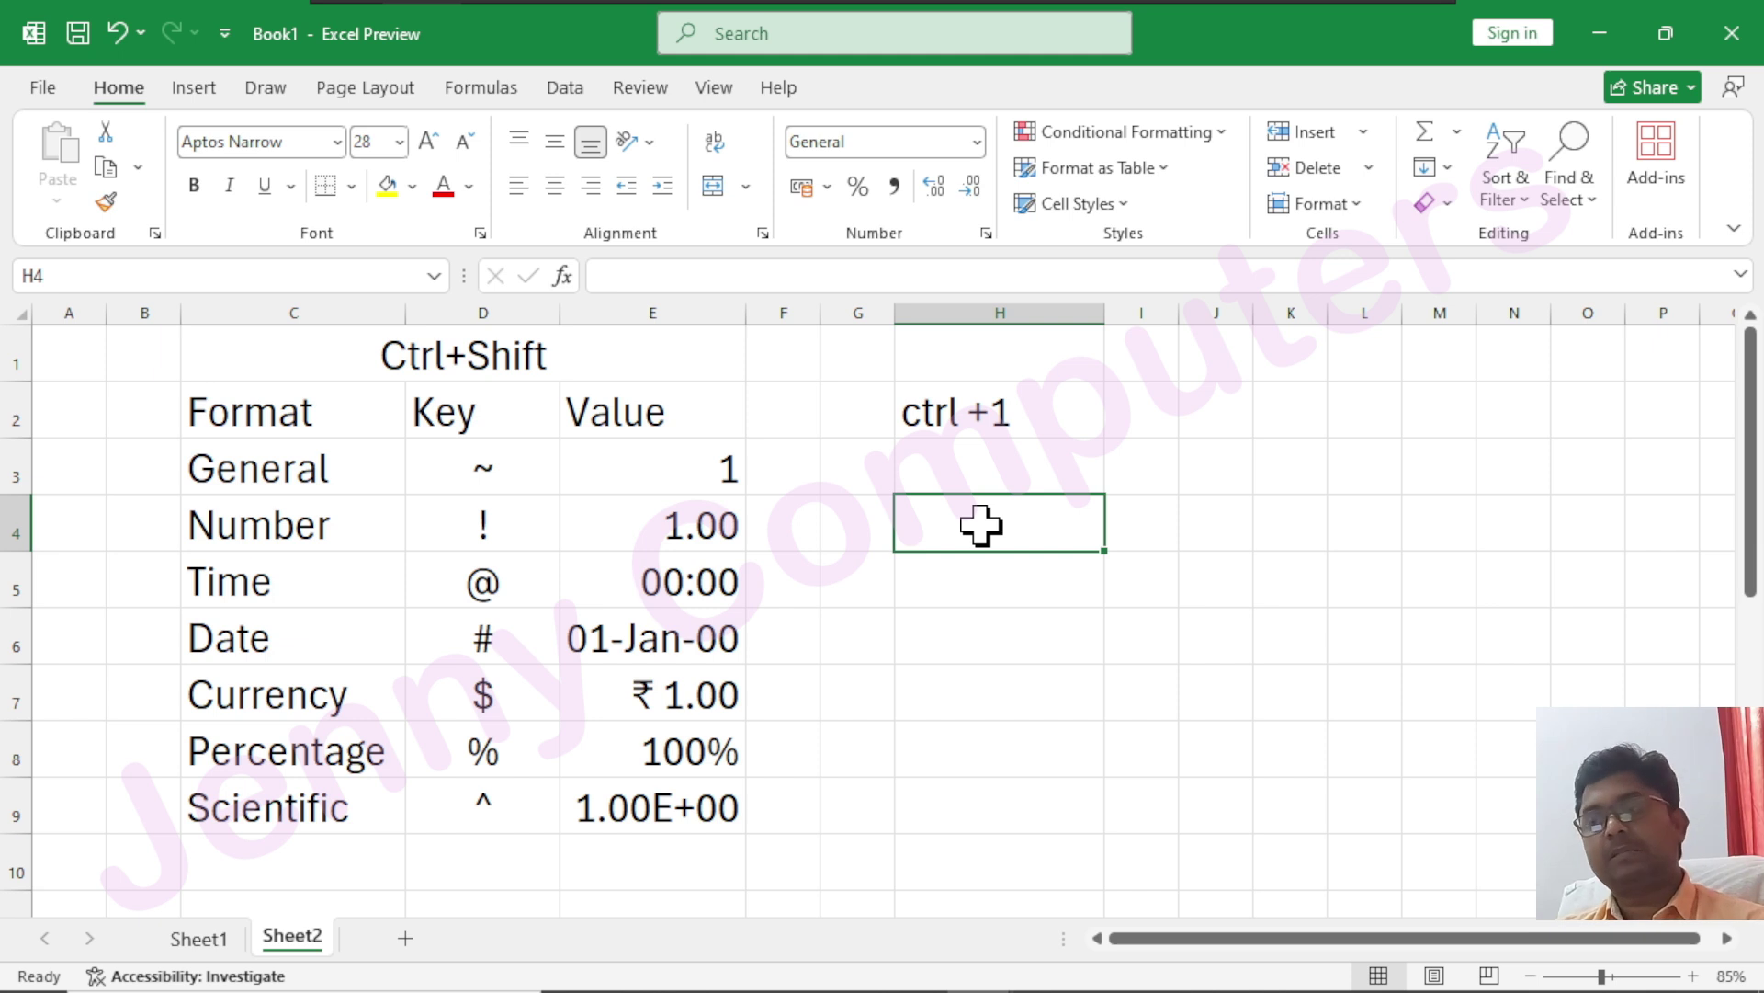
# - Enter the colour code [Black] in cell H4
pyautogui.write('[bal')
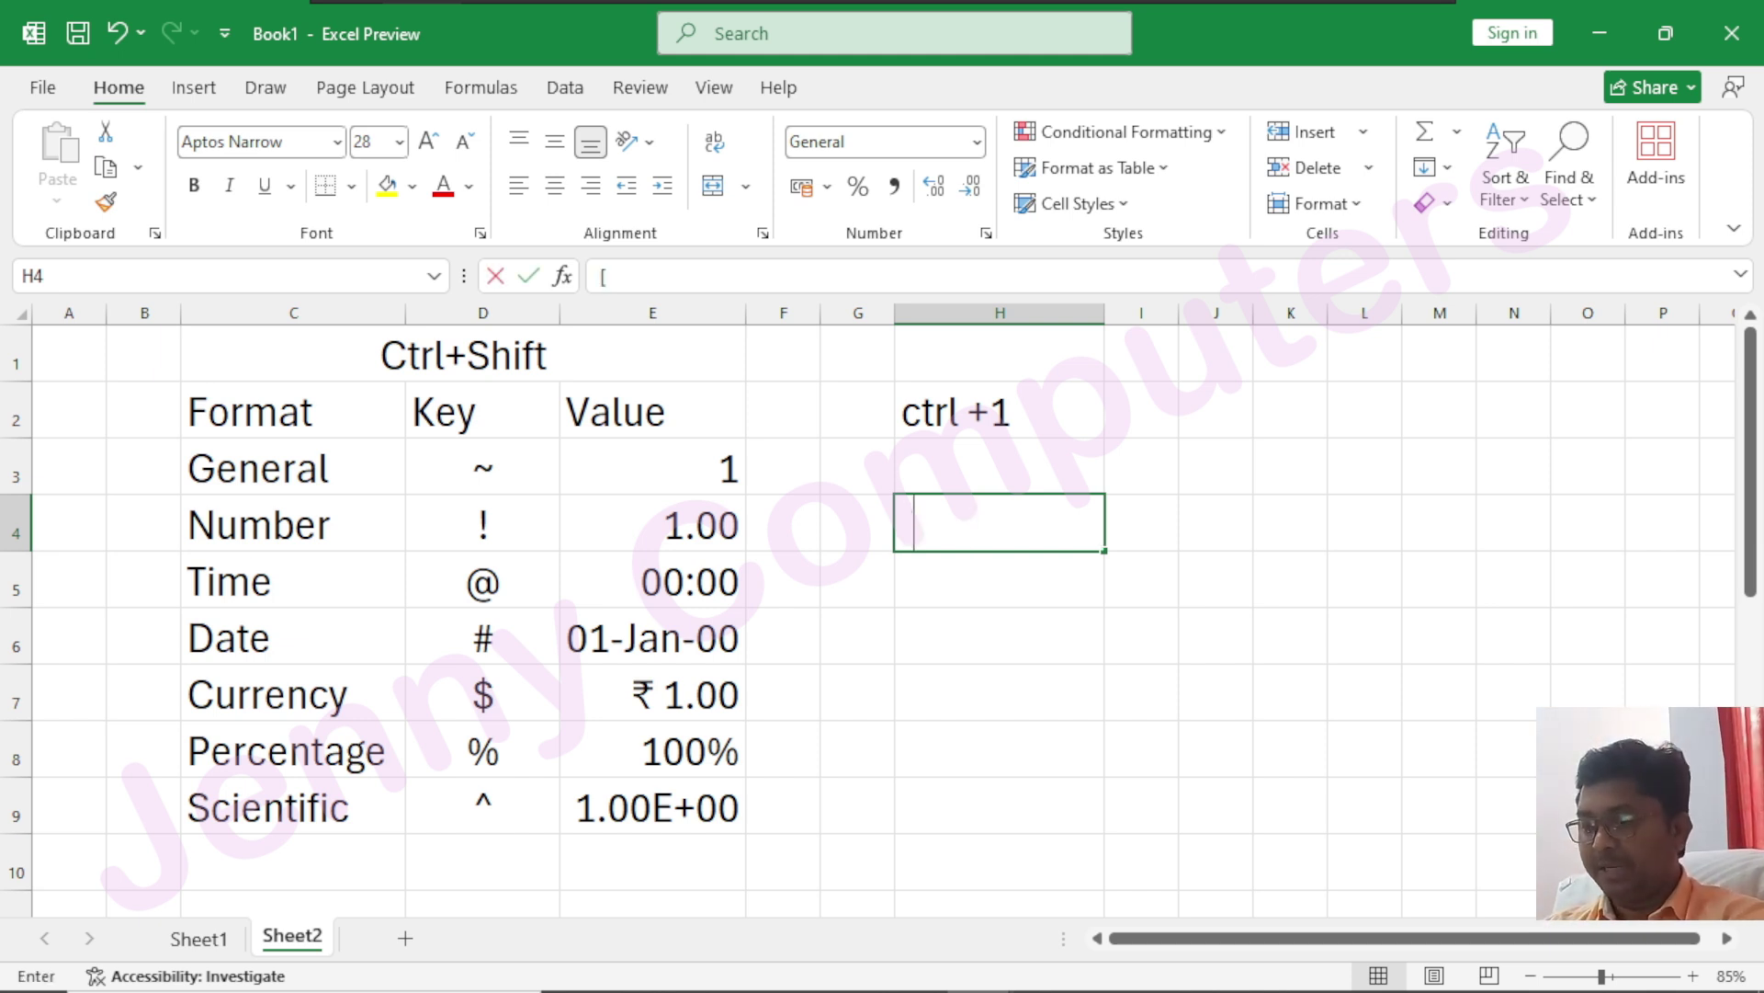
pyautogui.press('BackSpace')
pyautogui.press('BackSpace')
pyautogui.press('BackSpace')
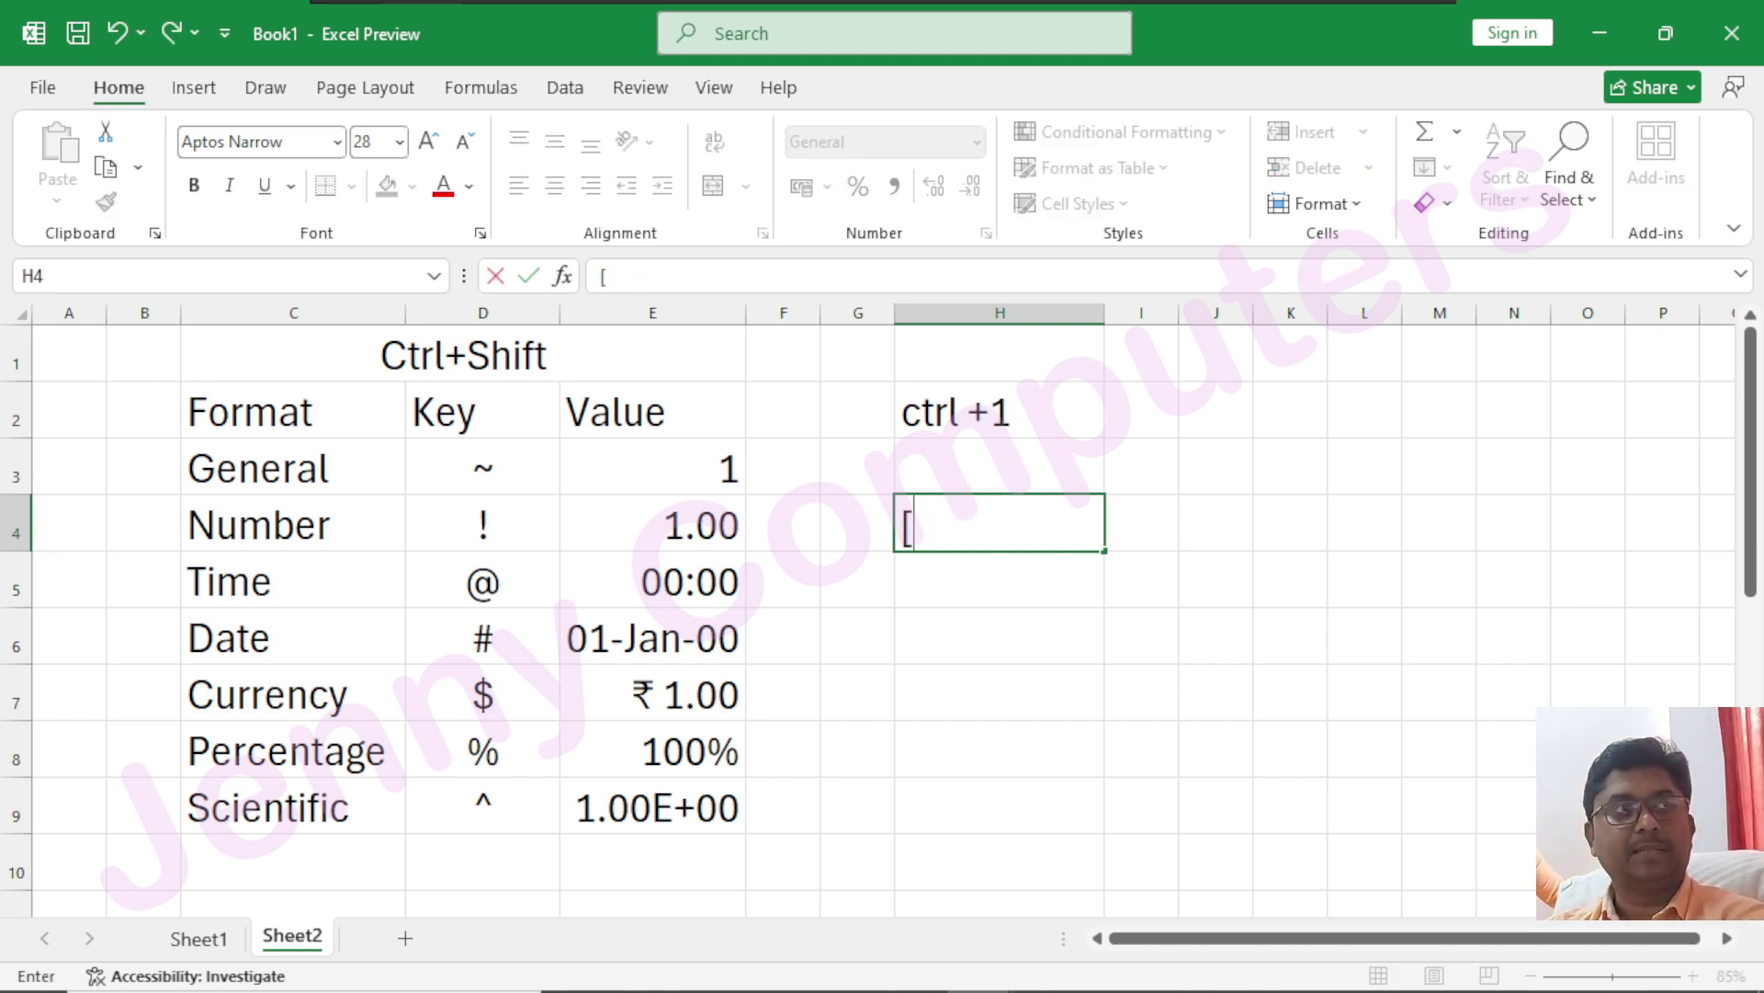
pyautogui.write('Black')
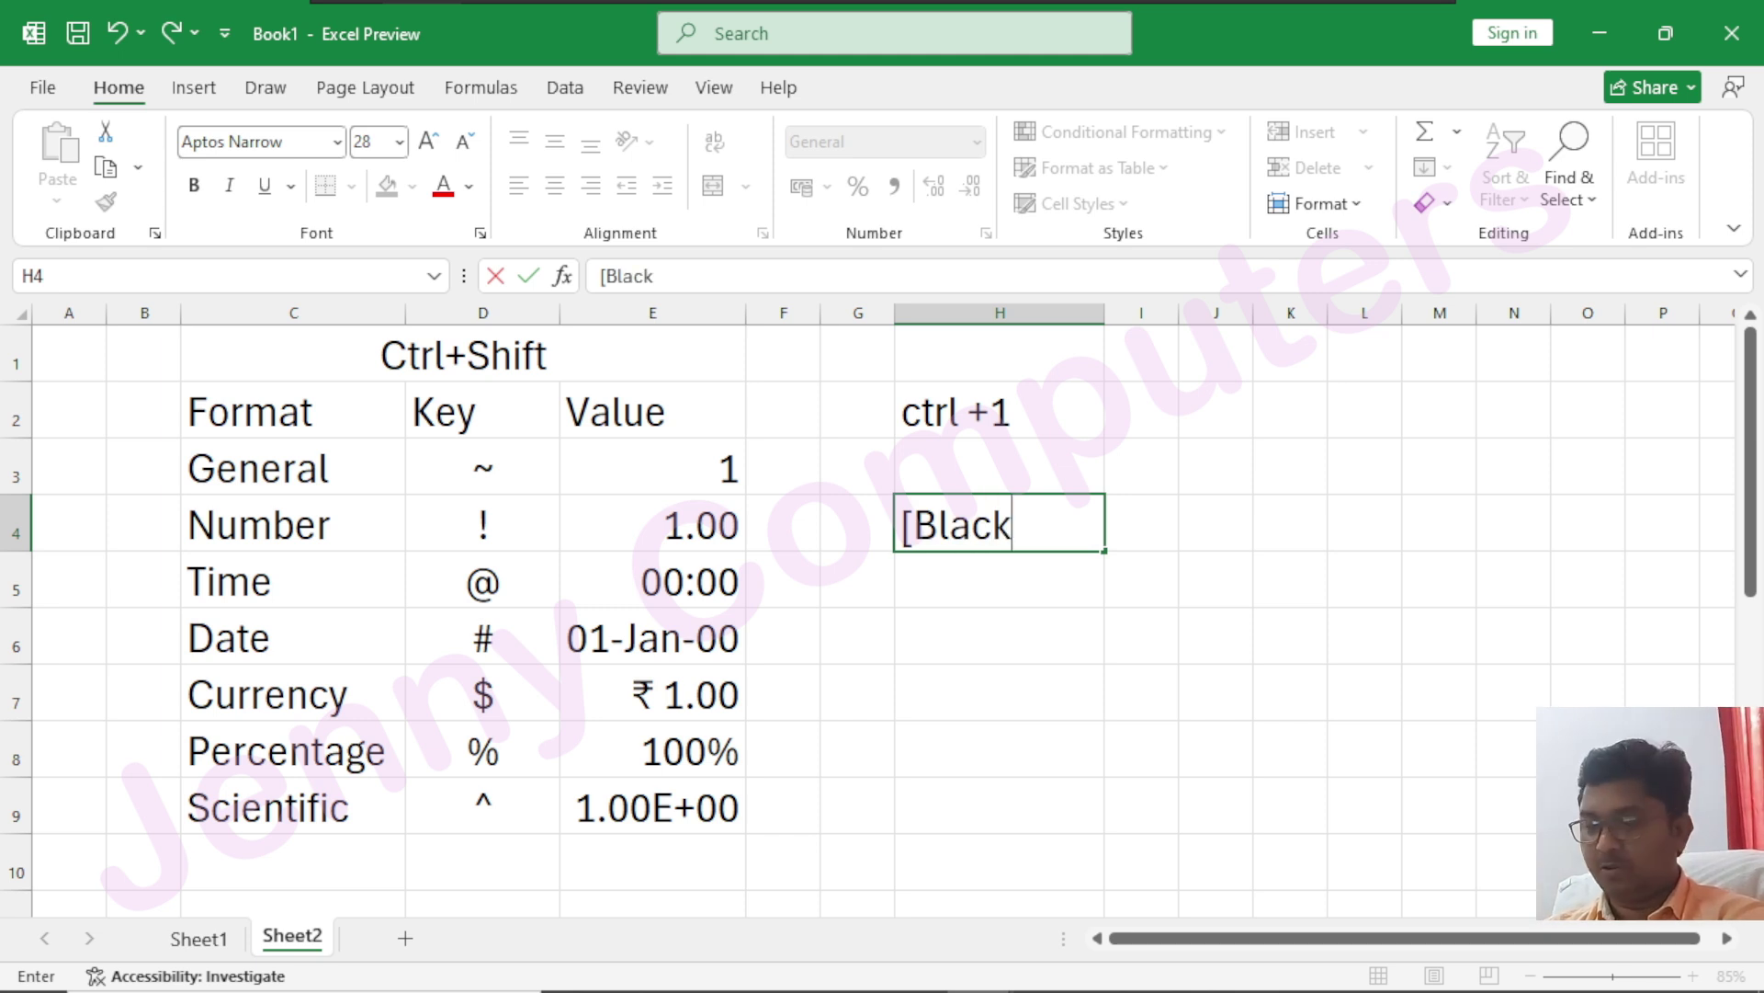
pyautogui.write(']')
pyautogui.press('Return')
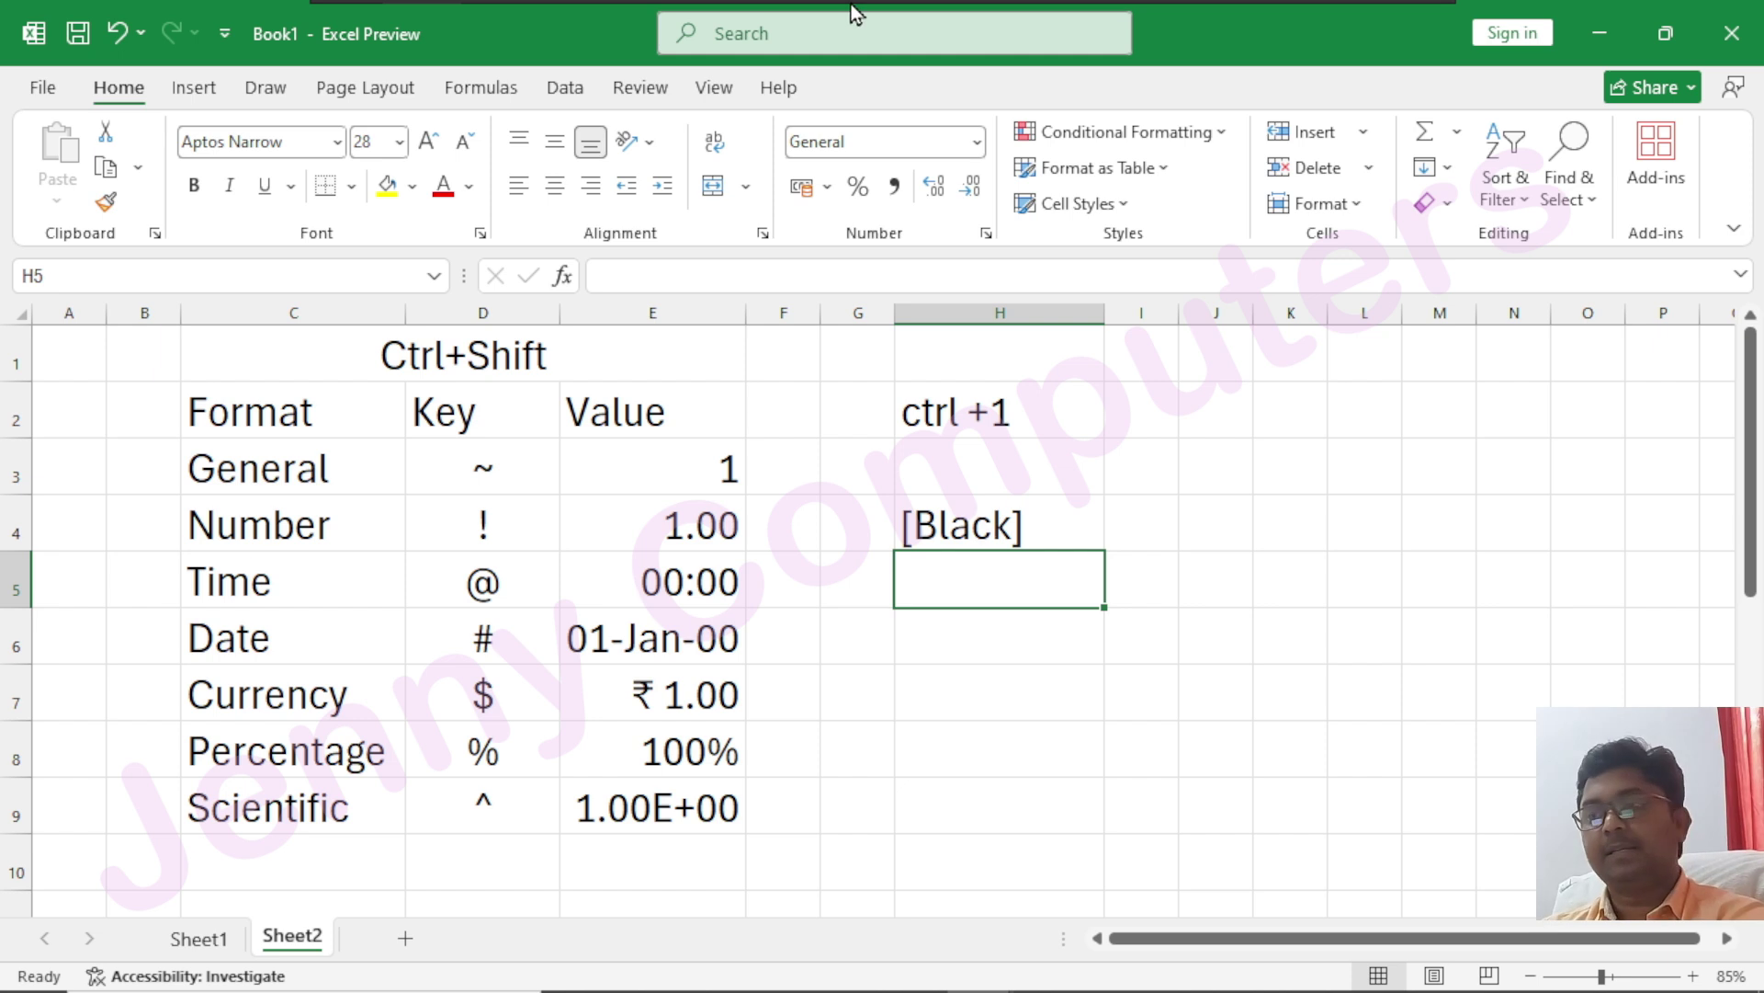
# - Enter the colour code [Green] in cell H5, below [Black]
pyautogui.moveTo(851, 7)
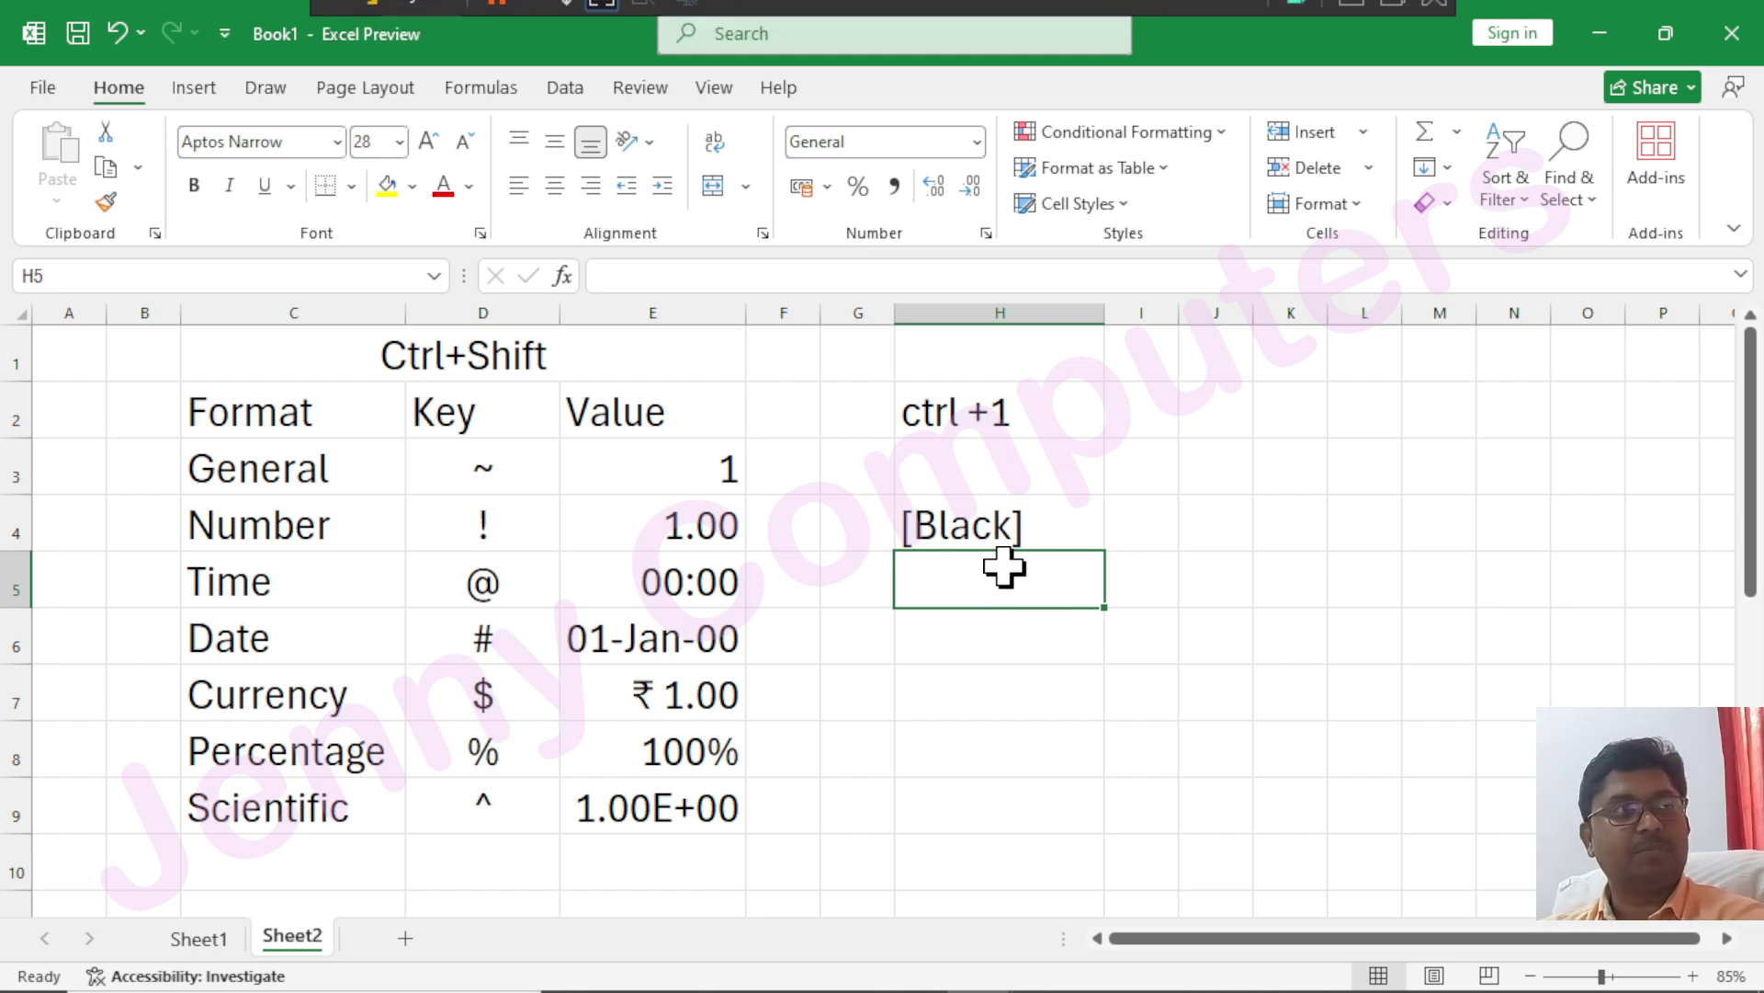
pyautogui.write('[Gr')
pyautogui.press('BackSpace')
pyautogui.press('BackSpace')
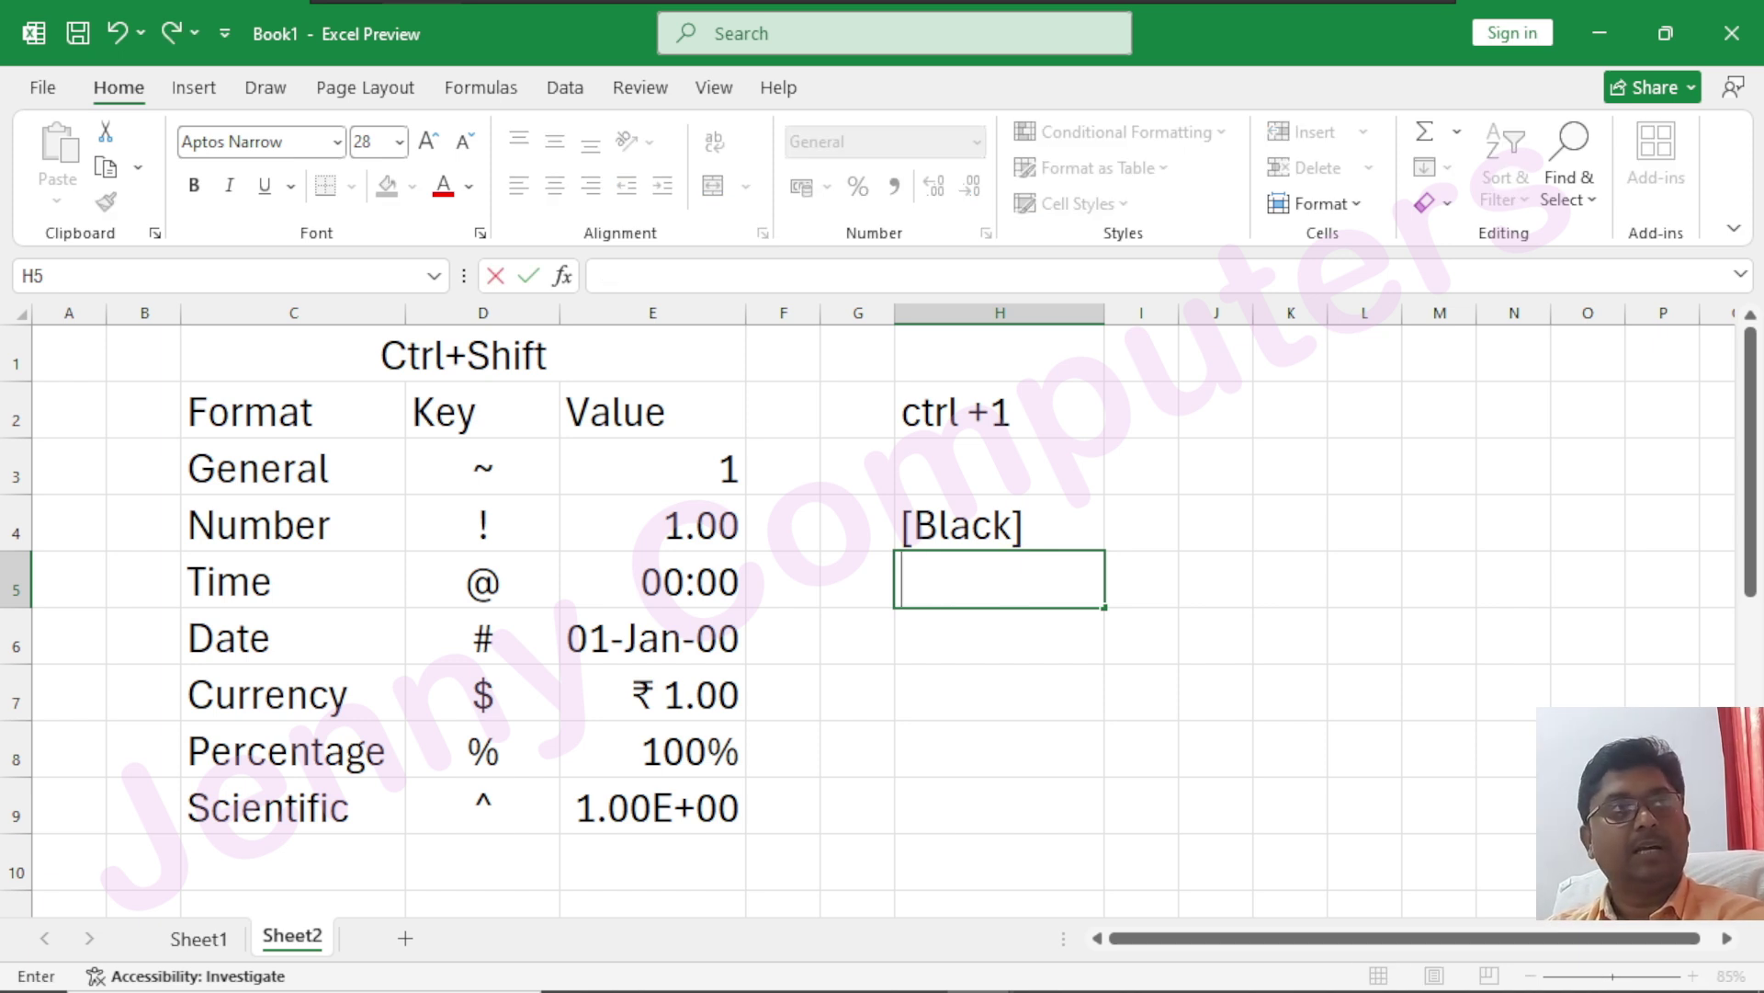
pyautogui.write('[Green]')
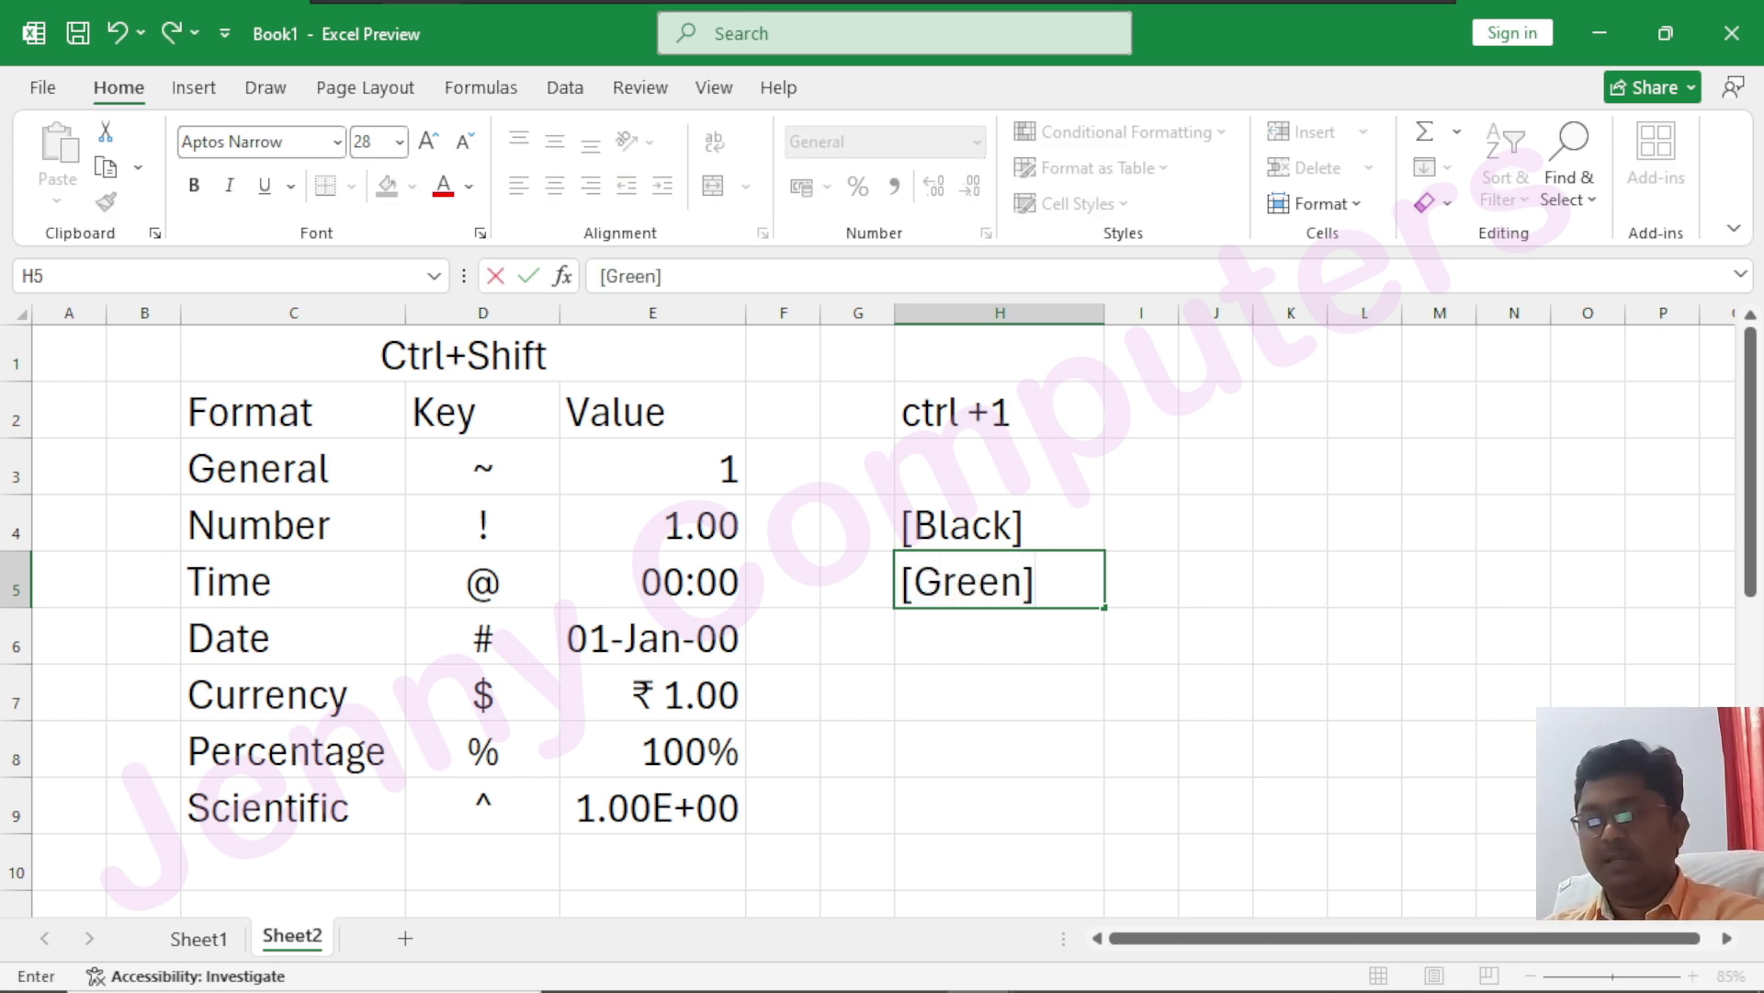
pyautogui.press('Return')
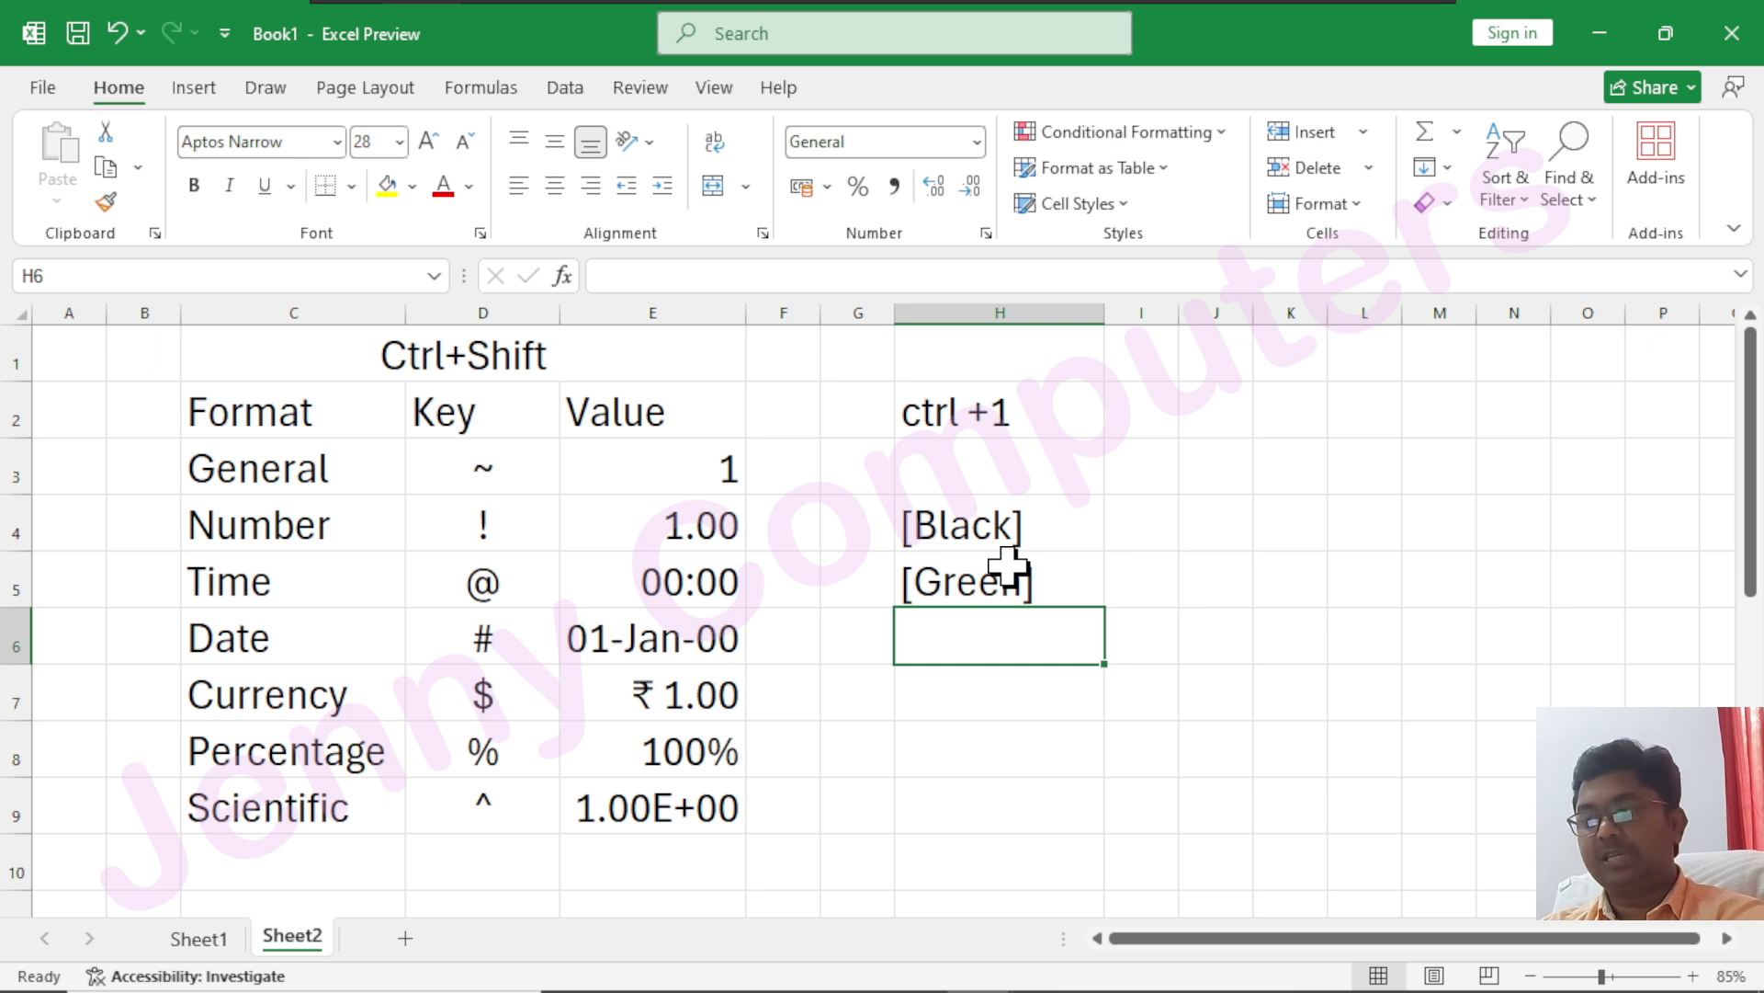
# - Enter the colour code [White] in cell H6, including its square brackets
pyautogui.write('White')
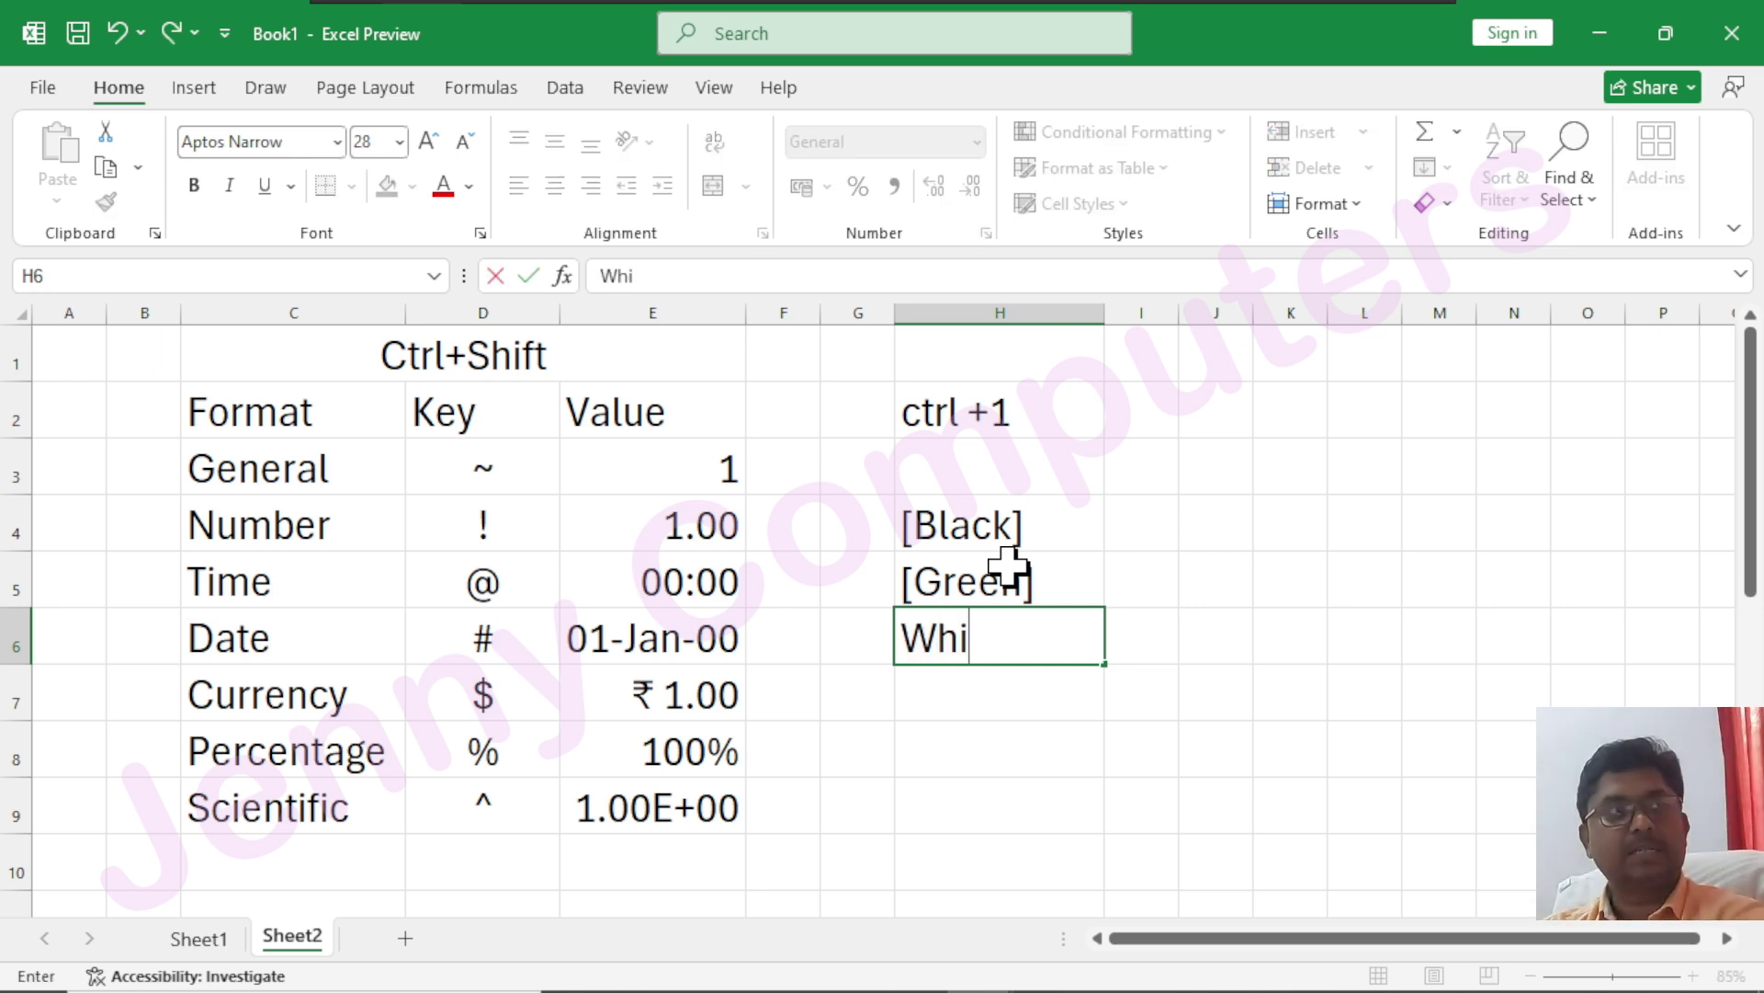
pyautogui.press('BackSpace')
pyautogui.press('BackSpace')
pyautogui.press('BackSpace')
pyautogui.press('BackSpace')
pyautogui.press('BackSpace')
pyautogui.write('[White]')
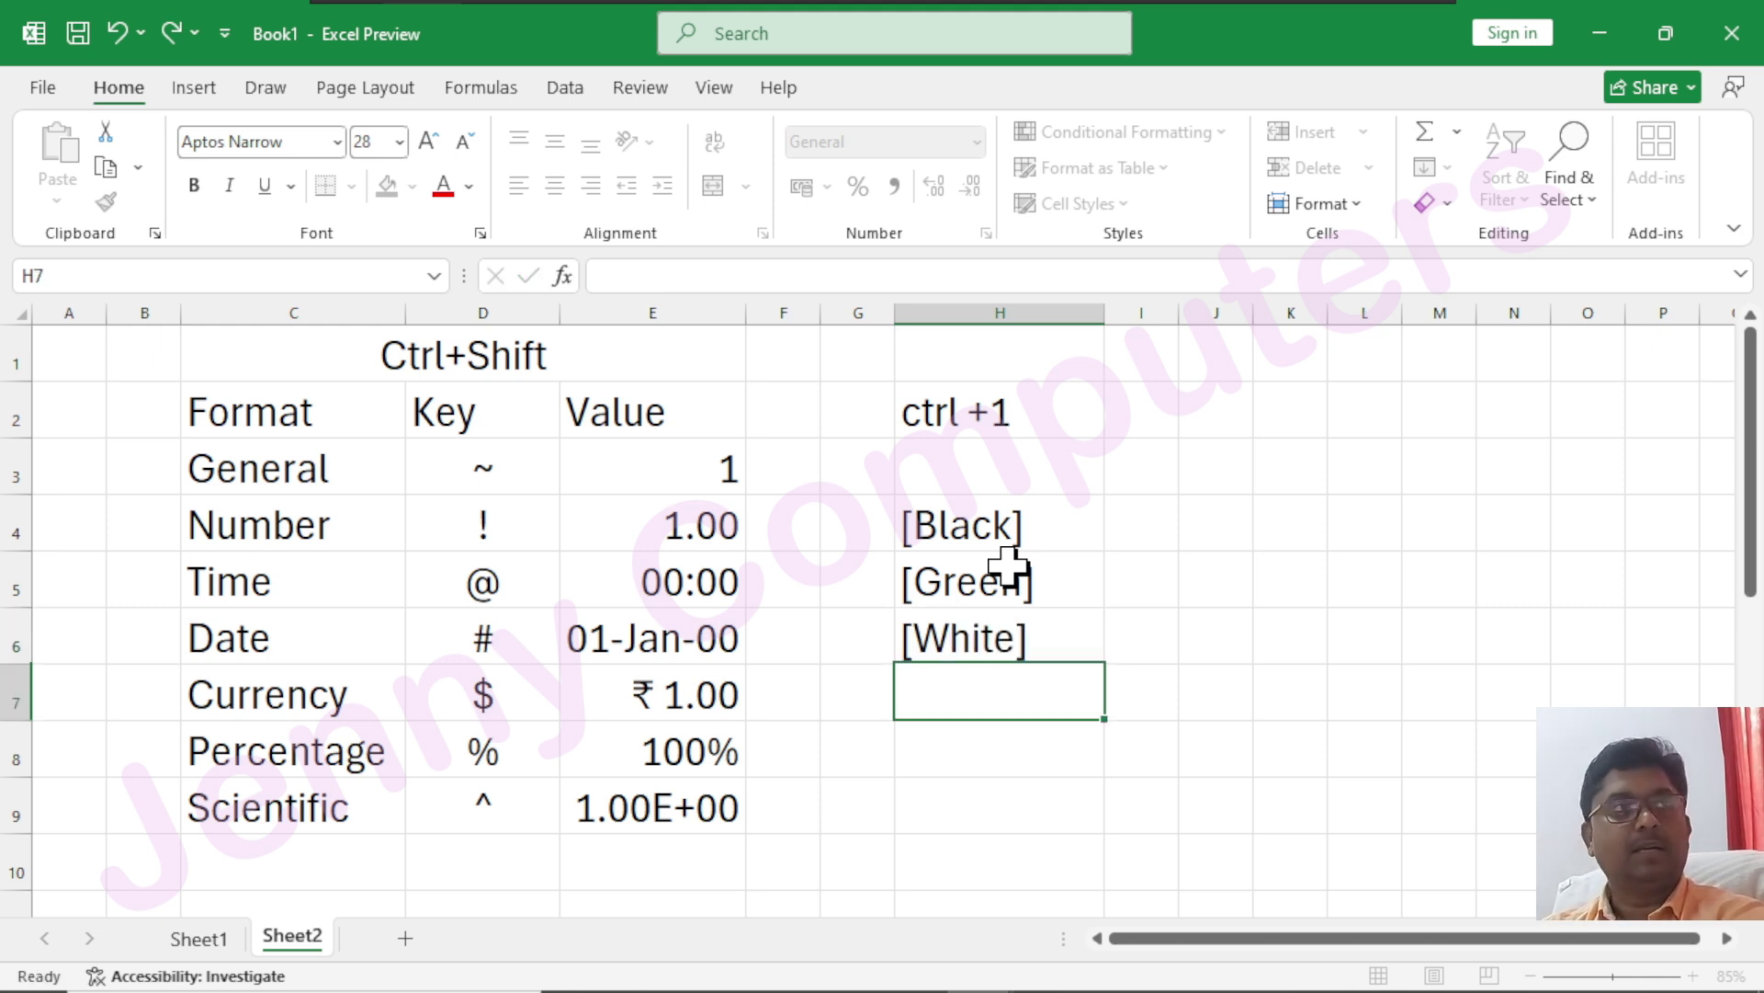
pyautogui.press('Return')
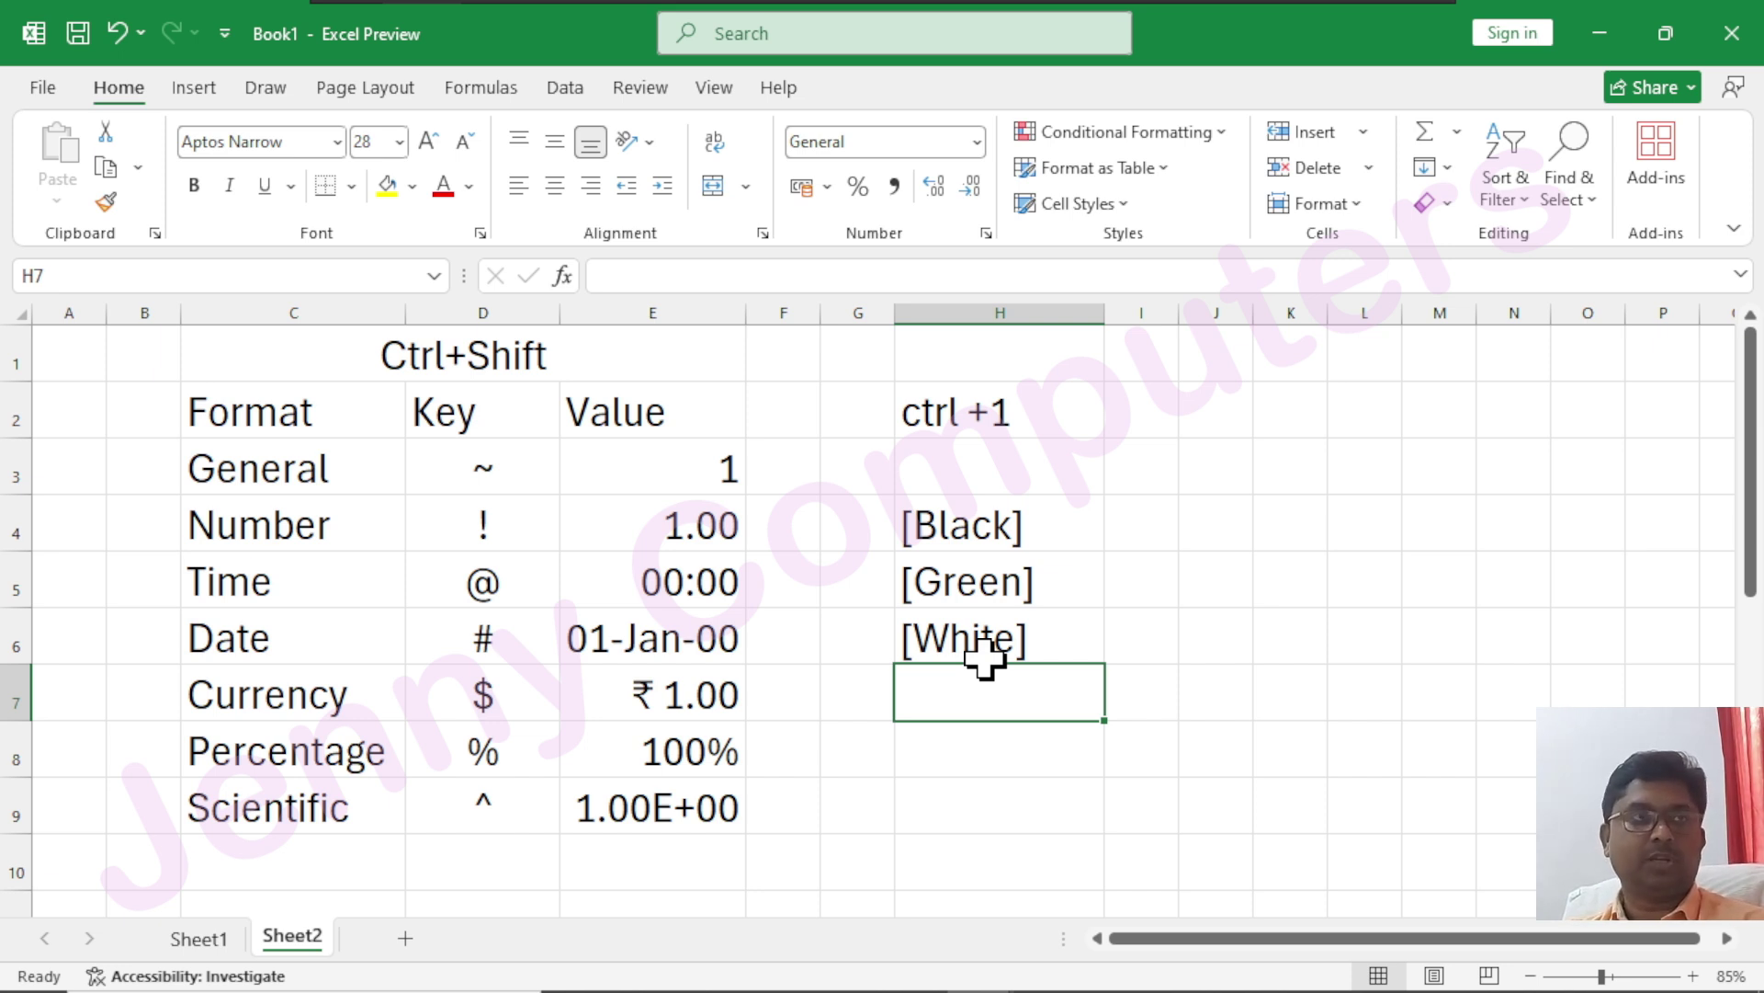
# - Widen column J to about the width of a long label and enter [color 1] in cell J4
pyautogui.click(1012, 532)
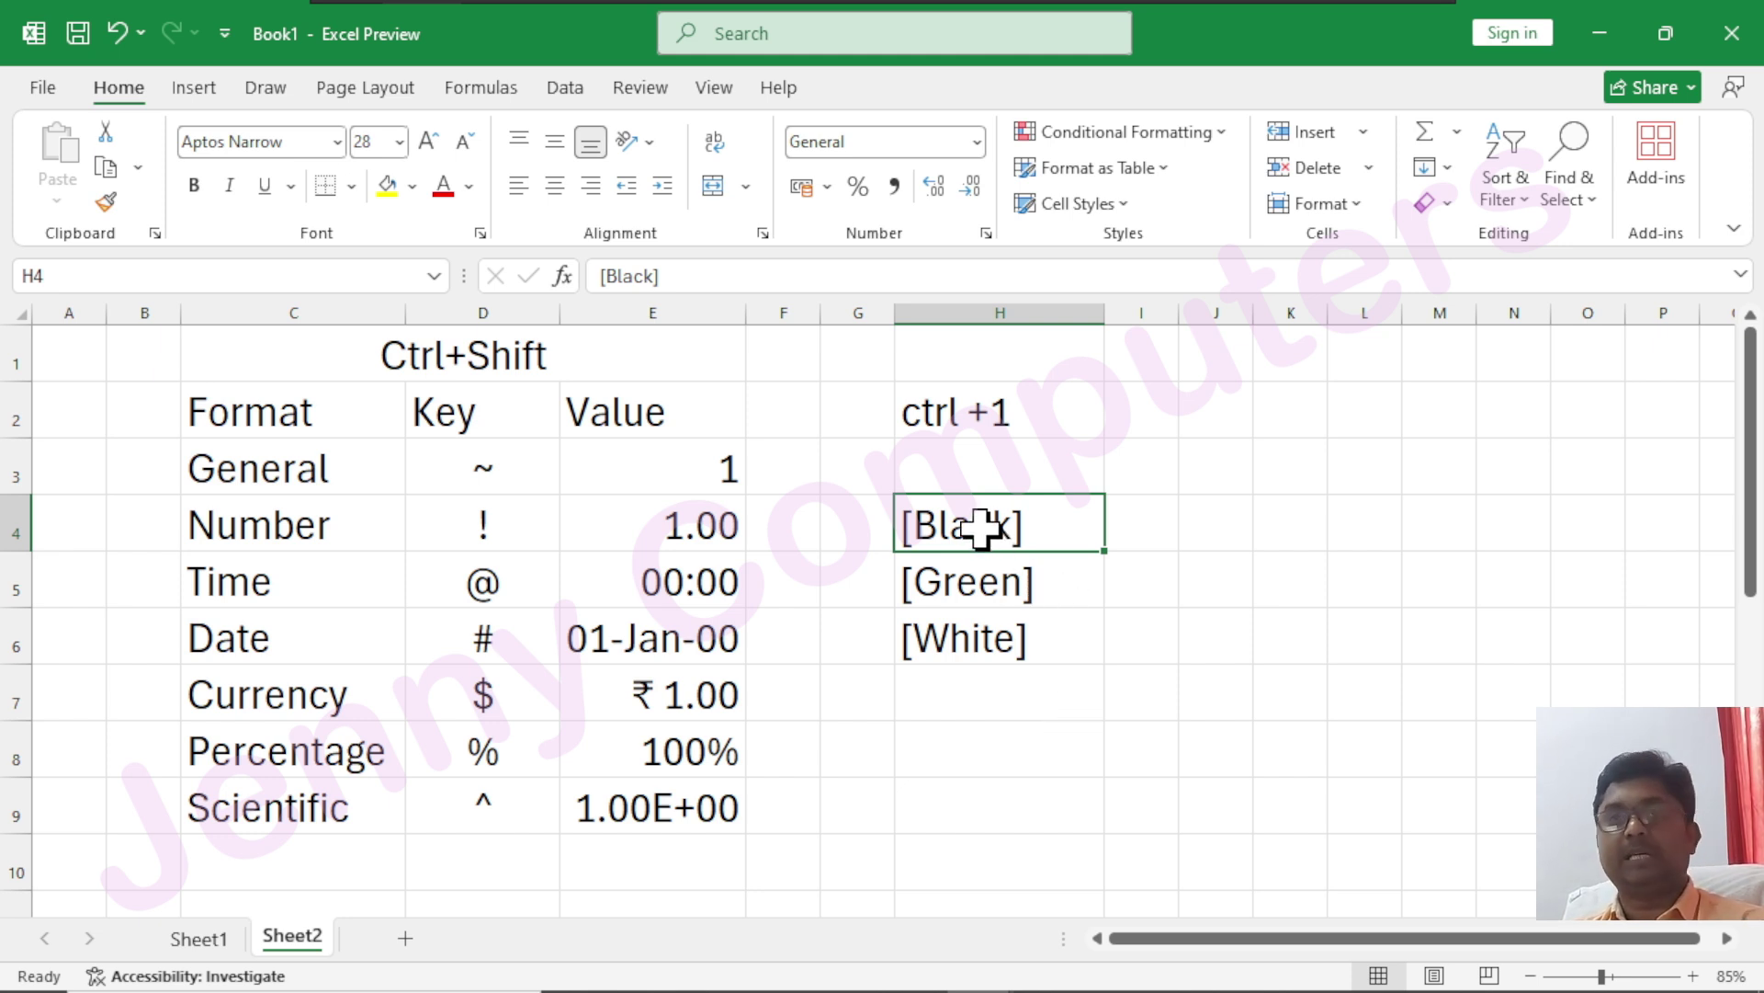
pyautogui.moveTo(946, 524); pyautogui.dragTo(965, 639)
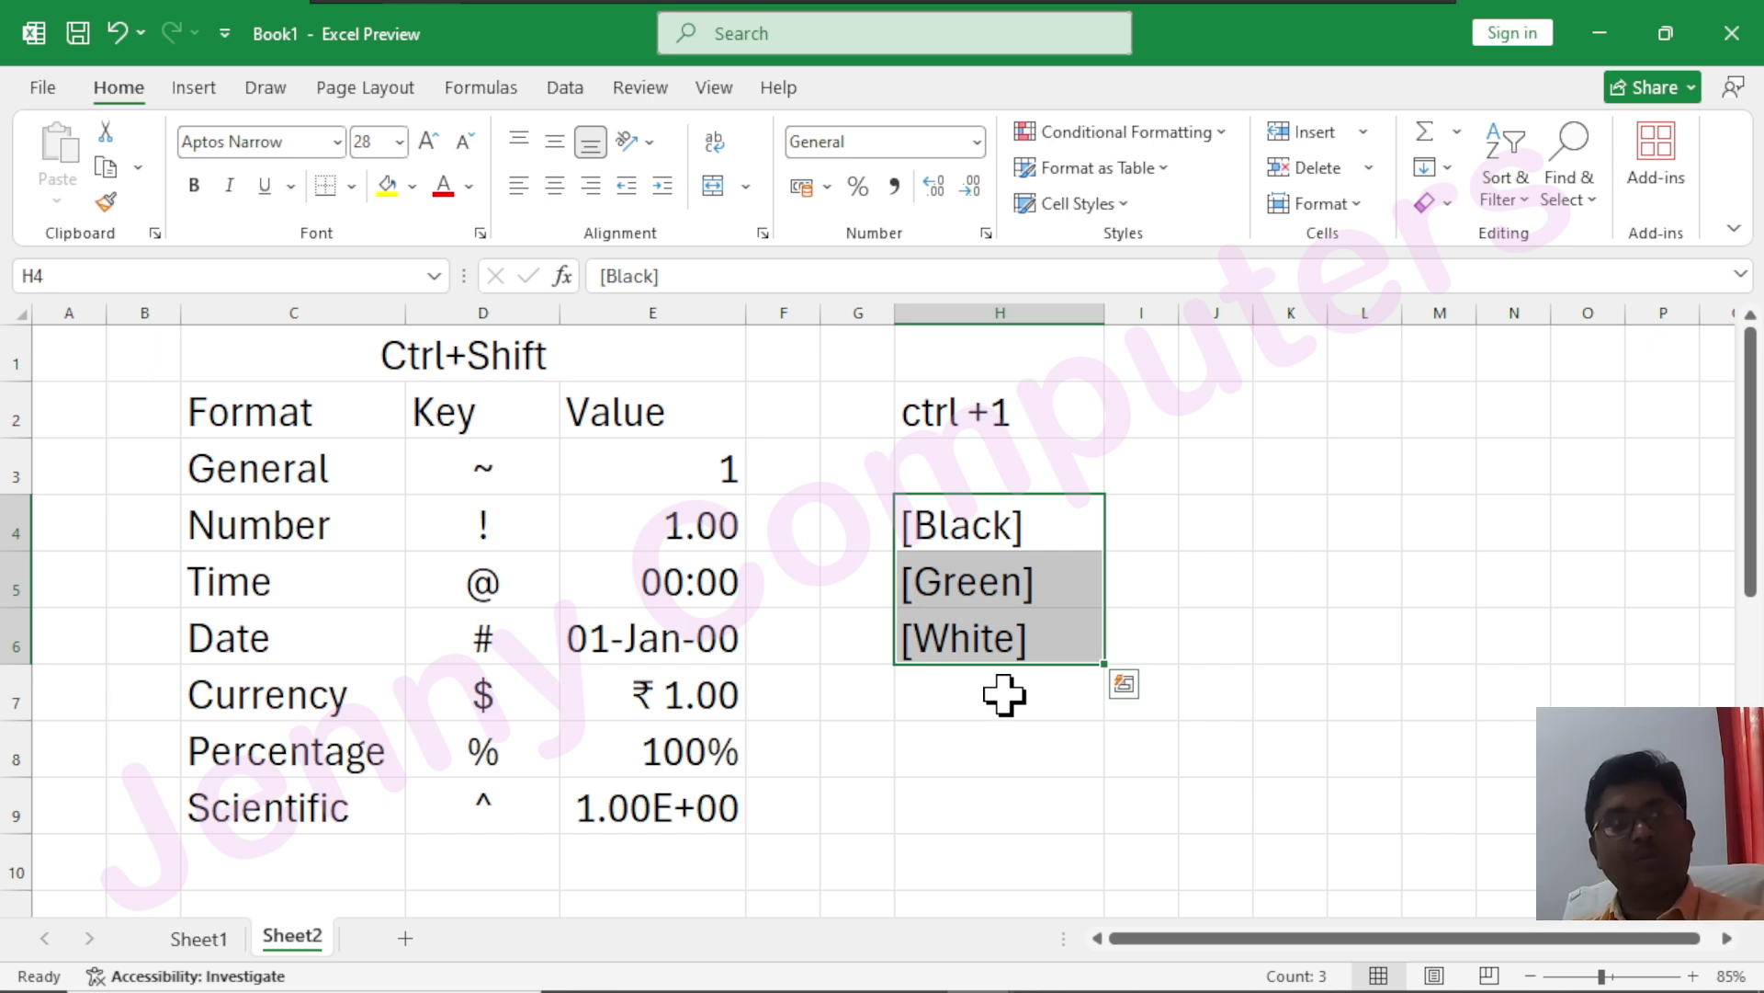
pyautogui.click(1184, 535)
pyautogui.moveTo(1254, 313); pyautogui.dragTo(1457, 350)
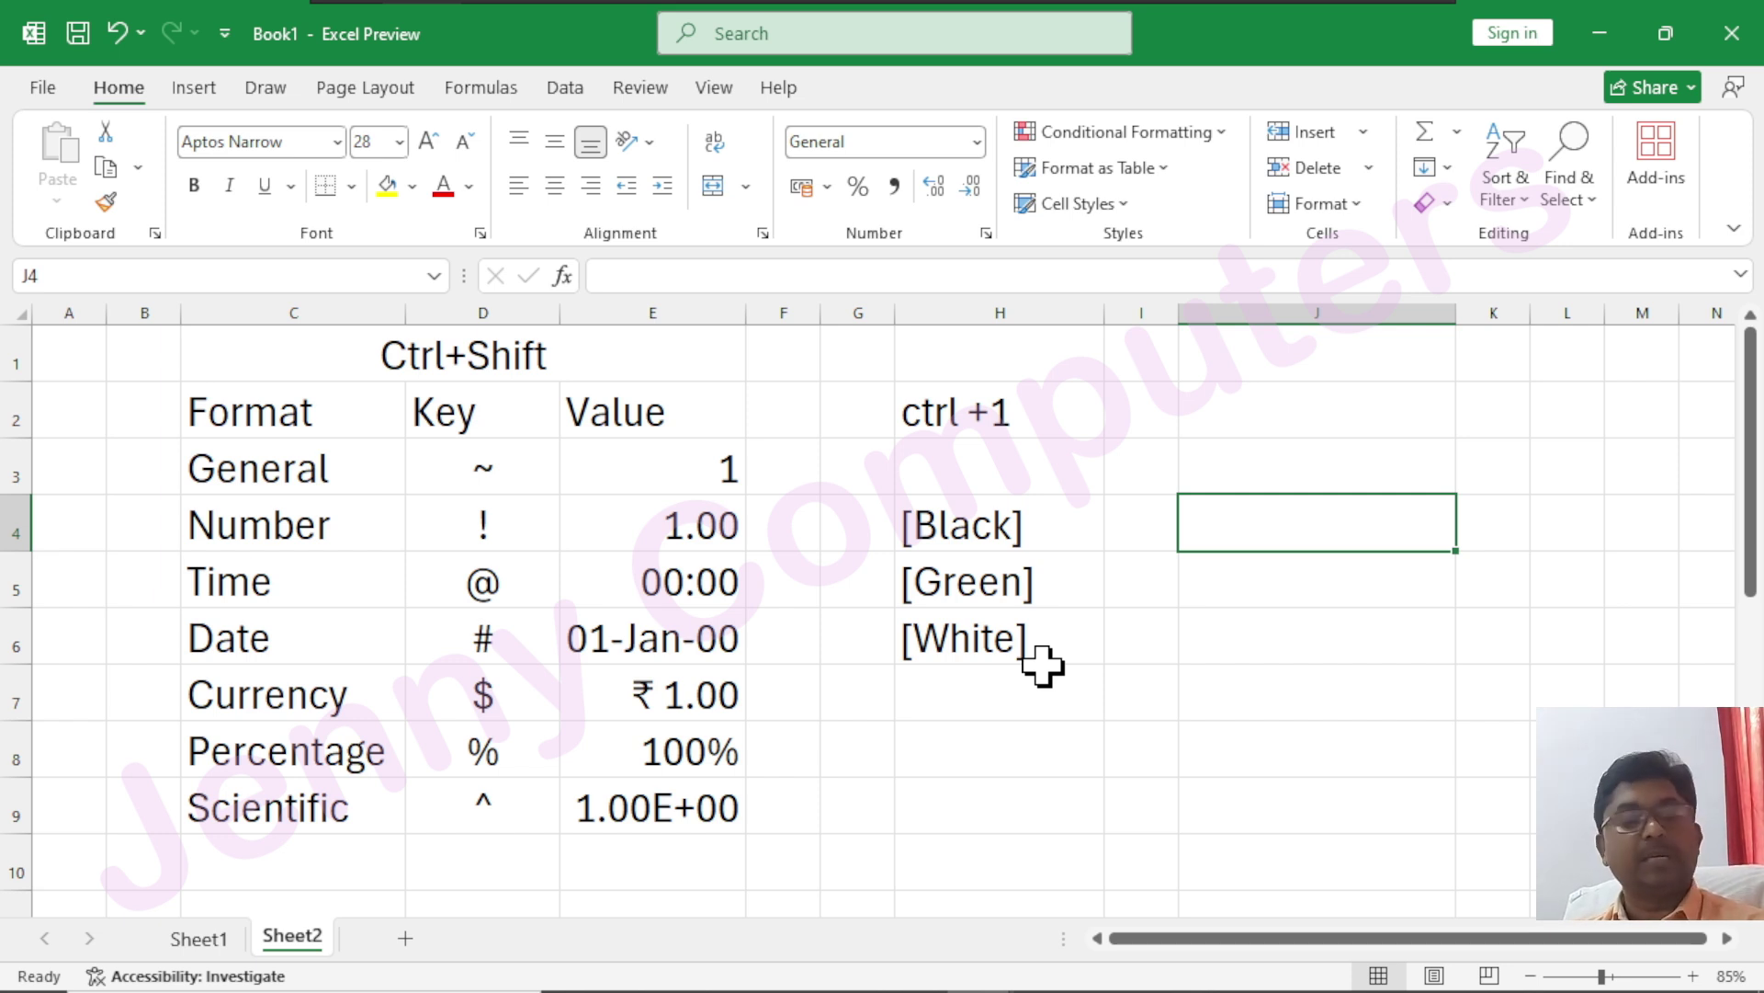
pyautogui.write('[')
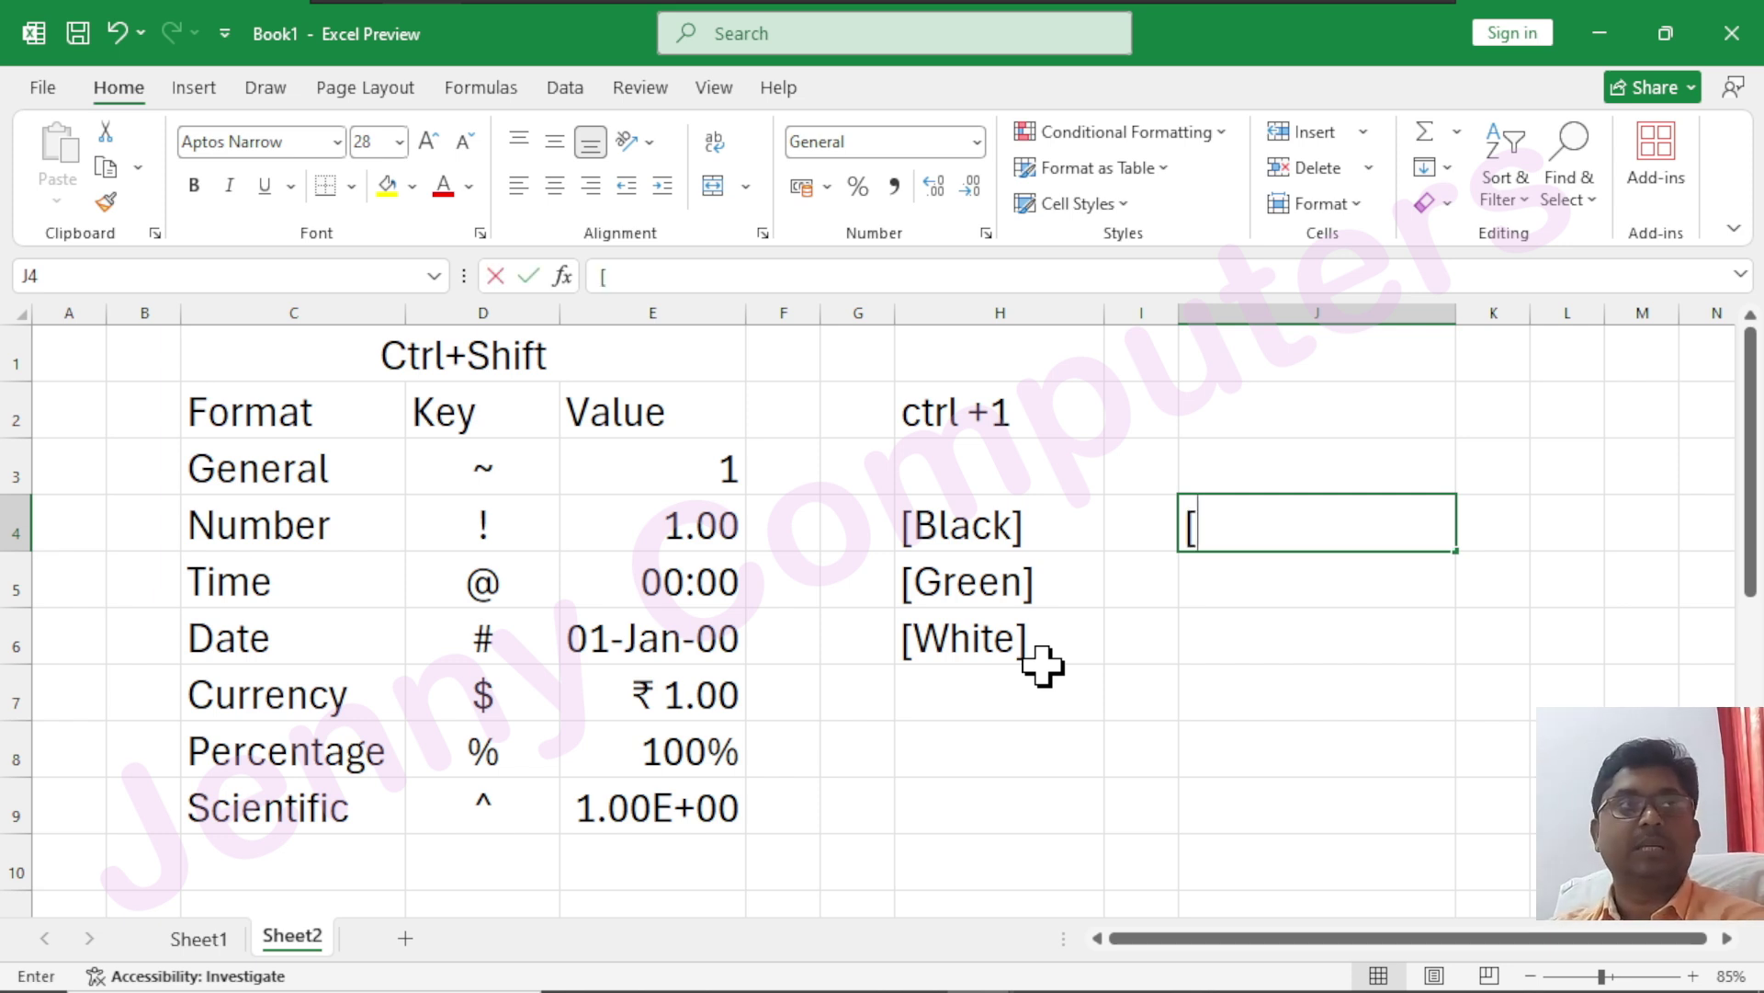
pyautogui.write('color')
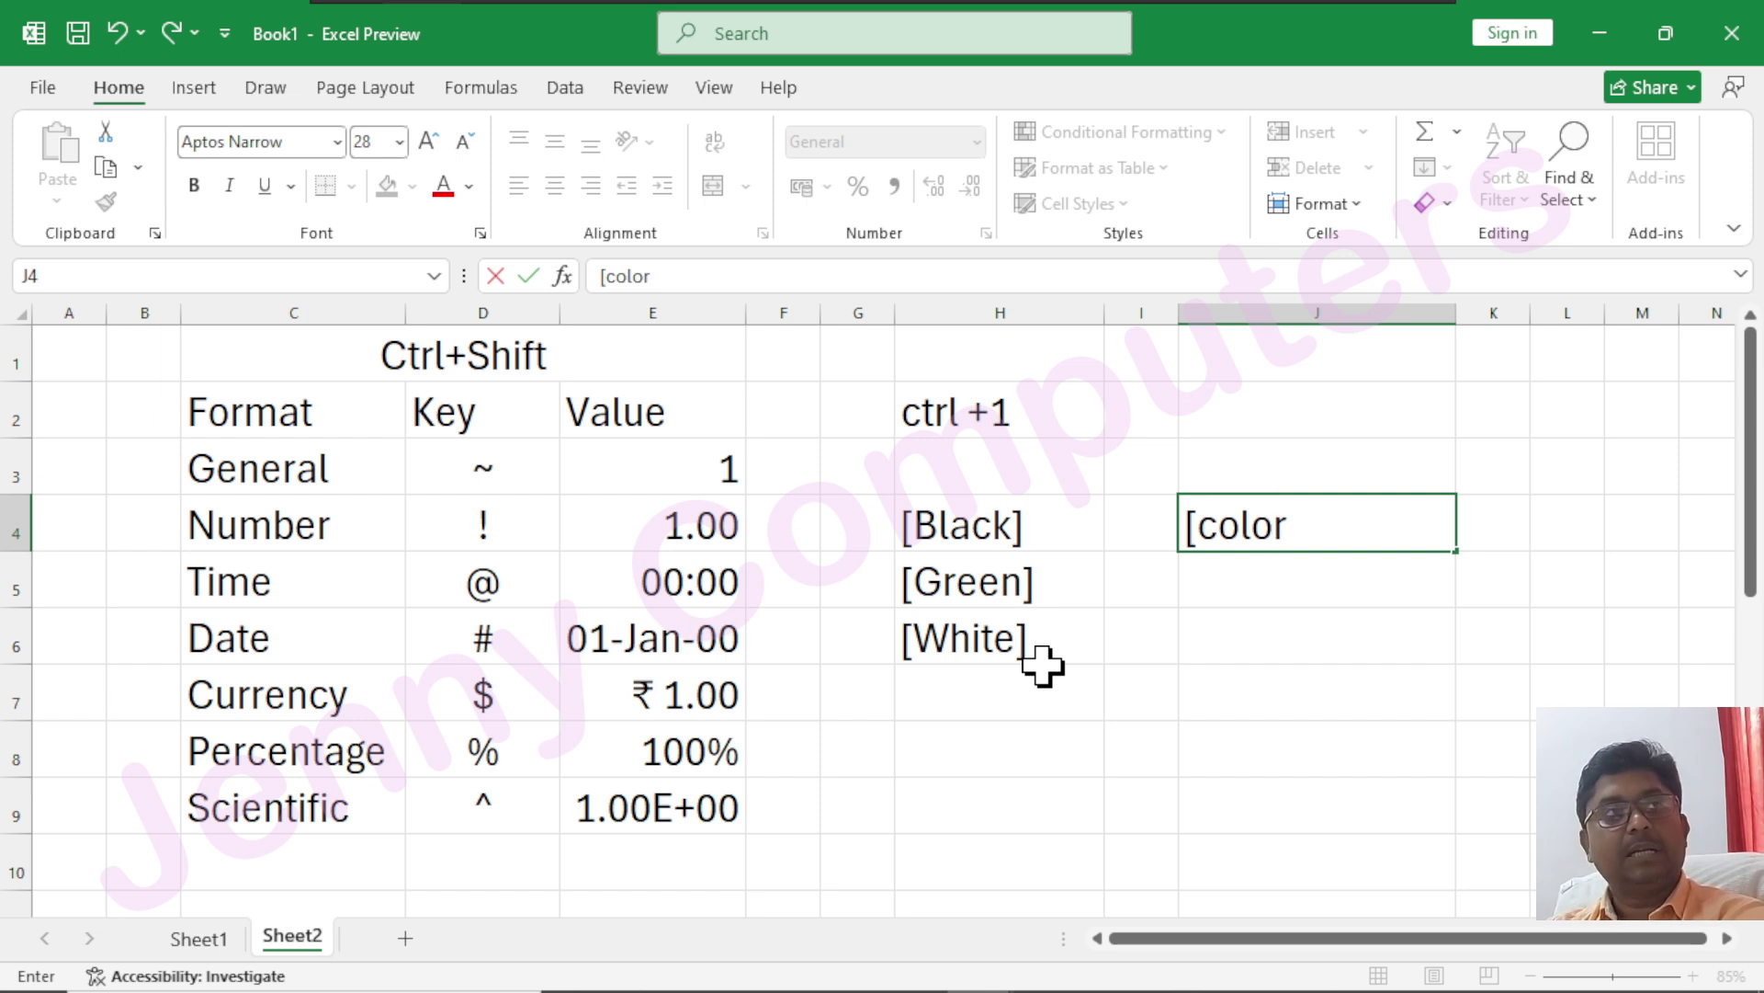
pyautogui.write(' 1]')
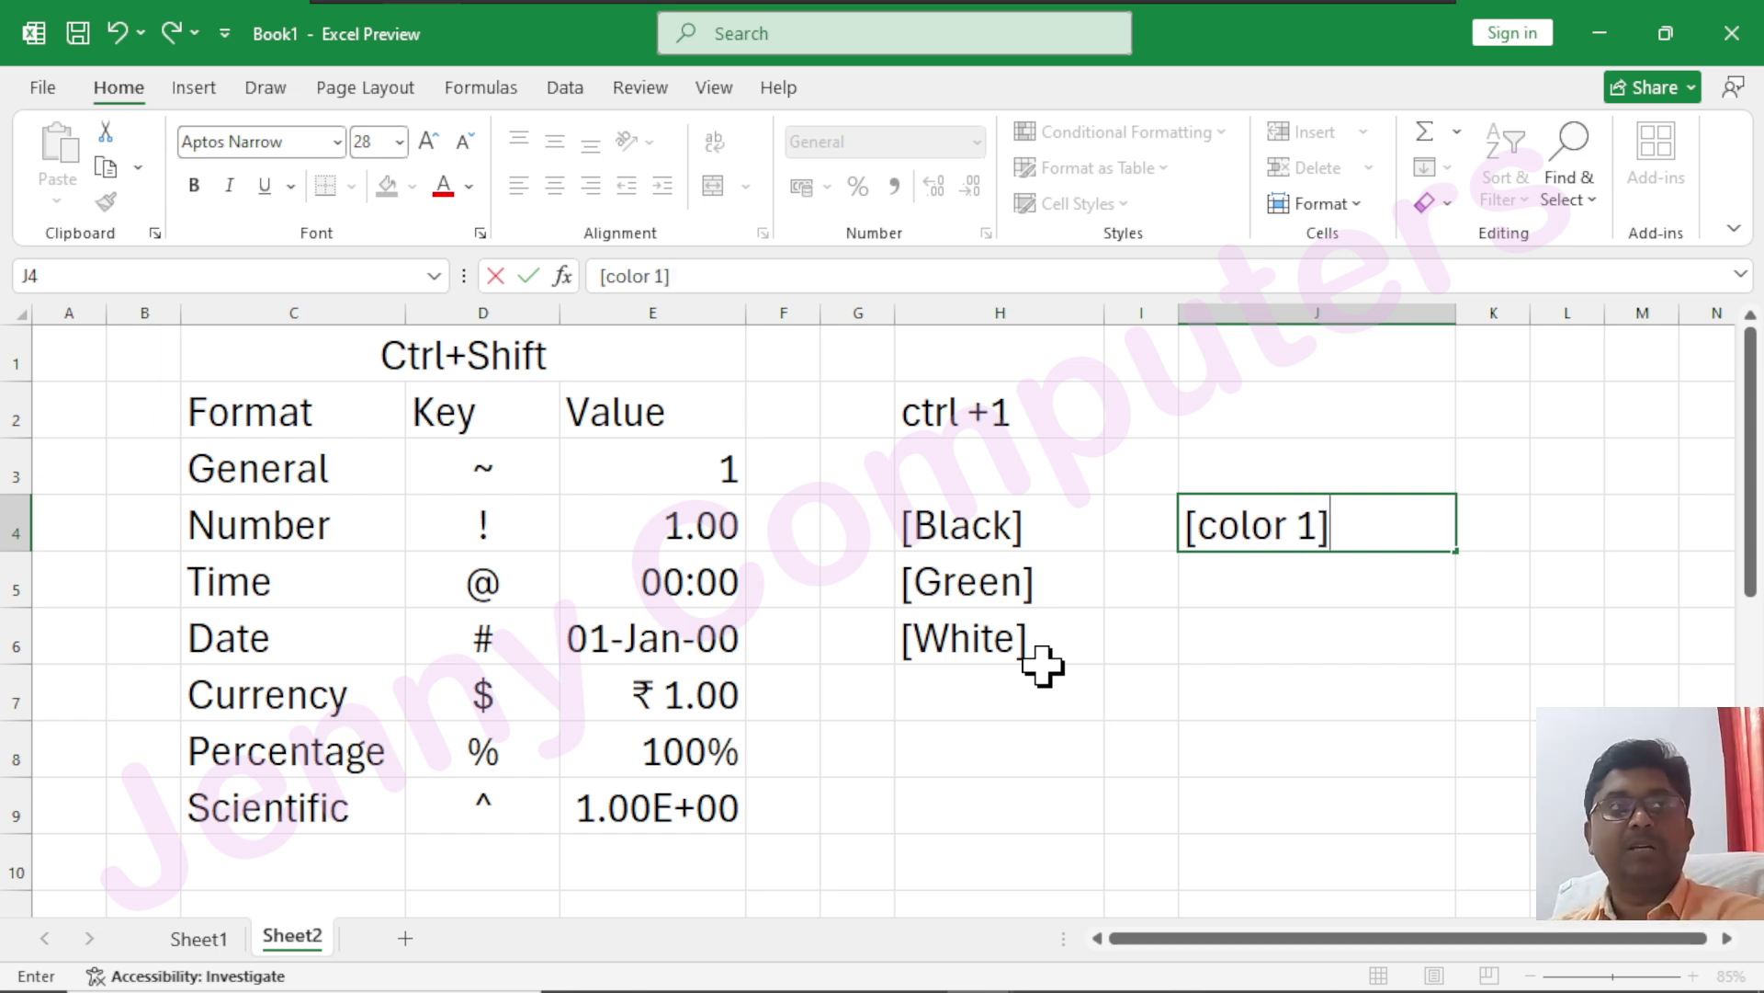
pyautogui.press('Left')
pyautogui.press('Left')
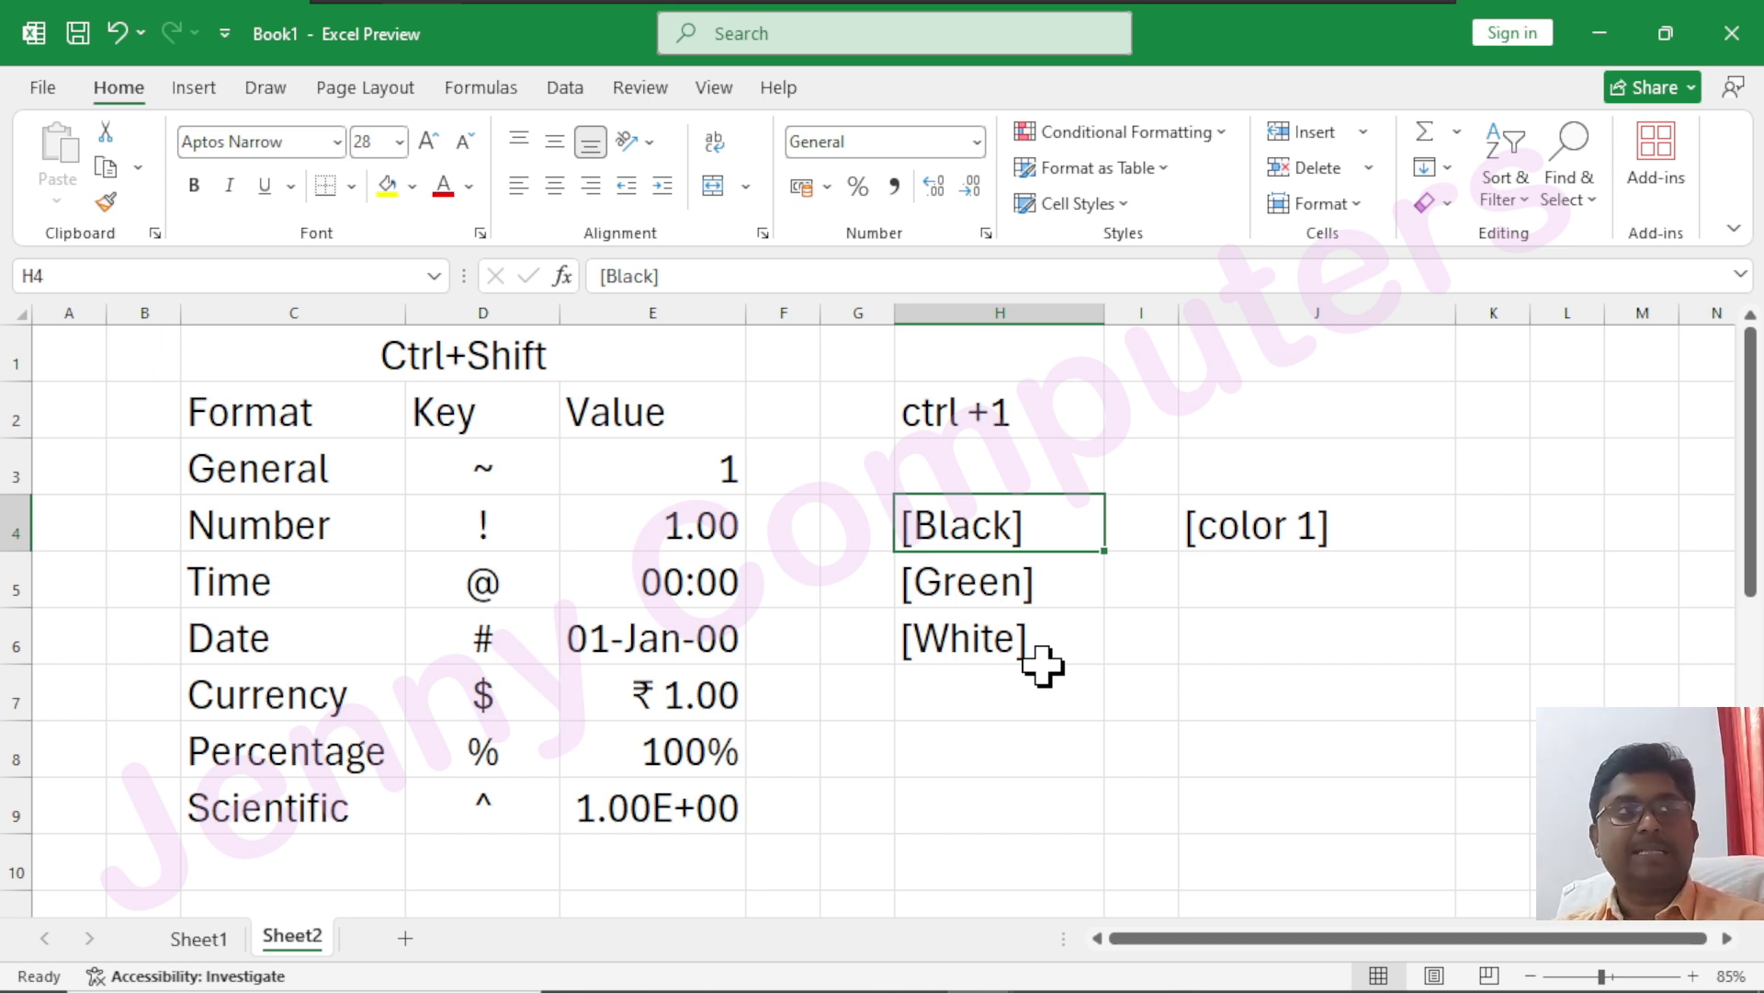
# - Enter [Color 2] in cell J6, in the same row as [White]
pyautogui.press('Down')
pyautogui.press('Down')
pyautogui.press('Right')
pyautogui.press('Right')
pyautogui.write('[Color 2]')
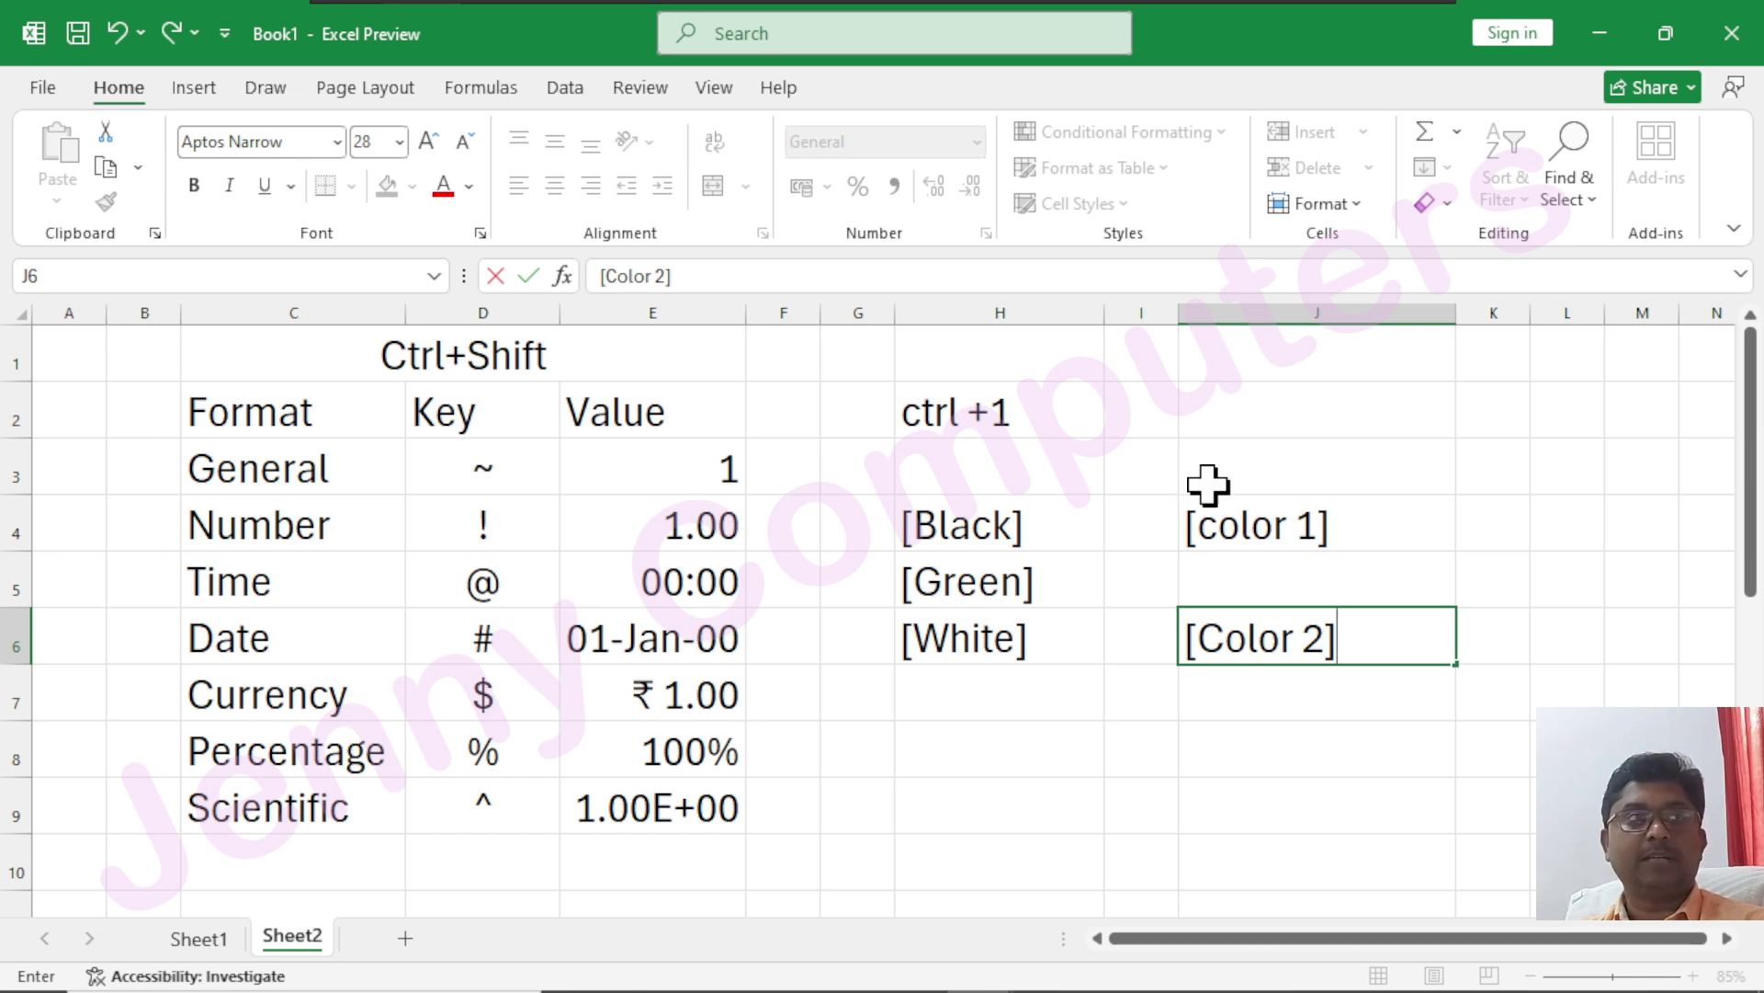
# - Extend the text in cell J4 to read [color 1] to [Color 56]
pyautogui.doubleClick(1352, 538)
pyautogui.write('to [Color')
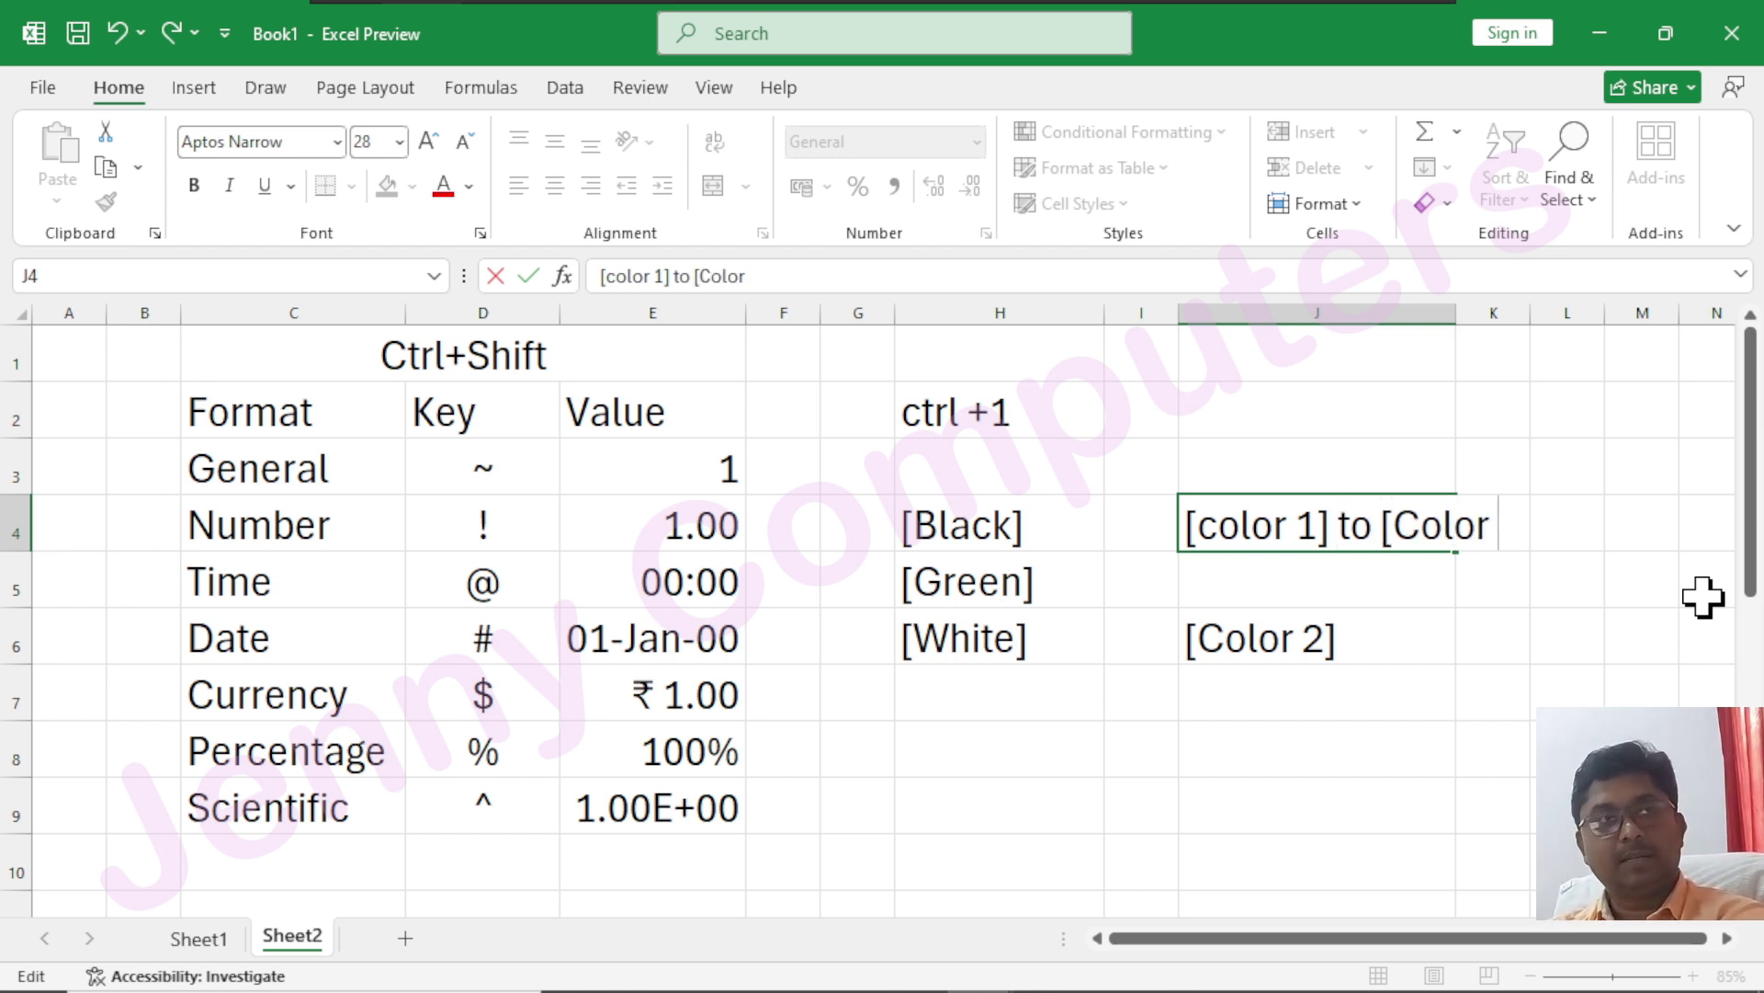
pyautogui.write(' 56]')
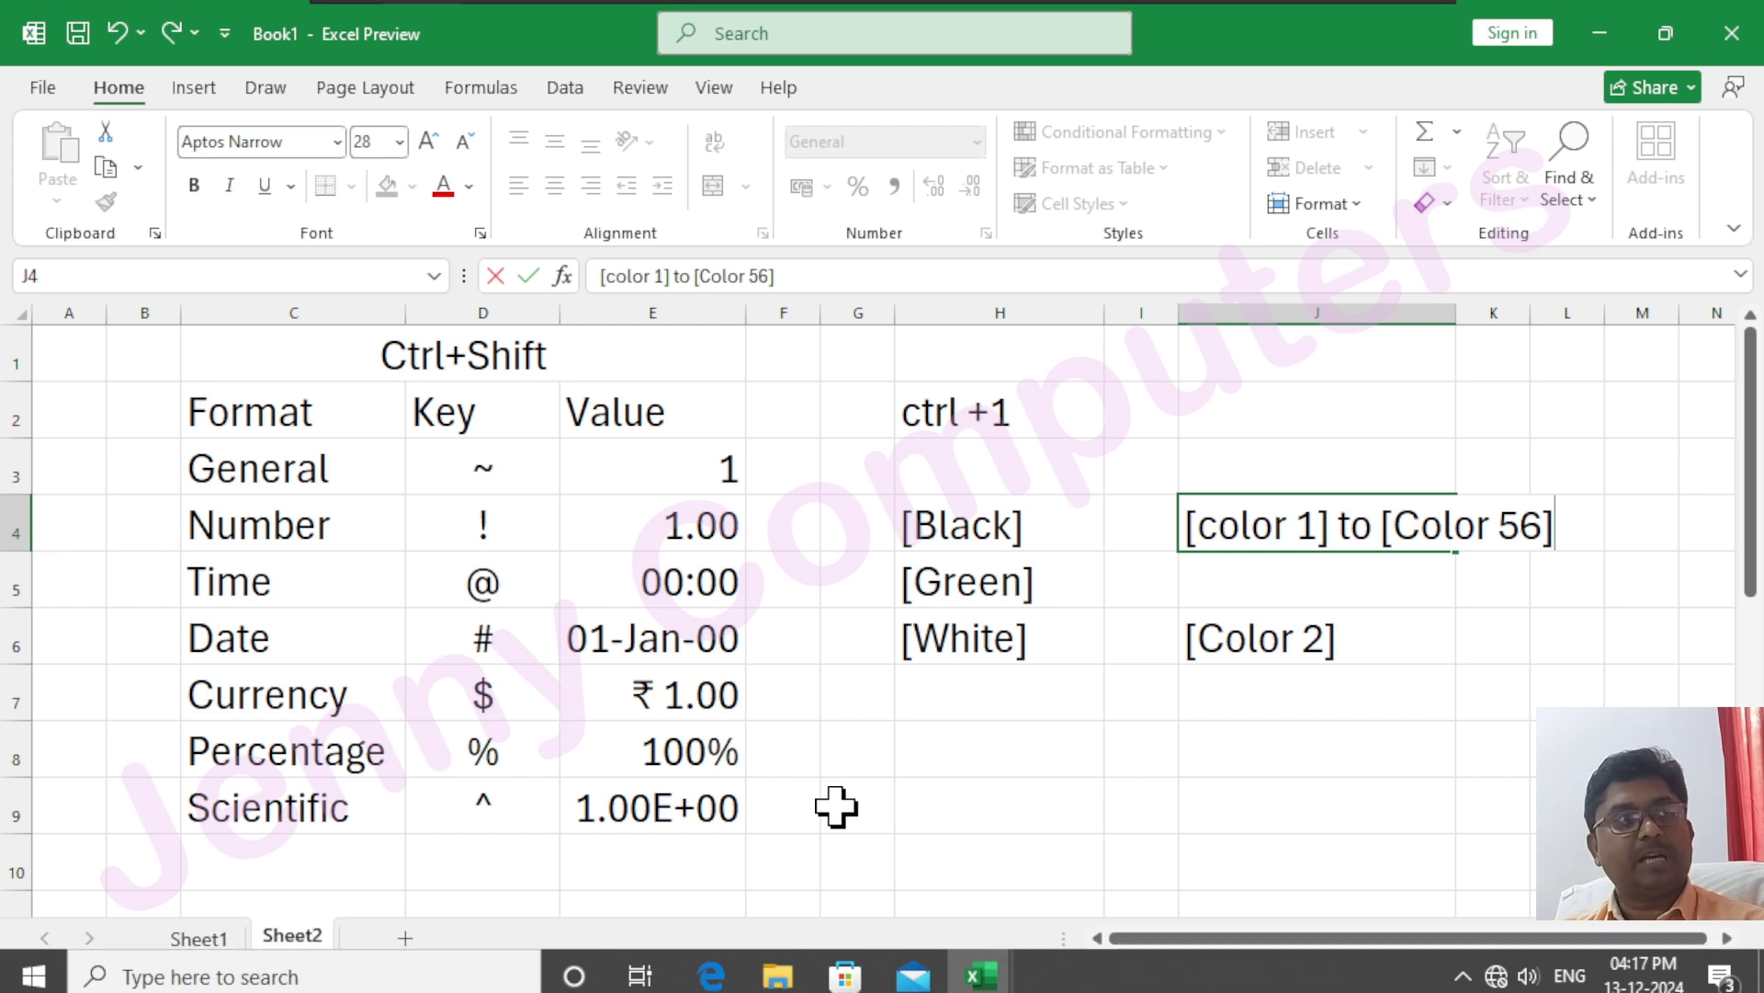
# - Open the number format settings for the empty cell E11 and choose the Custom category
pyautogui.scroll(-1, 836, 807)
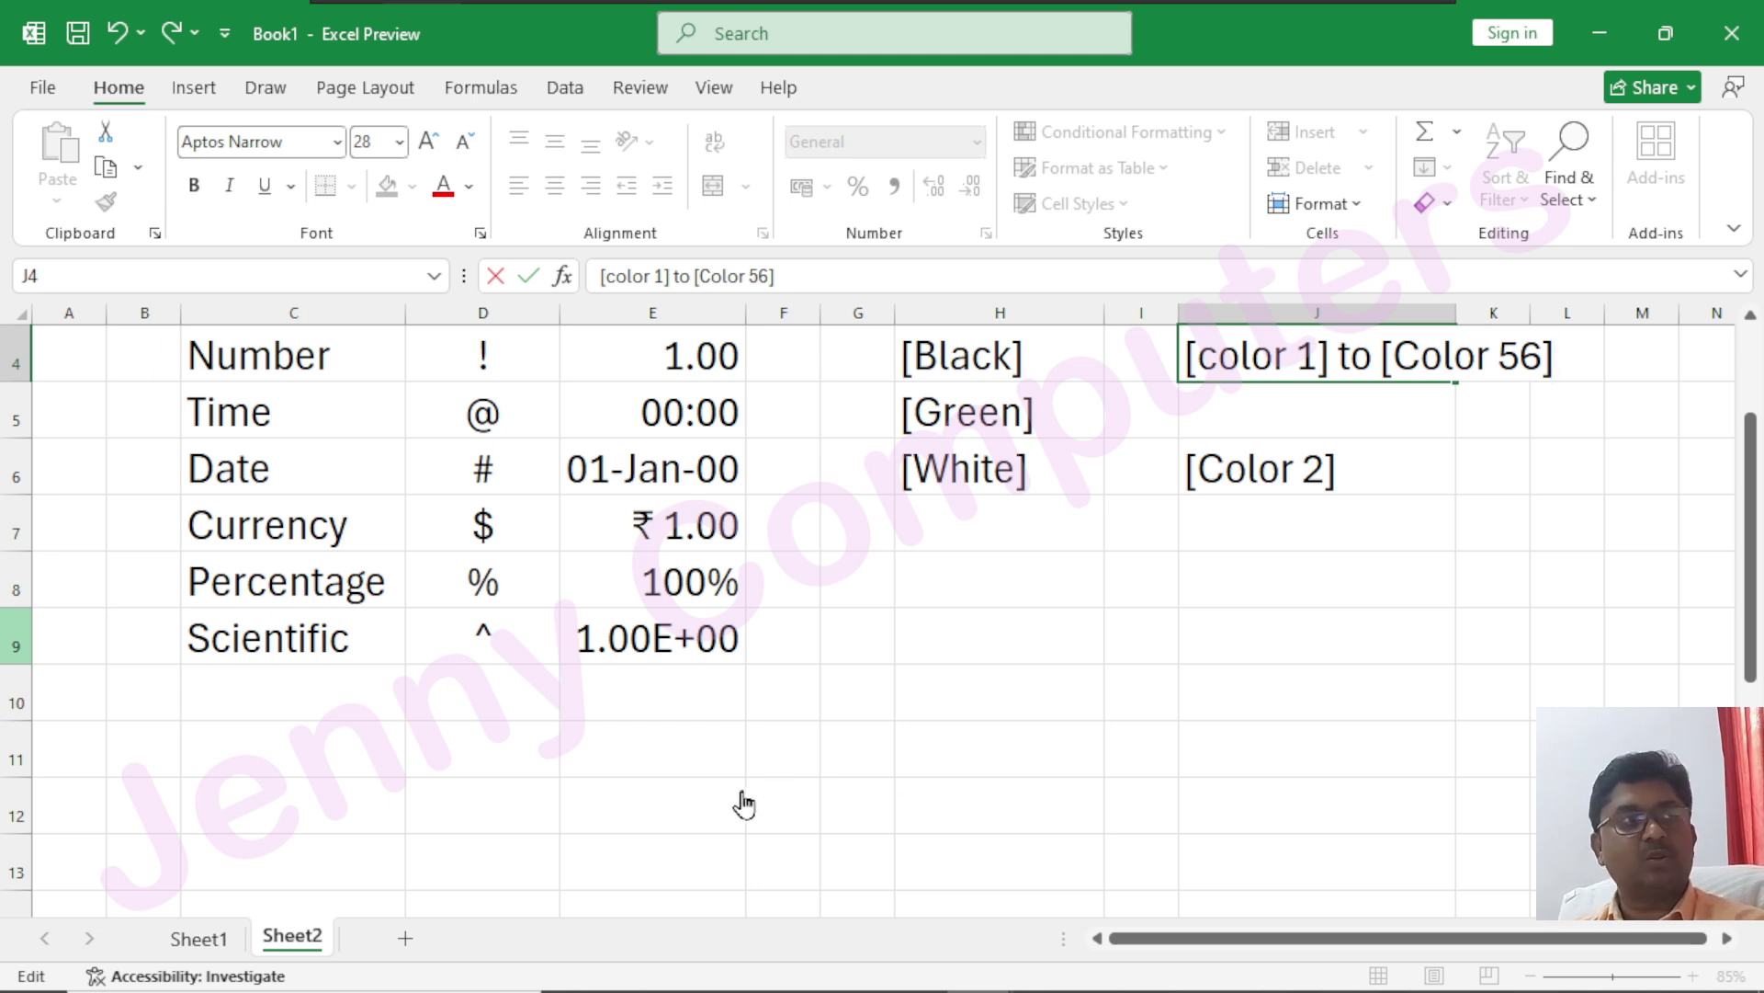
pyautogui.click(588, 746)
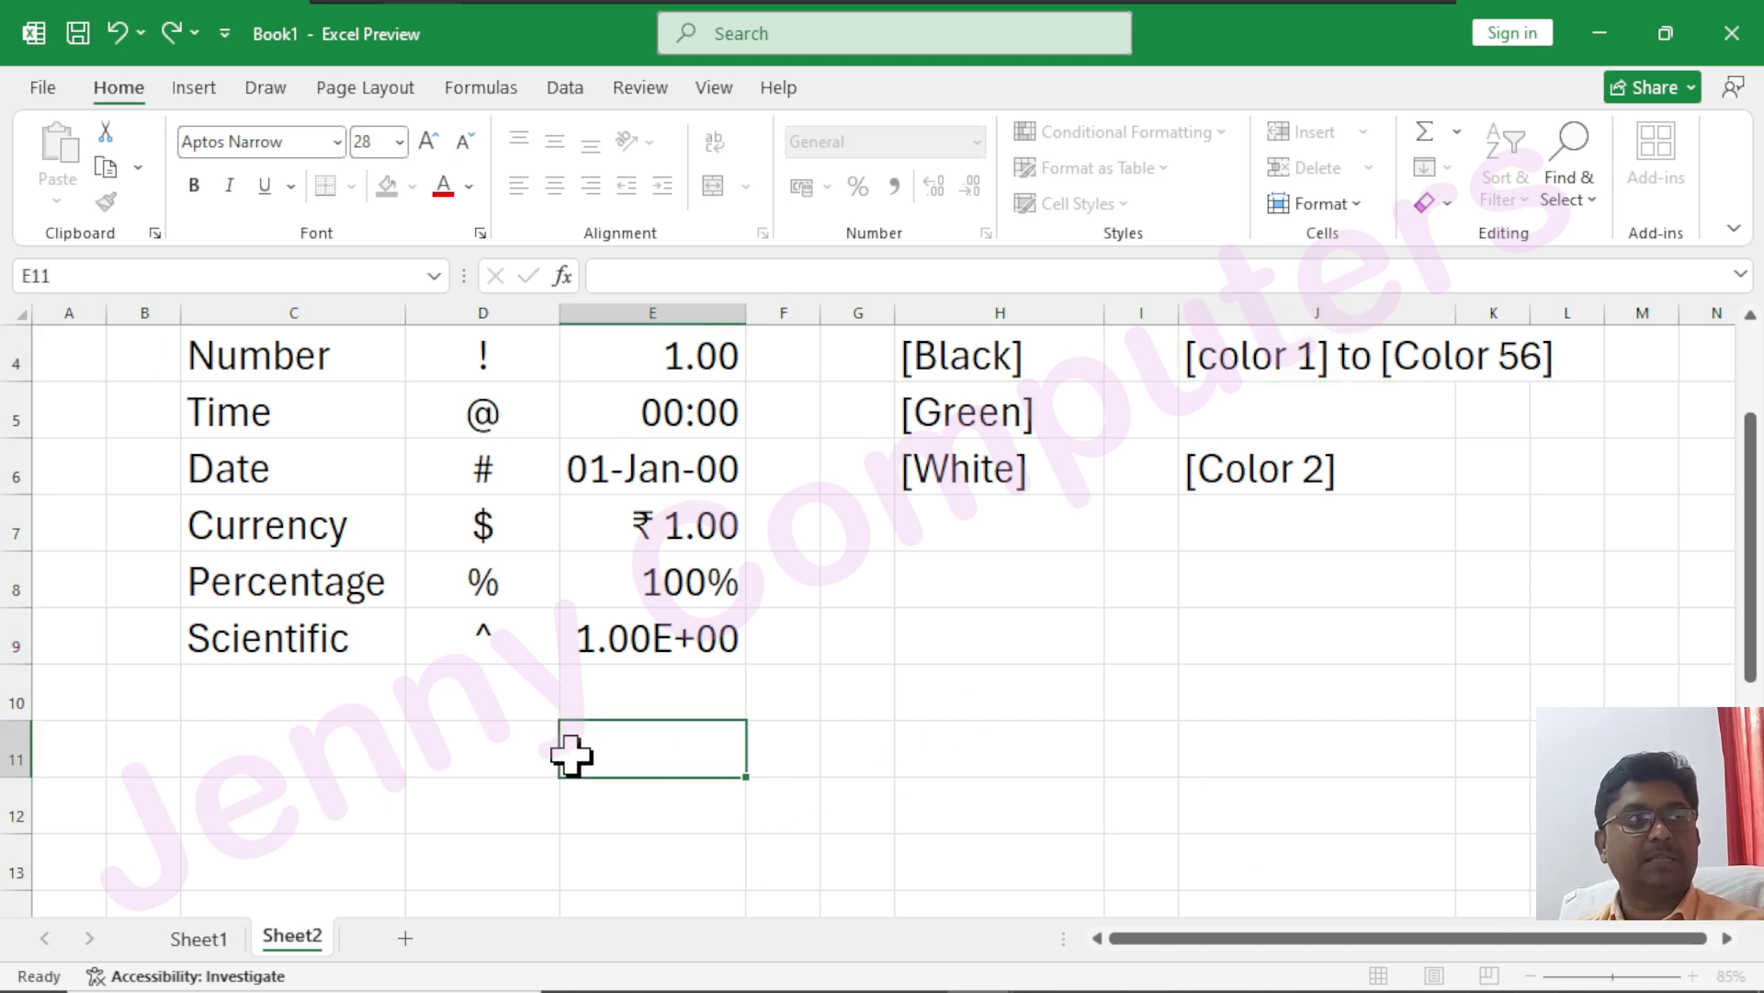
pyautogui.scroll(-1, 561, 753)
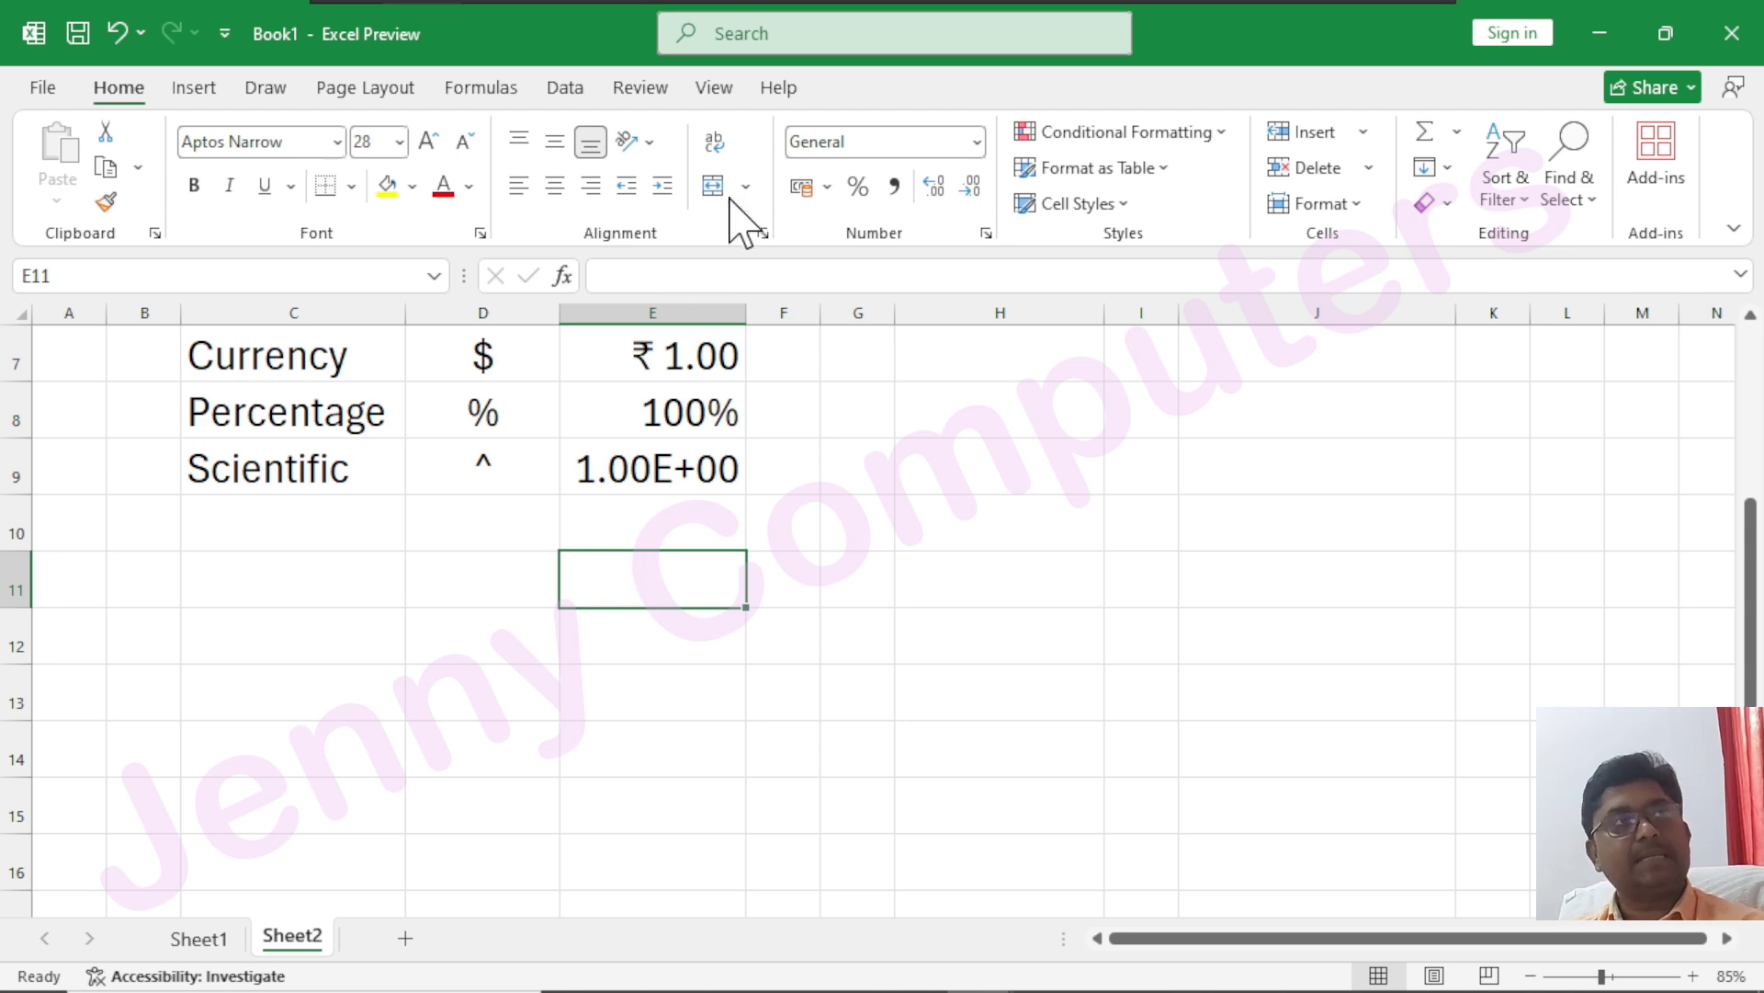
pyautogui.click(977, 143)
pyautogui.click(977, 142)
pyautogui.click(986, 233)
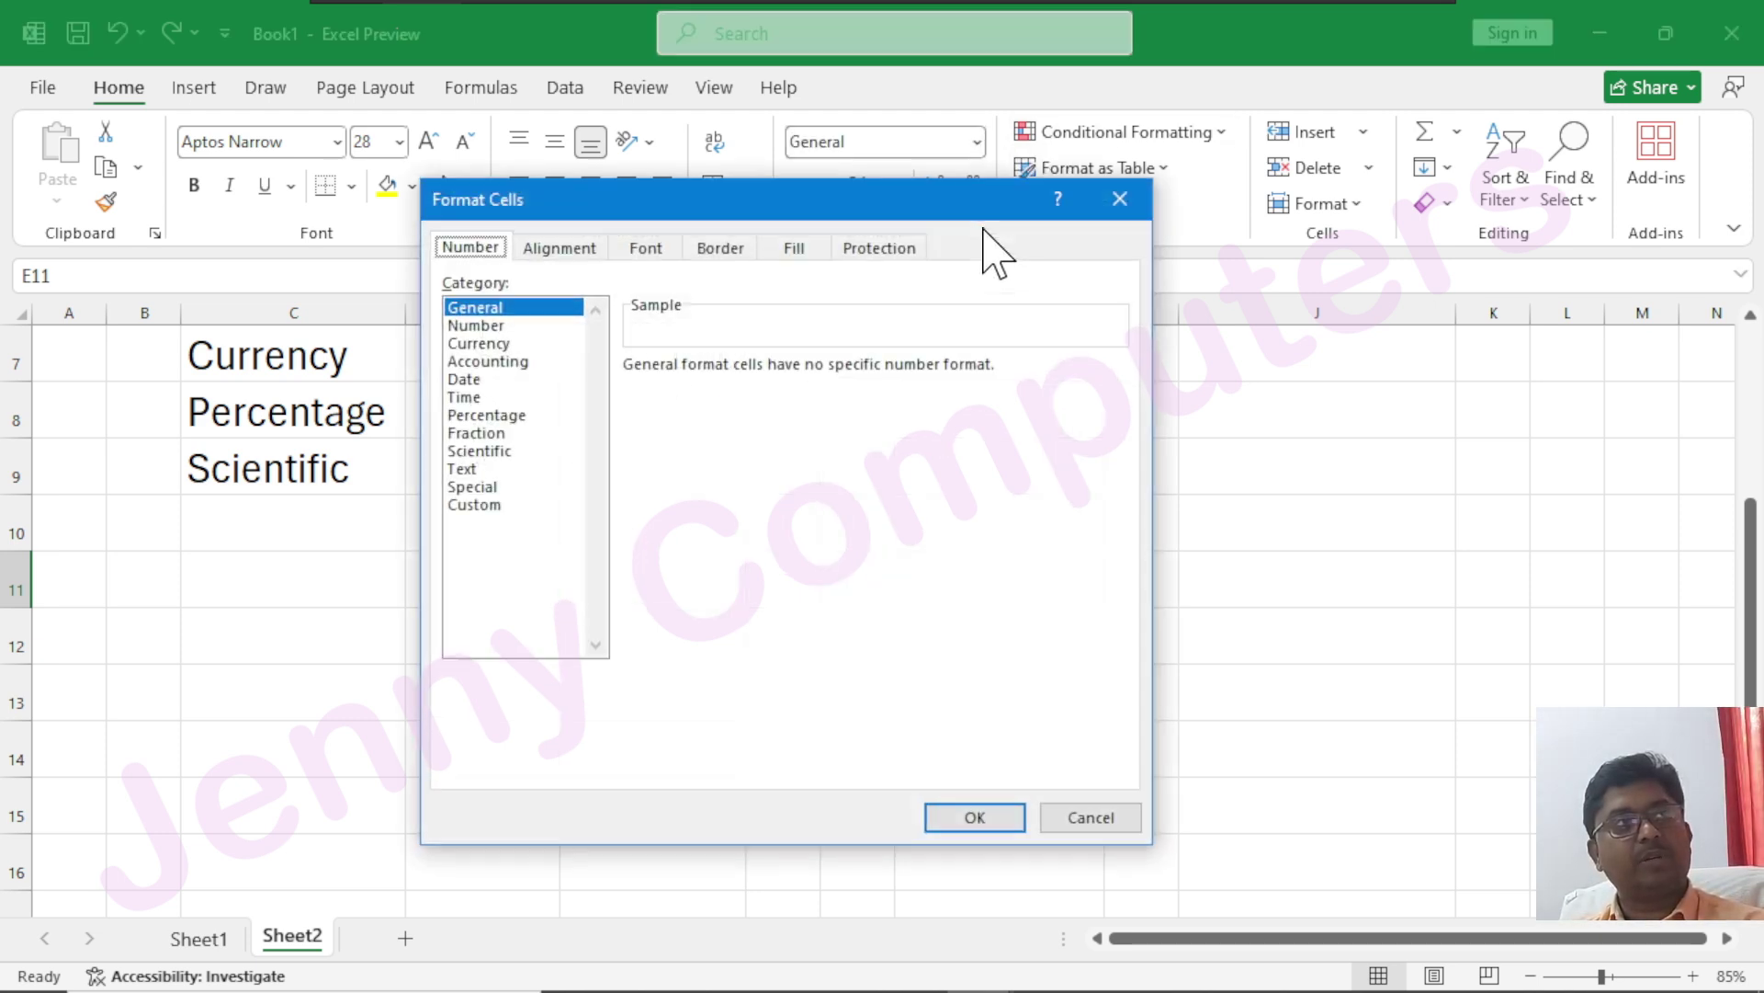
pyautogui.click(474, 505)
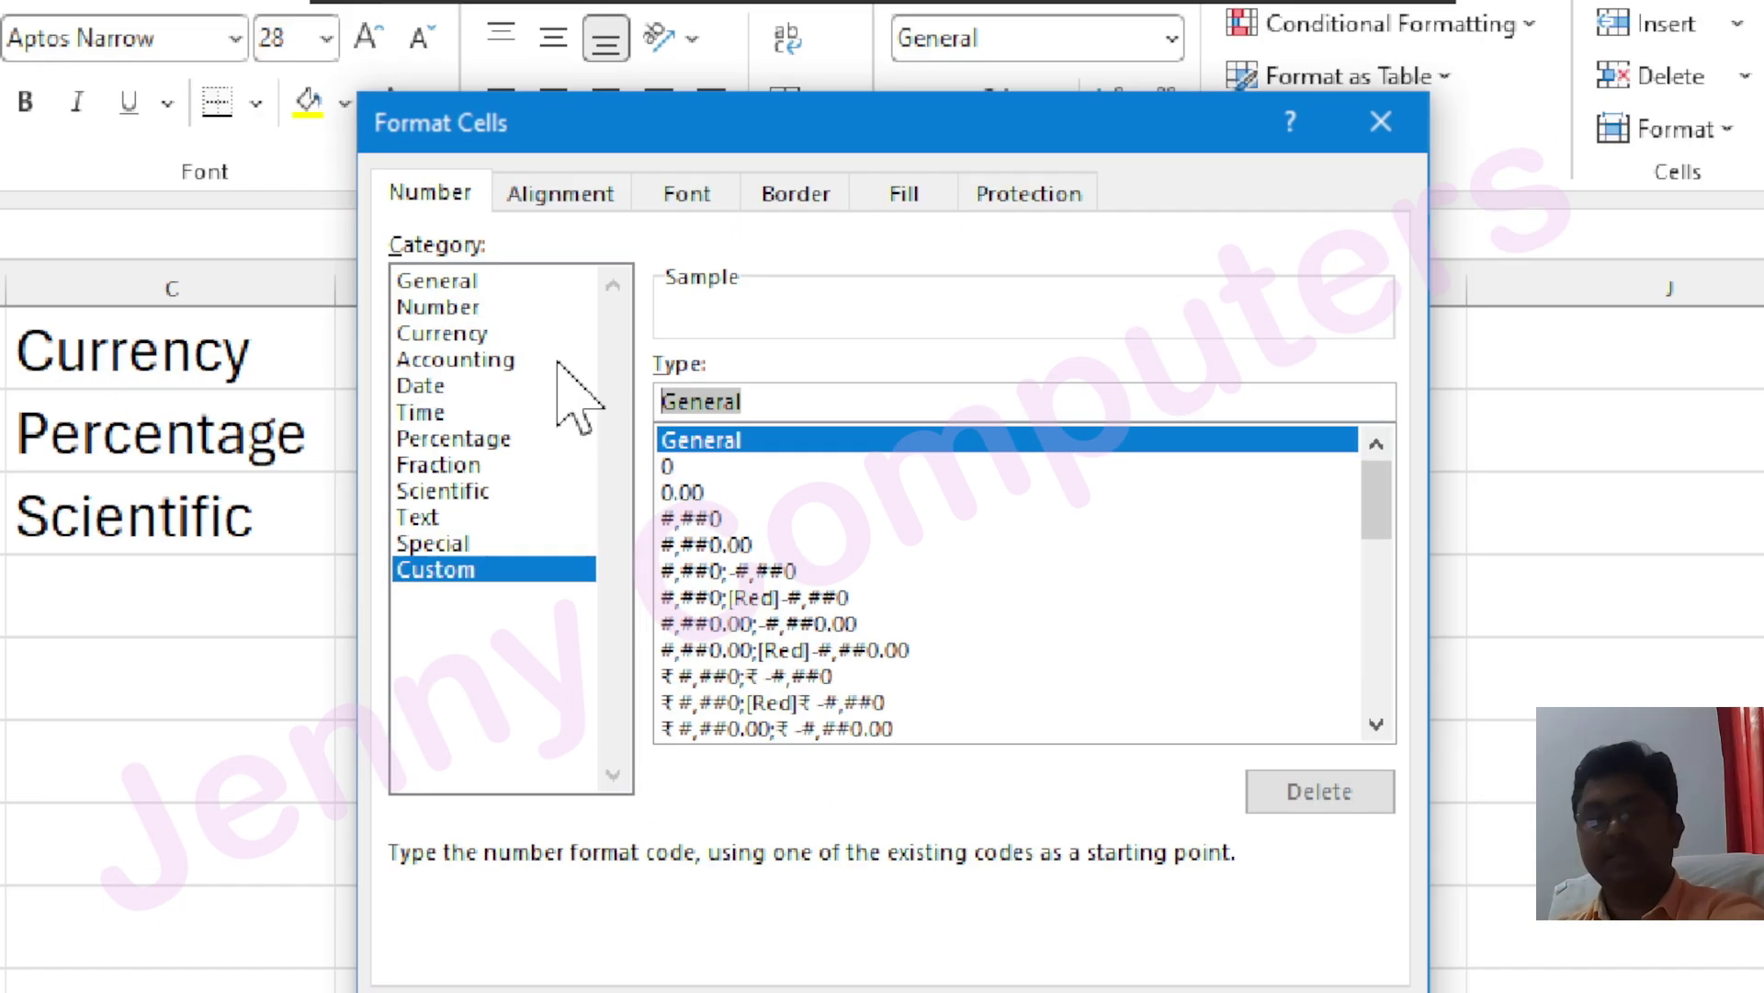
# - Replace the custom format code with the first section [Green]General followed by a semicolon
pyautogui.press('BackSpace')
pyautogui.write('[Green]')
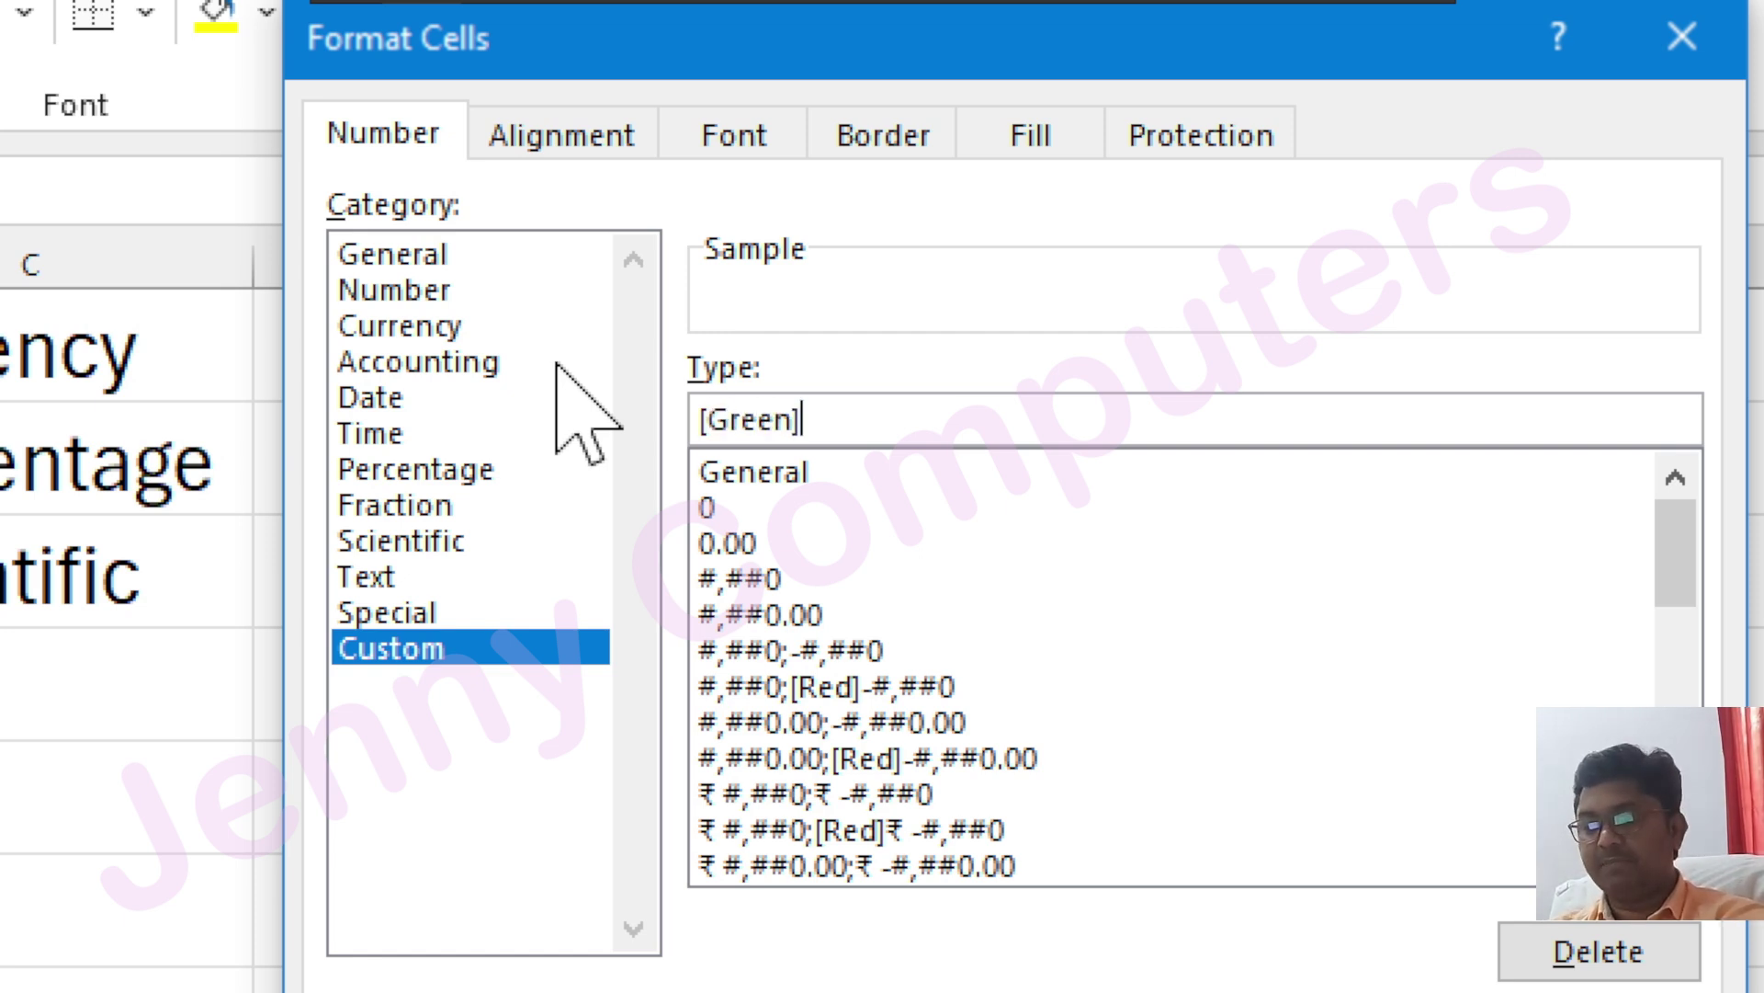
pyautogui.write('General')
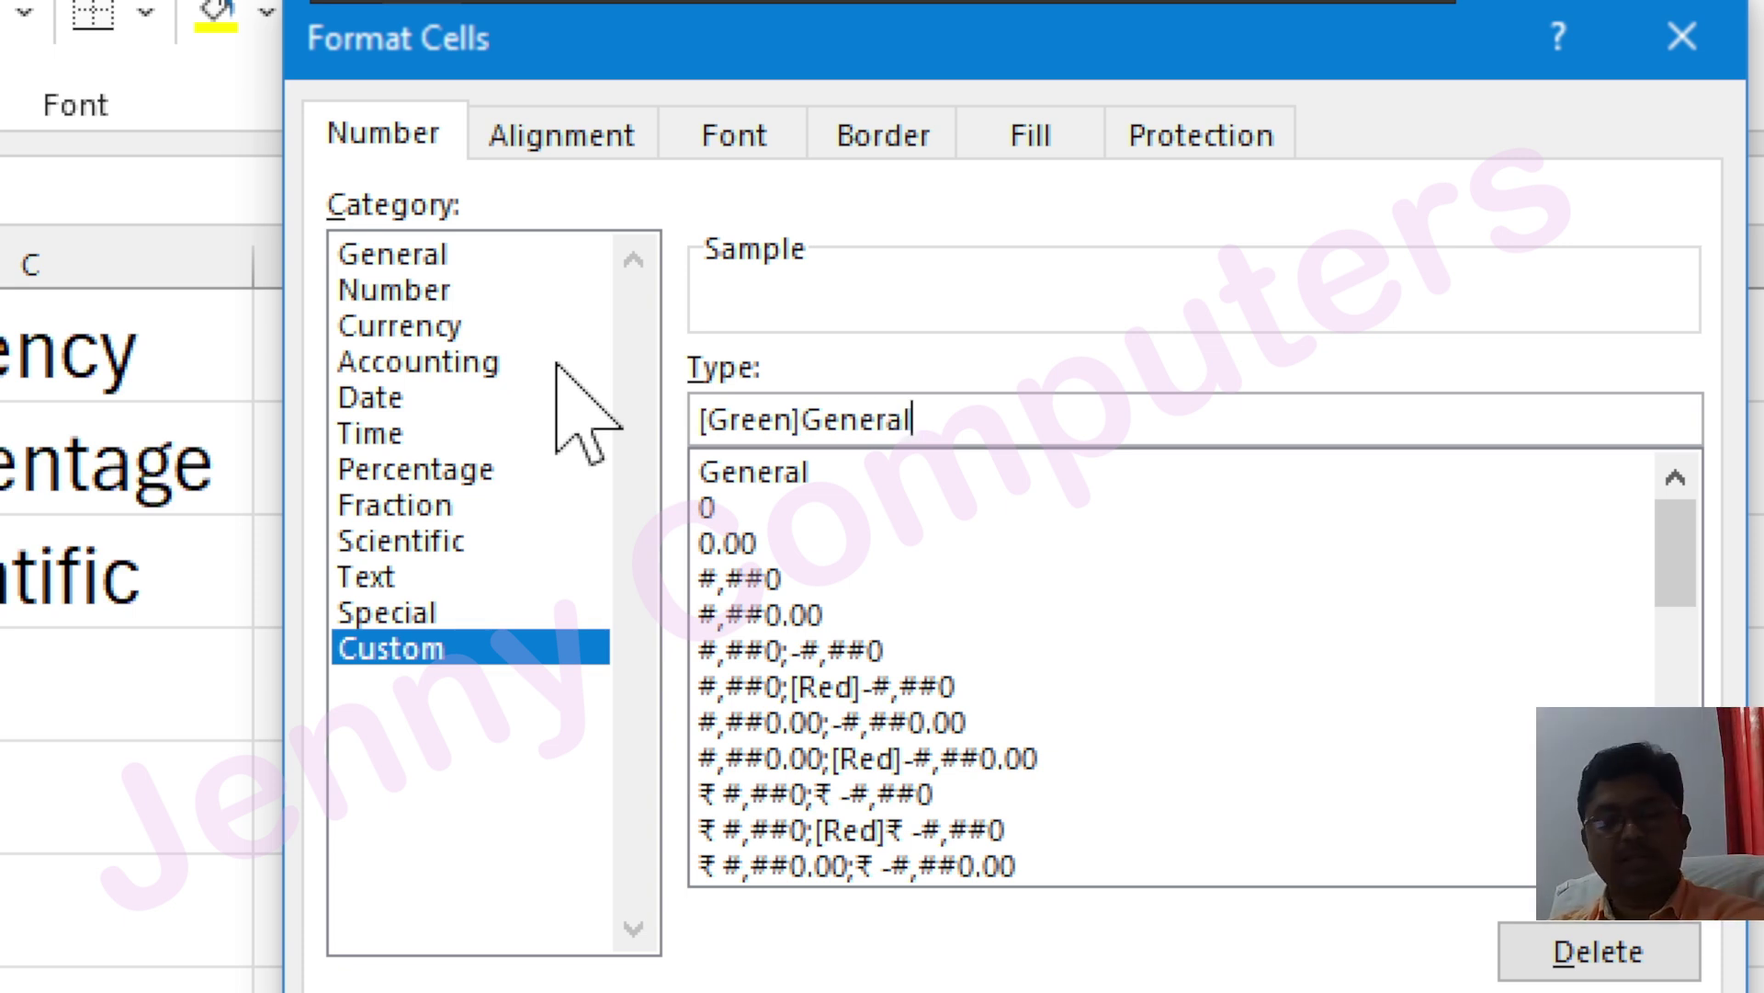
pyautogui.write(';')
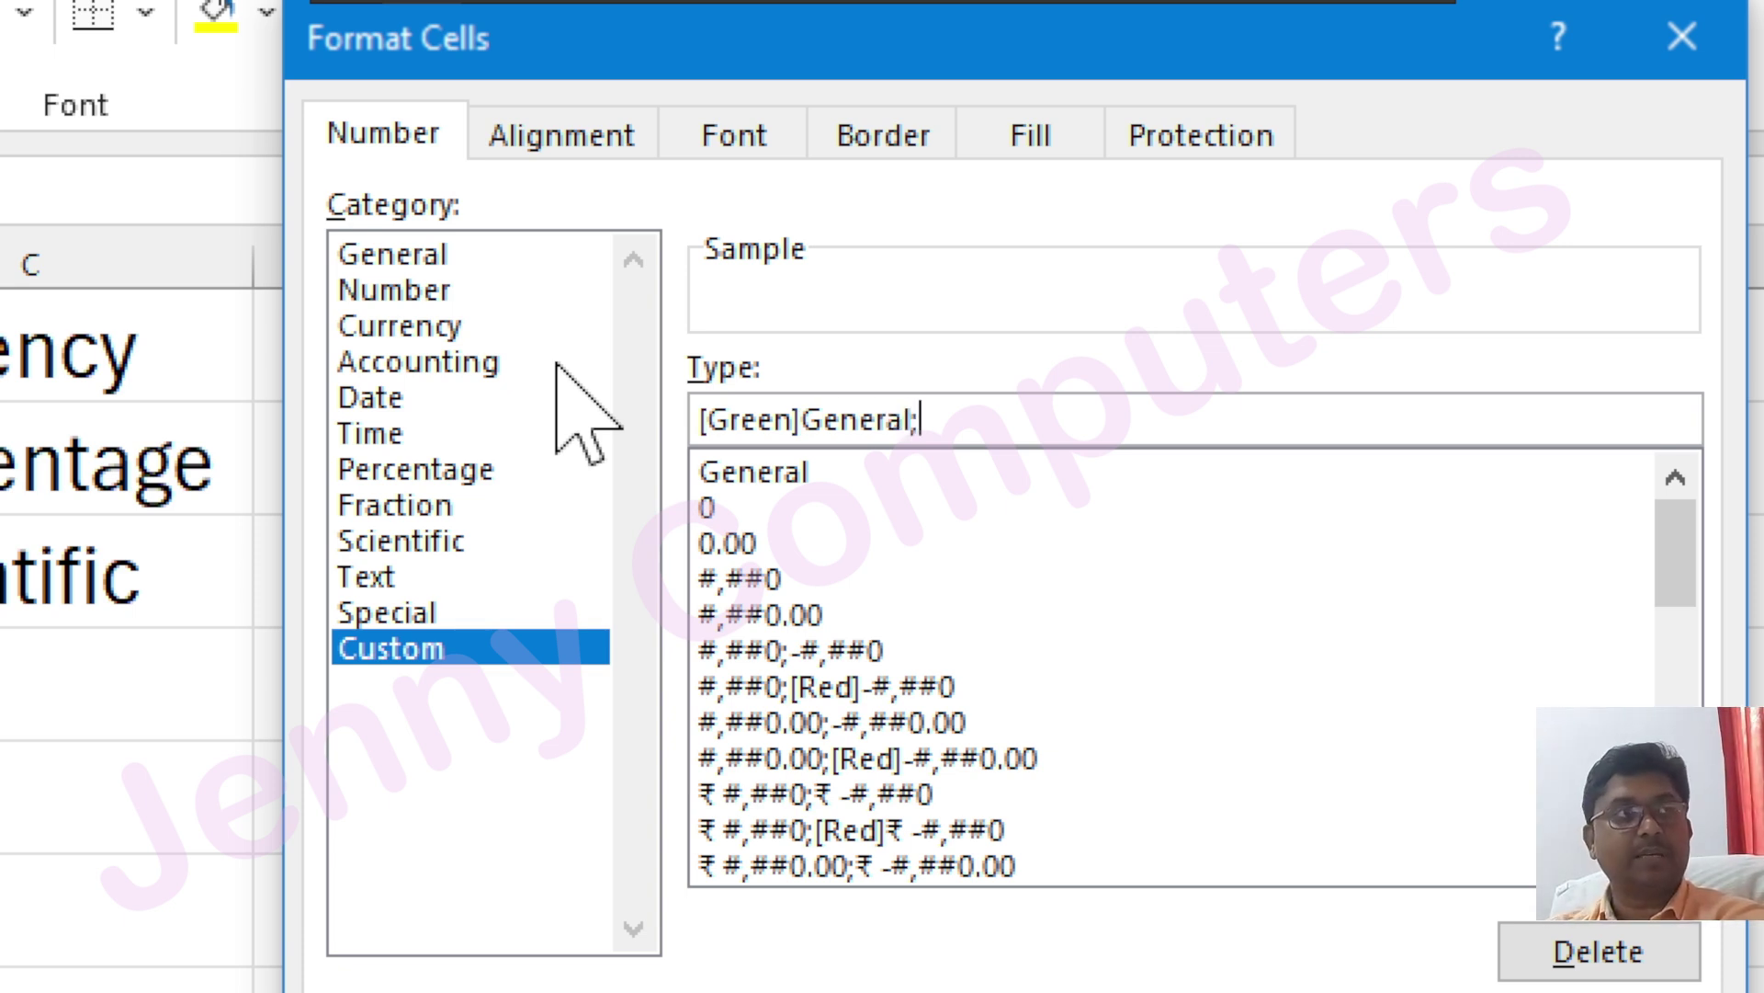
# - Add the second section [Red]general and a semicolon to the custom format code, and open the bracket of a third section
pyautogui.write('[Red][')
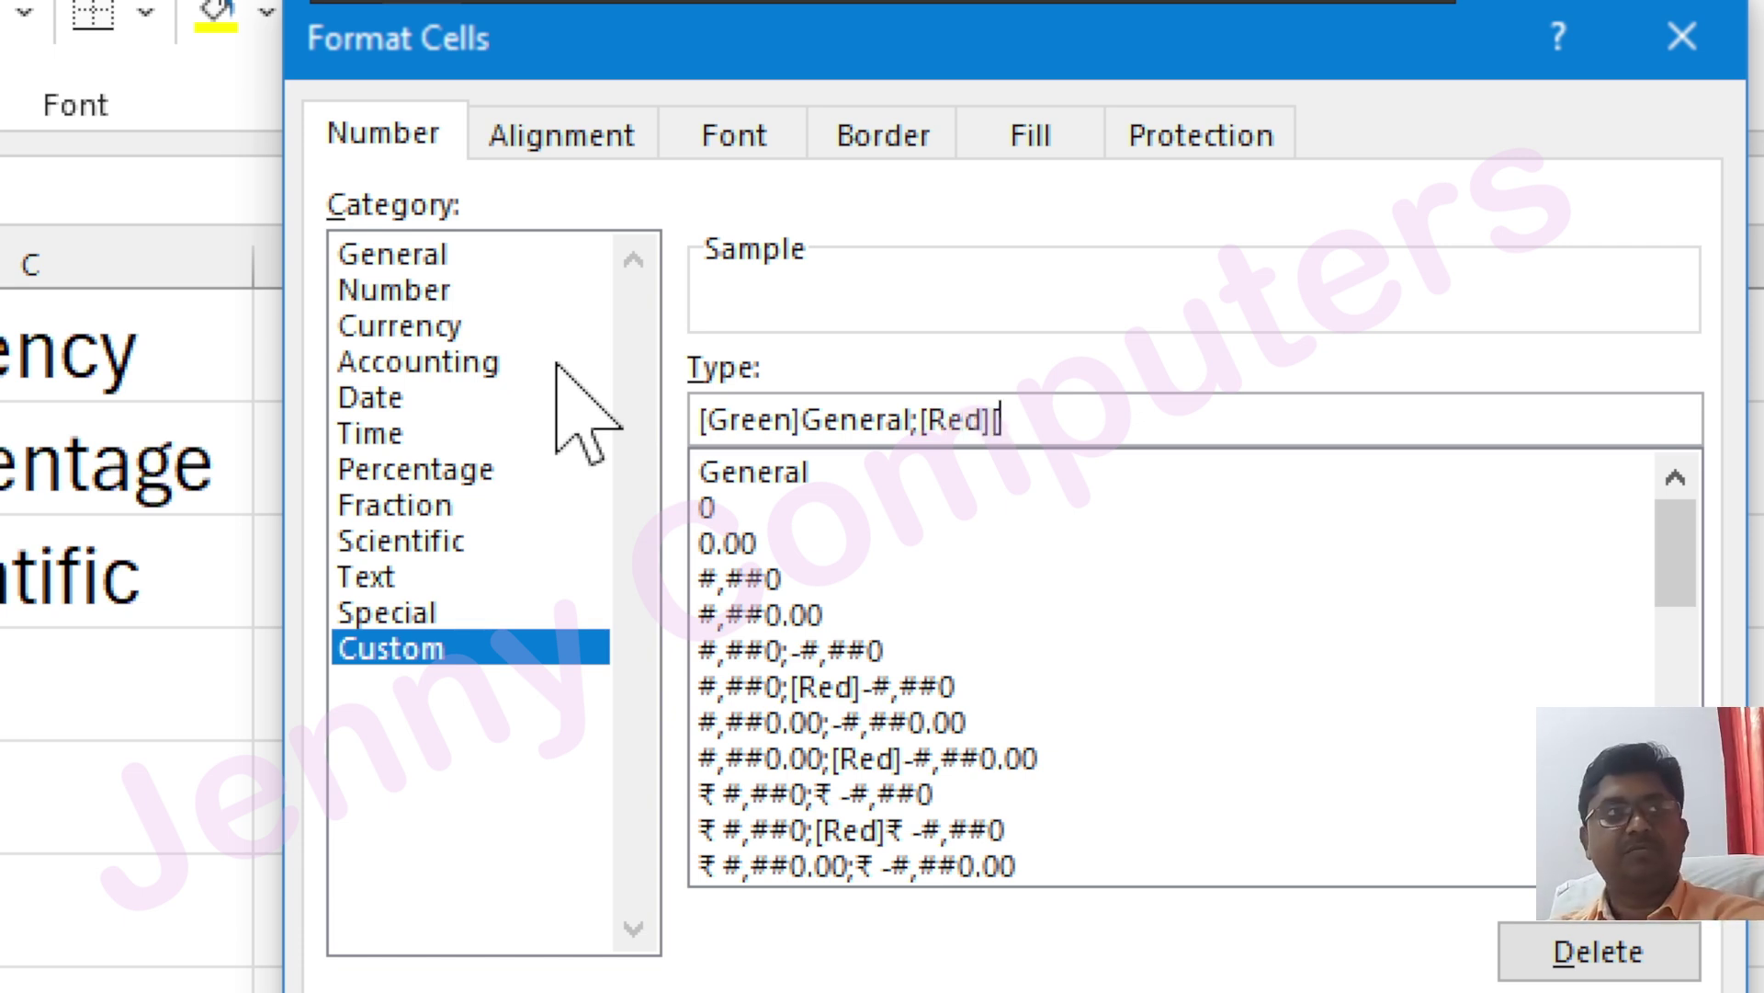
pyautogui.write('Gene')
pyautogui.press('BackSpace')
pyautogui.press('BackSpace')
pyautogui.press('BackSpace')
pyautogui.press('BackSpace')
pyautogui.press('BackSpace')
pyautogui.write('gene')
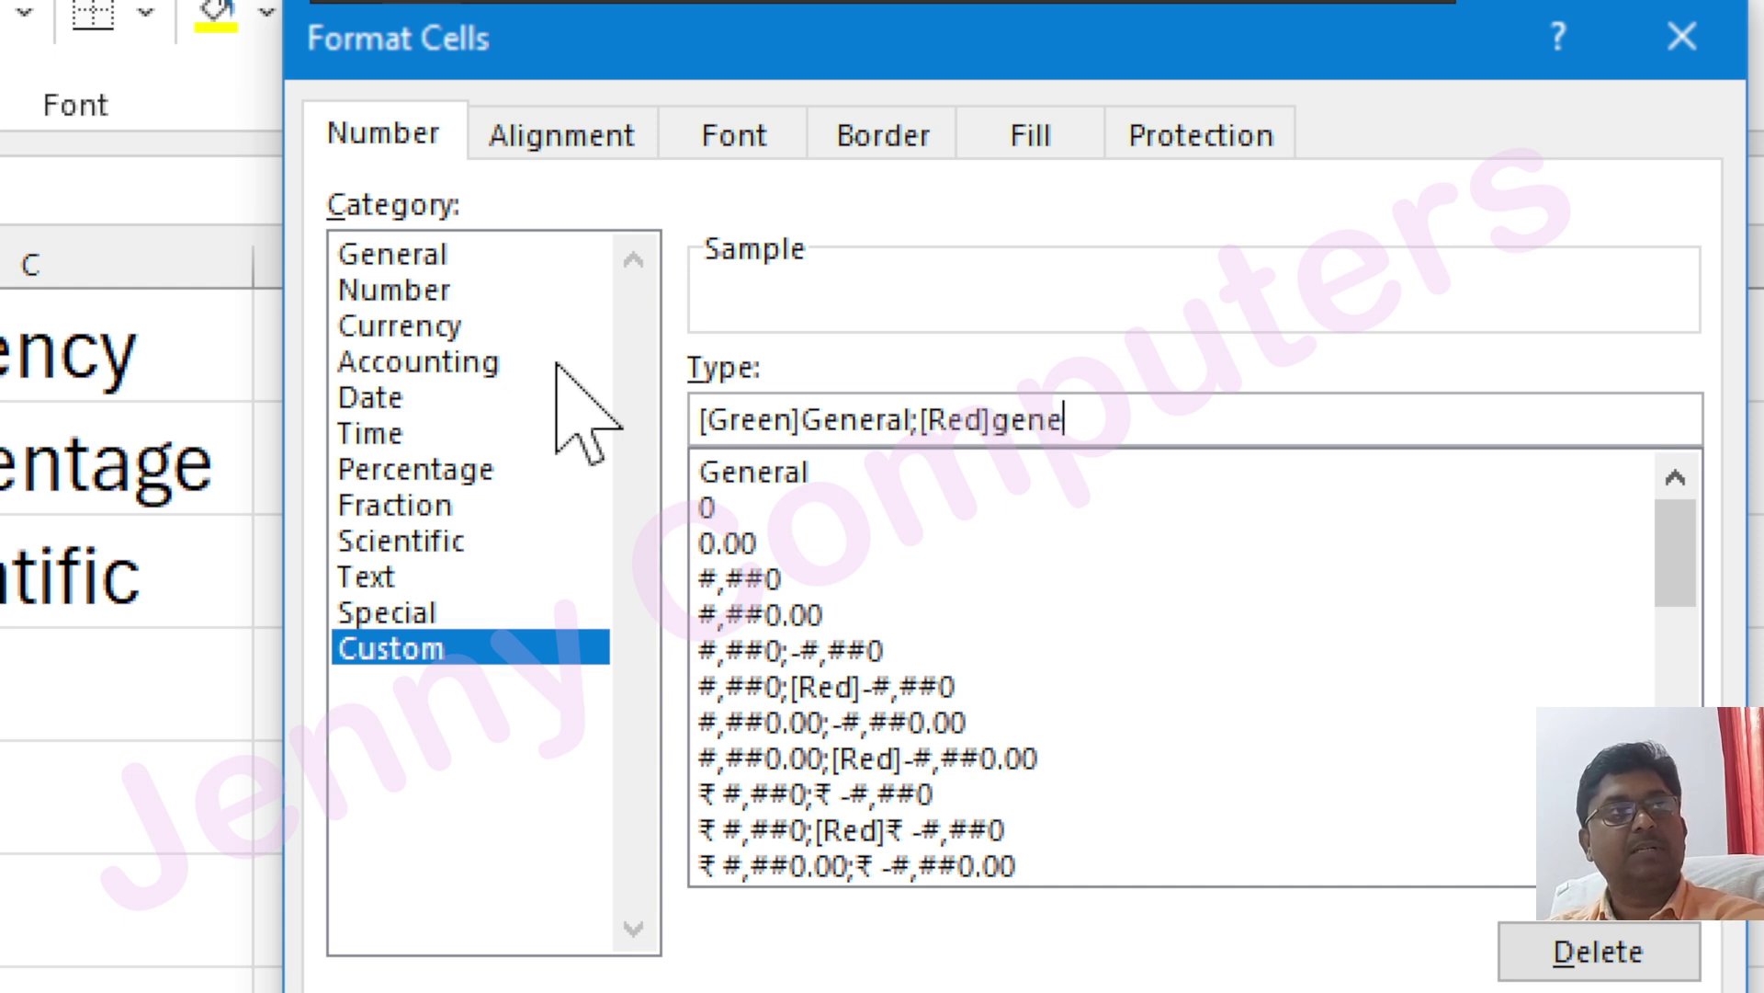
pyautogui.write('ral;[')
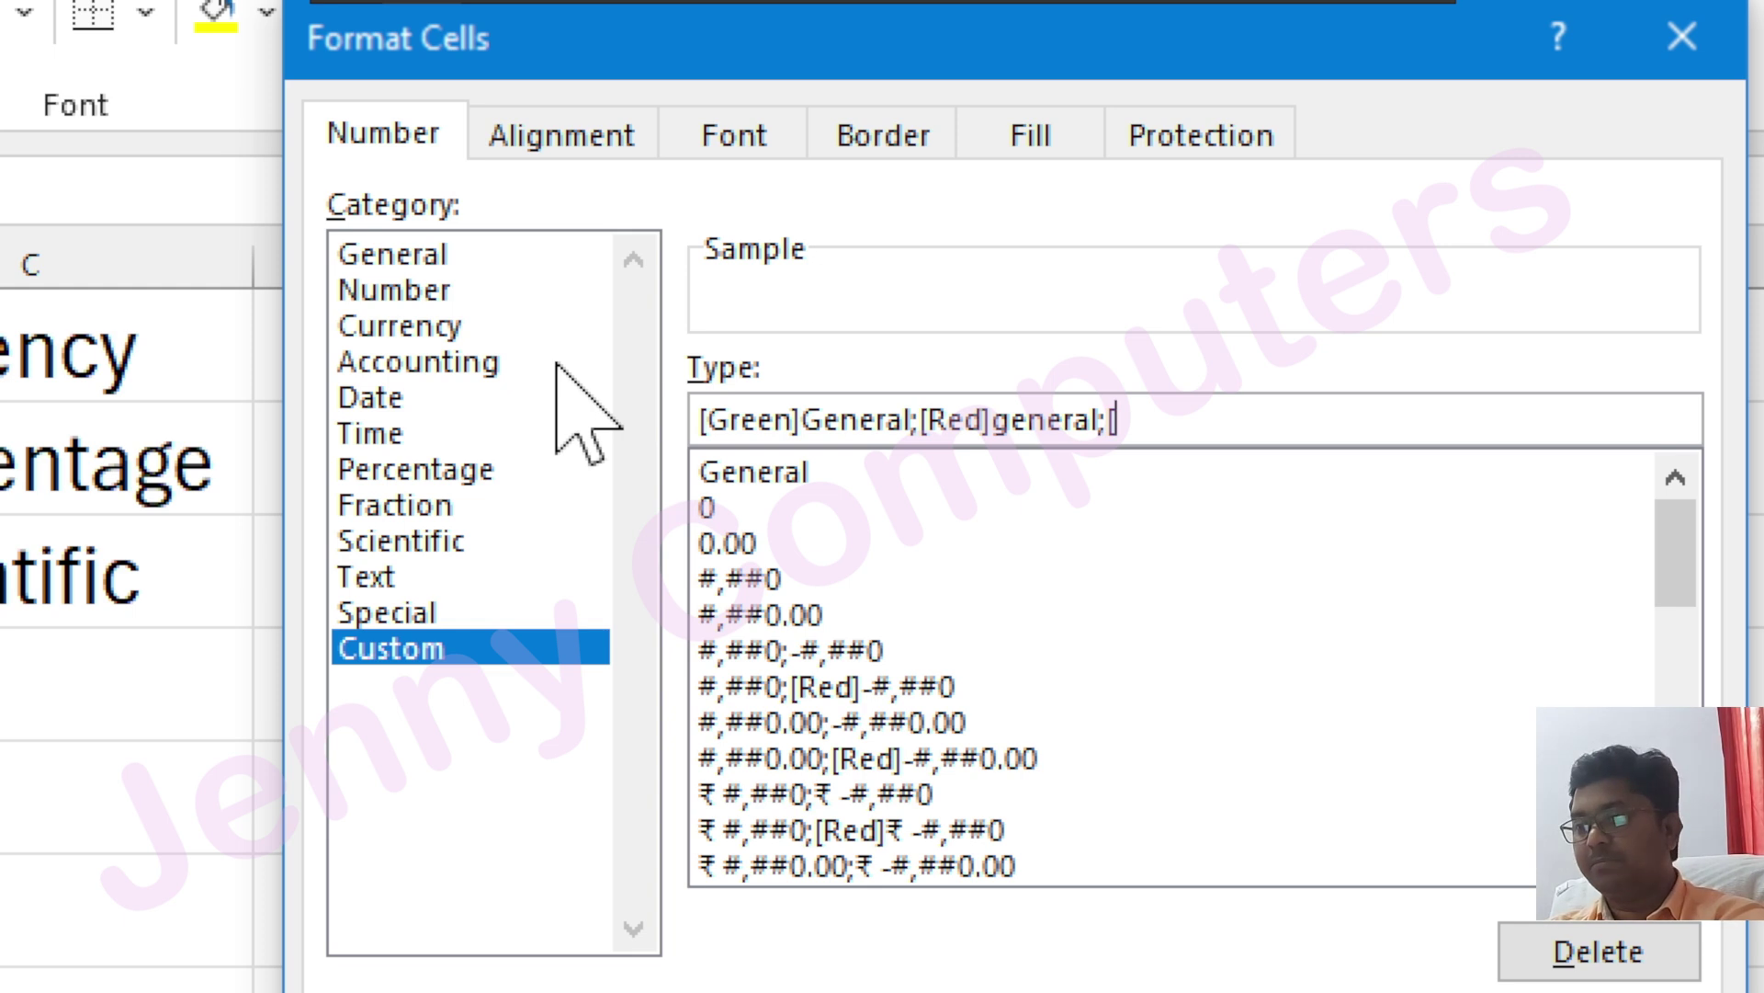
# - Complete the custom format code with the third section [Black]general, a semicolon and the fourth section [blue]General
pyautogui.write('Black')
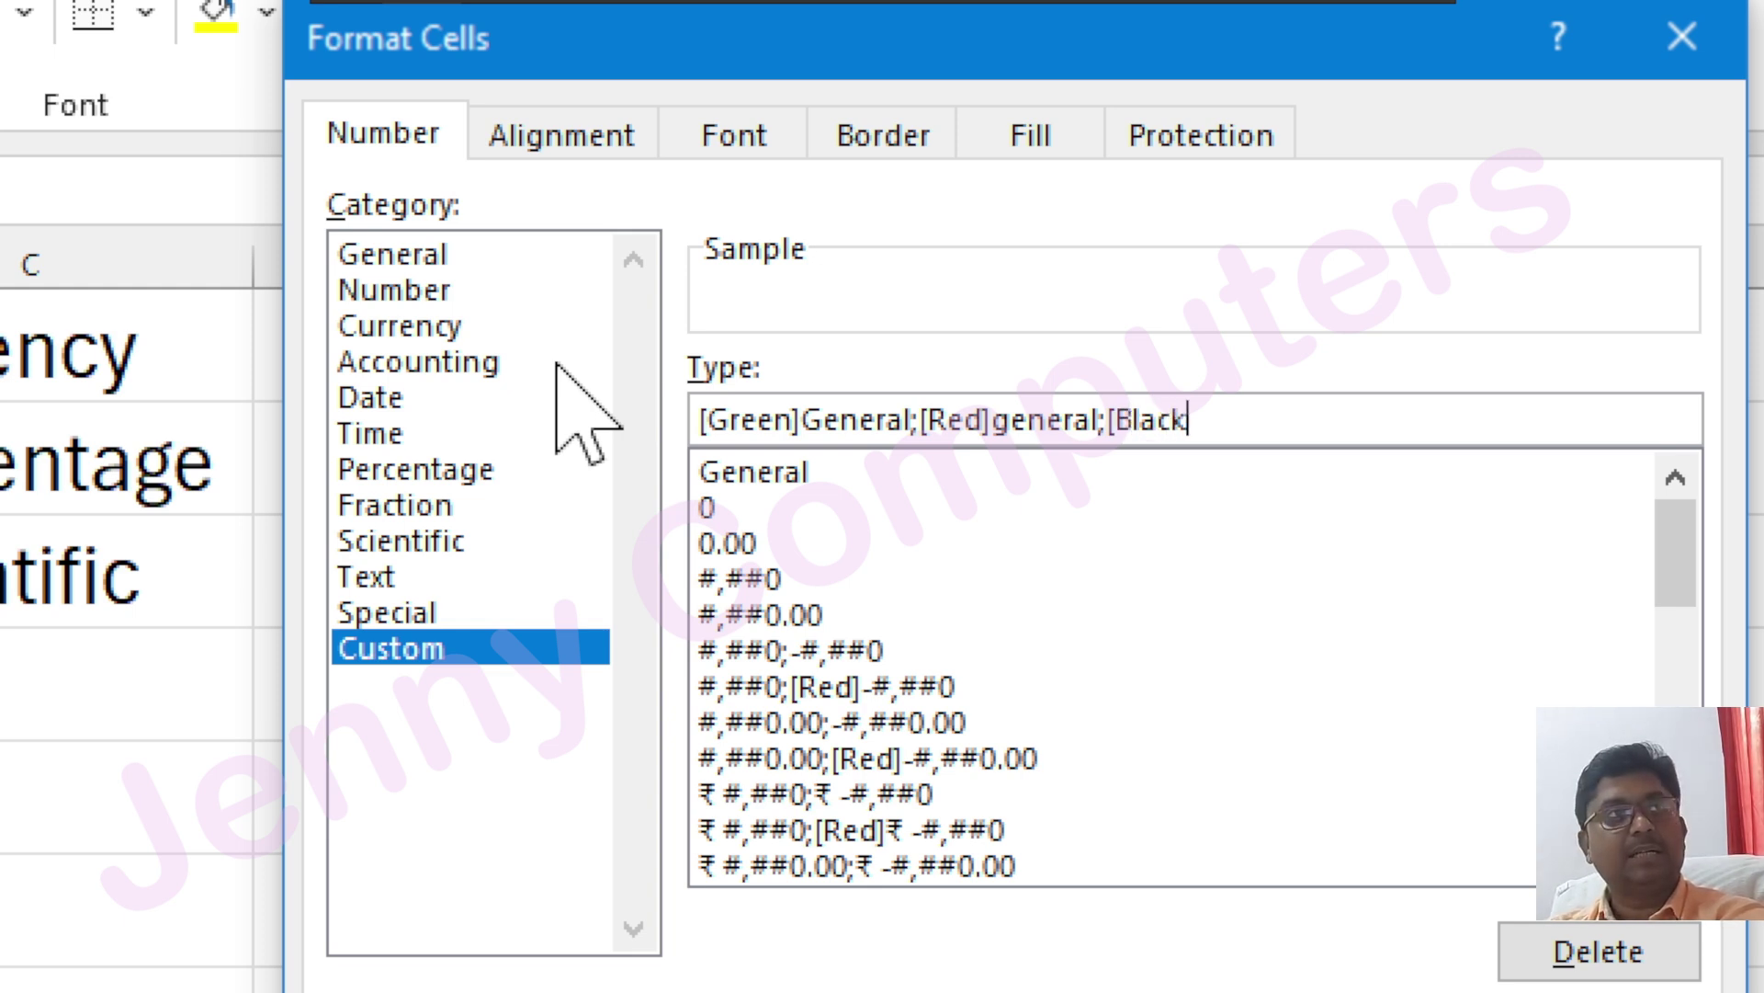
pyautogui.write(']general')
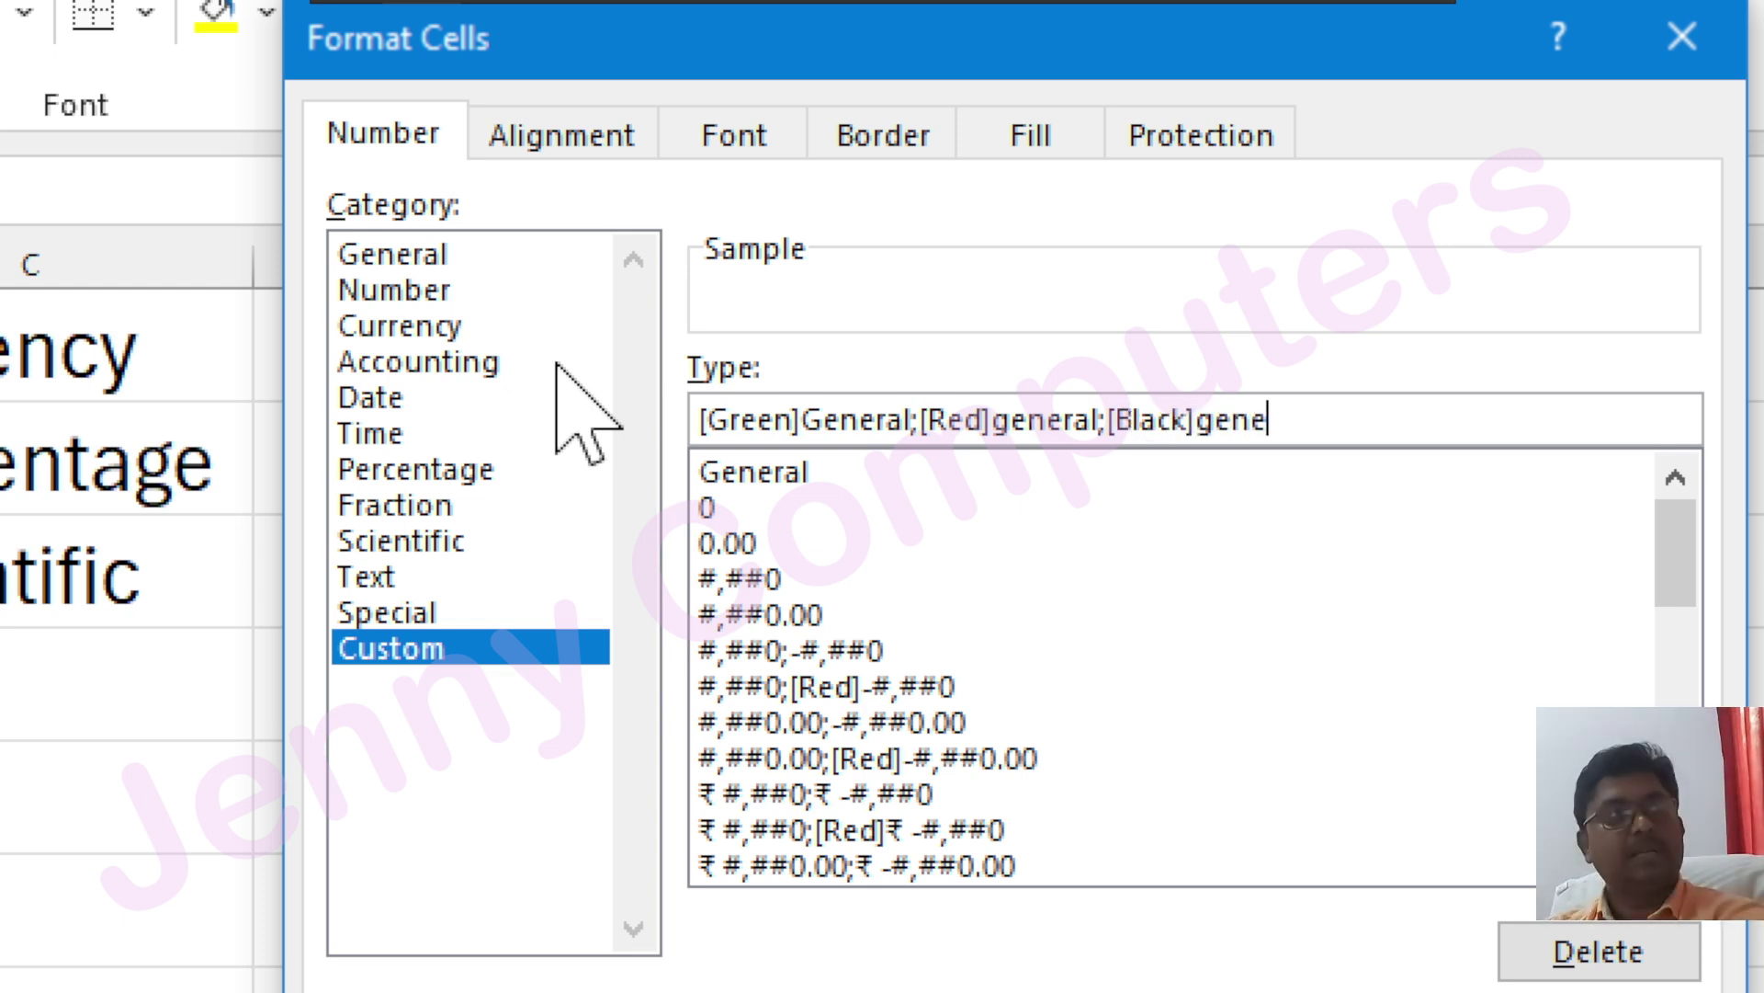
pyautogui.write(';')
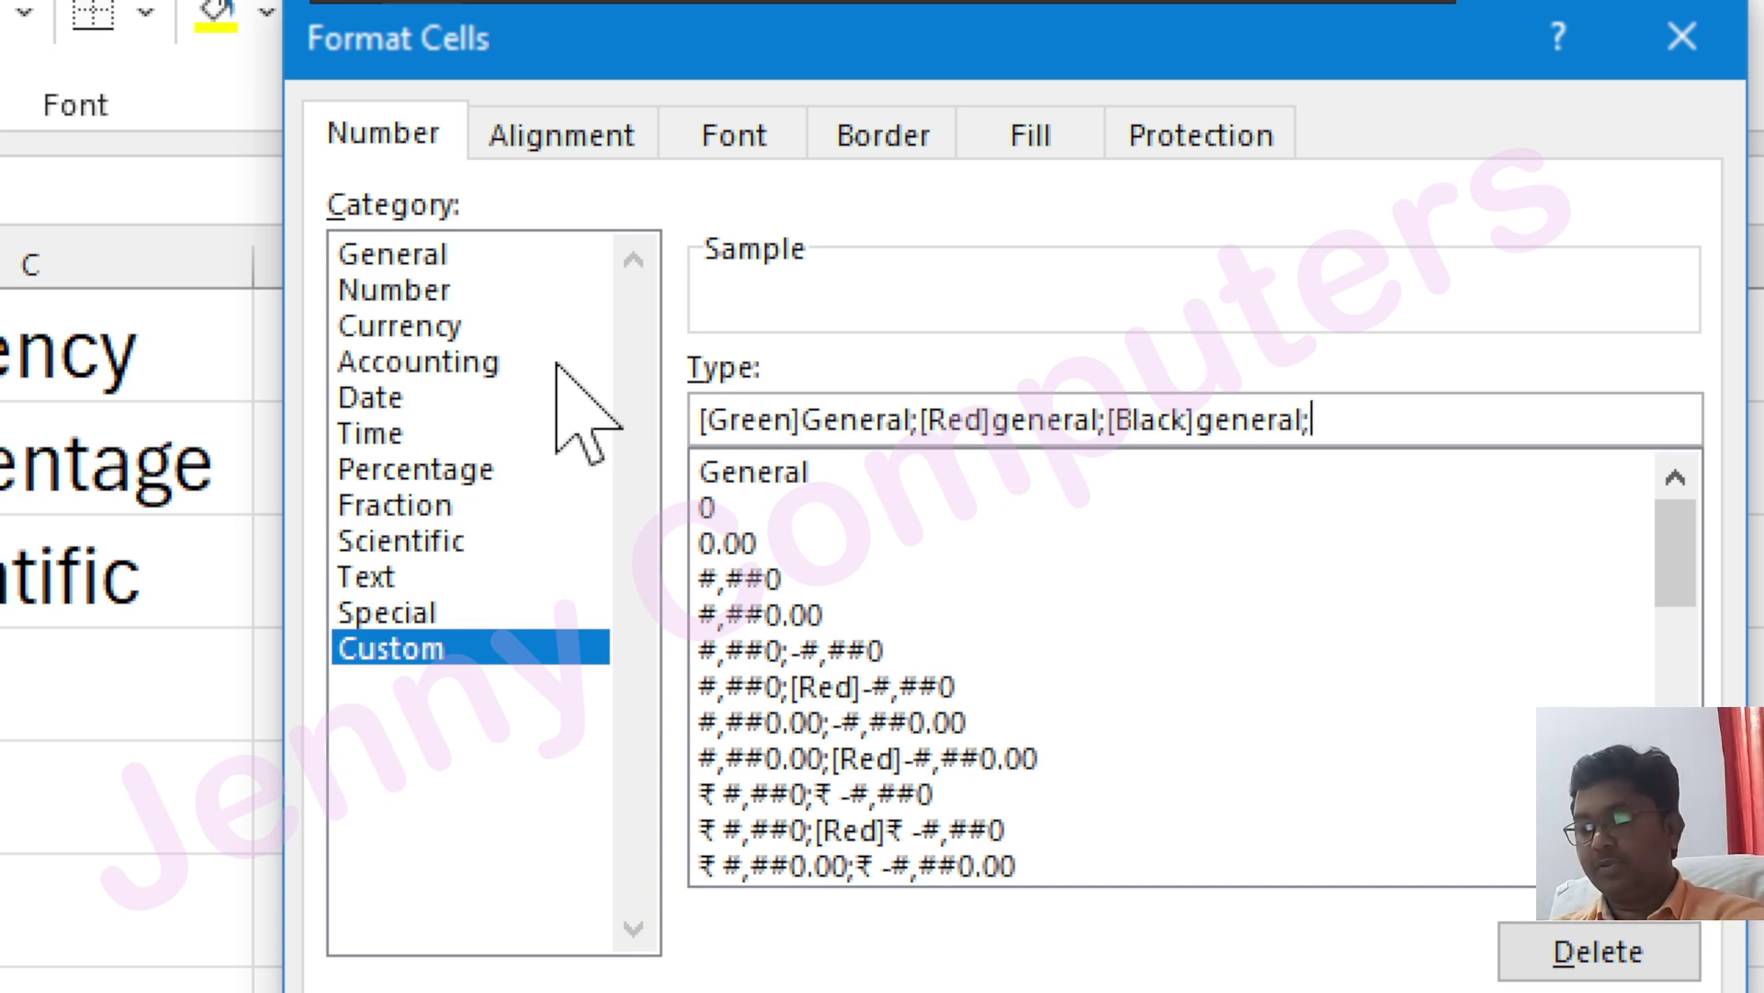
pyautogui.write('[')
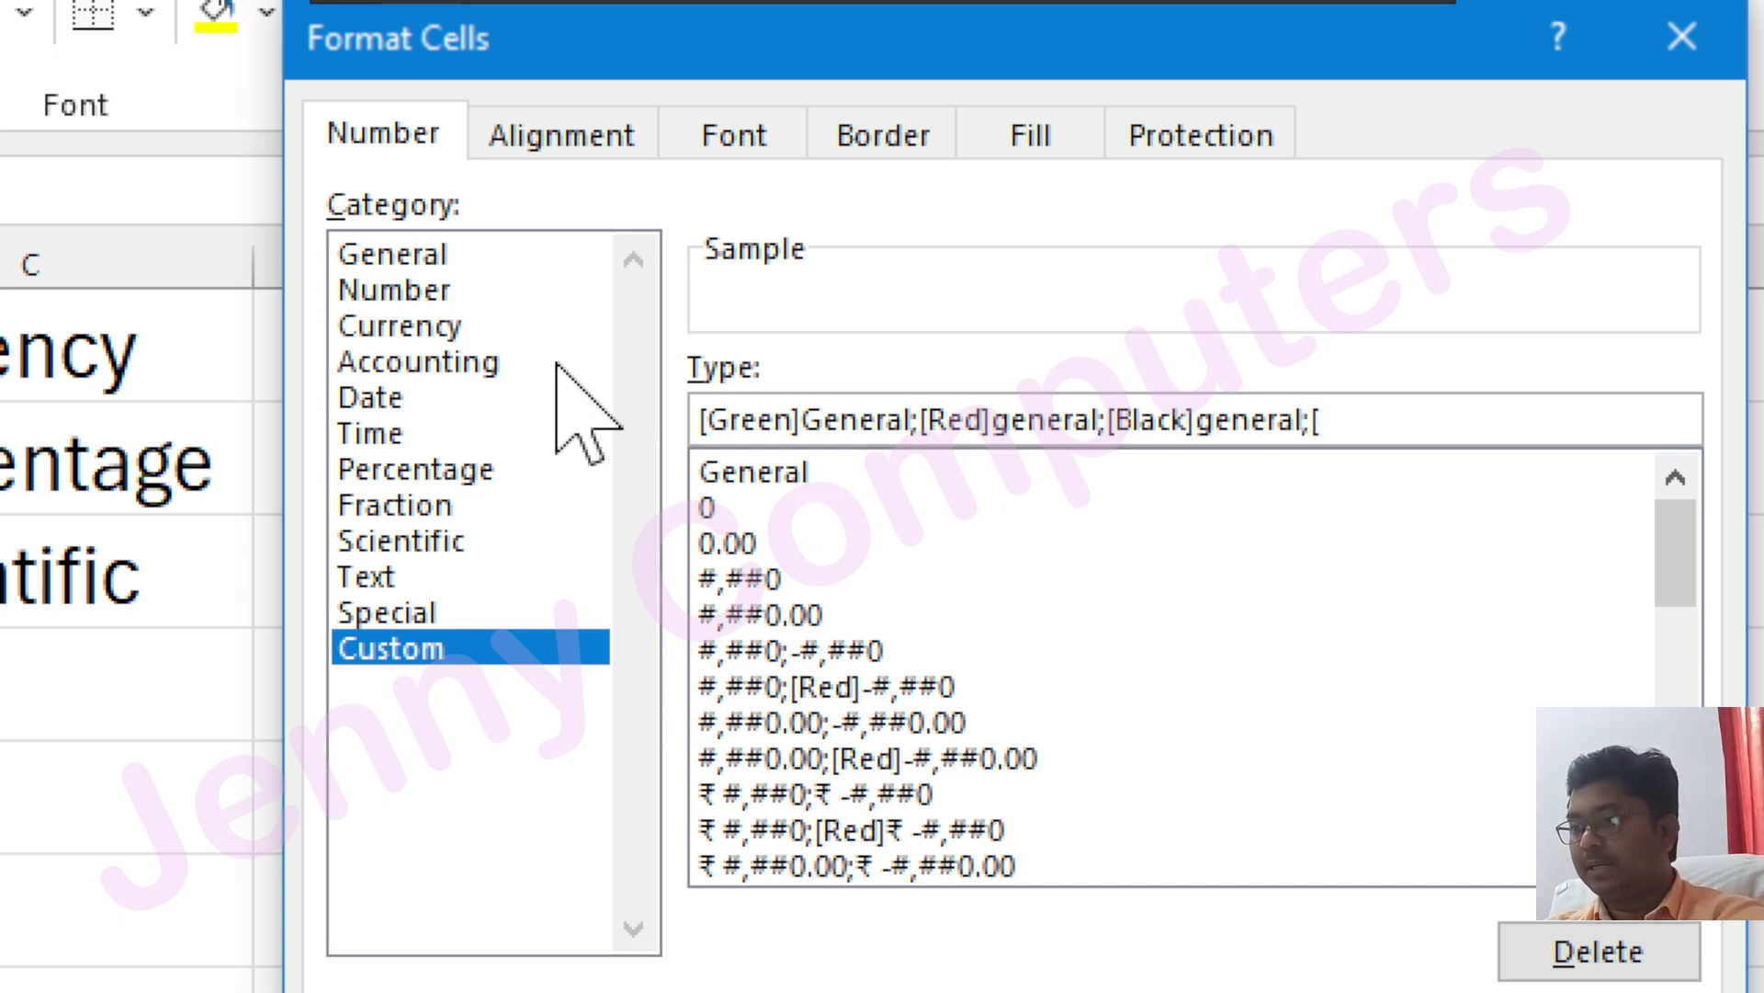
pyautogui.write('blue')
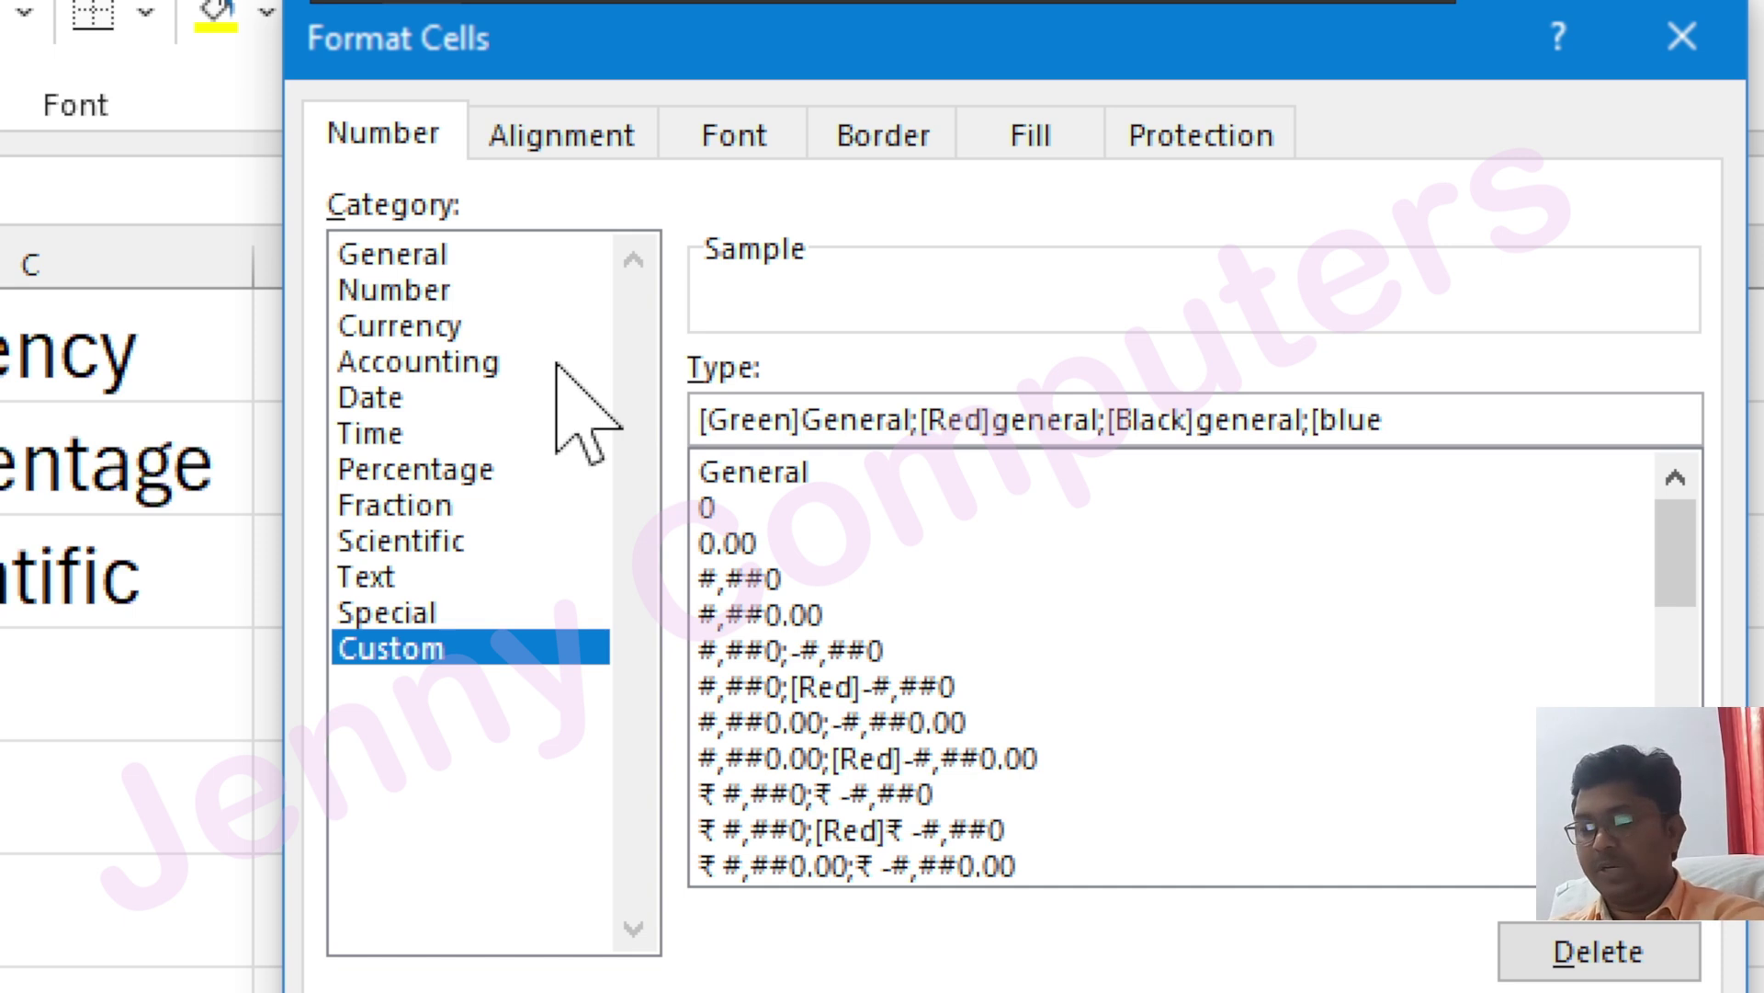
pyautogui.write(']General')
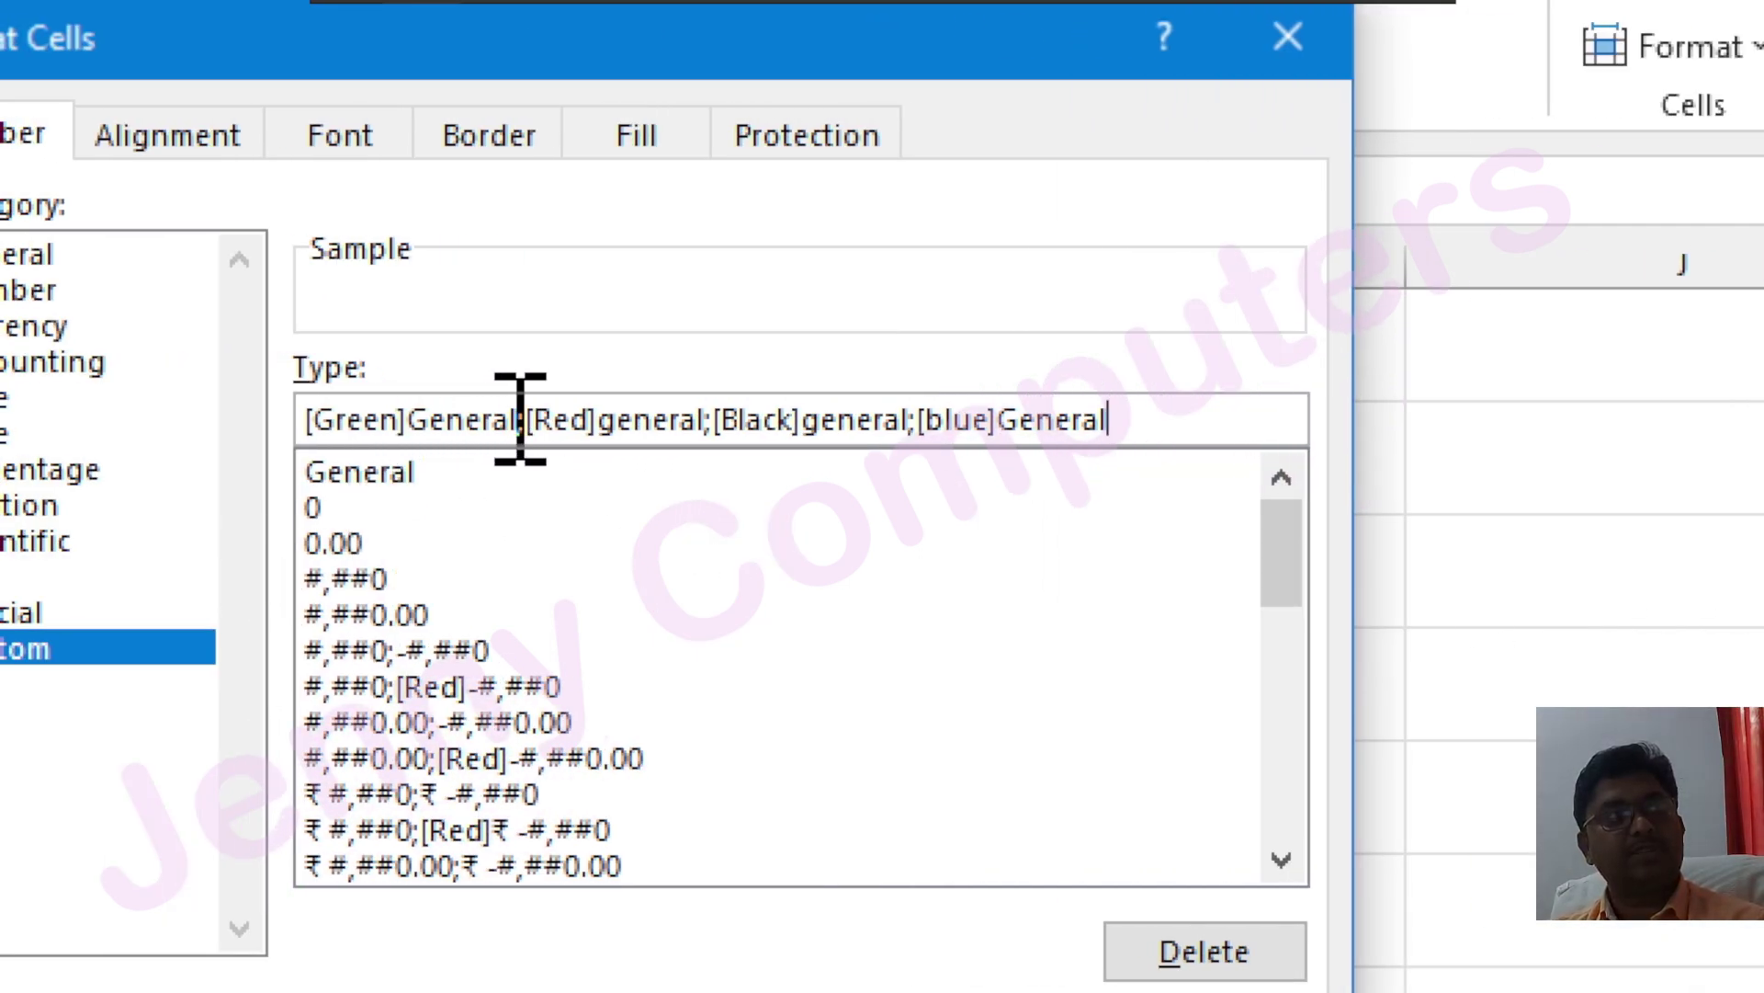
# - Review the four sections of the format code one by one, and apply the custom format to cell E11
pyautogui.moveTo(512, 418); pyautogui.dragTo(299, 419)
pyautogui.moveTo(708, 419); pyautogui.dragTo(536, 419)
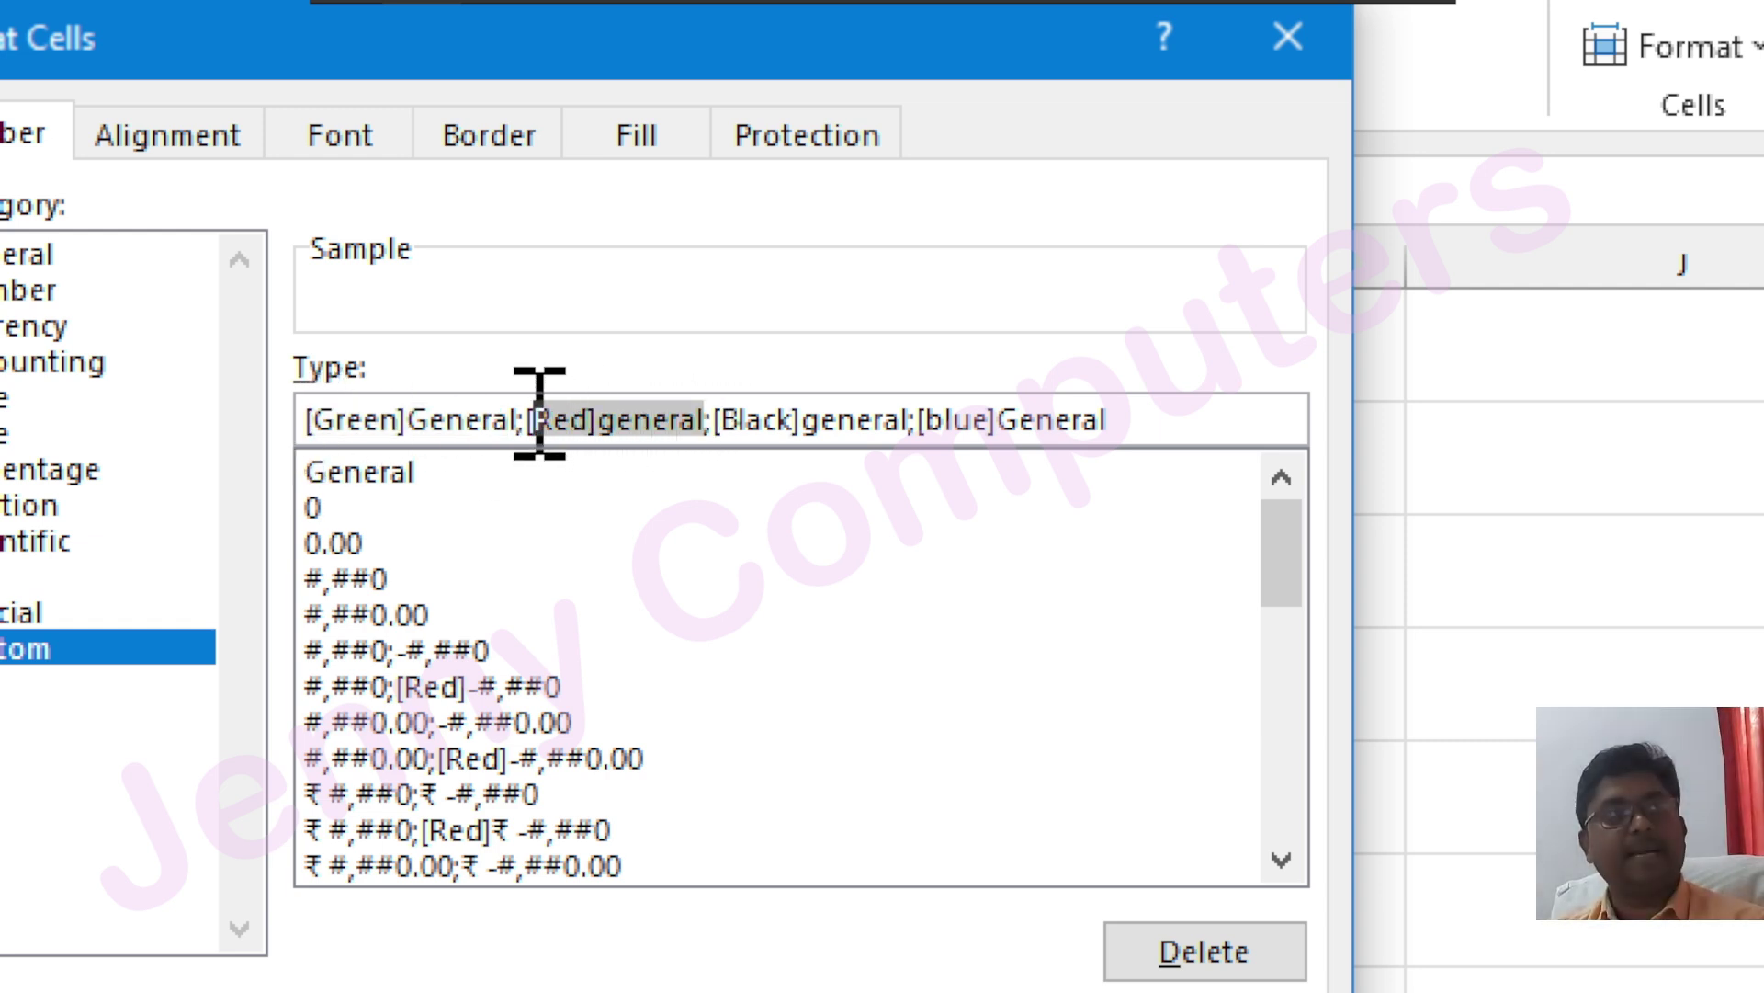
pyautogui.moveTo(908, 419); pyautogui.dragTo(714, 423)
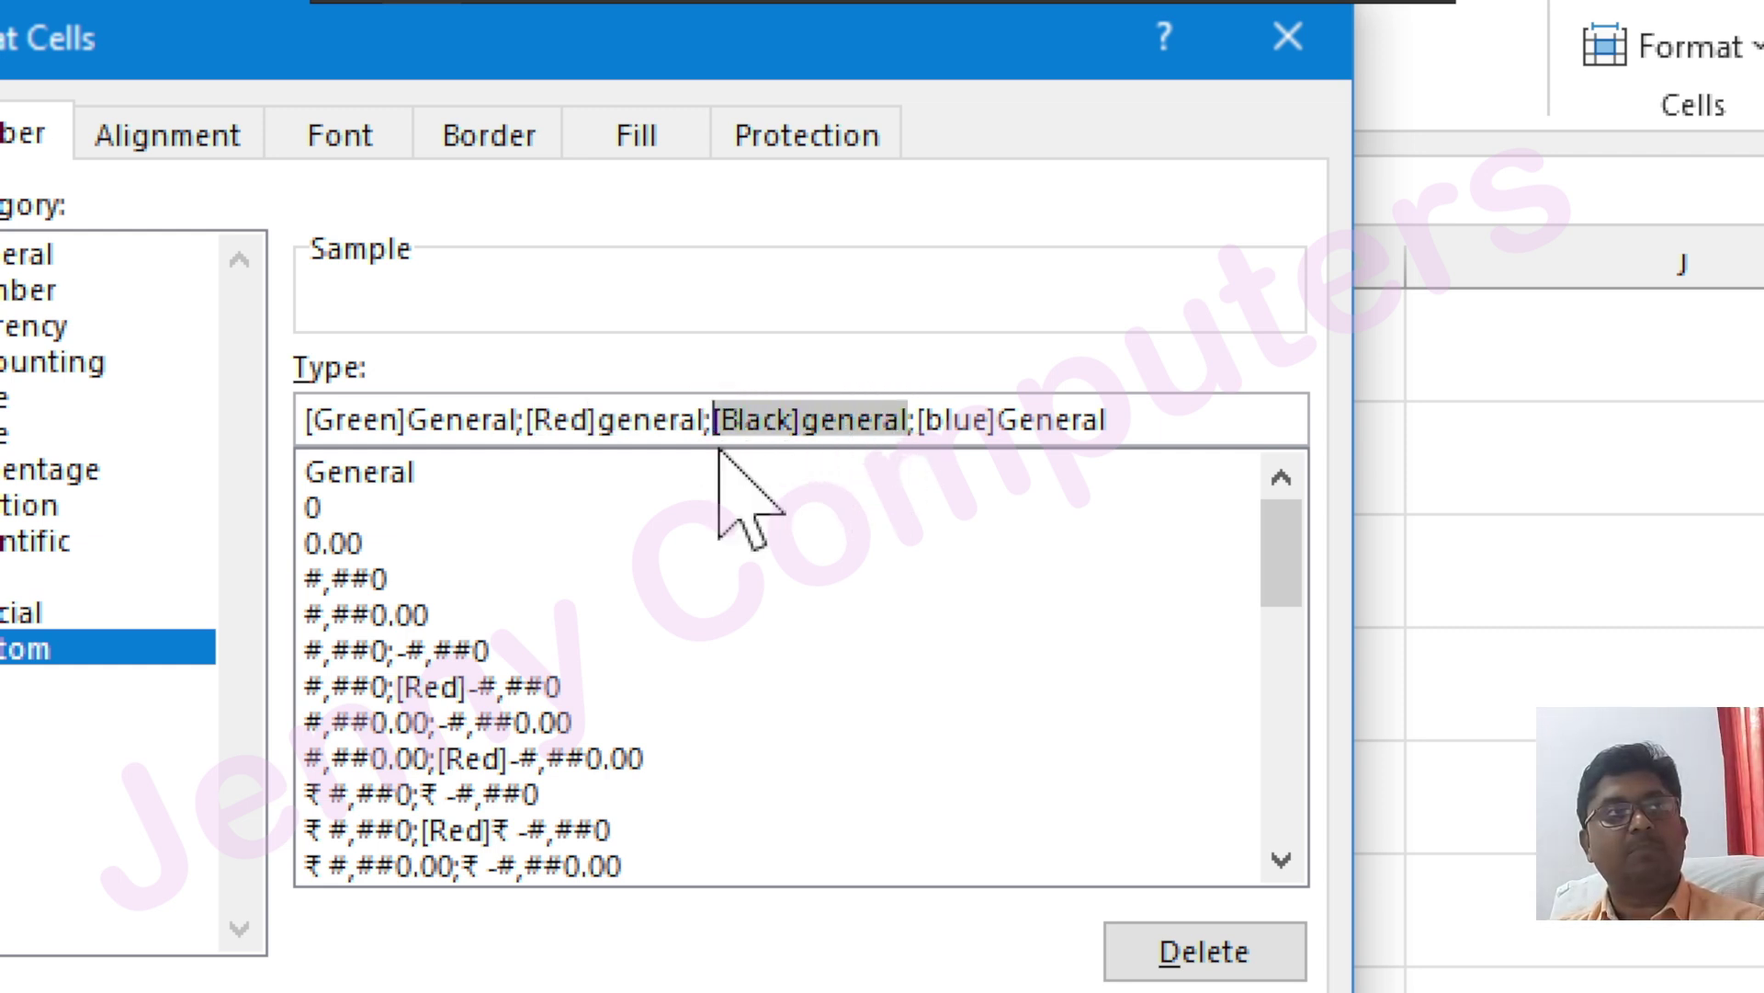
pyautogui.moveTo(1126, 419); pyautogui.dragTo(906, 419)
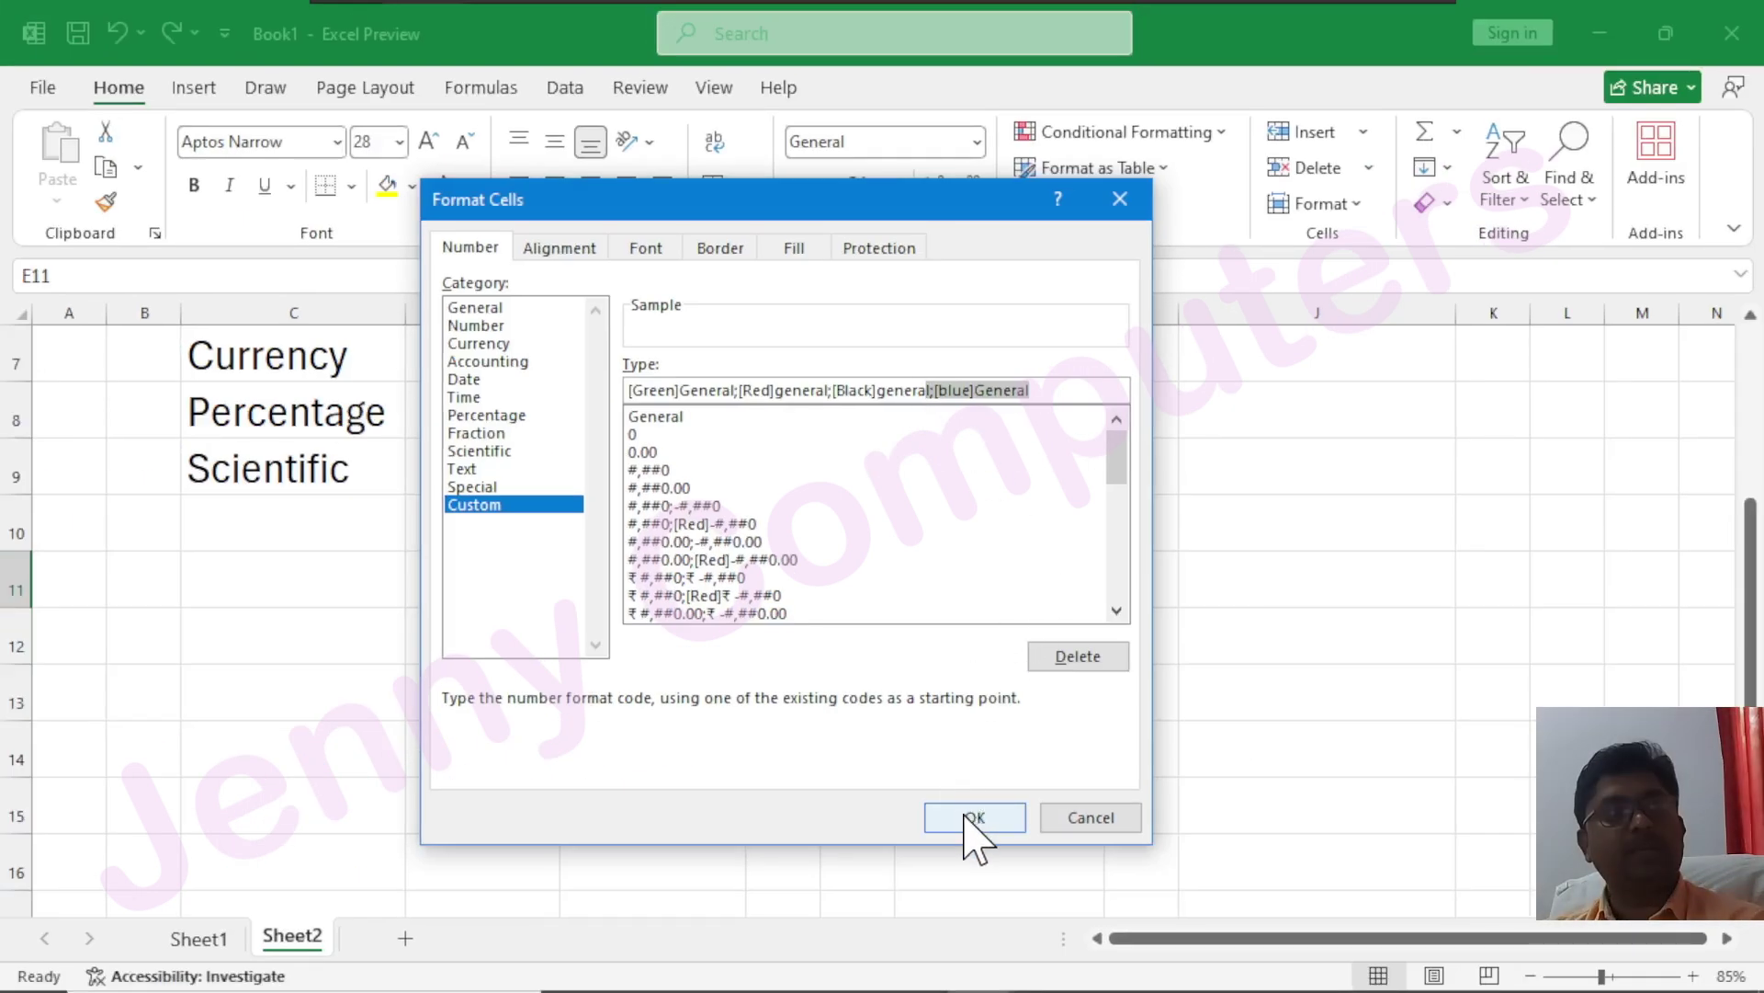
pyautogui.click(967, 817)
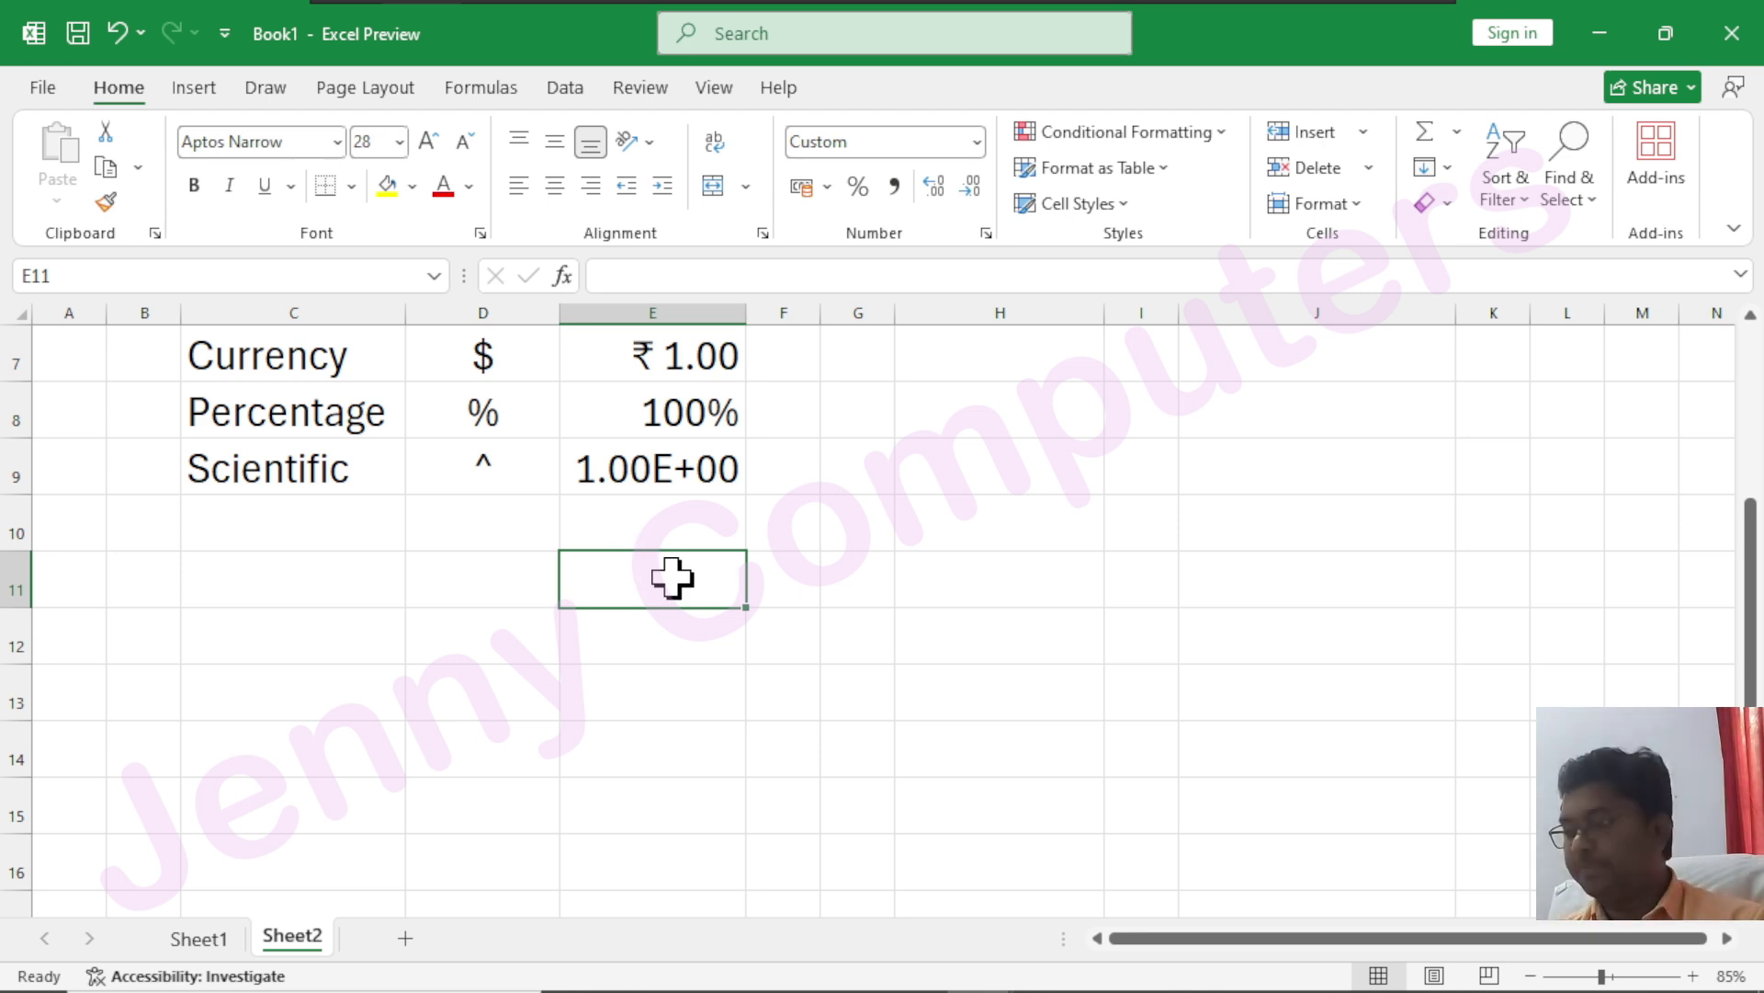
# - Test the custom format in cell E11 with the positive value 5 and the negative value -5
pyautogui.write('5')
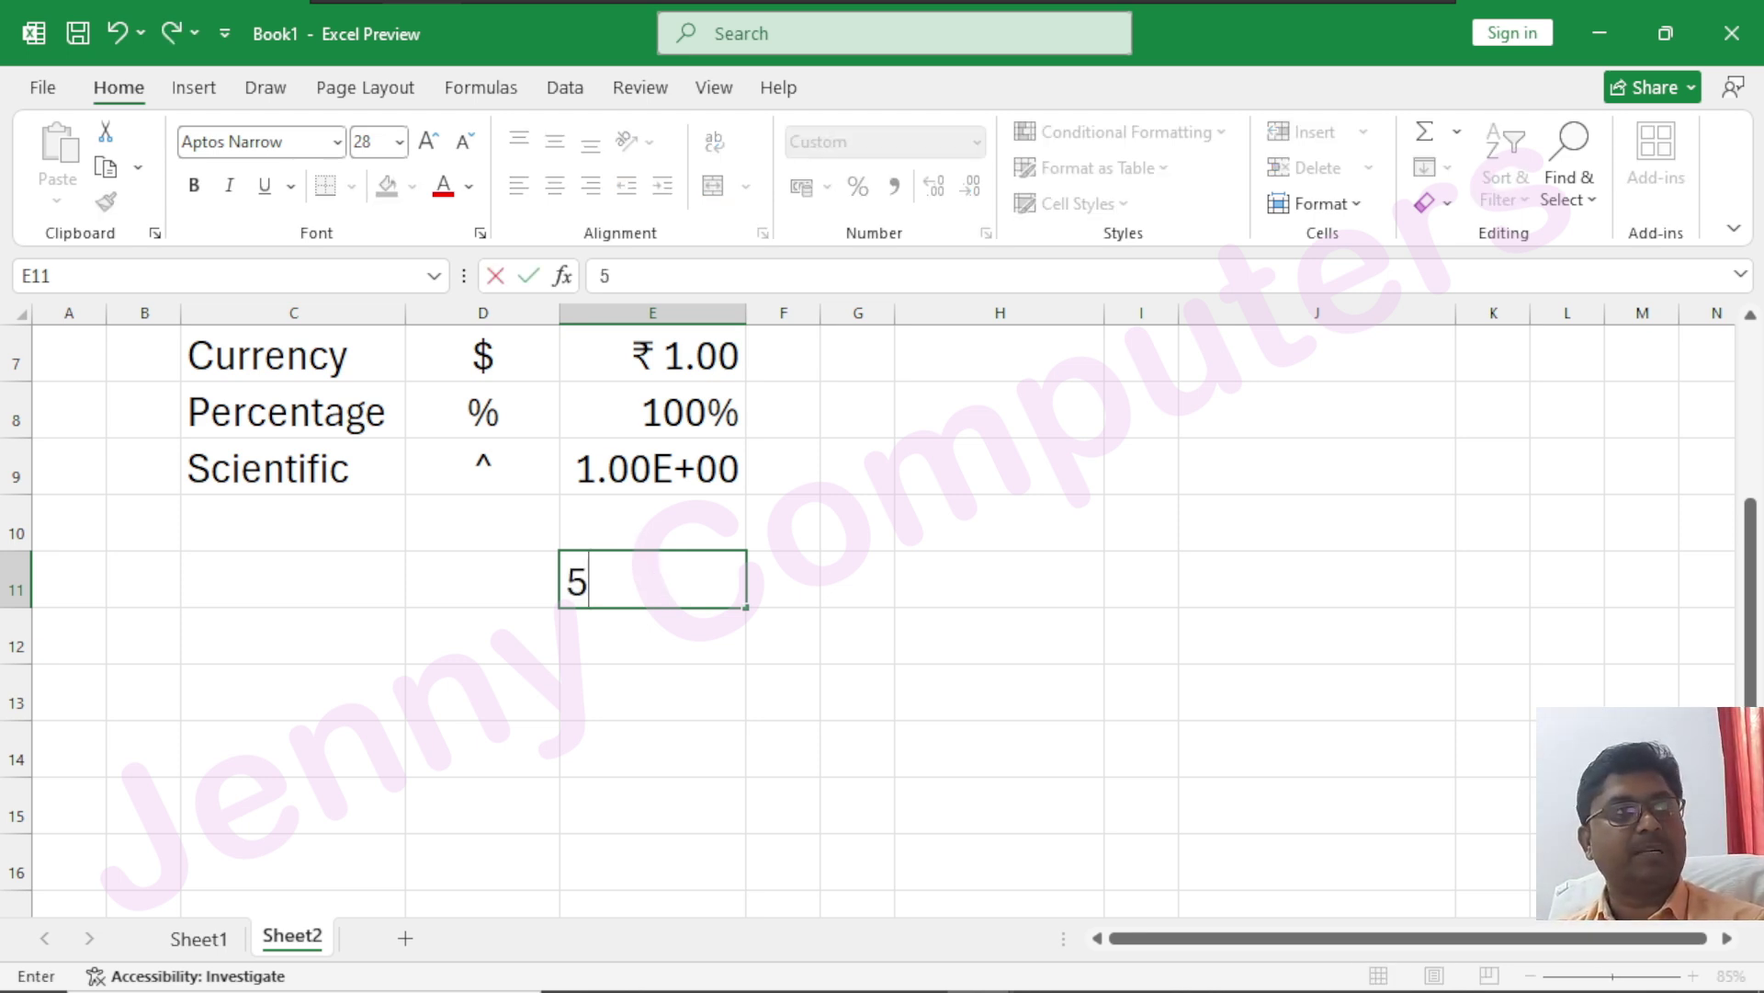
pyautogui.press('Return')
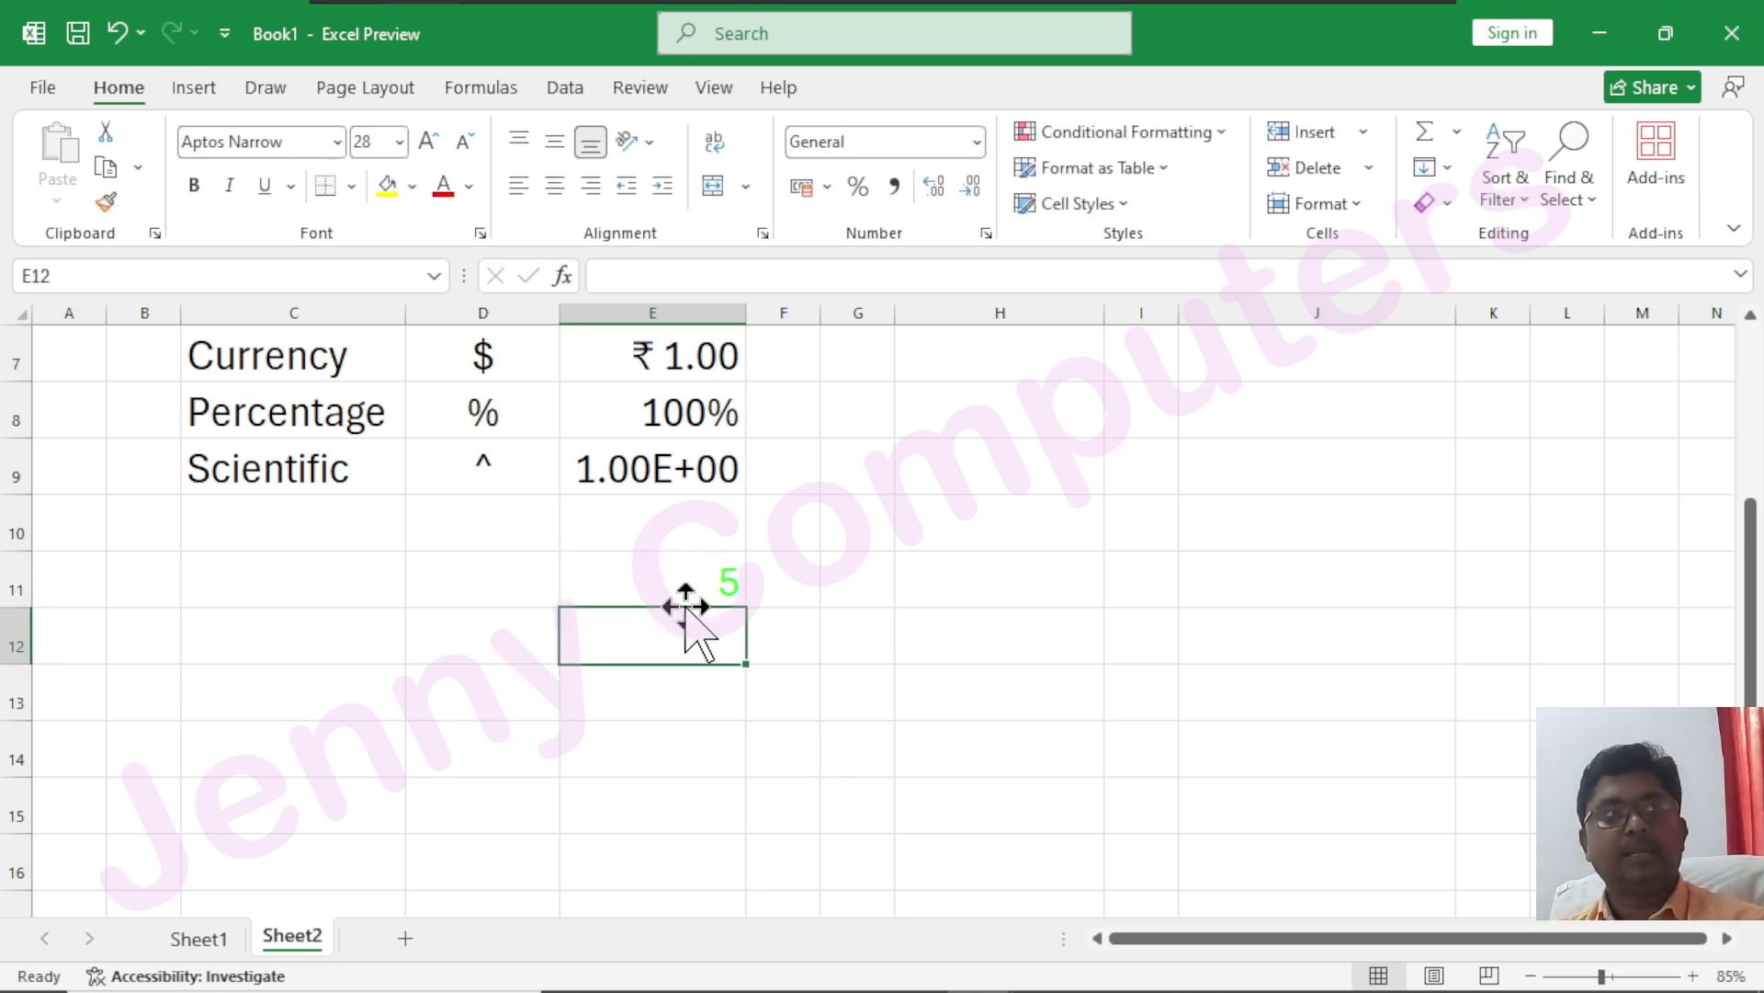
pyautogui.click(674, 589)
pyautogui.write('-5')
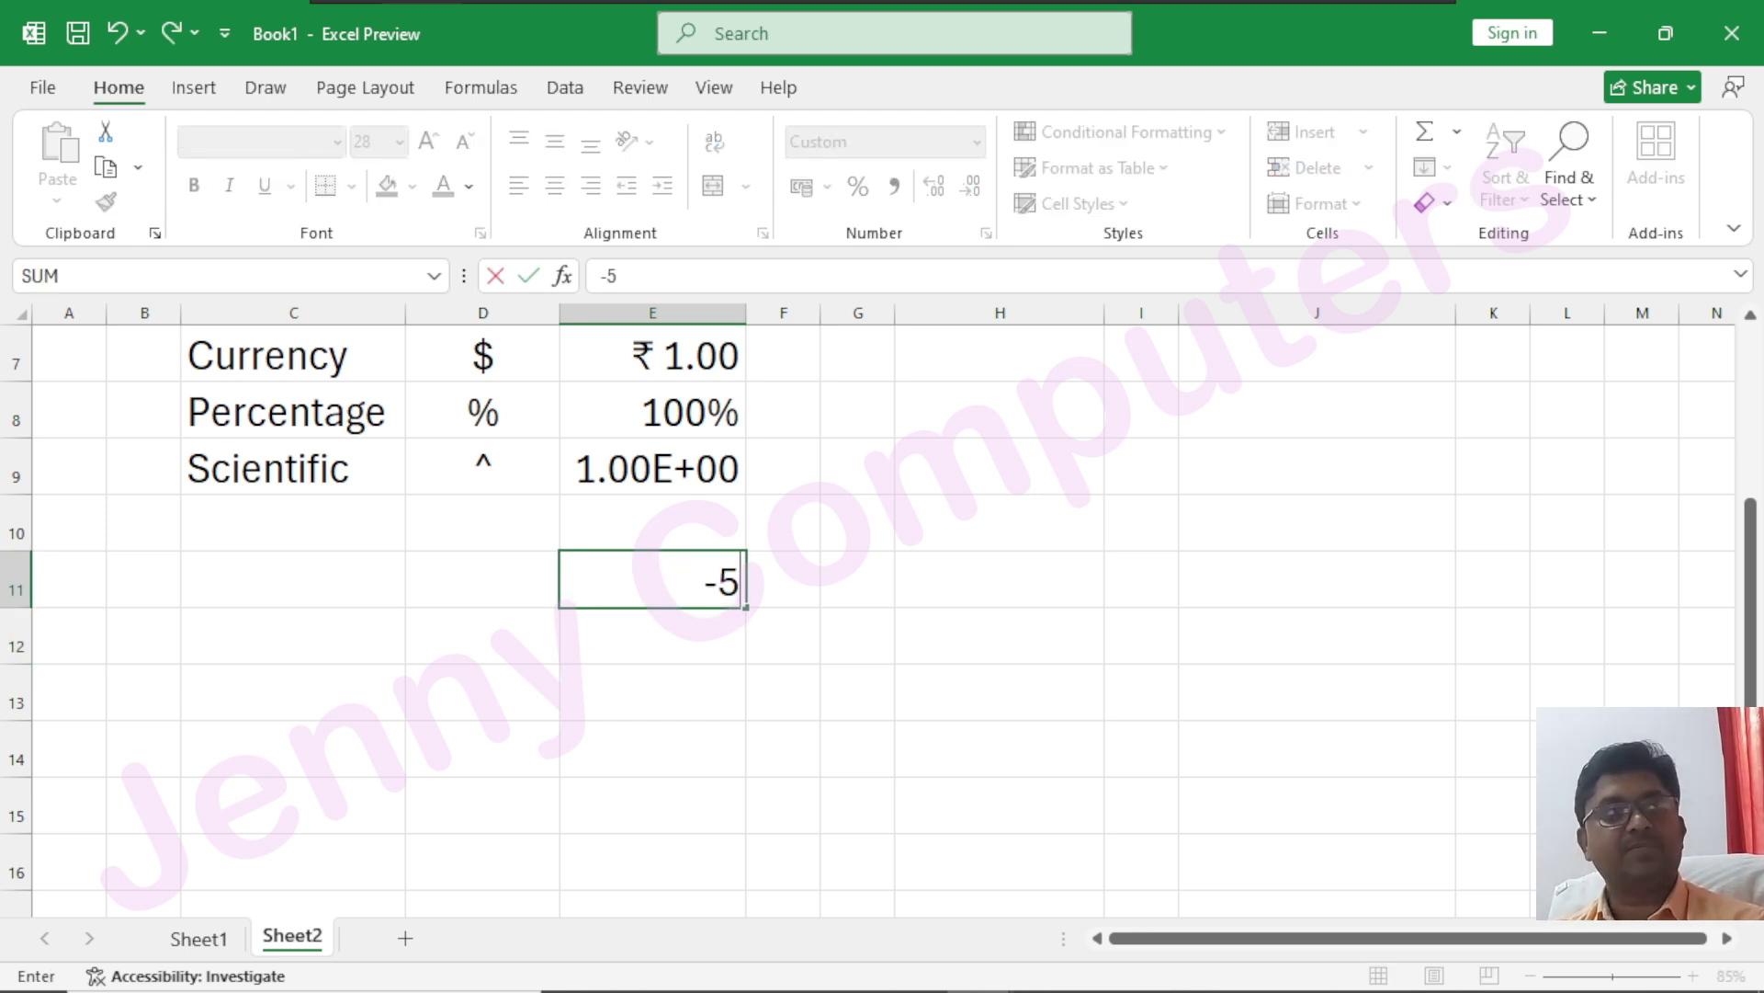
pyautogui.press('Return')
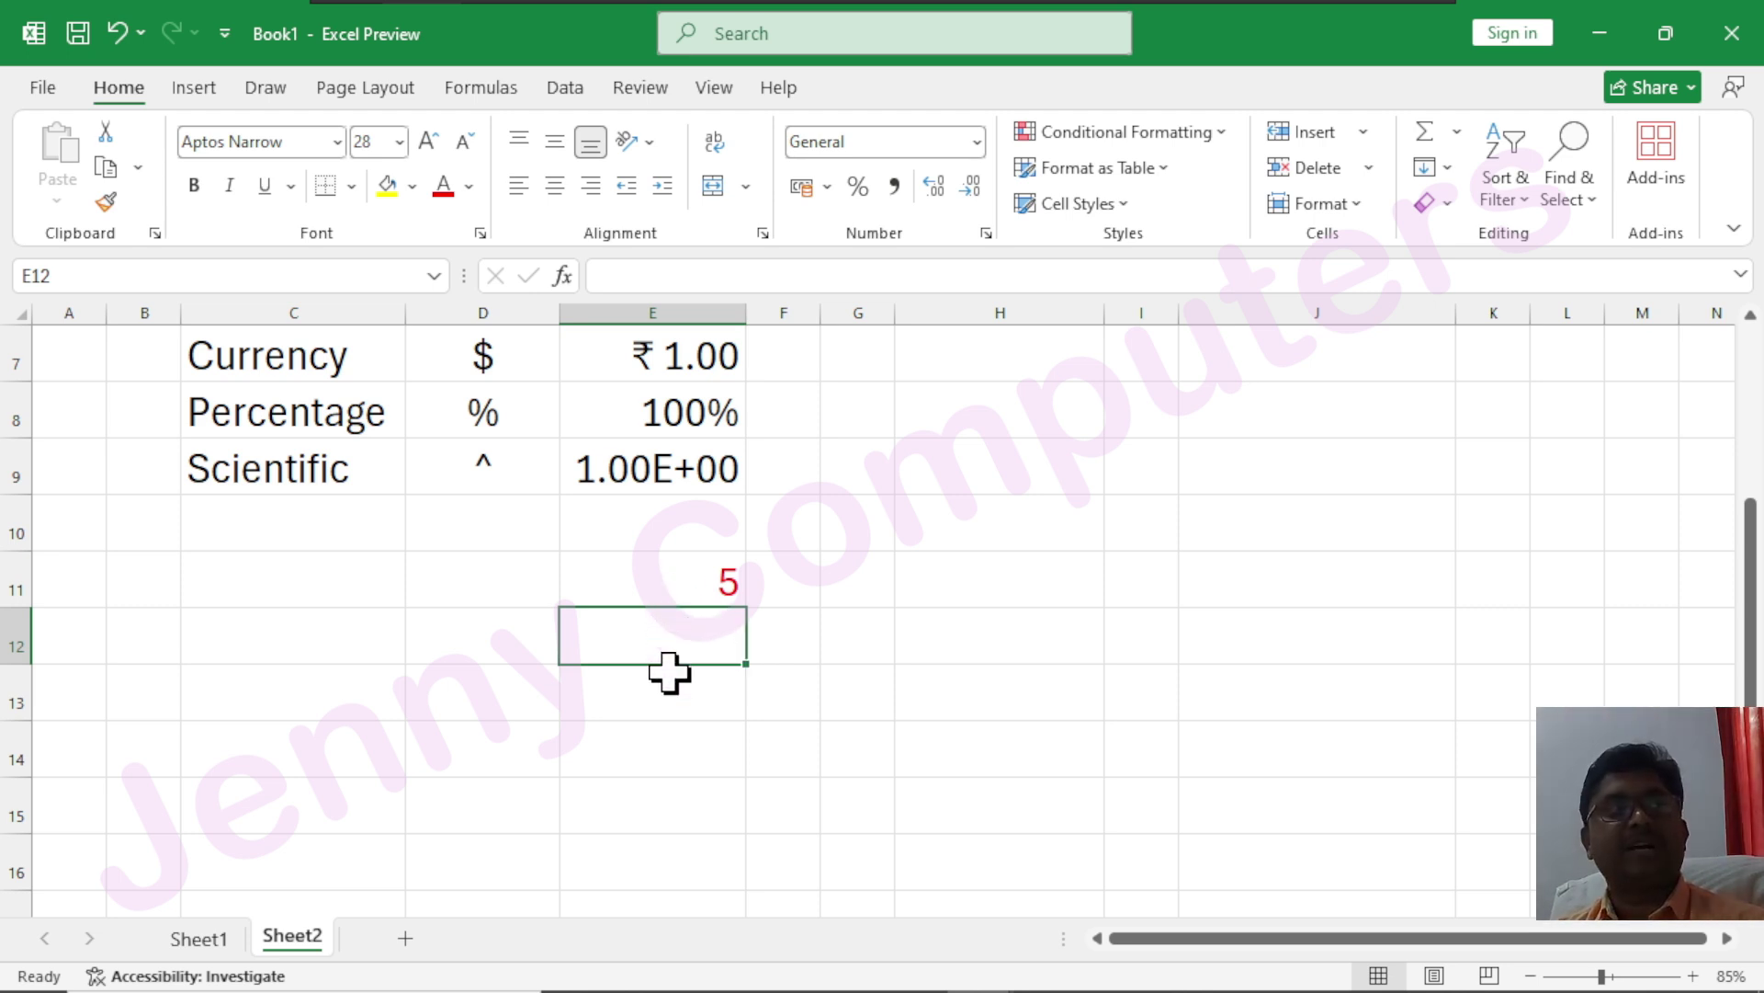
# - Test the custom format in cell E11 with the value 0 and the word text
pyautogui.click(643, 592)
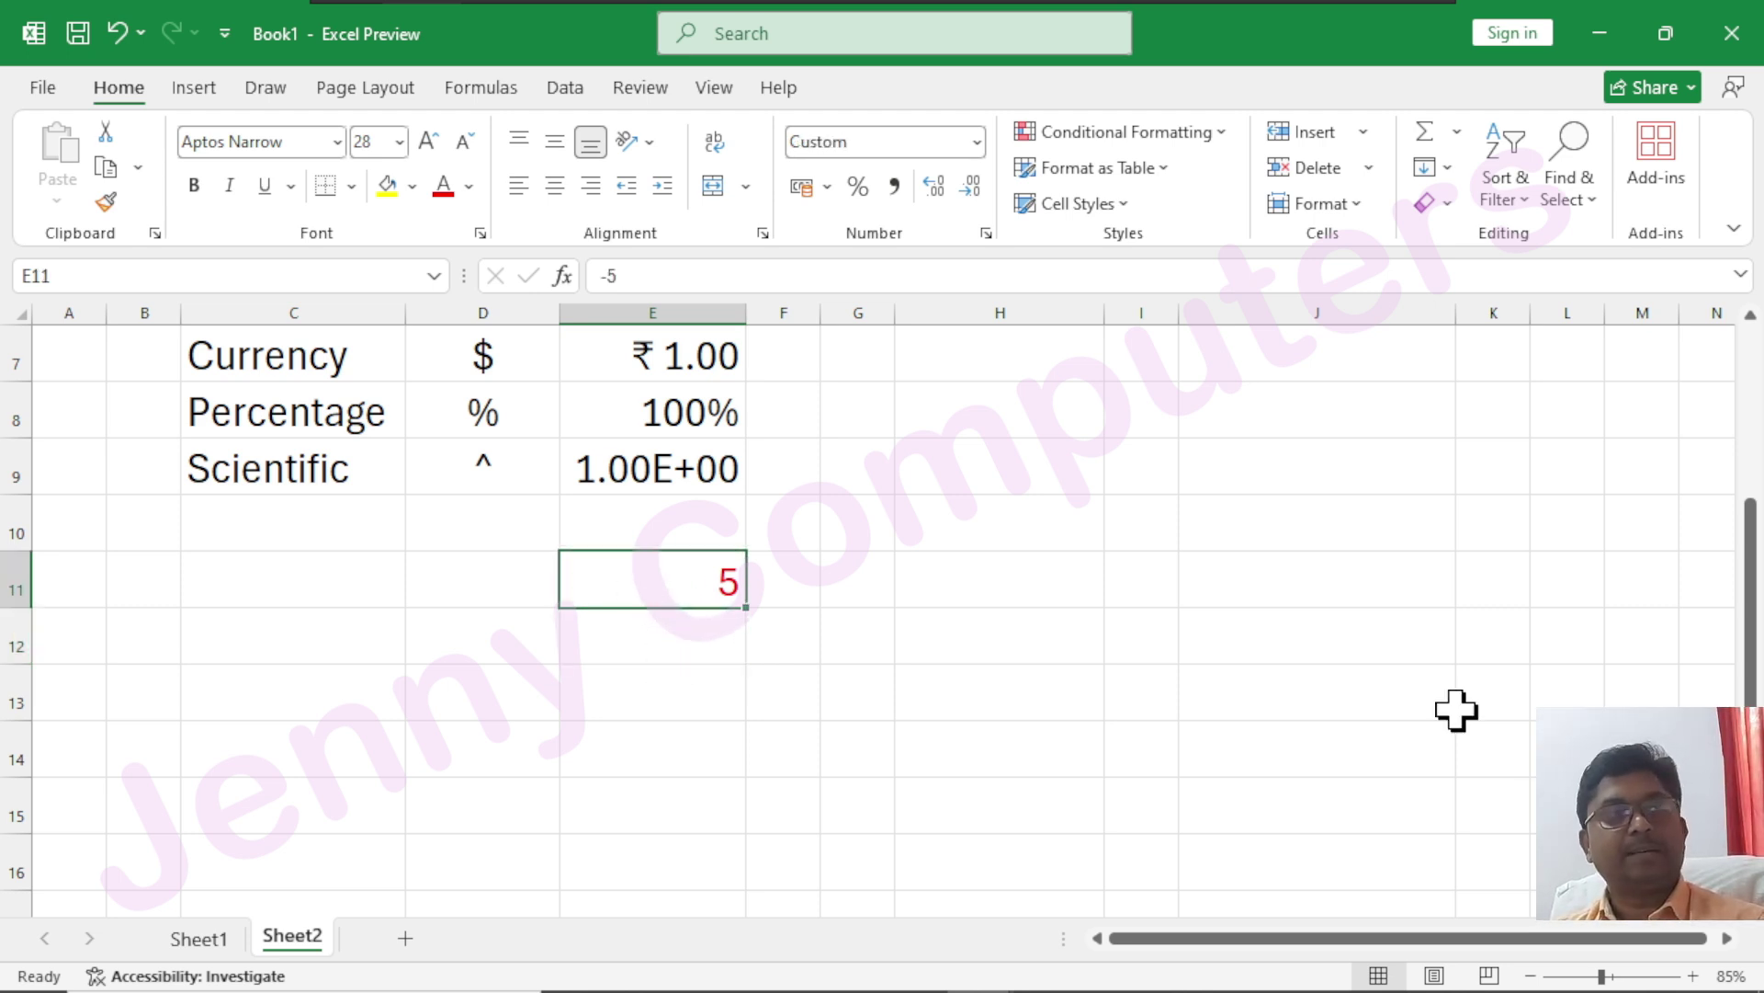
pyautogui.write('0')
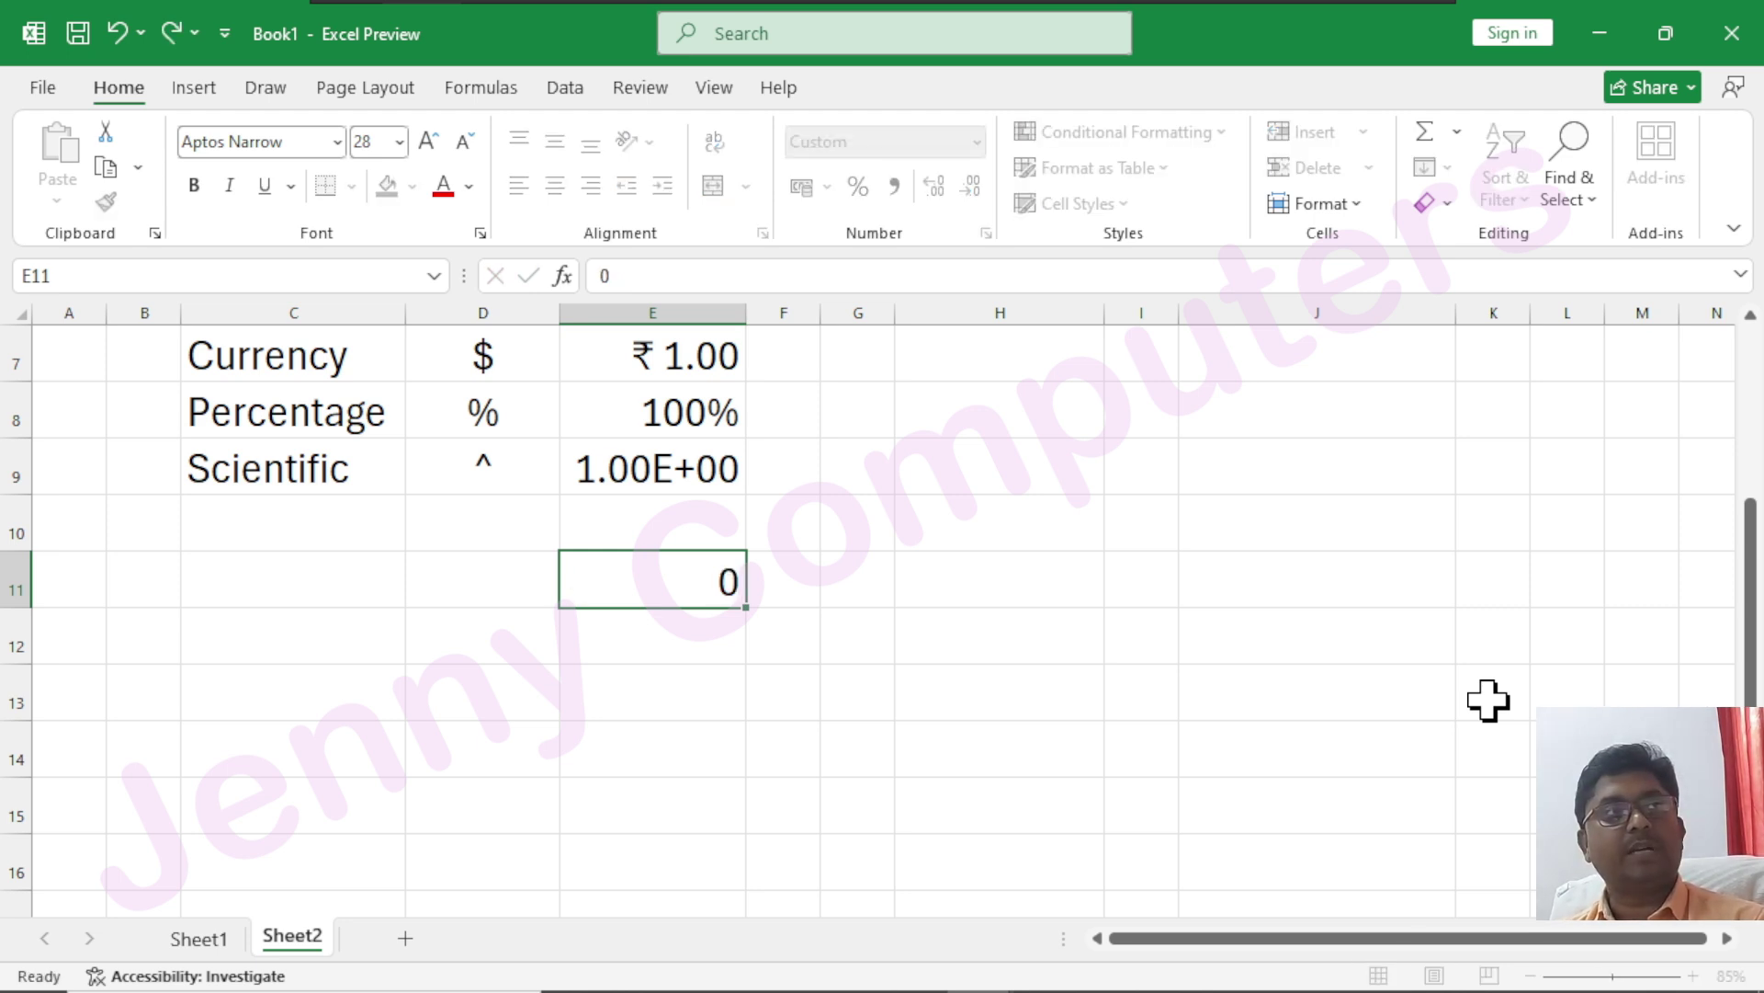
pyautogui.press('Return')
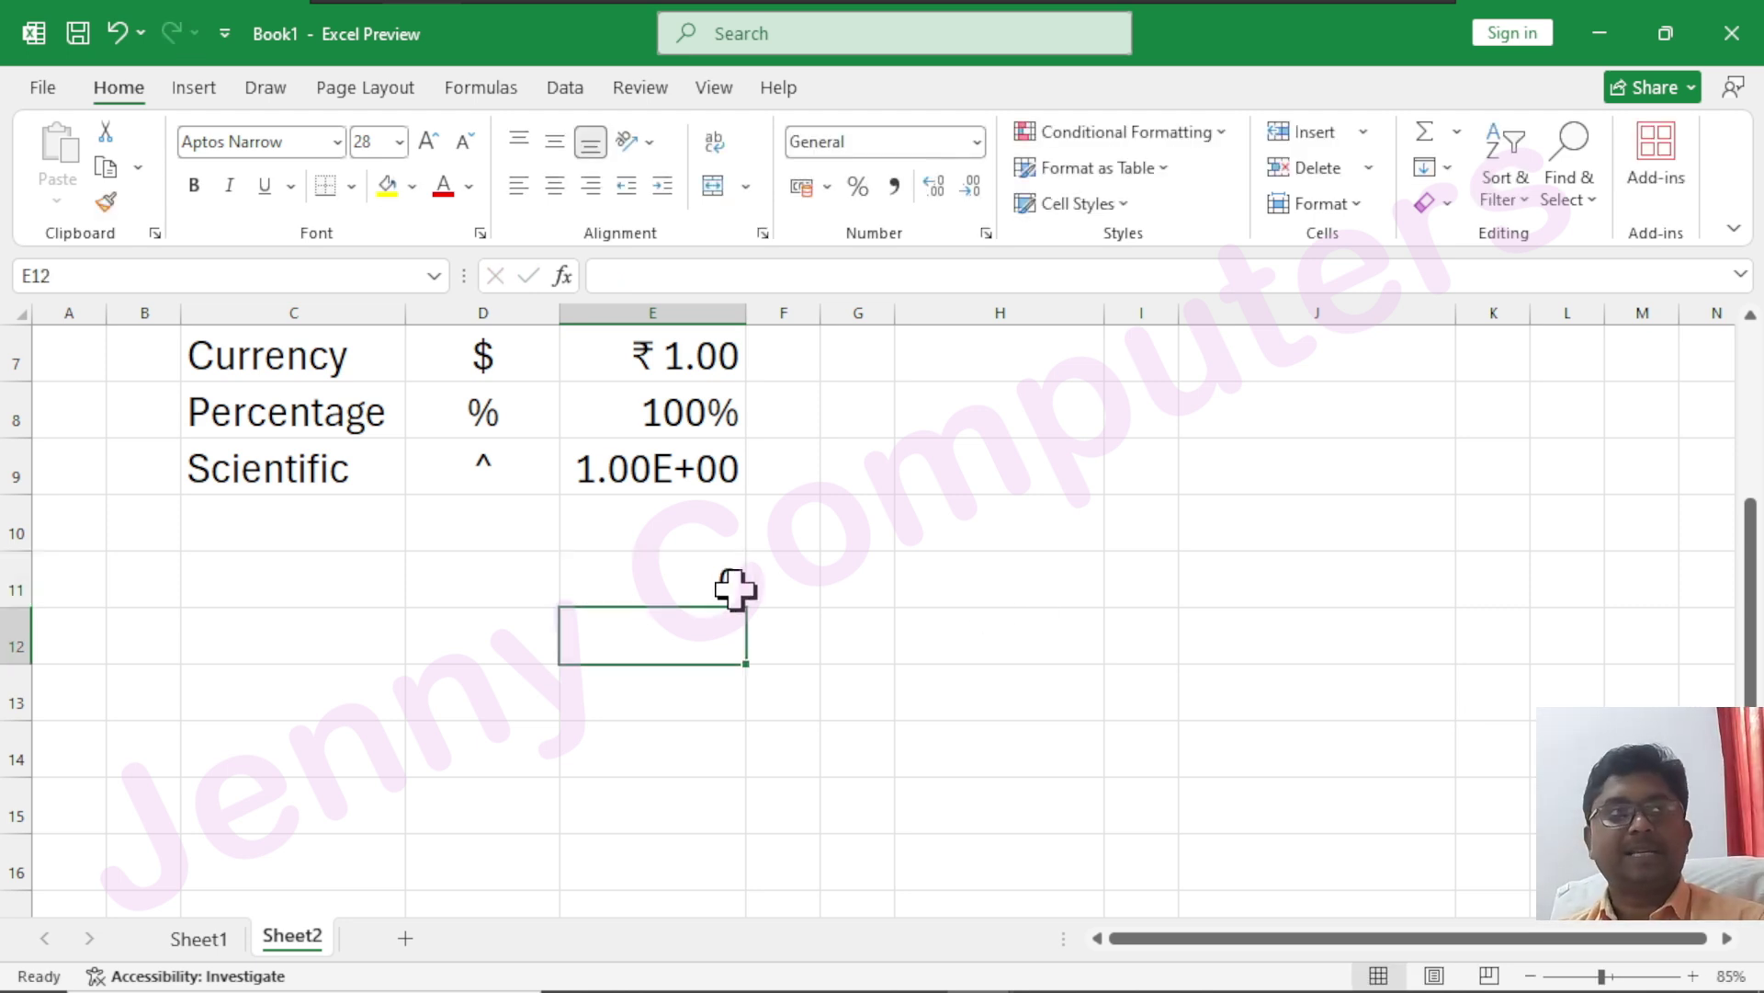
pyautogui.click(703, 584)
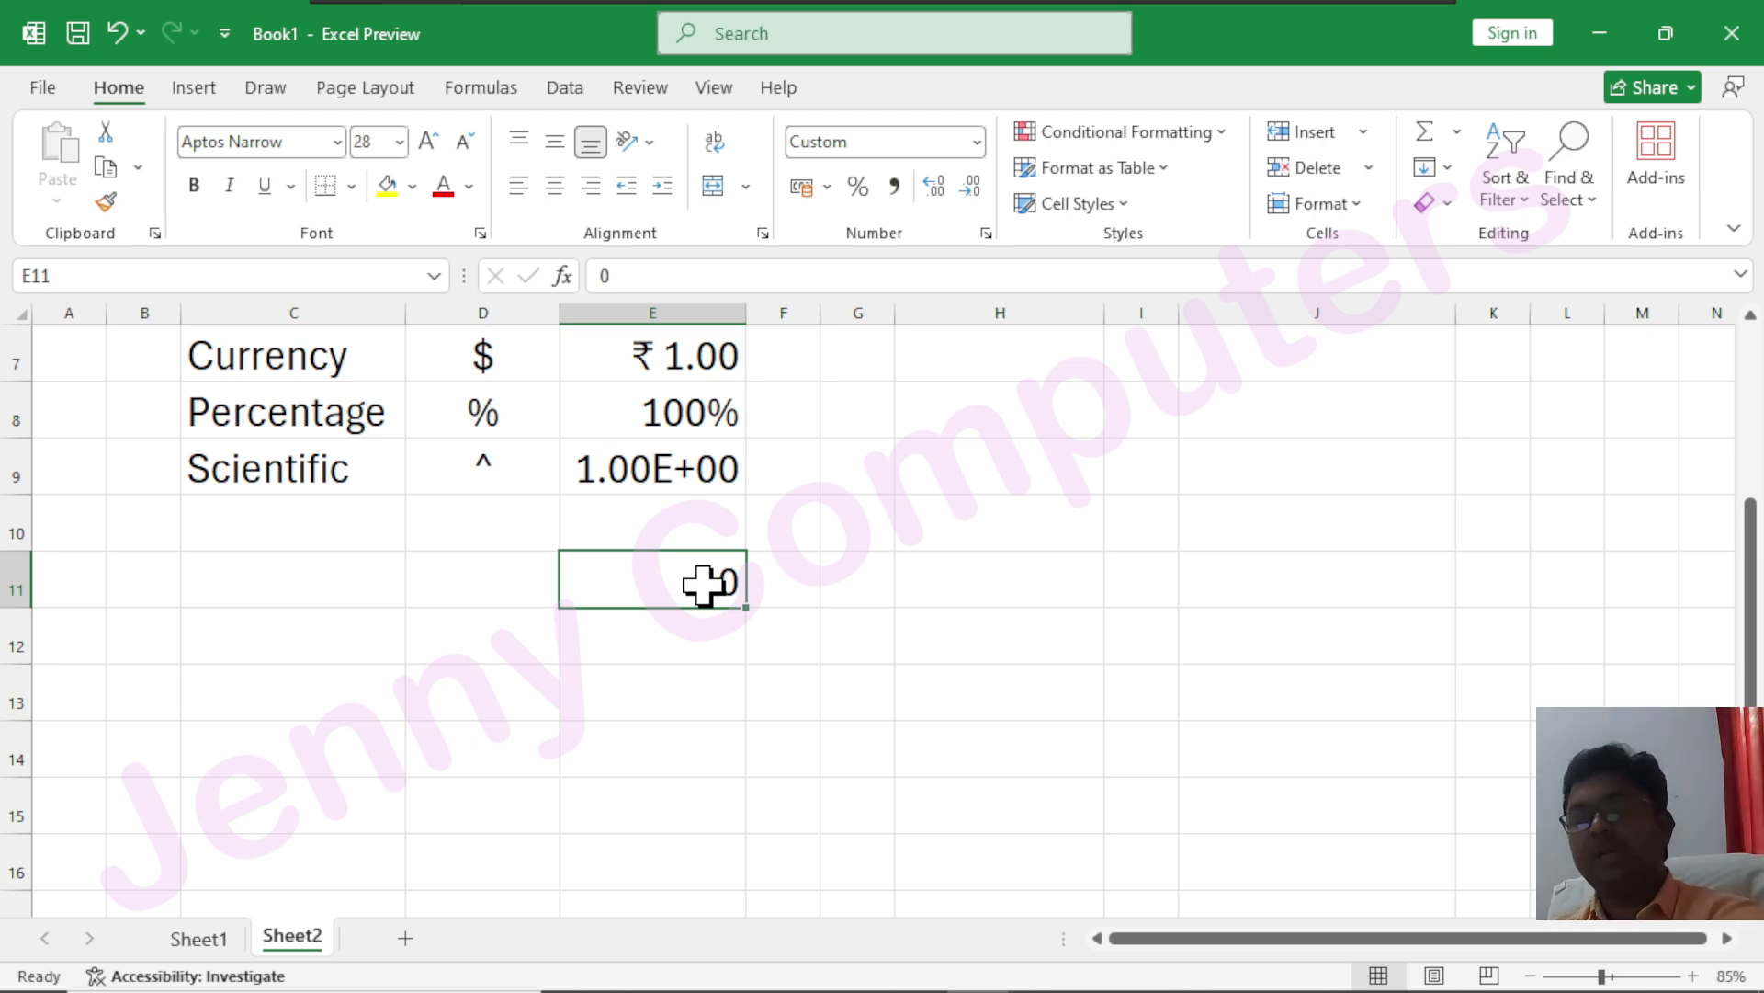
pyautogui.write('text')
pyautogui.press('Return')
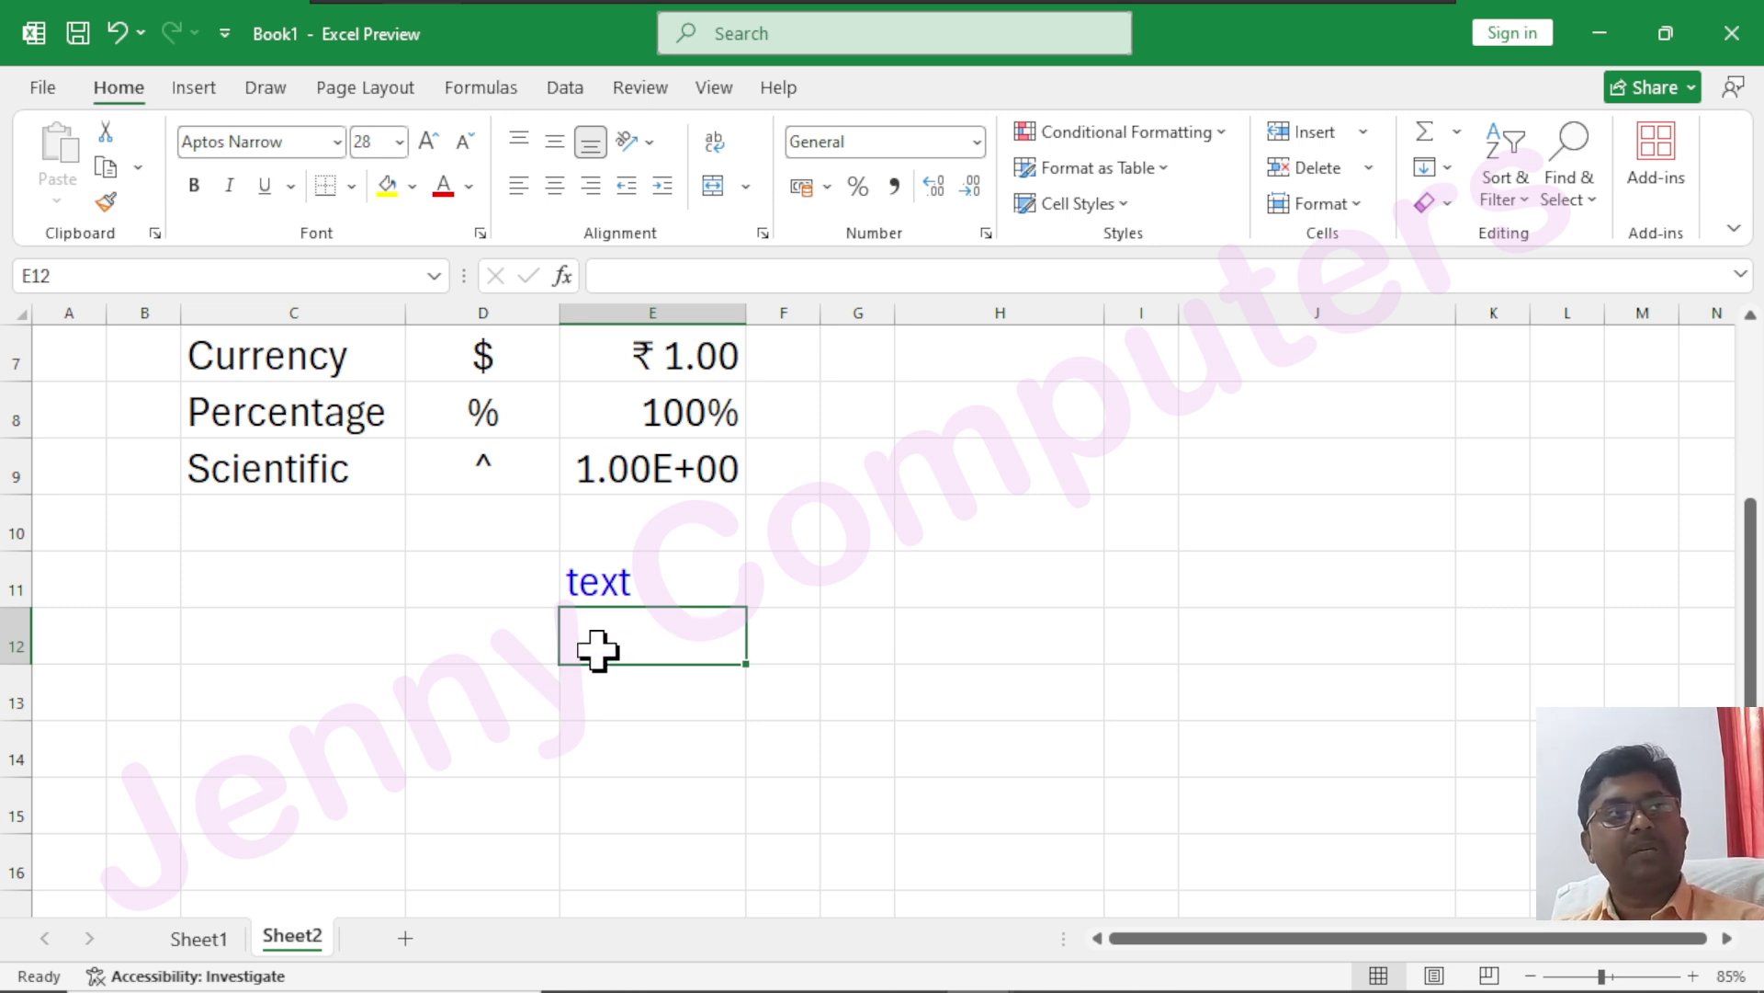
# - Write the format code General;-General;General;General in cell E13, with a minus sign before the second section
pyautogui.click(615, 693)
pyautogui.write('General;General;General;')
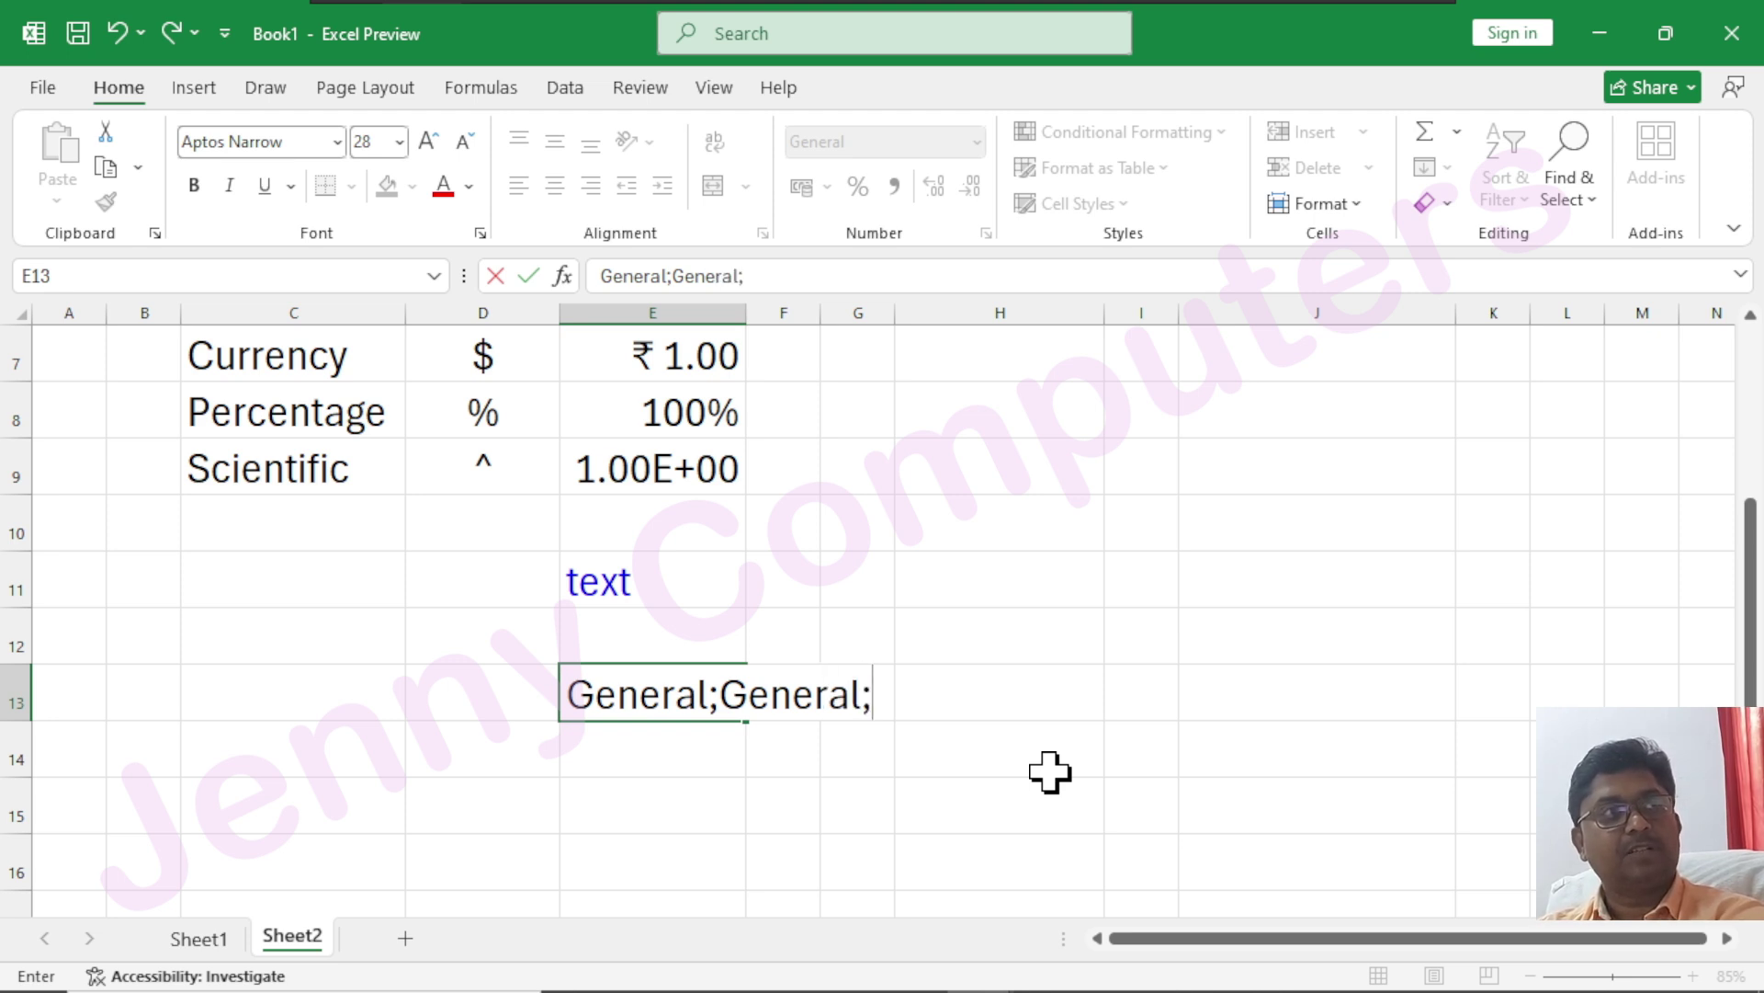
pyautogui.write('Gen')
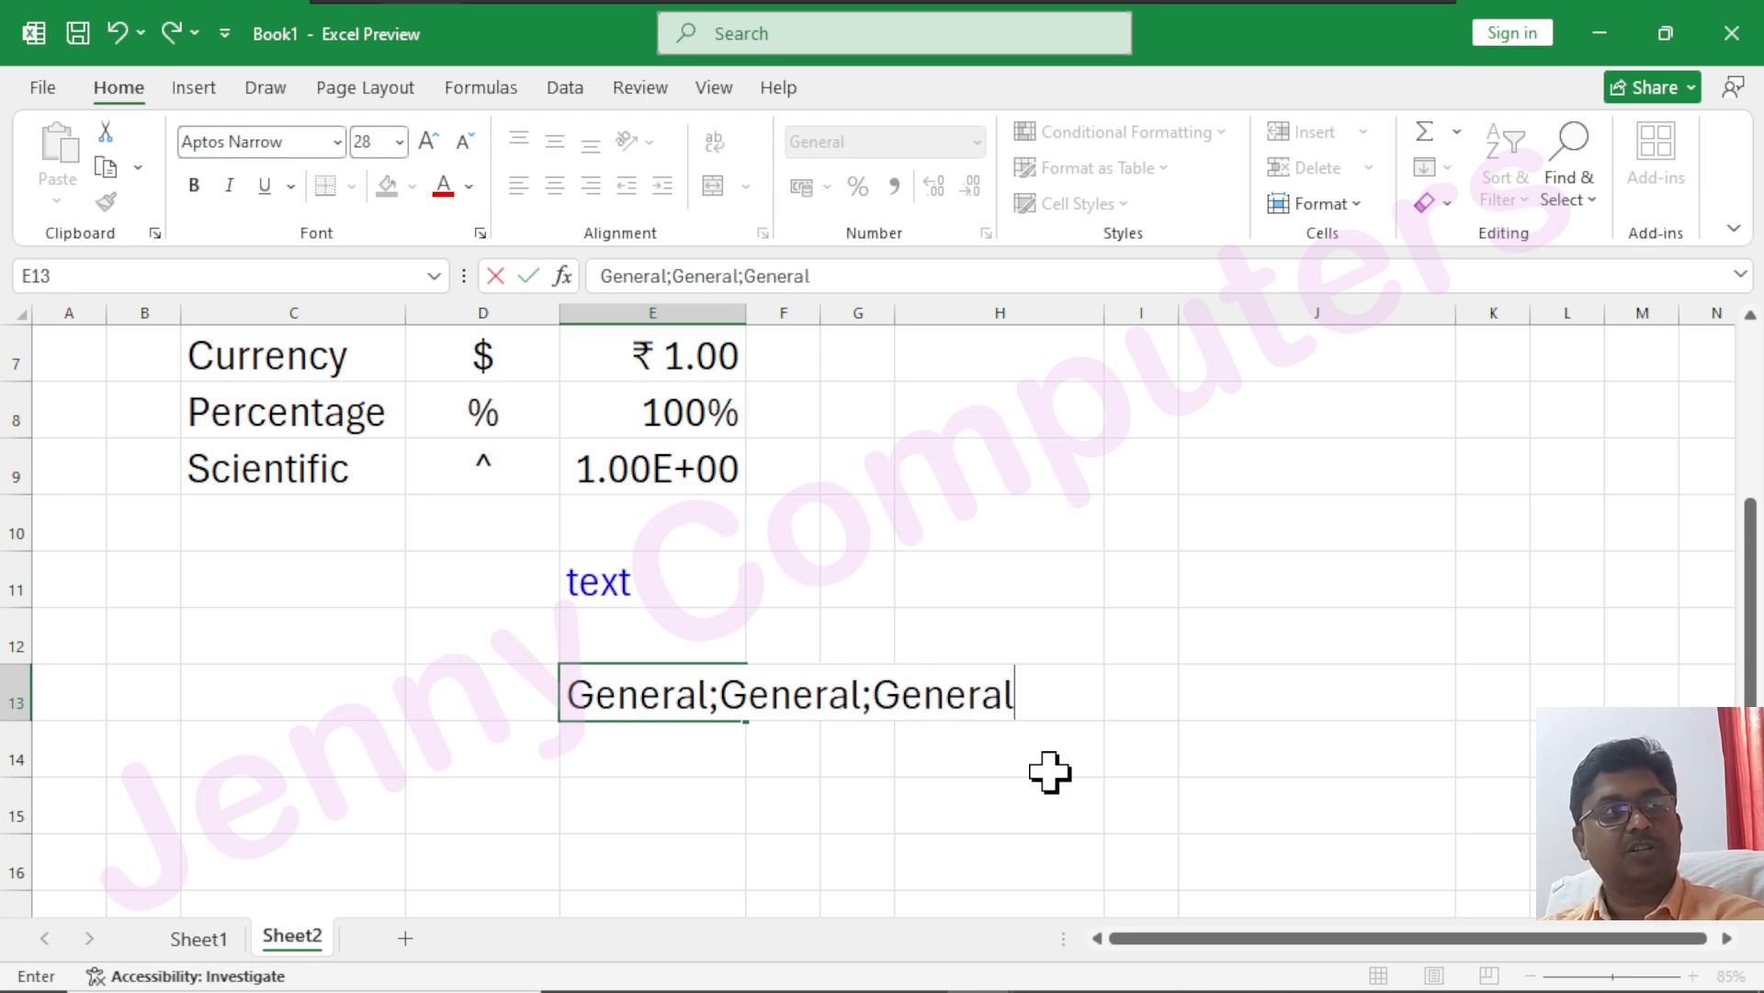
pyautogui.write('eral')
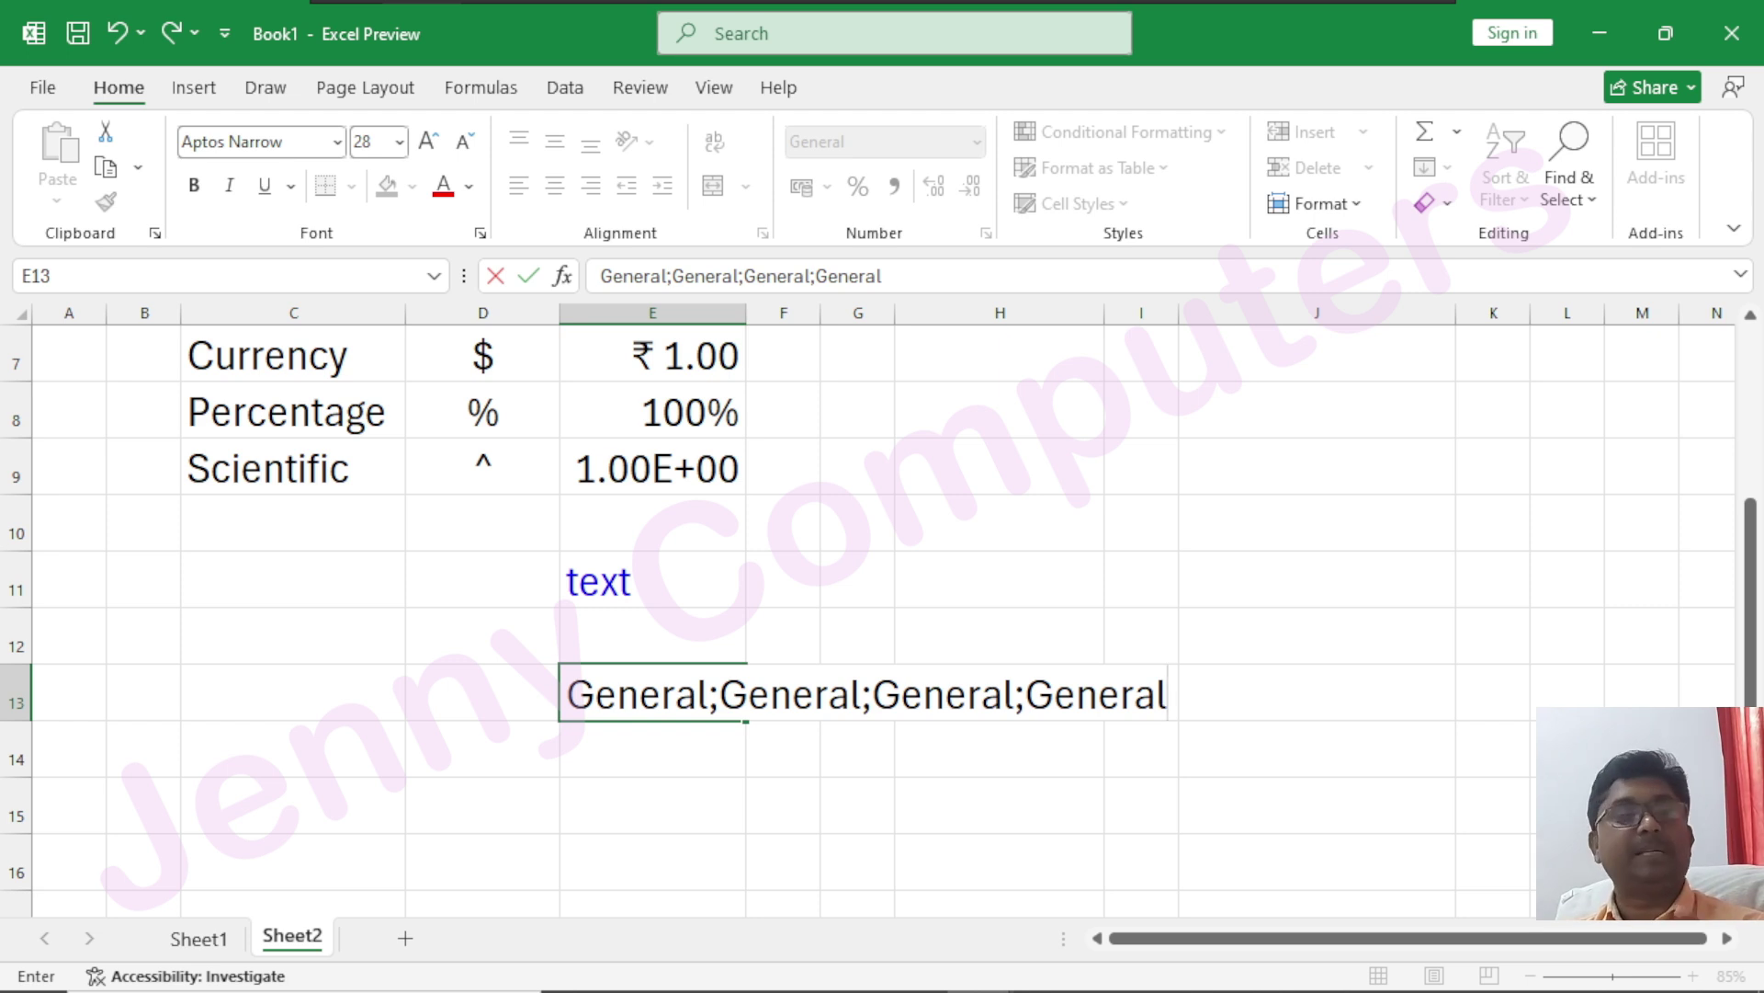
pyautogui.click(721, 696)
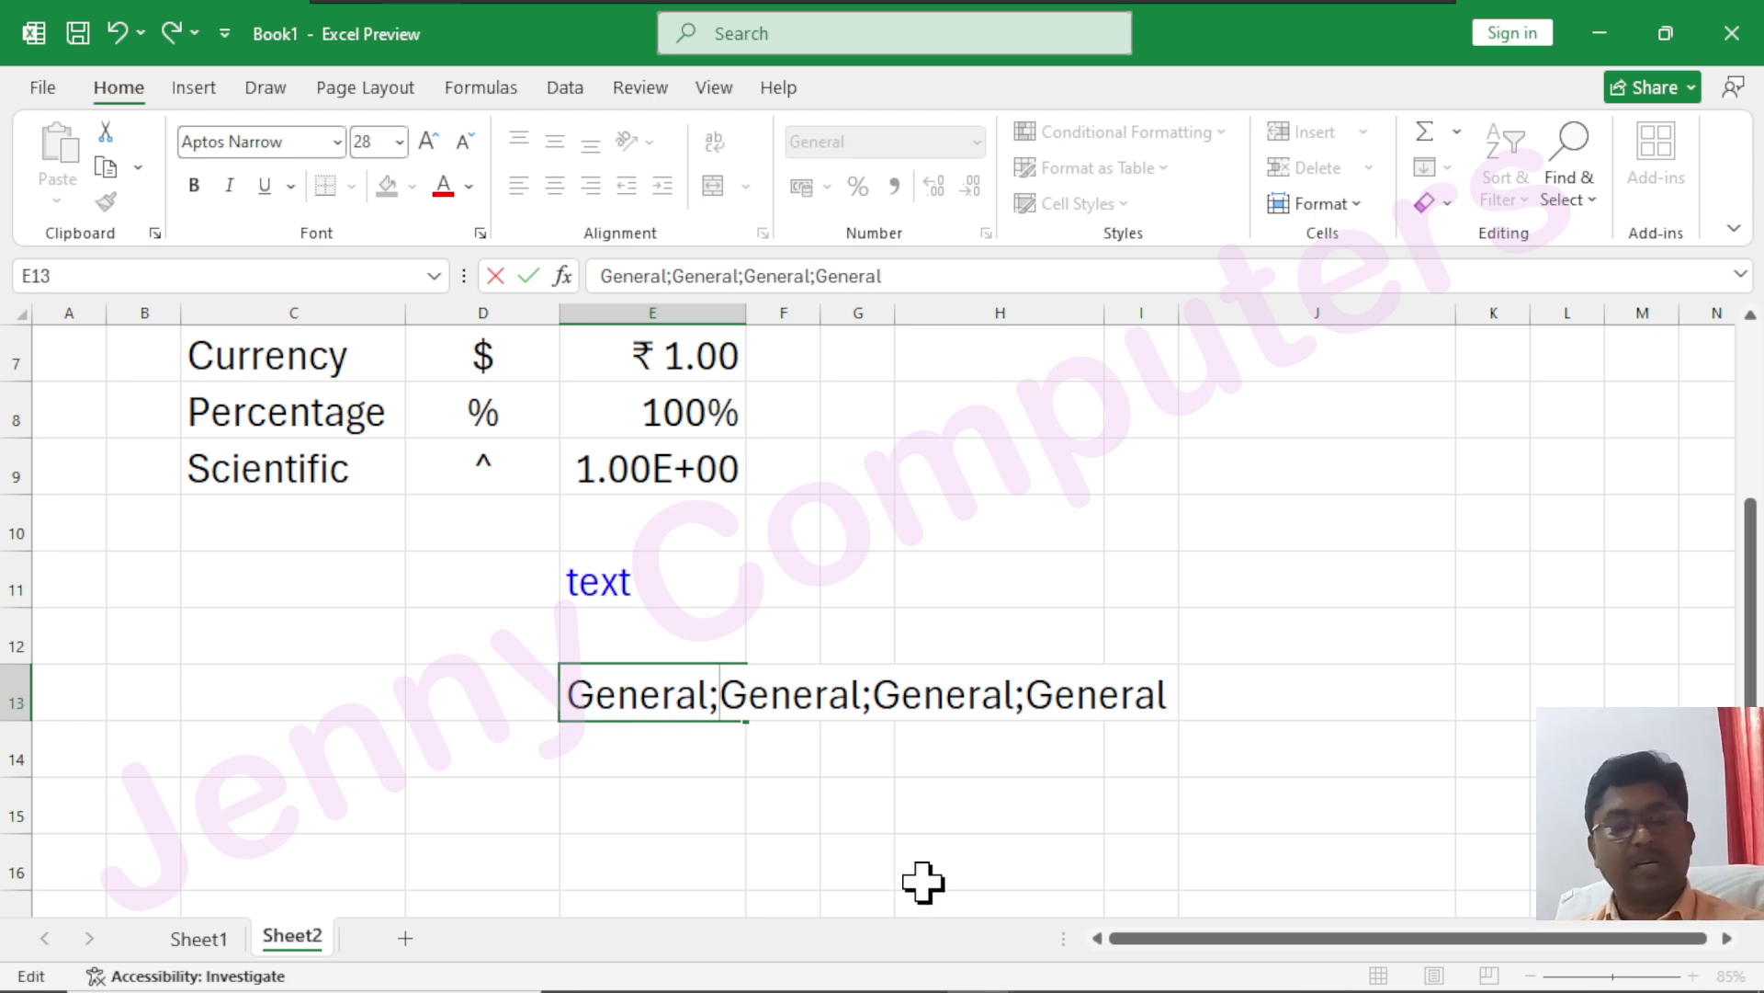
pyautogui.write('-')
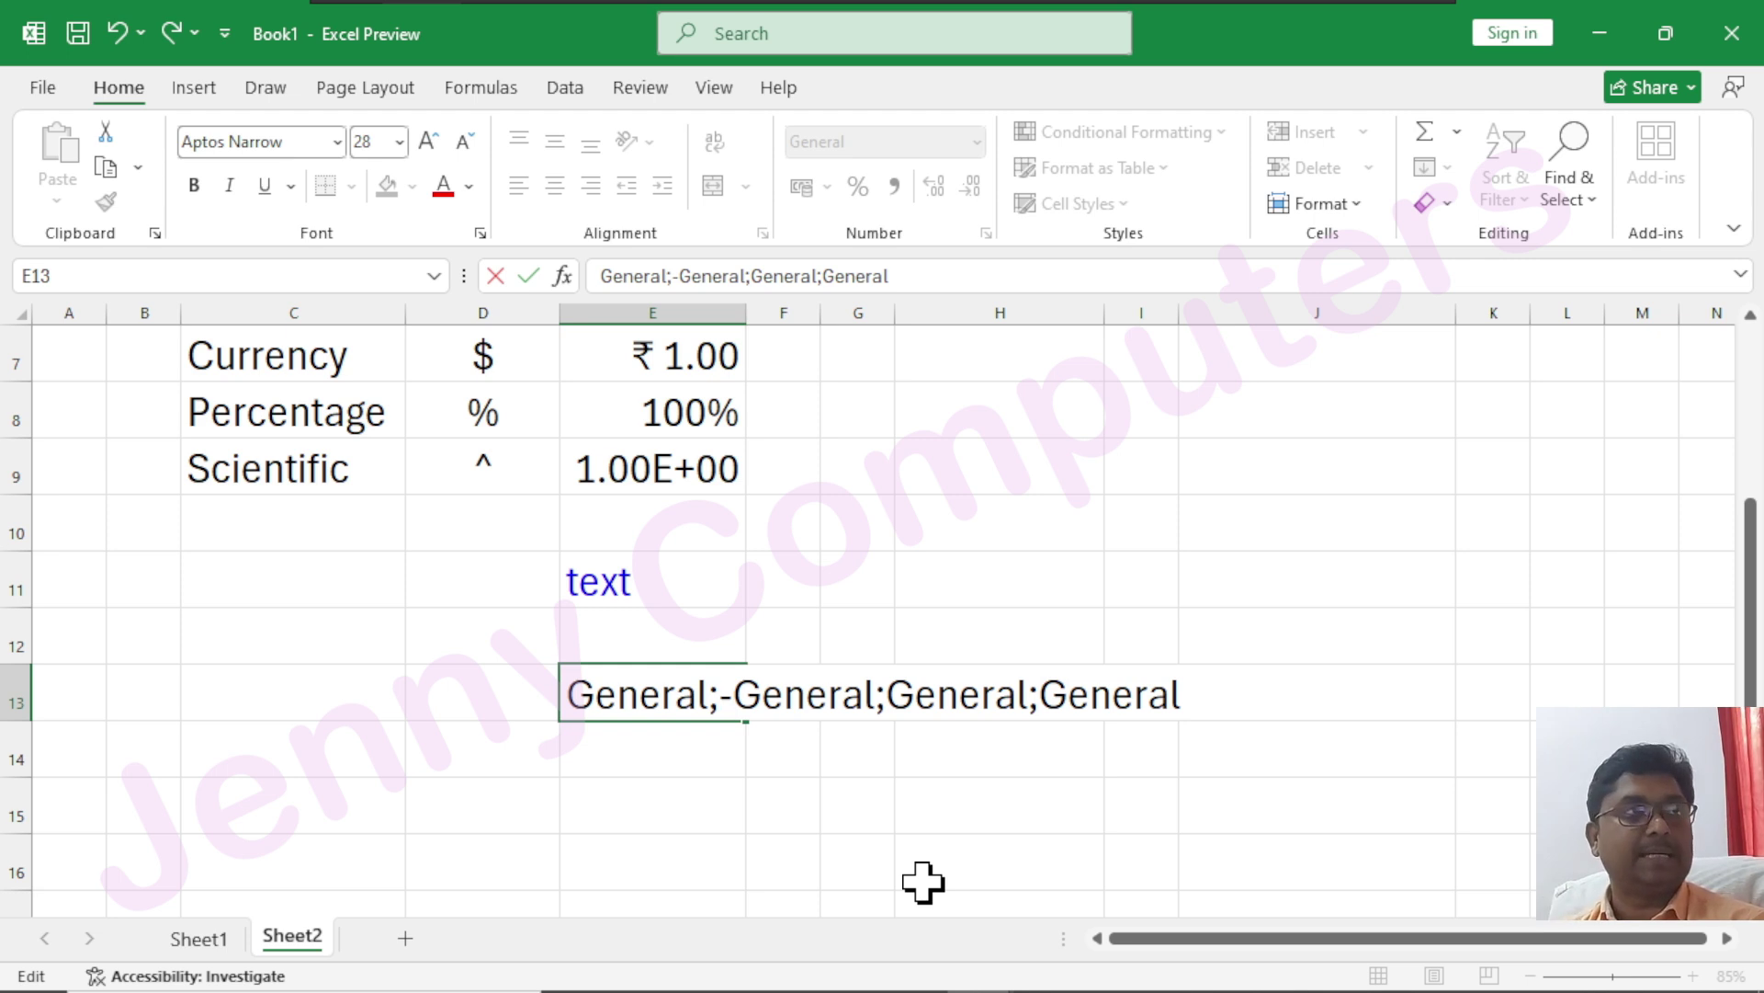
# - Replace the content of cell E11 with -5
pyautogui.click(625, 579)
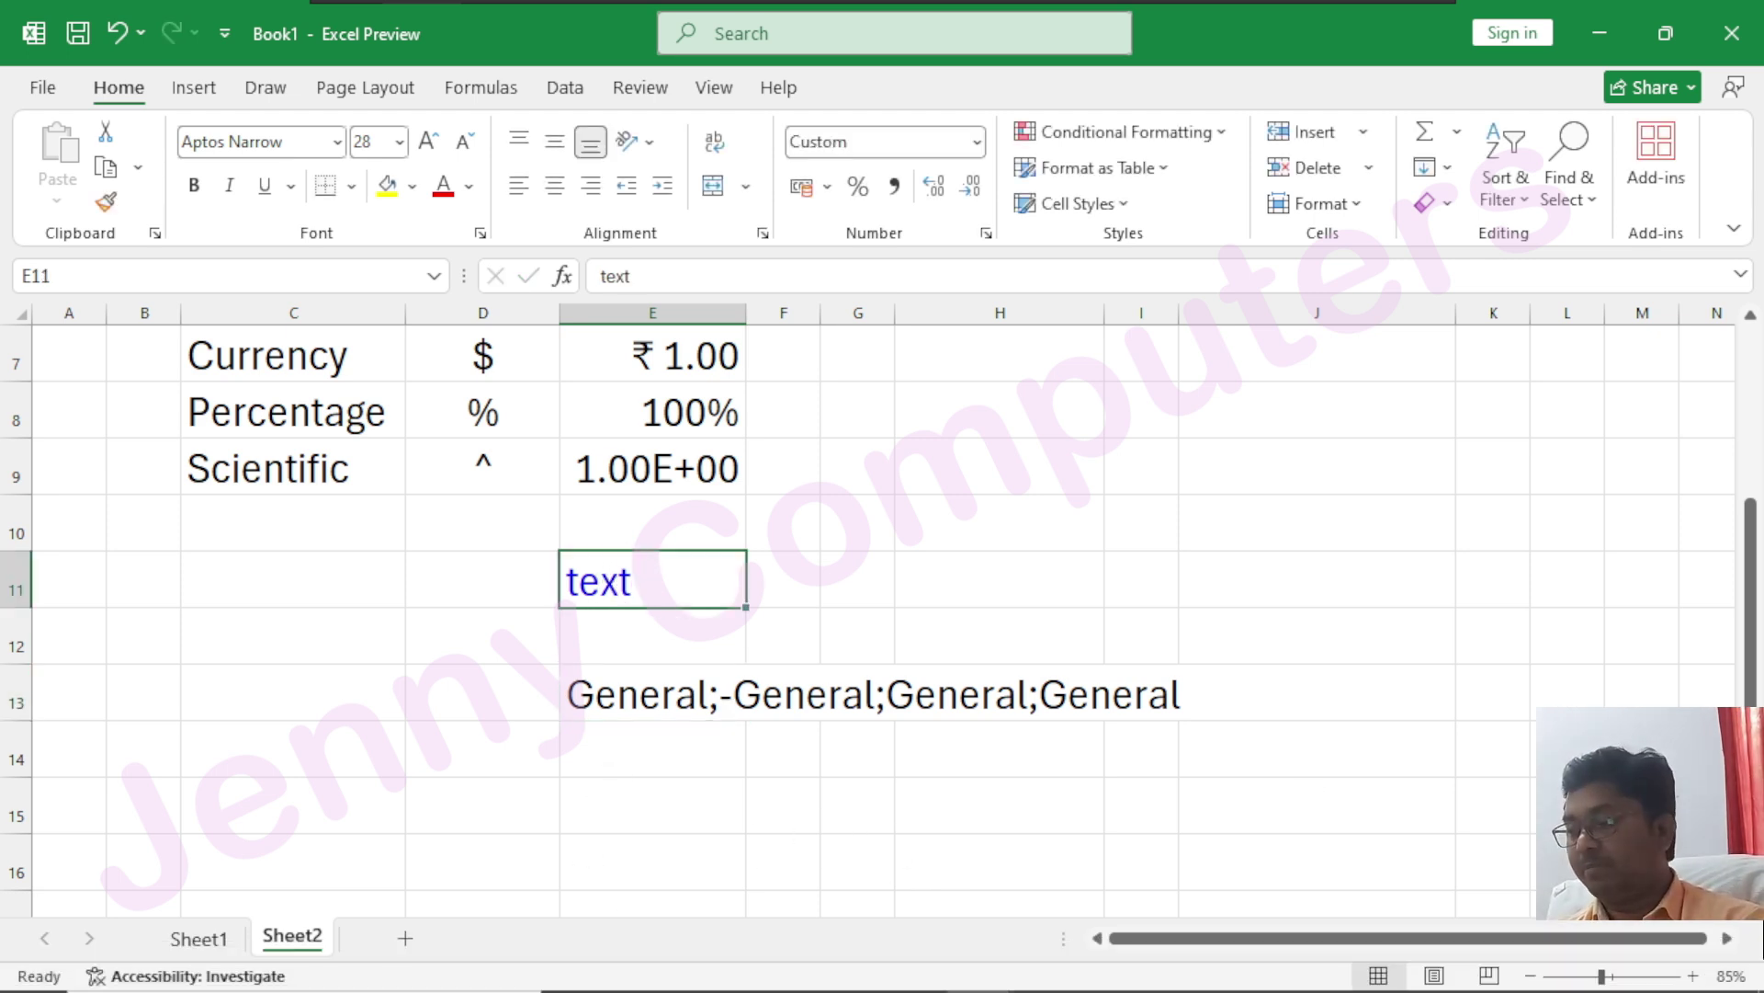
pyautogui.write('-5')
pyautogui.press('Return')
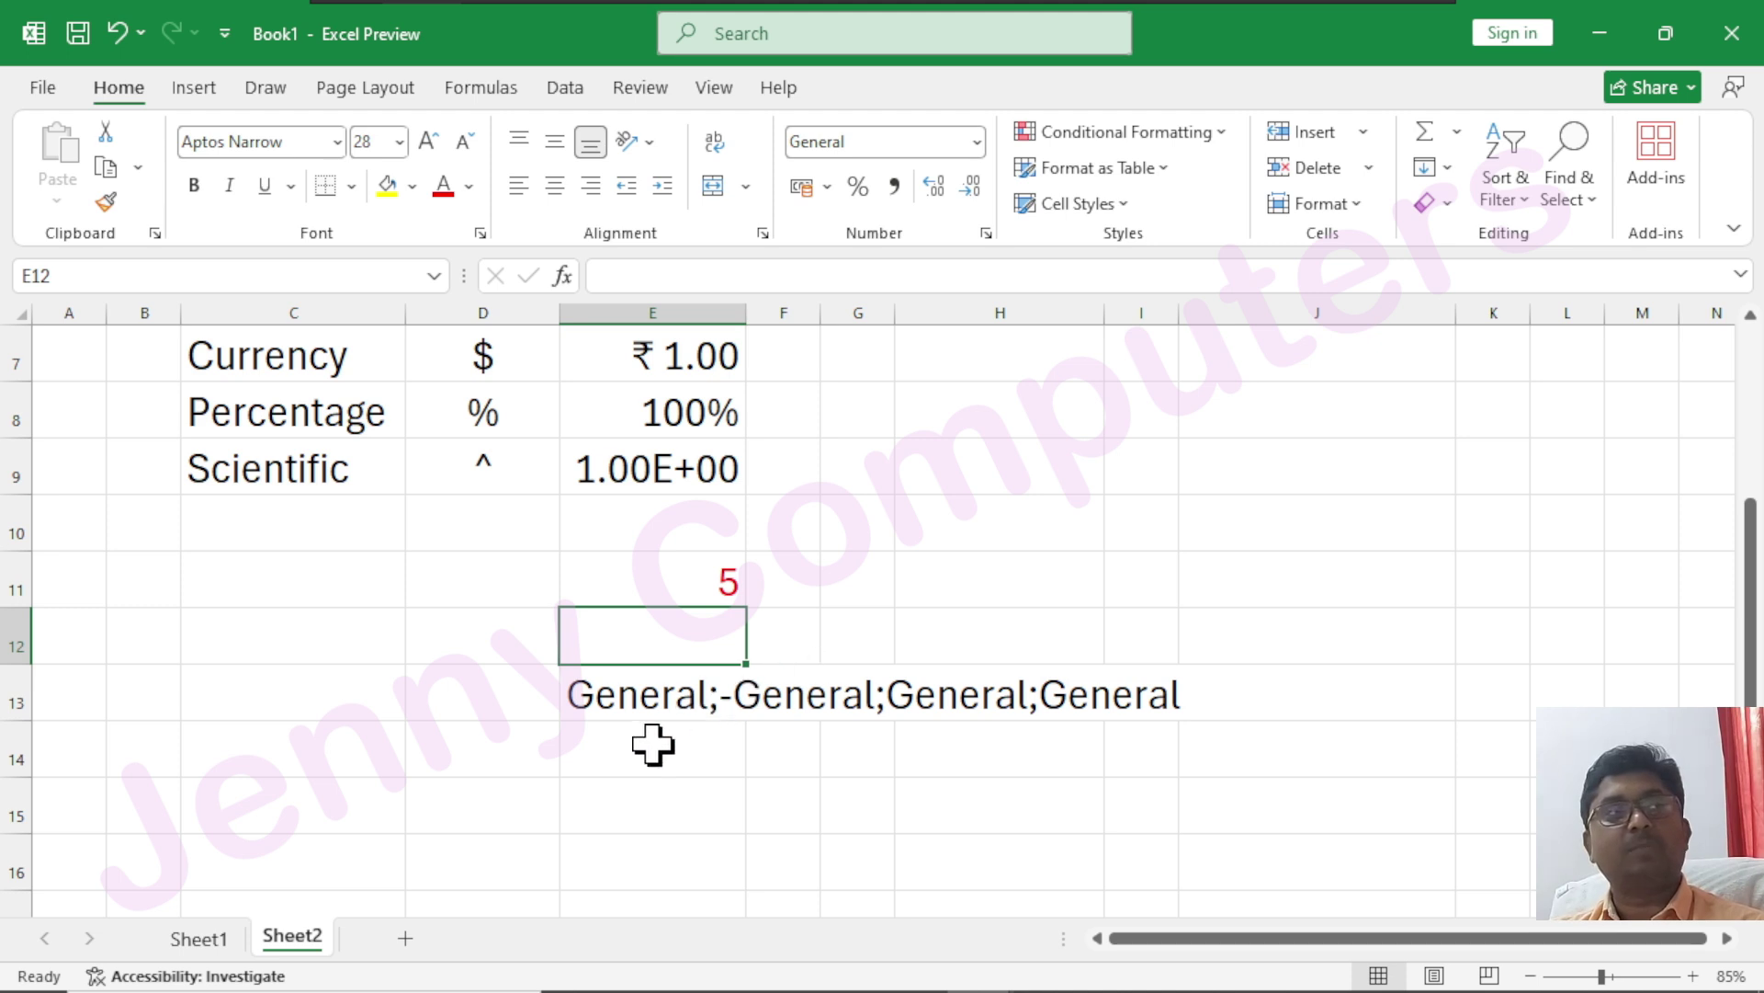
# - Write the format code General;;;General in cell E14 and copy that cell
pyautogui.click(622, 756)
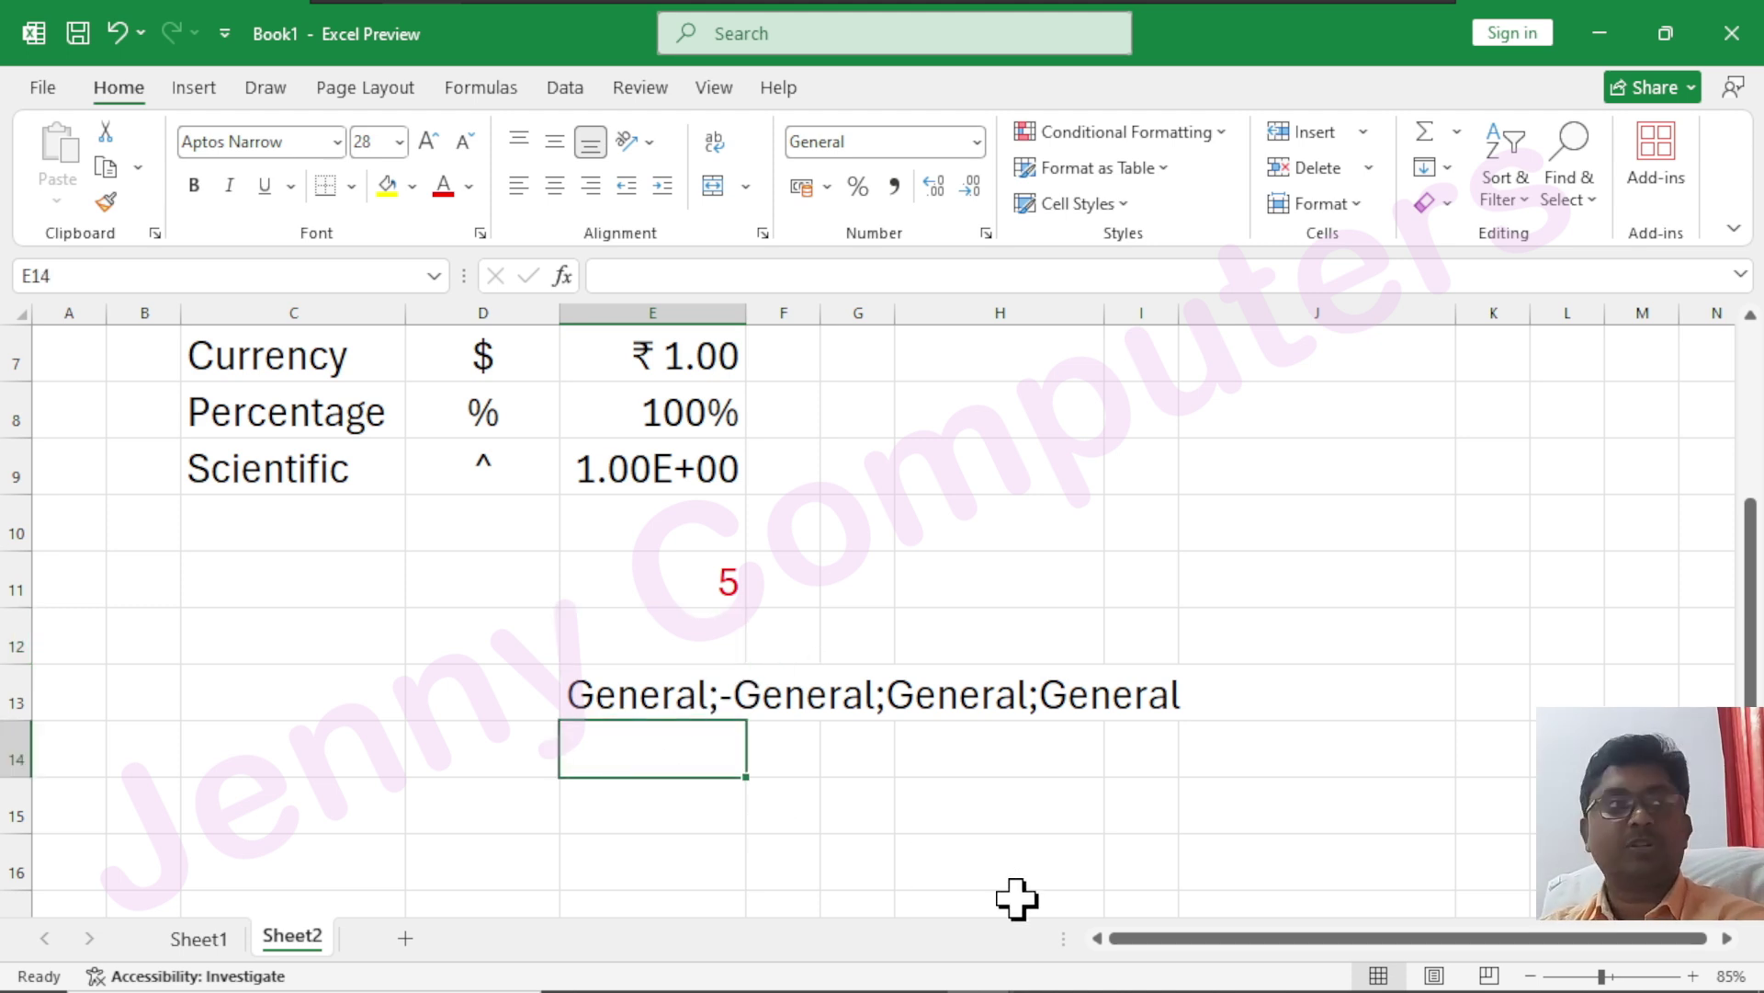
pyautogui.write('Gen')
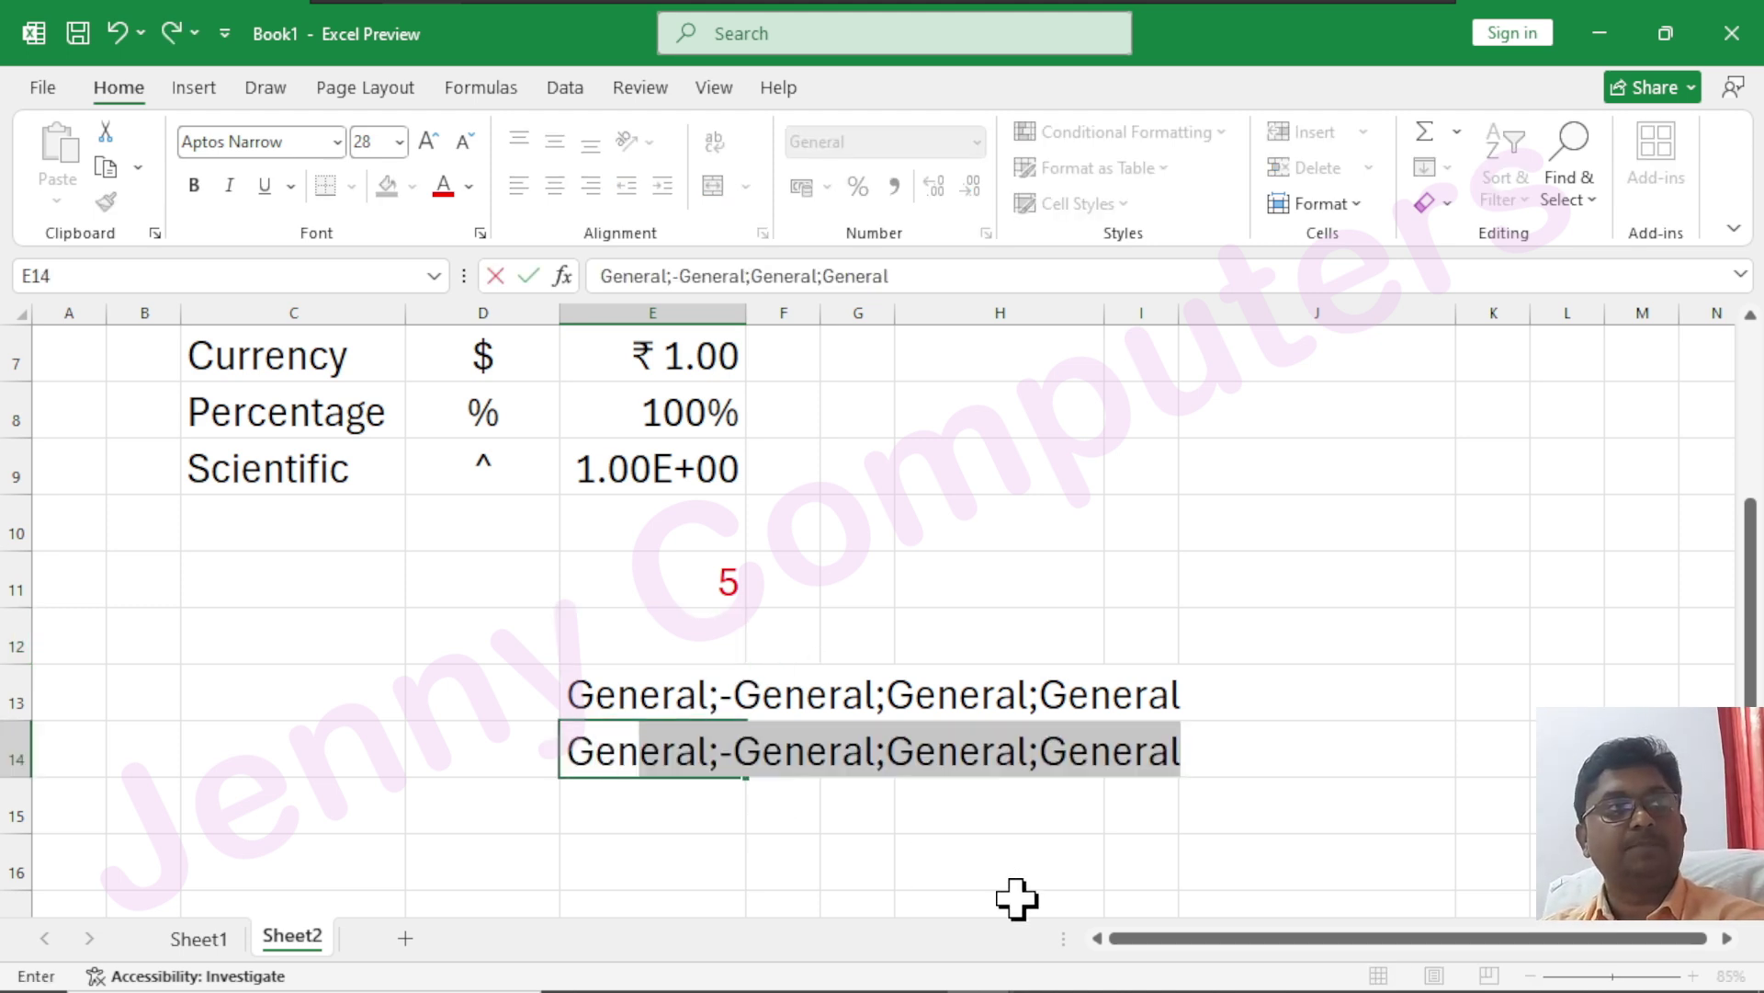
pyautogui.write('eral')
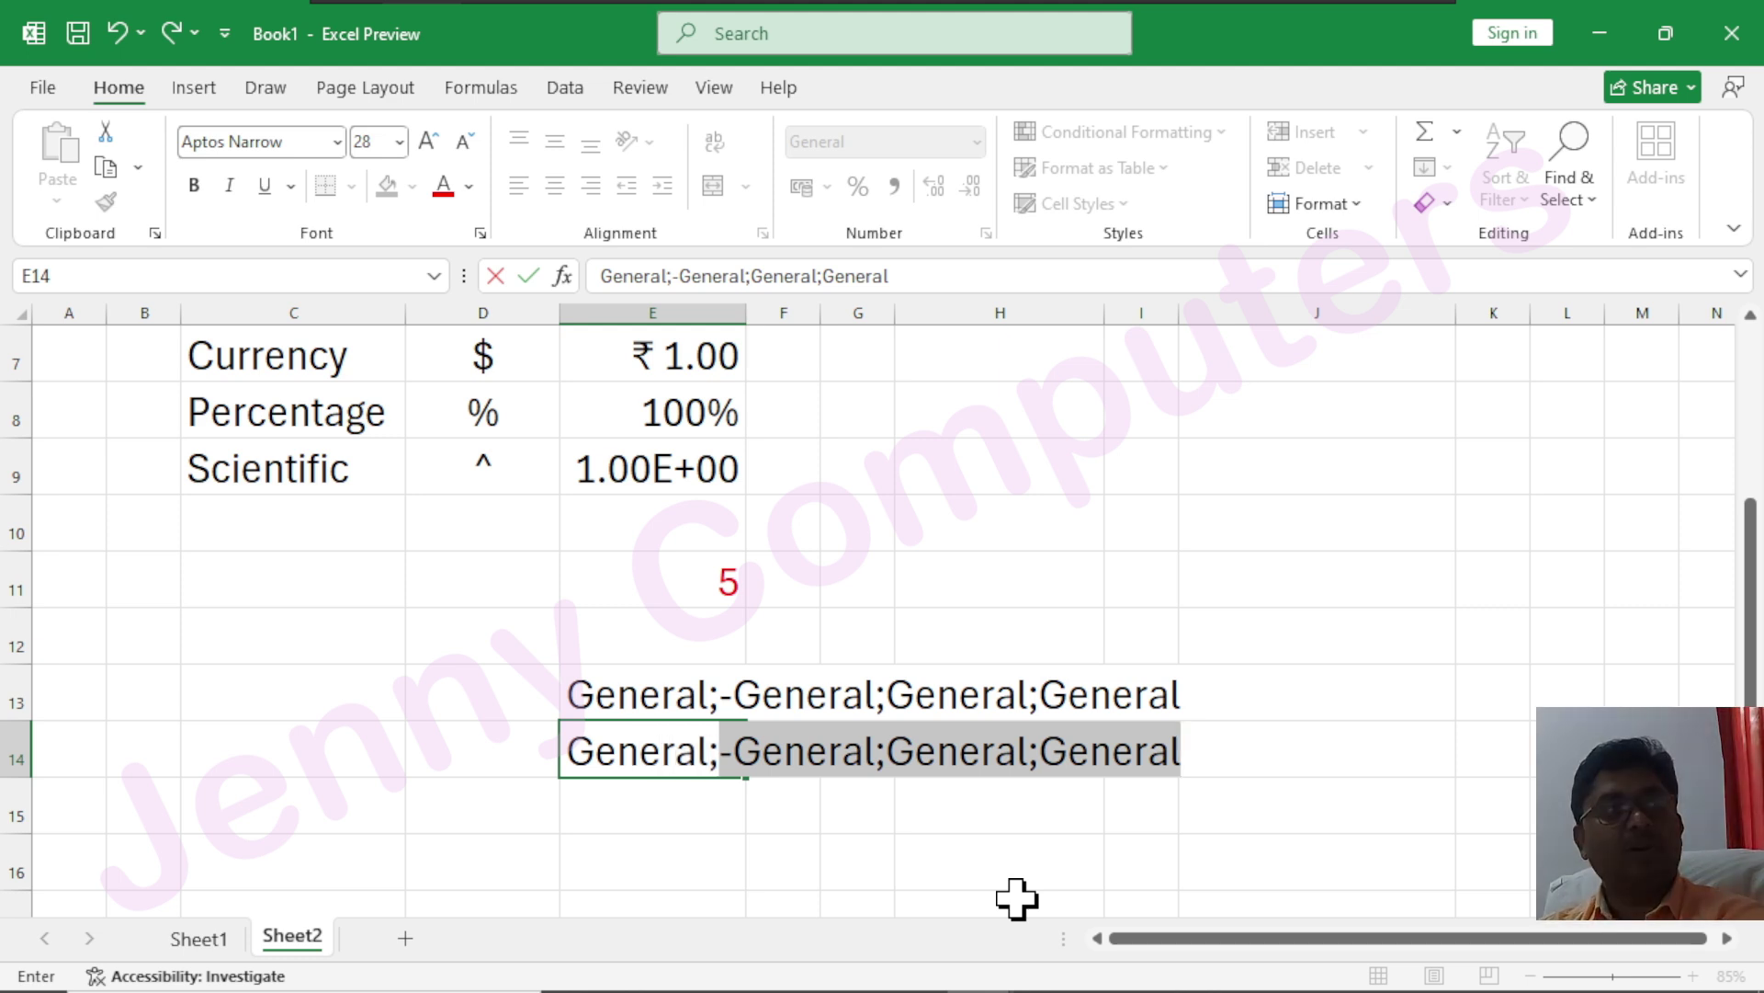
pyautogui.write(';')
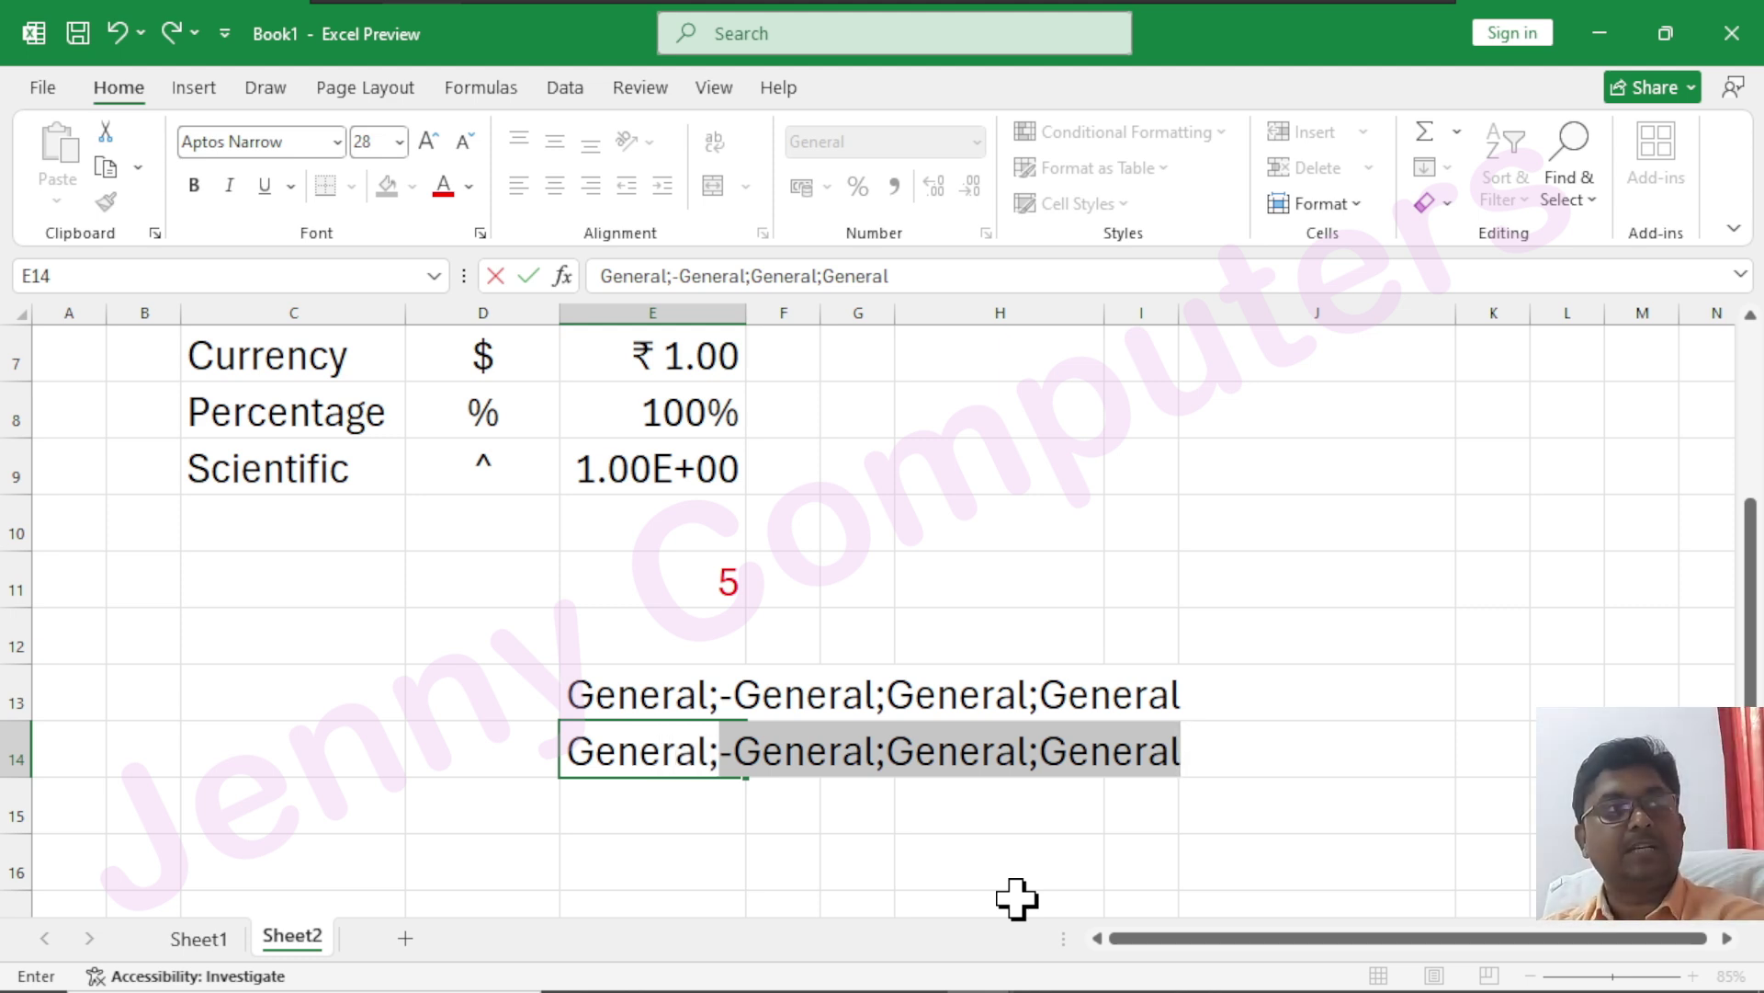
pyautogui.write(';;')
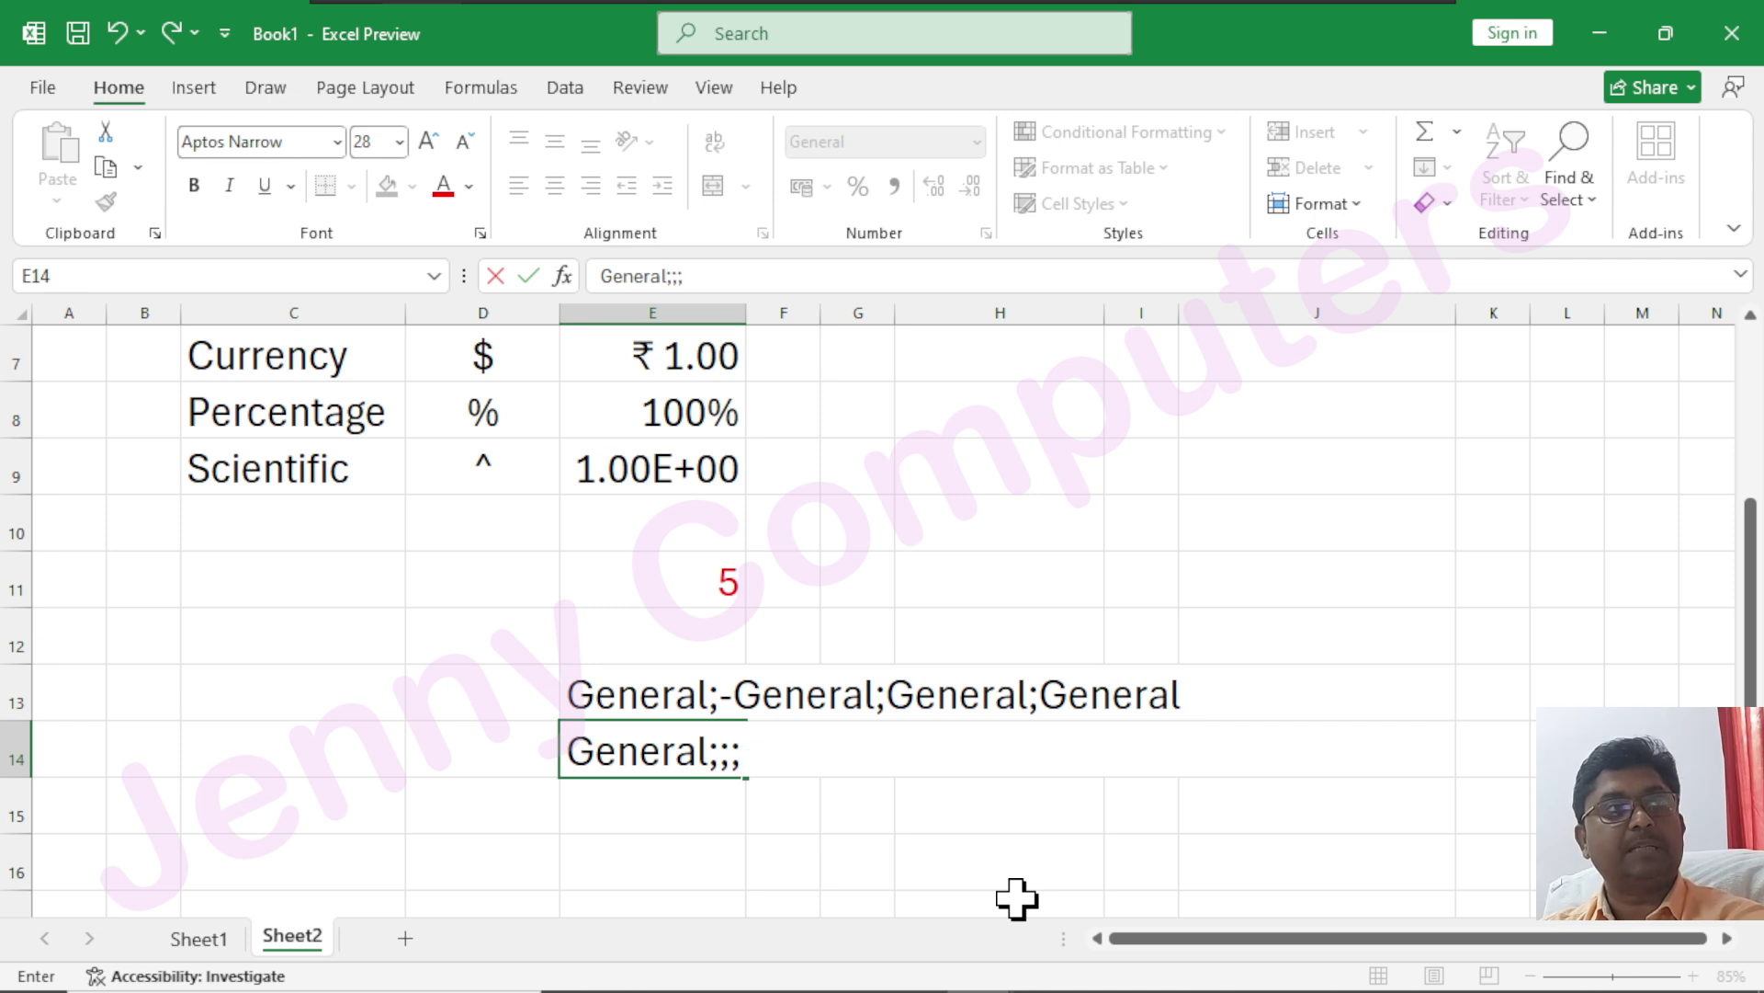
pyautogui.write(';Genr')
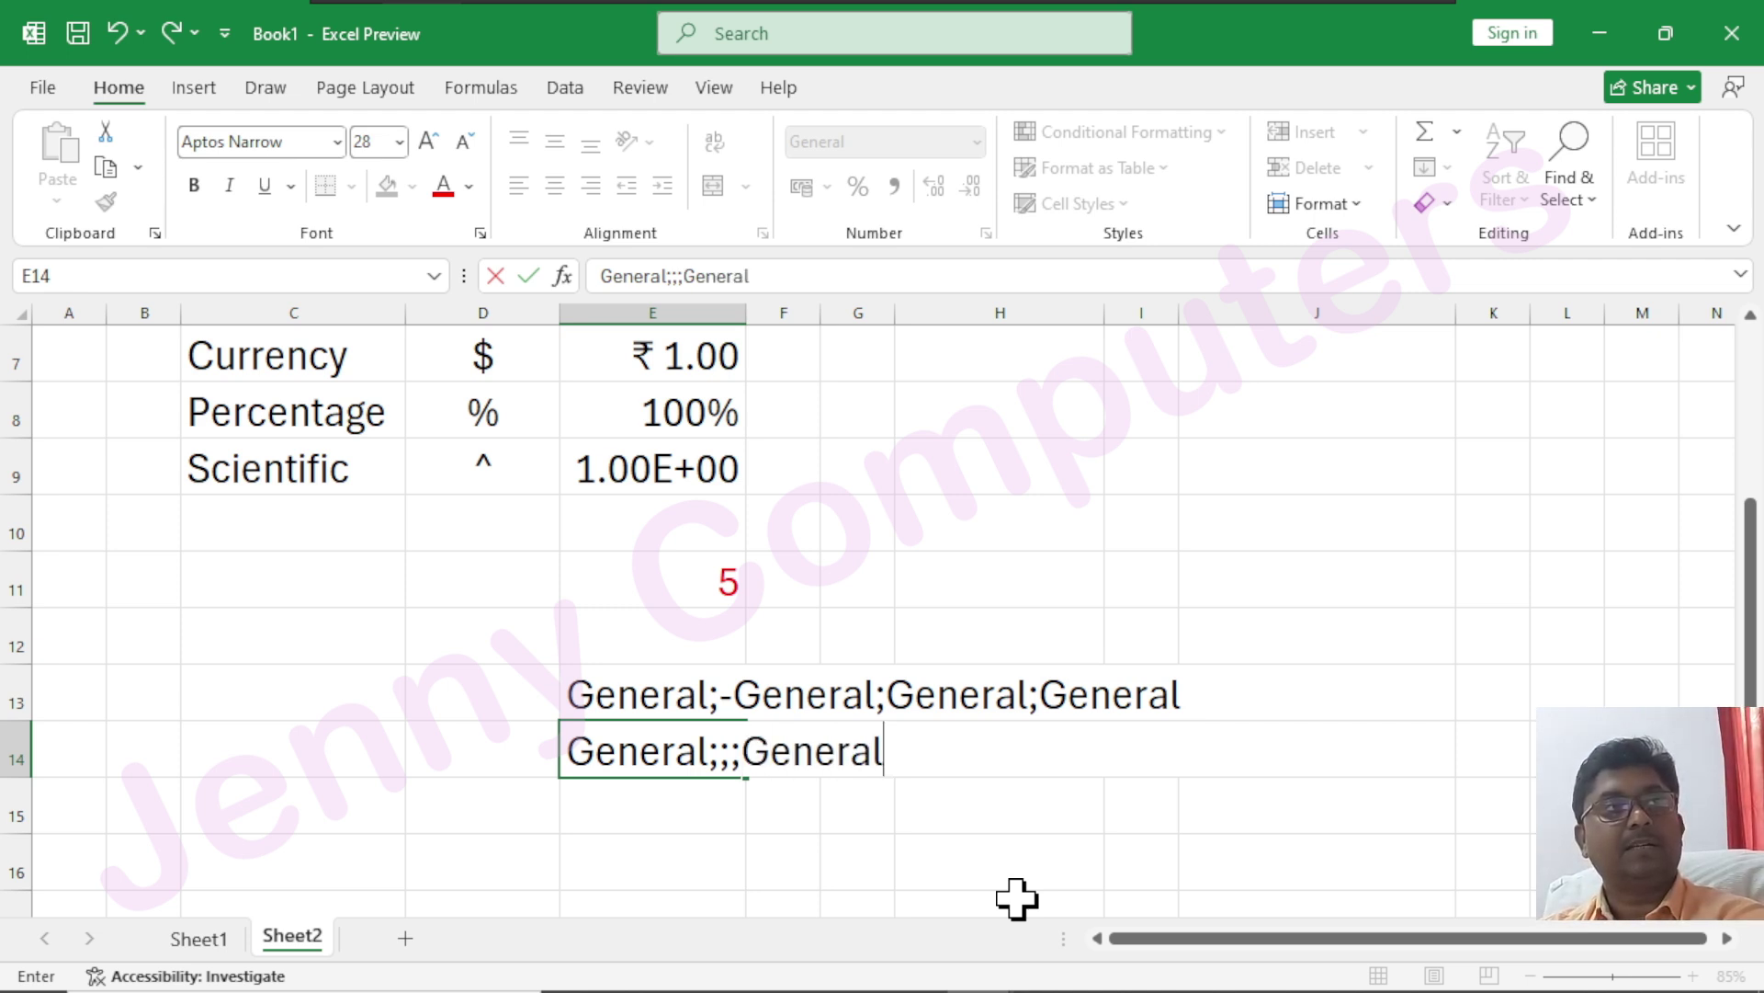
pyautogui.press('Return')
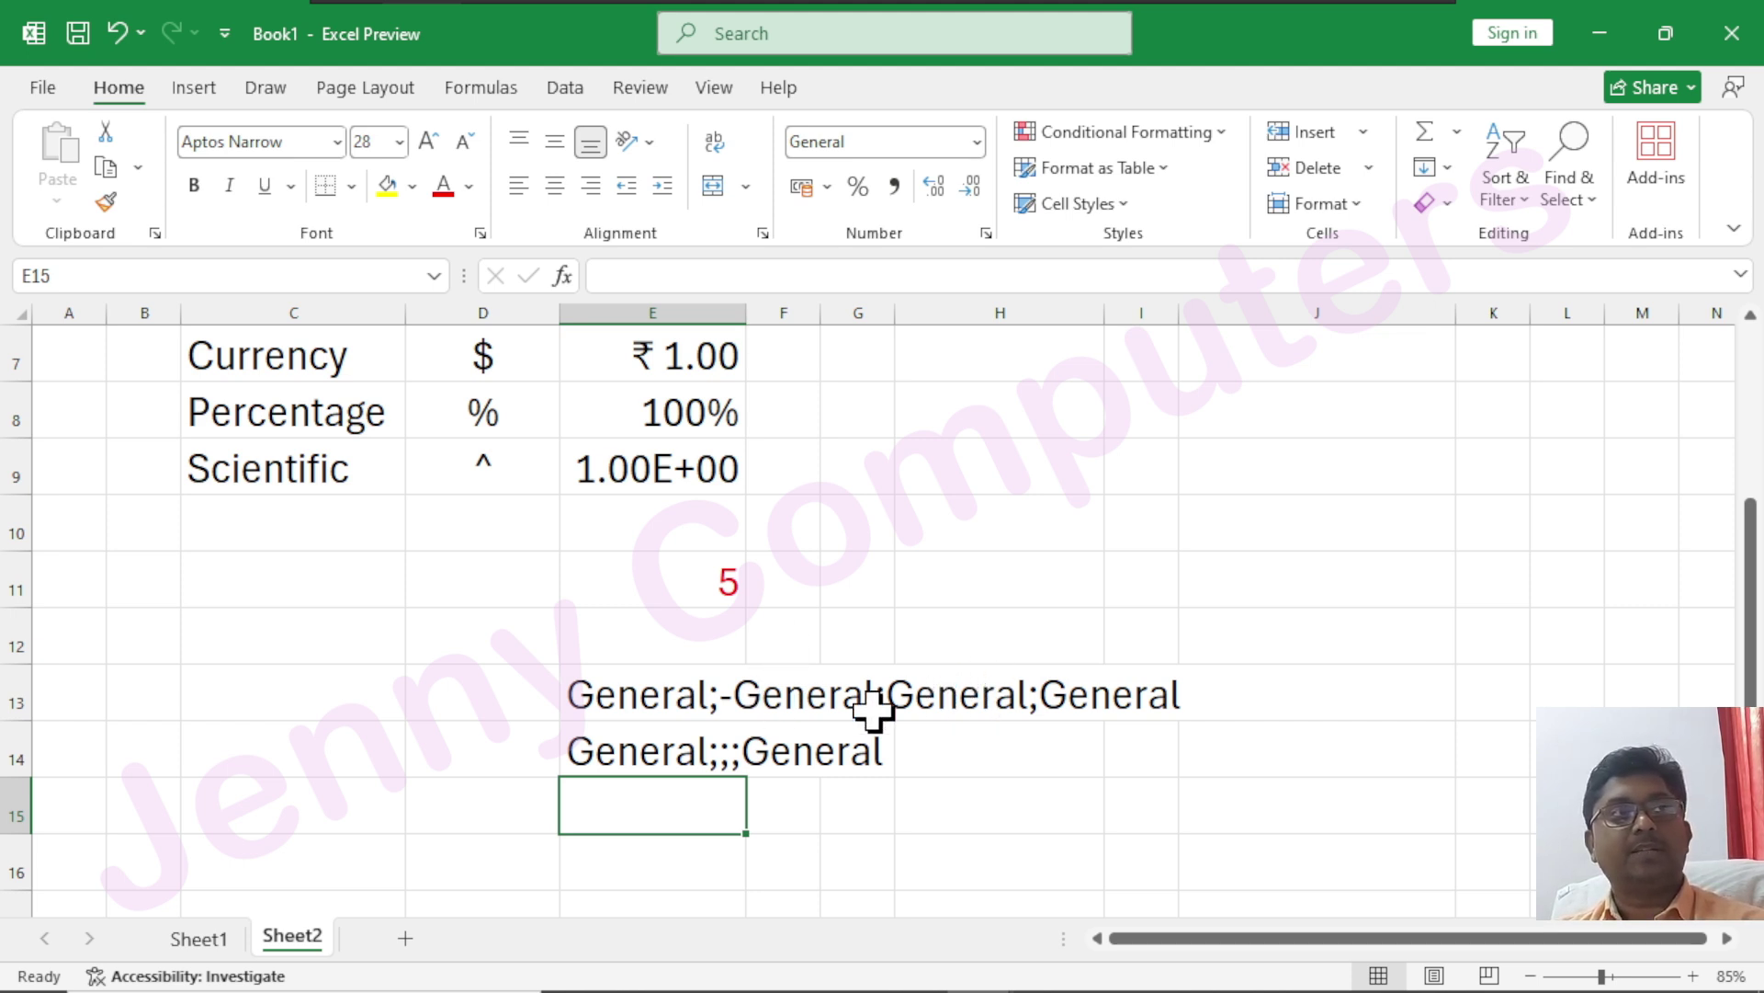
pyautogui.click(625, 751)
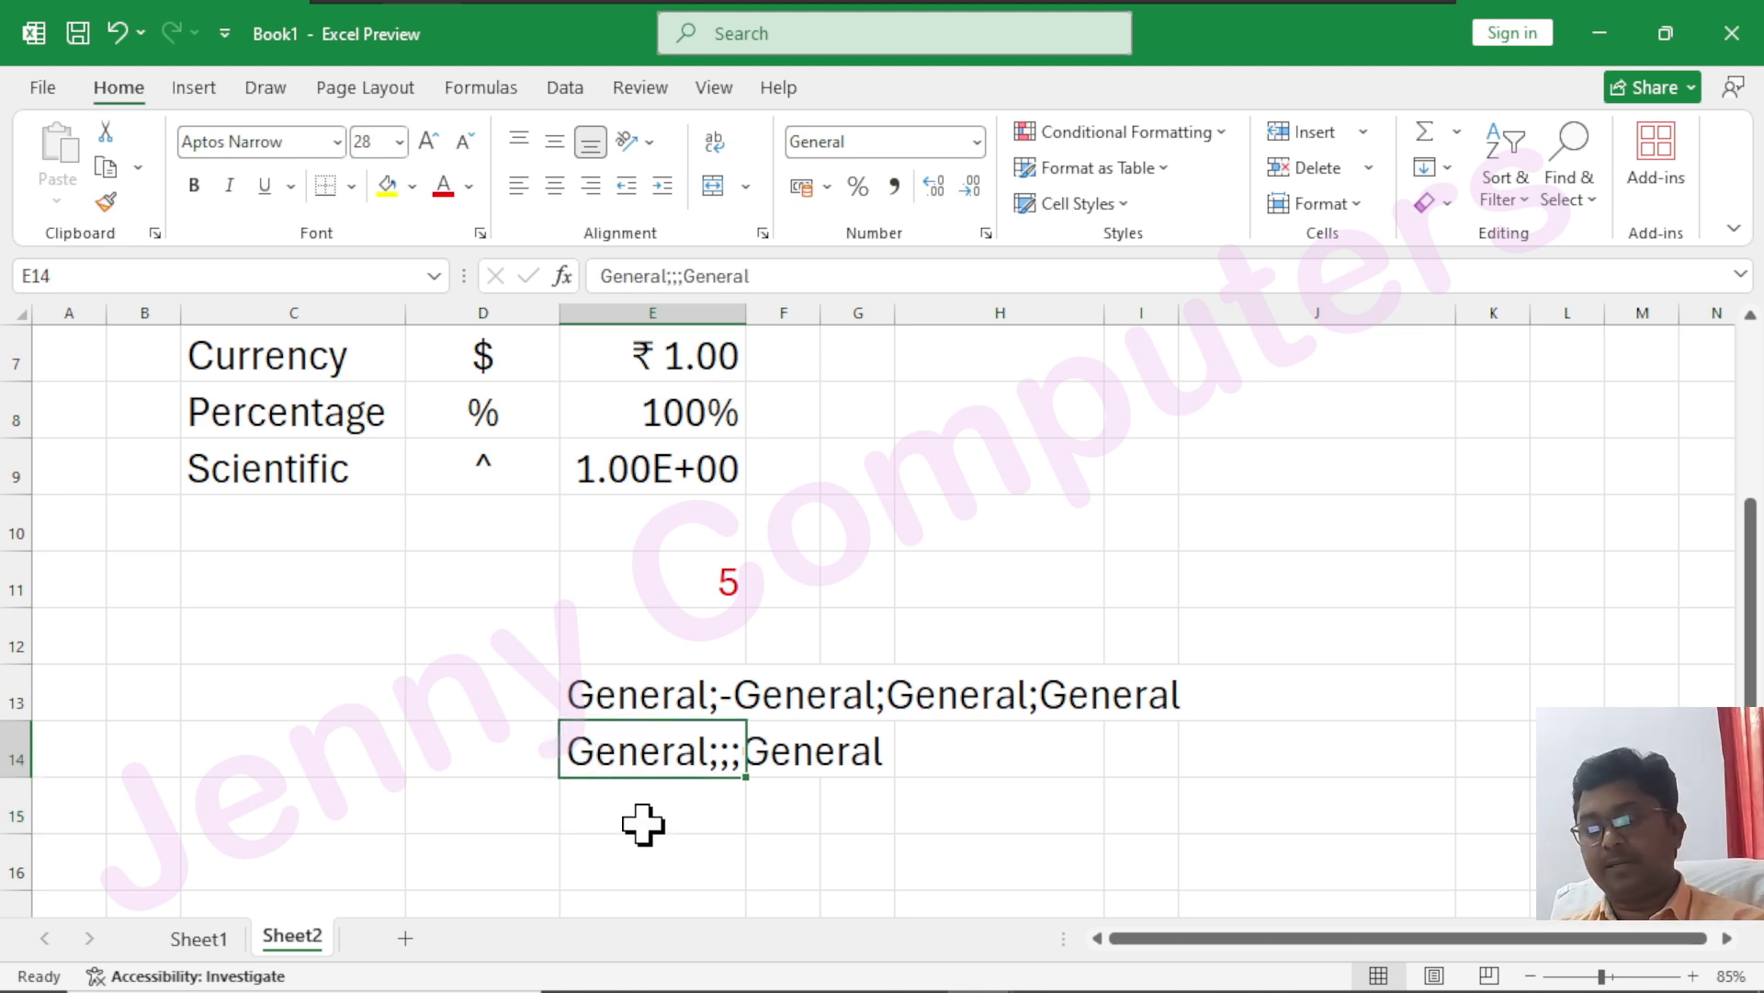
pyautogui.hotkey('ctrl', 'c')
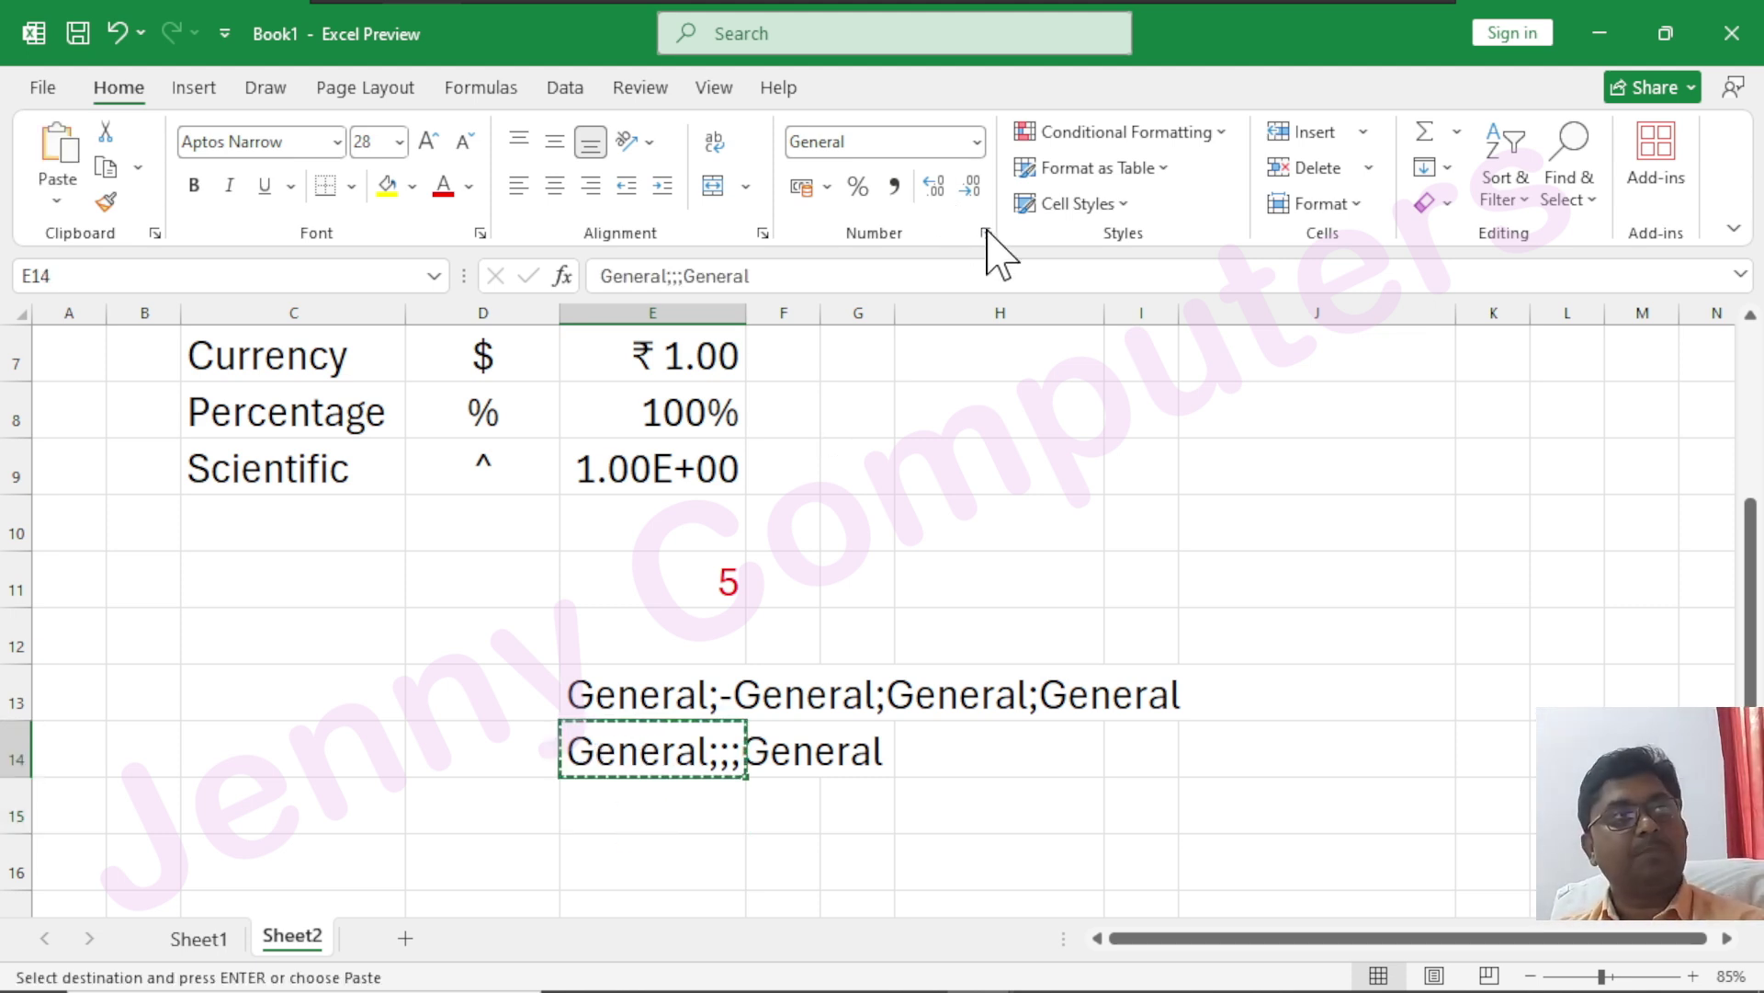
pyautogui.press('Escape')
pyautogui.hotkey('ctrl', '1')
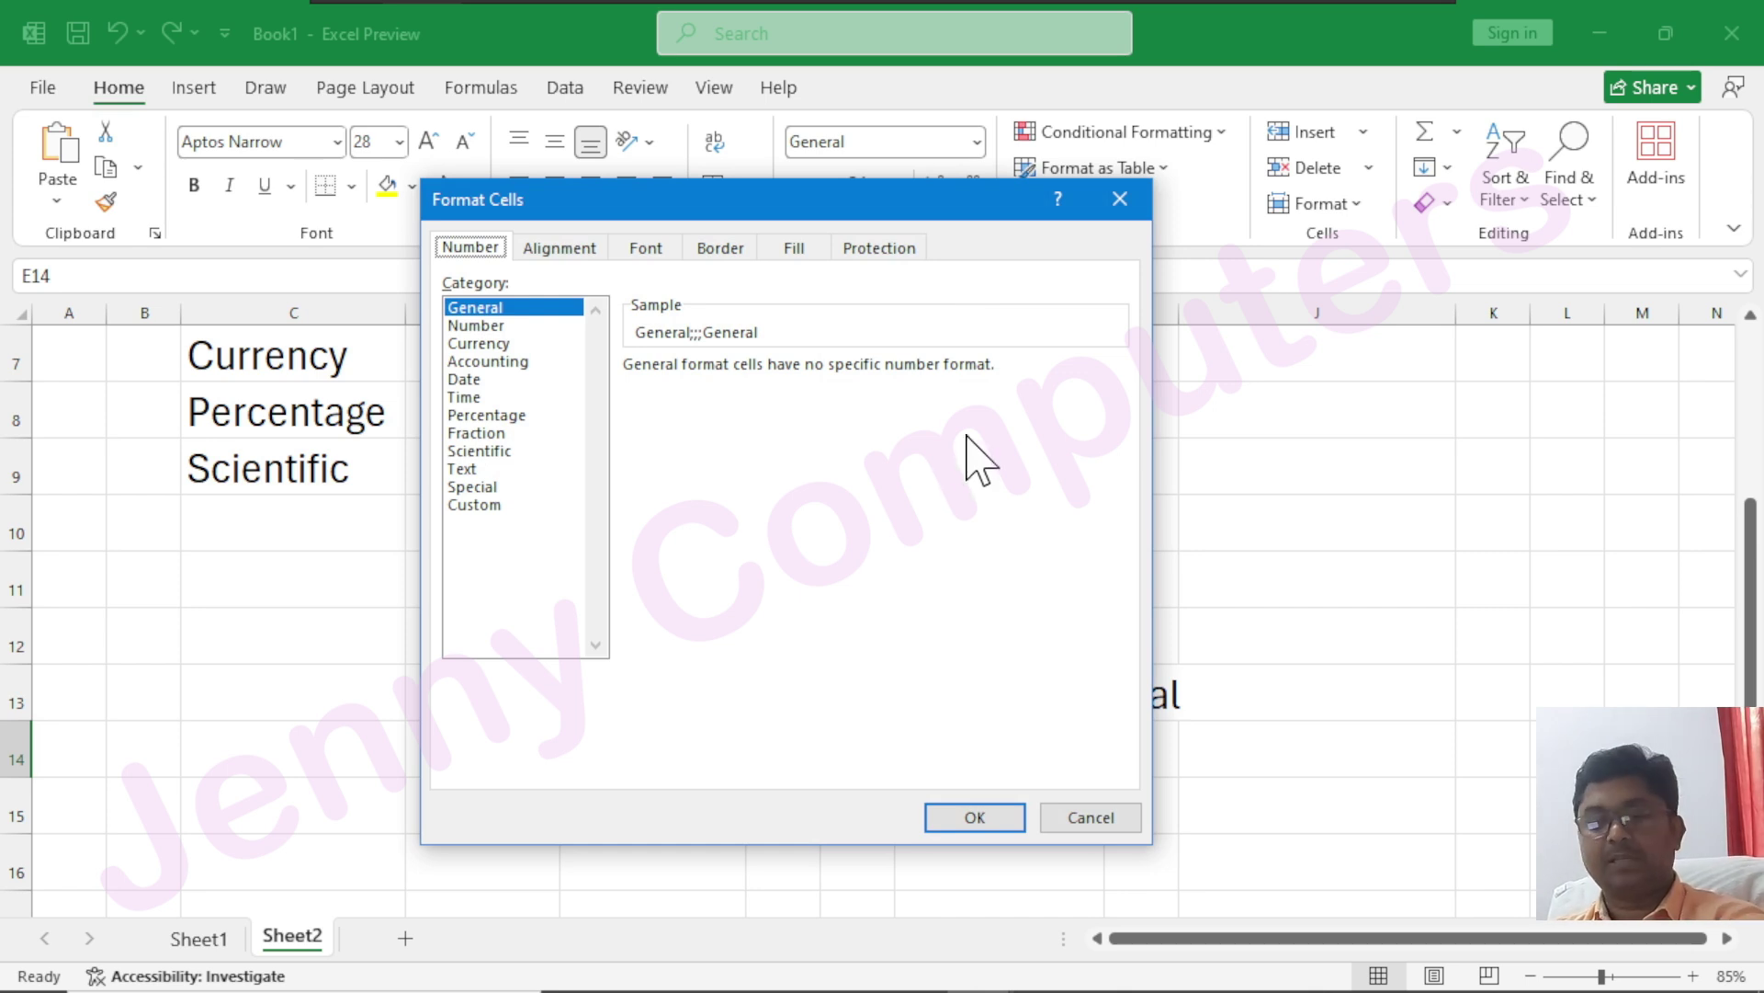
pyautogui.press('Escape')
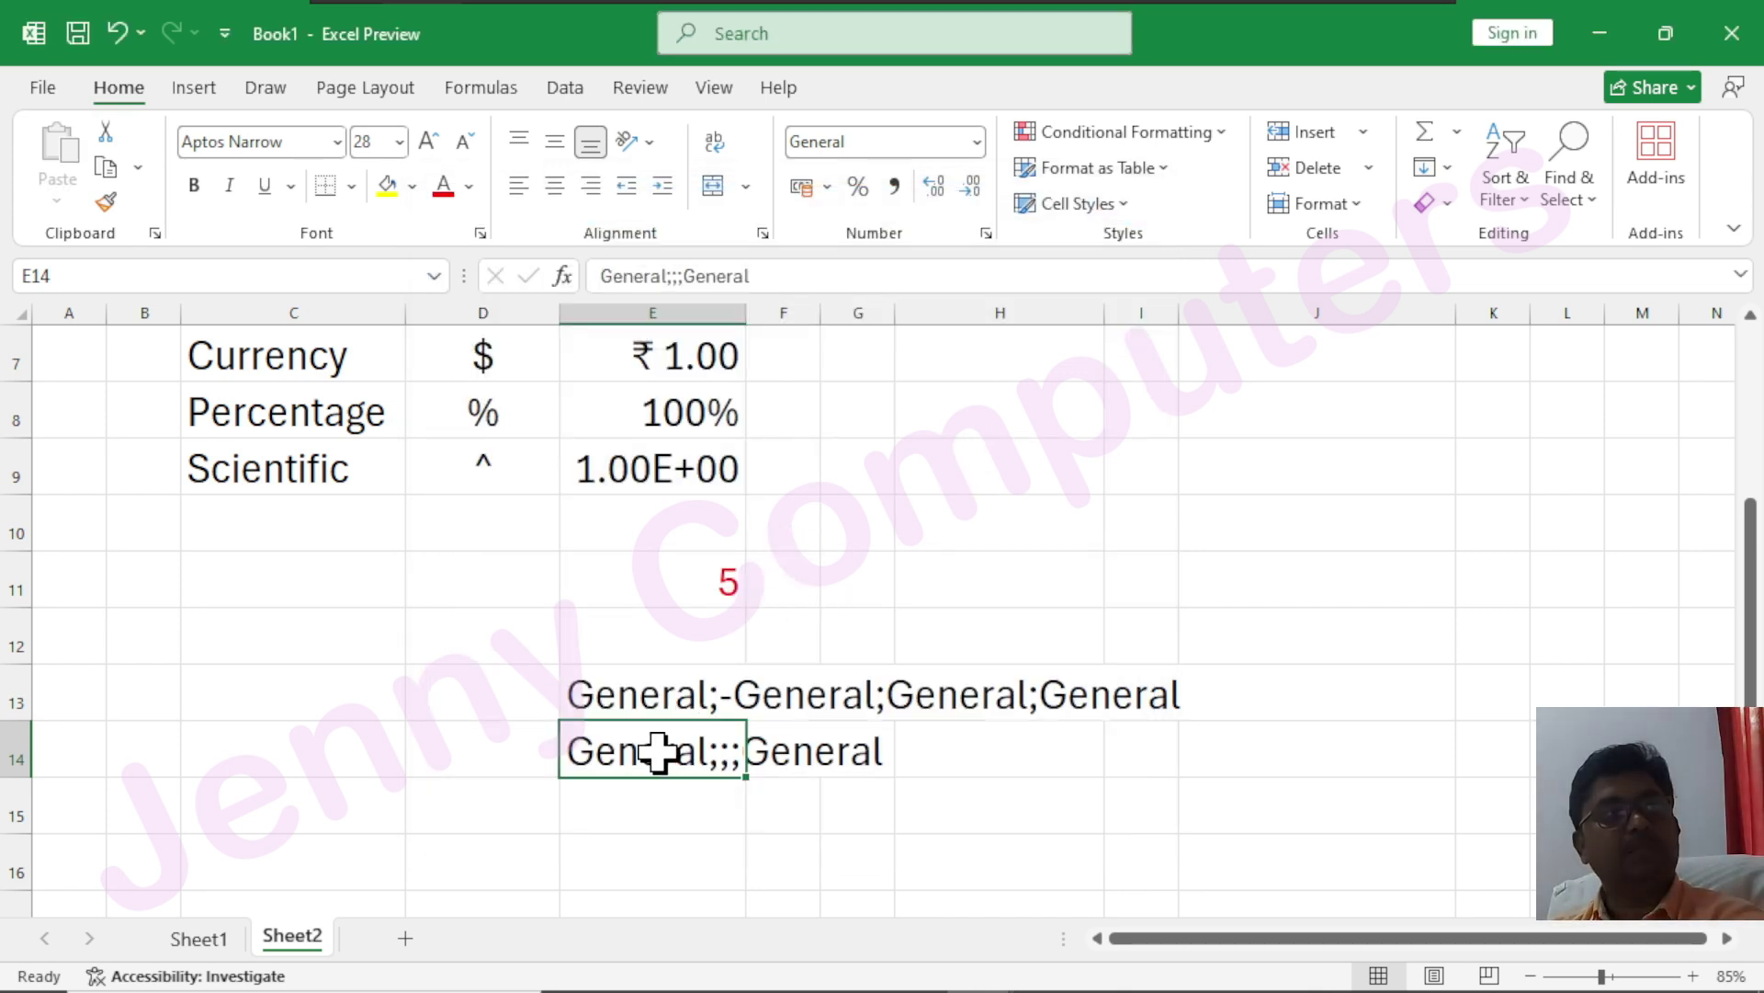
# - Apply the custom number format General;;;General to cell H11
pyautogui.hotkey('ctrl', 'c')
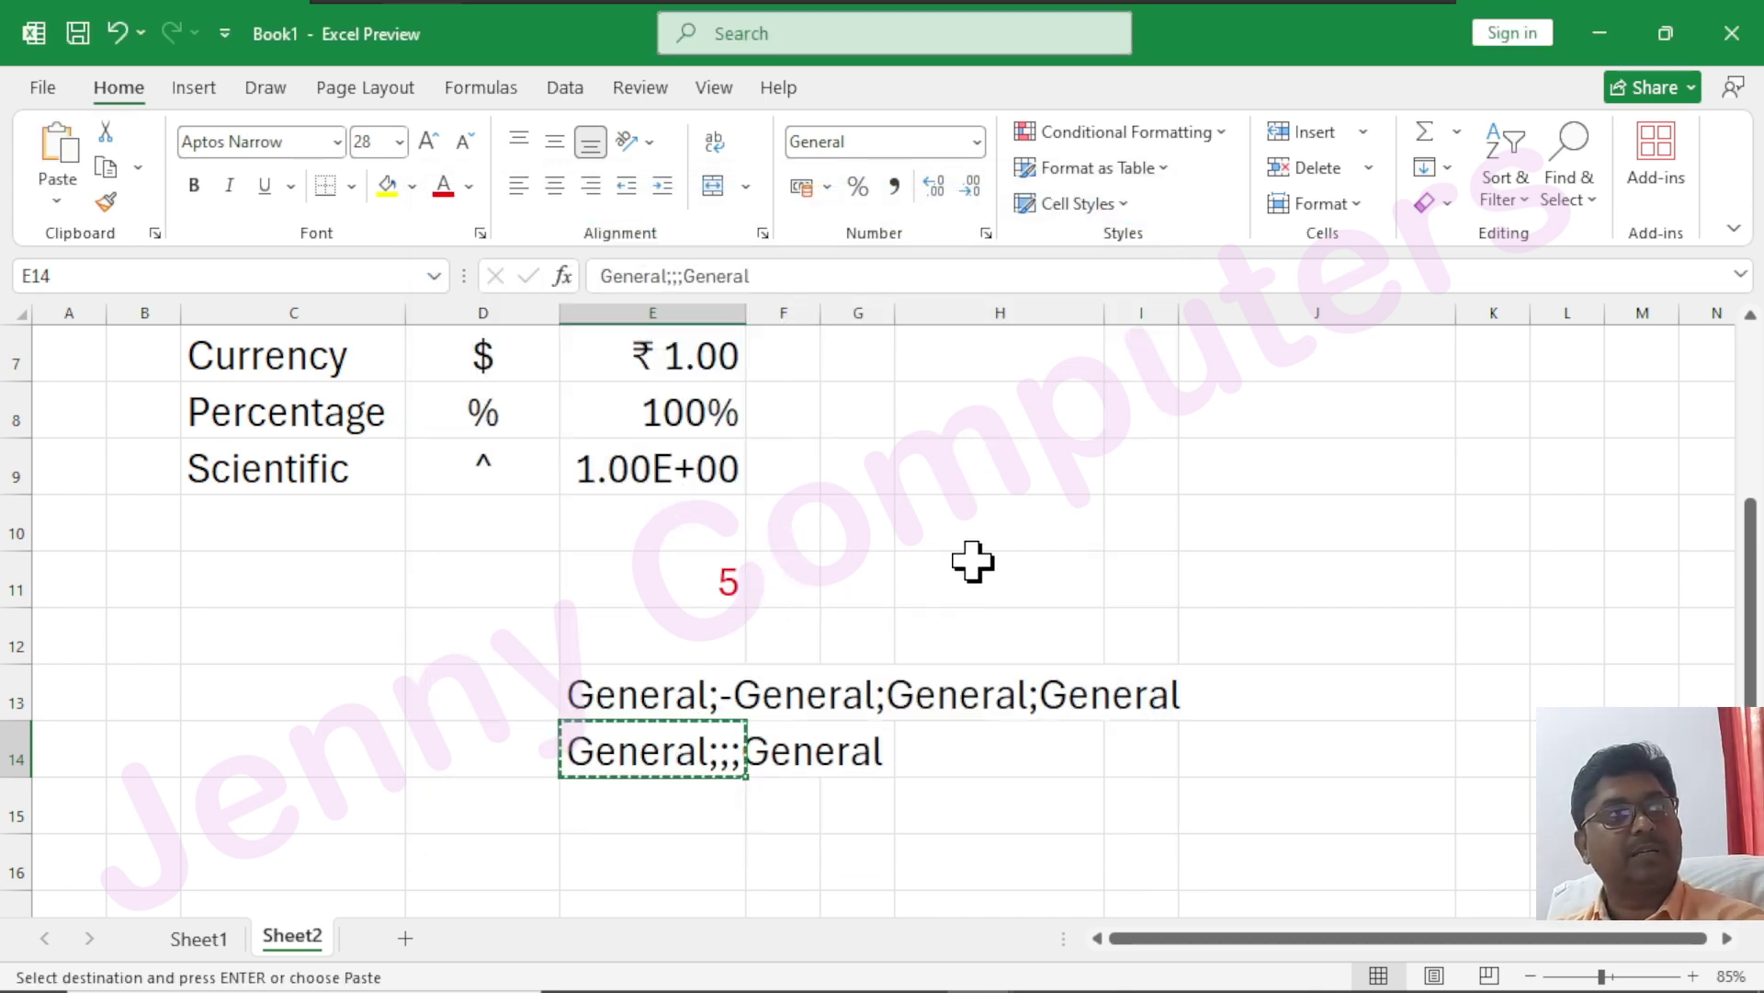
pyautogui.click(1060, 588)
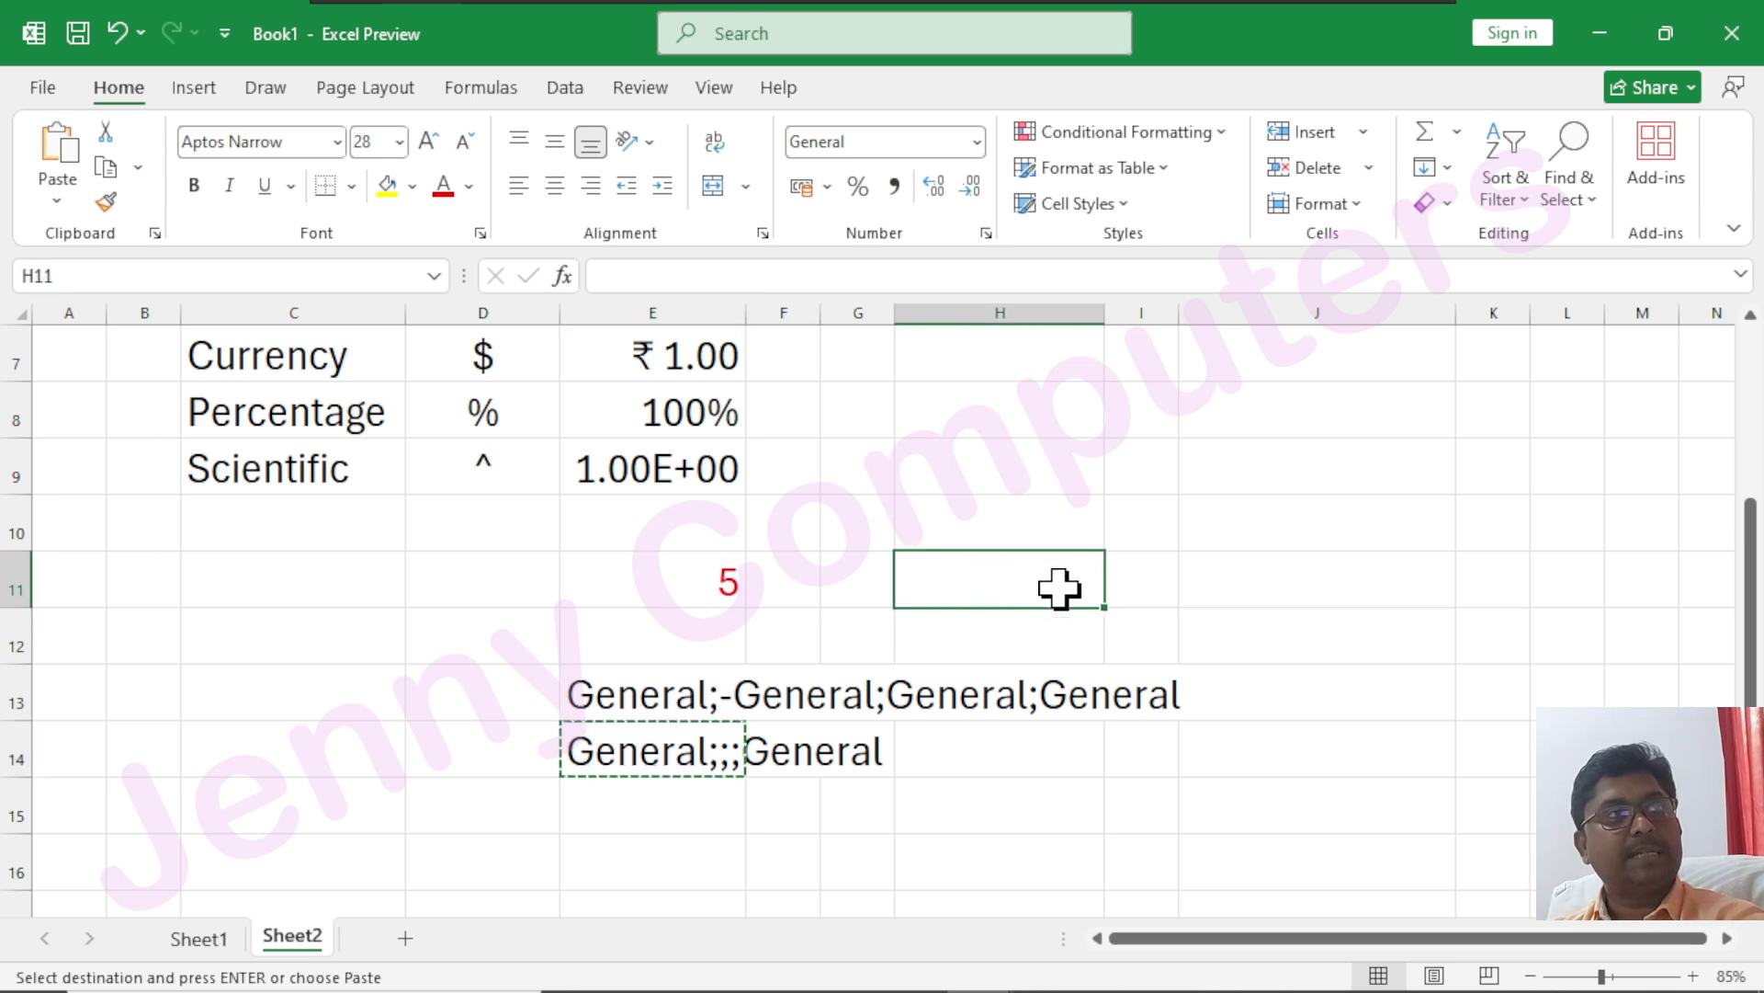
pyautogui.click(986, 234)
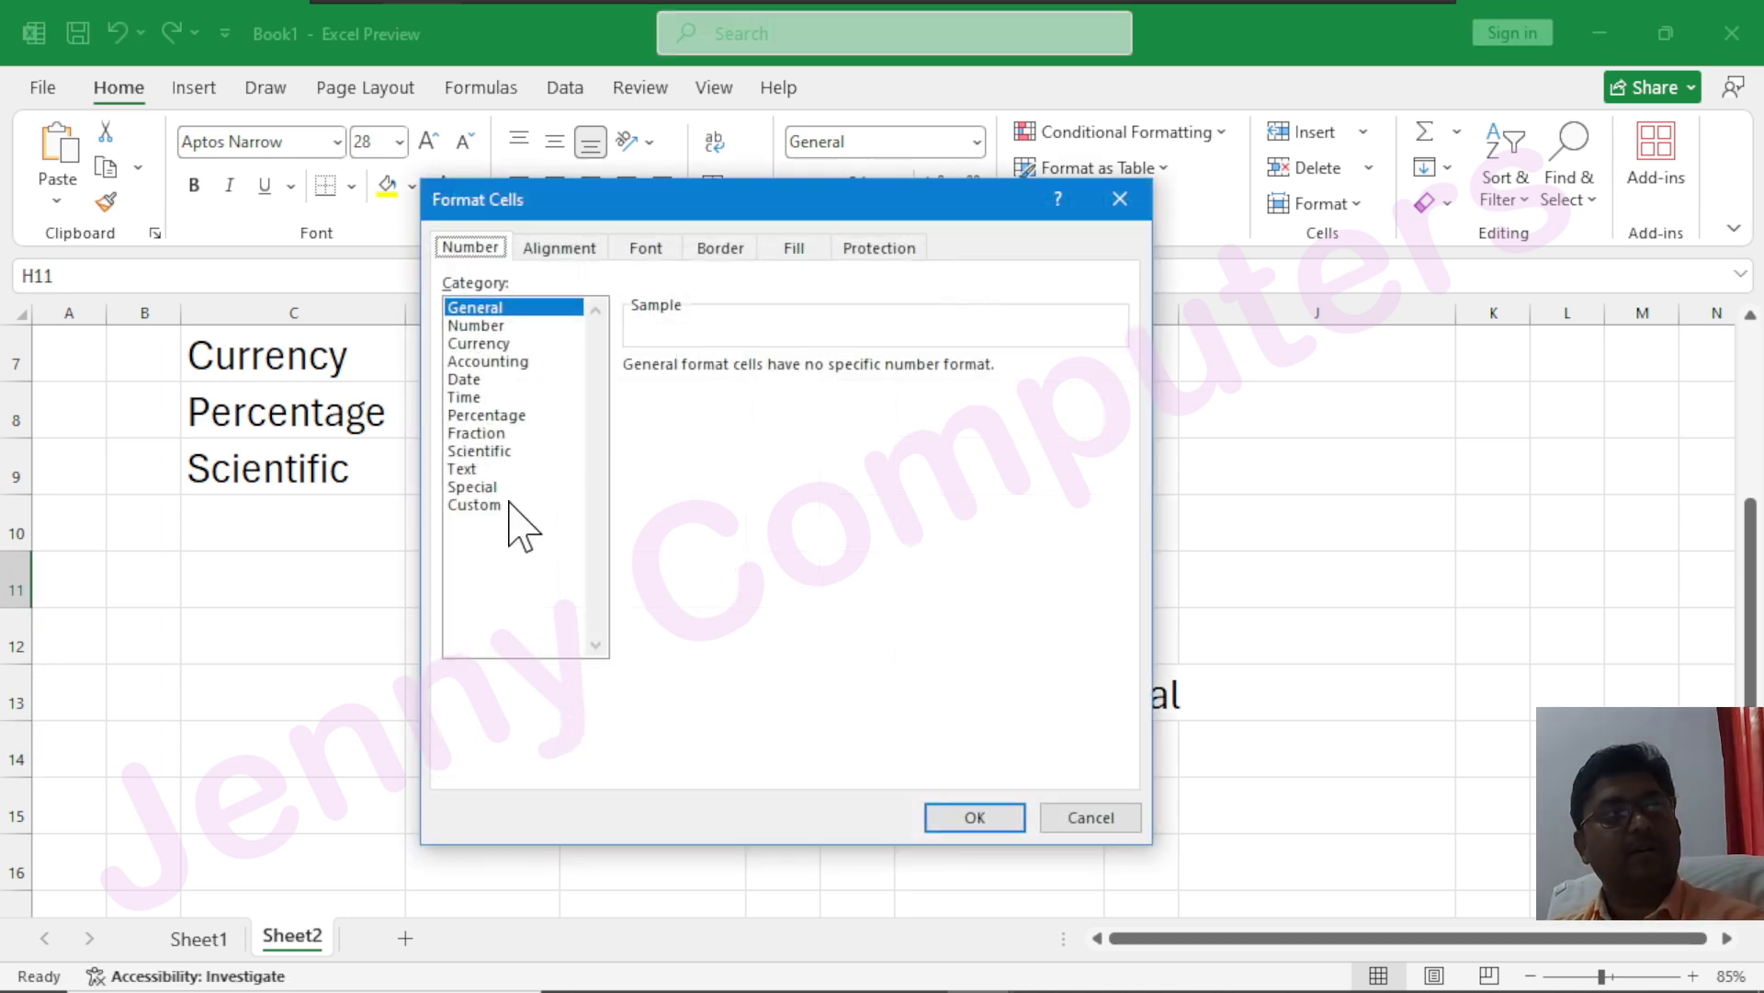
pyautogui.click(496, 505)
pyautogui.moveTo(691, 390); pyautogui.dragTo(546, 351)
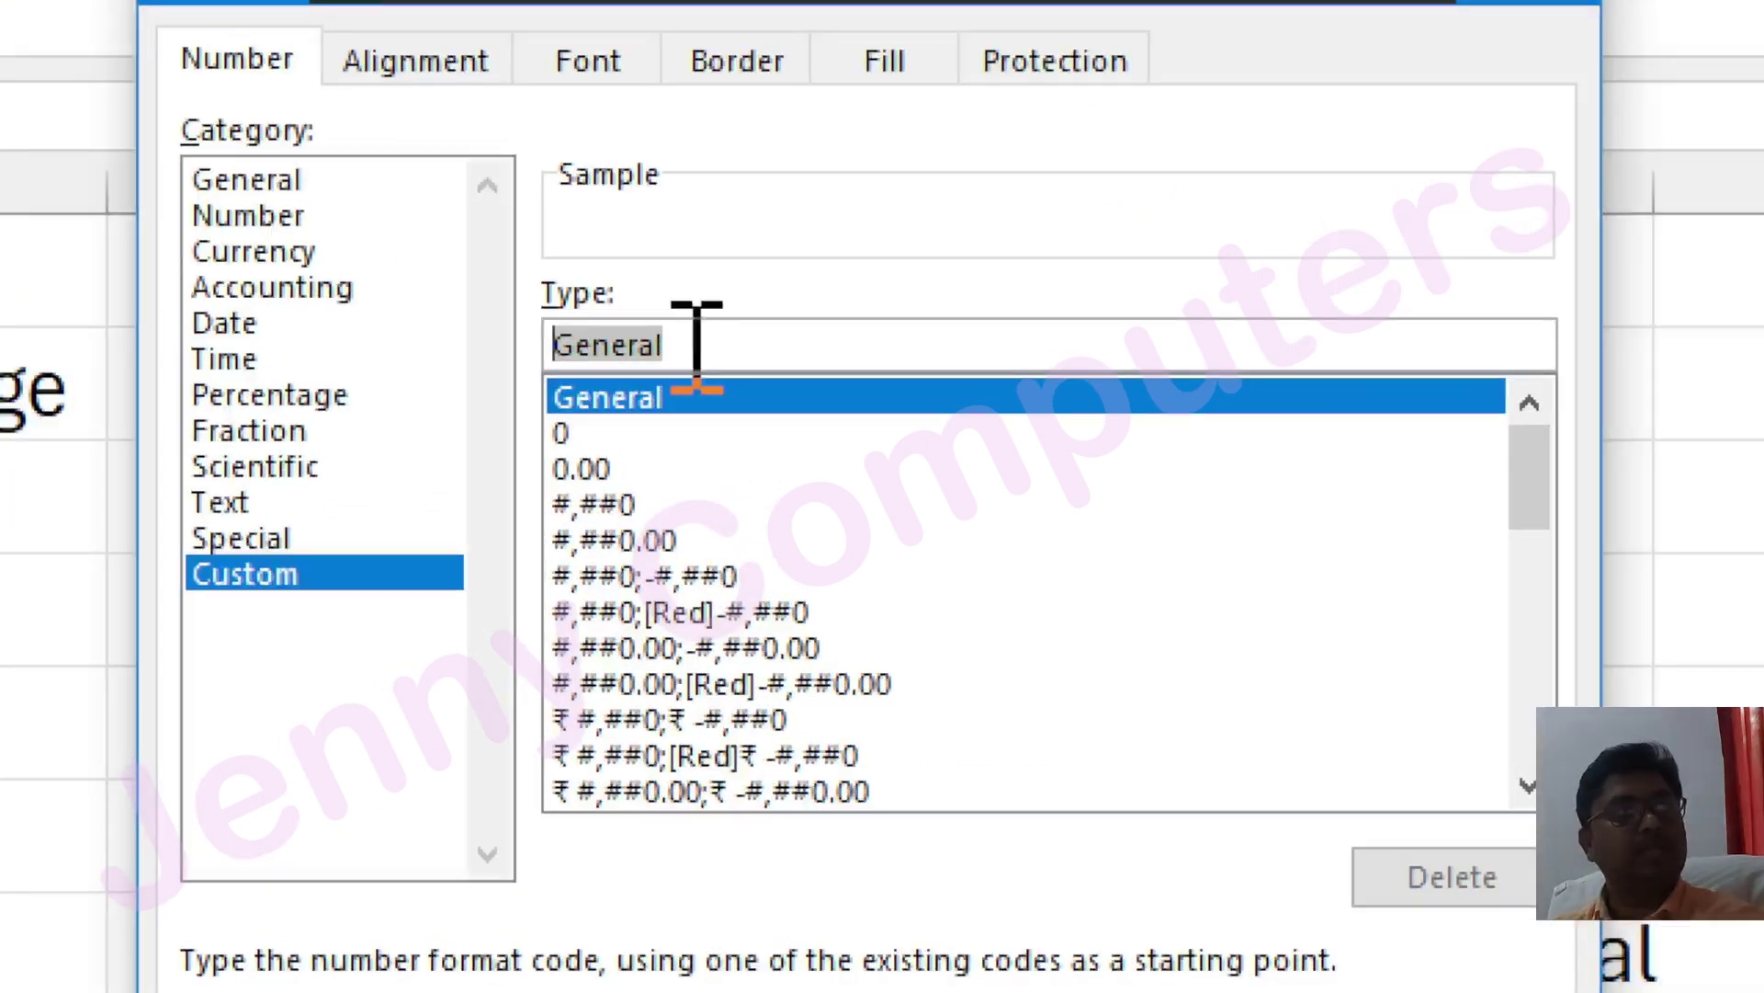
pyautogui.click(703, 388)
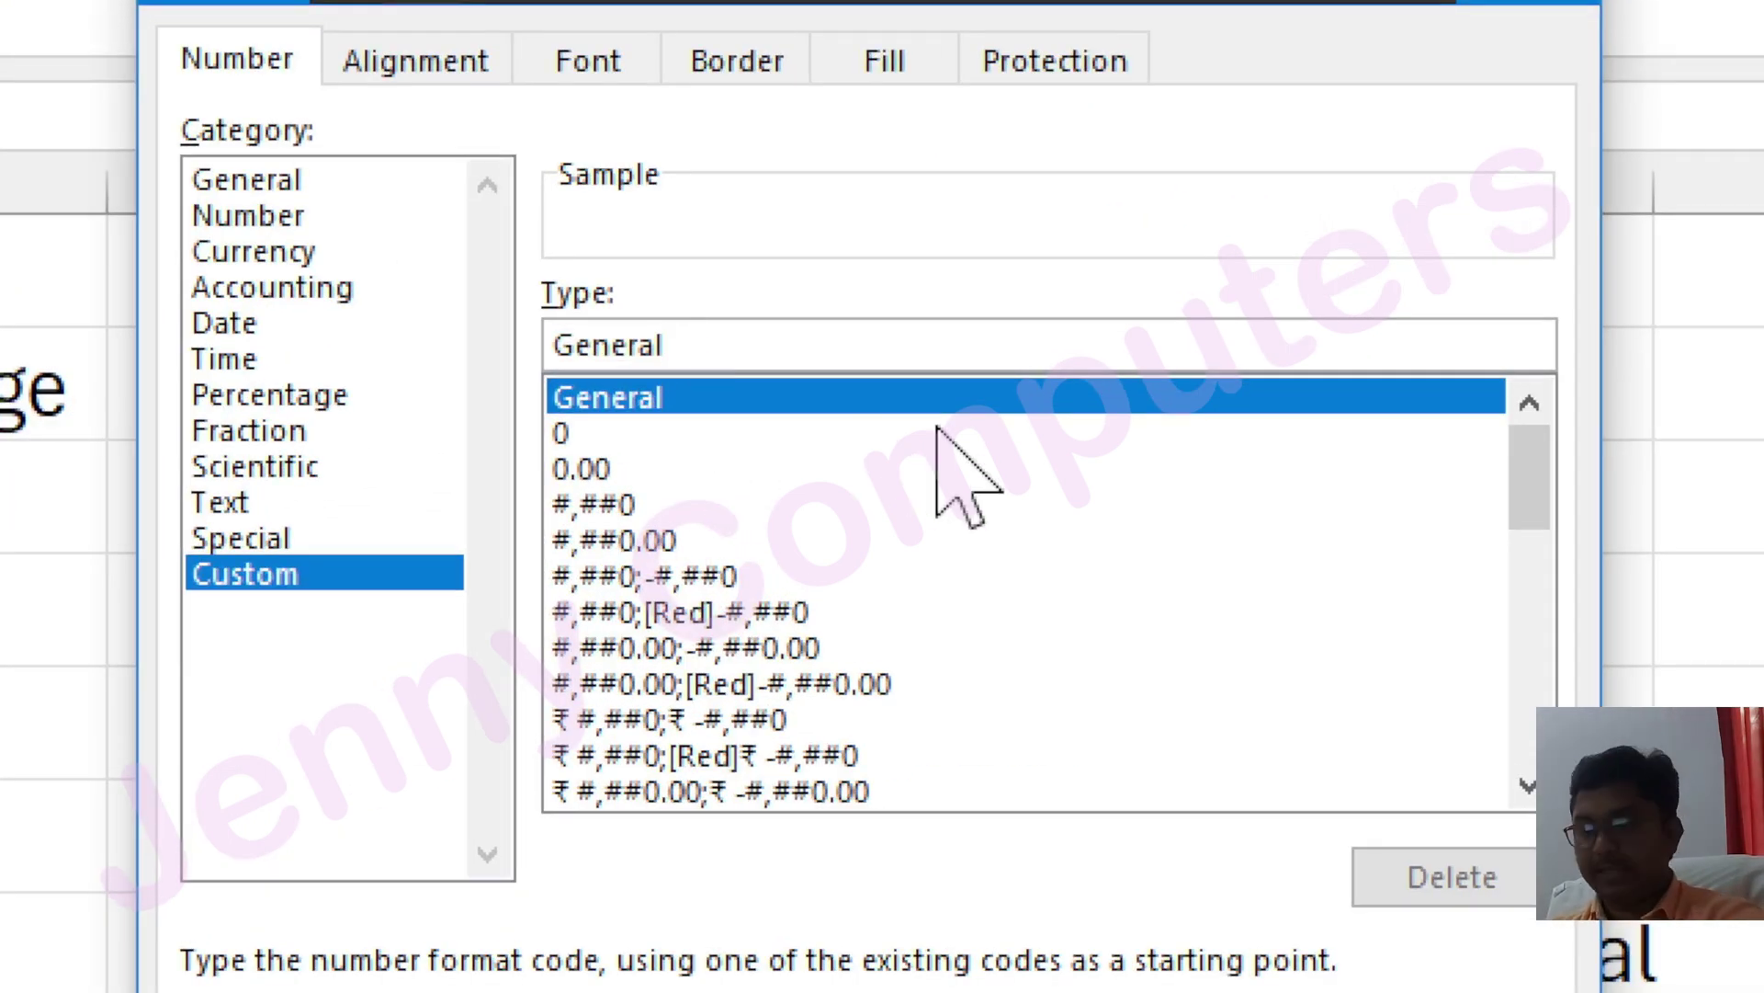
pyautogui.write(';')
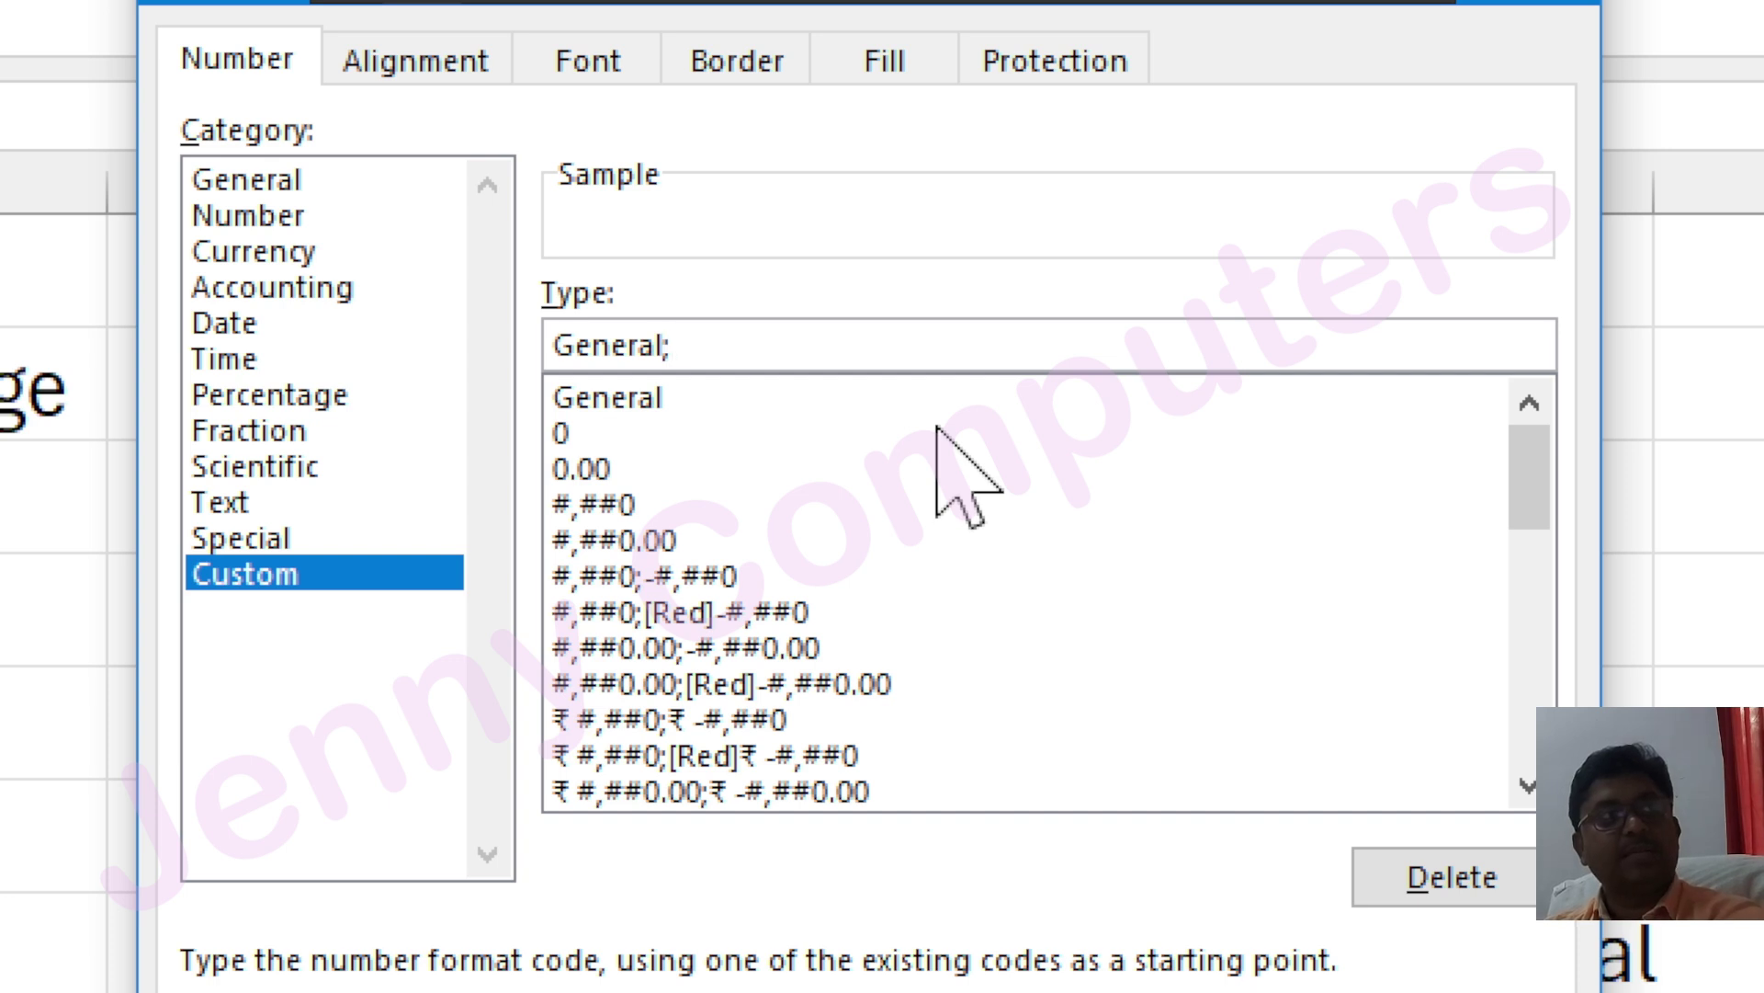
pyautogui.write(';;General')
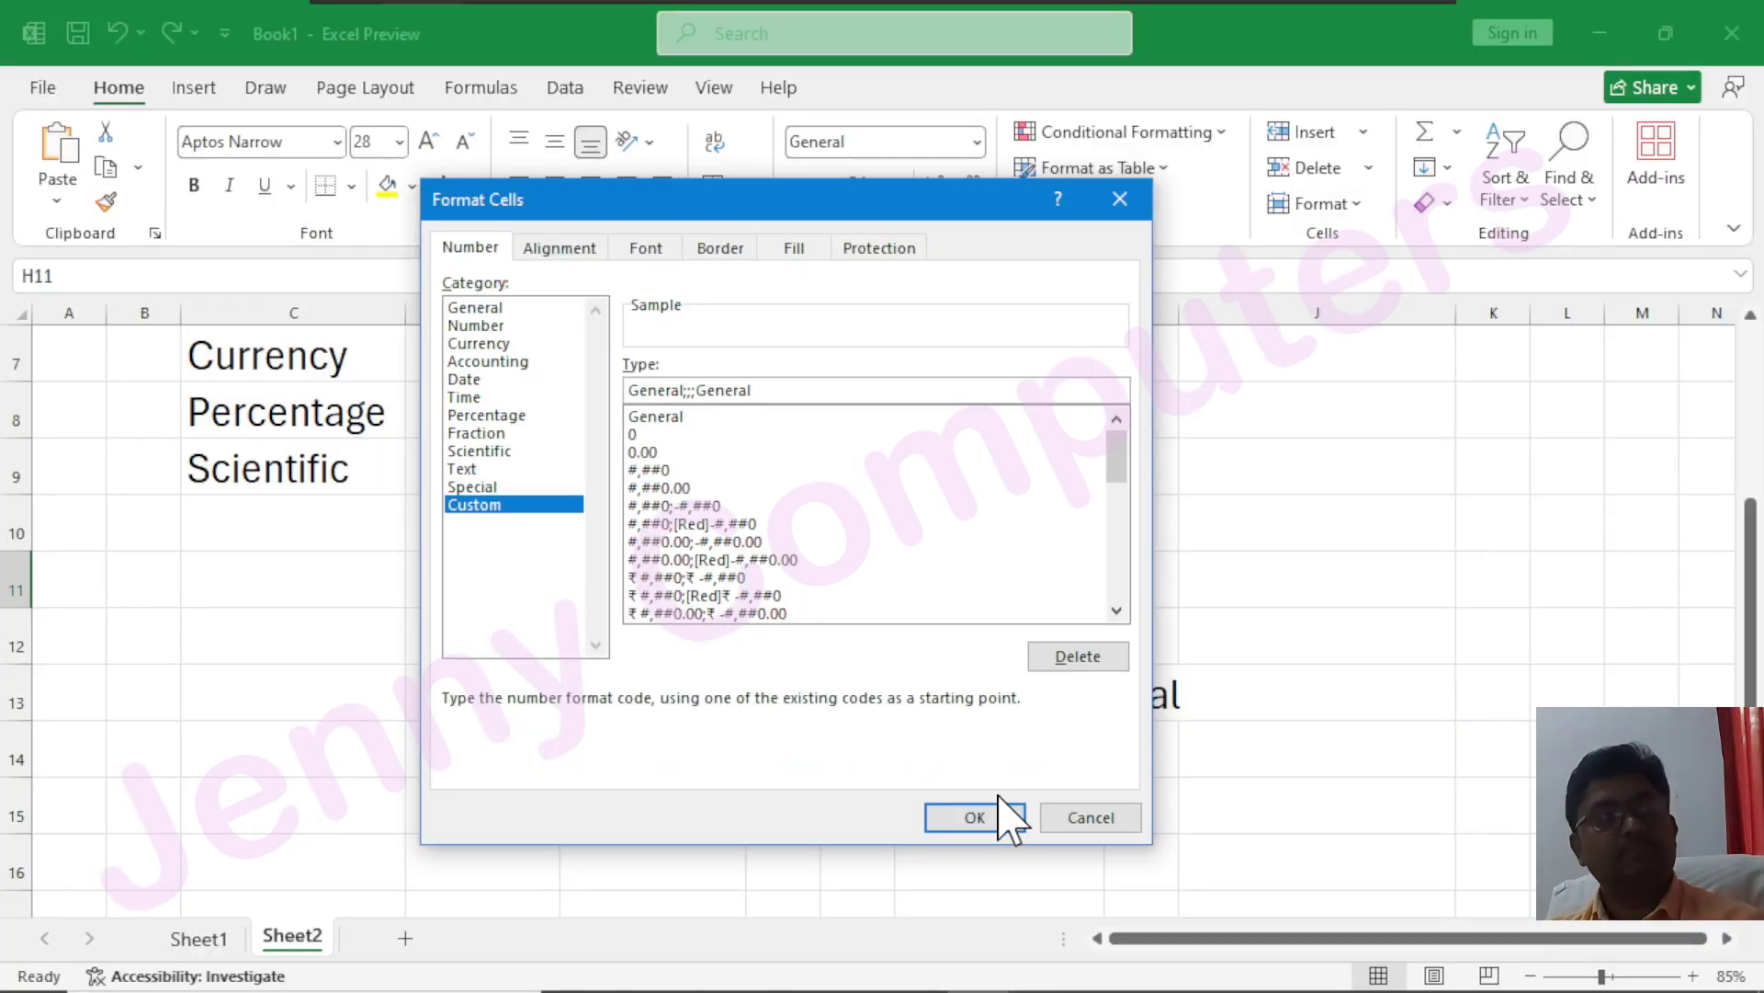
pyautogui.click(993, 813)
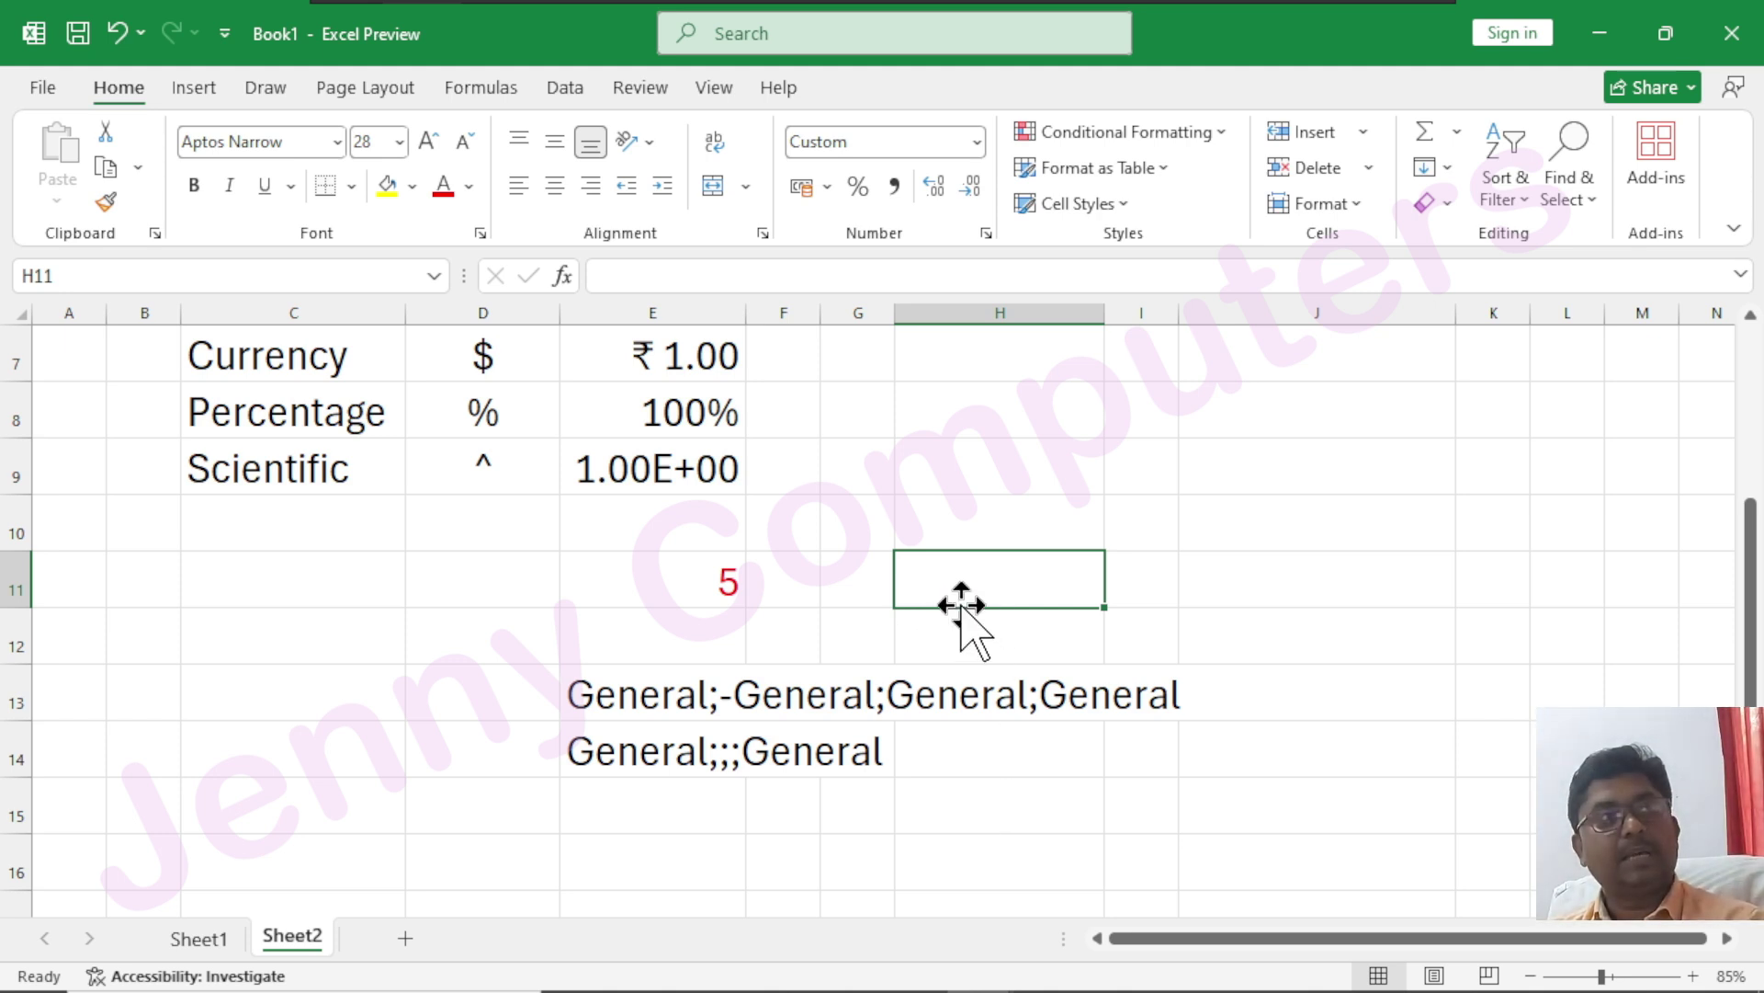
# - Test the custom format in cell H11 with the values 5 and -5
pyautogui.write('5')
pyautogui.press('Return')
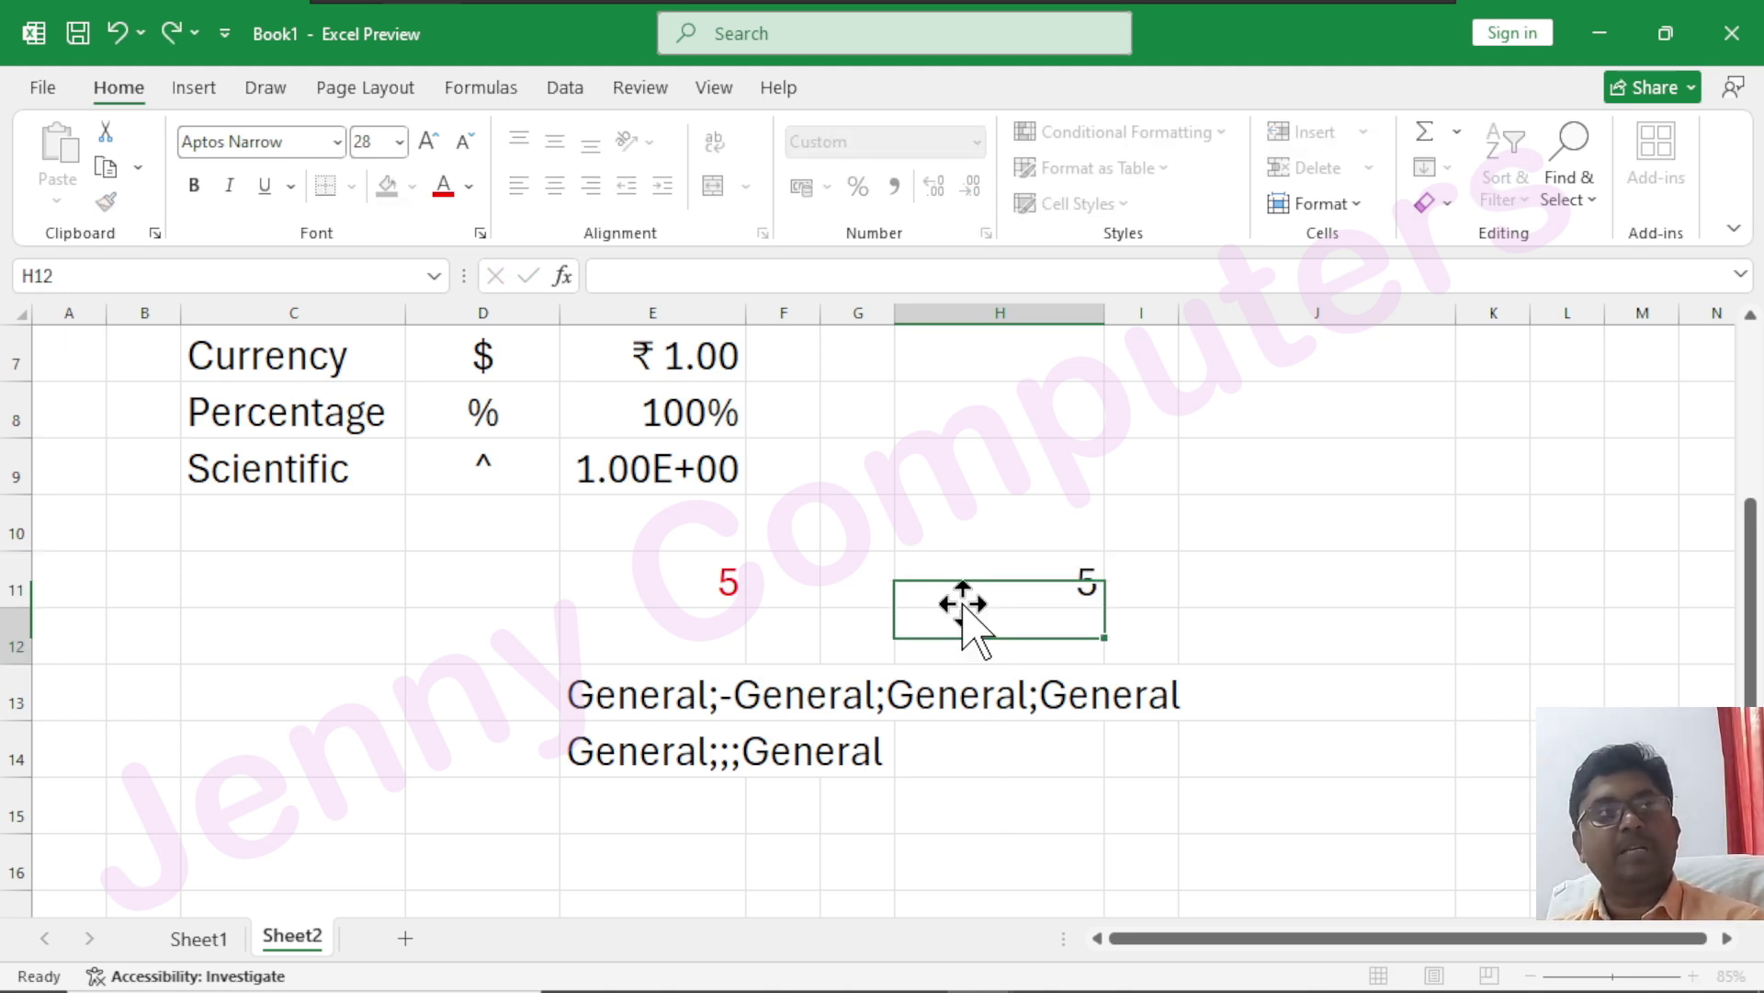
pyautogui.click(965, 598)
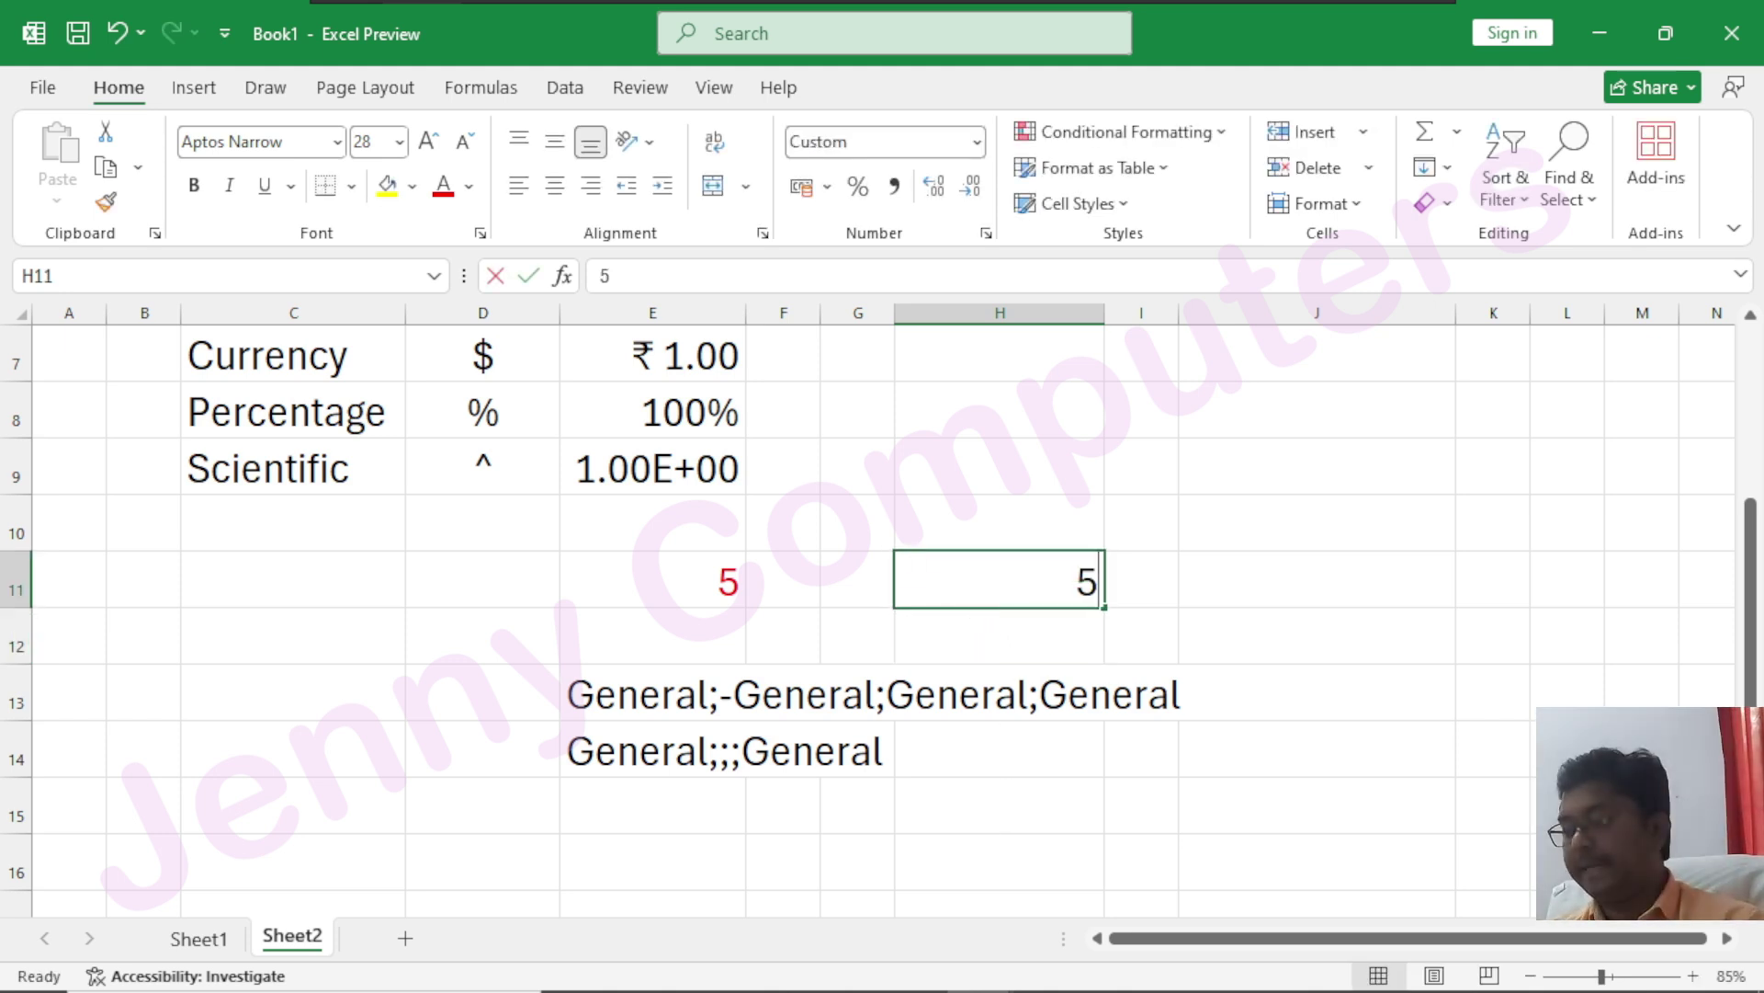
pyautogui.write('-5')
pyautogui.press('Return')
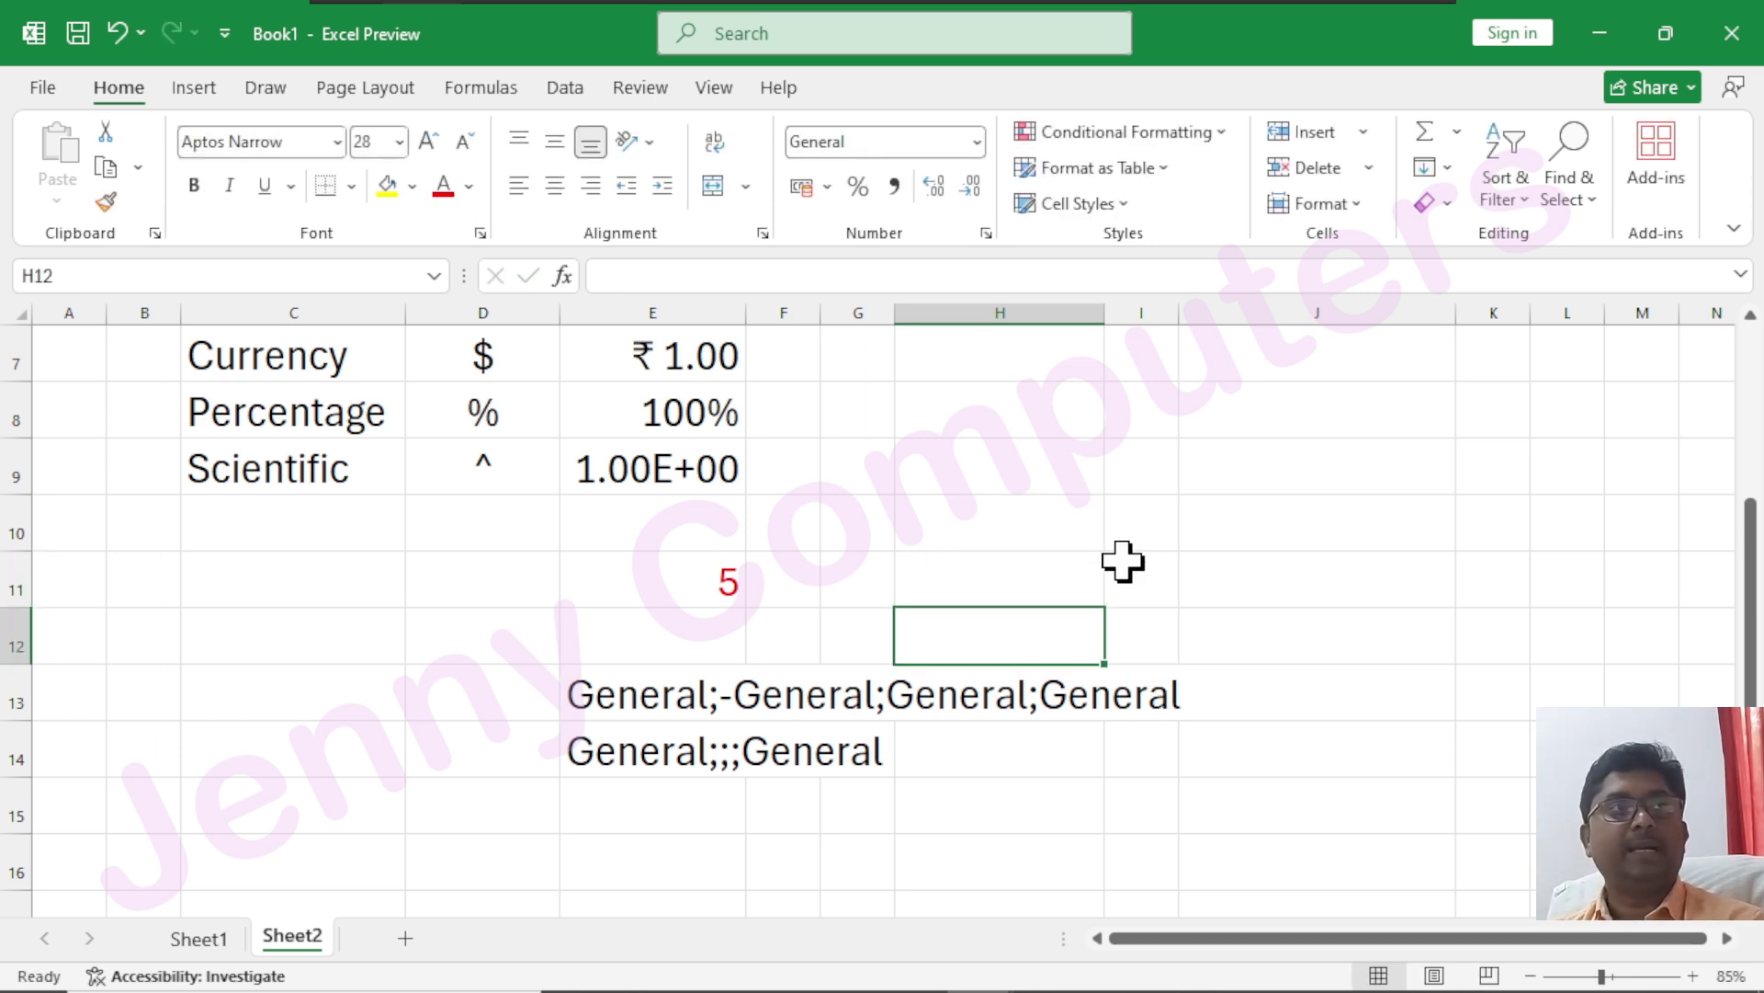
# - Set the font colour of cell H11 to the lightest orange theme shade and enter 0 in it
pyautogui.click(1000, 586)
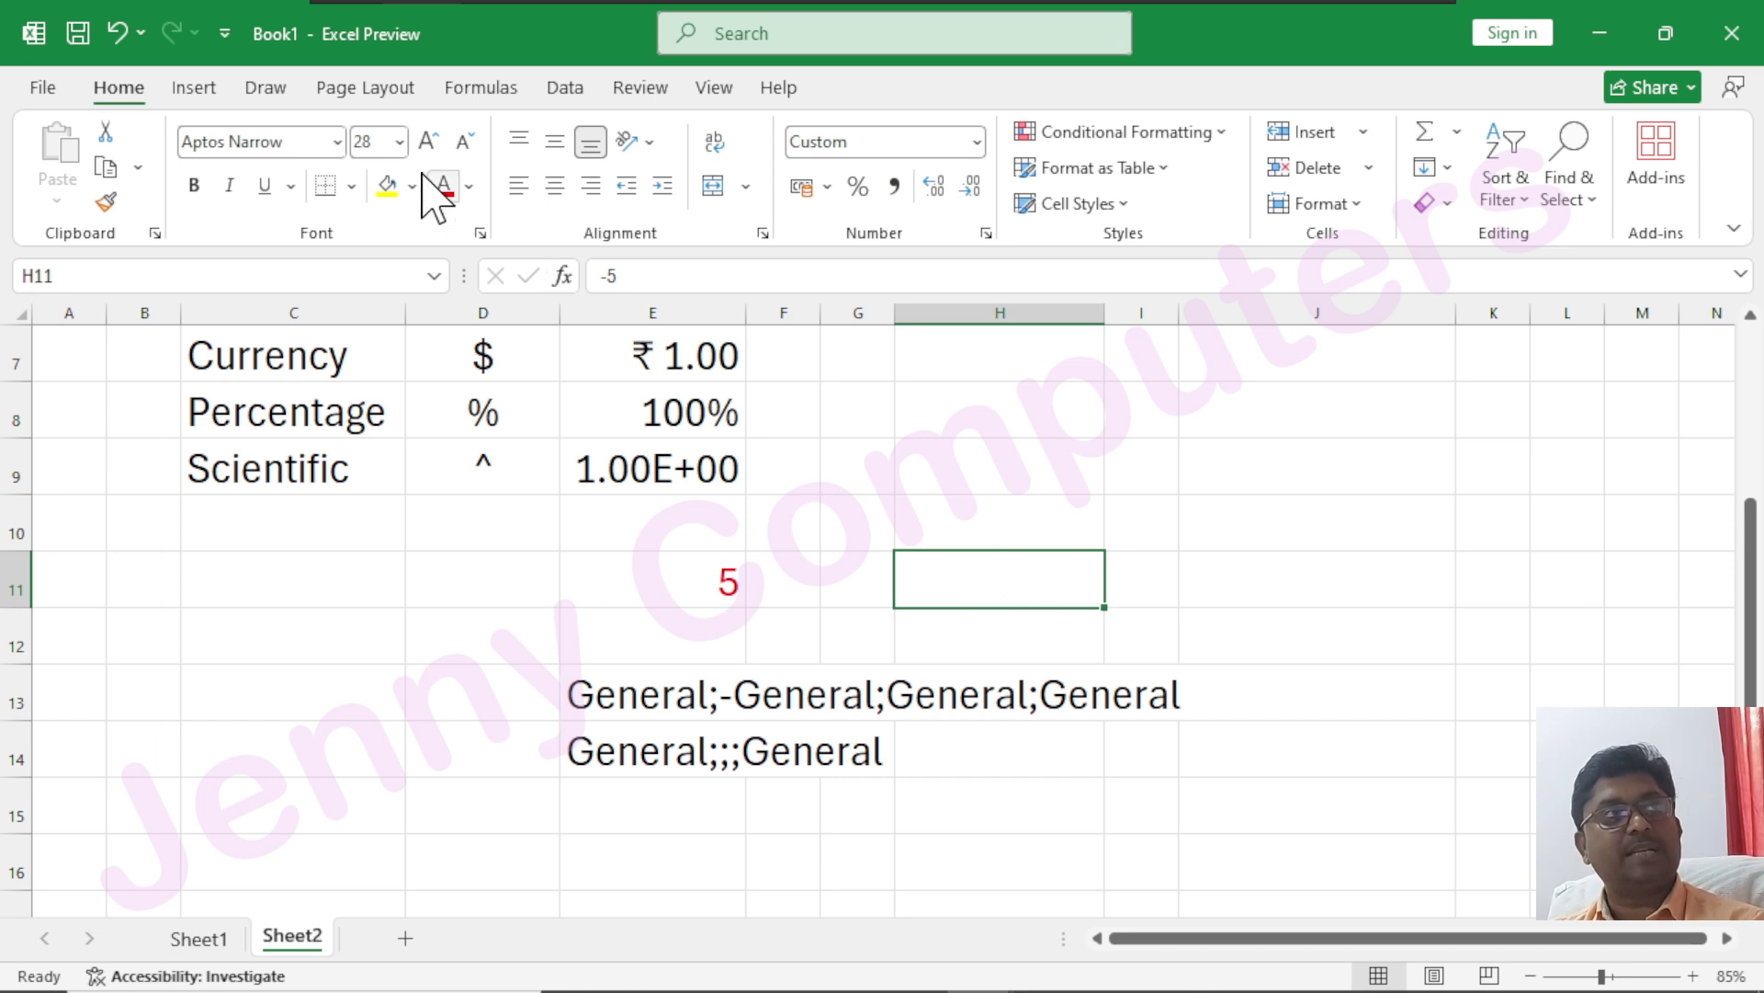
pyautogui.click(469, 187)
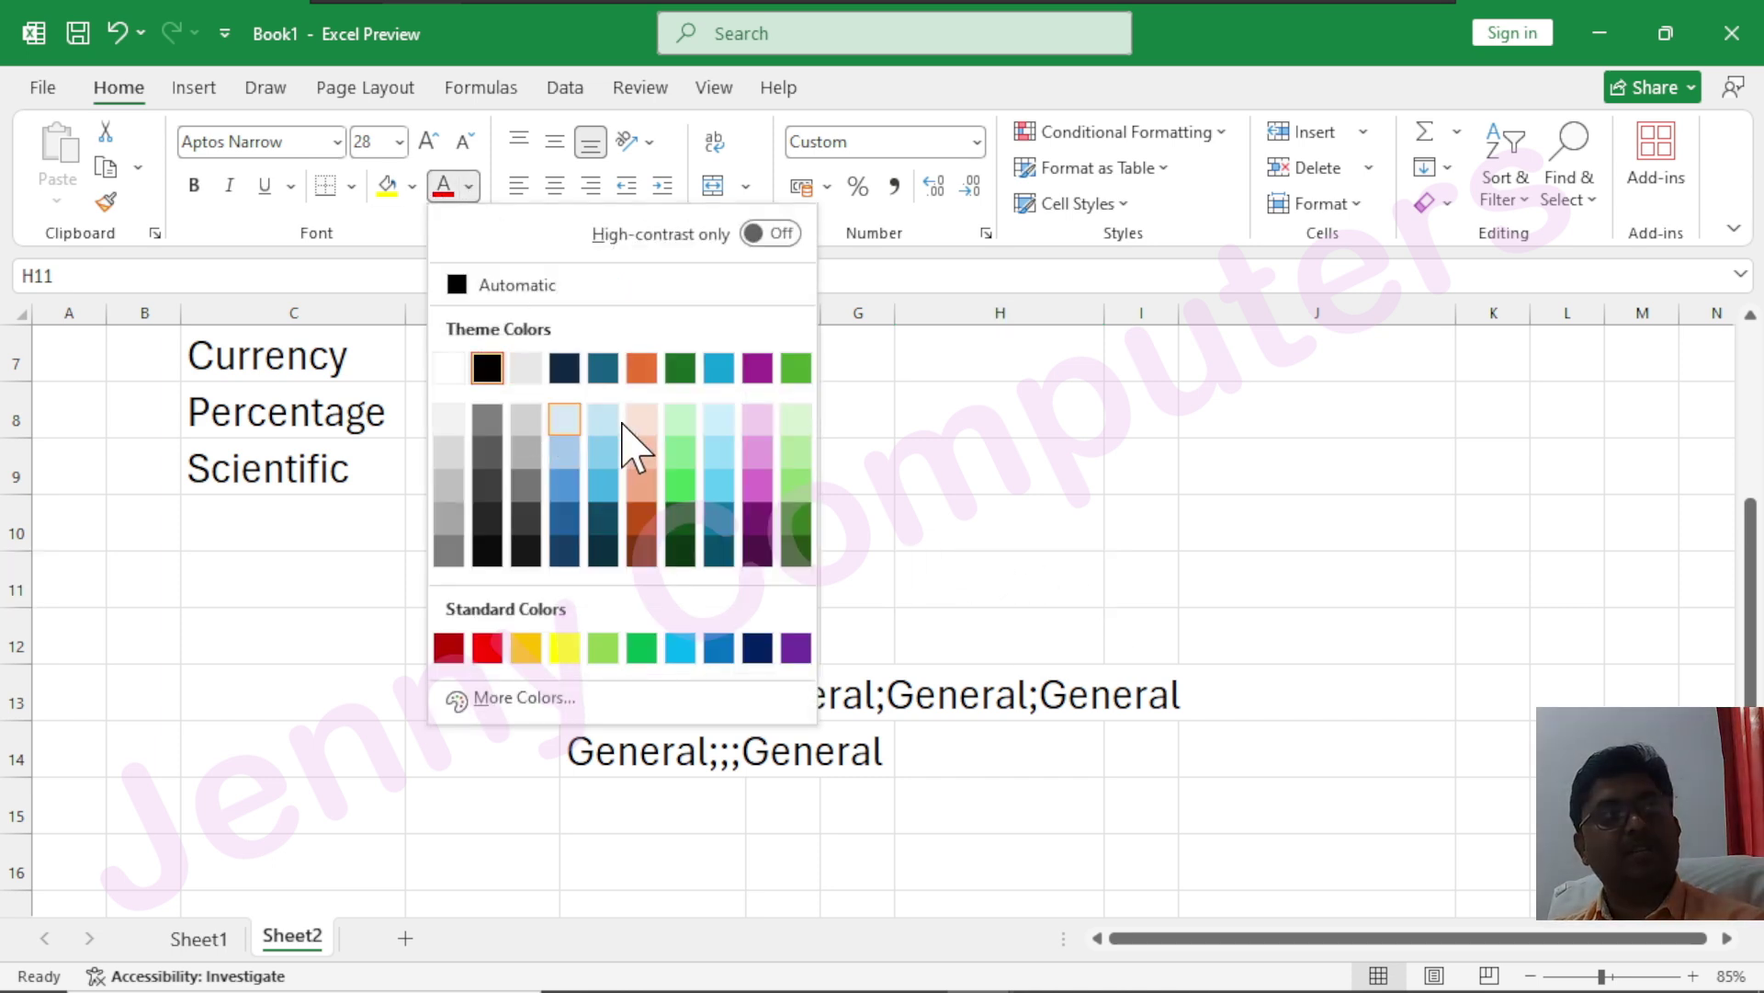
pyautogui.click(633, 418)
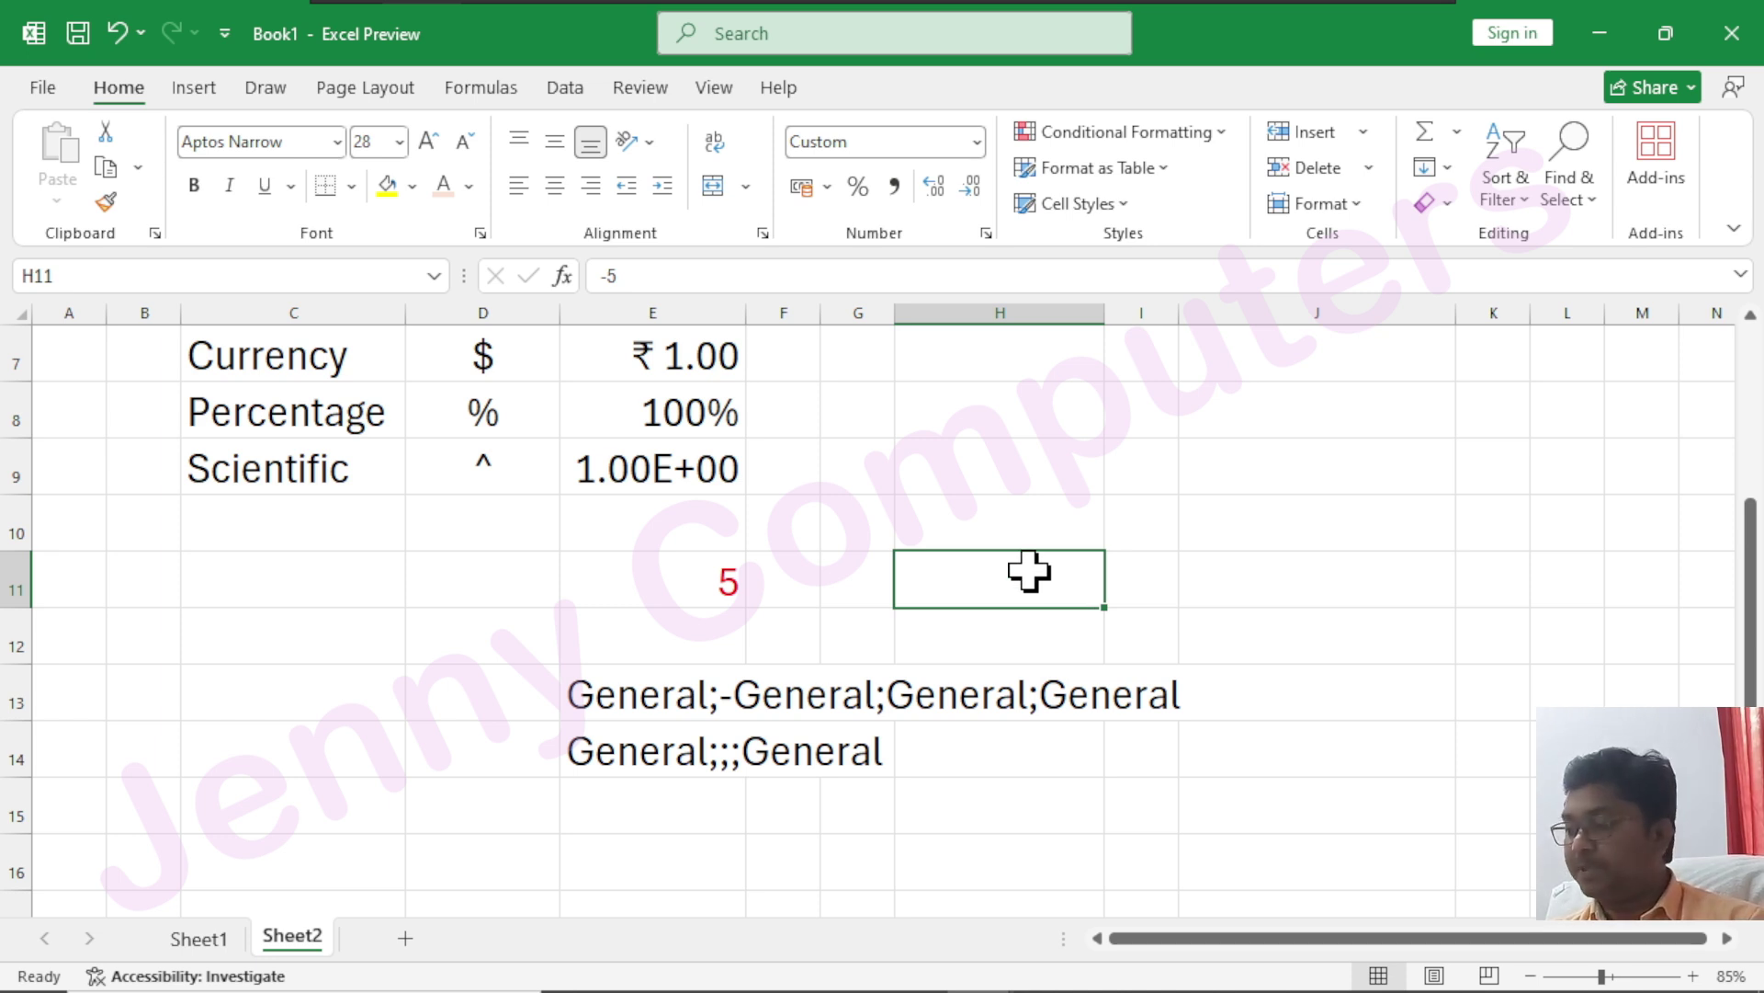
pyautogui.write('0')
pyautogui.press('Return')
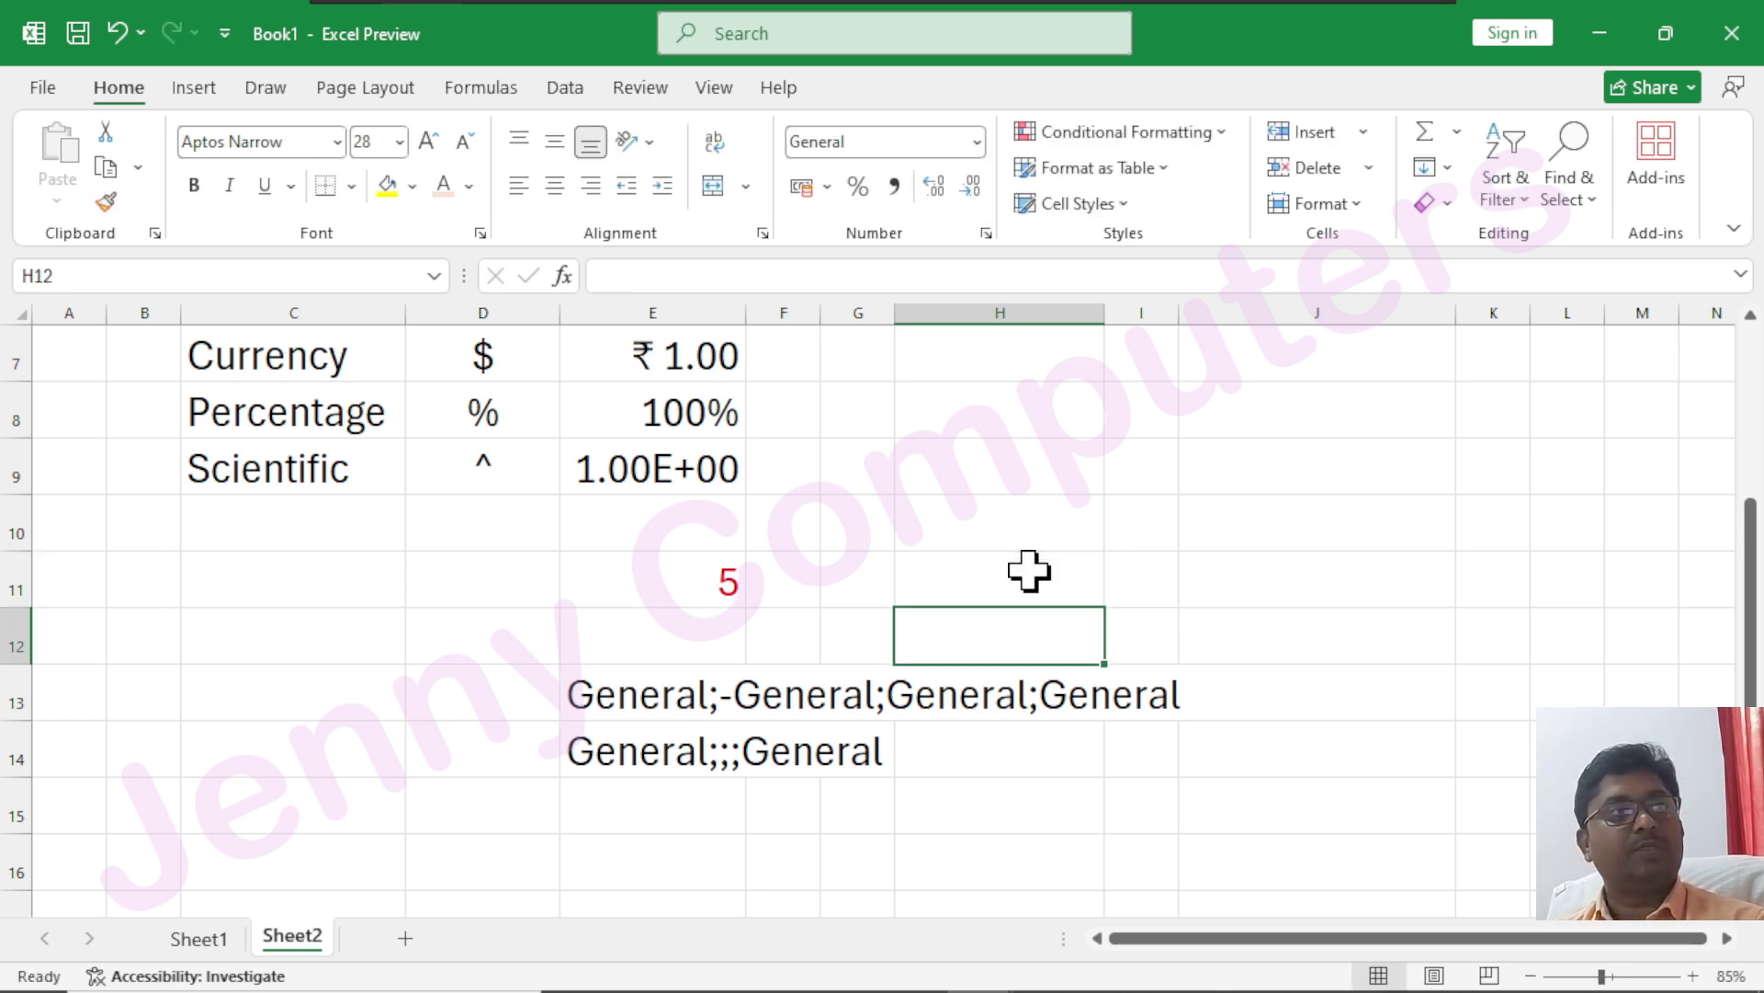
# - Set the font colour of cell H11 back to Automatic
pyautogui.click(957, 555)
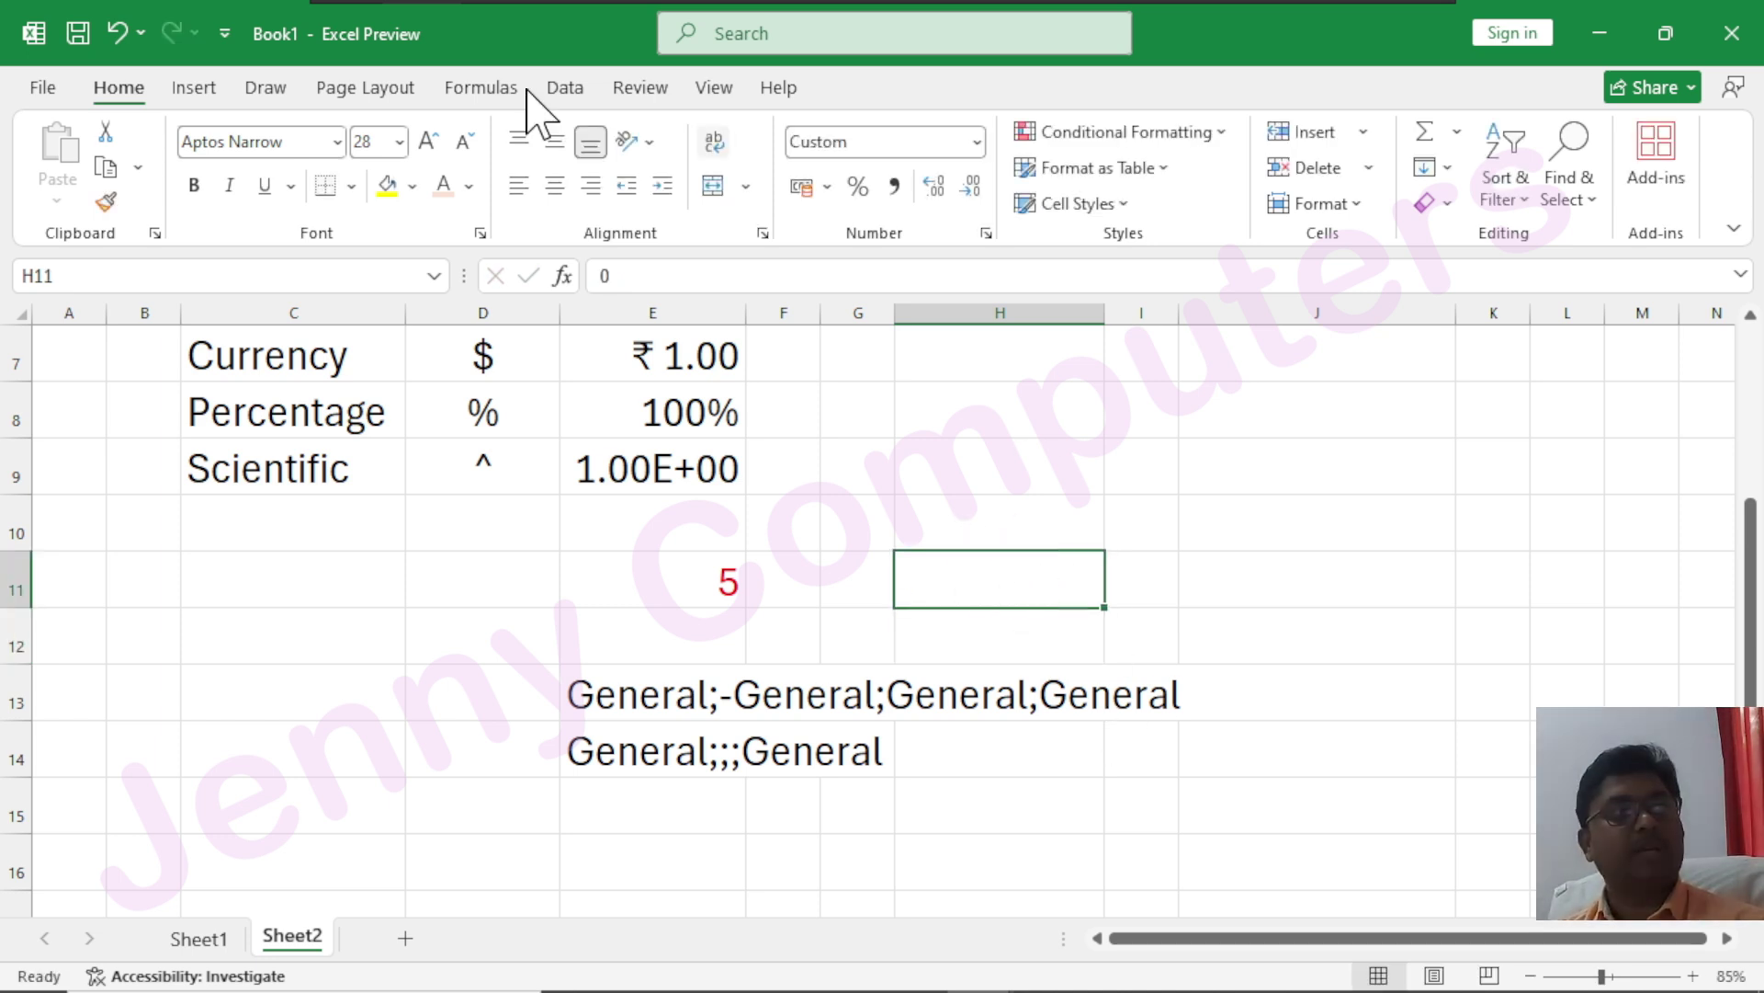
pyautogui.click(469, 186)
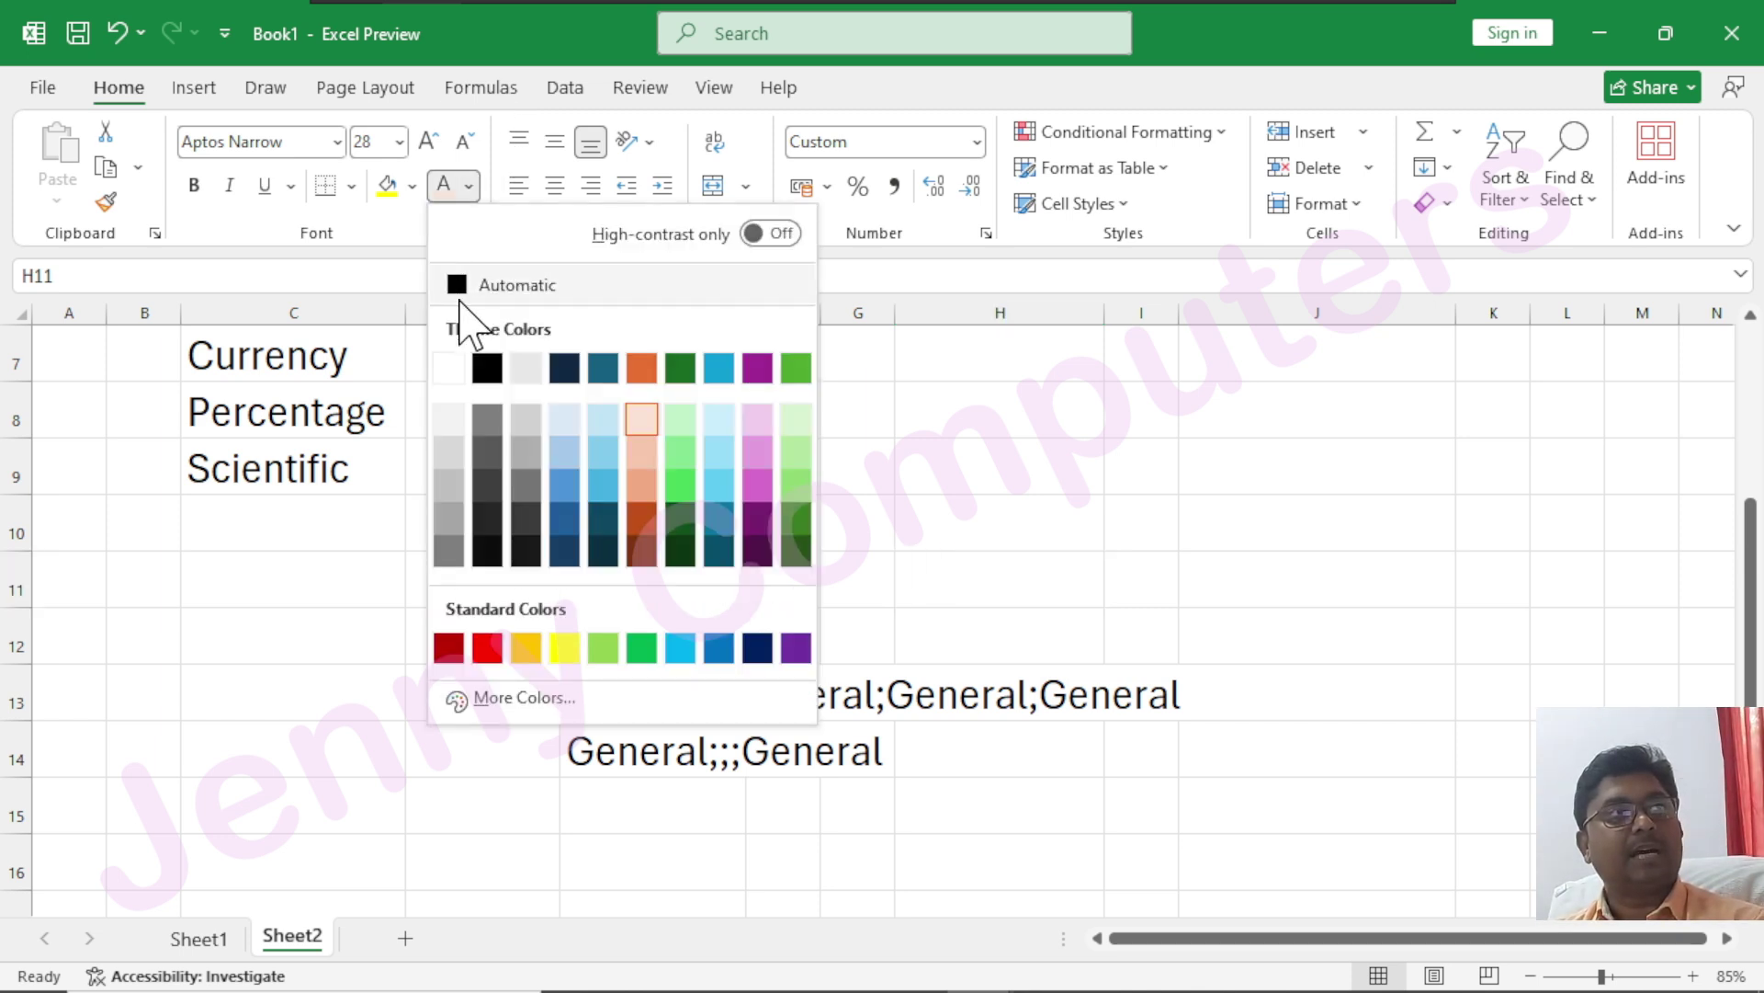
pyautogui.click(469, 282)
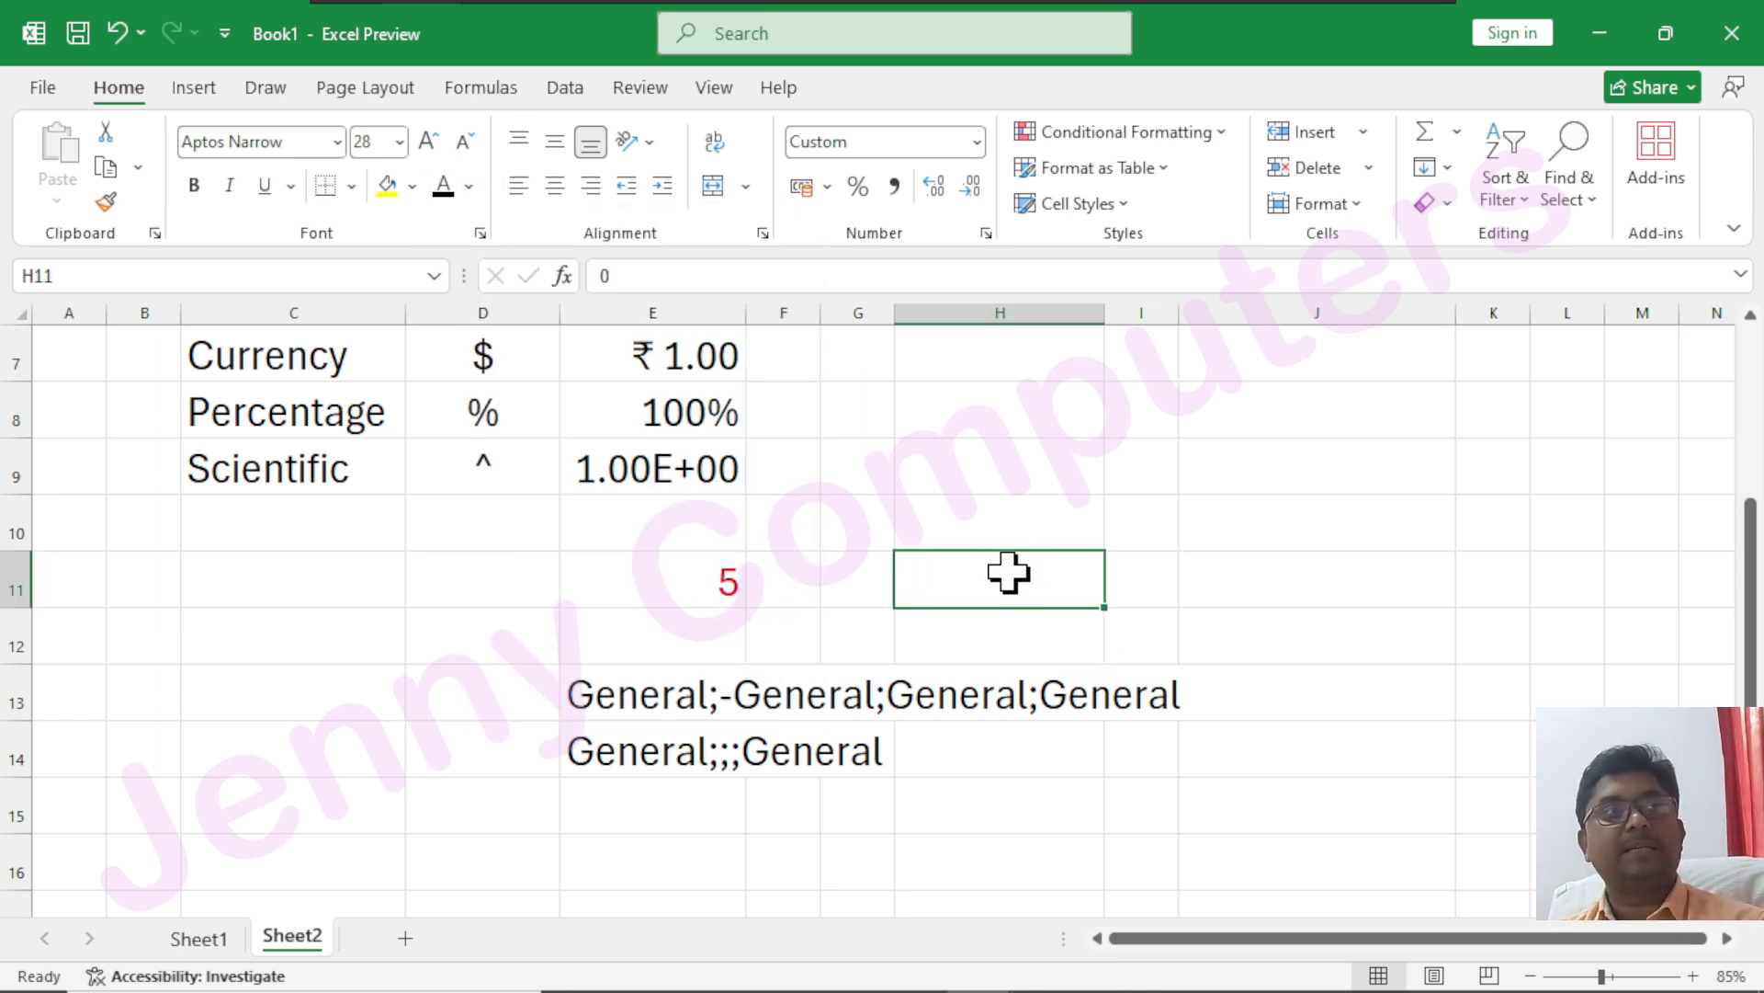
# - Test the format in cell H11 by entering -5, 0 and -5 again
pyautogui.write('-5')
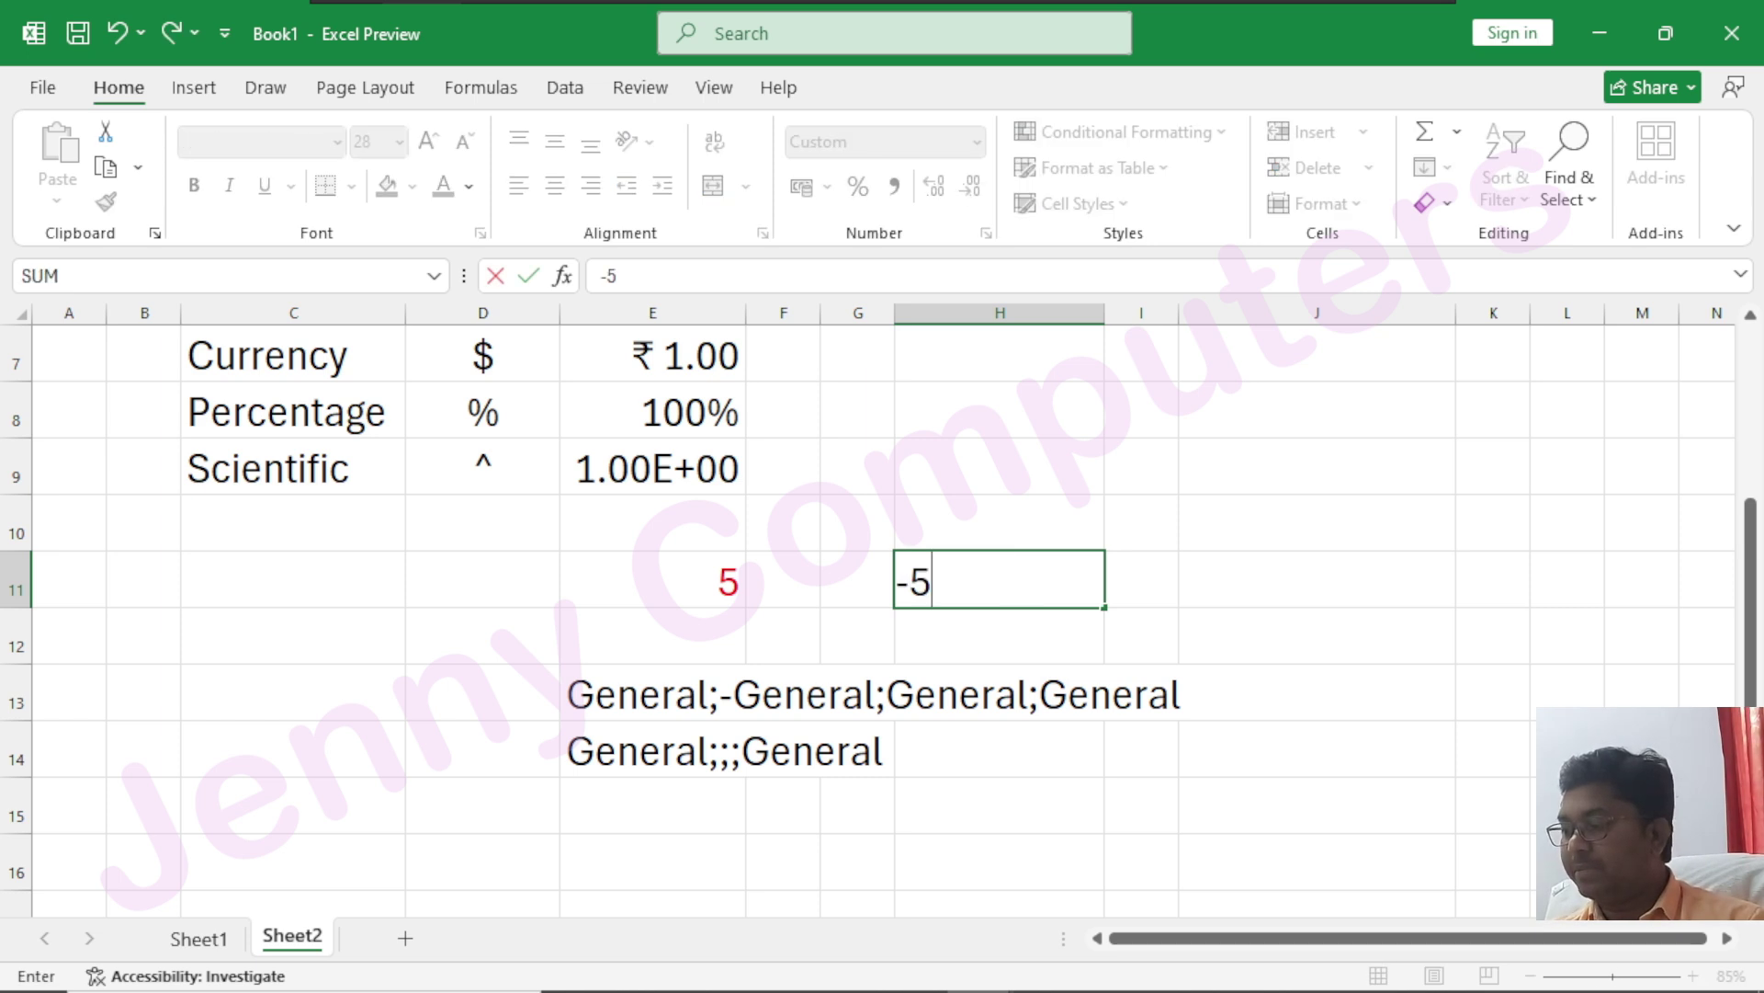
pyautogui.press('Return')
pyautogui.click(1008, 572)
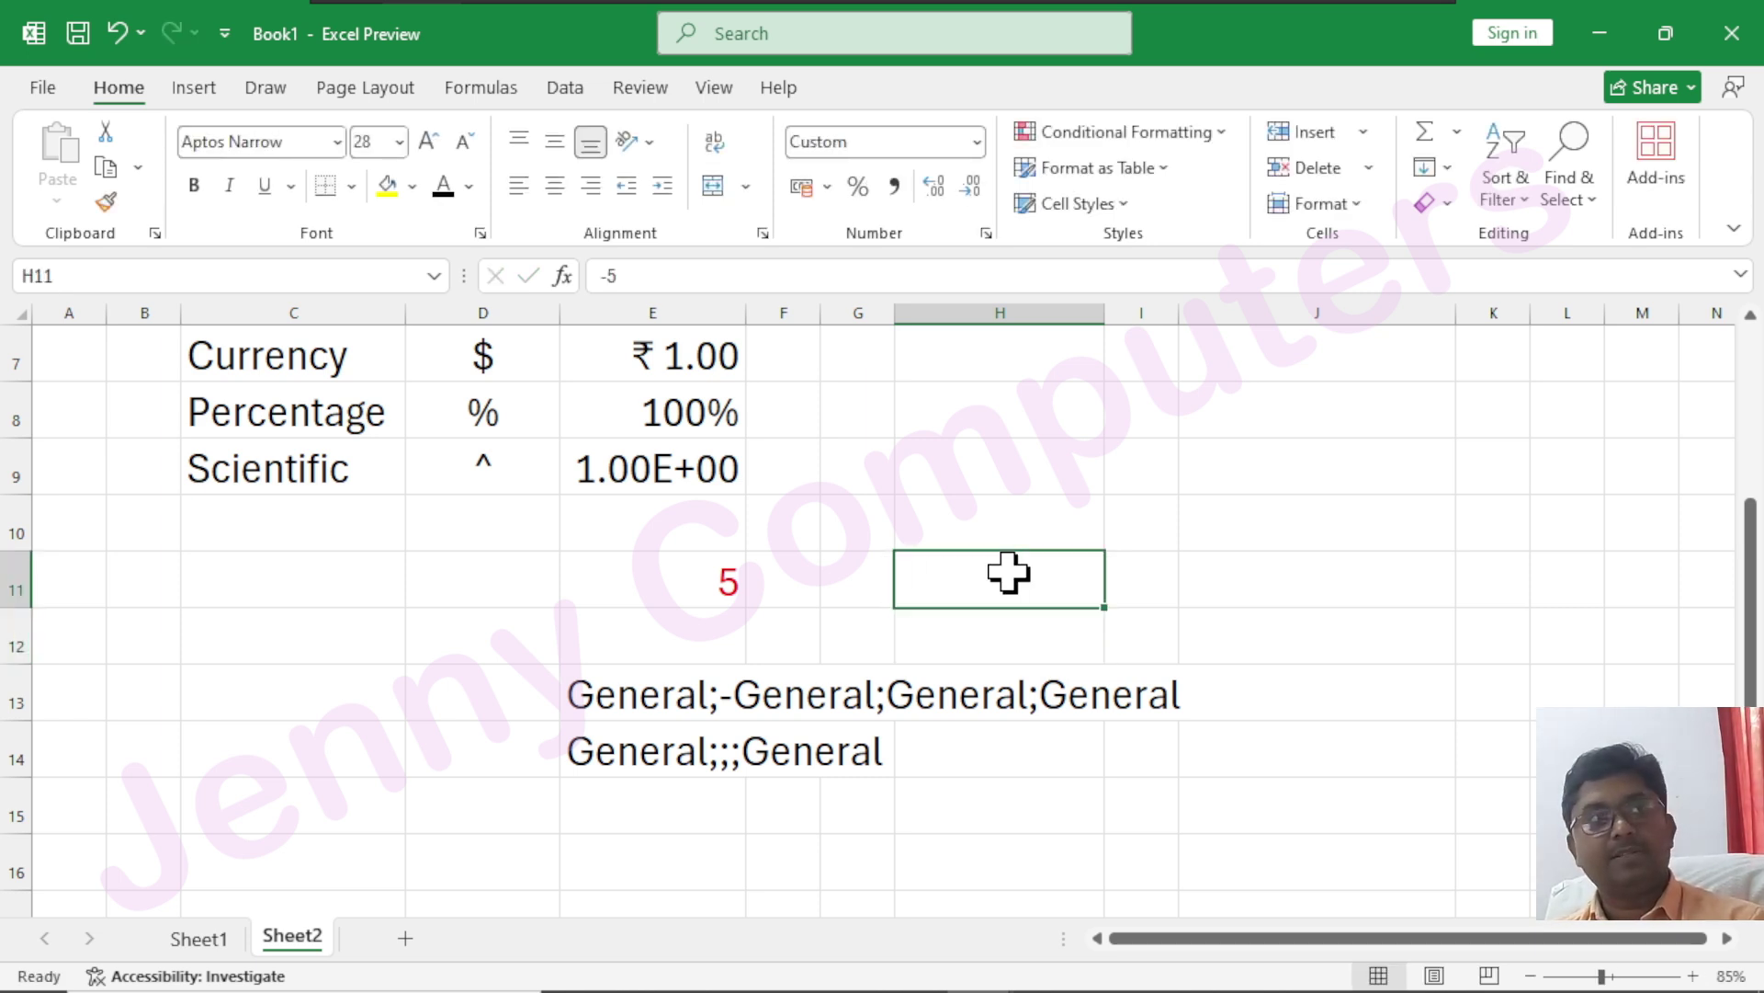
pyautogui.write('0')
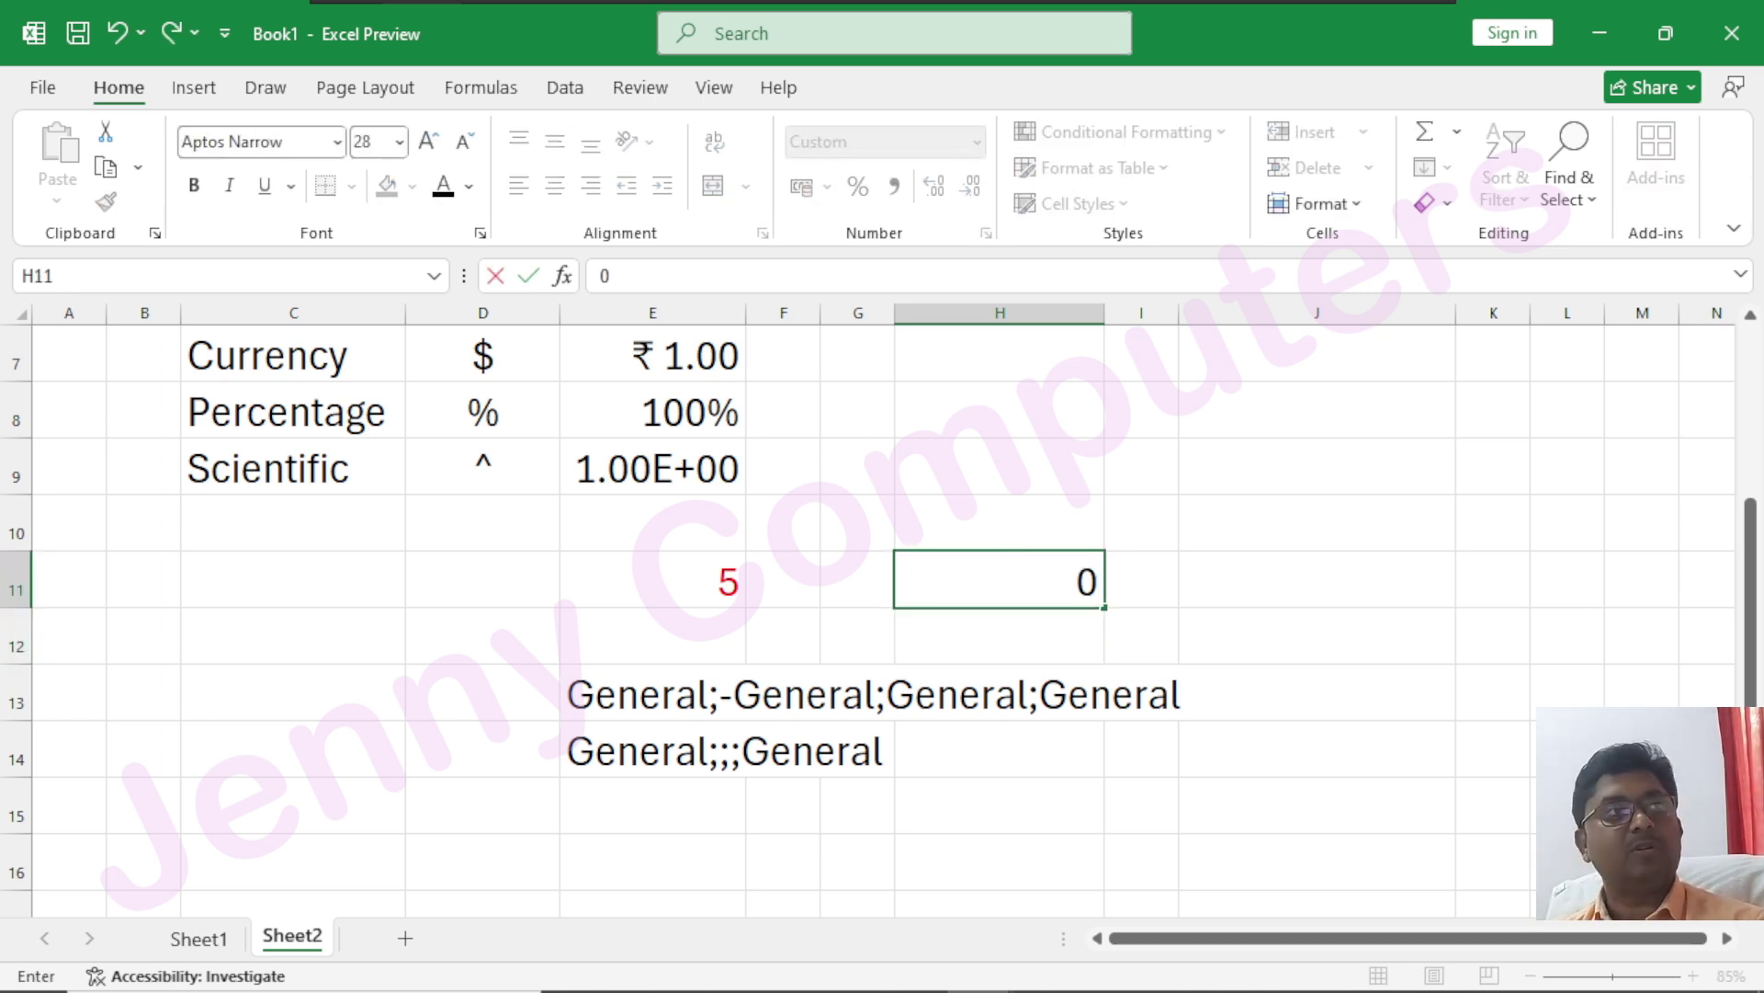
pyautogui.press('Return')
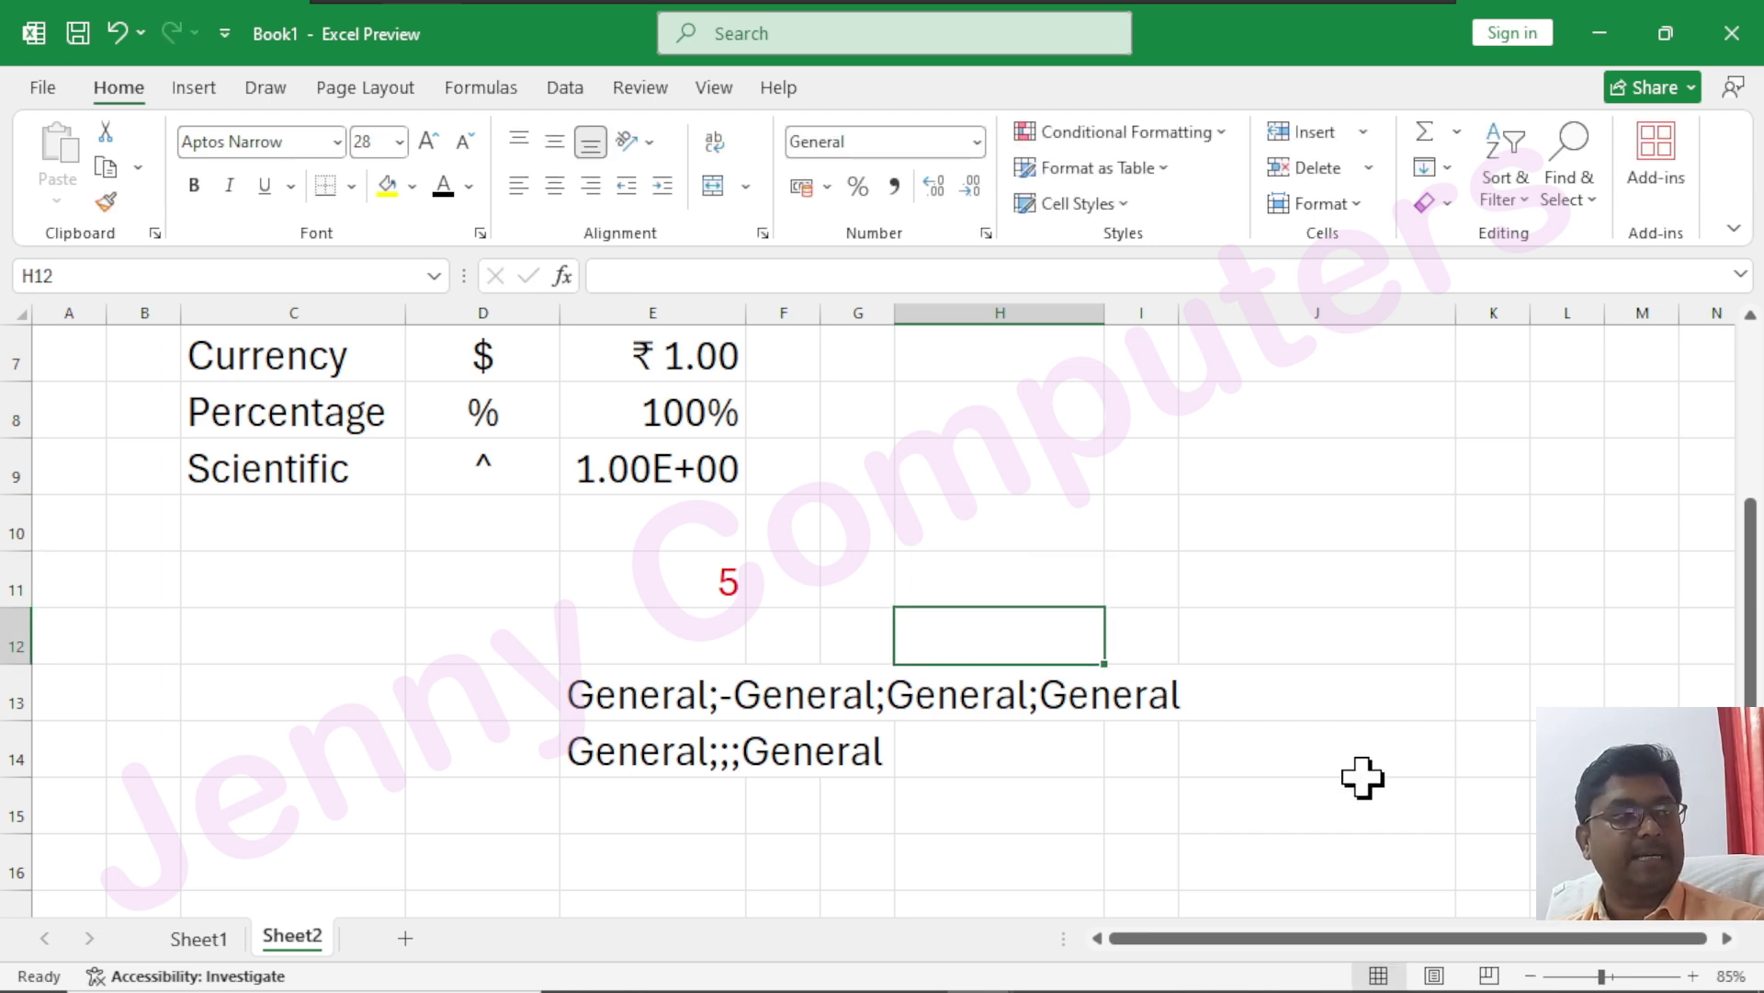
pyautogui.click(1005, 586)
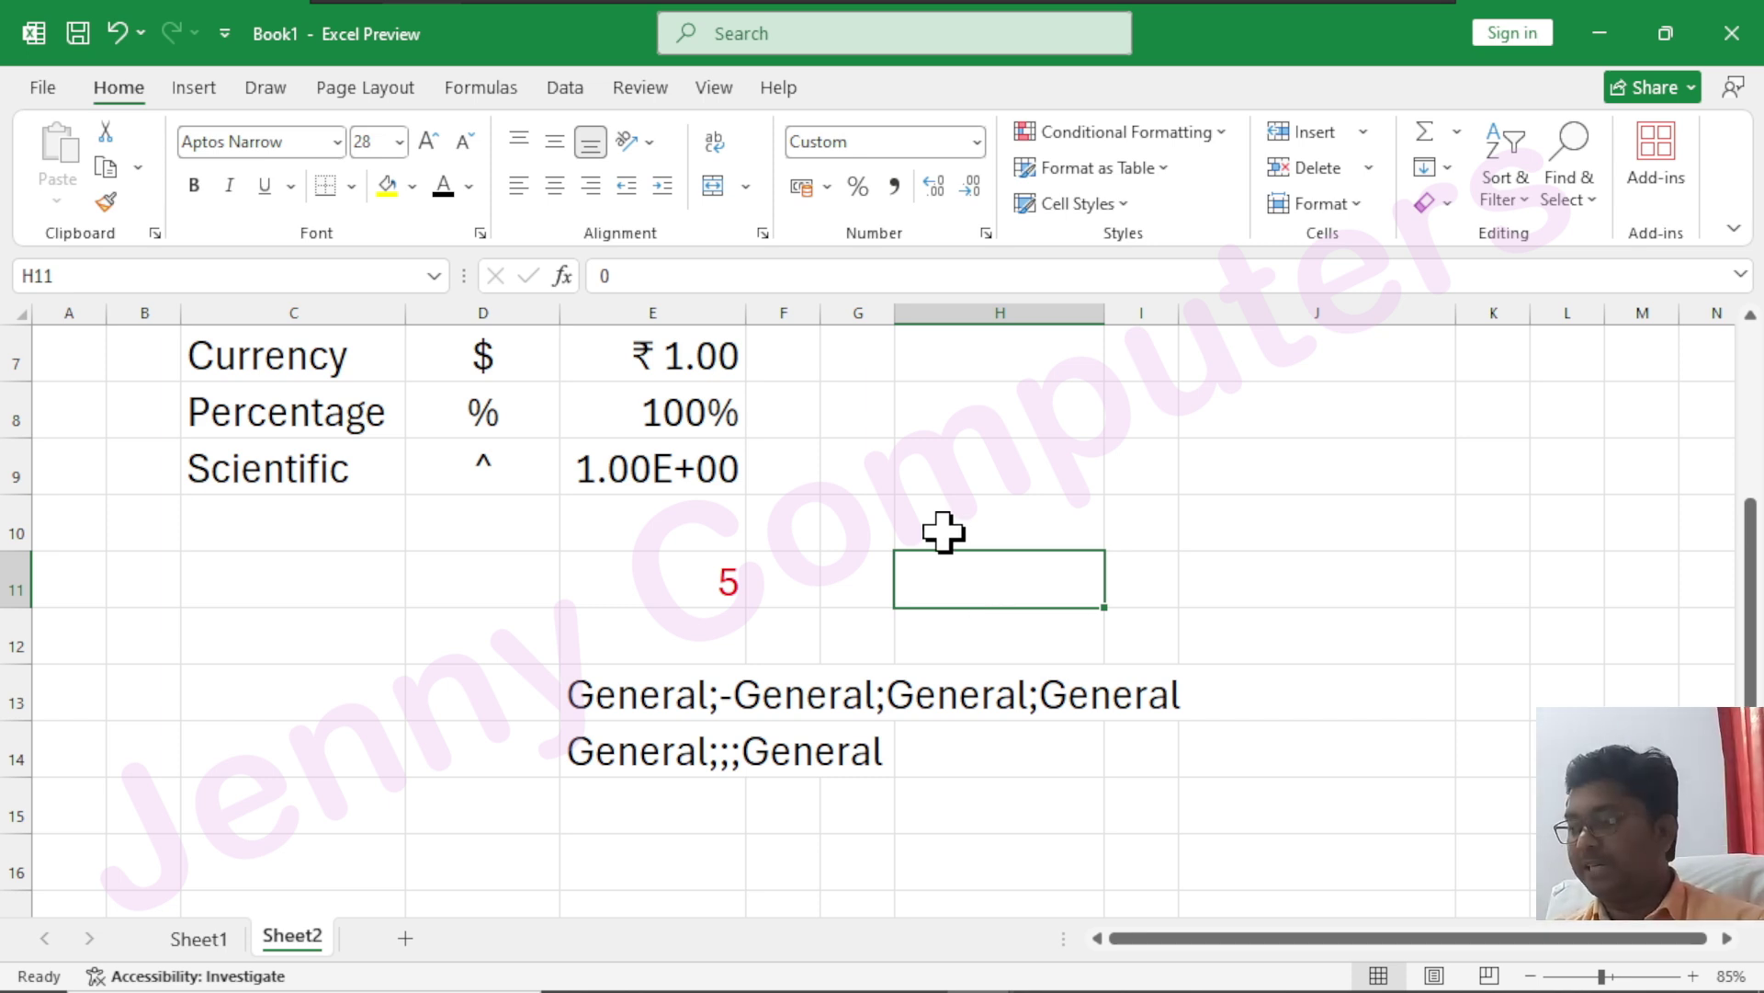
pyautogui.write('-5')
pyautogui.press('Return')
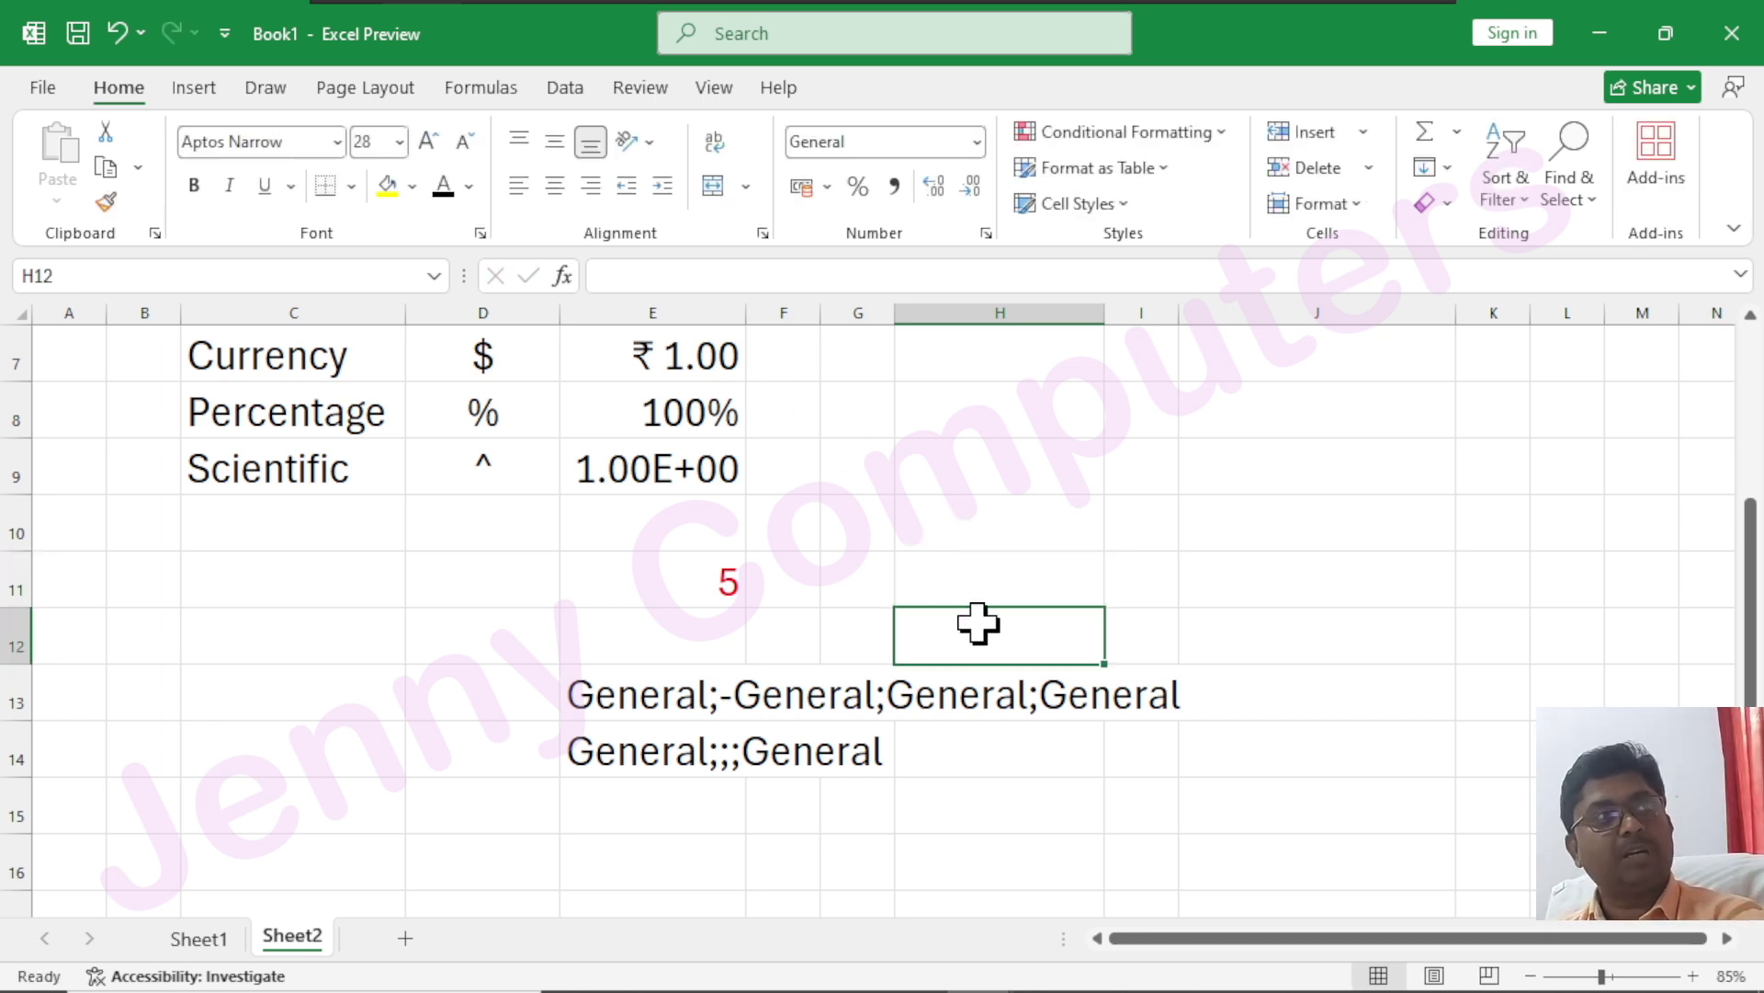
# - Replace the custom number format of cell H11 with the General format
pyautogui.click(965, 593)
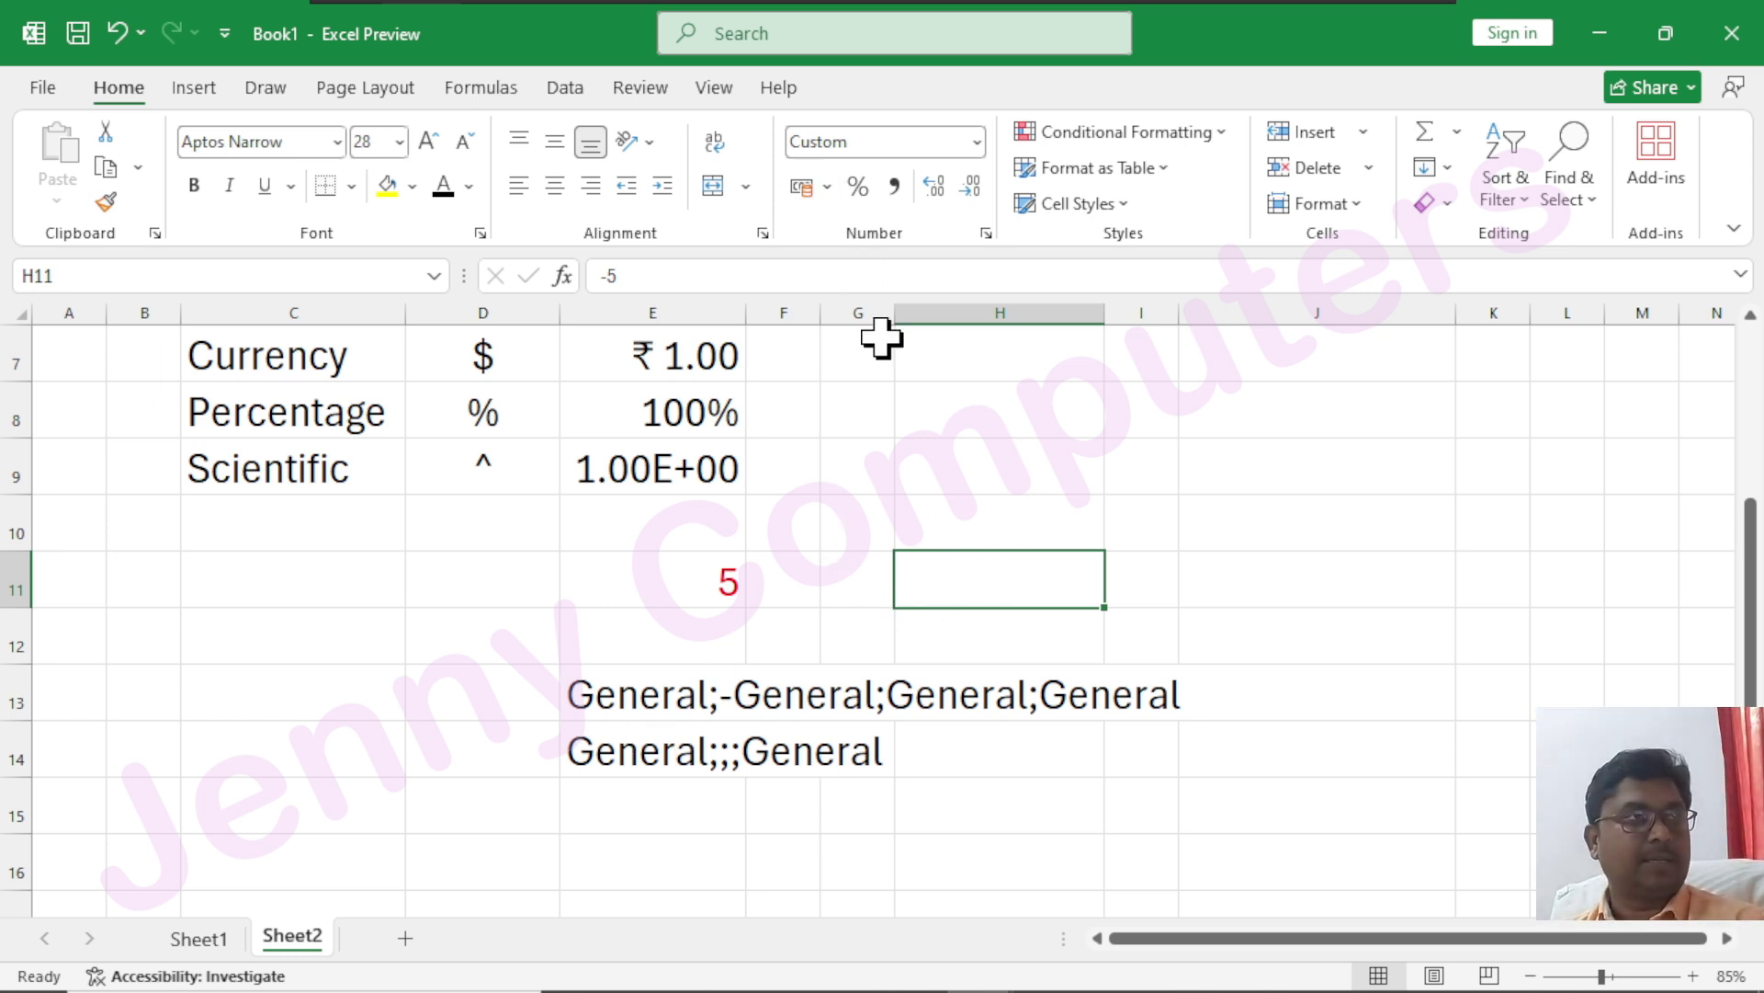
pyautogui.click(976, 141)
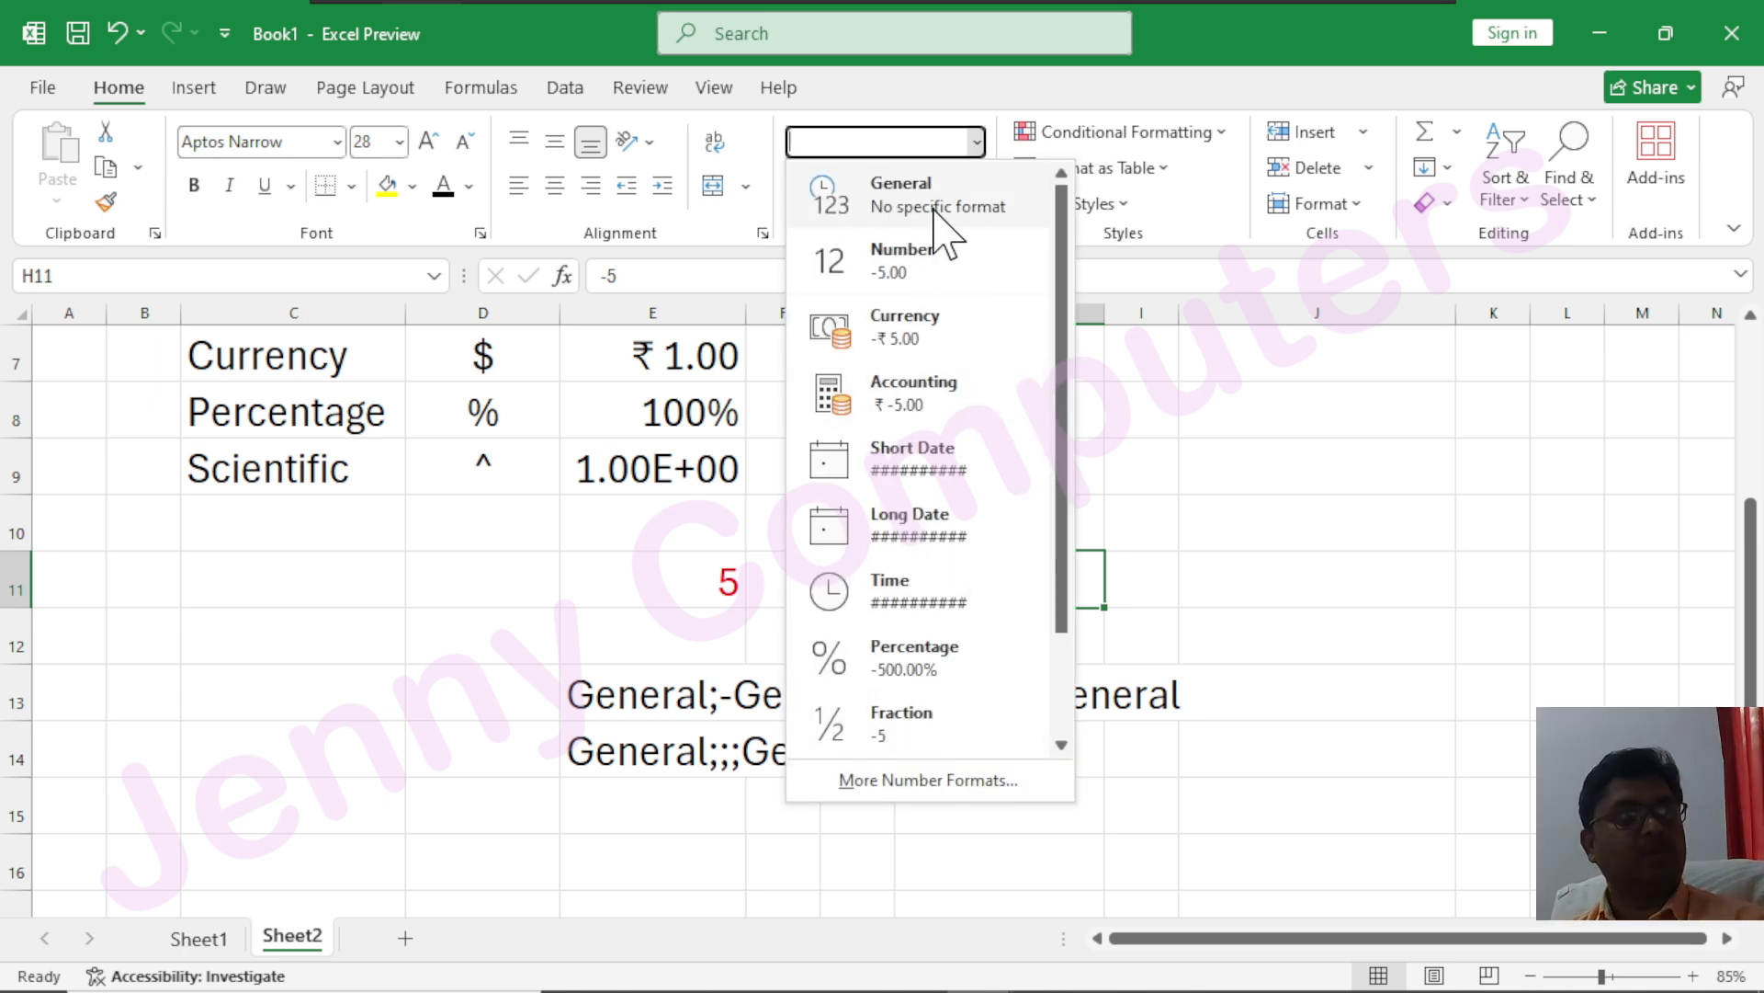
pyautogui.click(1431, 499)
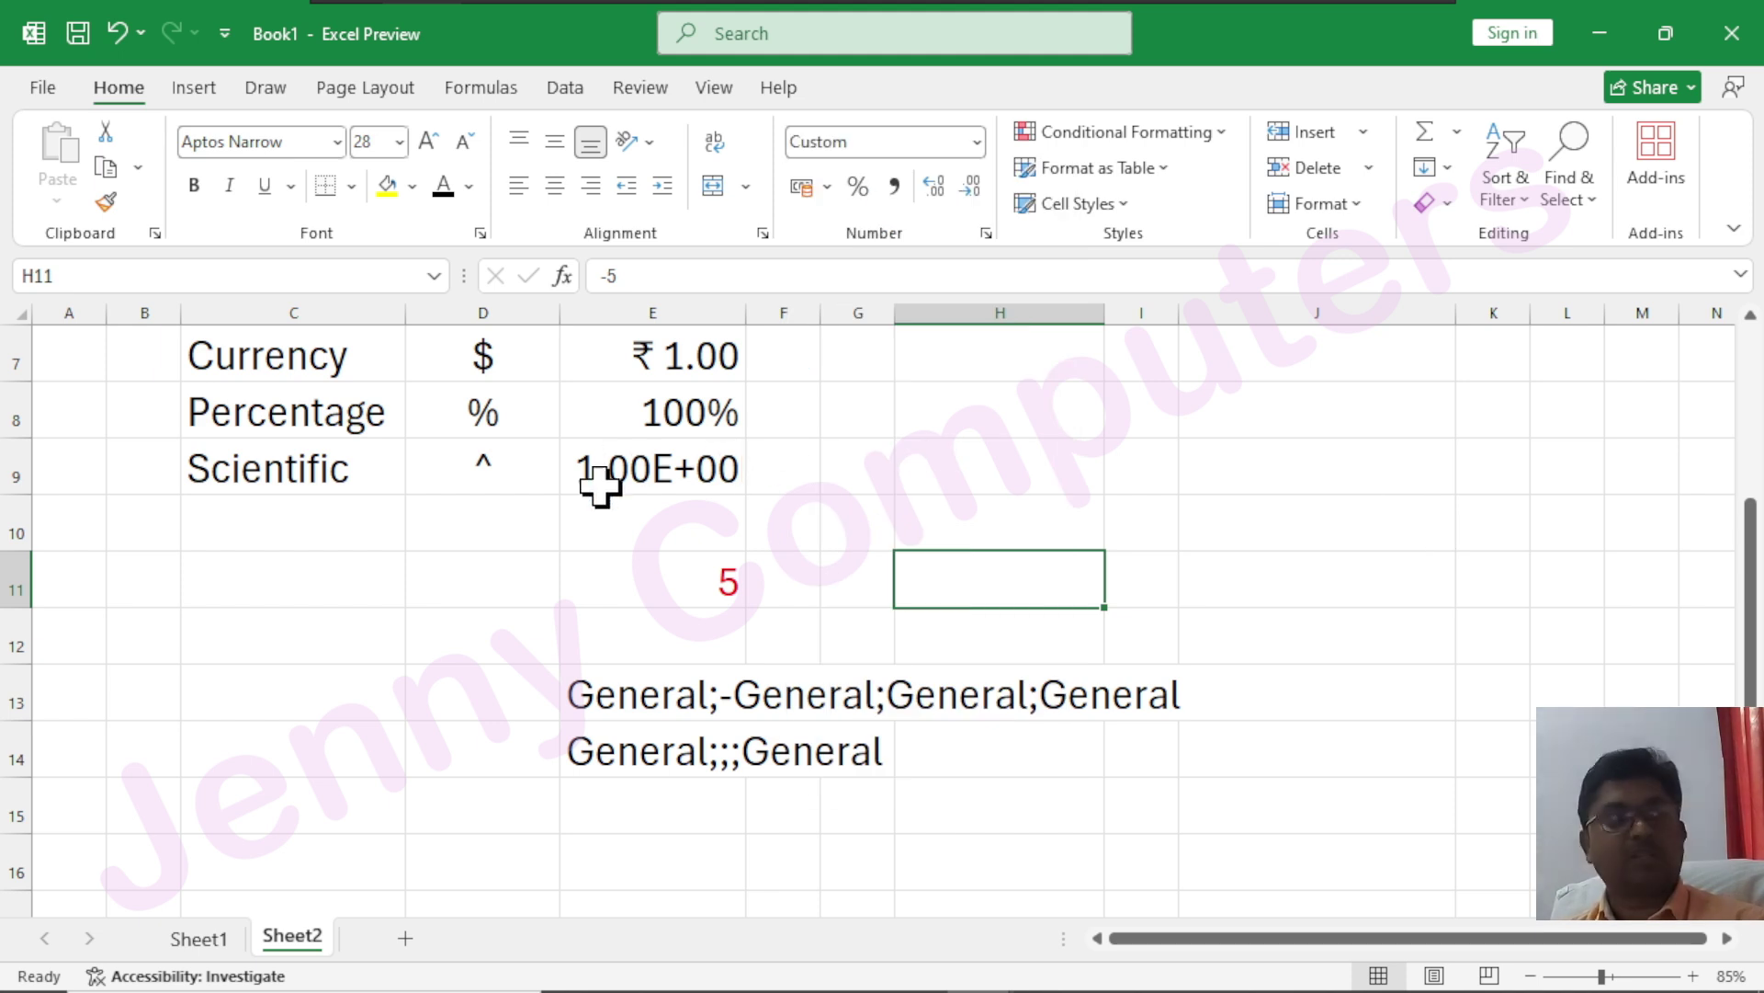
pyautogui.scroll(2, 599, 485)
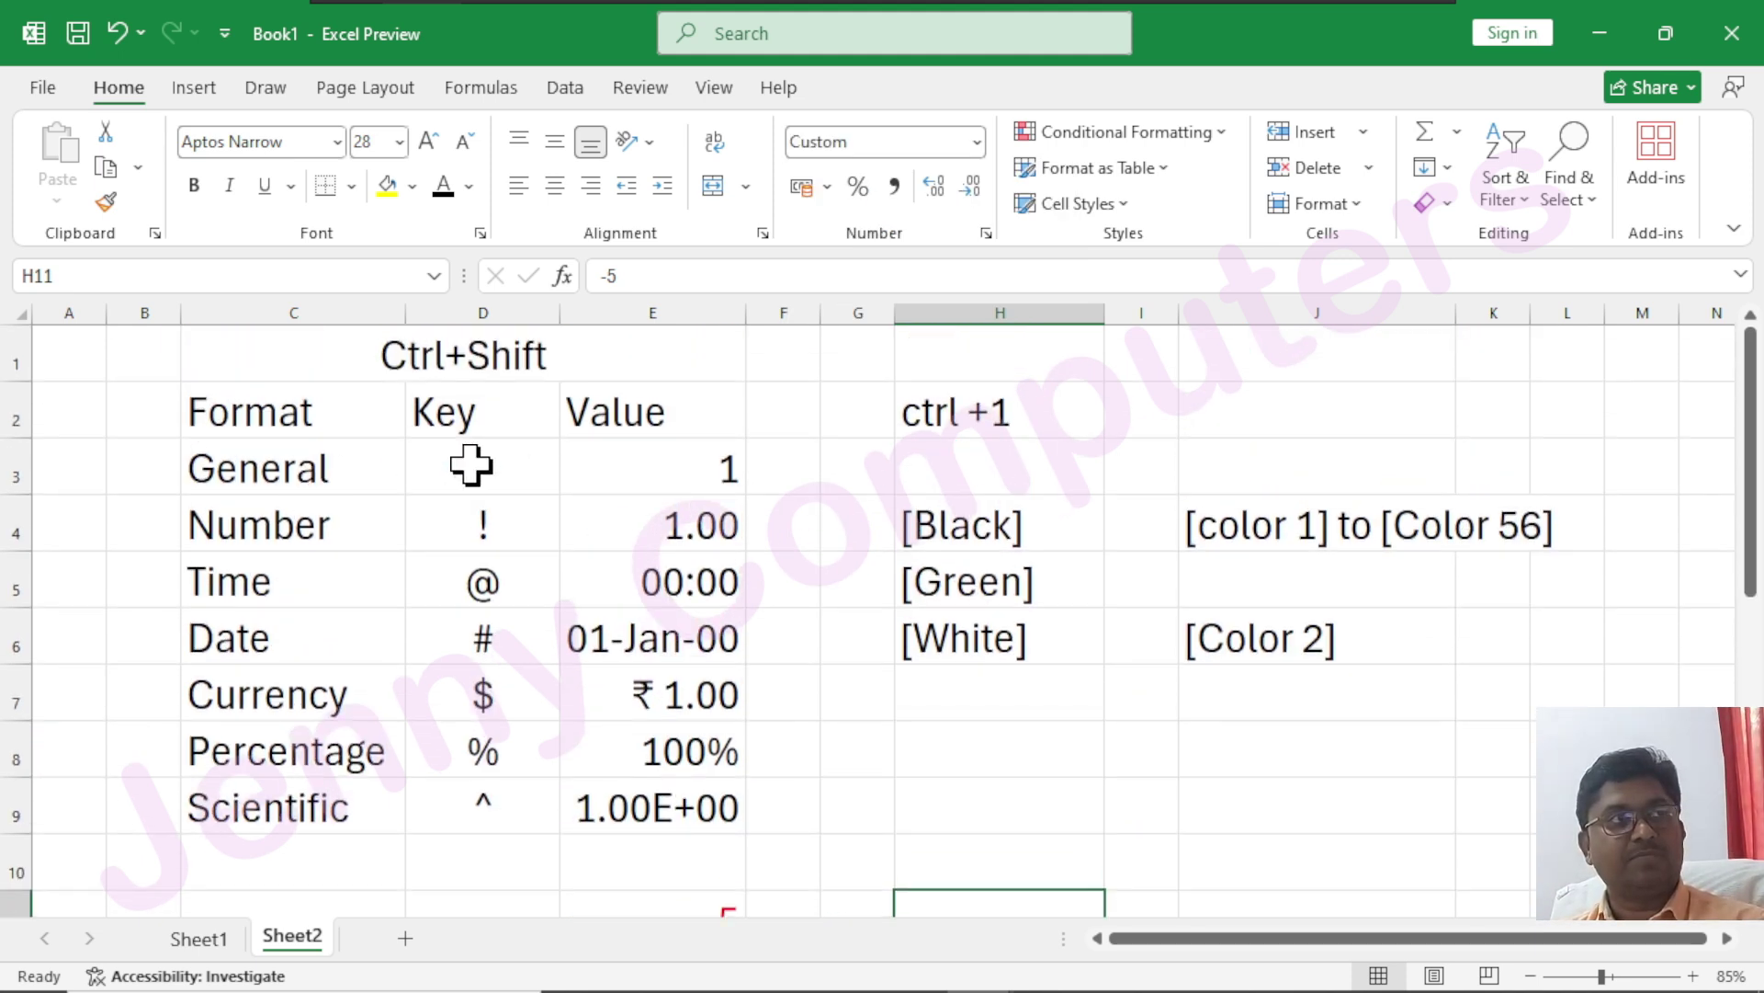
pyautogui.scroll(-2, 1071, 783)
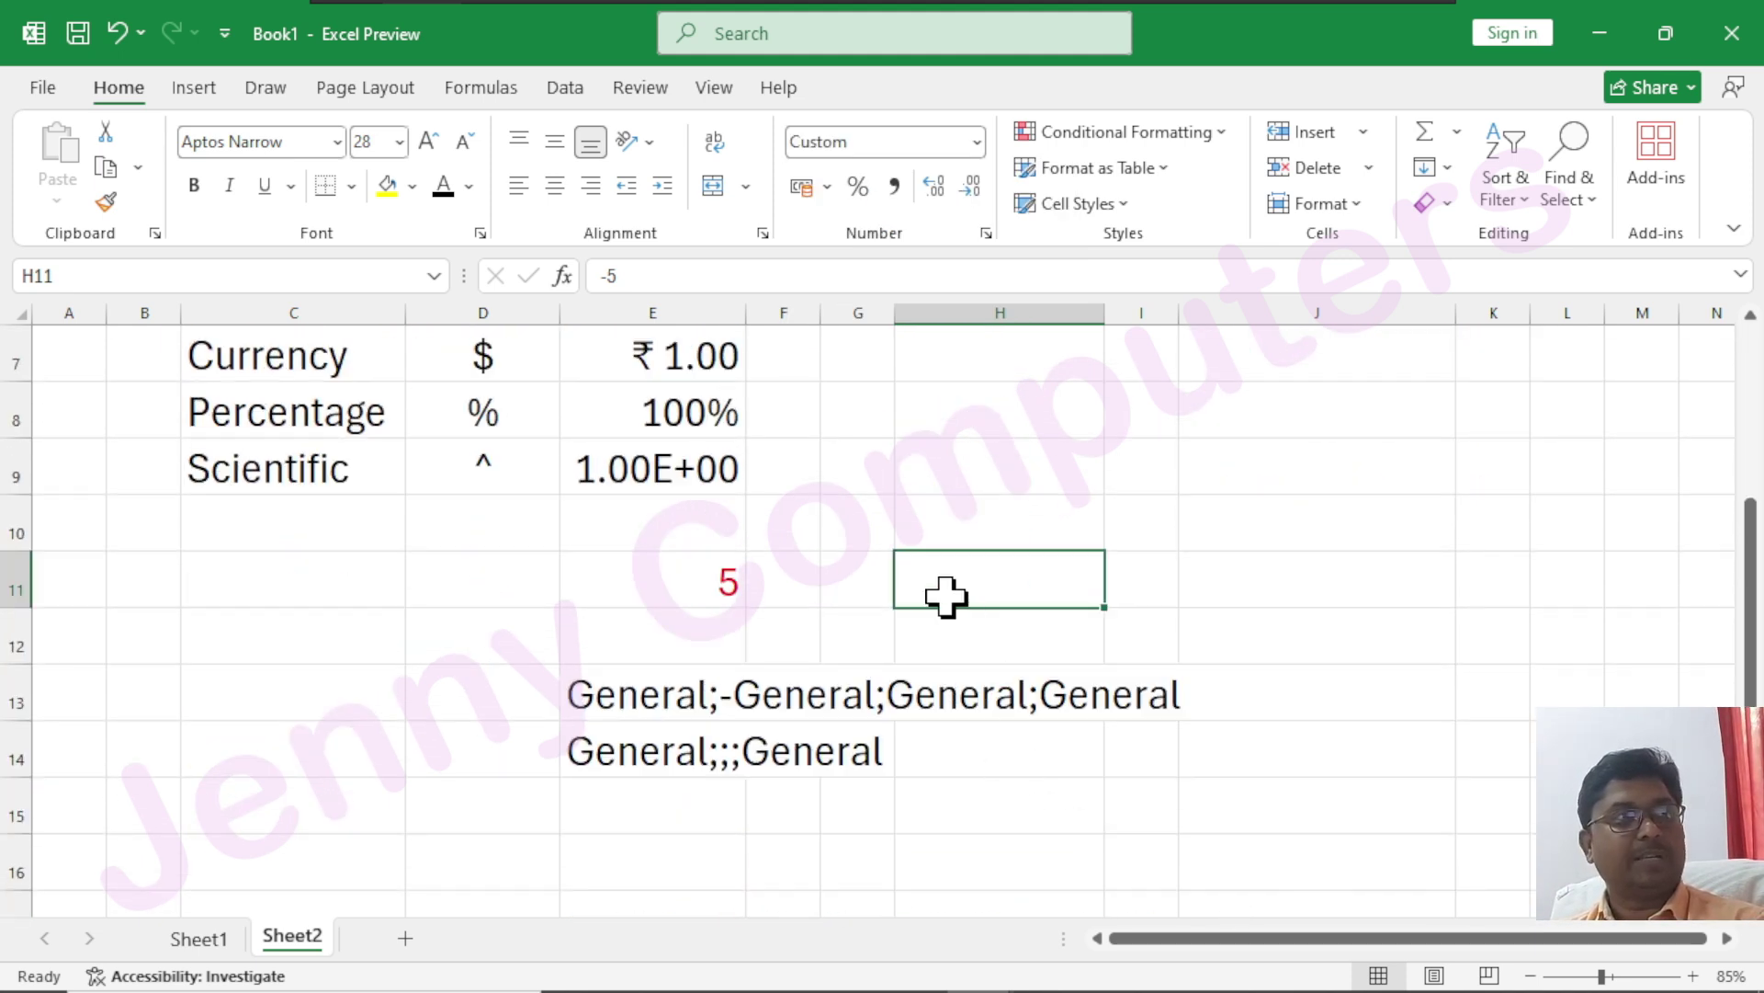
pyautogui.hotkey('ctrl', 'shift', '`')
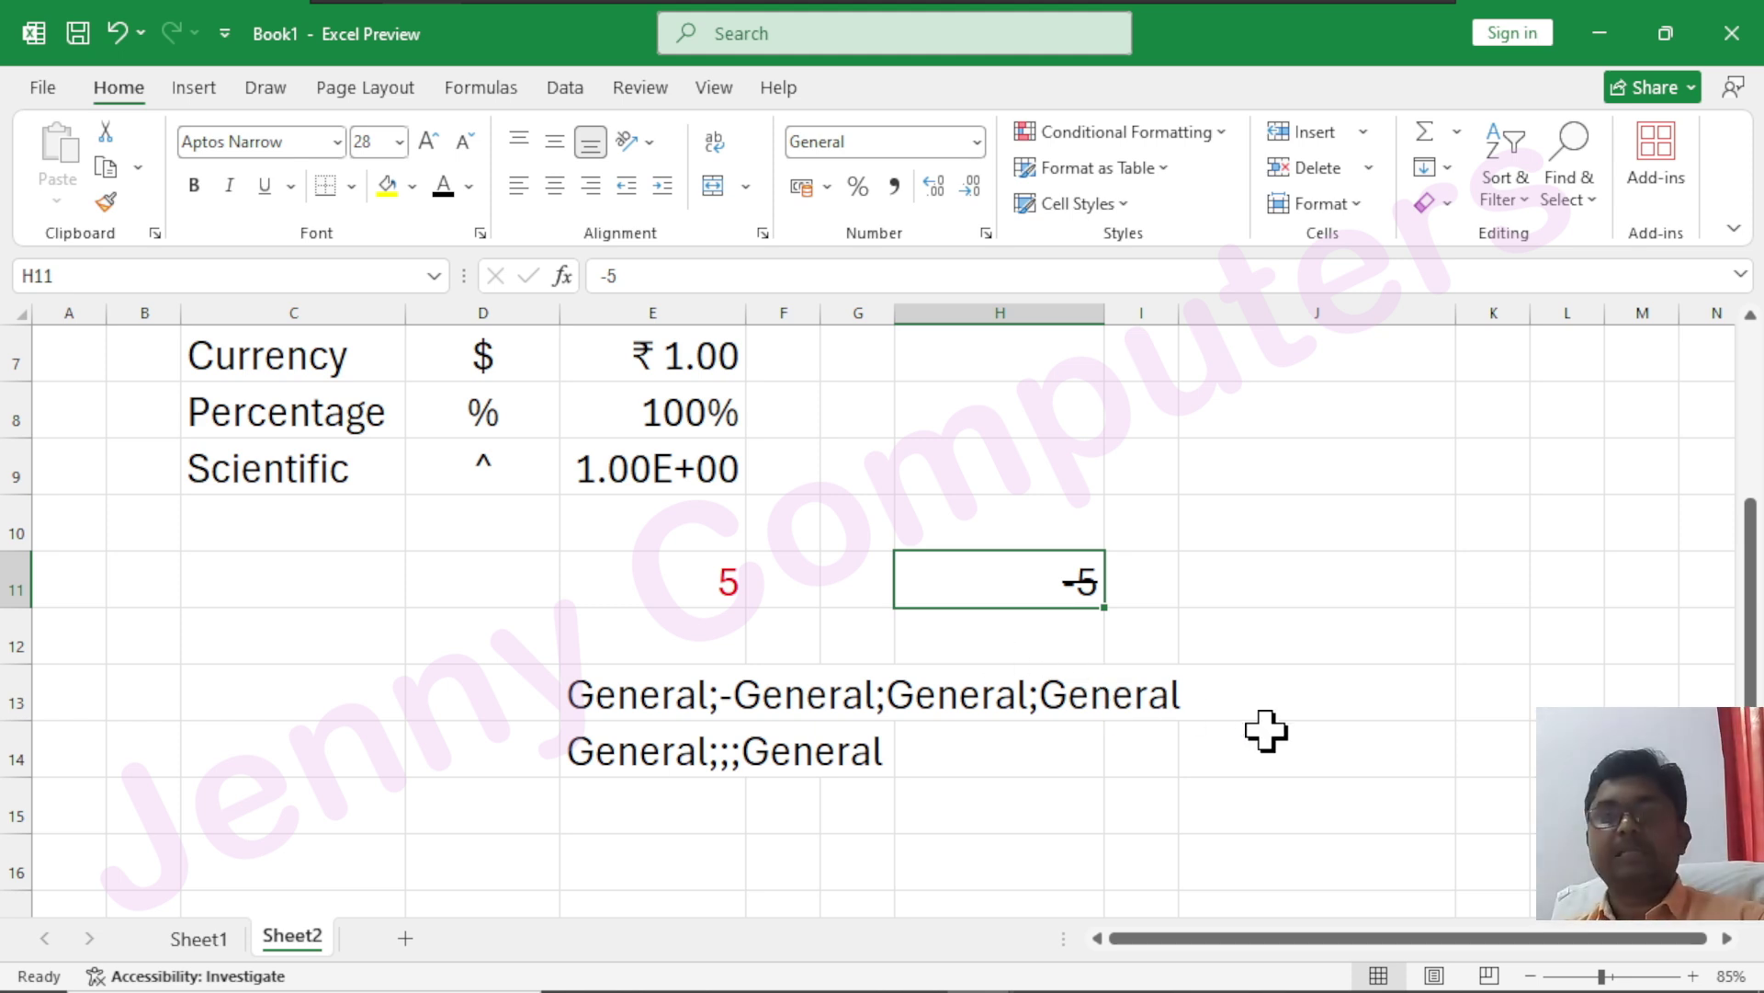
pyautogui.click(959, 764)
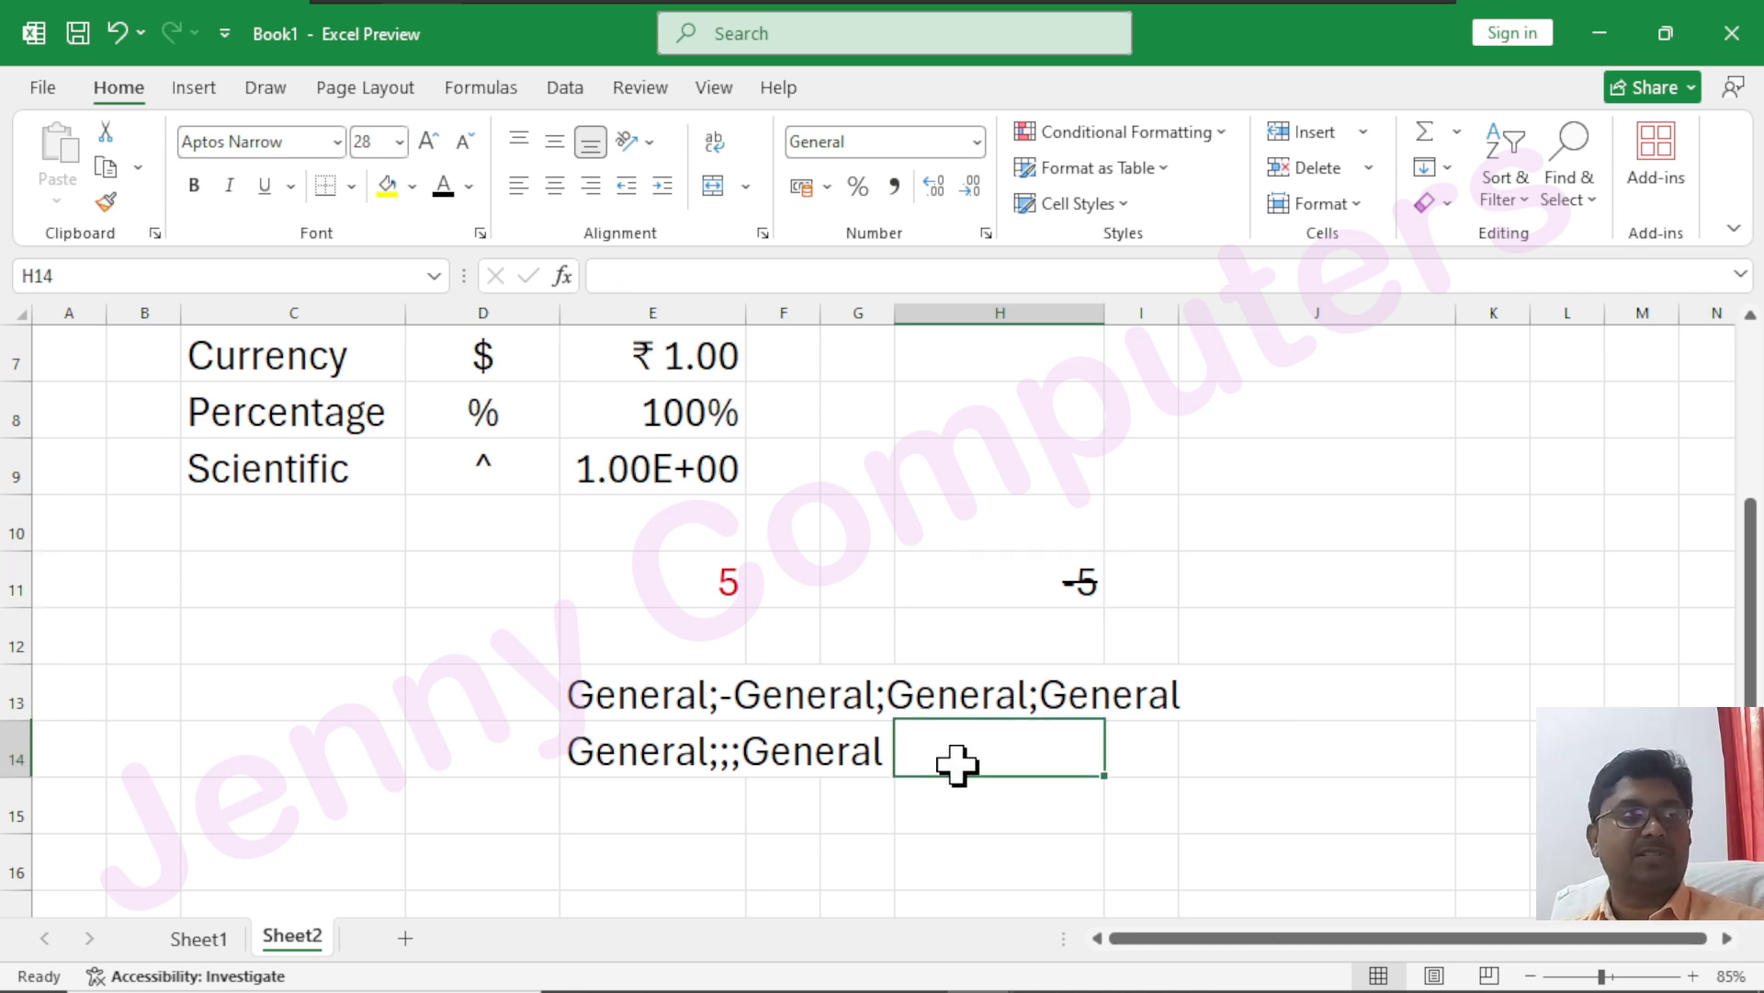
pyautogui.scroll(1, 405, 466)
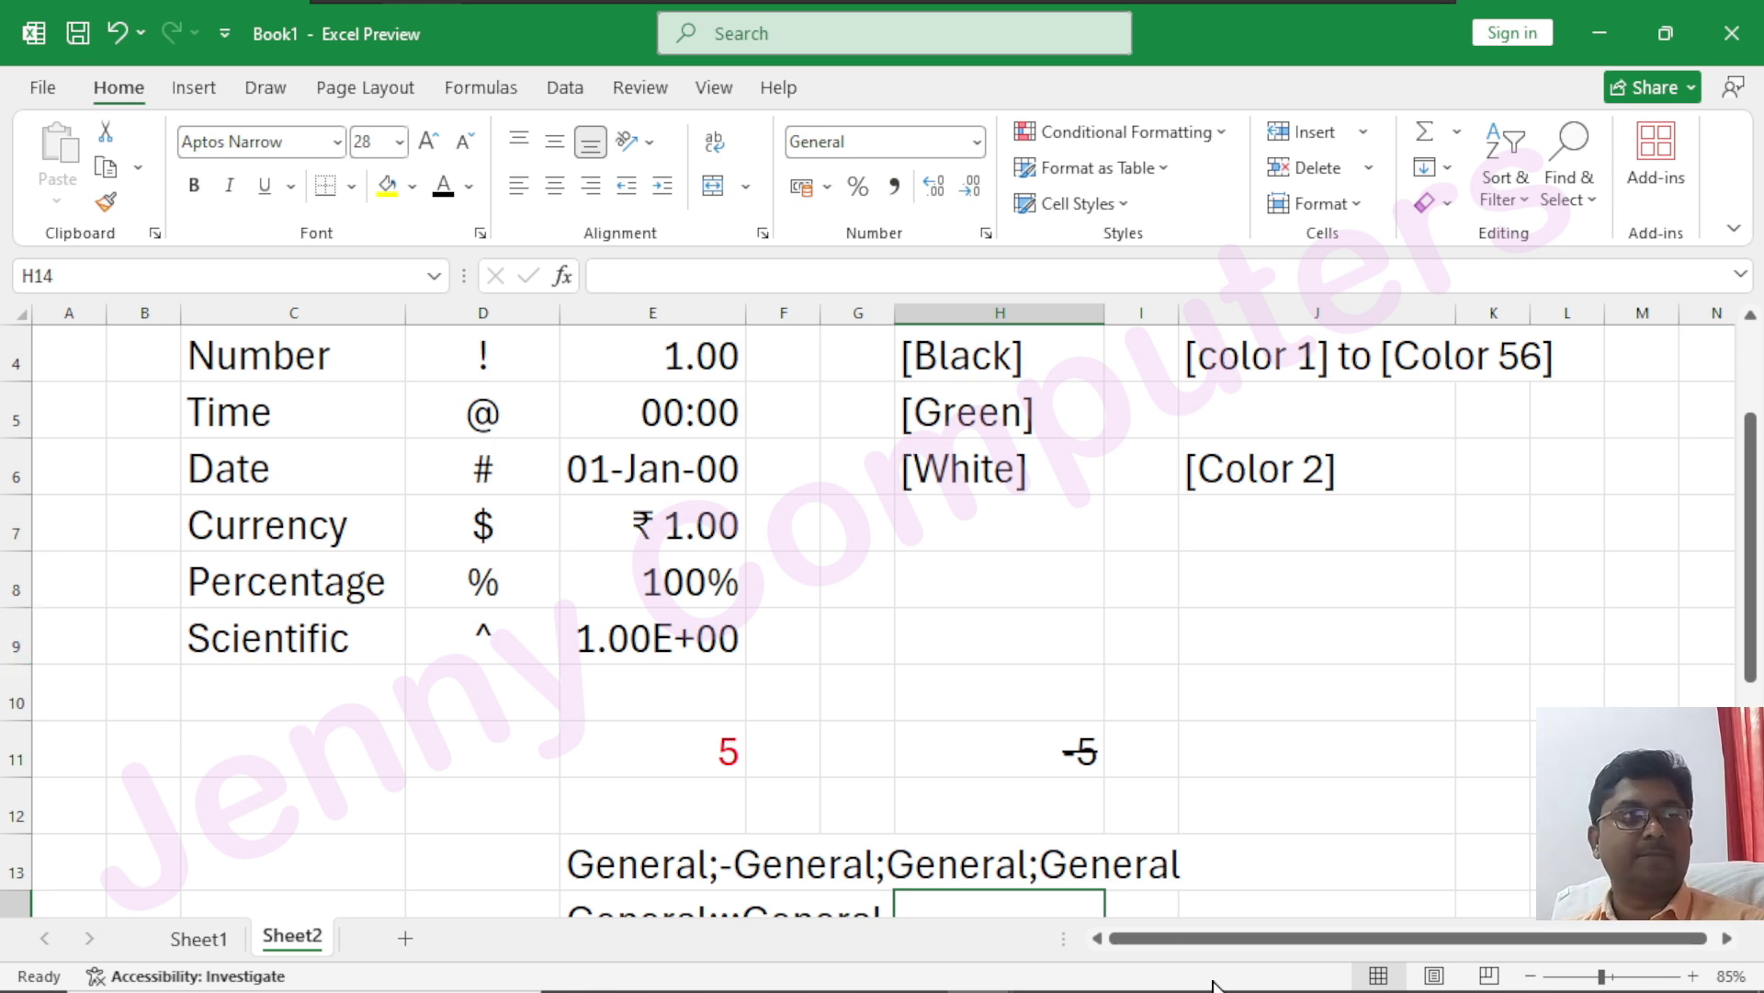
pyautogui.scroll(-5, 677, 670)
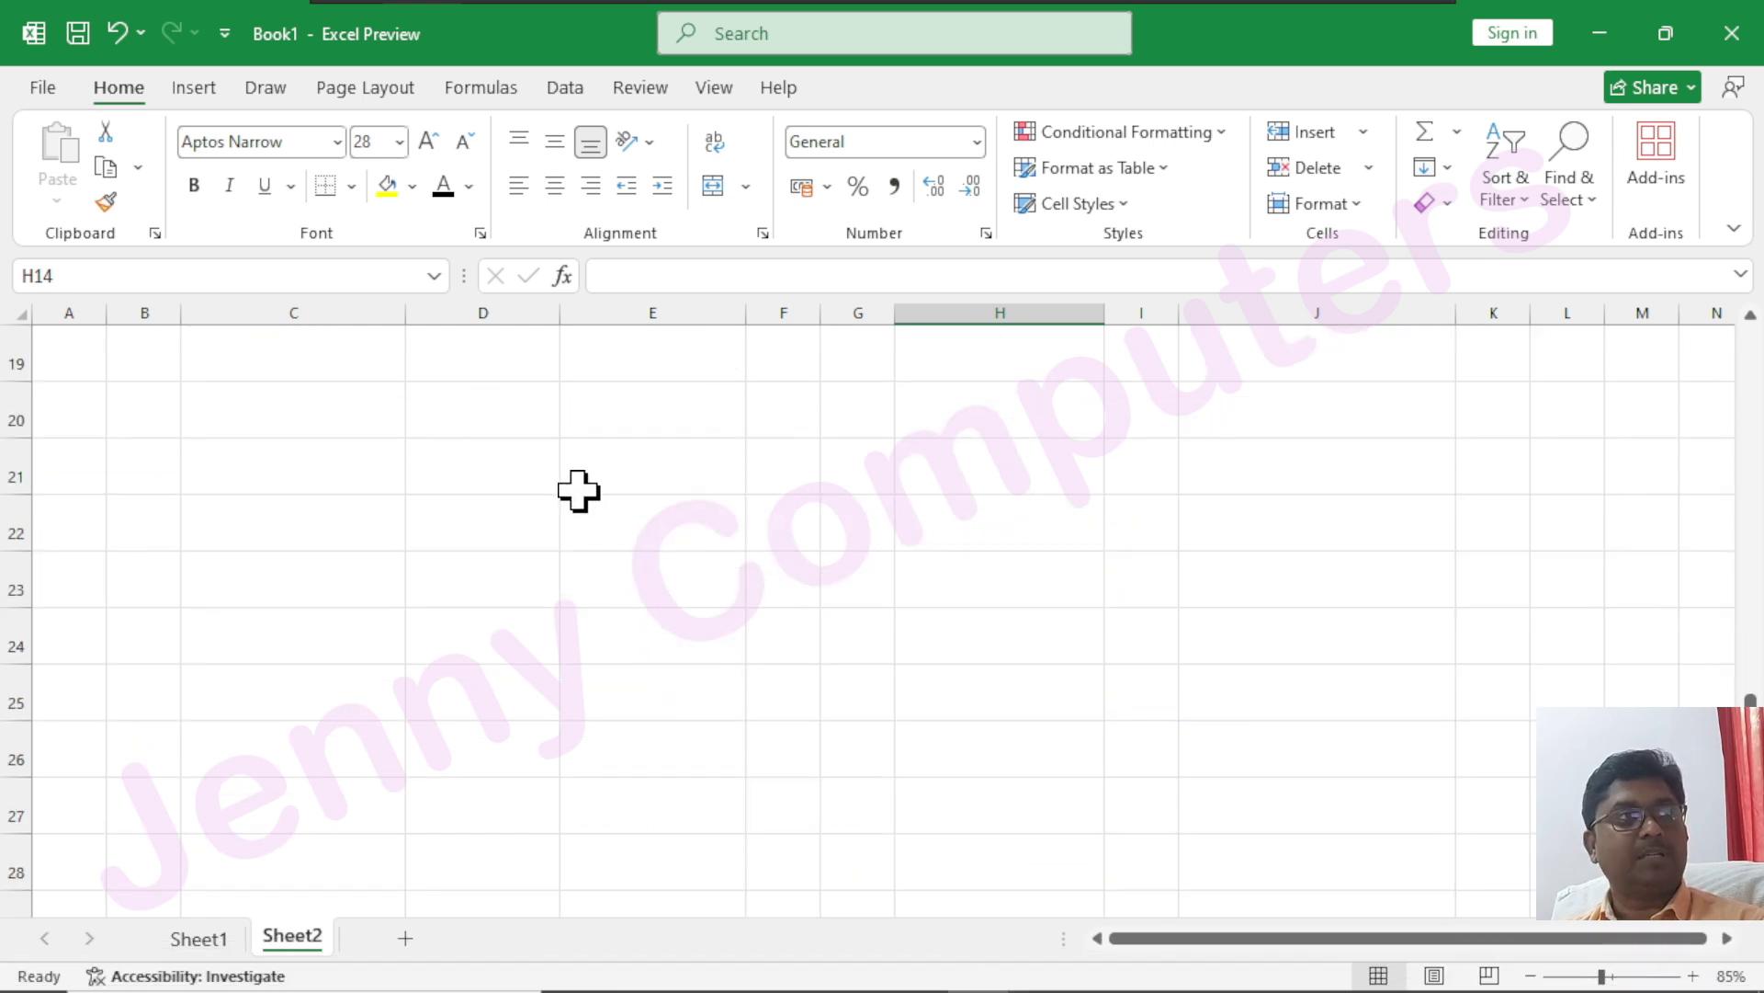
# - Begin a custom number format for cell D20 with the section [Red][<10], moving the Format Cells dialog clear of the cell
pyautogui.click(455, 416)
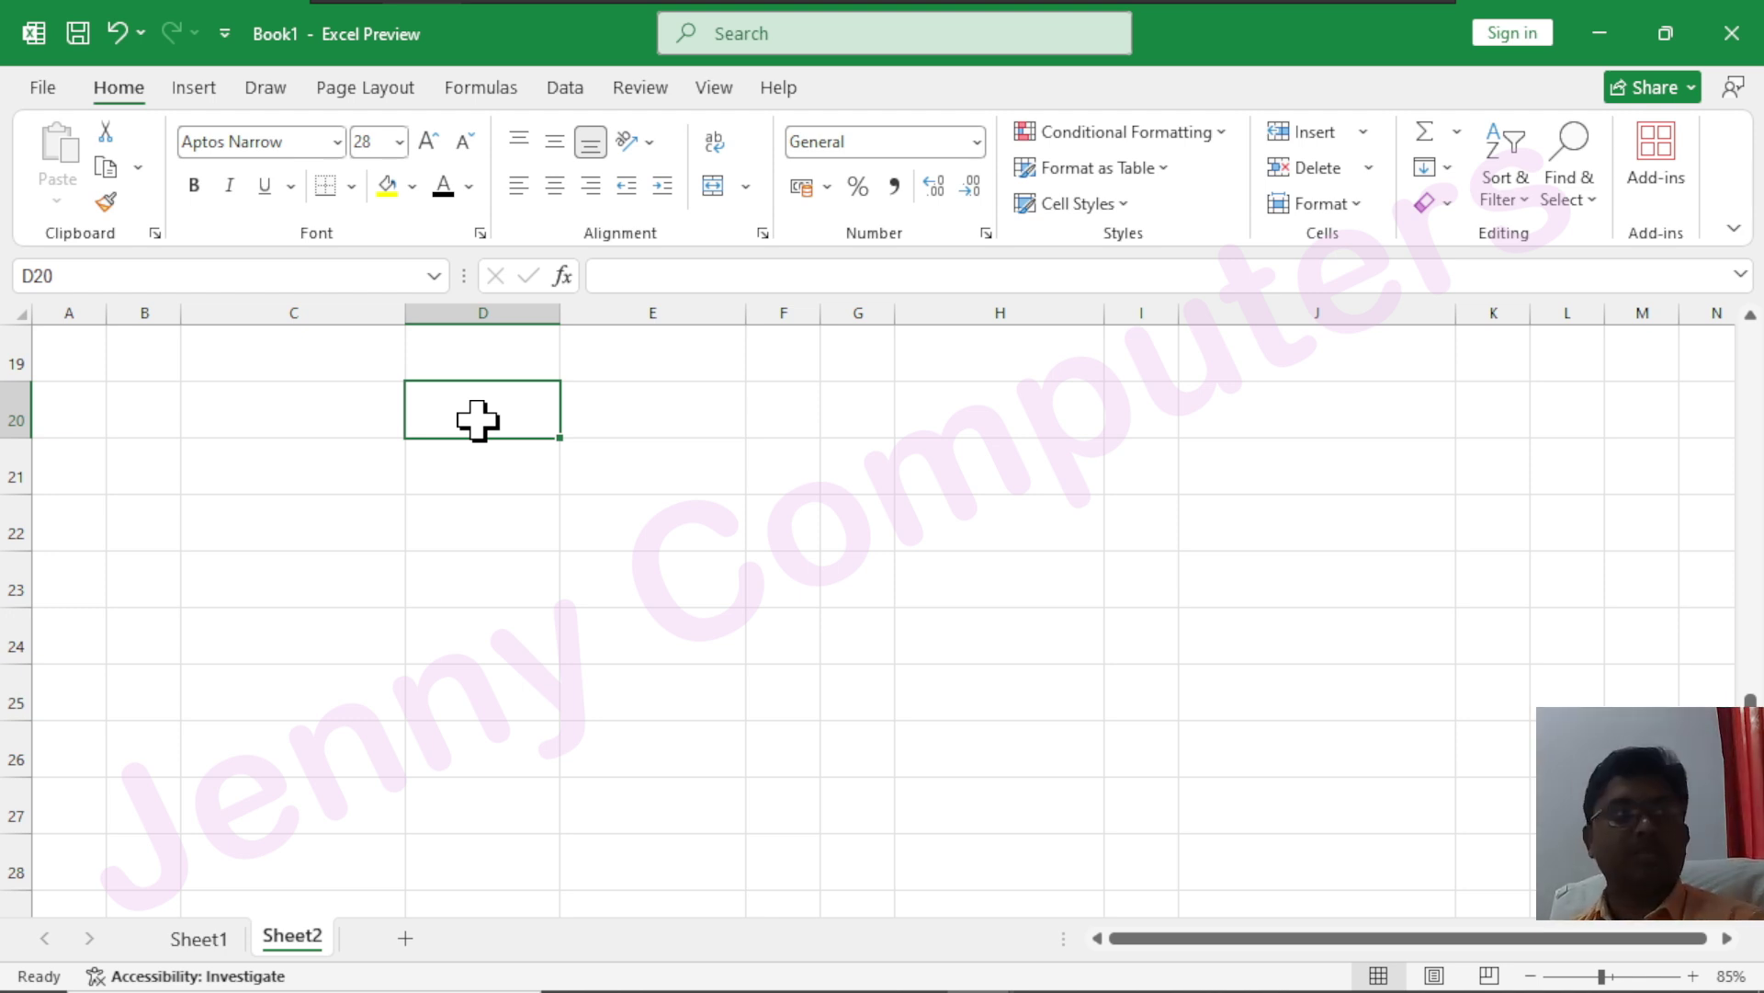
pyautogui.click(986, 234)
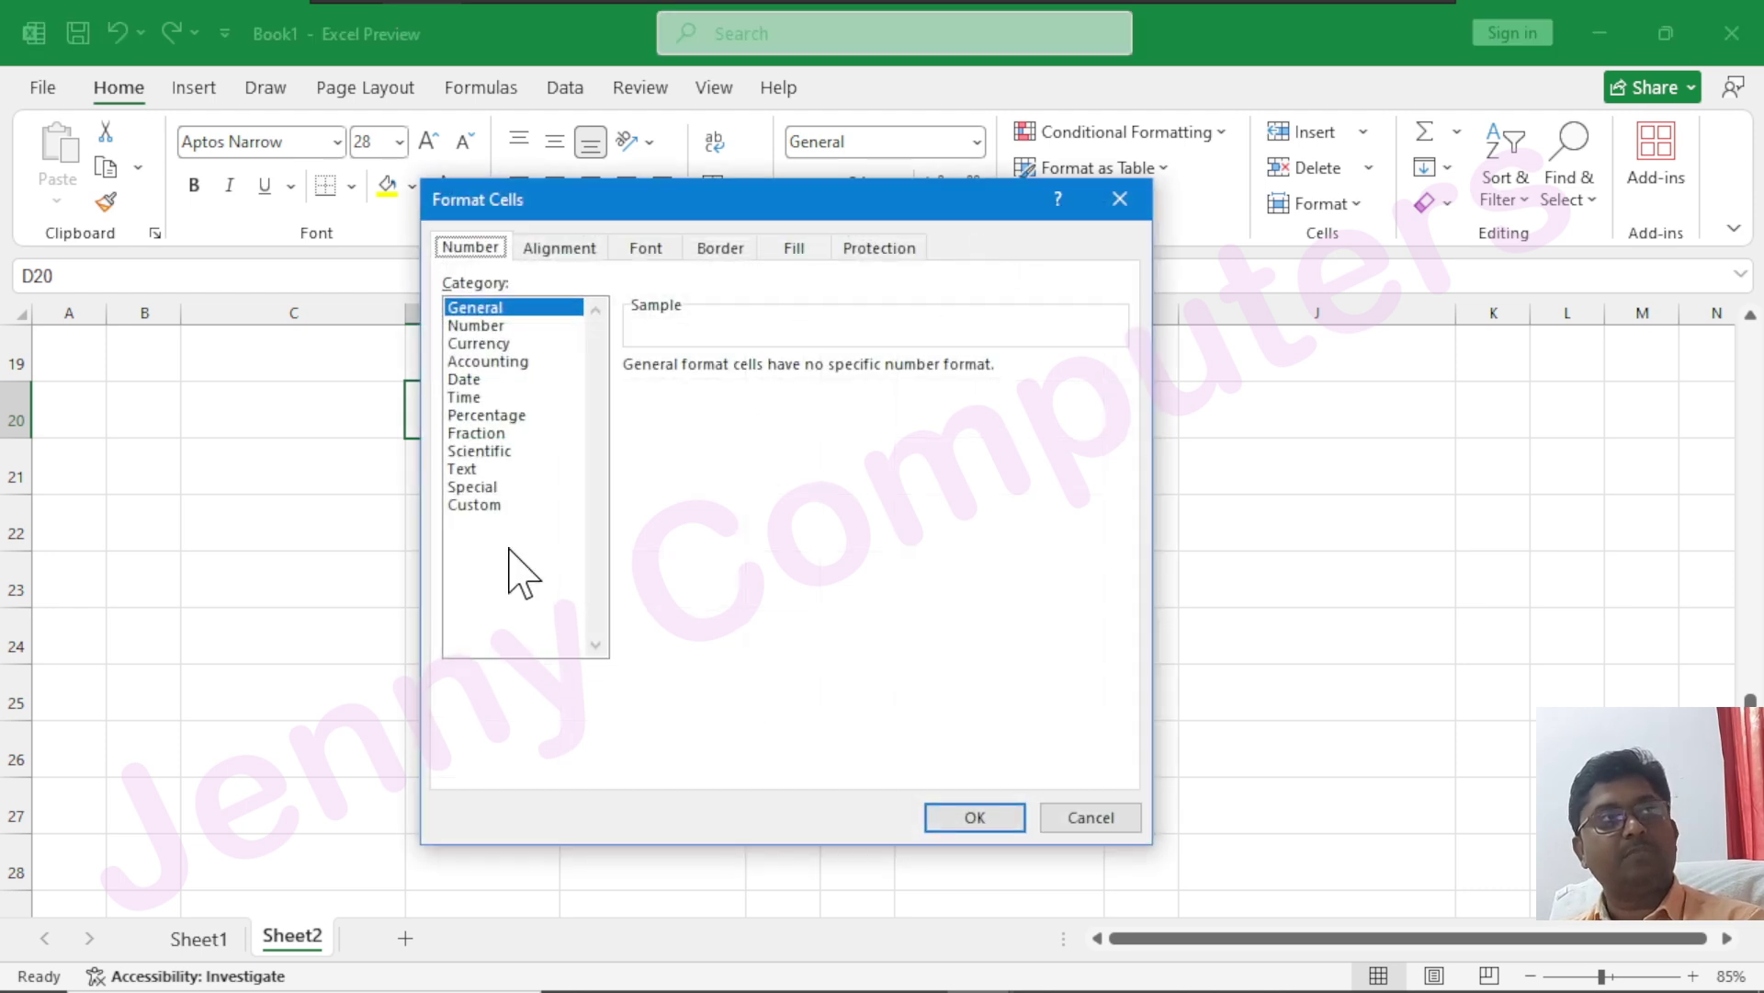
pyautogui.click(481, 504)
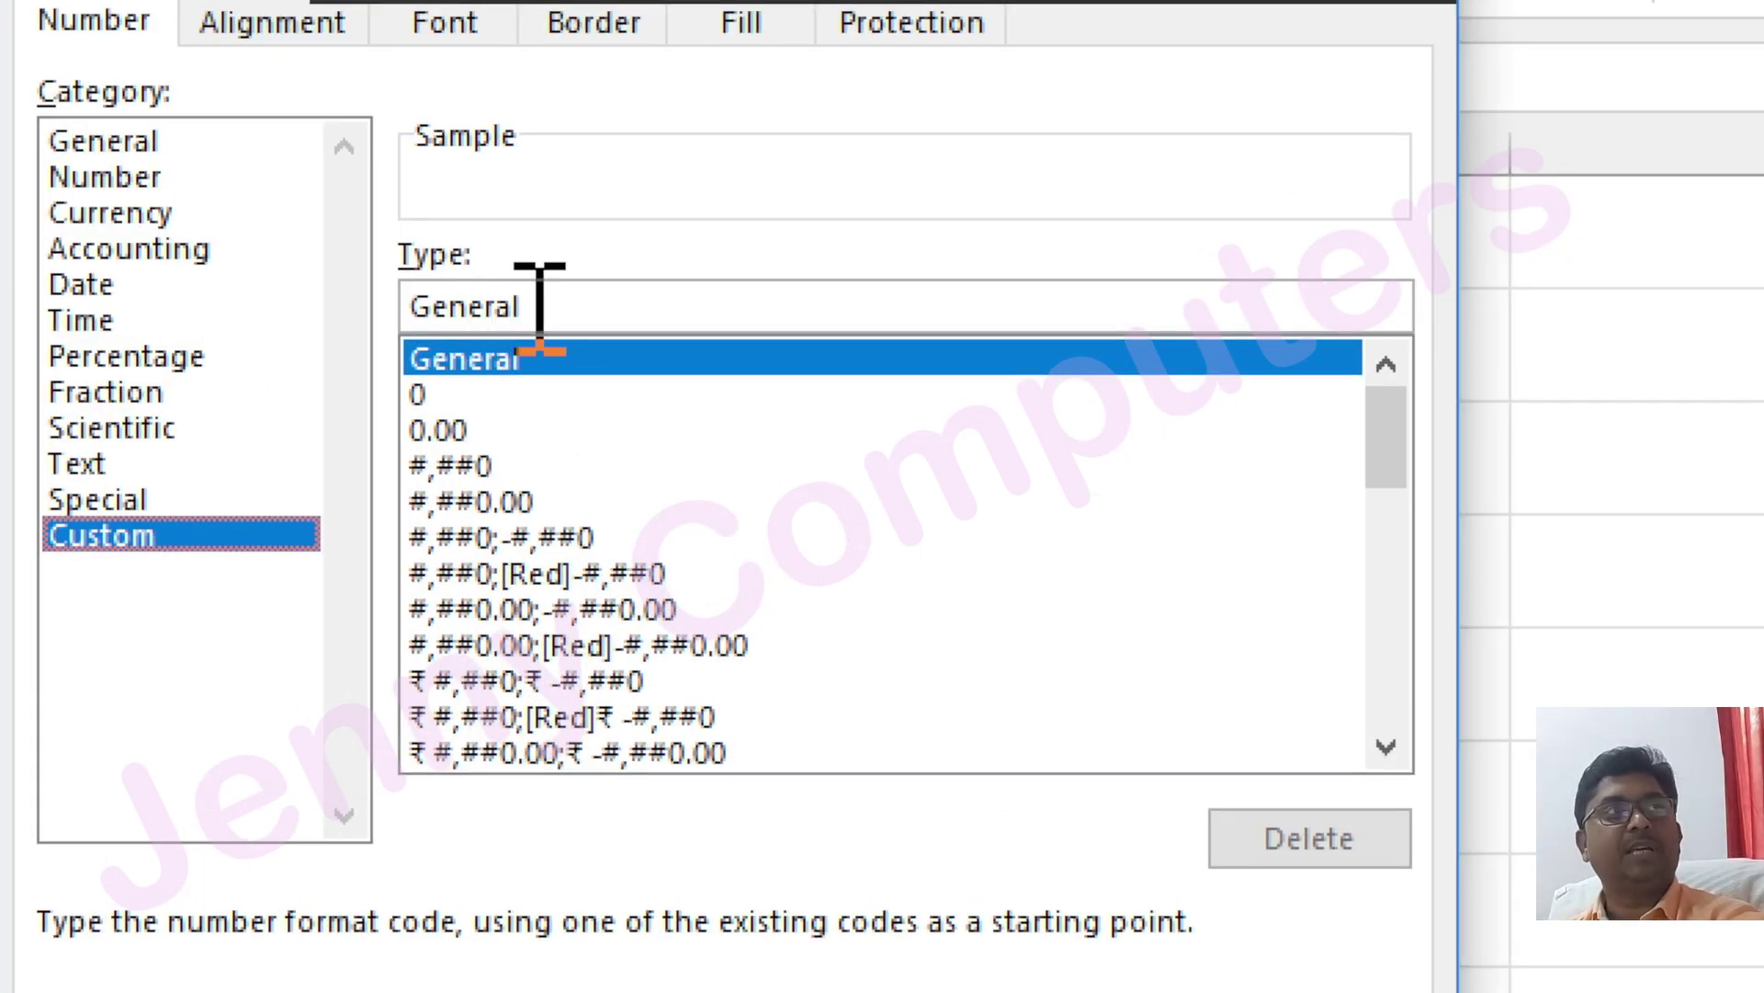
pyautogui.click(542, 304)
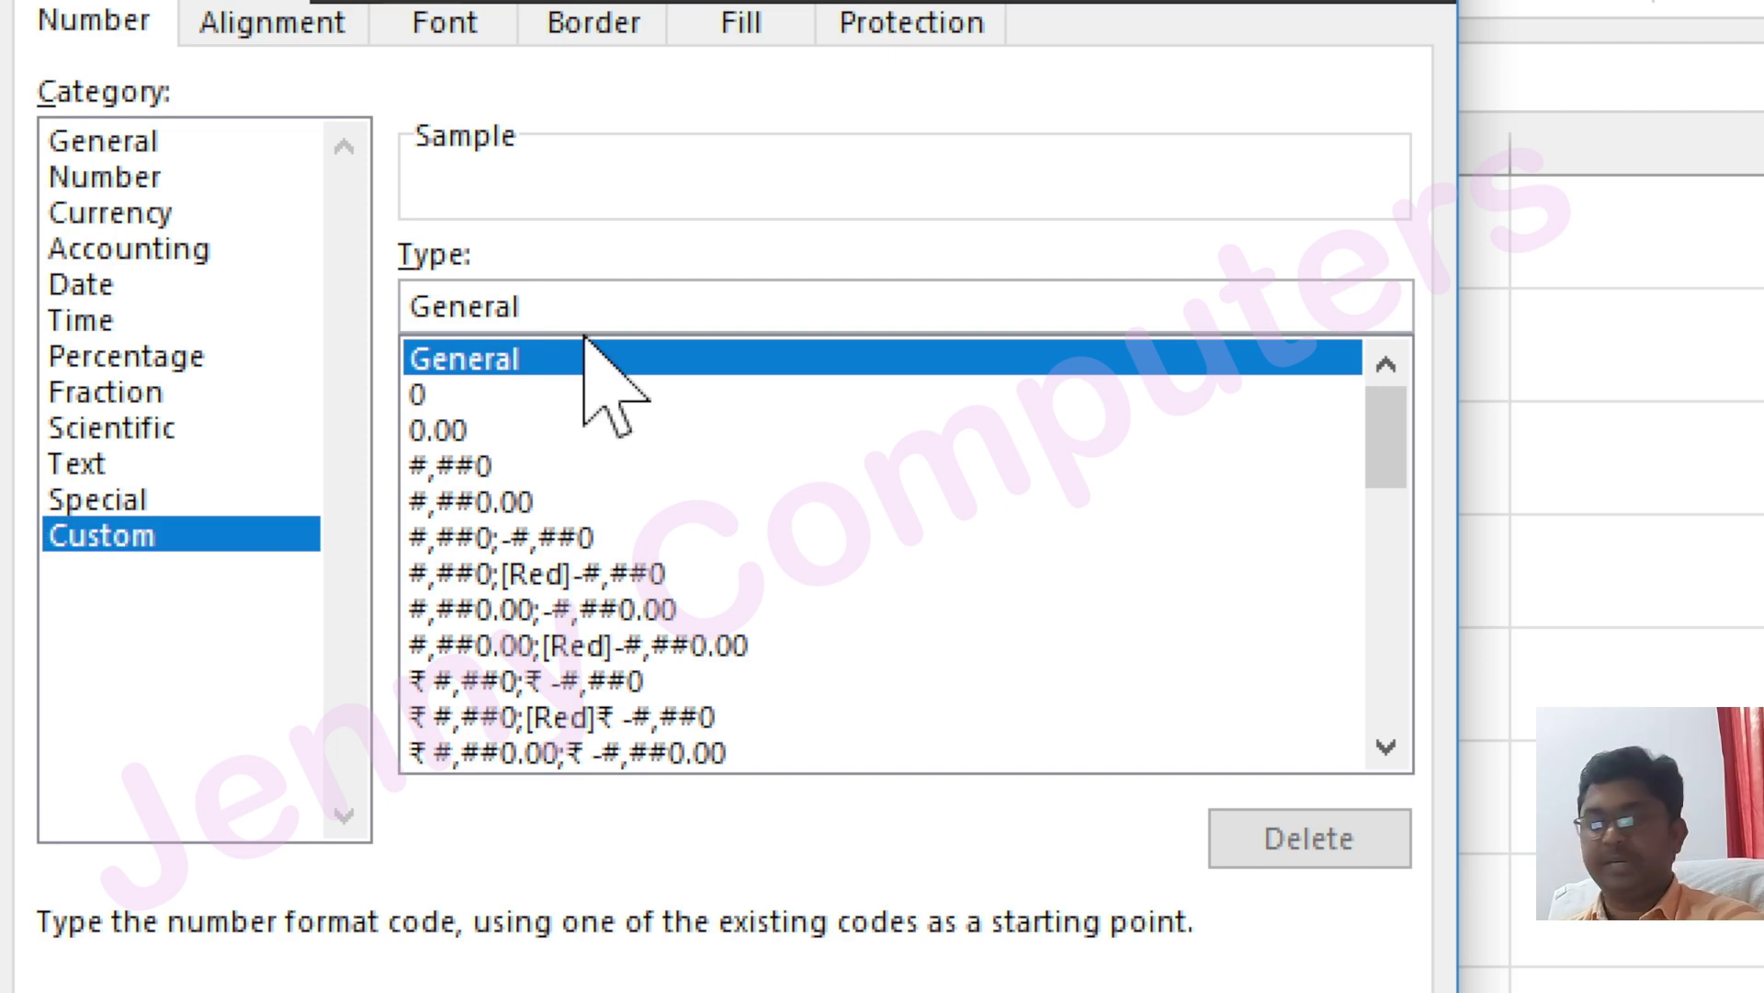
pyautogui.press('BackSpace')
pyautogui.press('BackSpace')
pyautogui.press('BackSpace')
pyautogui.press('BackSpace')
pyautogui.press('BackSpace')
pyautogui.press('BackSpace')
pyautogui.press('BackSpace')
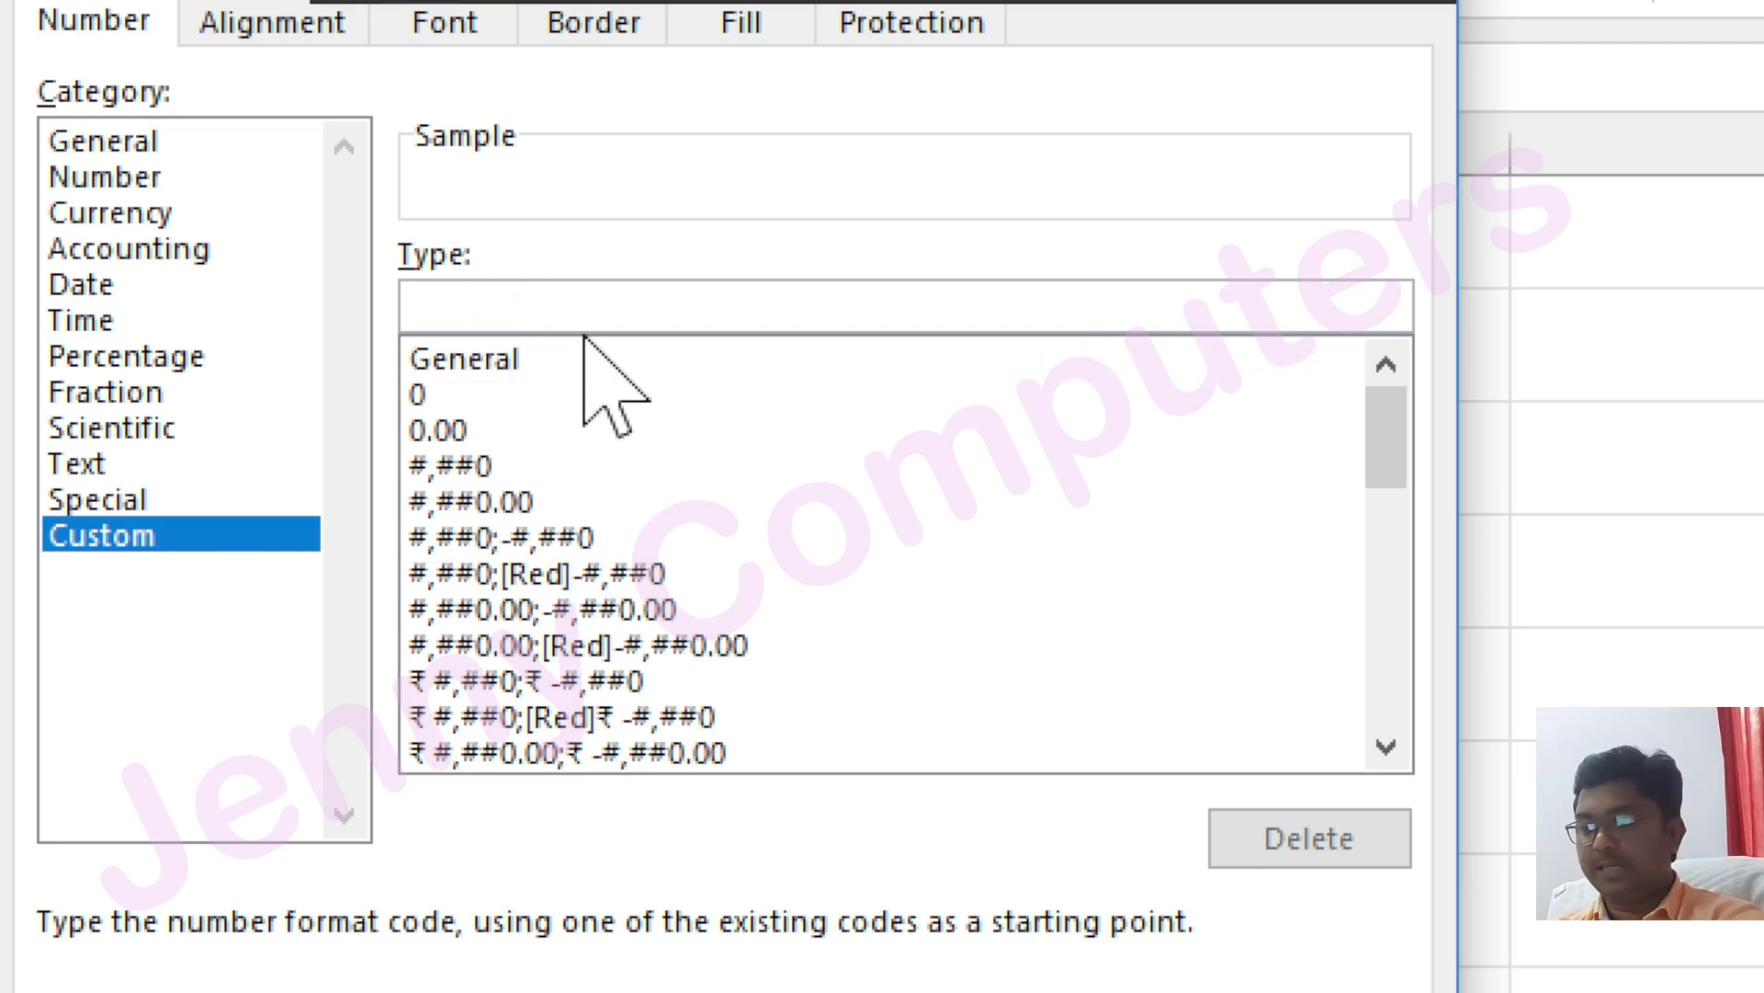
pyautogui.write('[')
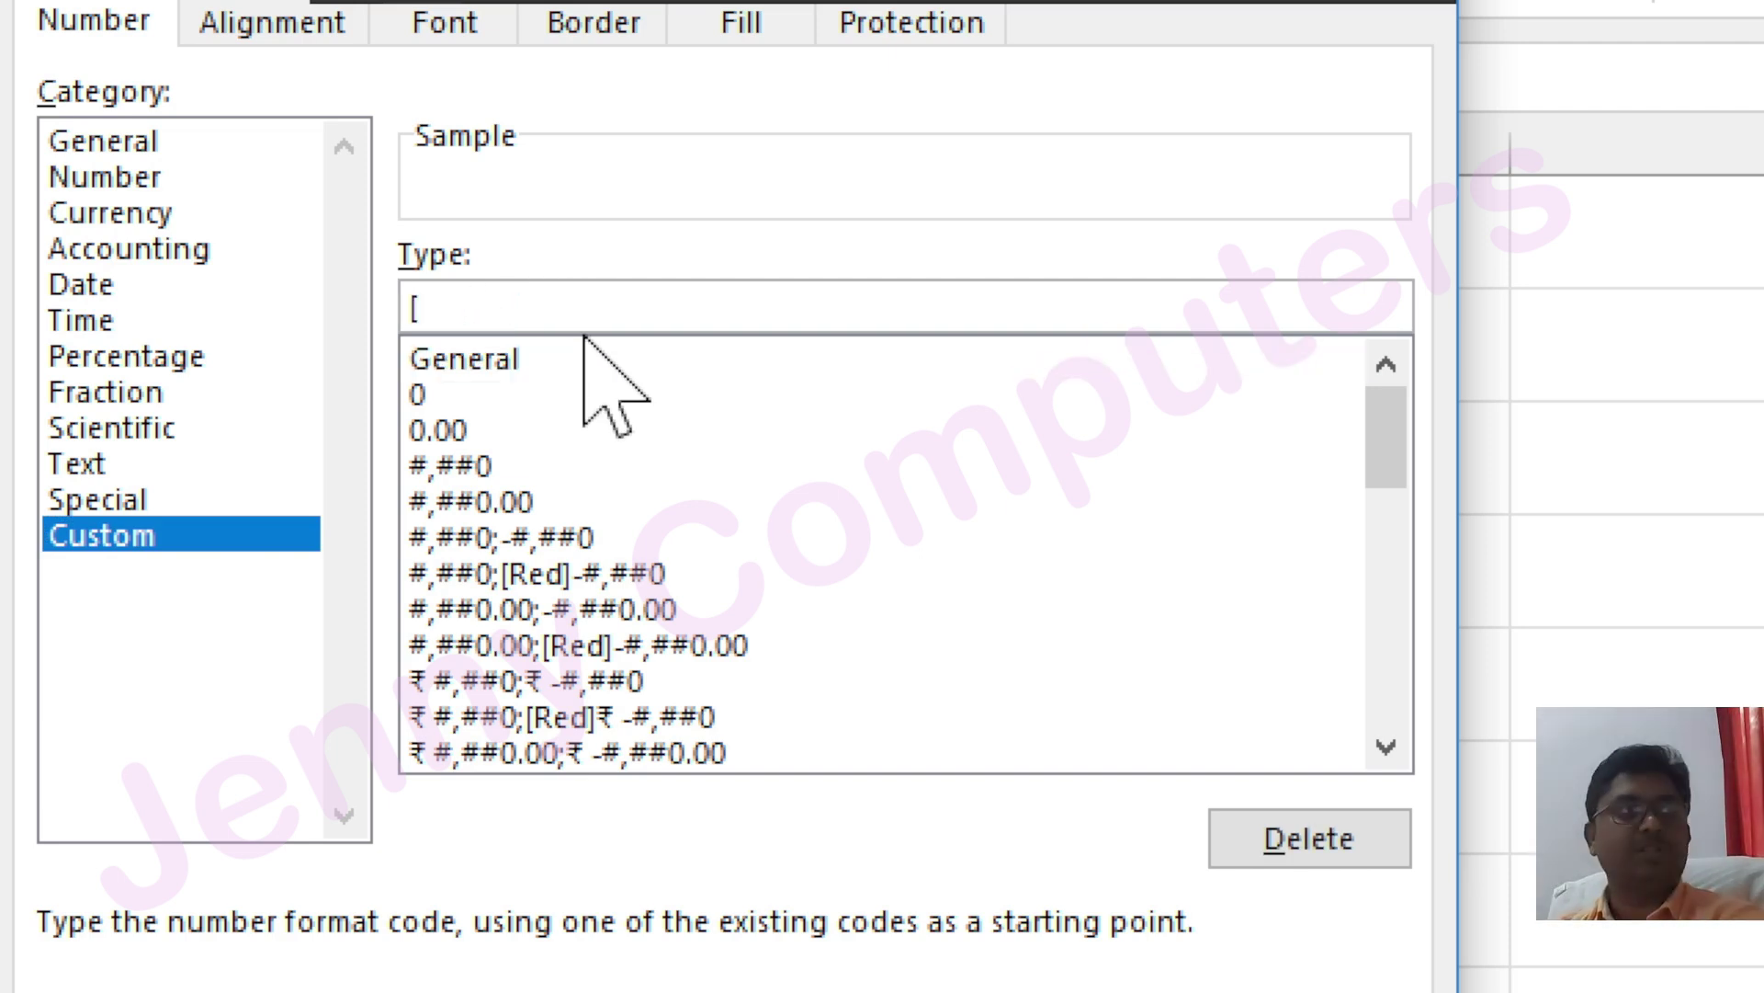
pyautogui.write('Red]')
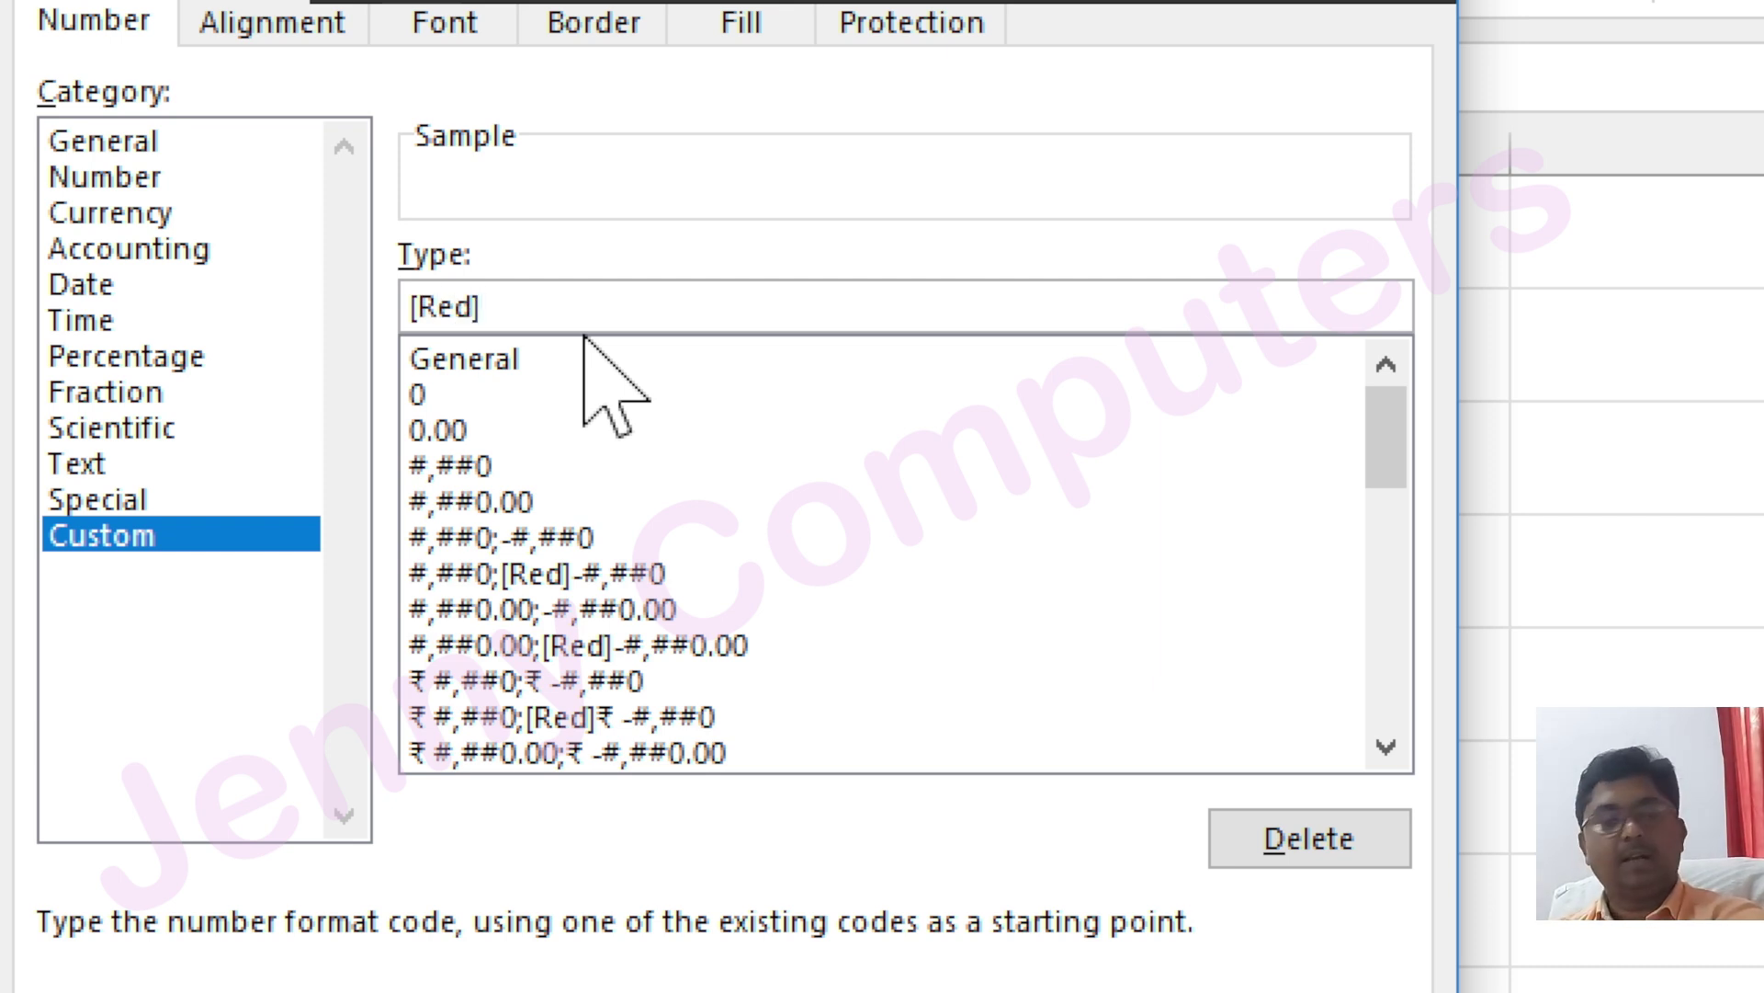
pyautogui.write('[<')
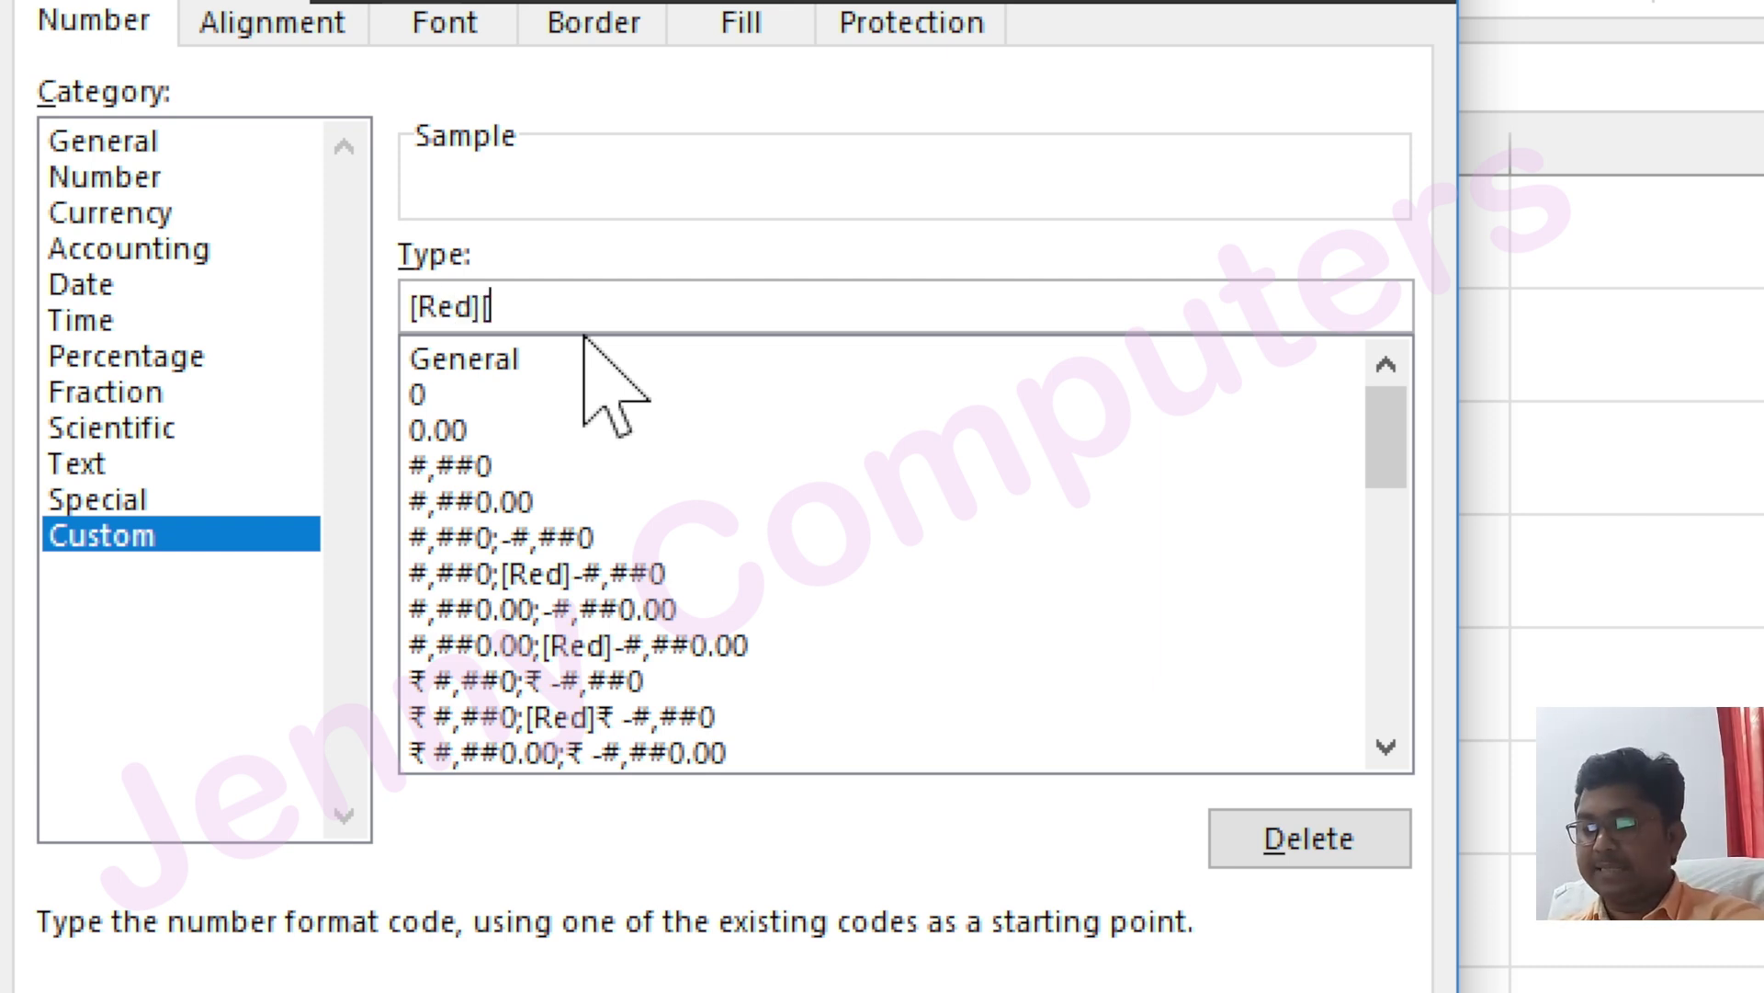
pyautogui.write('10]')
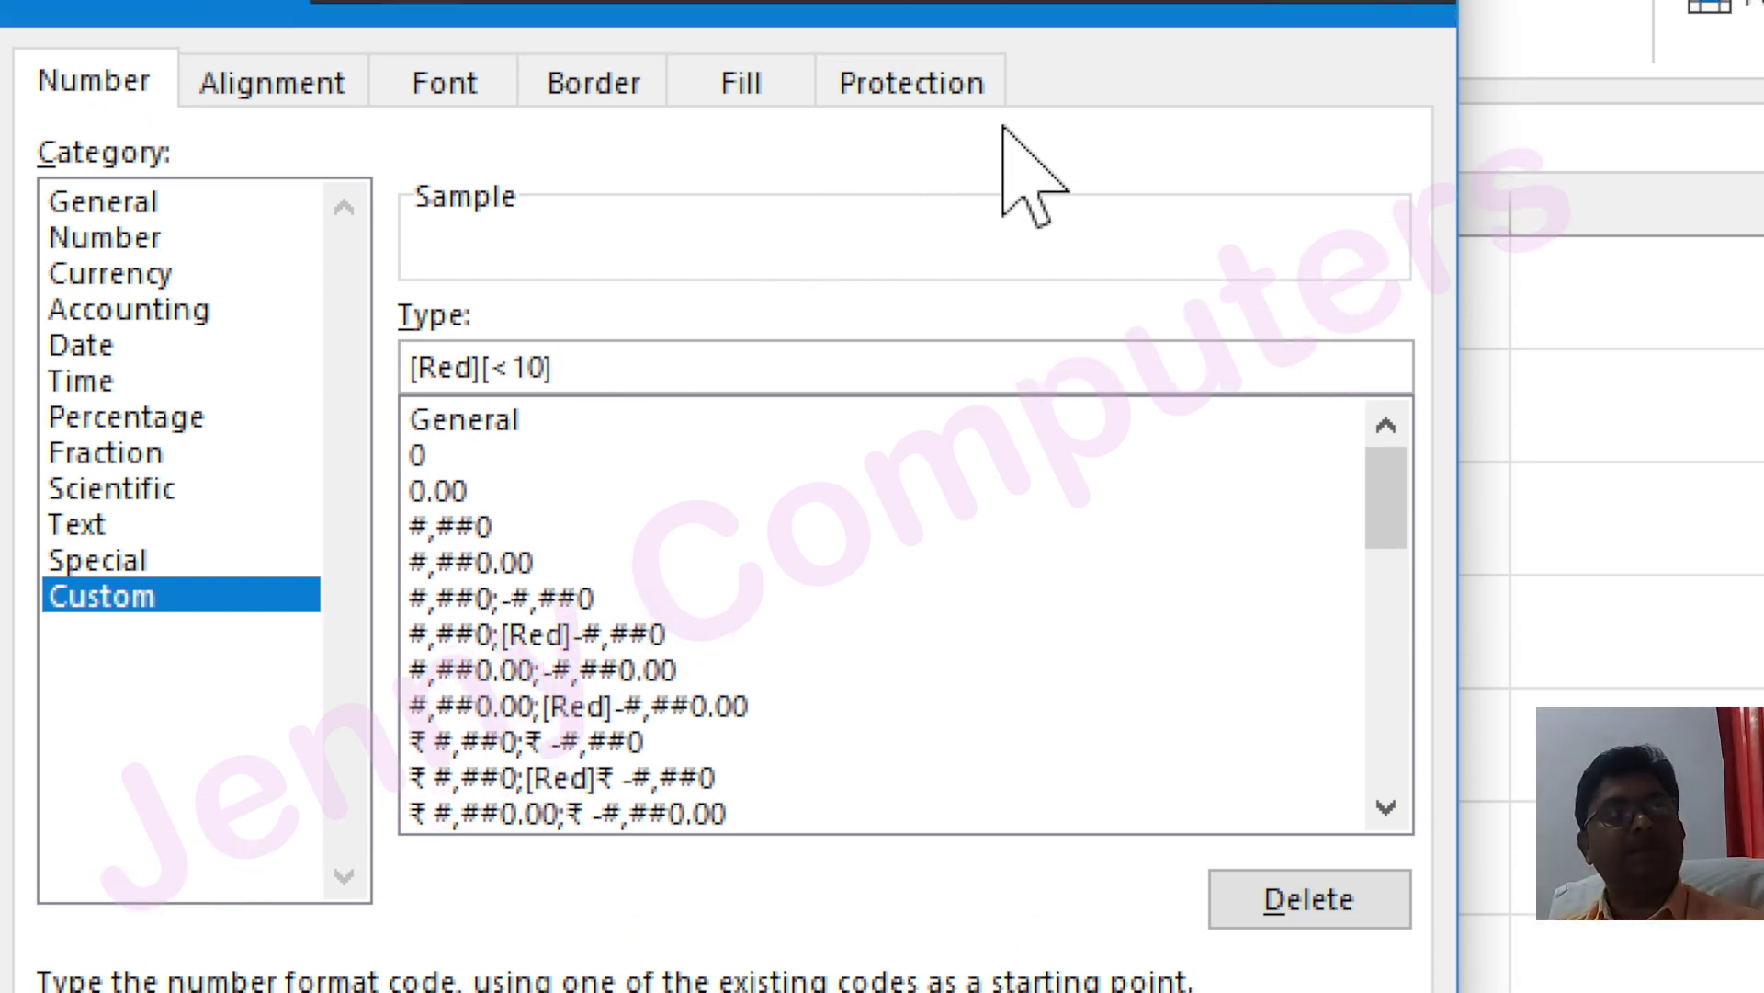
pyautogui.moveTo(985, 89); pyautogui.dragTo(1402, 155)
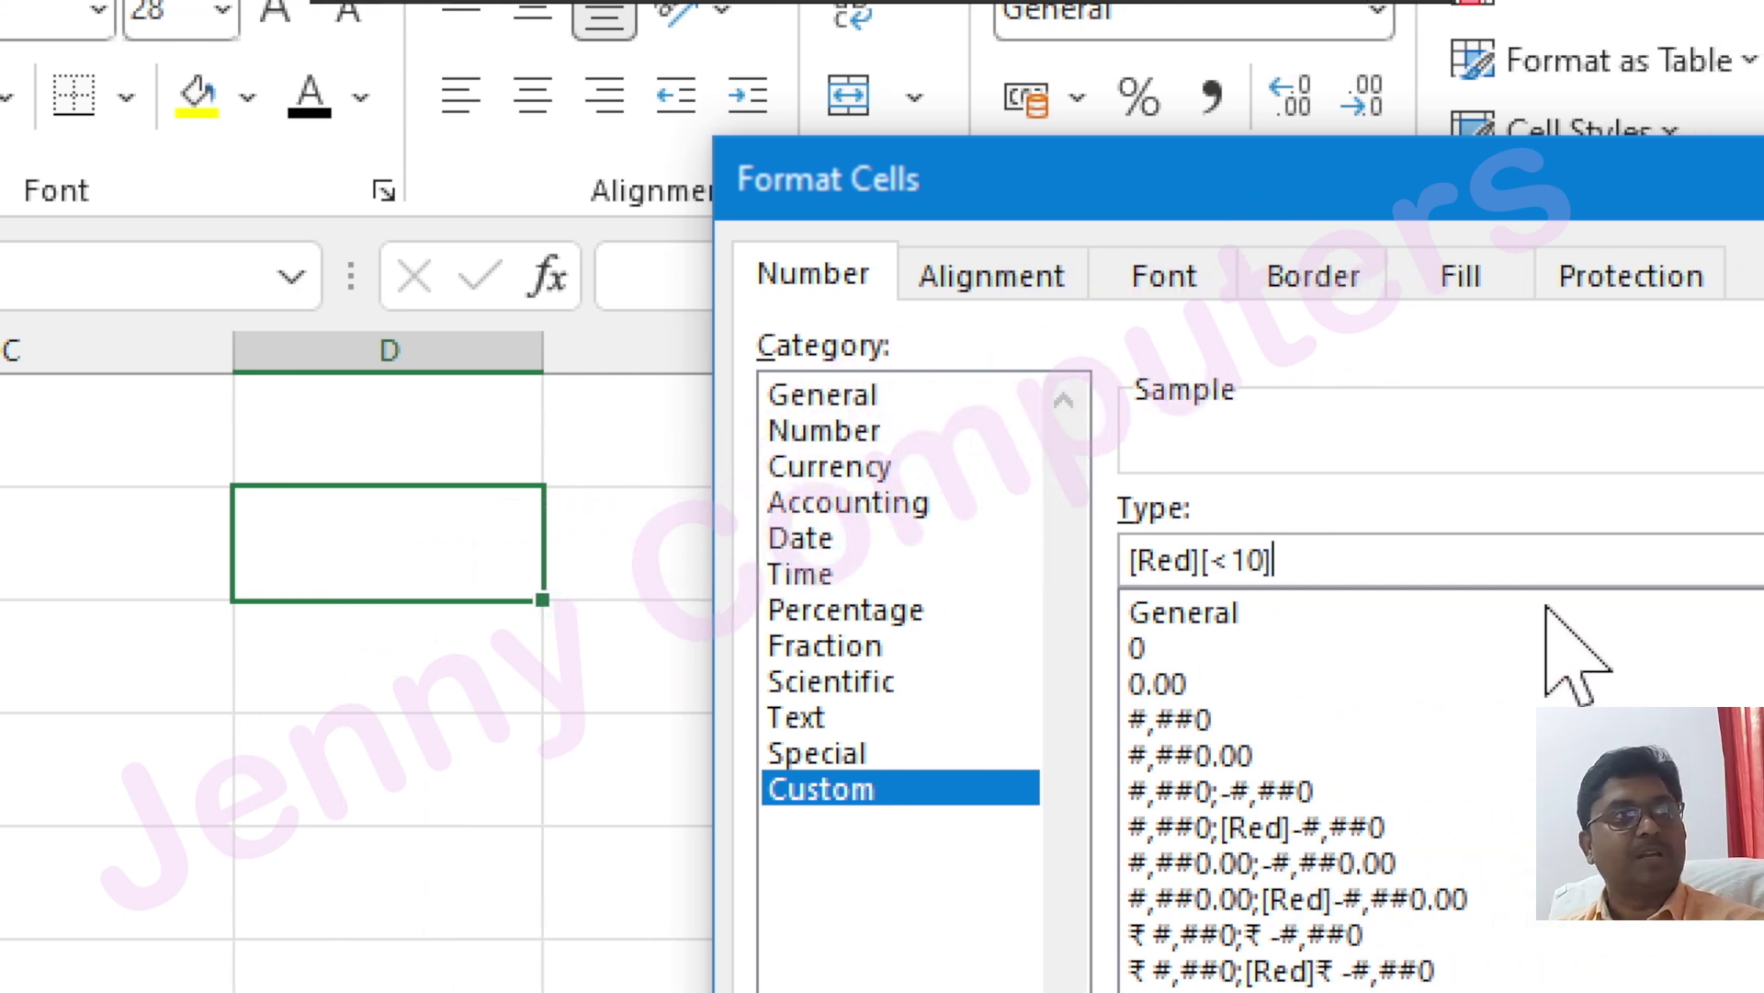
# - Add the second section ;[Green][>=10] to the custom format code and apply it to cell D20
pyautogui.write(';')
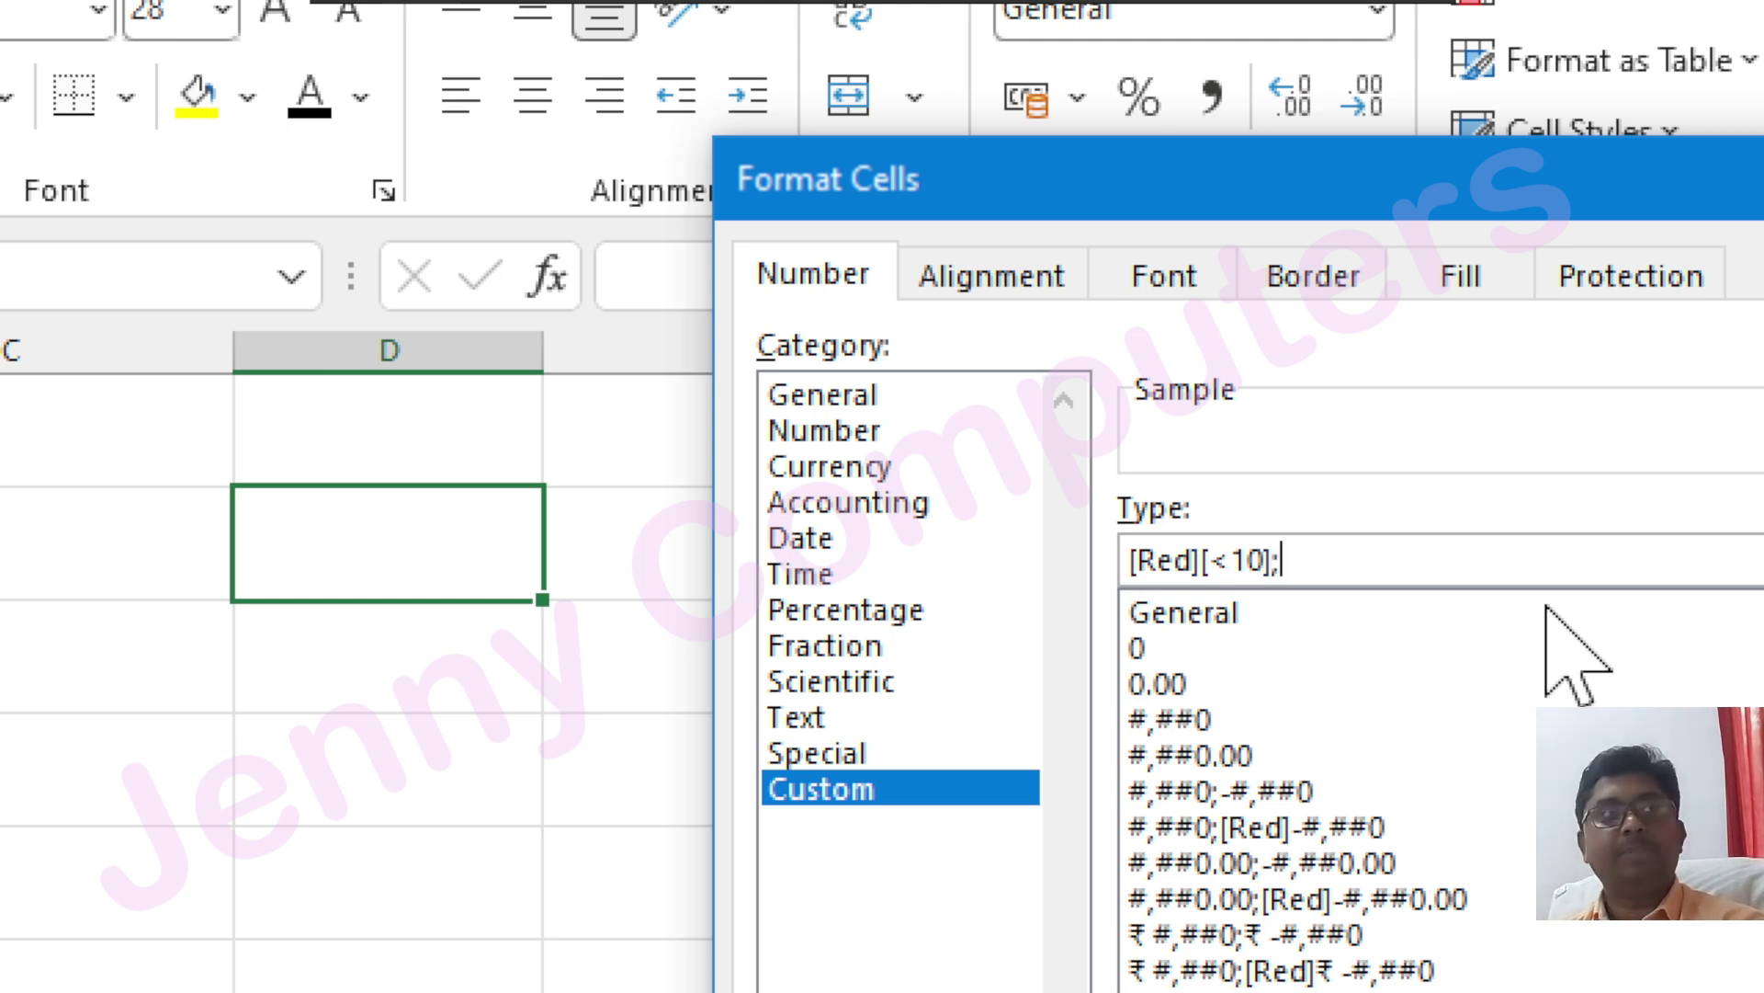
pyautogui.write('[Green]')
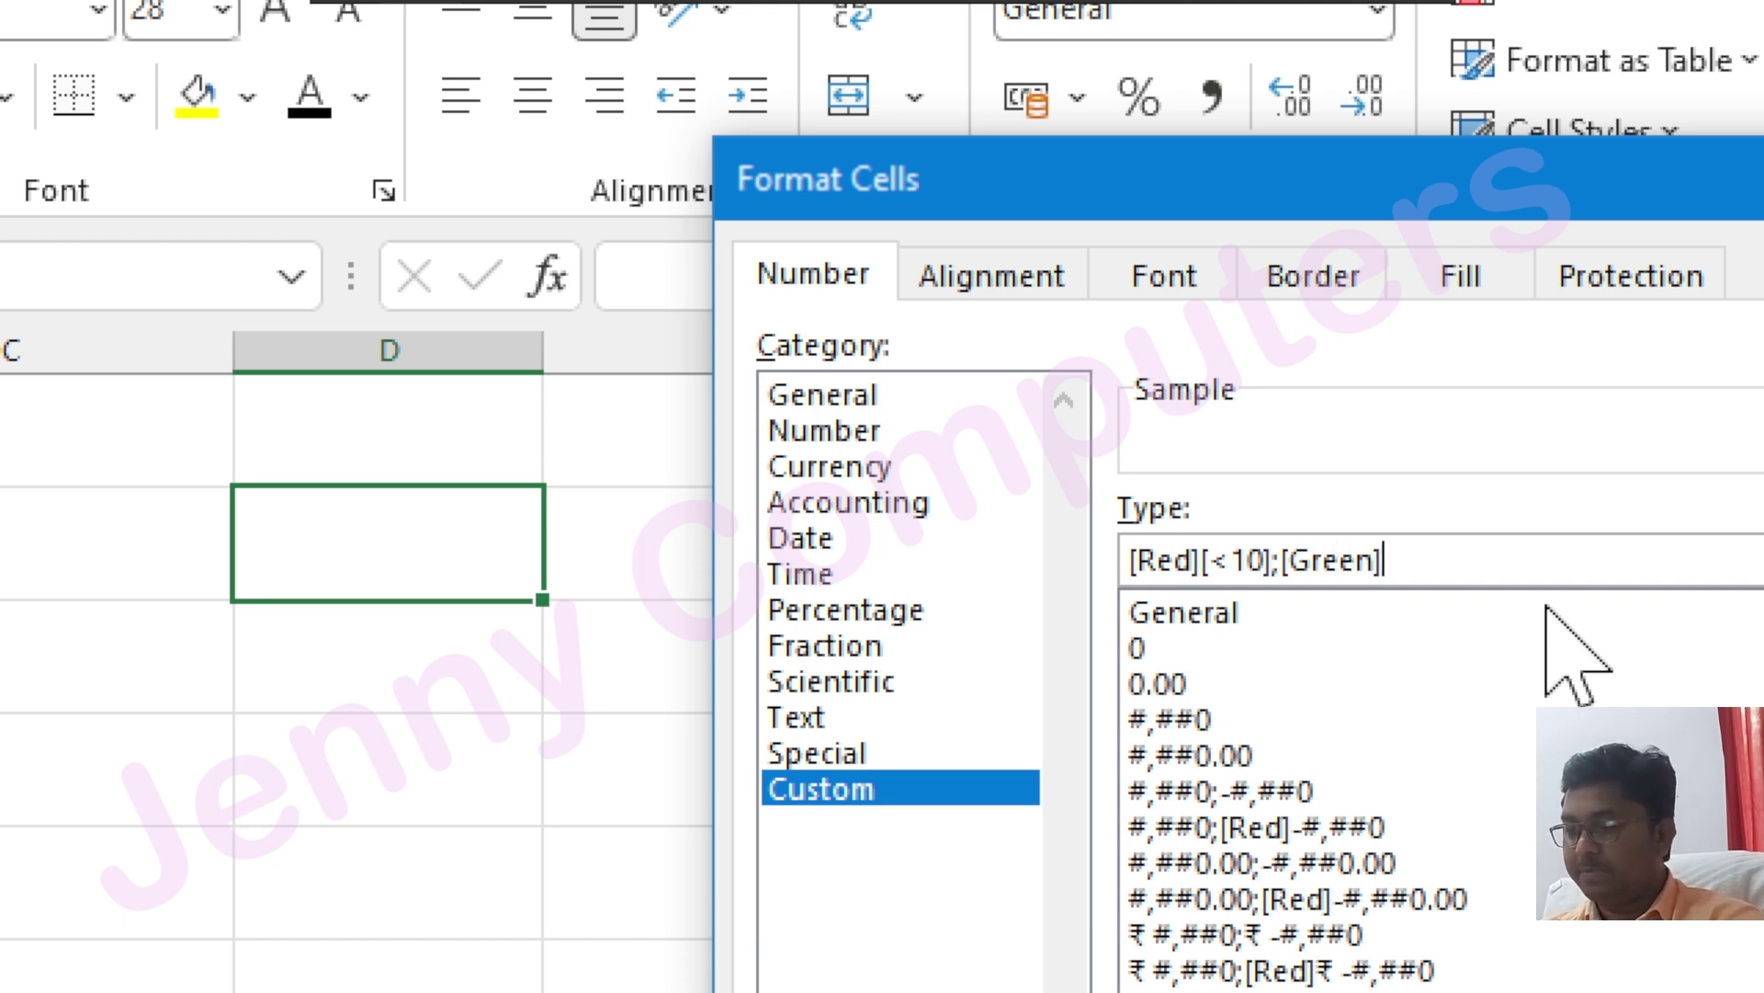
pyautogui.write('[>=')
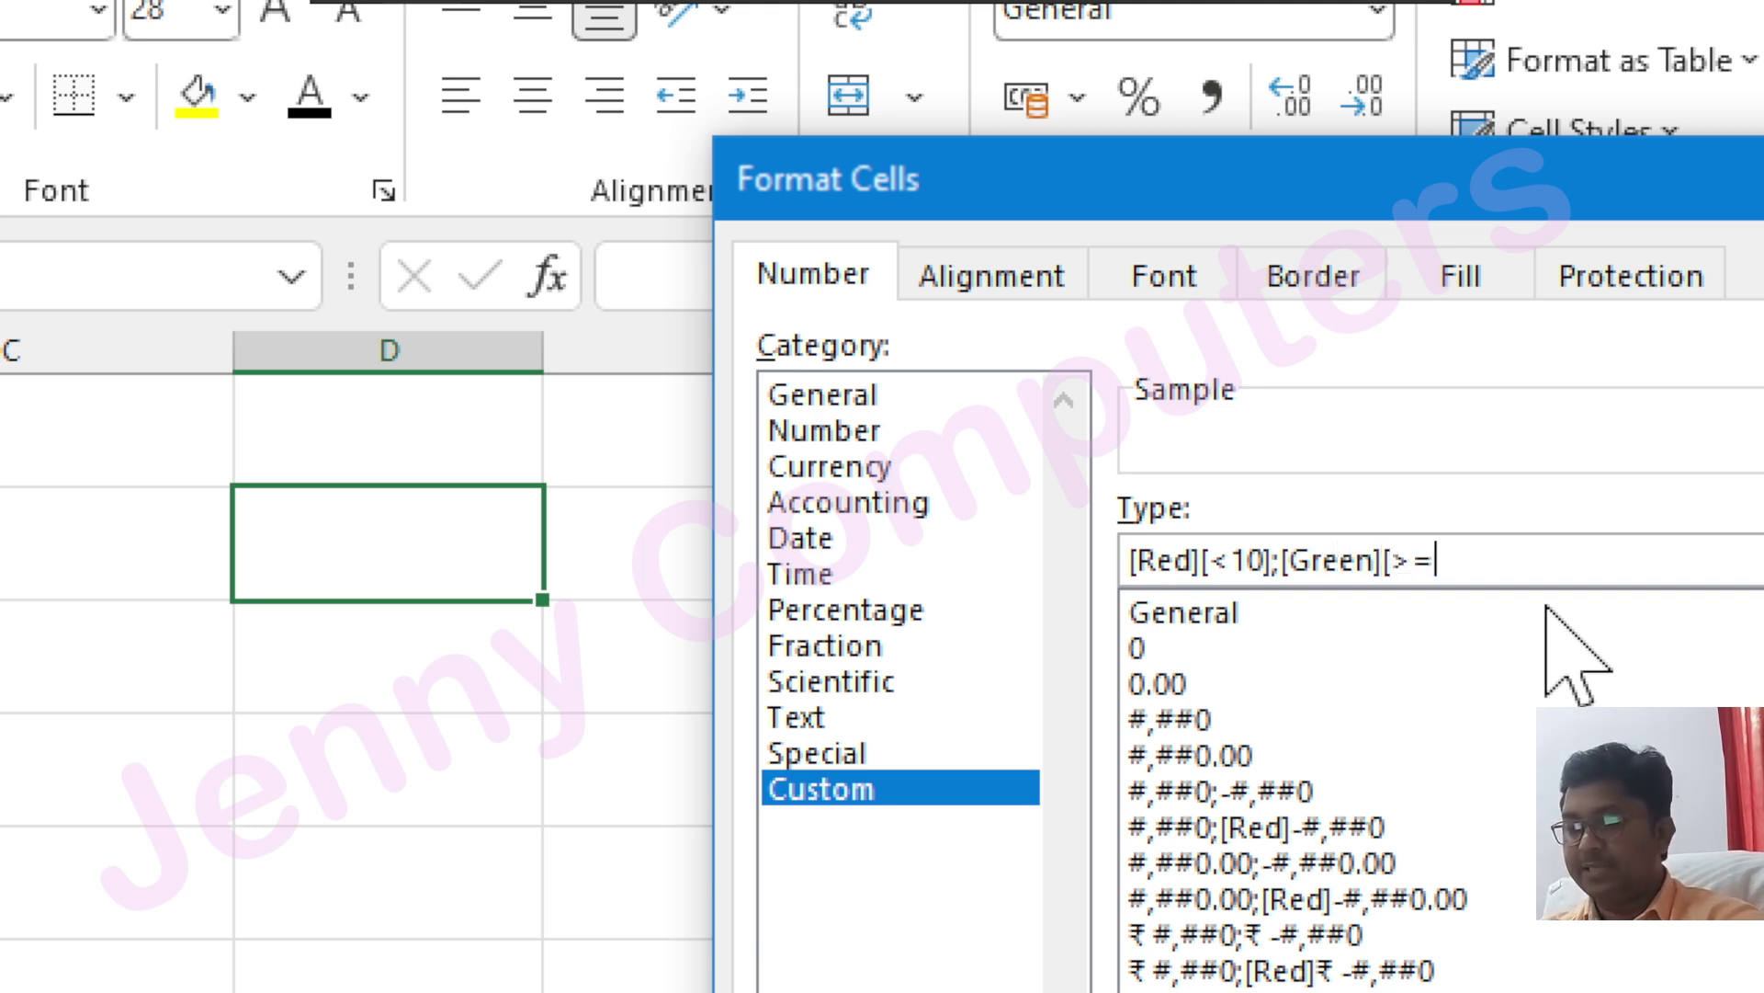
pyautogui.write('10')
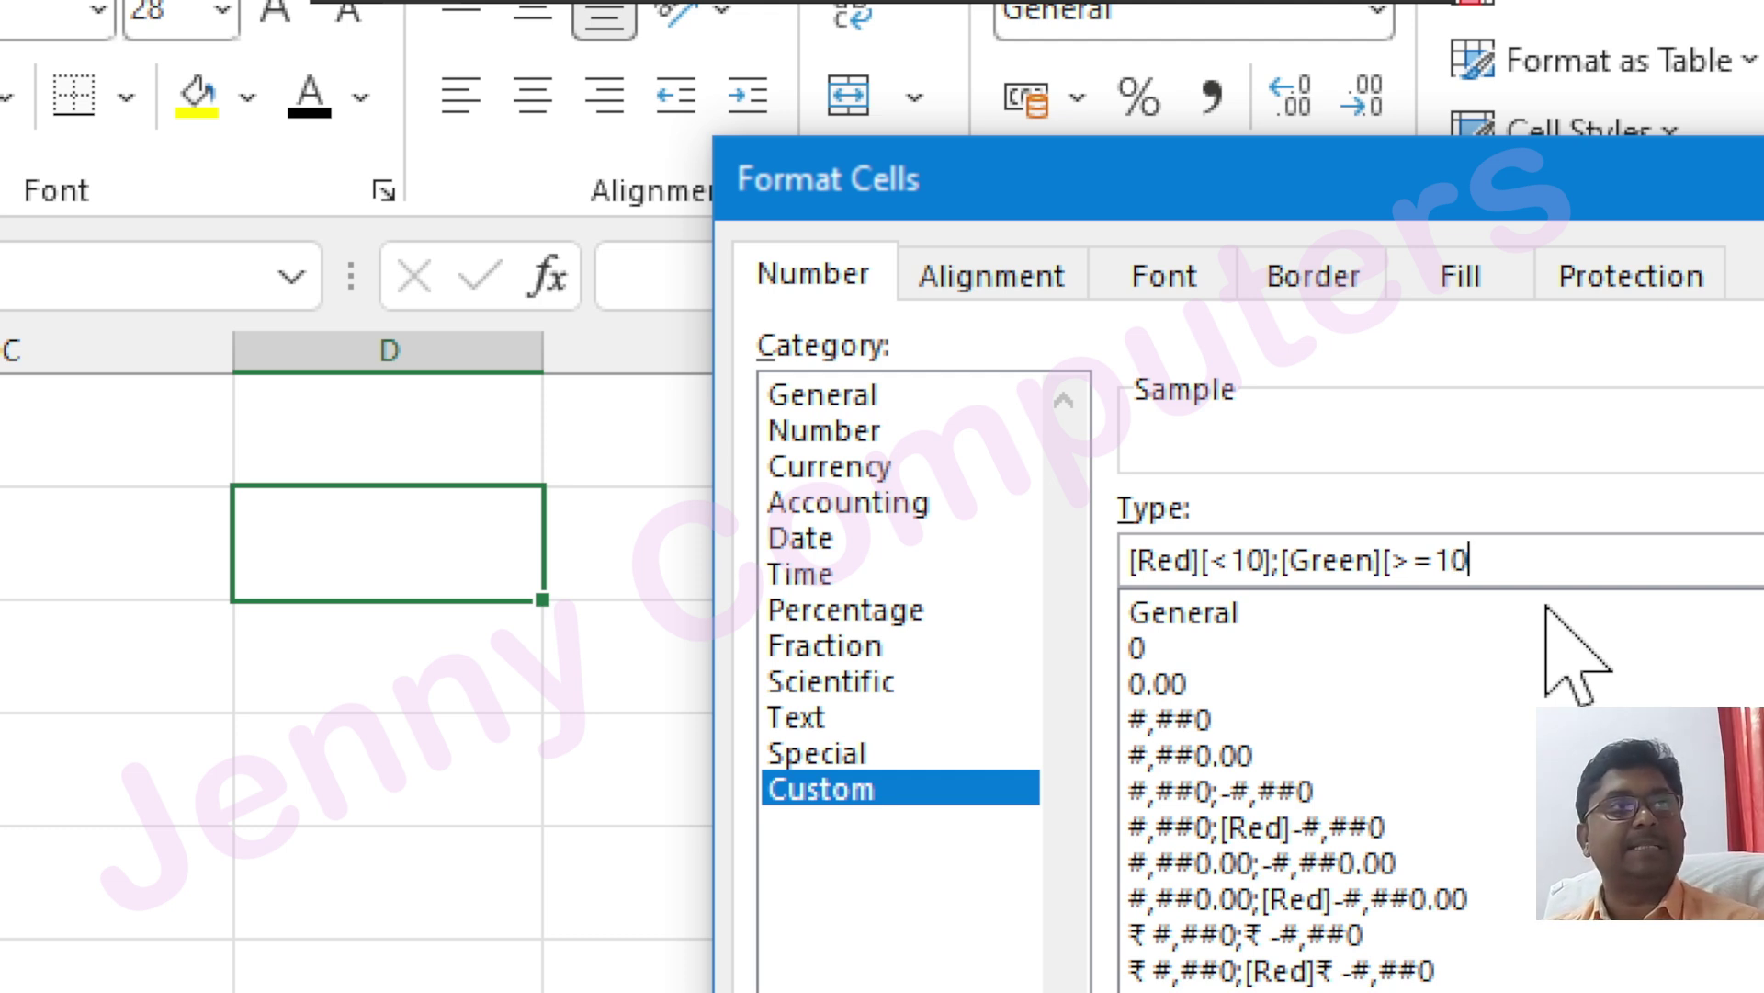
pyautogui.write(']')
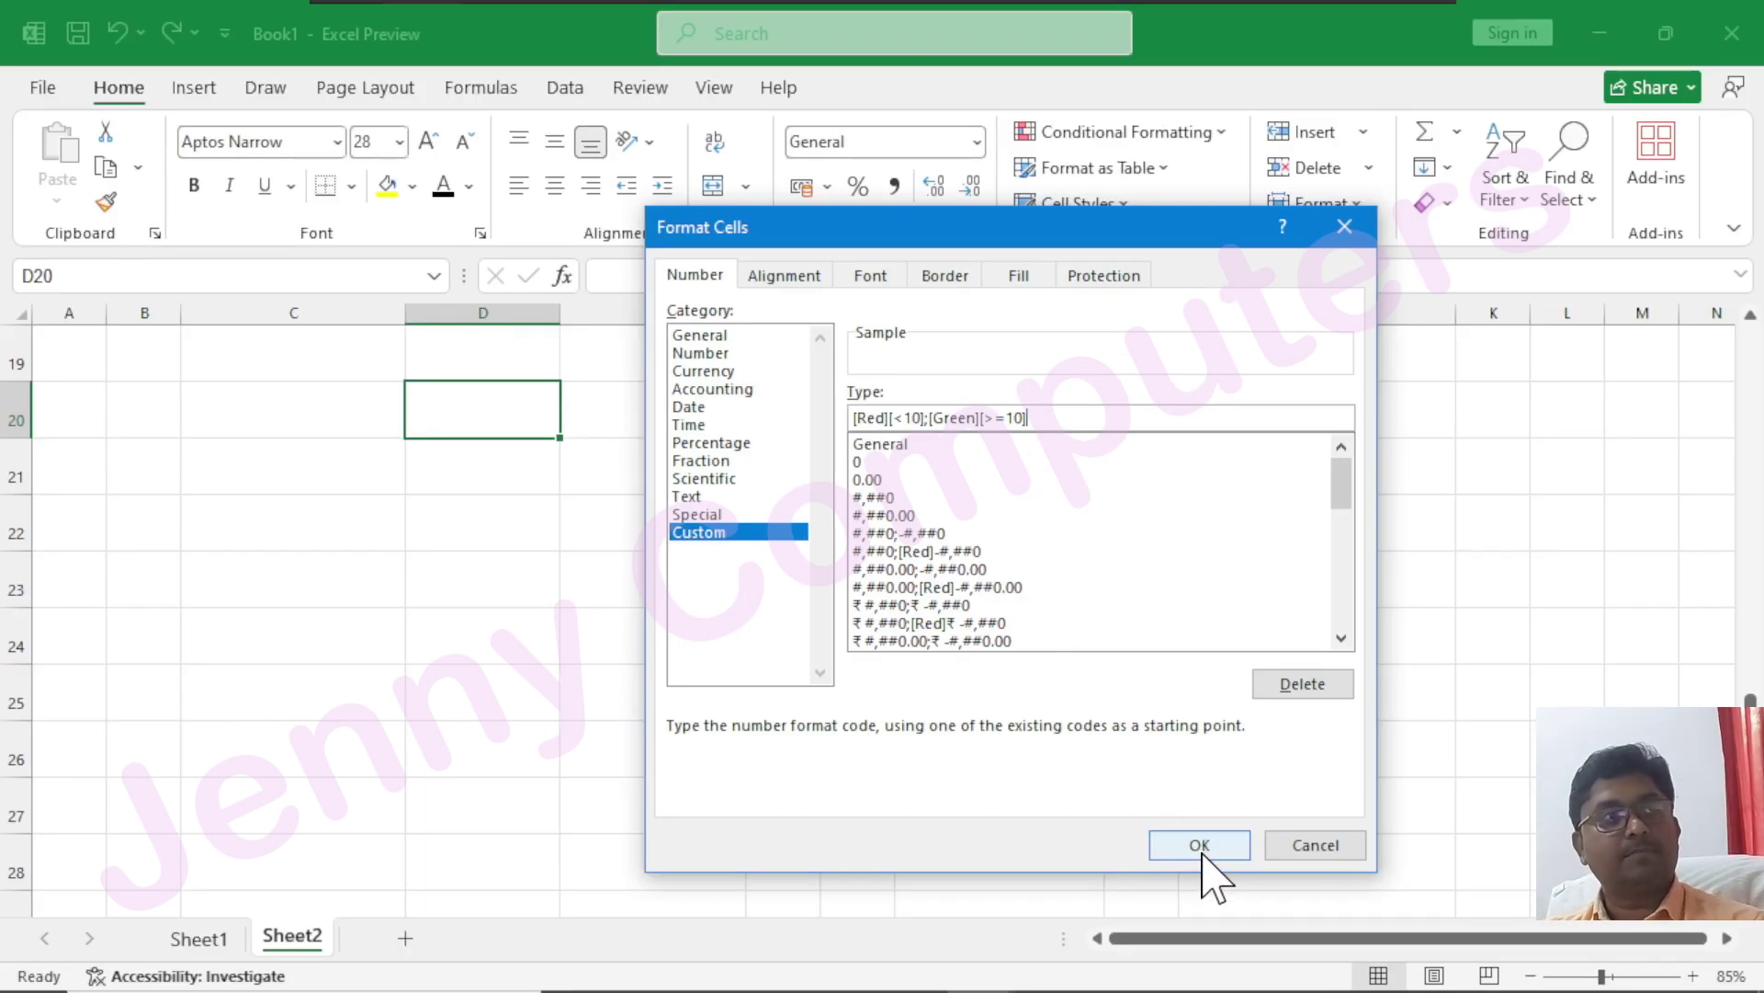
pyautogui.click(1197, 839)
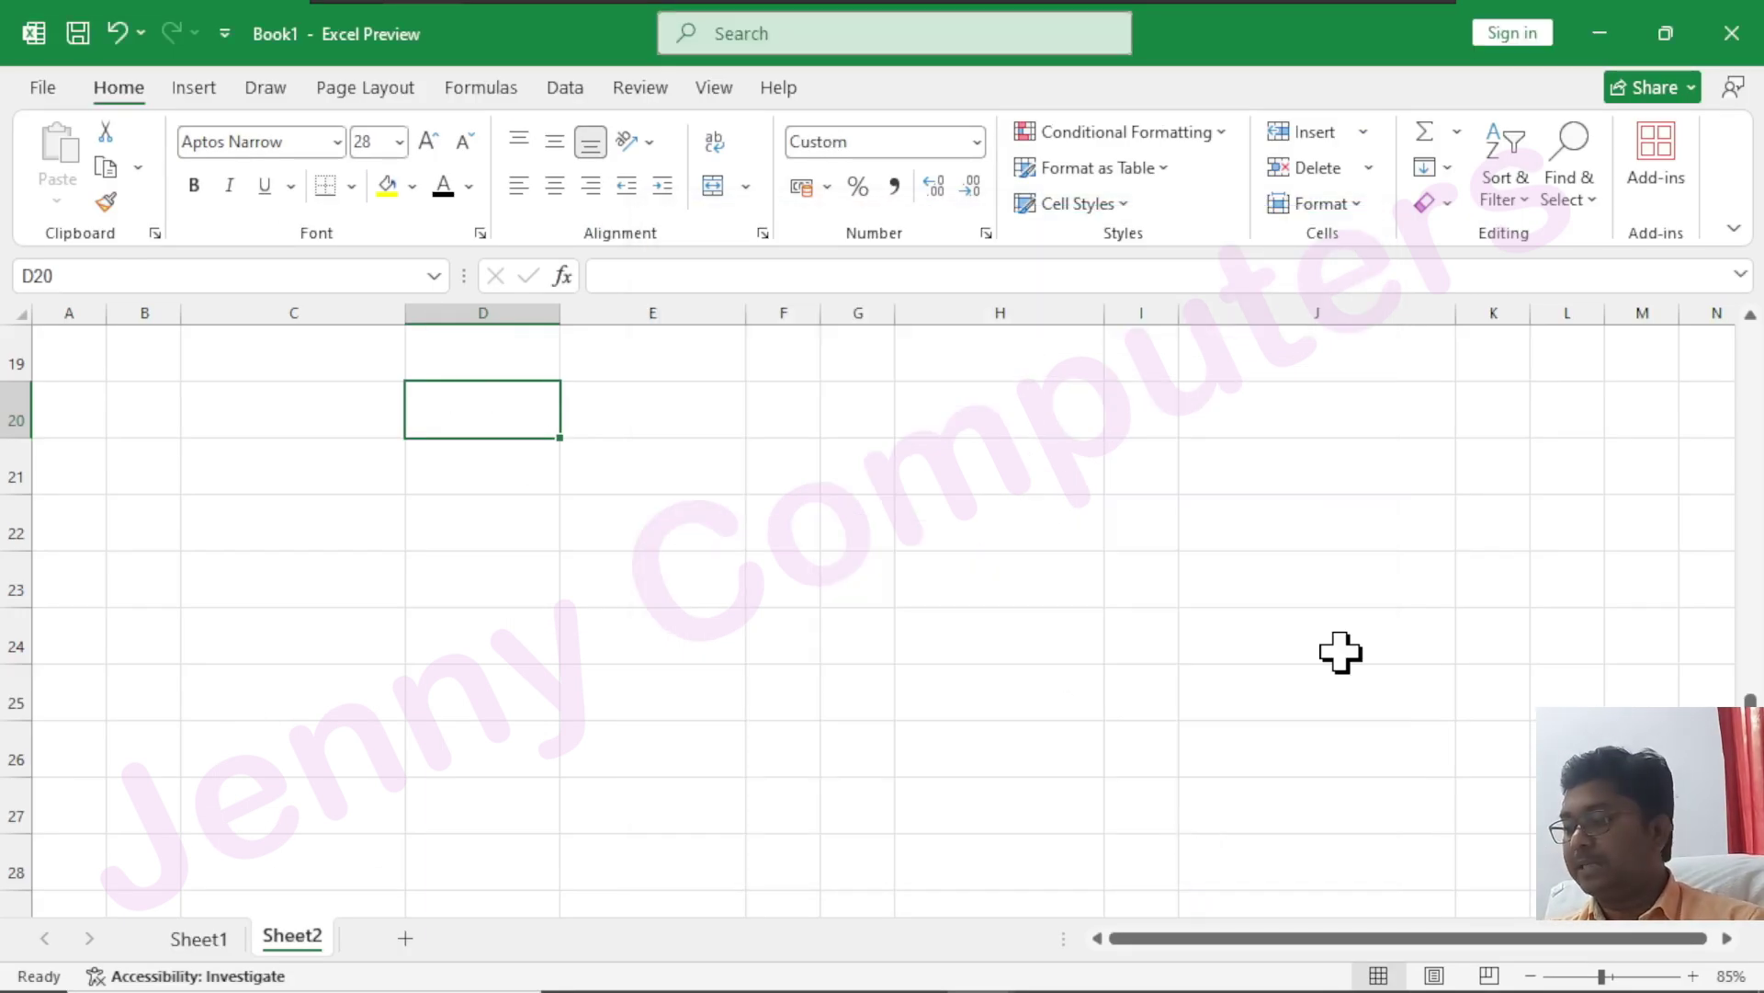
# - Test the conditional colour format in cell D20 by entering 5 and then 15
pyautogui.write('5')
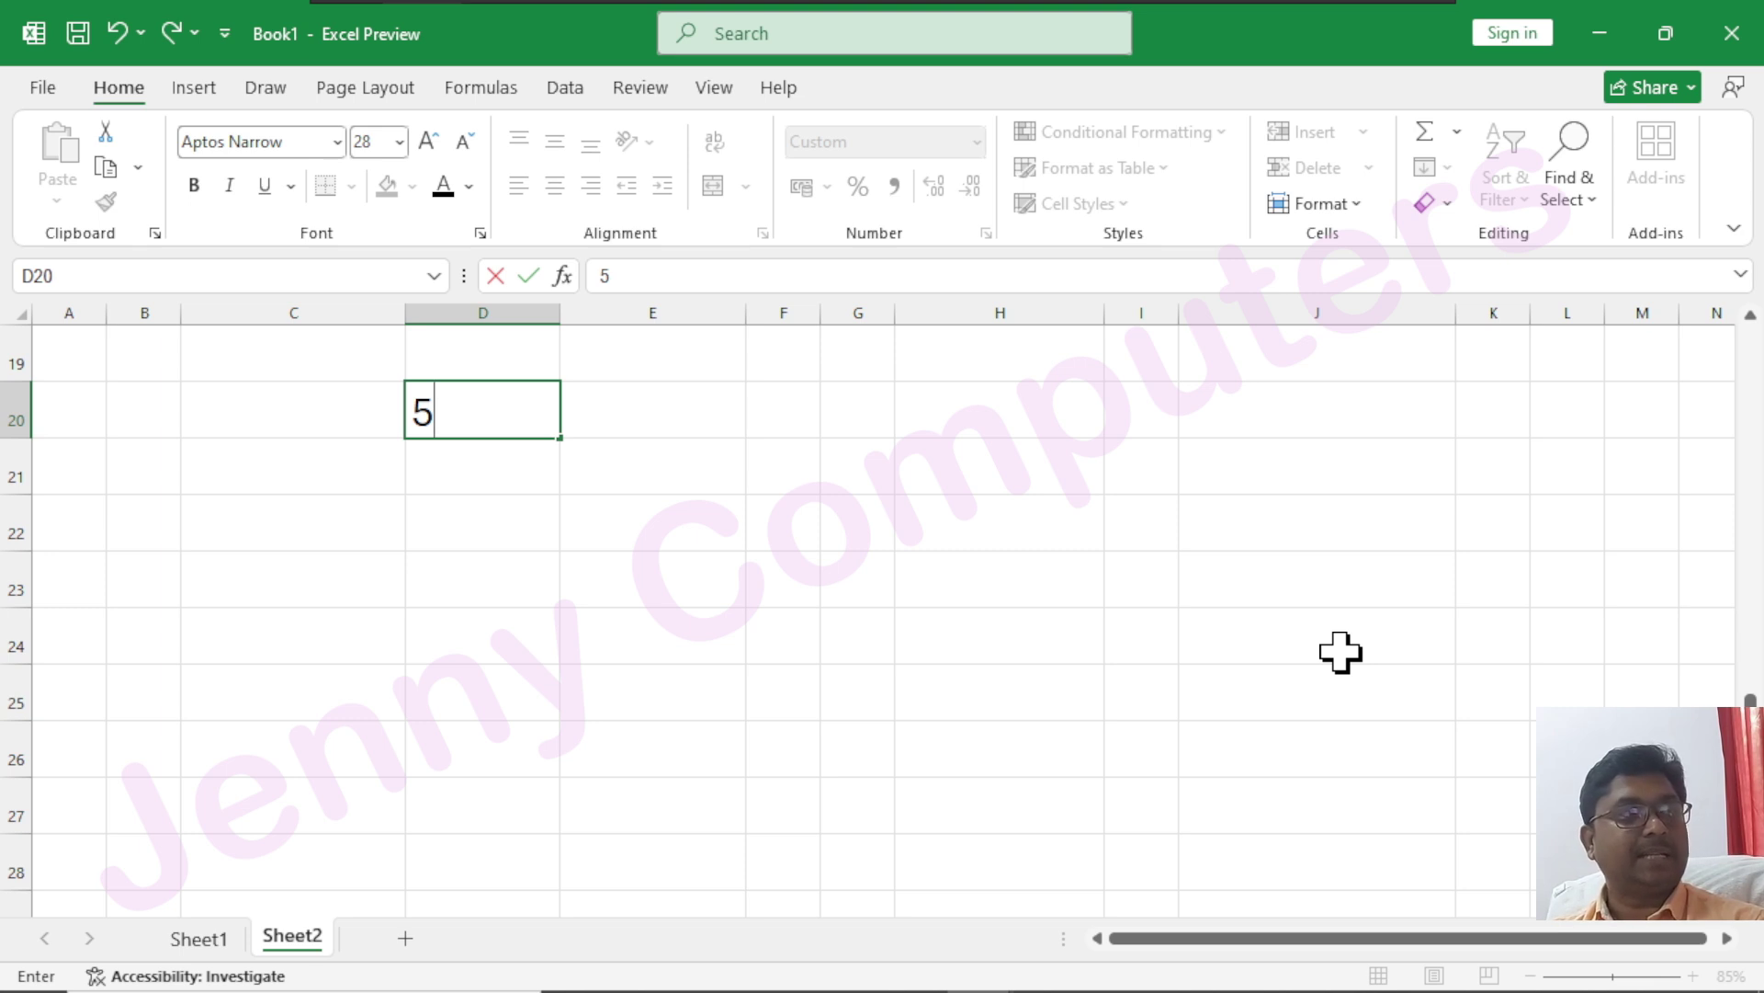
pyautogui.press('Return')
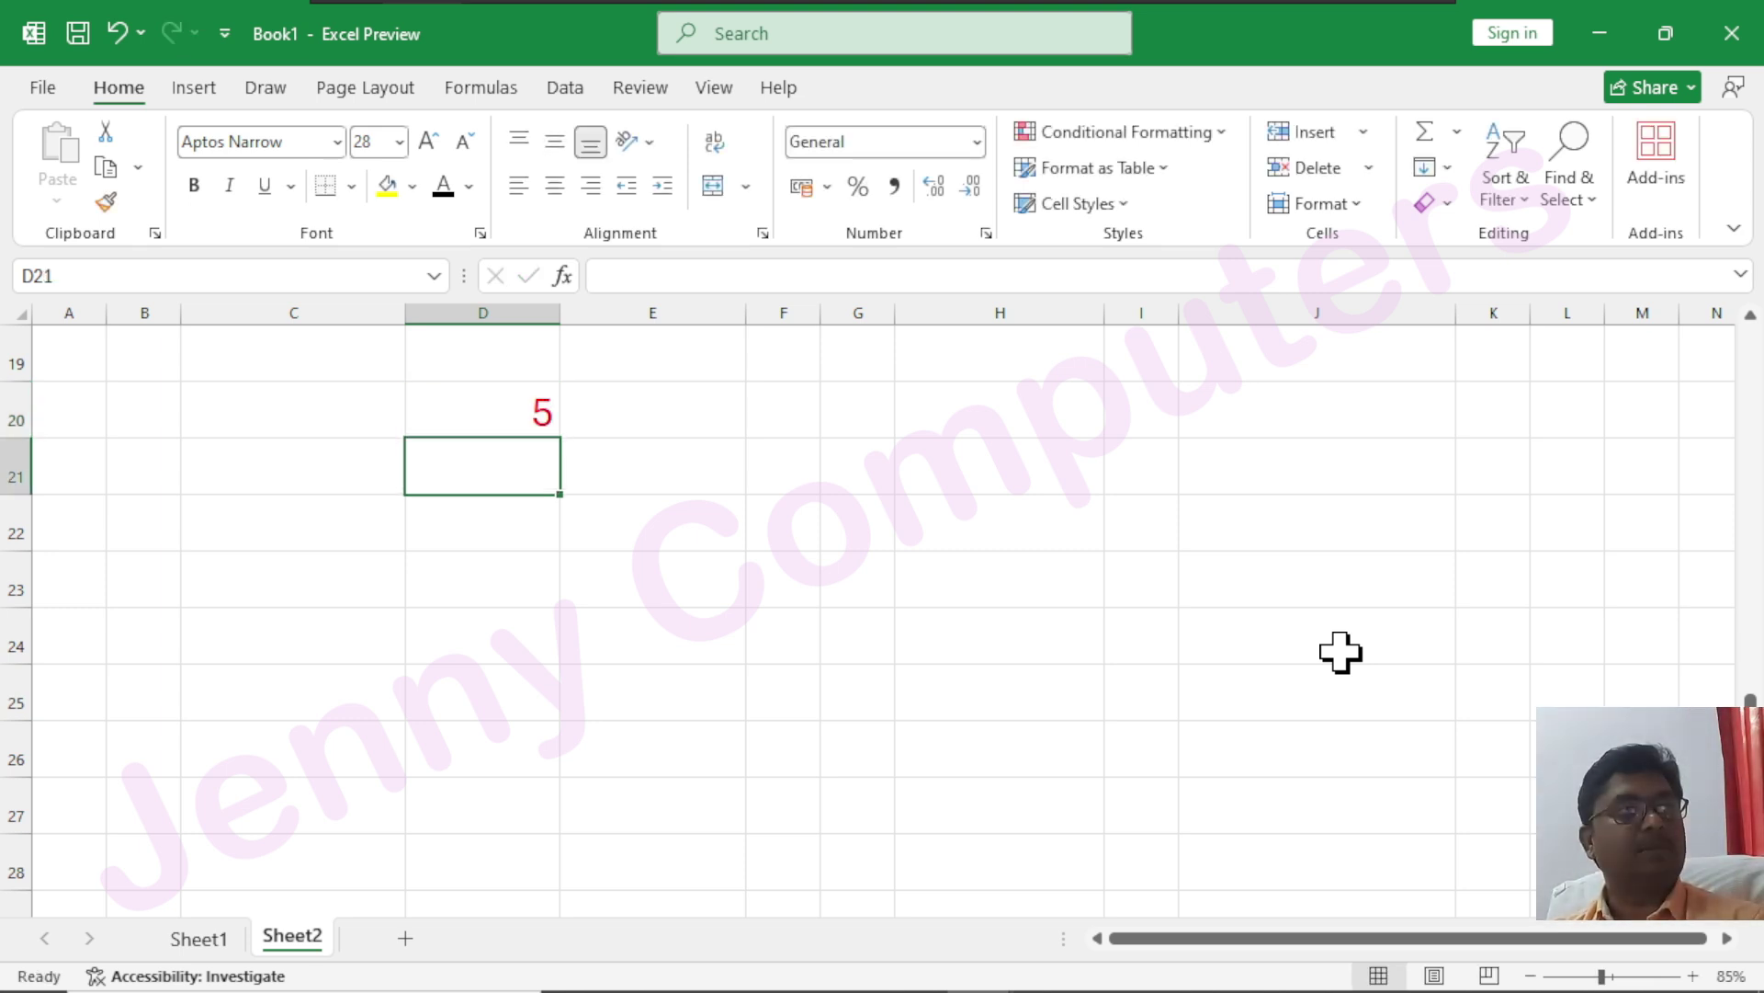
pyautogui.press('Up')
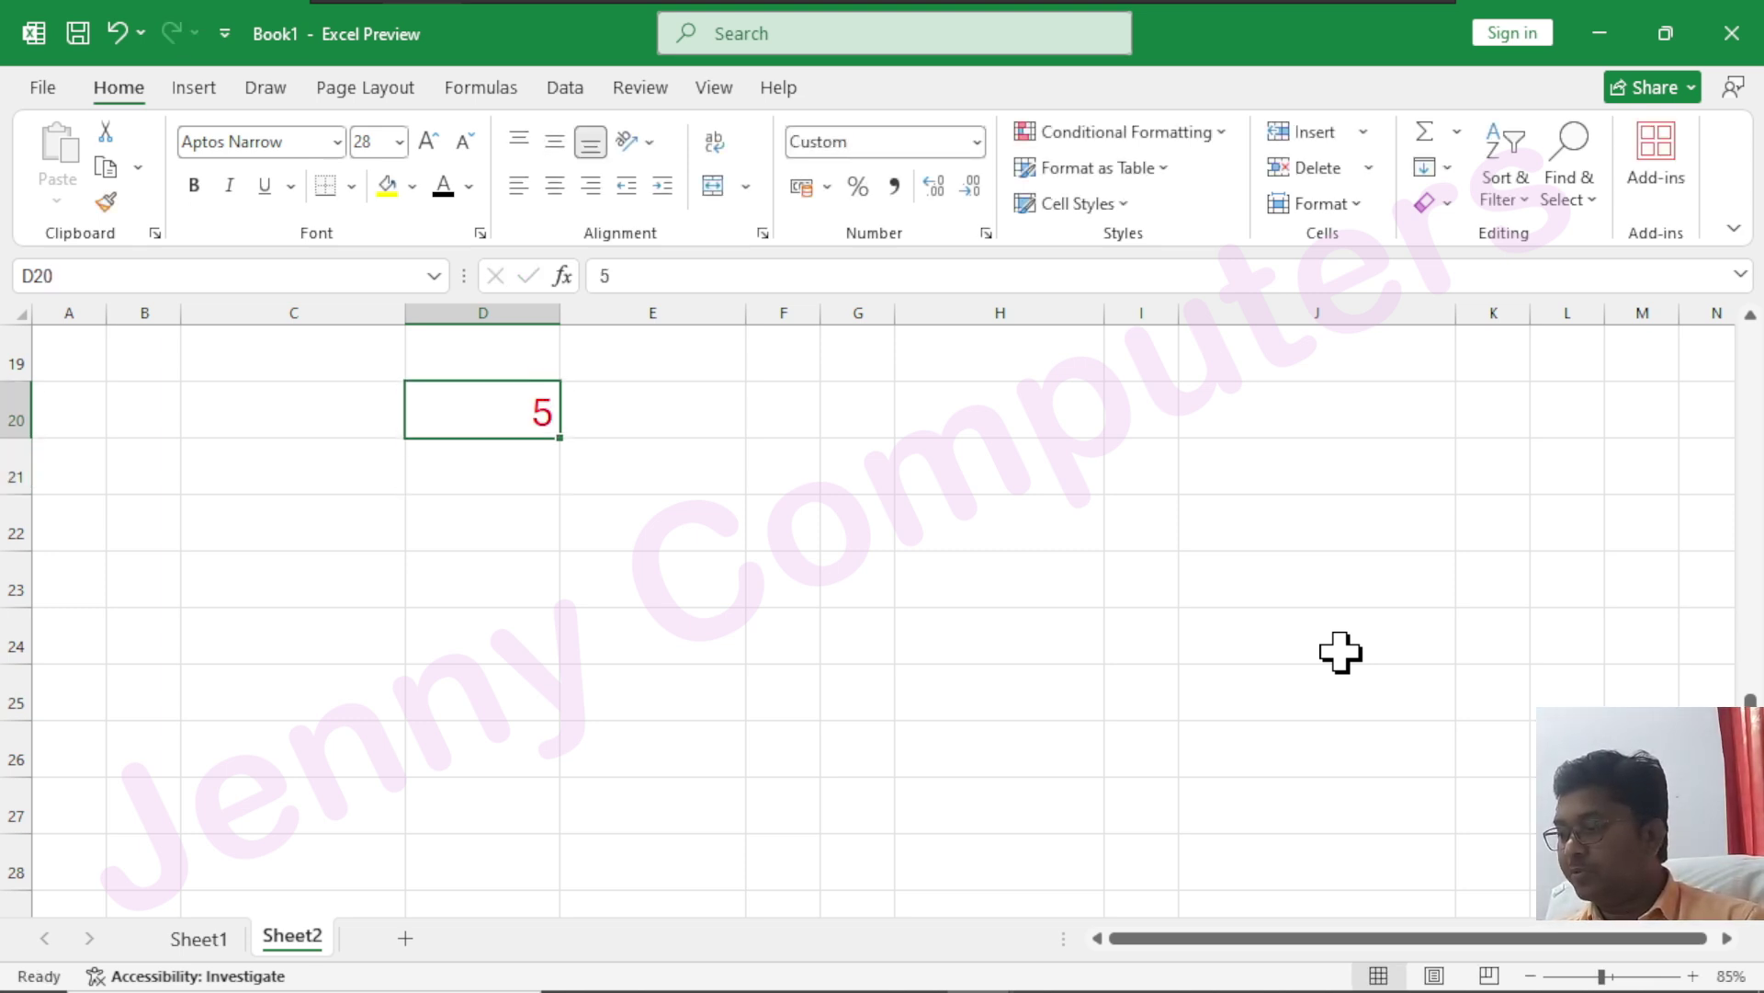
pyautogui.write('15')
pyautogui.press('Return')
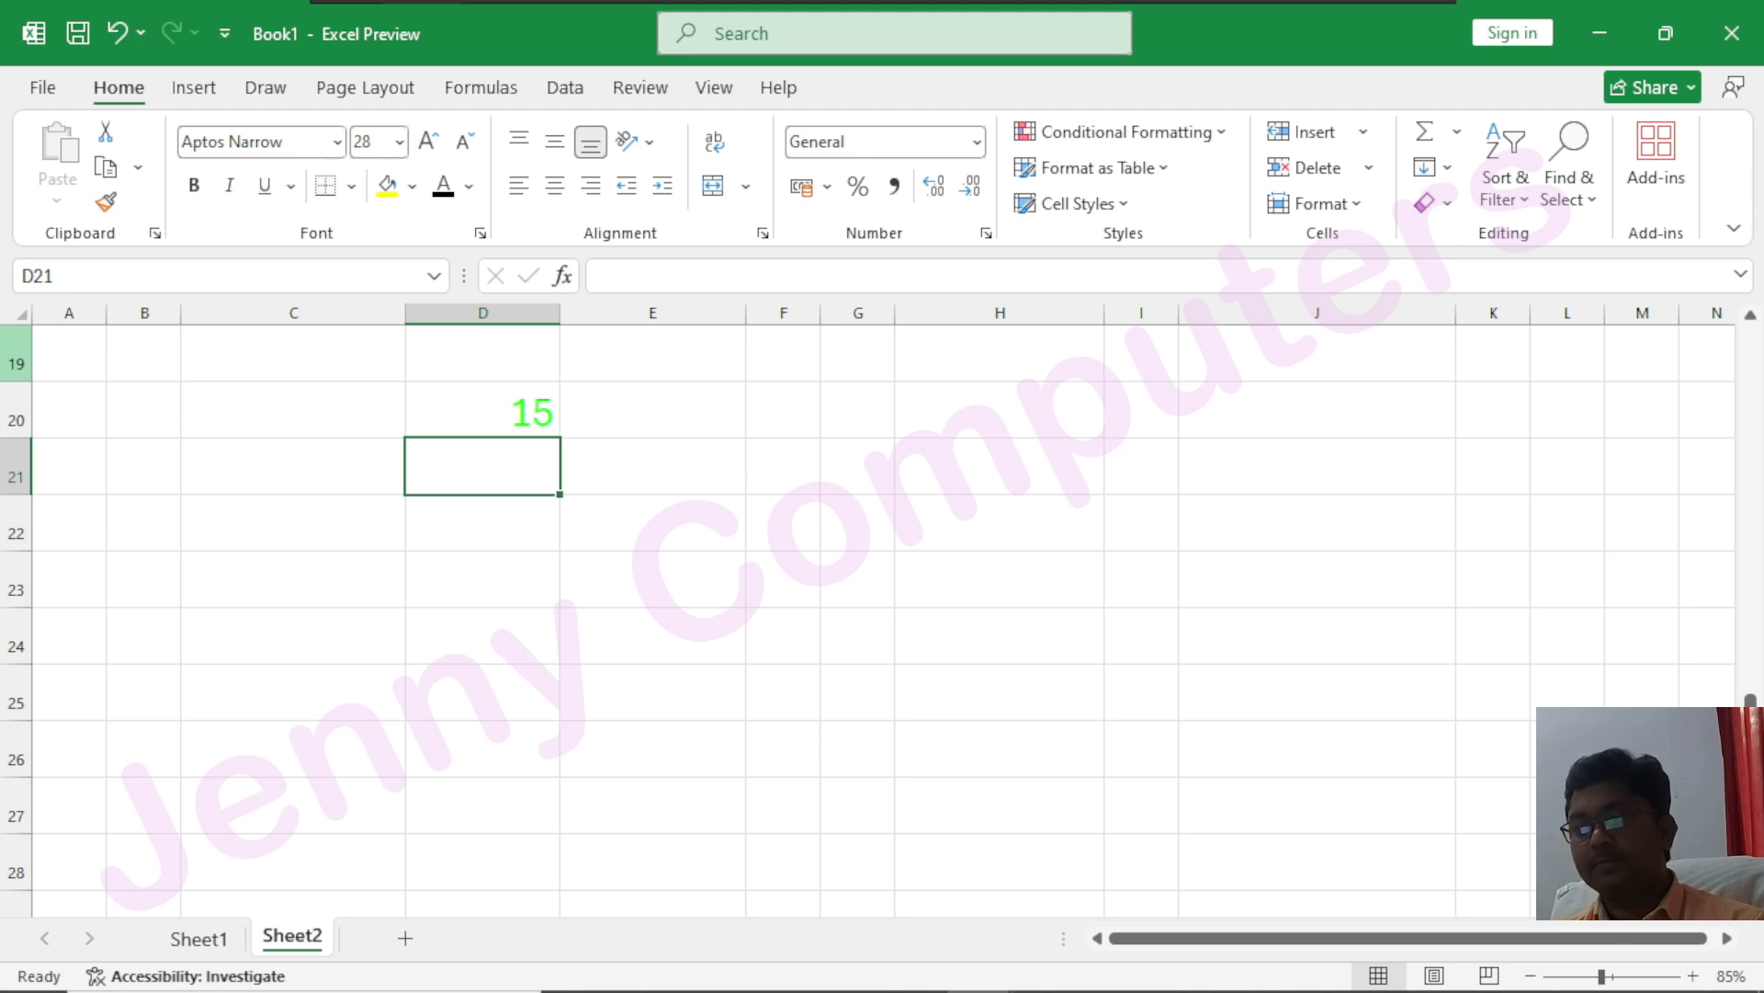
# - Copy the built-in accounting format code _ ₹ * #,##0_ ;_ ₹ * -#,##0_ ;_ ₹ * "-"_ ;_ @_ from the custom number formats
pyautogui.click(660, 517)
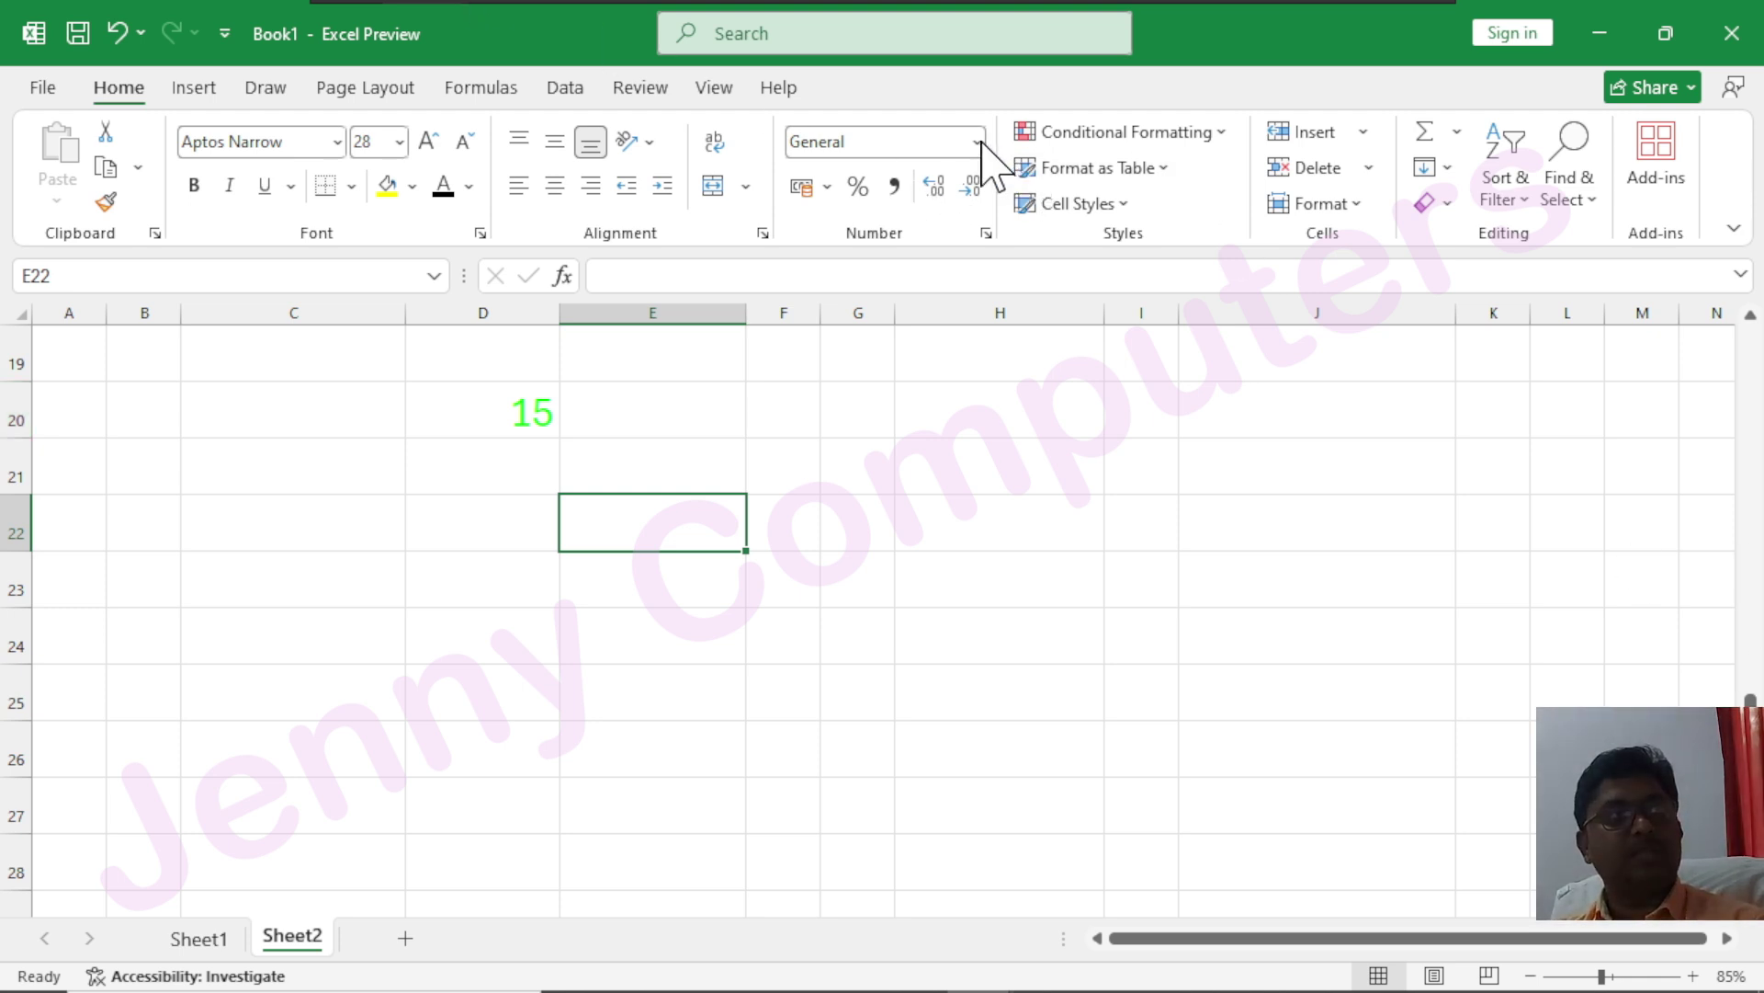
pyautogui.click(986, 234)
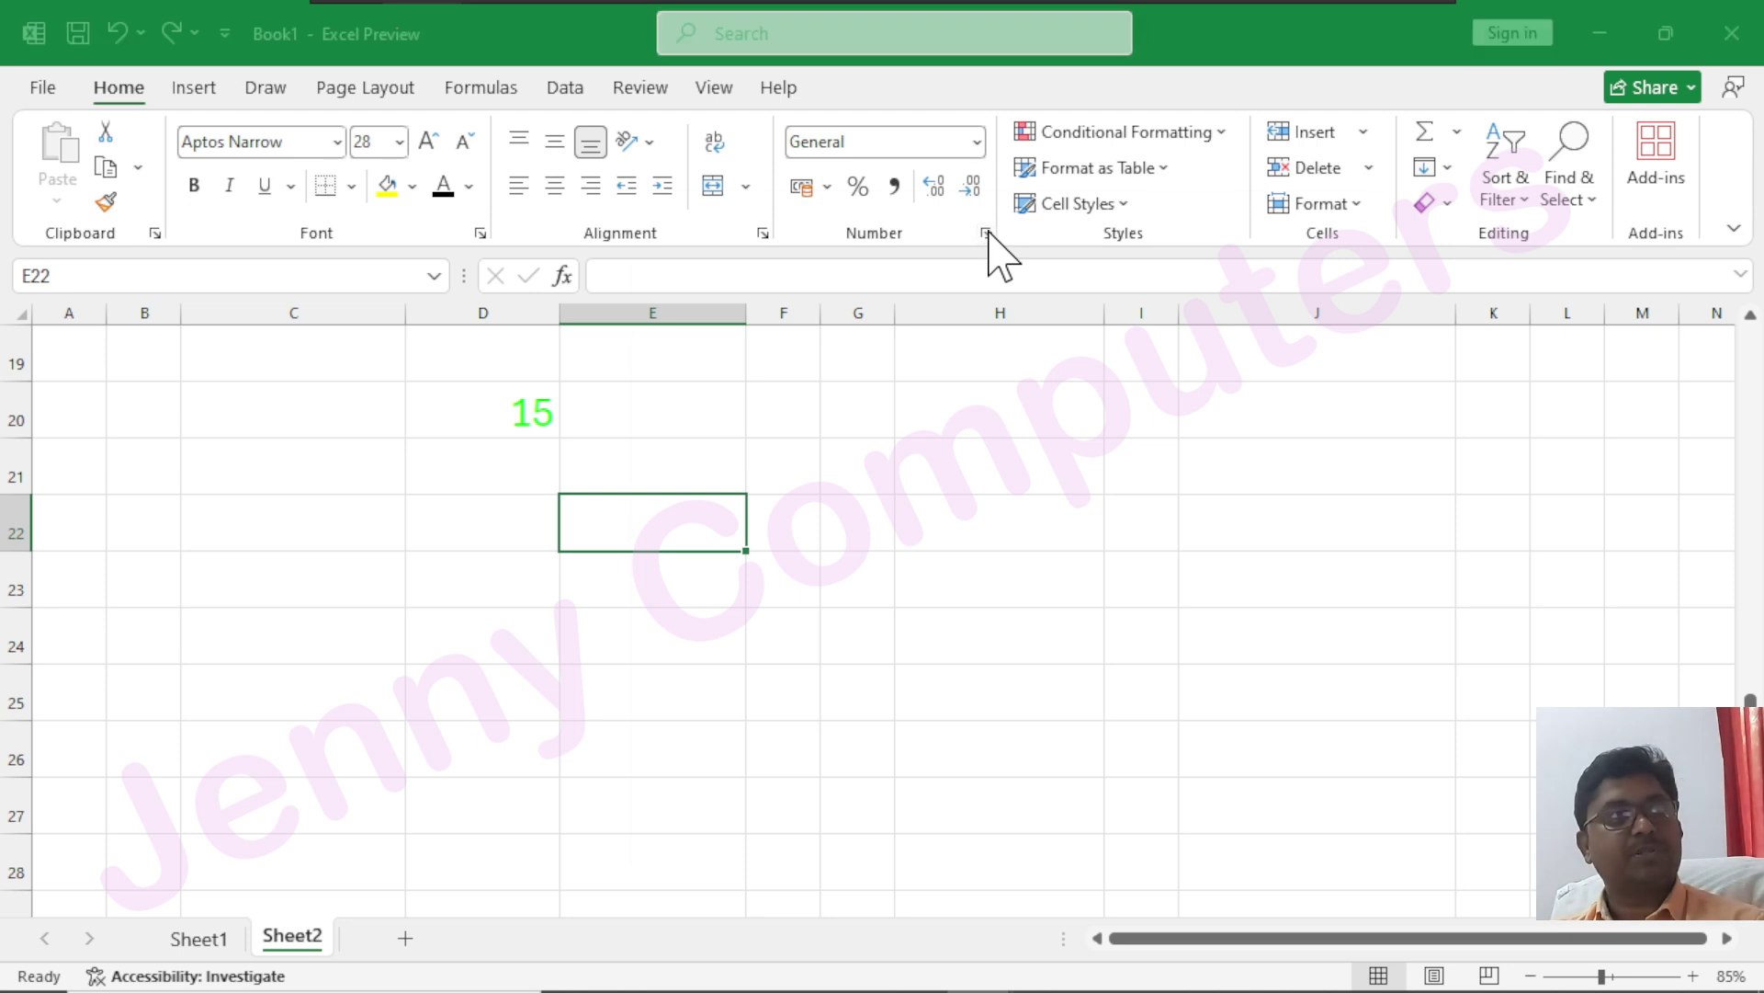
pyautogui.click(706, 533)
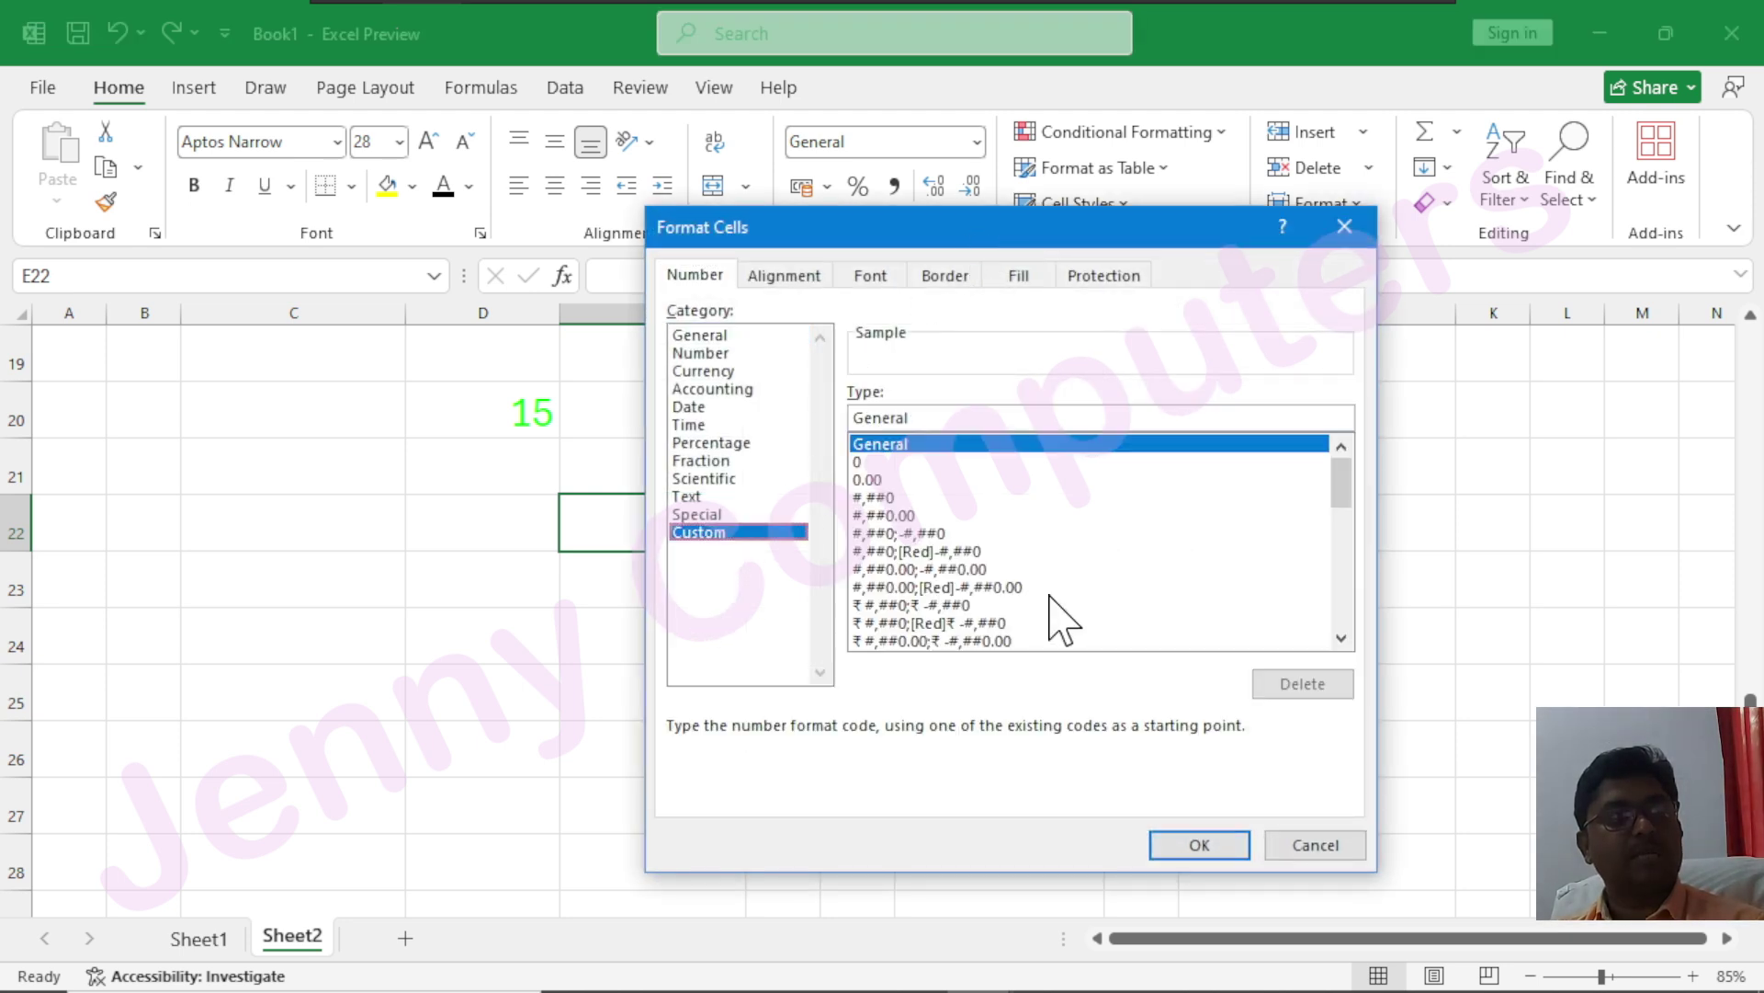
pyautogui.click(974, 570)
pyautogui.scroll(-8, 985, 596)
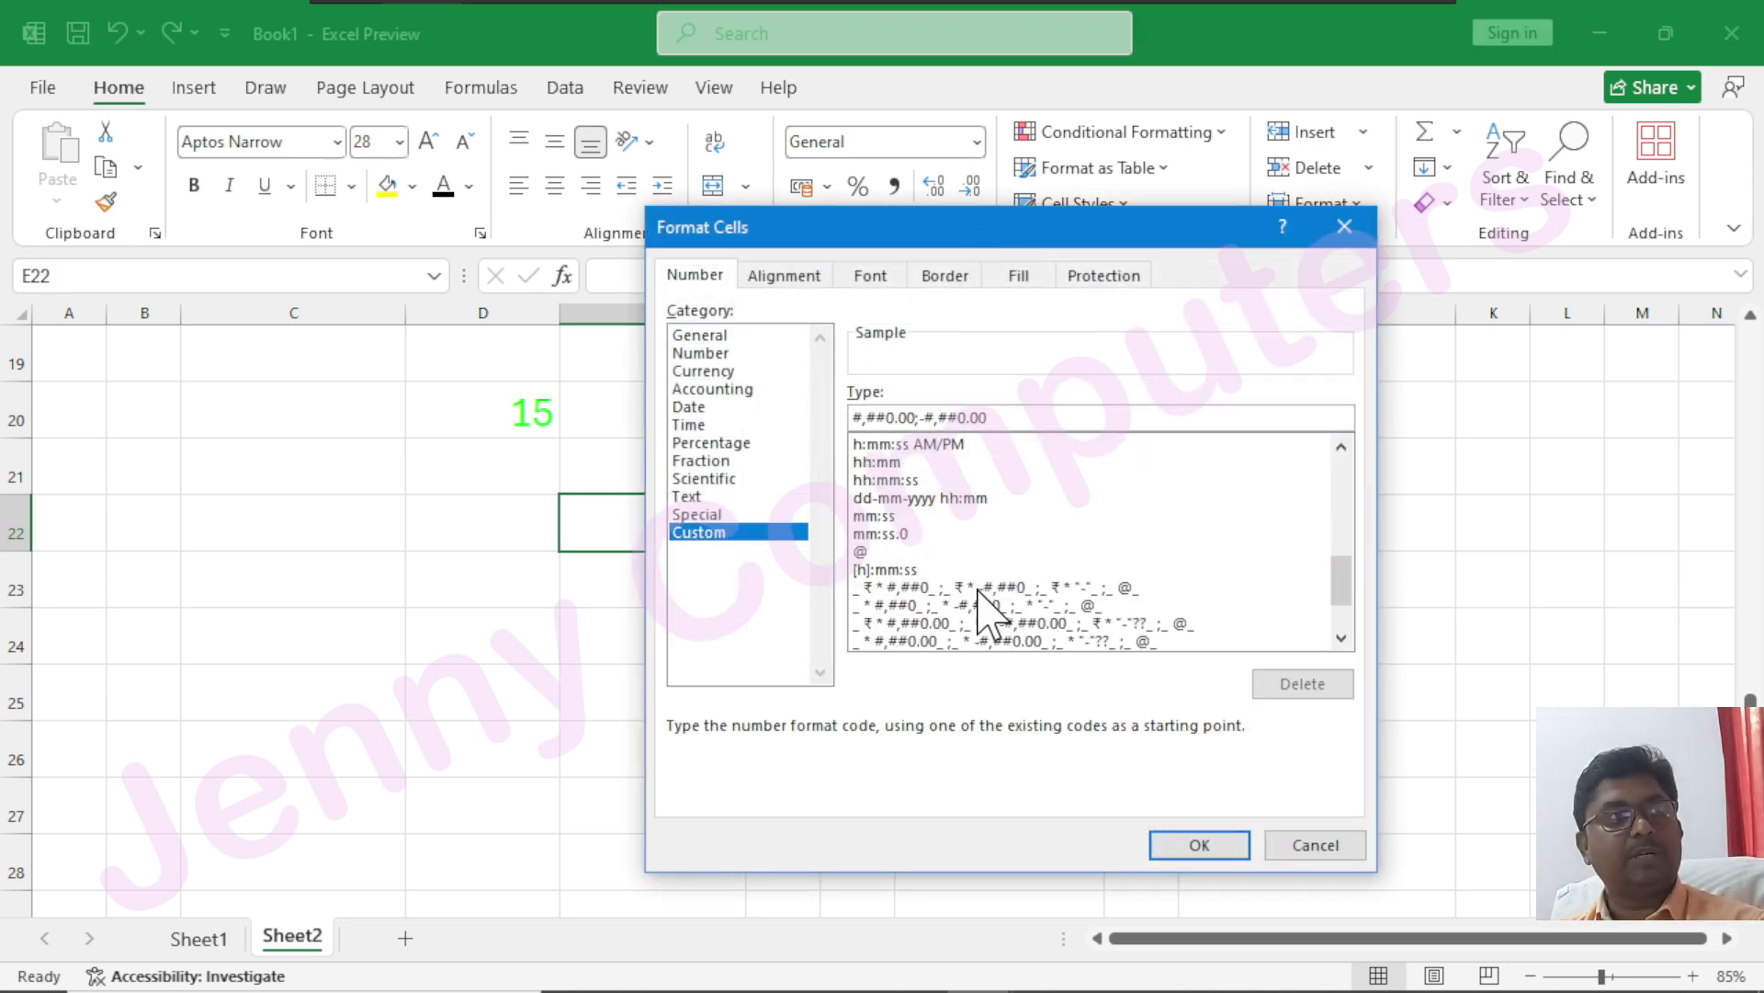
pyautogui.scroll(-1, 985, 593)
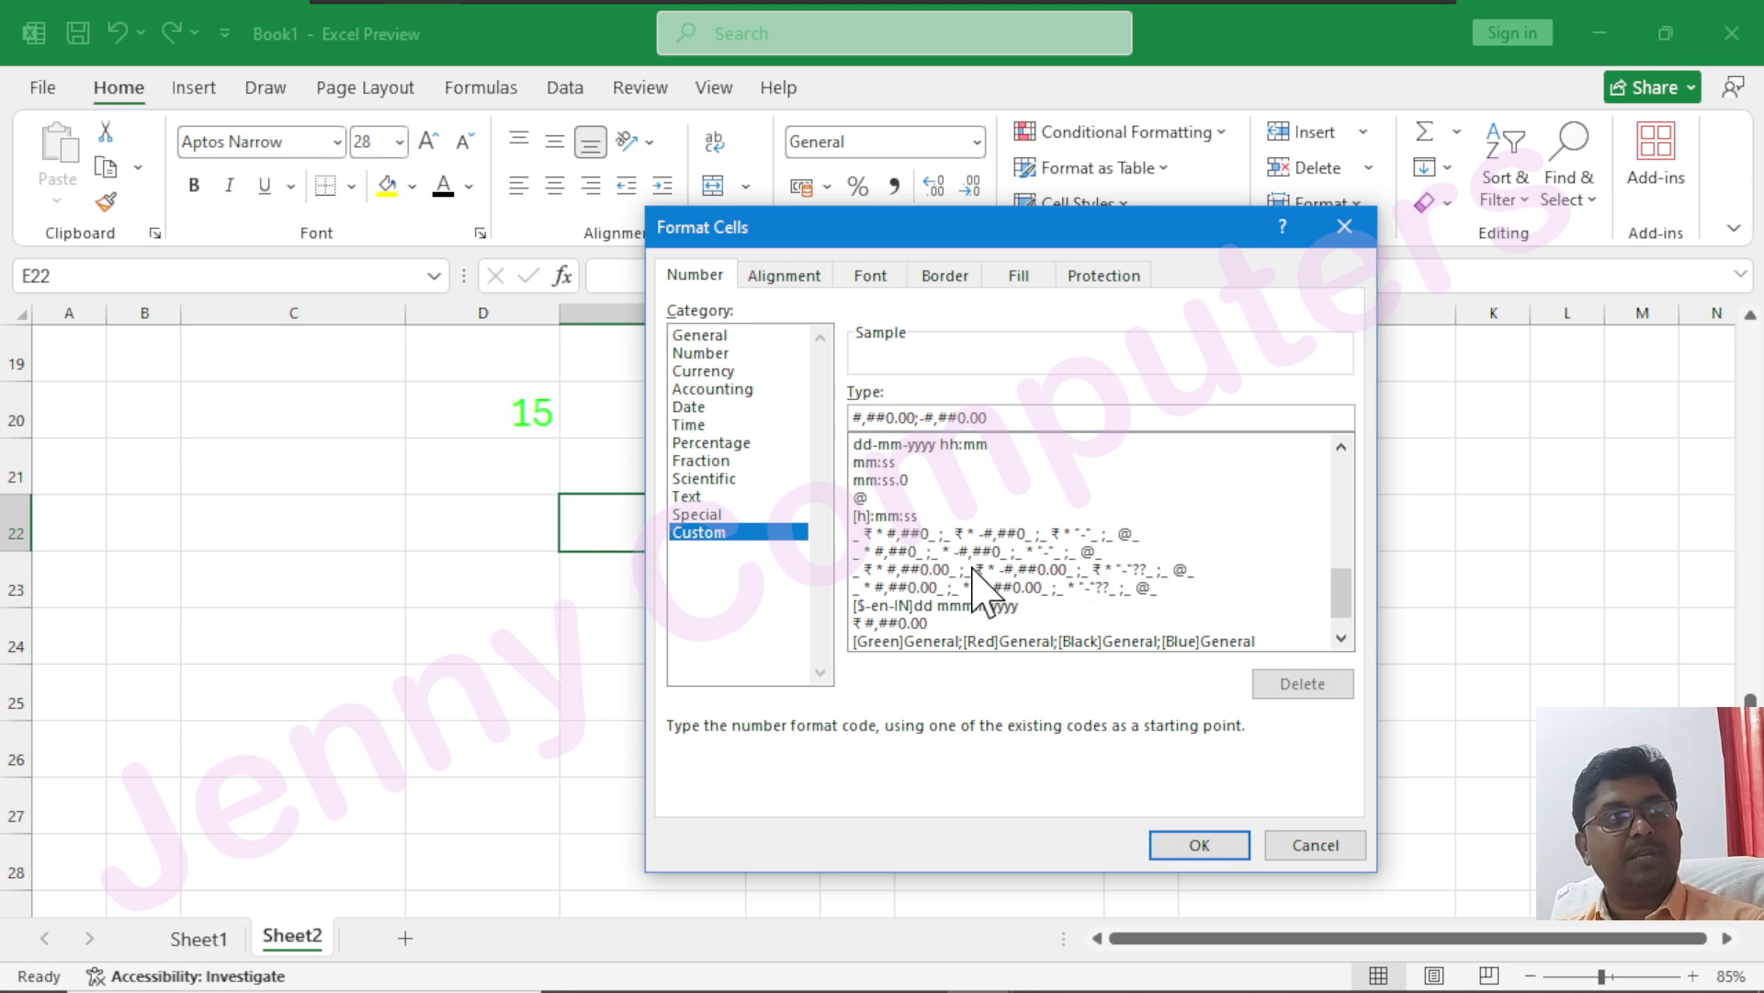
pyautogui.click(985, 535)
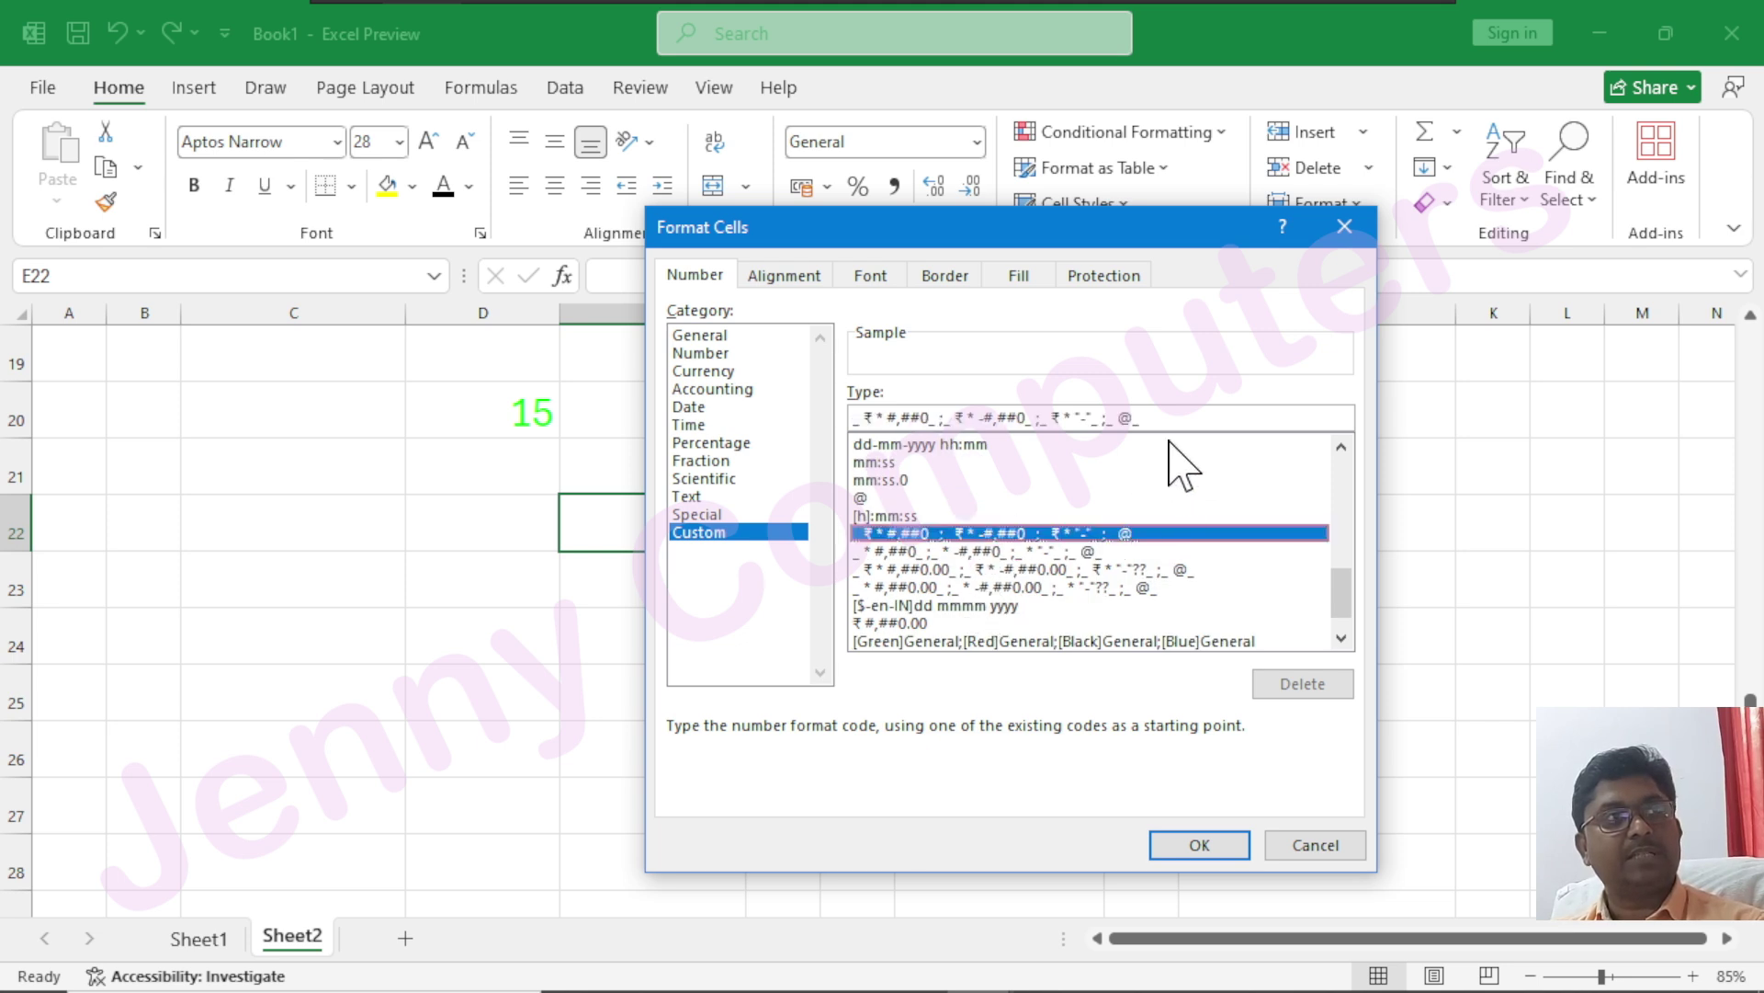
pyautogui.moveTo(1169, 419); pyautogui.dragTo(852, 419)
pyautogui.hotkey('ctrl', 'c')
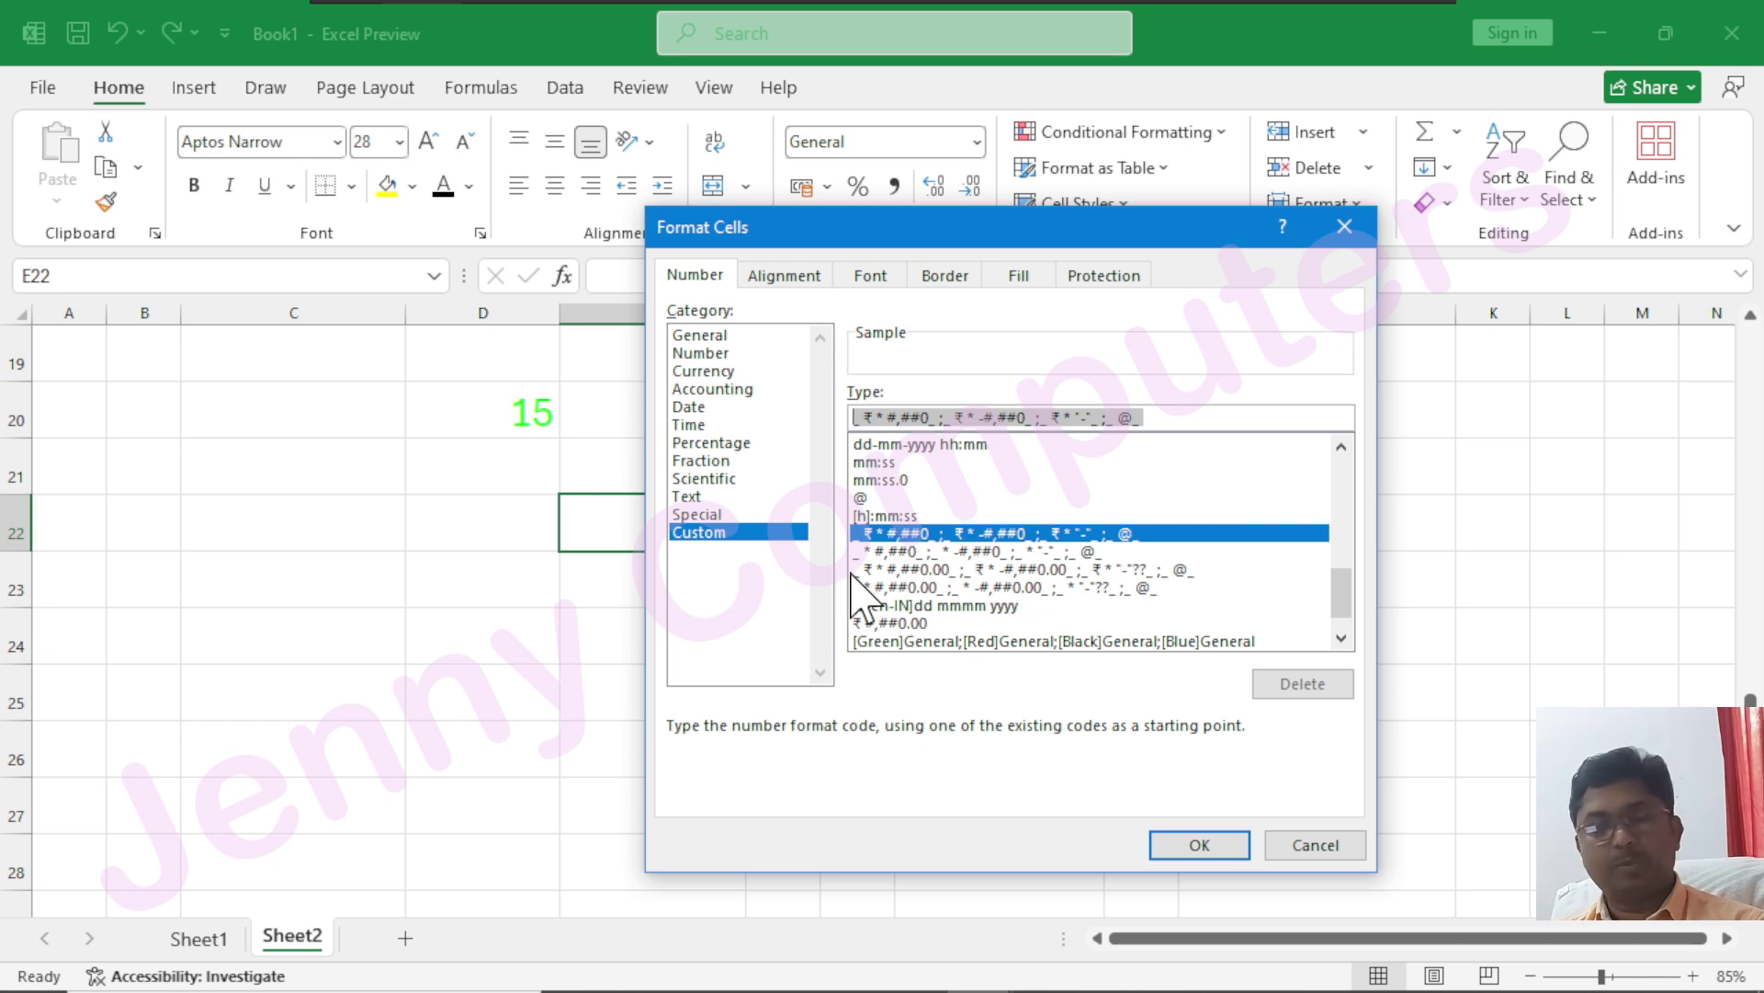
# - Close Format Cells without applying a format and paste the copied accounting code as text into cell C22
pyautogui.click(1347, 226)
pyautogui.click(376, 512)
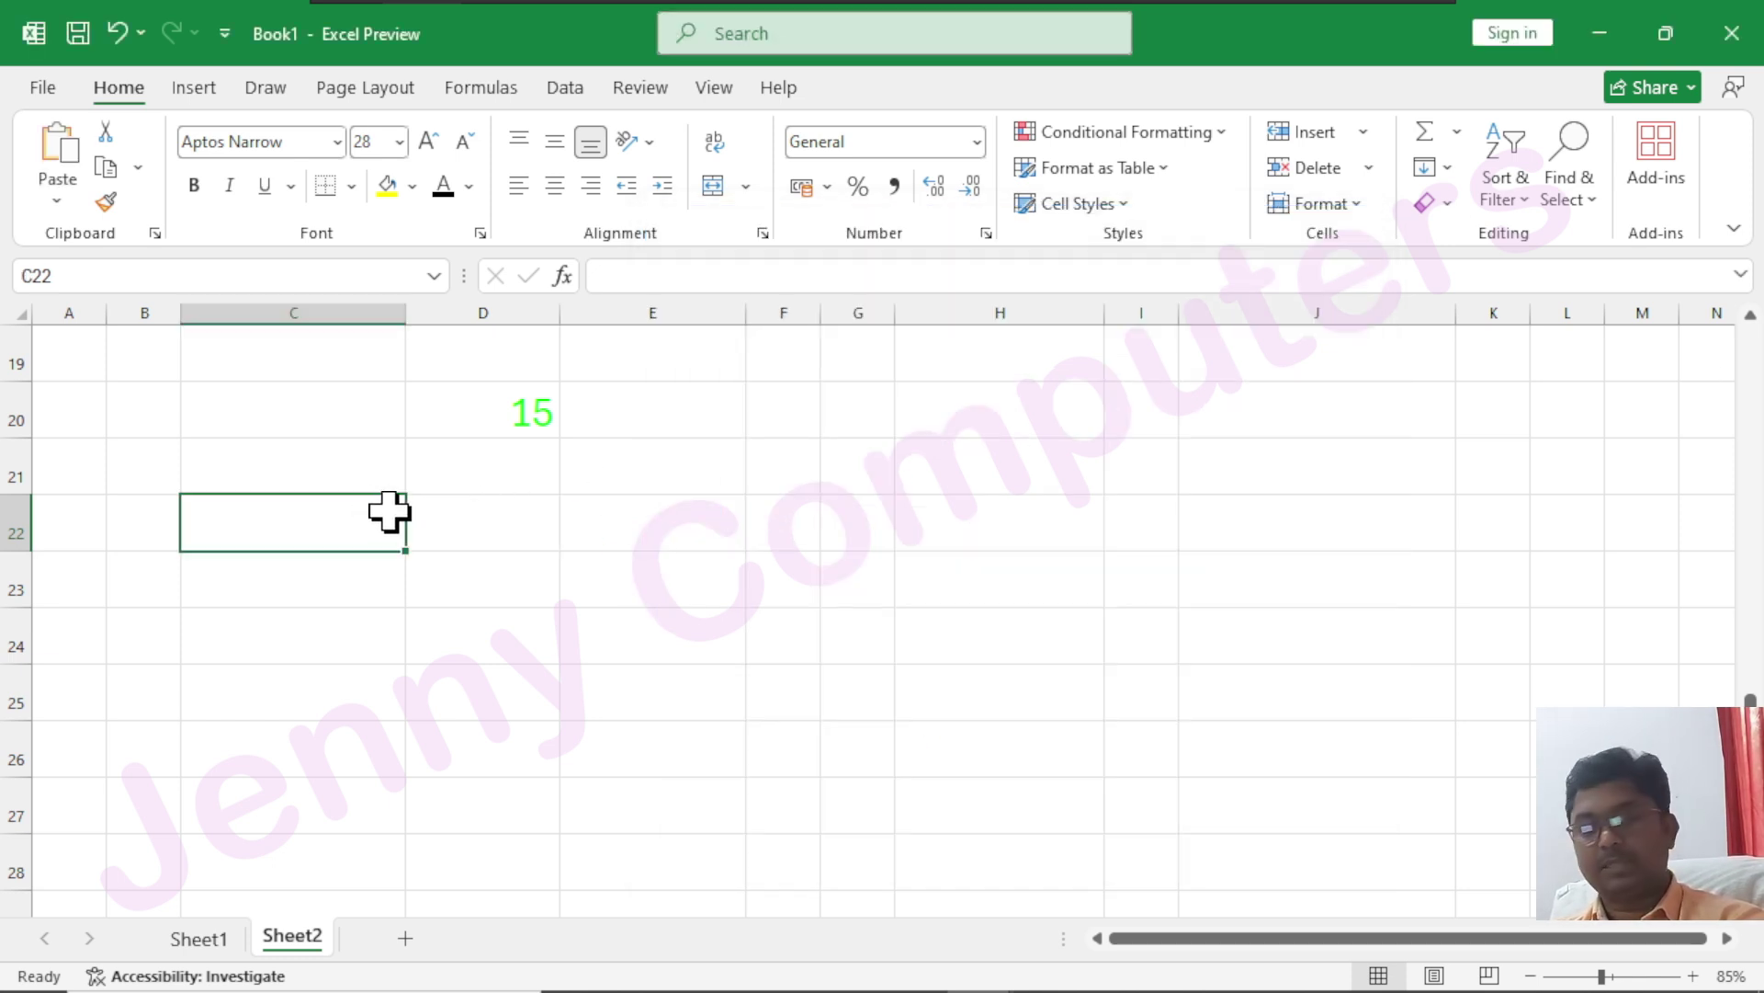
pyautogui.hotkey('ctrl', 'v')
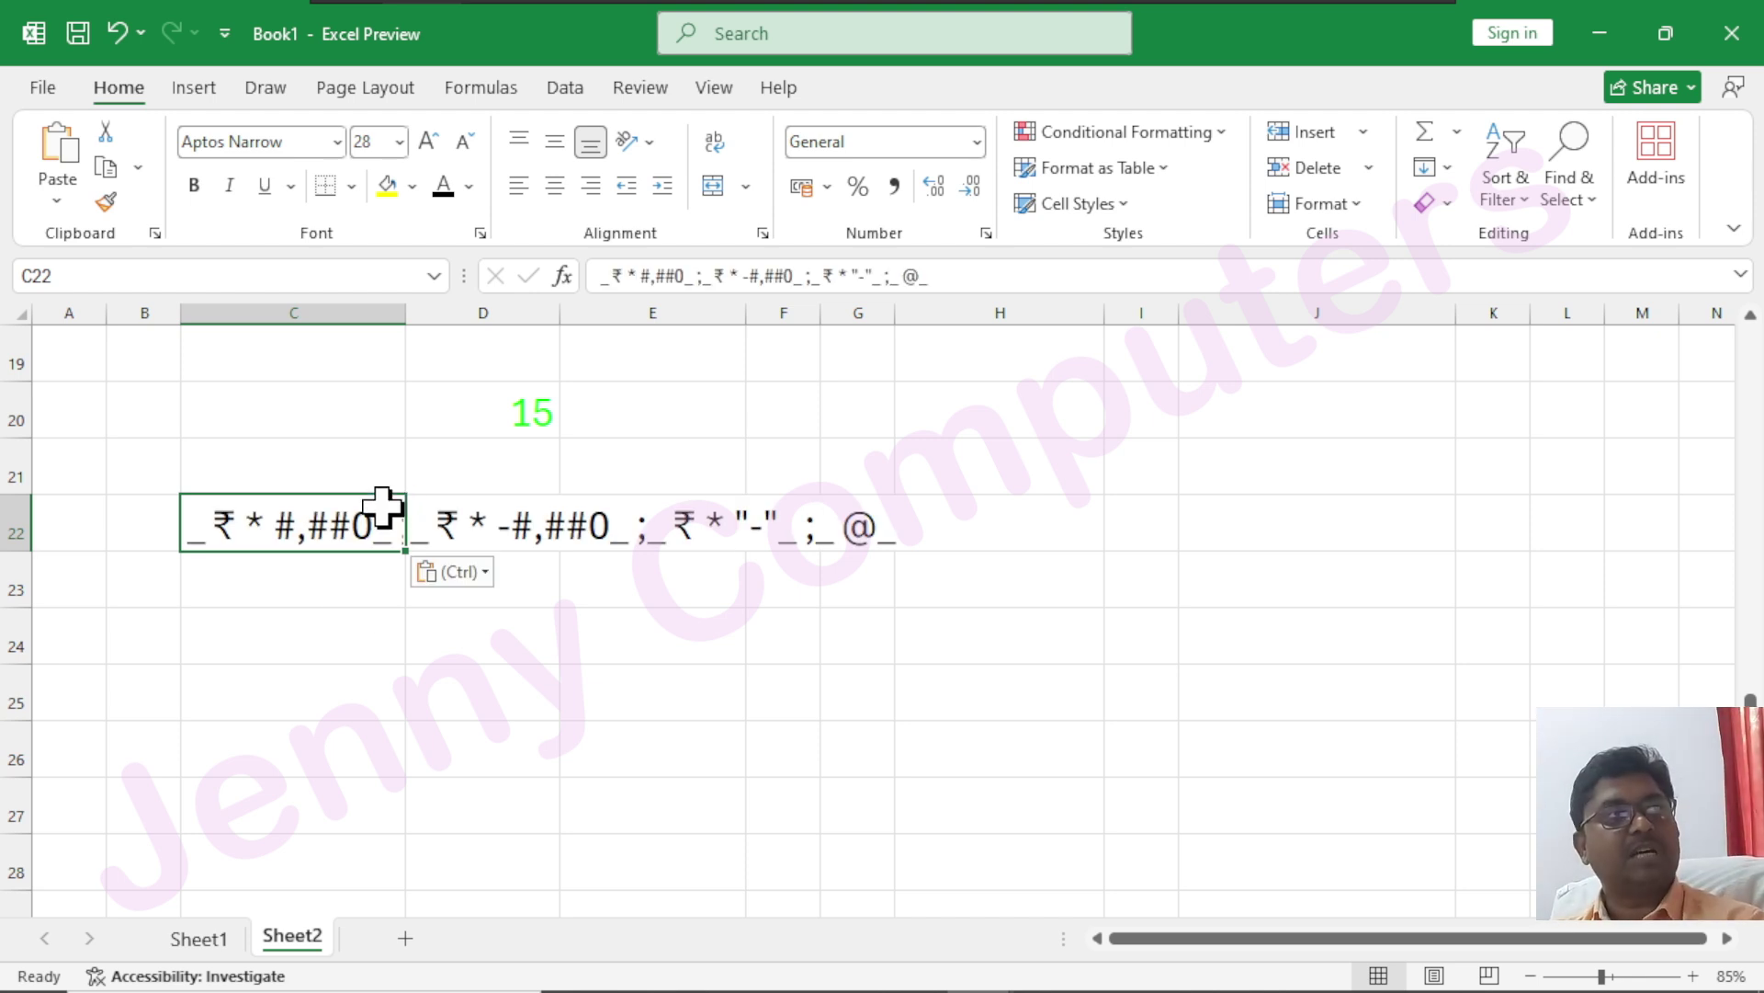
# - Enlarge the accounting format code in cell C22 to font size 48
pyautogui.click(350, 657)
pyautogui.click(198, 531)
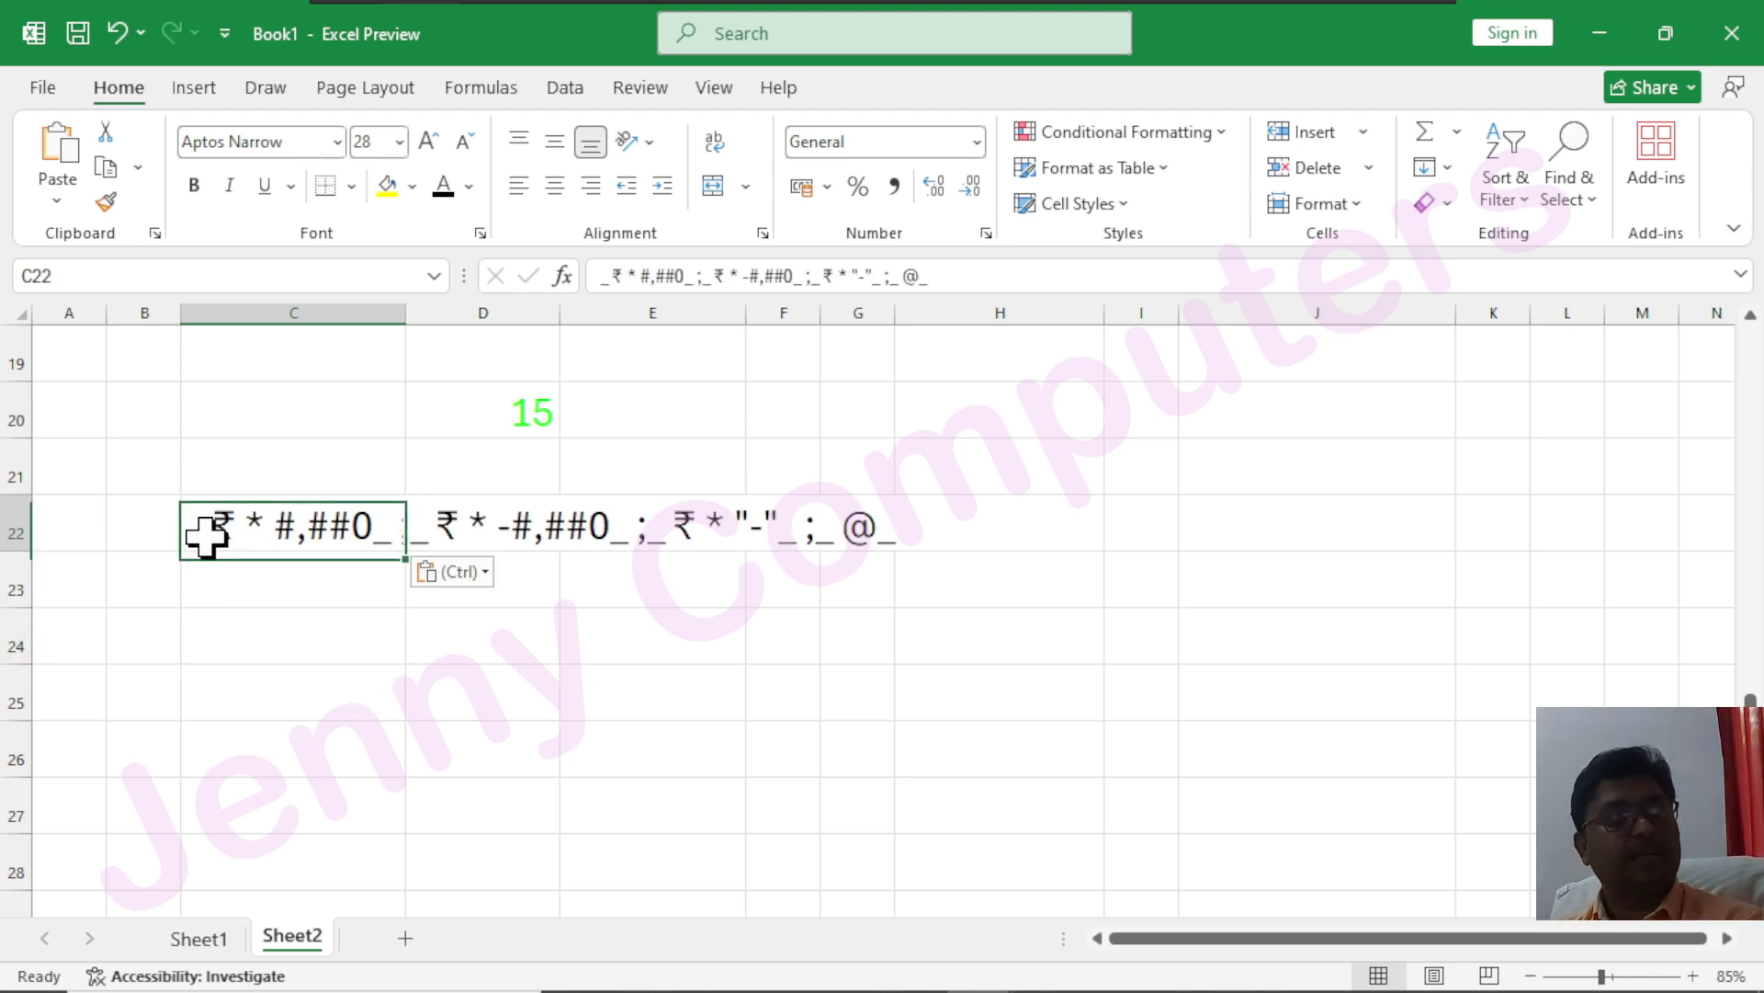
pyautogui.click(428, 143)
pyautogui.click(428, 143)
pyautogui.click(428, 143)
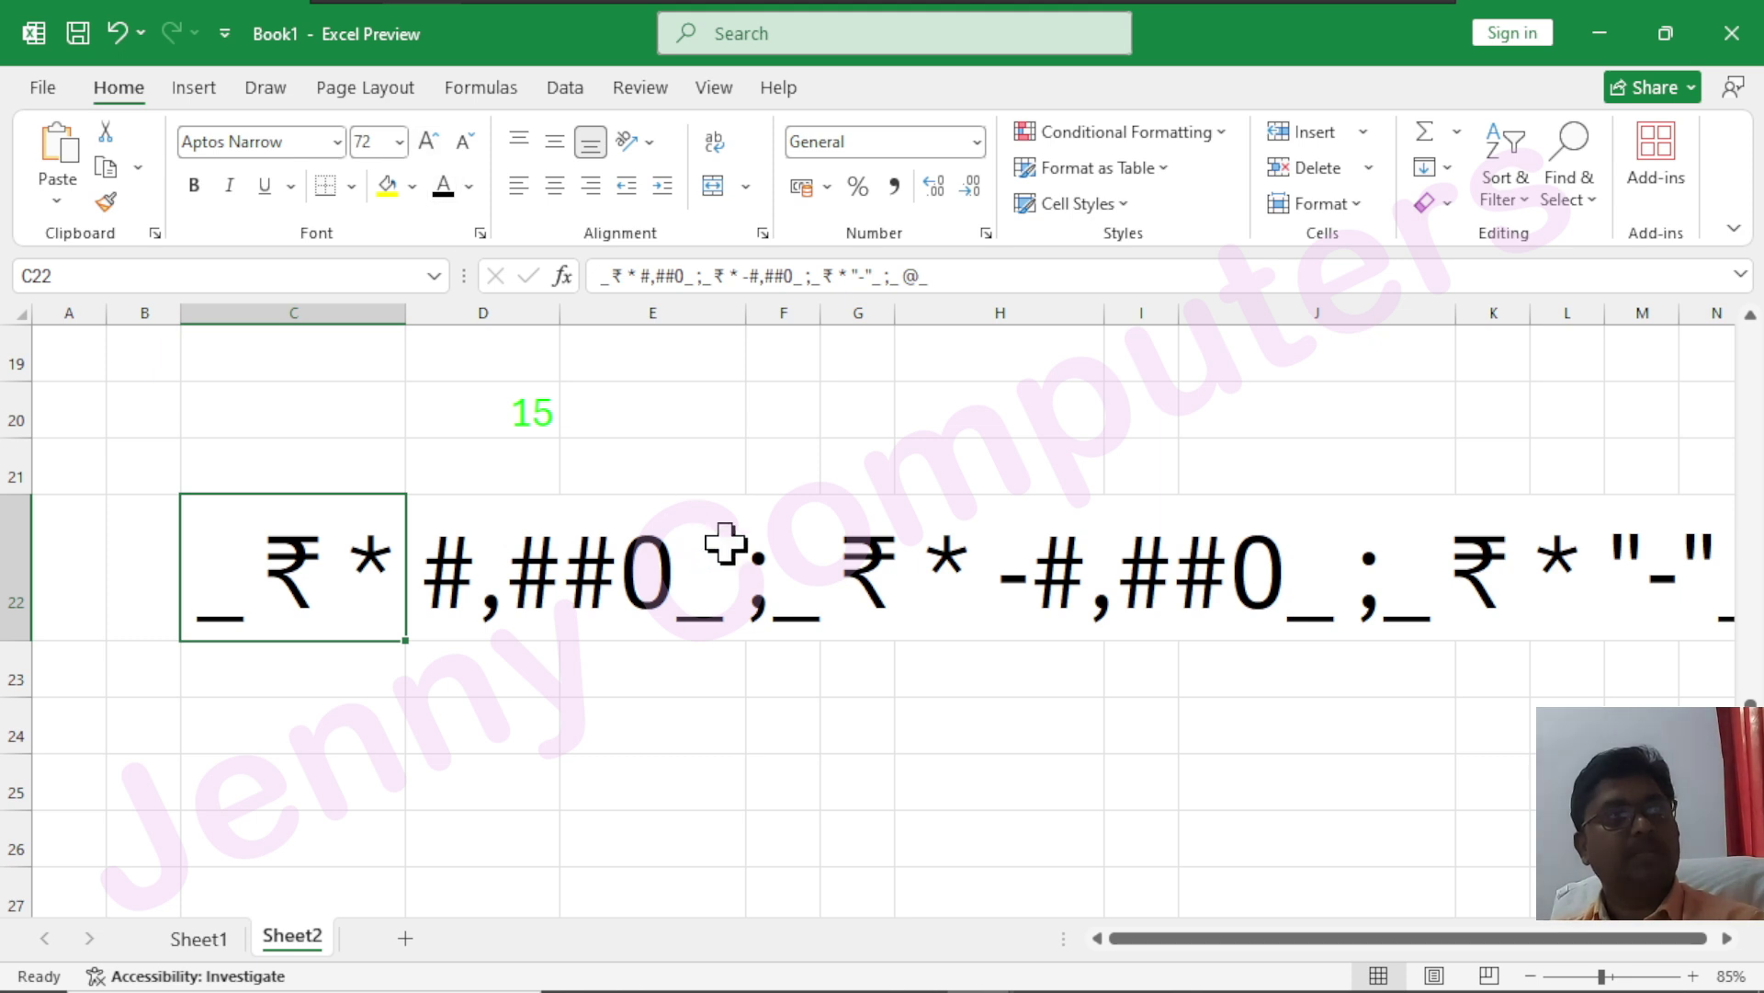
pyautogui.click(464, 142)
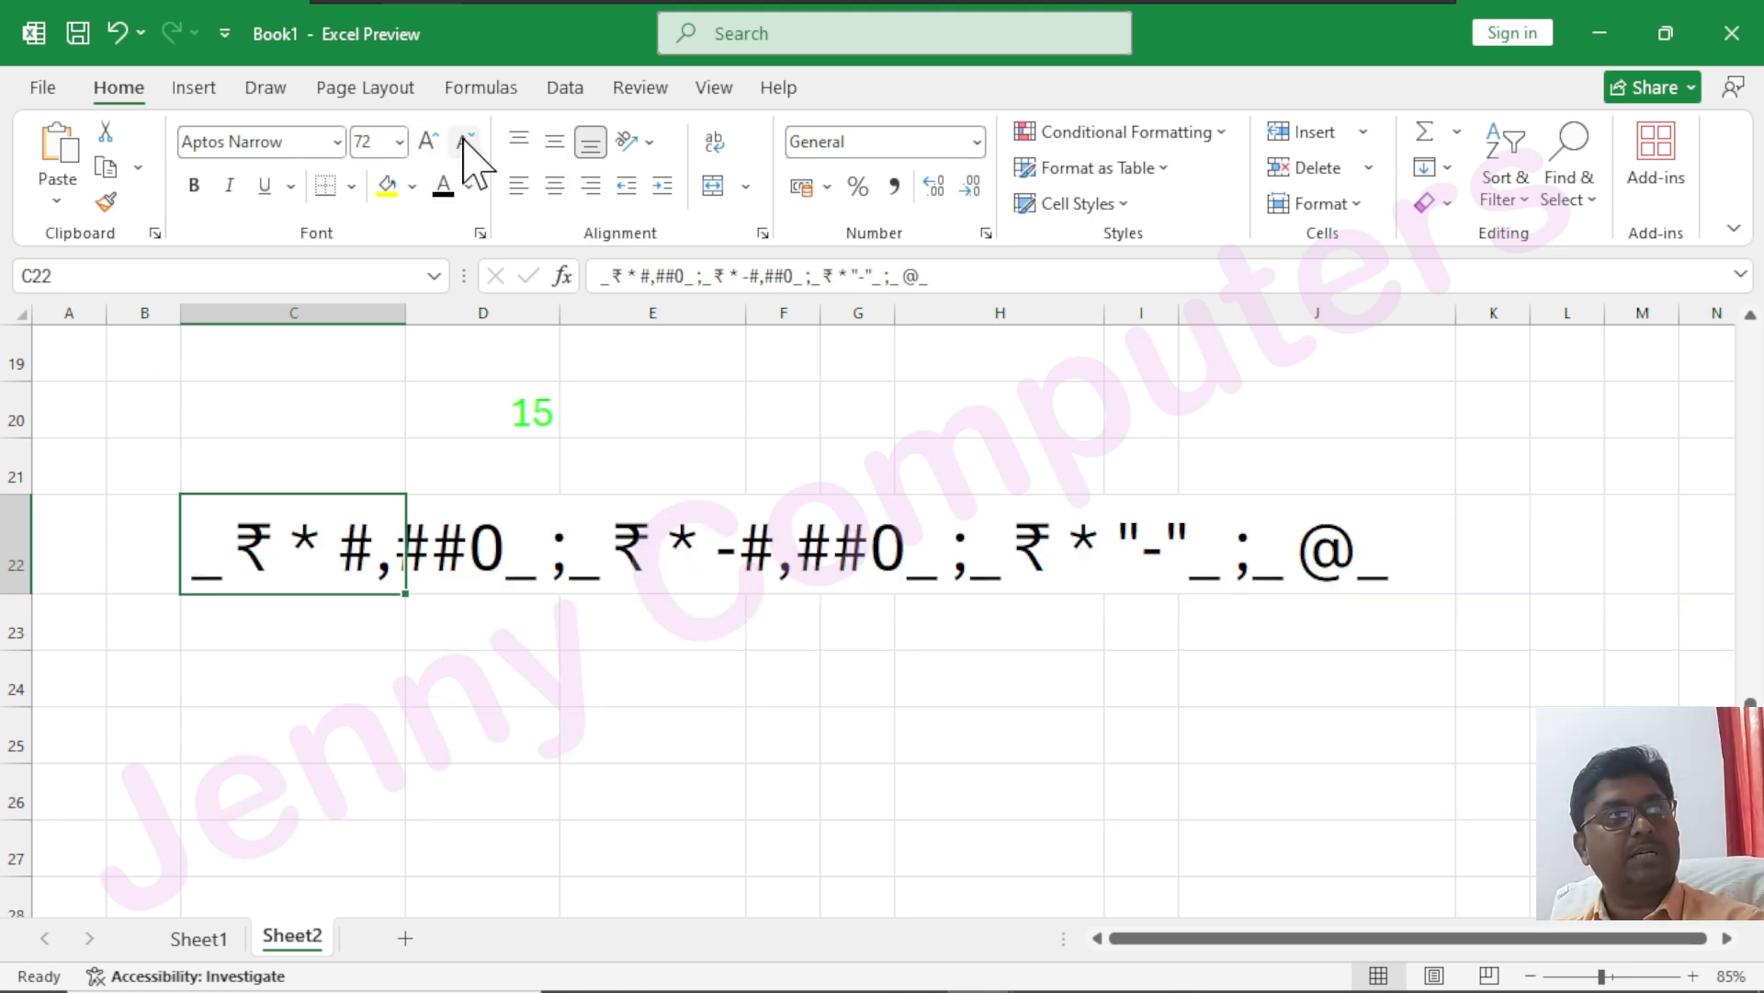
pyautogui.click(684, 738)
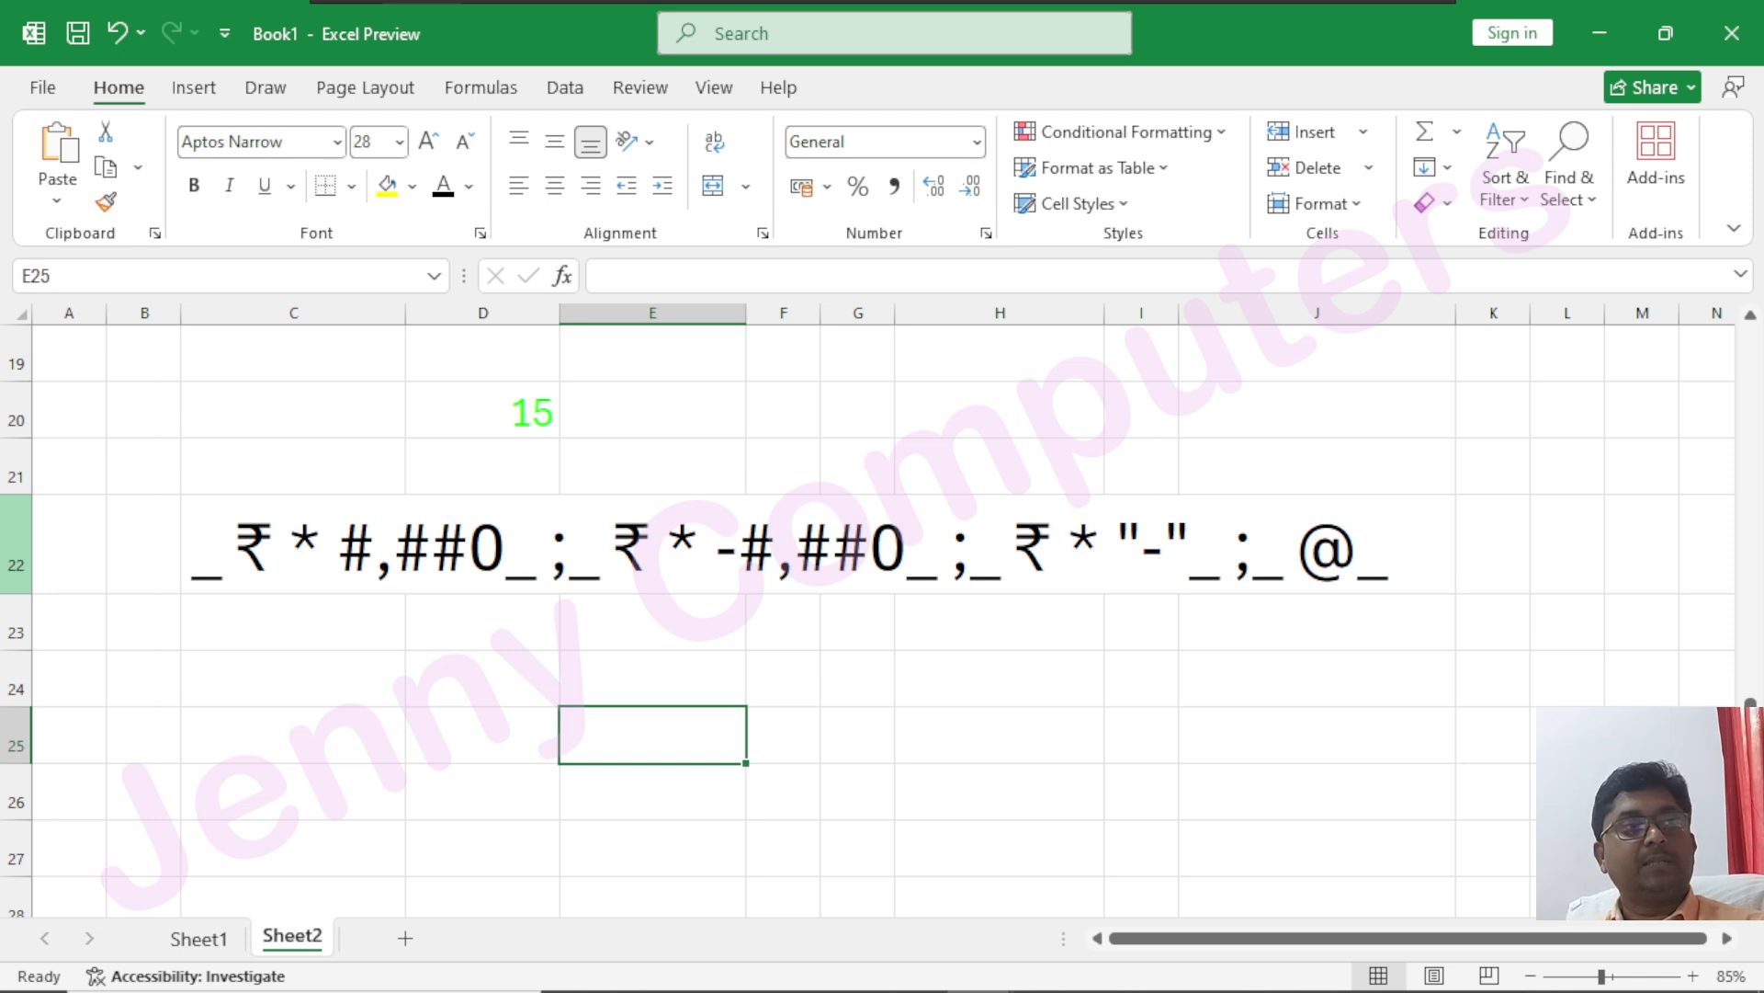
# - Highlight the first underscore of the accounting format code in cell C22, leaving the text as it is
pyautogui.doubleClick(212, 563)
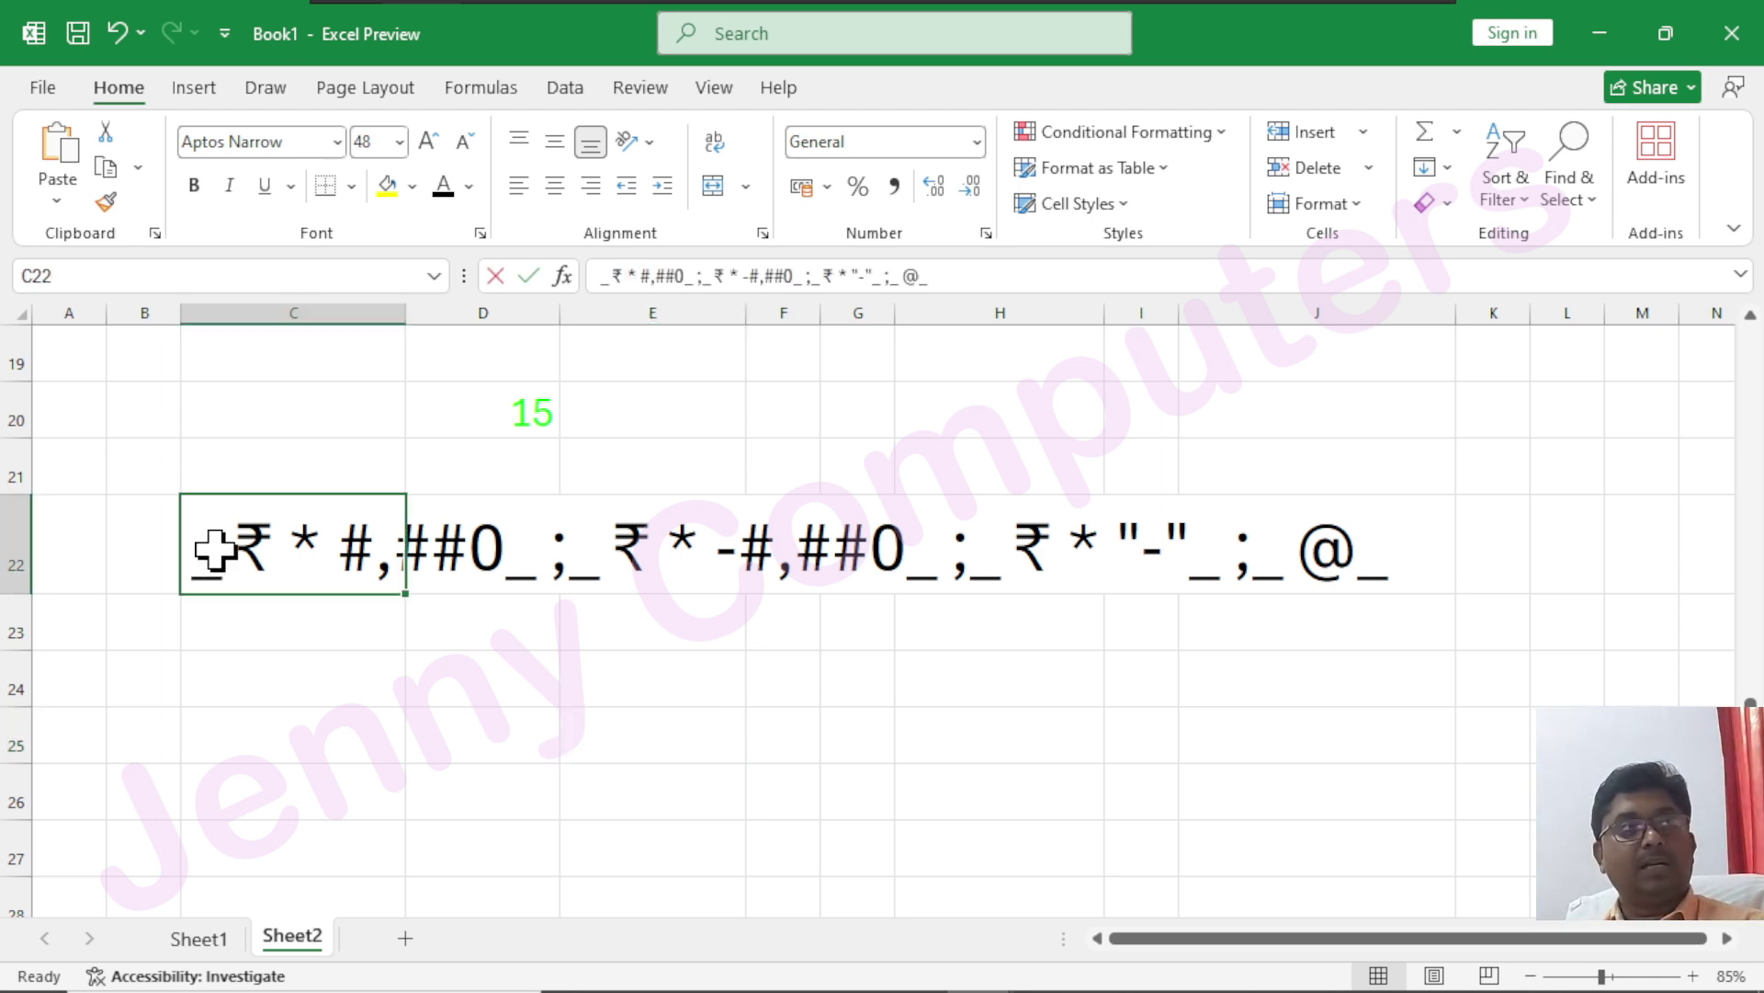
pyautogui.moveTo(221, 563); pyautogui.dragTo(191, 563)
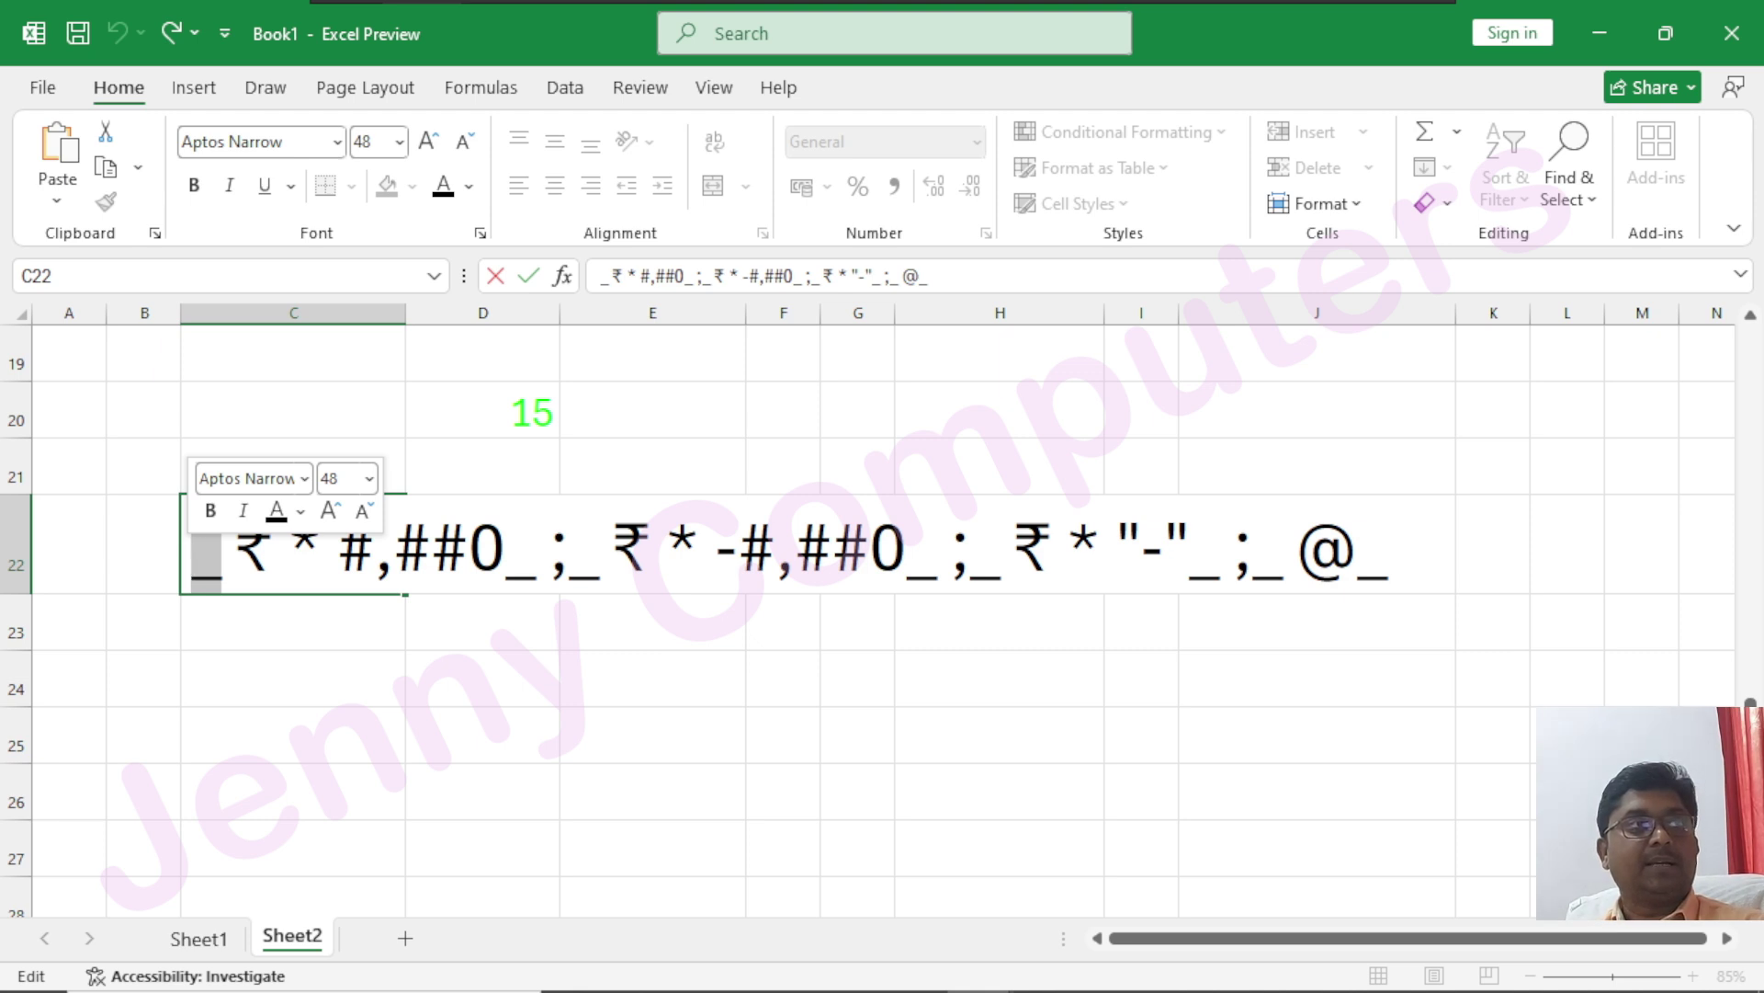
pyautogui.click(207, 634)
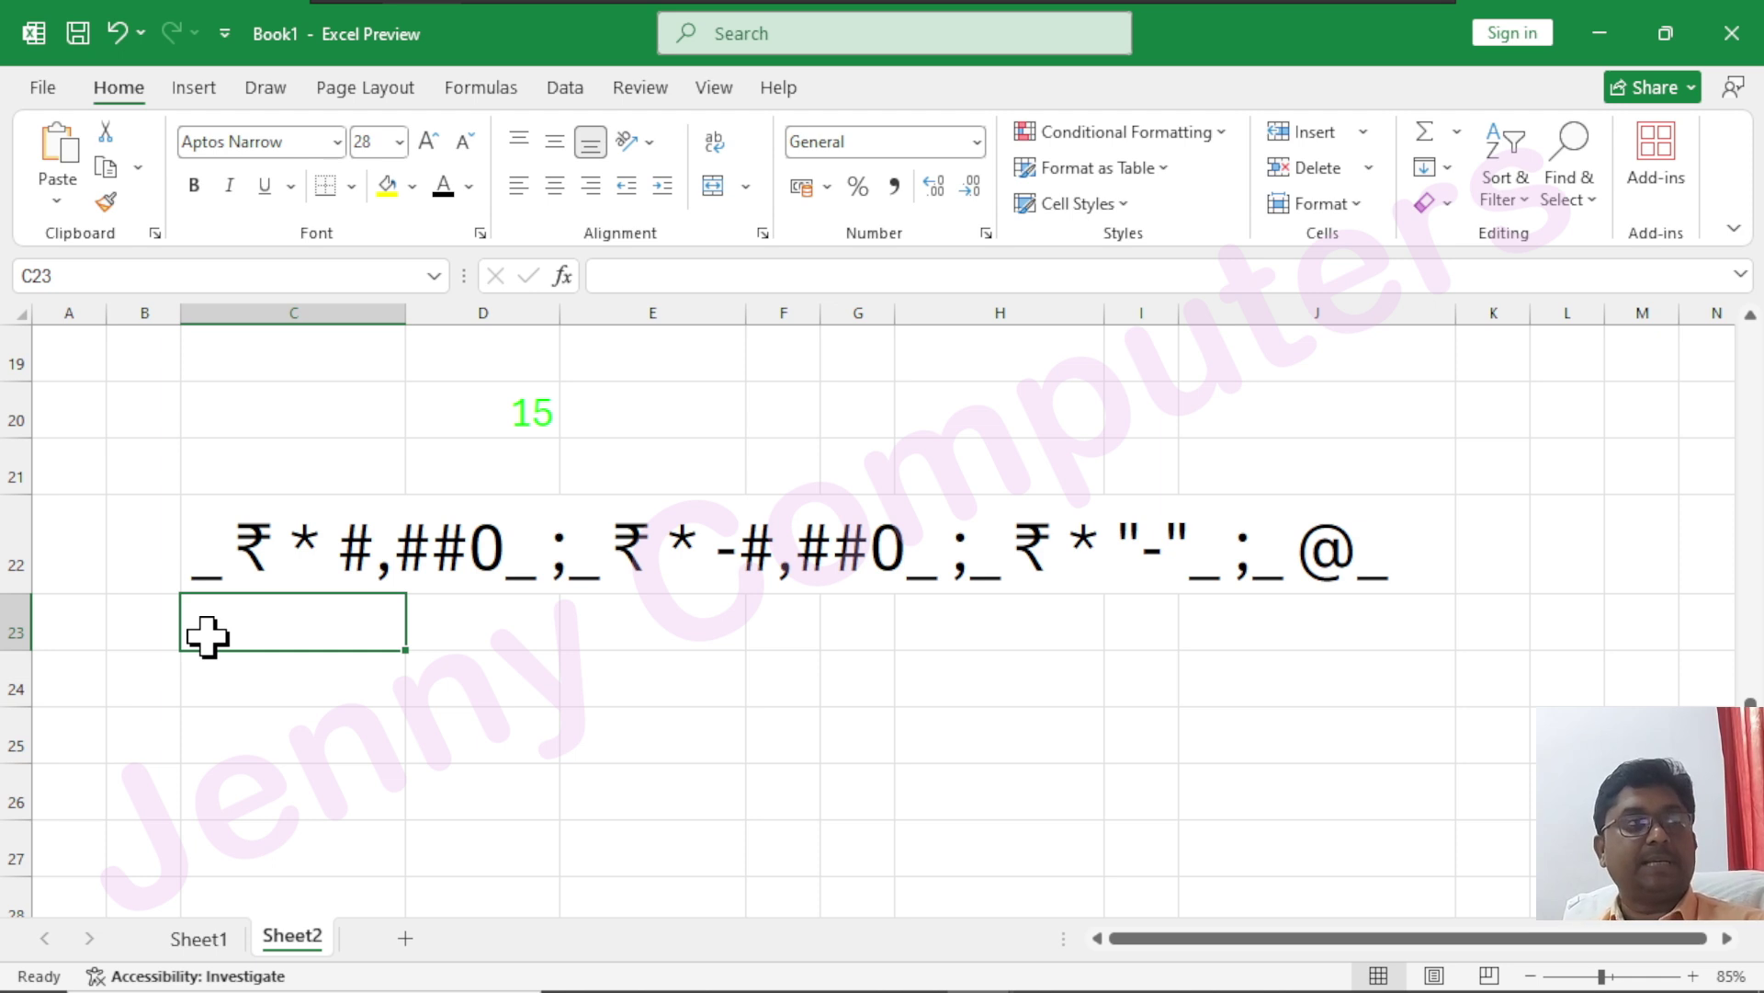
# - Enter the placeholder example _( _) as text in cell C25
pyautogui.click(258, 730)
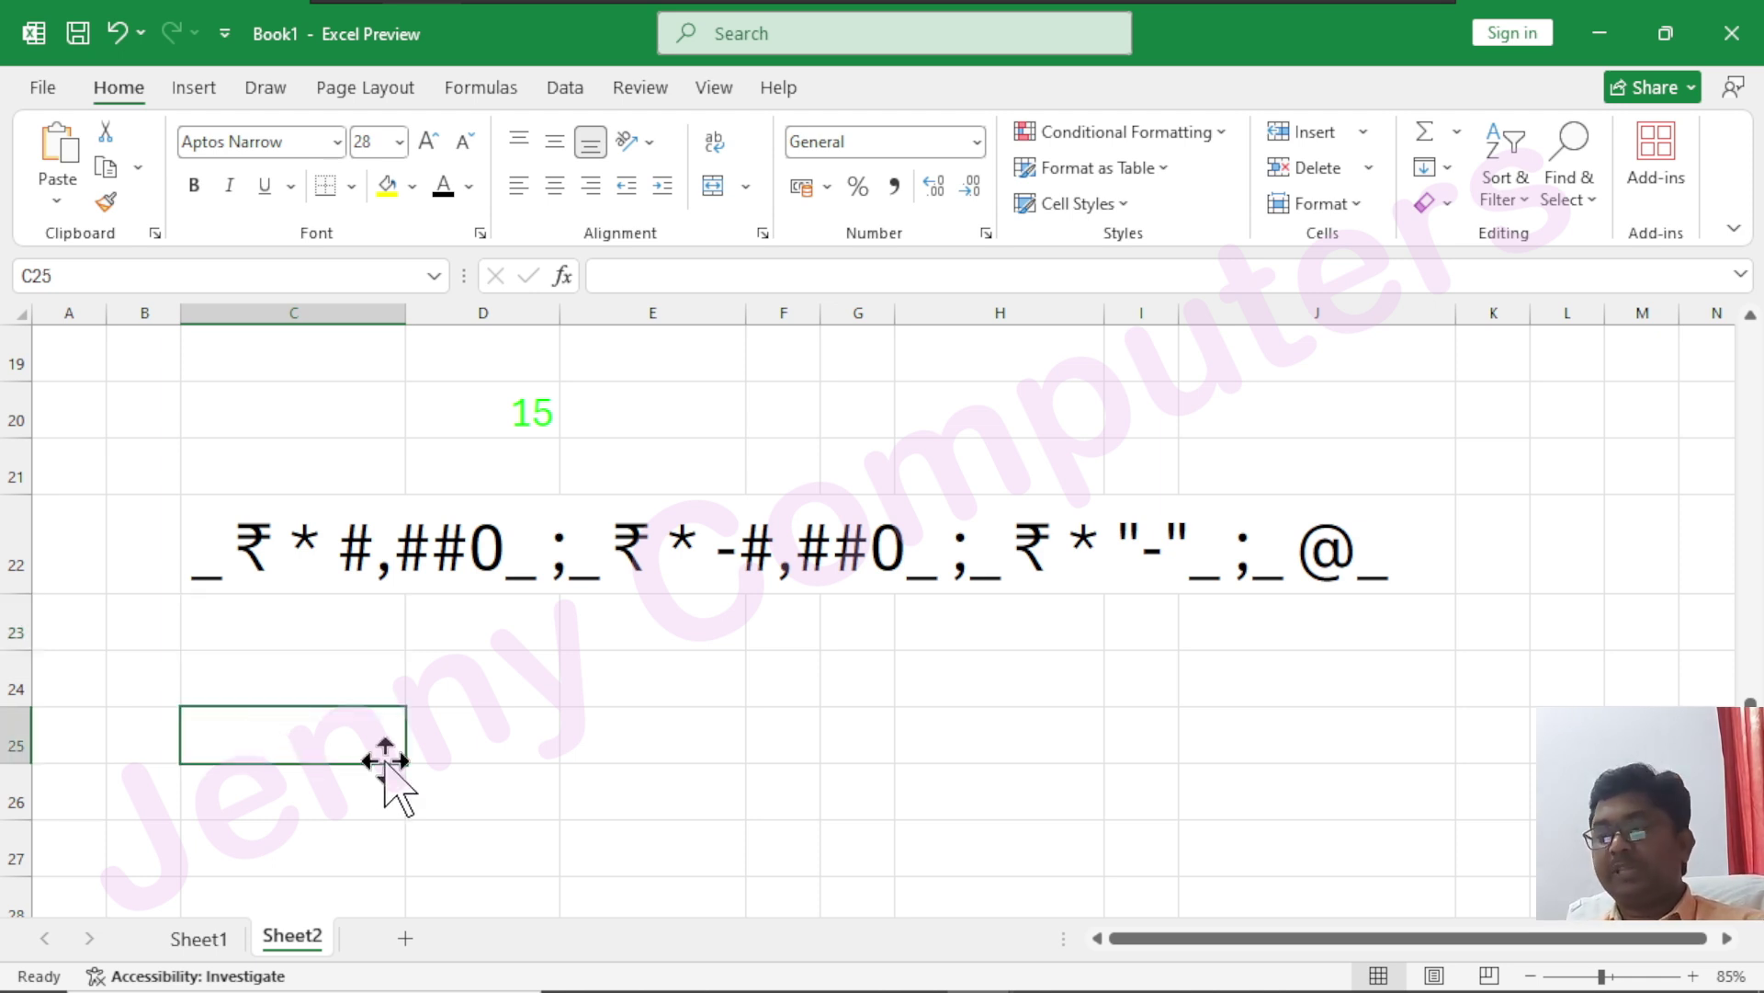
pyautogui.write('_(')
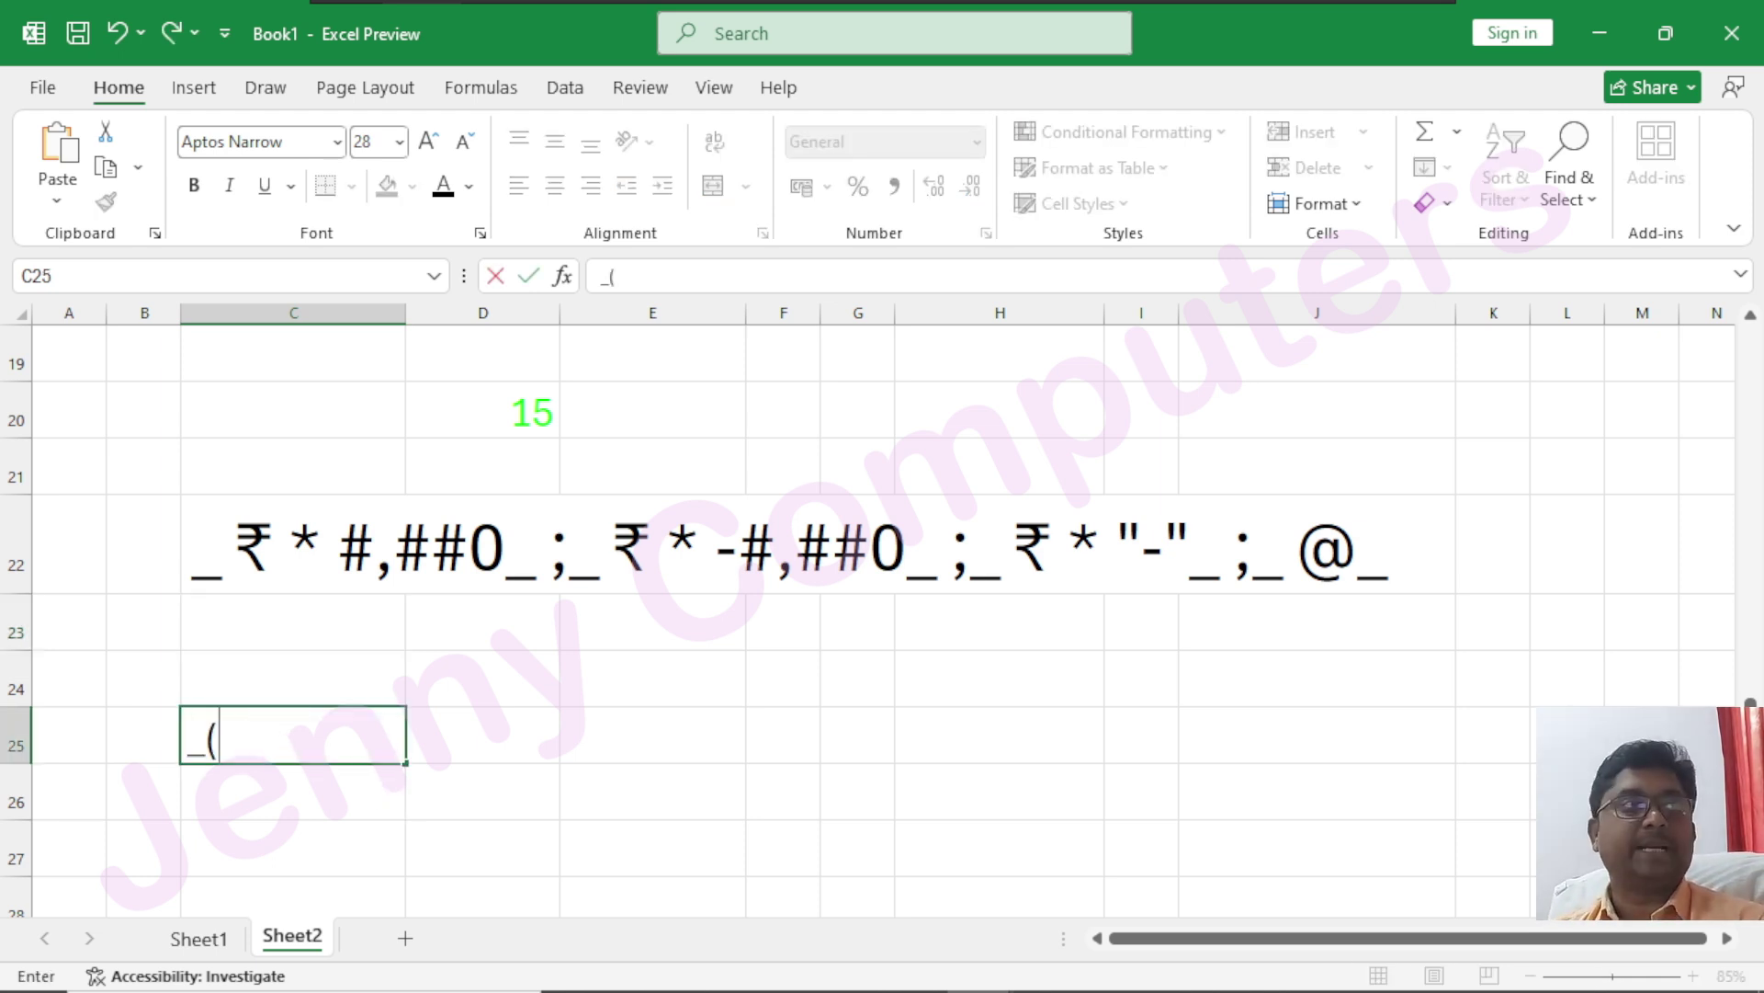
pyautogui.write(' _)')
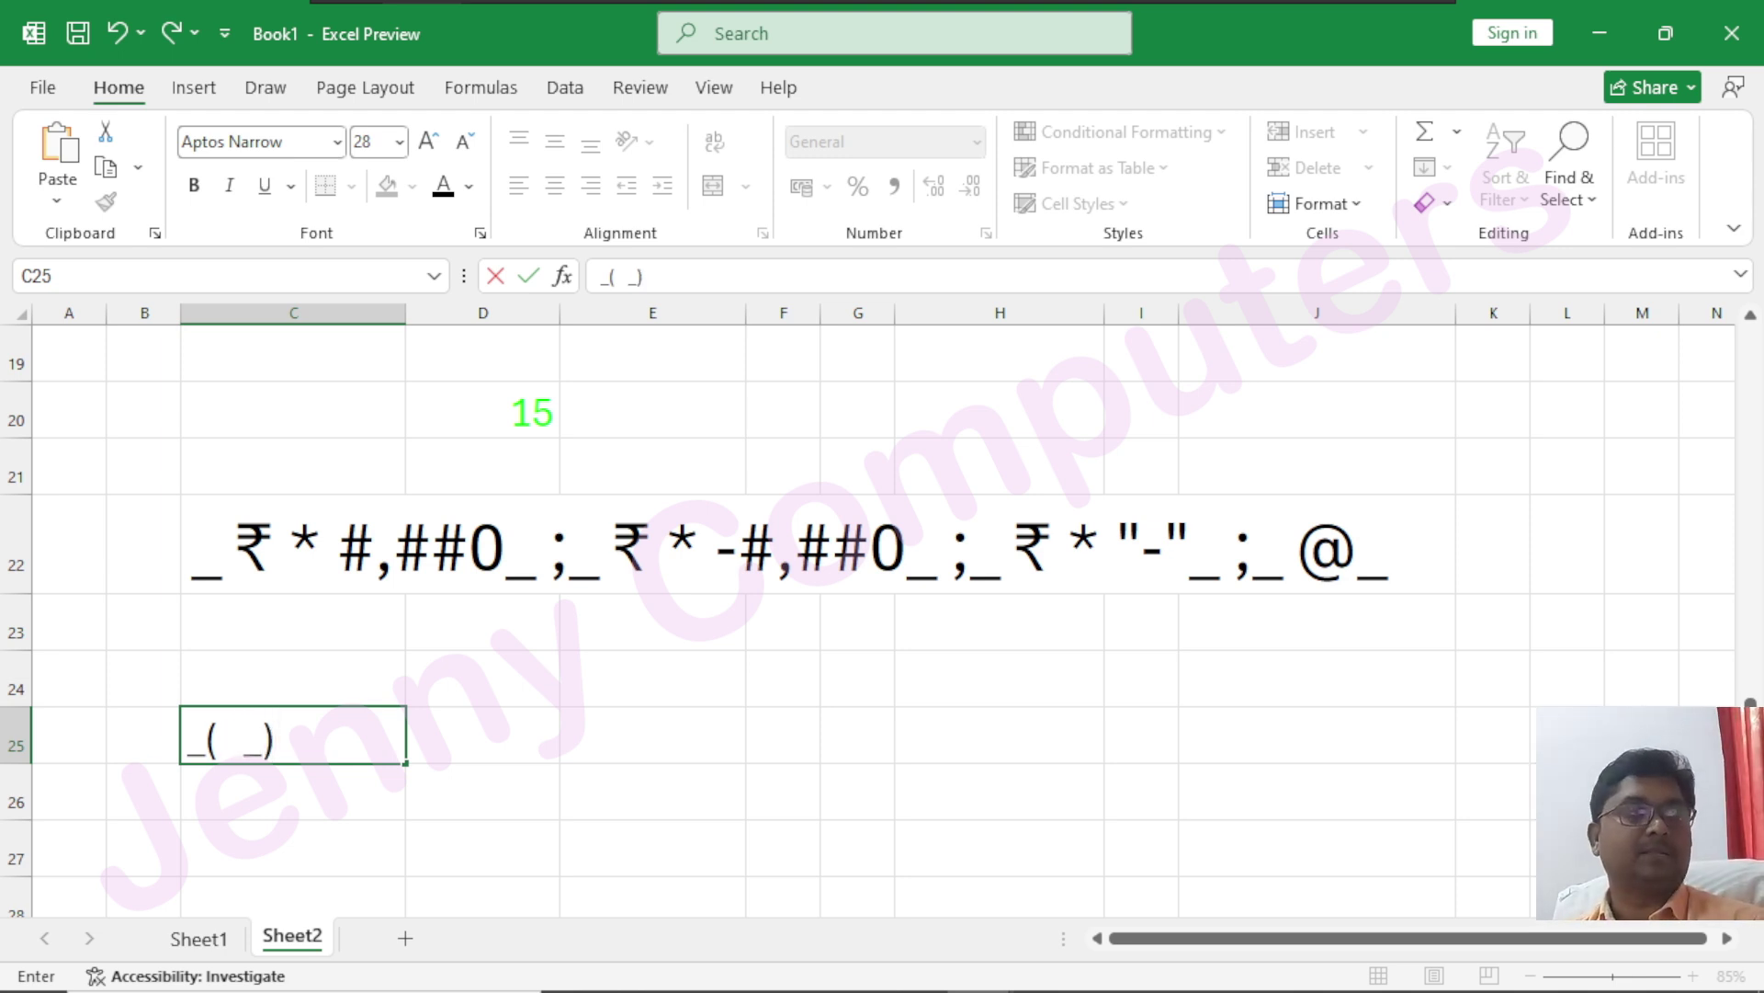
pyautogui.click(517, 758)
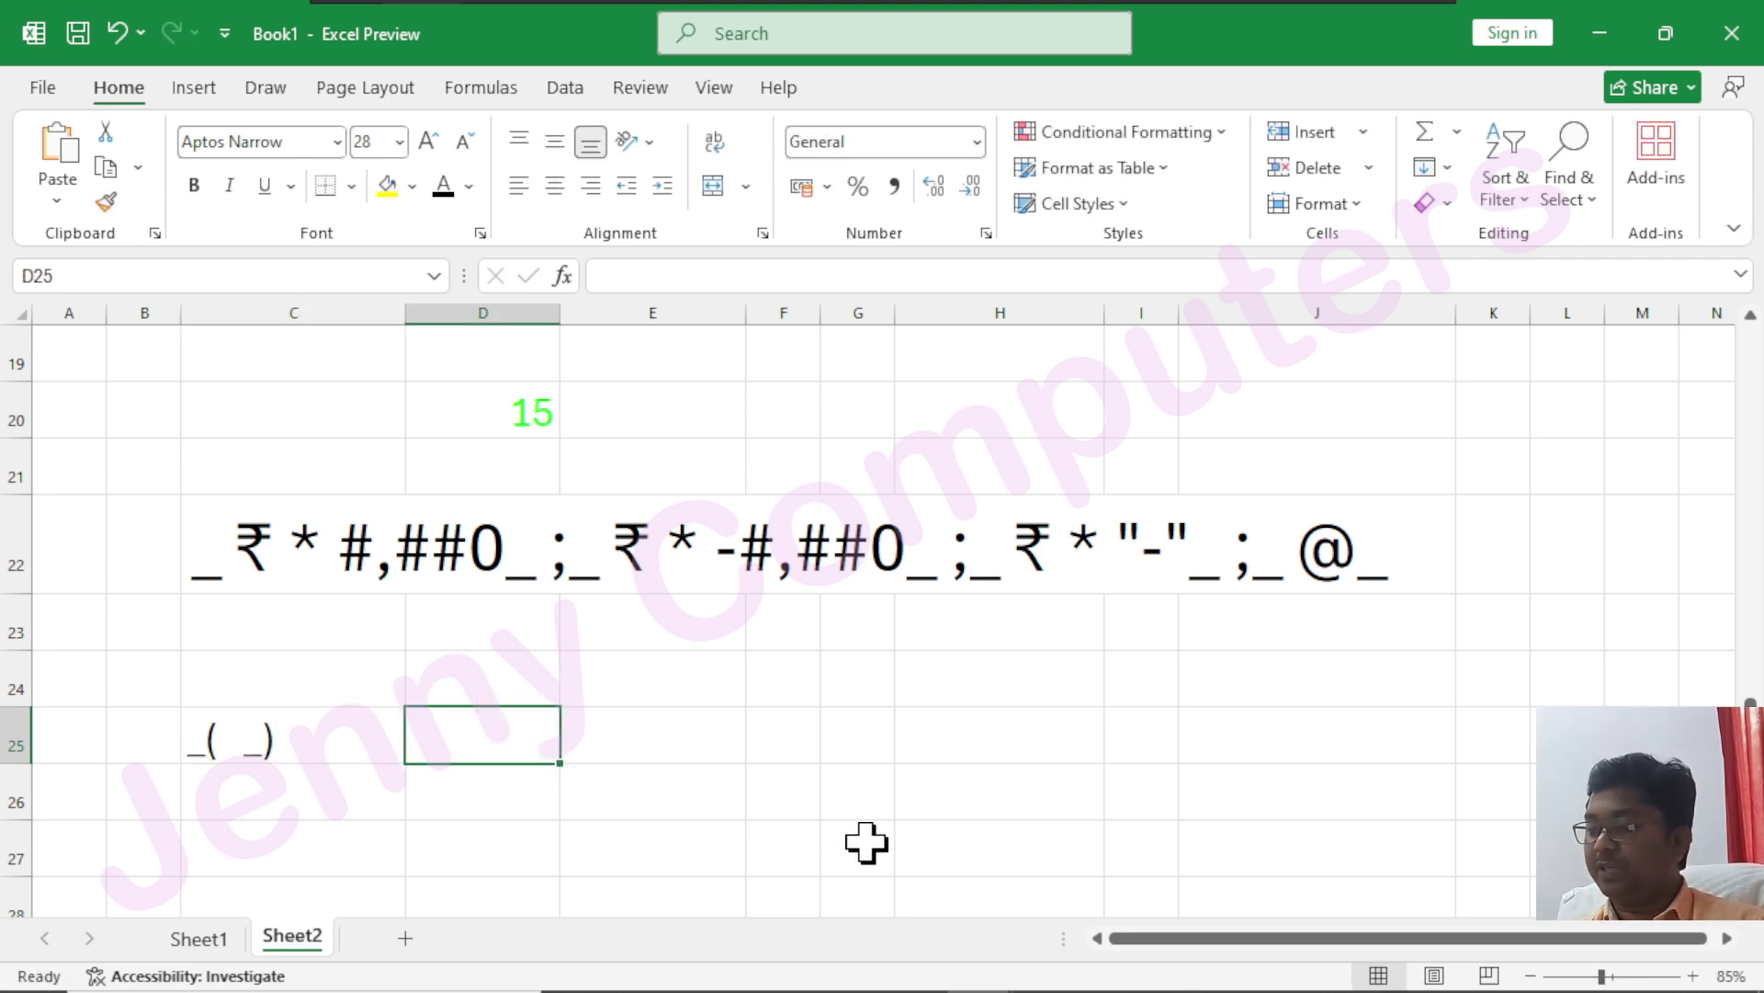
pyautogui.write('(123)')
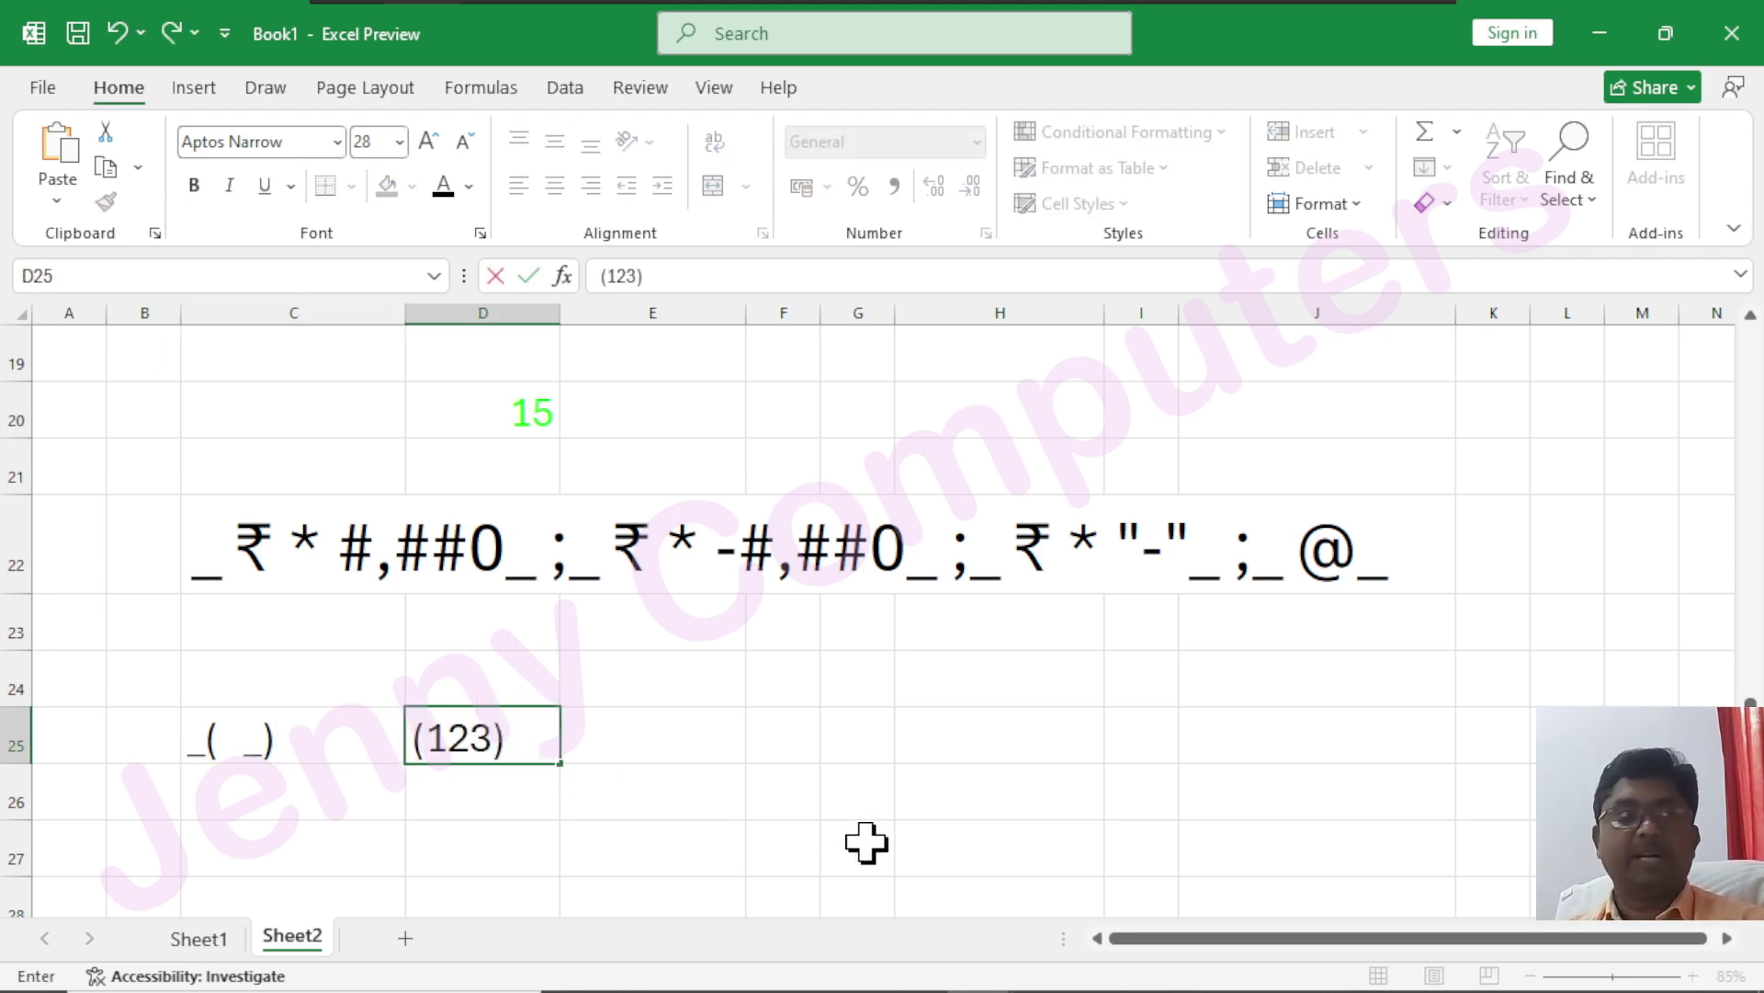
pyautogui.press('Return')
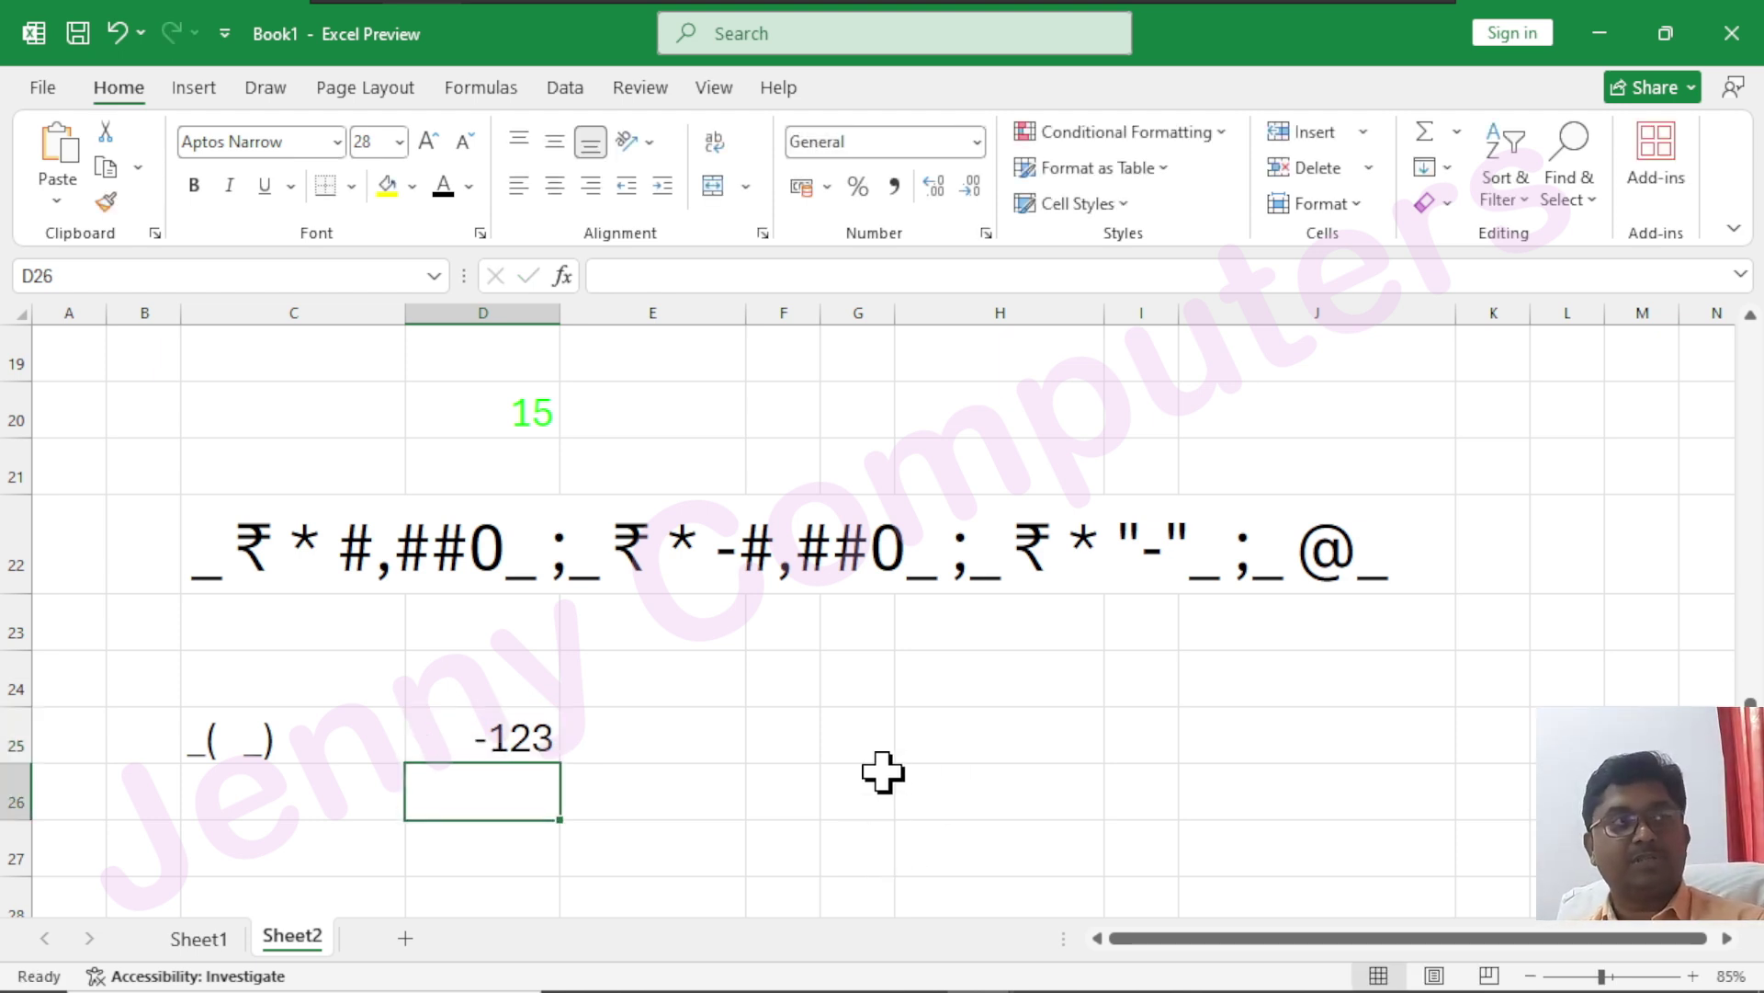
pyautogui.click(466, 735)
pyautogui.hotkey('ctrl', 'z')
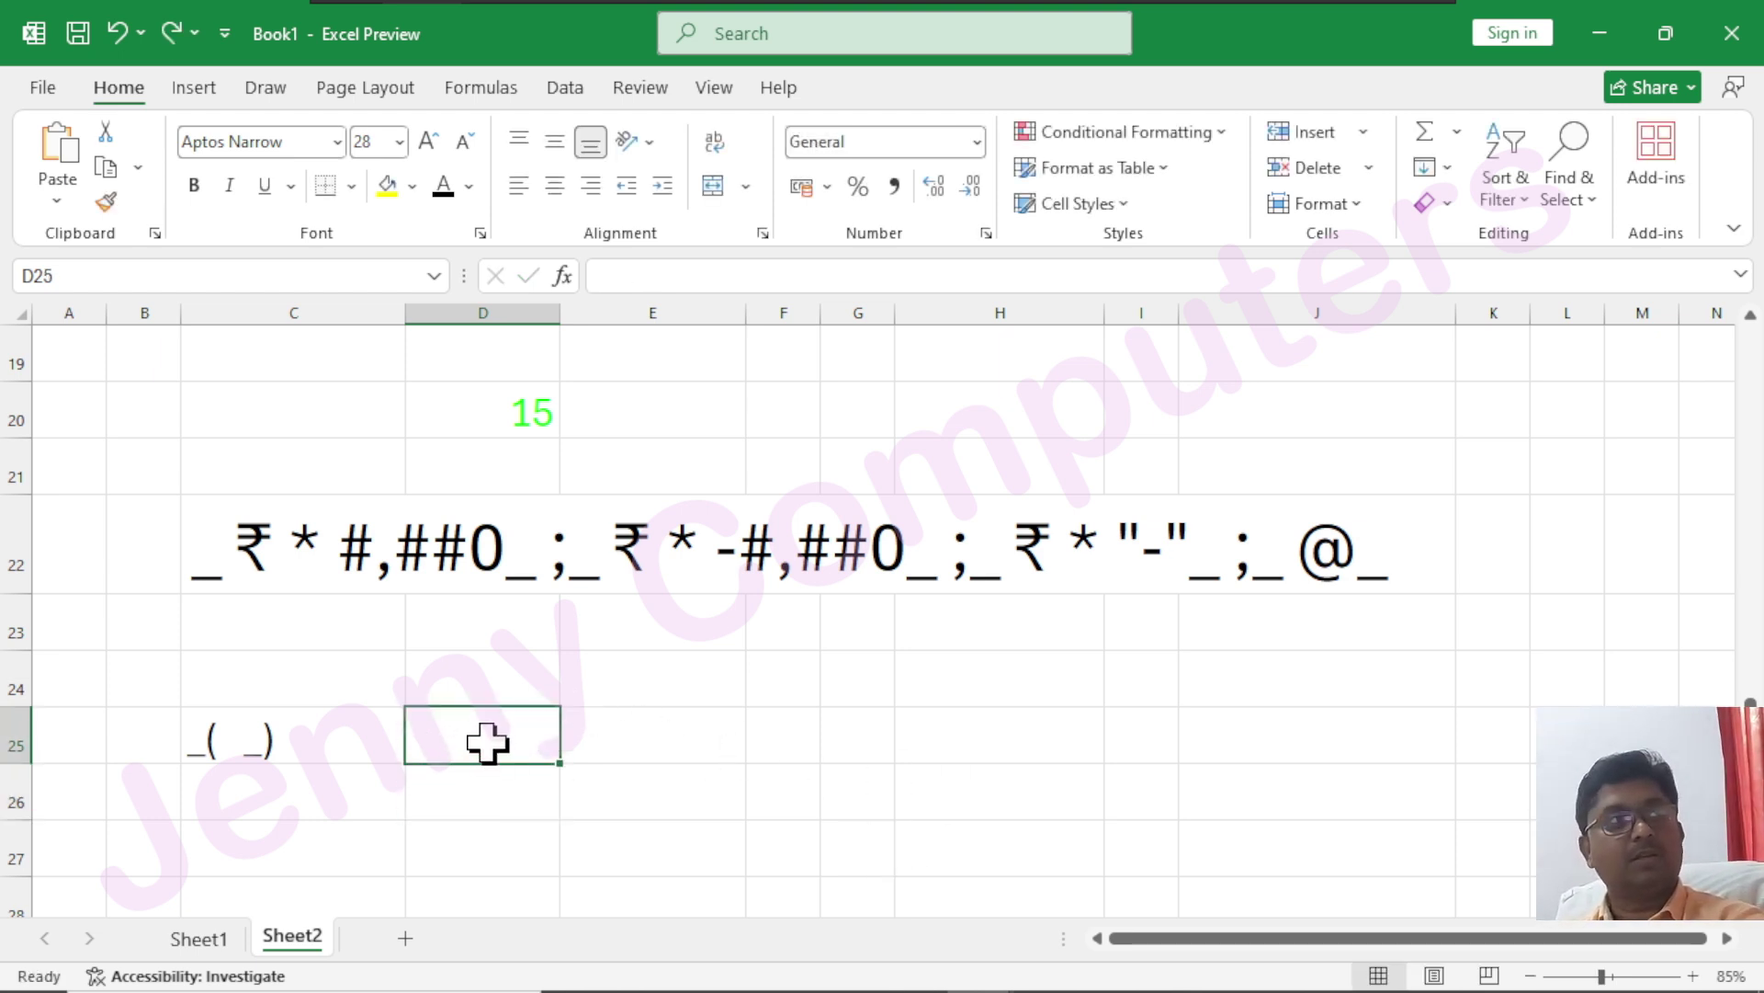
# - Enter (123) as literal text in cell D25 and the number 123 in cell D26
pyautogui.write("'(123")
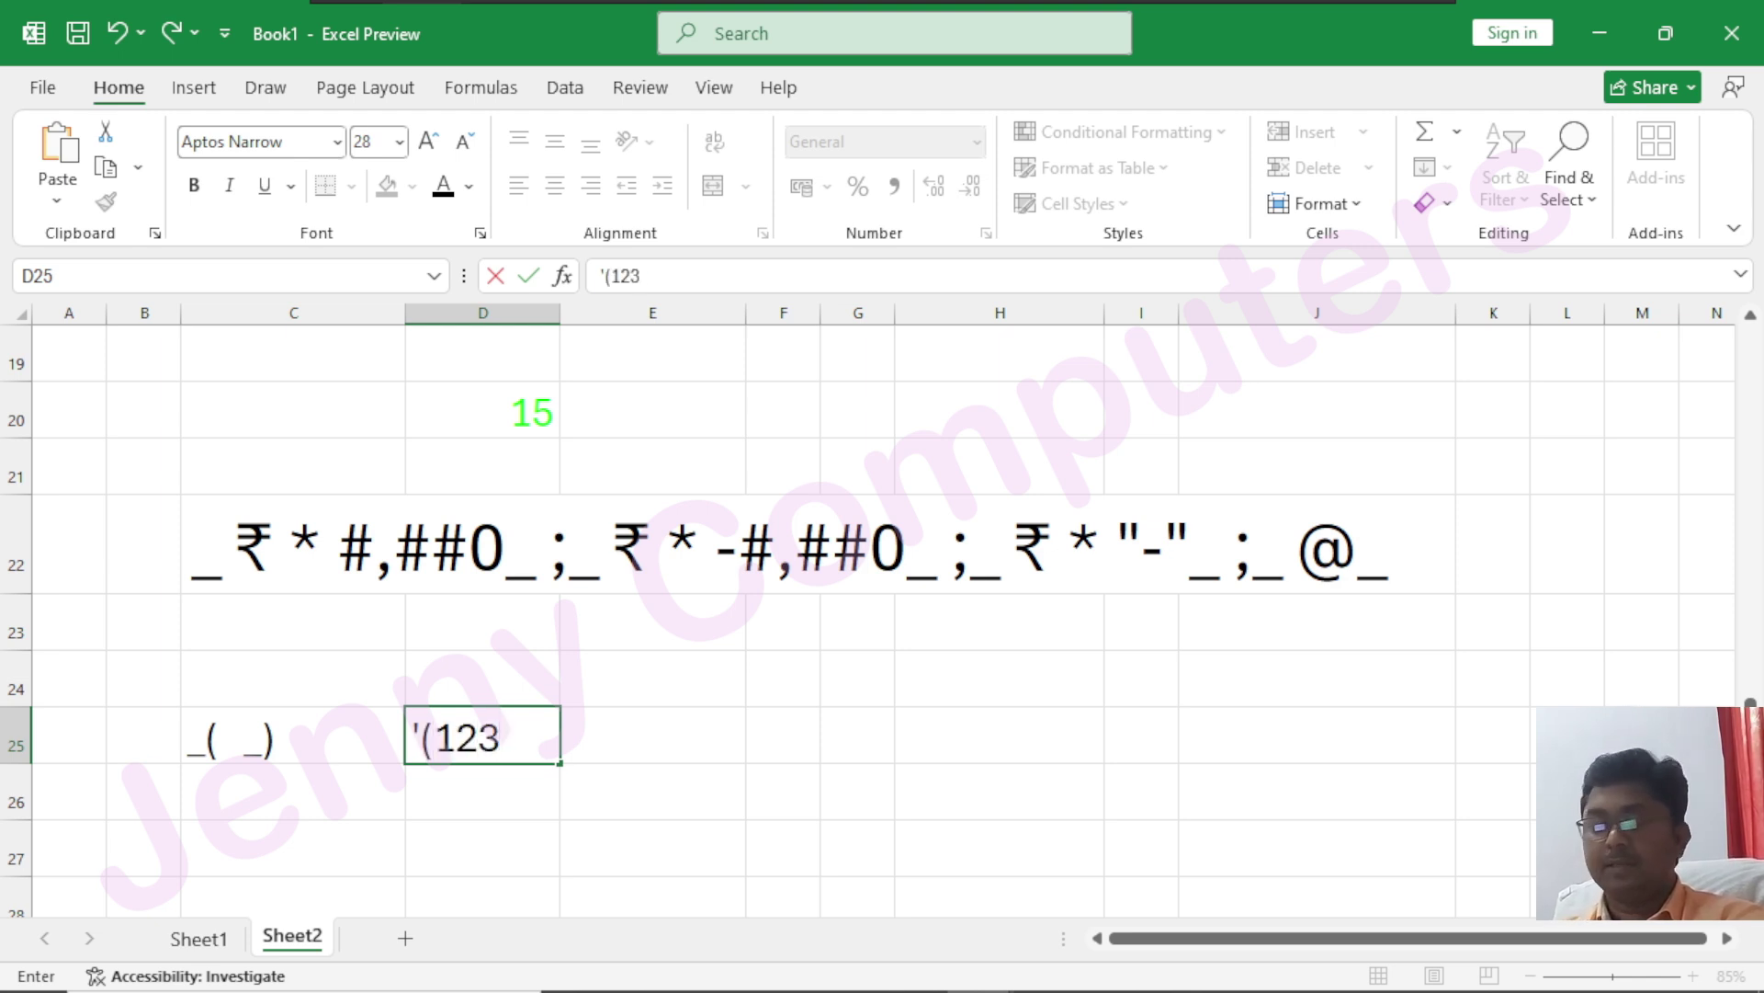
pyautogui.write(')')
pyautogui.press('Return')
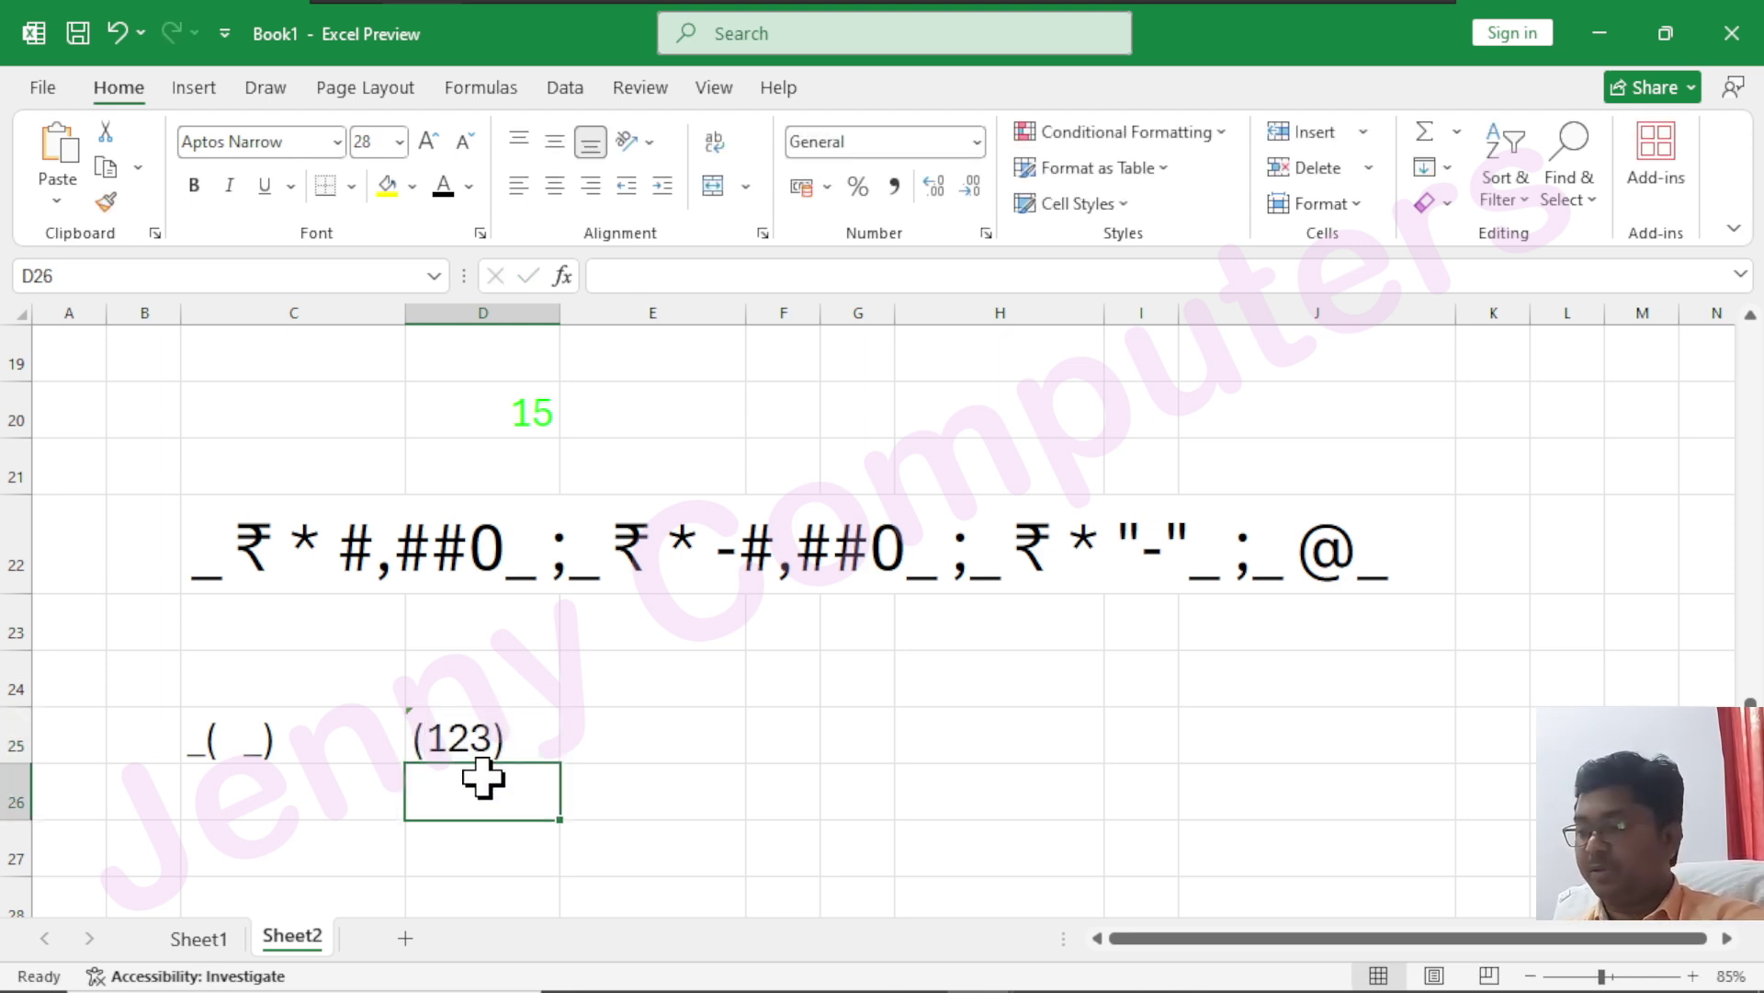
pyautogui.write('123')
pyautogui.press('Return')
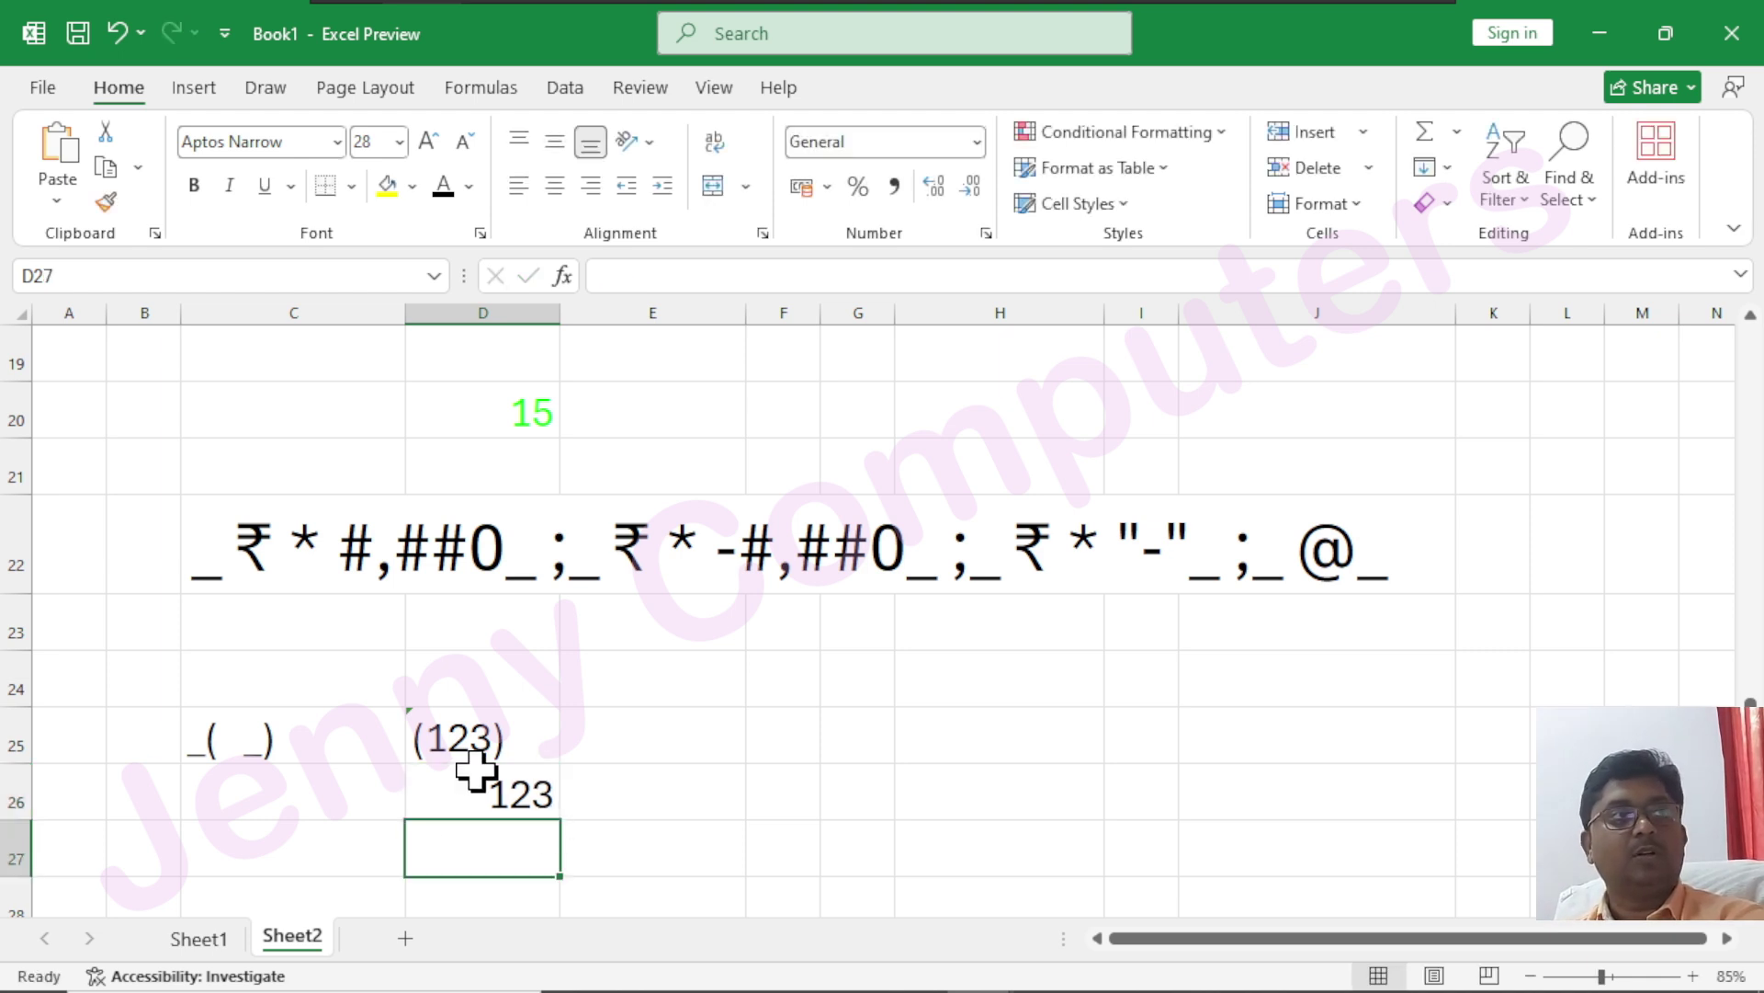
# - Right-align the bracketed text in cell D25 above the number in D26
pyautogui.click(482, 731)
pyautogui.click(589, 187)
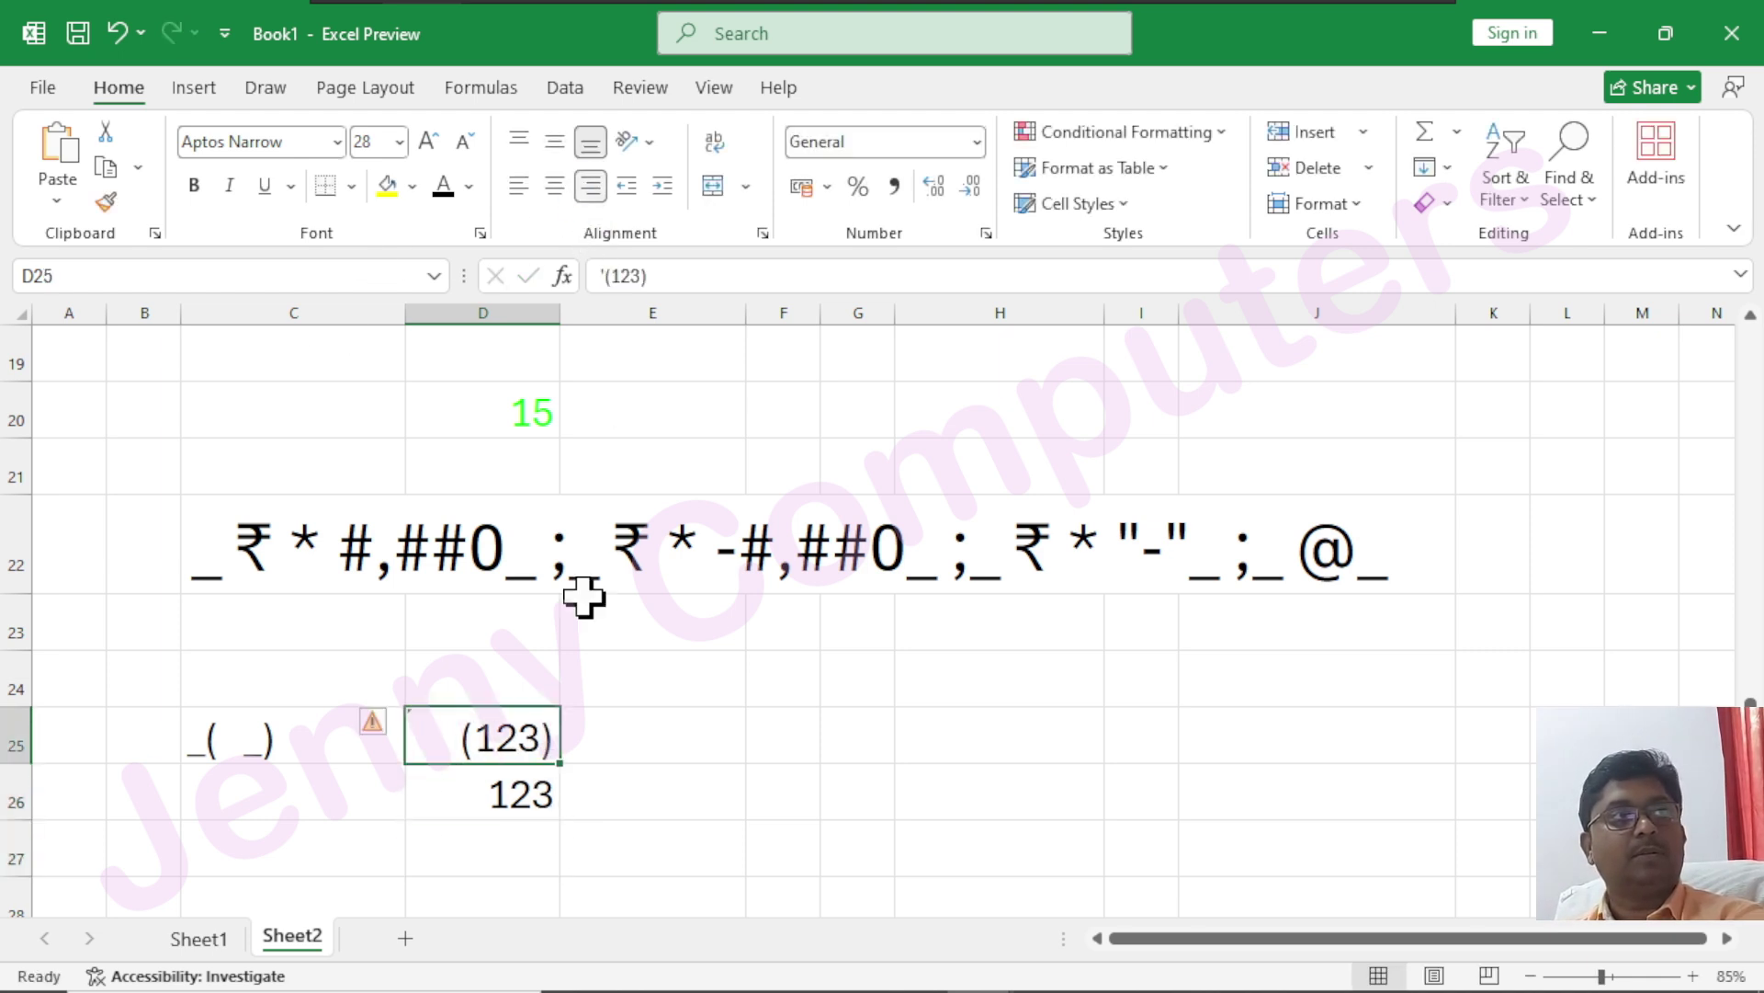
# - Remove the opening bracket after the first underscore in cell C25, trying 5 and & in its place
pyautogui.keyDown('ctrl'); pyautogui.scroll(3, 455, 791); pyautogui.keyUp('ctrl')
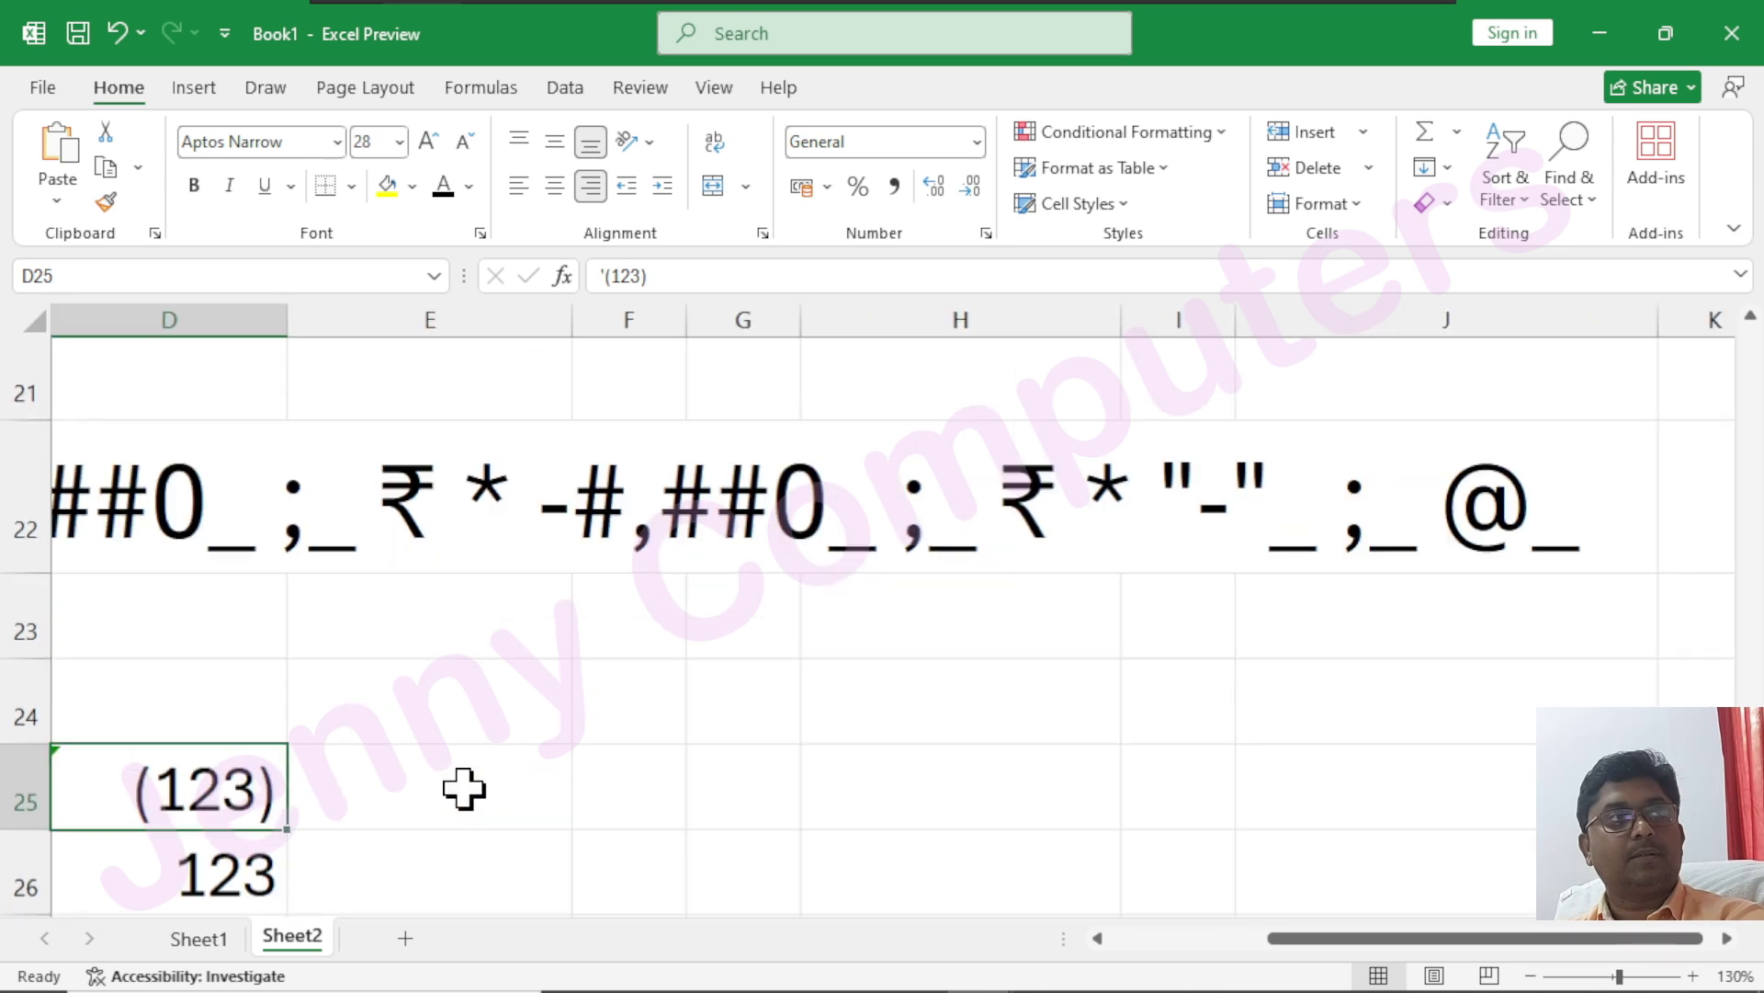
pyautogui.keyDown('ctrl'); pyautogui.scroll(1, 464, 788); pyautogui.keyUp('ctrl')
pyautogui.scroll(-3, 475, 803)
pyautogui.scroll(2, 469, 798)
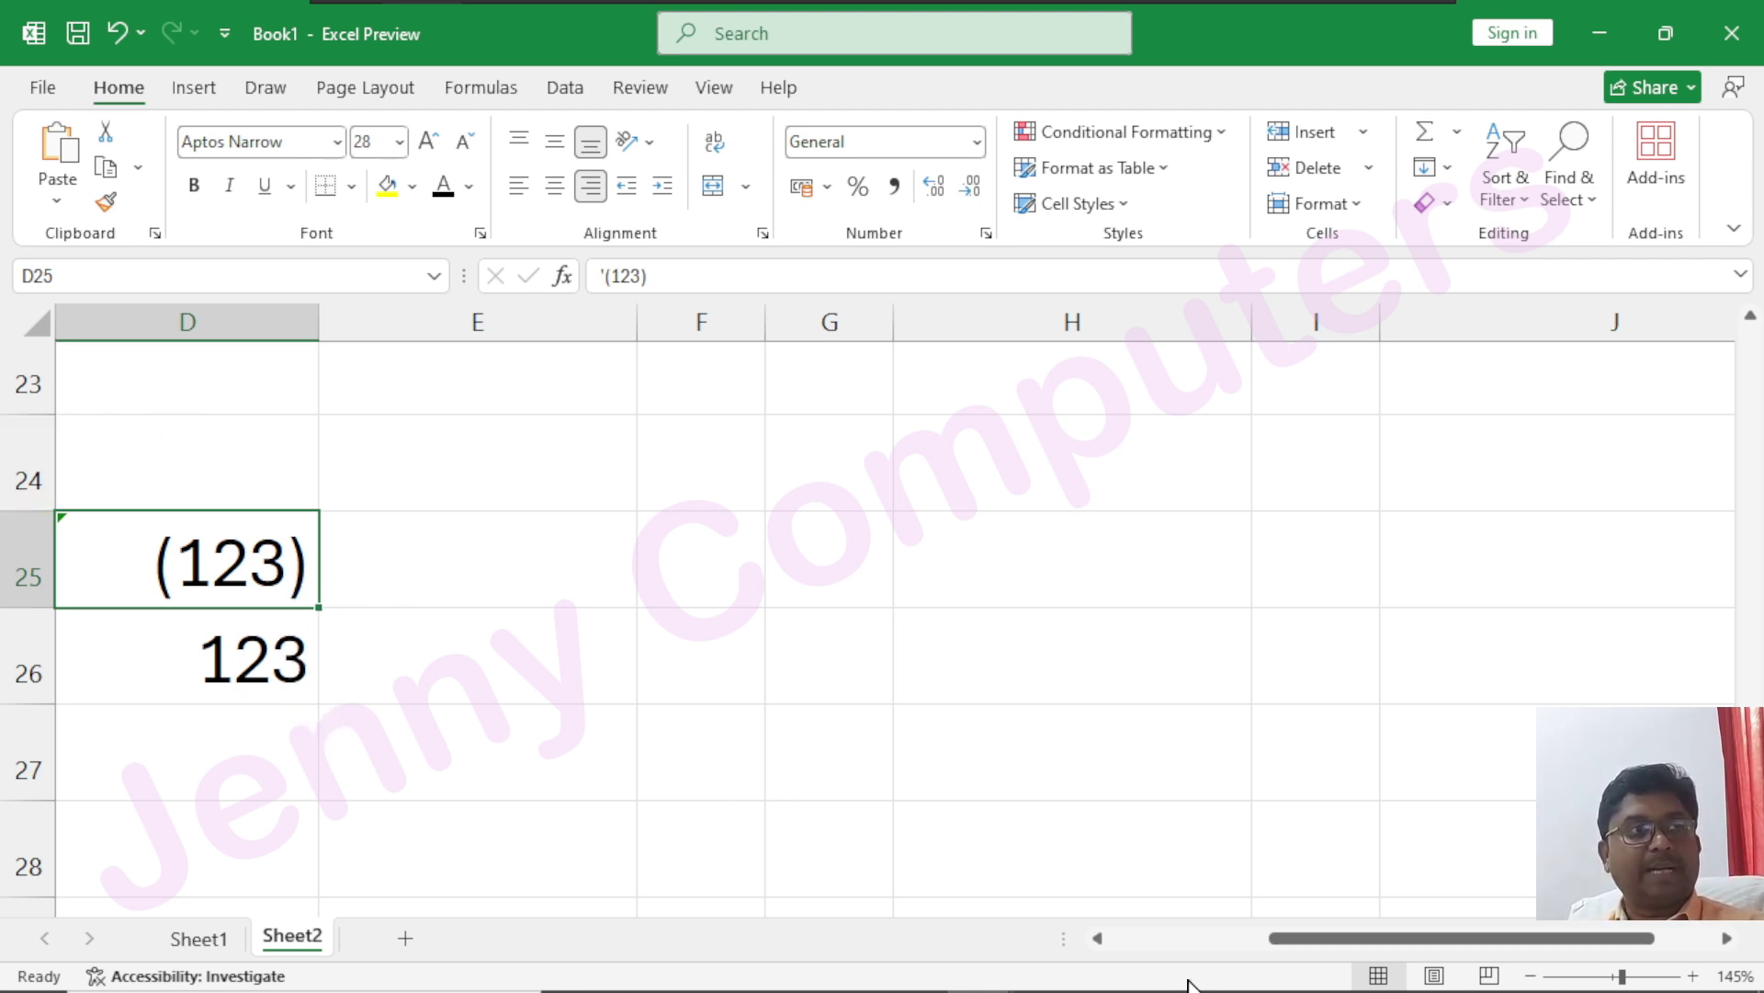
pyautogui.moveTo(1287, 938); pyautogui.dragTo(1099, 946)
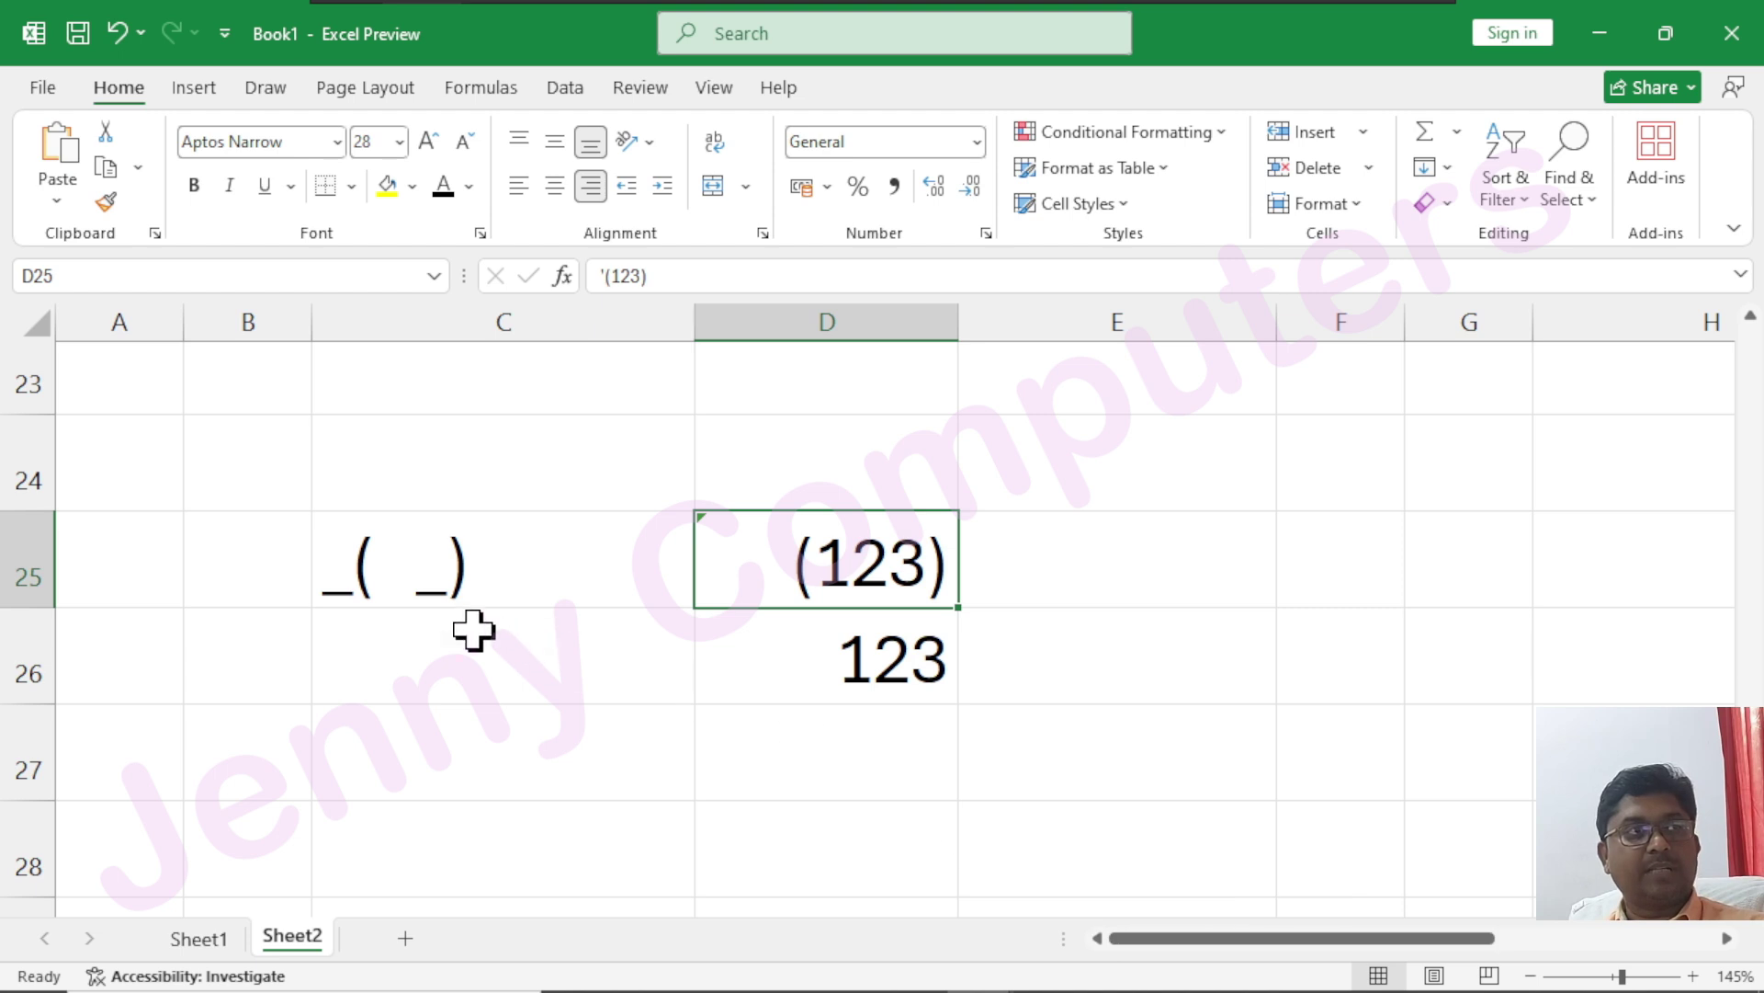
pyautogui.doubleClick(372, 565)
pyautogui.press('BackSpace')
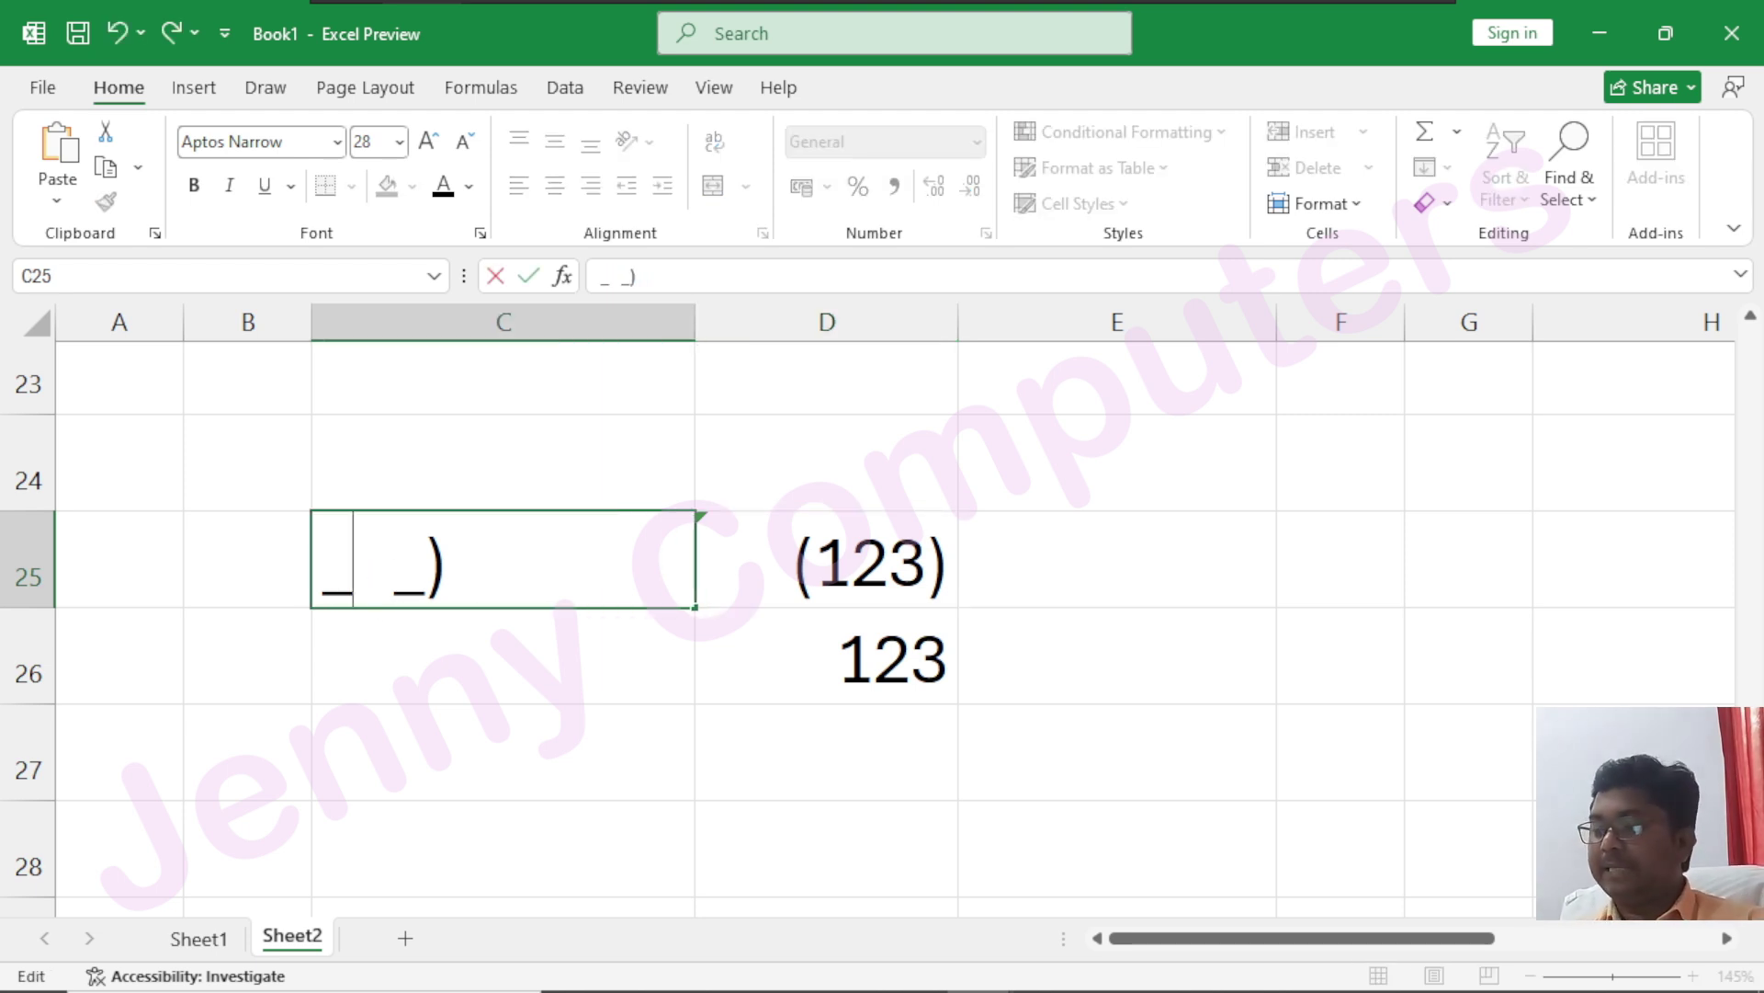
pyautogui.write('5')
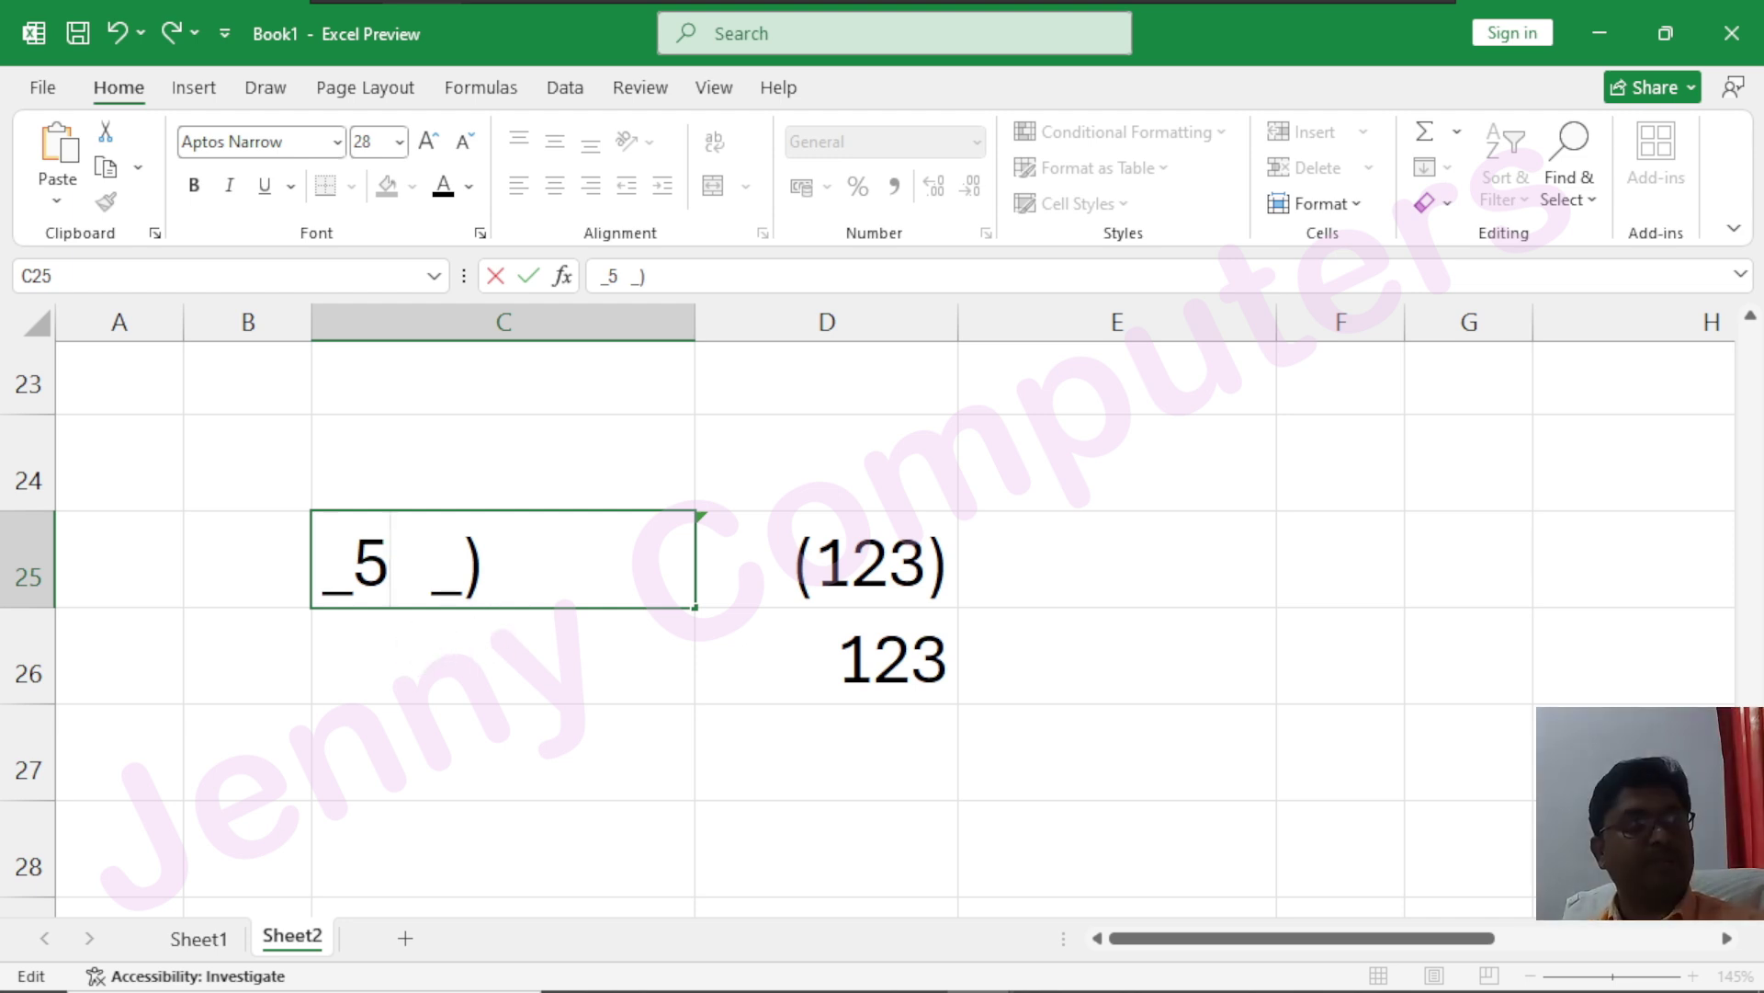
pyautogui.press('BackSpace')
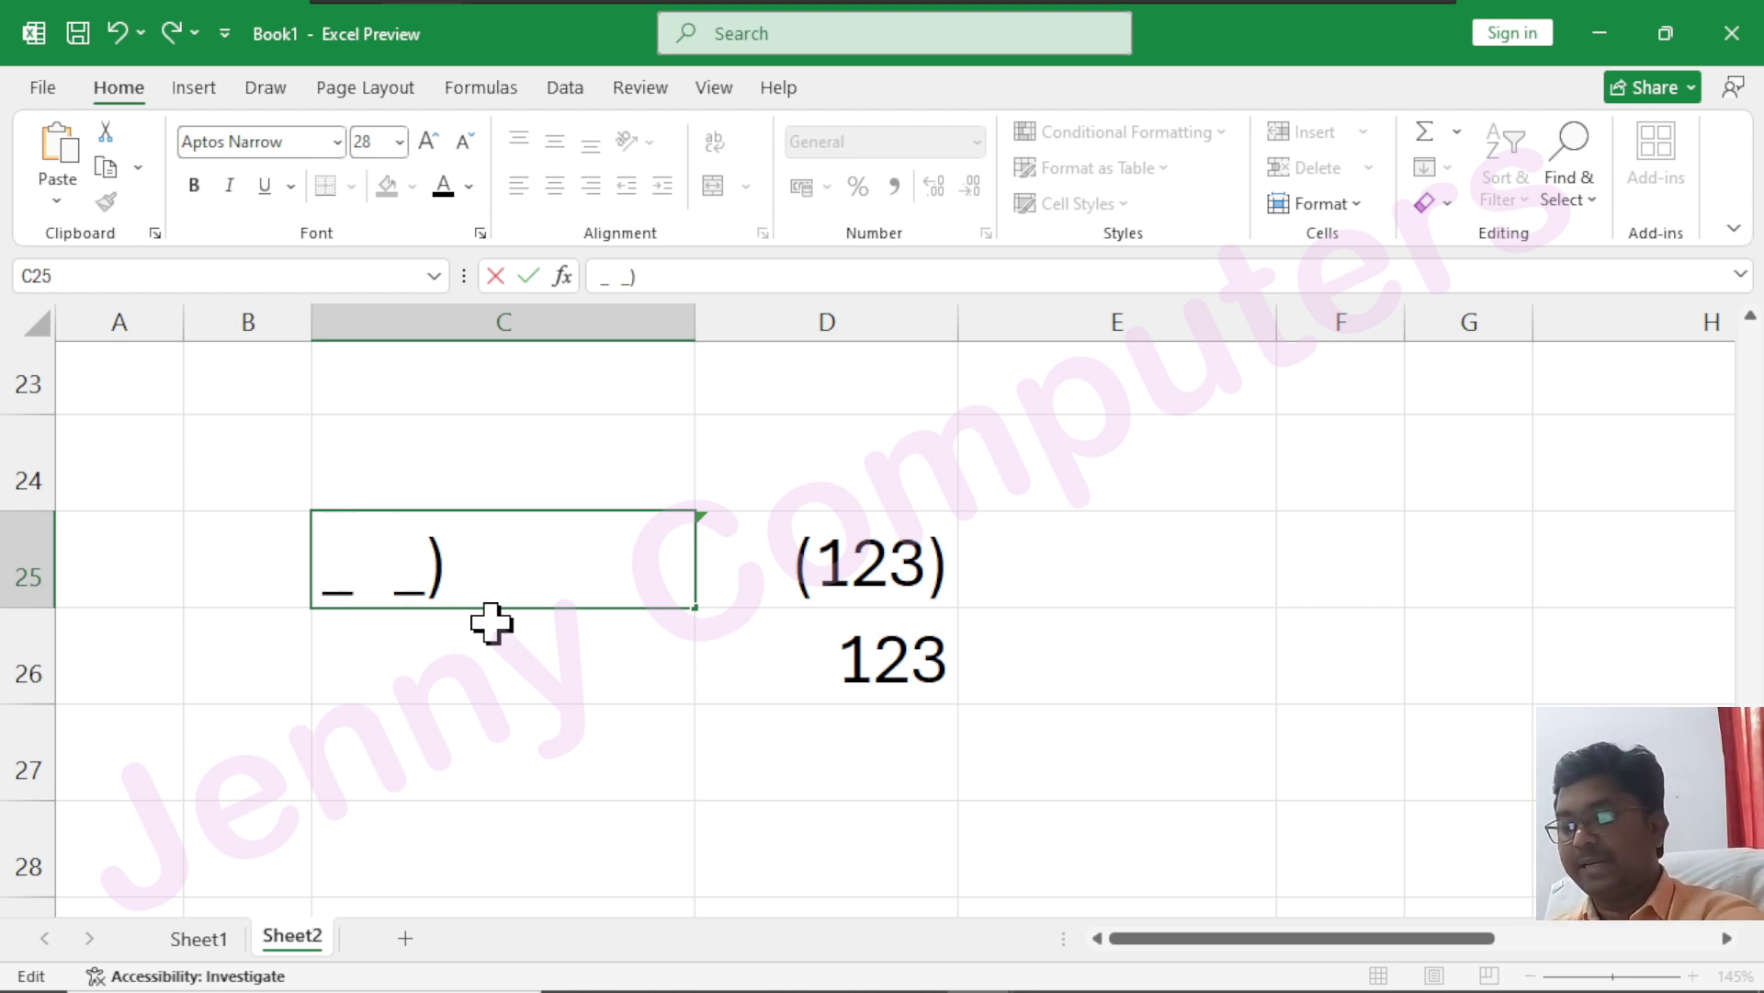
pyautogui.write('&')
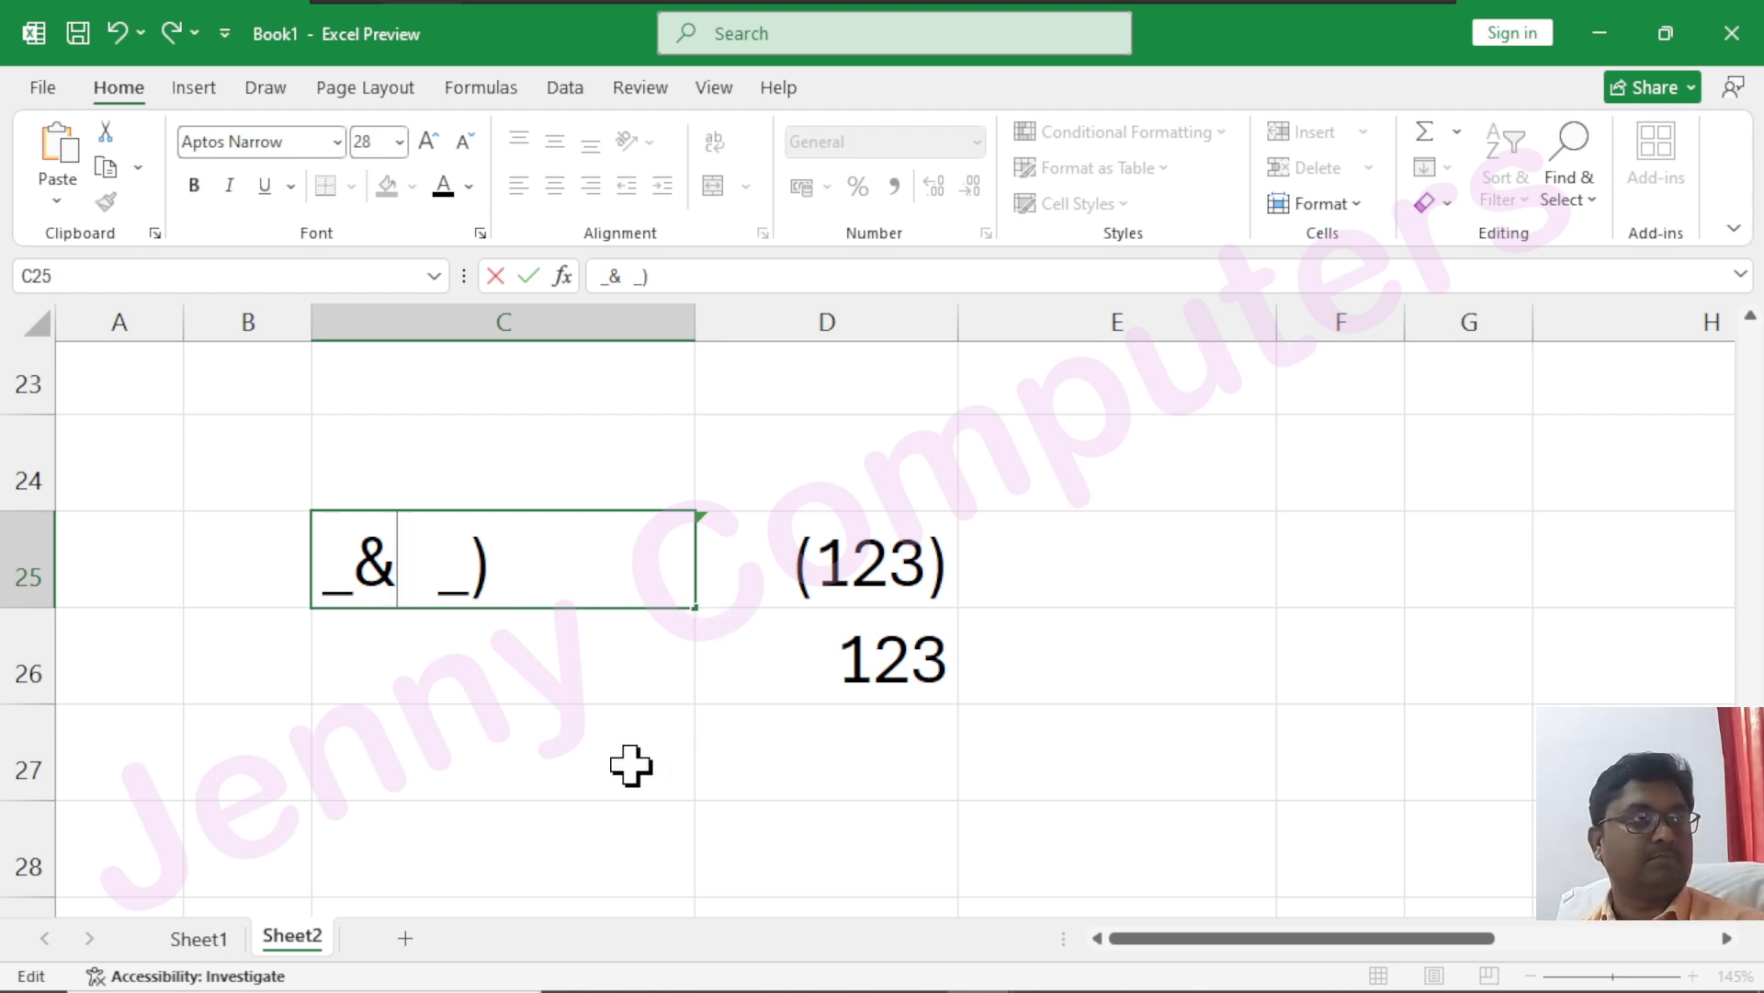
pyautogui.press('BackSpace')
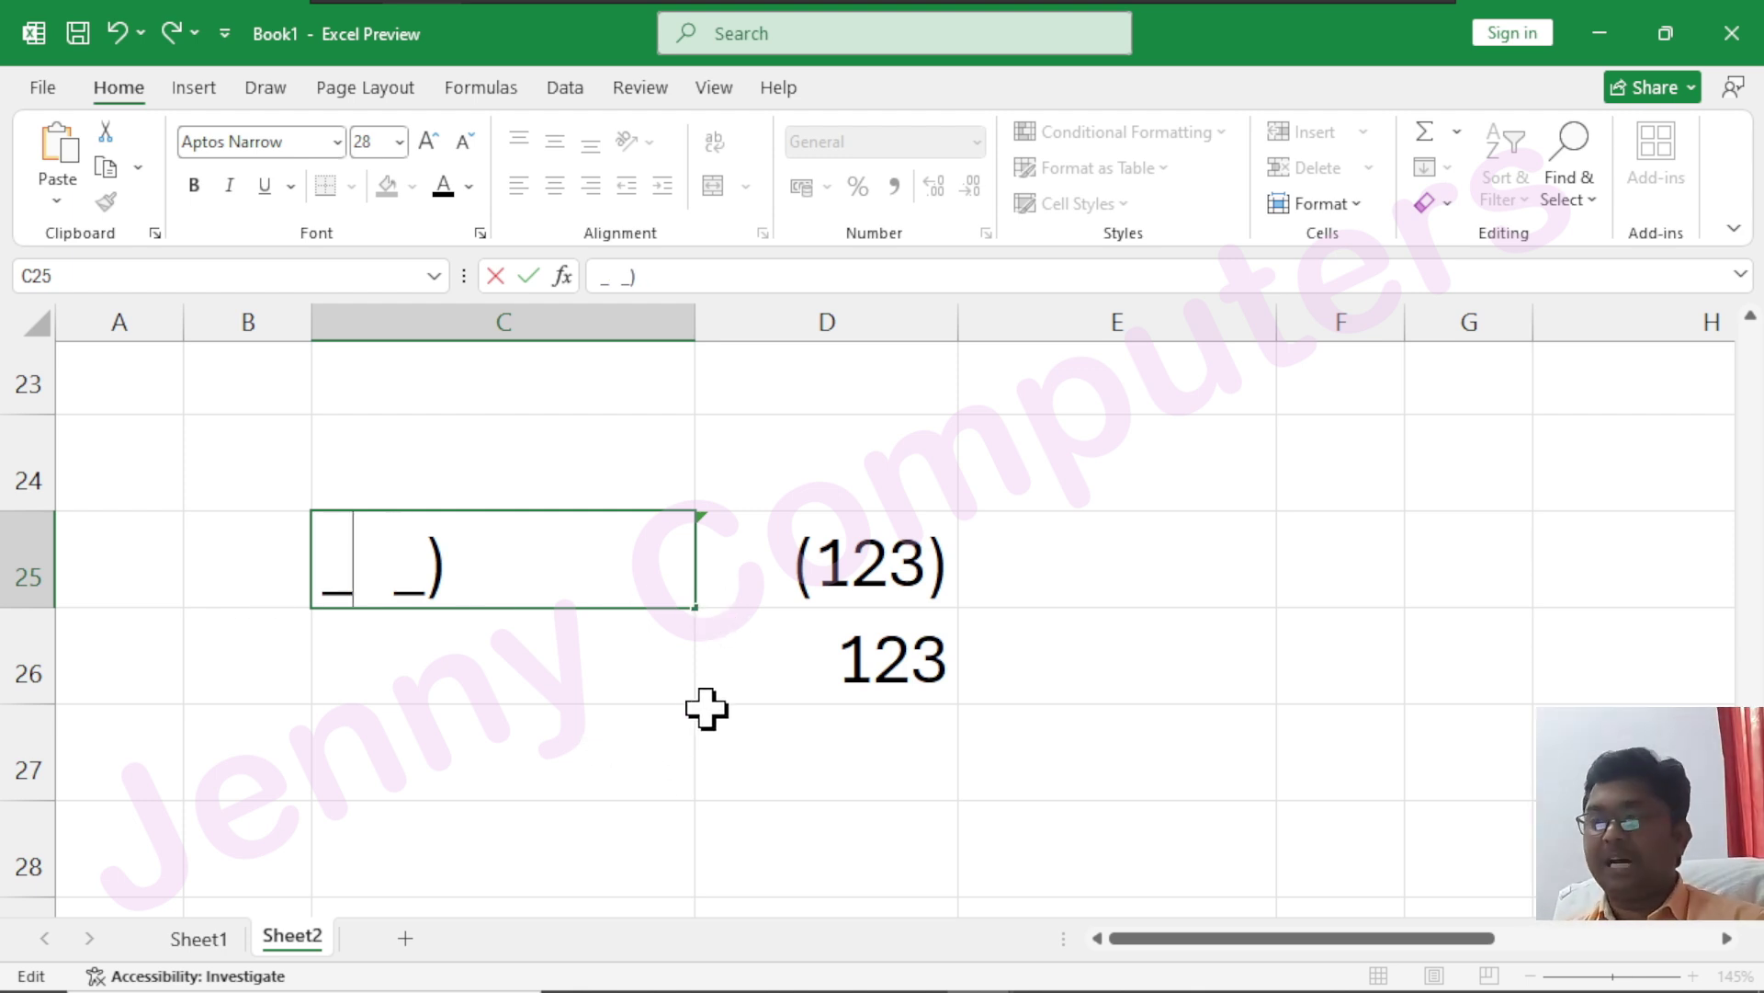
# - Open the accounting format code in cell C22 to examine it, and leave without changing it
pyautogui.scroll(3, 706, 707)
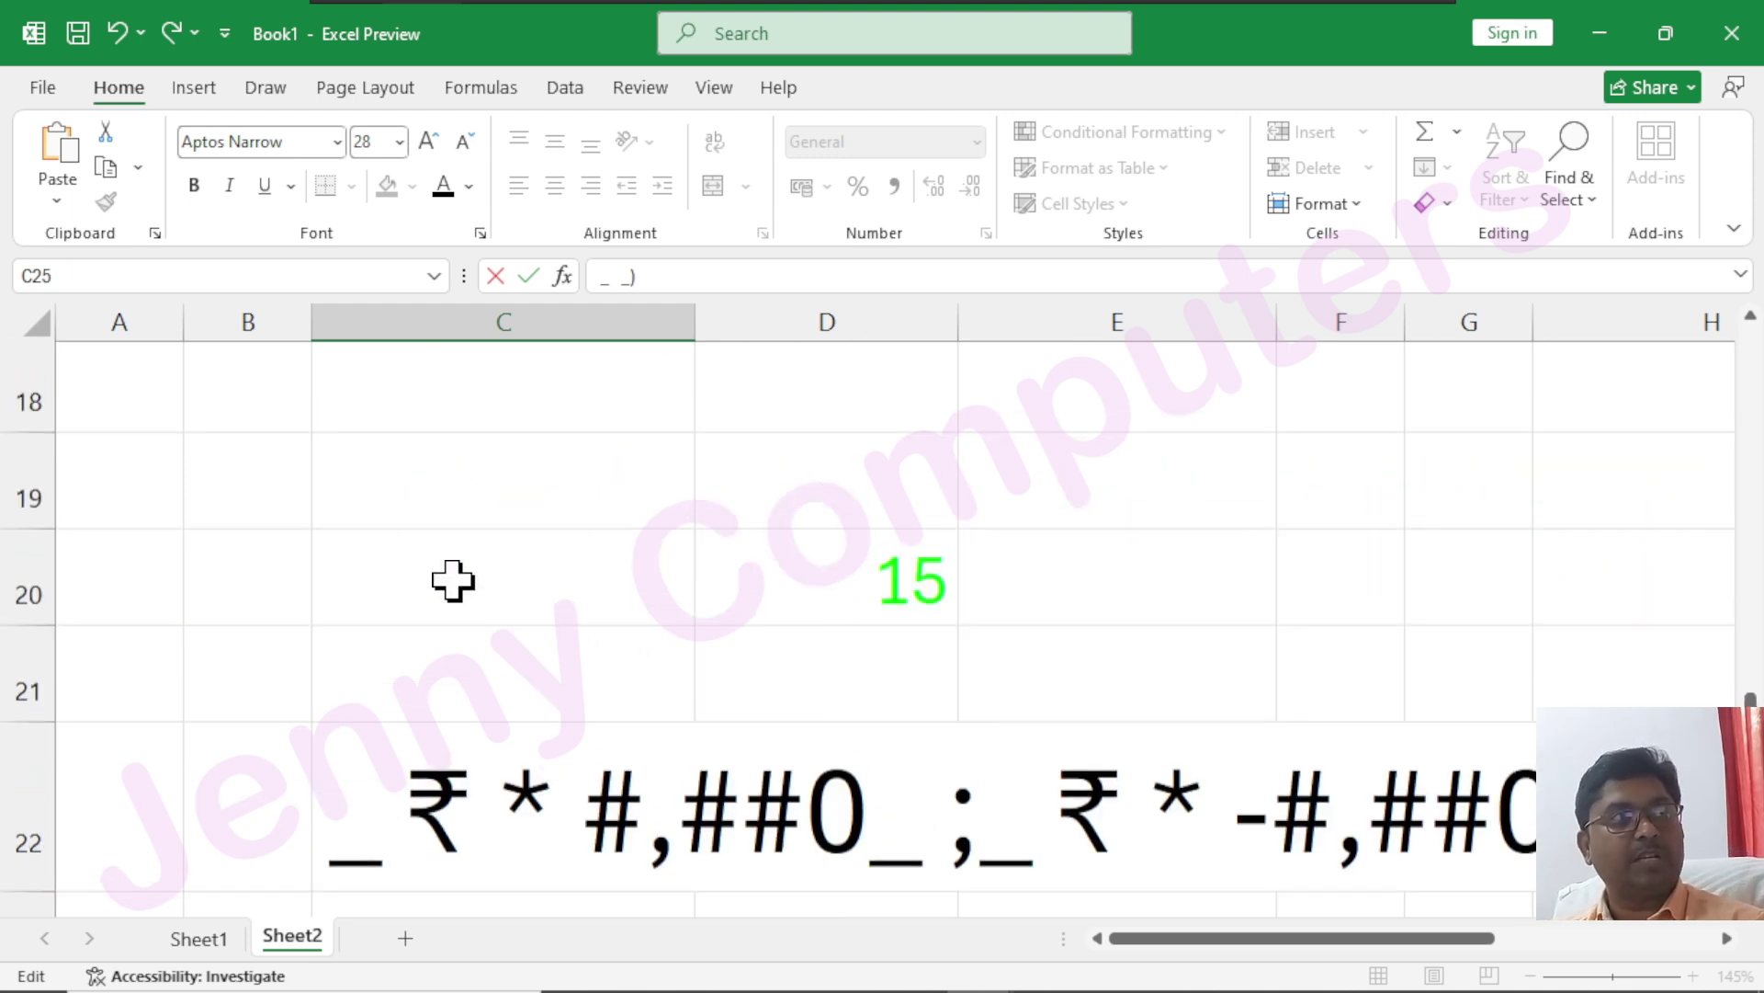
pyautogui.click(407, 756)
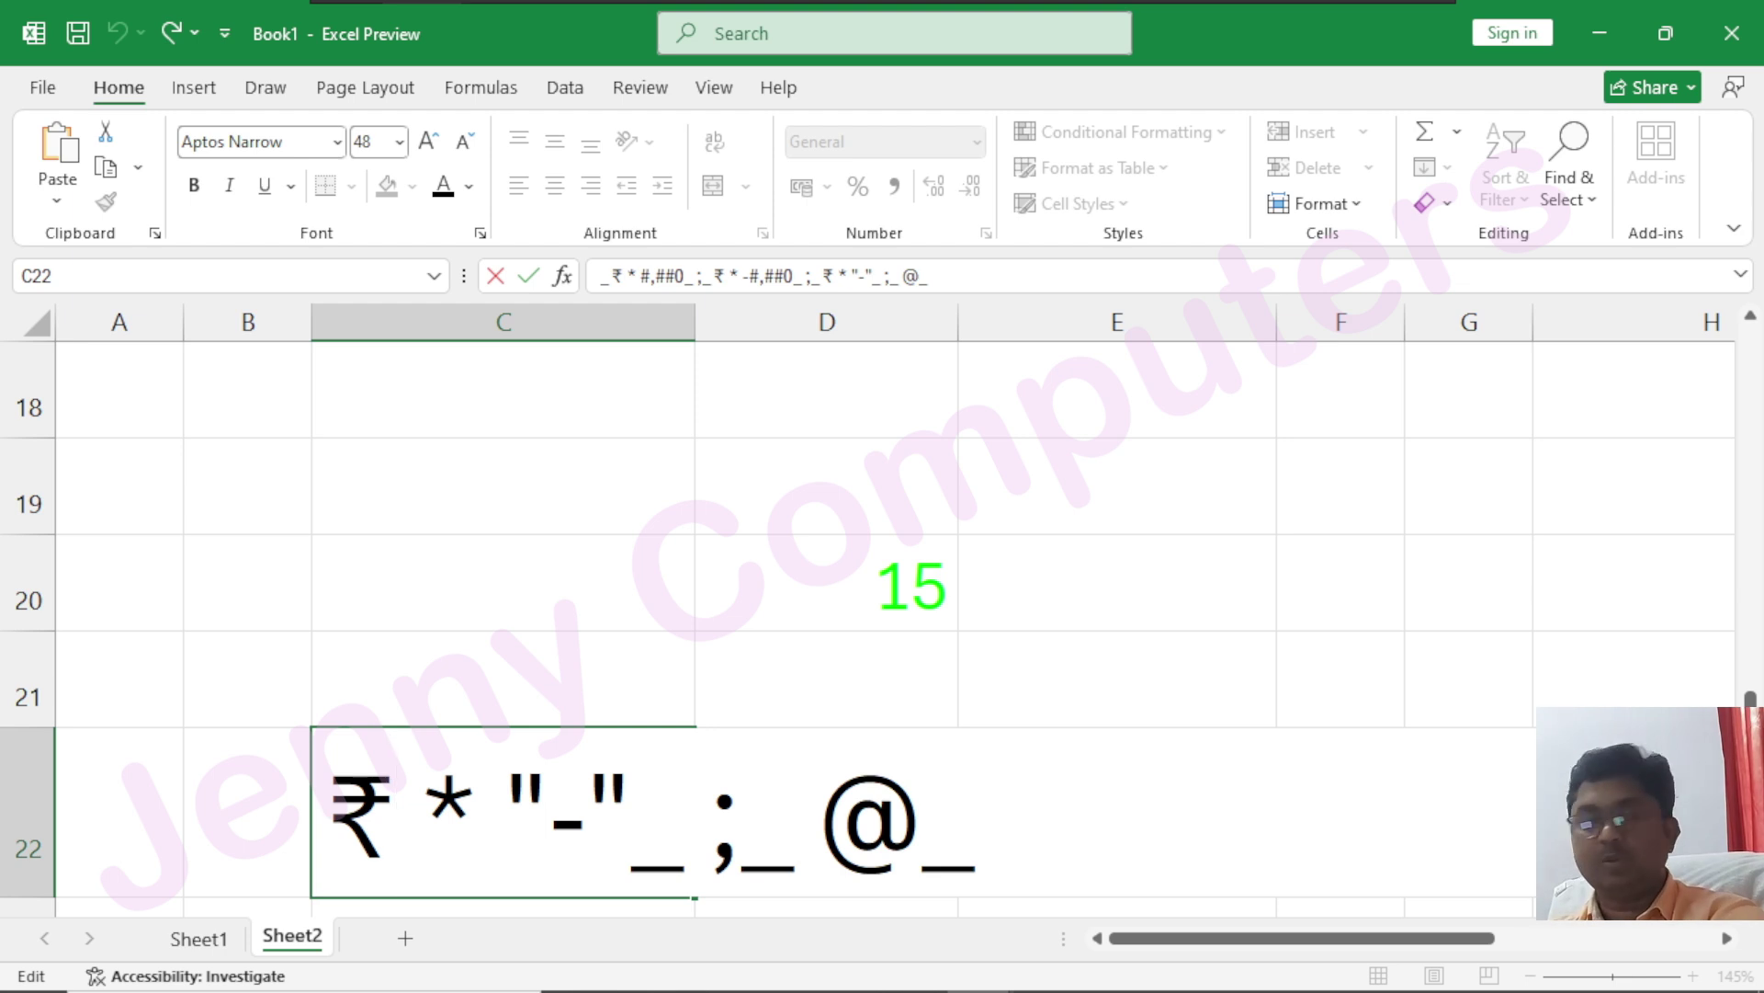
pyautogui.press('Escape')
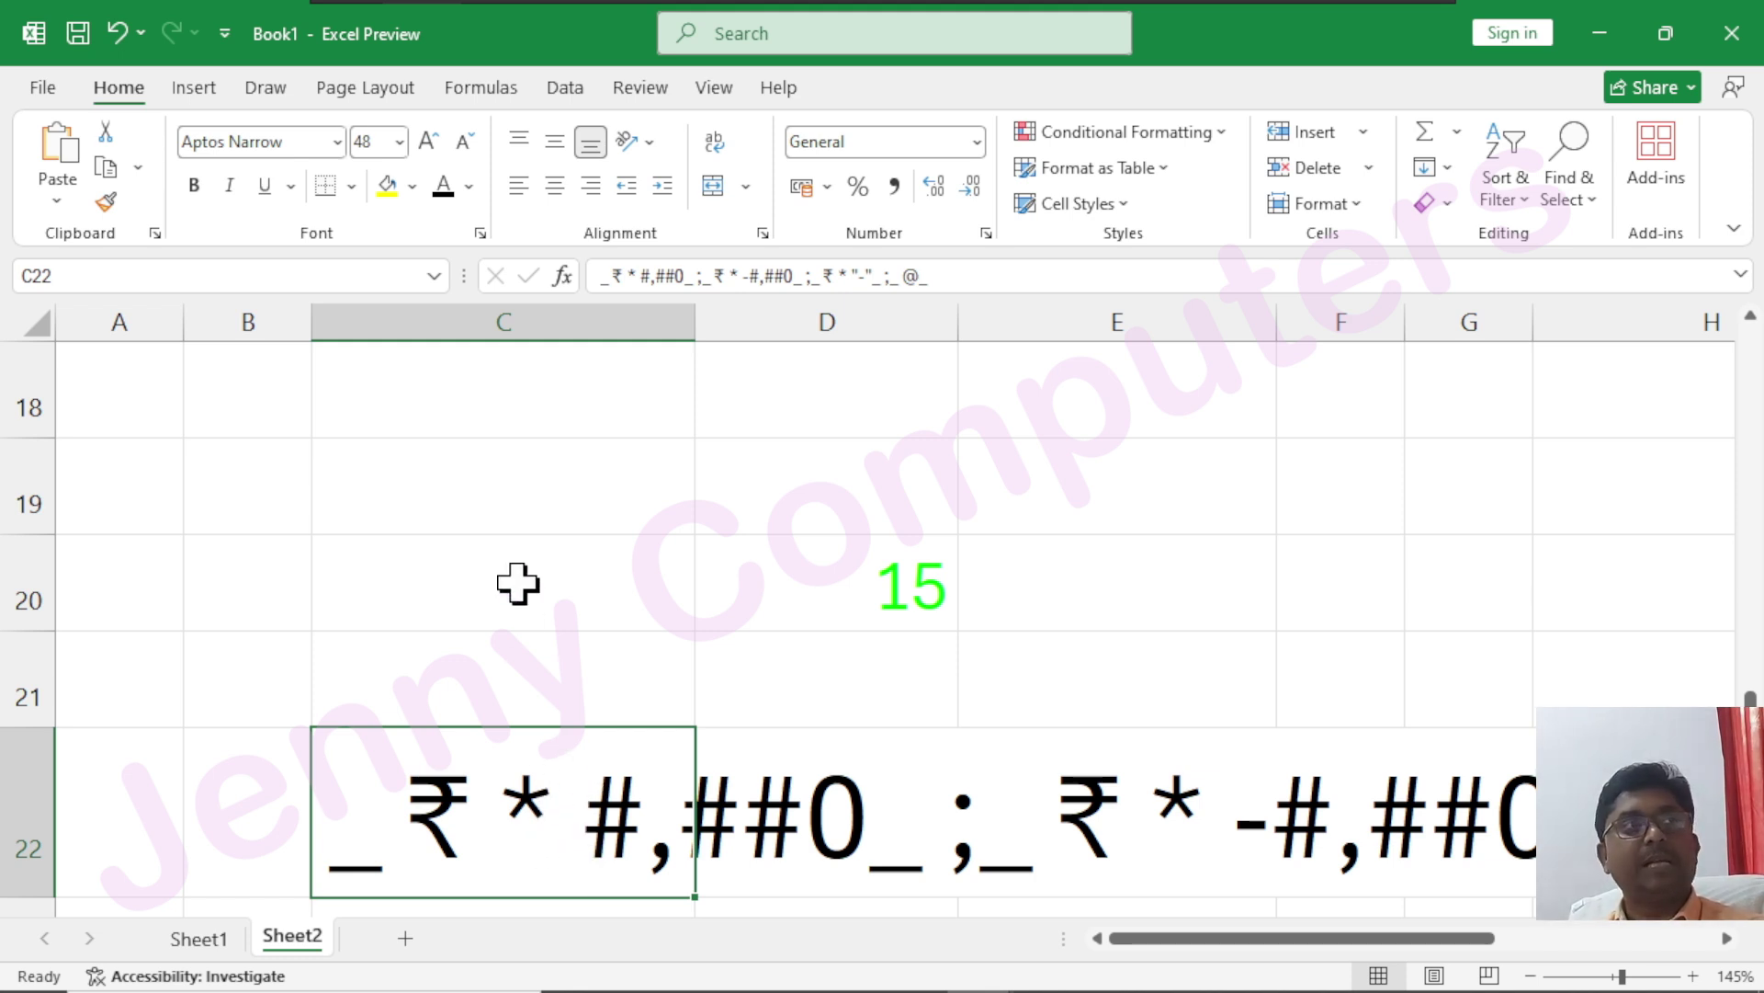
# - Enter 123 in cell C19 and select that cell
pyautogui.click(479, 504)
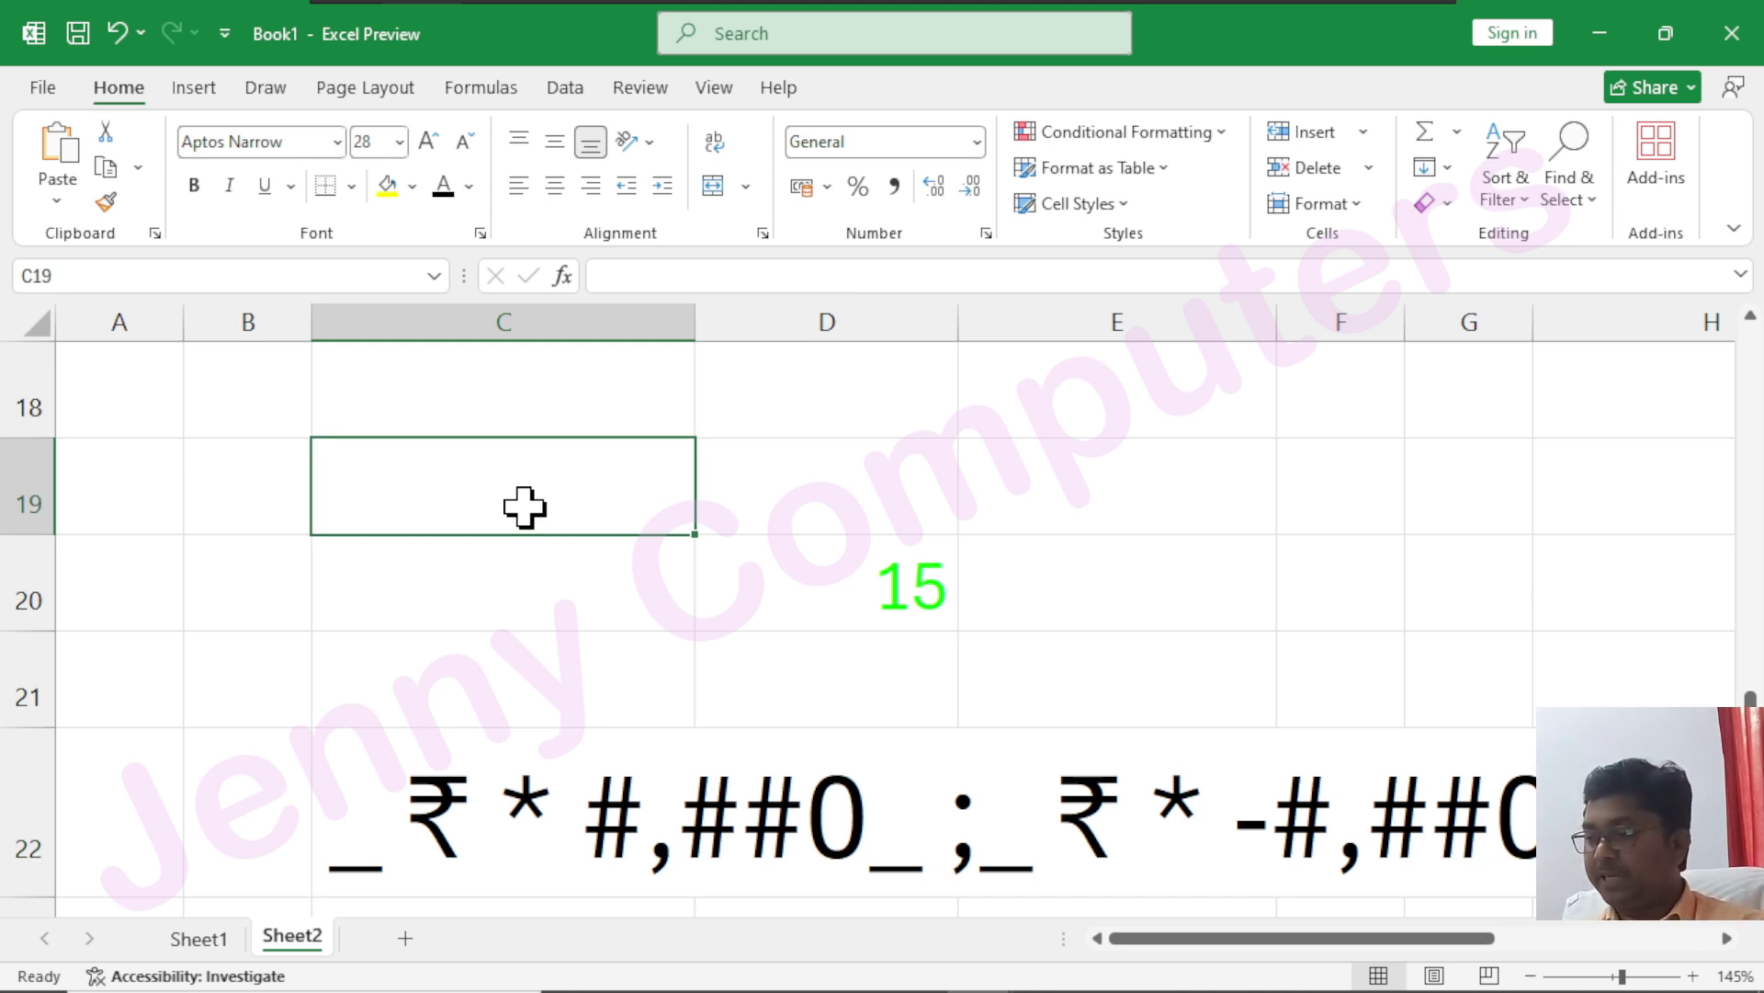
pyautogui.write('123')
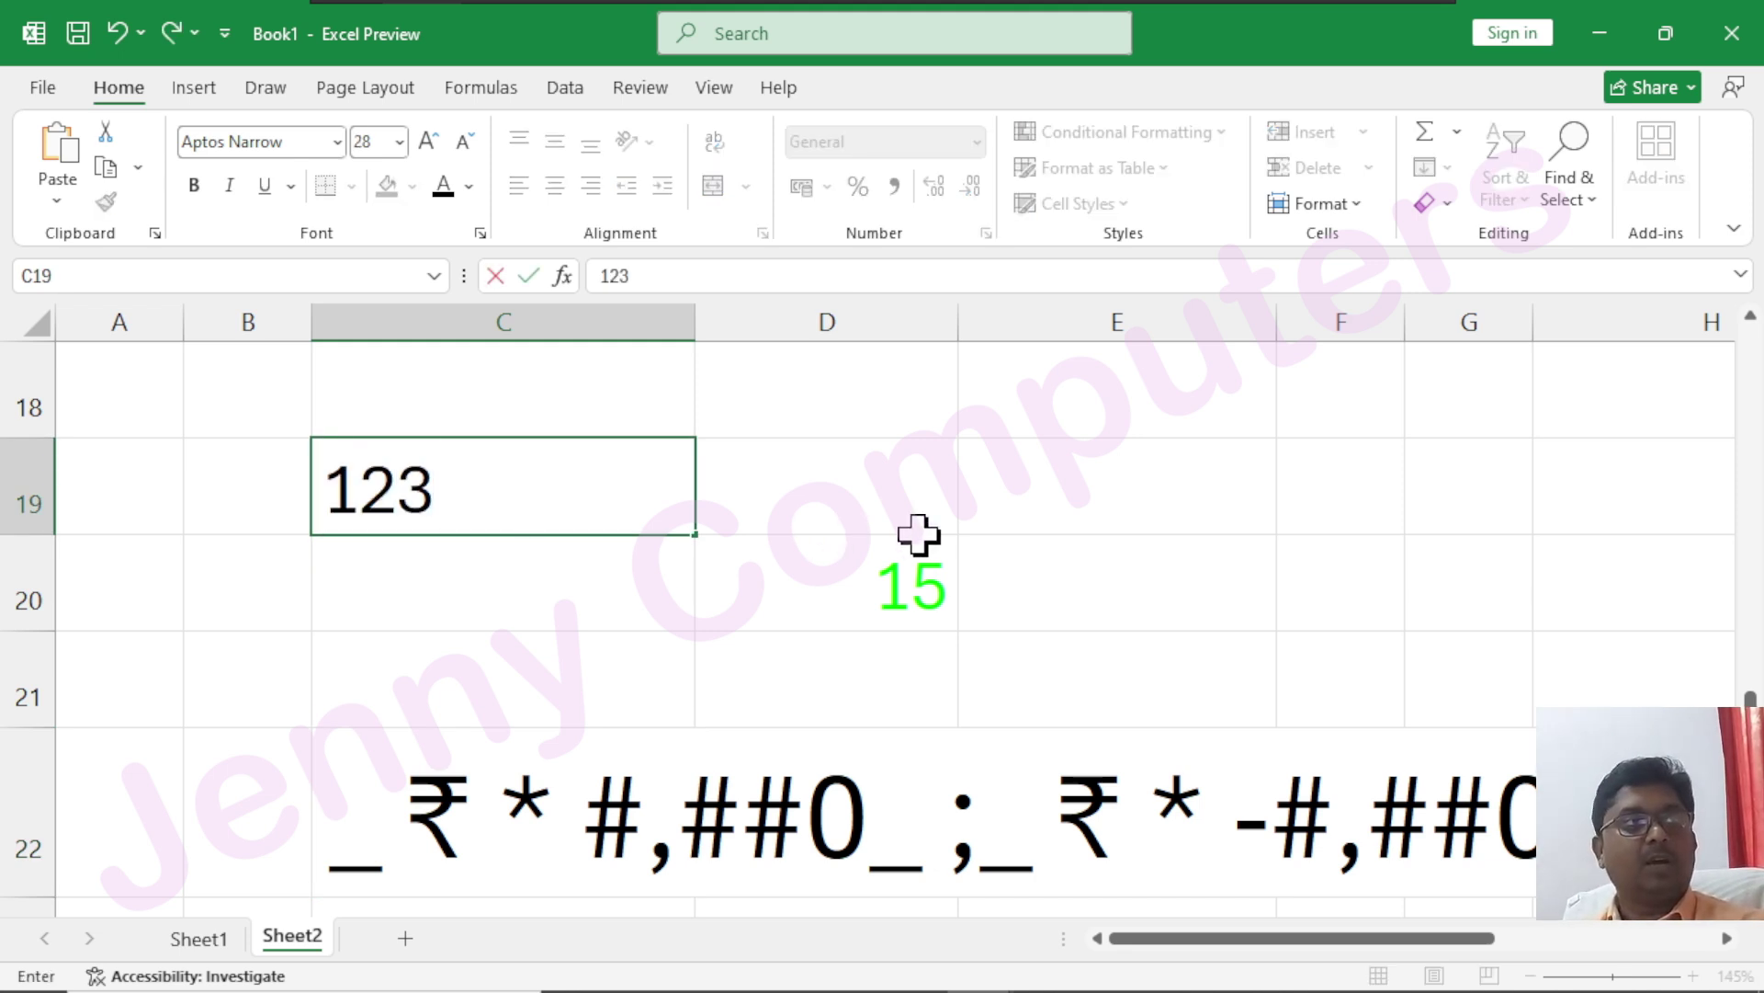
pyautogui.click(919, 531)
pyautogui.click(476, 465)
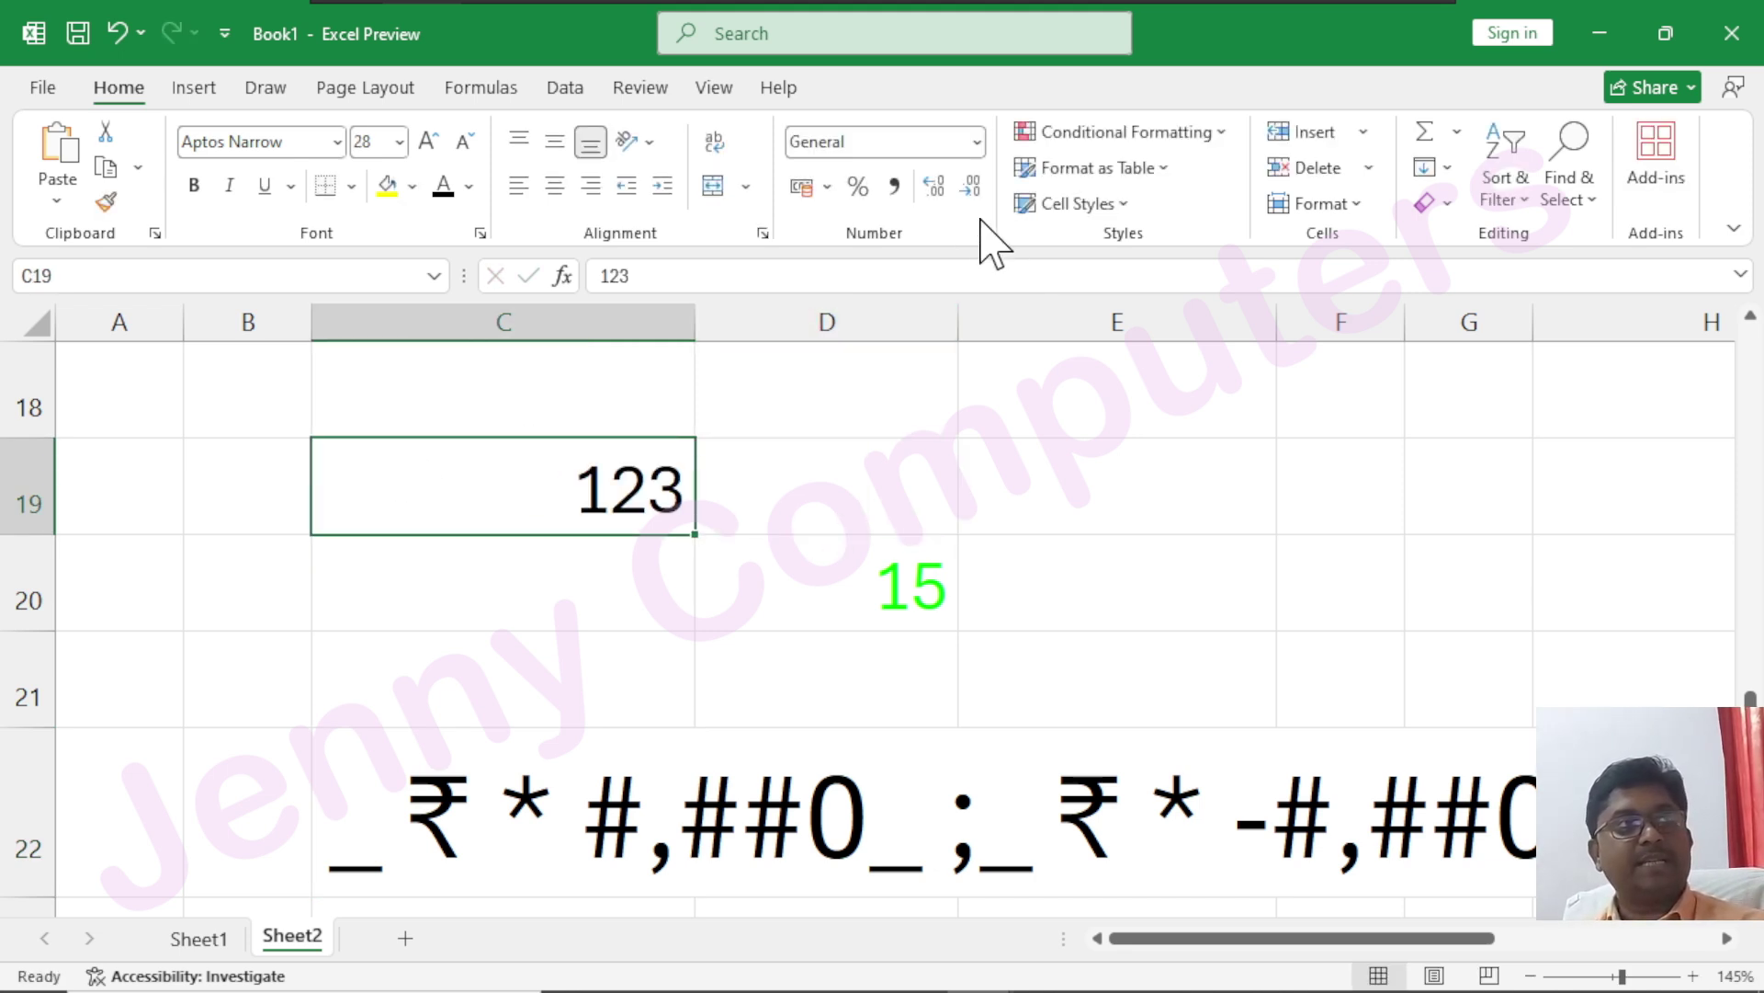
# - Apply the Accounting number format to cell C19 and widen column C
pyautogui.click(977, 142)
pyautogui.press('Escape')
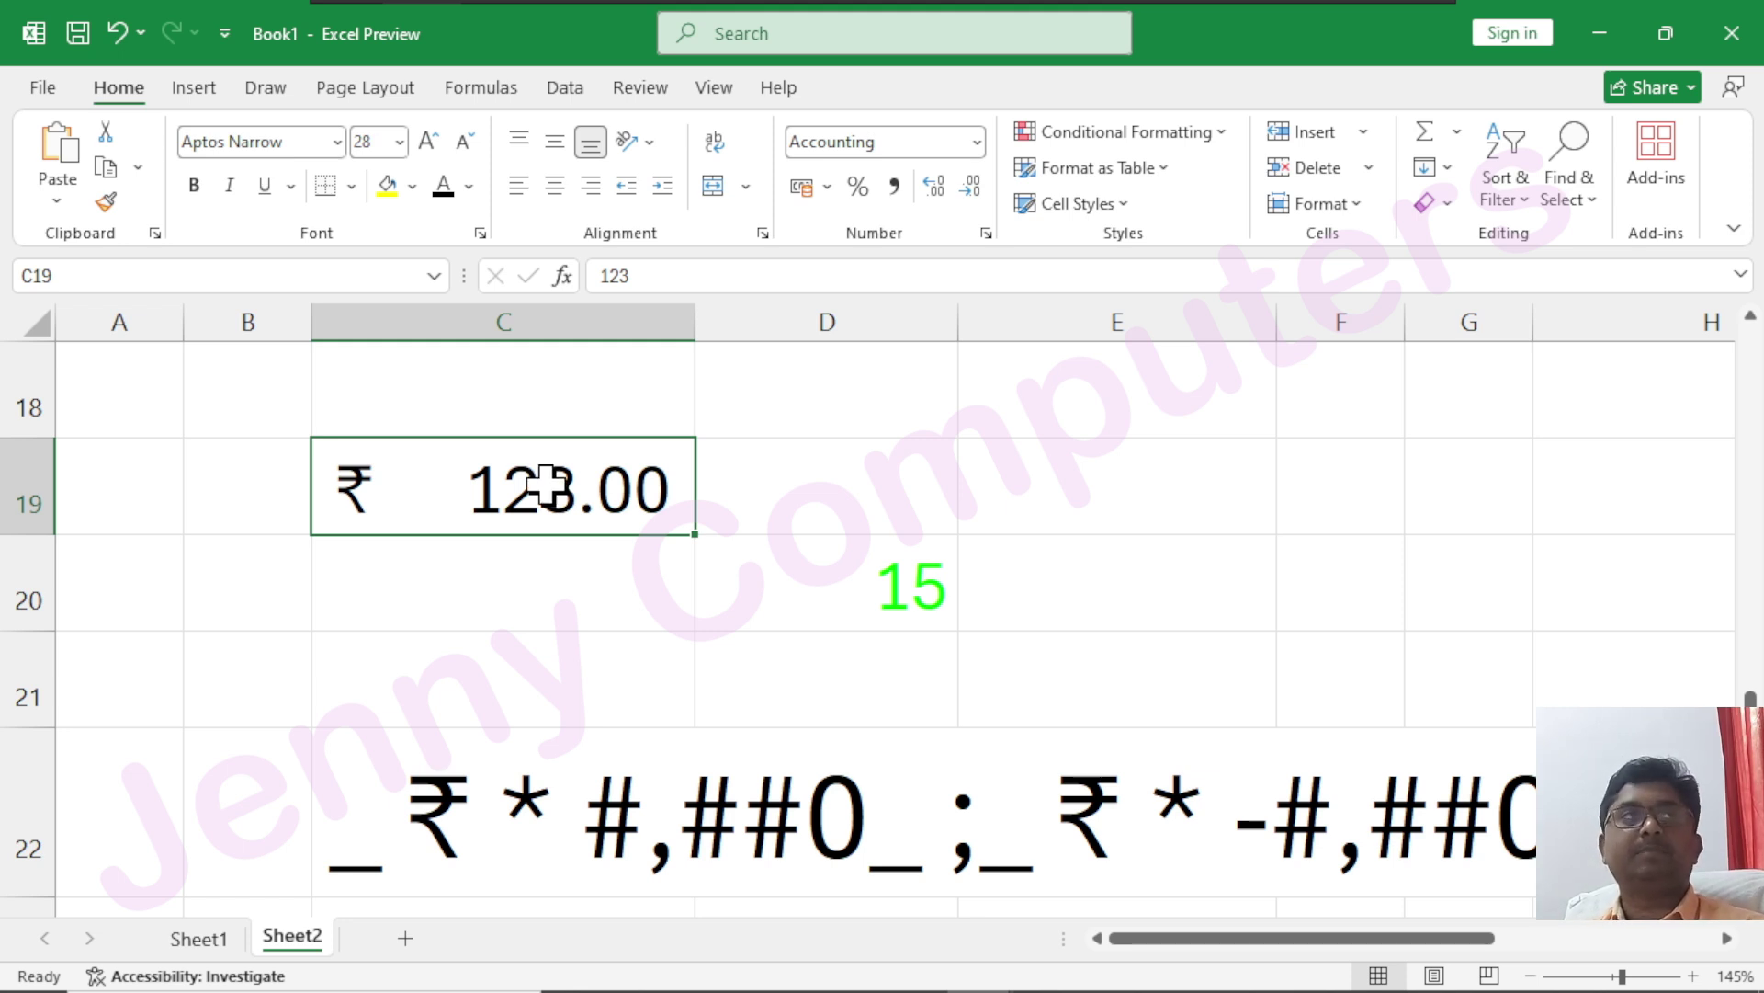
pyautogui.moveTo(701, 315); pyautogui.dragTo(778, 328)
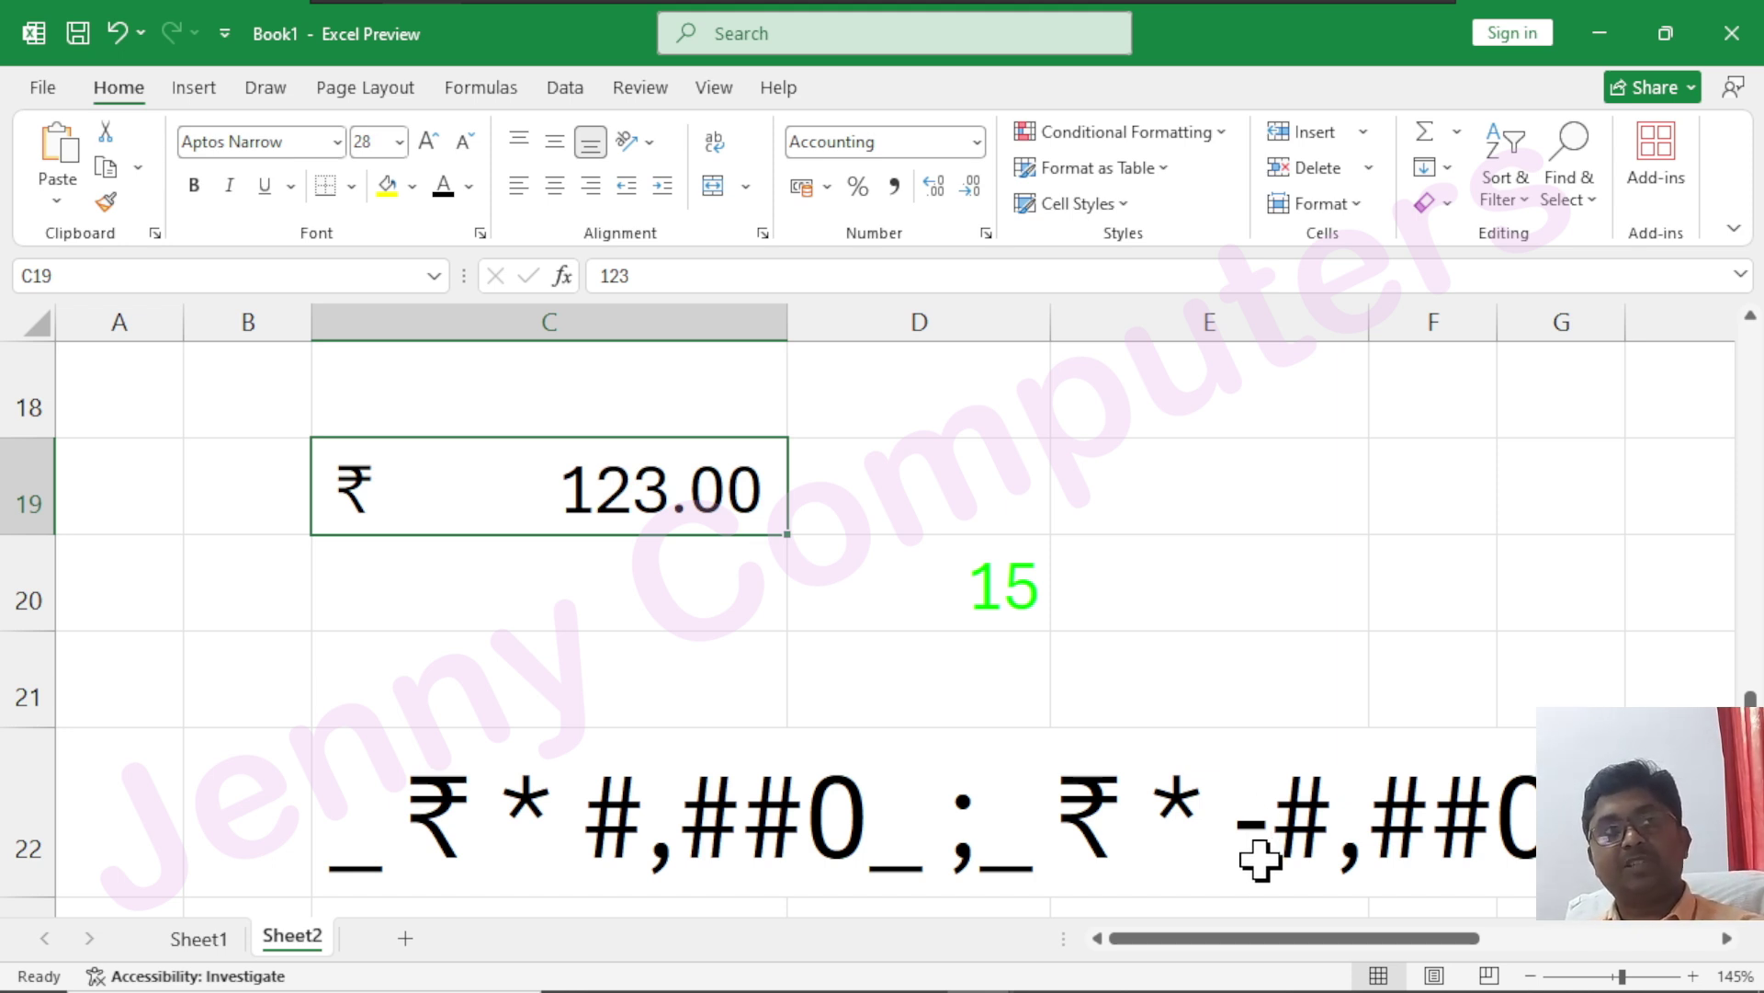
# - Start a custom number format for cell H19 with the code "Hello" @
pyautogui.moveTo(1293, 938); pyautogui.dragTo(1530, 938)
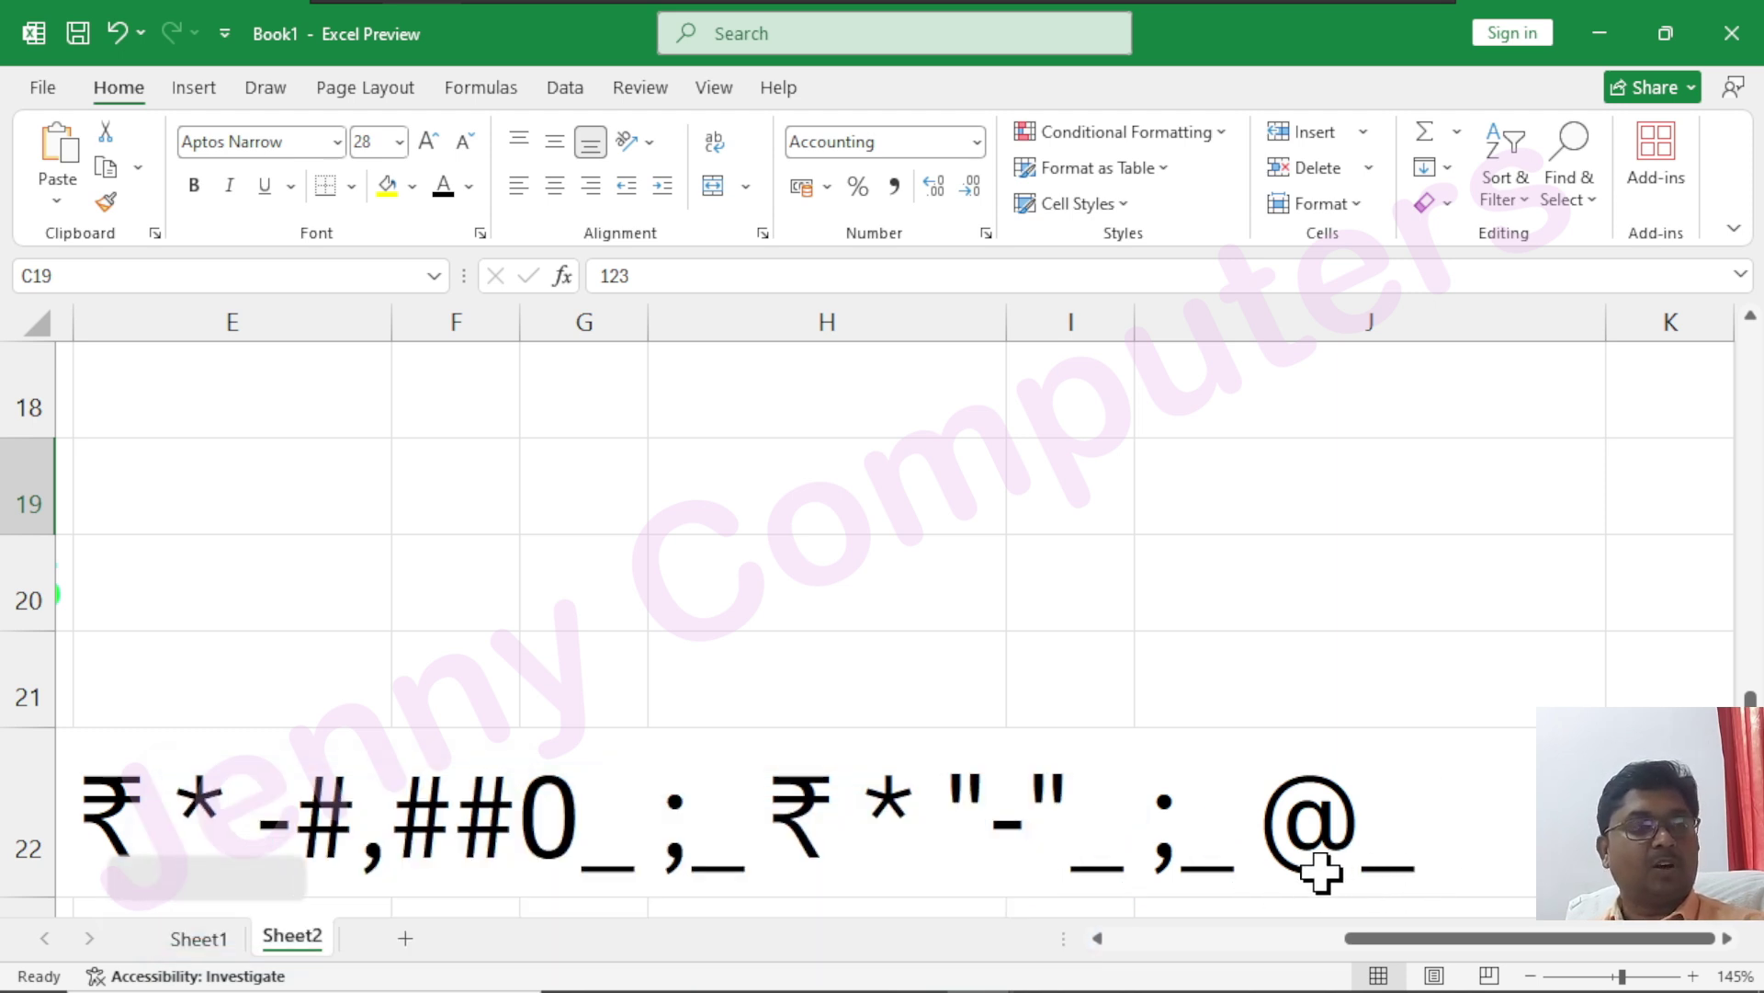
pyautogui.click(741, 497)
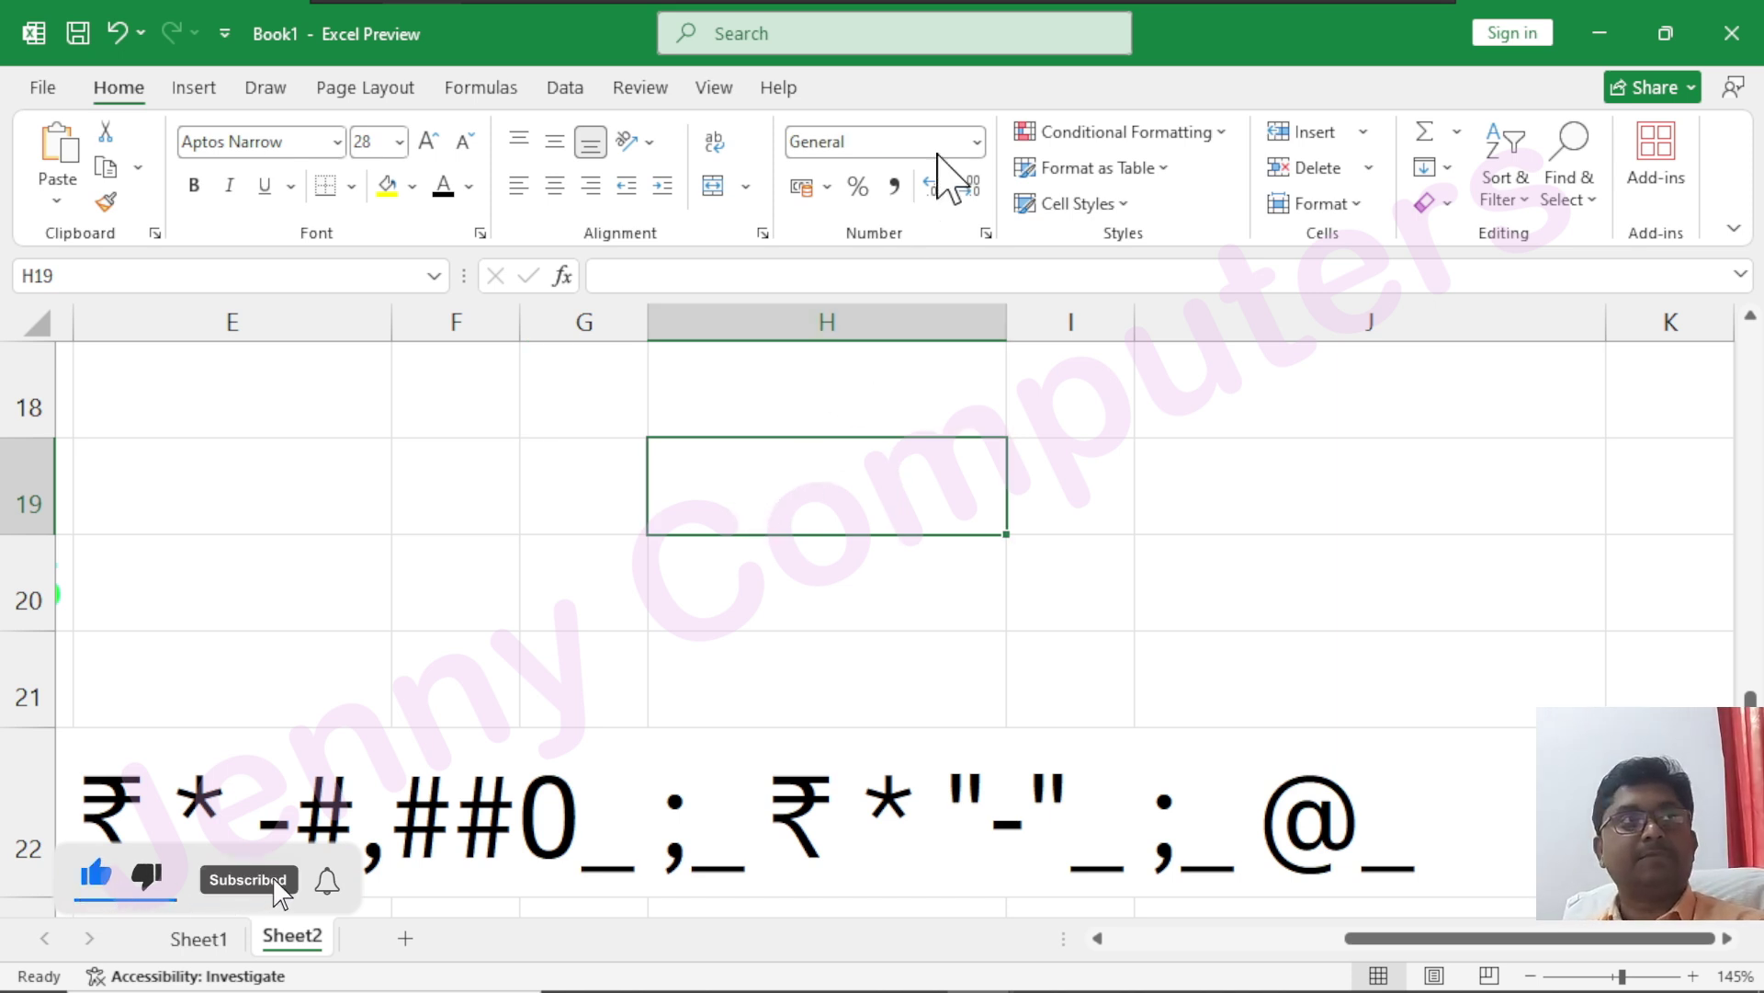
pyautogui.click(985, 234)
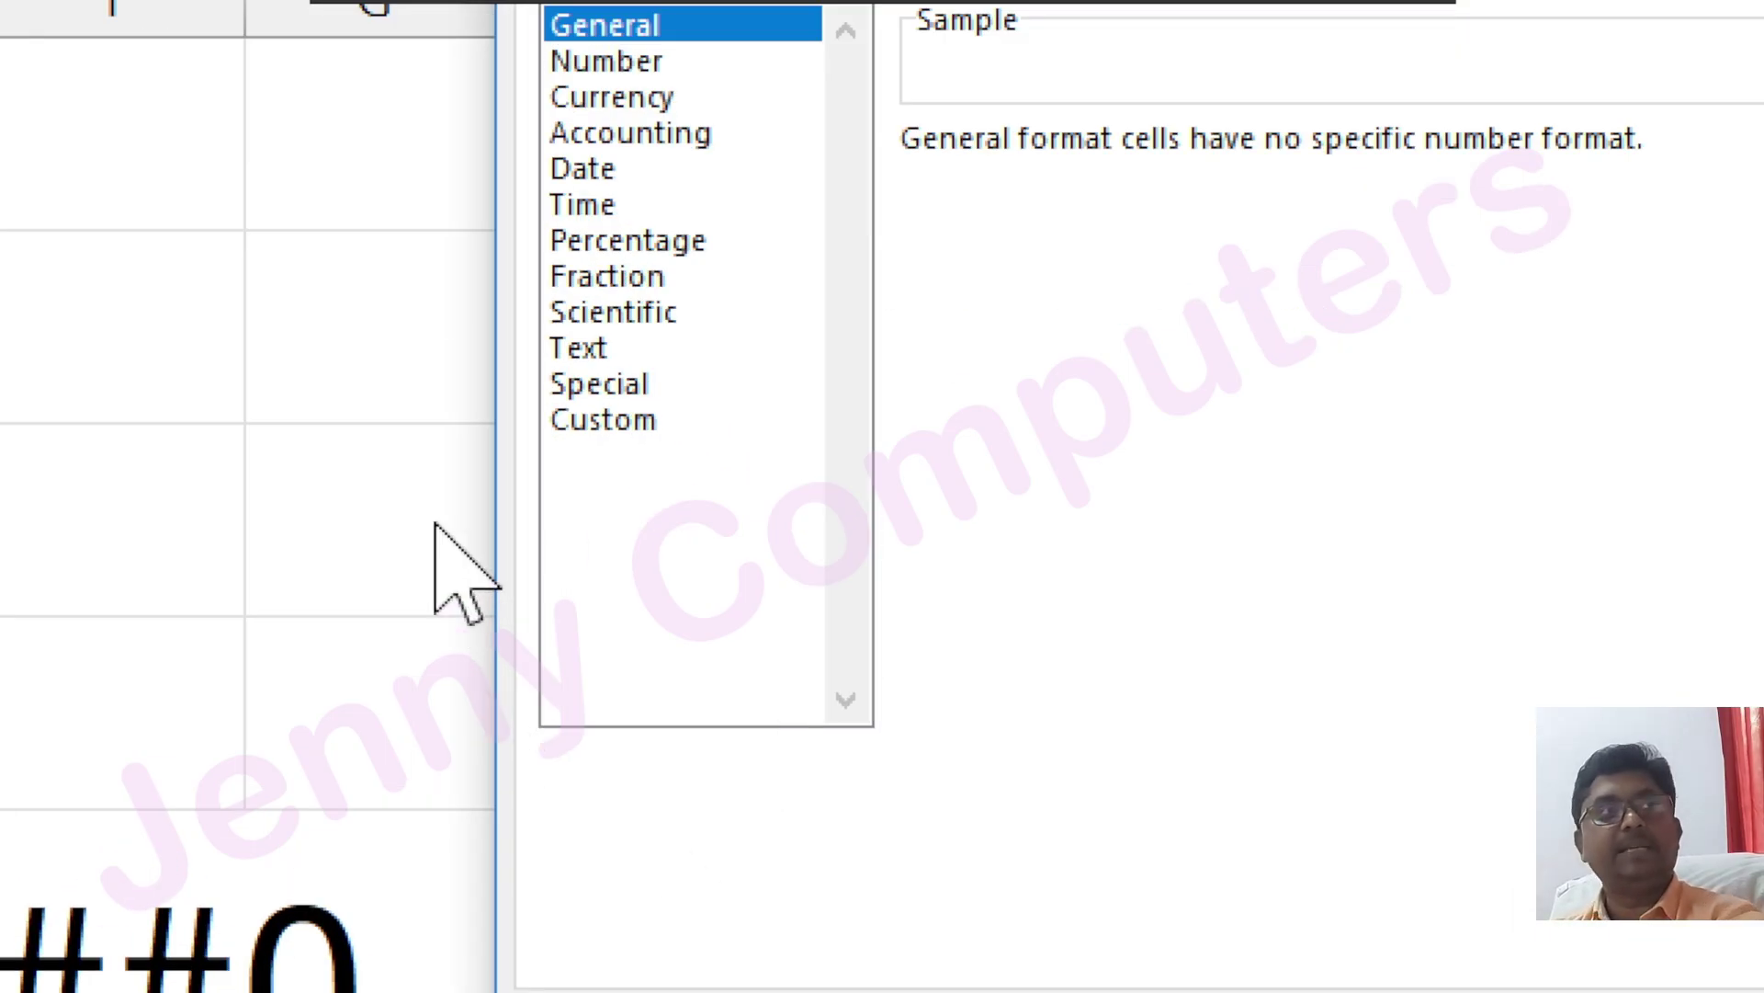
pyautogui.click(695, 537)
pyautogui.click(1071, 177)
pyautogui.doubleClick(1072, 178)
pyautogui.write('"')
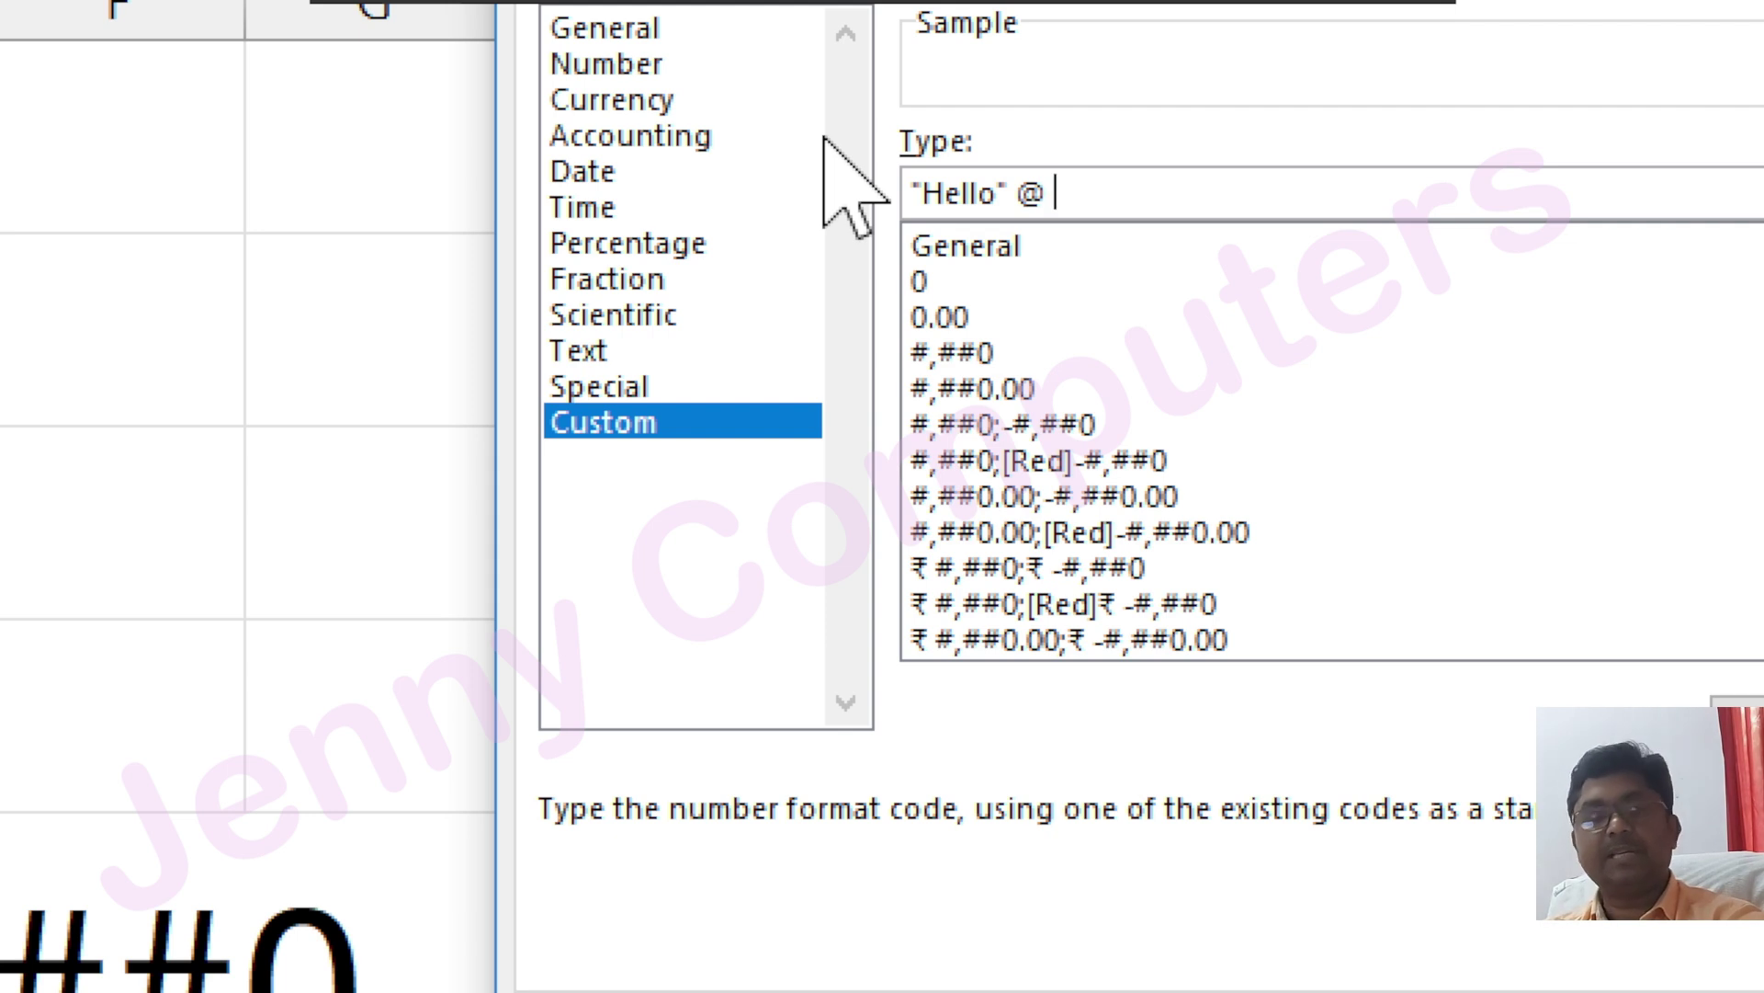
pyautogui.write('Hello" @')
# - Add a smiling face emoji after the @ in the format code and apply the format to cell H19
pyautogui.press('super+period')
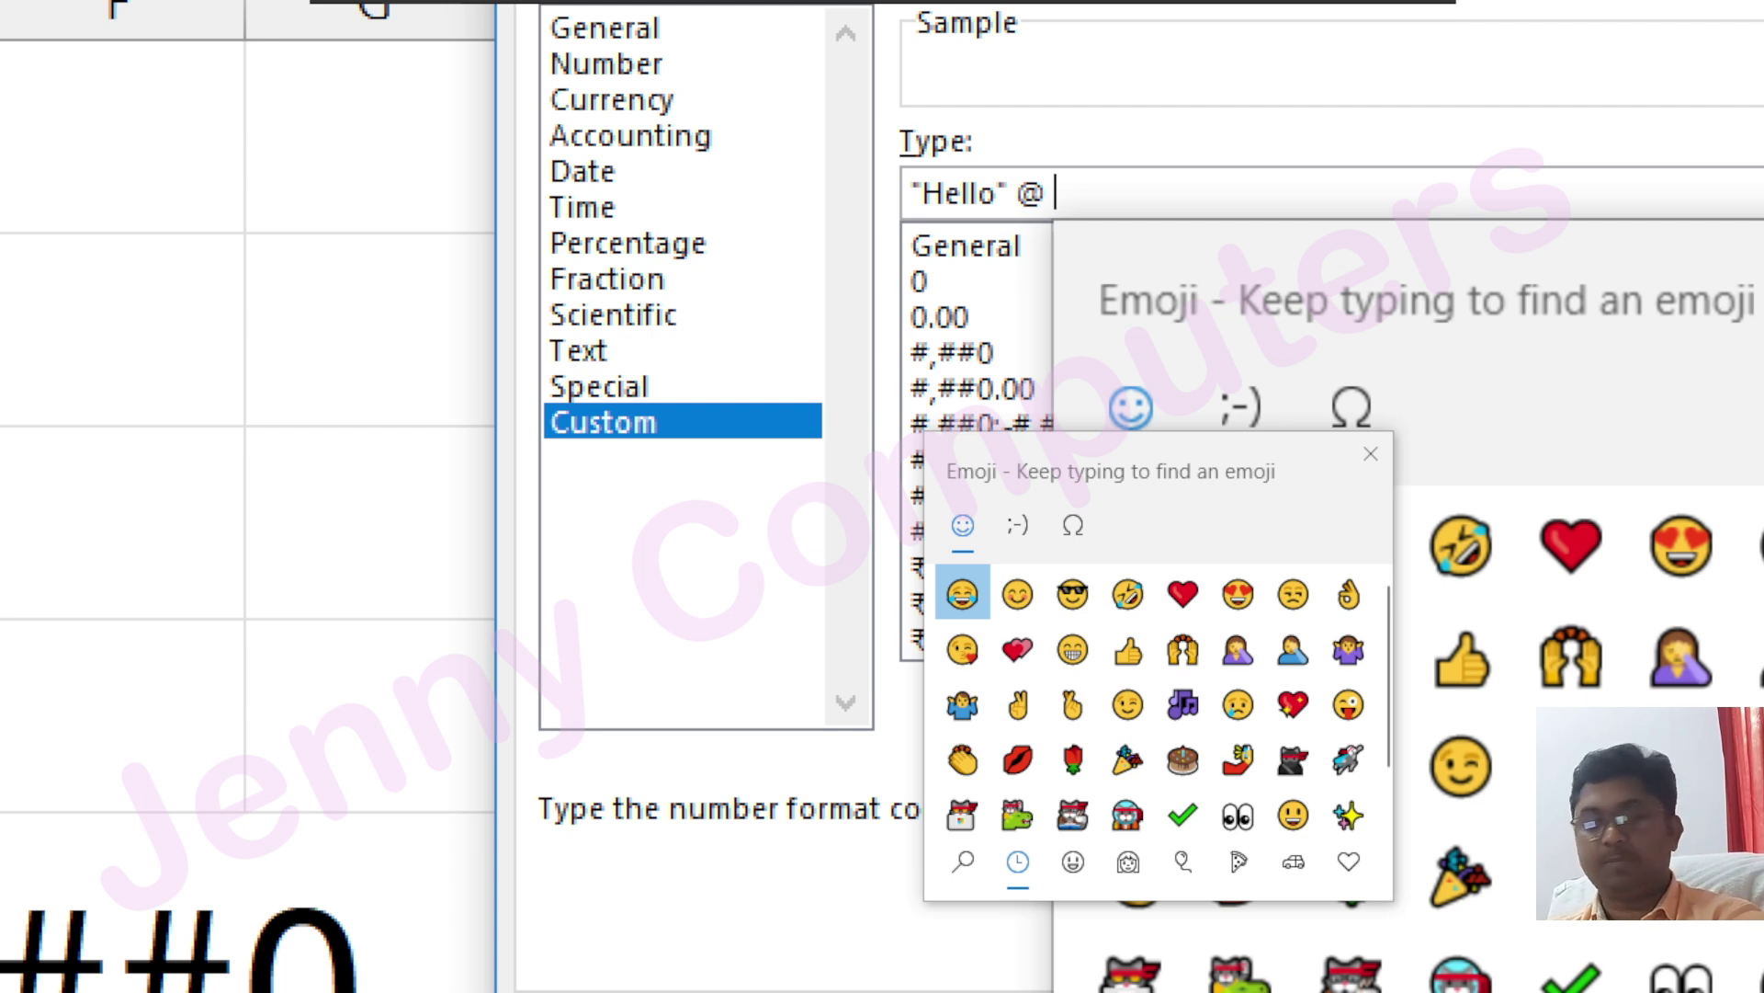
pyautogui.hotkey('ctrl', '4')
pyautogui.click(1020, 598)
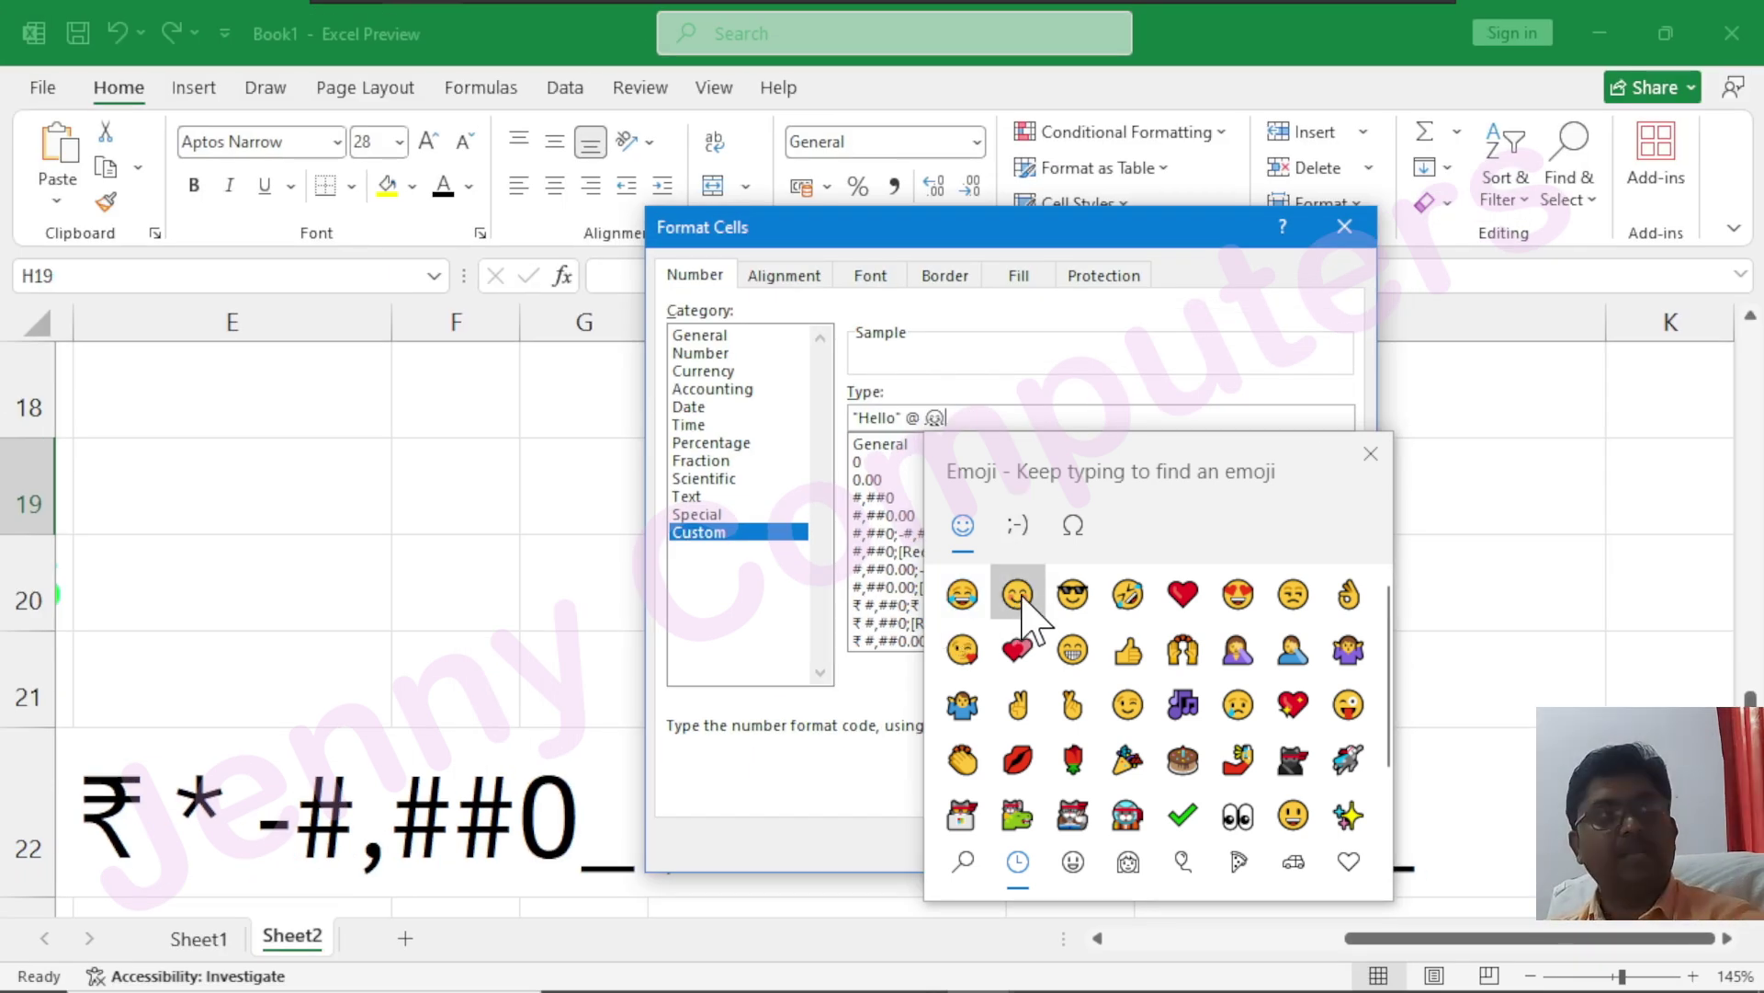
pyautogui.press('Escape')
pyautogui.click(1197, 844)
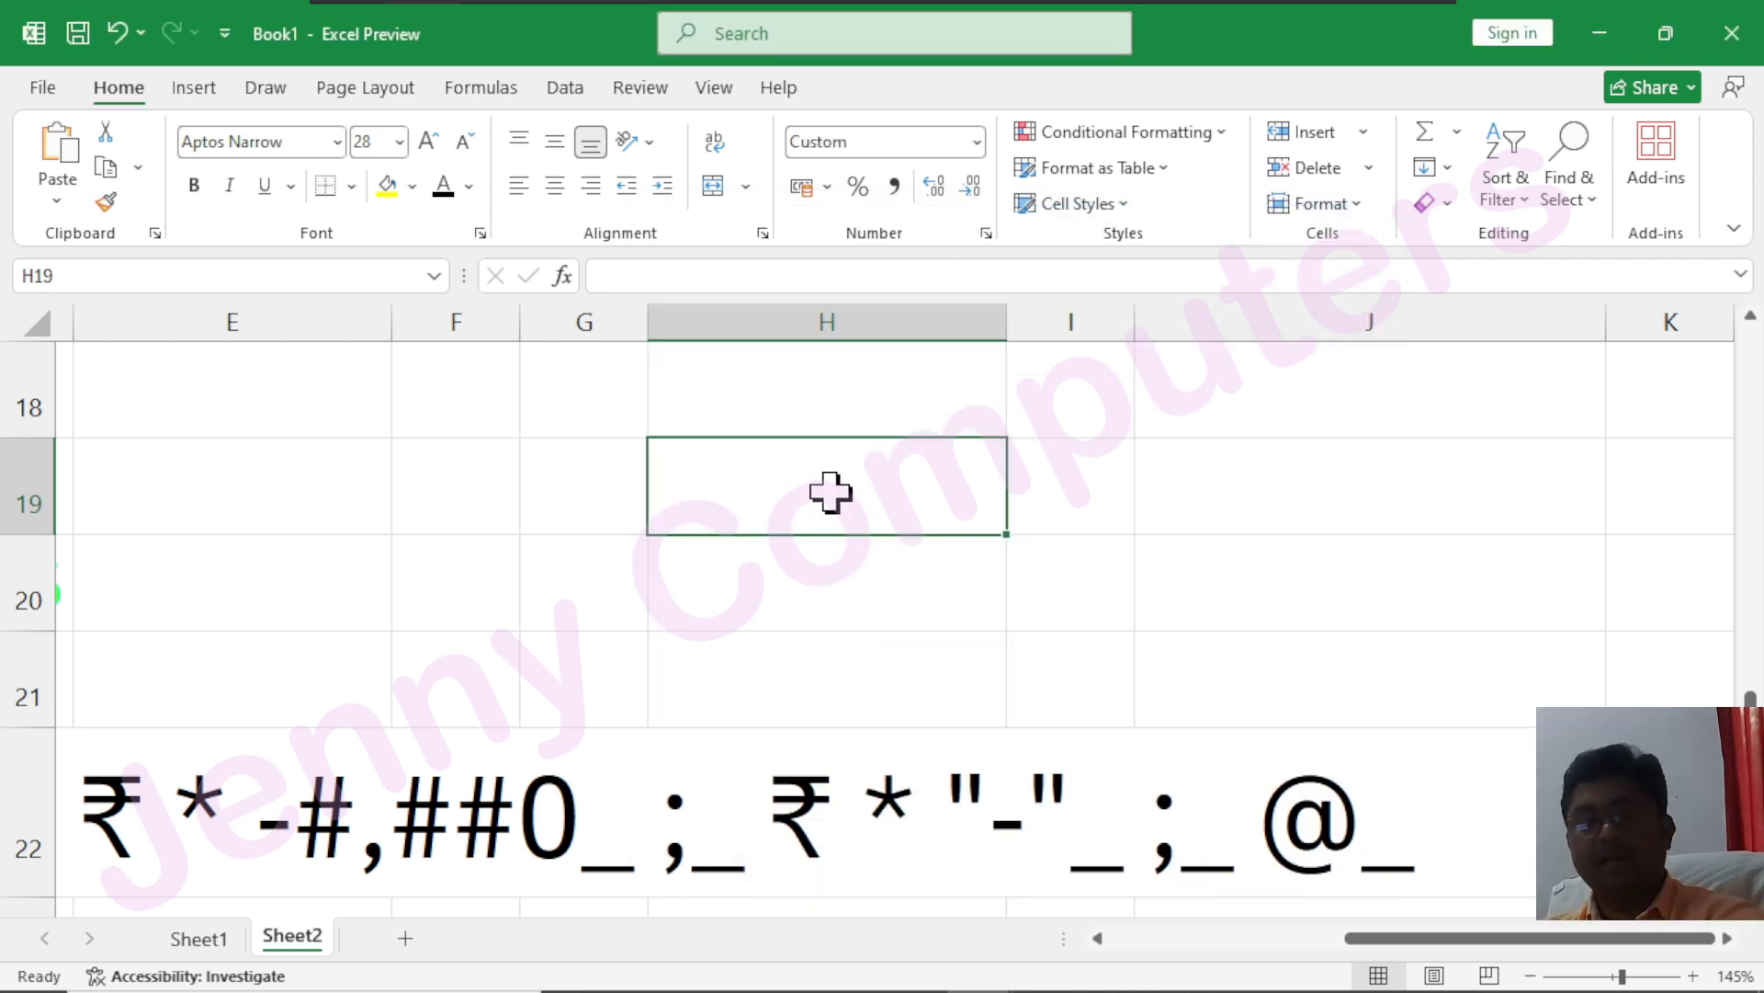
# - Test the format by entering a person's first name in cell H19, and replace that entry with 55
pyautogui.write('Ramesh')
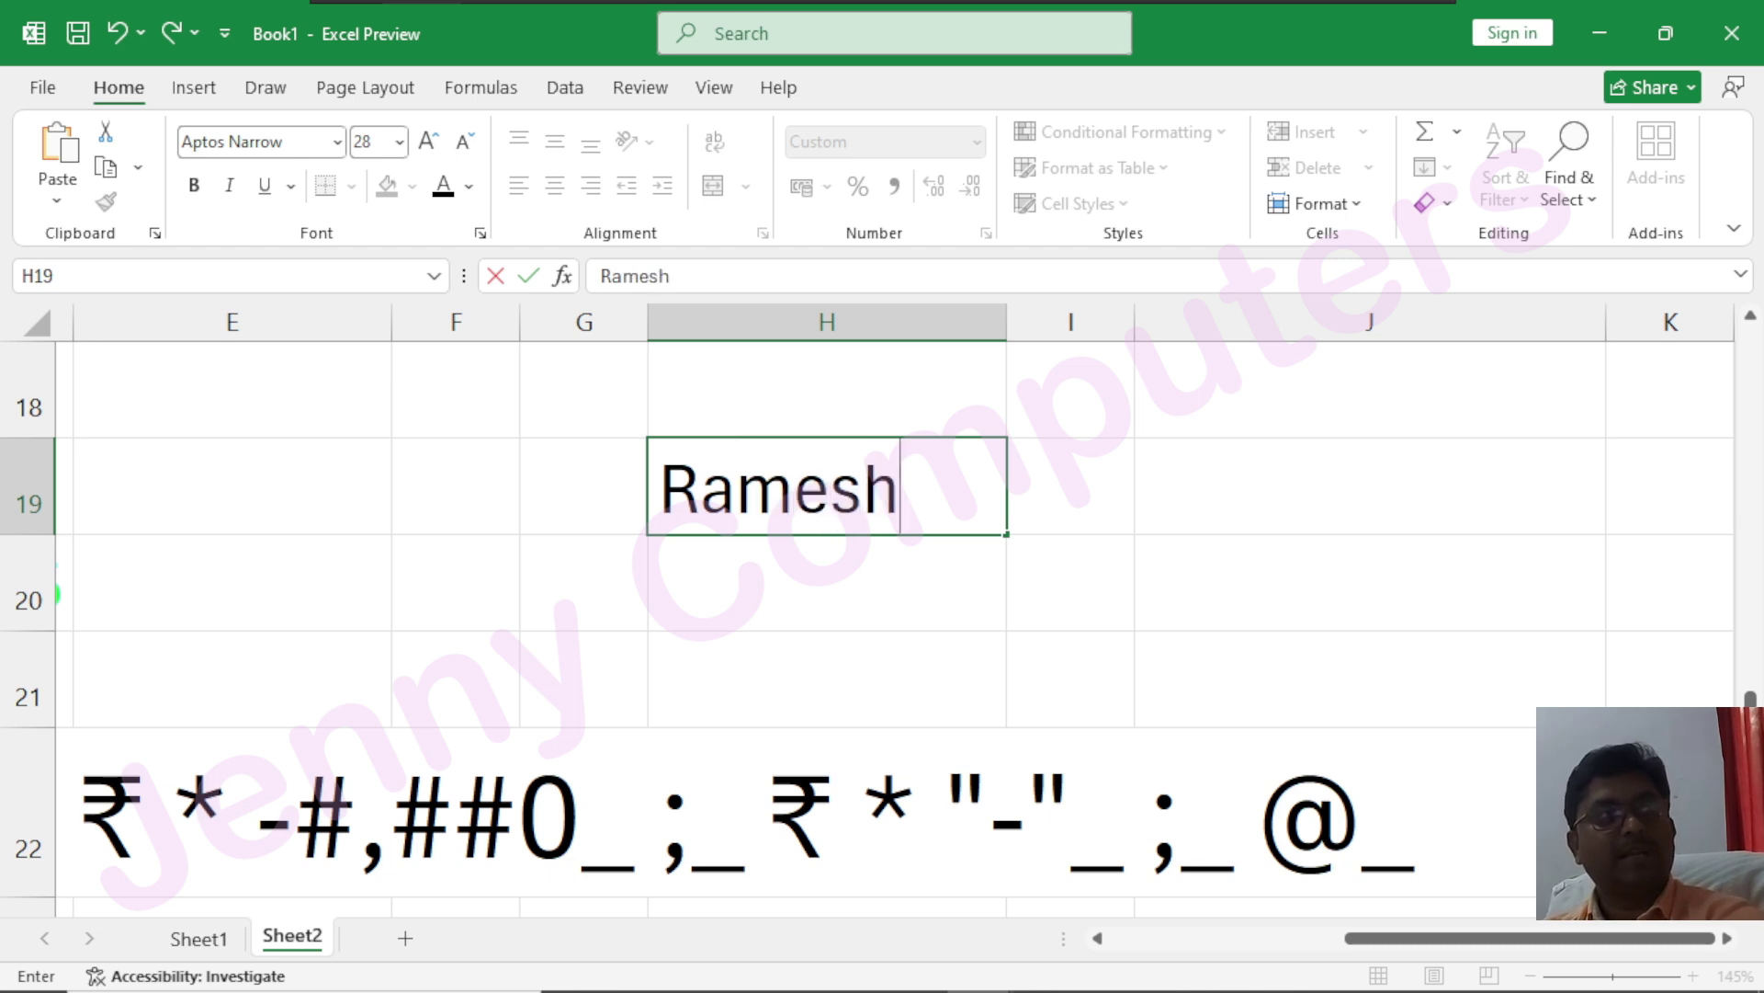
pyautogui.press('Return')
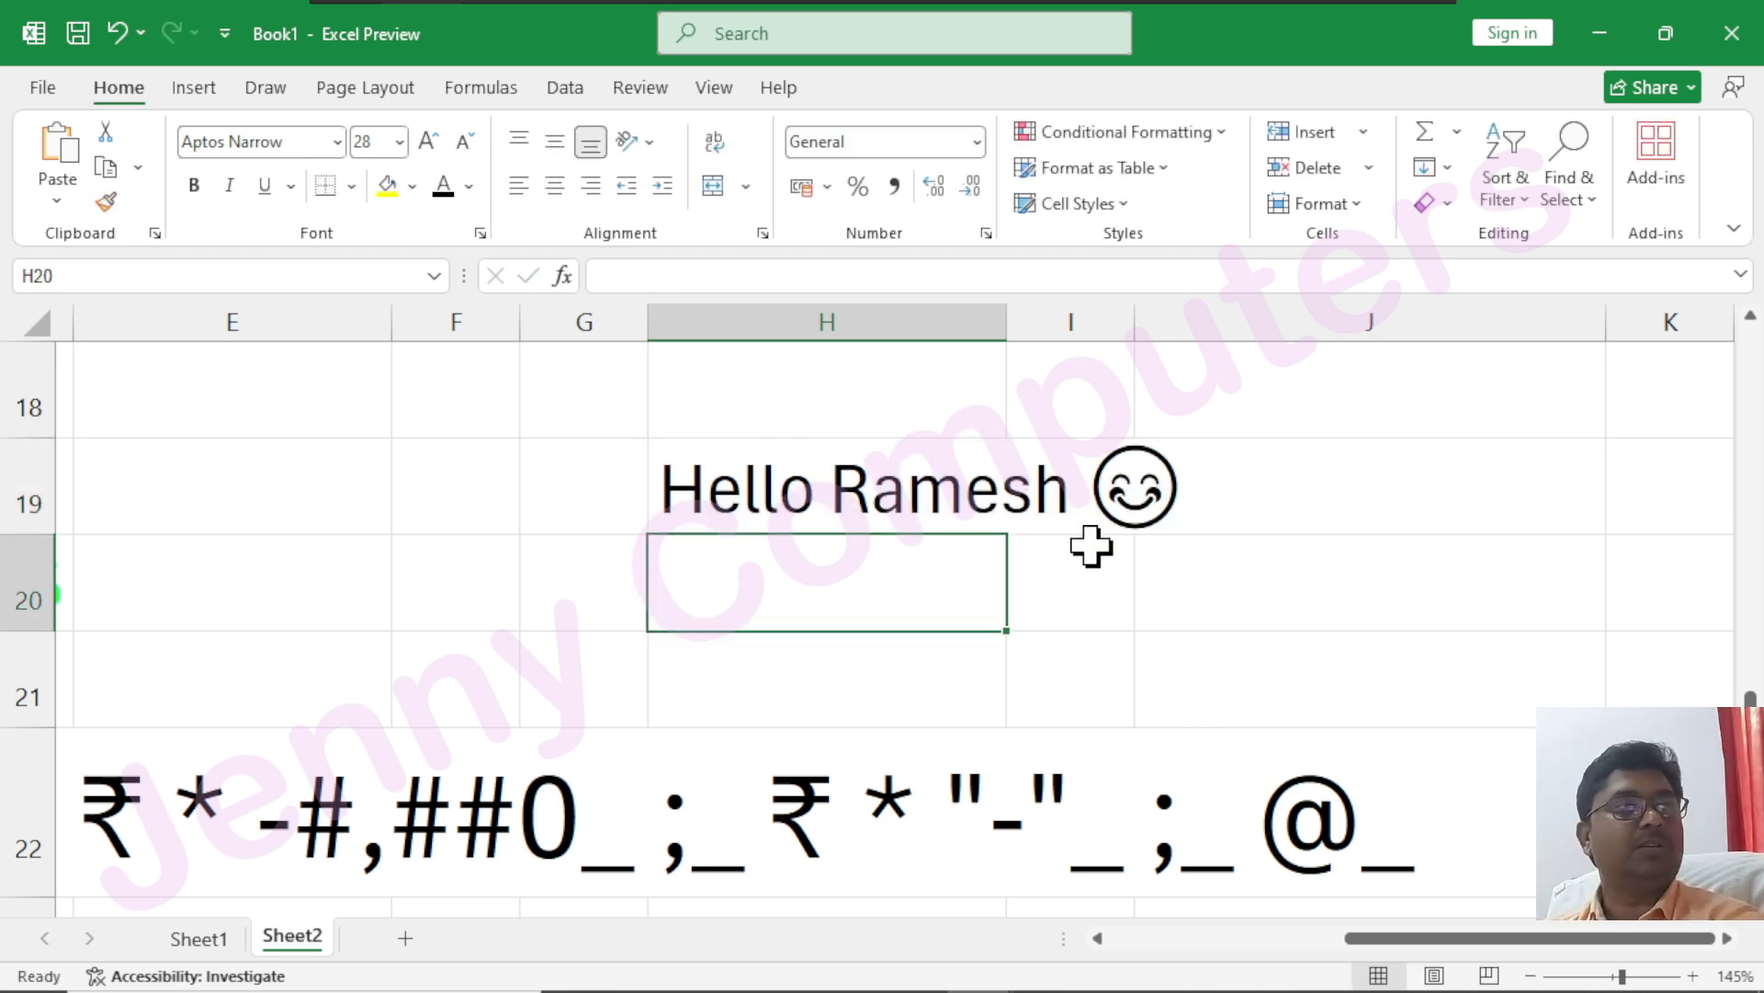
pyautogui.click(897, 510)
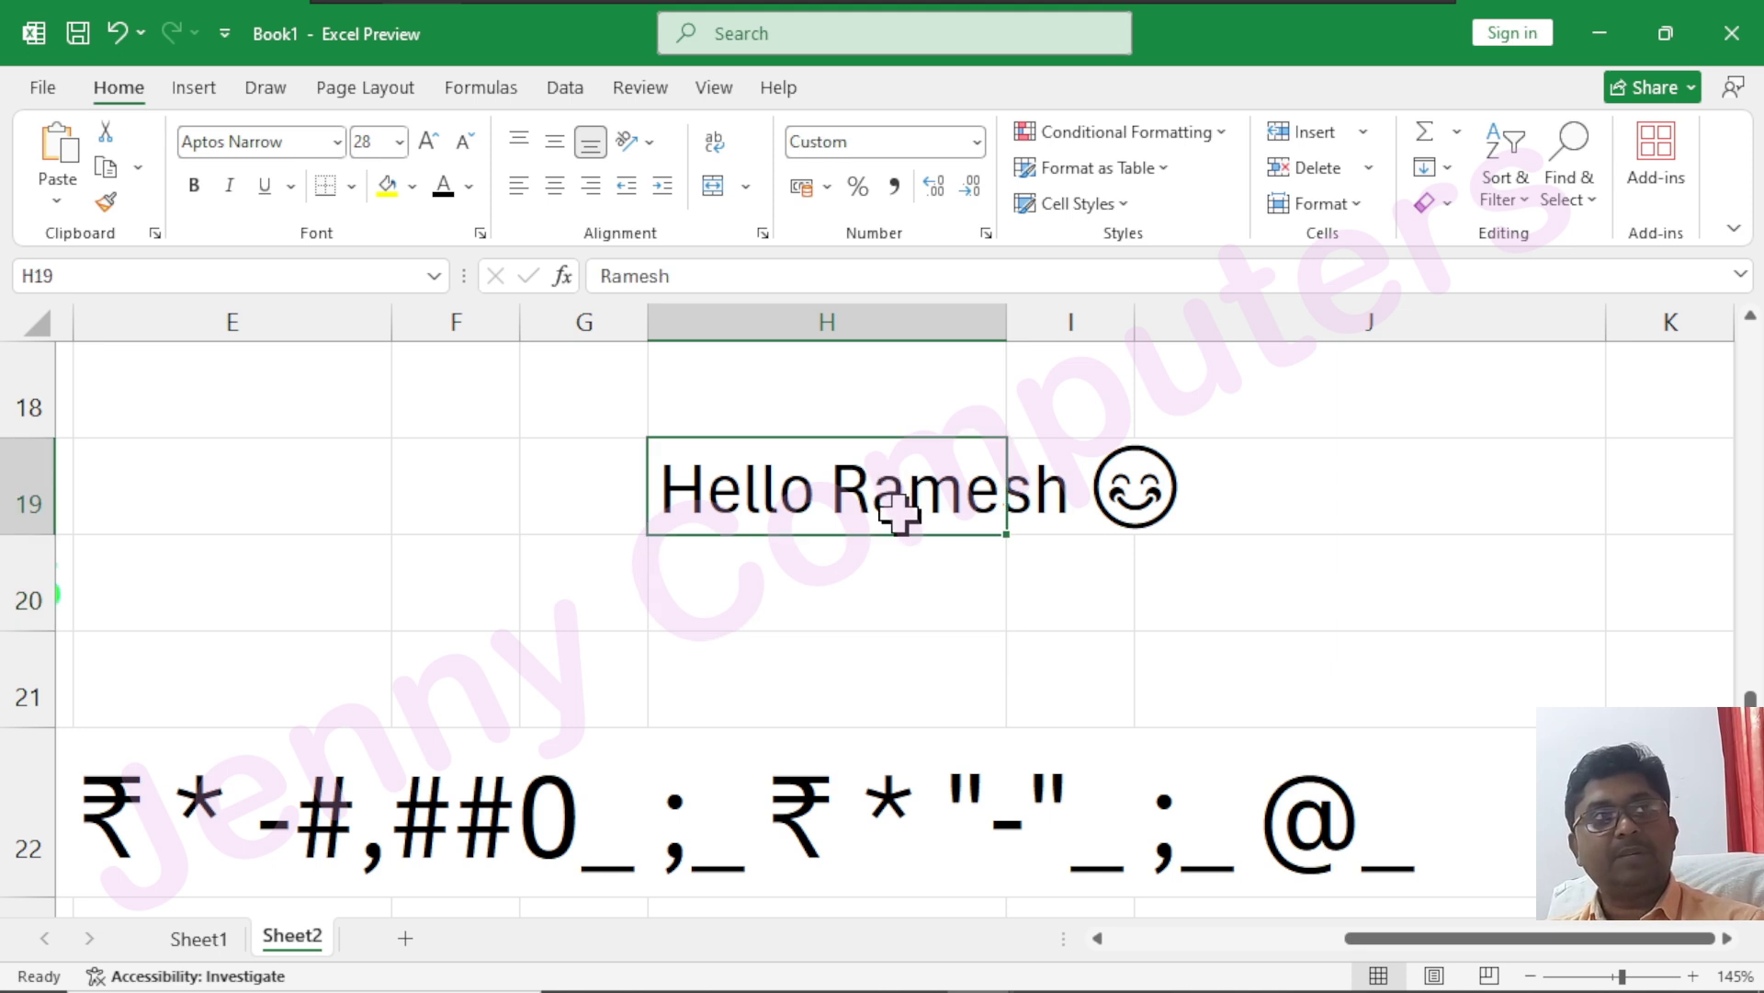
pyautogui.press('Delete')
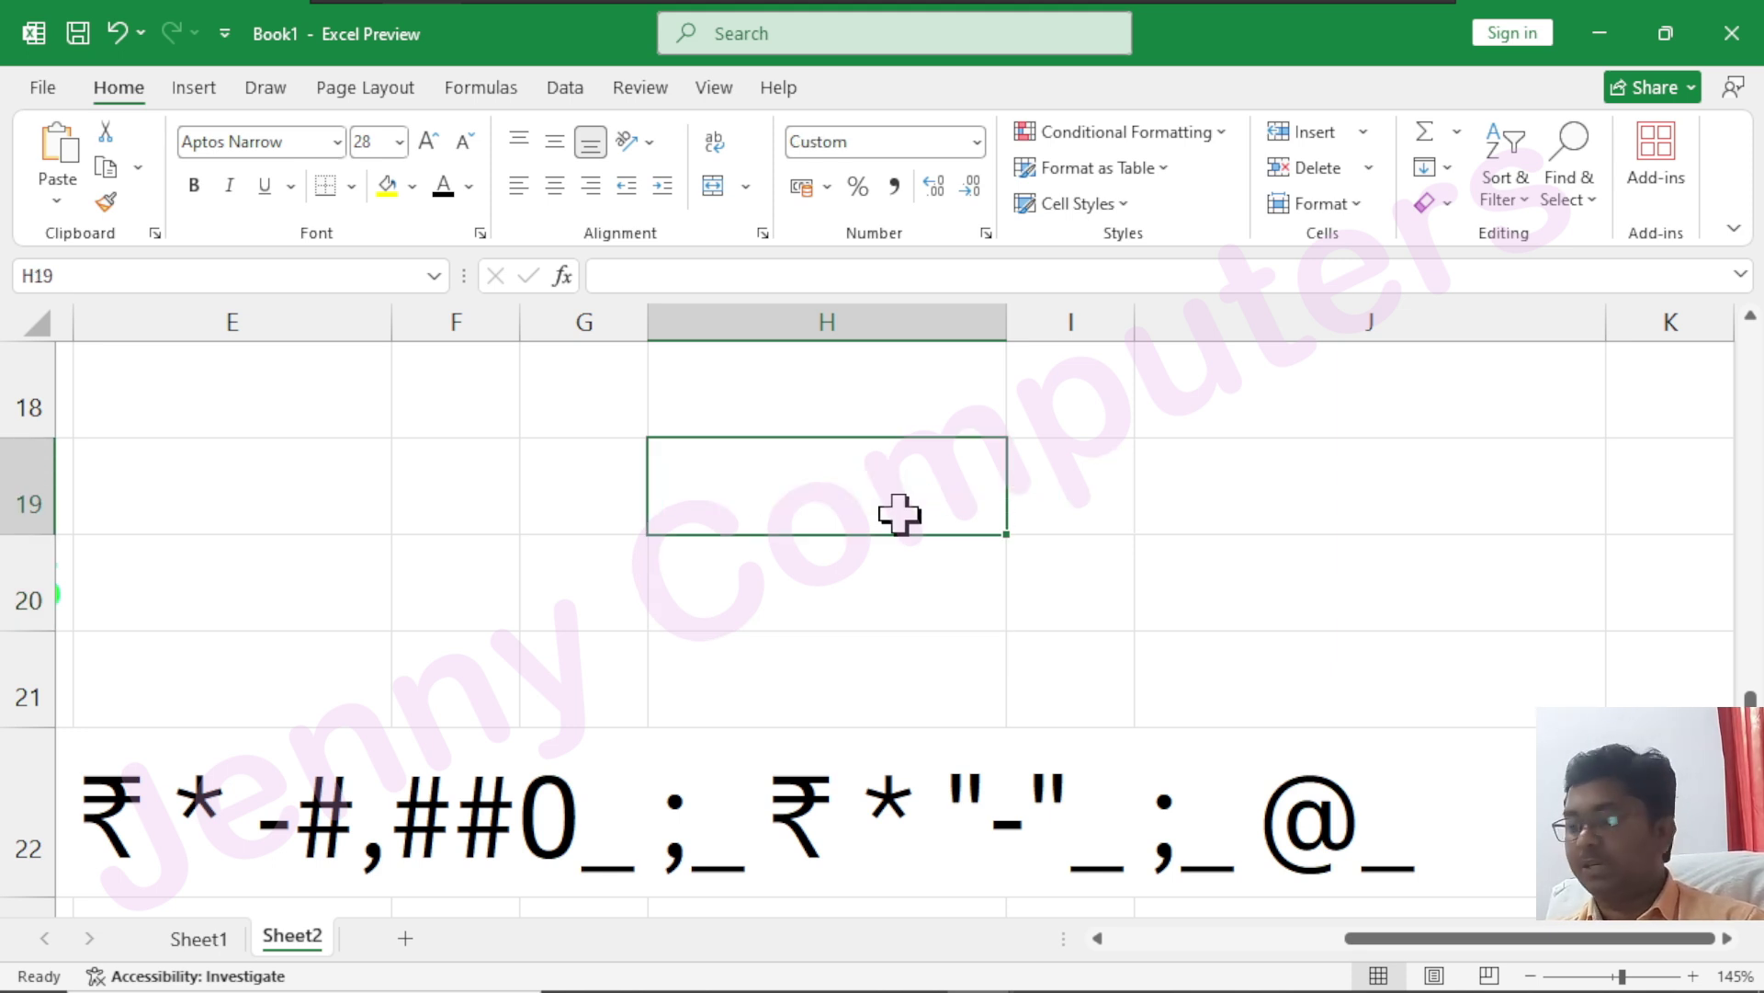
pyautogui.write('55')
pyautogui.press('Return')
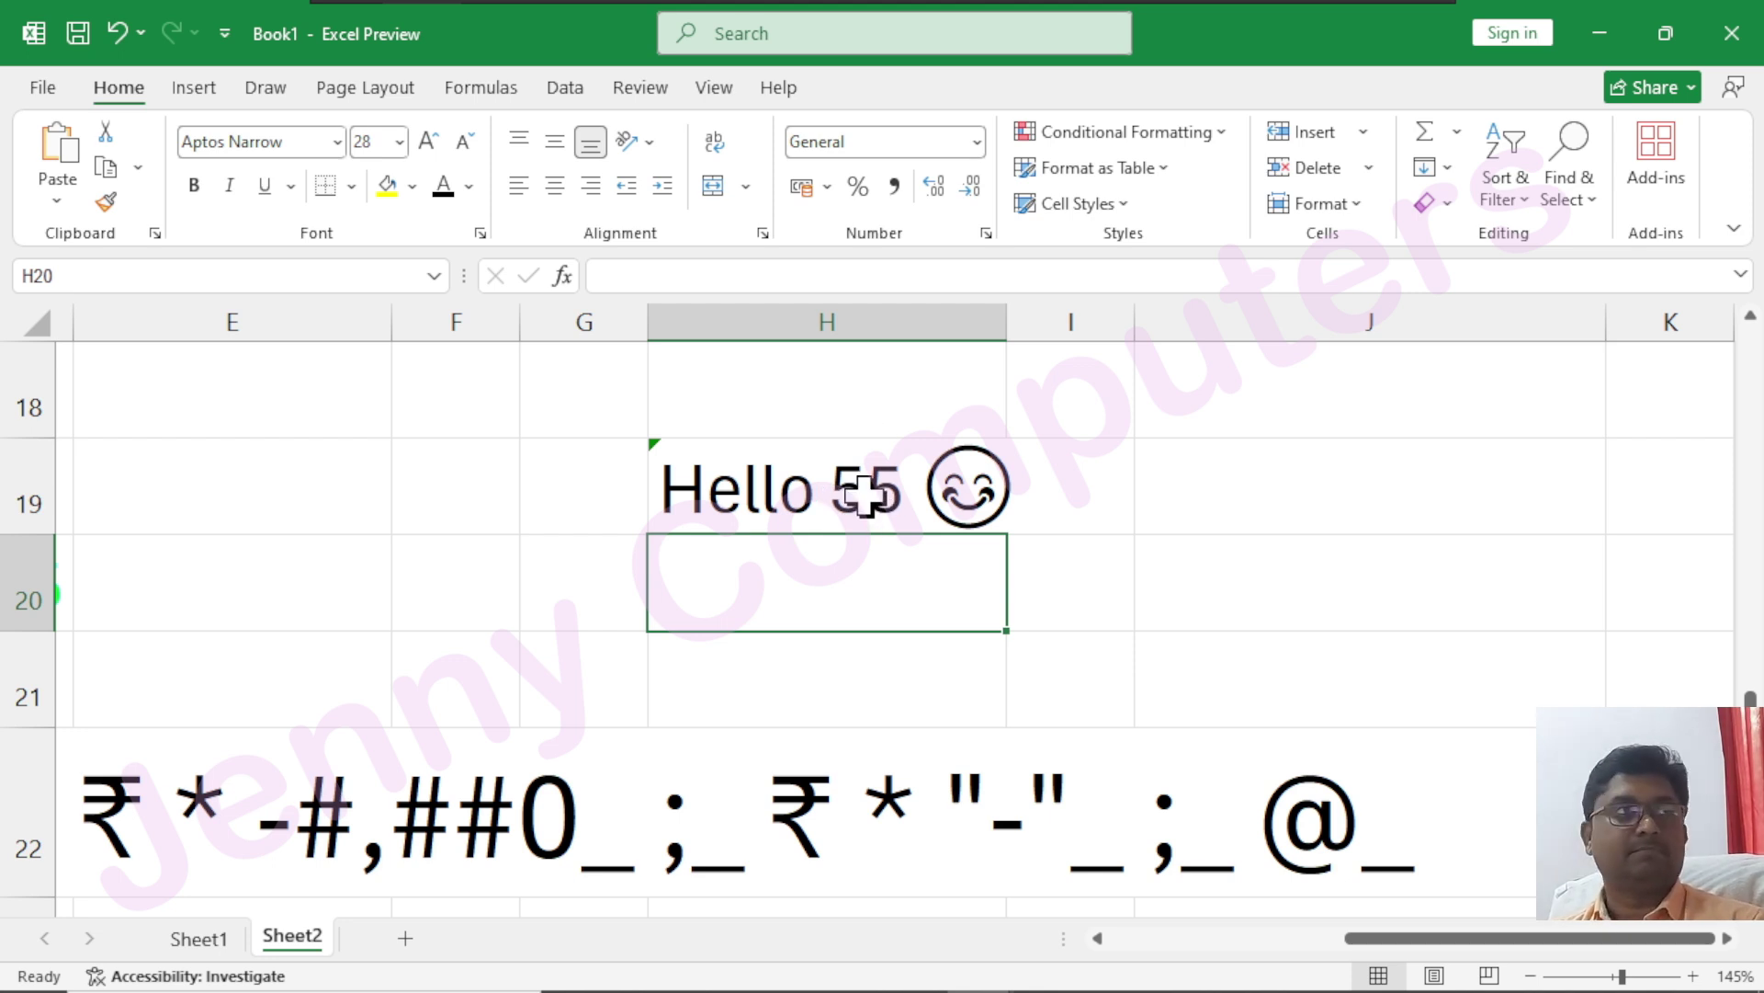
# - Reopen the custom format of cell H19 and insert General;General;General; before the "Hello" section
pyautogui.click(862, 495)
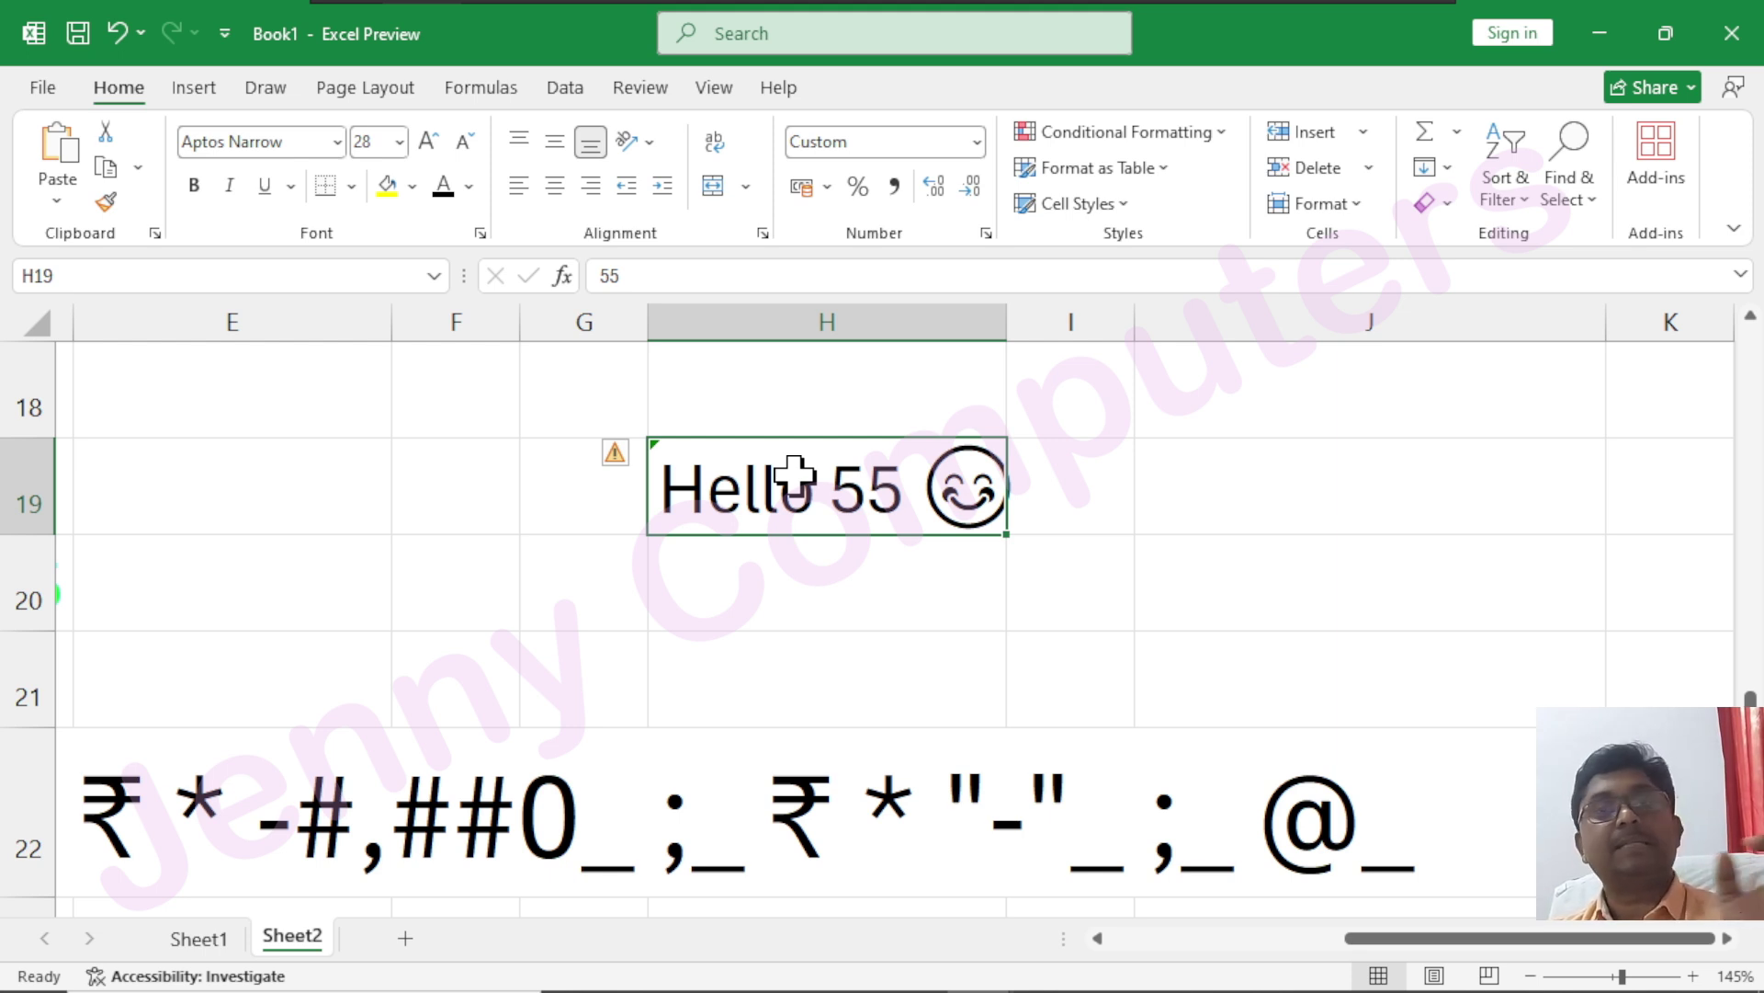
pyautogui.click(976, 144)
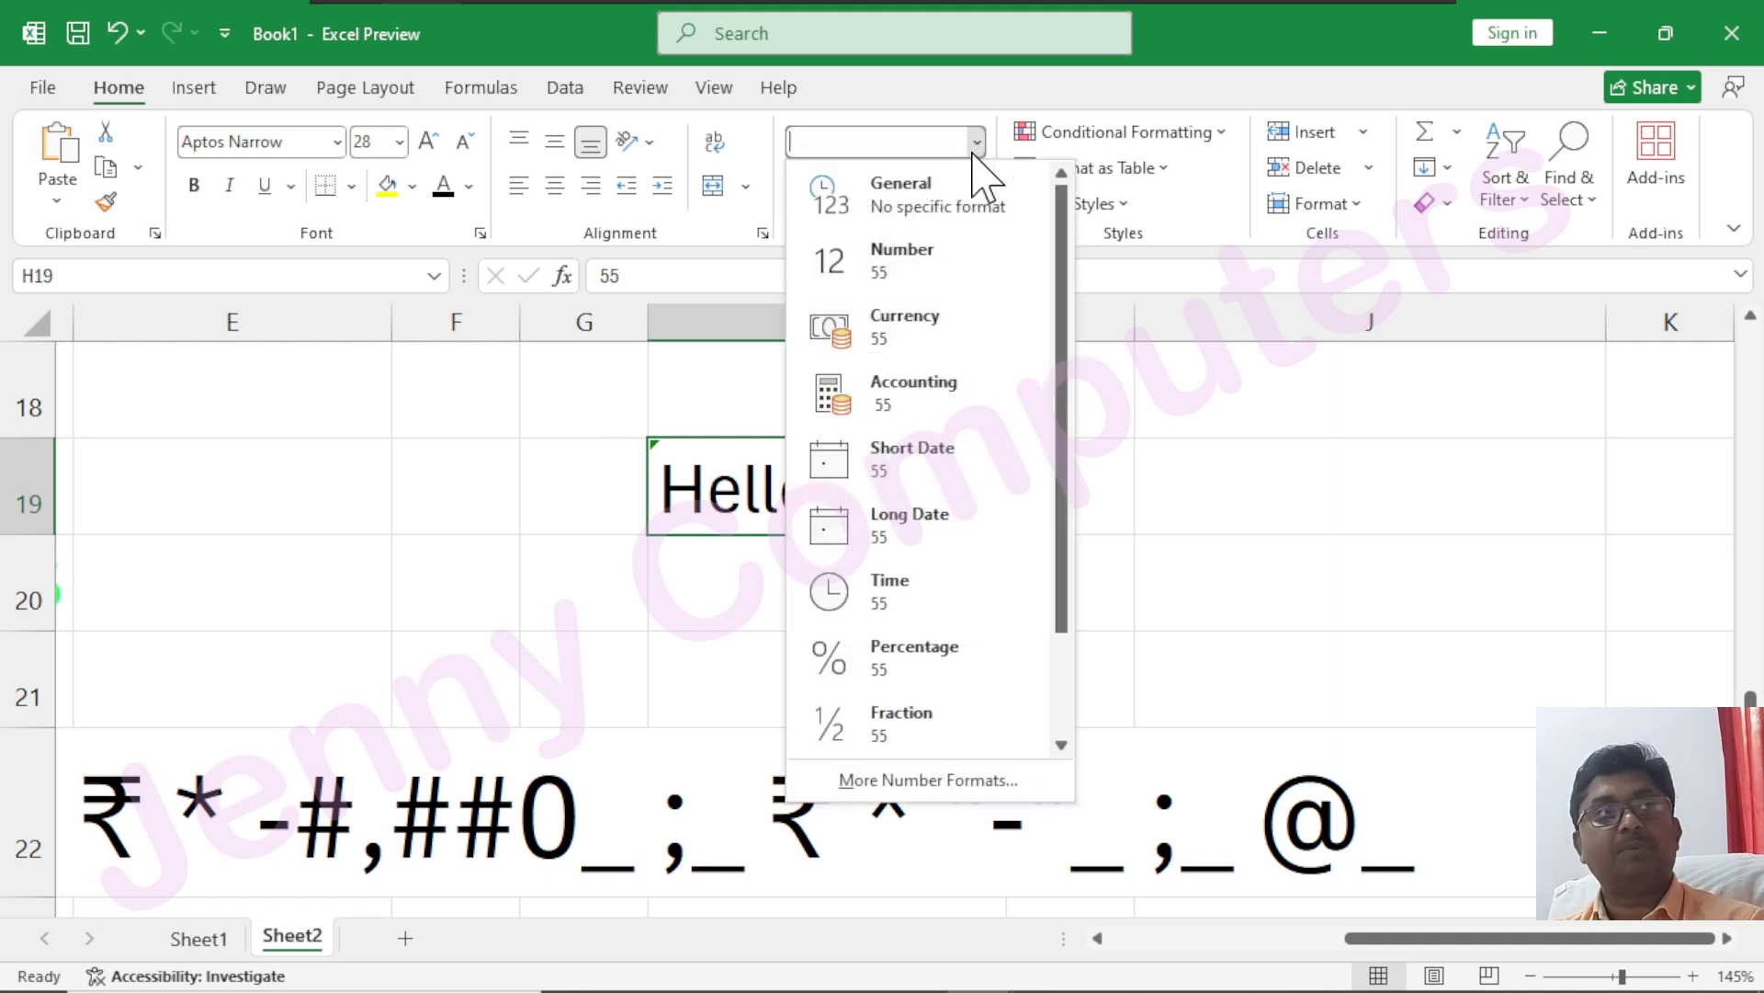
pyautogui.click(903, 782)
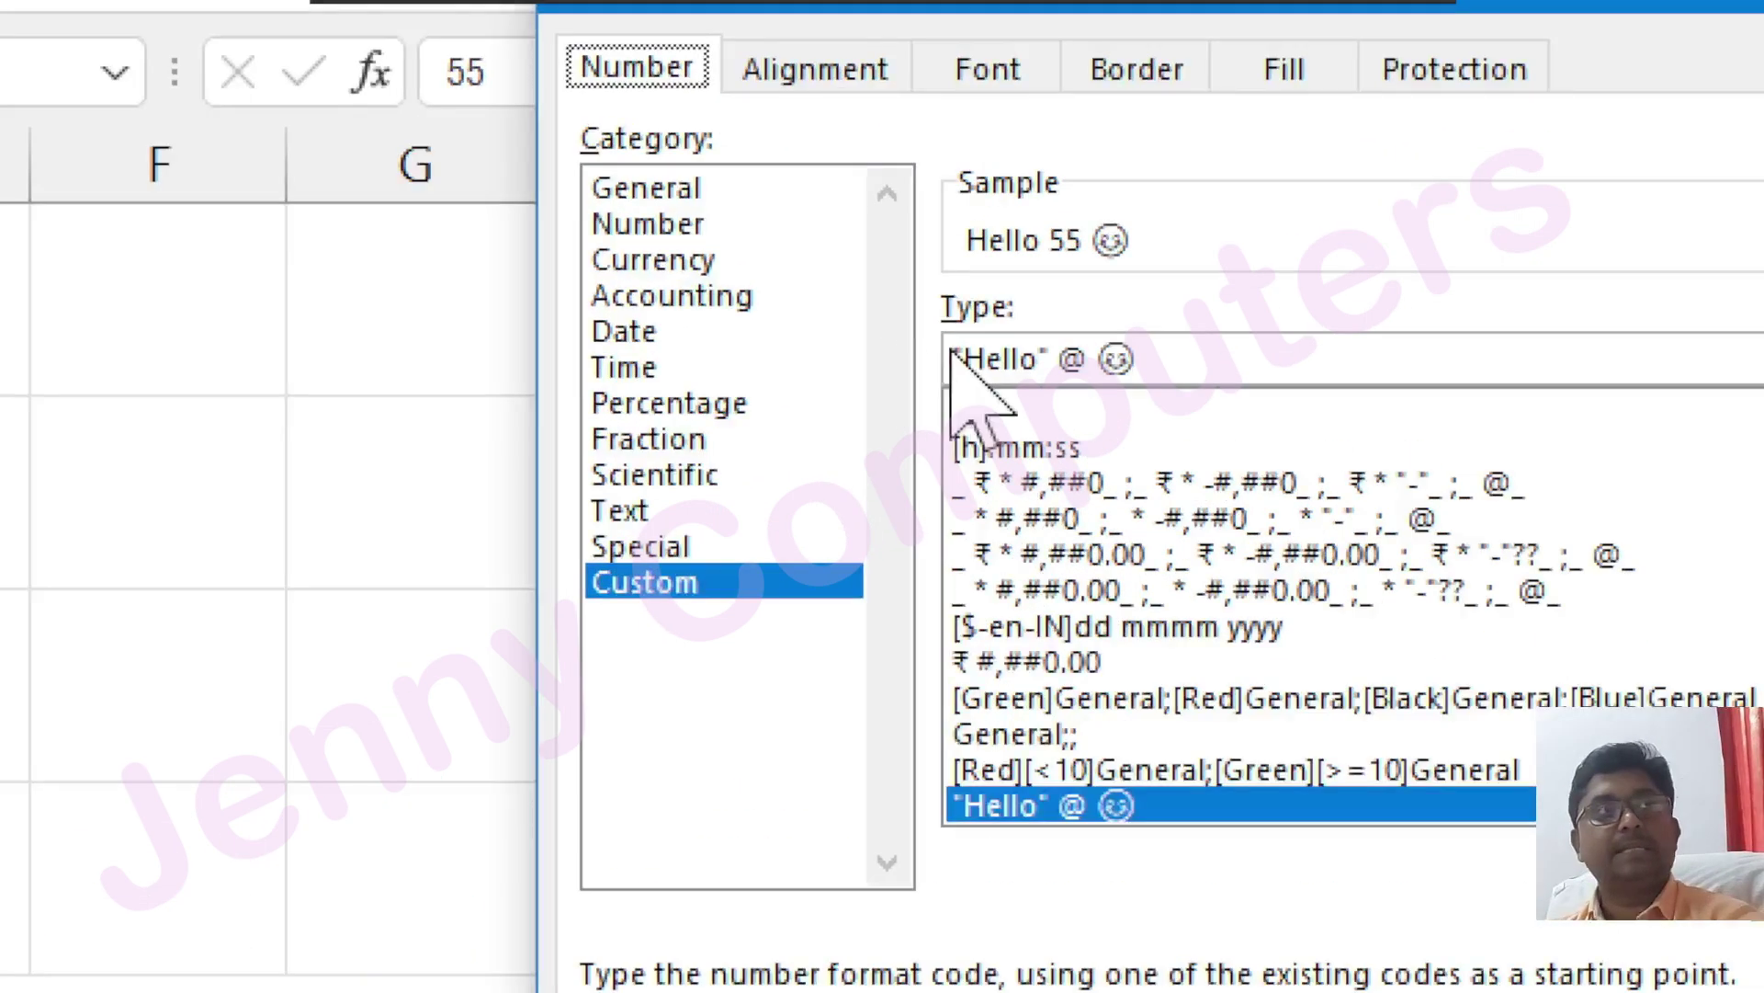
pyautogui.click(956, 357)
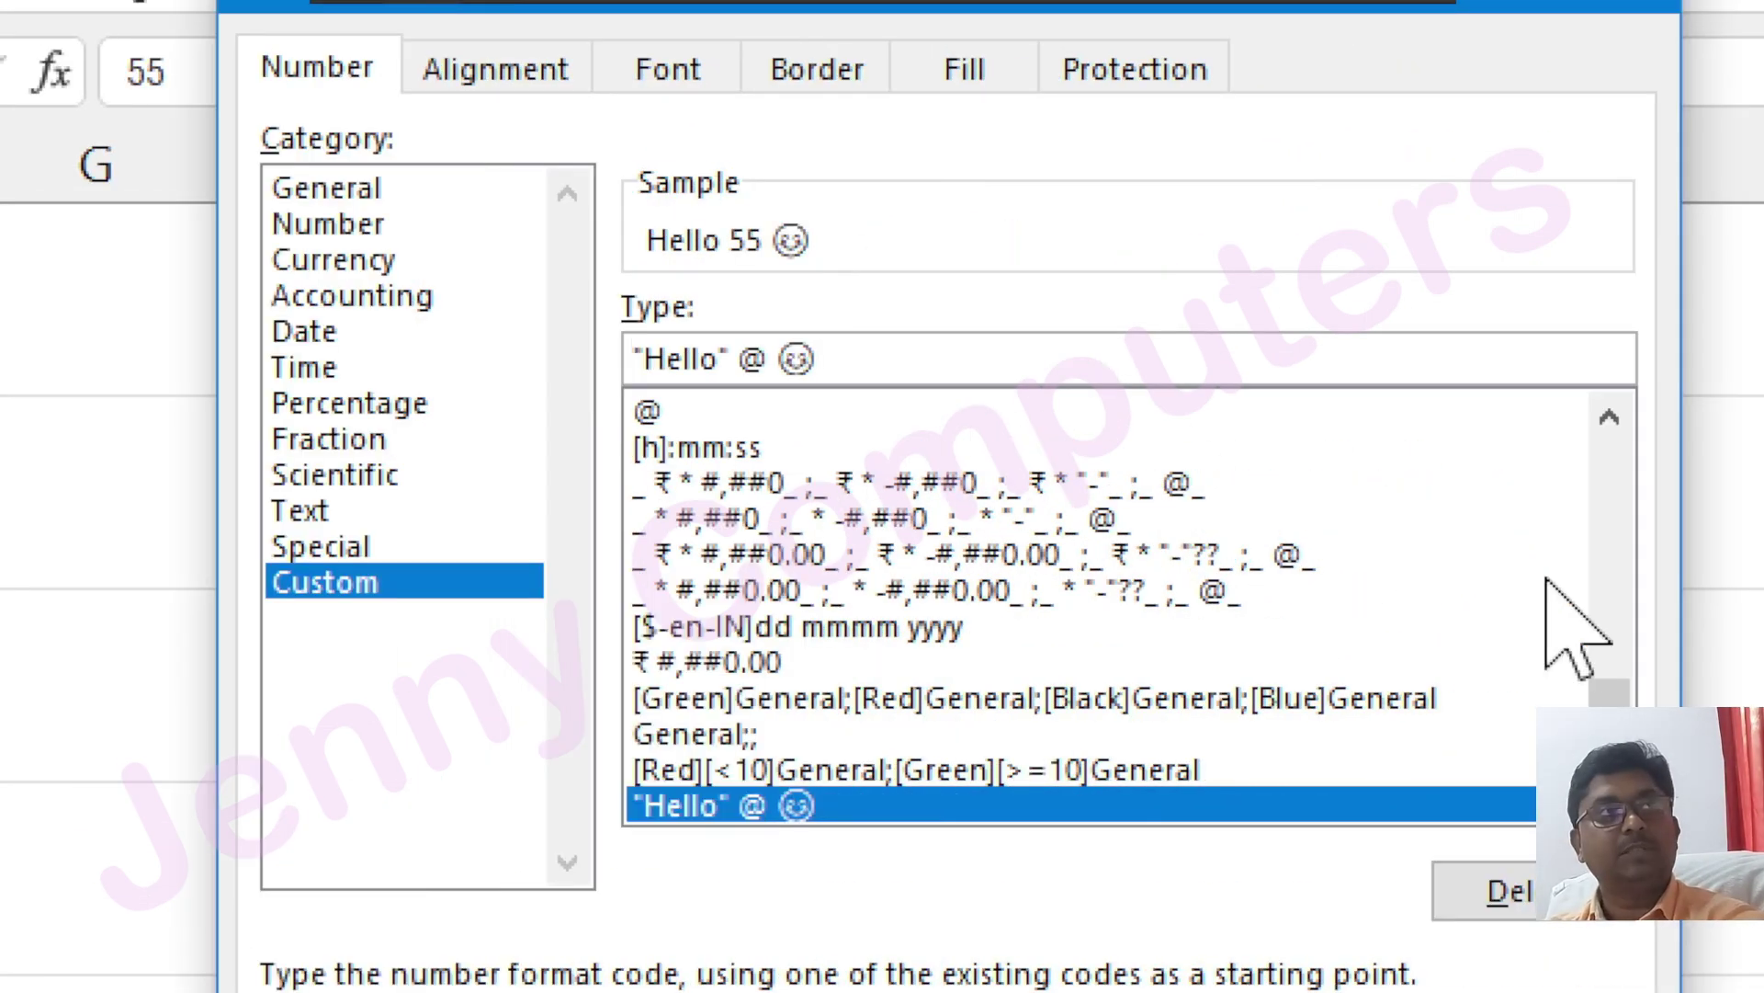
pyautogui.write('General;')
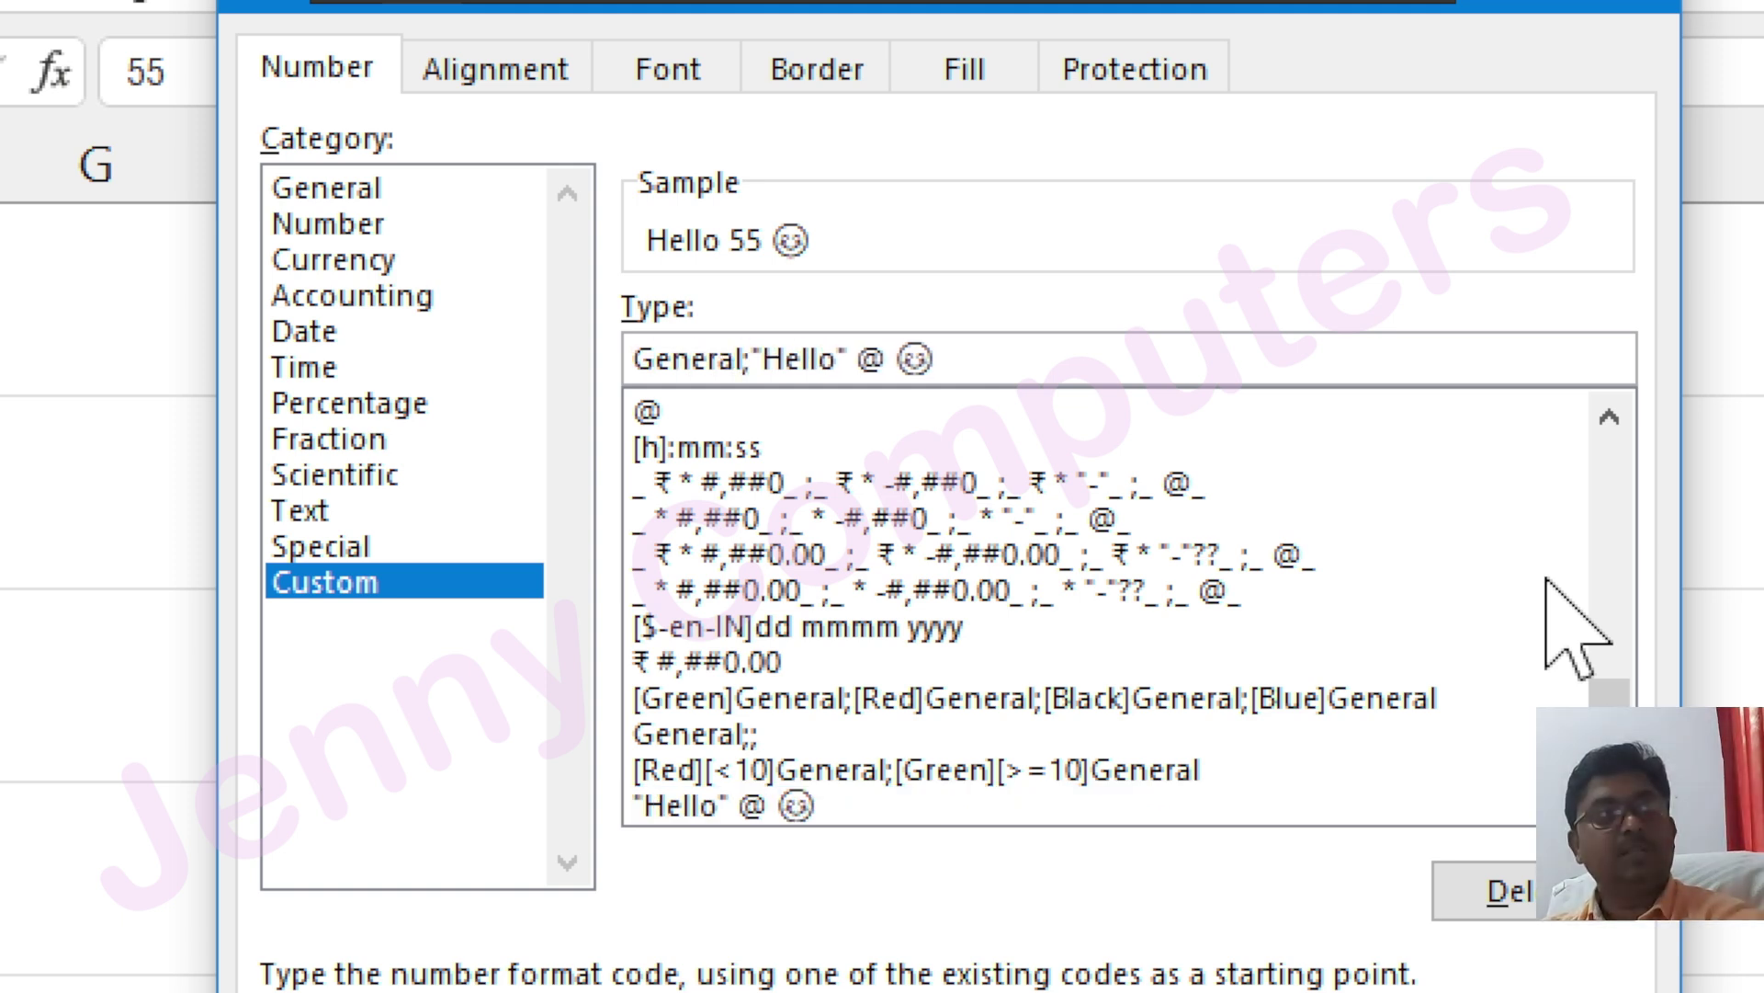
pyautogui.write('General;General;')
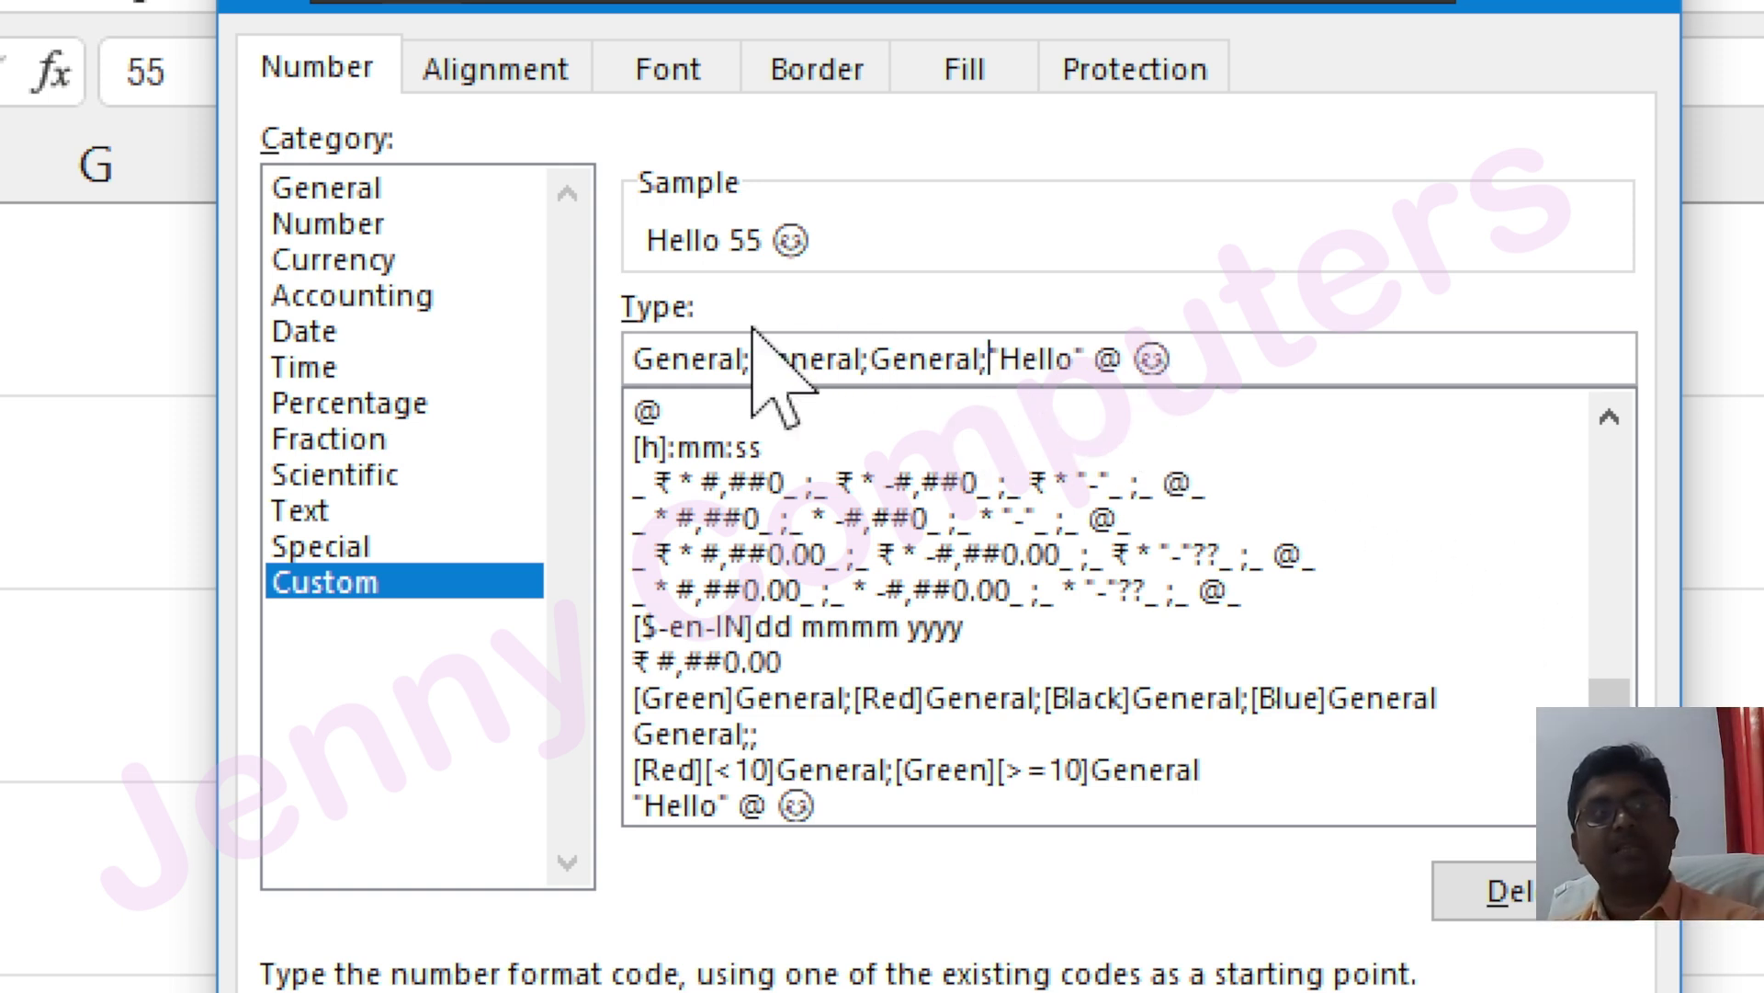
# - Put a minus sign in front of the second General section of the format code
pyautogui.press('End')
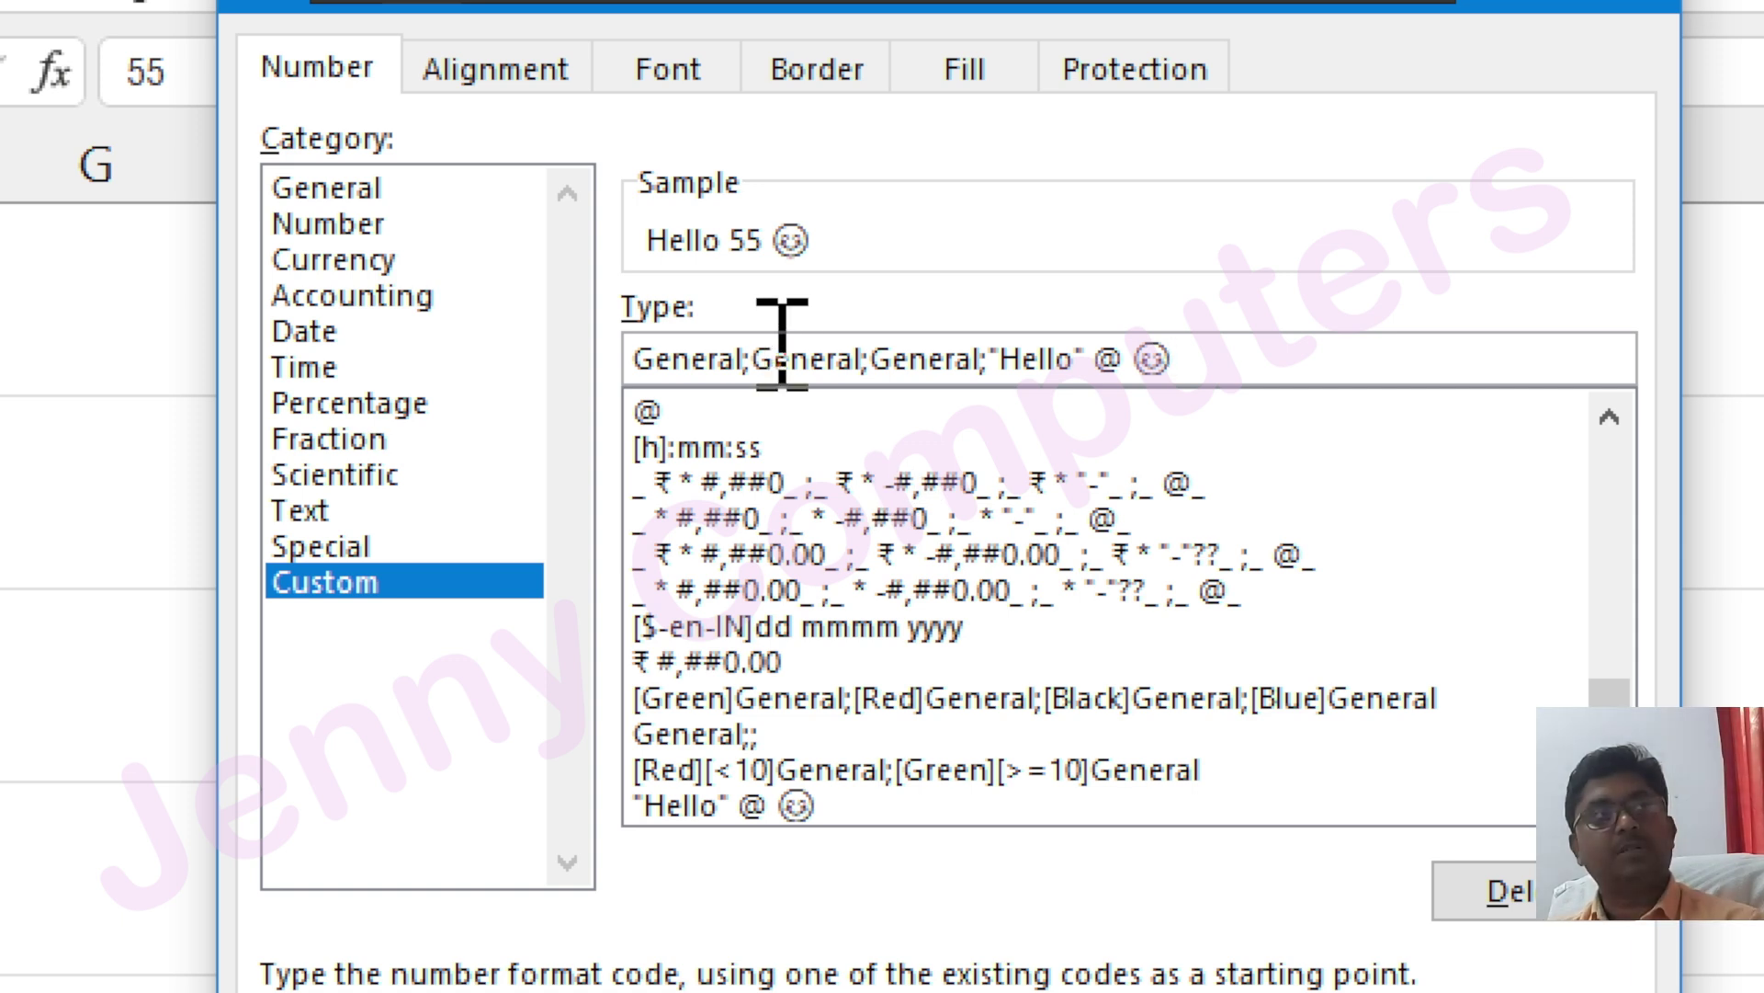
pyautogui.press('Left')
pyautogui.press('Left')
pyautogui.press('Left')
pyautogui.press('Left')
pyautogui.press('Left')
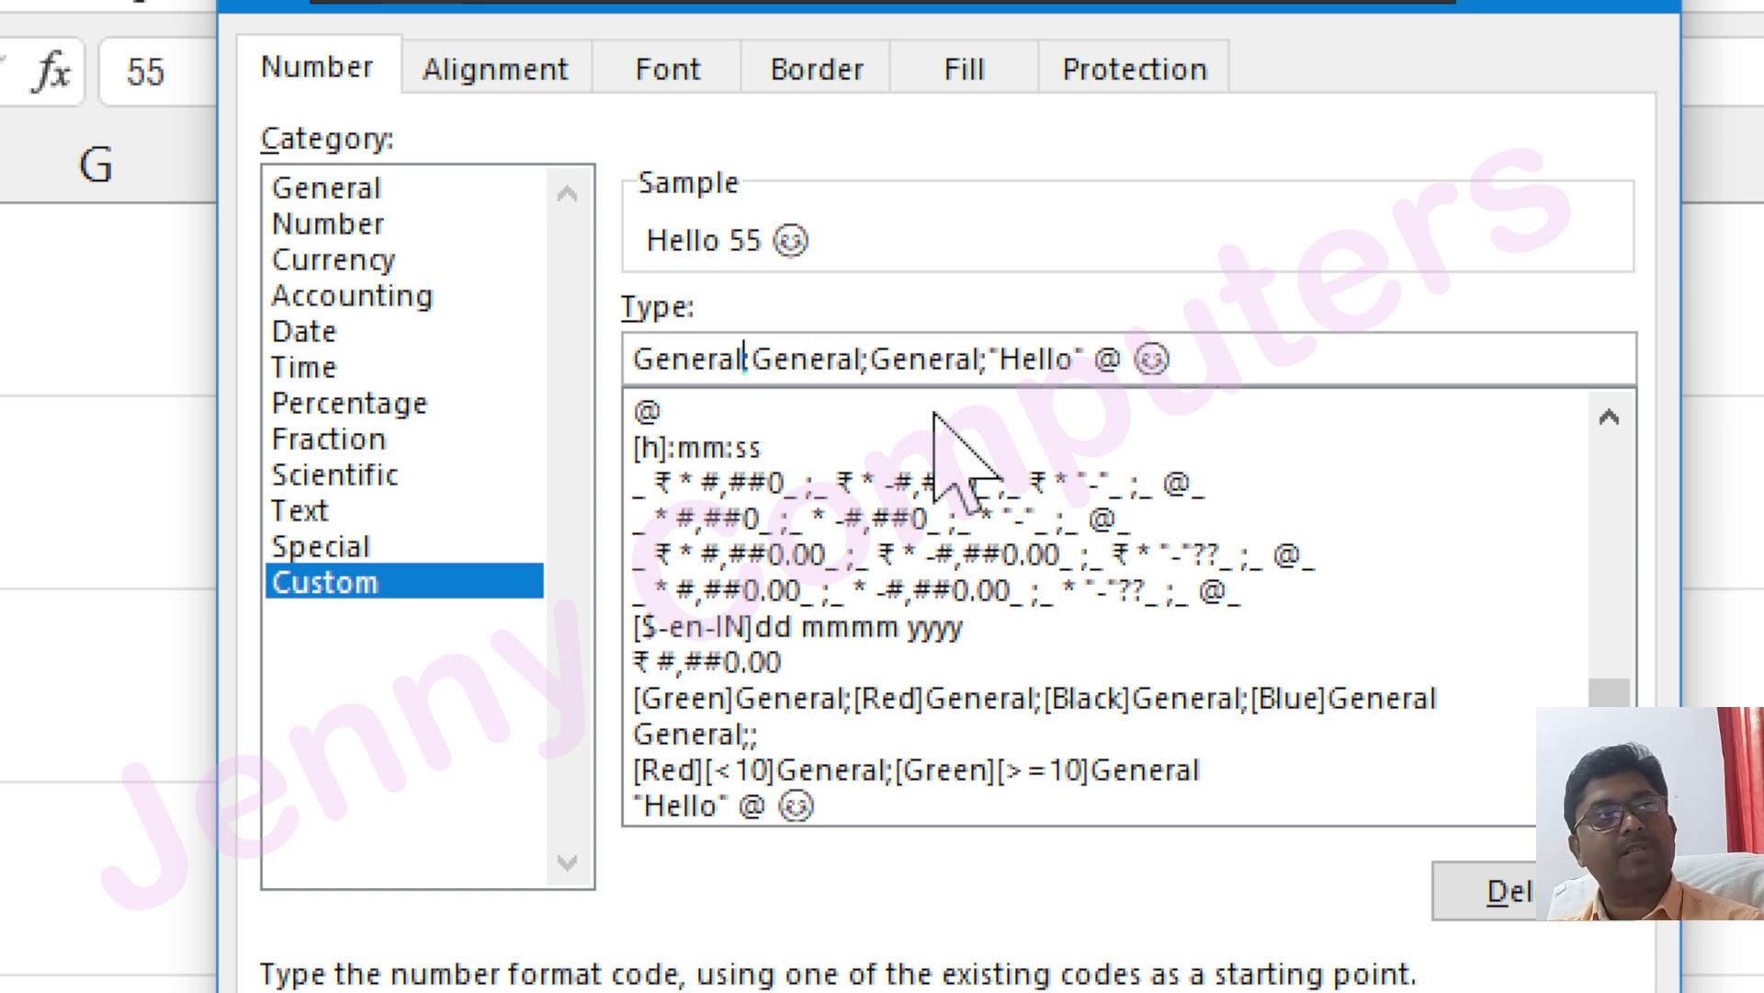
pyautogui.write('-')
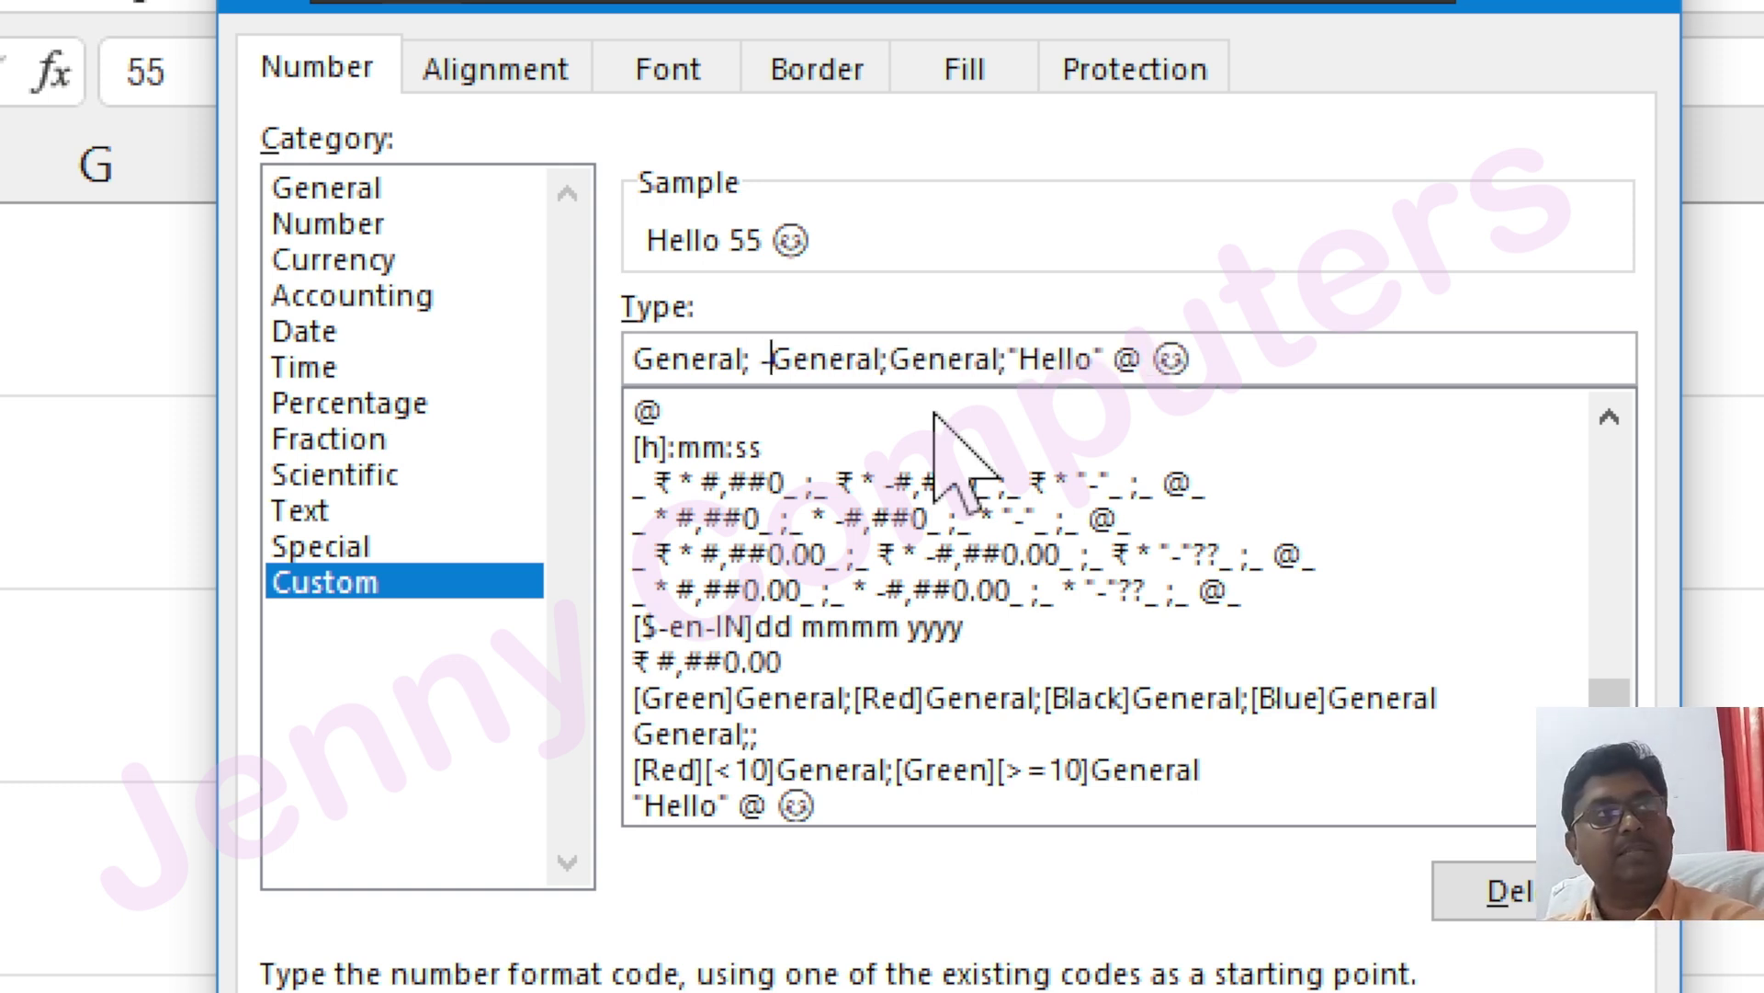
# - Replace the third General section with "-" and apply the four-section format to cell H19
pyautogui.press('Right')
pyautogui.press('Right')
pyautogui.press('Right')
pyautogui.press('Right')
pyautogui.press('Right')
pyautogui.press('Right')
pyautogui.press('Right')
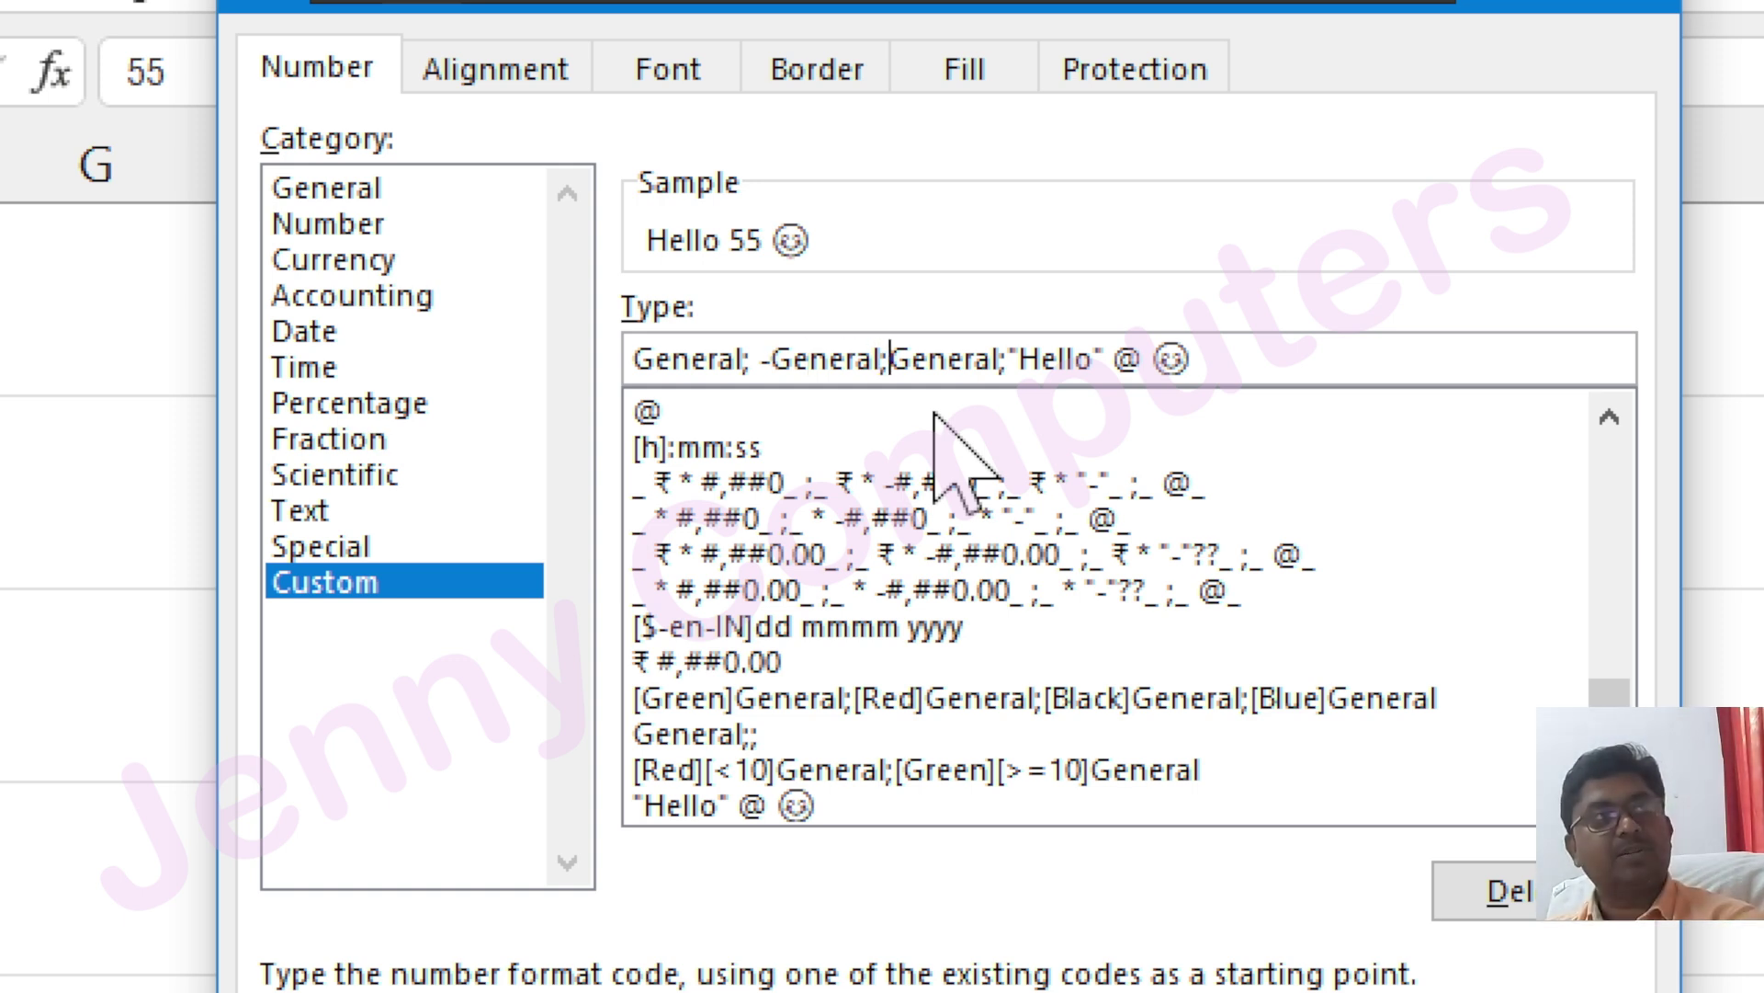
pyautogui.press('Delete')
pyautogui.press('Delete')
pyautogui.press('Delete')
pyautogui.press('Delete')
pyautogui.press('Delete')
pyautogui.press('Delete')
pyautogui.press('Delete')
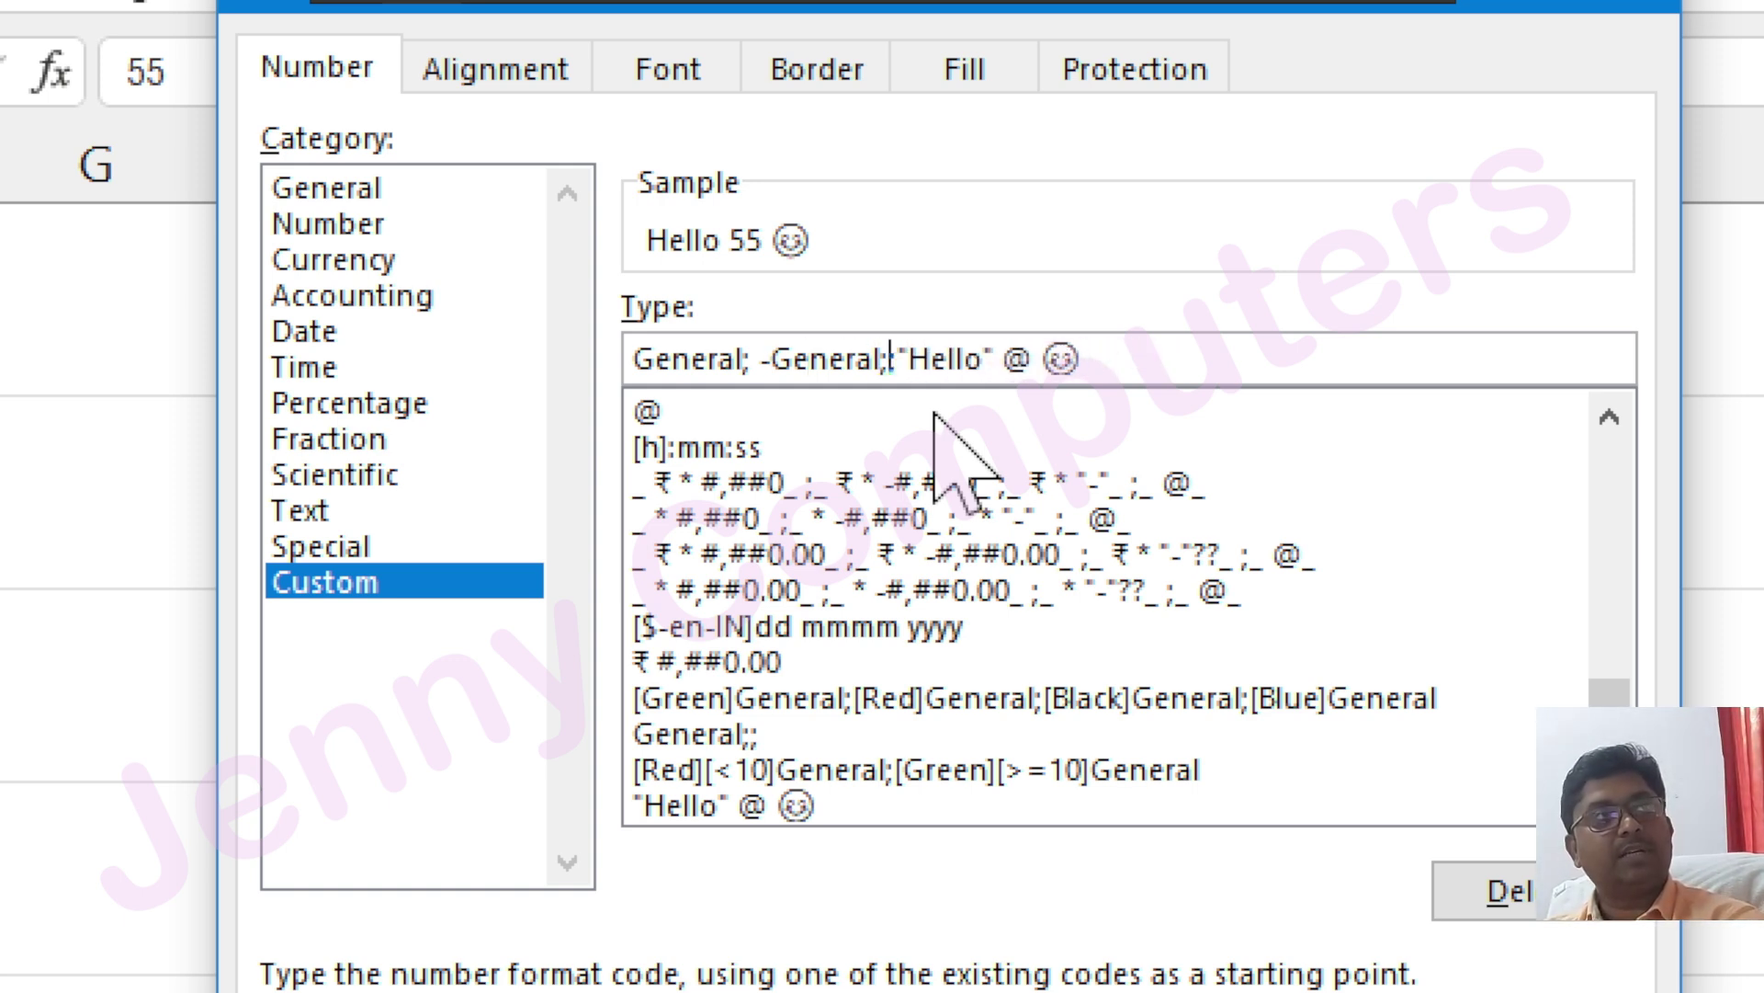
pyautogui.write('"-')
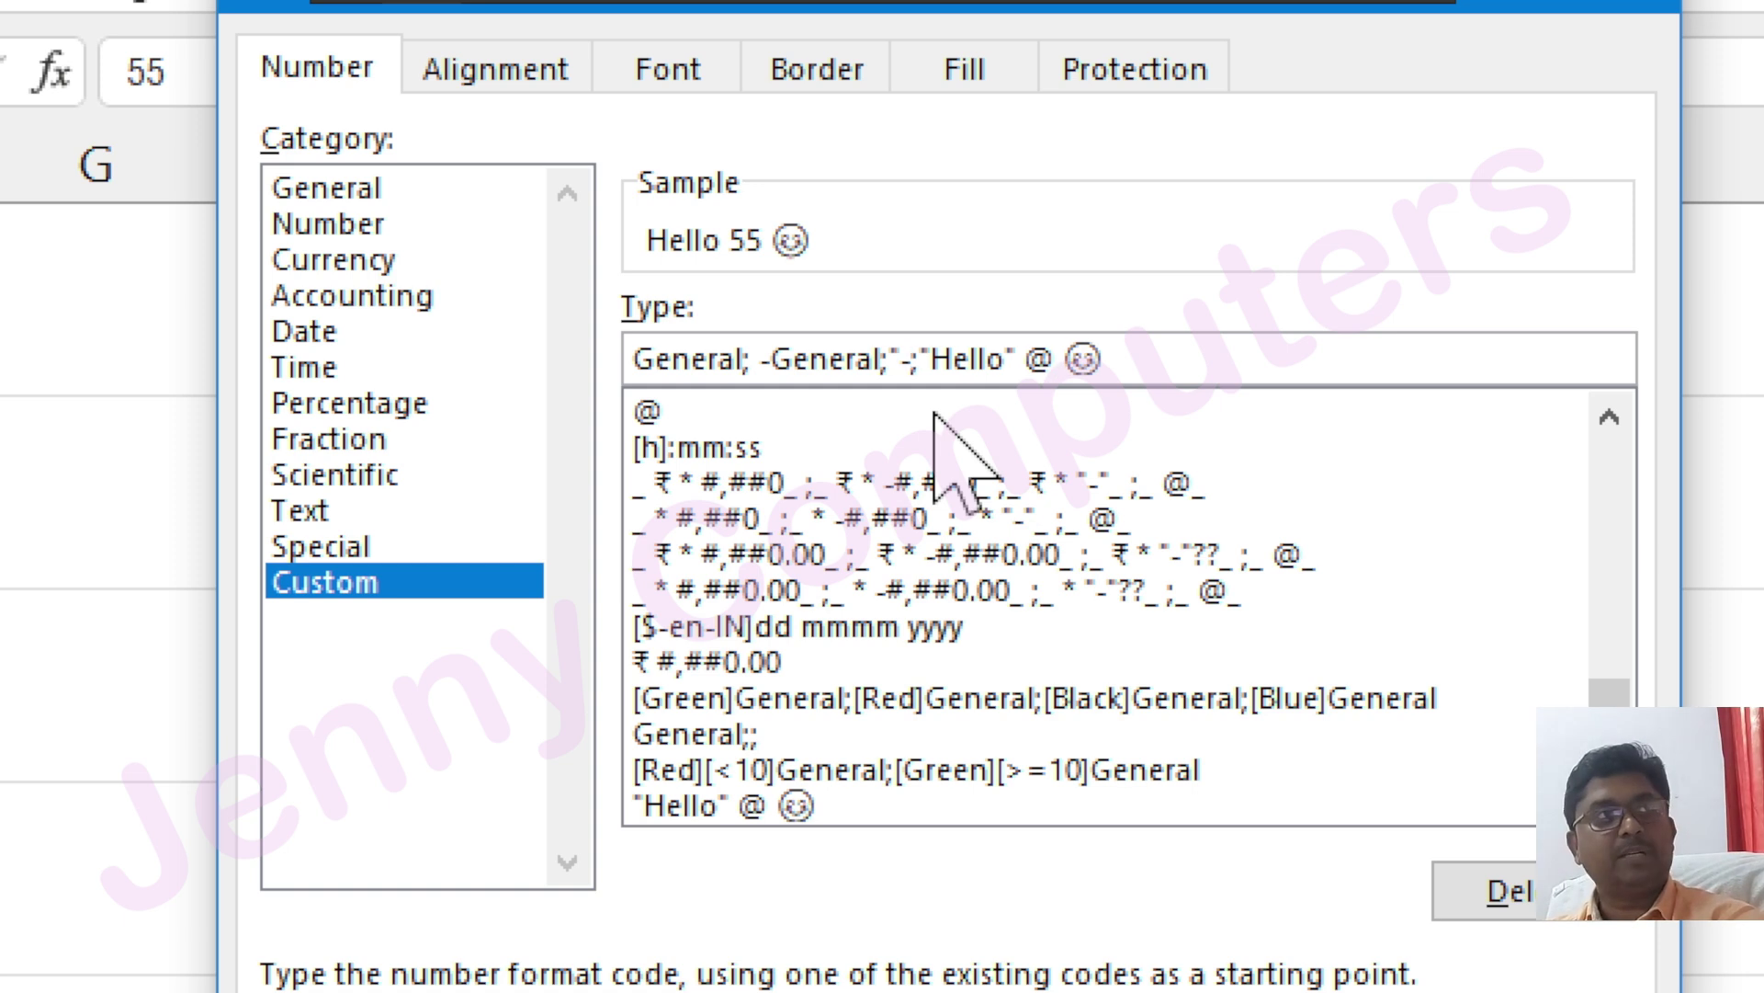
pyautogui.write('"')
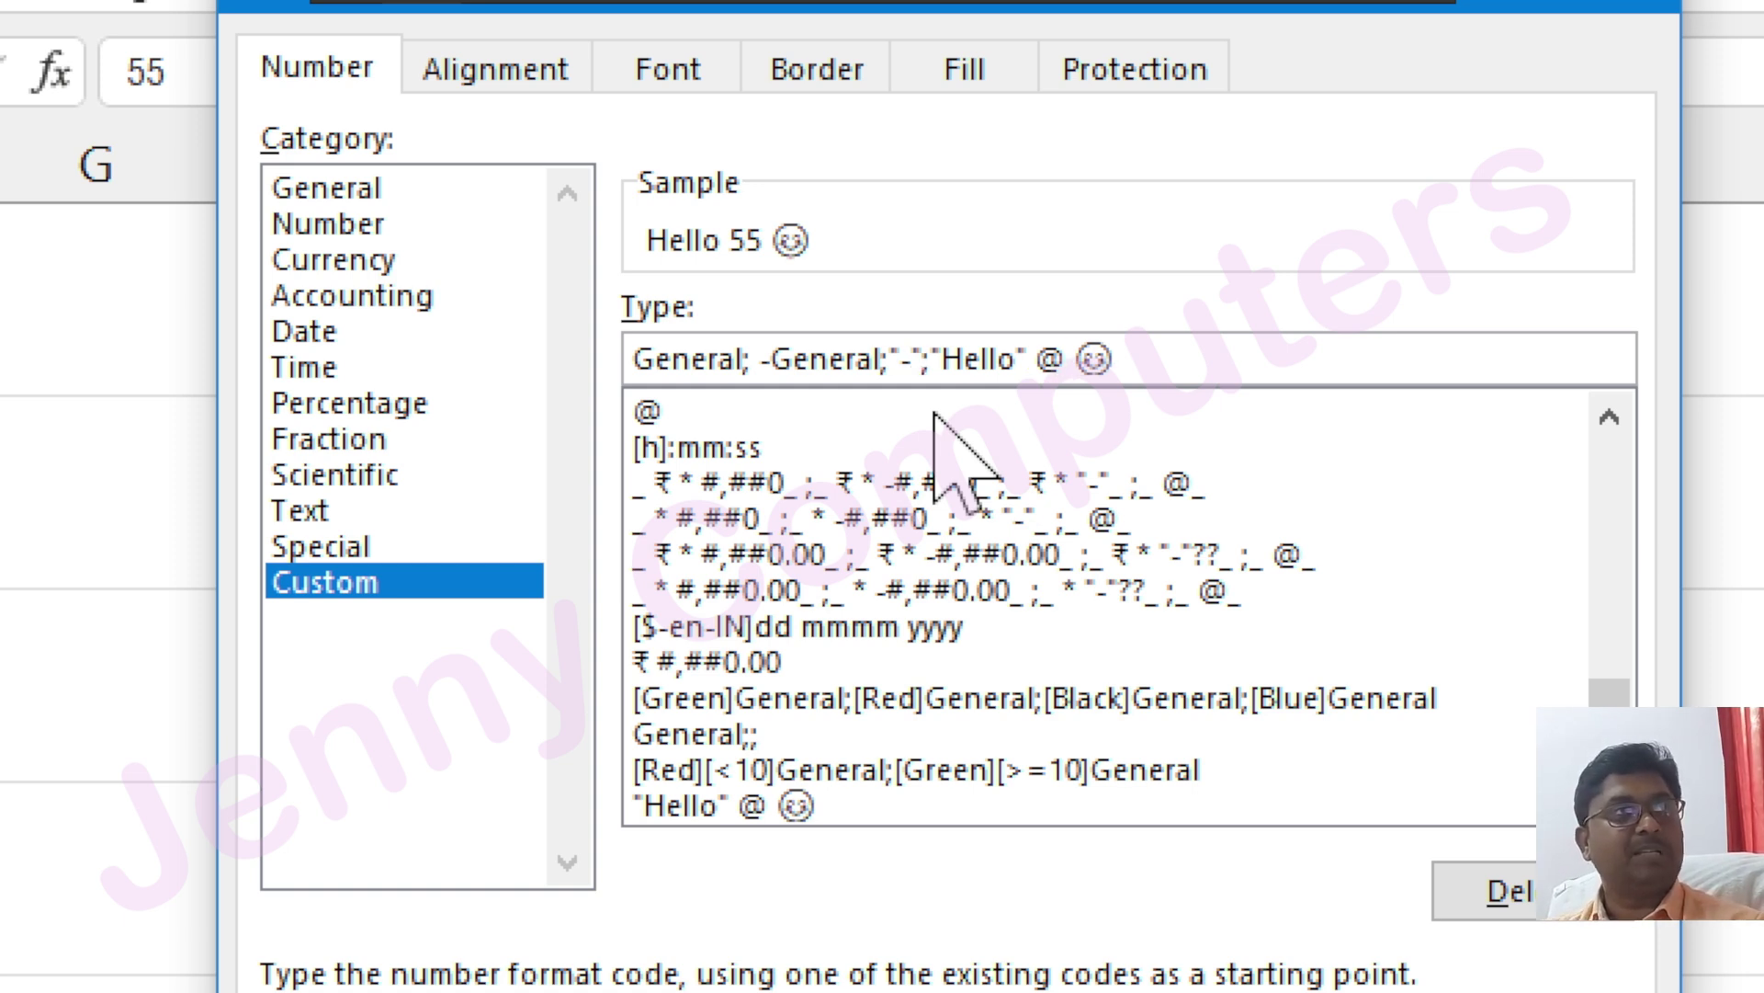
pyautogui.write(';')
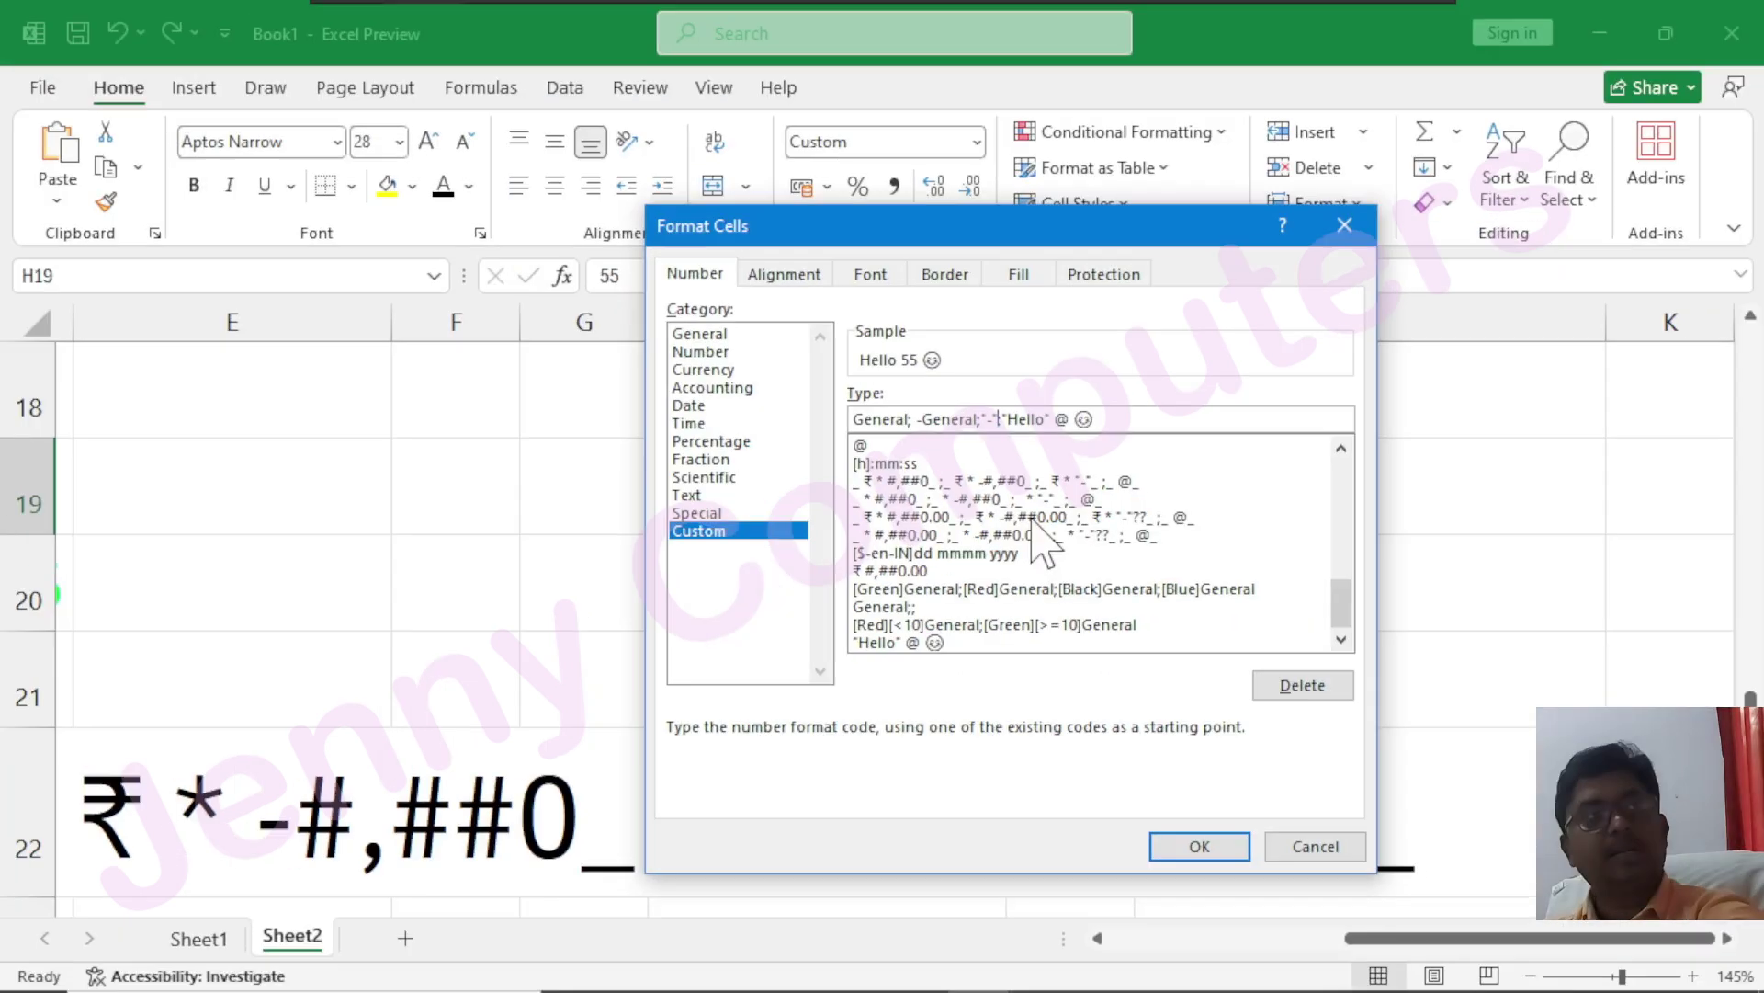
pyautogui.click(1194, 846)
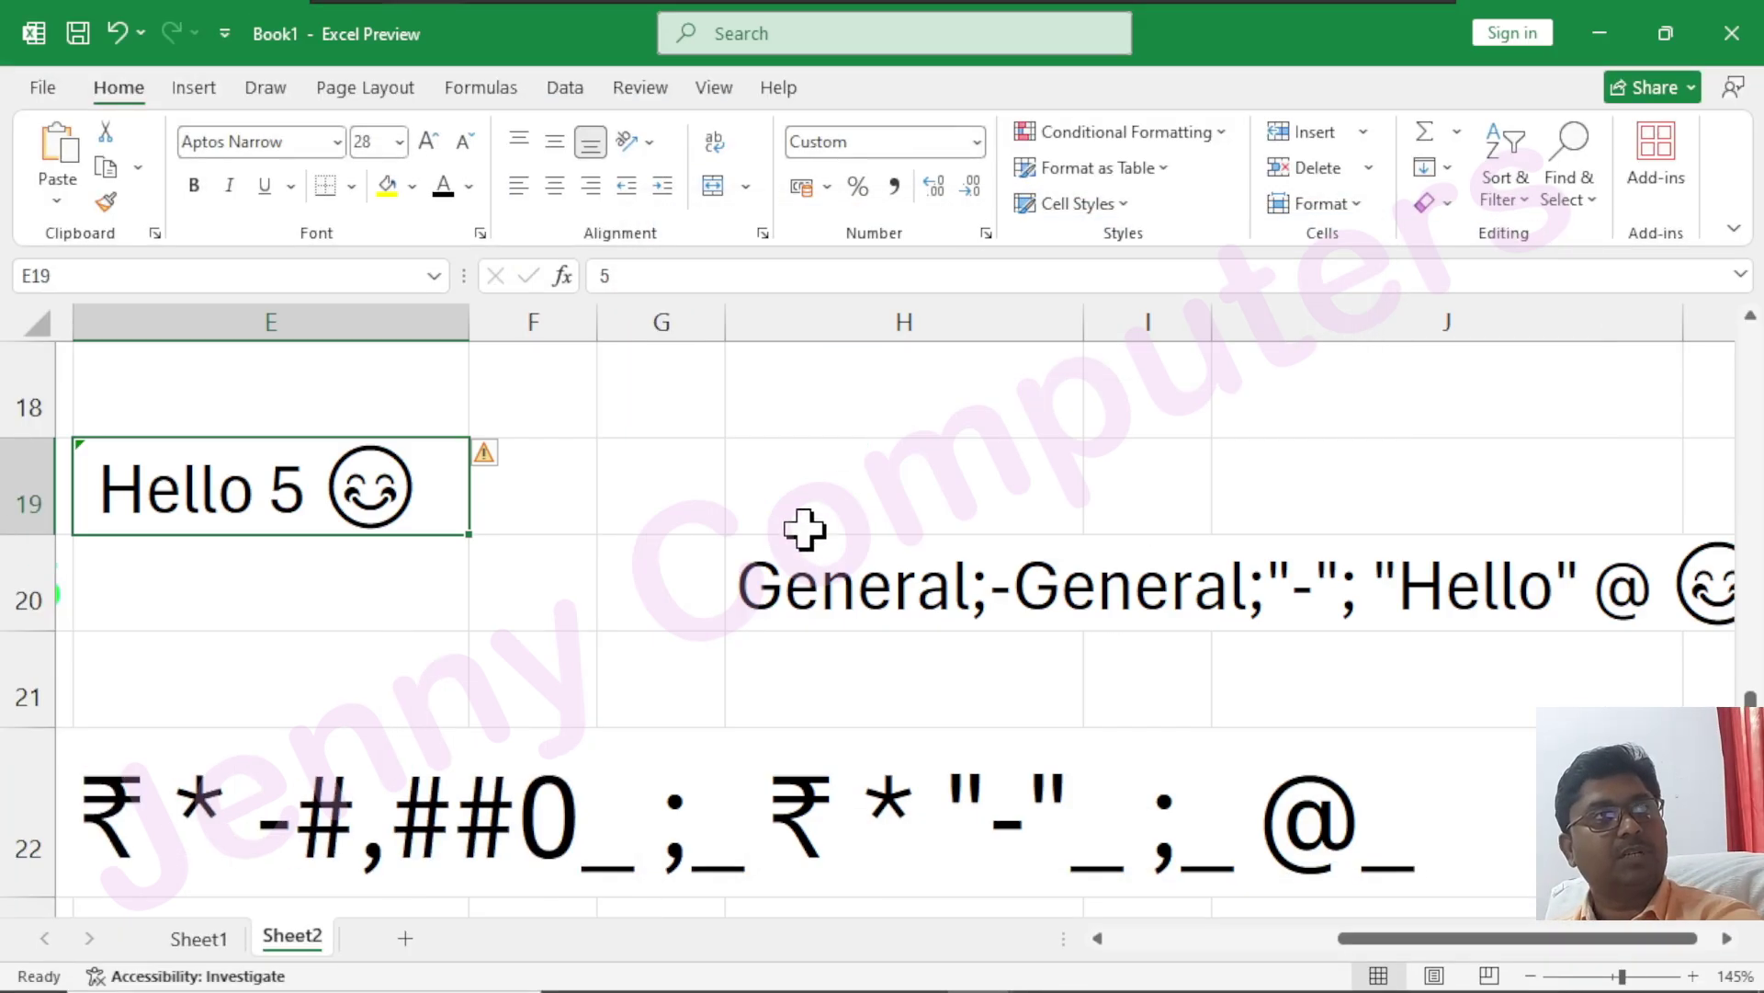
# - Open the custom format of cell E19 and replace its first General section with 0.00
pyautogui.click(986, 232)
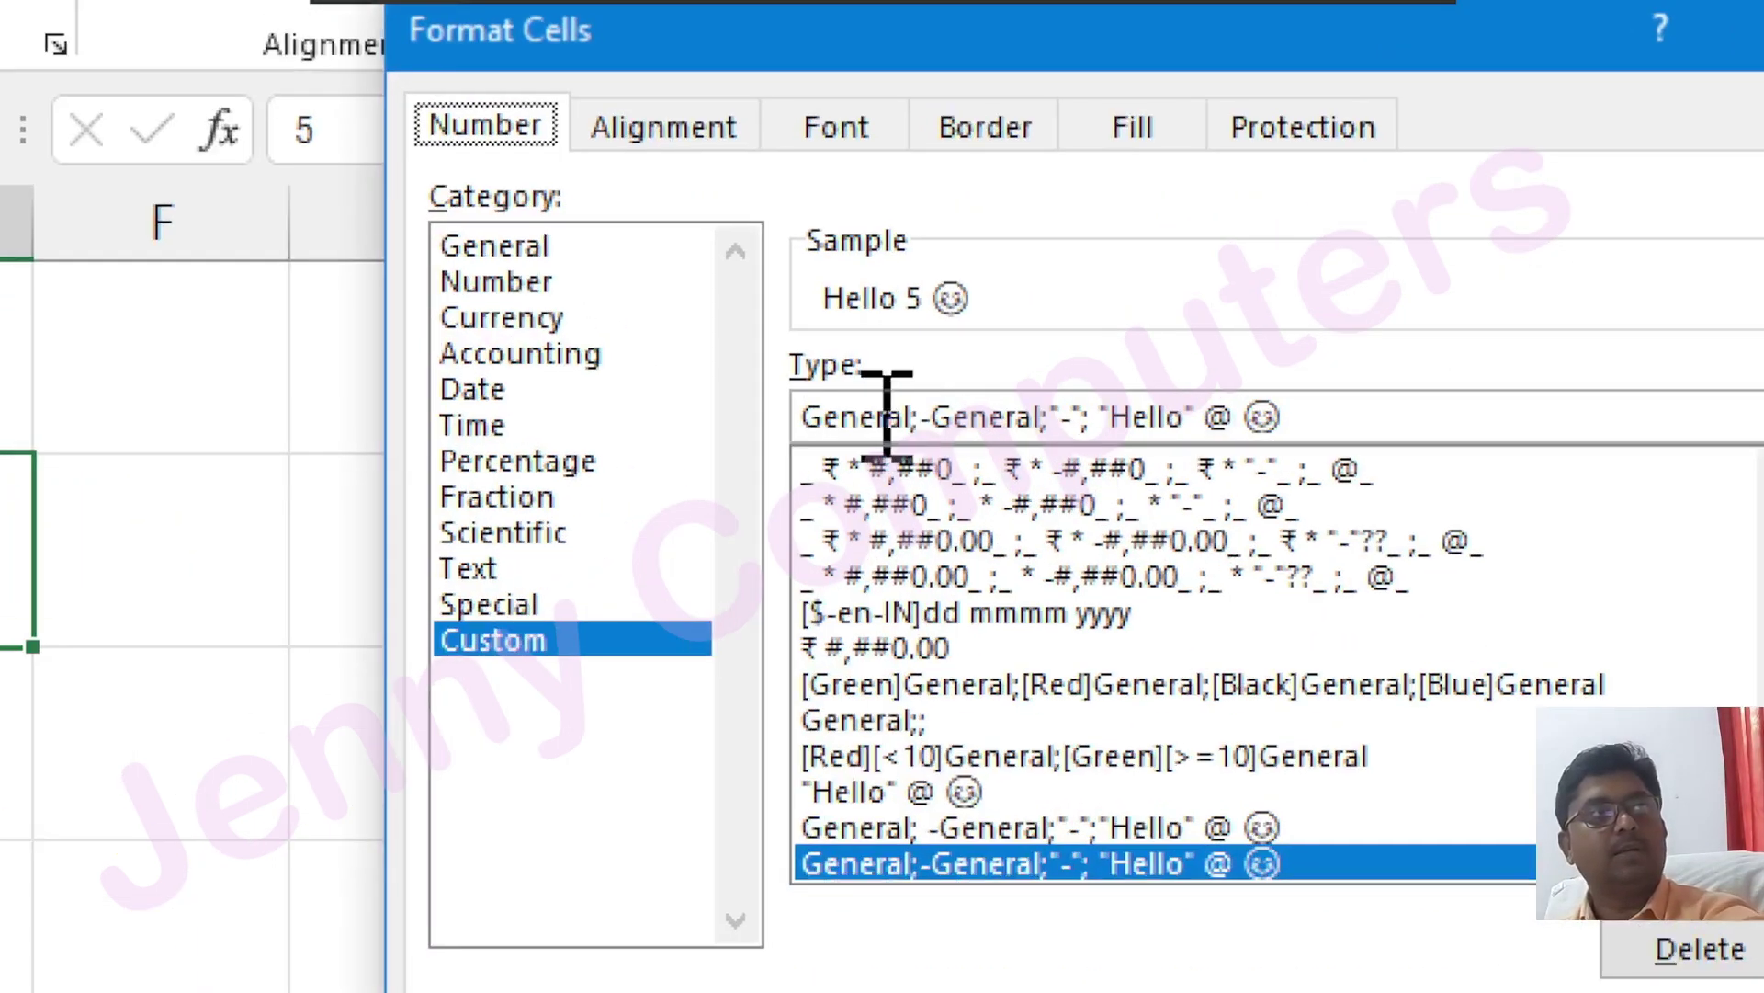
pyautogui.press('BackSpace')
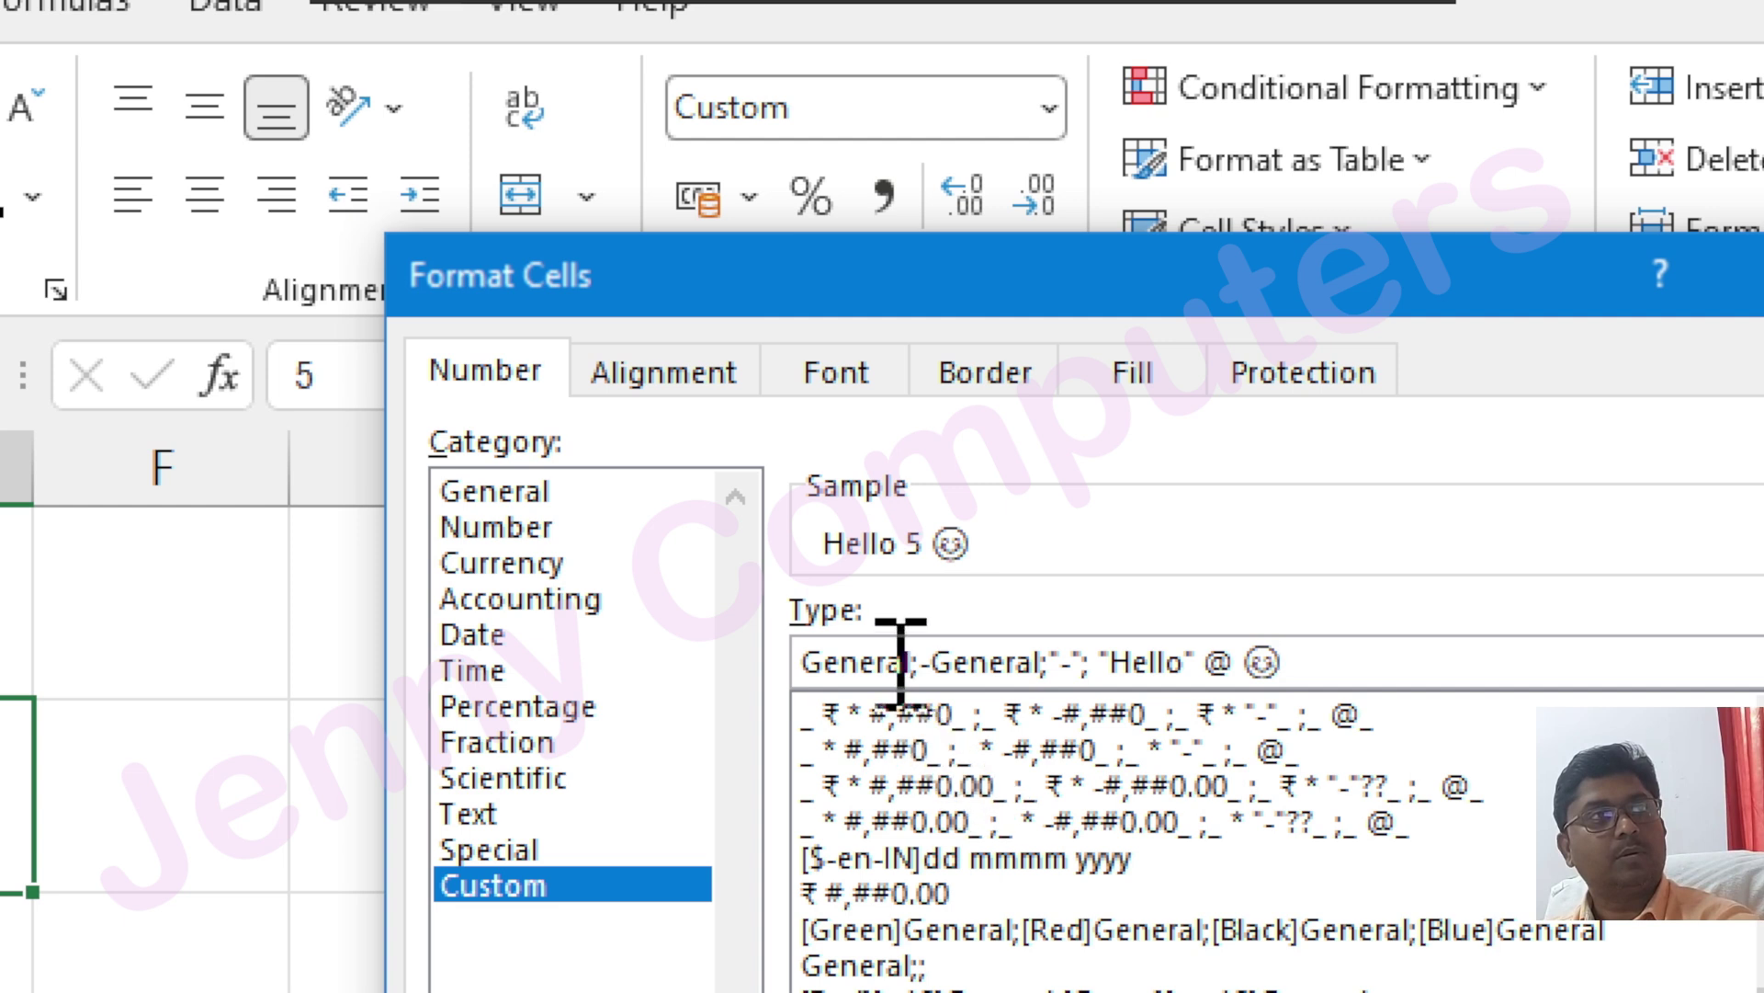
pyautogui.press('Left')
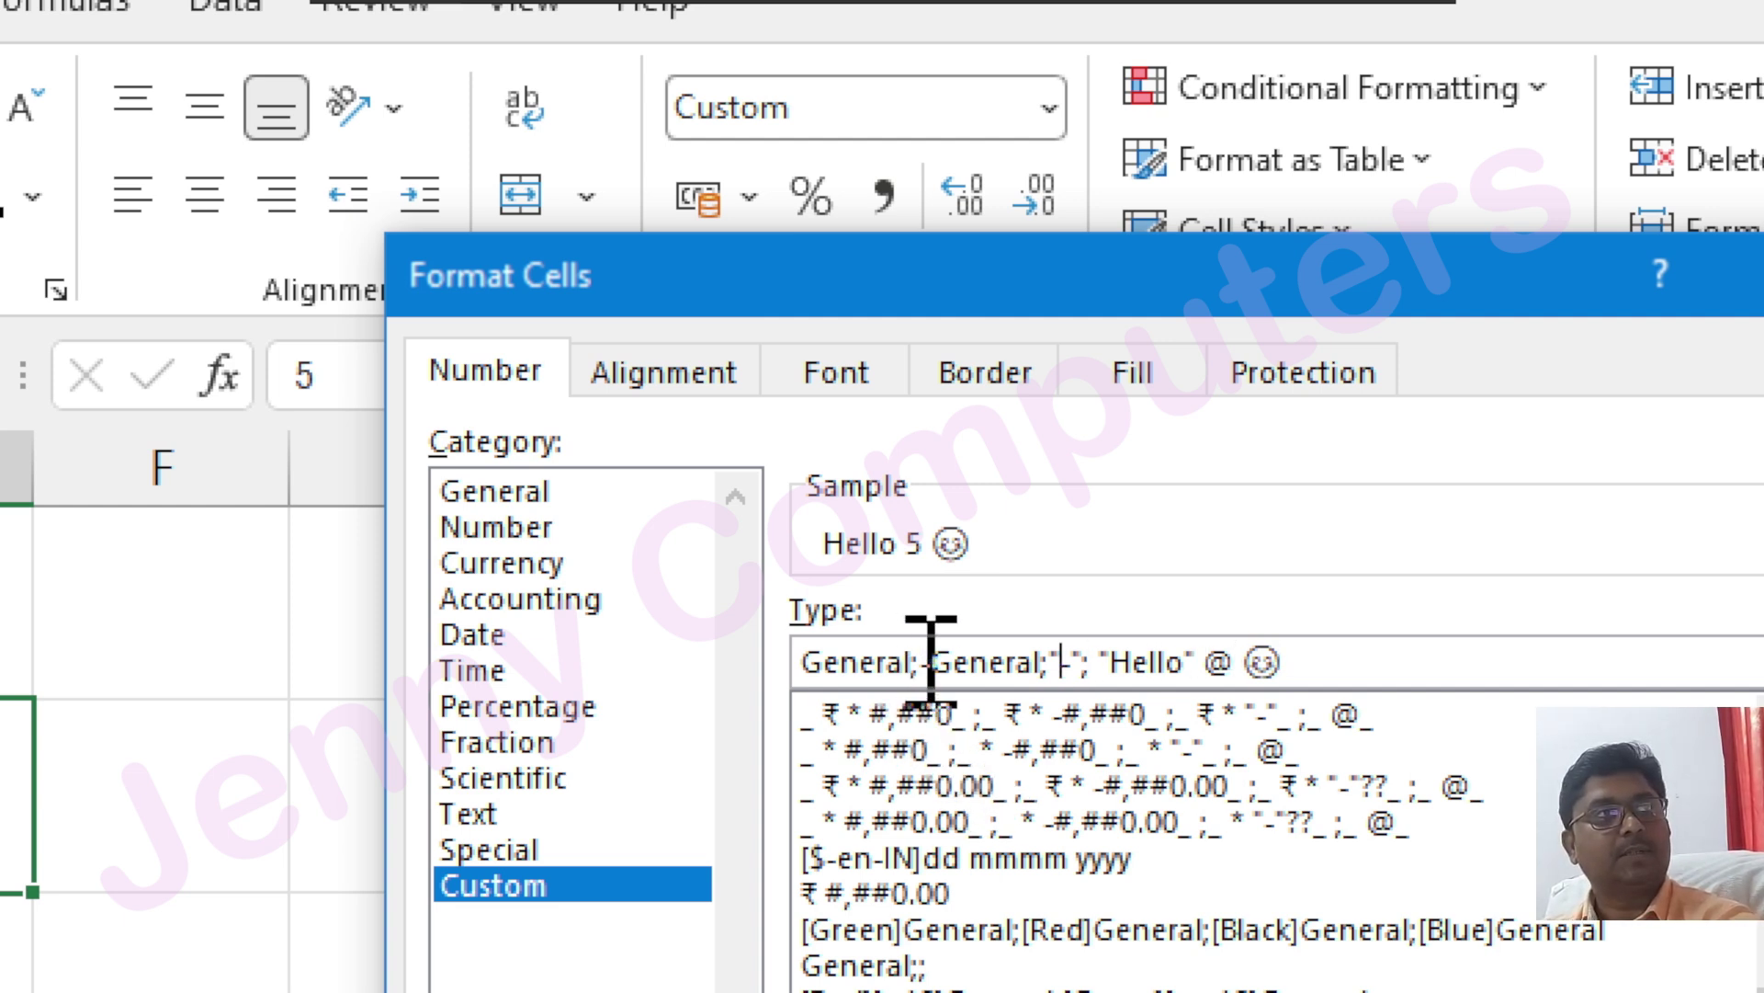
pyautogui.press('BackSpace')
pyautogui.press('BackSpace')
pyautogui.press('BackSpace')
pyautogui.press('BackSpace')
pyautogui.press('BackSpace')
pyautogui.press('BackSpace')
pyautogui.press('BackSpace')
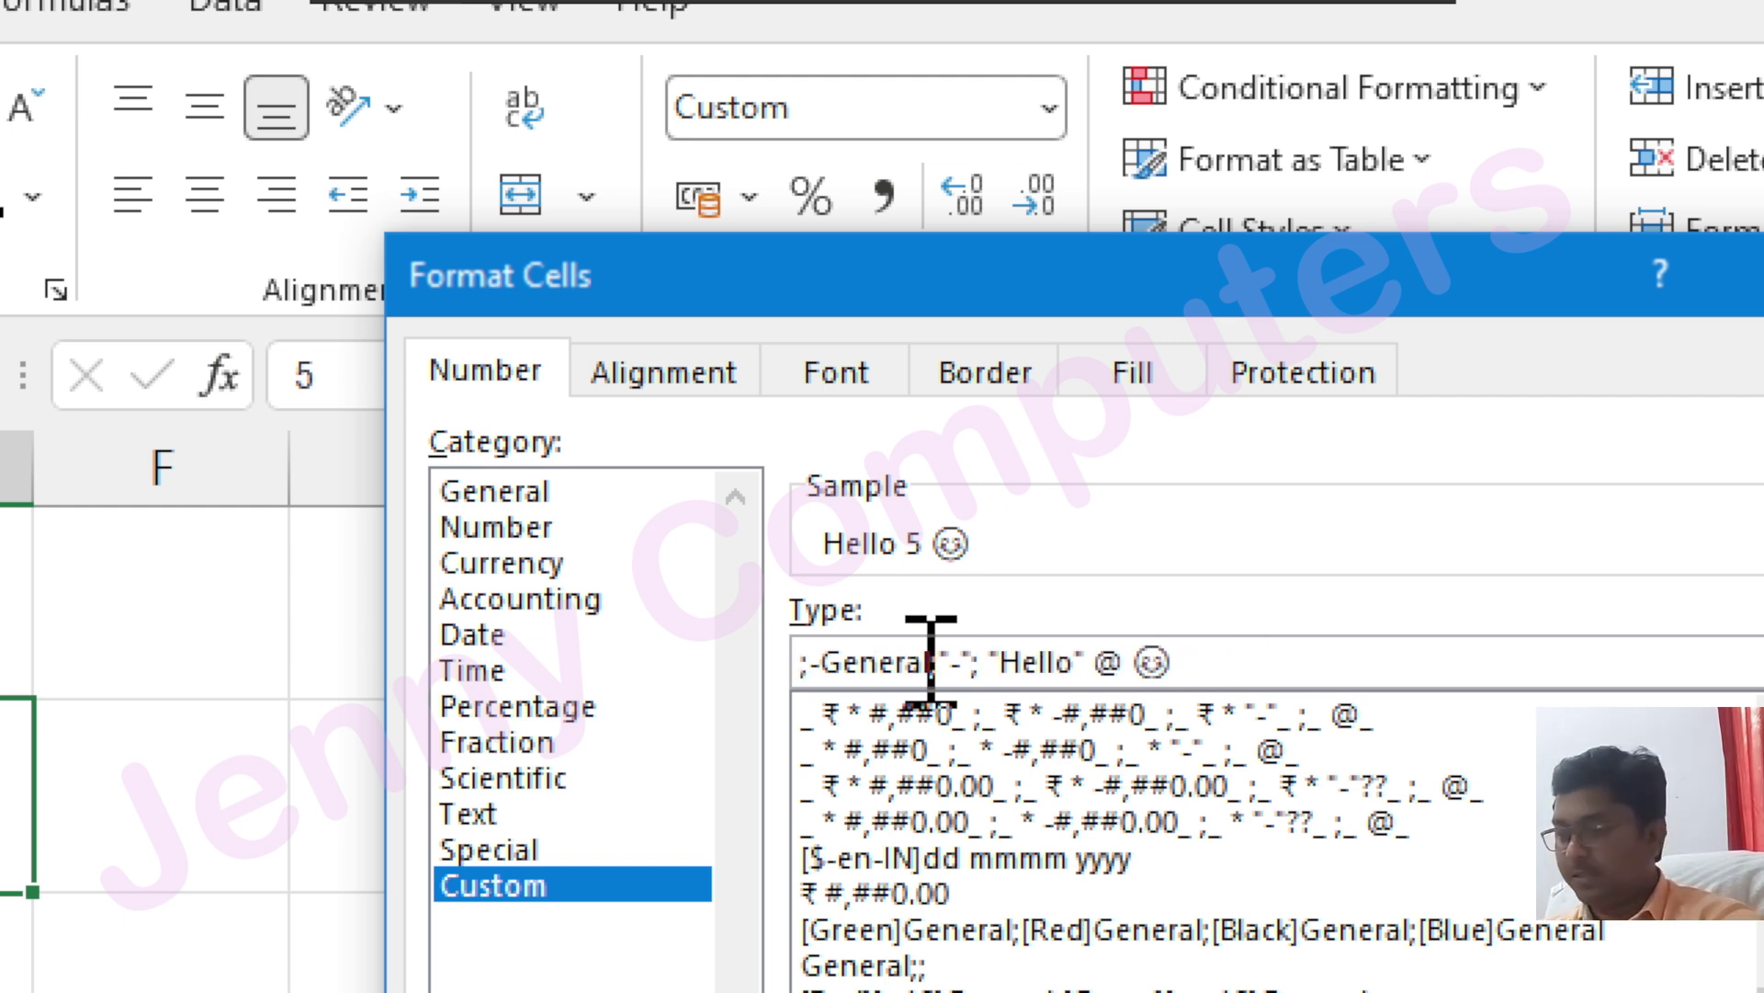
pyautogui.write('0.00')
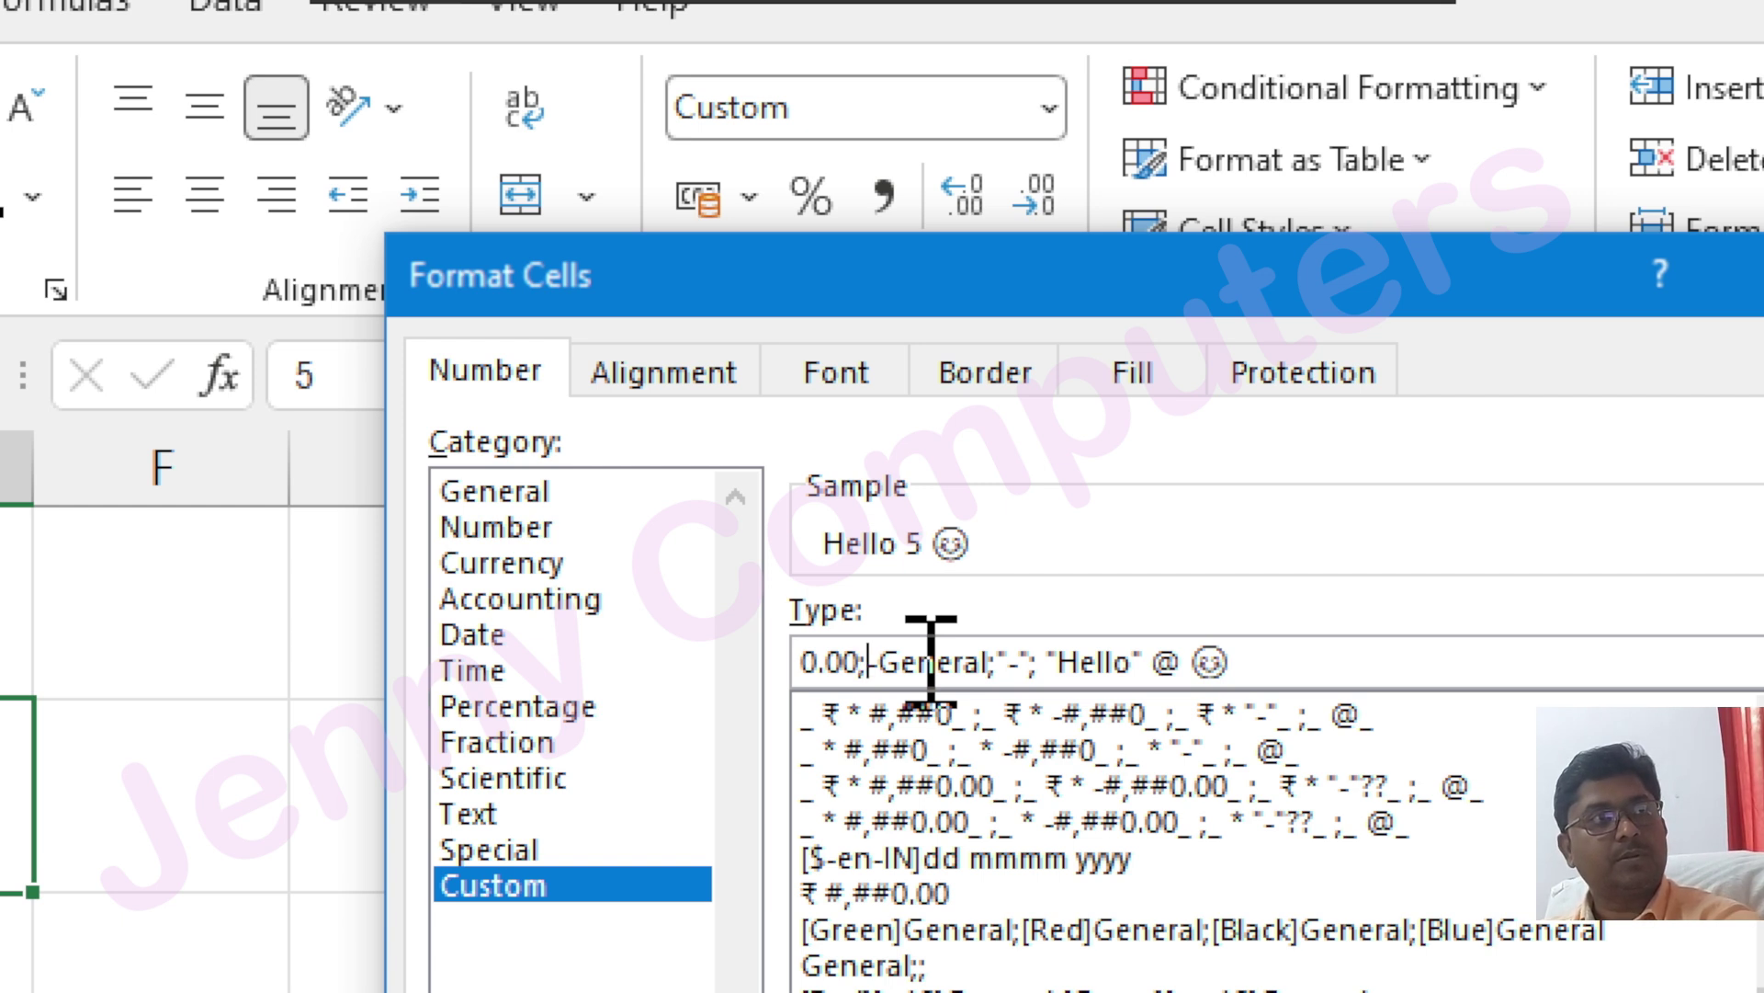
# - Change the negative section to -0.00 and apply the format code 0.00;-0.00;"-"; "Hello" @ with the smiling emoji to cell E19
pyautogui.press('Delete')
pyautogui.press('Delete')
pyautogui.press('Delete')
pyautogui.press('Delete')
pyautogui.press('Delete')
pyautogui.press('Delete')
pyautogui.press('Delete')
pyautogui.press('Delete')
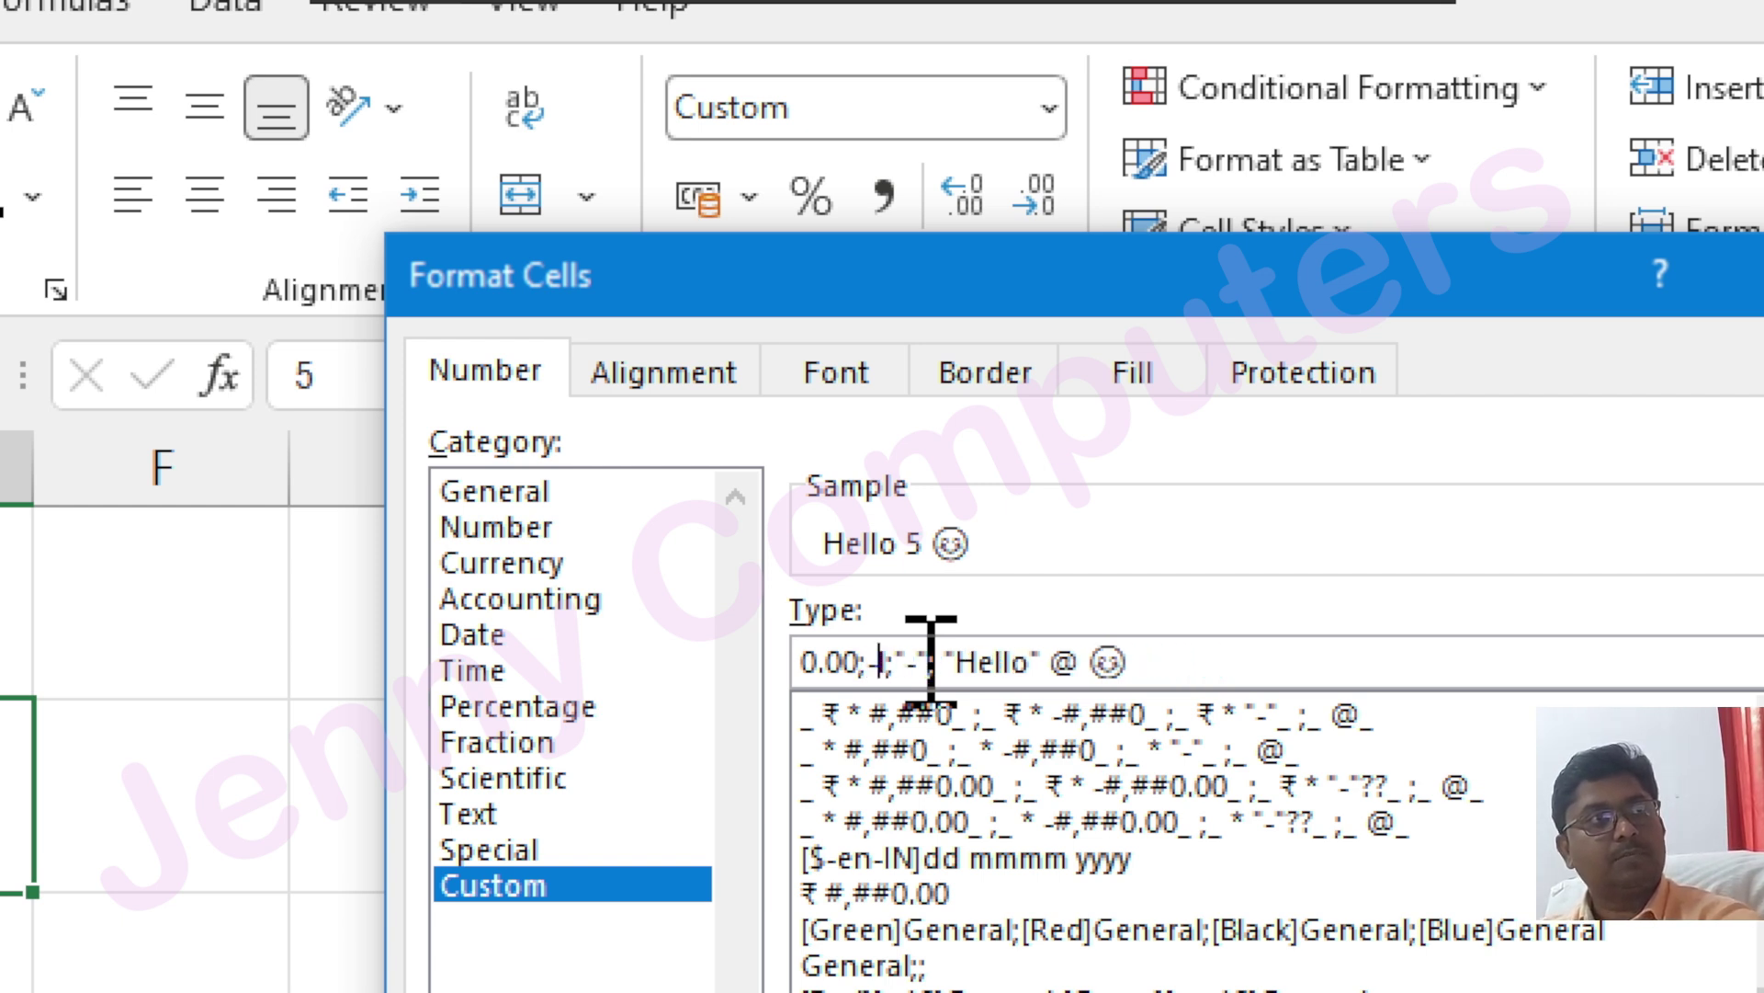
pyautogui.write('0.00')
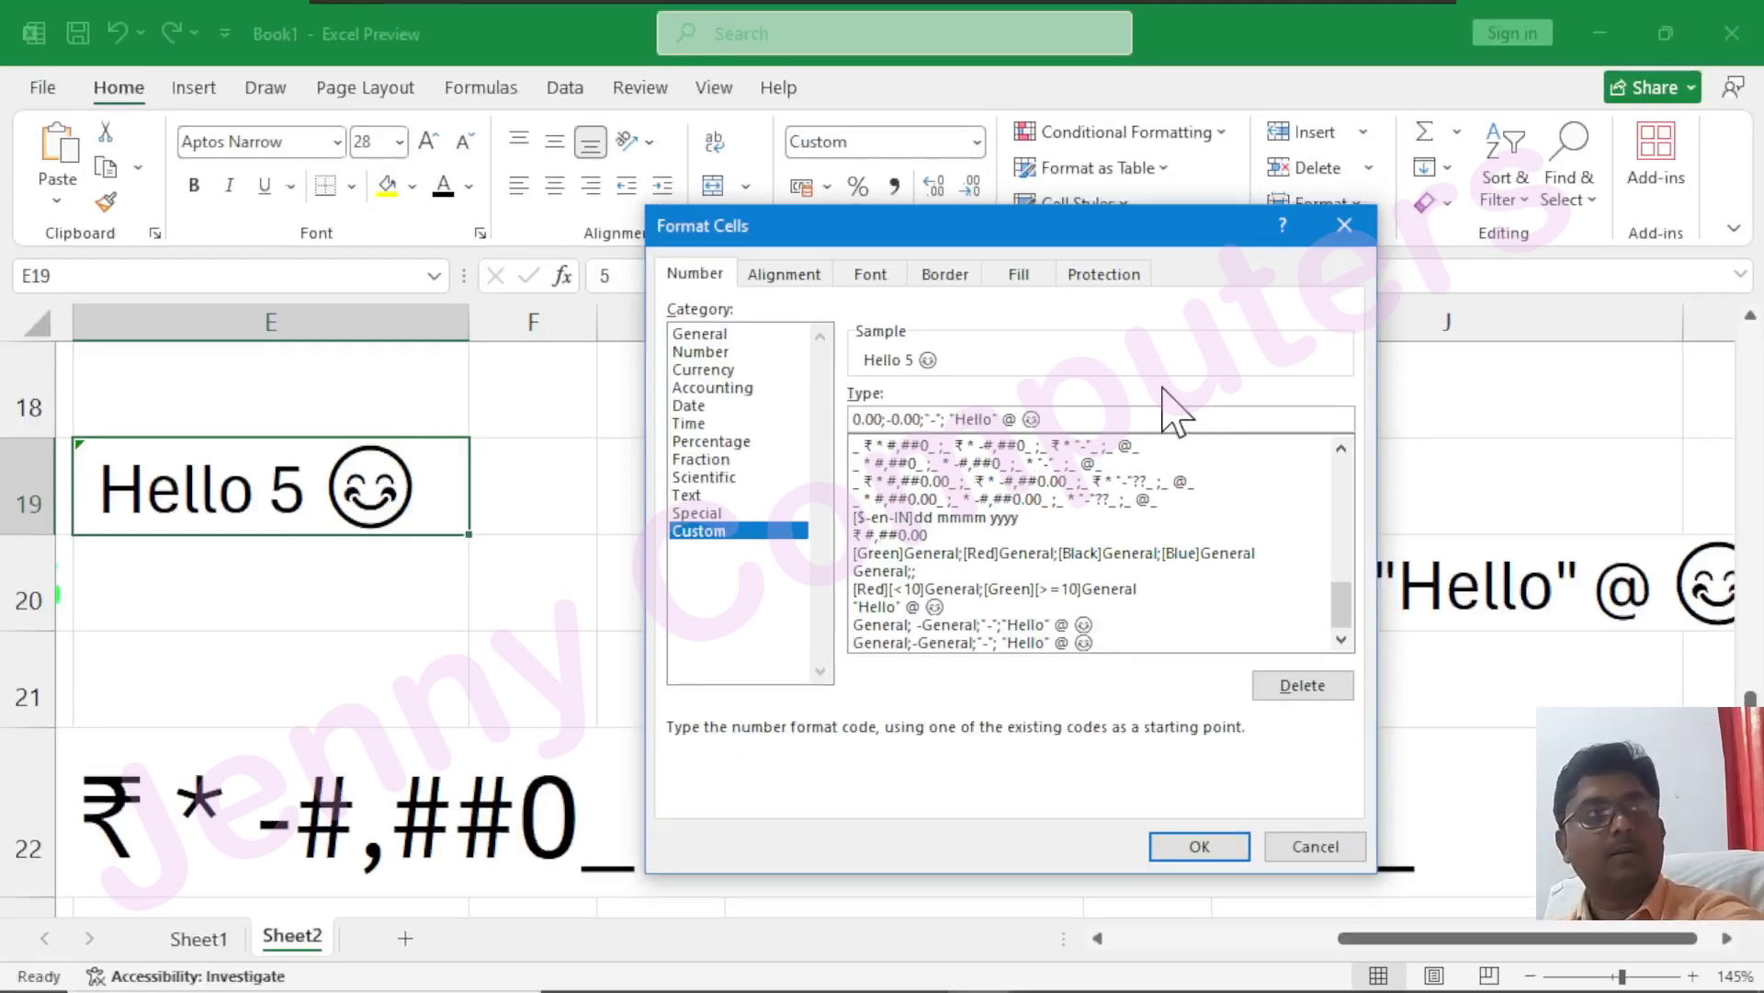
pyautogui.click(1234, 843)
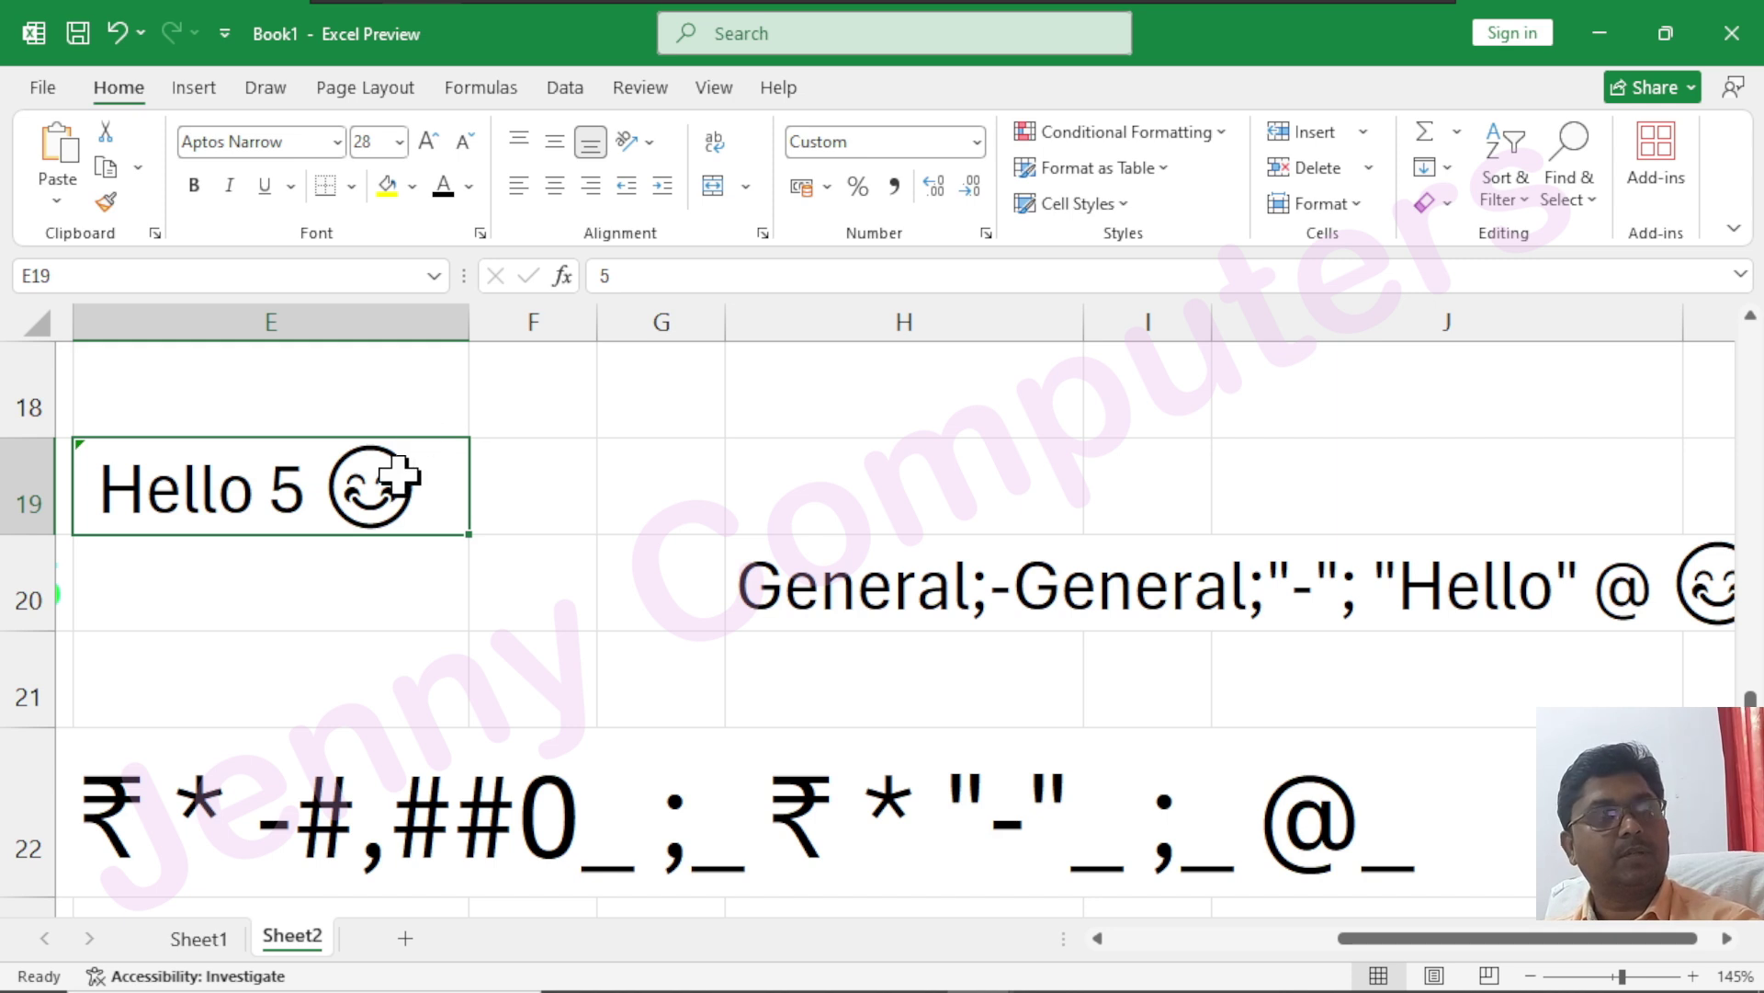
# - Enter 5 in cell E19 to test the positive section of its custom format
pyautogui.write('5.00')
pyautogui.press('Return')
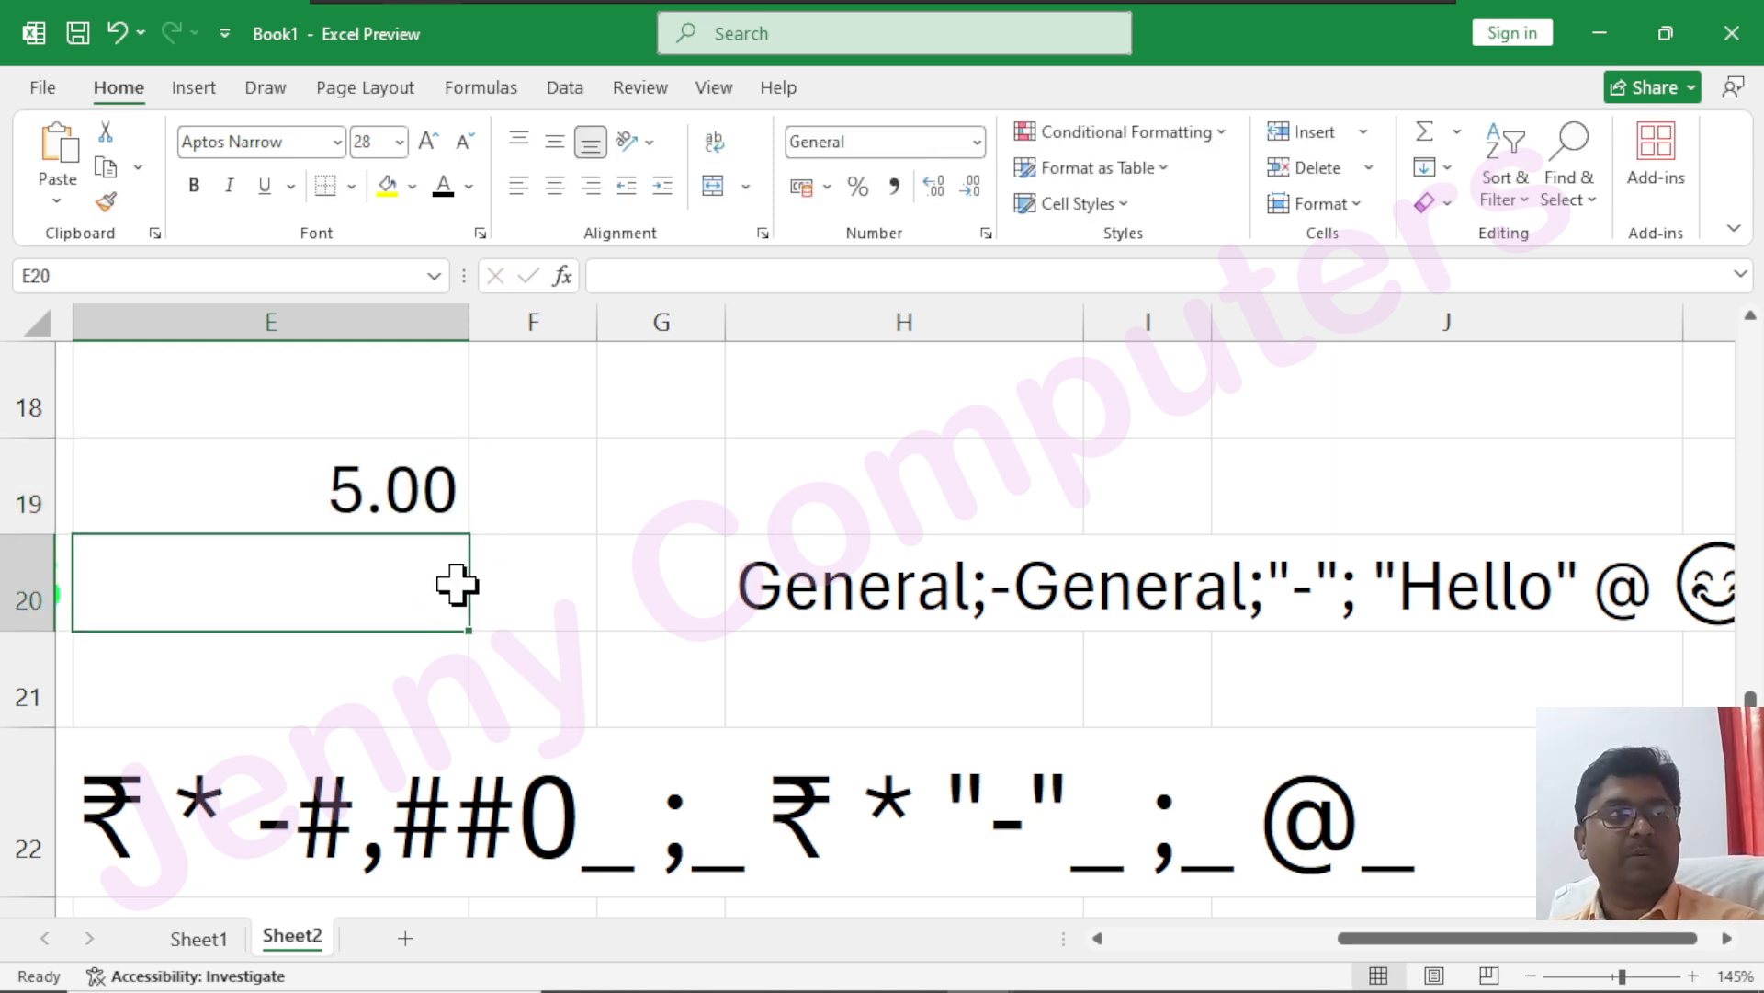
# - Replace both General keywords with 0.00 in the format code written in H20, making it 0.00;-0.00;"-"; "Hello" @ with the smiling emoji
pyautogui.doubleClick(893, 588)
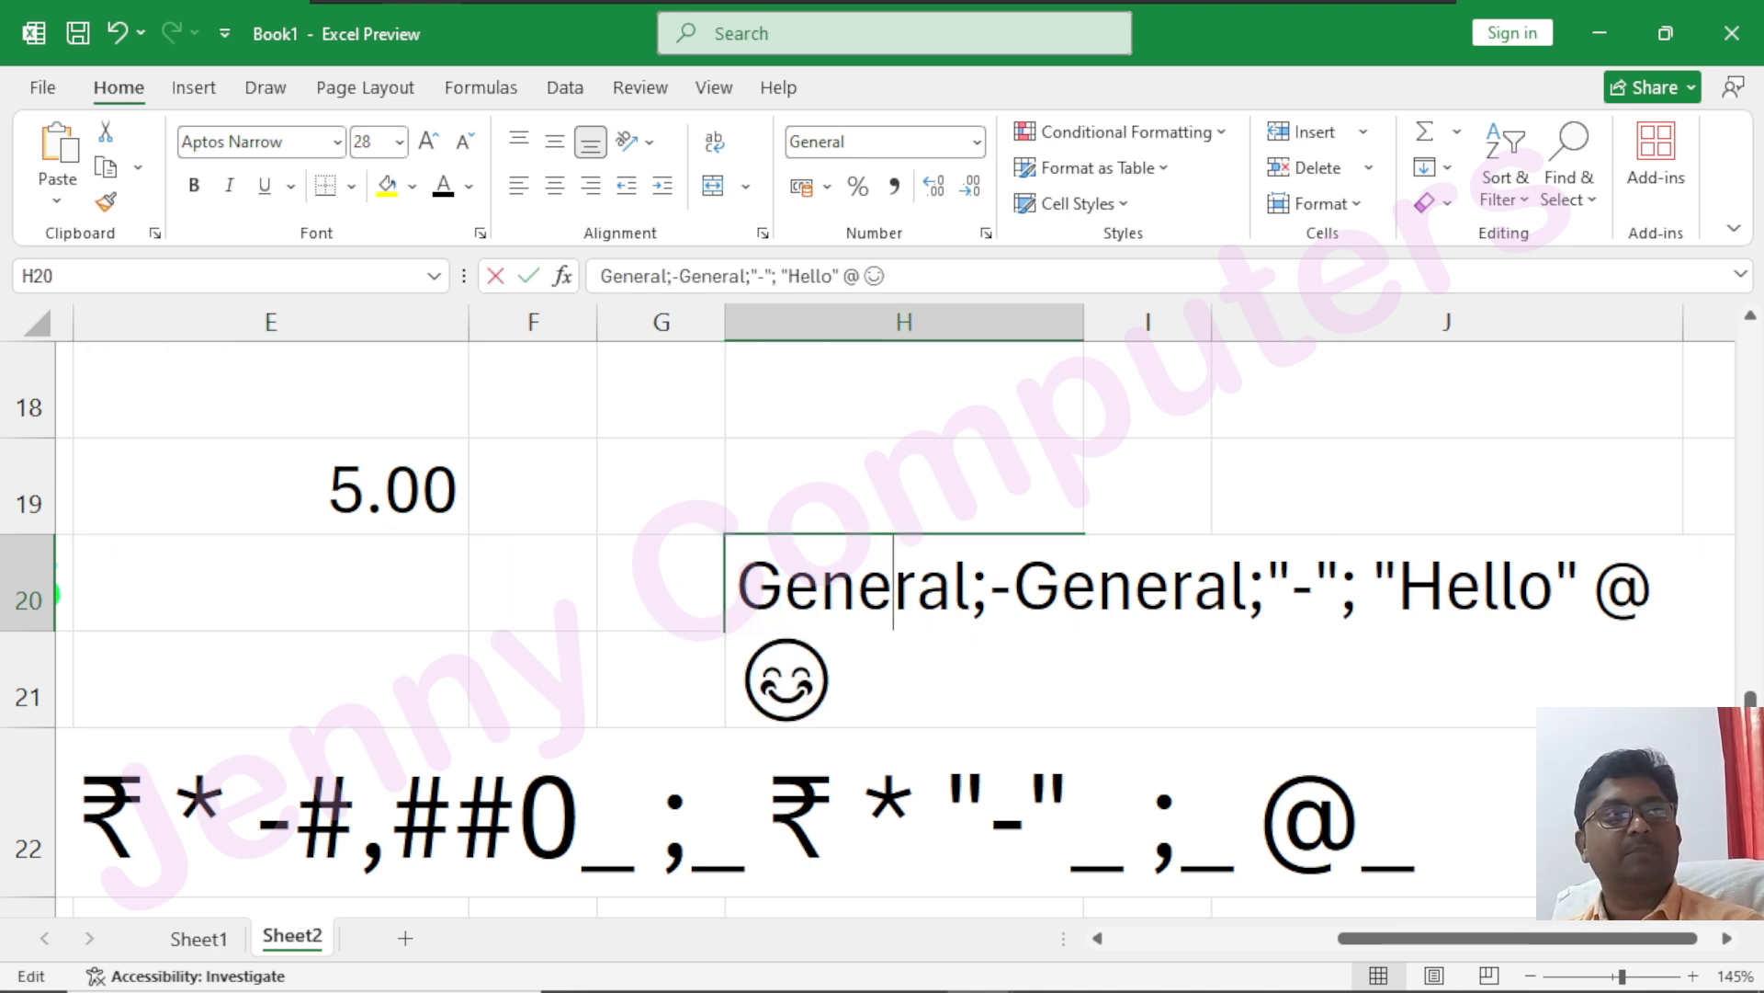
pyautogui.moveTo(738, 588); pyautogui.dragTo(967, 588)
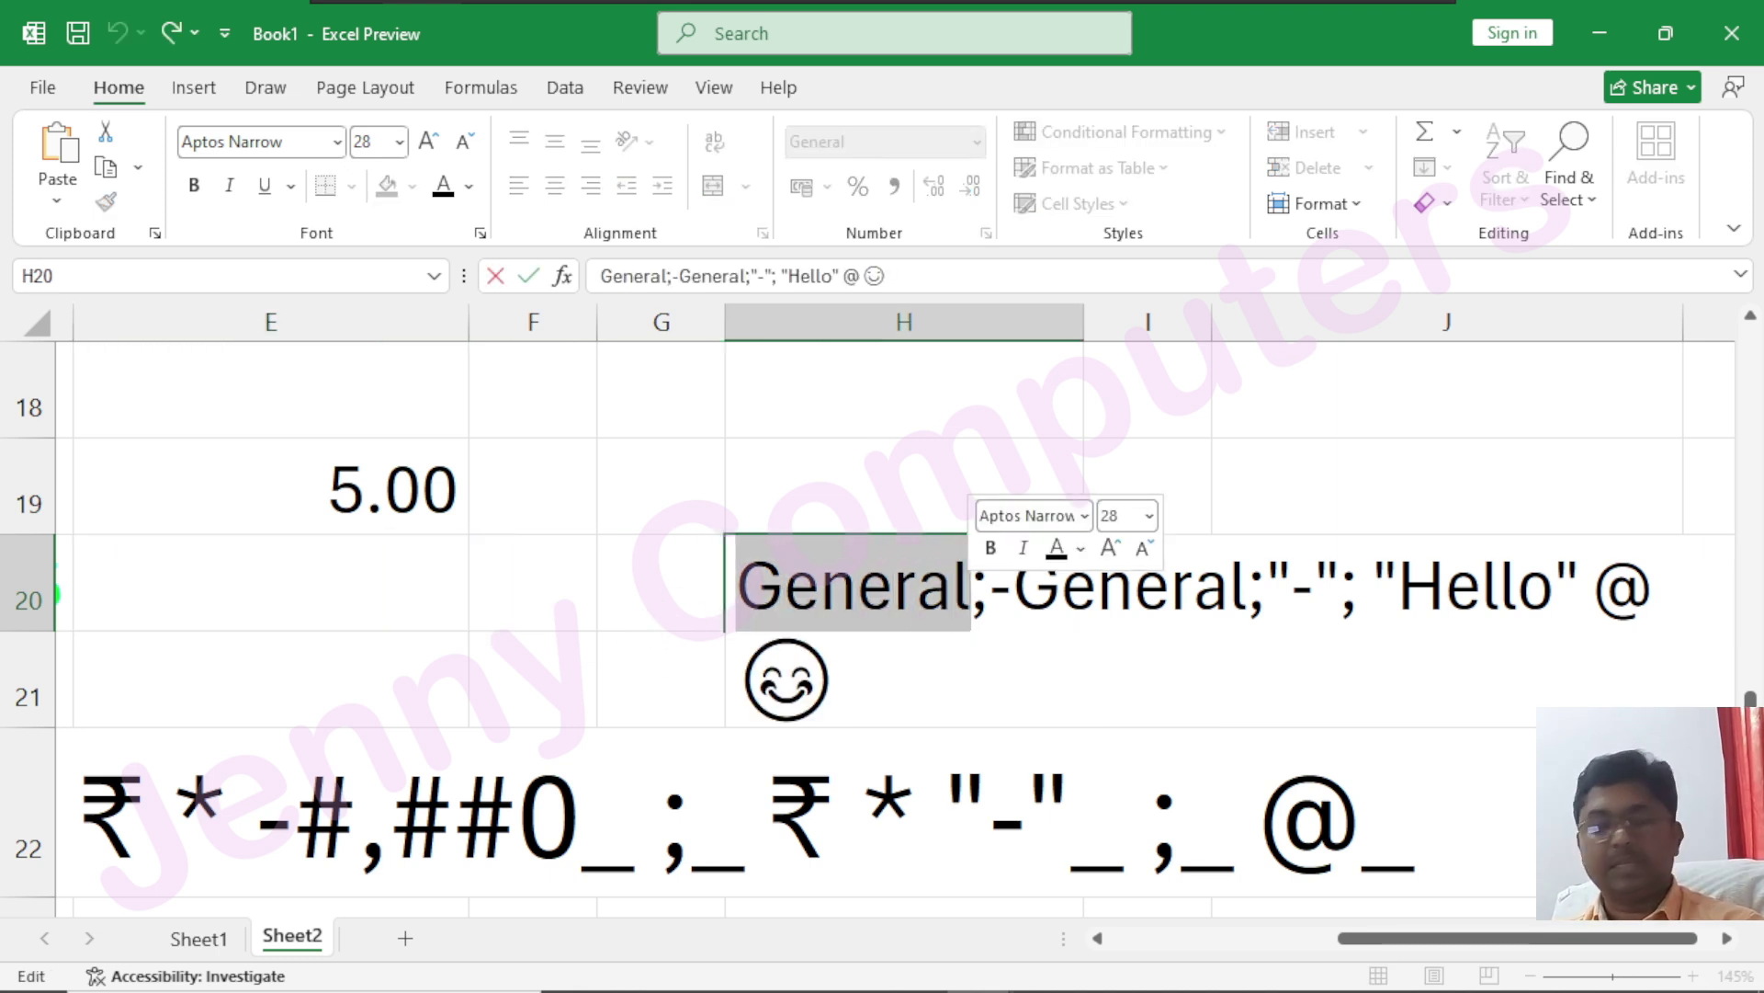
pyautogui.write('0.00')
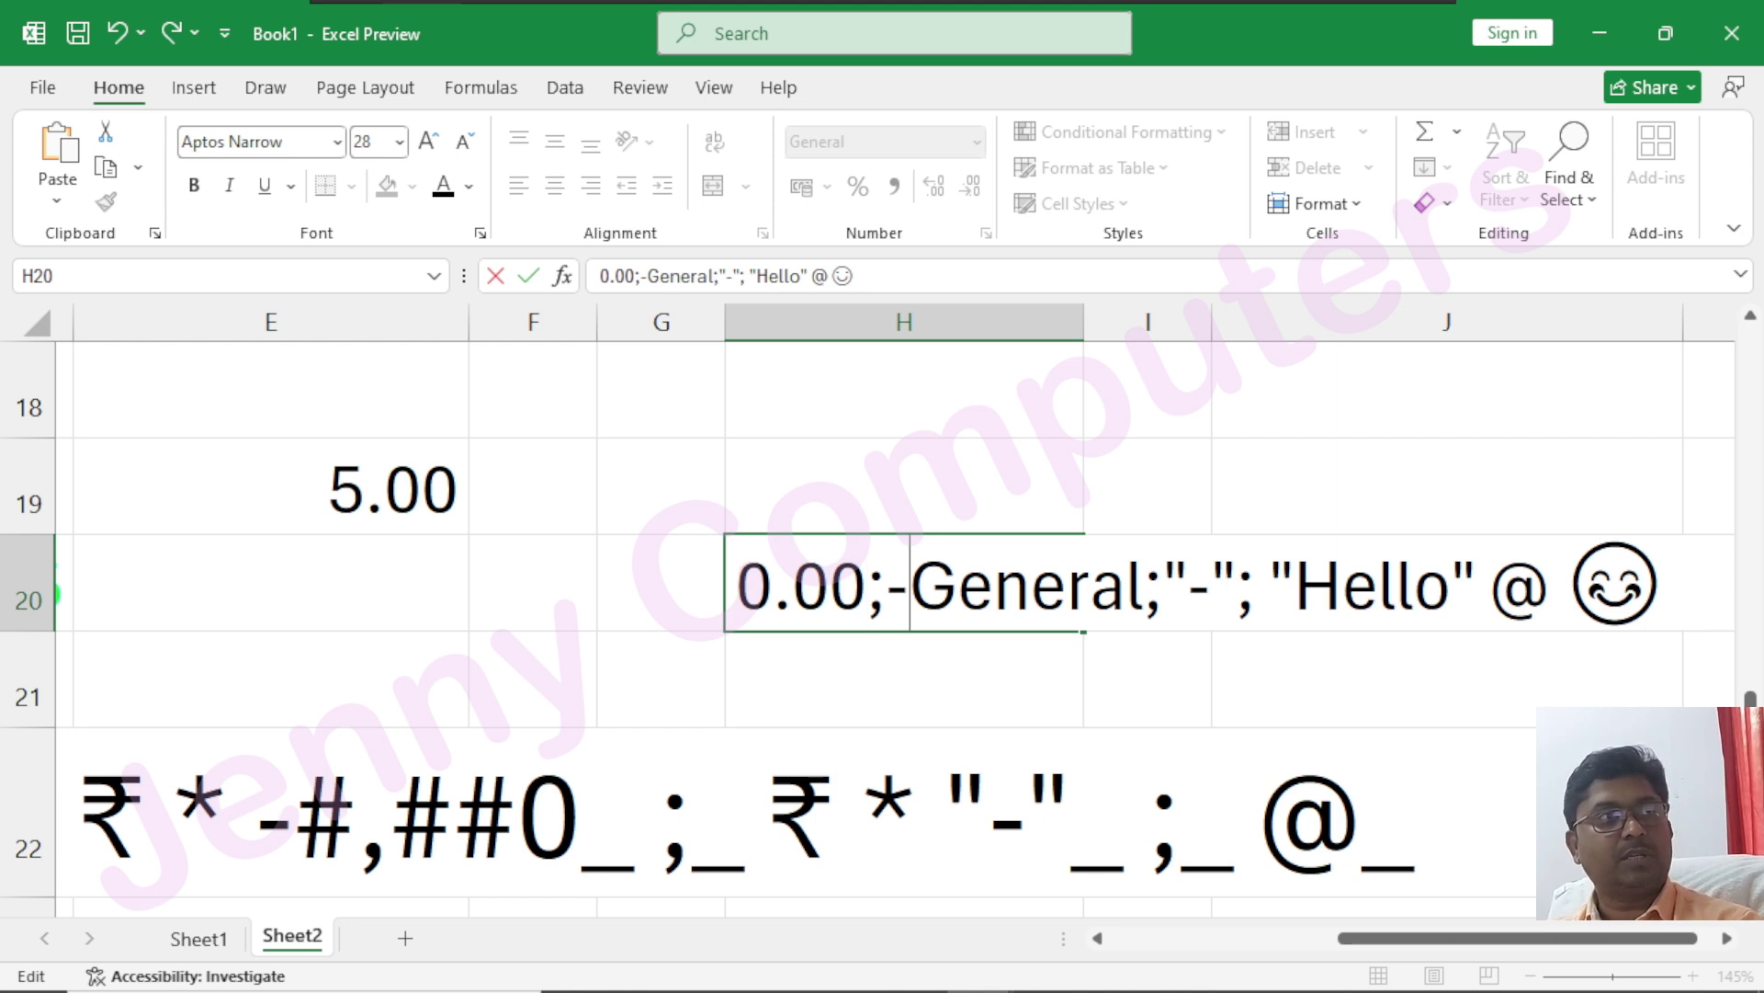
pyautogui.press('Delete')
pyautogui.press('Delete')
pyautogui.press('Delete')
pyautogui.press('Delete')
pyautogui.press('Delete')
pyautogui.press('Delete')
pyautogui.press('Delete')
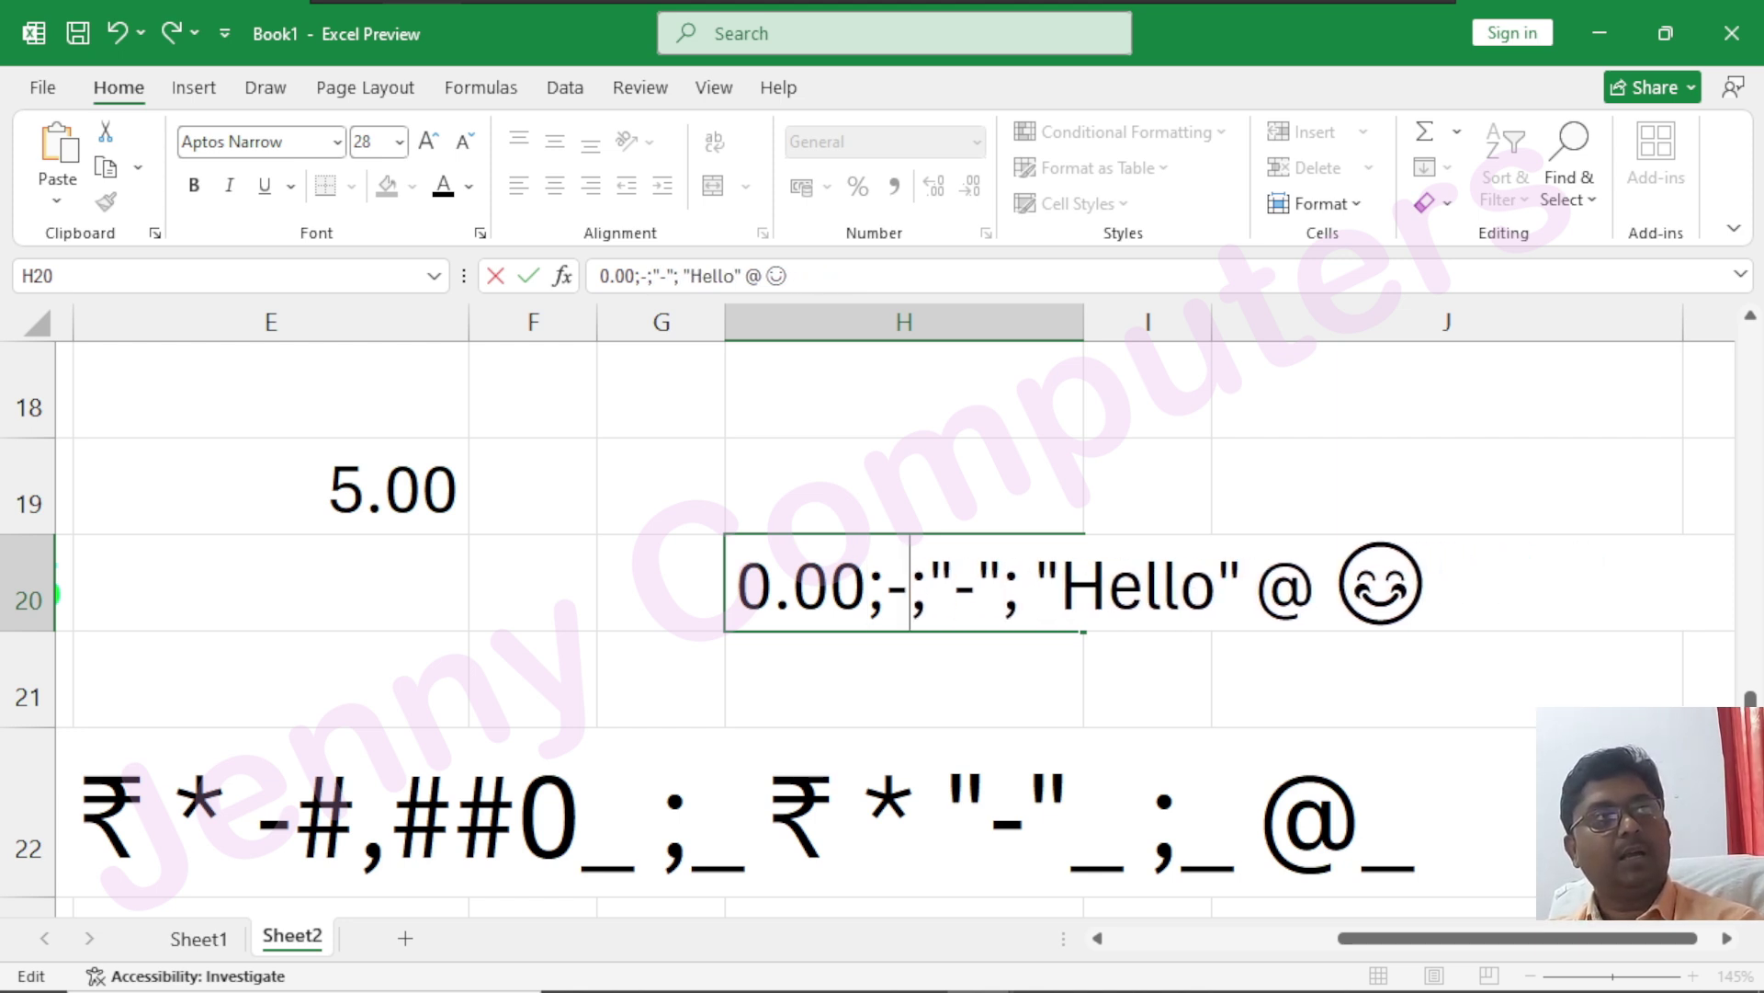
pyautogui.write('0.00')
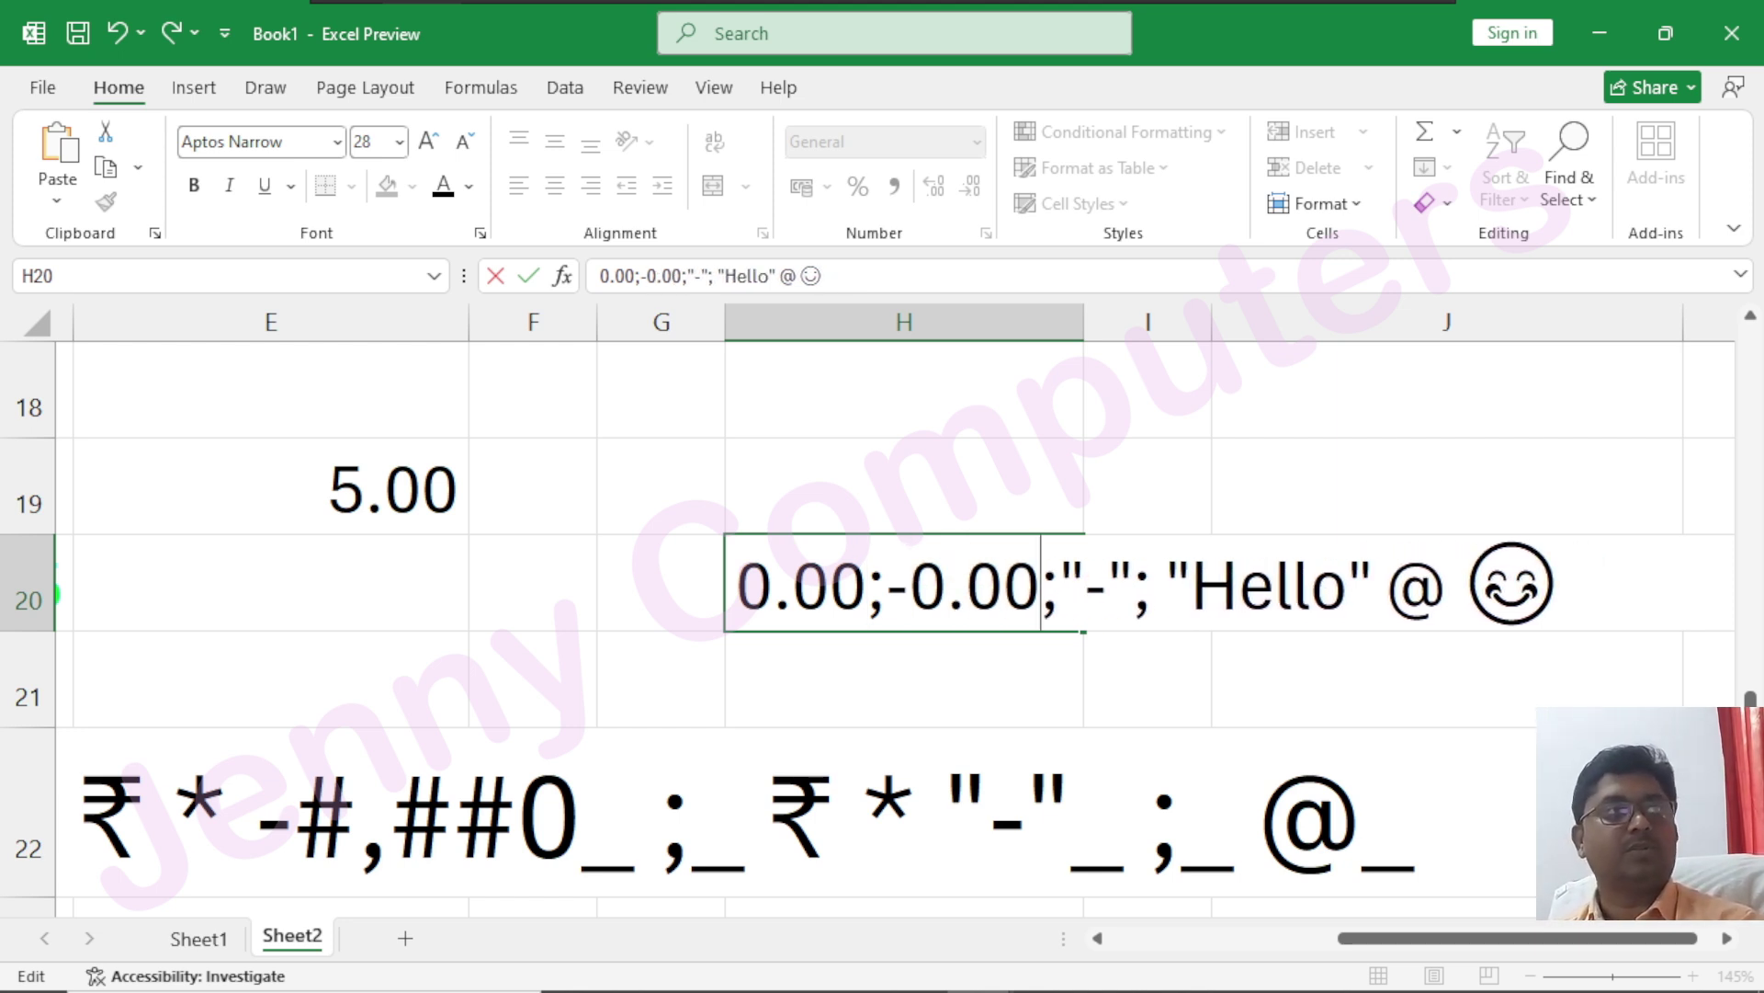
pyautogui.click(1075, 689)
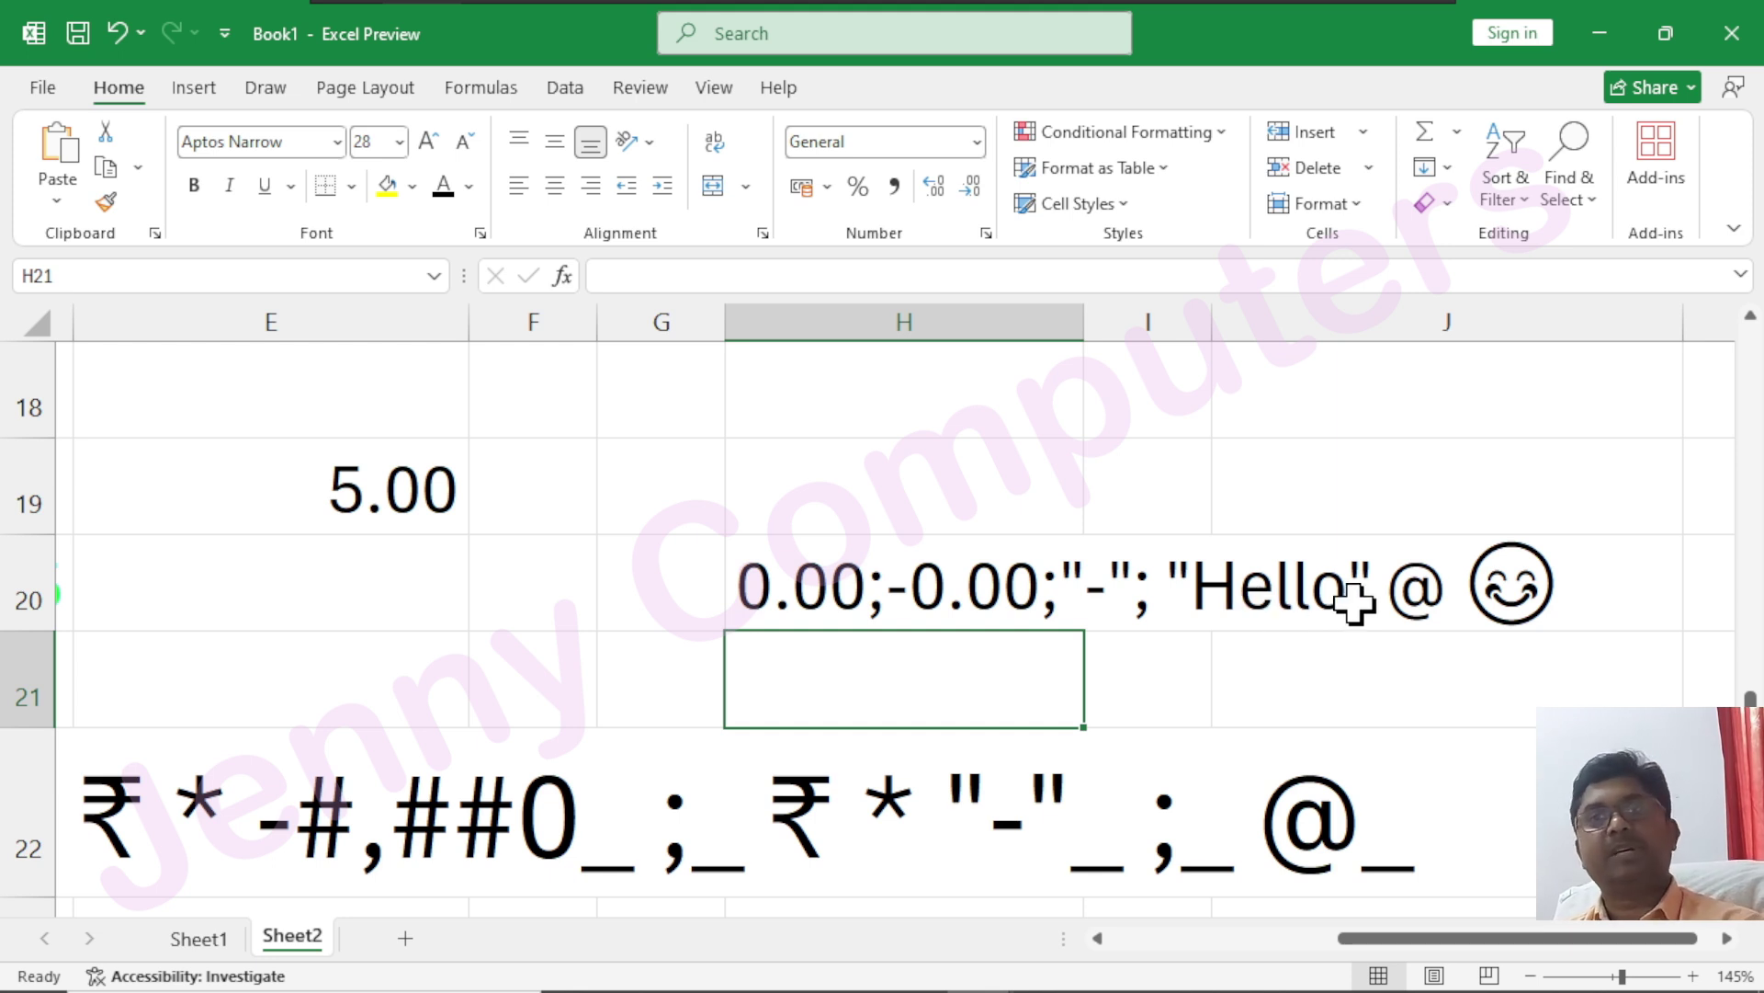
# - Test the negative and zero sections of the format by entering -5 and then 0 in cell E19
pyautogui.click(420, 483)
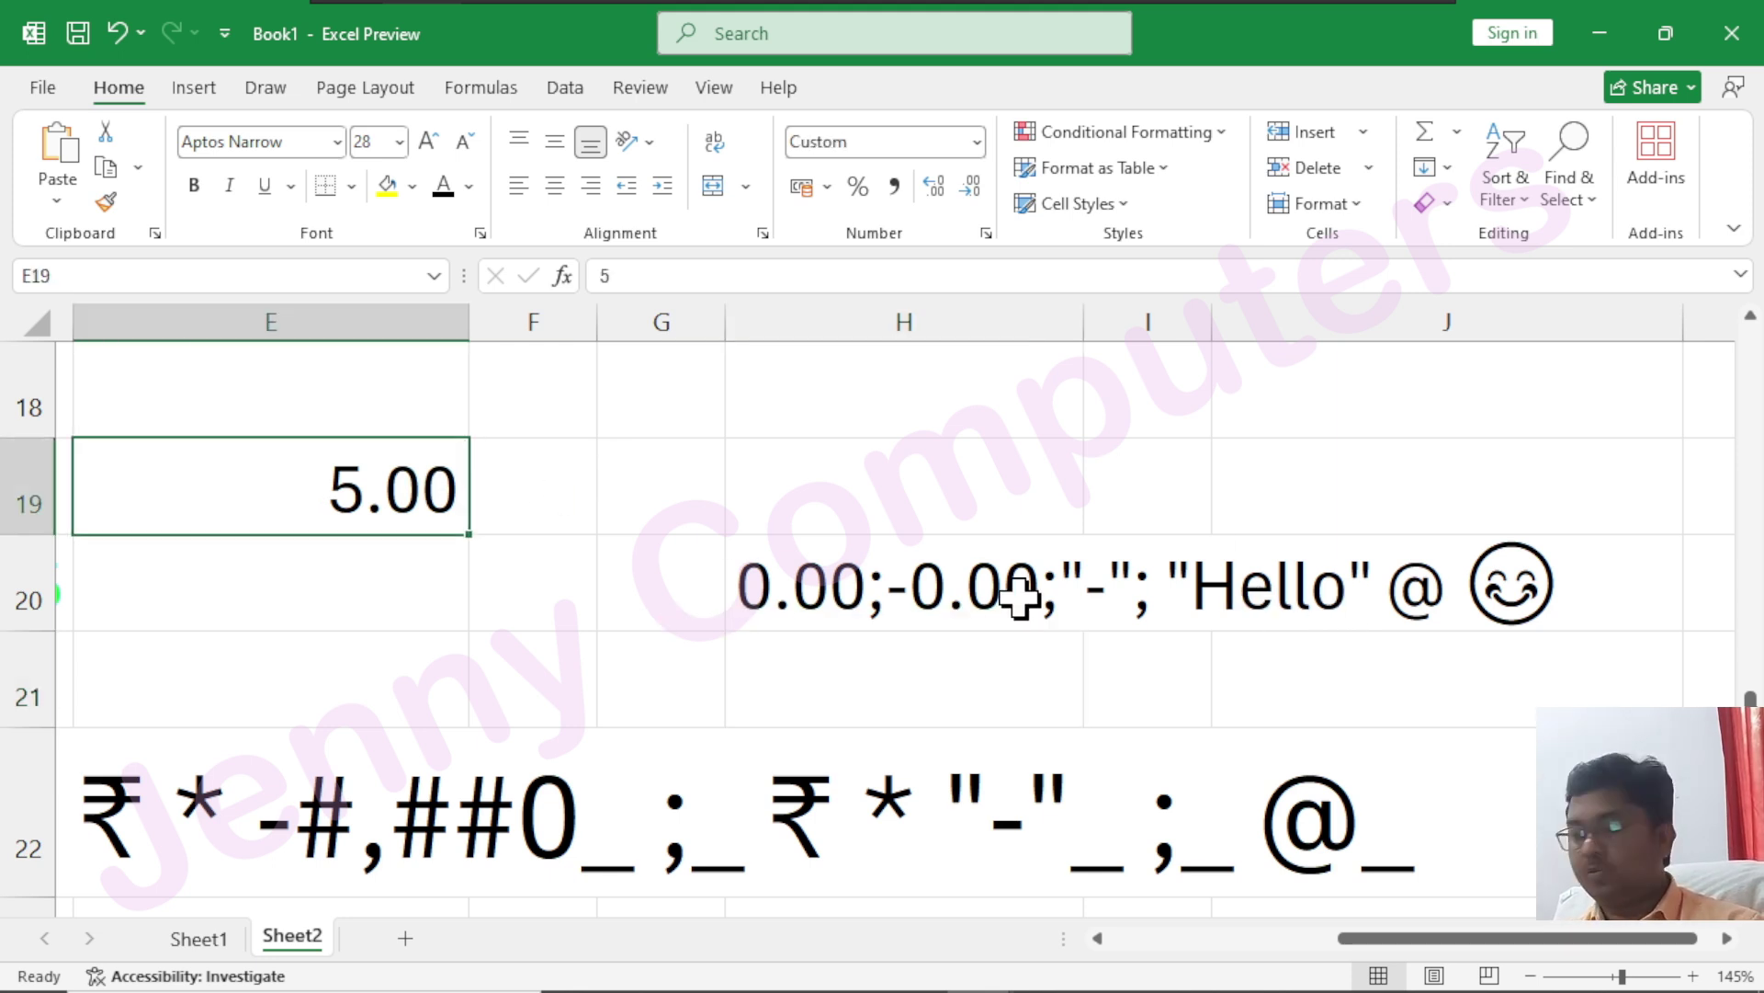
pyautogui.write('-5')
pyautogui.press('Return')
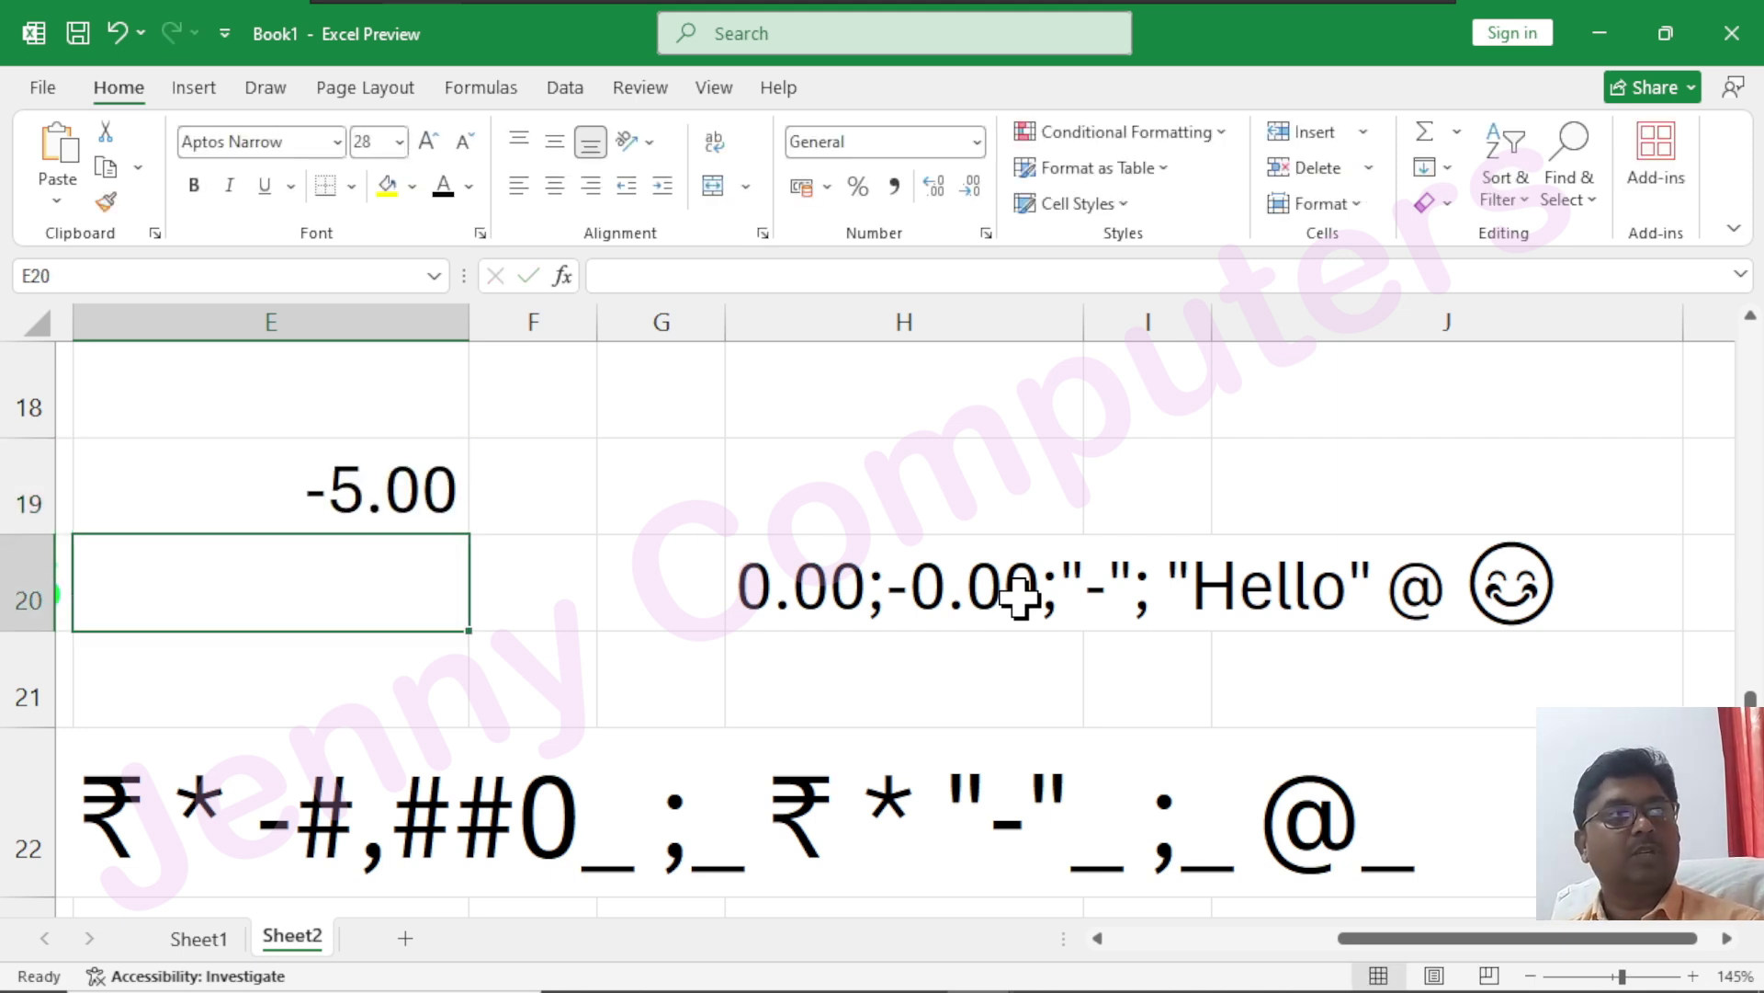
pyautogui.press('Up')
pyautogui.write('0')
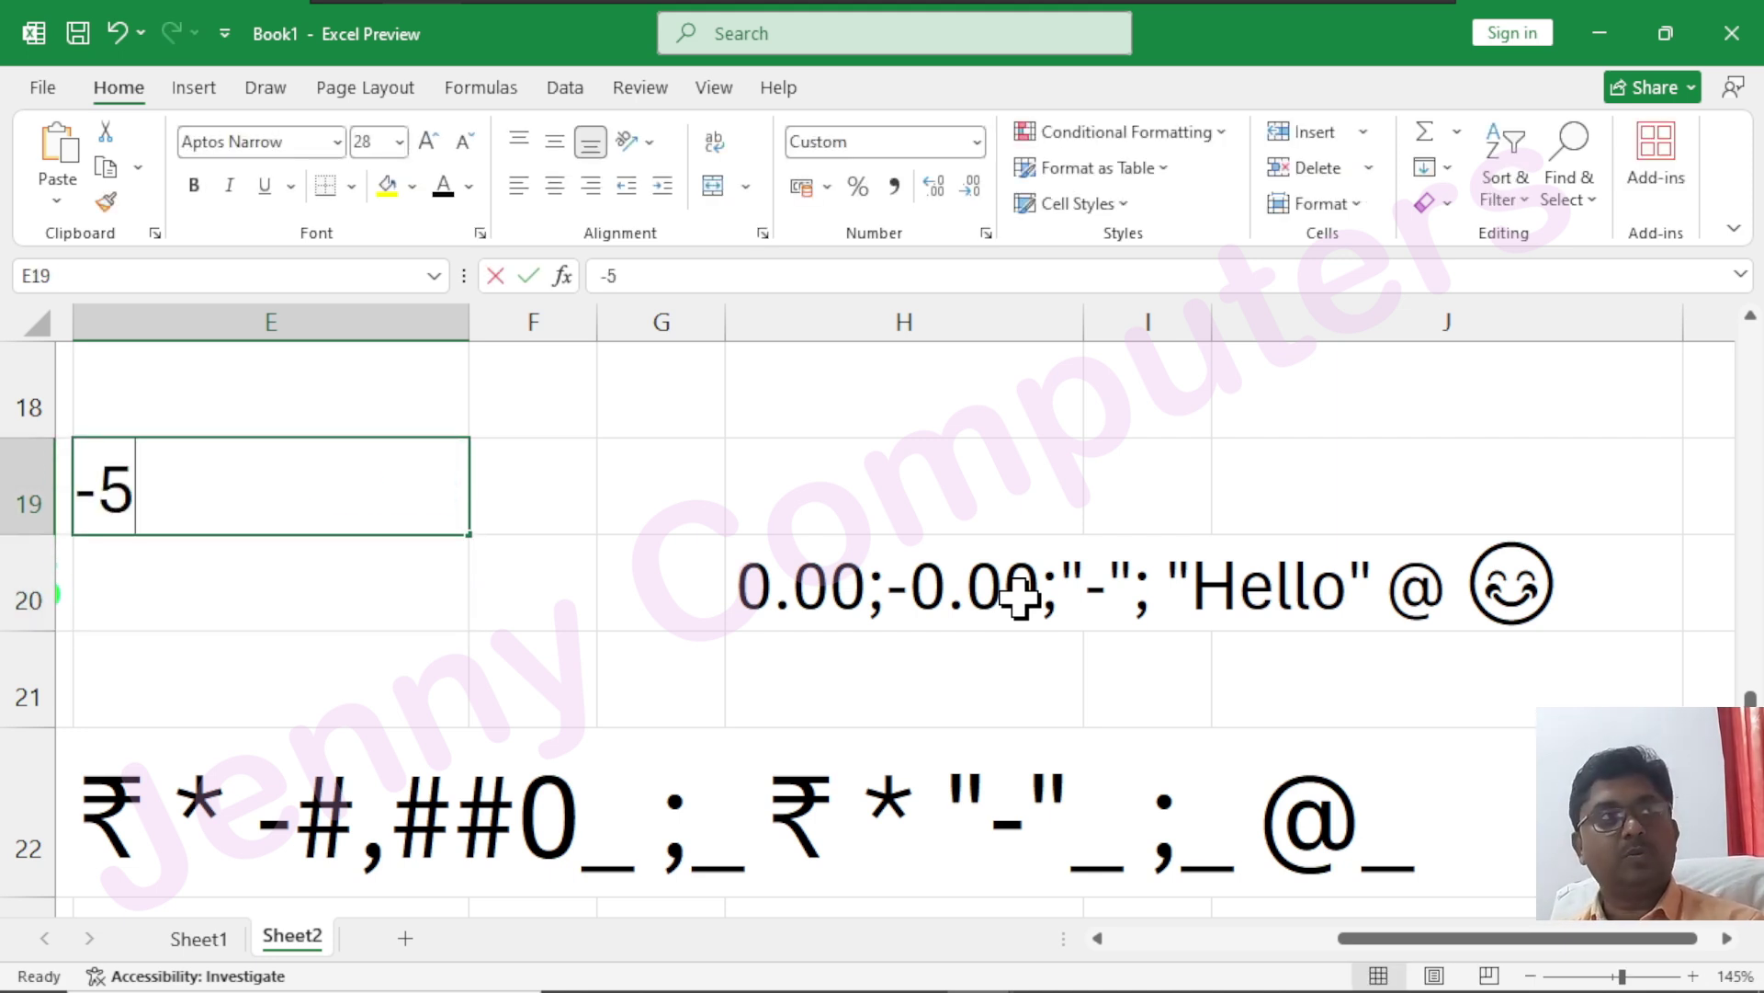
pyautogui.press('Return')
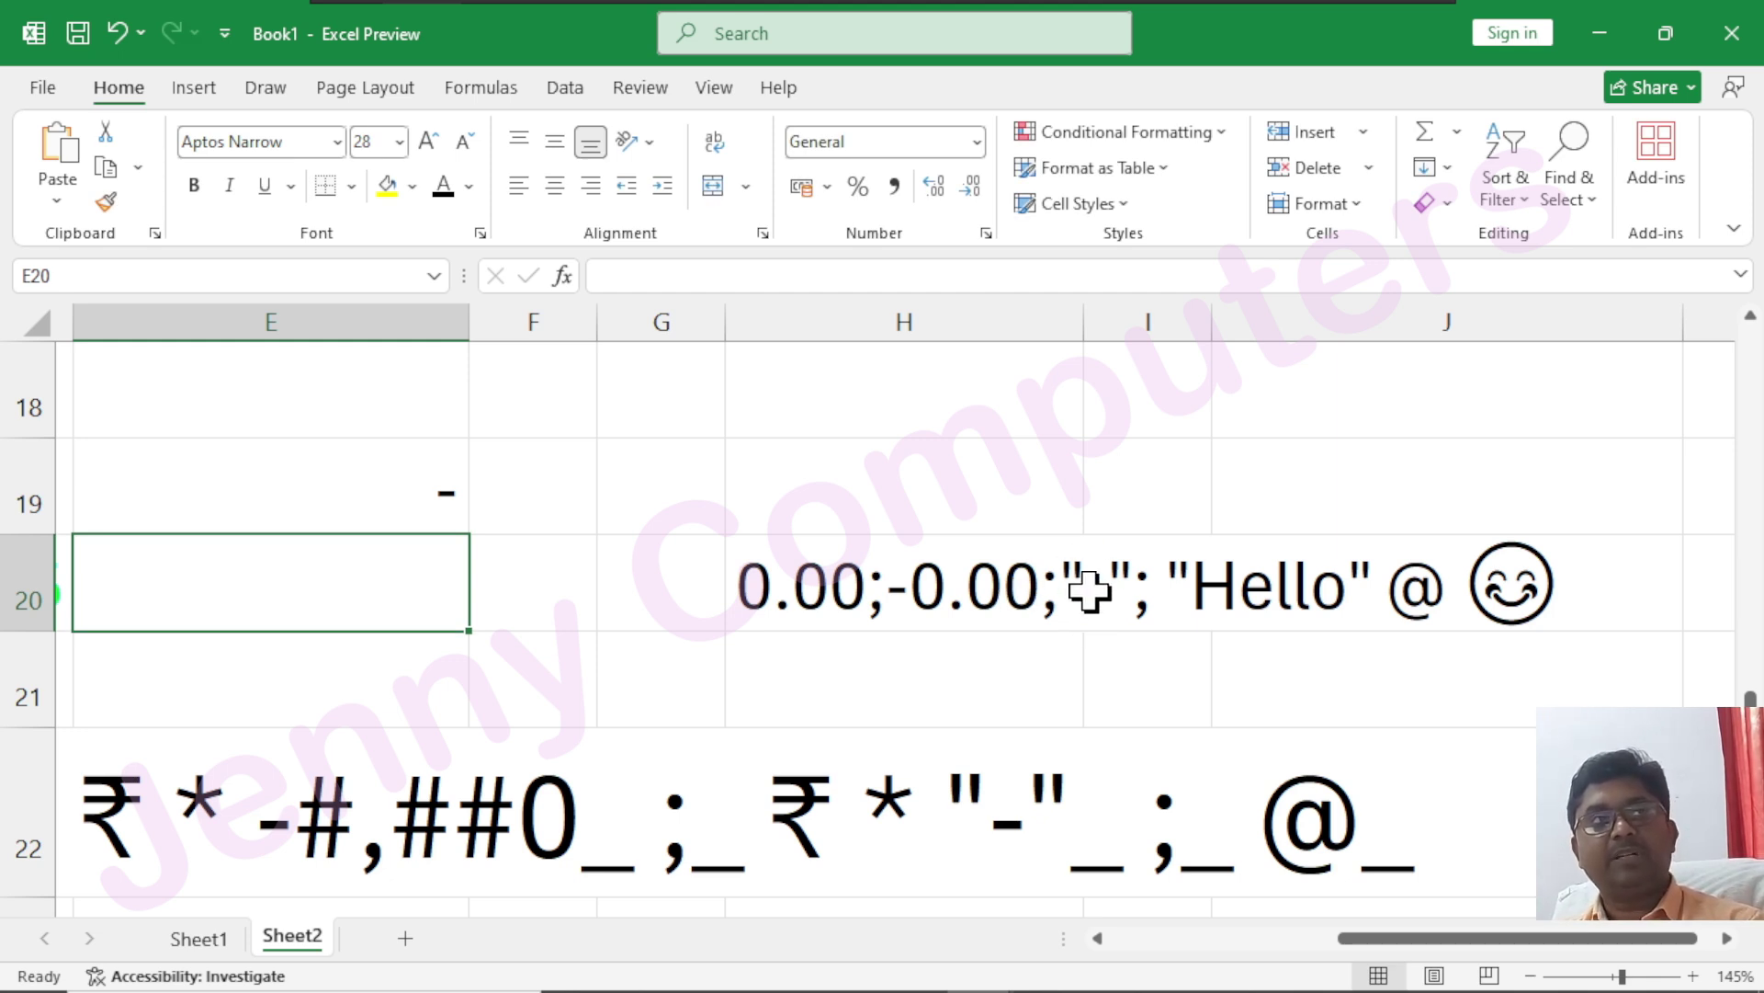
# - Change the zero section of E19's custom format from a dash to "Zero" and apply it
pyautogui.click(323, 505)
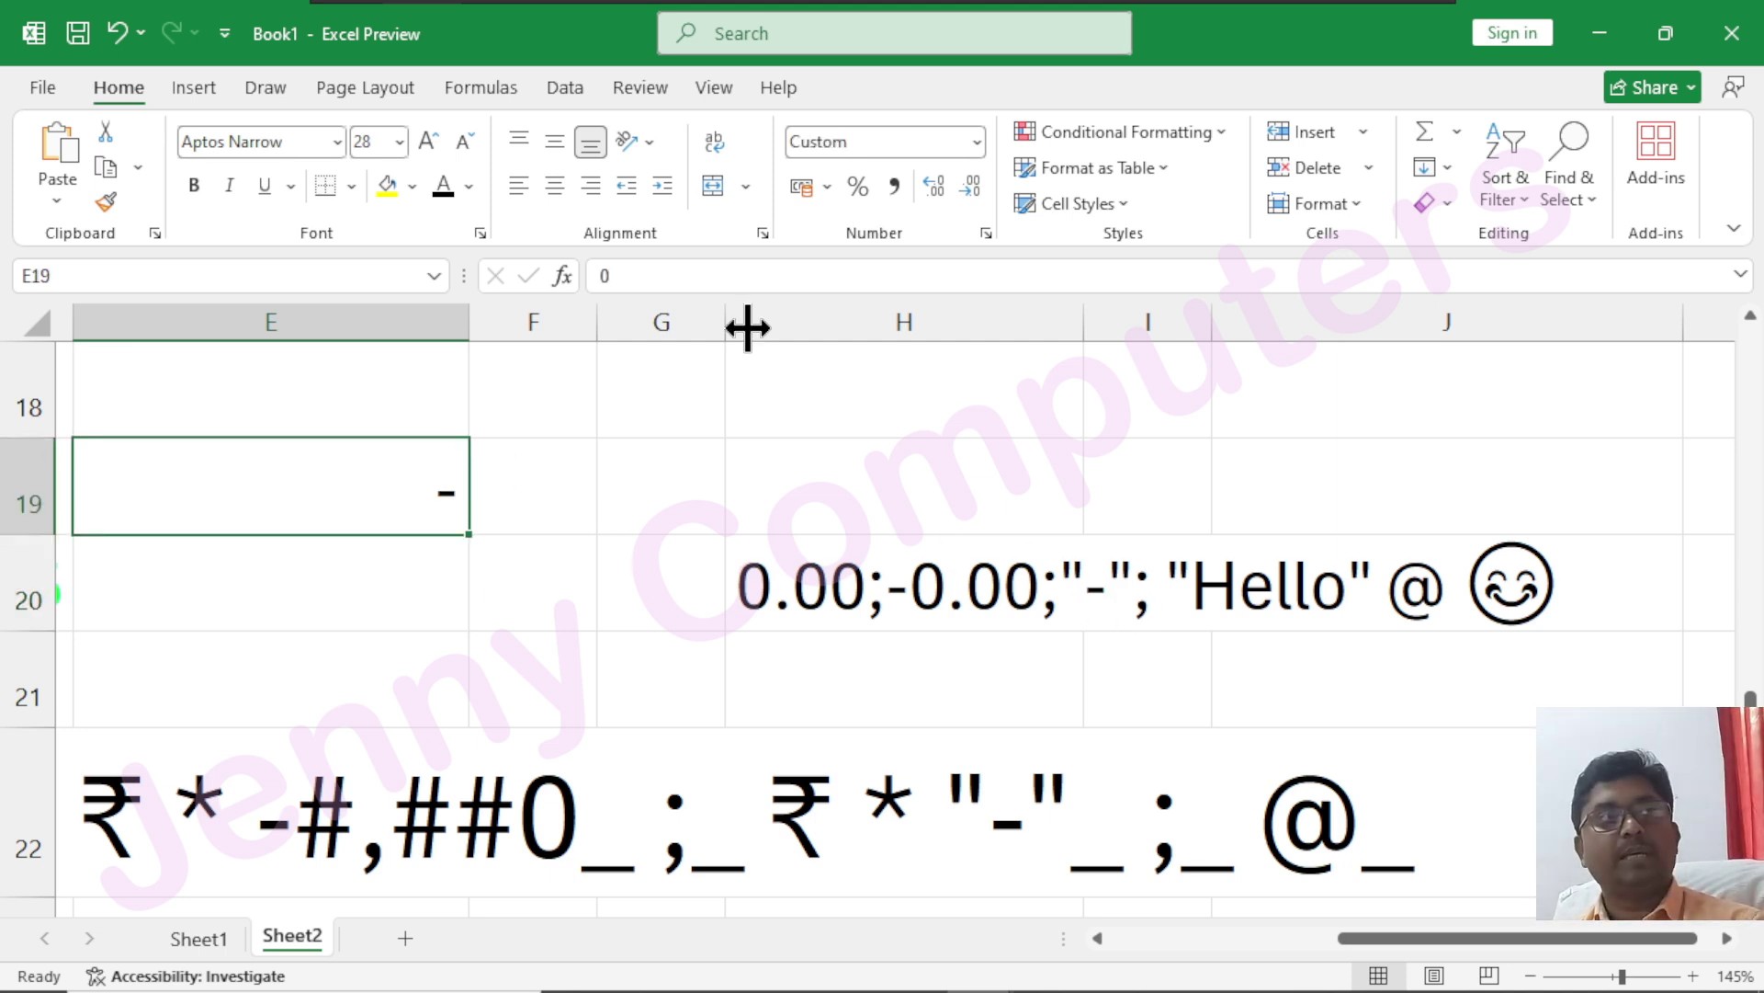
pyautogui.click(987, 233)
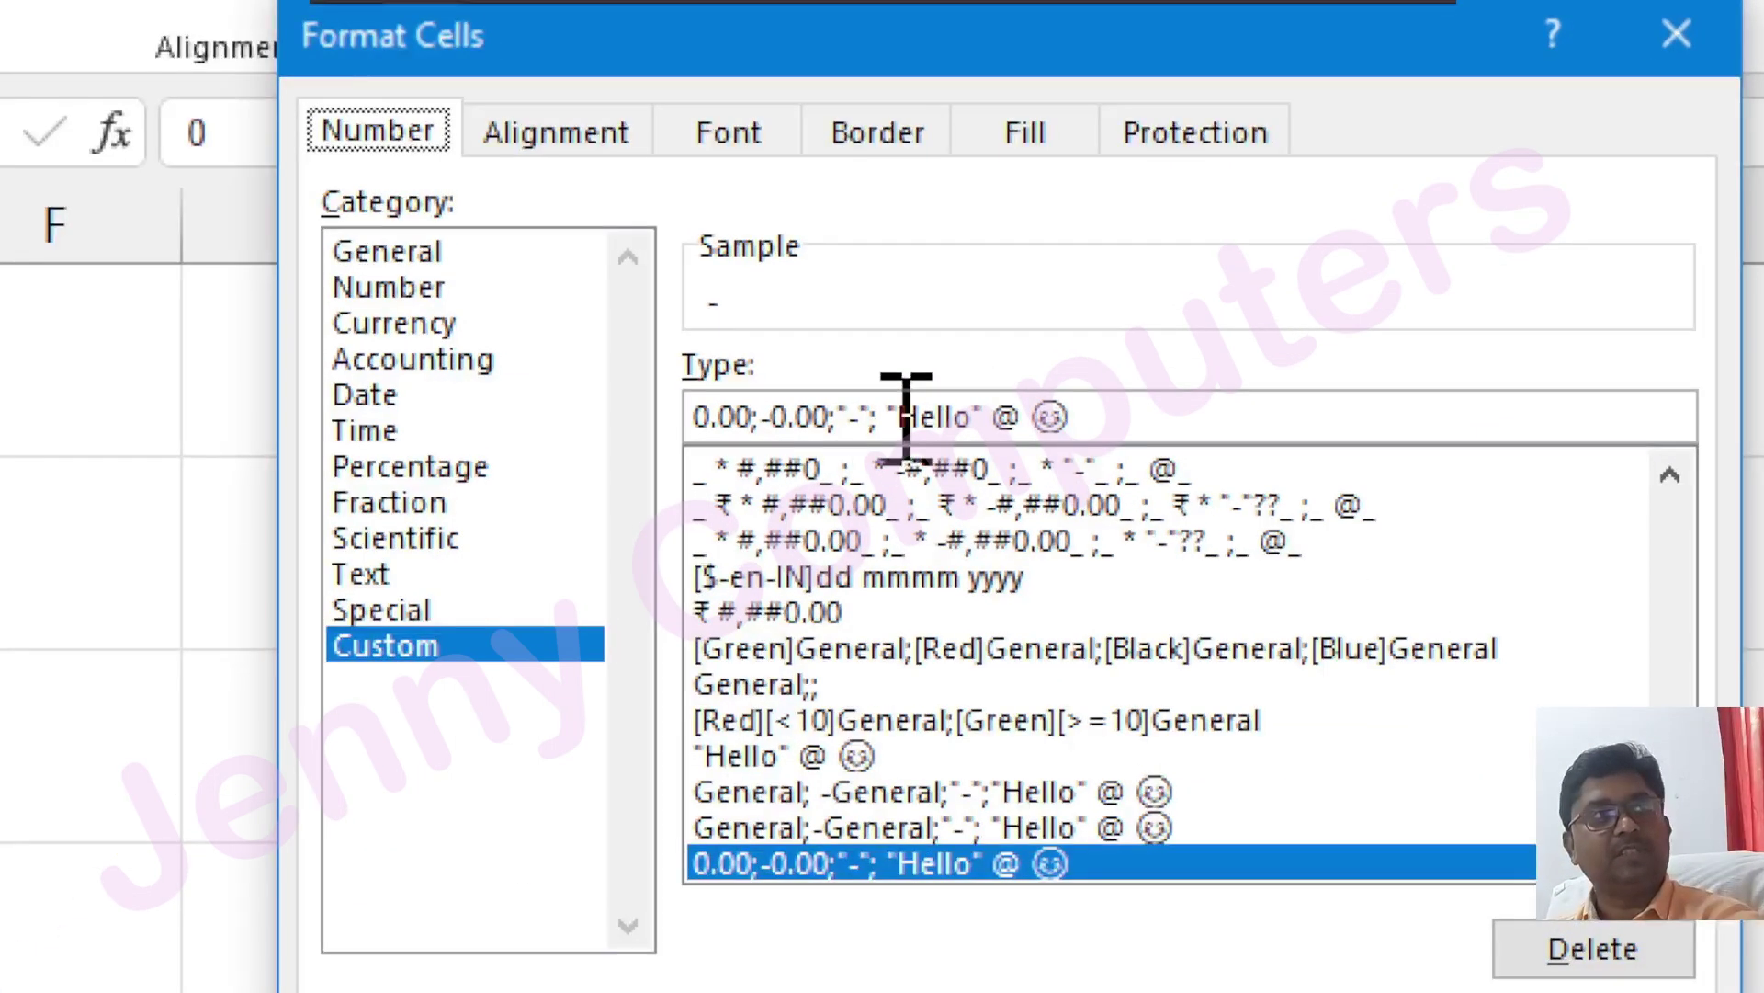
pyautogui.click(1093, 418)
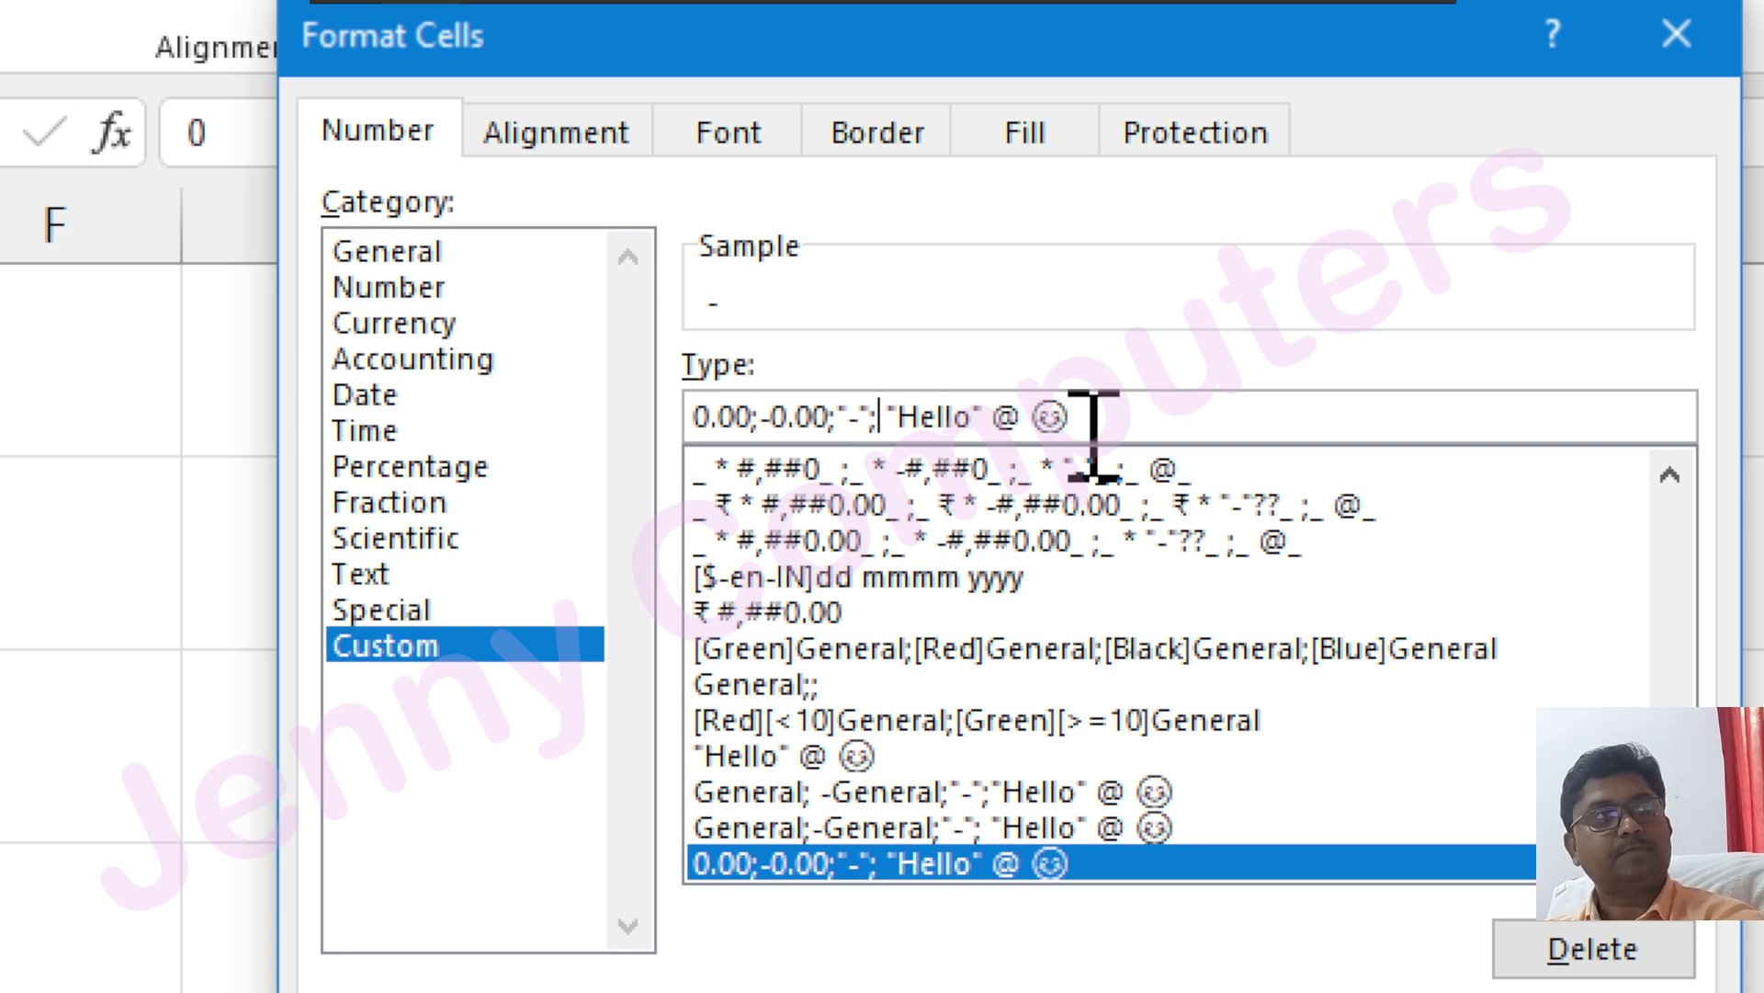
pyautogui.press('BackSpace')
pyautogui.write('Zero')
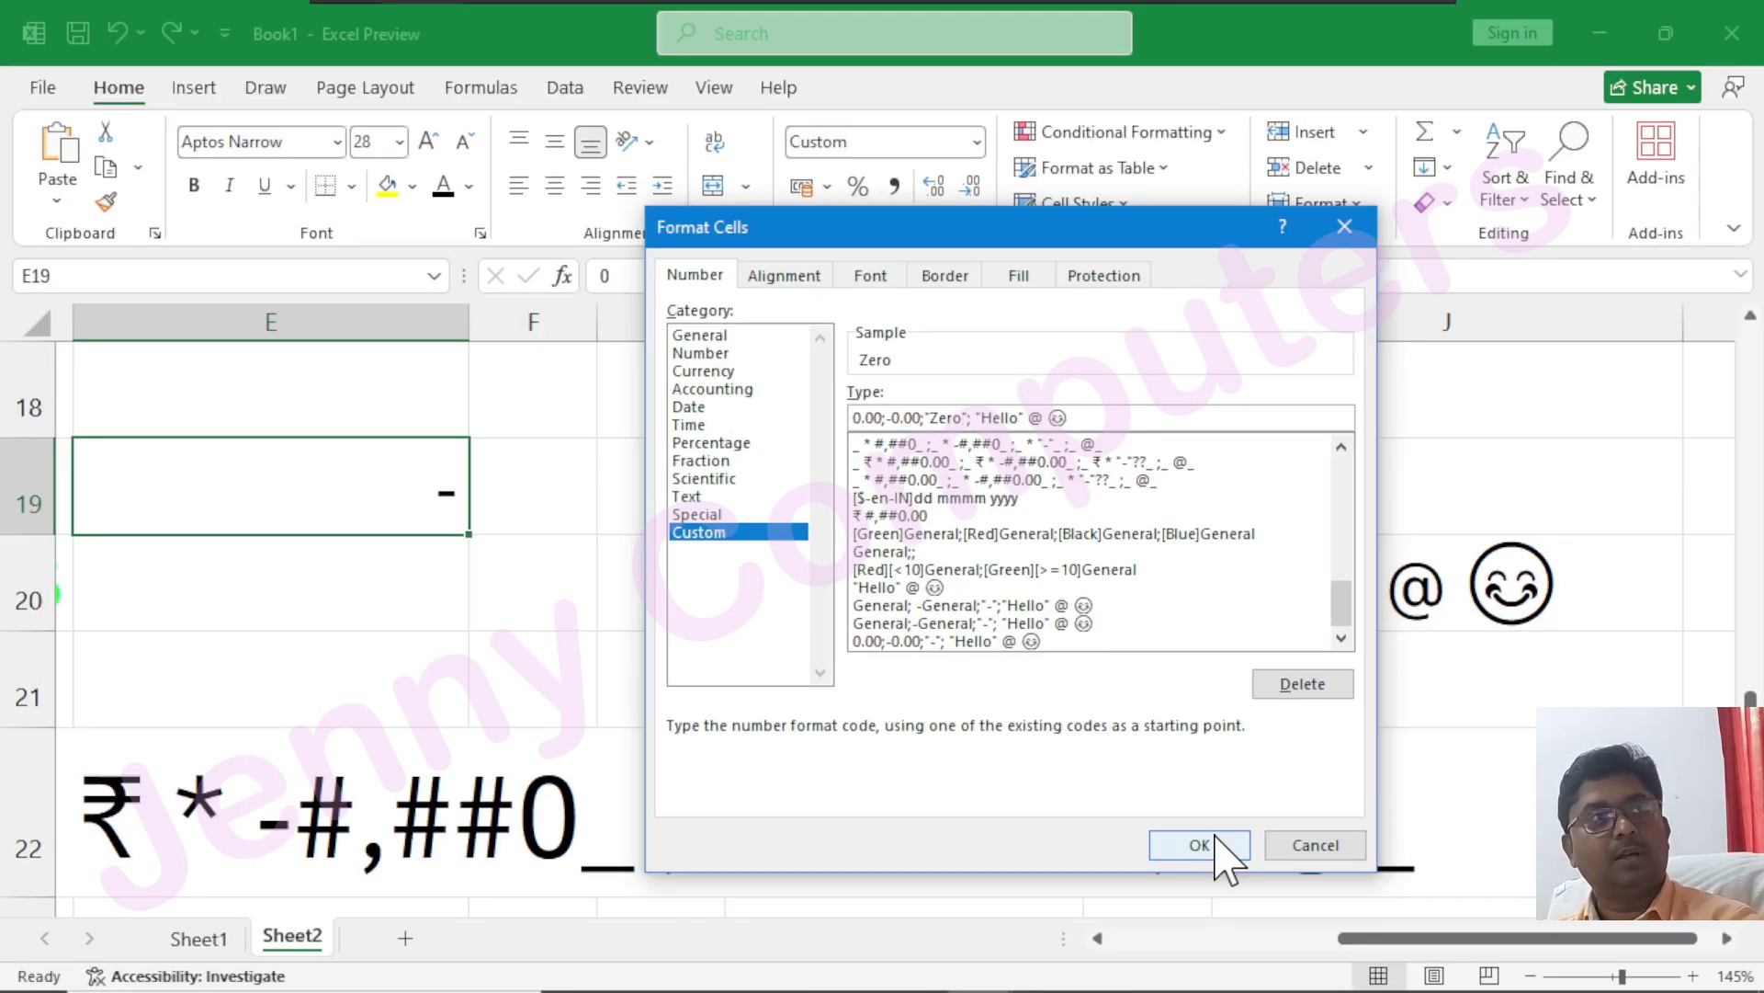
pyautogui.click(1200, 844)
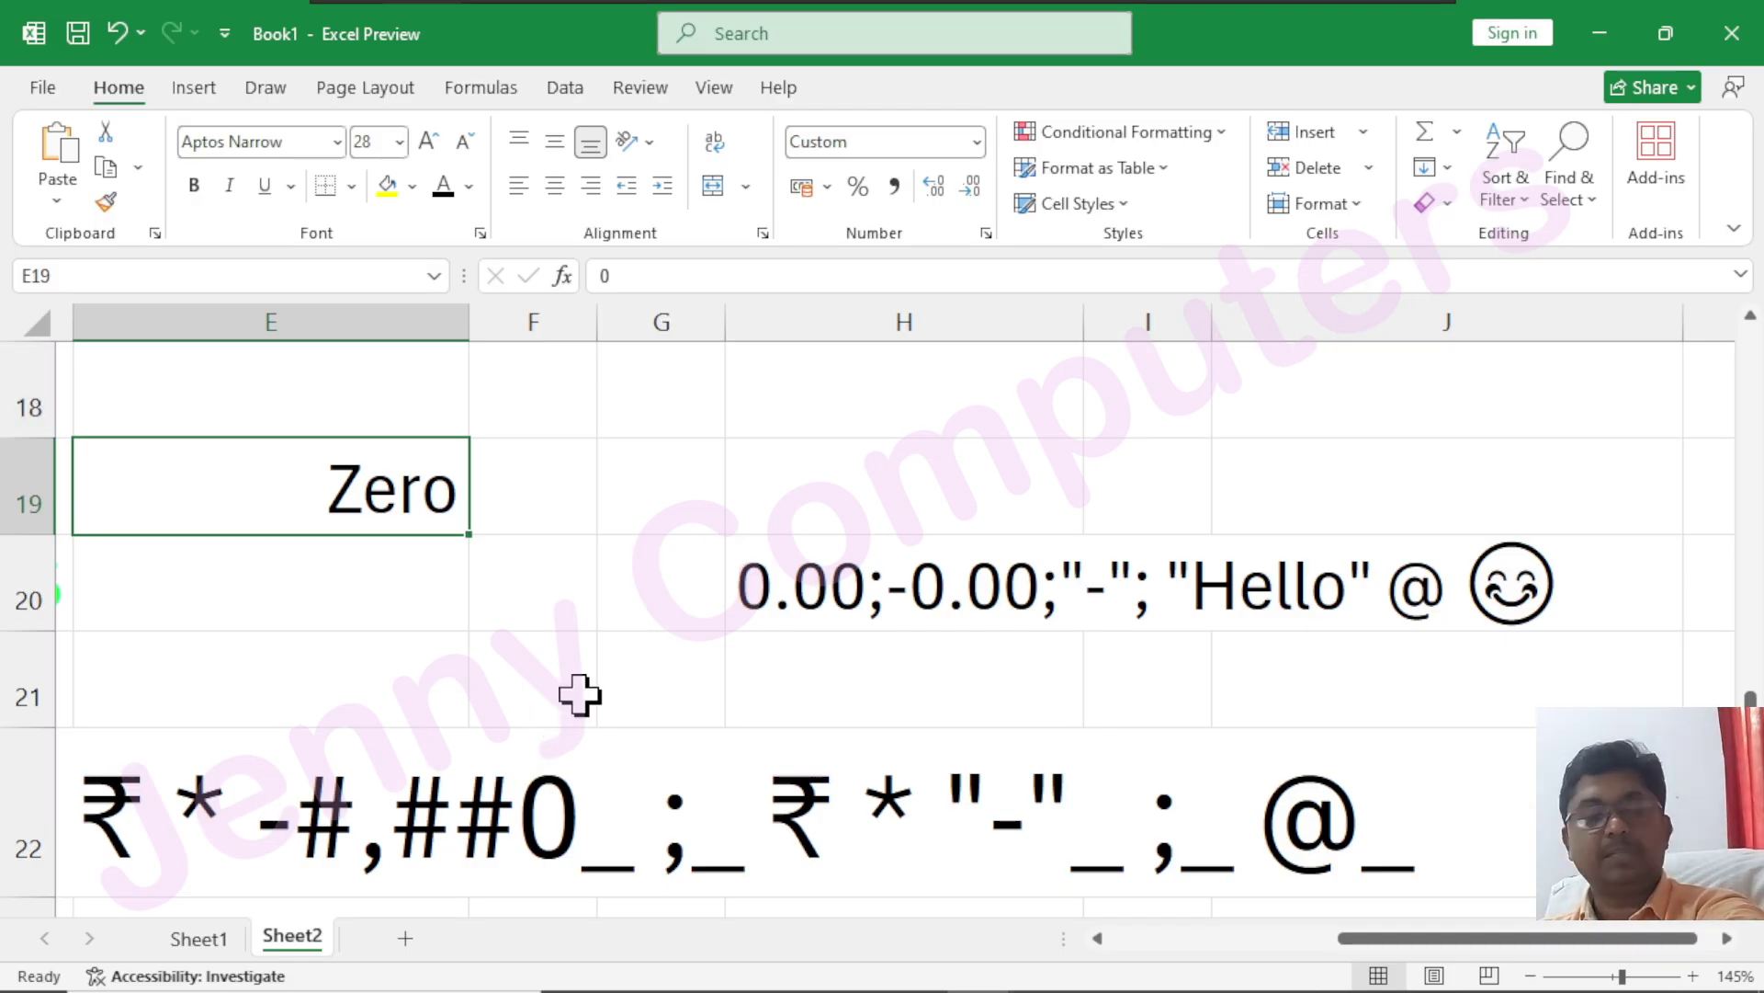
# - Write the date format code dddd mmmm d, yyyy as text in cell E24
pyautogui.scroll(-2, 579, 695)
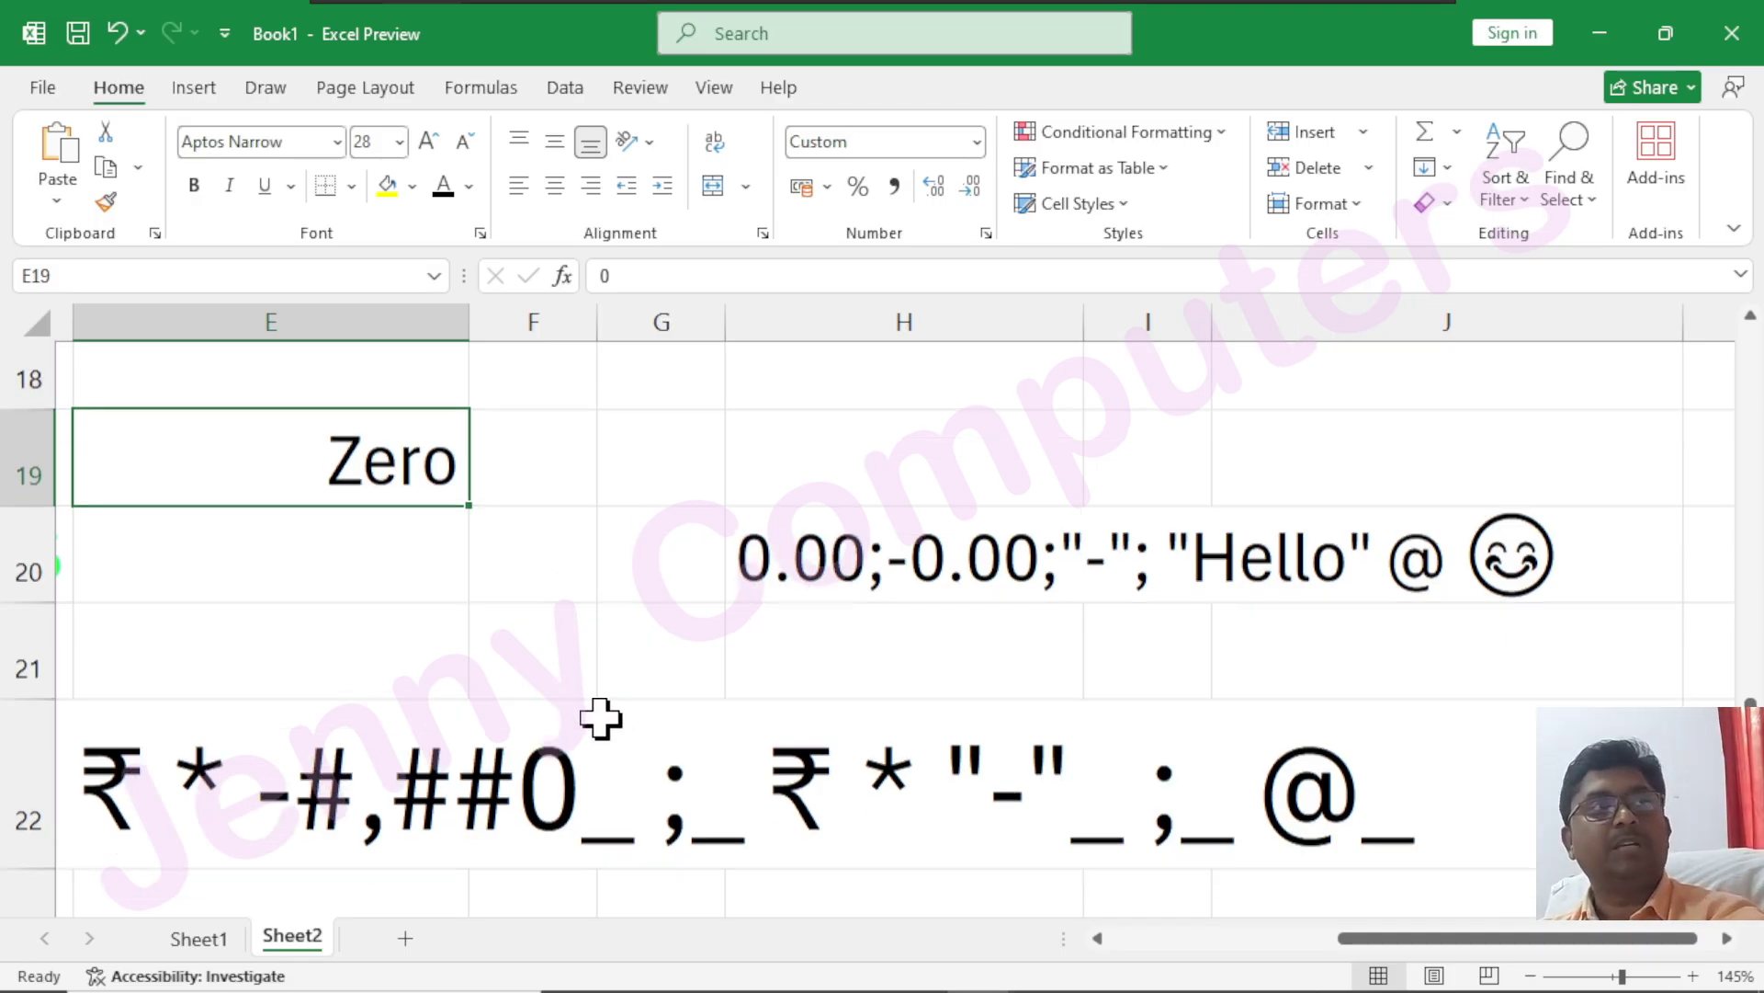
pyautogui.scroll(2, 582, 685)
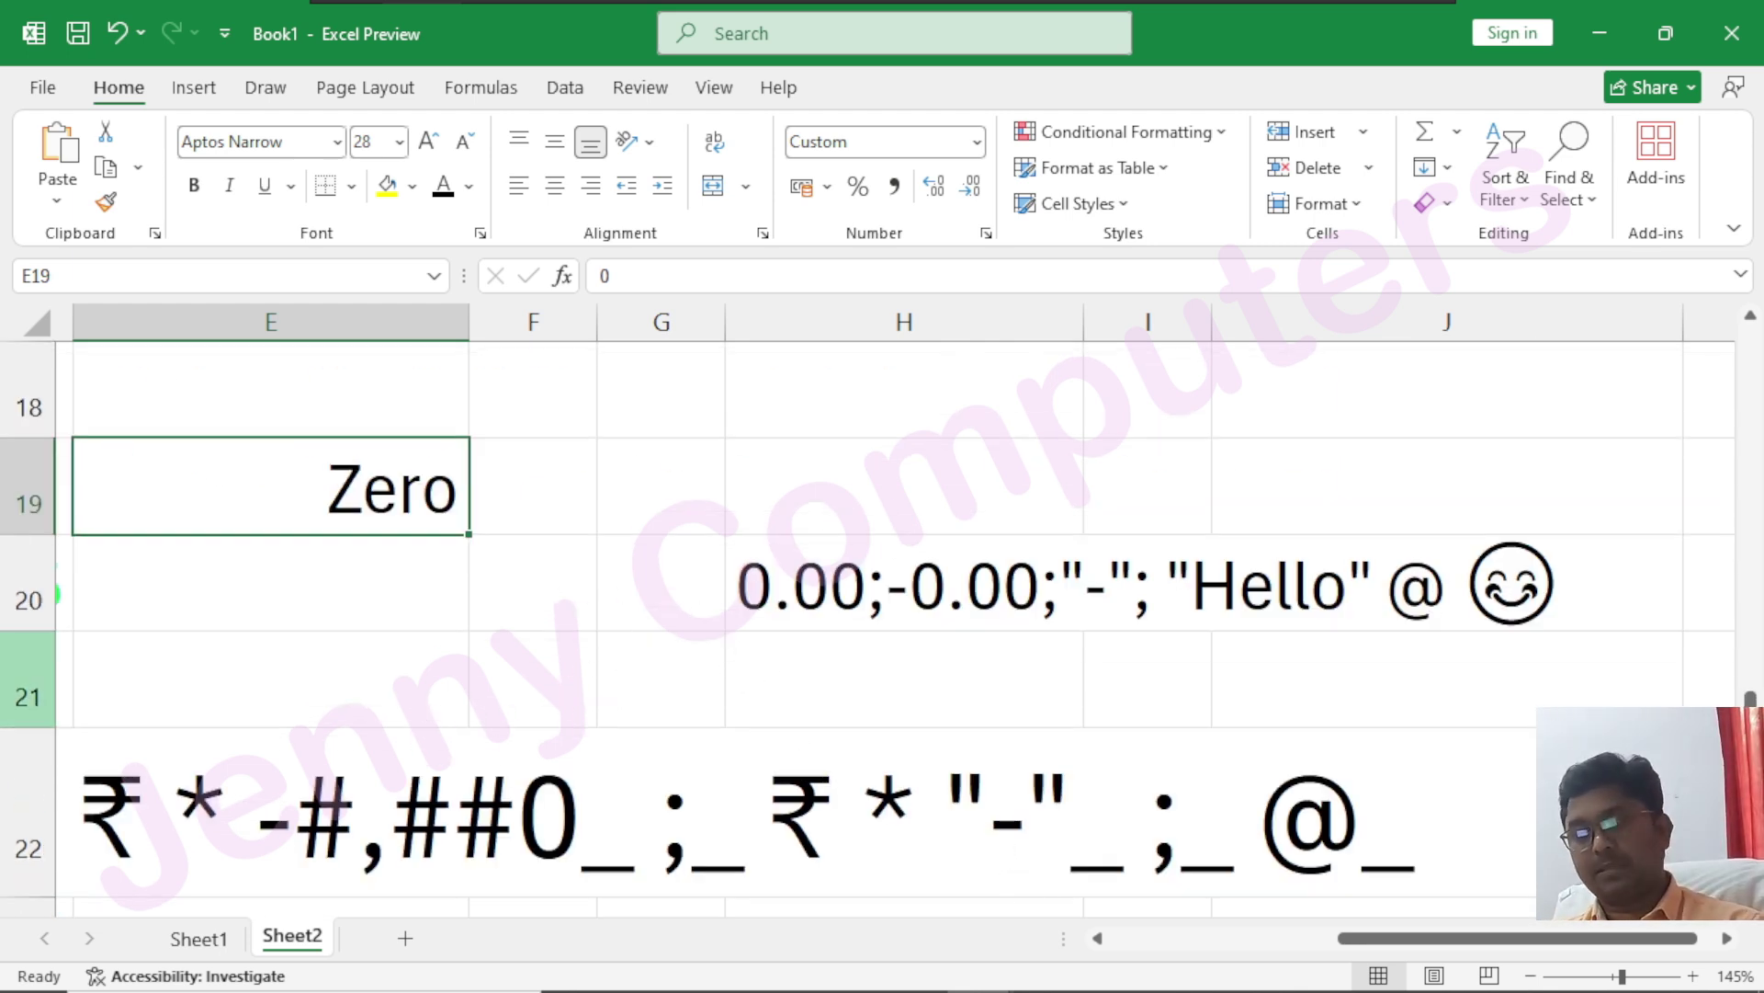
pyautogui.scroll(-2, 606, 743)
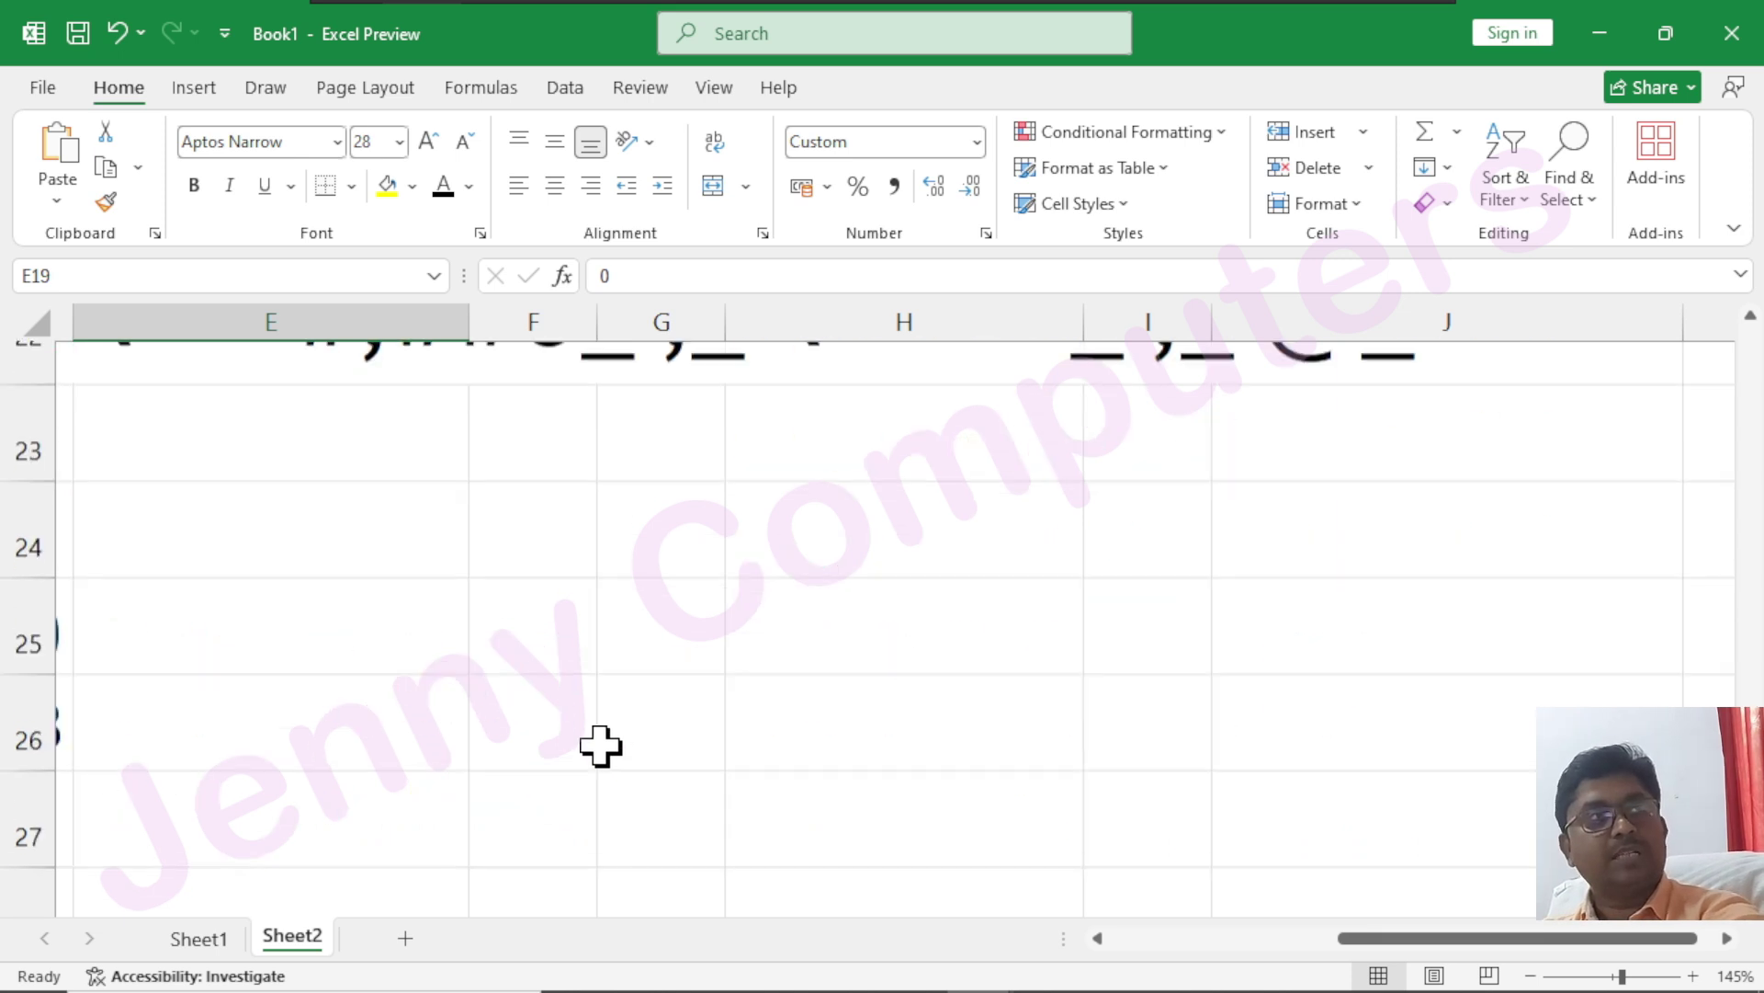
pyautogui.click(363, 480)
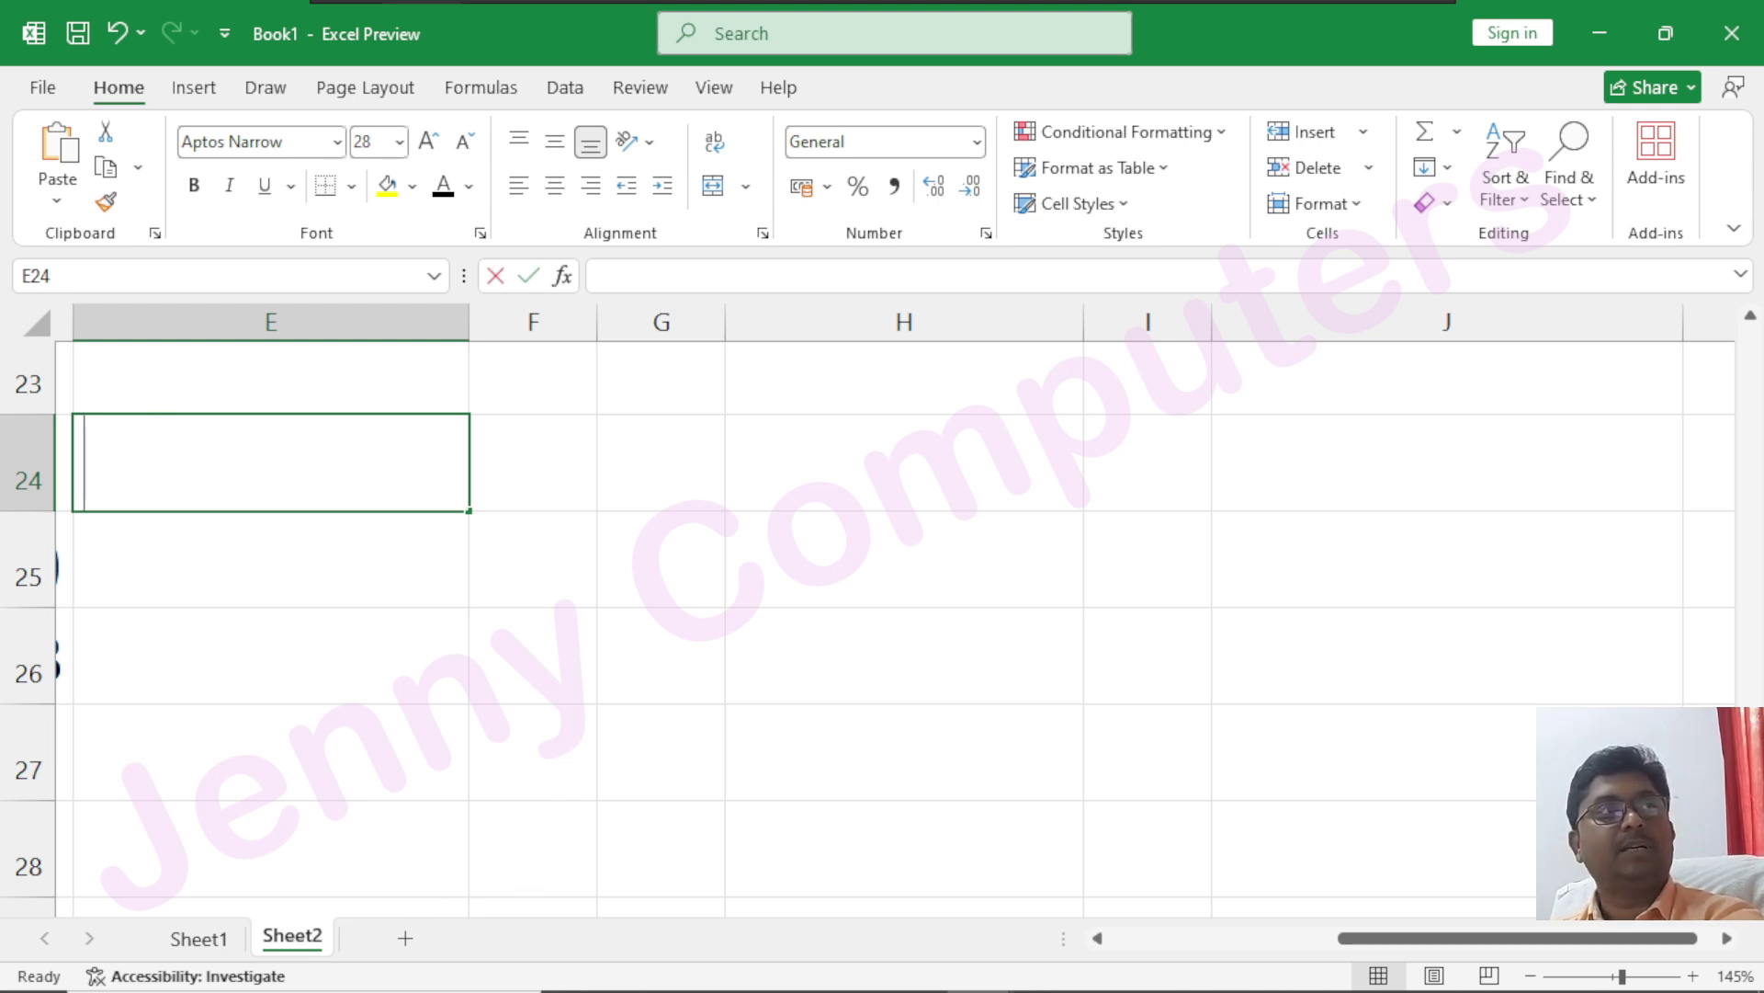
pyautogui.write('dddd')
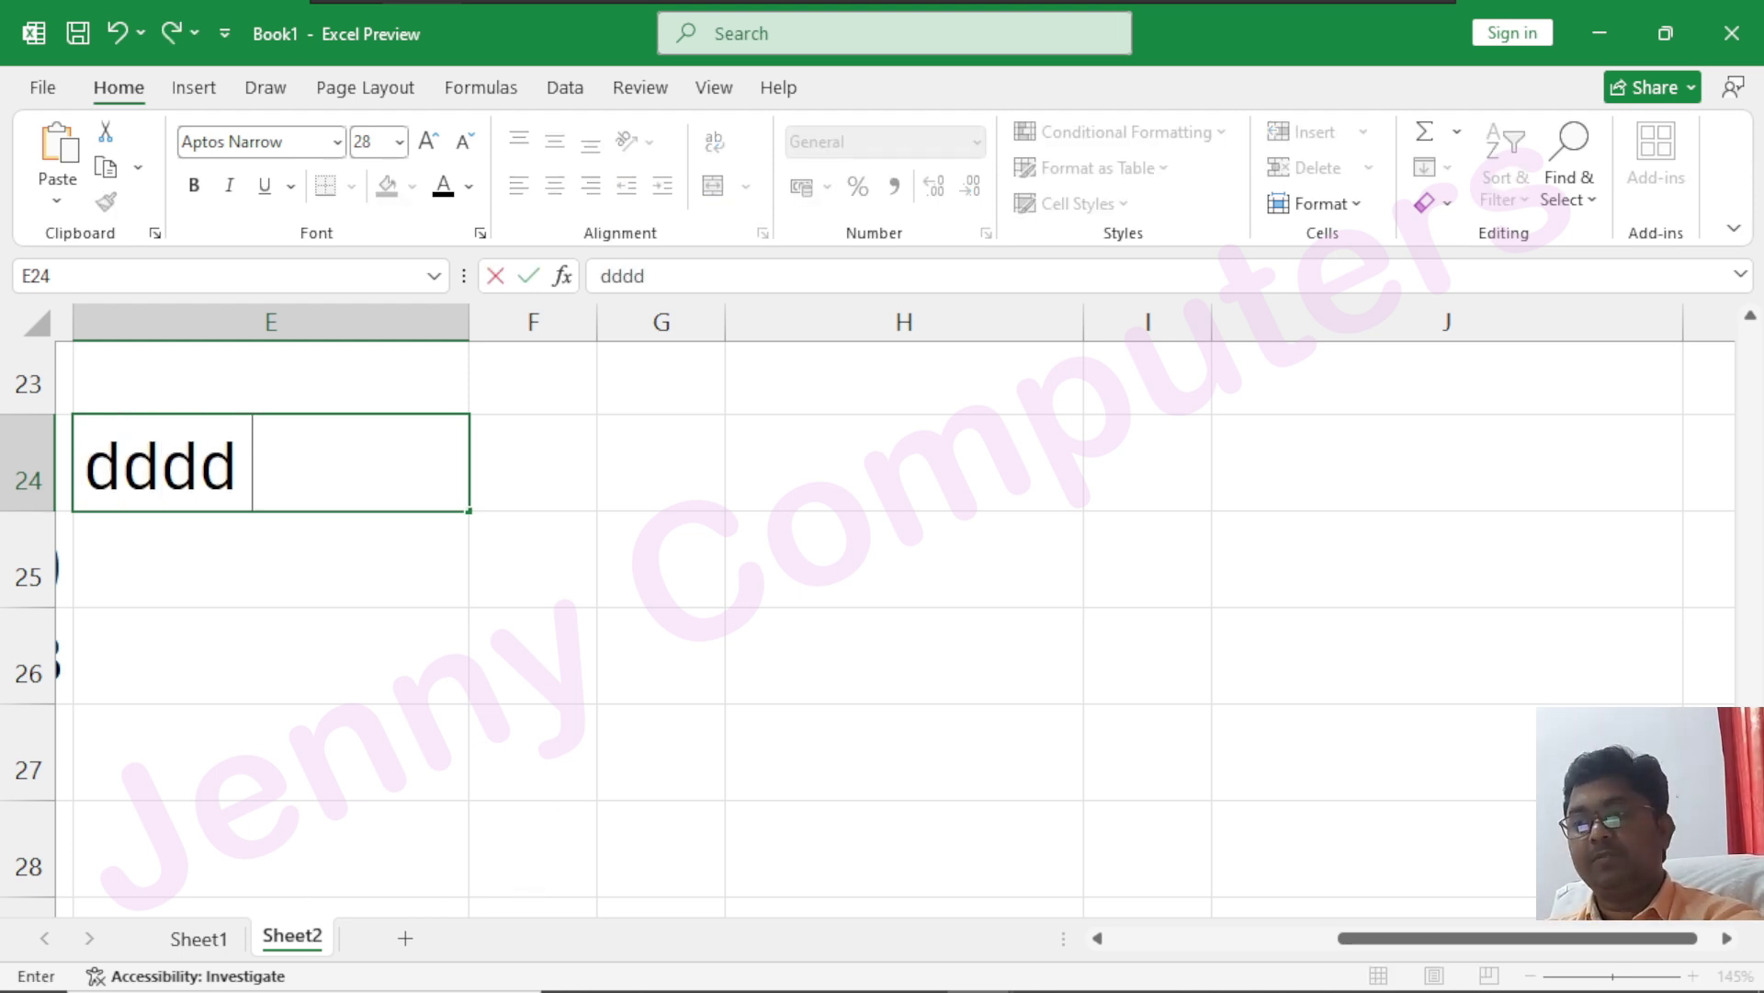
pyautogui.write(' mmm')
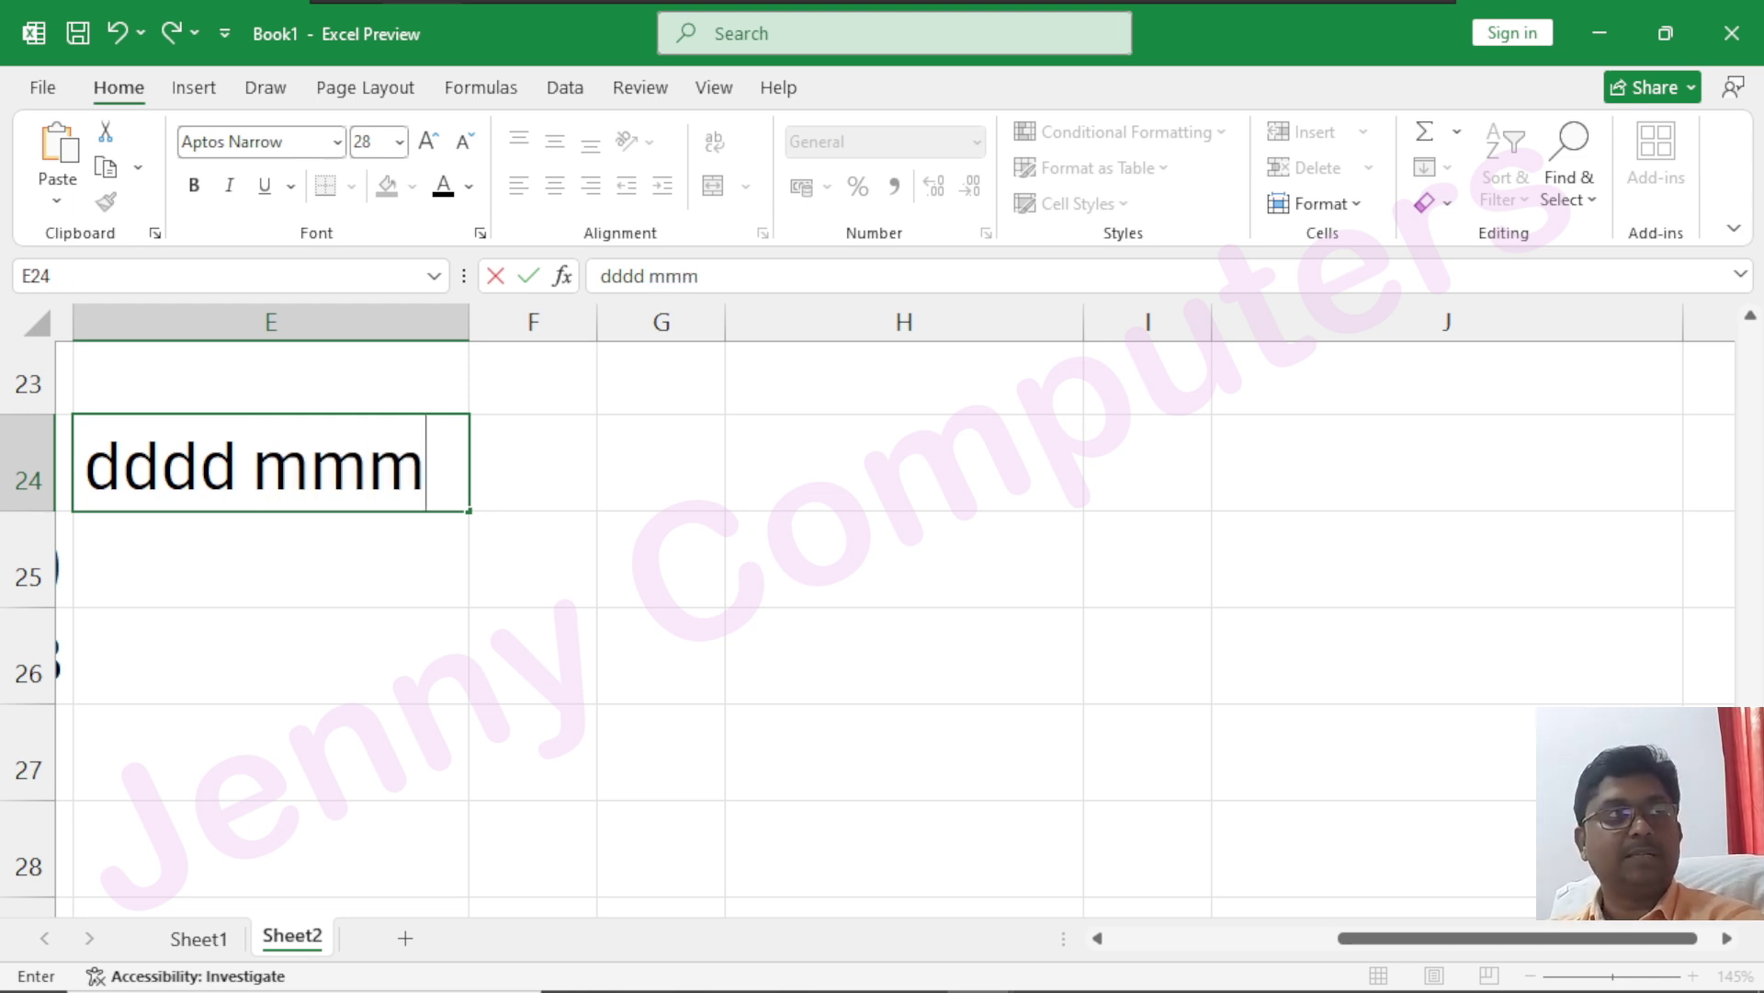
pyautogui.write('m ')
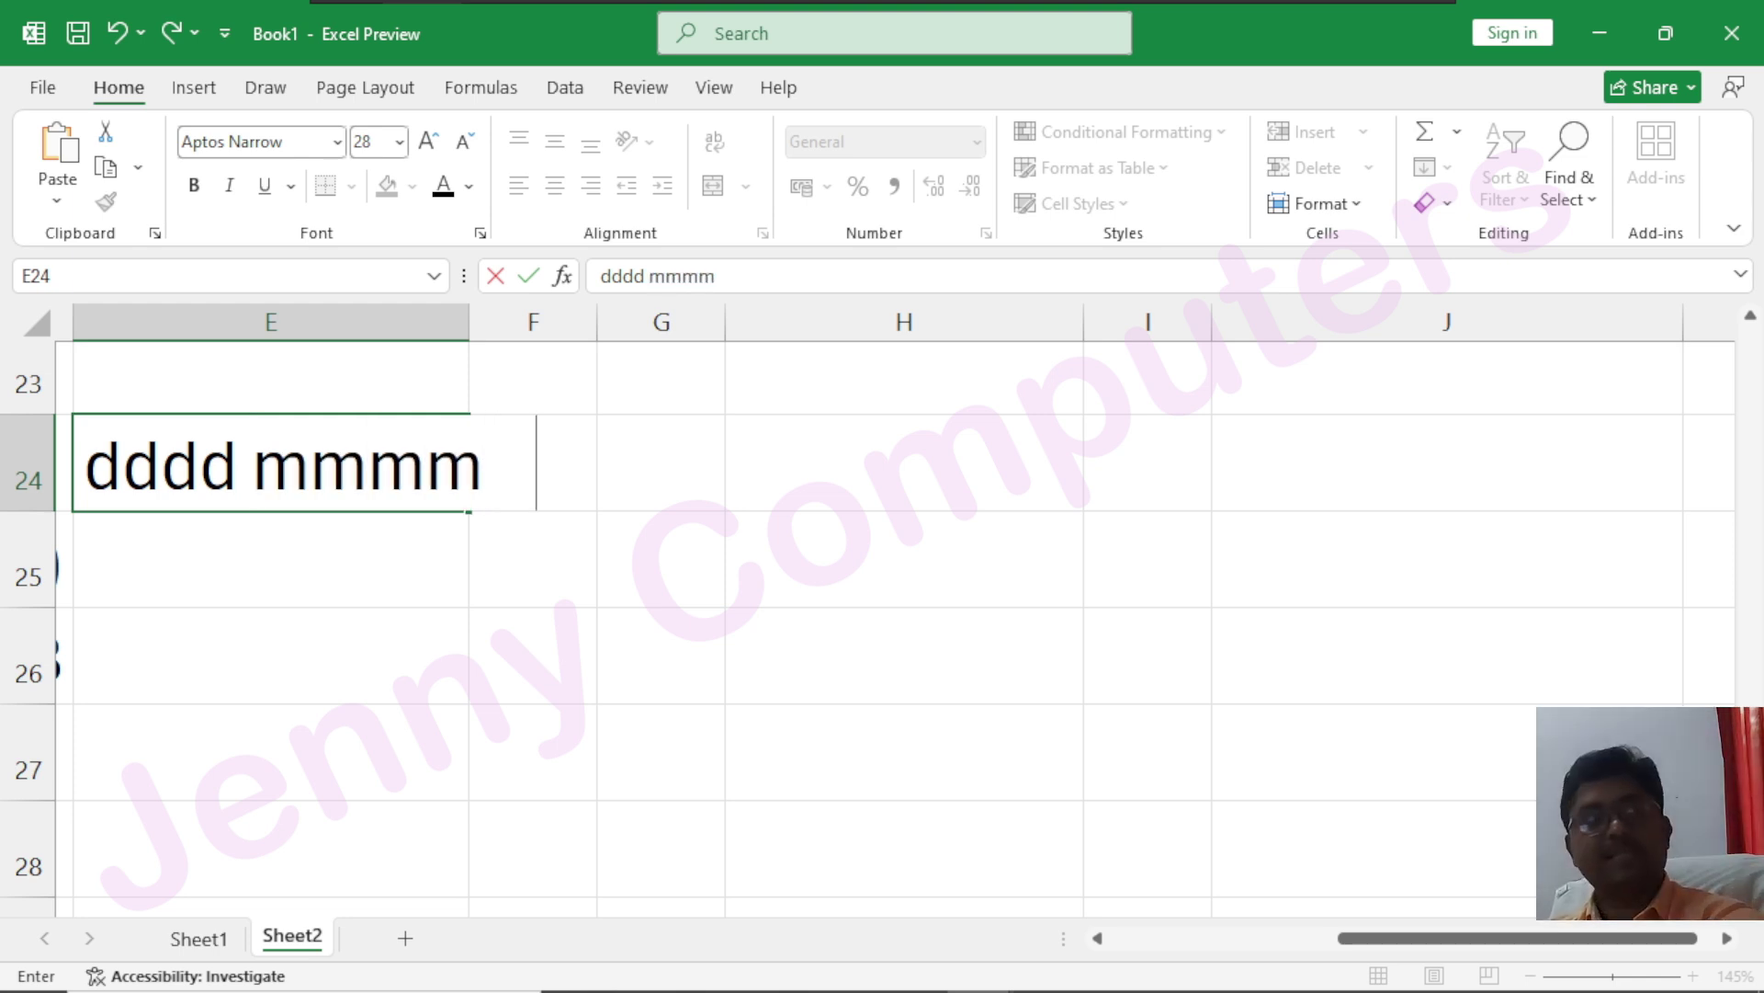
pyautogui.write('d,')
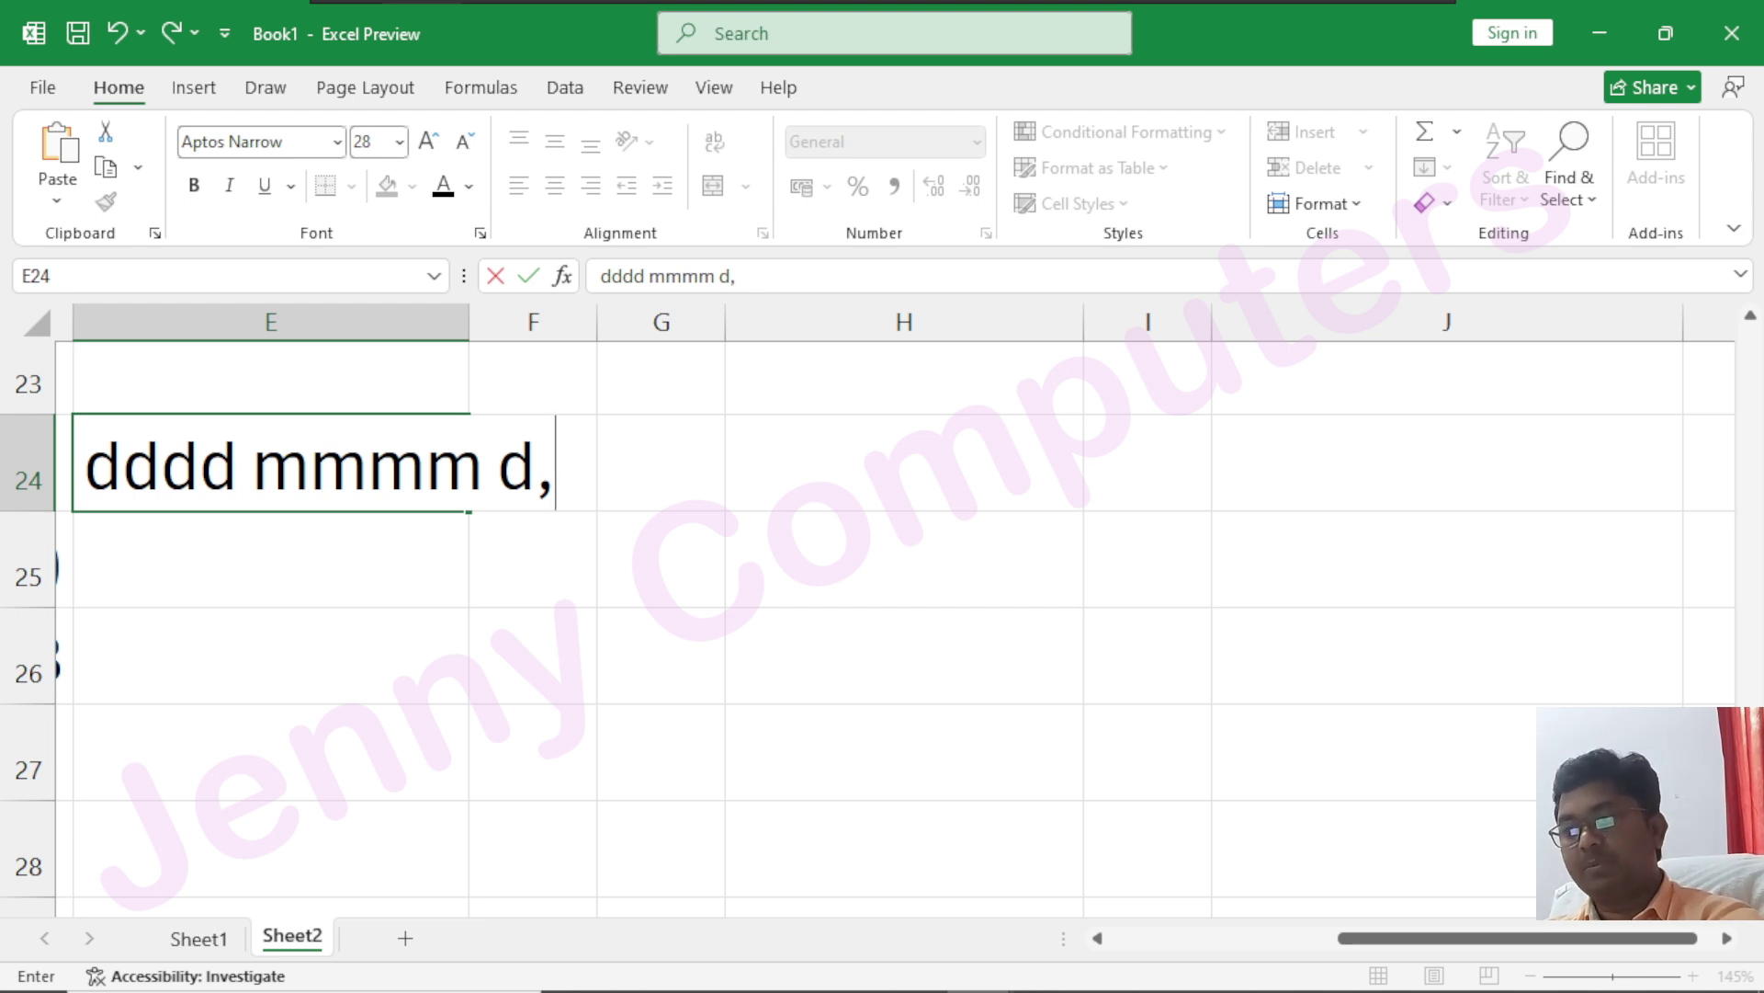
pyautogui.write(' yyuy')
pyautogui.press('BackSpace')
pyautogui.press('BackSpace')
pyautogui.write('yy')
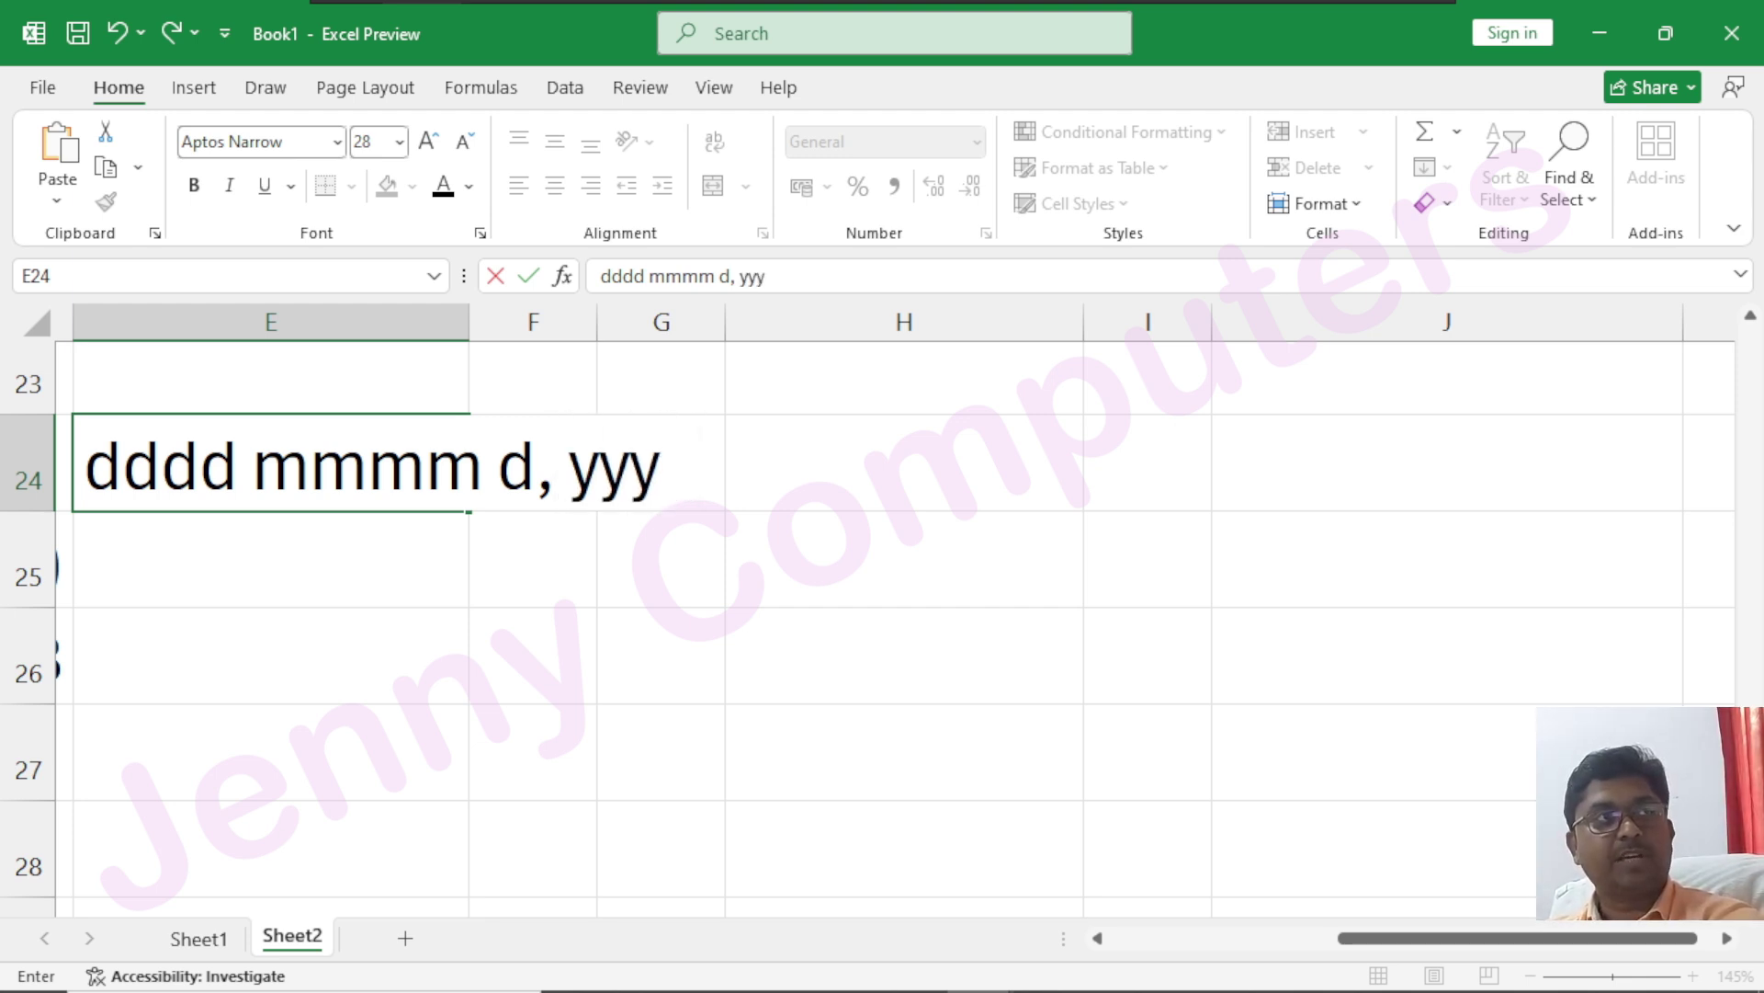
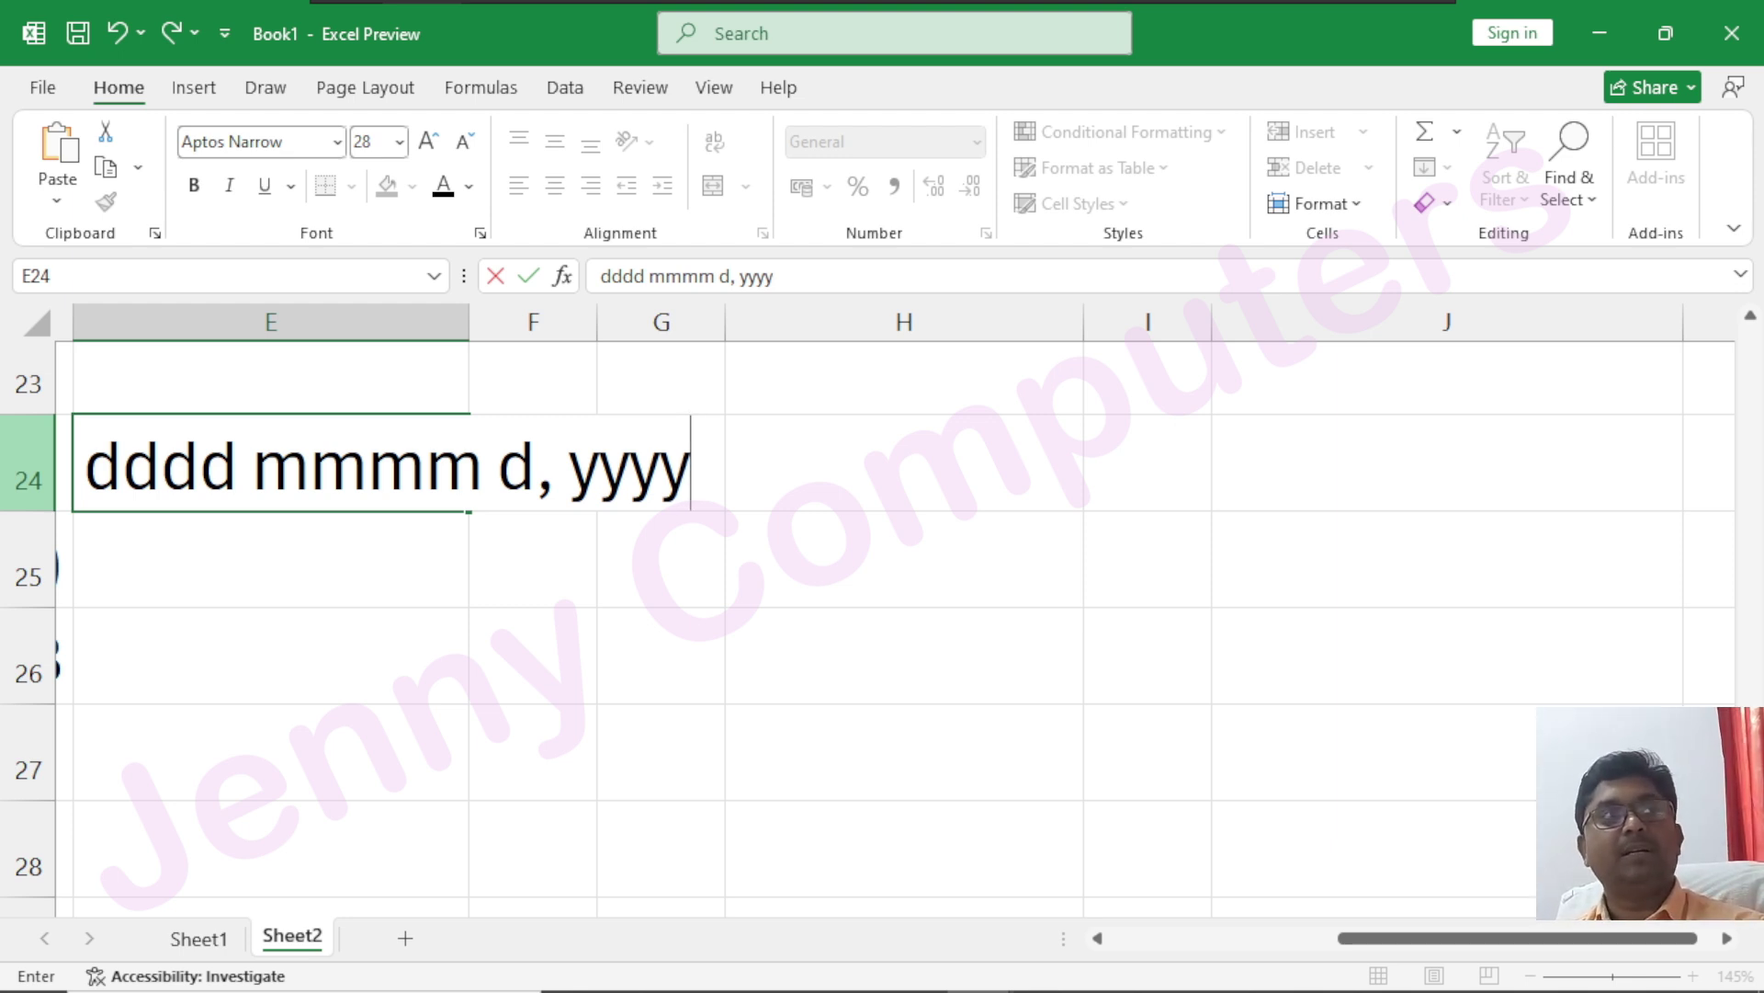
# - Copy the date code text from E24 and open the custom number format settings for cell H24
pyautogui.moveTo(84, 464); pyautogui.dragTo(691, 464)
pyautogui.hotkey('ctrl', 'c')
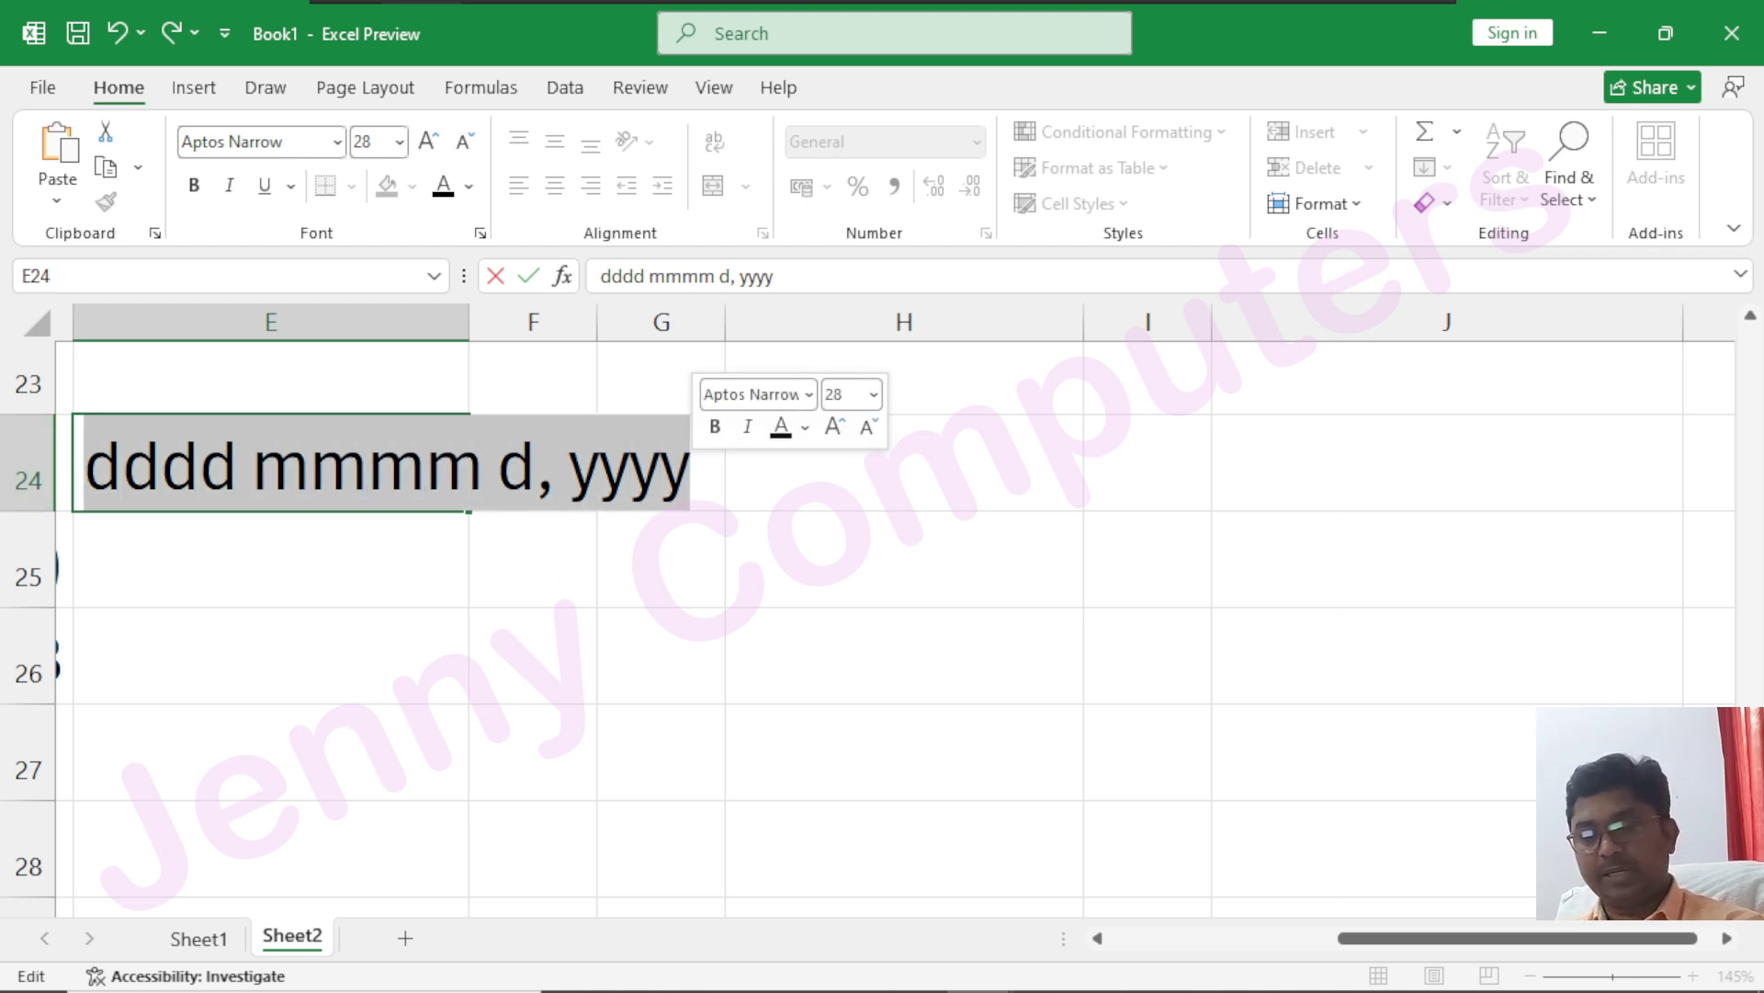
pyautogui.click(831, 471)
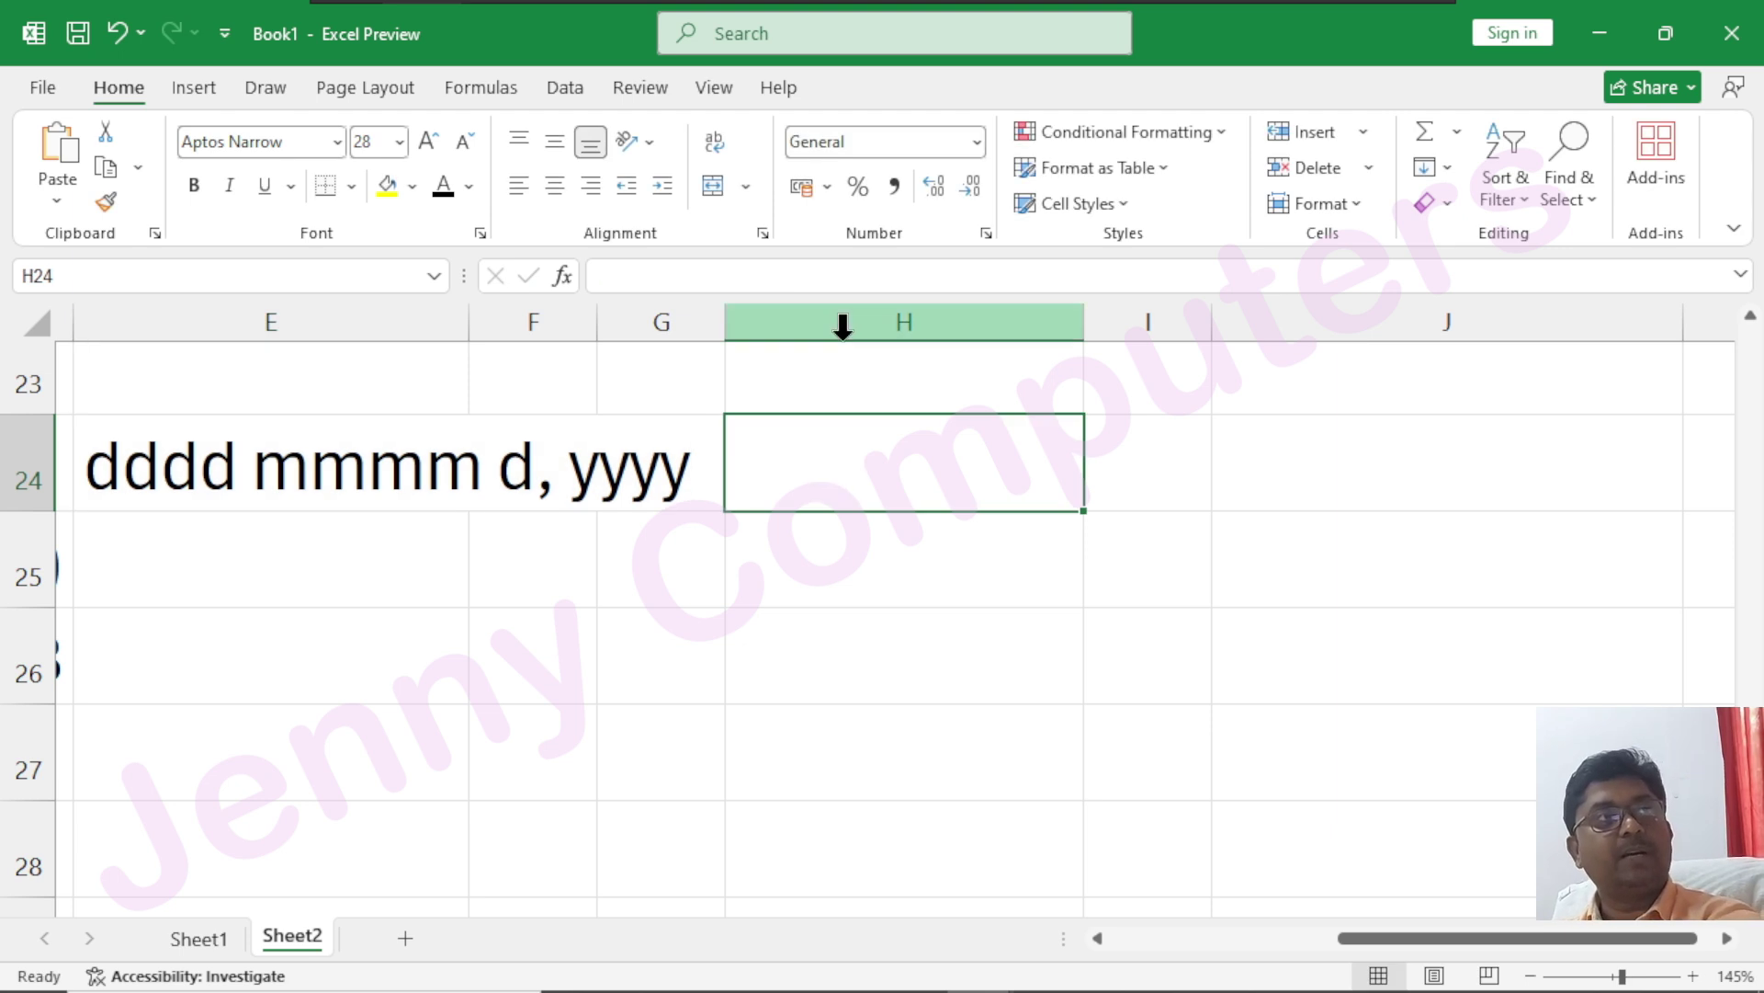
pyautogui.click(986, 233)
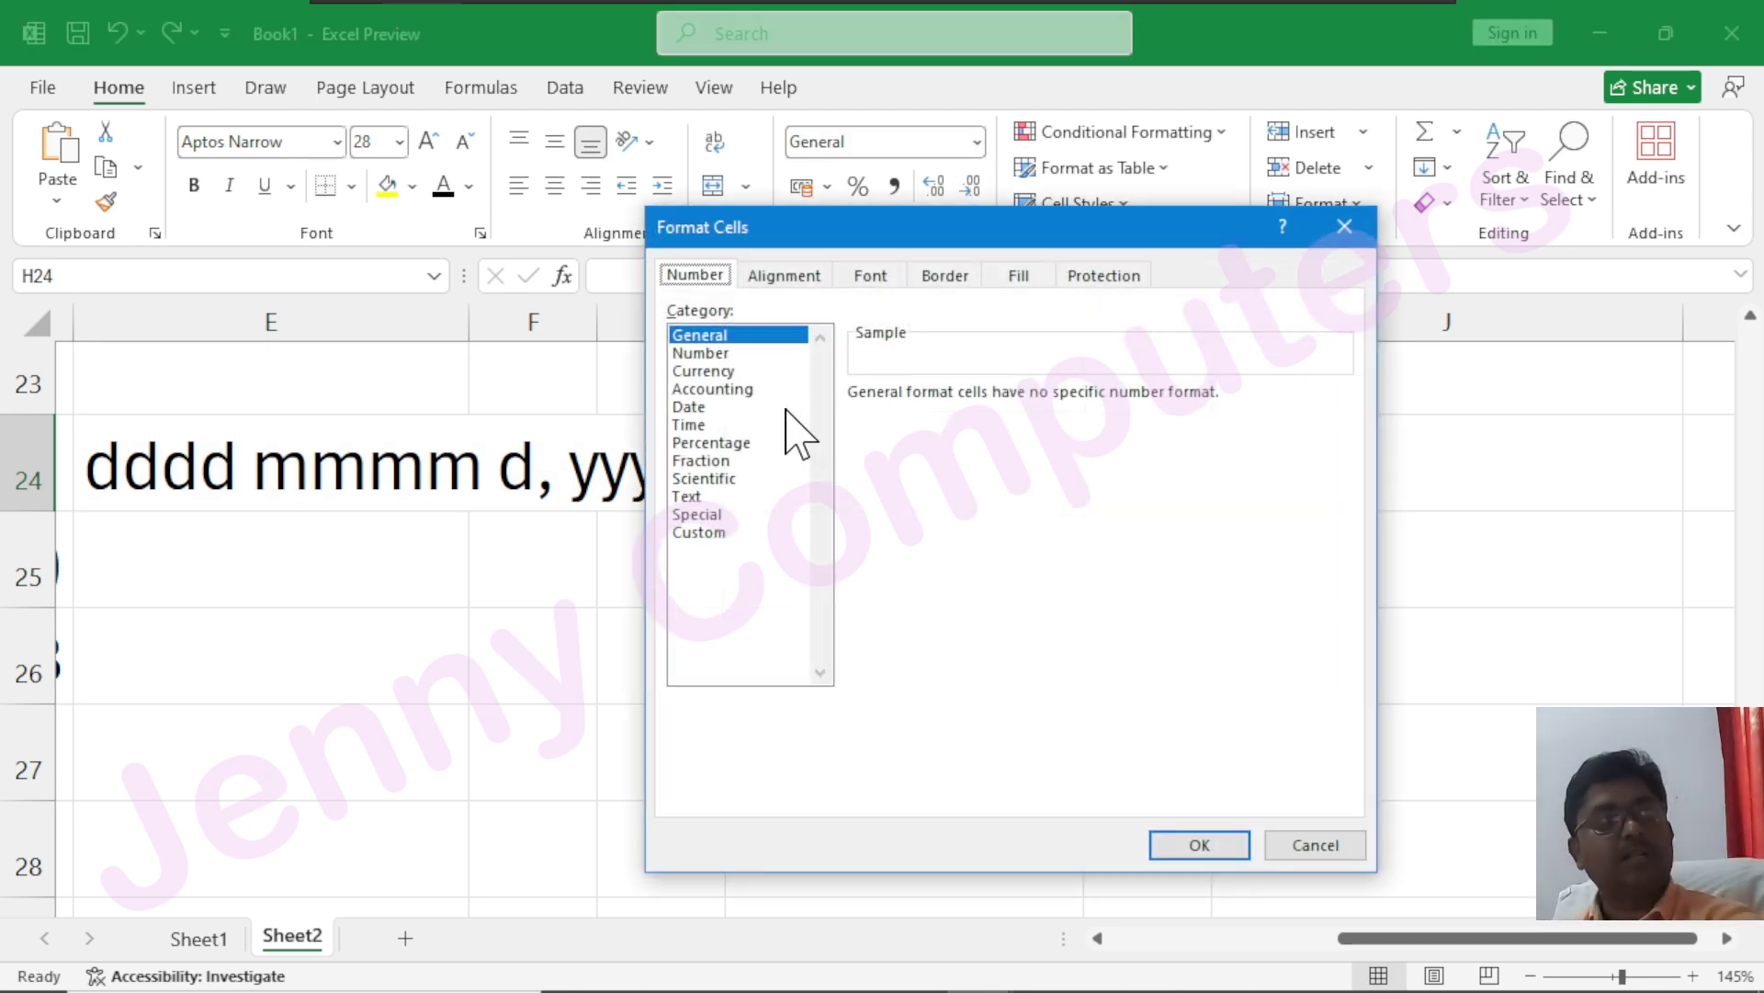
pyautogui.click(699, 532)
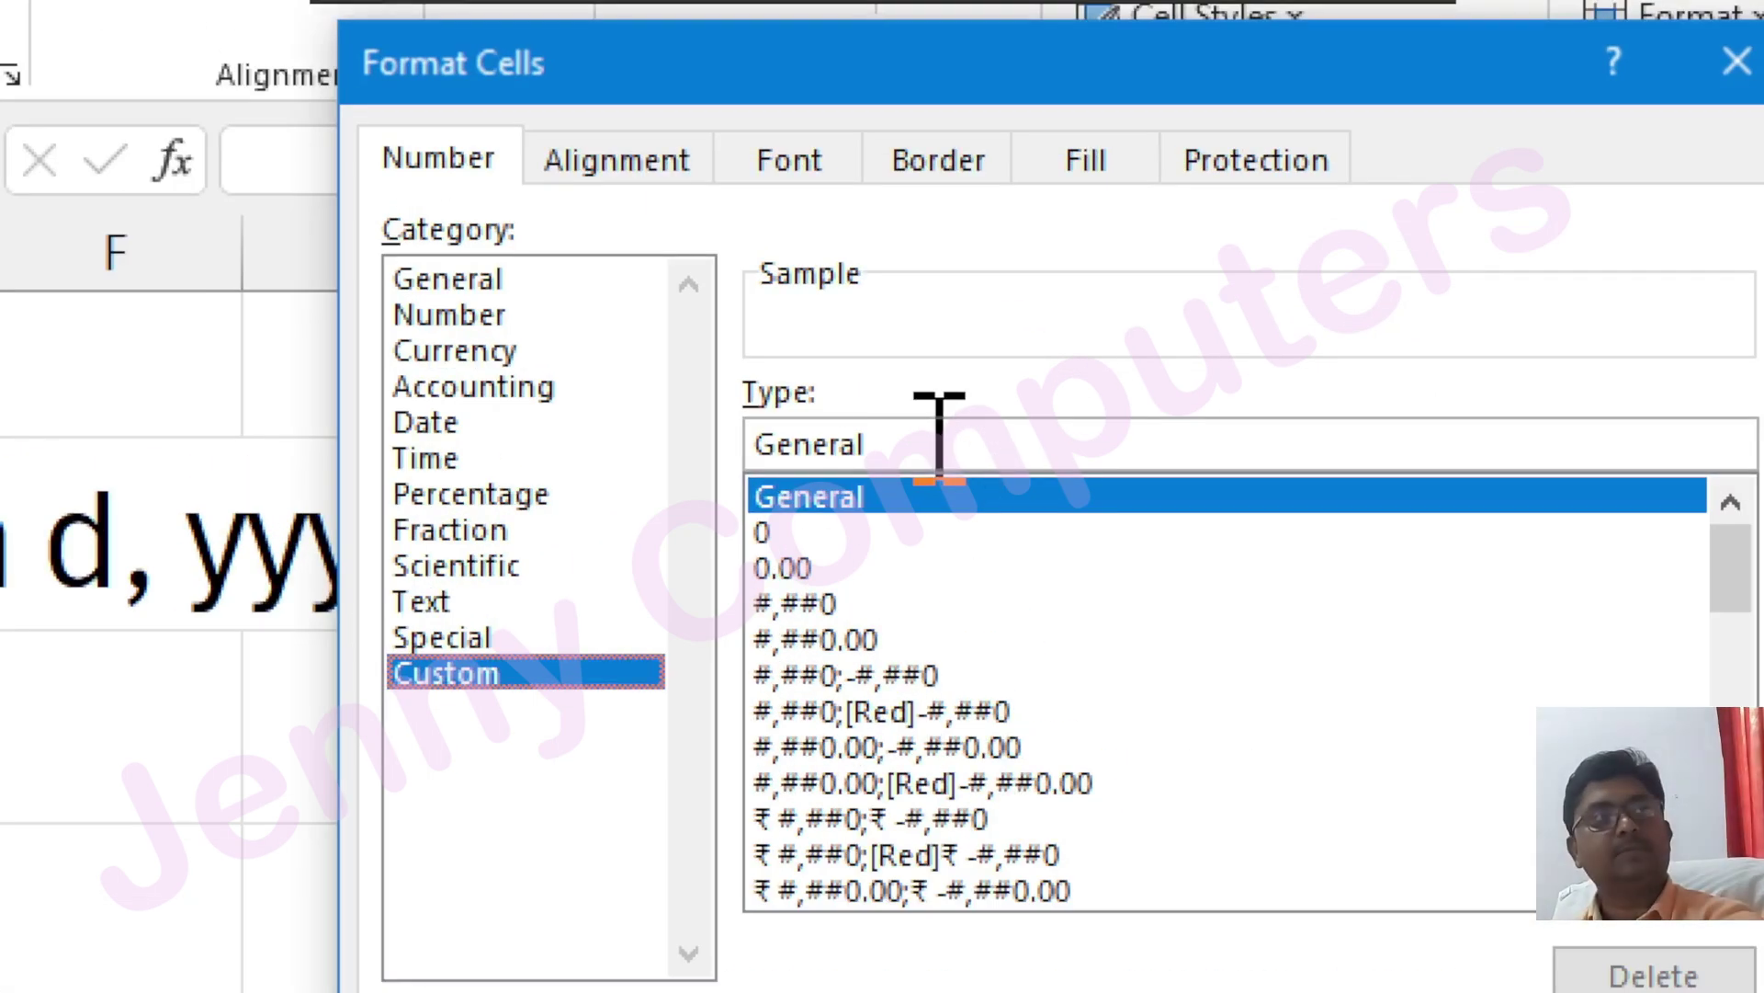
# - Replace the General code with the copied dddd mmmm d, yyyy and apply the format to H24
pyautogui.click(939, 434)
pyautogui.press('BackSpace')
pyautogui.press('BackSpace')
pyautogui.press('BackSpace')
pyautogui.press('BackSpace')
pyautogui.press('BackSpace')
pyautogui.press('BackSpace')
pyautogui.press('BackSpace')
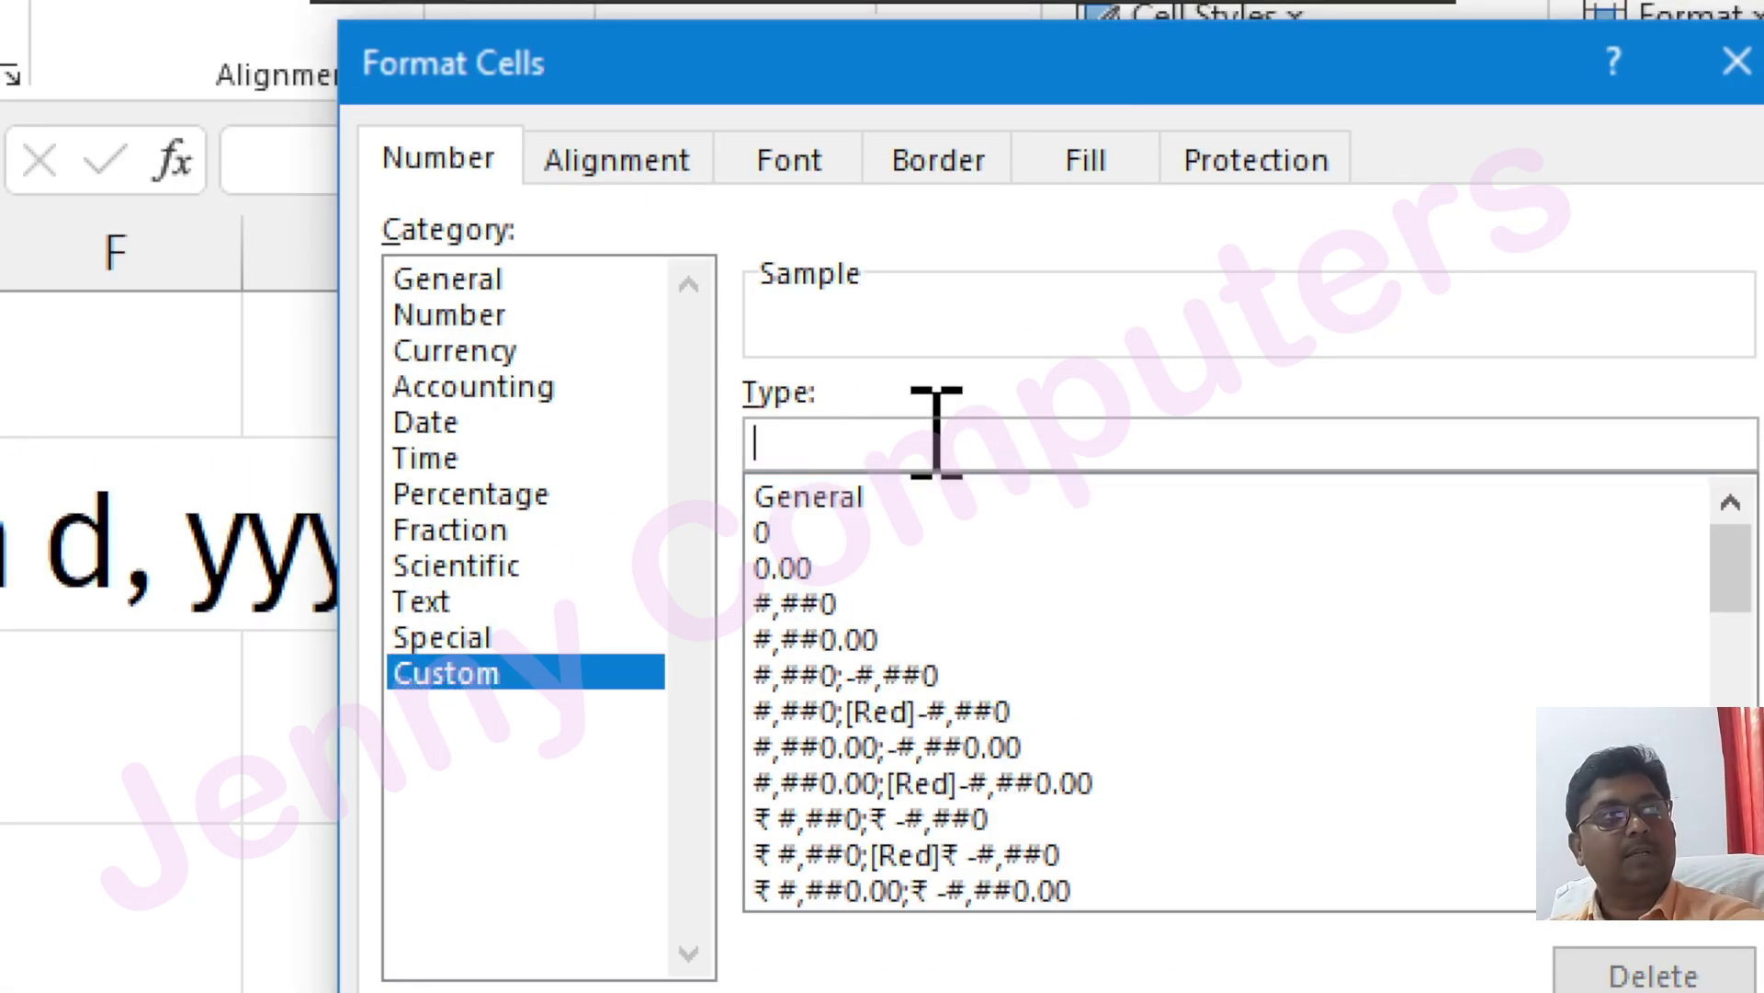
pyautogui.hotkey('ctrl', 'v')
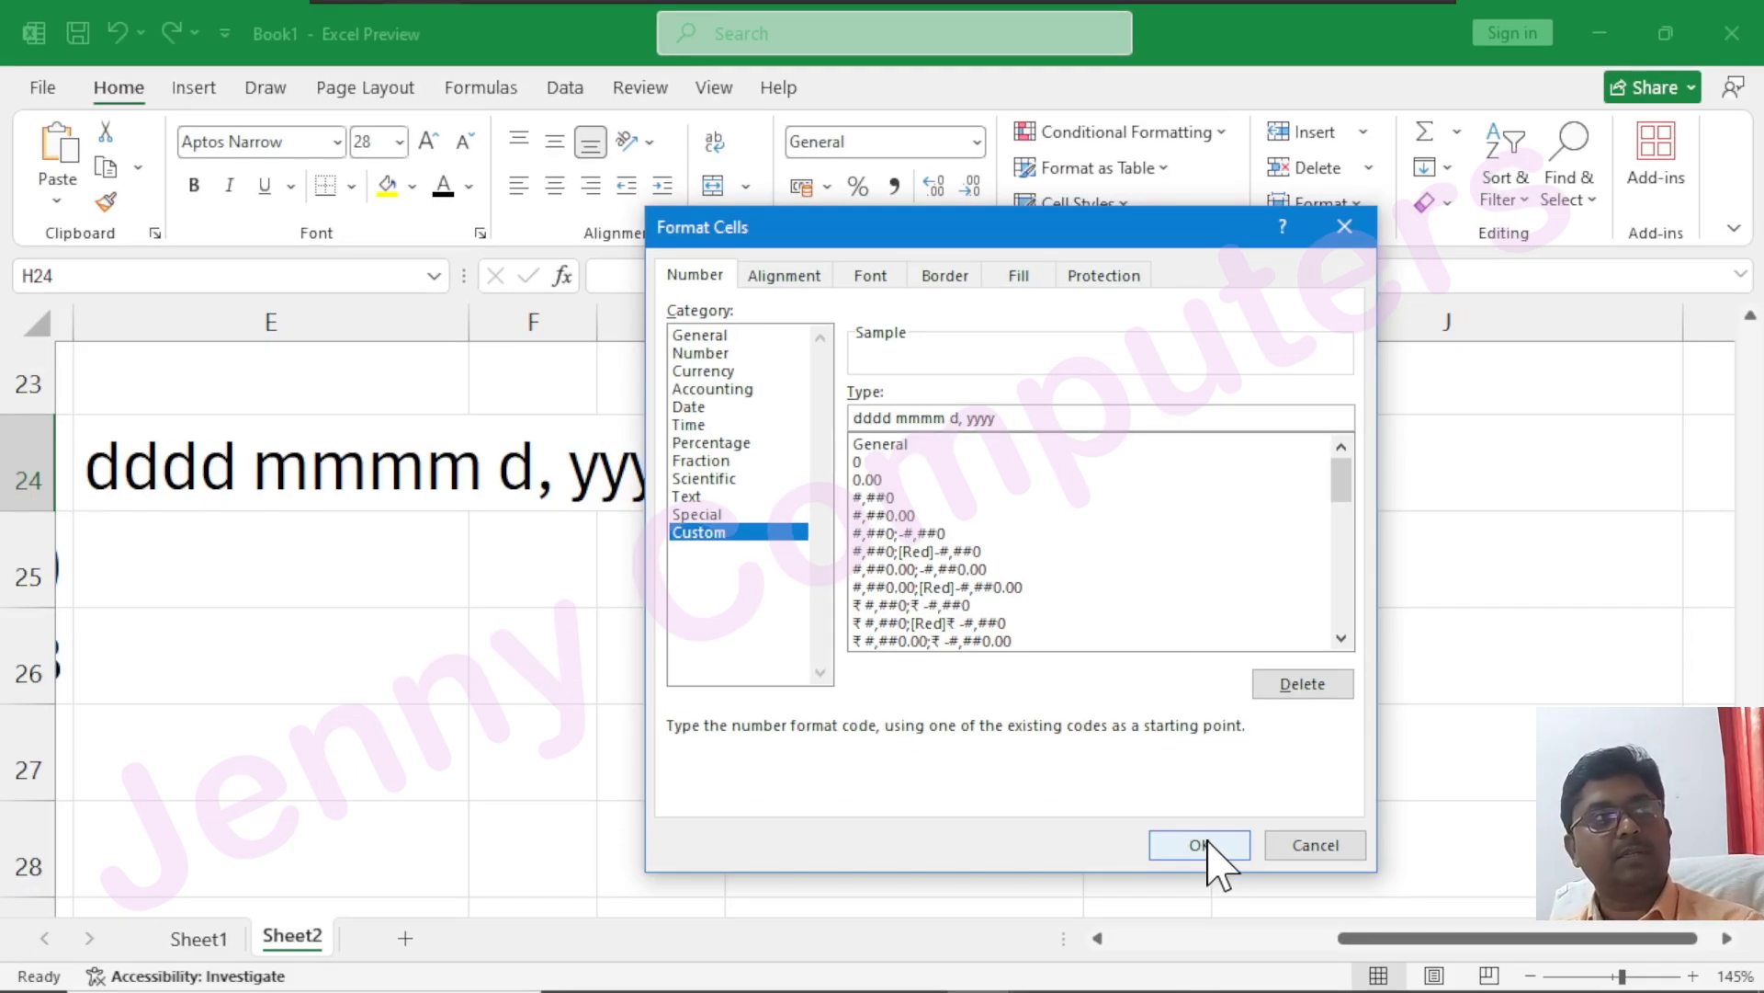
pyautogui.click(1213, 850)
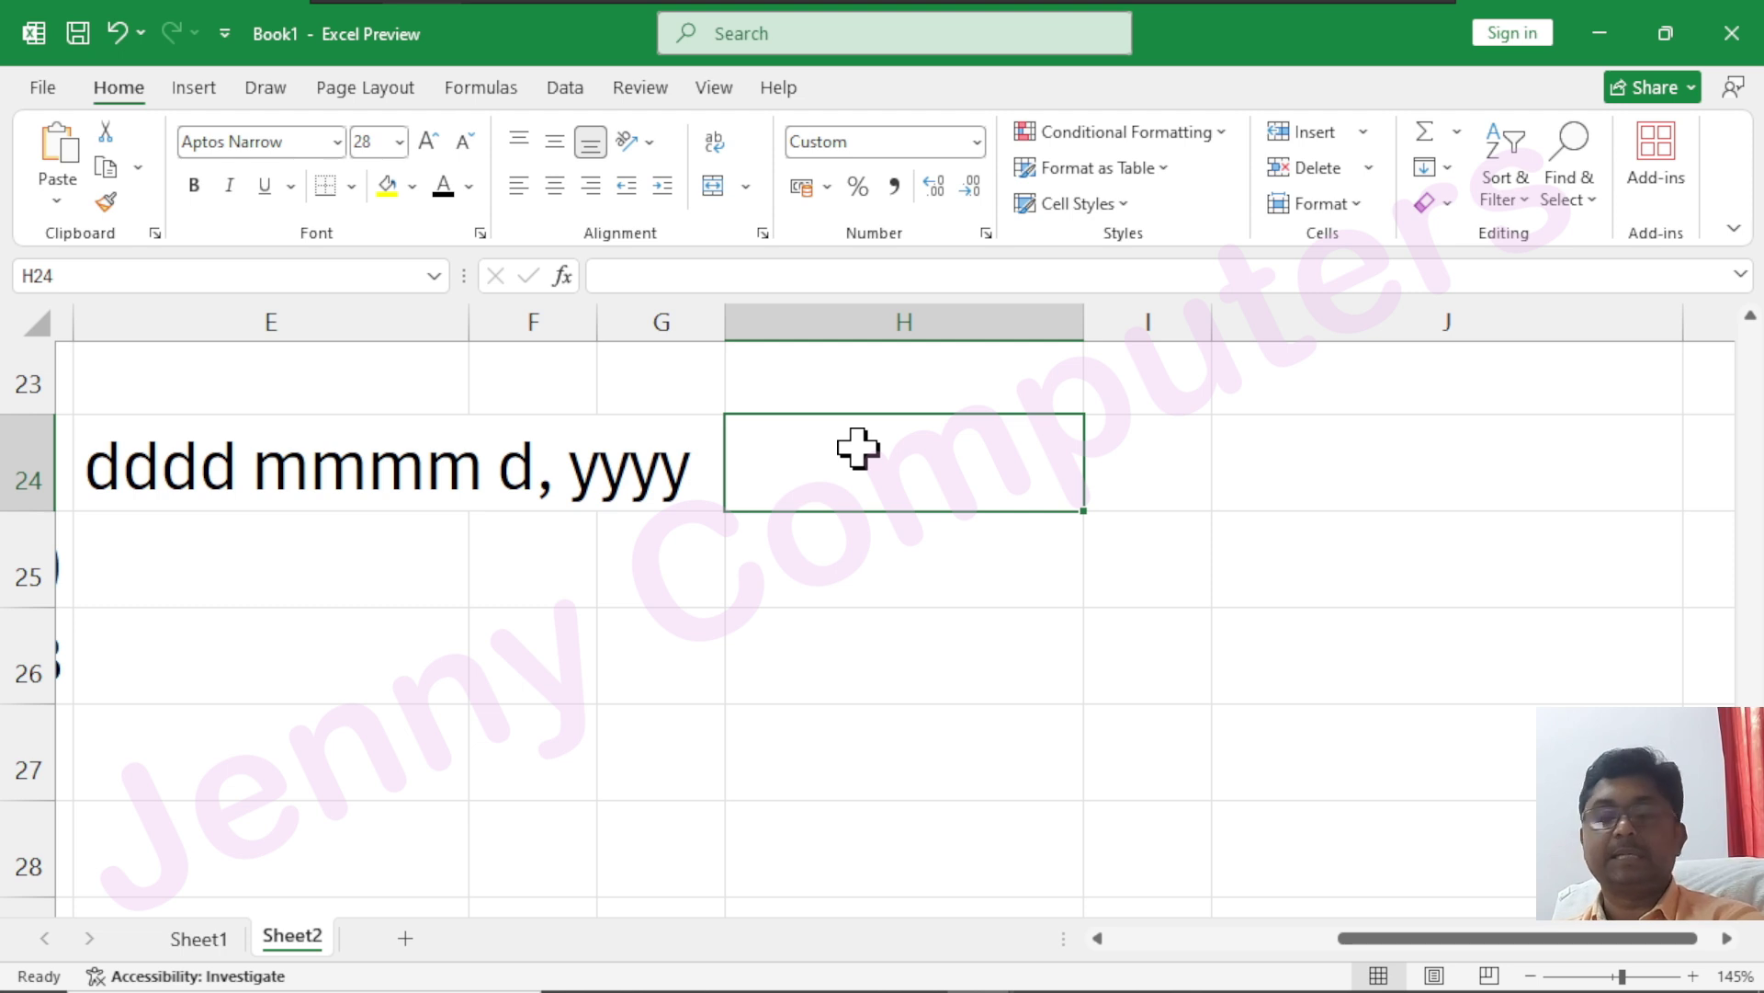
# - Enter the date 13-12-2024 in H24 and autofit the width of column H
pyautogui.write('13-12-2024')
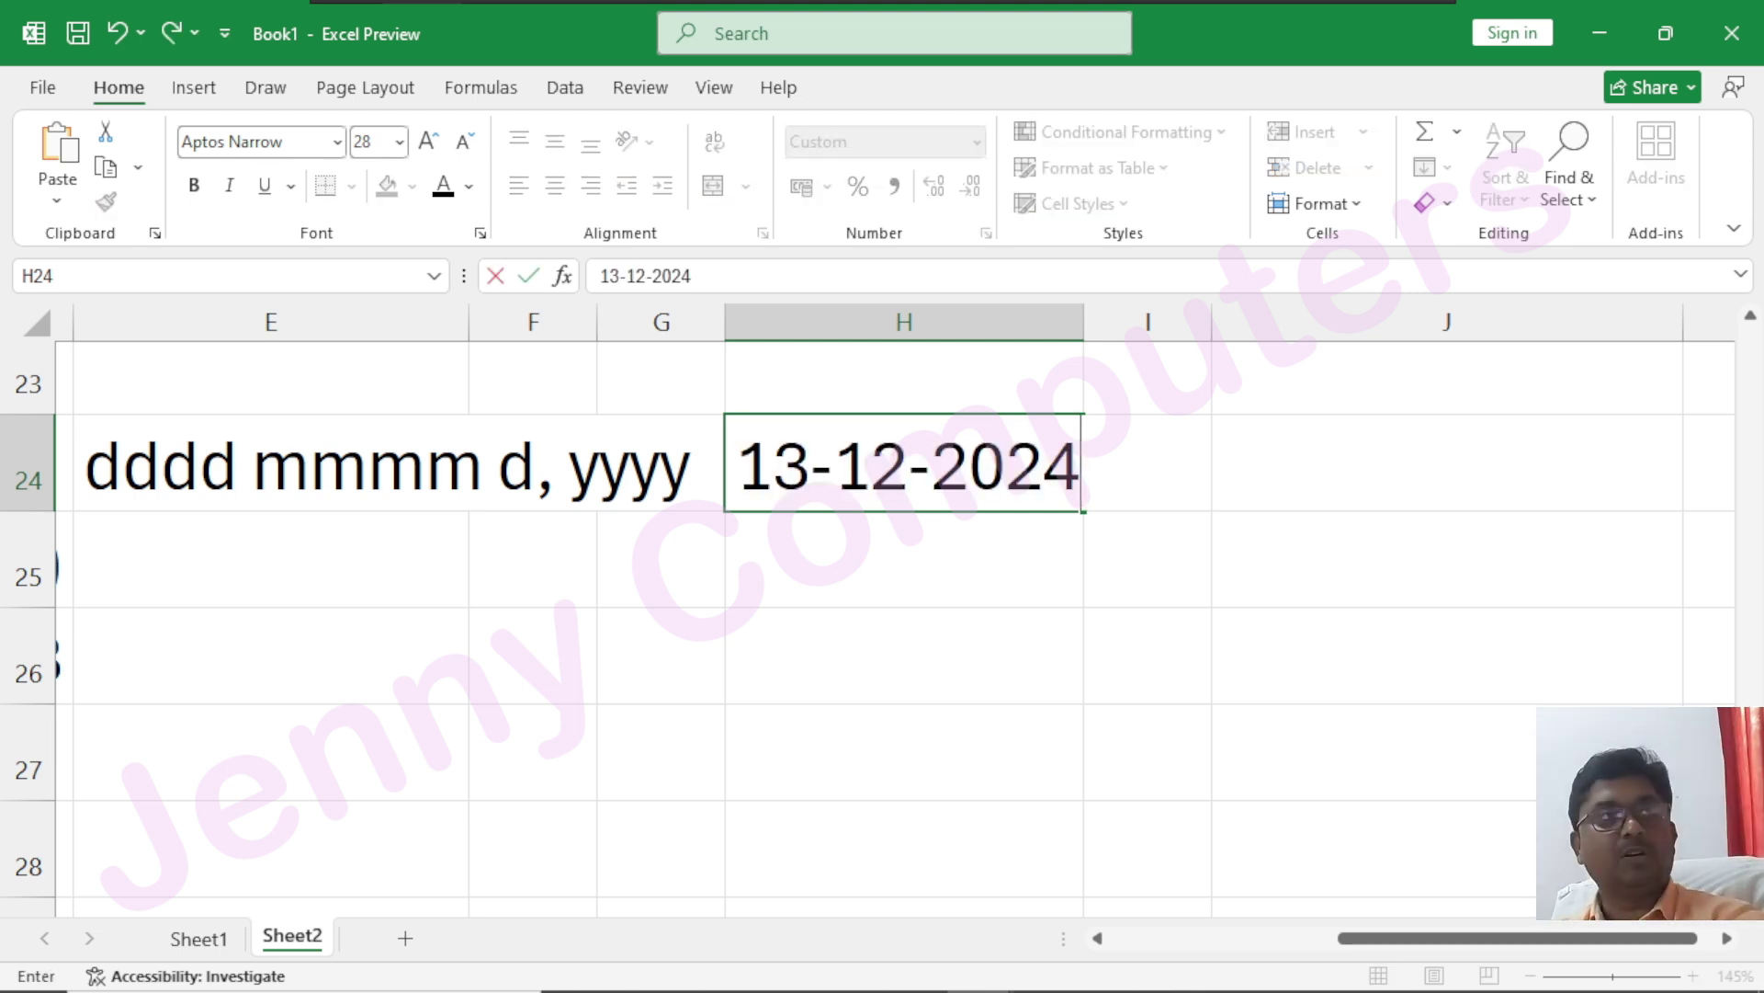
pyautogui.press('Return')
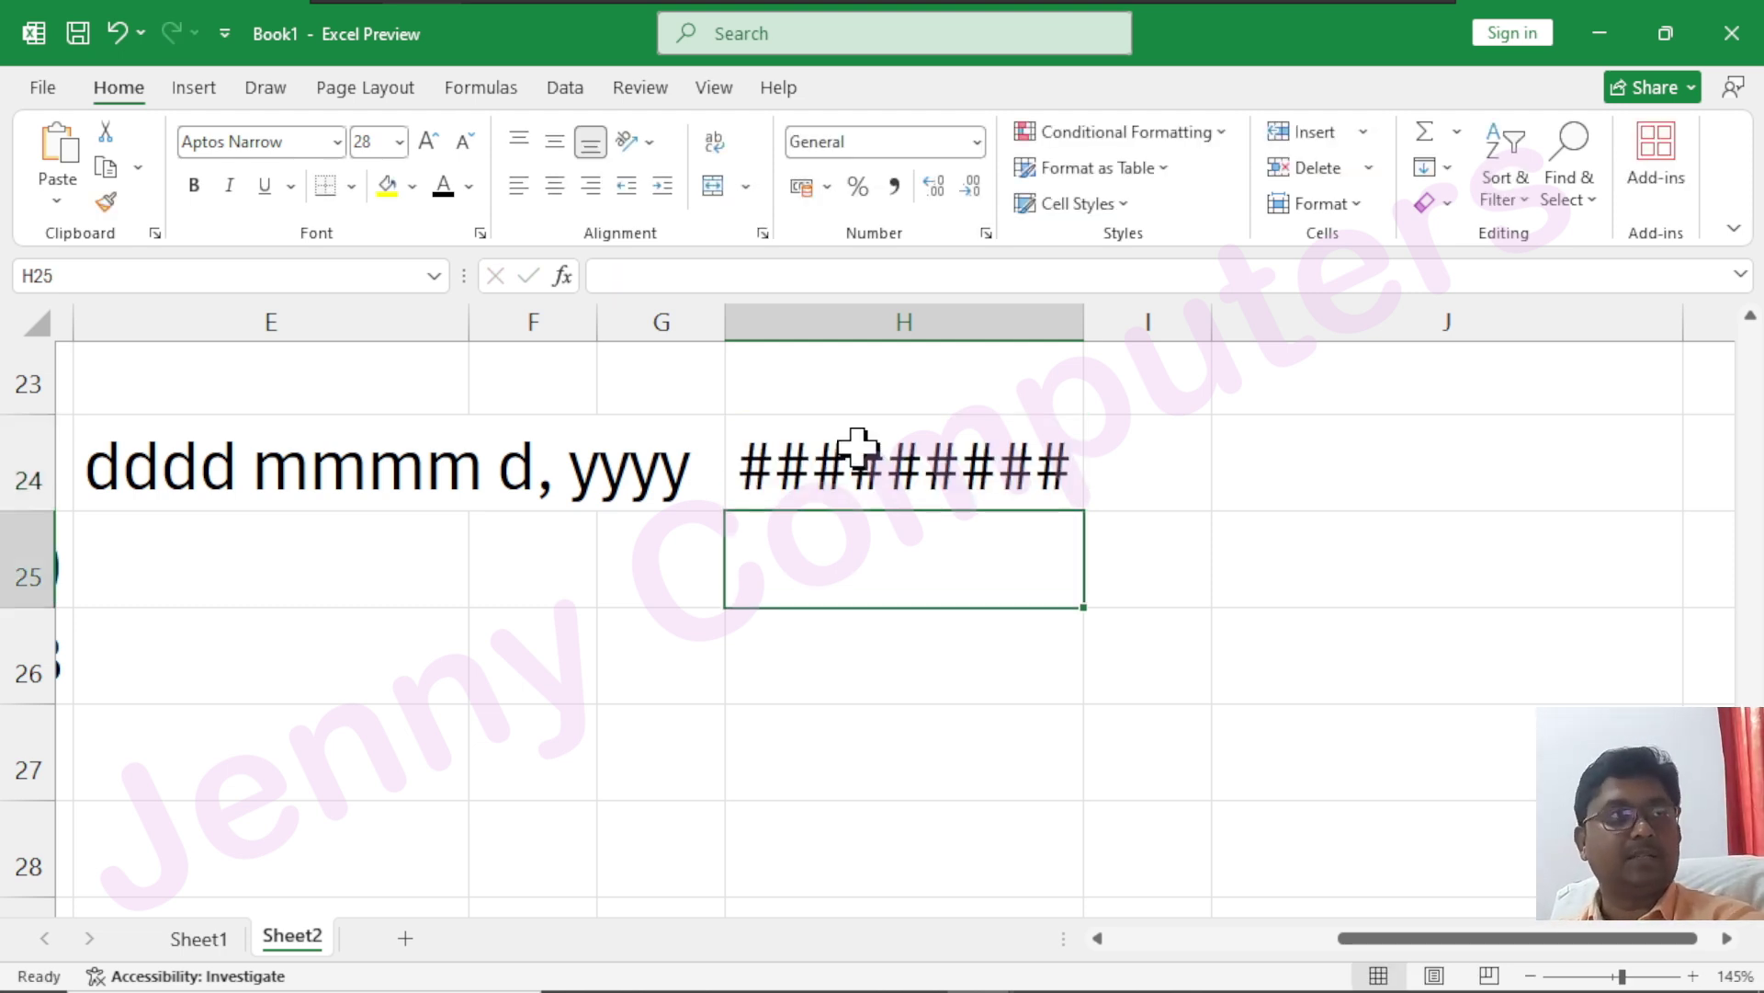
pyautogui.doubleClick(1086, 318)
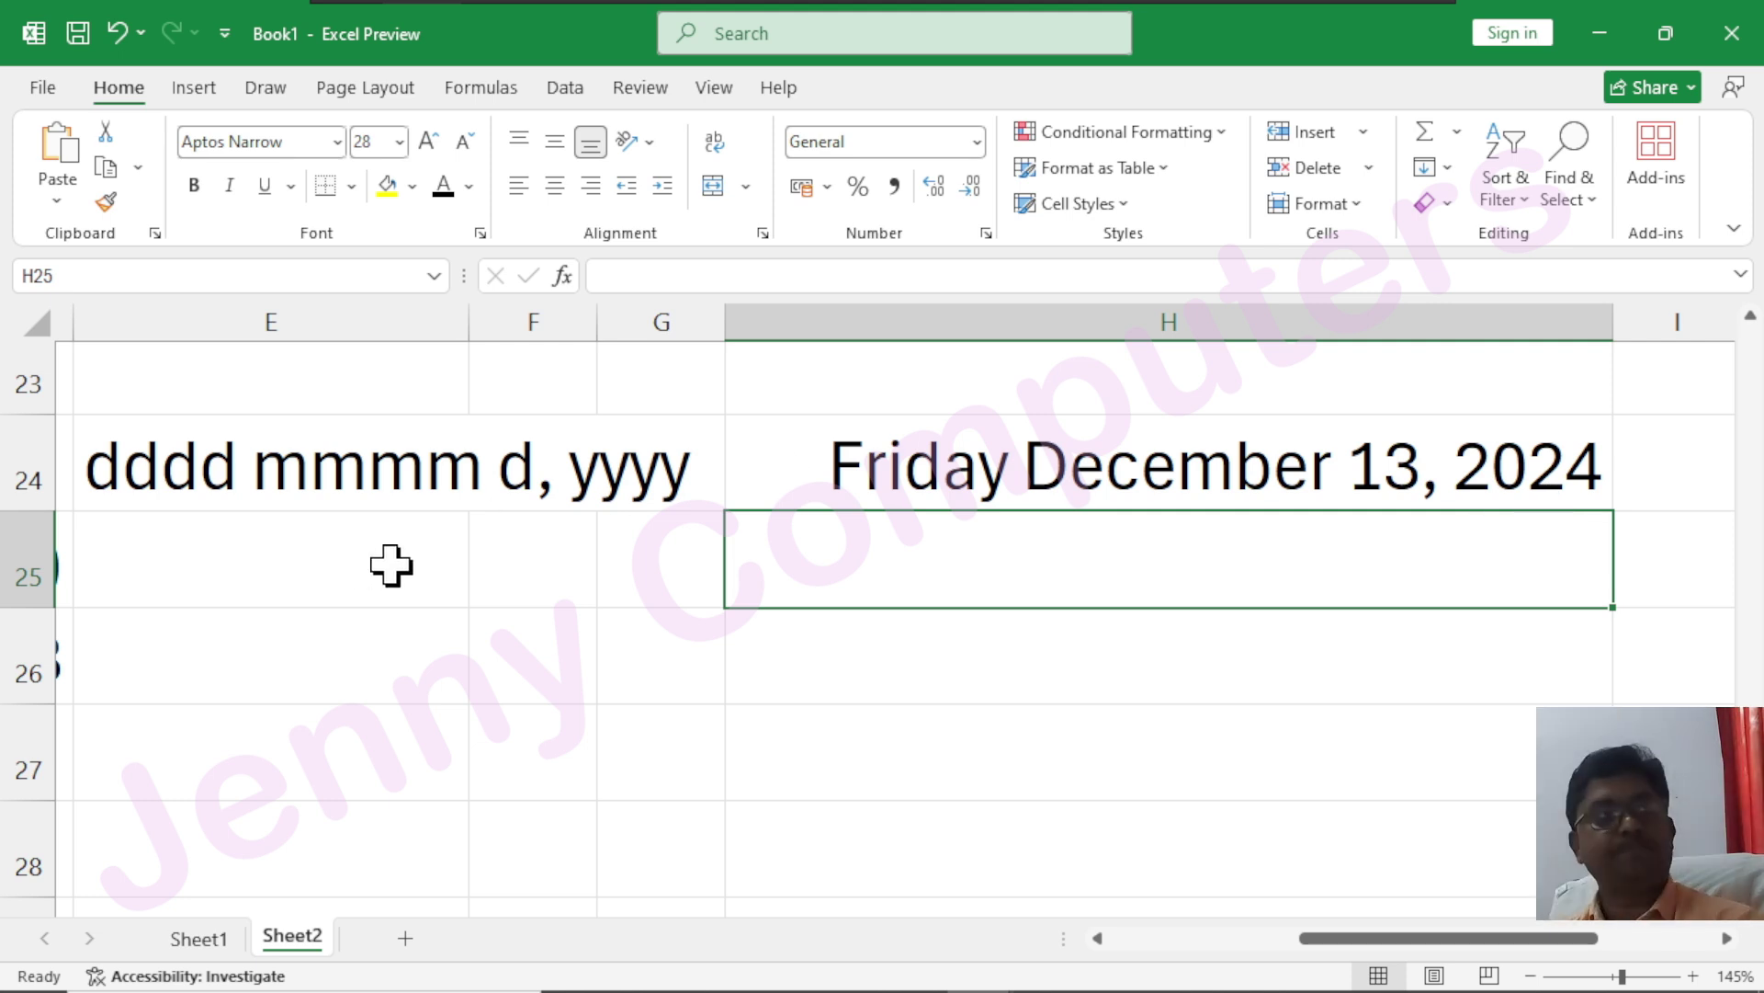
pyautogui.click(641, 705)
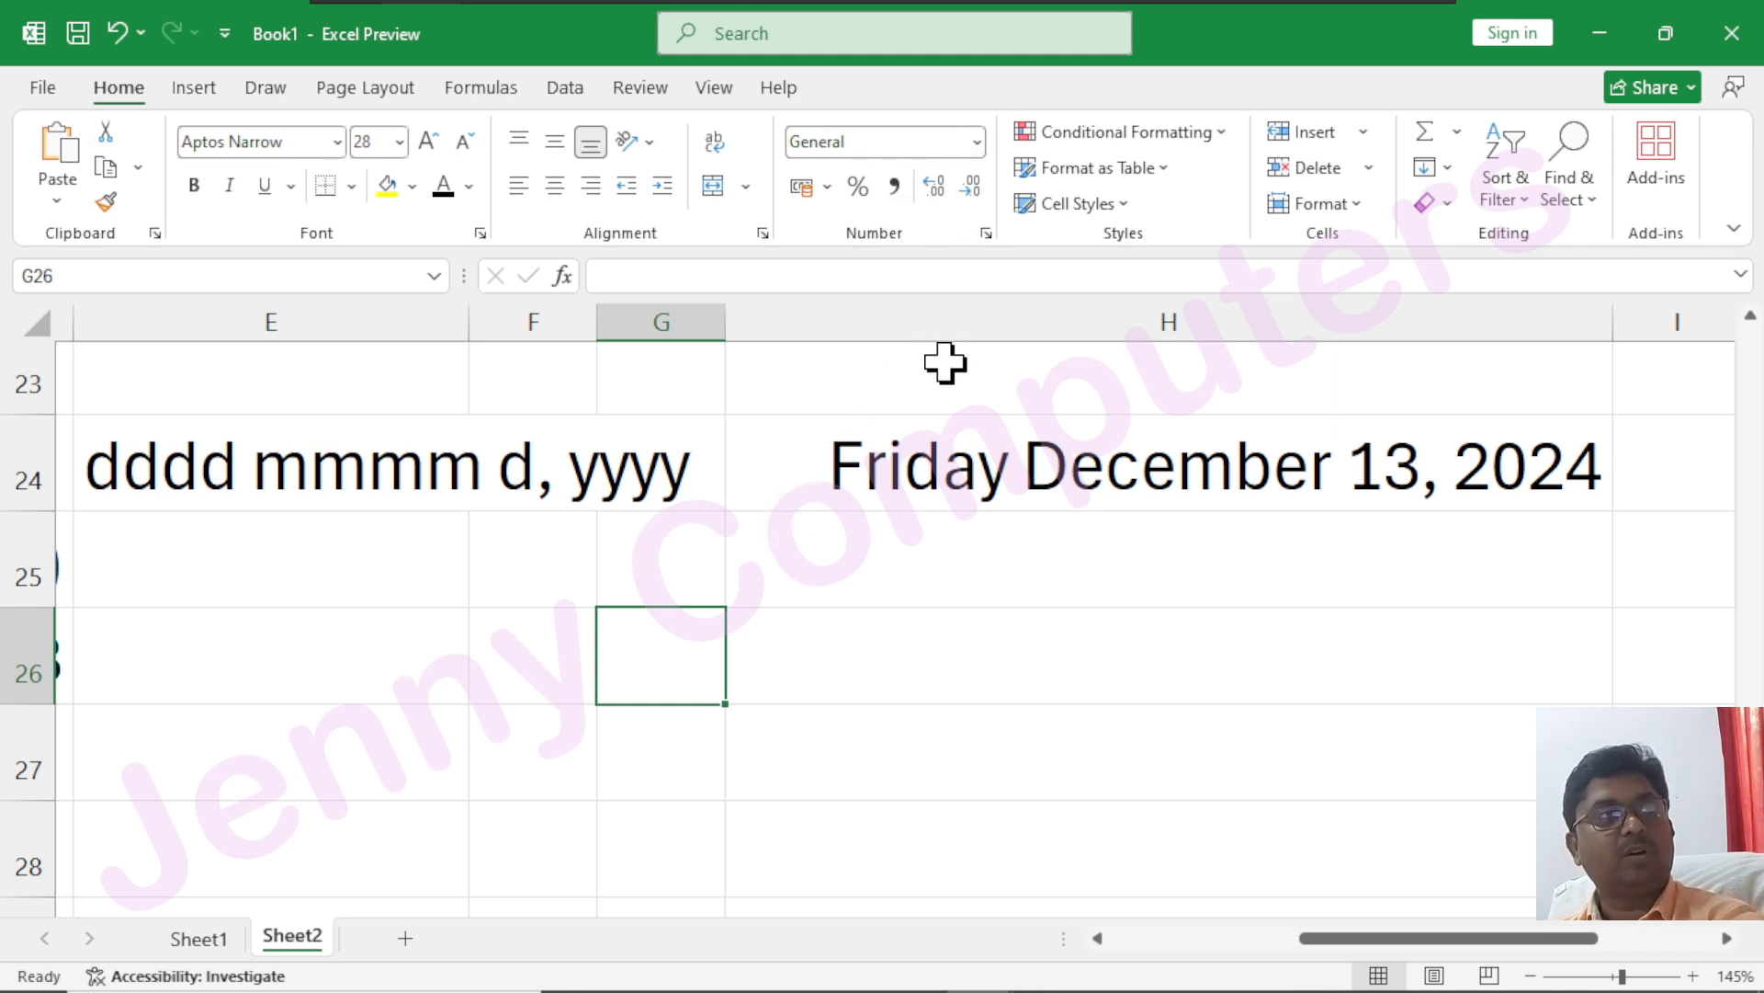
pyautogui.moveTo(1371, 939); pyautogui.dragTo(1114, 955)
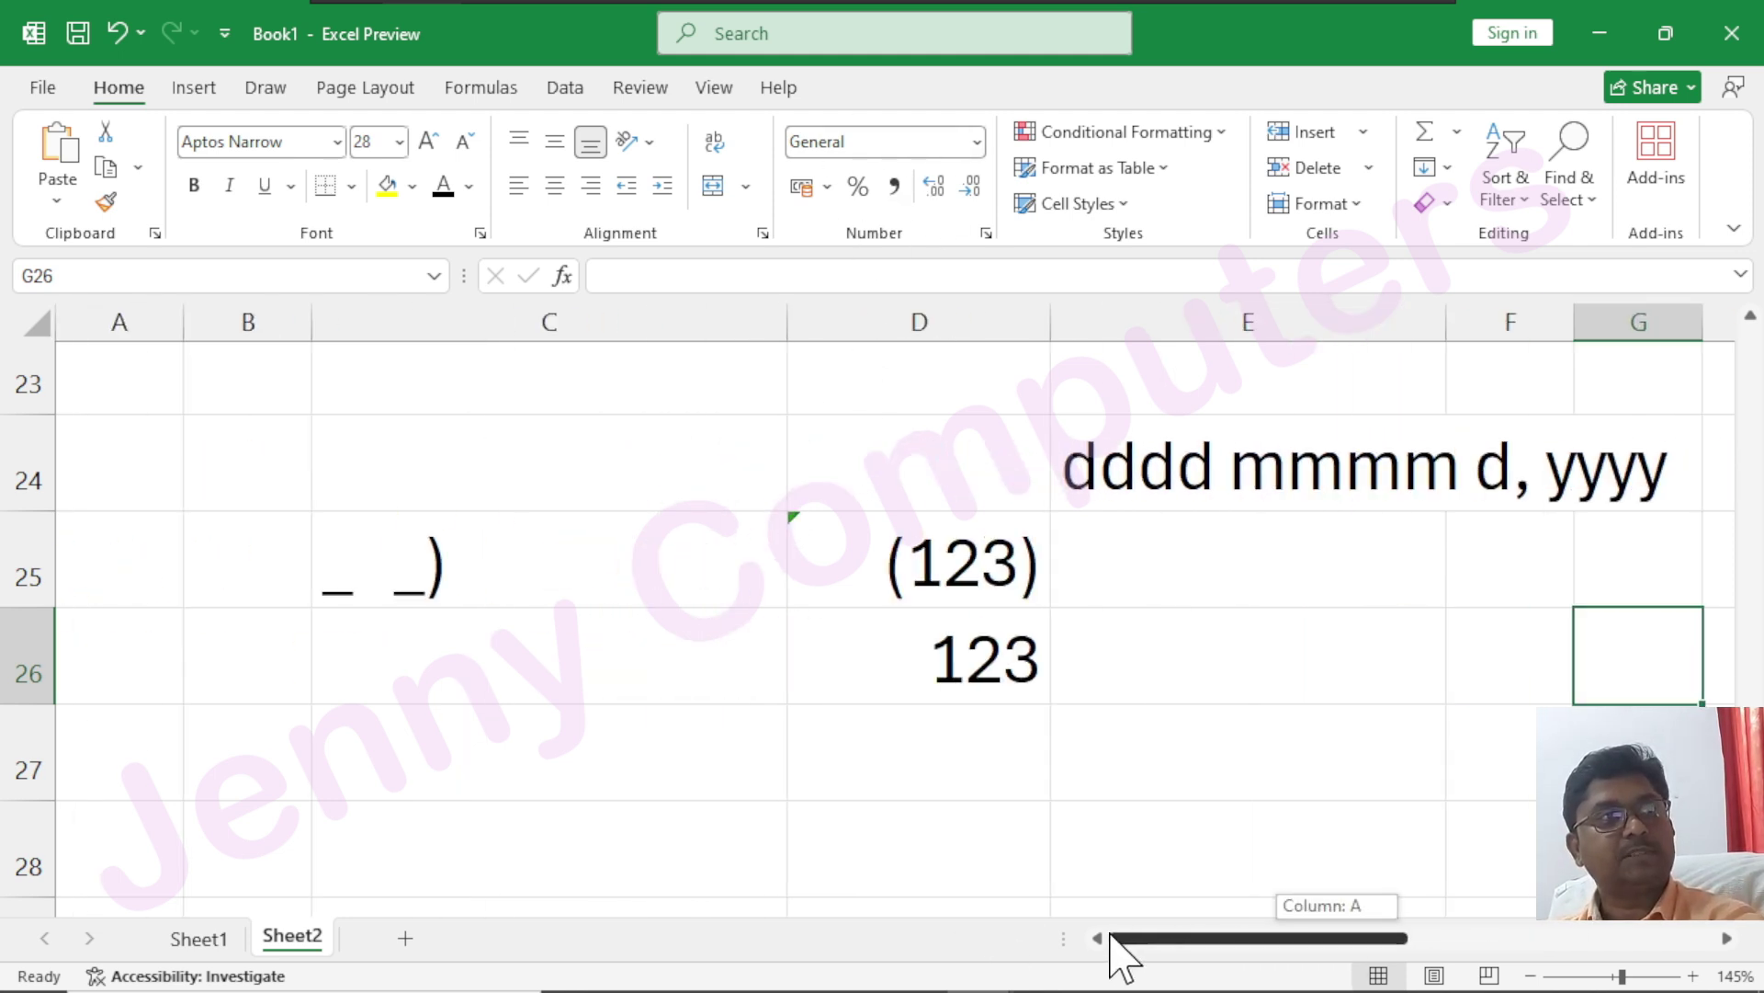
# - Show Sheet1 of the Book1 workbook, and close Book1 to return to the Result.xlsx workbook
pyautogui.click(195, 938)
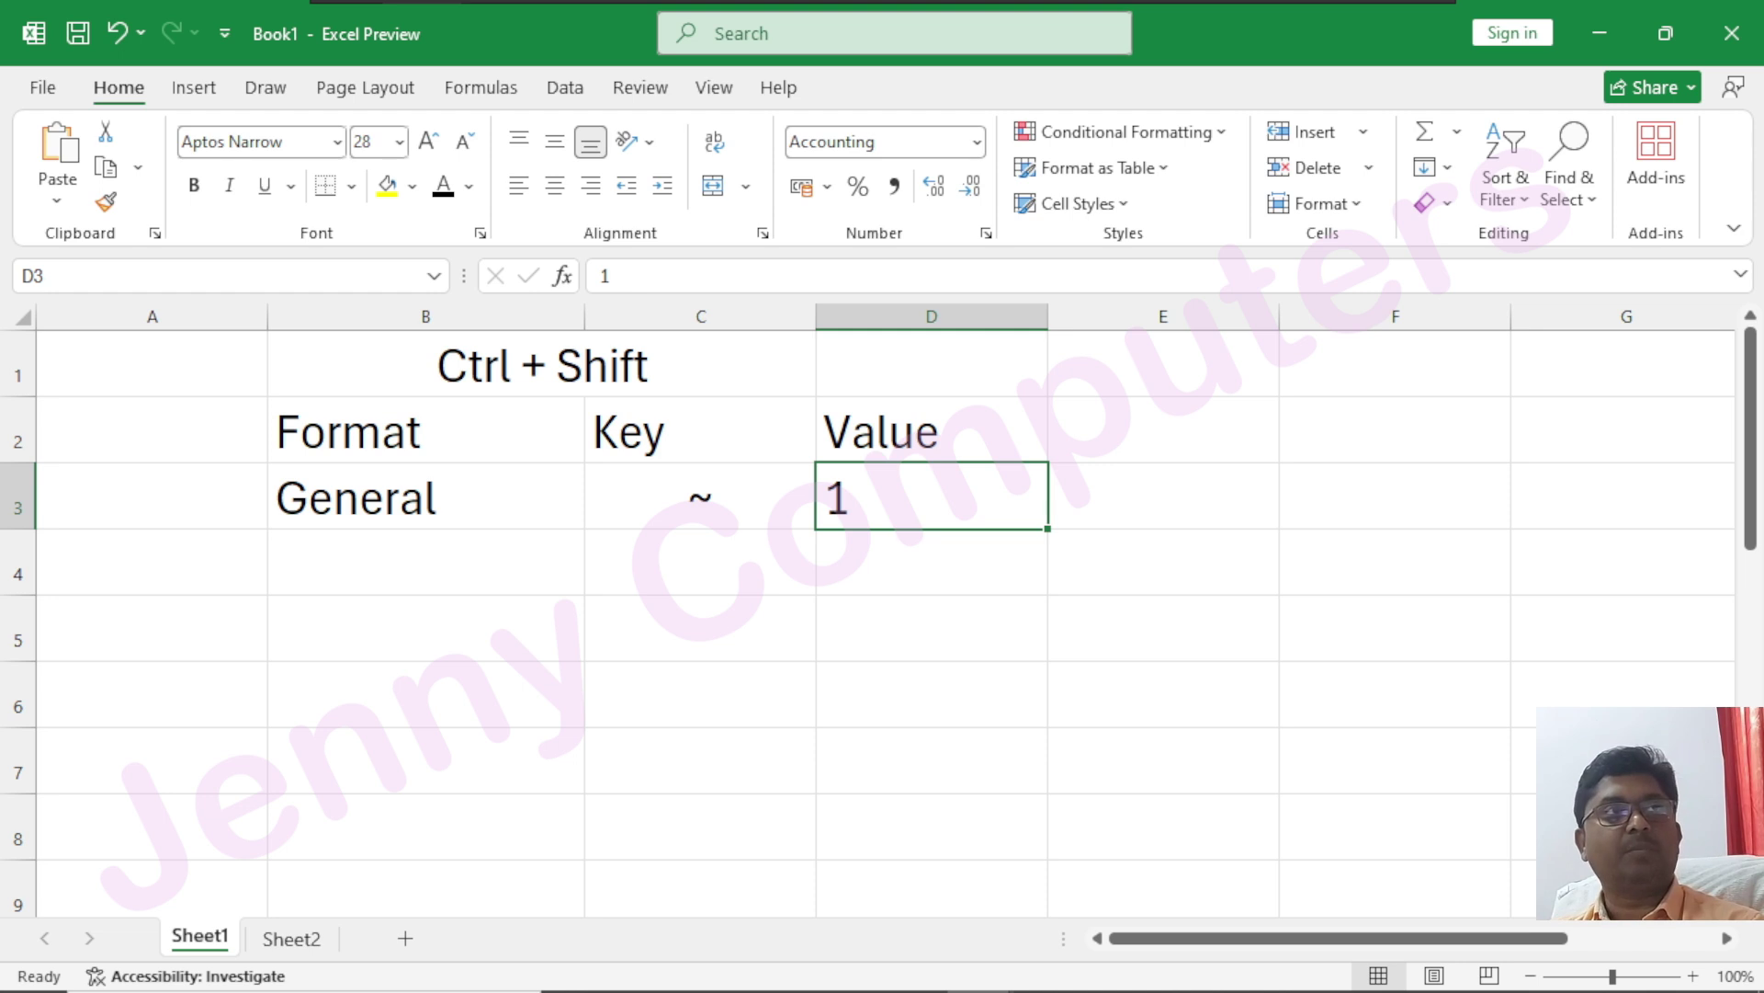
pyautogui.click(1731, 36)
pyautogui.click(1034, 564)
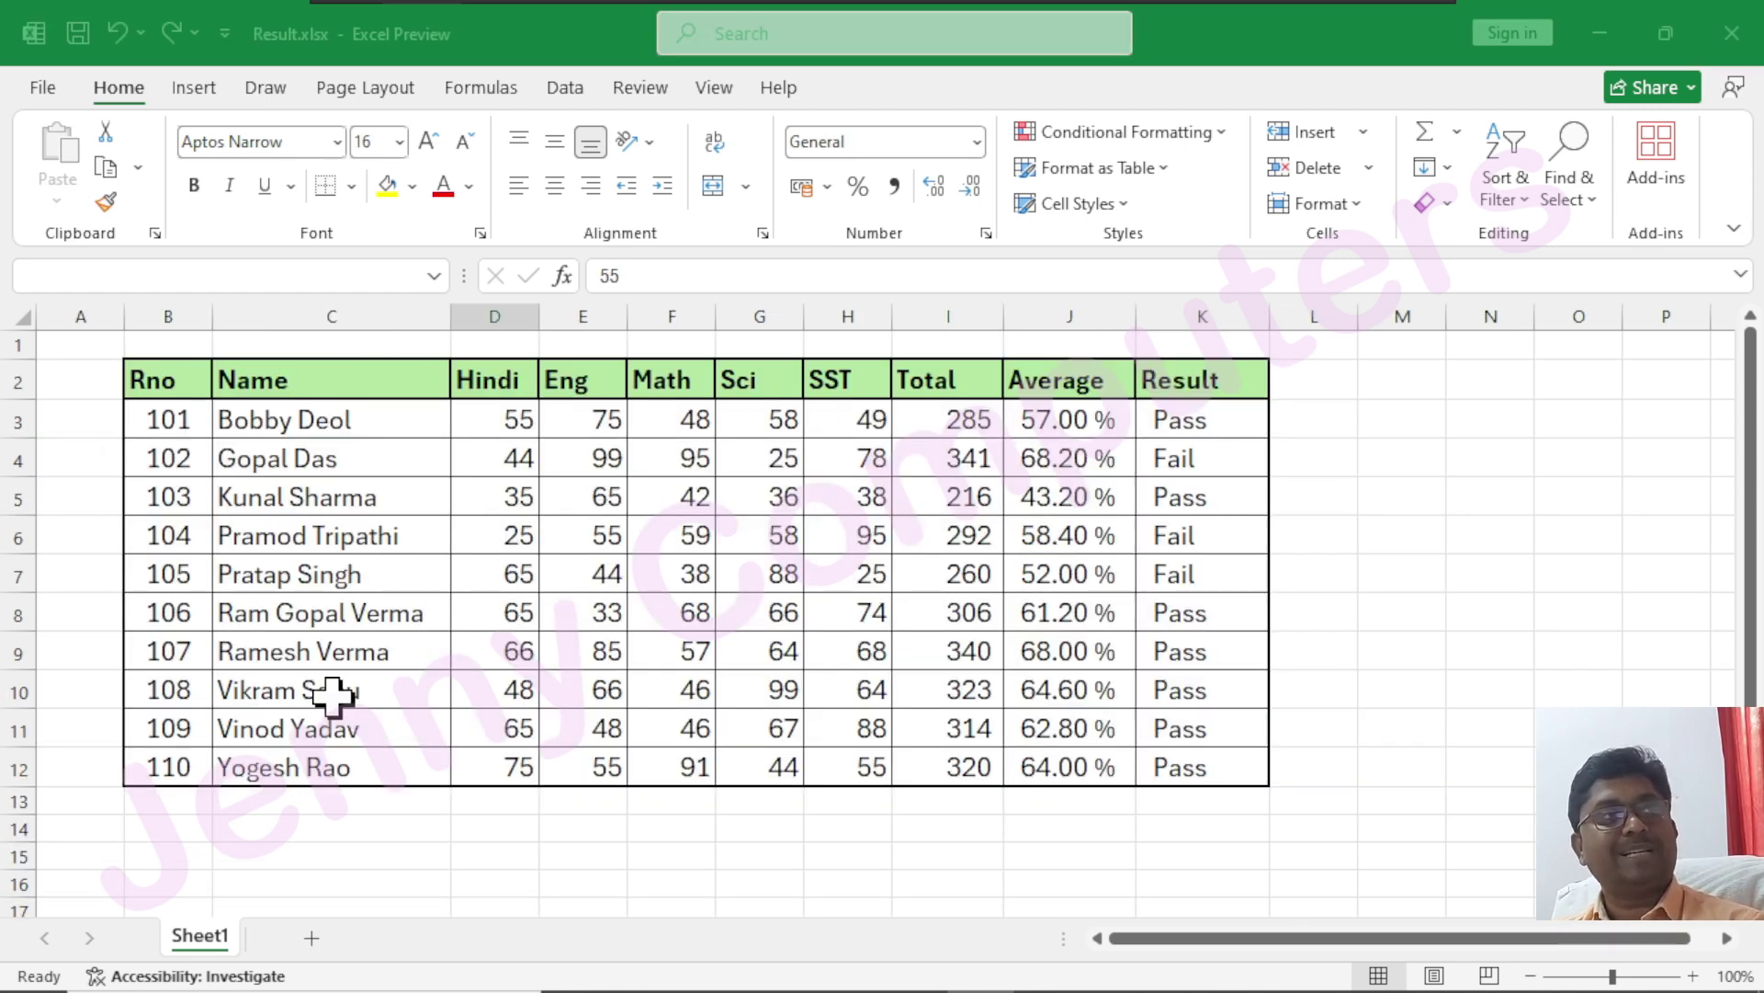
# - Increase the font size of the whole result table in B2:K12 to 18
pyautogui.click(1201, 769)
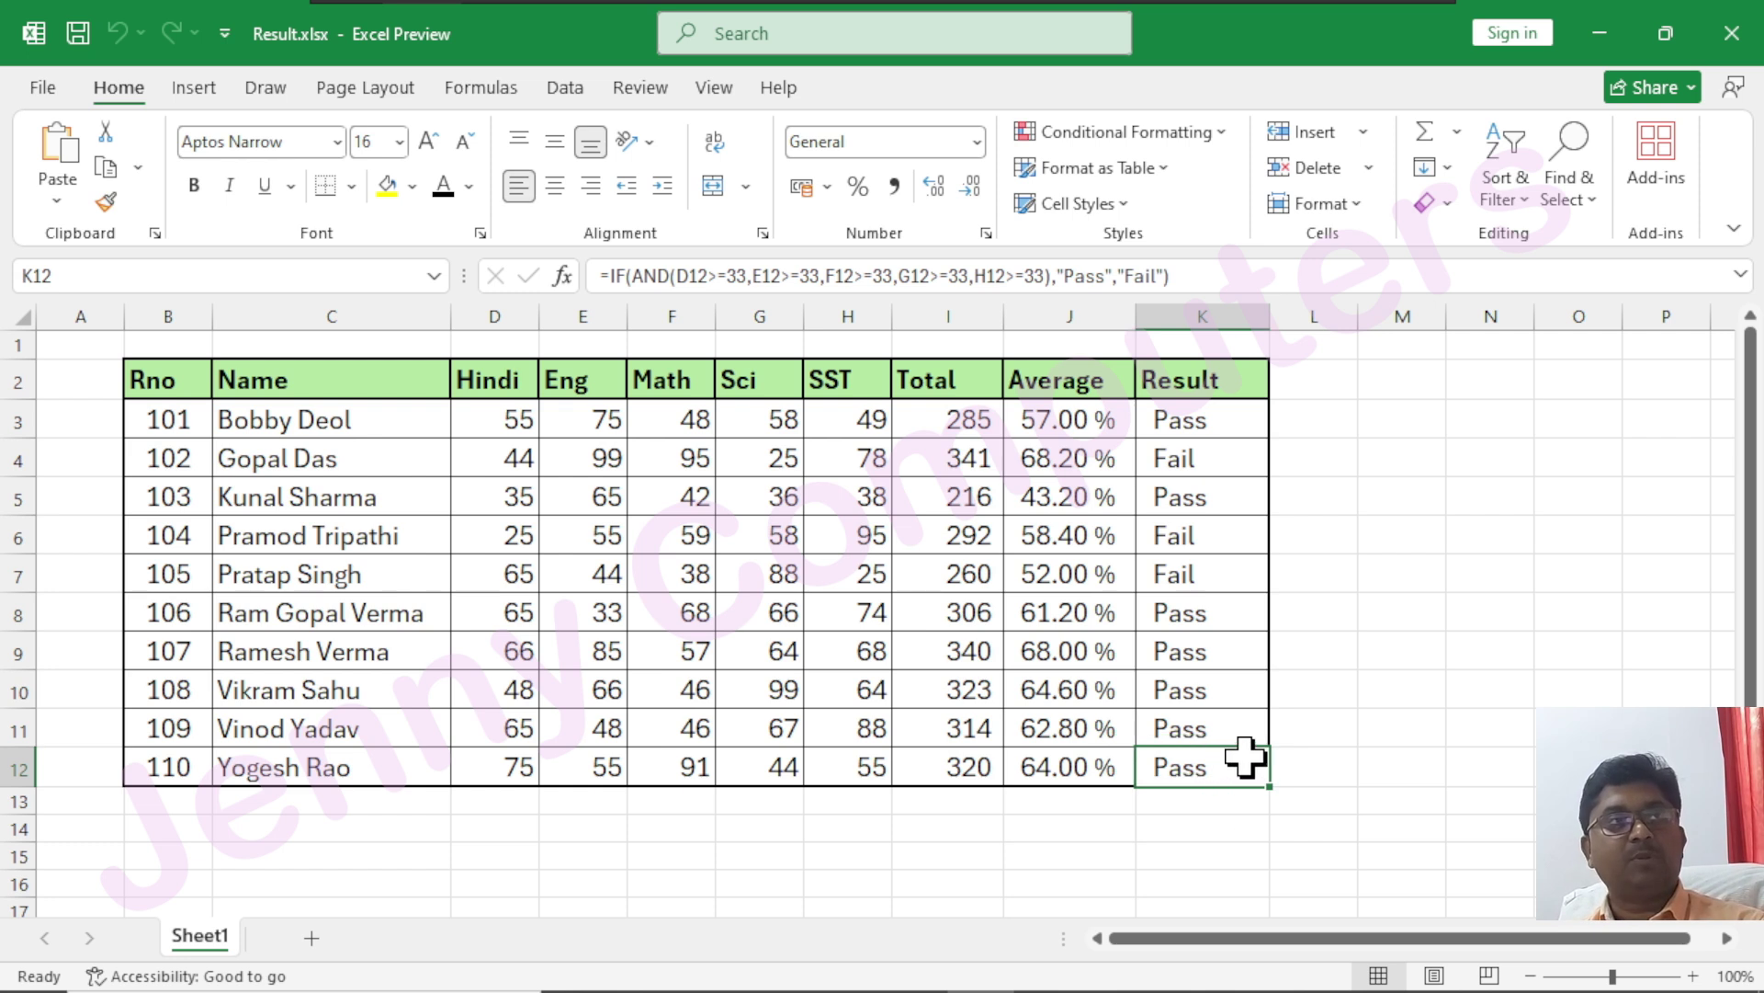
pyautogui.moveTo(1232, 770); pyautogui.dragTo(144, 378)
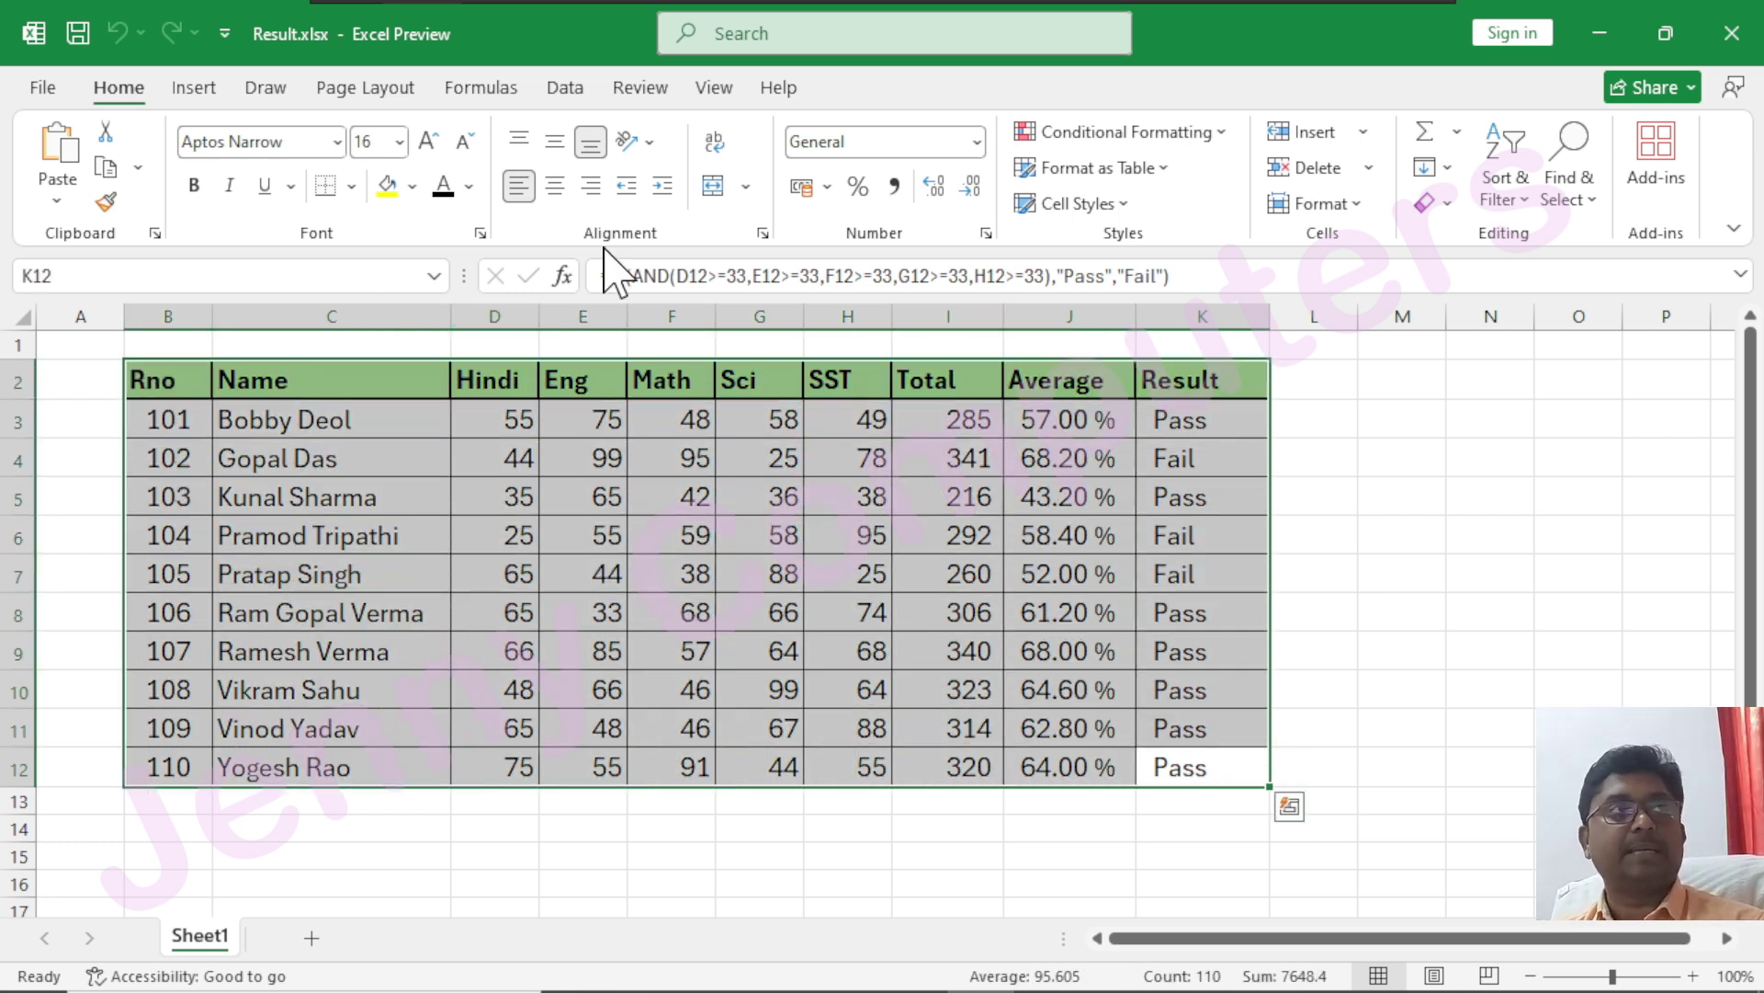
pyautogui.click(427, 141)
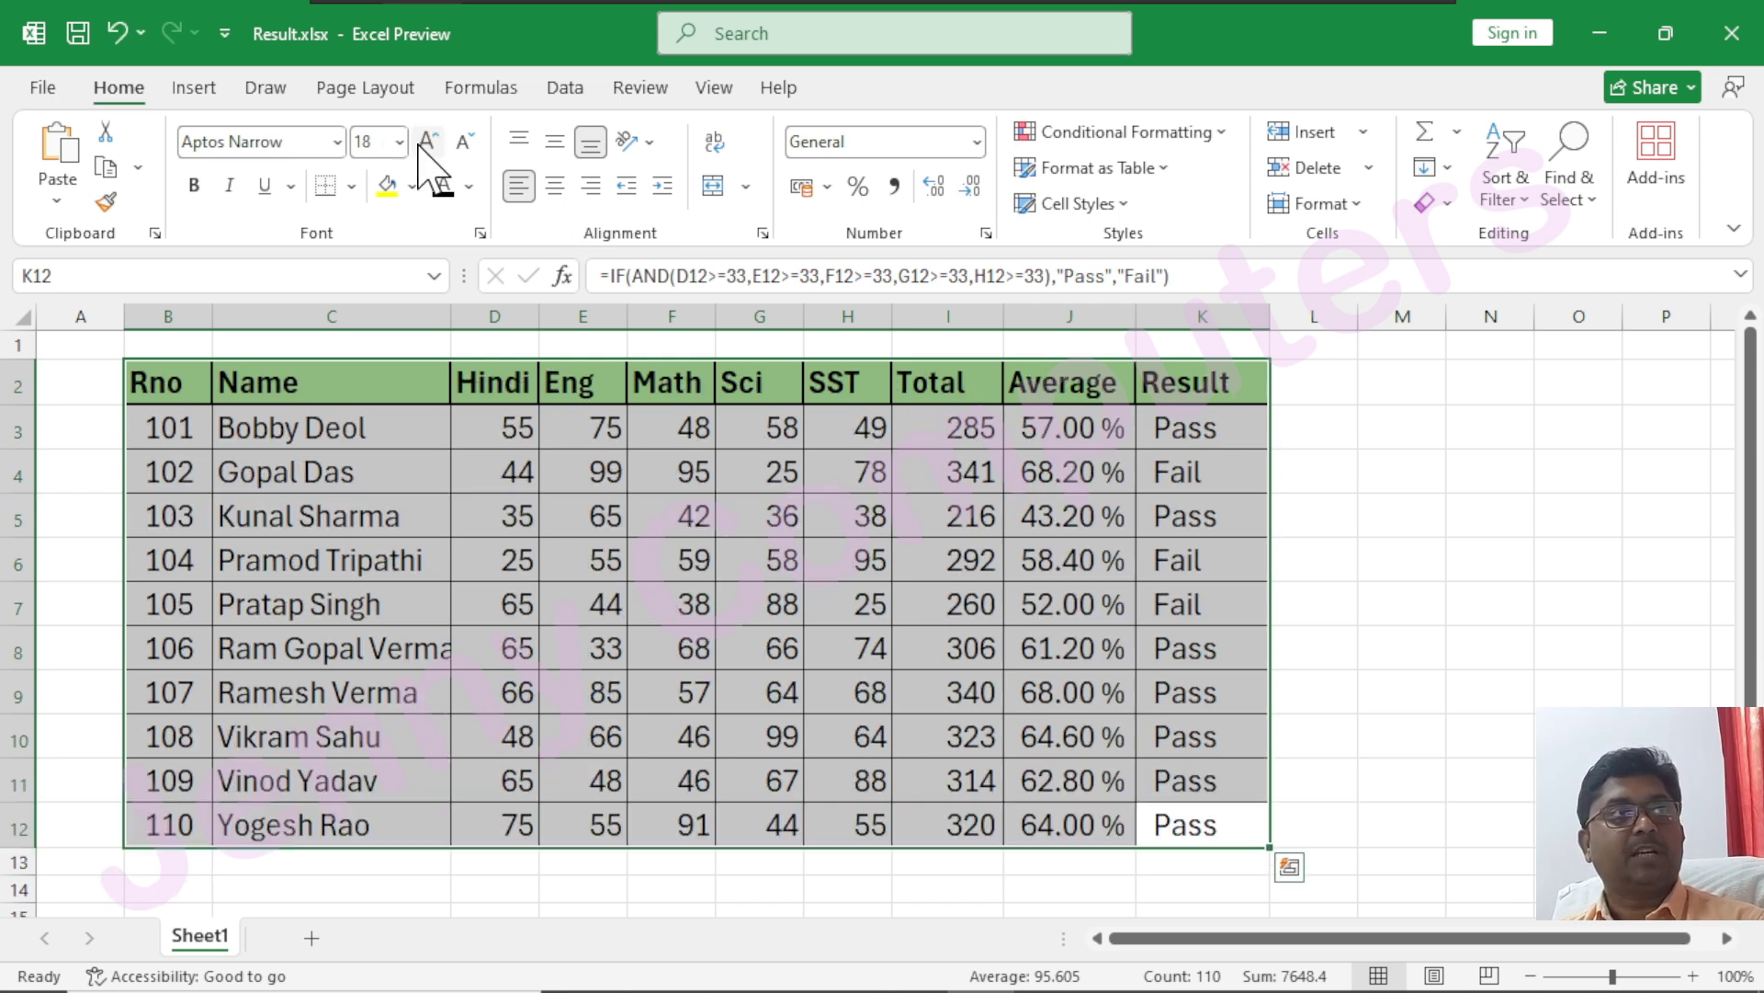
pyautogui.click(841, 572)
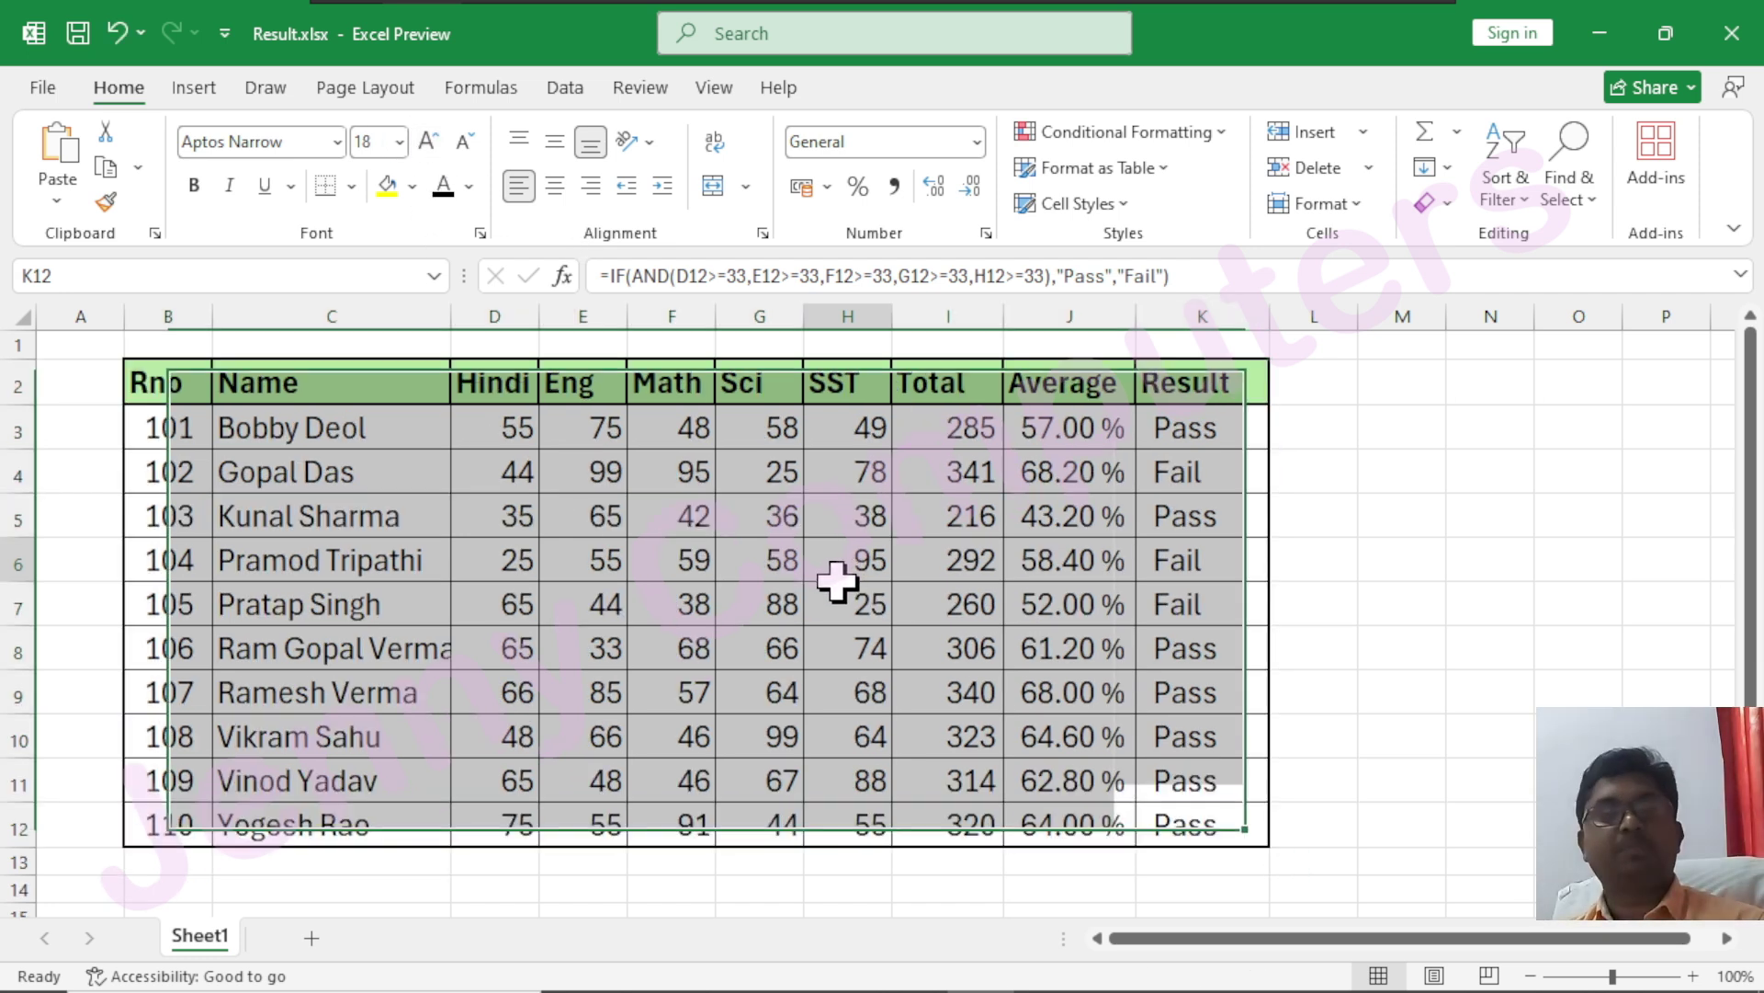
# - Review the table's marks, Total, Average and Result columns, and the Conditional Formatting rule types, including the Highlight Cells Rules
pyautogui.moveTo(935, 425); pyautogui.dragTo(976, 551)
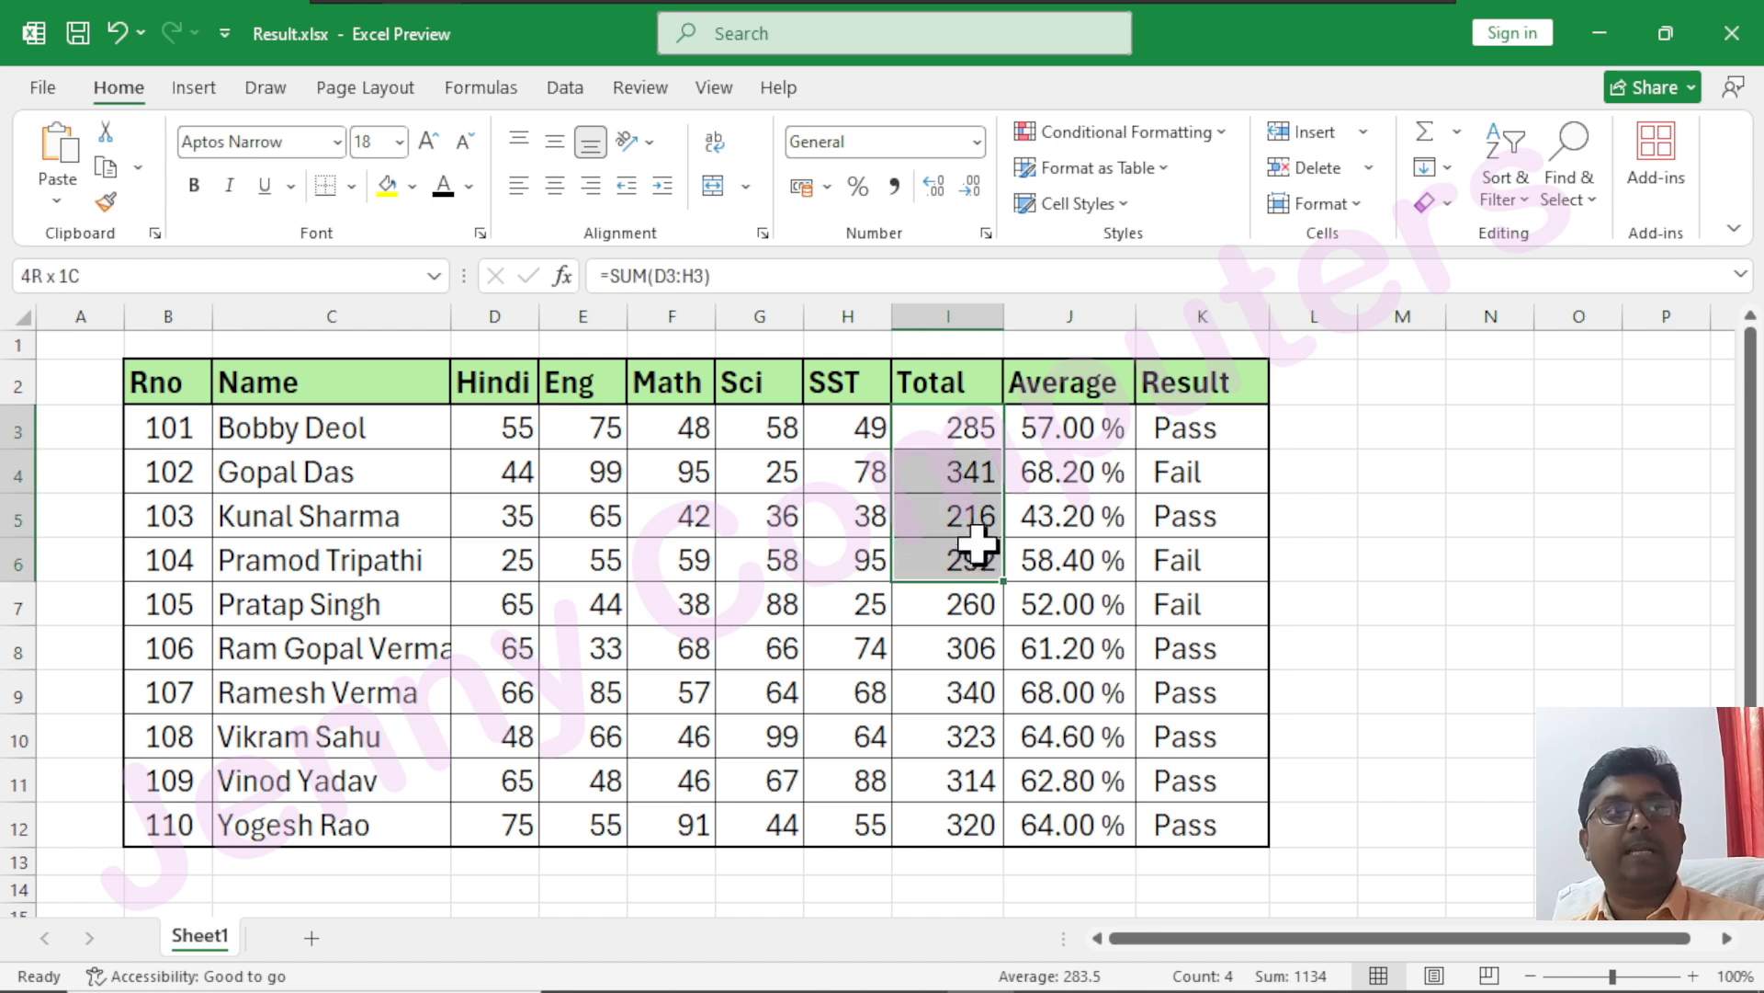
pyautogui.moveTo(1044, 432); pyautogui.dragTo(1079, 610)
pyautogui.moveTo(1197, 430); pyautogui.dragTo(1218, 691)
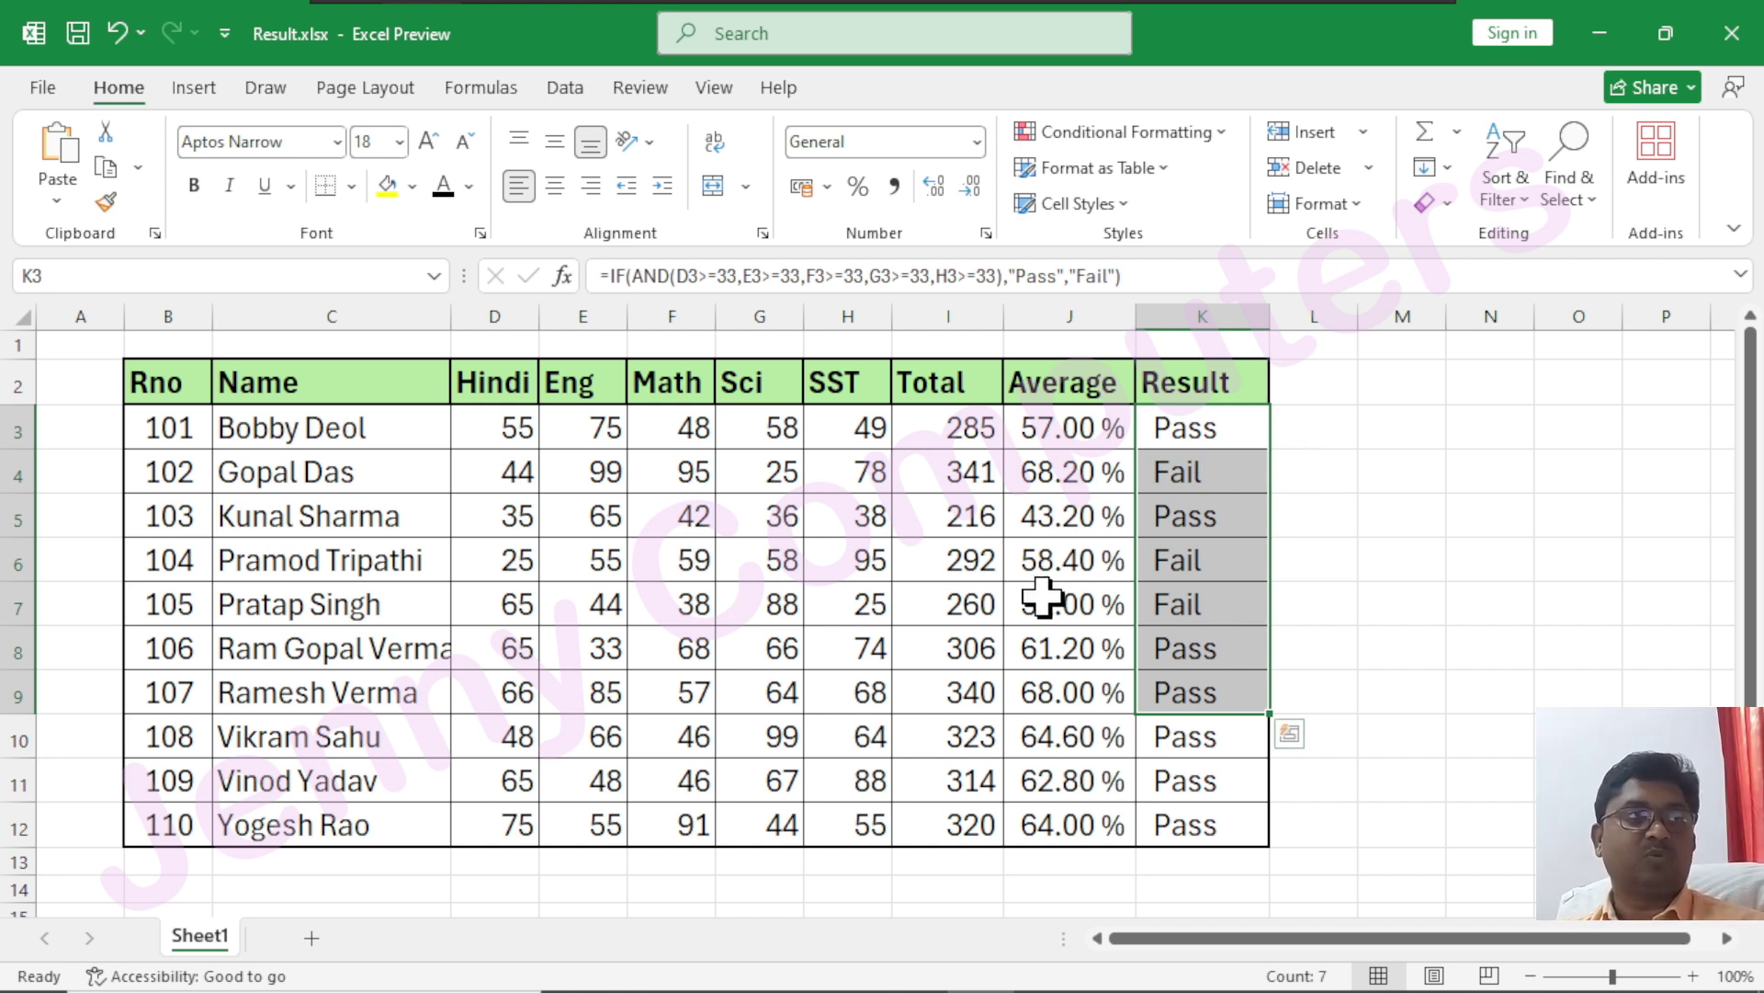
pyautogui.moveTo(180, 378); pyautogui.dragTo(857, 854)
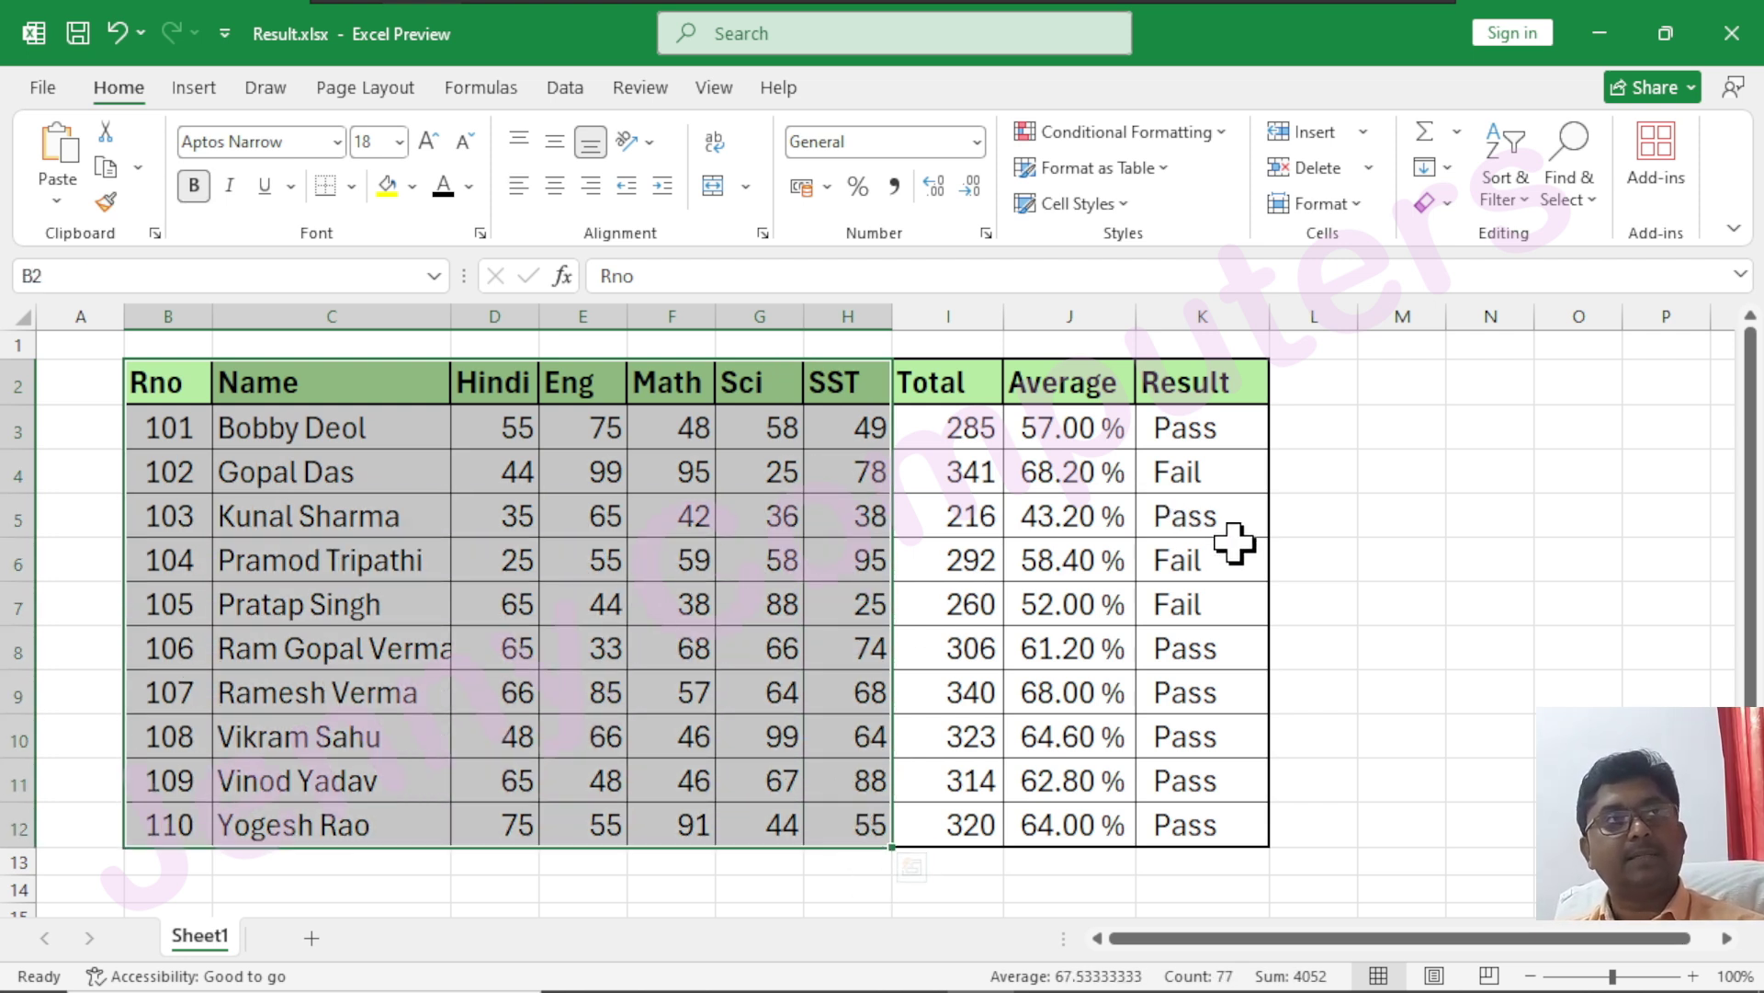
pyautogui.click(1435, 508)
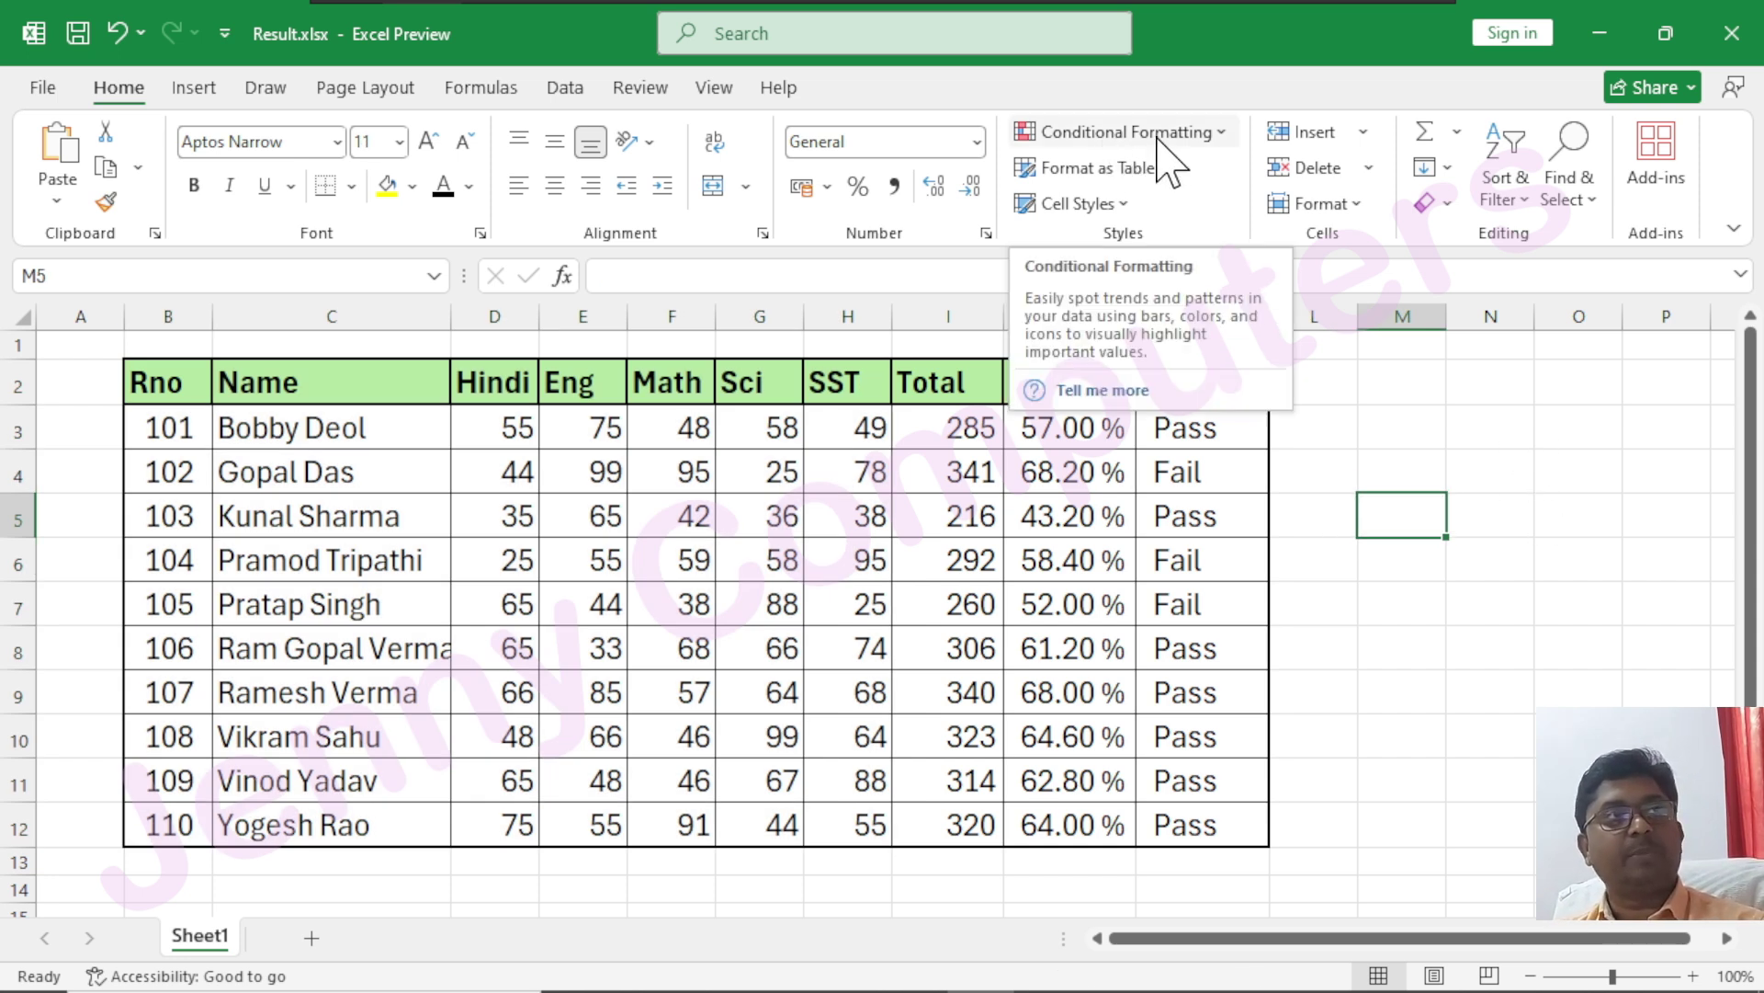
pyautogui.click(1221, 136)
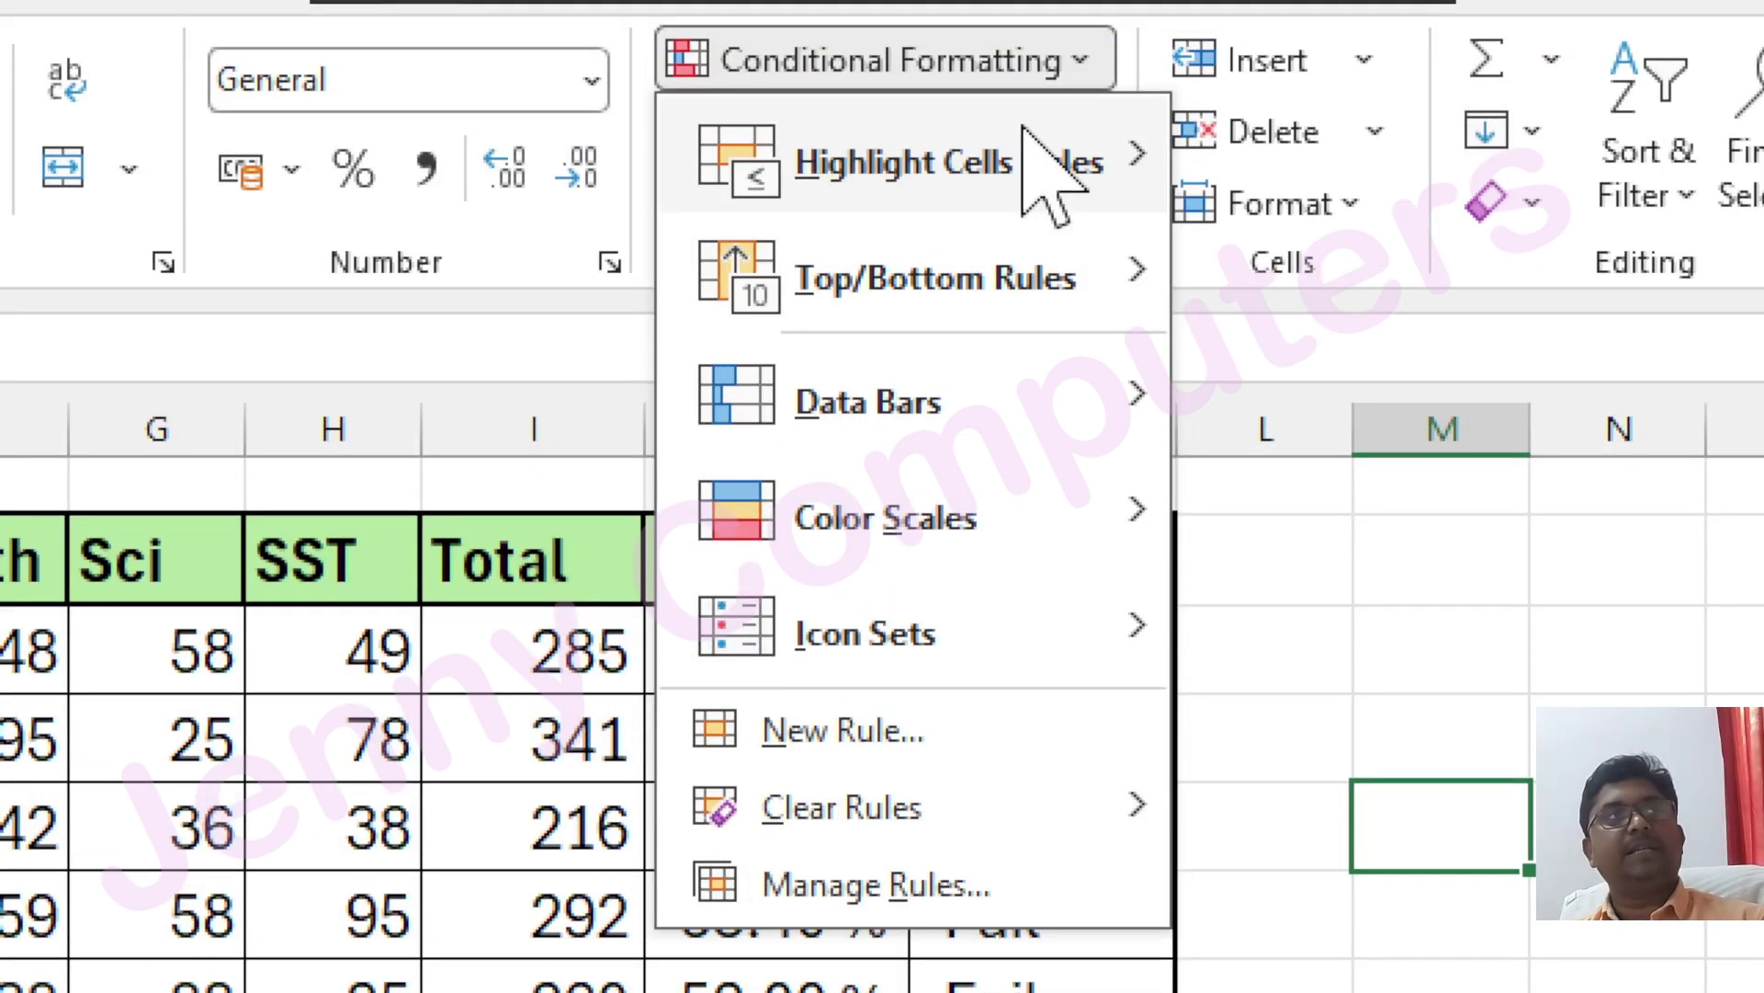
pyautogui.moveTo(1138, 166)
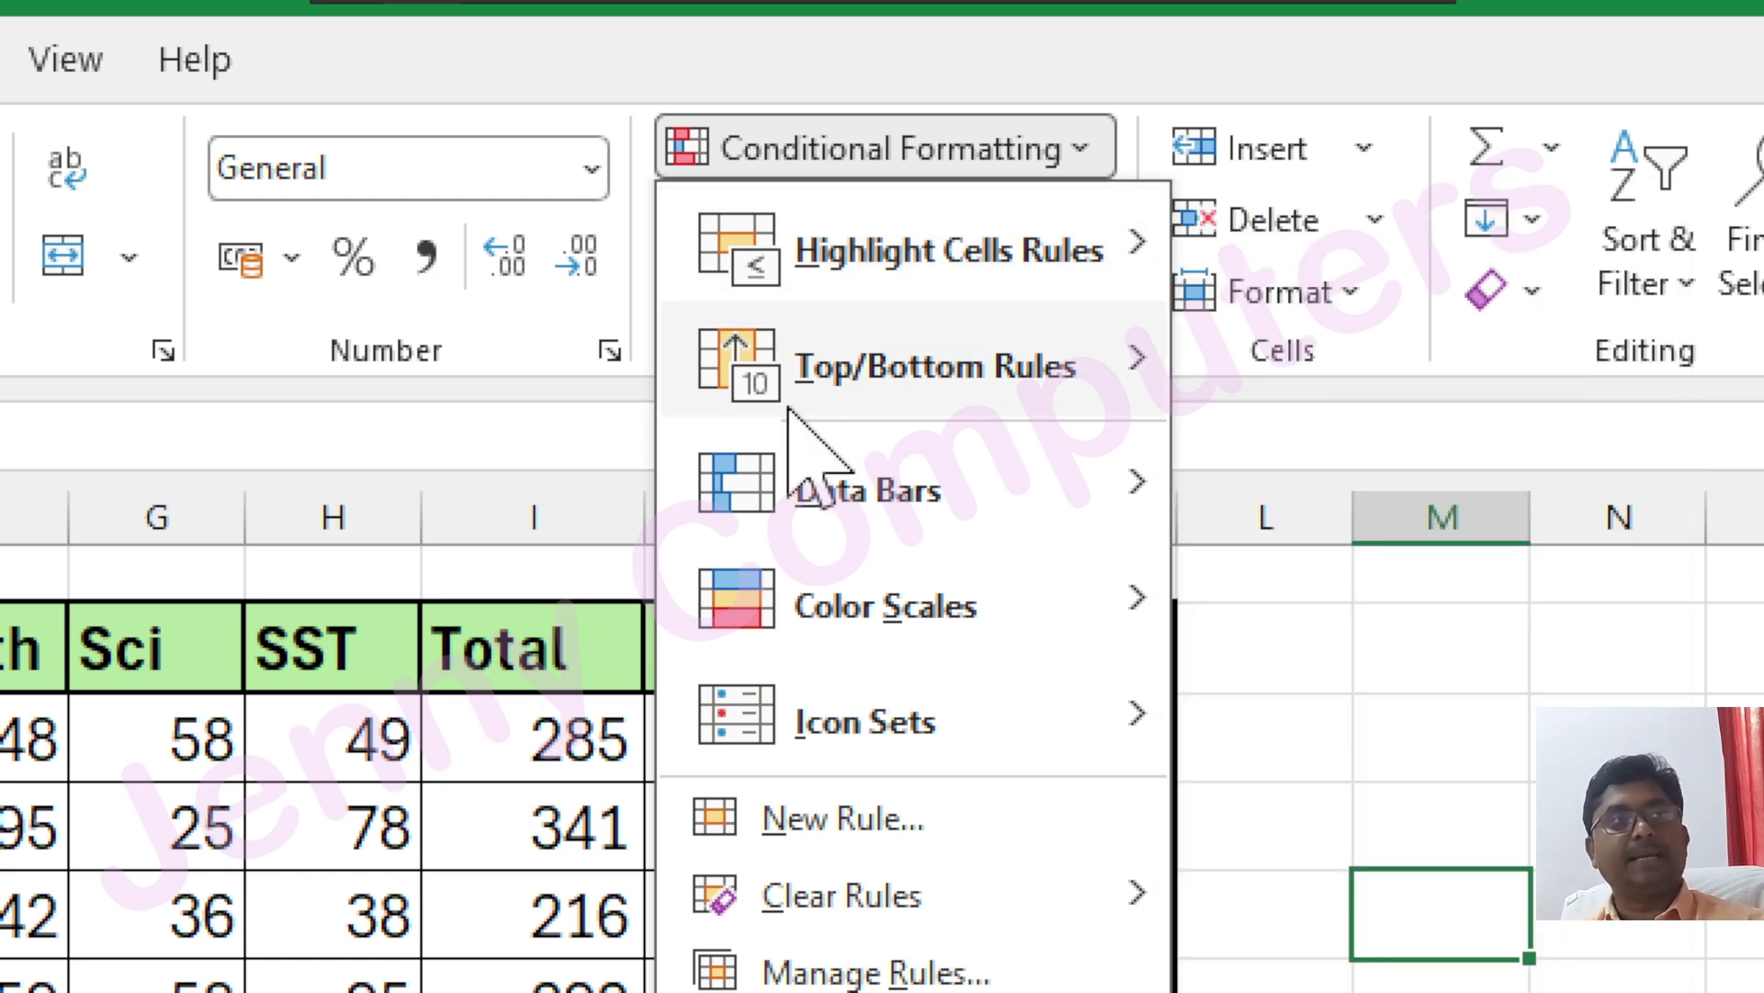
pyautogui.moveTo(933, 276)
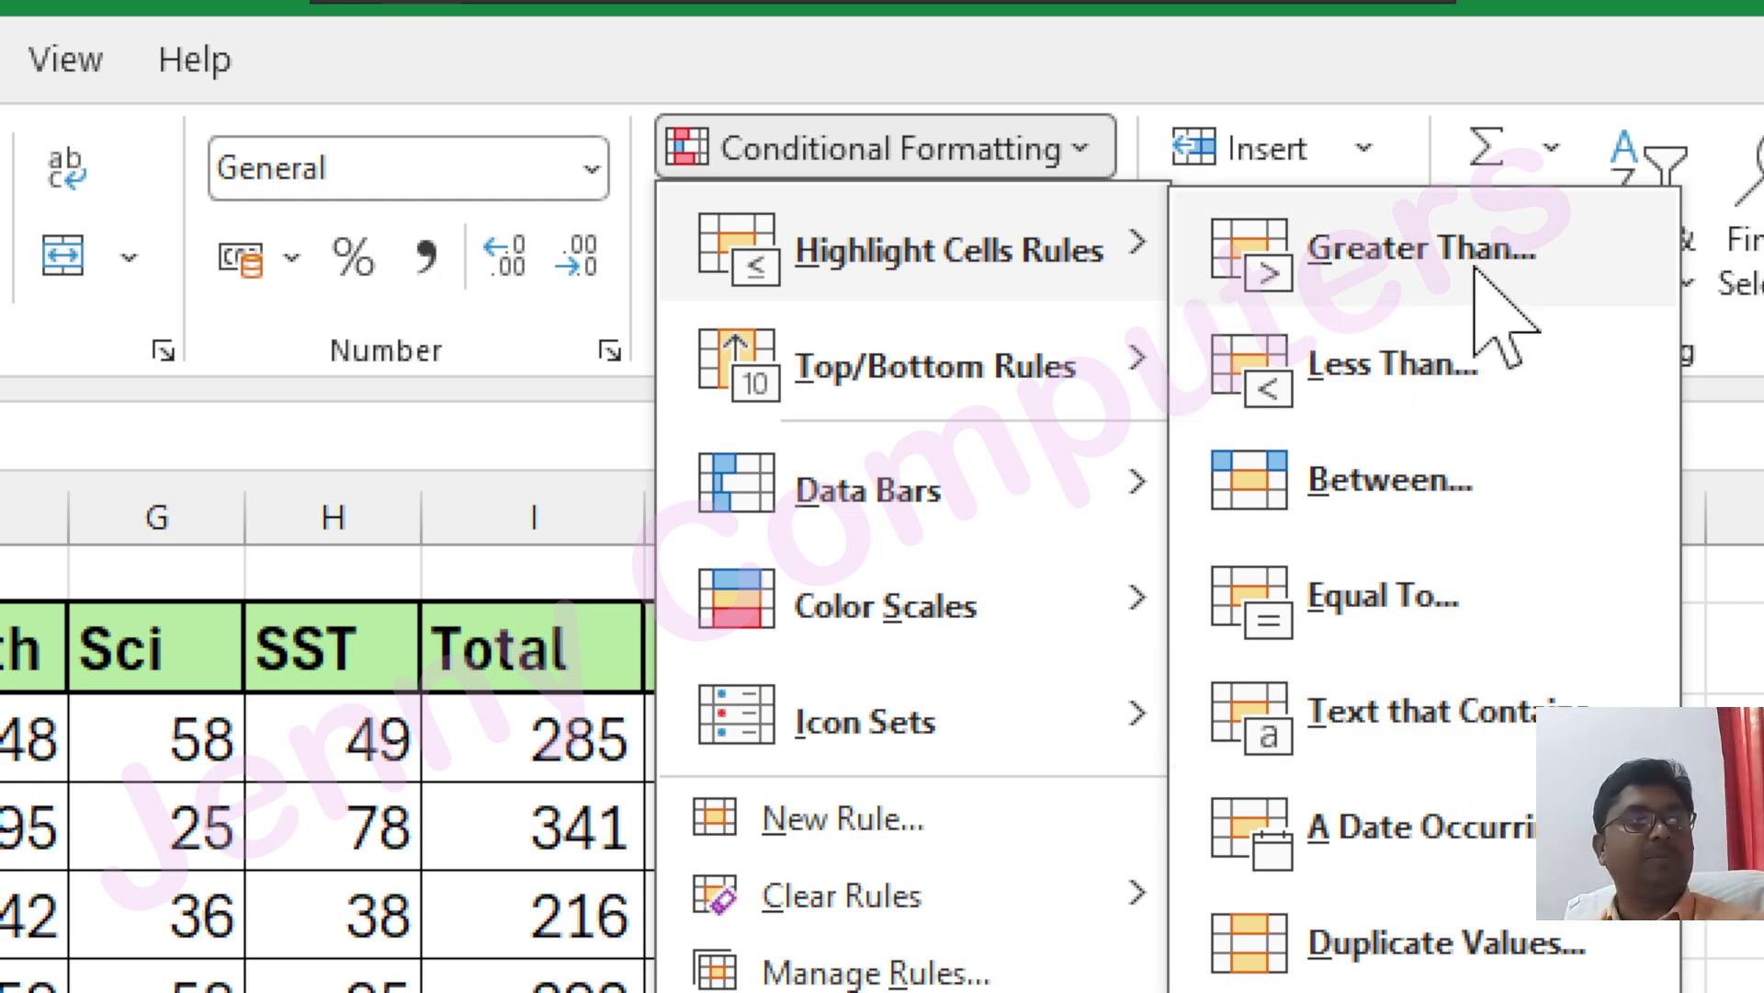
pyautogui.click(341, 794)
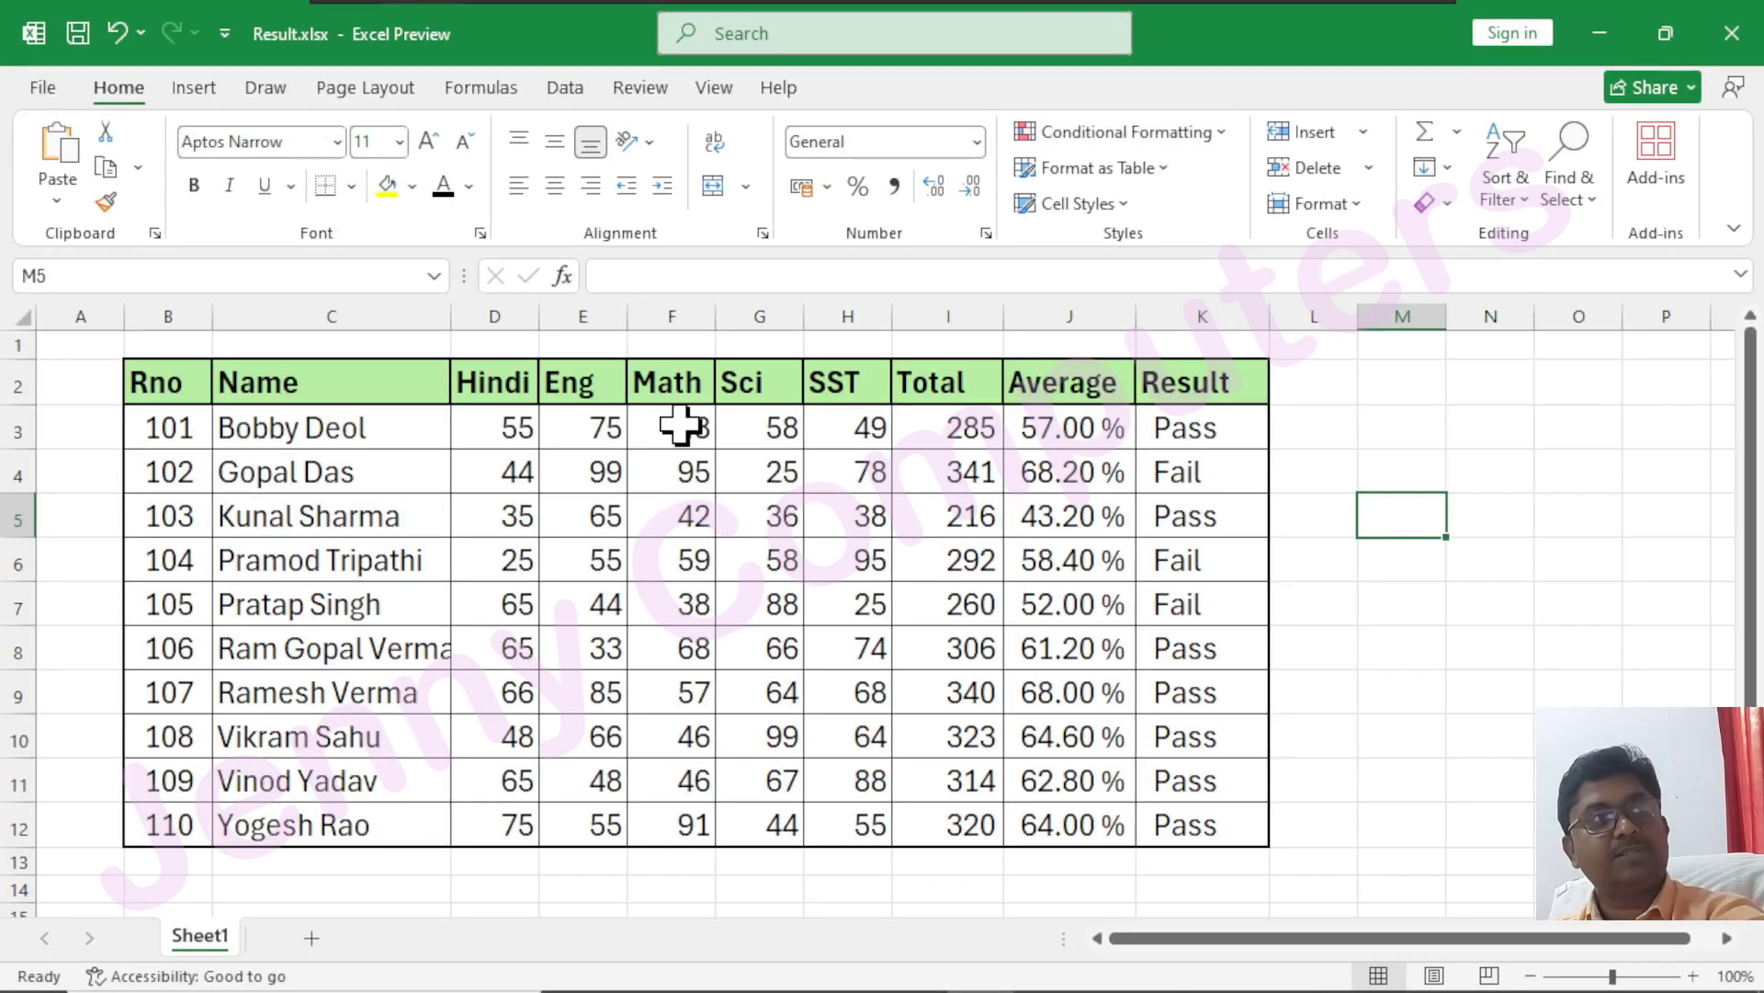
# - Create a Greater Than highlight rule for the Hindi marks in D3:D12 with a threshold of 60
pyautogui.moveTo(515, 429); pyautogui.dragTo(524, 824)
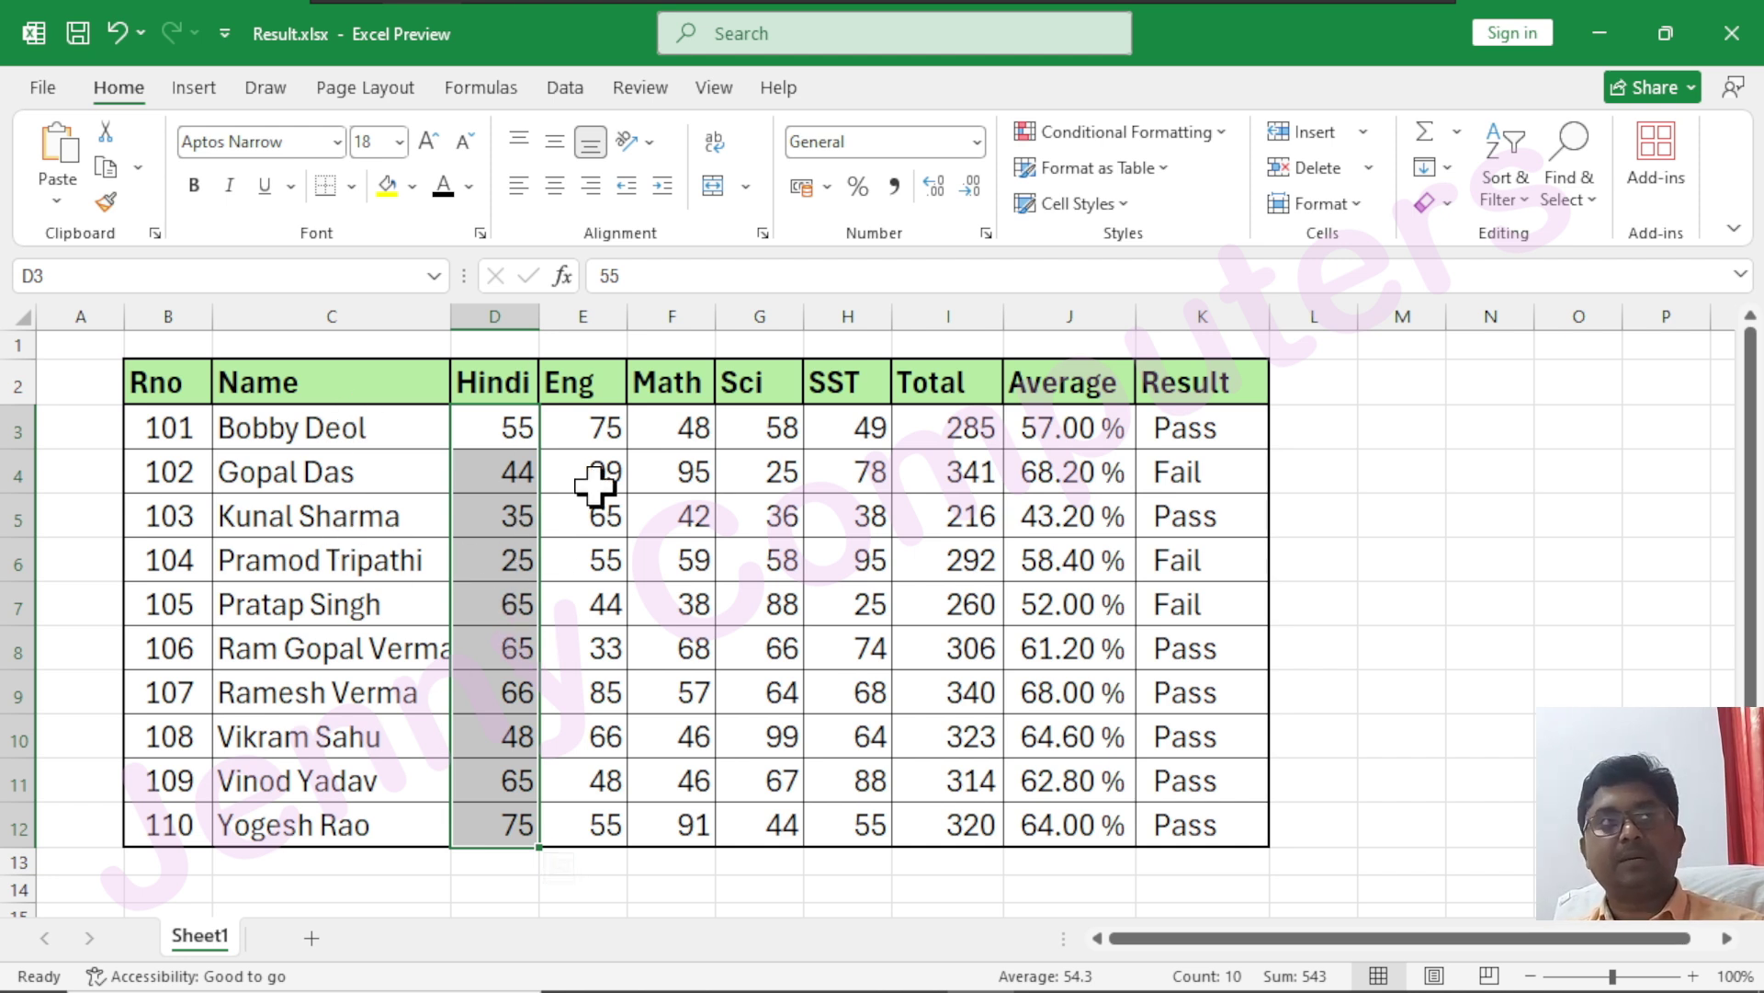
pyautogui.click(1222, 133)
pyautogui.moveTo(1156, 184)
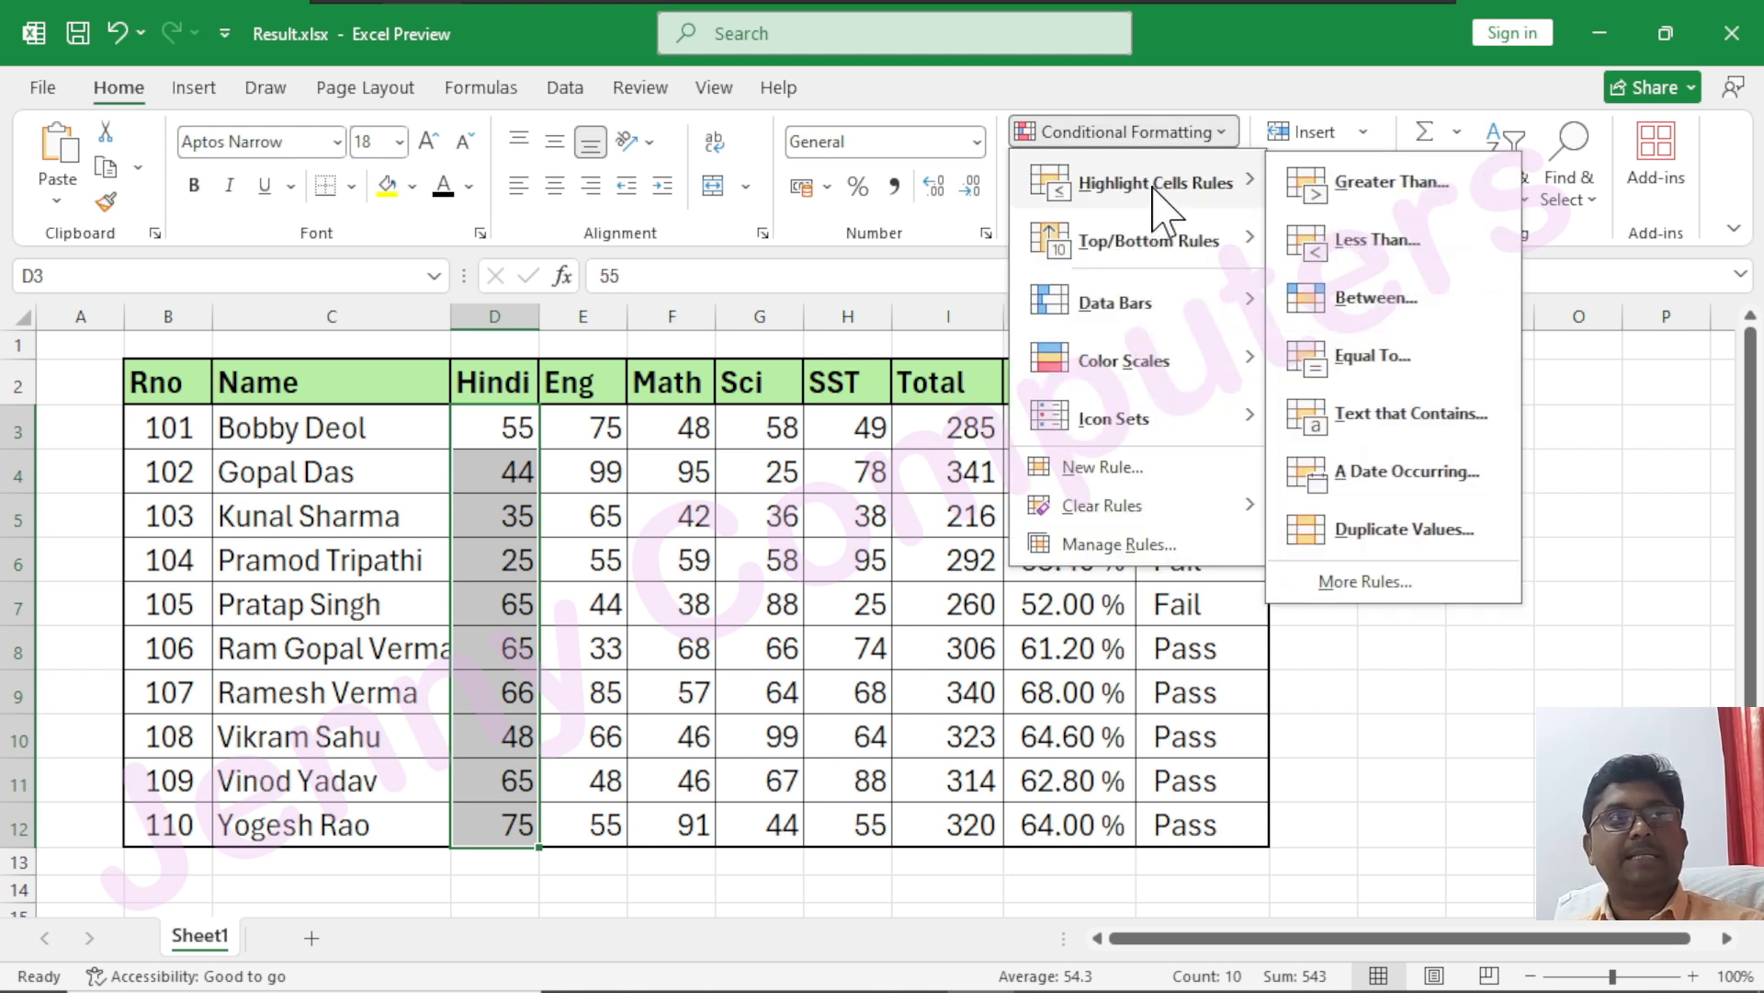
pyautogui.click(1351, 189)
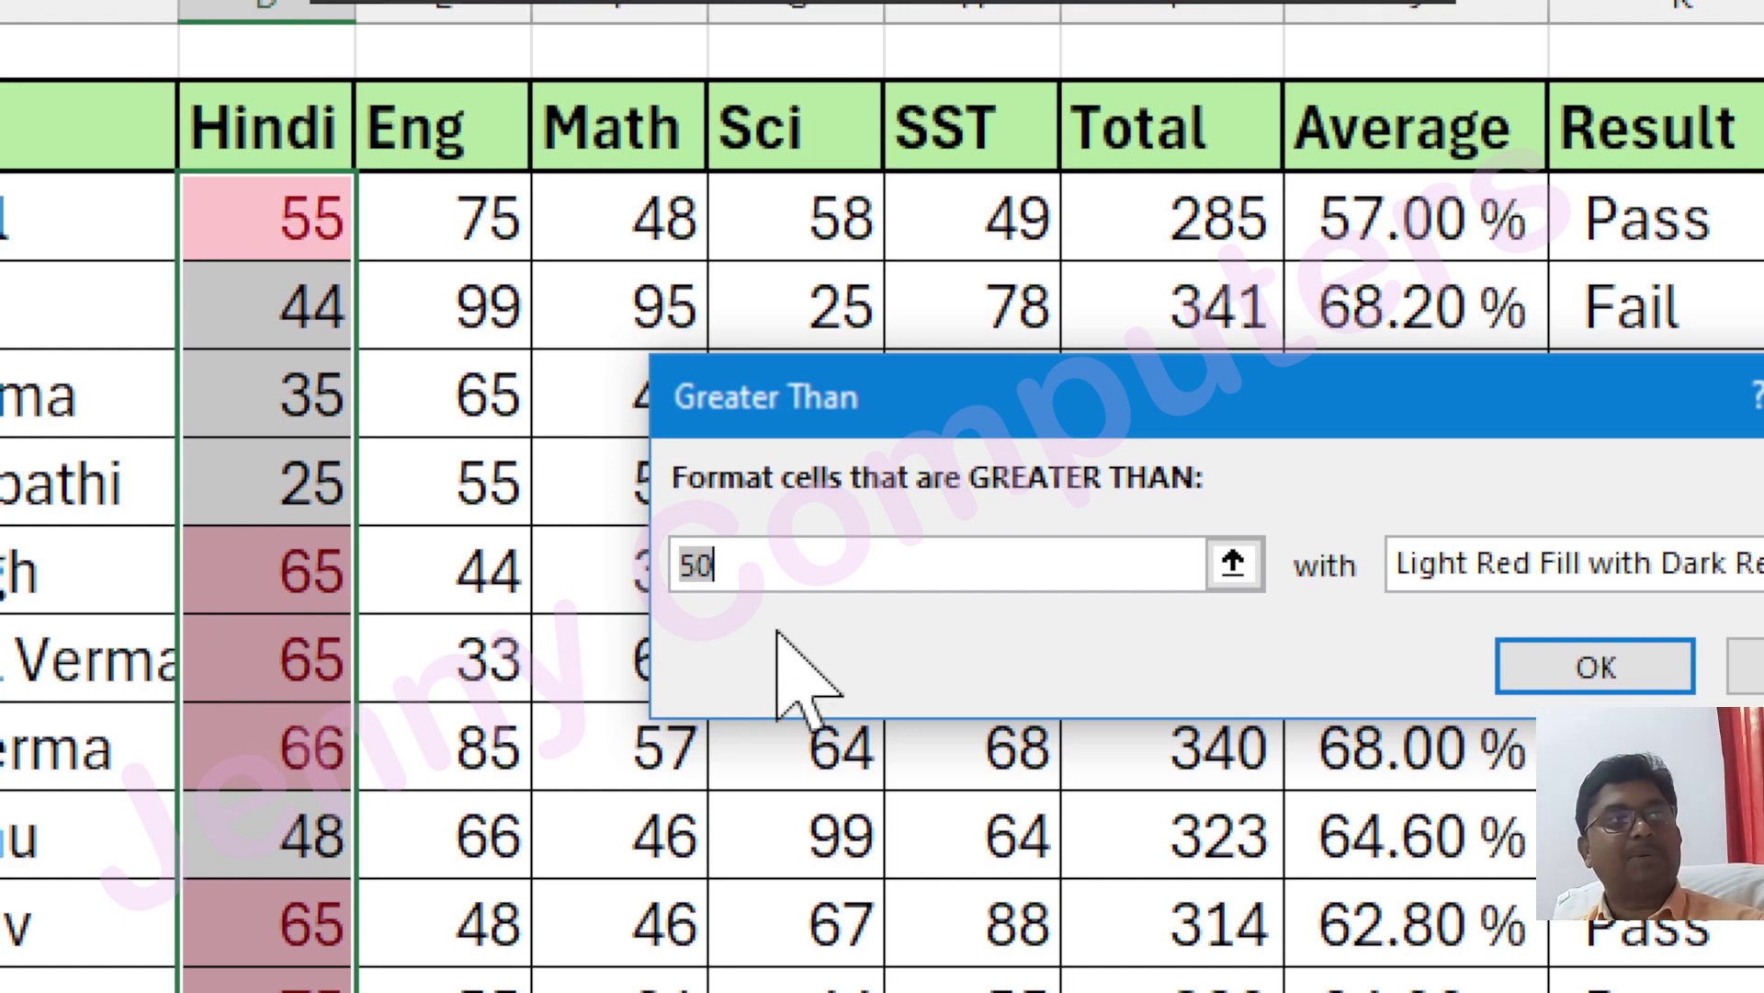
pyautogui.click(757, 581)
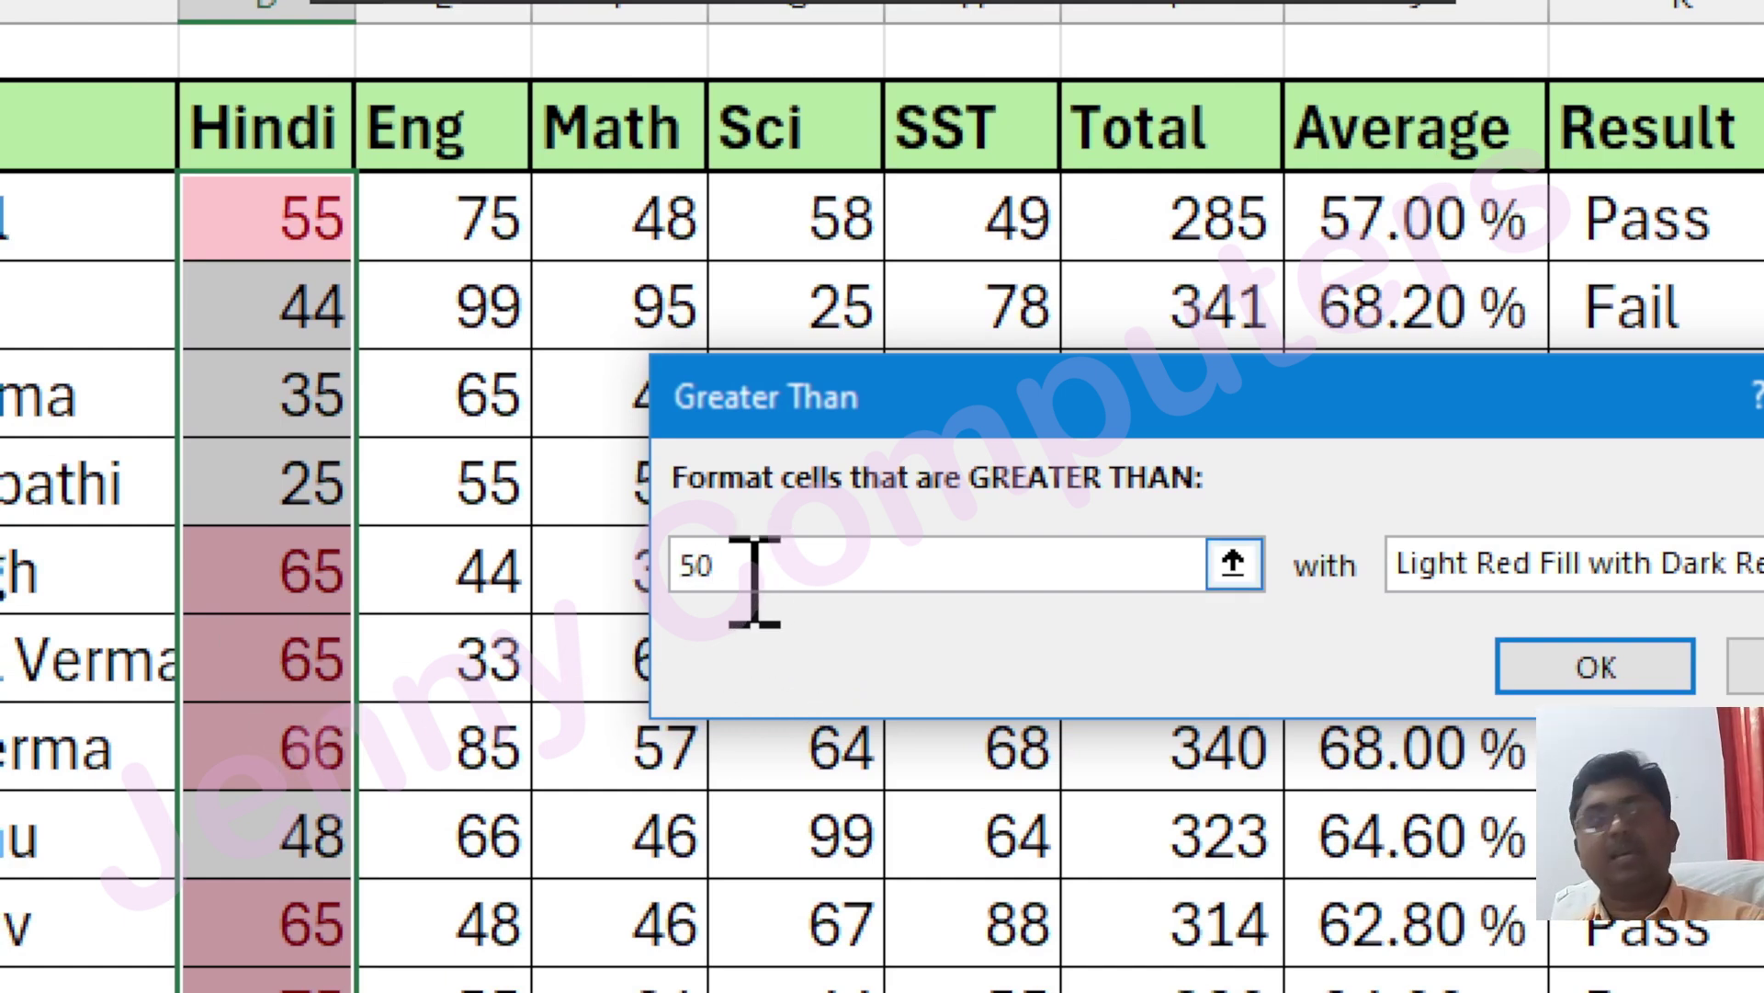
pyautogui.press('BackSpace')
pyautogui.press('BackSpace')
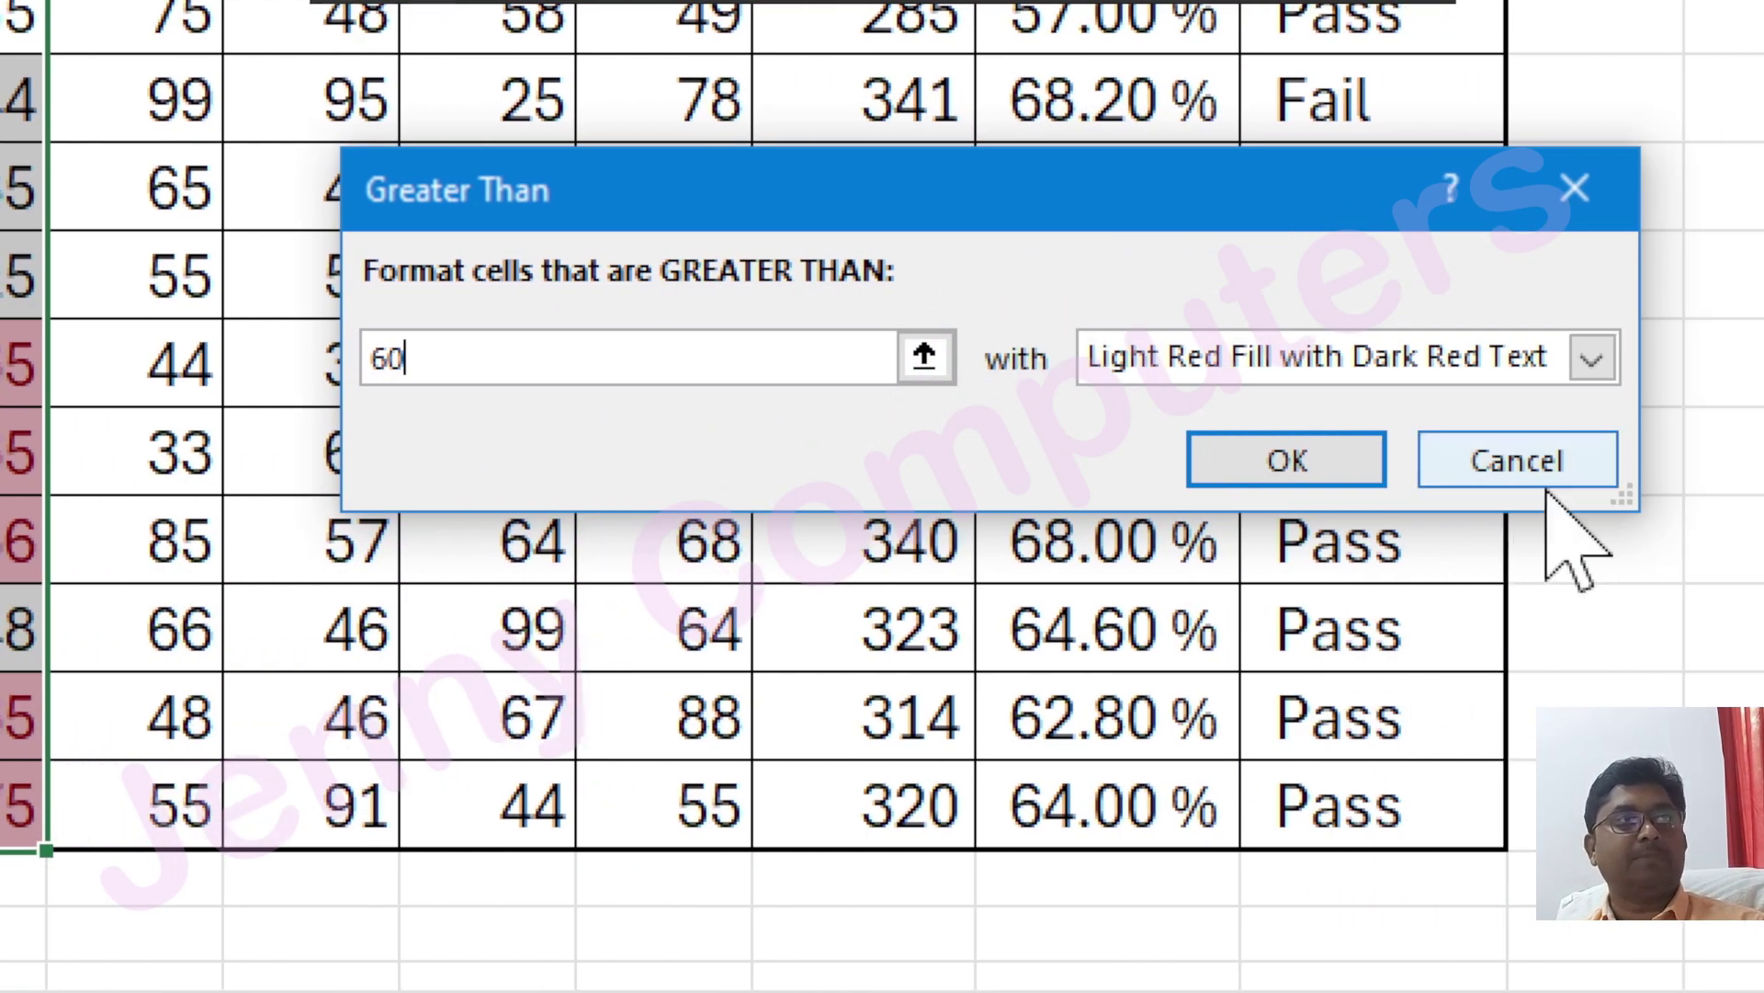
# - Examine the Number, Font, Border and Fill settings of the rule's Custom Format, and cancel without changing them
pyautogui.click(1593, 358)
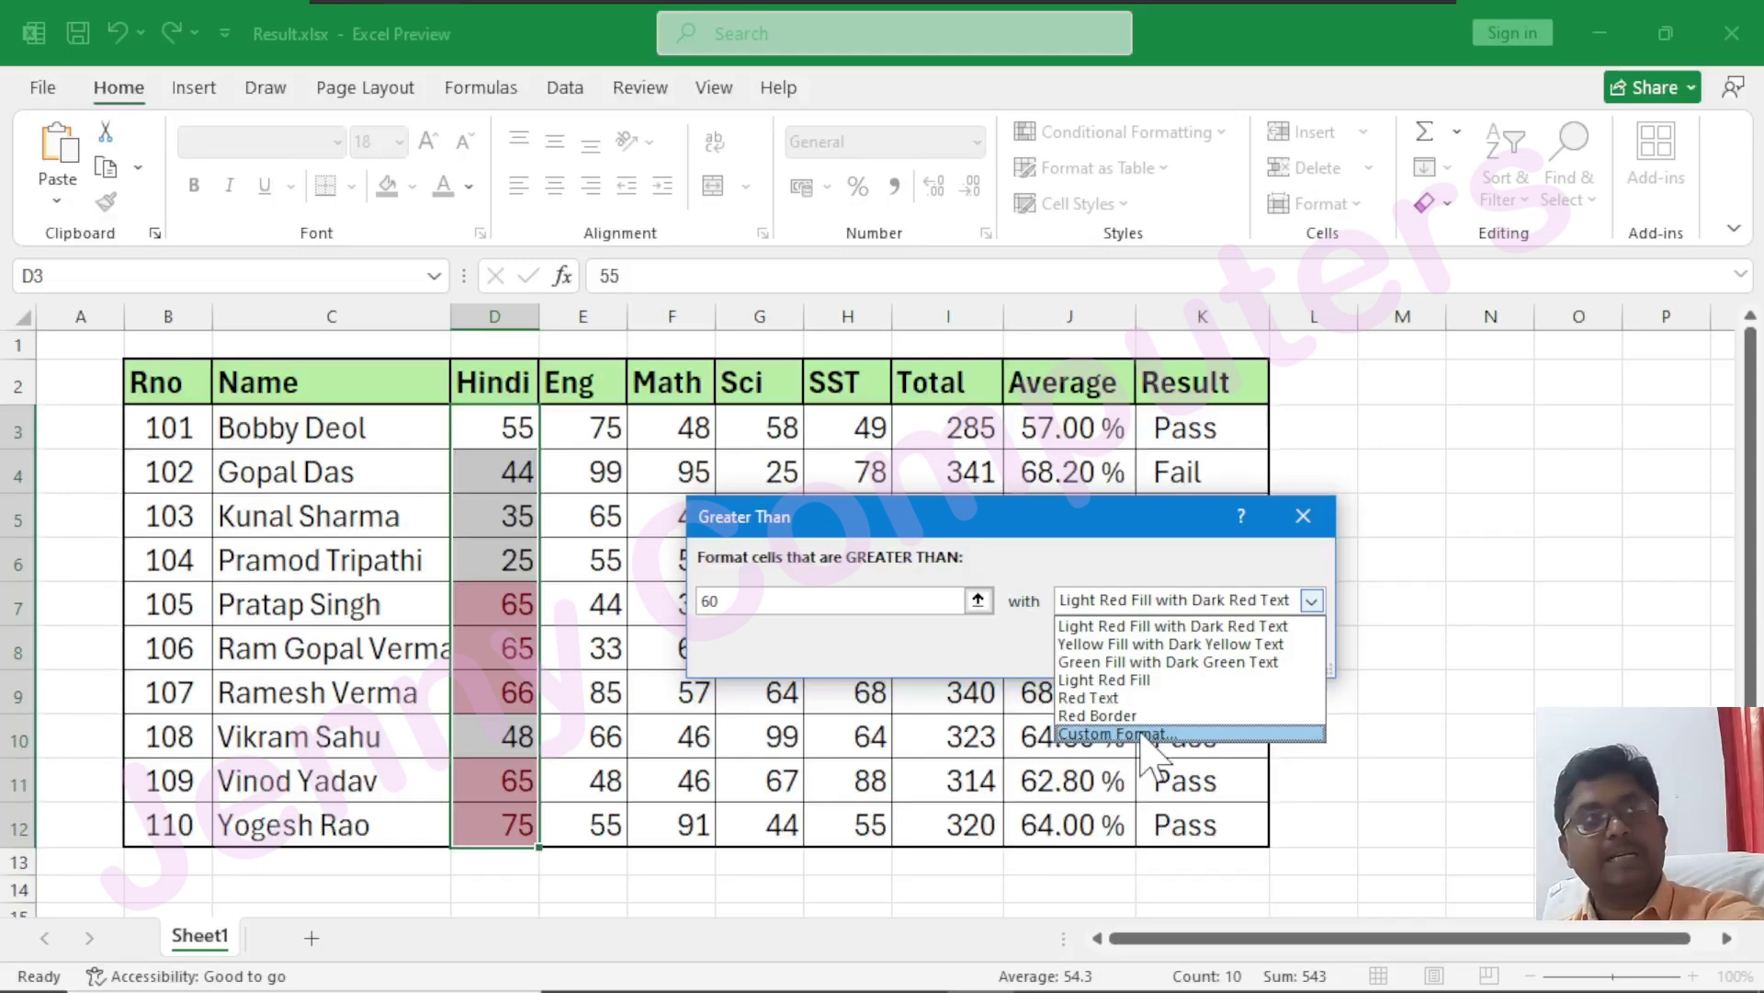
pyautogui.click(1183, 625)
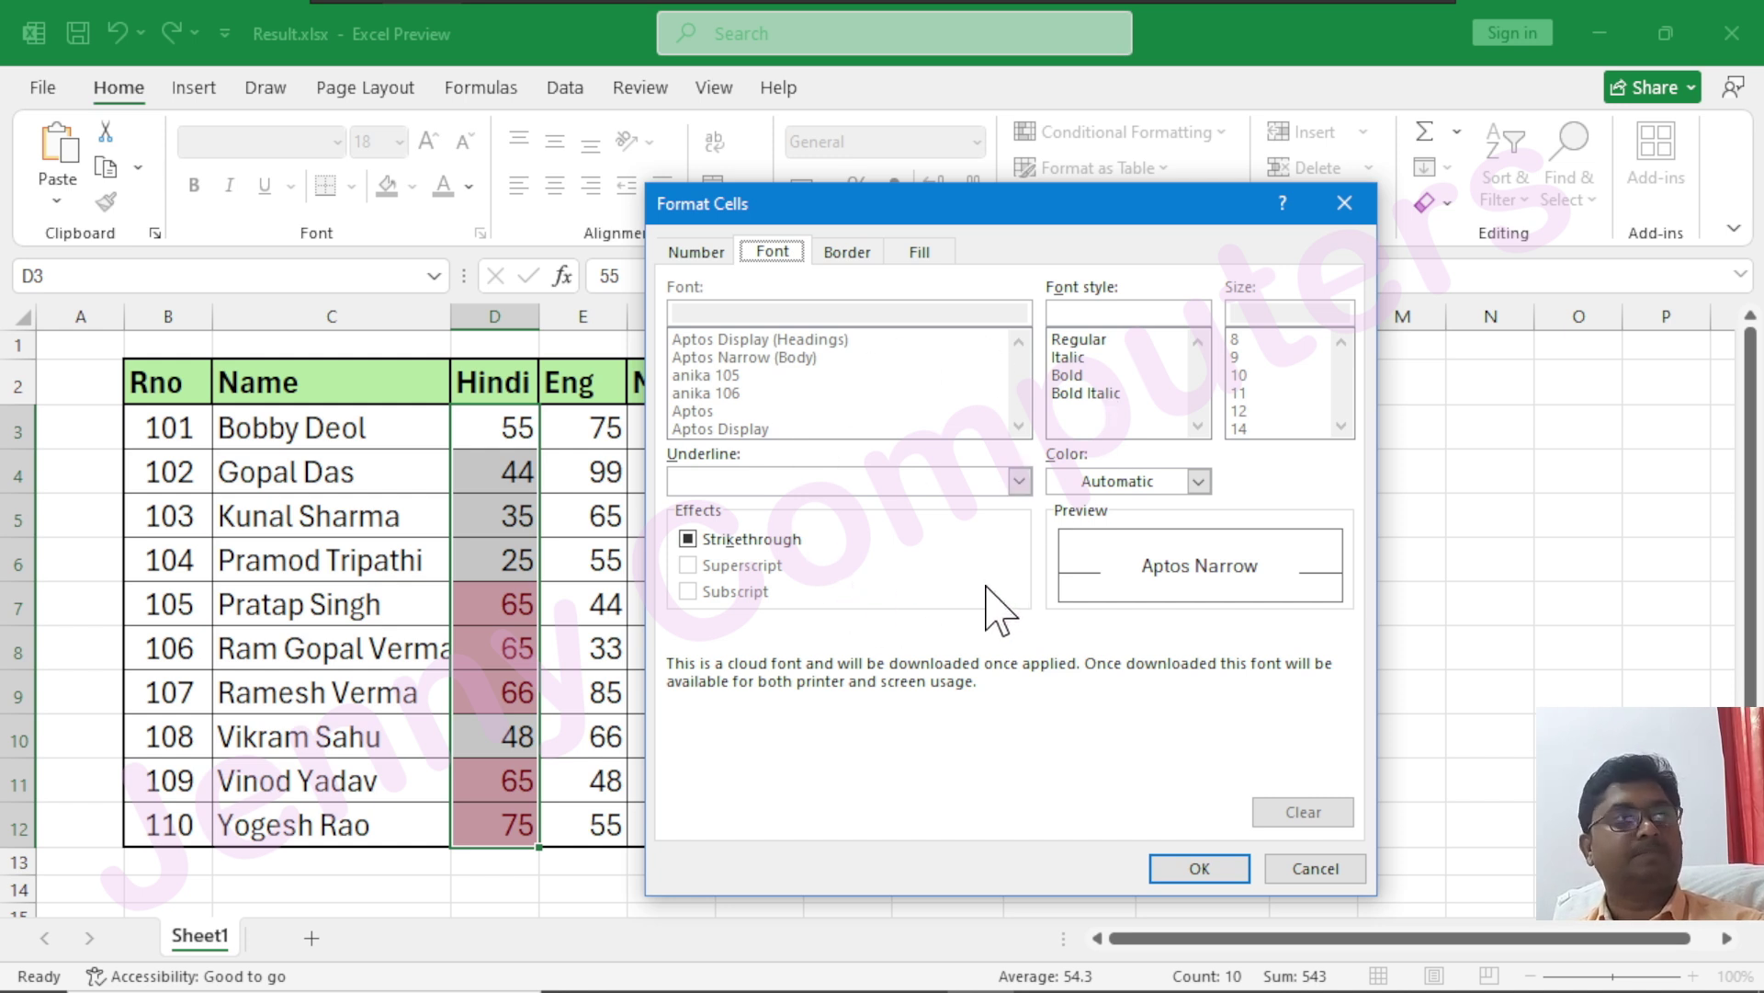
pyautogui.click(848, 258)
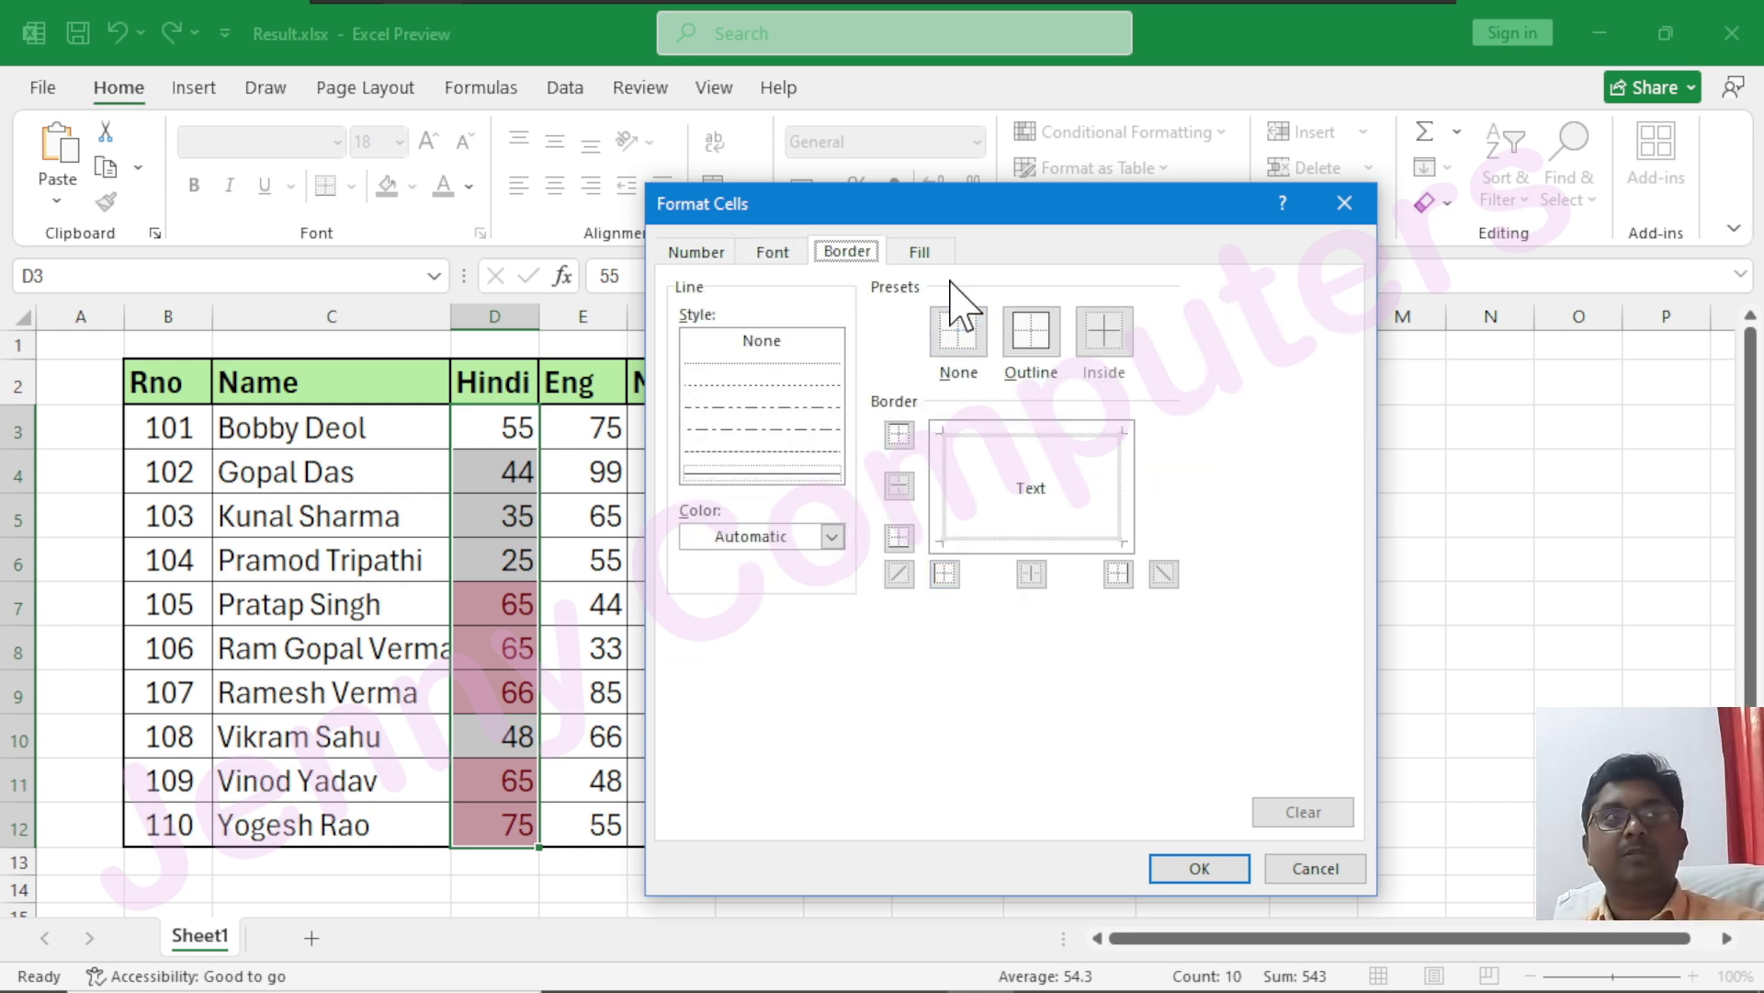
pyautogui.click(921, 254)
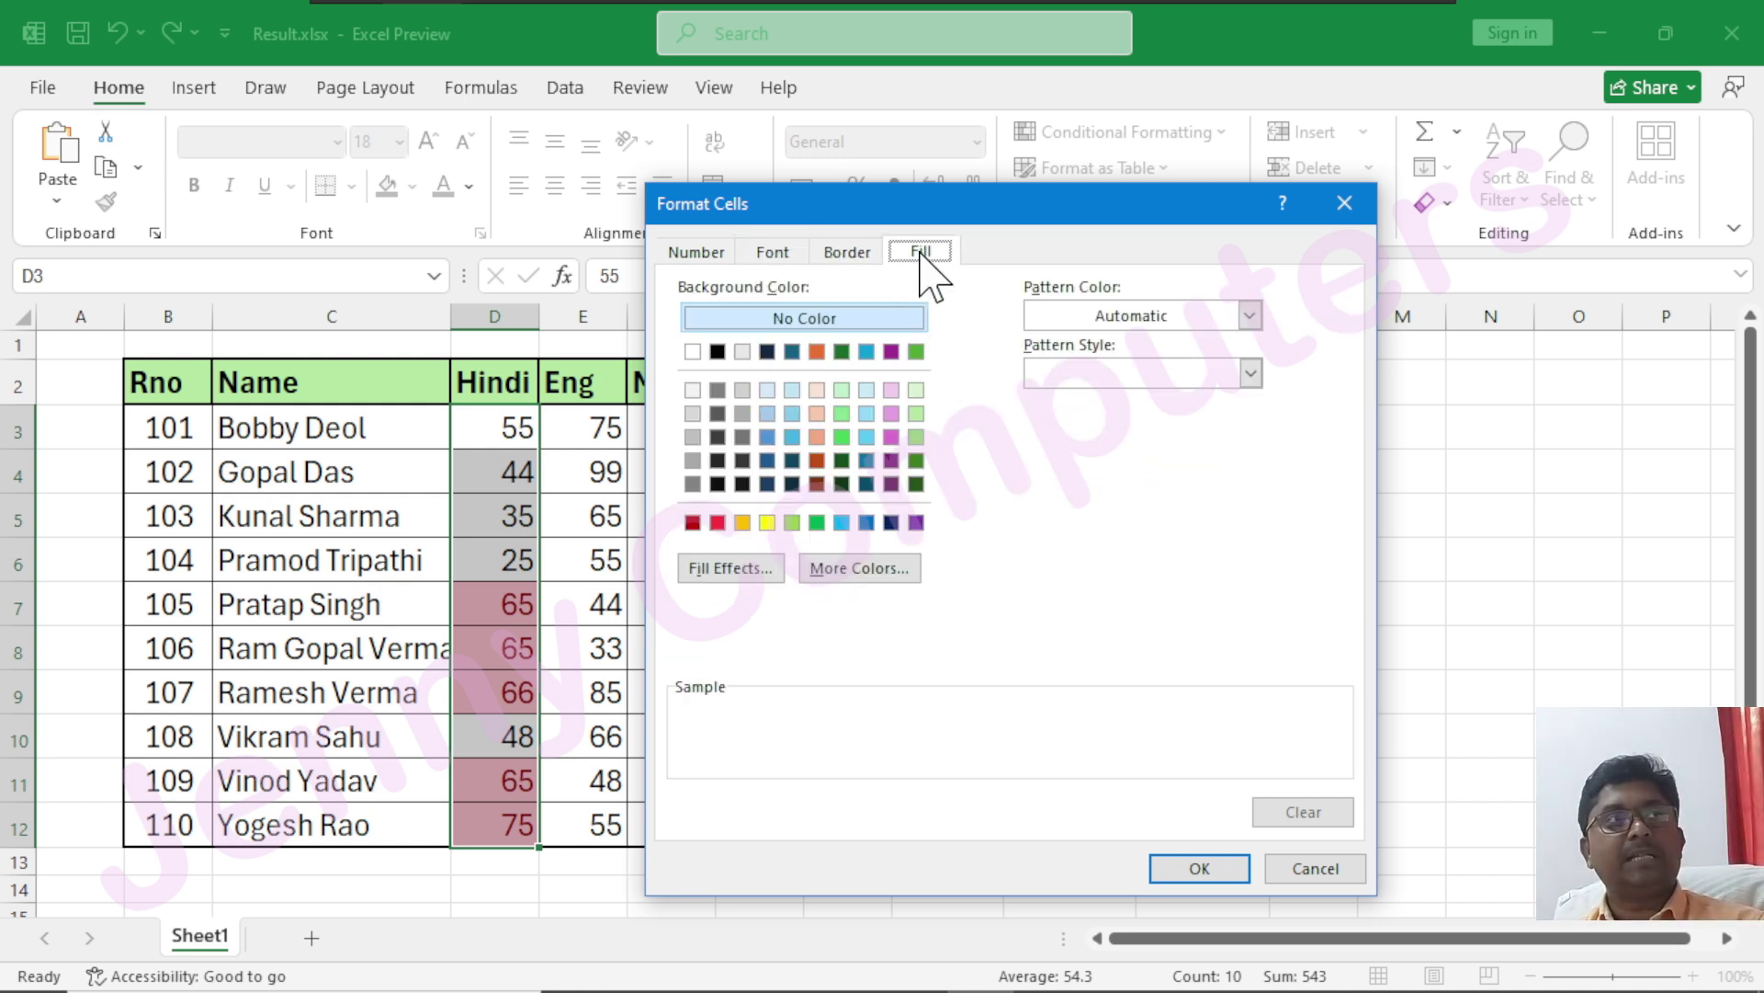
pyautogui.click(708, 258)
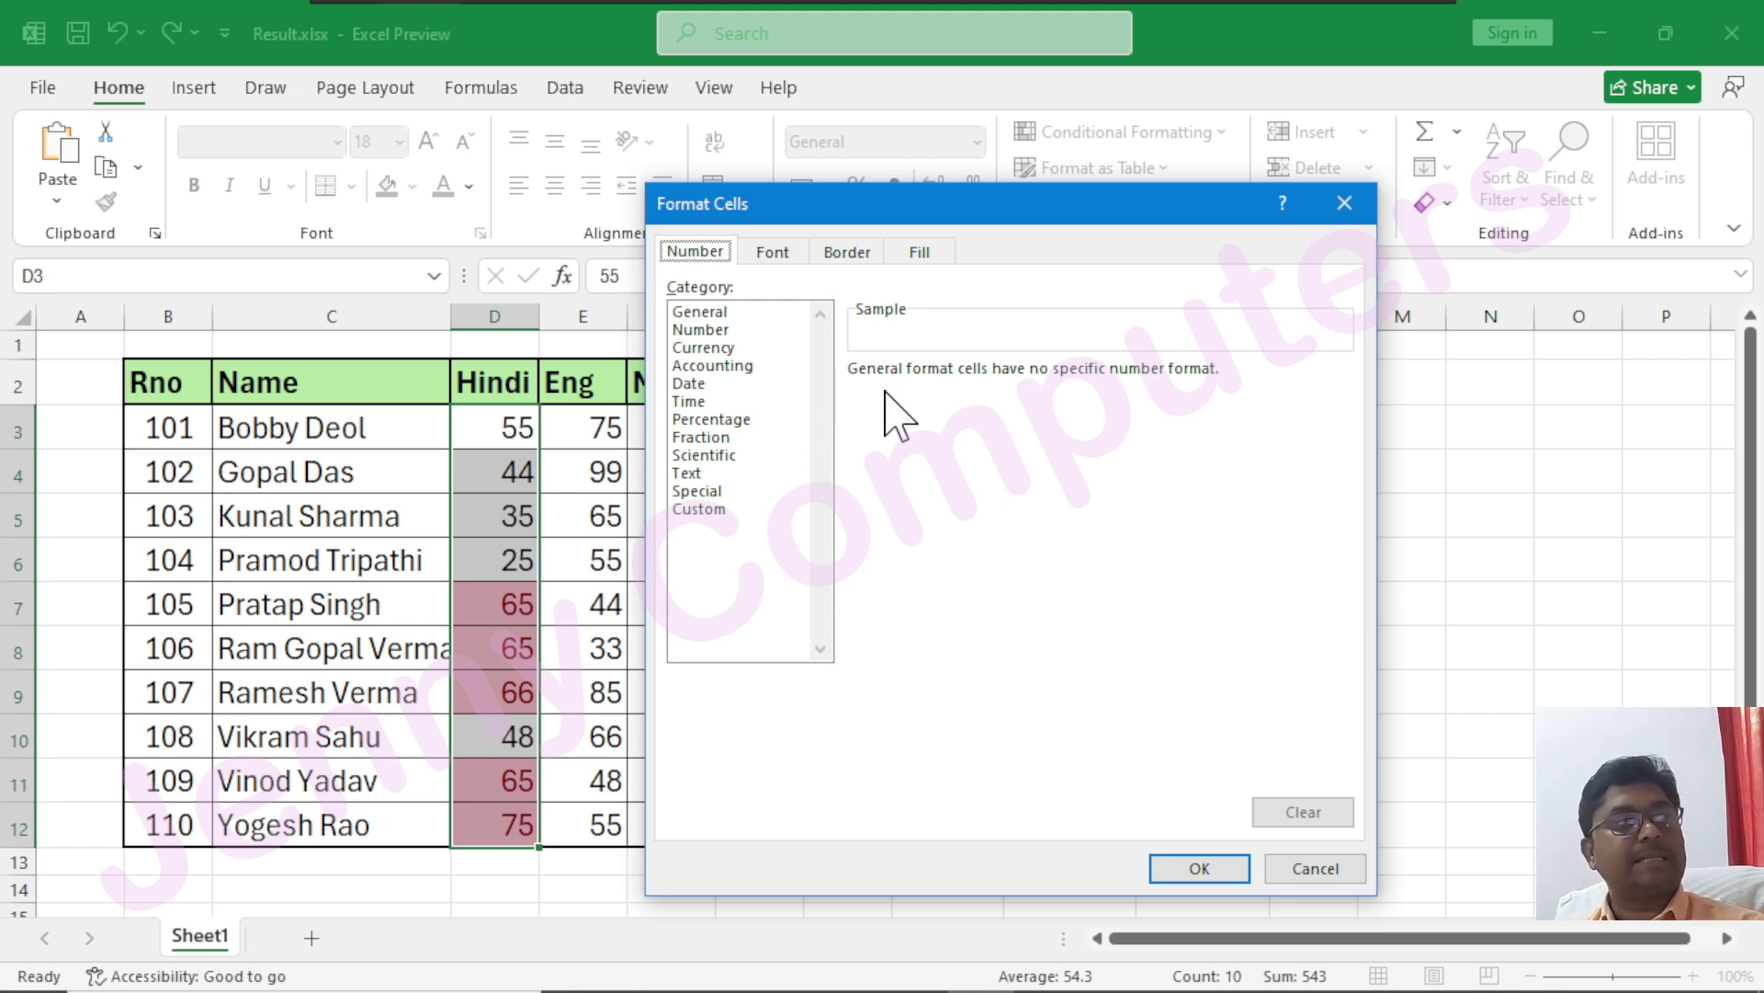
pyautogui.click(778, 251)
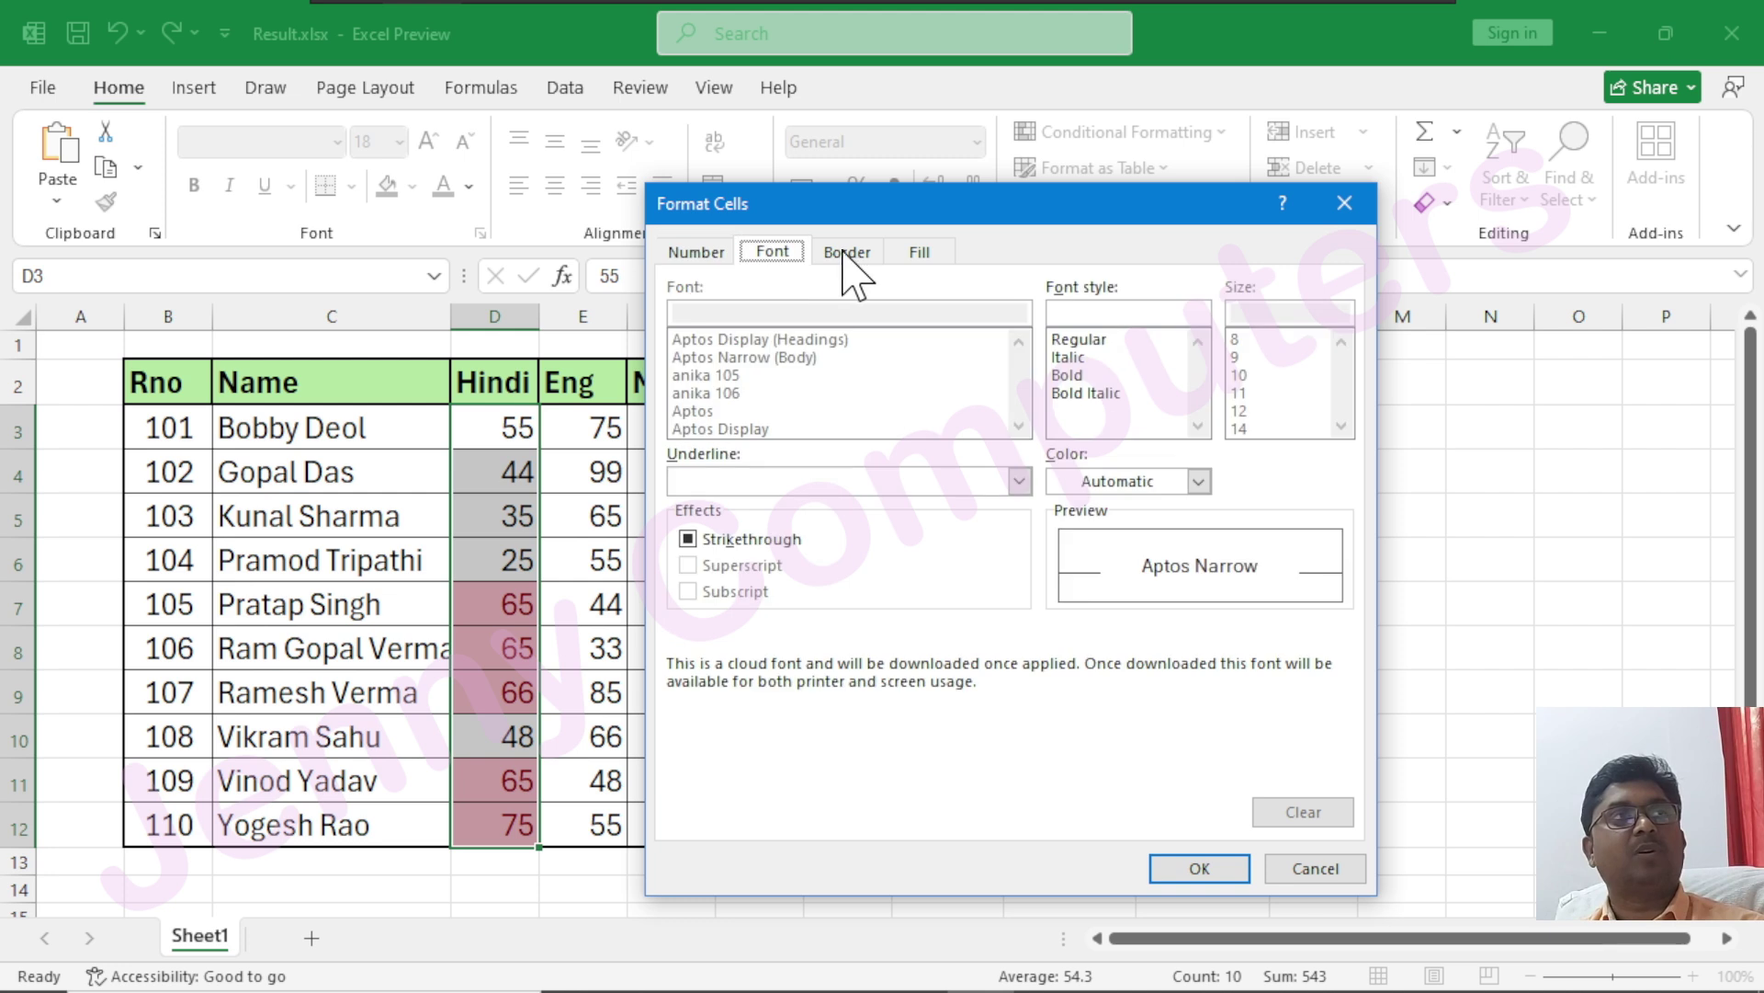
pyautogui.click(845, 252)
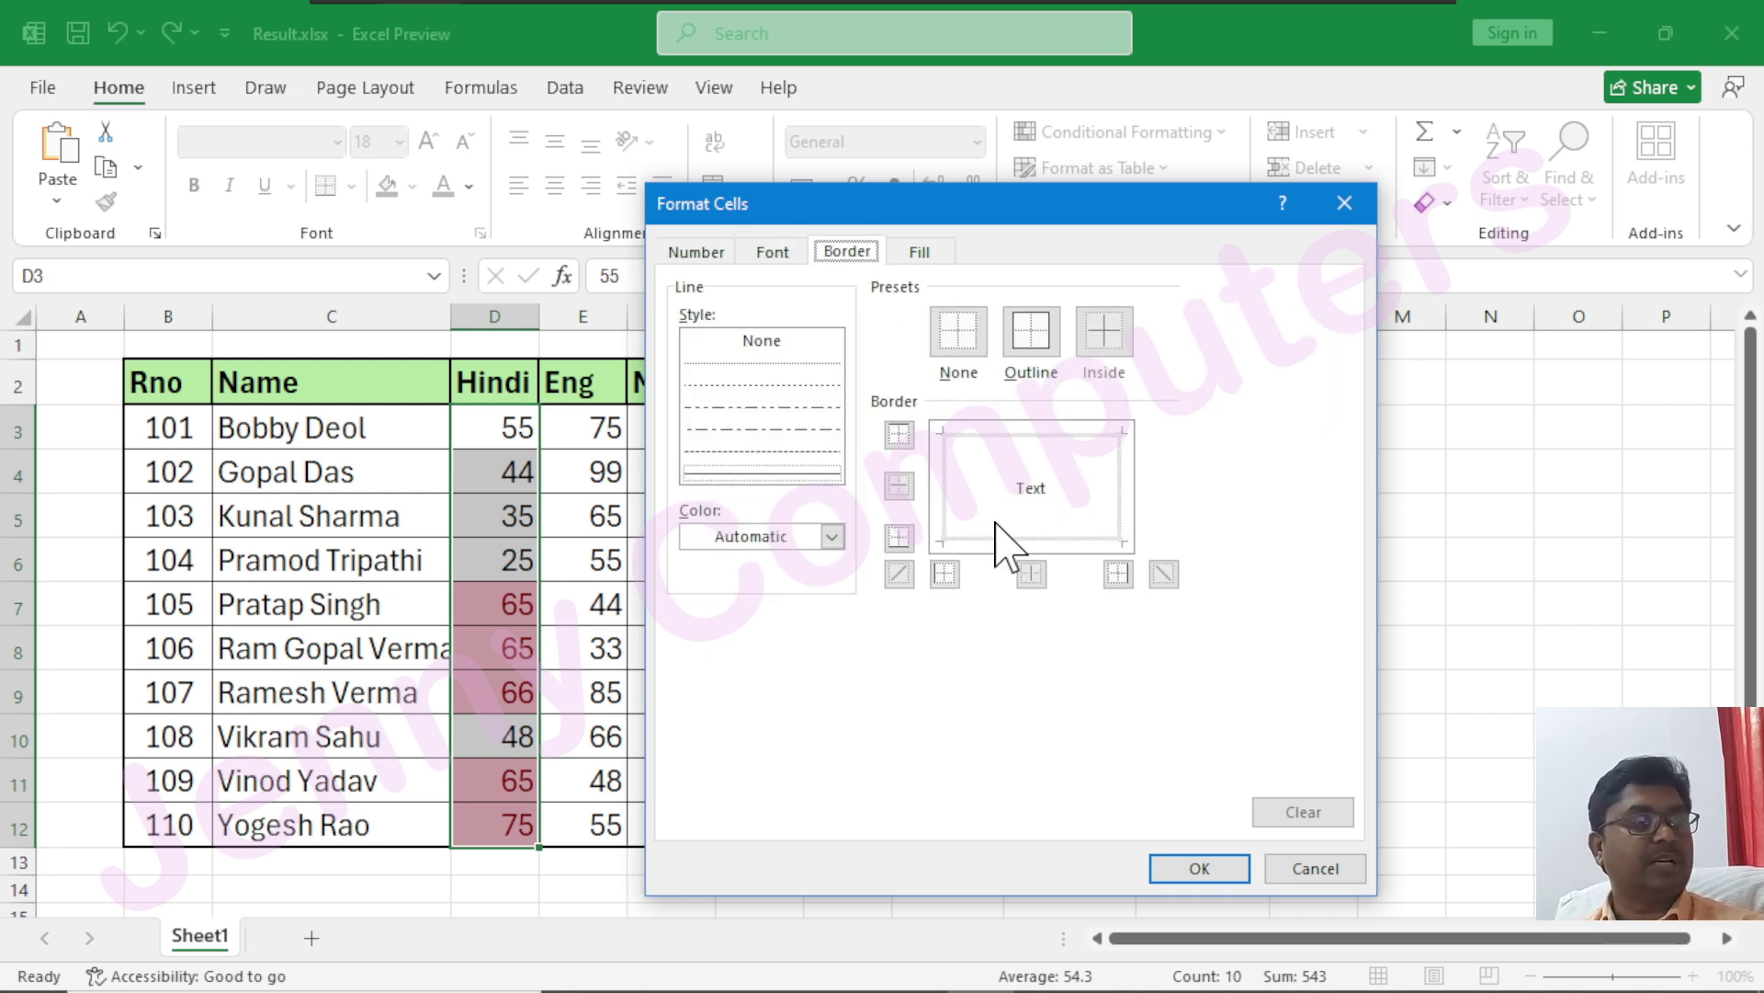
pyautogui.click(1316, 867)
# - Apply the Greater Than rule to the Hindi marks with Light Red Fill with Dark Red Text
pyautogui.click(1154, 650)
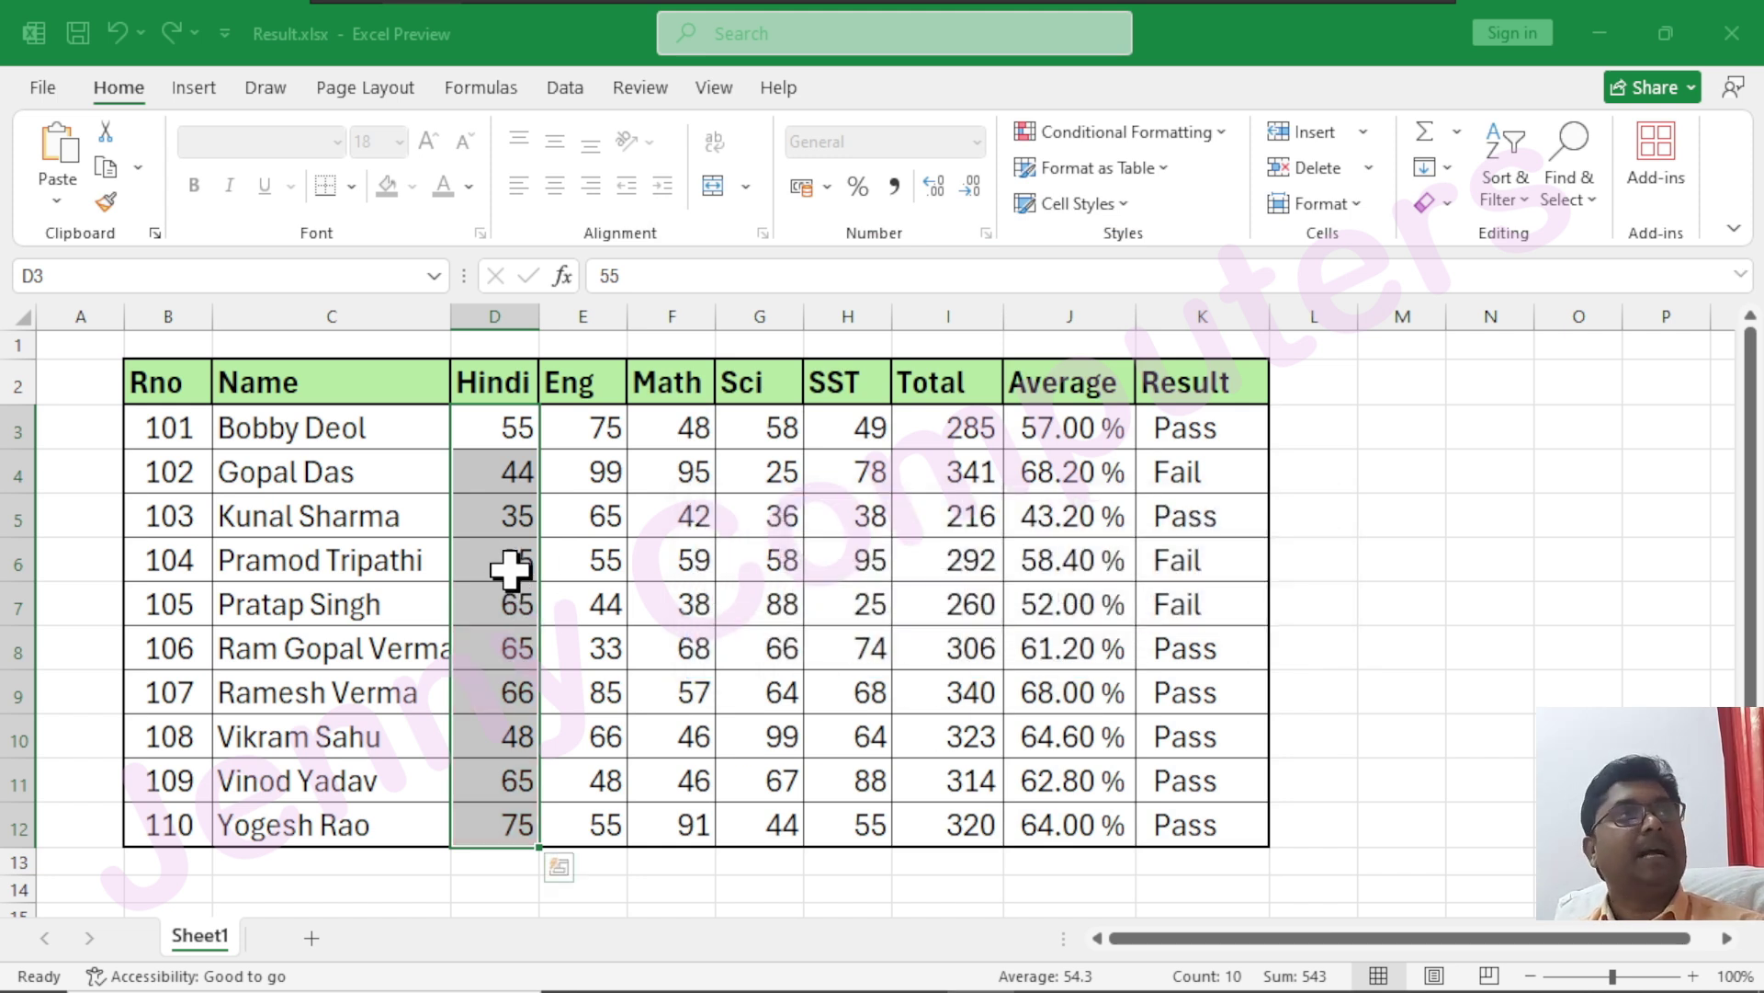
pyautogui.click(512, 609)
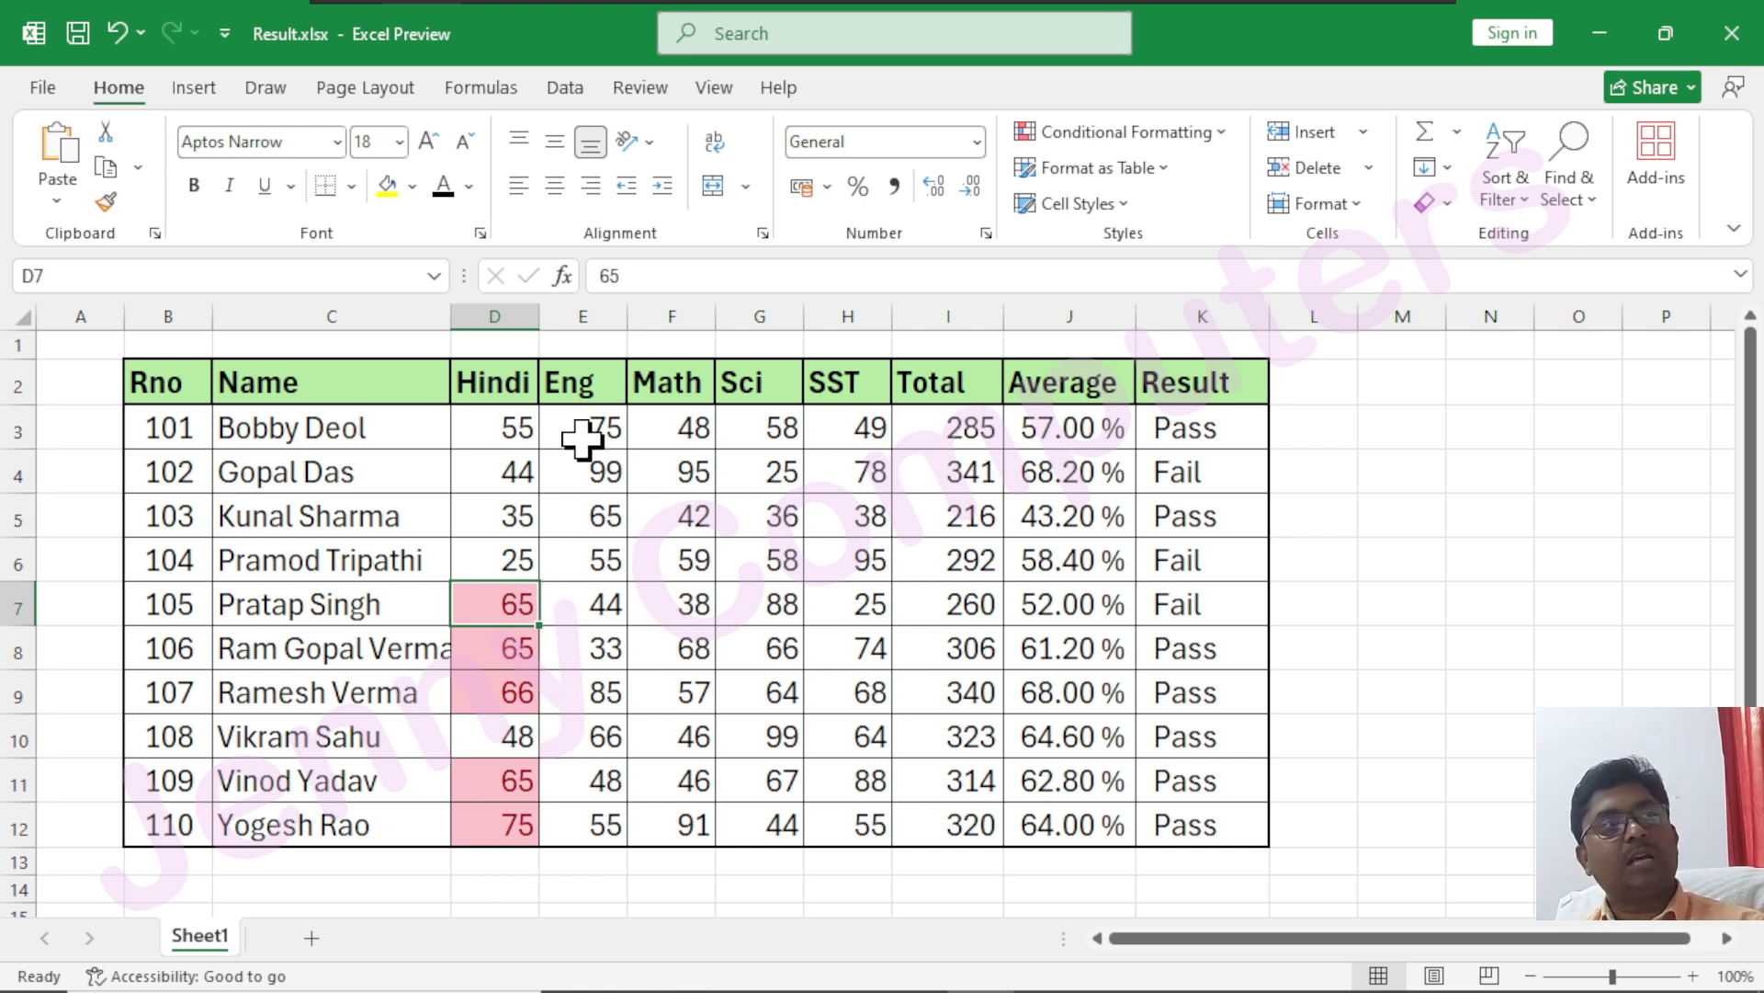
# - Highlight the Eng marks in E3:E12 that are less than 50 with Green Fill with Dark Green Text
pyautogui.moveTo(581, 430); pyautogui.dragTo(608, 824)
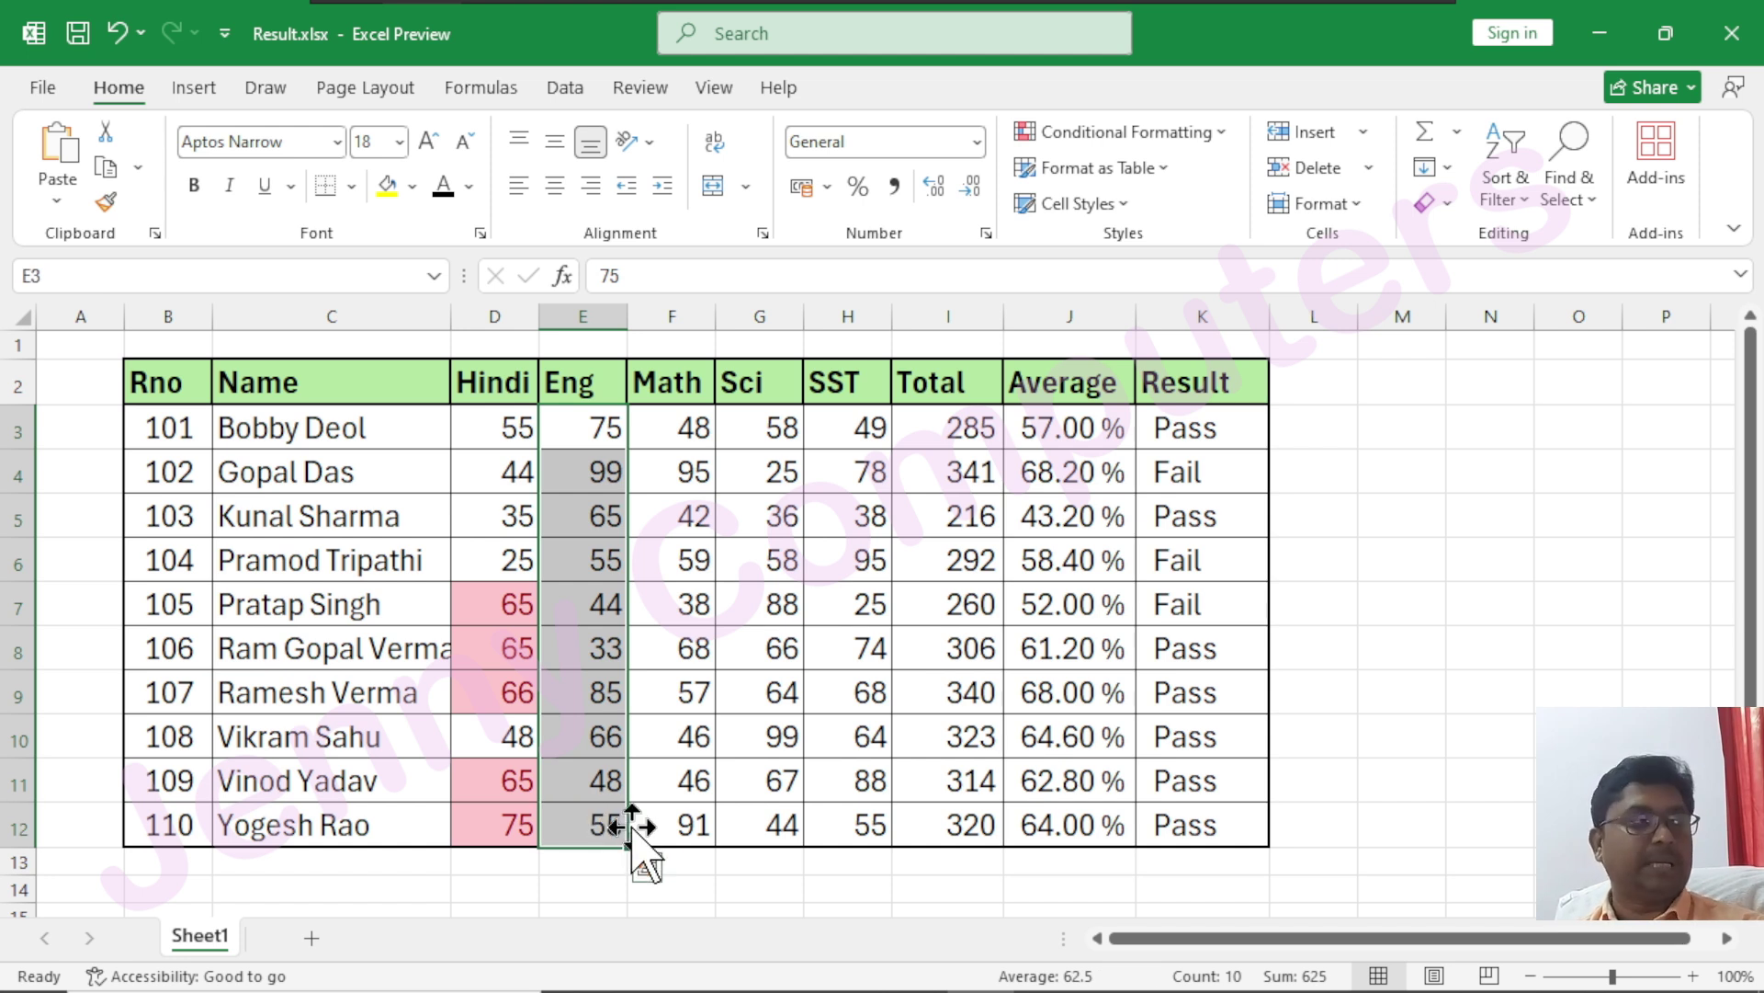
pyautogui.click(1222, 136)
pyautogui.moveTo(1218, 188)
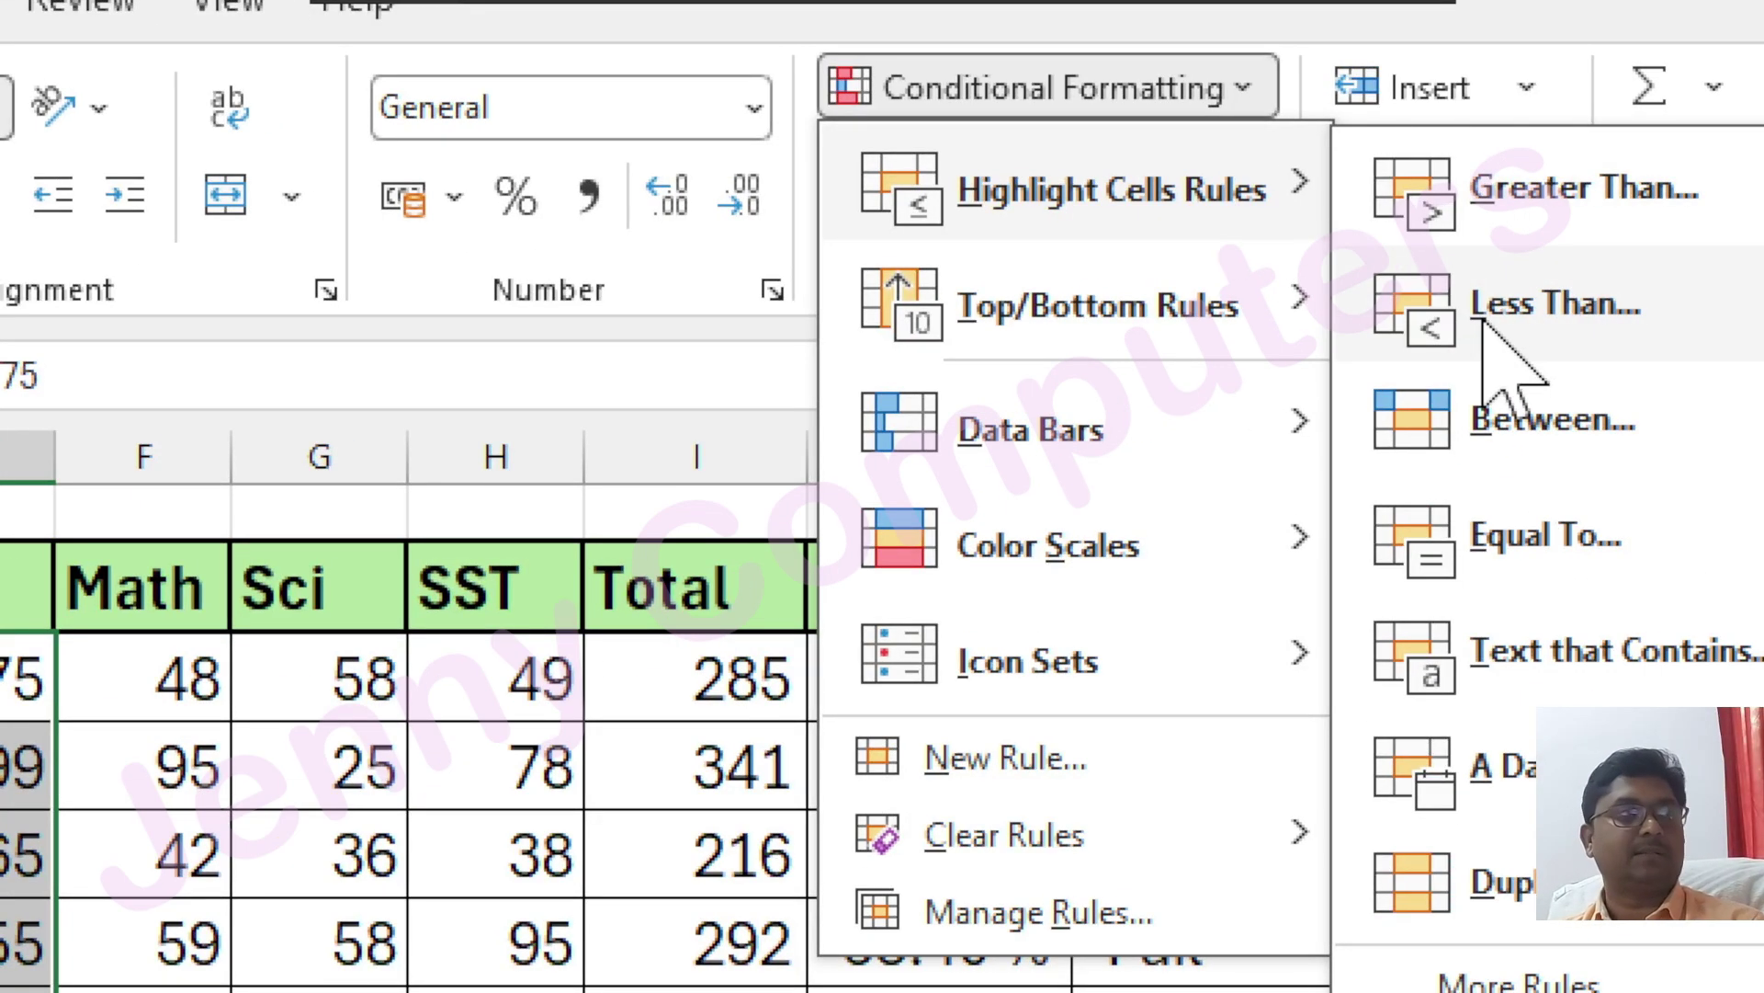
pyautogui.click(1481, 318)
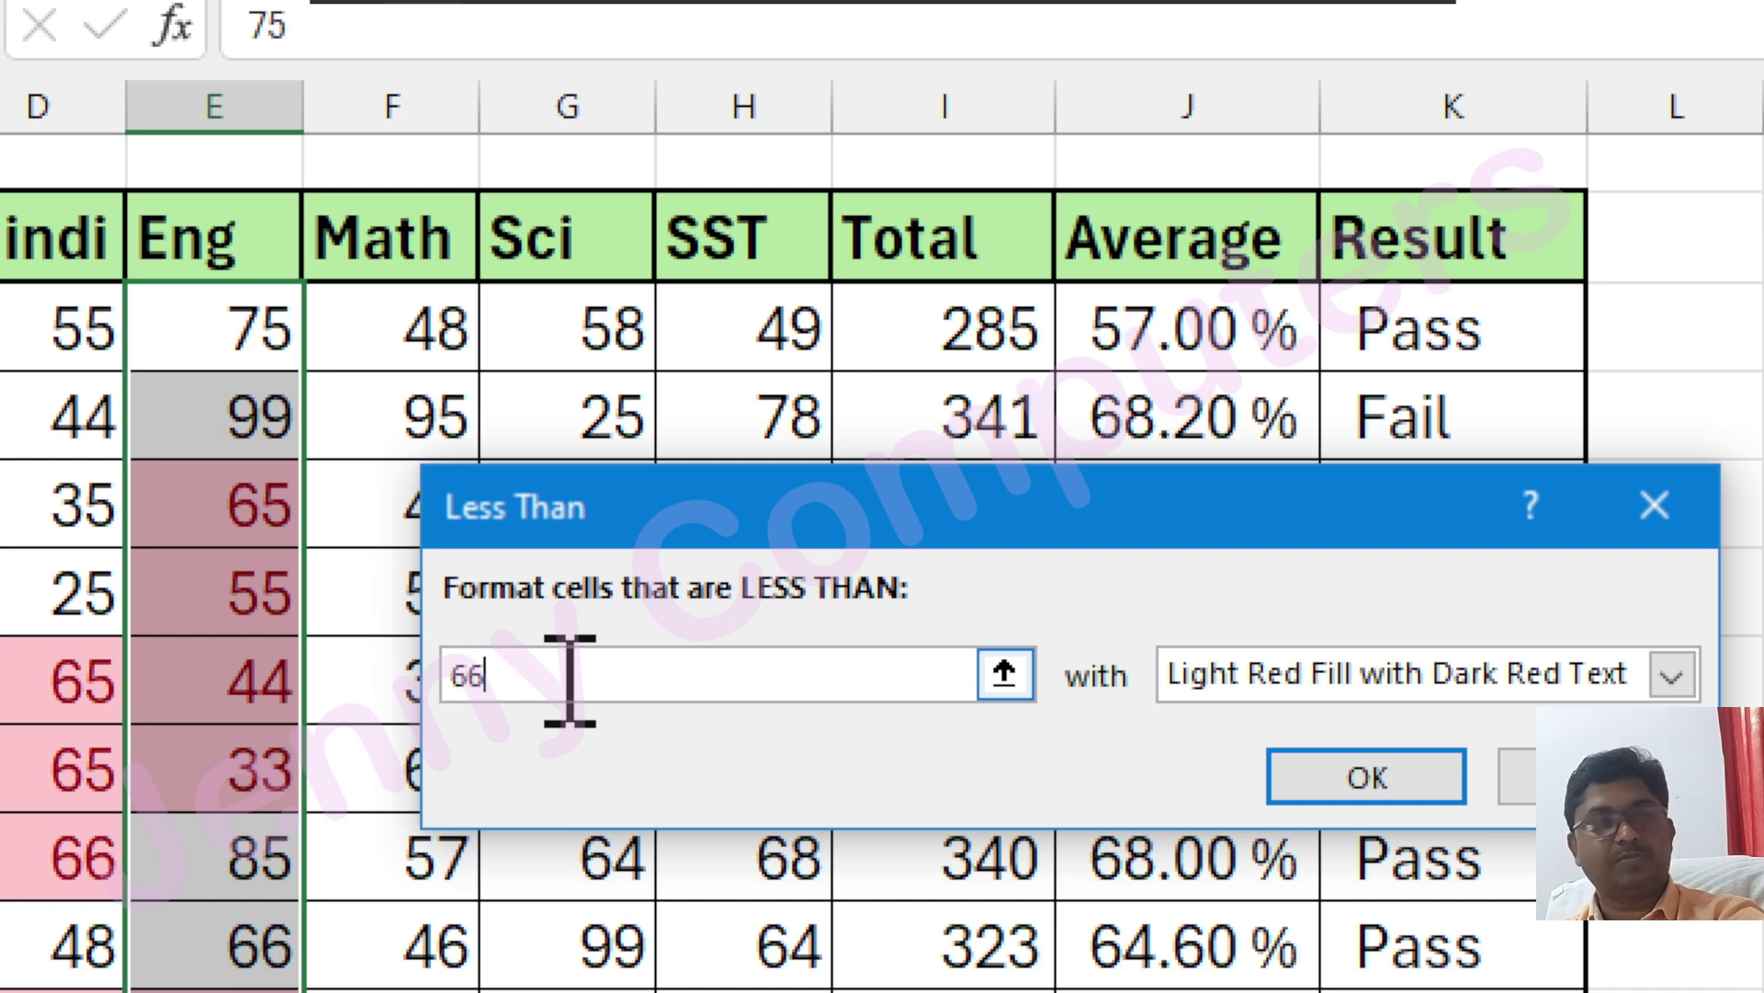
pyautogui.press('BackSpace')
pyautogui.write('50')
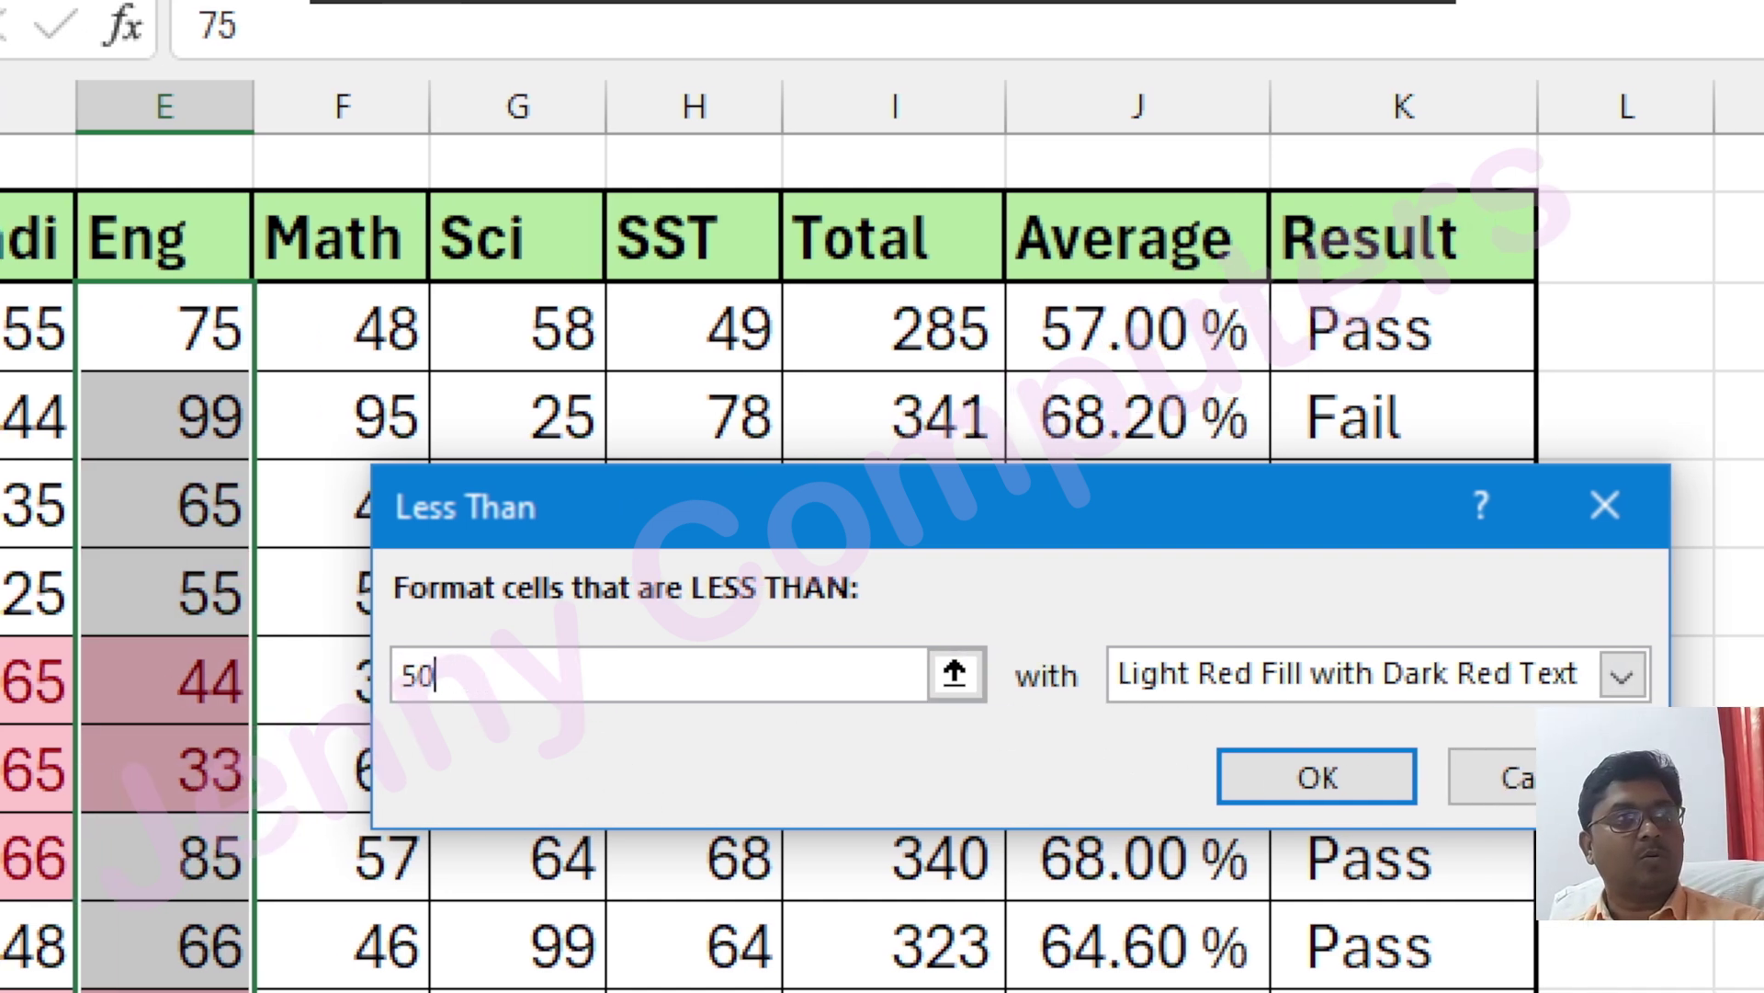
pyautogui.click(1575, 677)
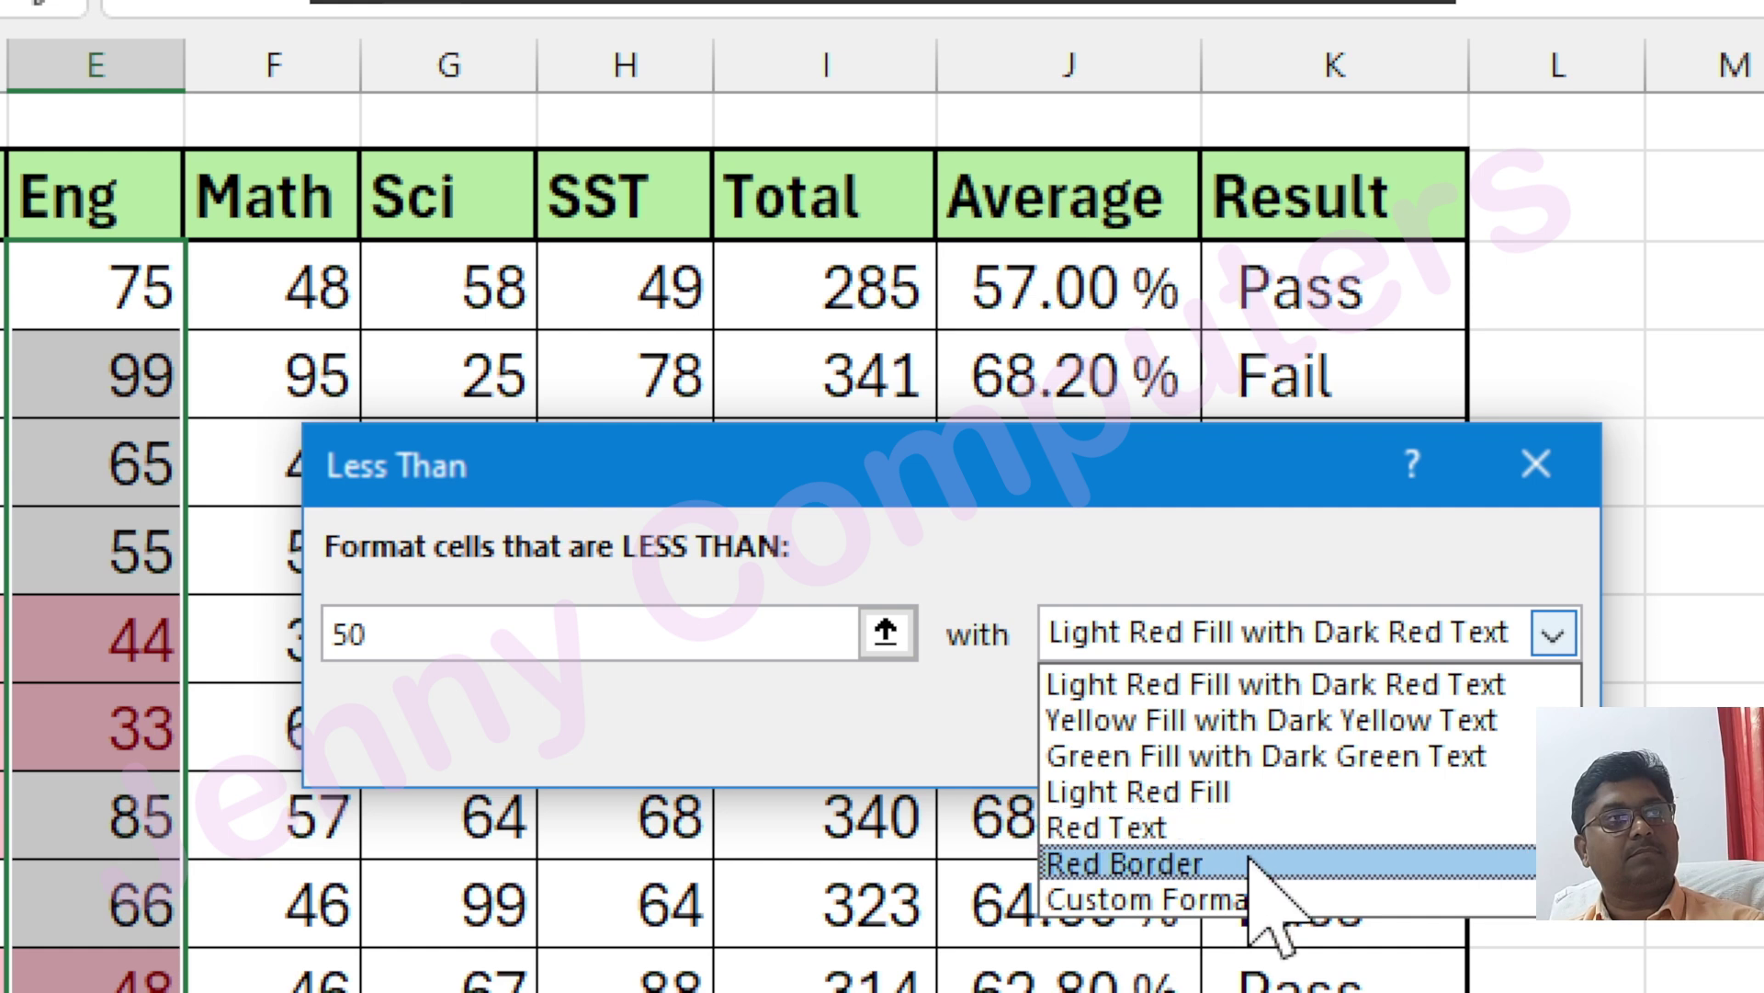
pyautogui.click(1207, 759)
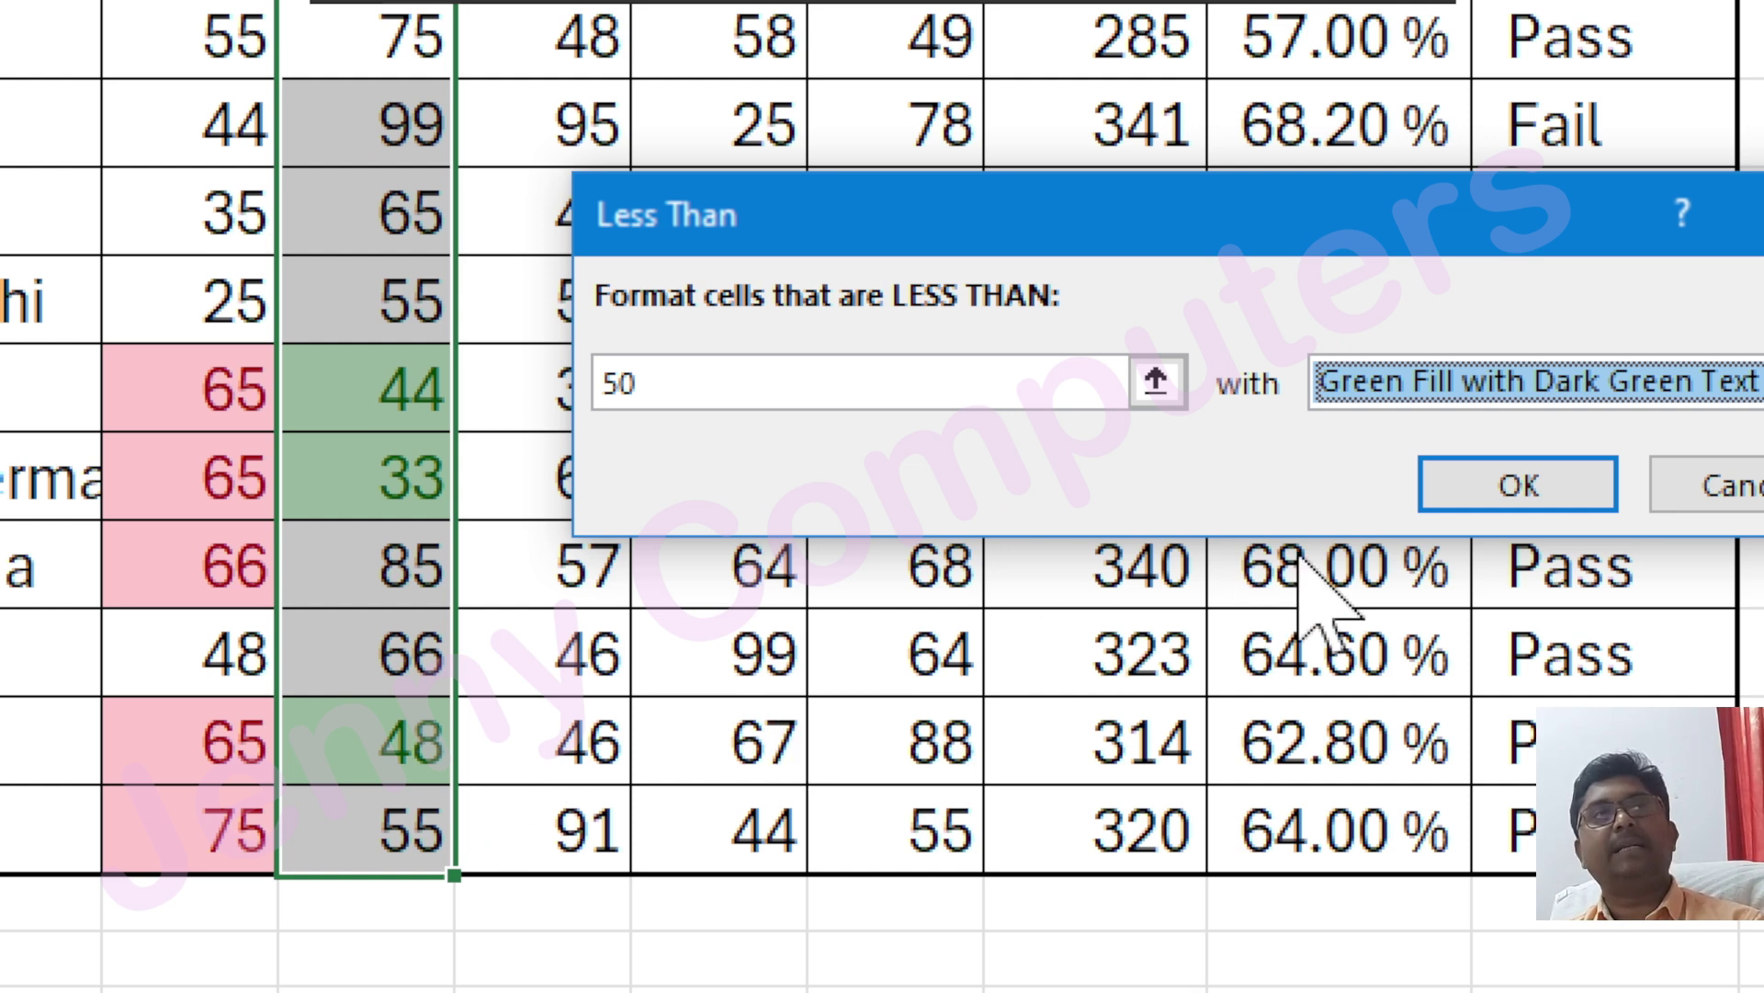
pyautogui.click(1480, 487)
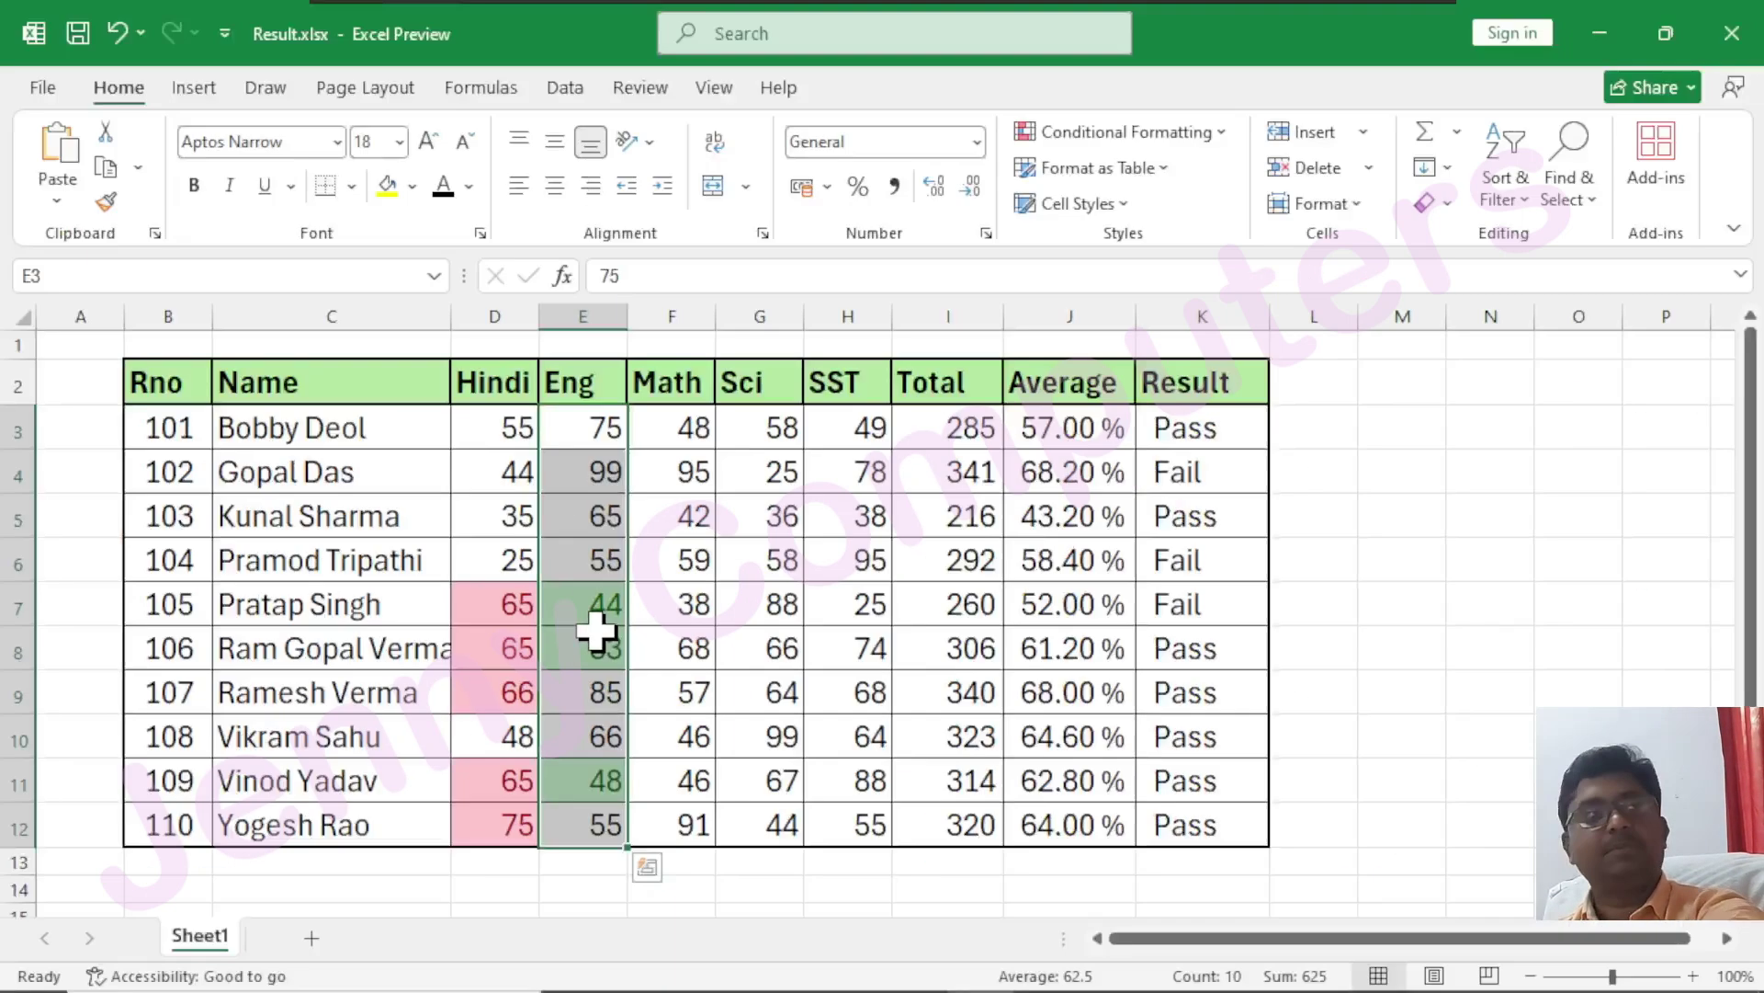
# - Create a Between highlight rule for the Math marks in F3:F12 with the limits 60 and 90
pyautogui.hotkey('ctrl', 'q')
pyautogui.click(681, 42)
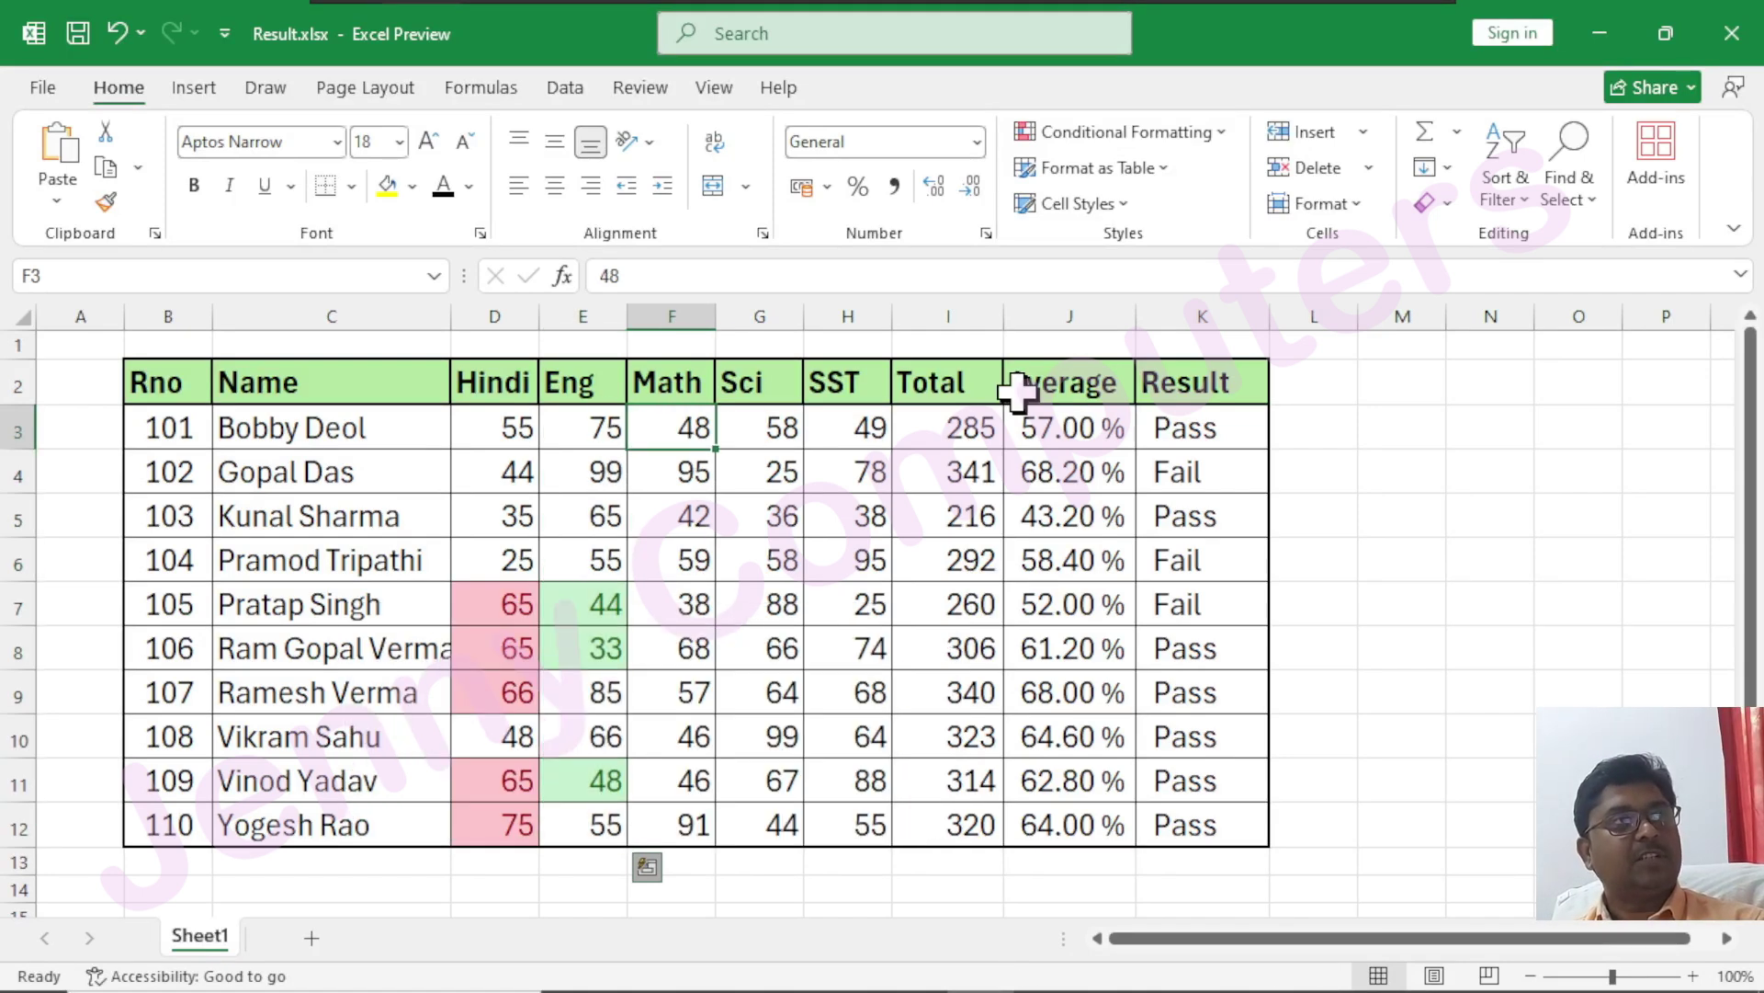
pyautogui.click(656, 428)
pyautogui.moveTo(656, 425); pyautogui.dragTo(702, 815)
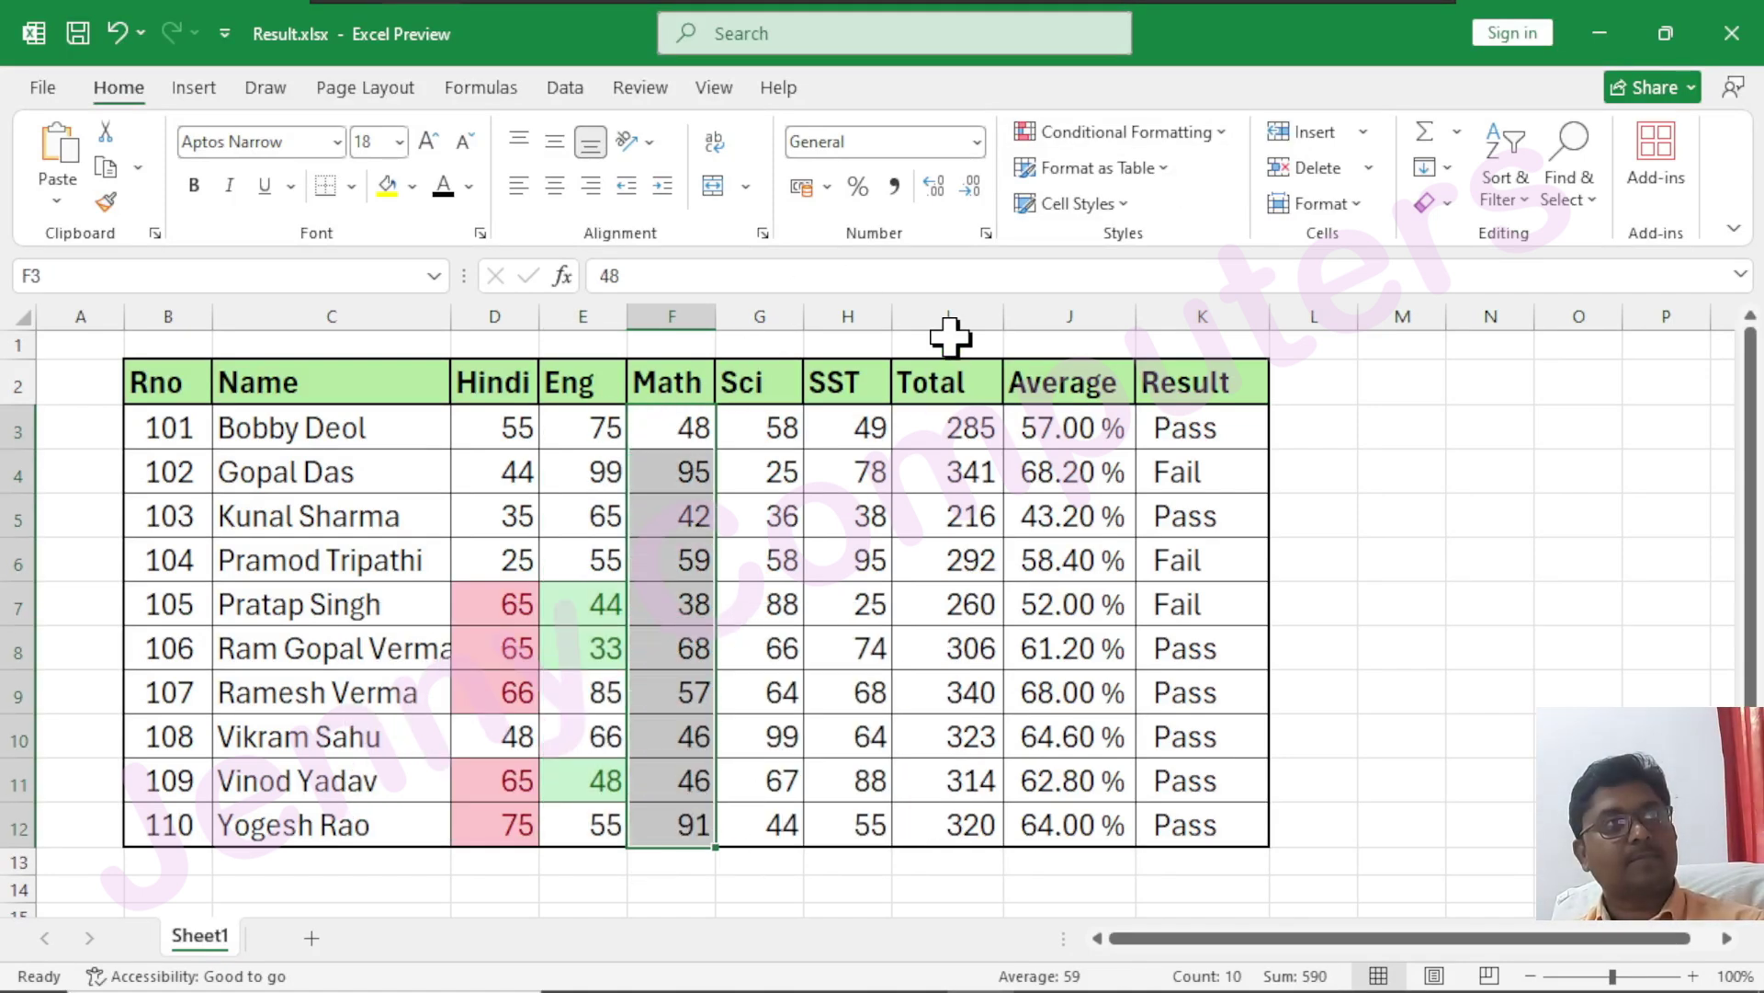
pyautogui.click(1227, 138)
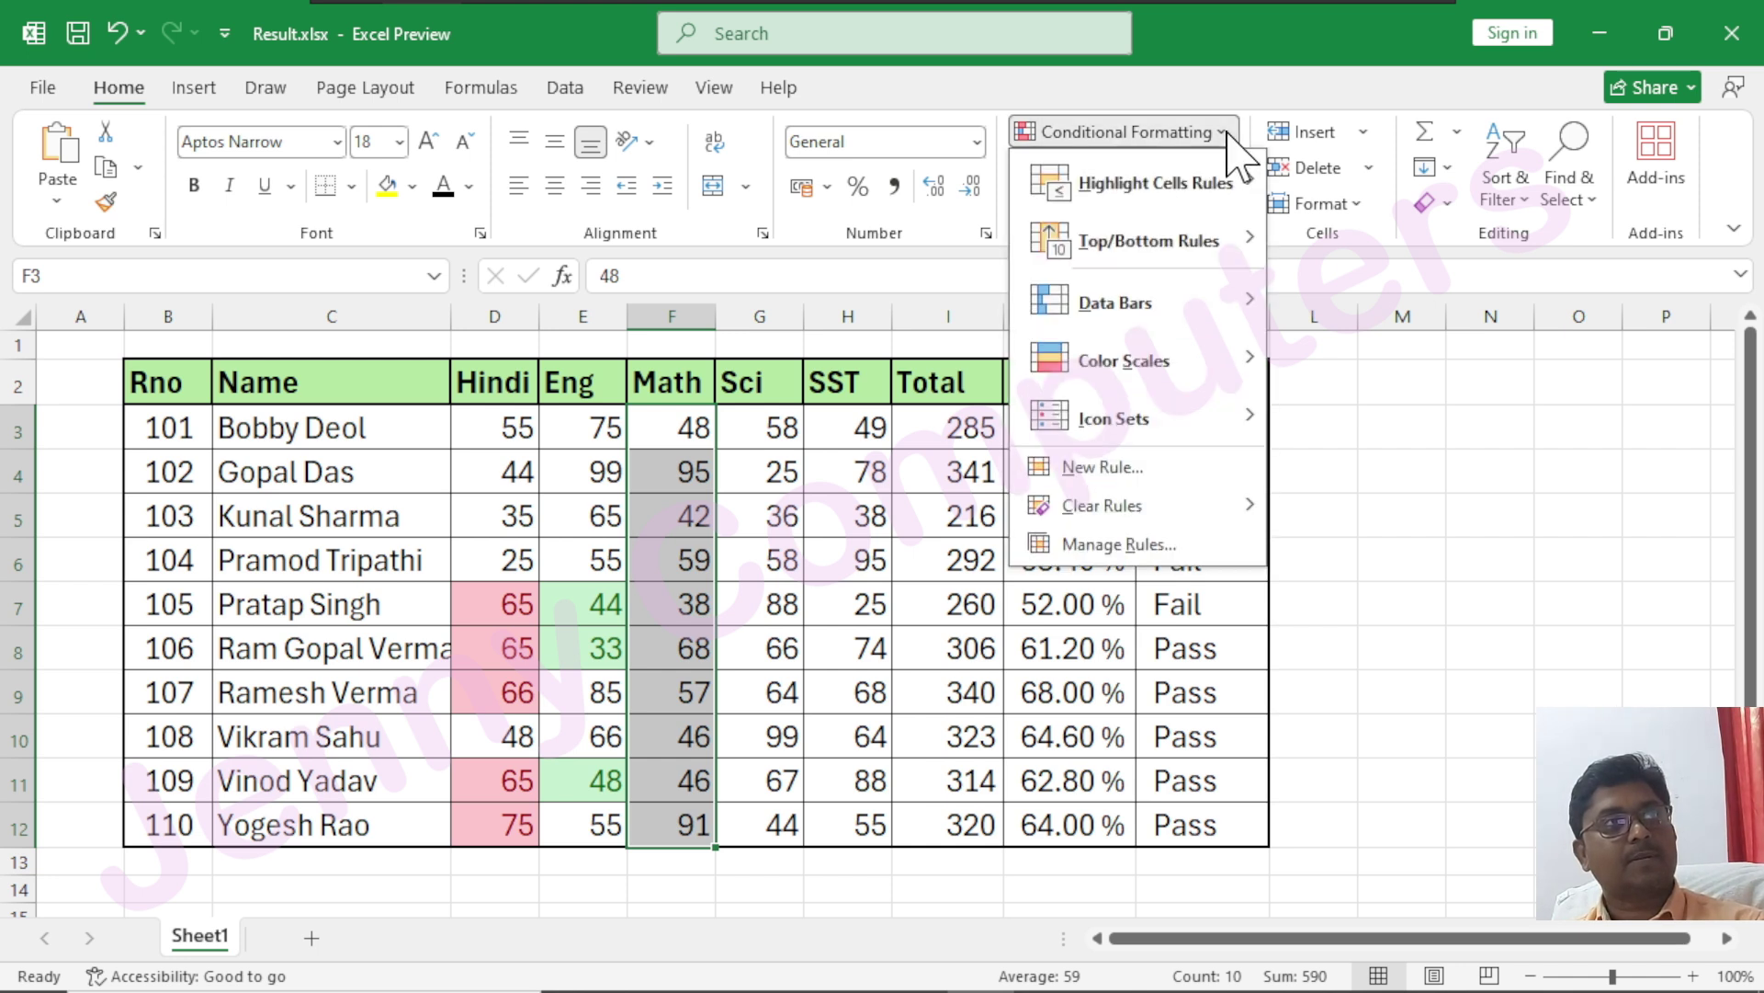
pyautogui.moveTo(1208, 204)
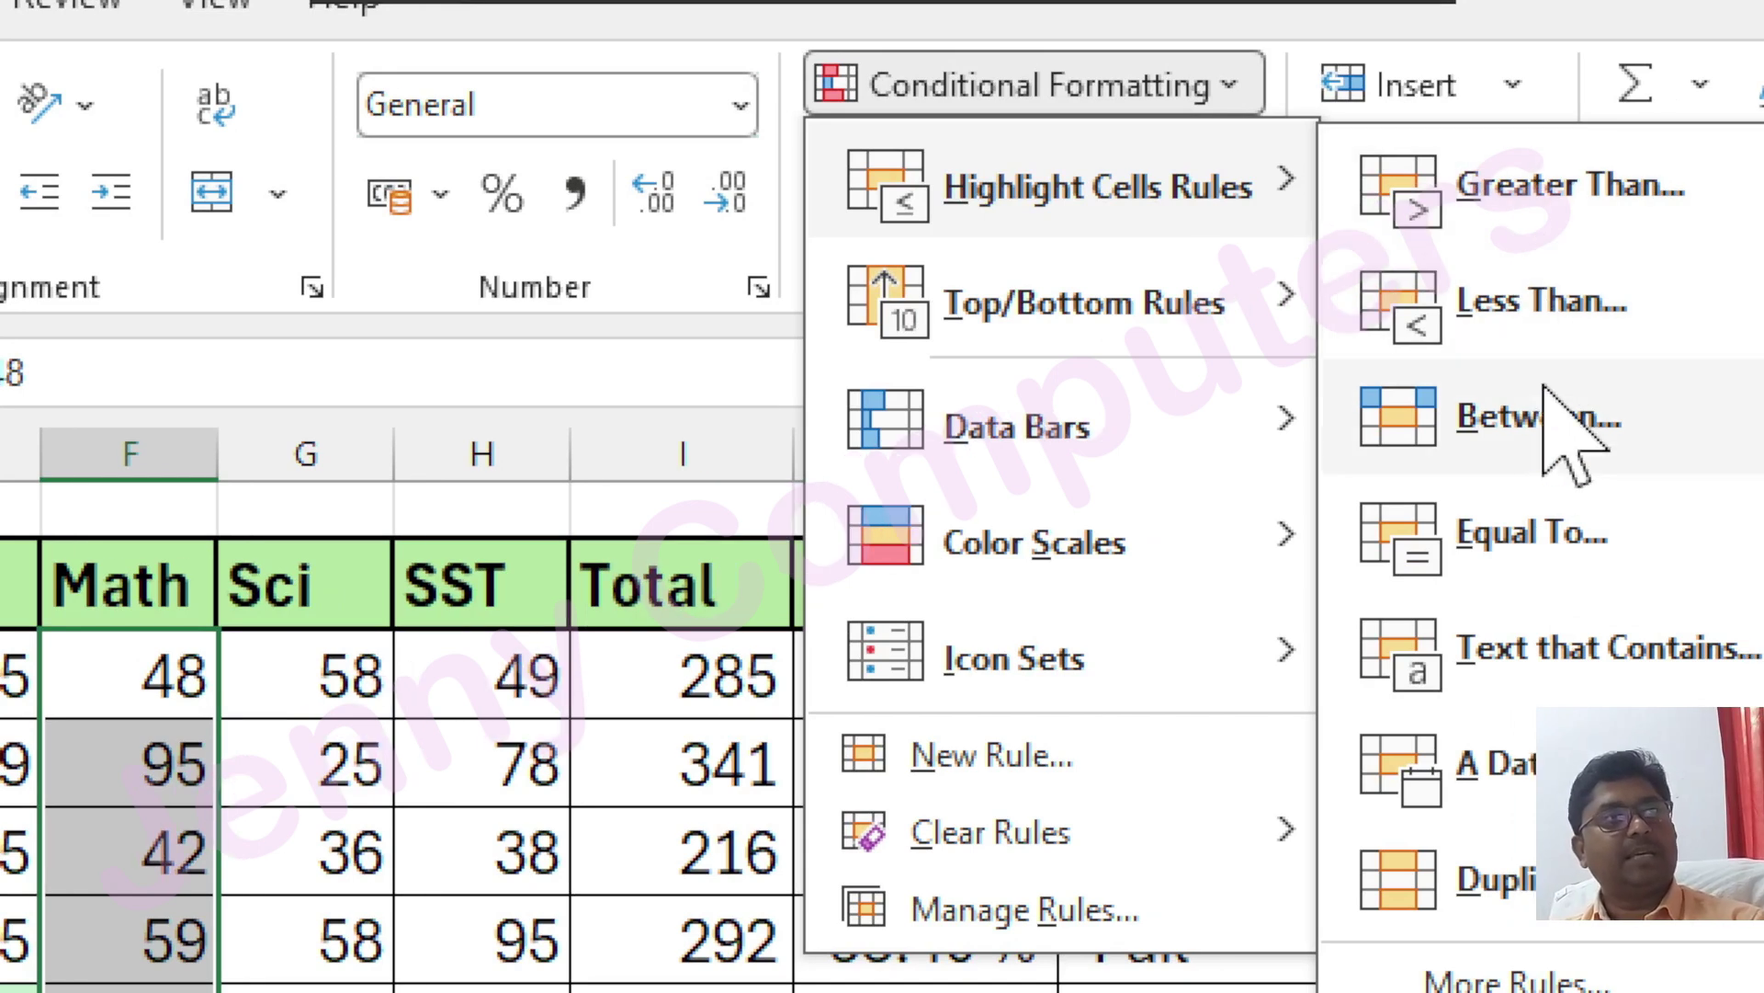
pyautogui.click(1503, 428)
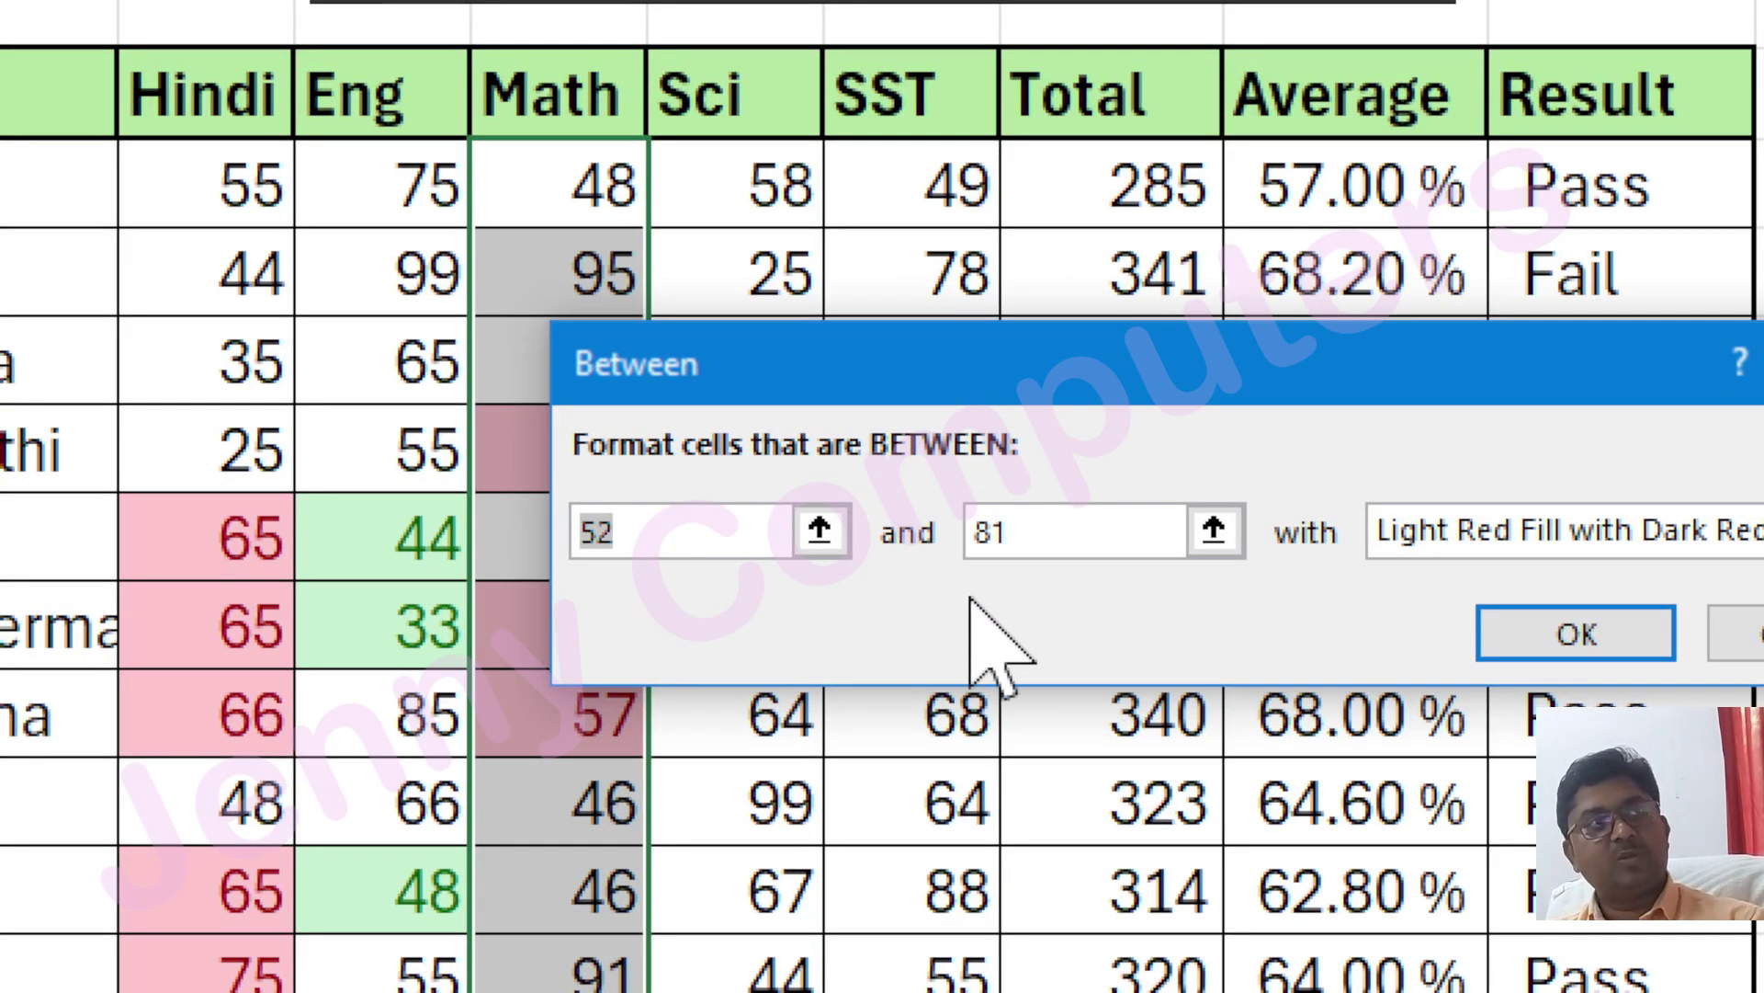
pyautogui.click(722, 543)
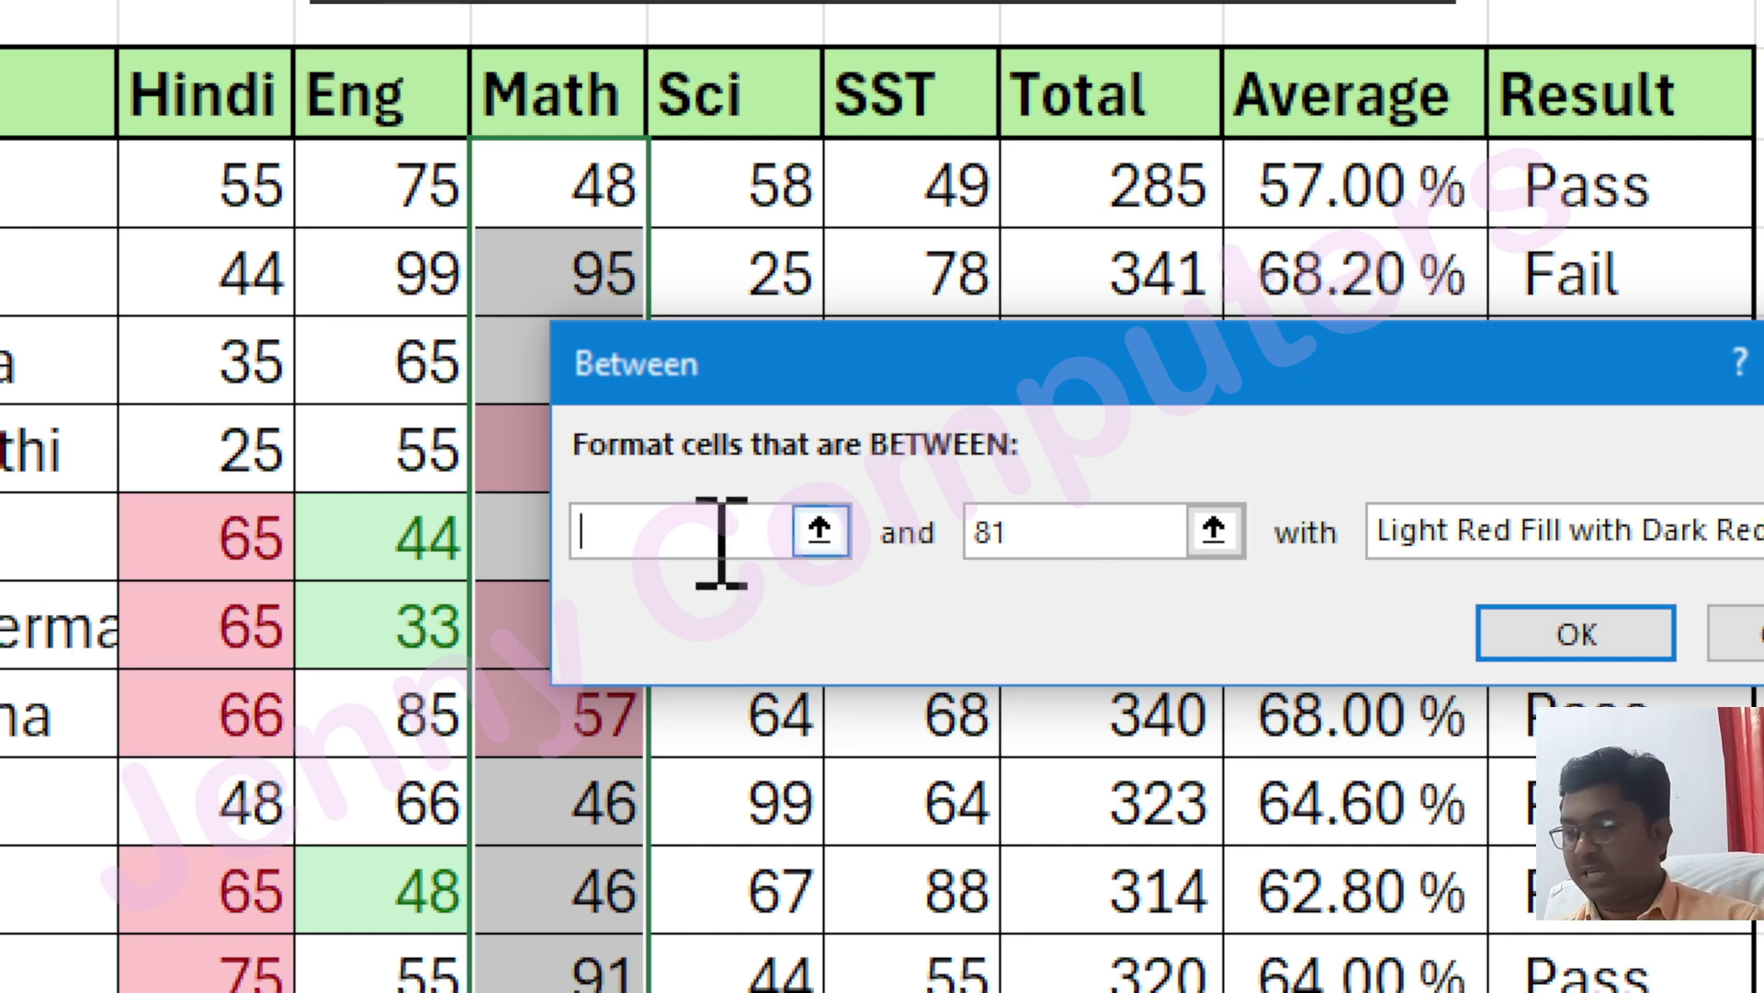
pyautogui.write('60')
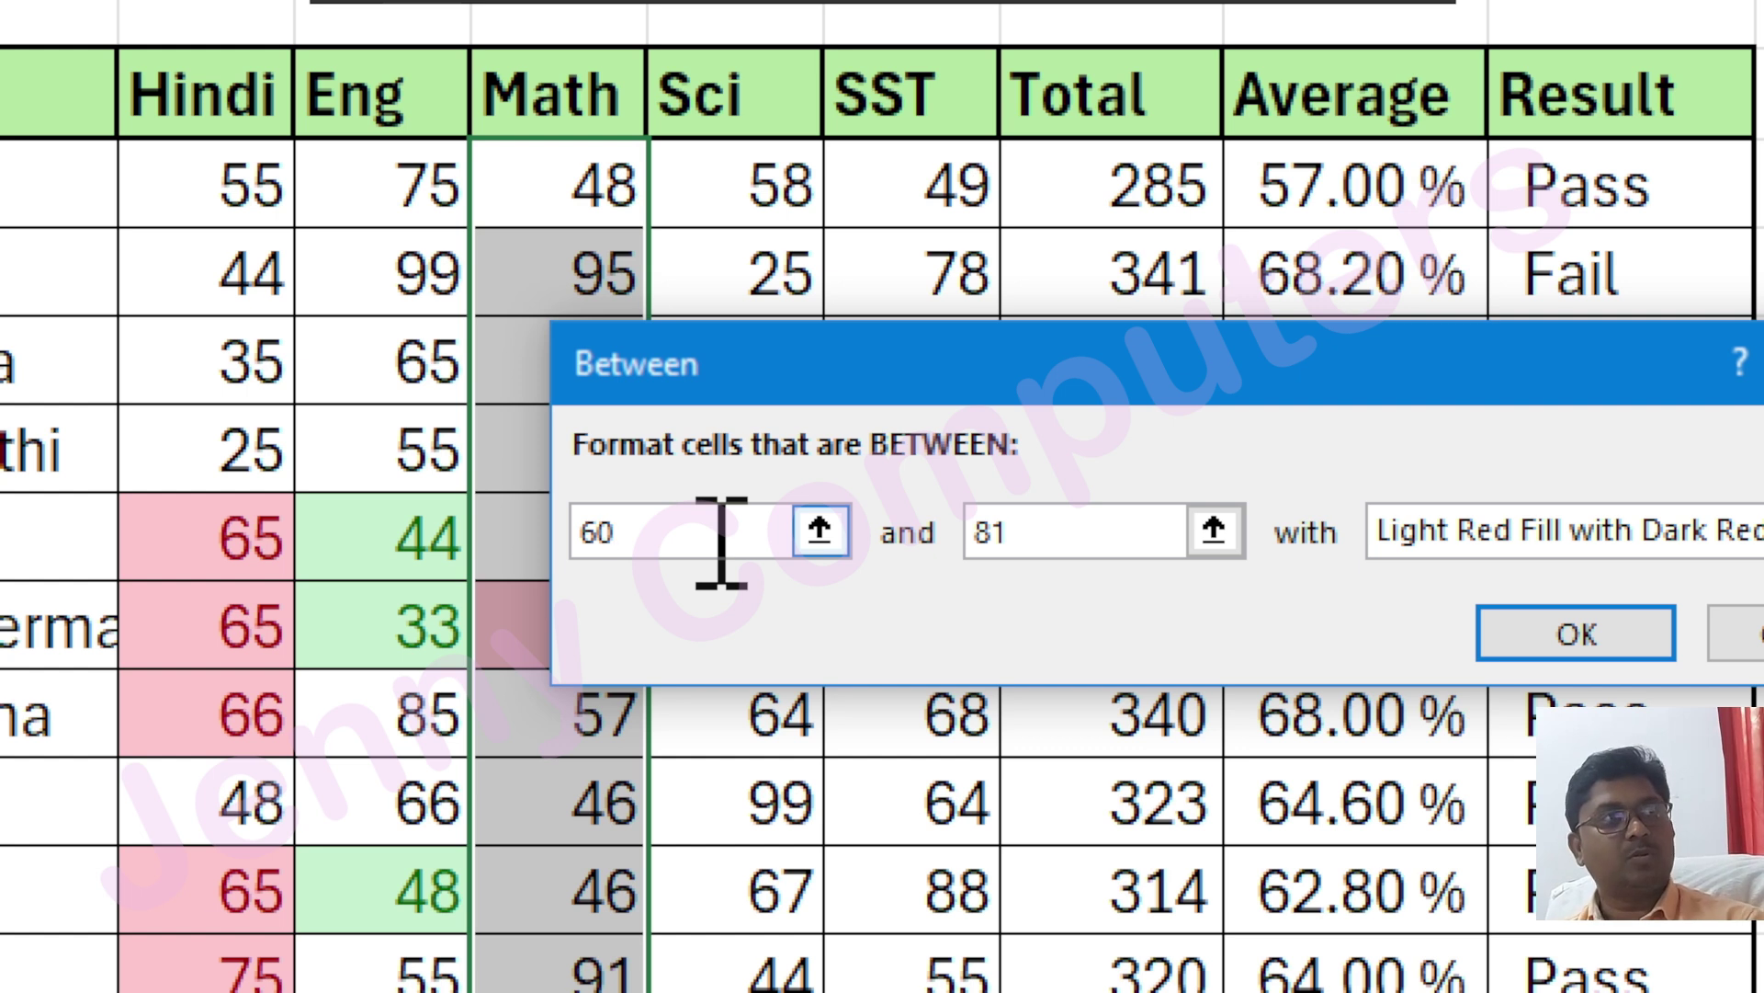
pyautogui.click(1057, 533)
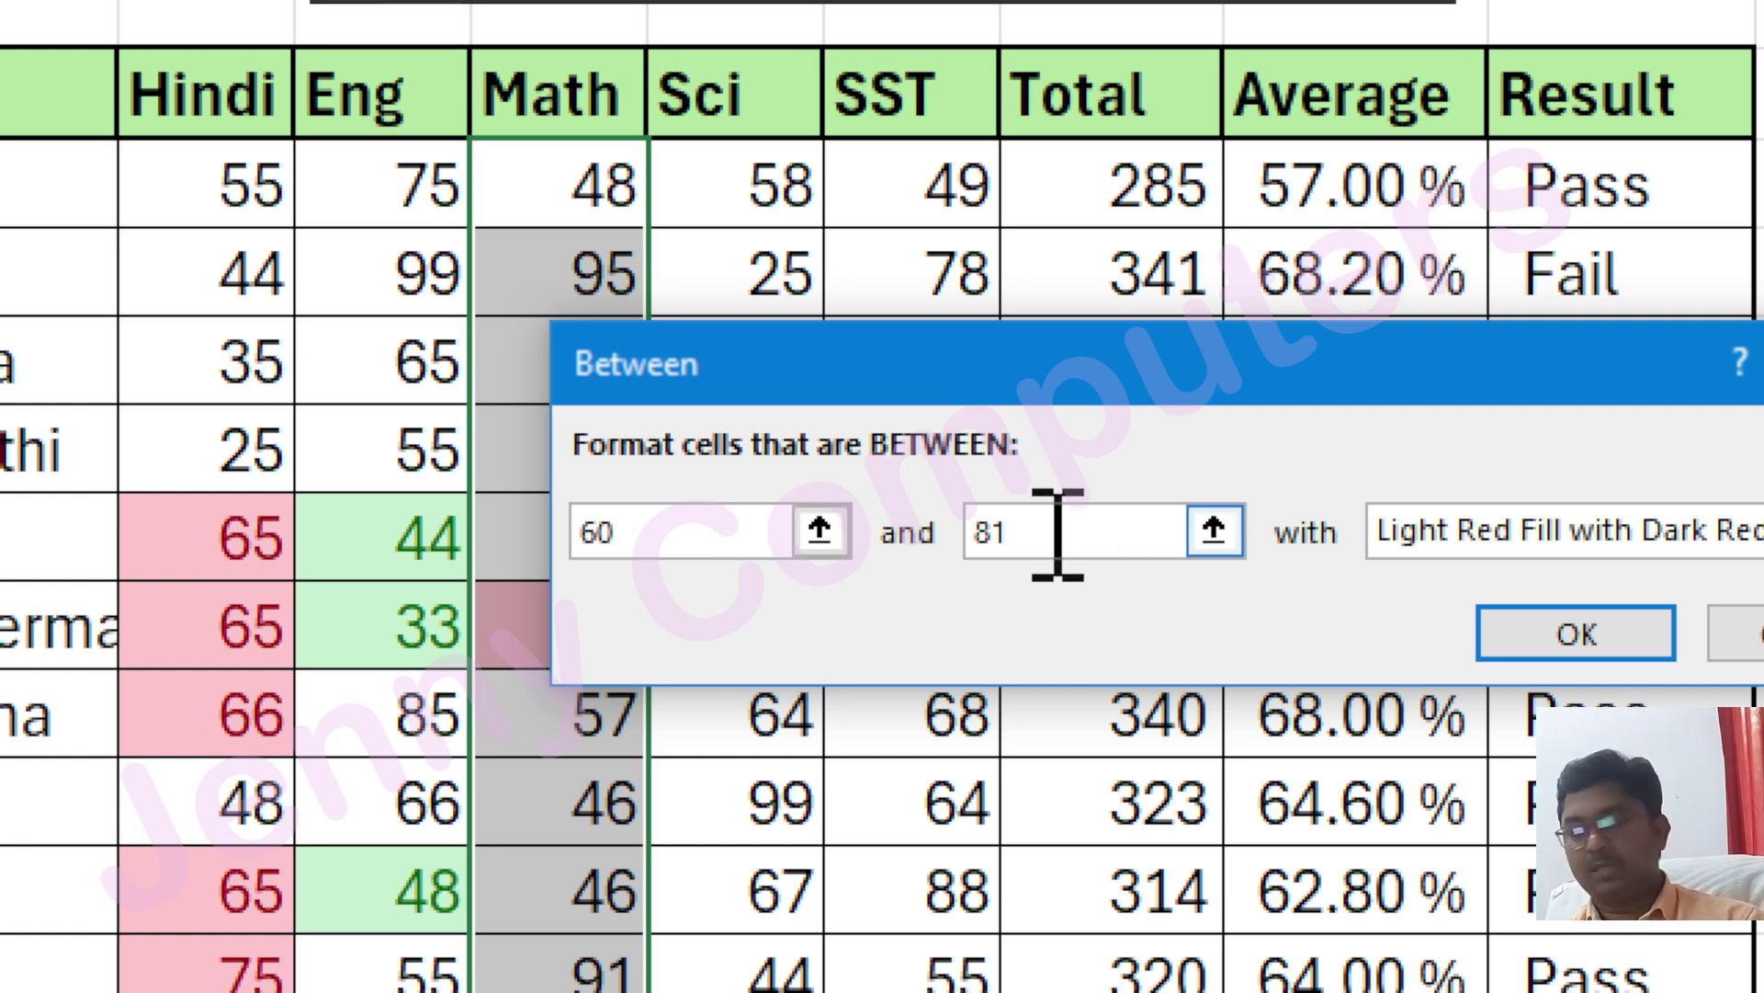
pyautogui.press('BackSpace')
pyautogui.press('BackSpace')
pyautogui.write('90')
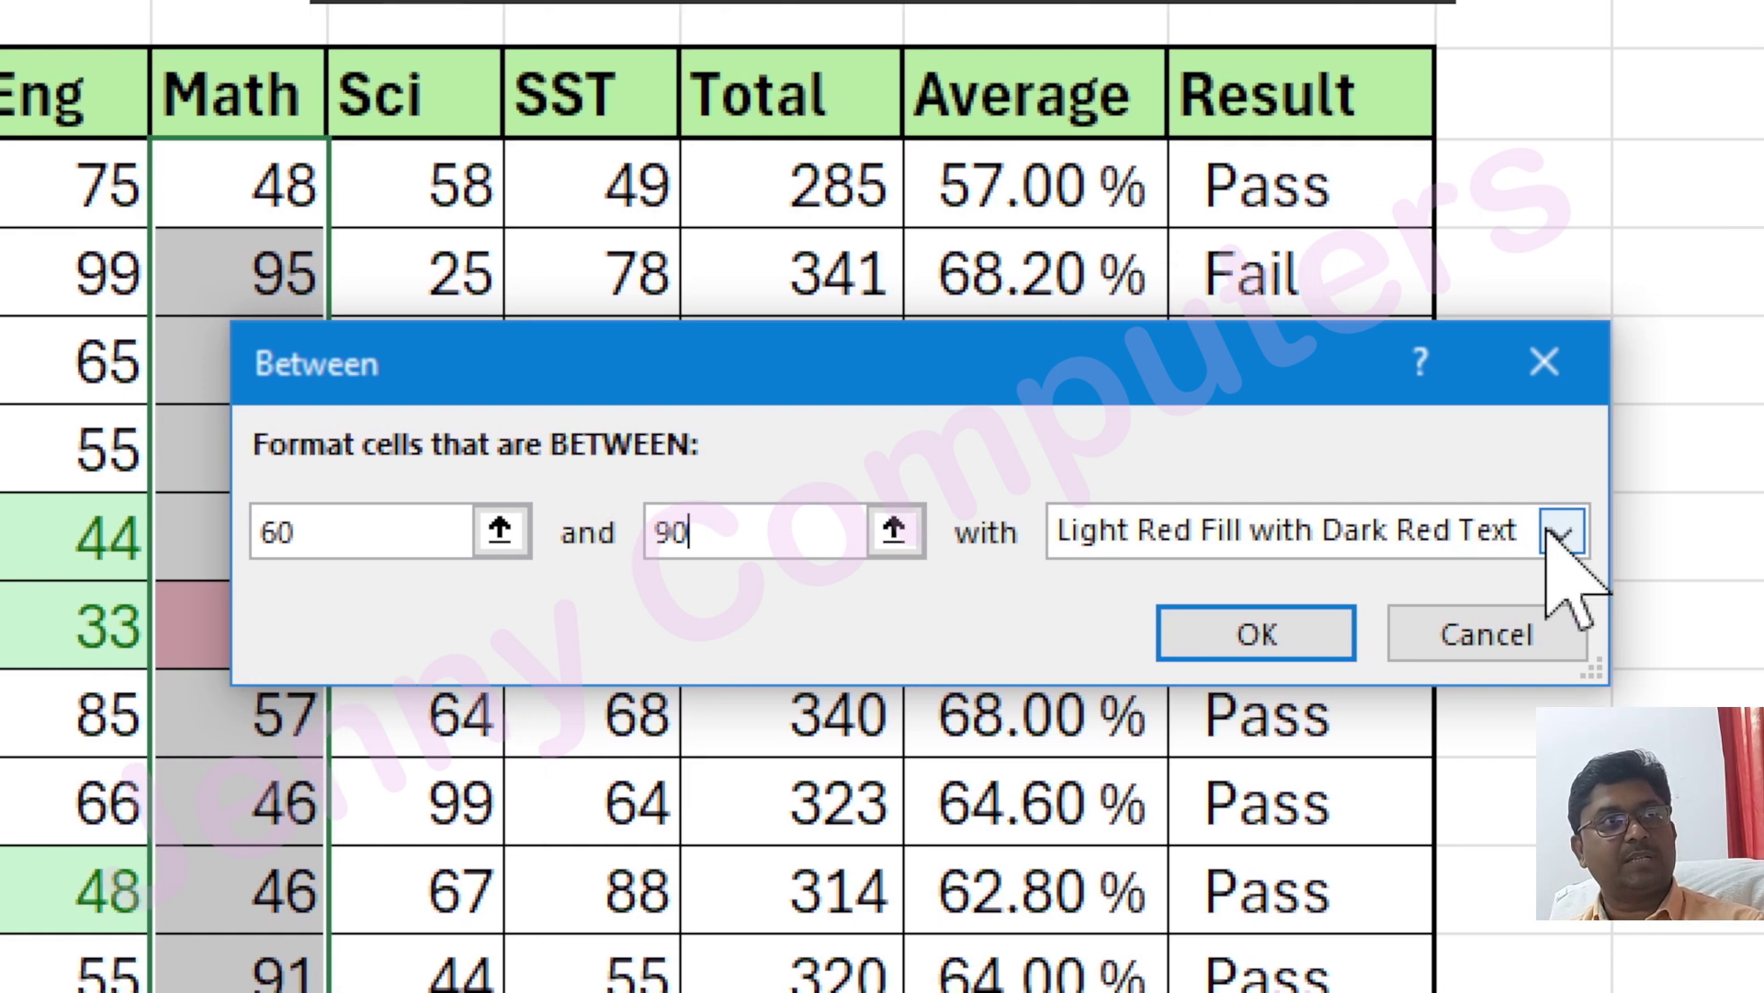
# - Apply the Between rule to the Math marks with Yellow Fill with Dark Yellow Text
pyautogui.click(1586, 531)
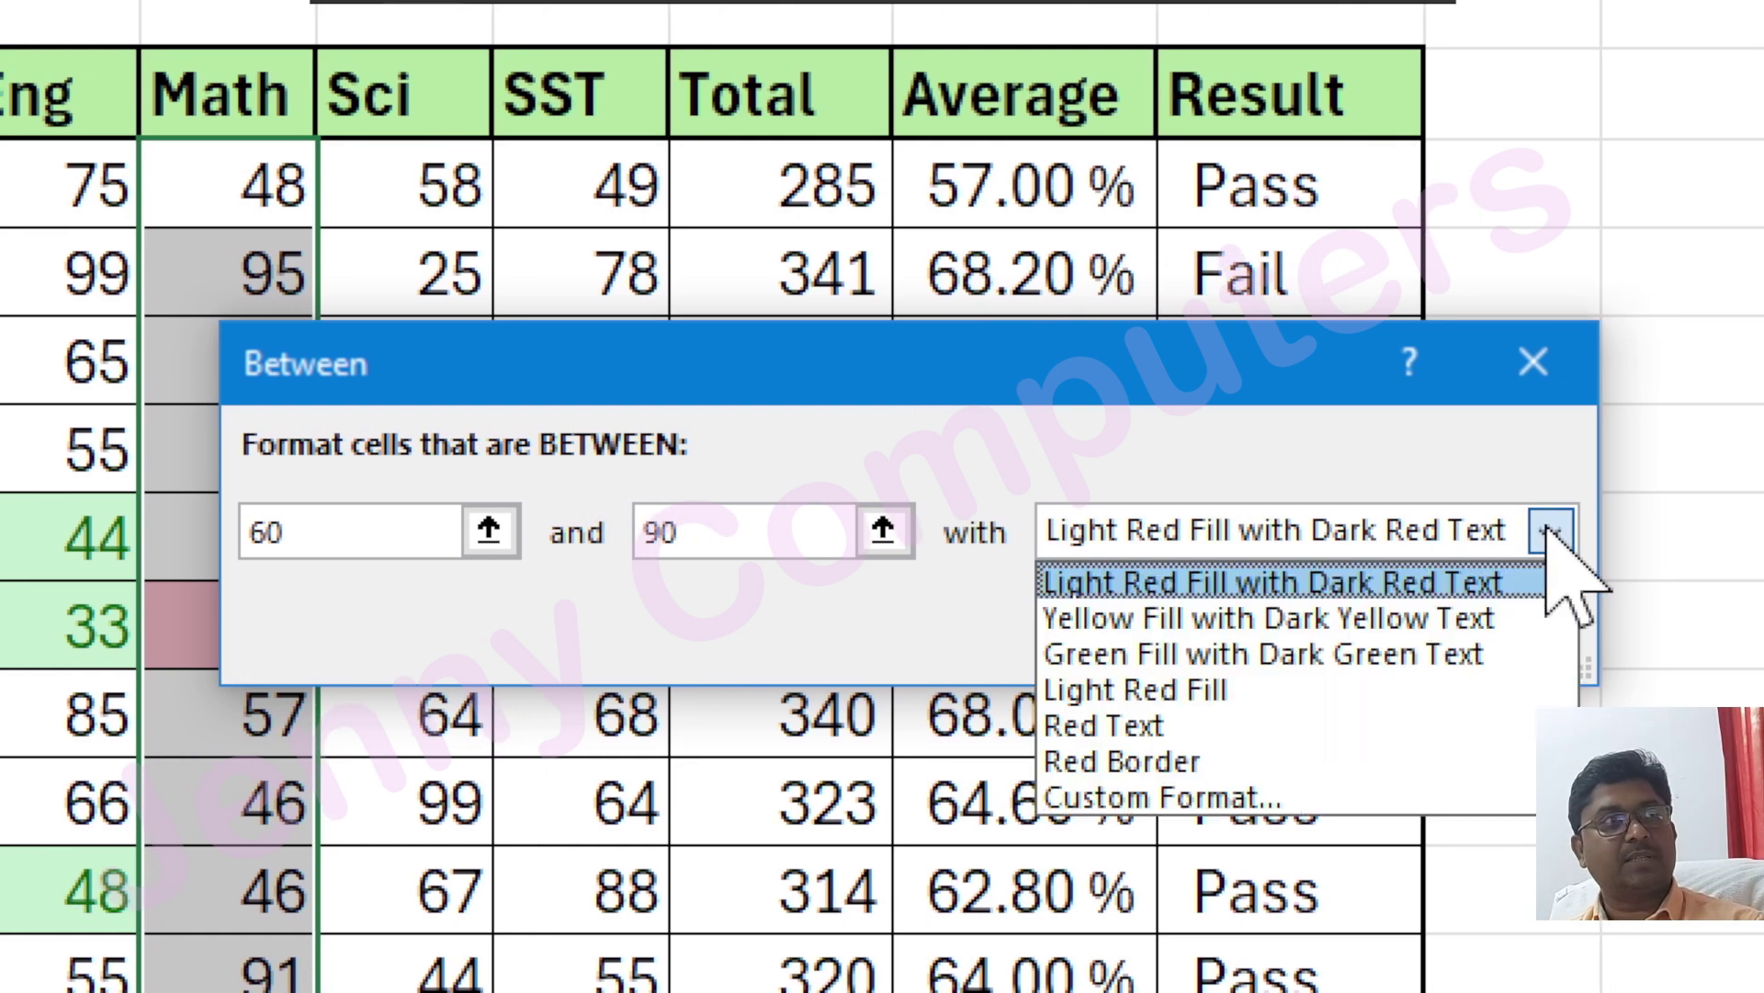
pyautogui.click(1182, 615)
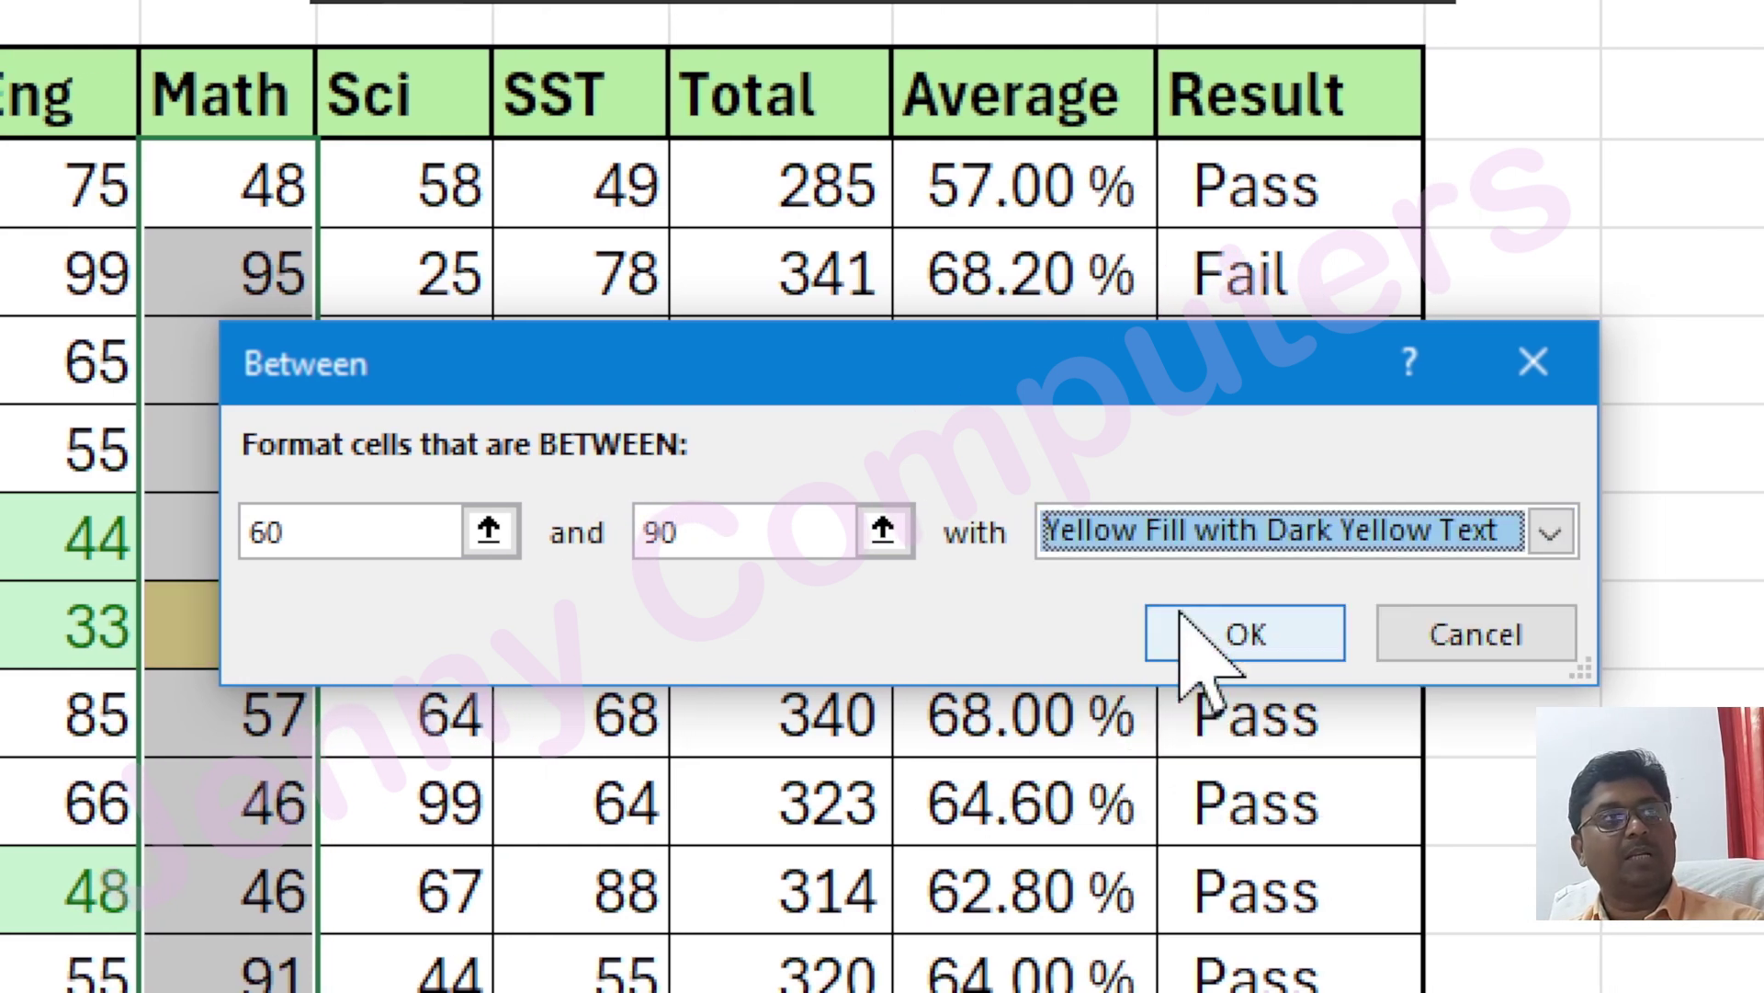
pyautogui.click(1223, 632)
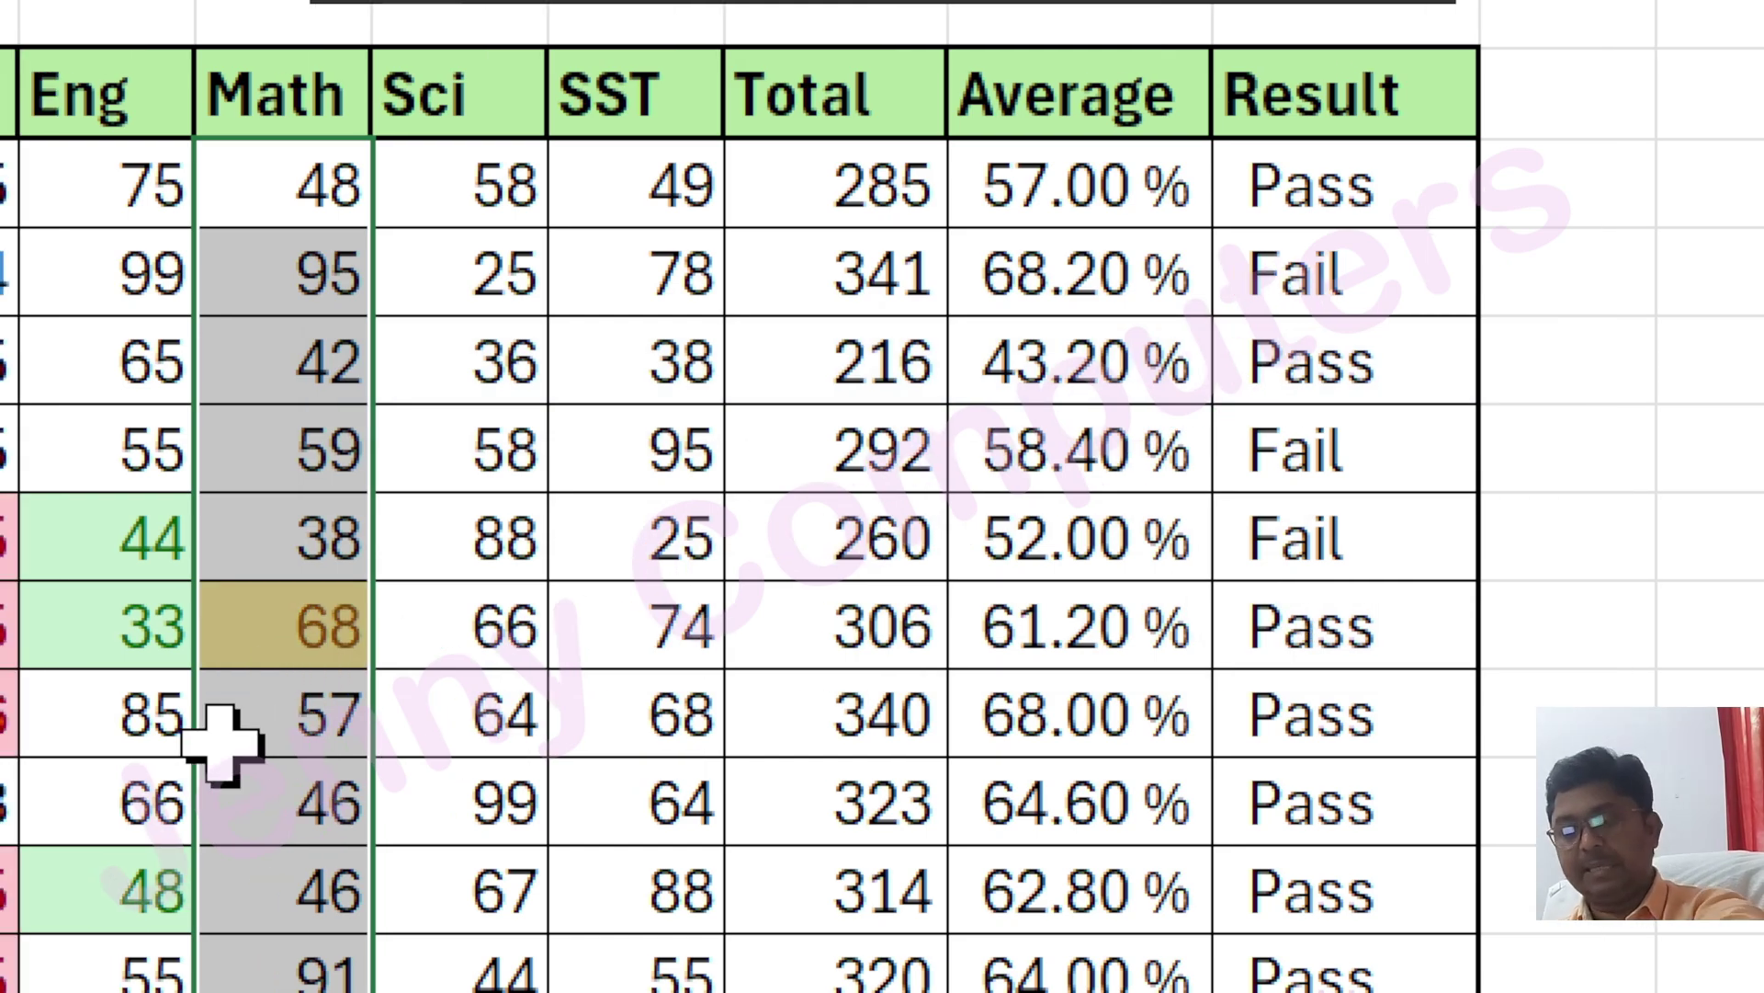
pyautogui.hotkey('ctrl', 'q')
pyautogui.click(505, 447)
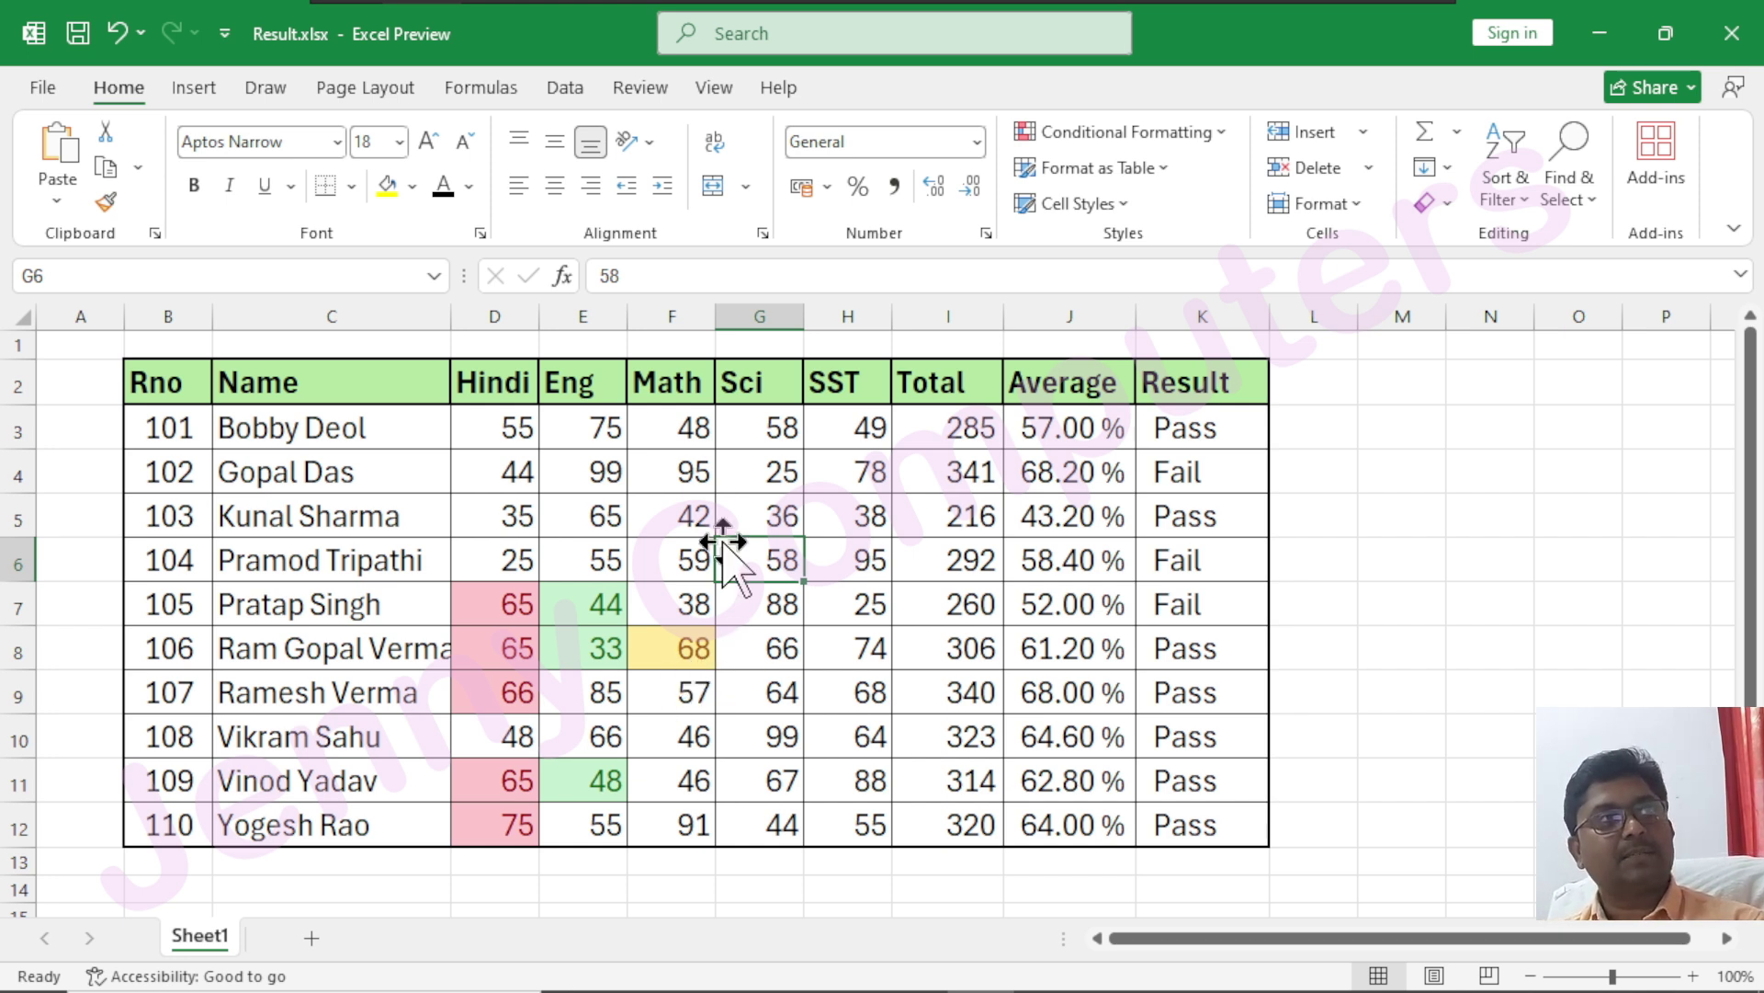
# - Highlight the Sci marks in G3:G12 that are equal to 50 with a Red Border
pyautogui.moveTo(766, 432); pyautogui.dragTo(813, 813)
pyautogui.moveTo(740, 424); pyautogui.dragTo(786, 834)
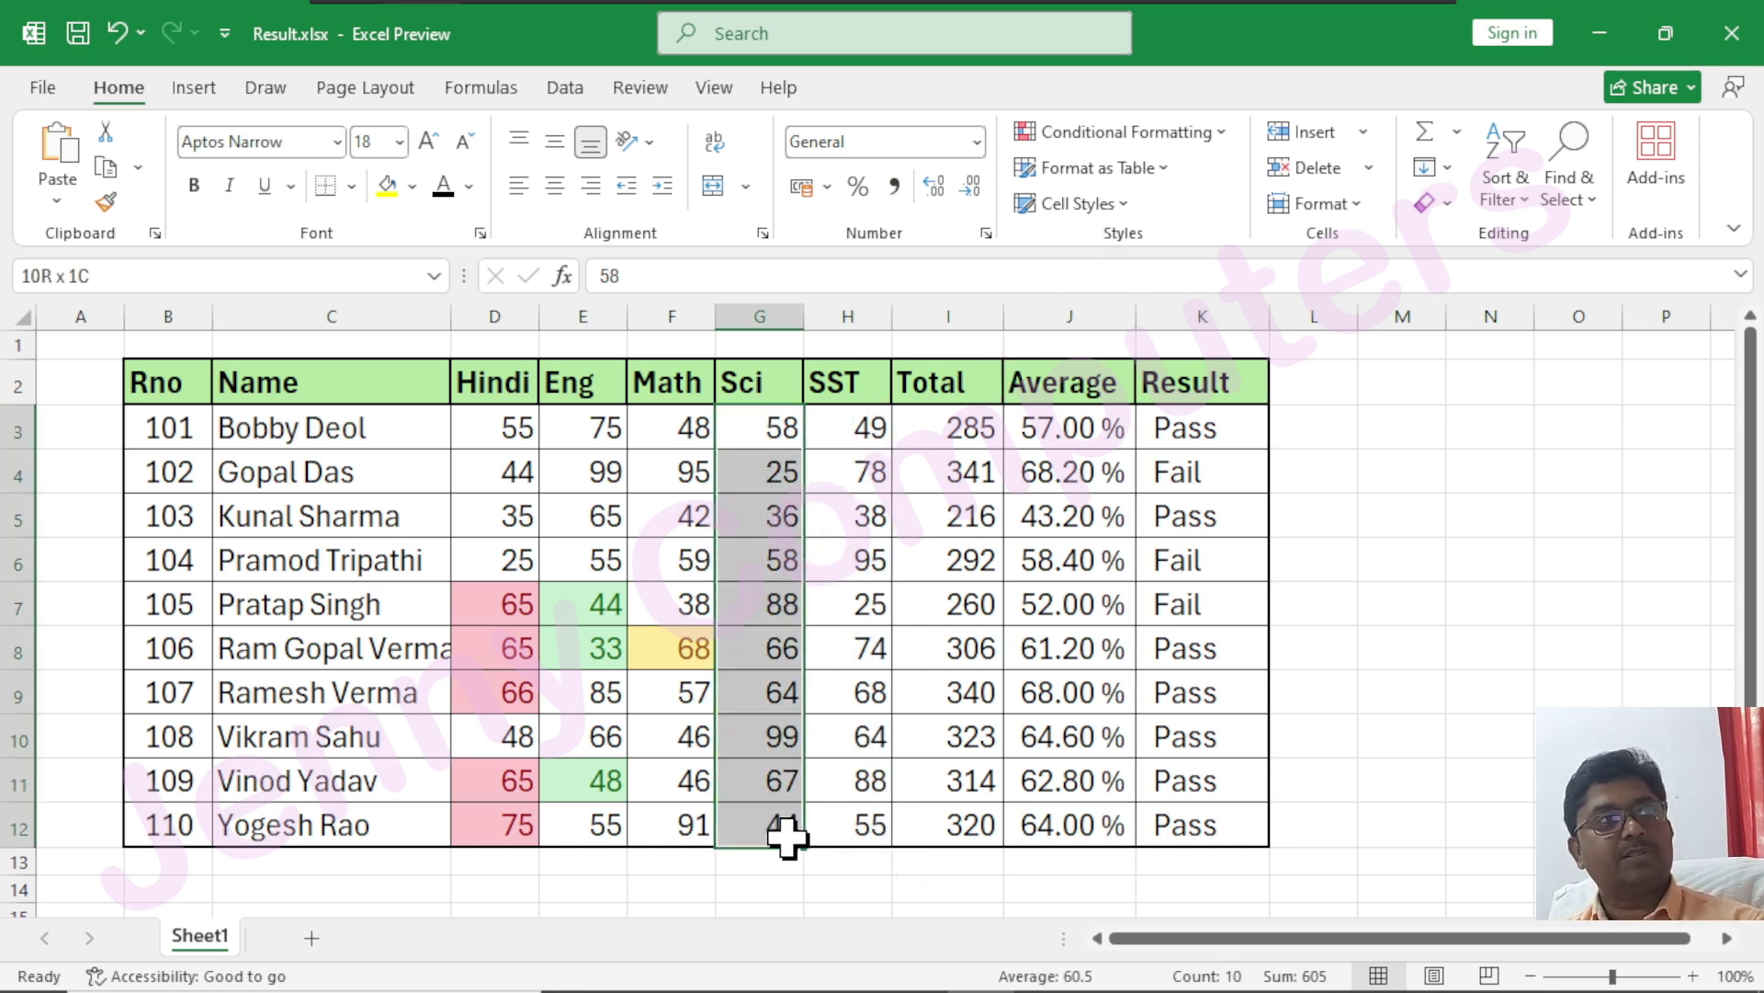
pyautogui.click(1219, 134)
pyautogui.moveTo(1192, 197)
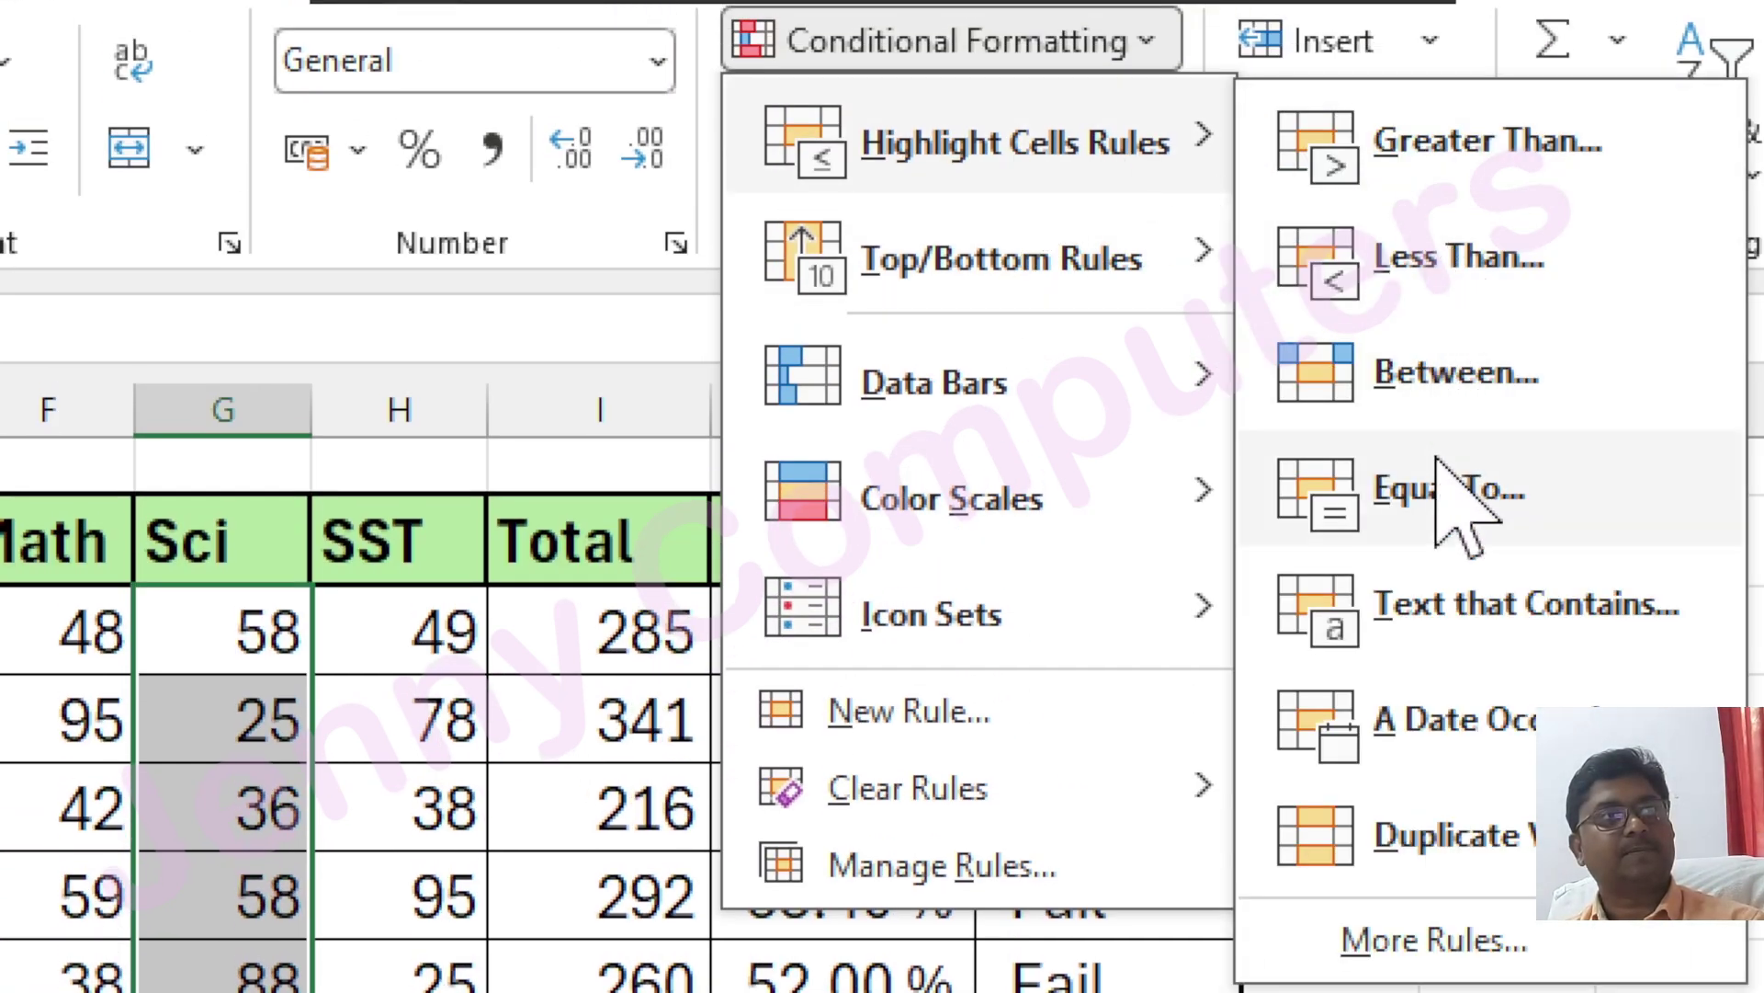
pyautogui.click(1452, 488)
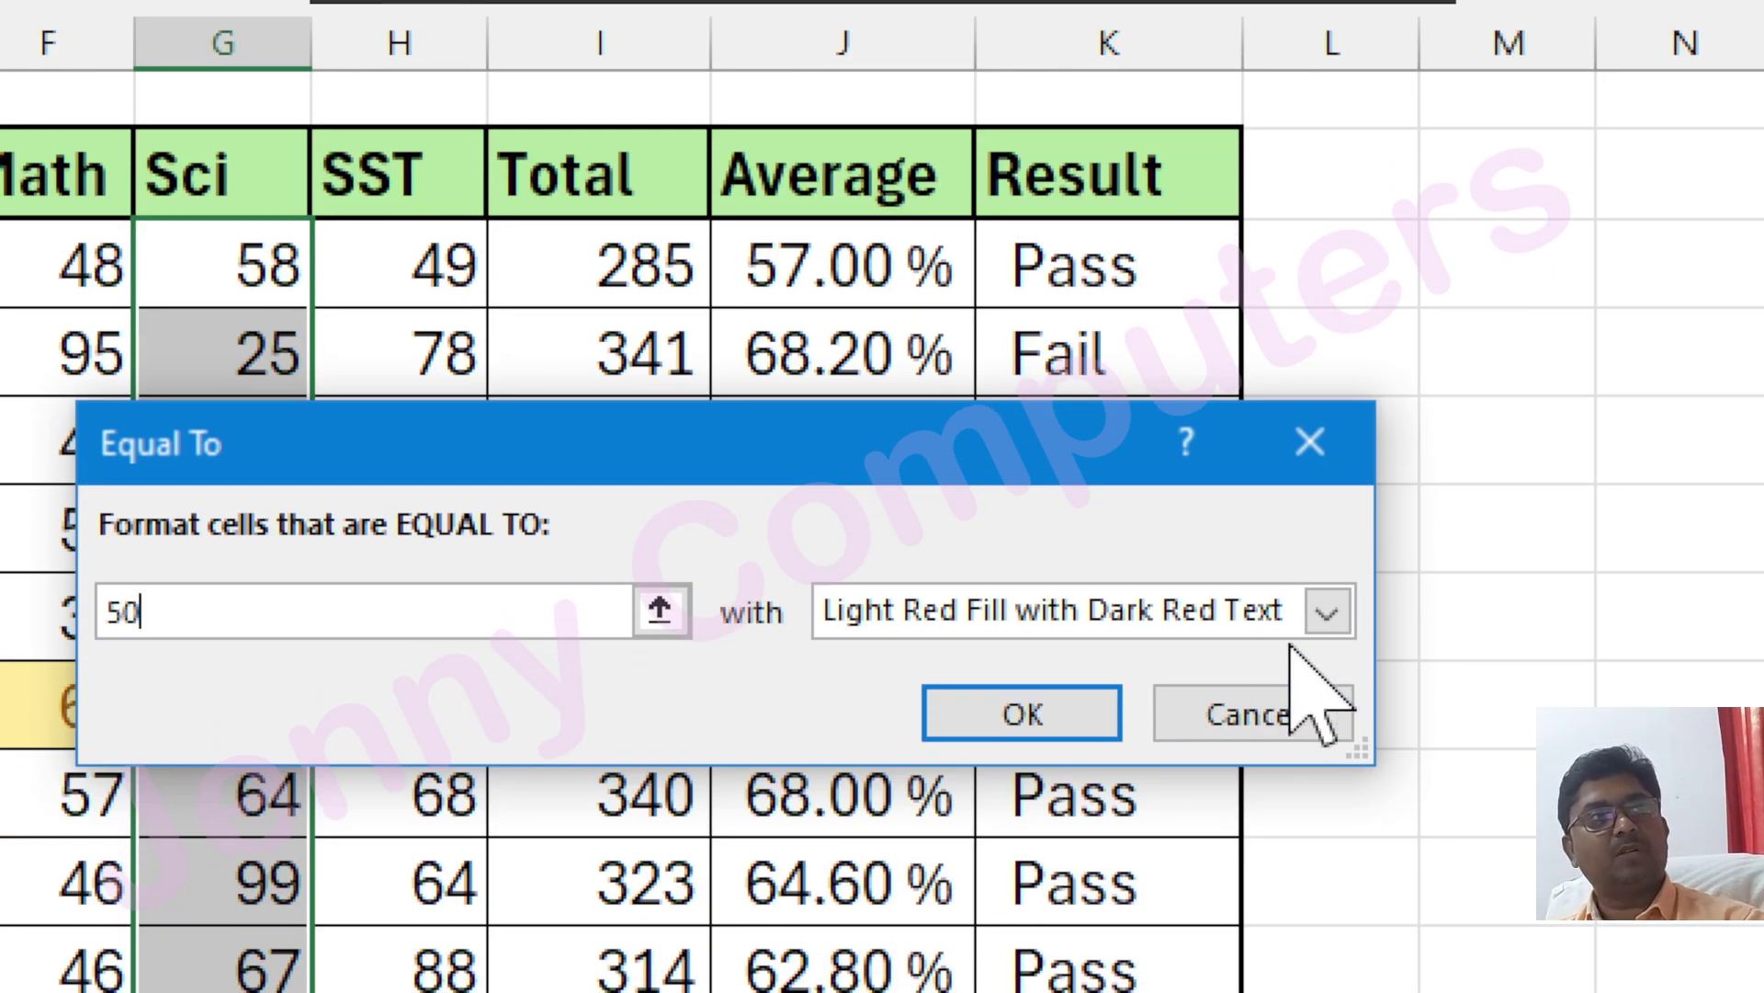
pyautogui.click(1328, 613)
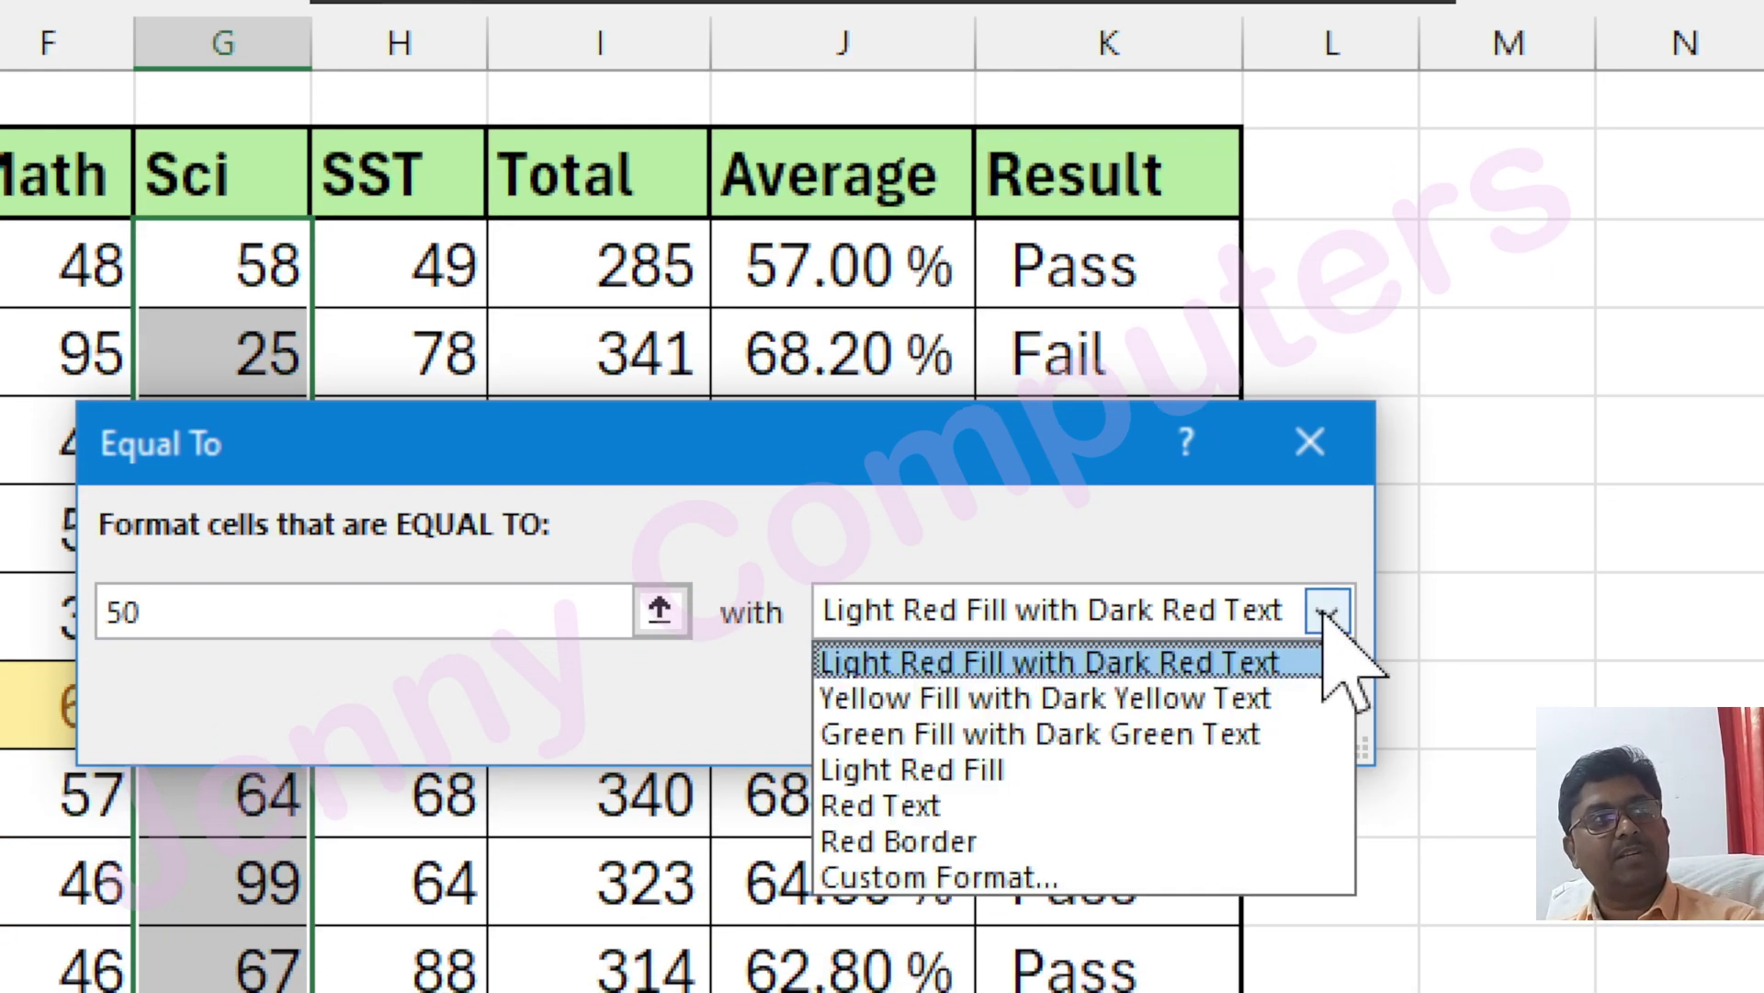
pyautogui.click(877, 842)
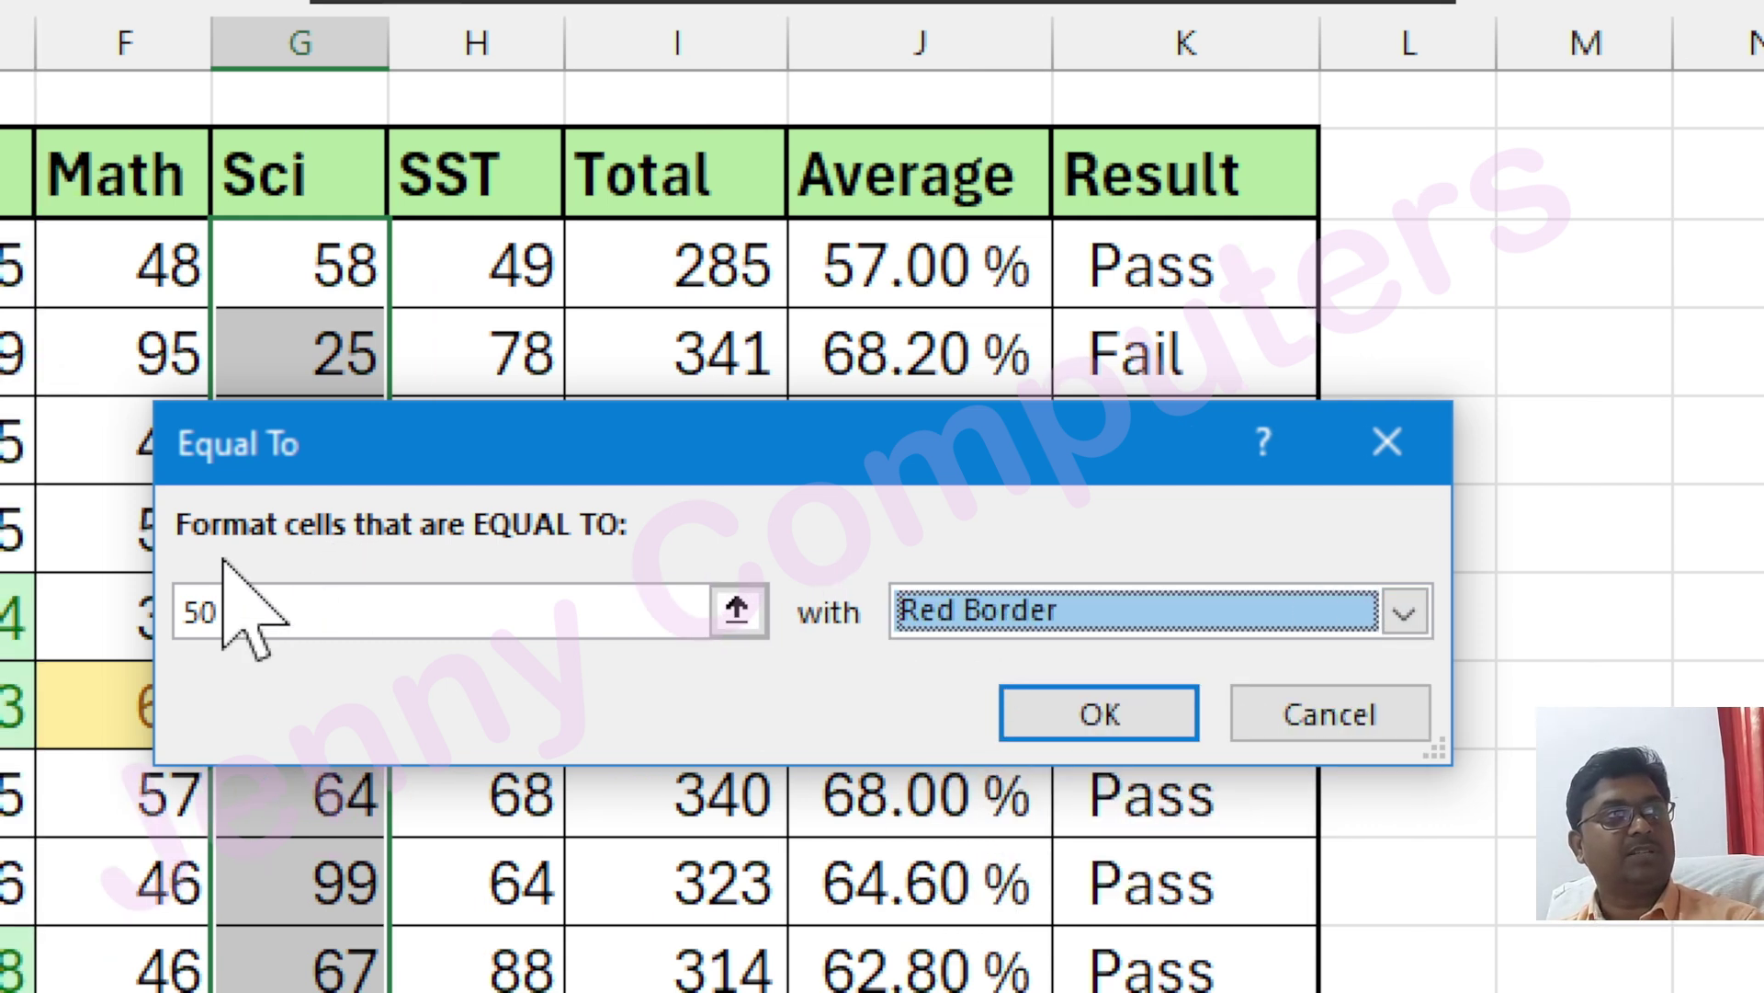
pyautogui.click(1057, 712)
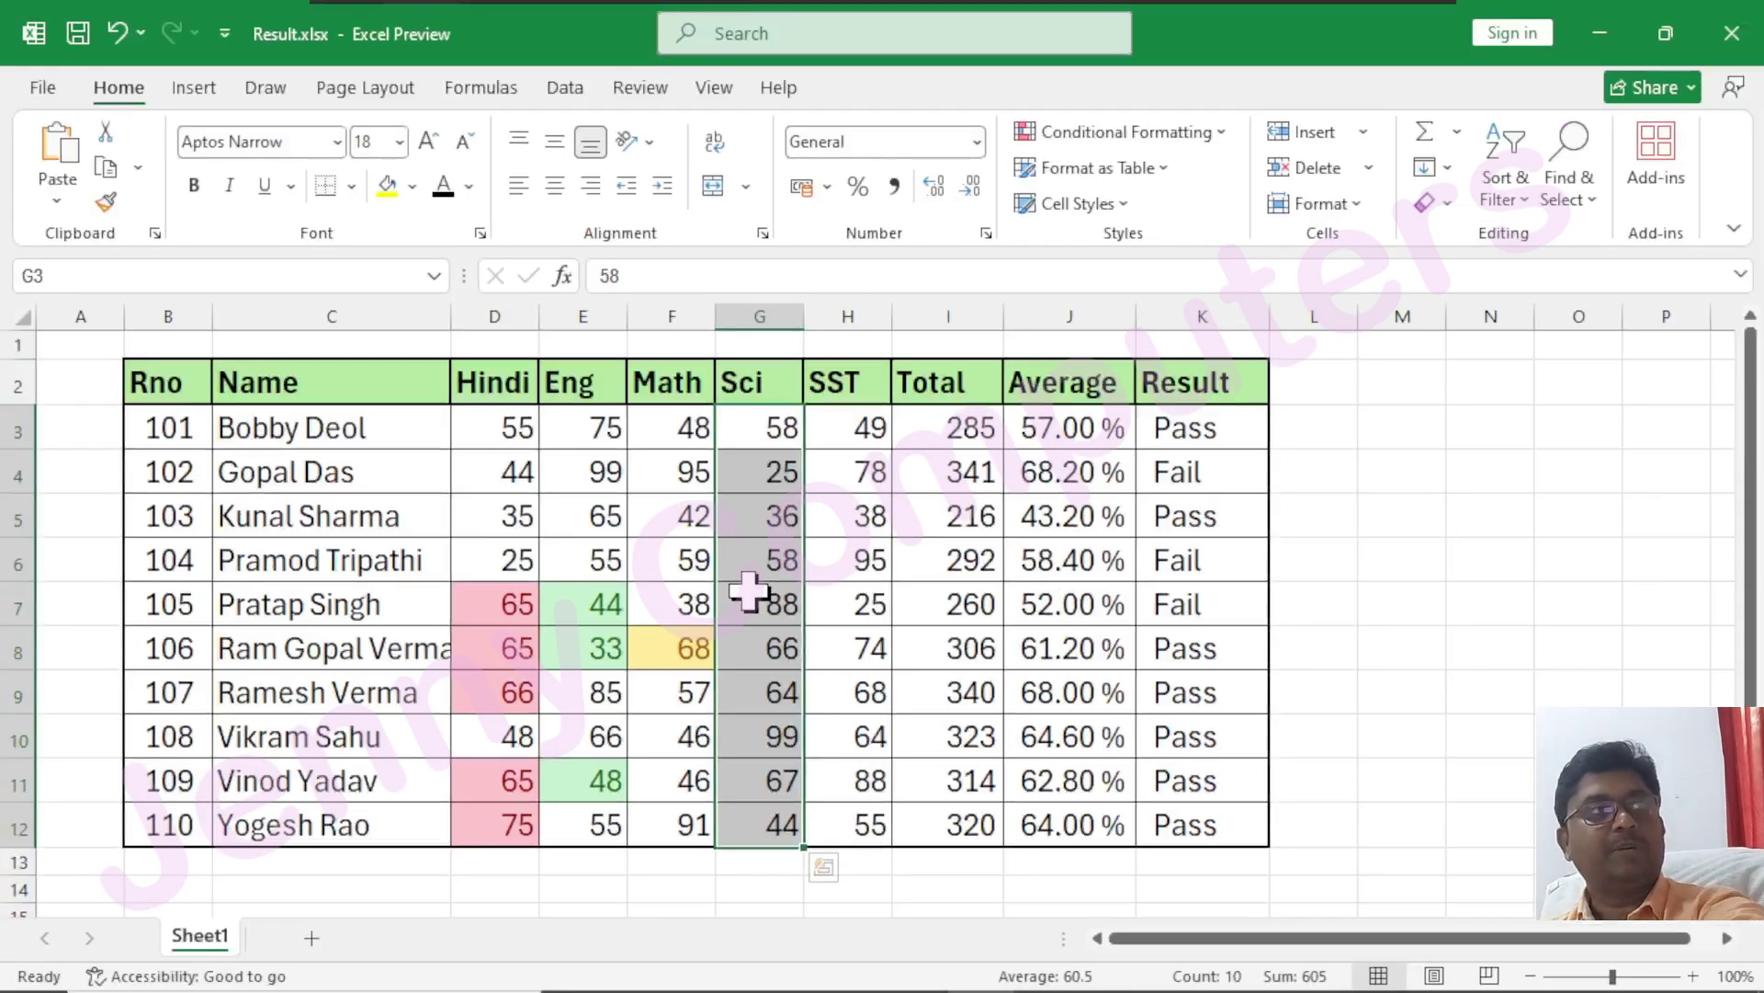
pyautogui.hotkey('ctrl', 'q')
# - Change the Sci marks in G6 and G4 to 50 to test the Equal To rule
pyautogui.click(300, 519)
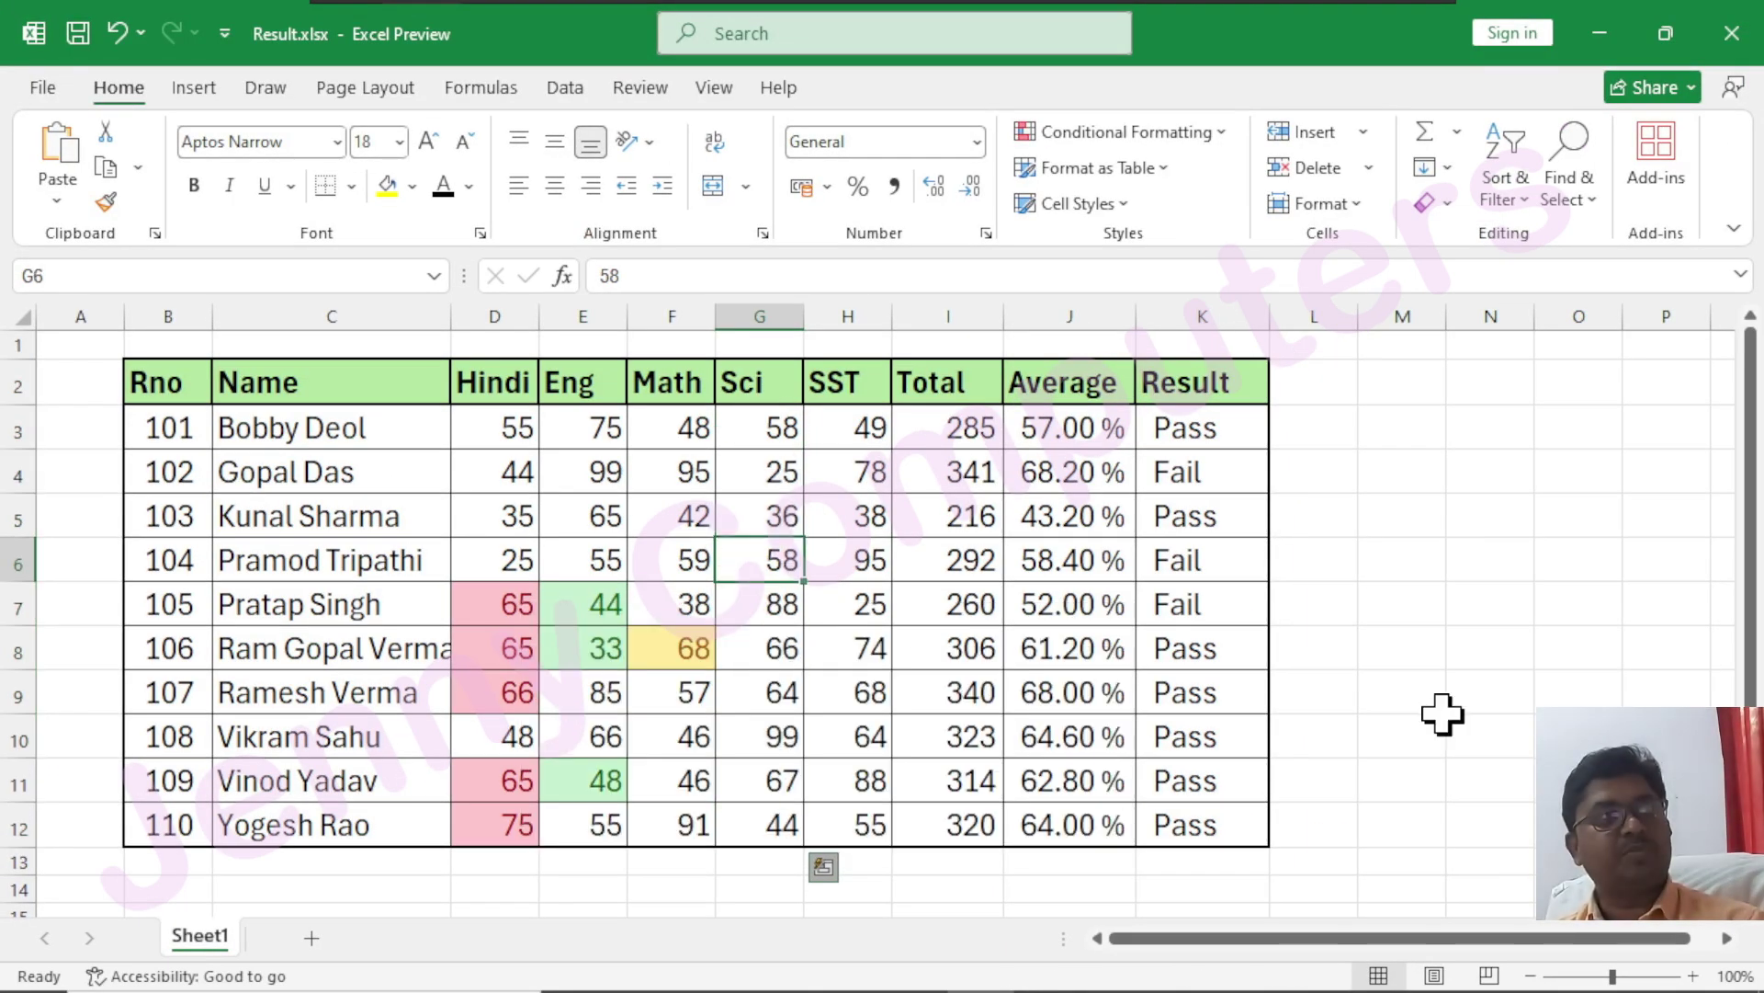
pyautogui.write('50')
pyautogui.press('Return')
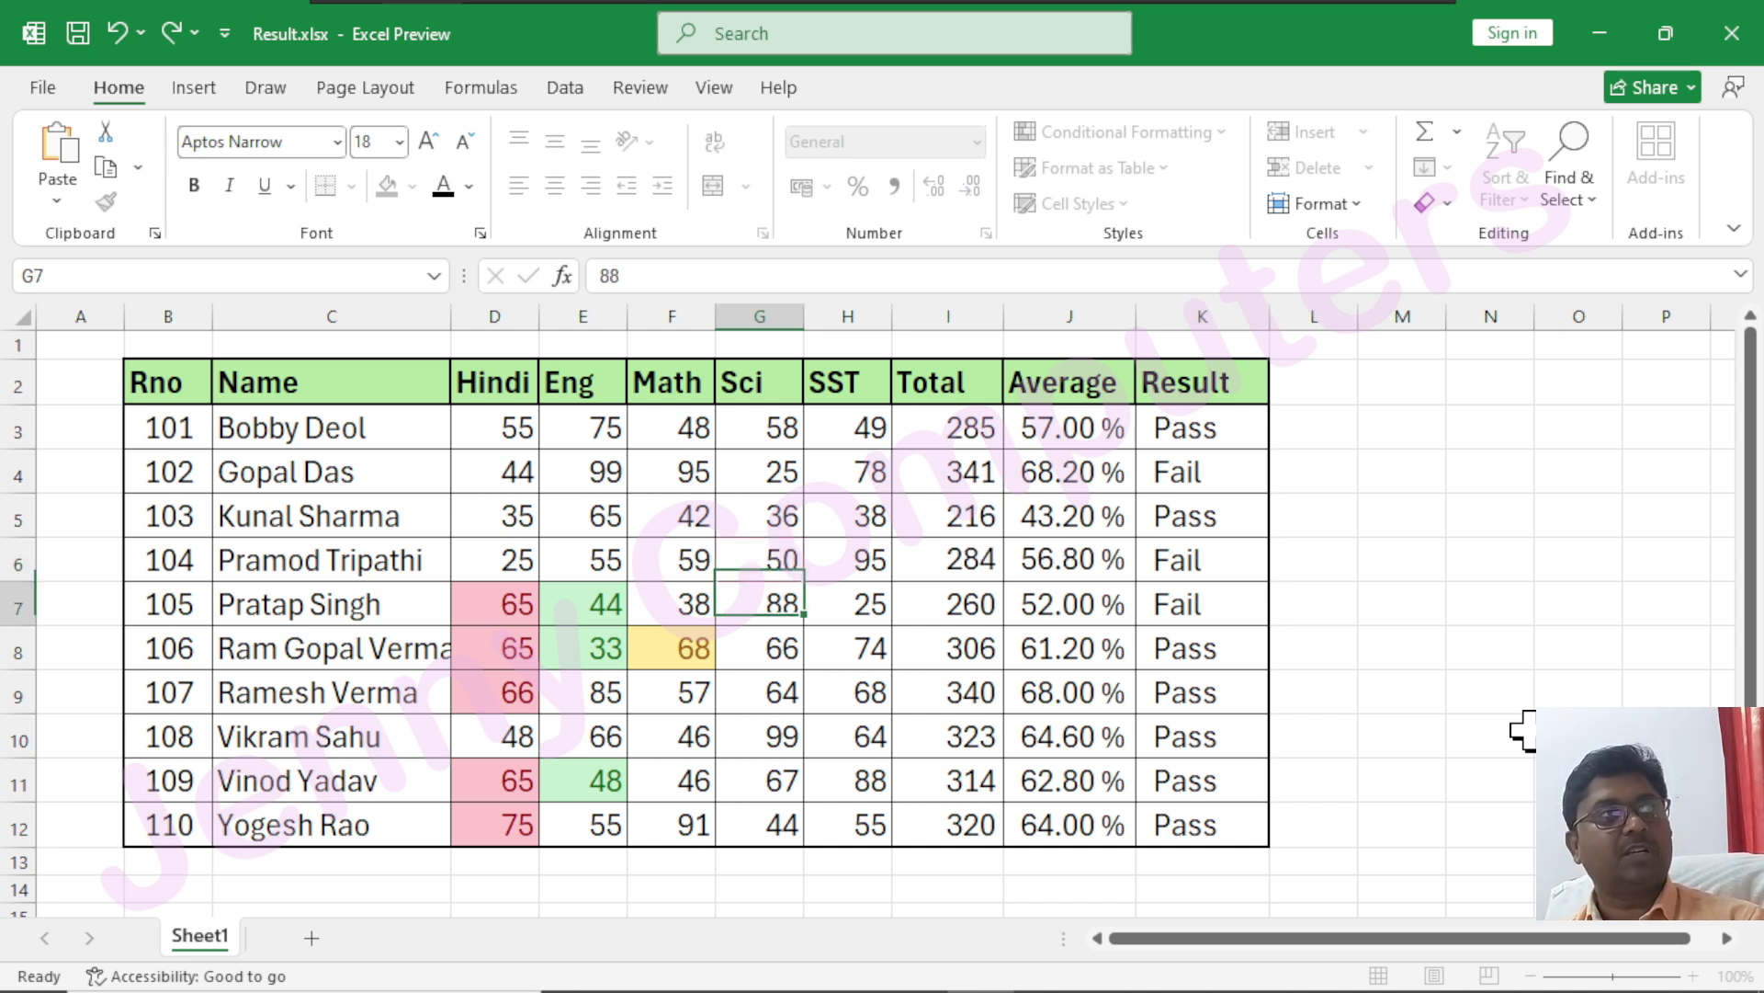
pyautogui.moveTo(869, 691); pyautogui.dragTo(951, 691)
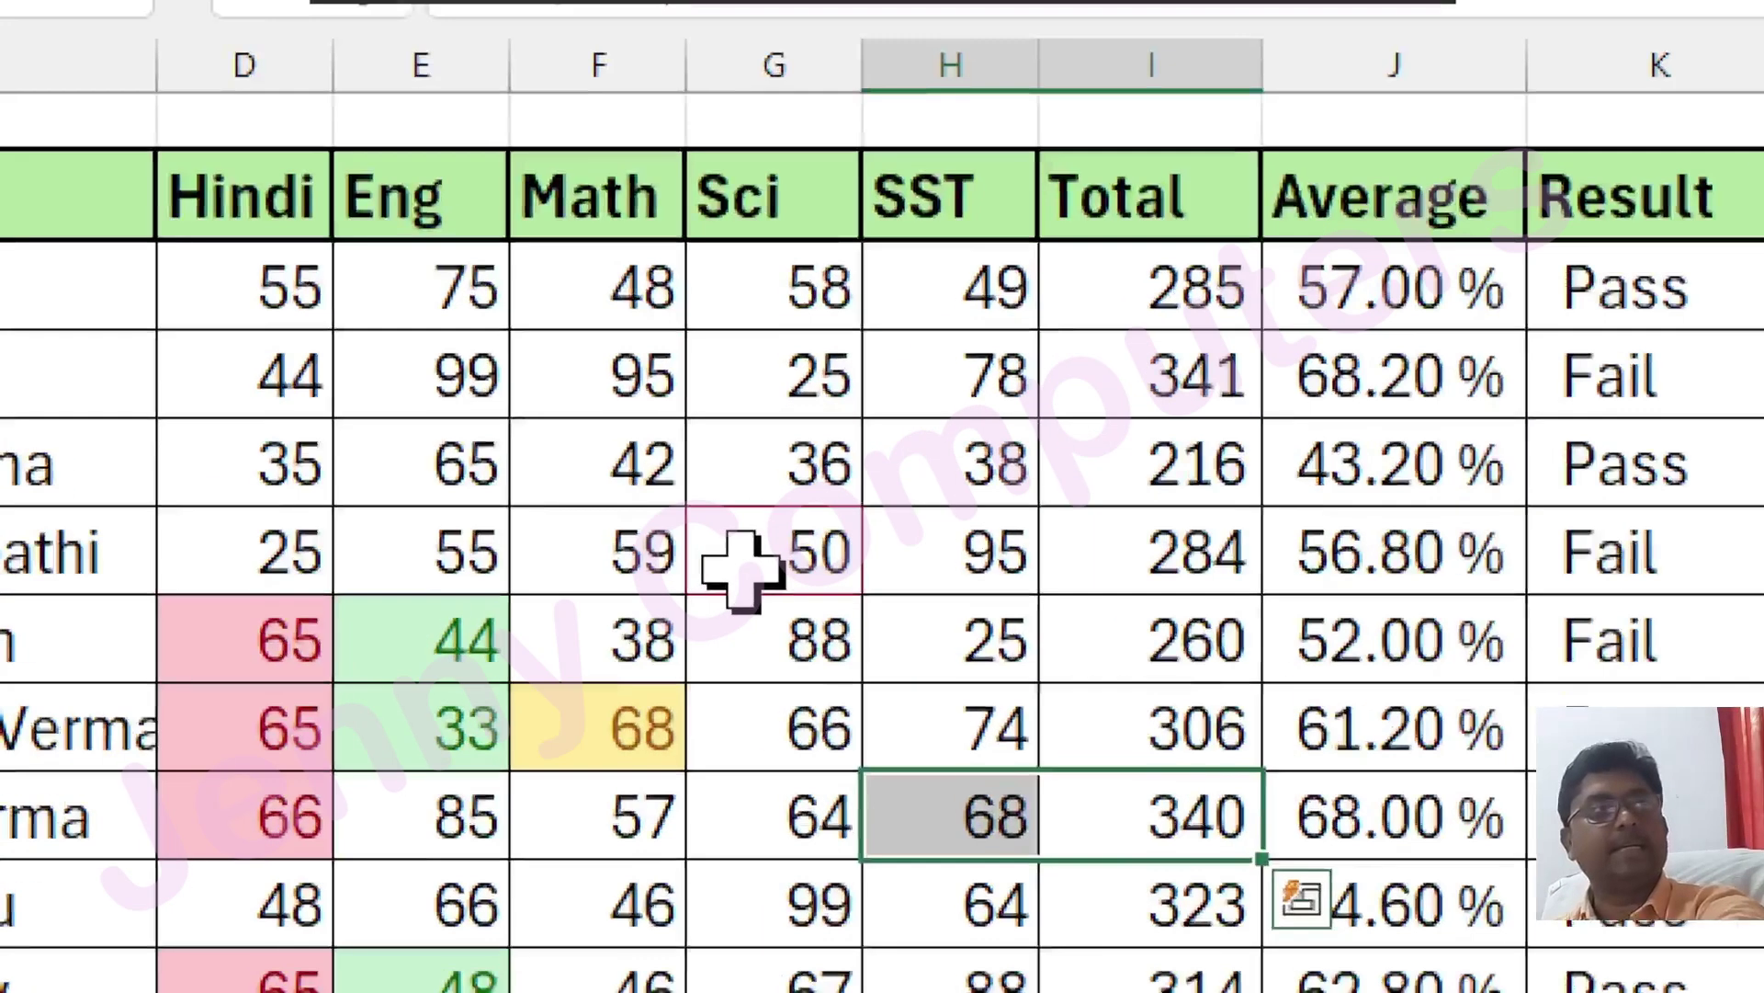
pyautogui.hotkey('ctrl', 'q')
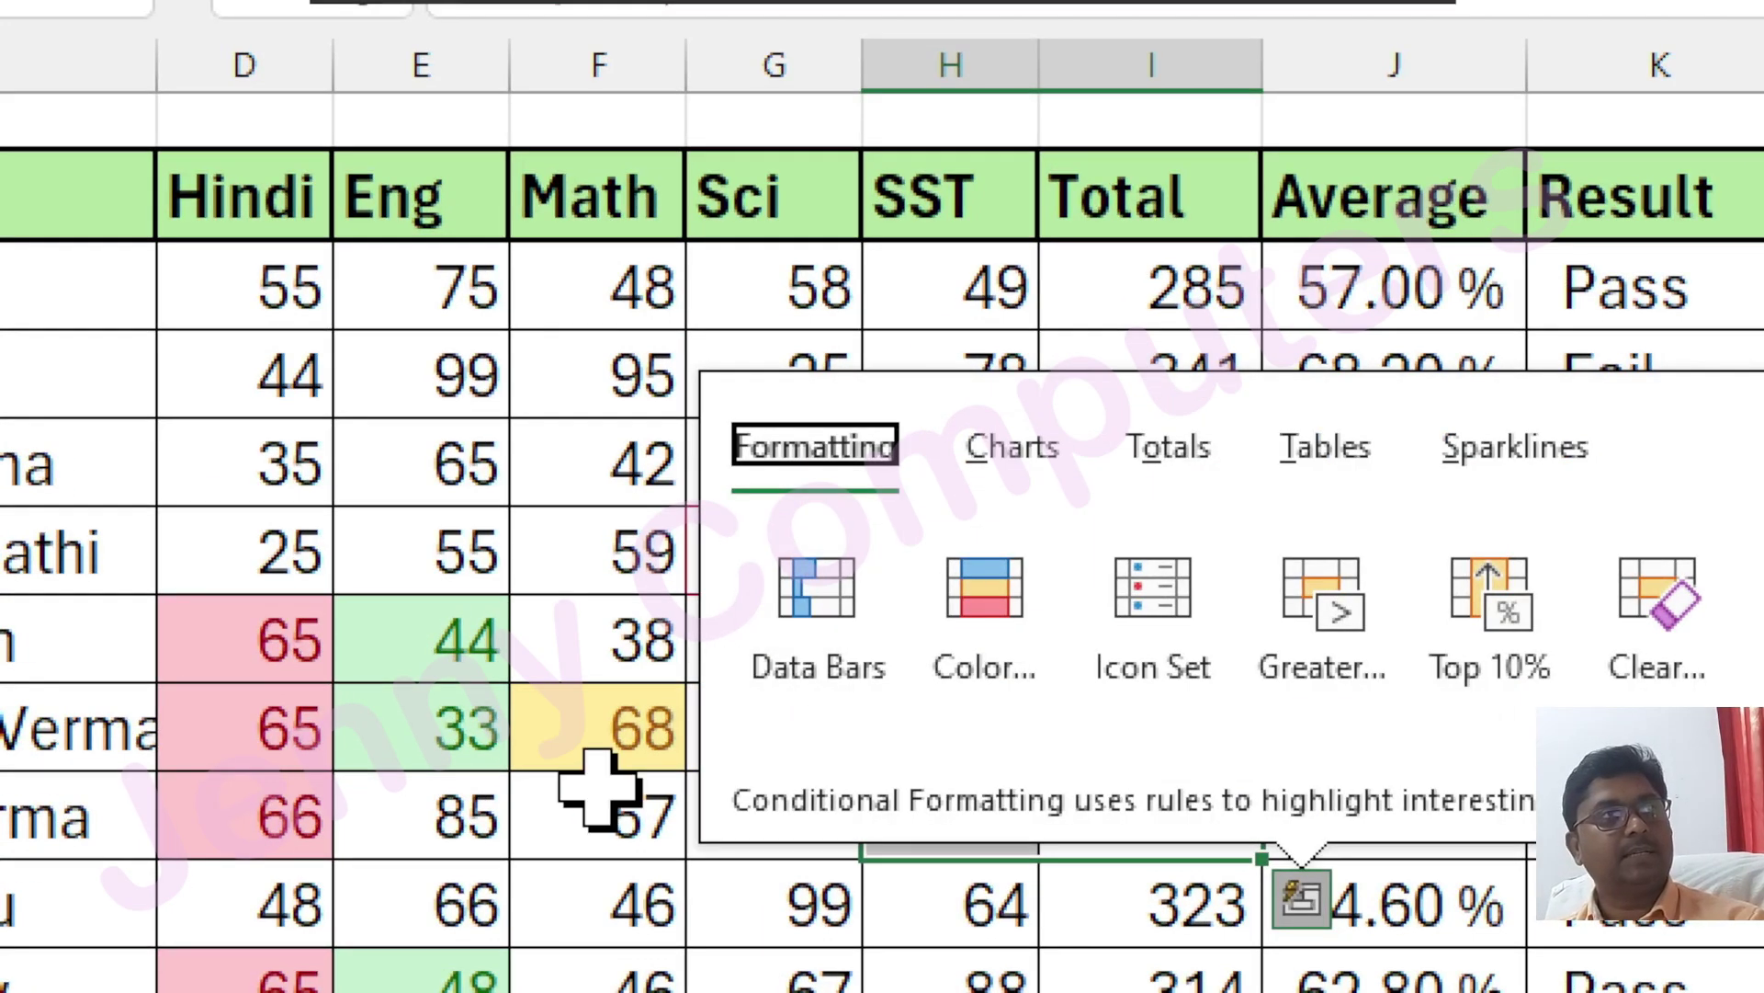
pyautogui.click(592, 731)
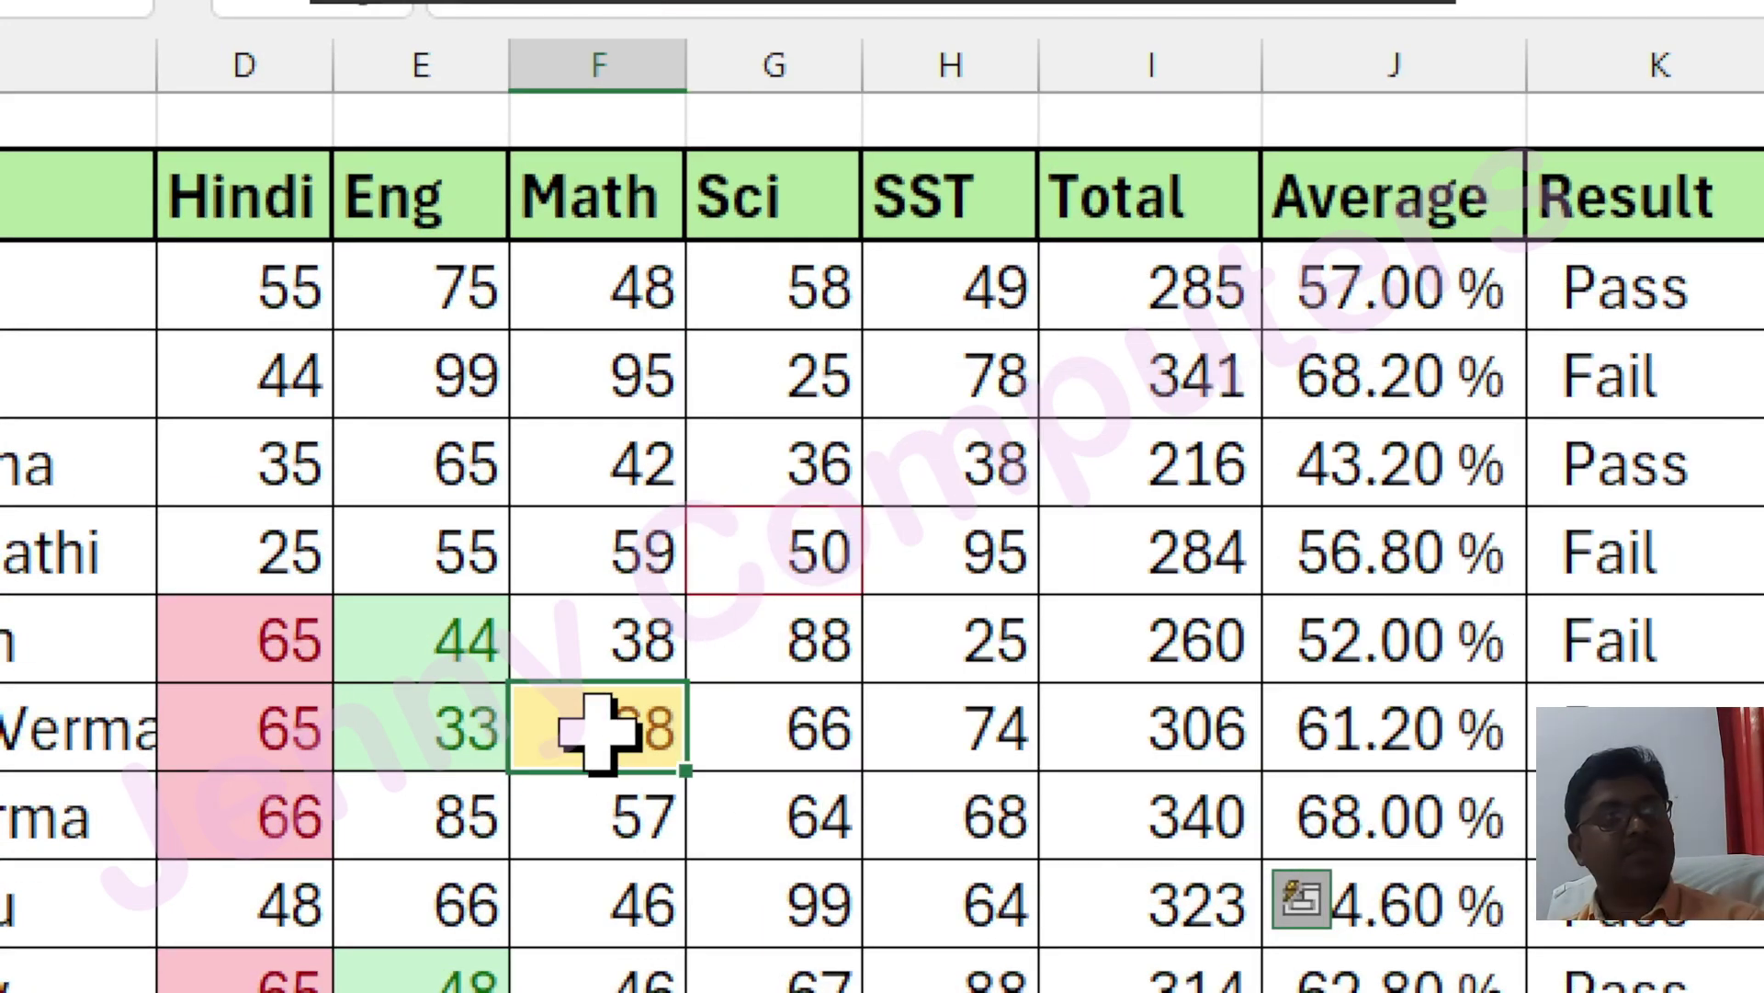
pyautogui.click(786, 395)
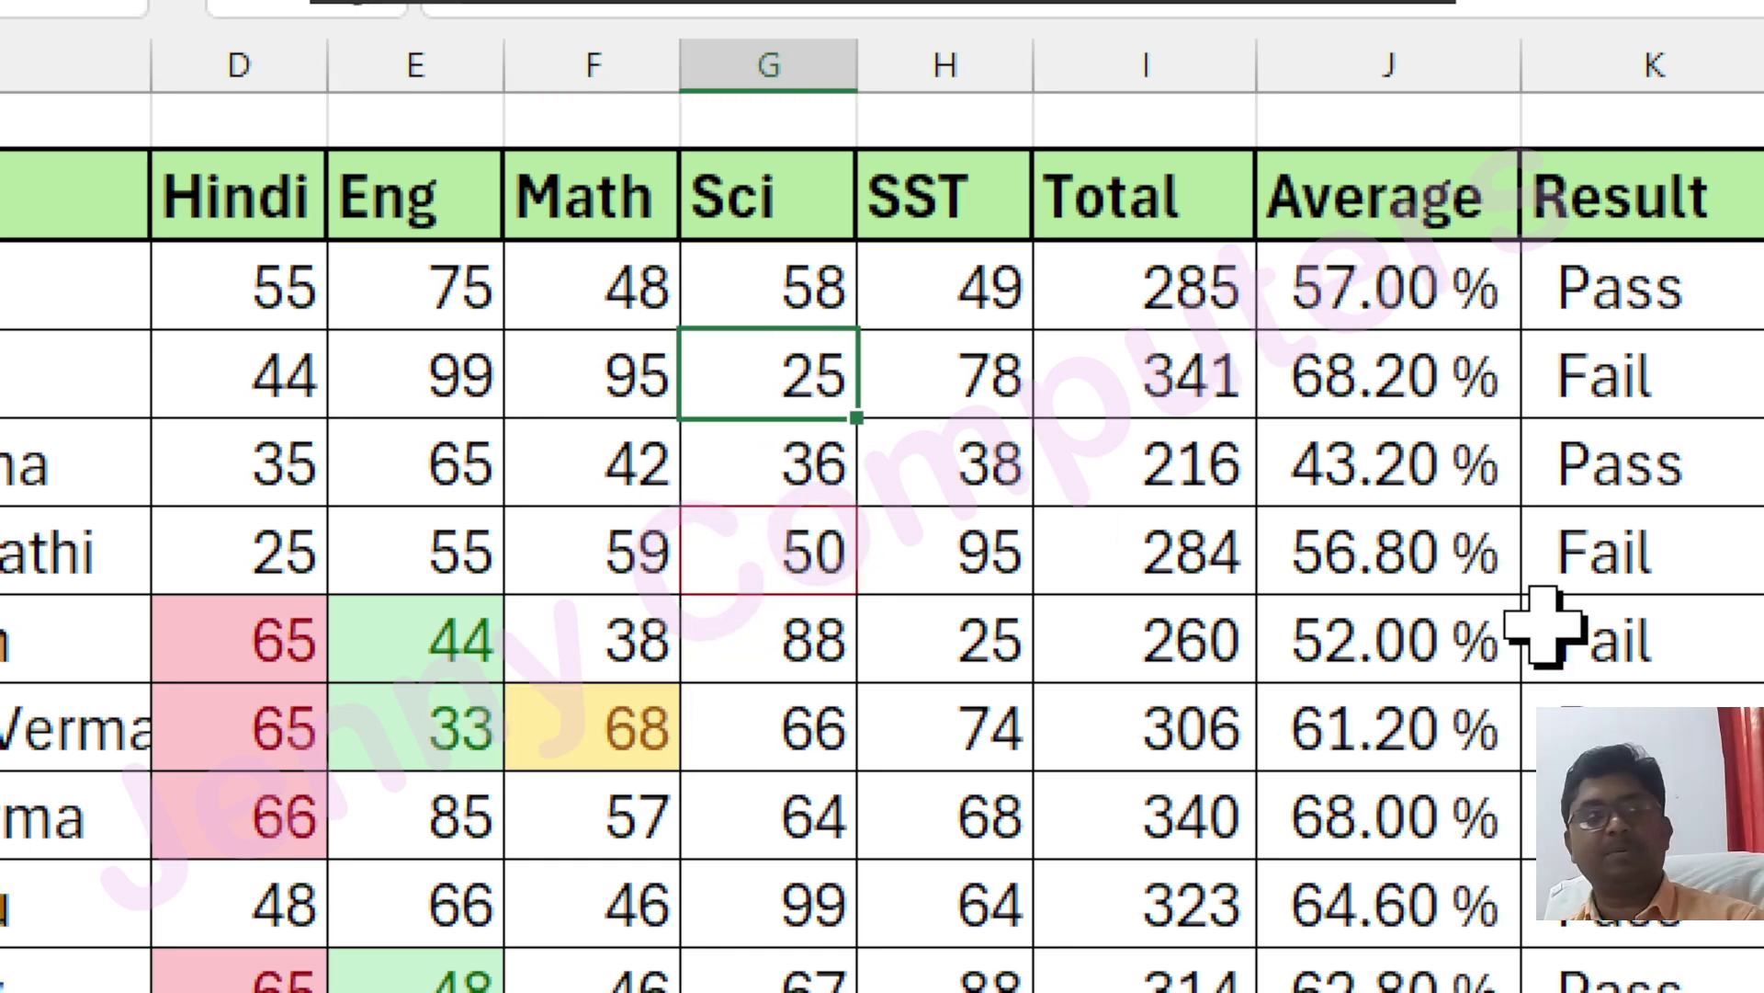
pyautogui.press('Return')
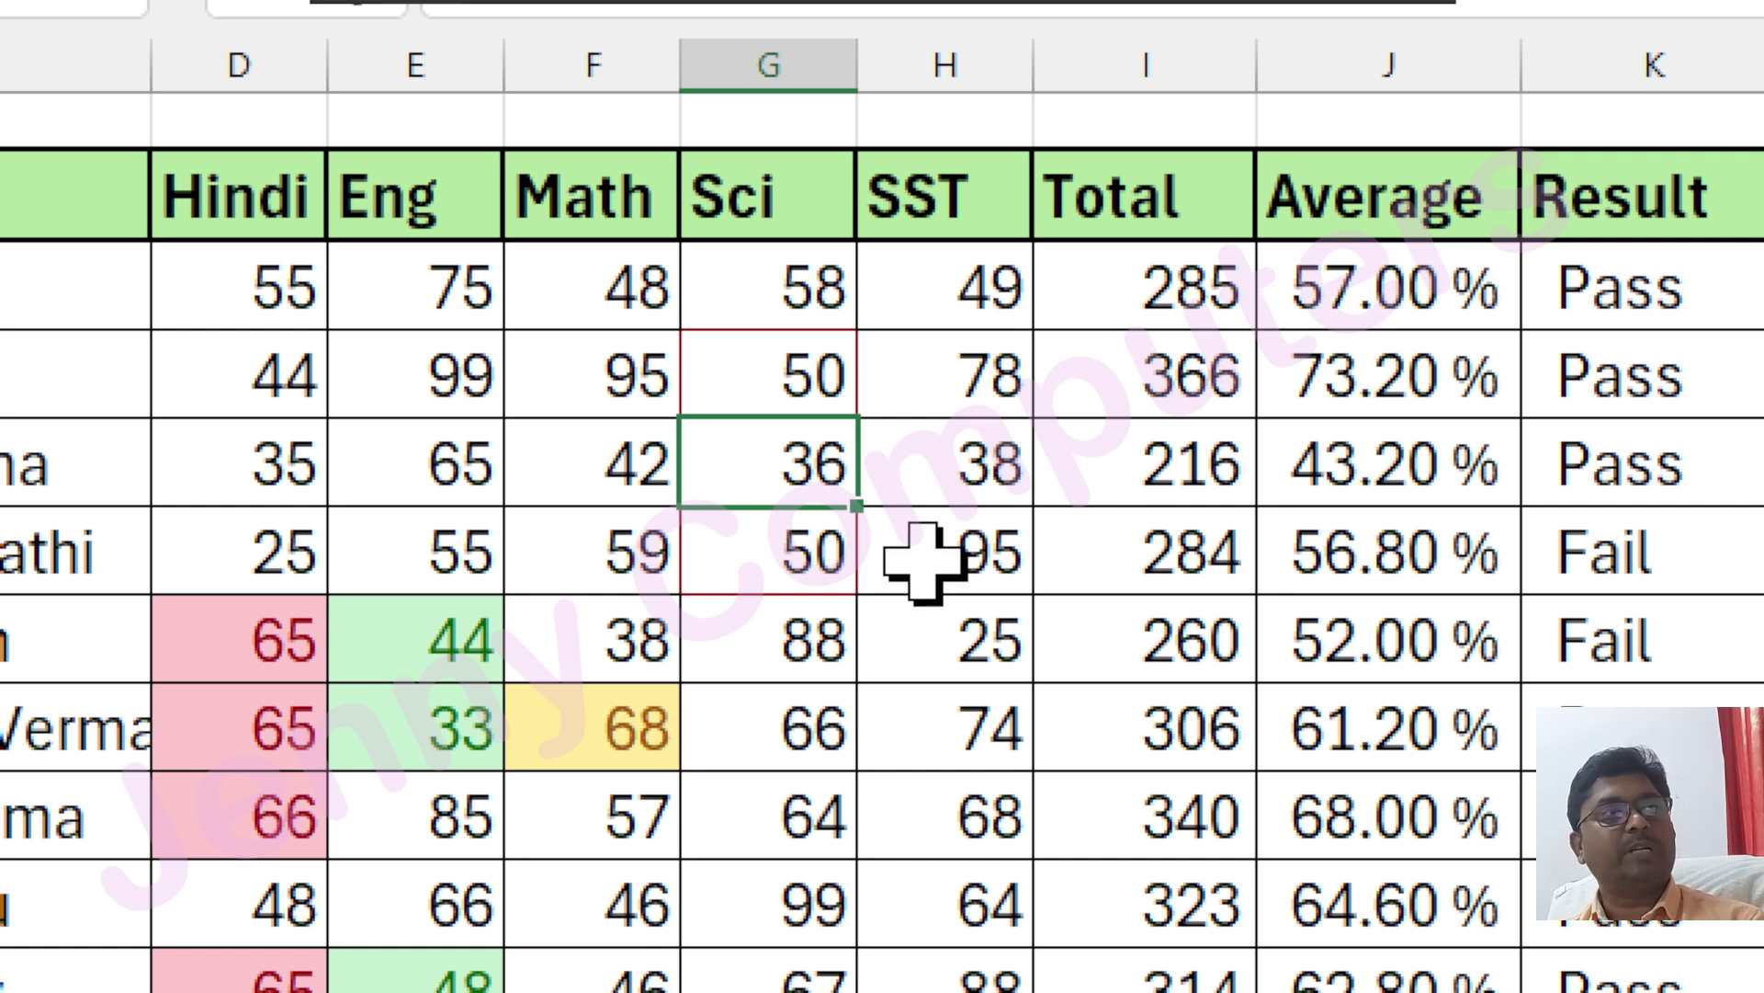
pyautogui.click(661, 648)
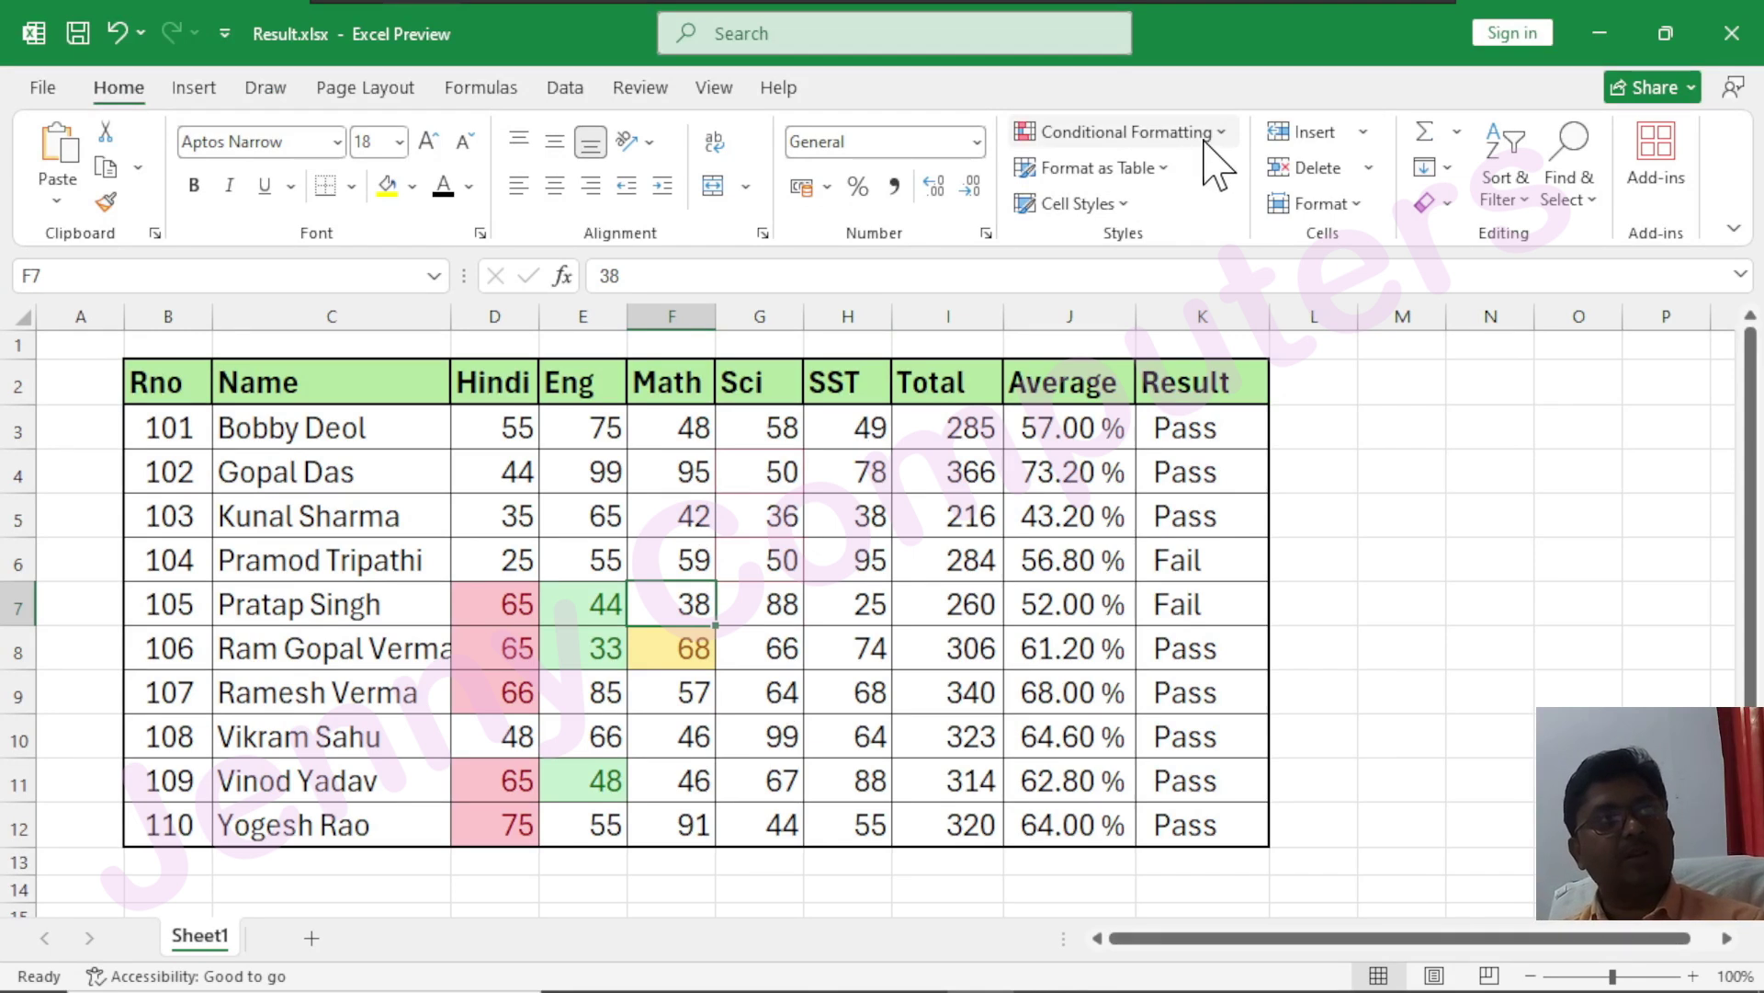
pyautogui.click(1205, 142)
pyautogui.moveTo(1201, 193)
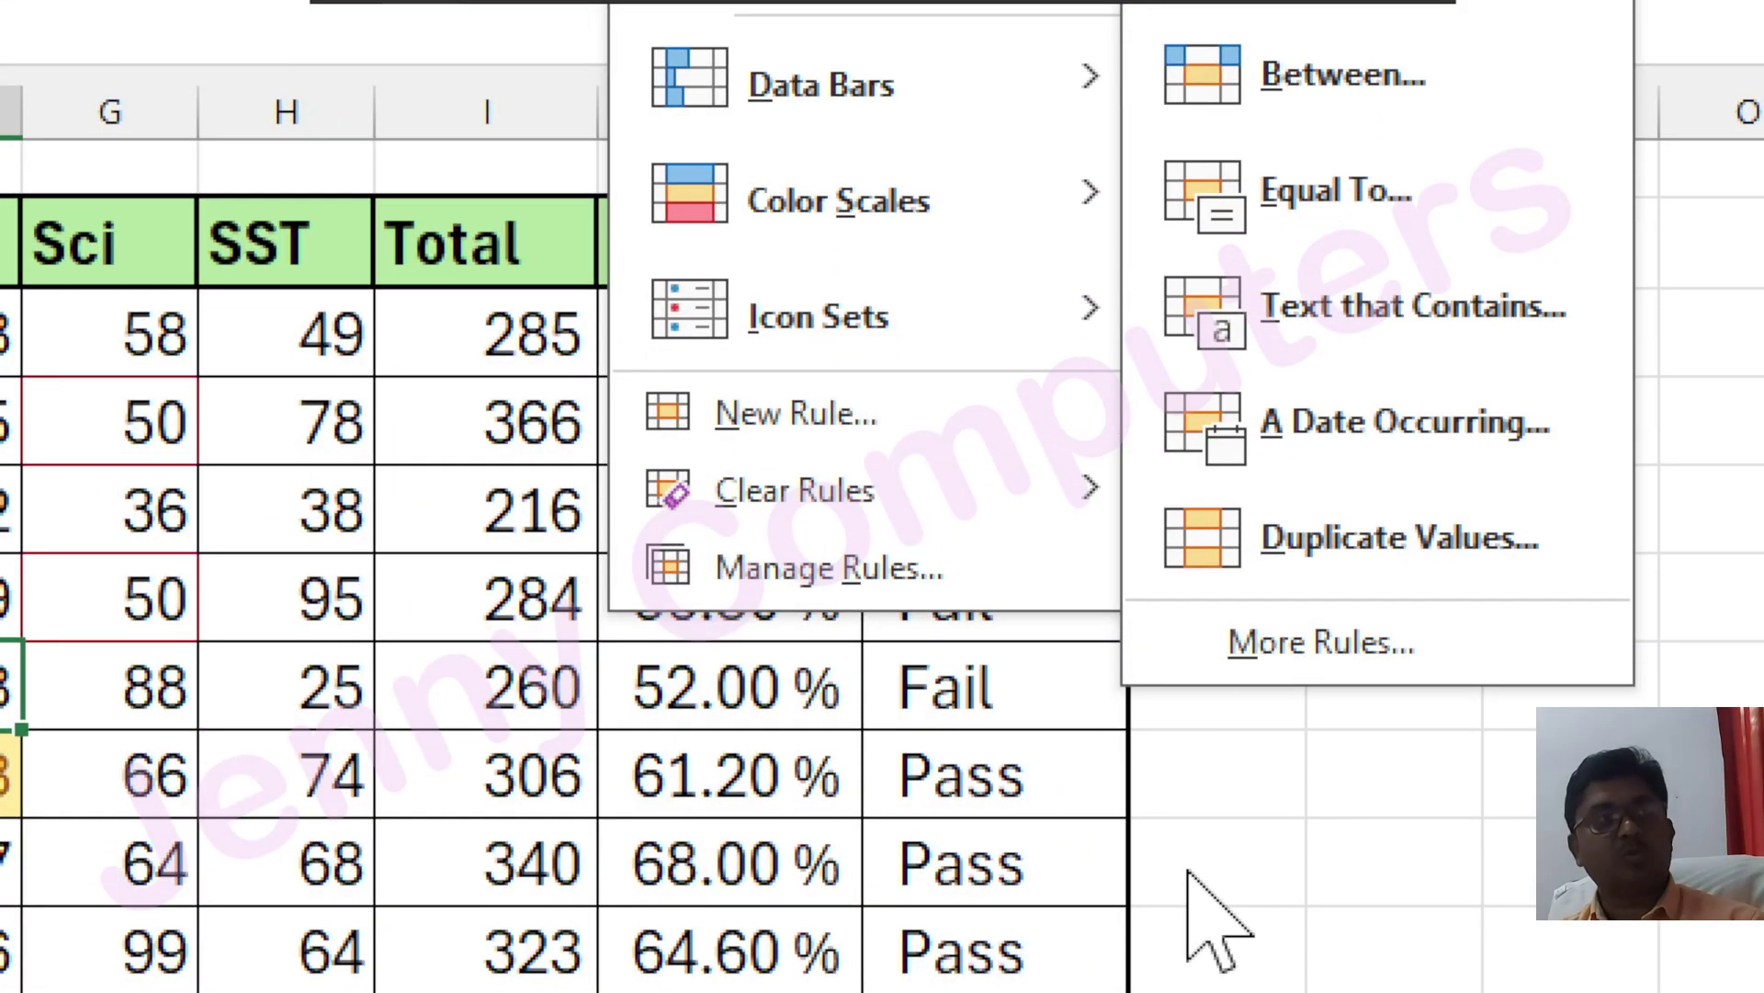
pyautogui.click(1188, 928)
# - Highlight the Result cells in K3:K12 that contain the text Fail with Light Red Fill with Dark Red Text
pyautogui.moveTo(982, 354); pyautogui.dragTo(1041, 992)
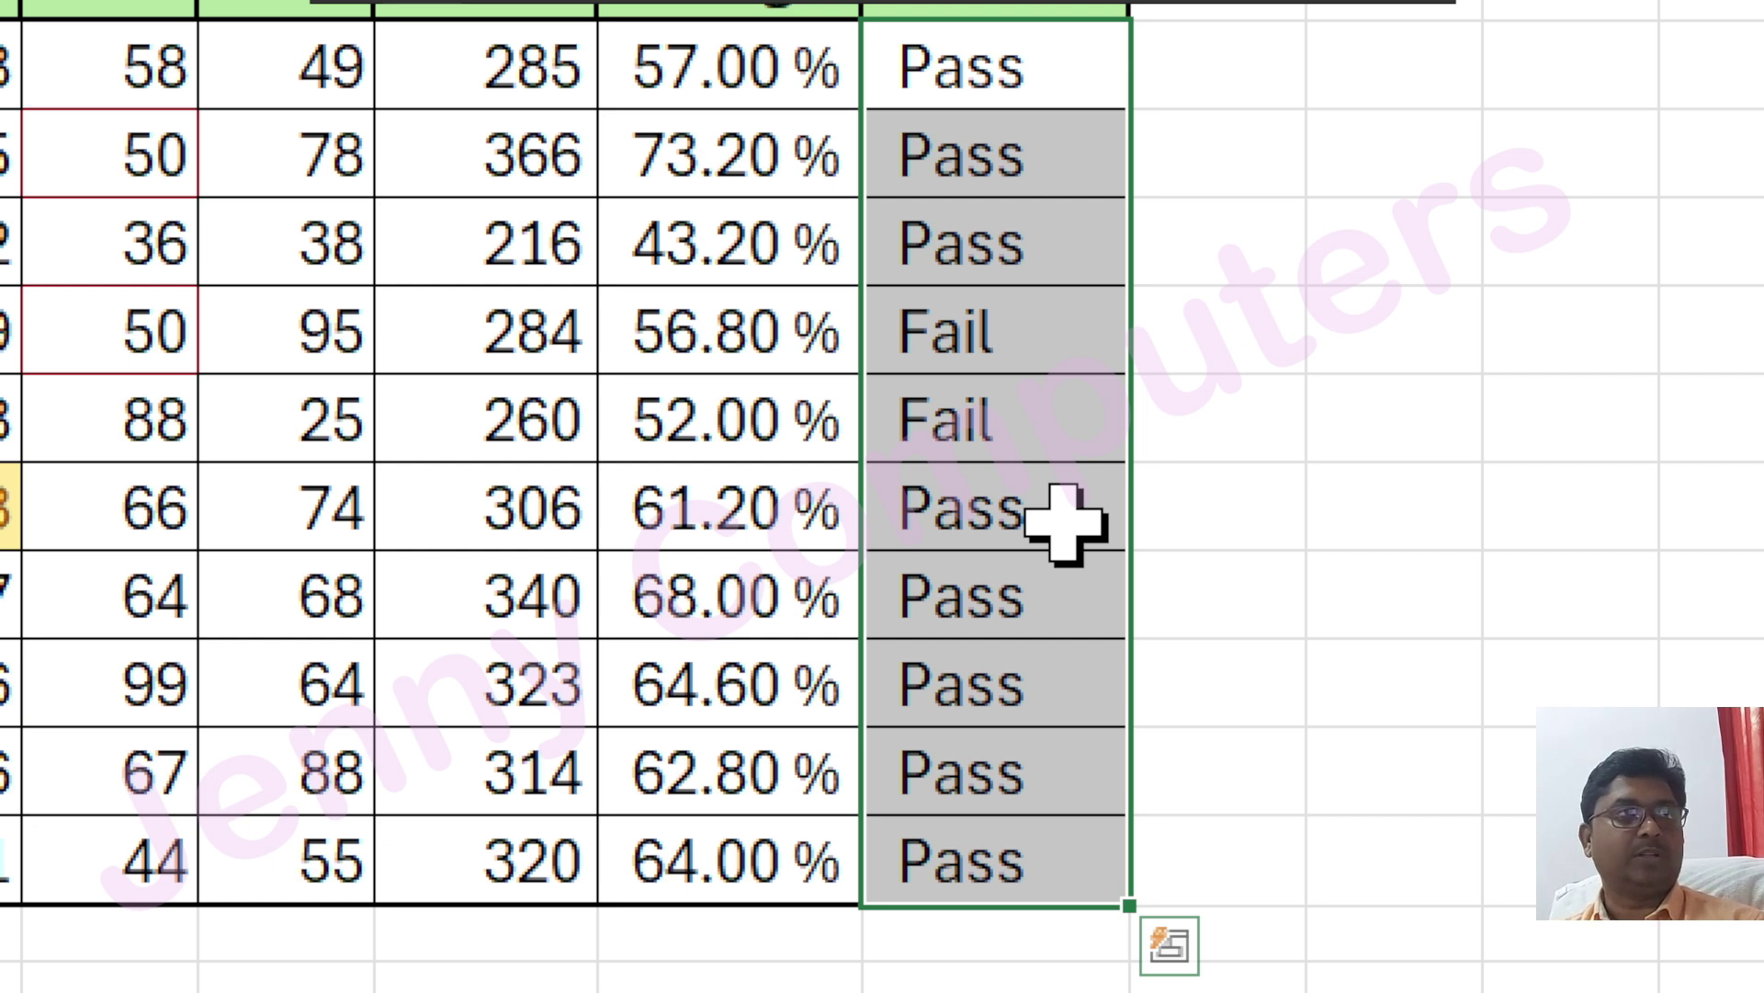
pyautogui.hotkey('ctrl', 'q')
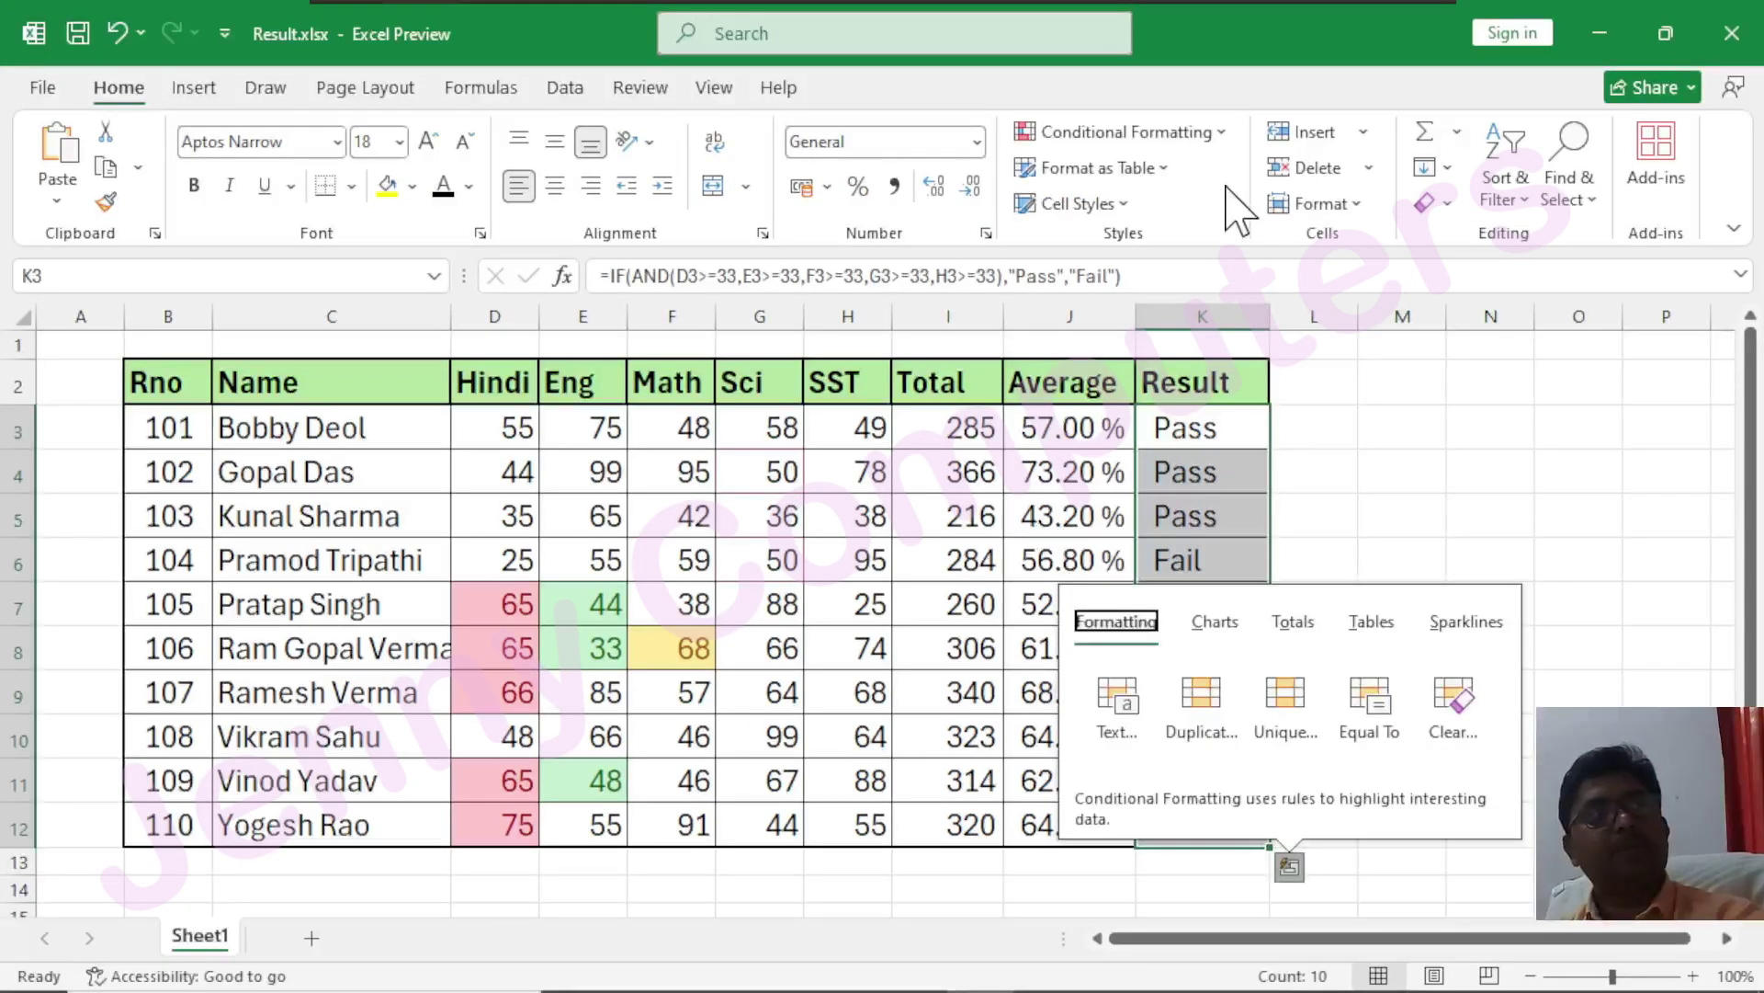
pyautogui.click(1226, 136)
pyautogui.moveTo(1204, 189)
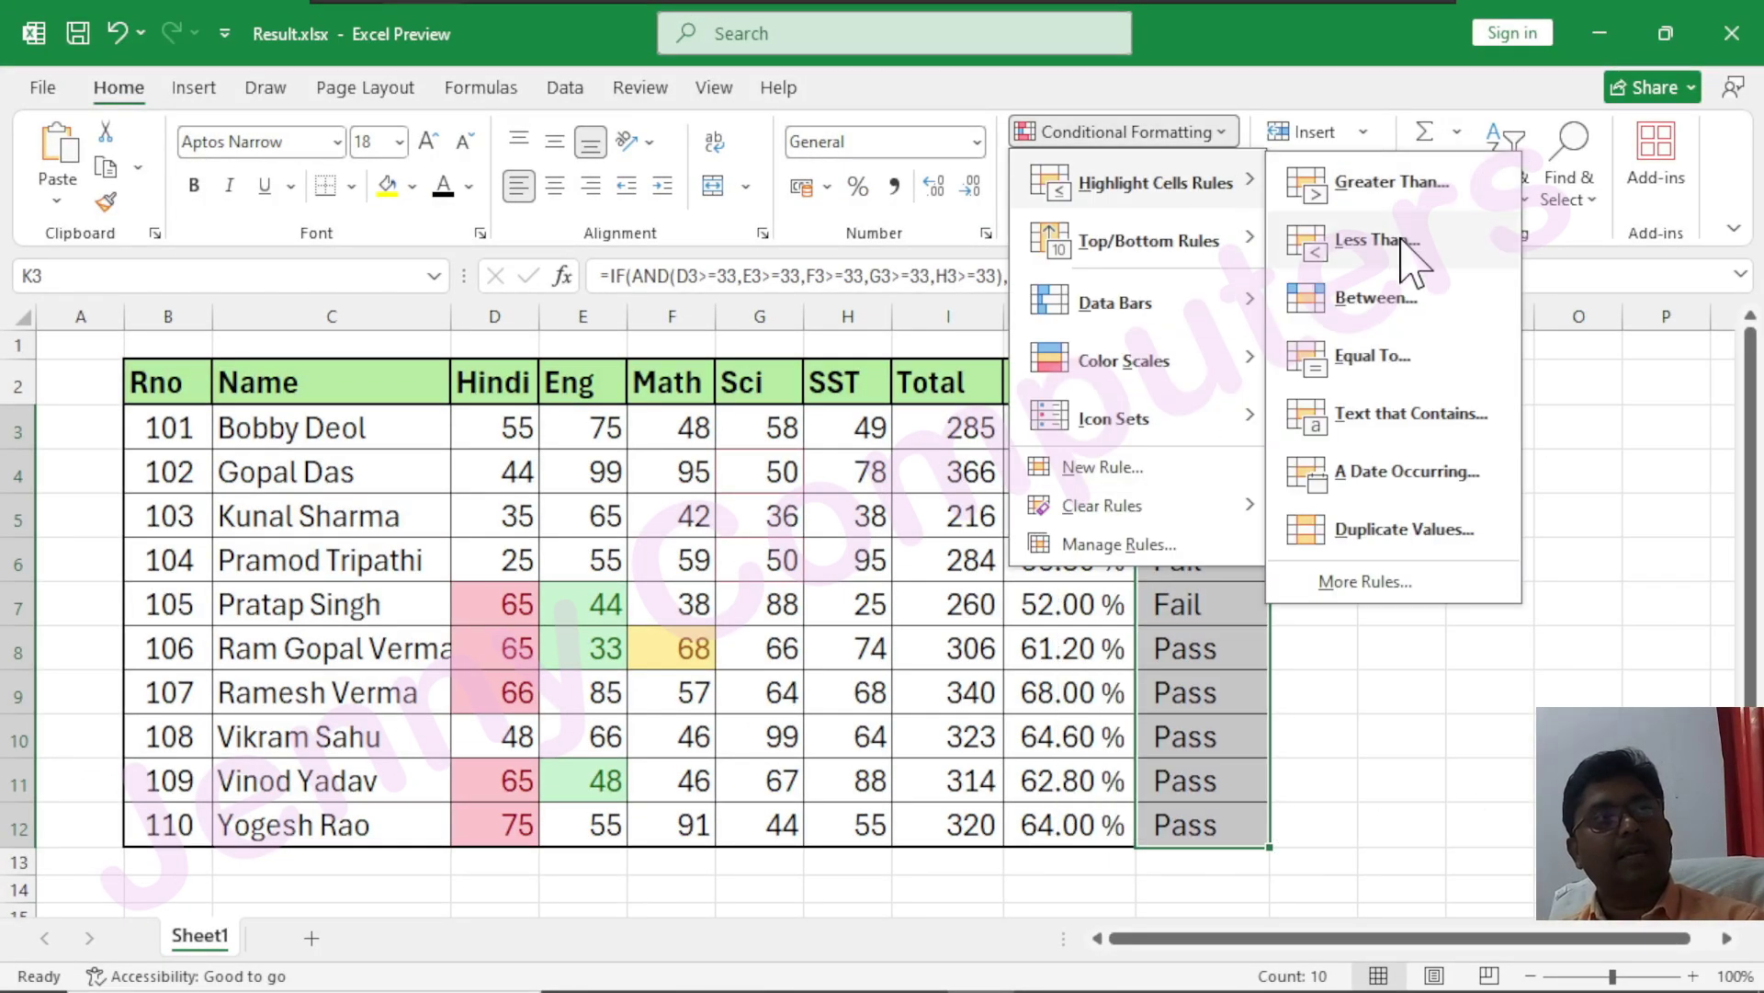
pyautogui.click(1450, 415)
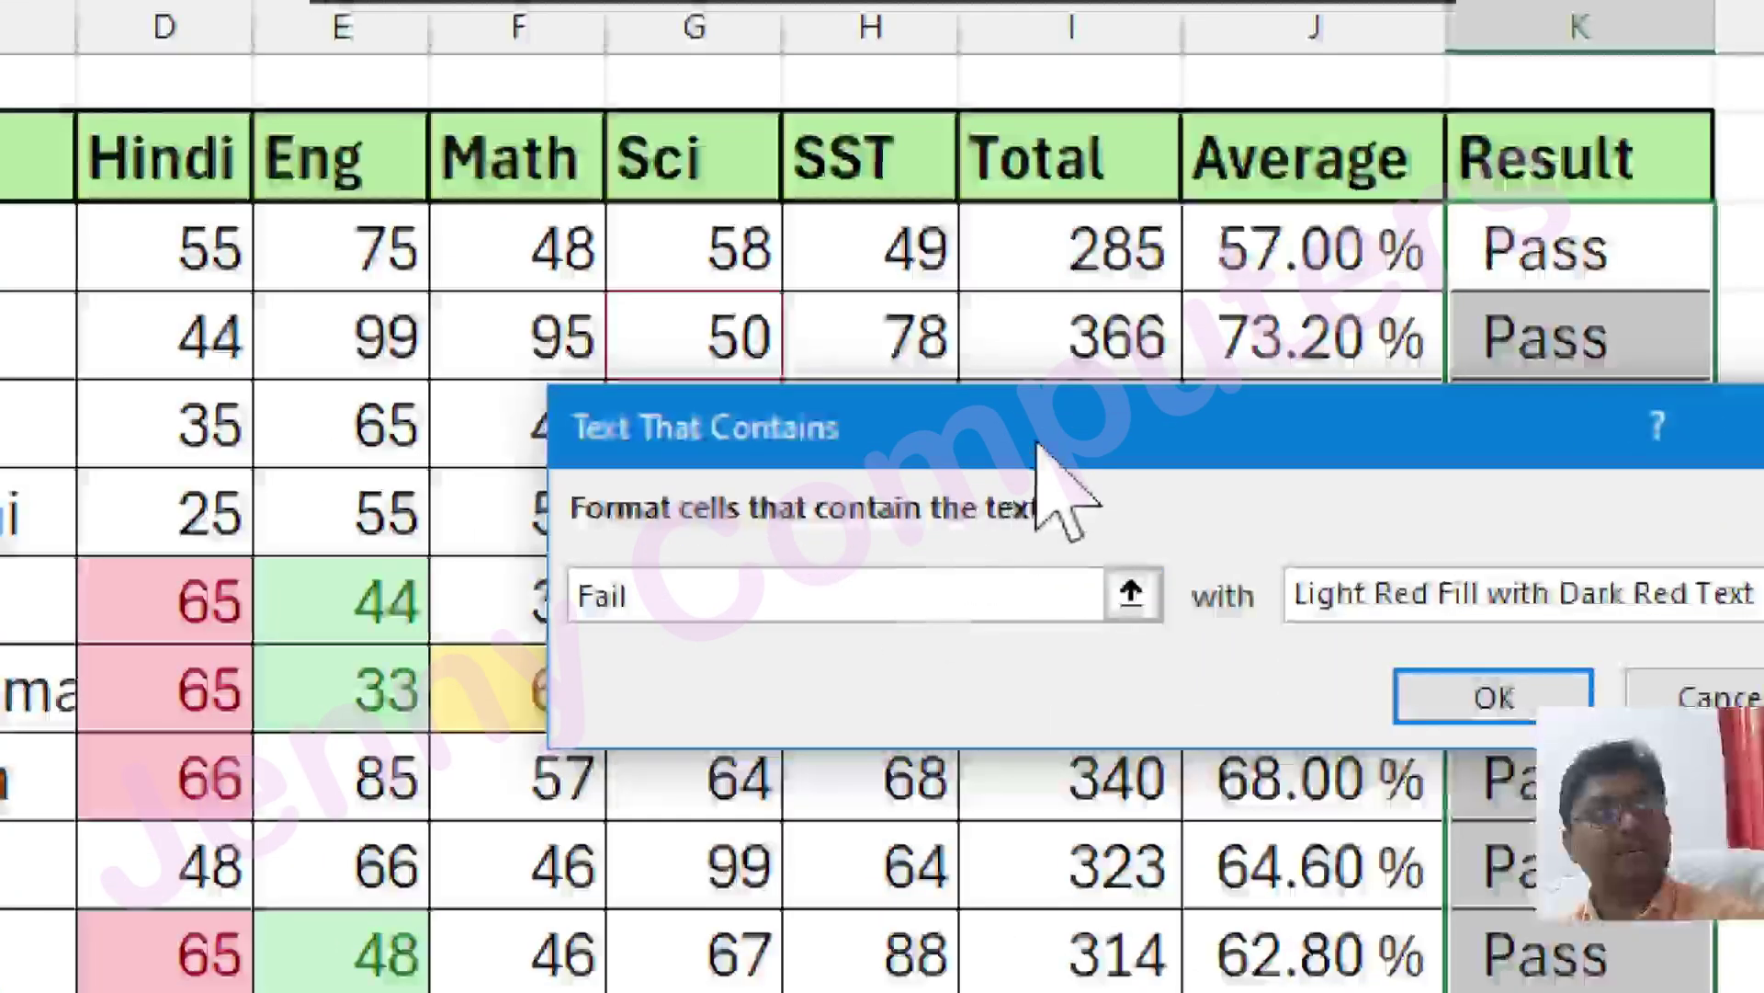
pyautogui.moveTo(1122, 441); pyautogui.dragTo(548, 227)
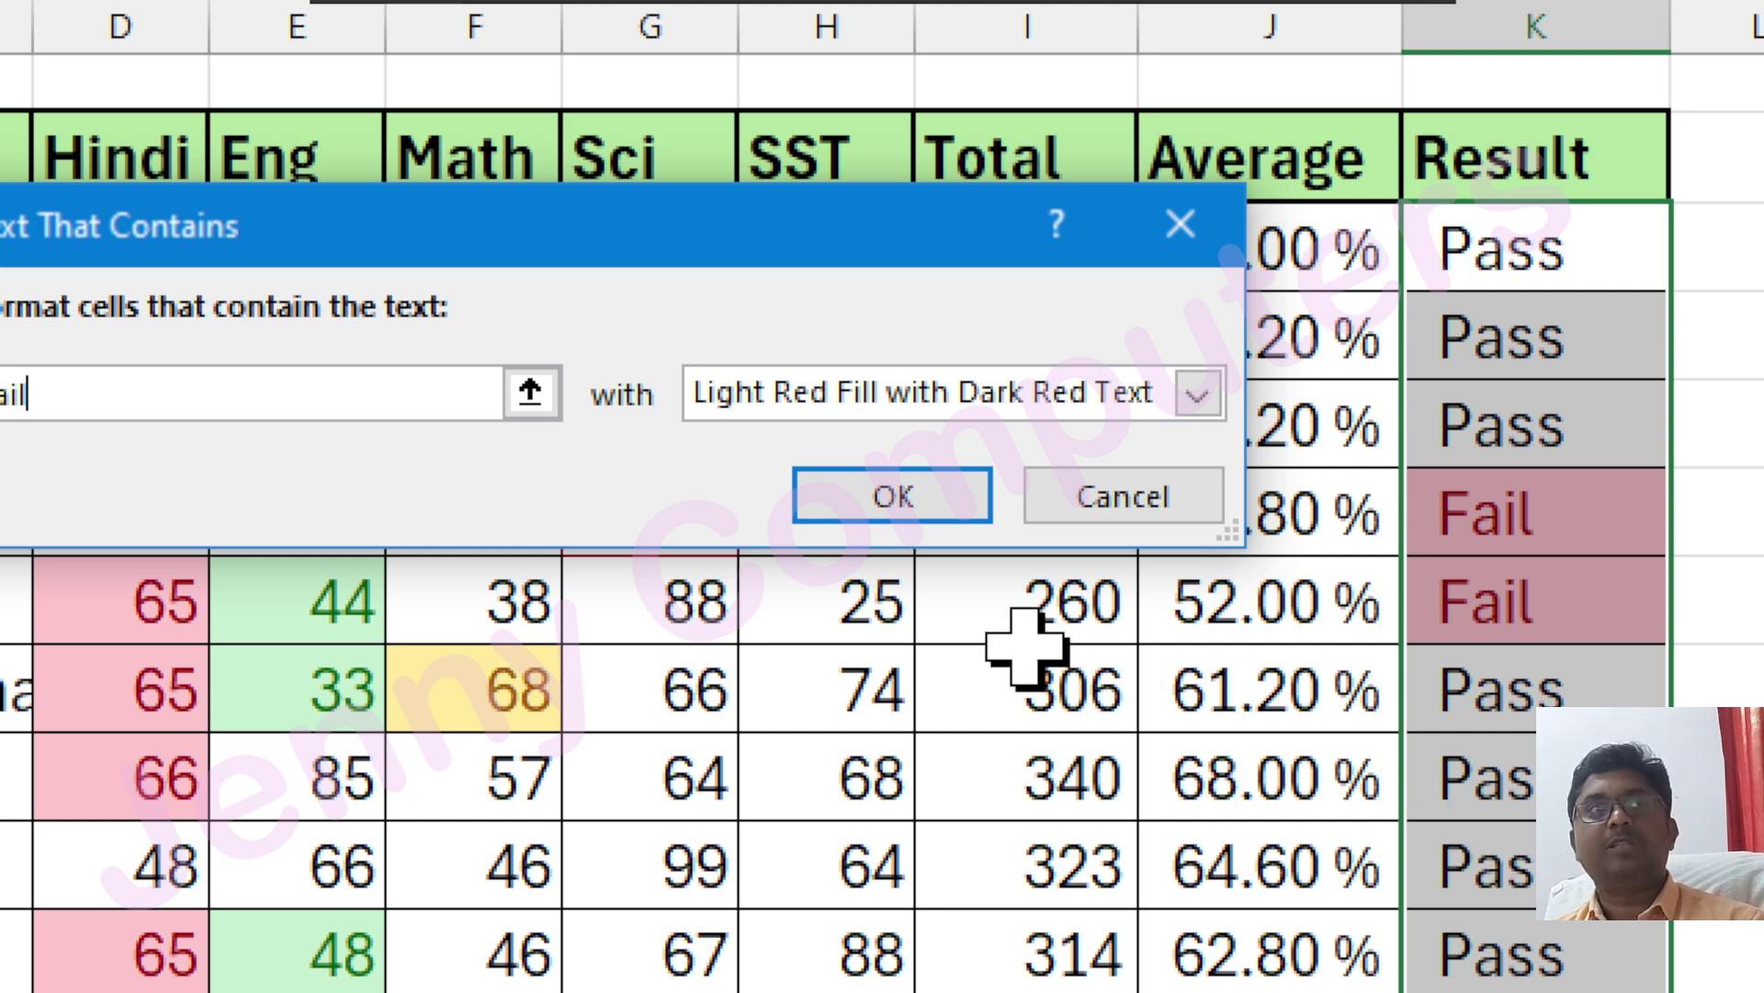
pyautogui.click(928, 507)
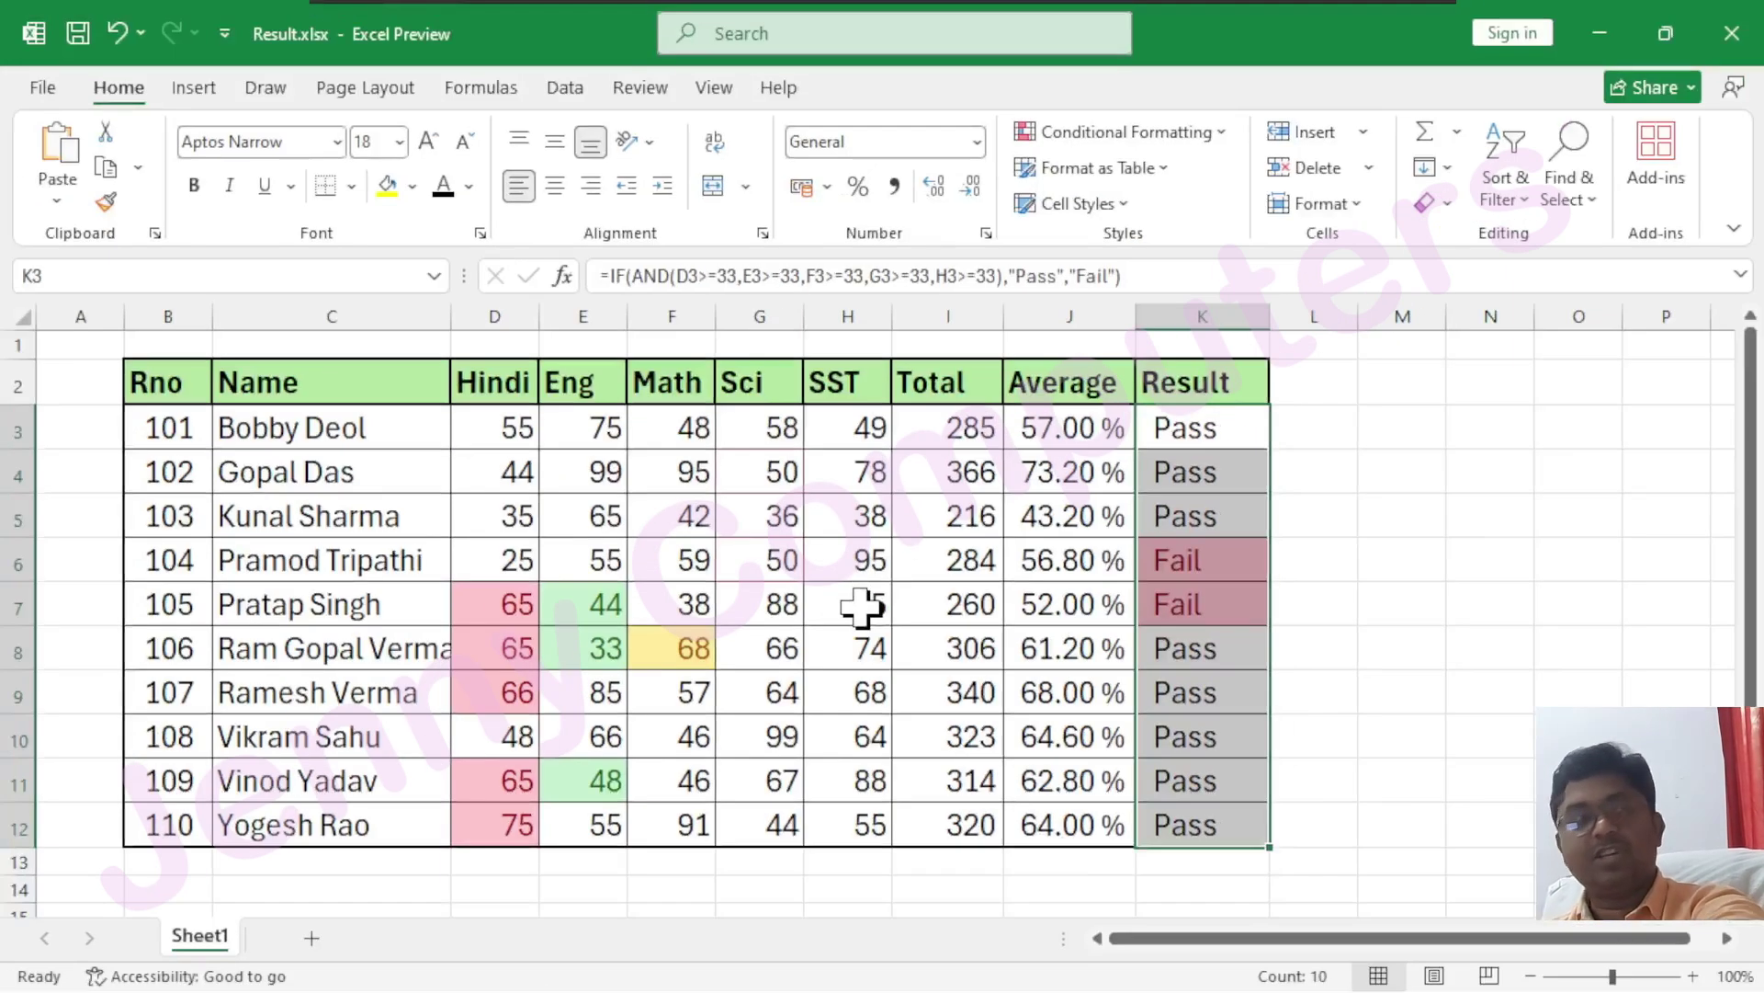
pyautogui.hotkey('ctrl', 'q')
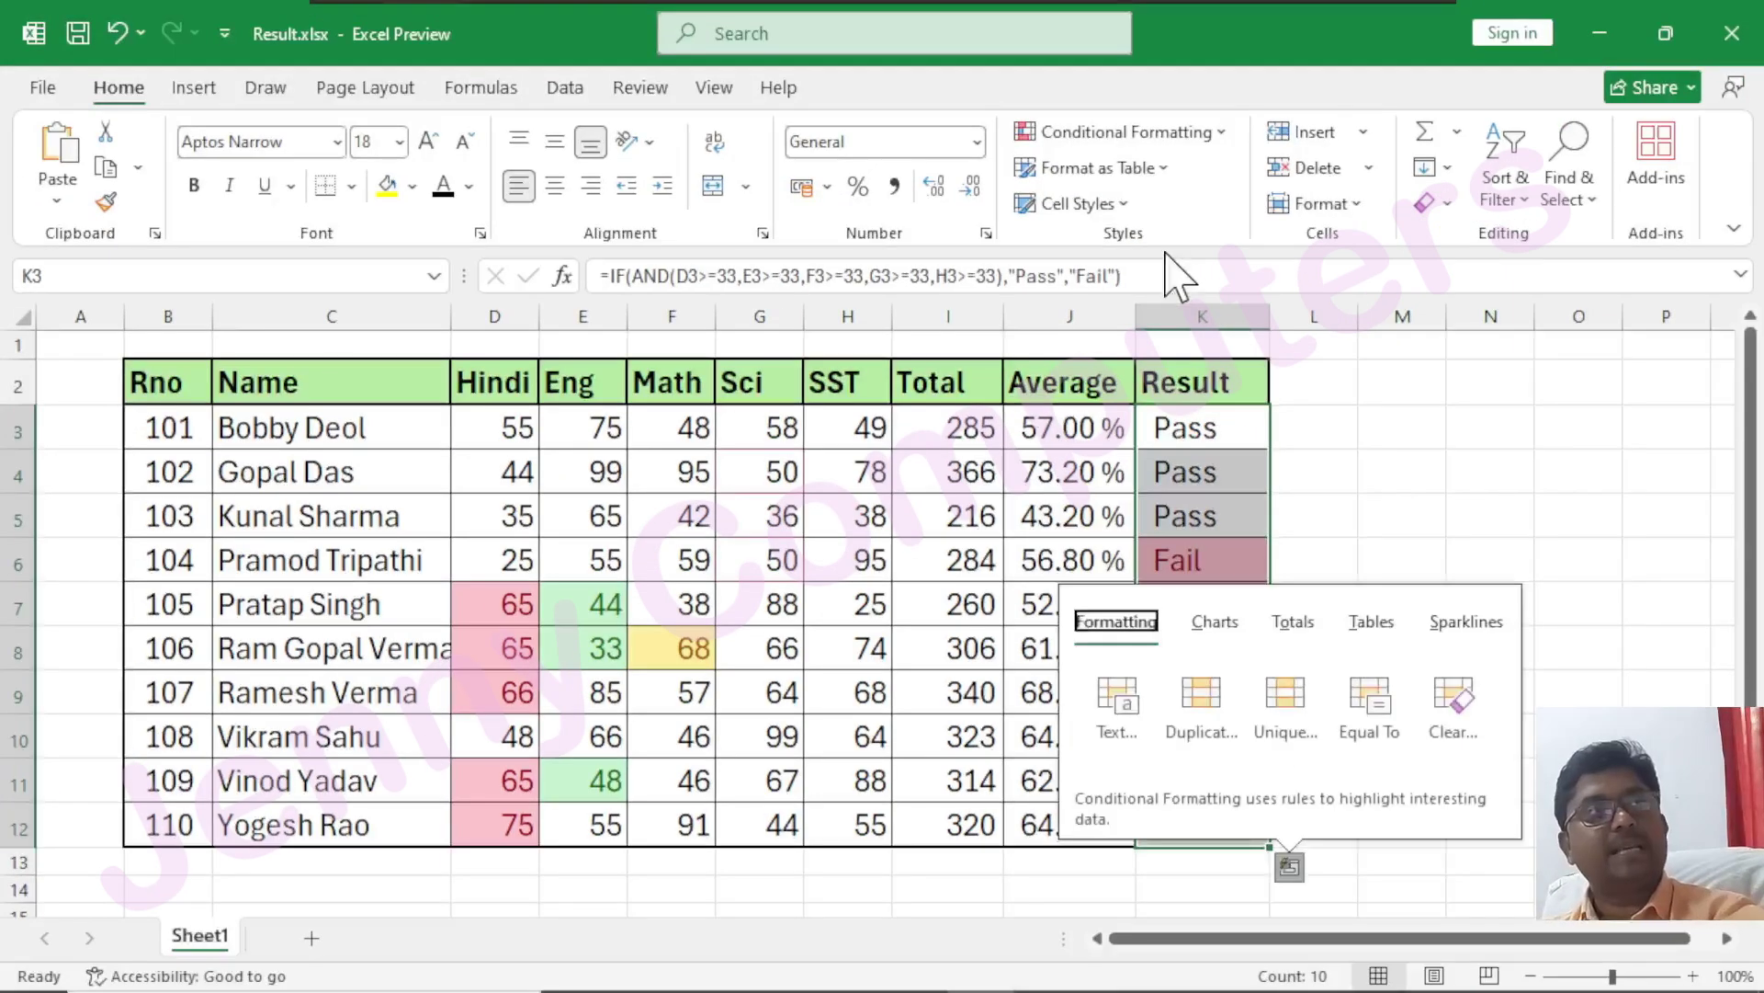
pyautogui.click(1220, 131)
pyautogui.moveTo(1221, 181)
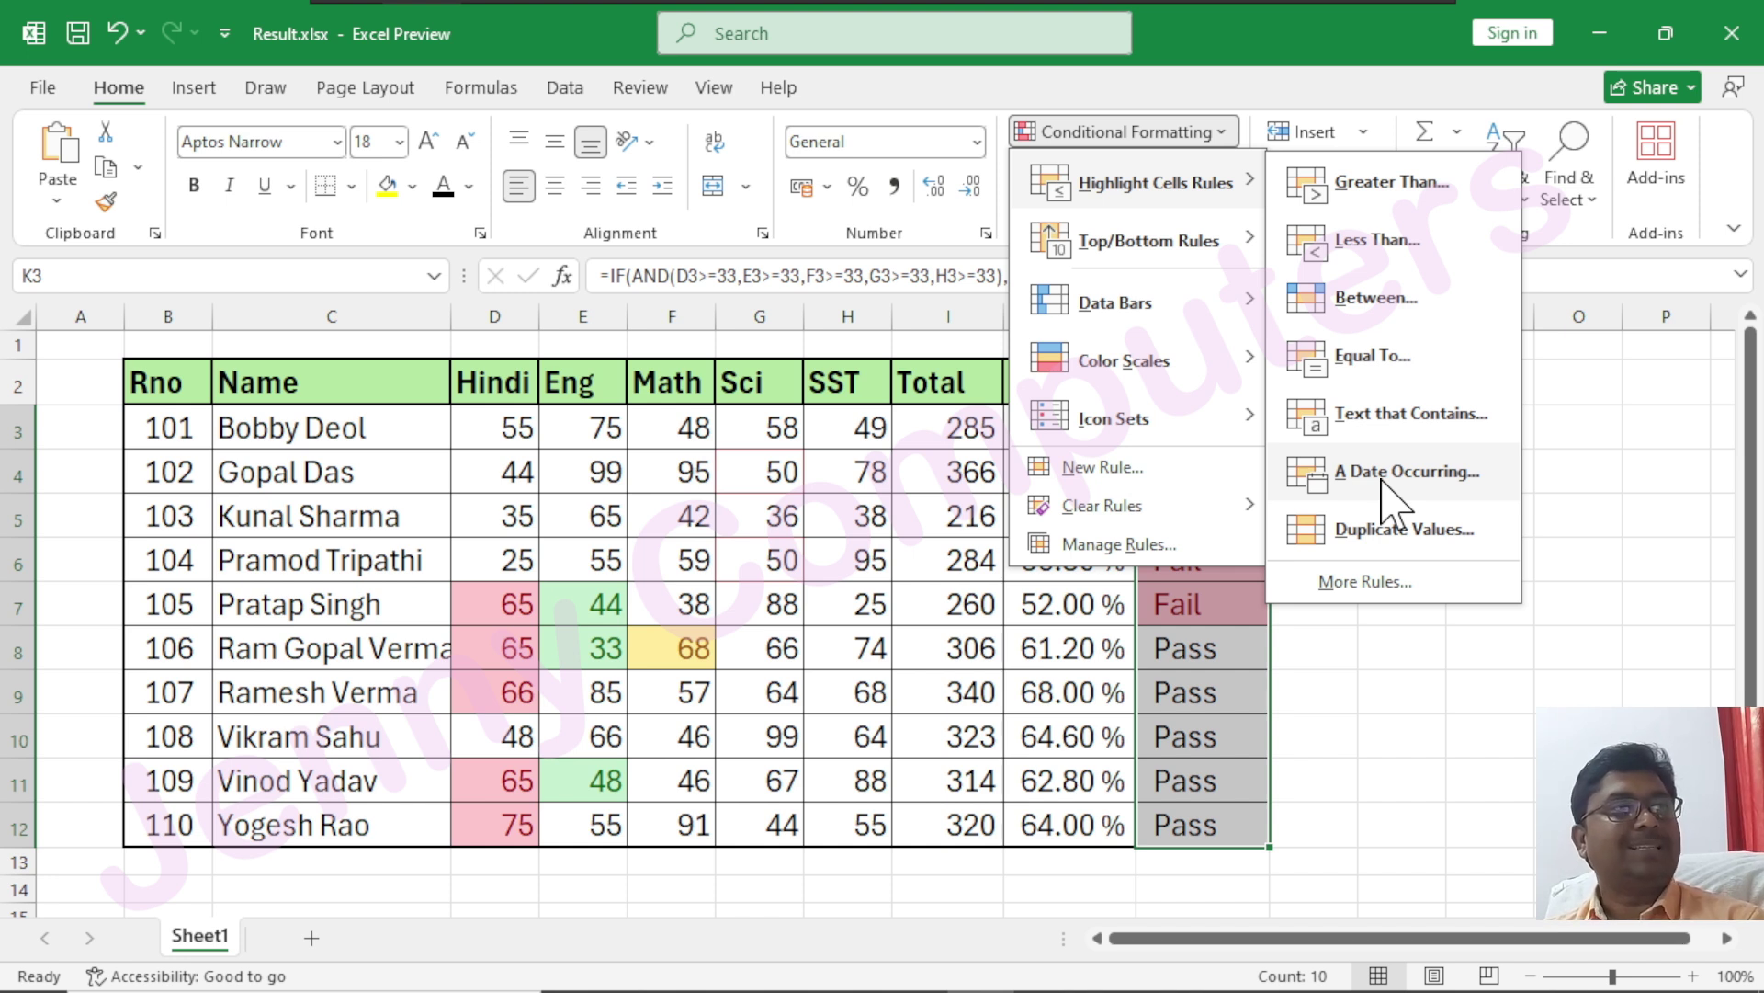
pyautogui.click(1565, 685)
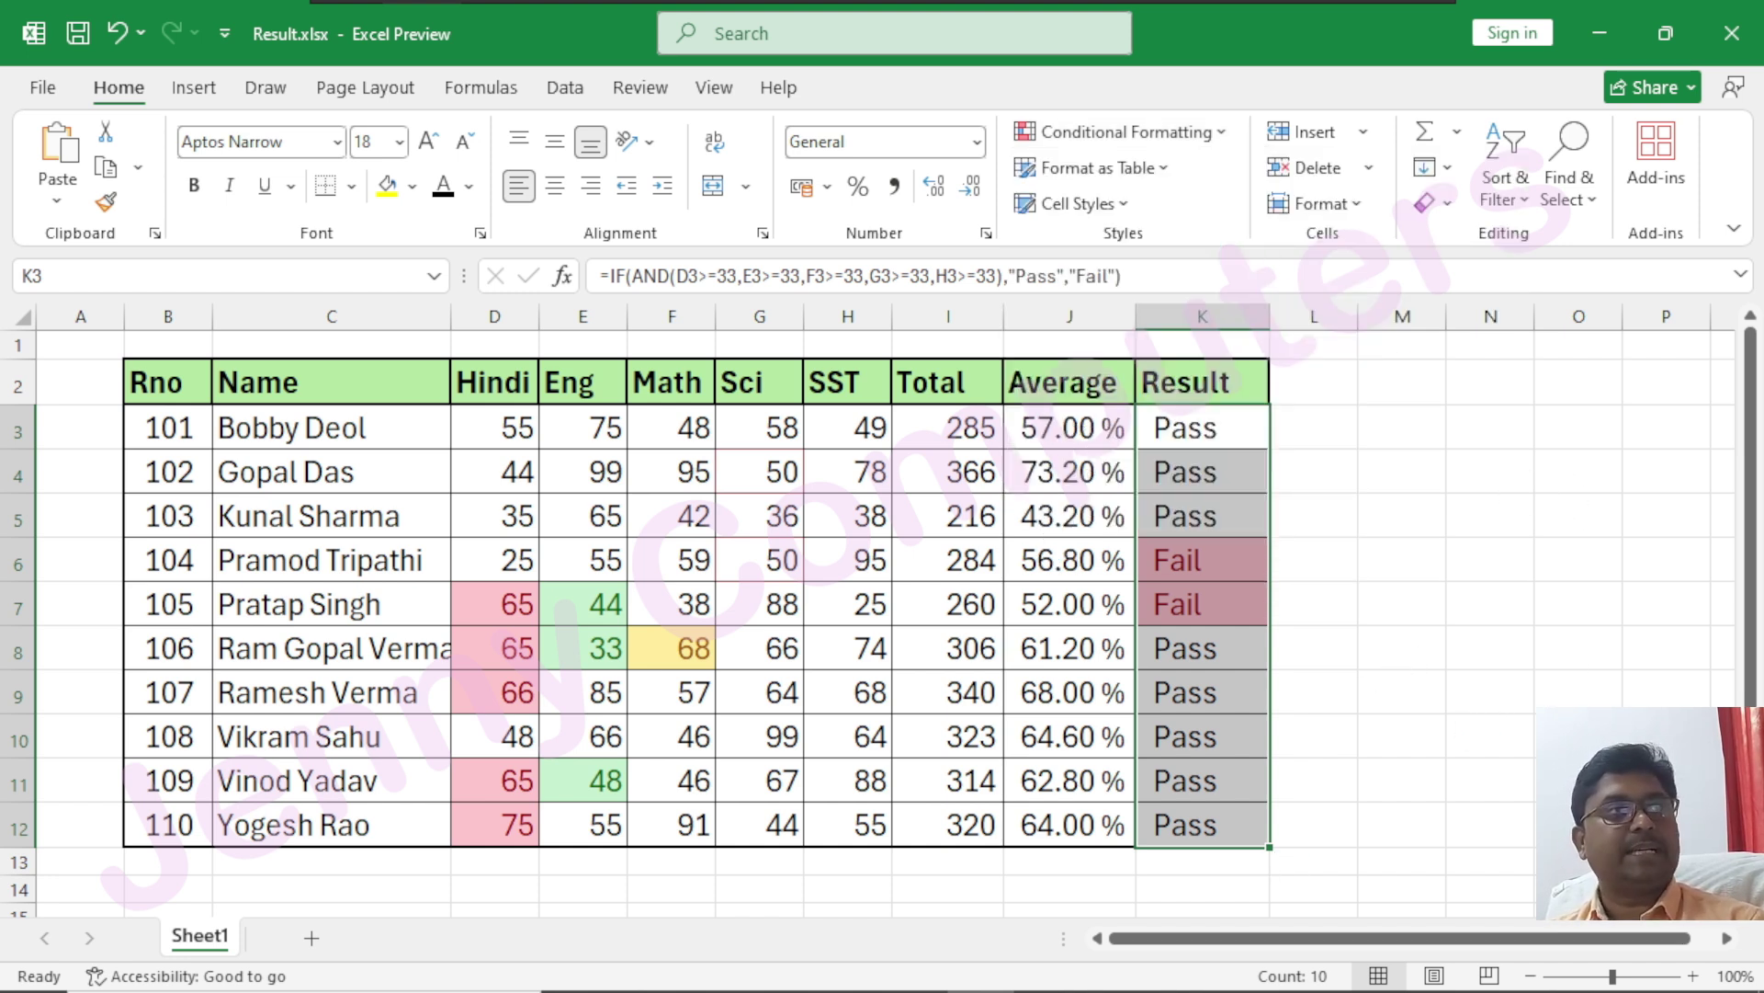
# - Add a new sheet, set the font size of all its cells to 20 and widen all columns evenly
pyautogui.click(312, 938)
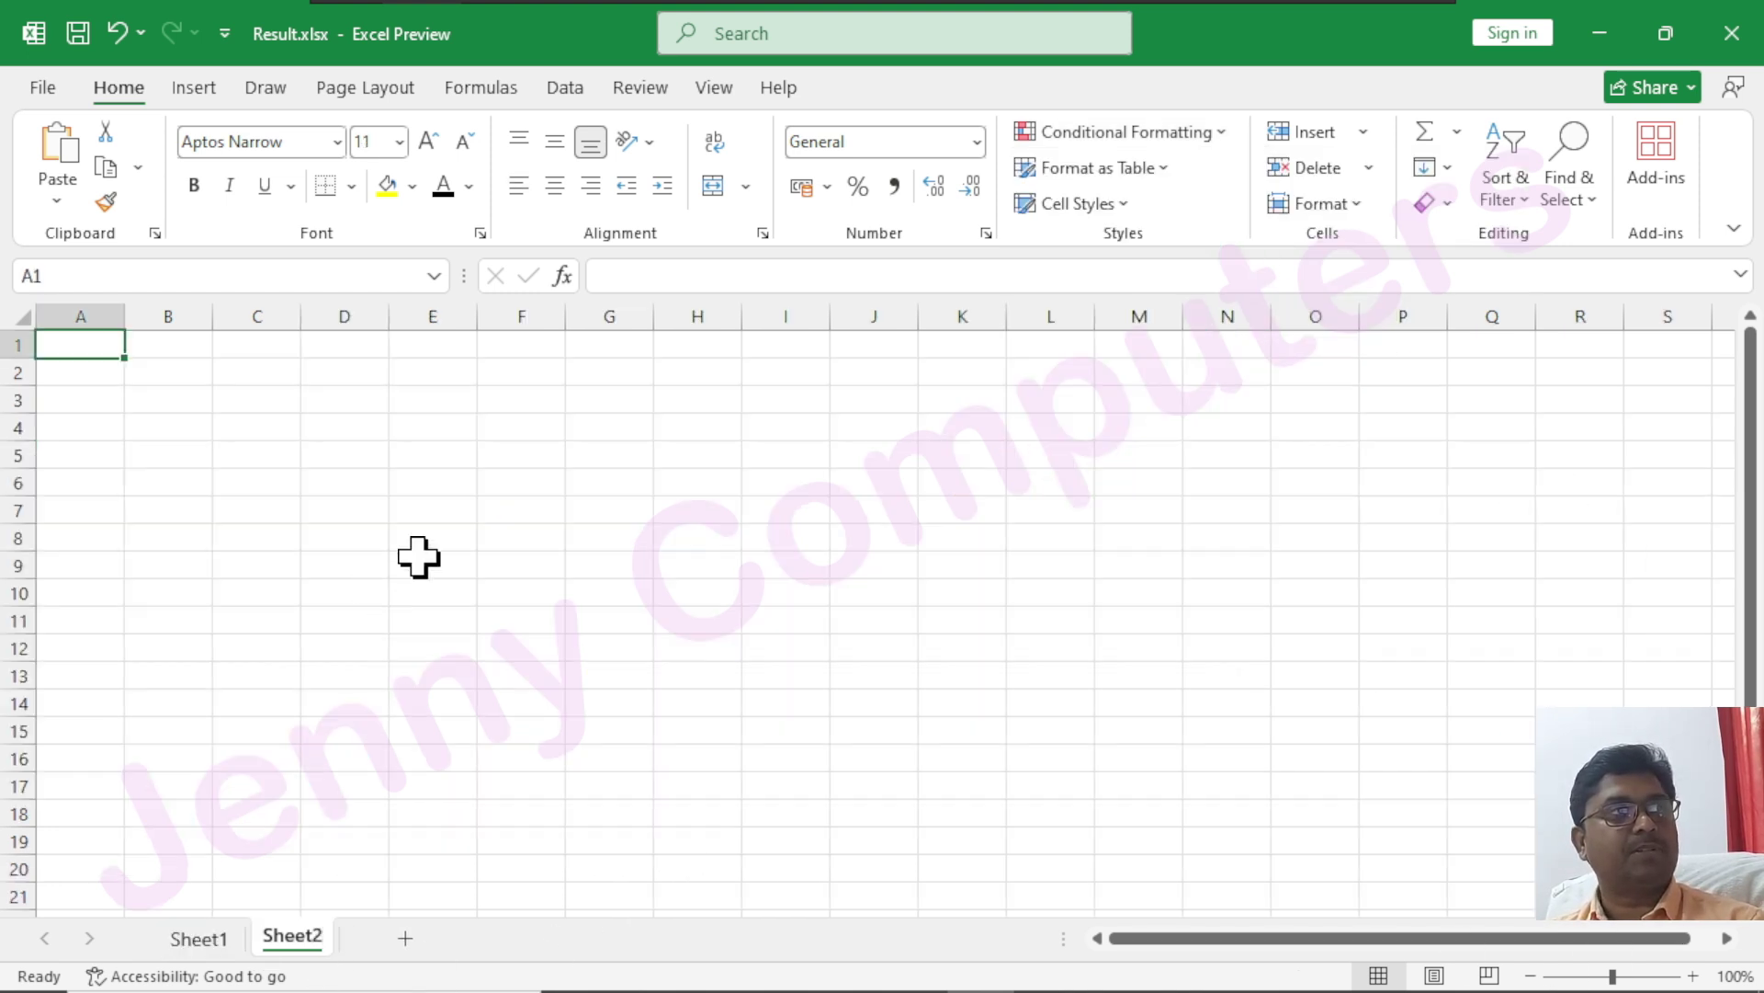
pyautogui.click(19, 313)
pyautogui.click(427, 143)
pyautogui.click(427, 142)
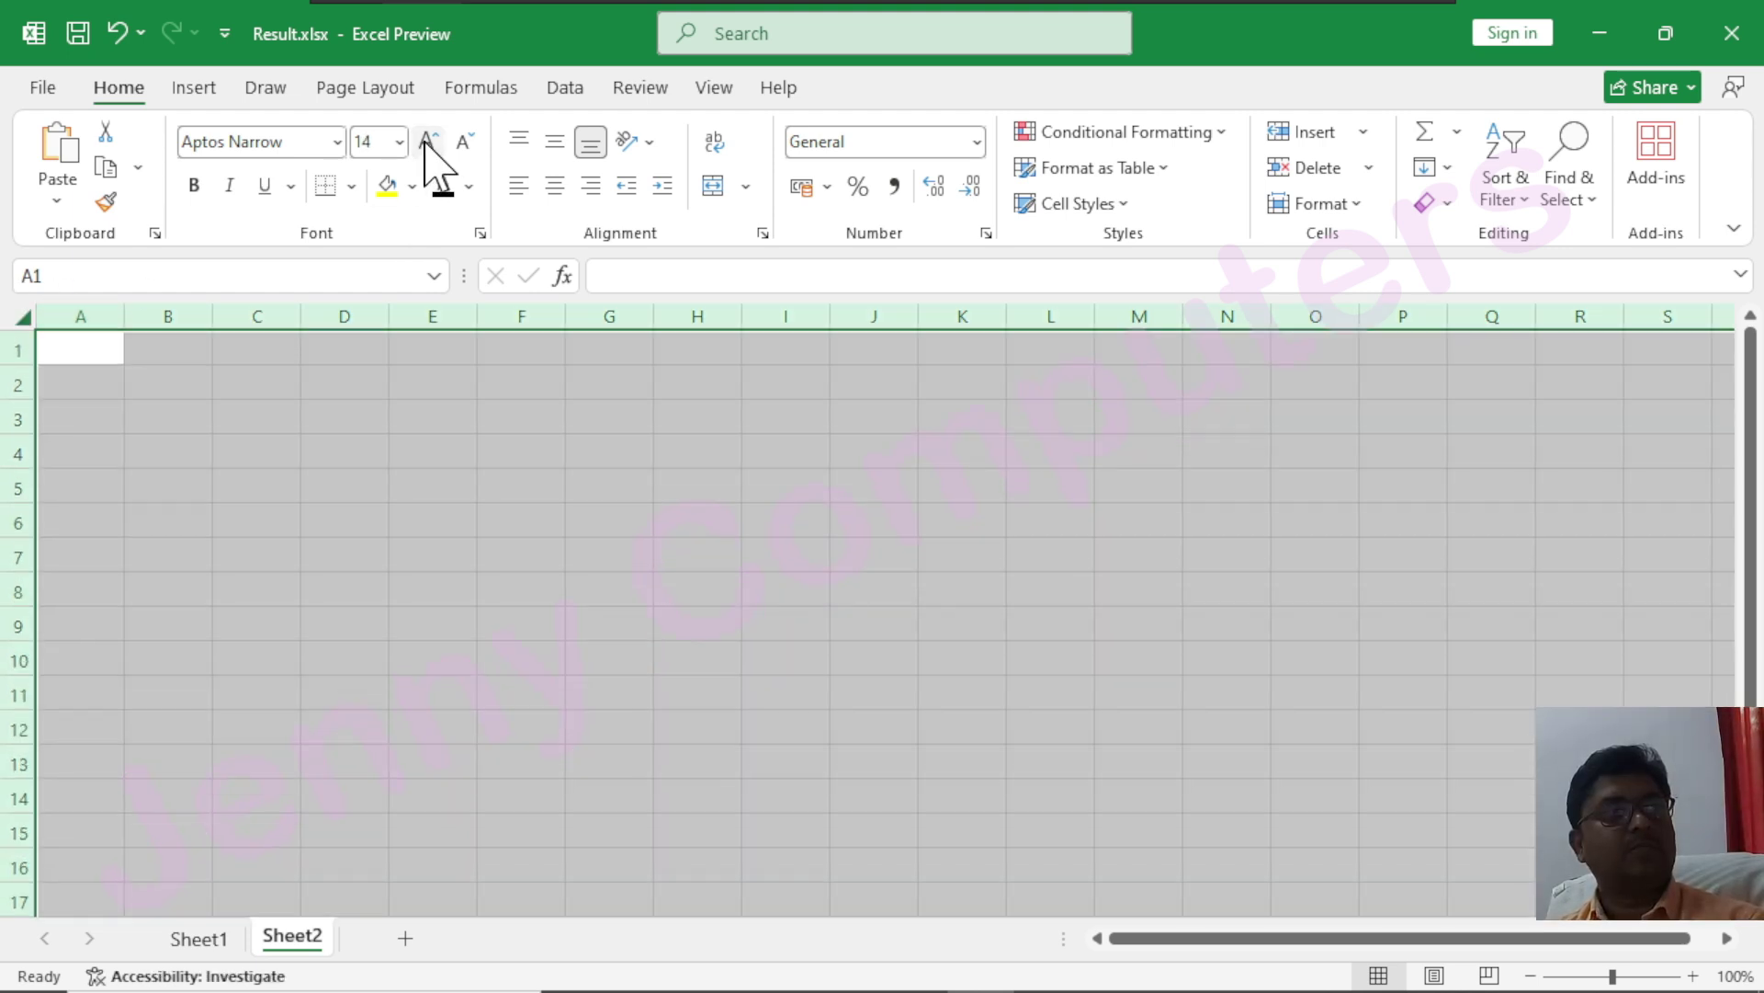
pyautogui.click(427, 143)
pyautogui.click(428, 142)
pyautogui.click(428, 142)
pyautogui.moveTo(565, 313); pyautogui.dragTo(646, 315)
# - Enter the date 01-12-2024 in D1 and fill the daily series down column D to row 96
pyautogui.click(606, 358)
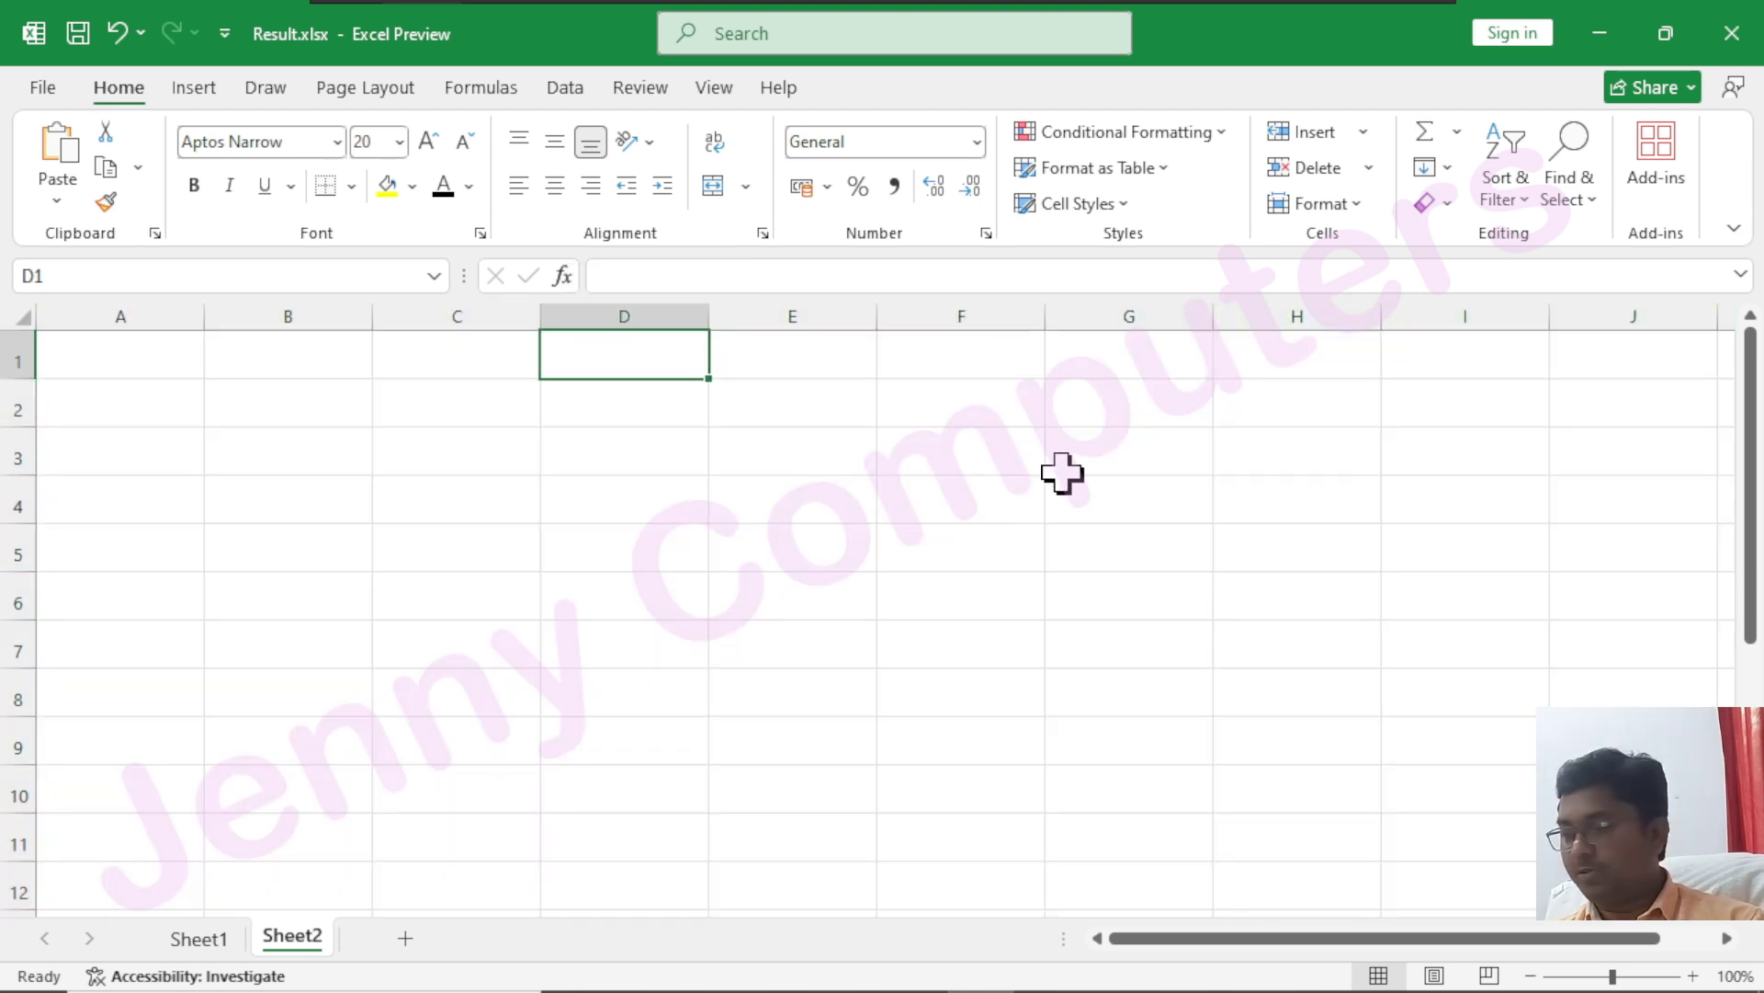
pyautogui.write('01-12-')
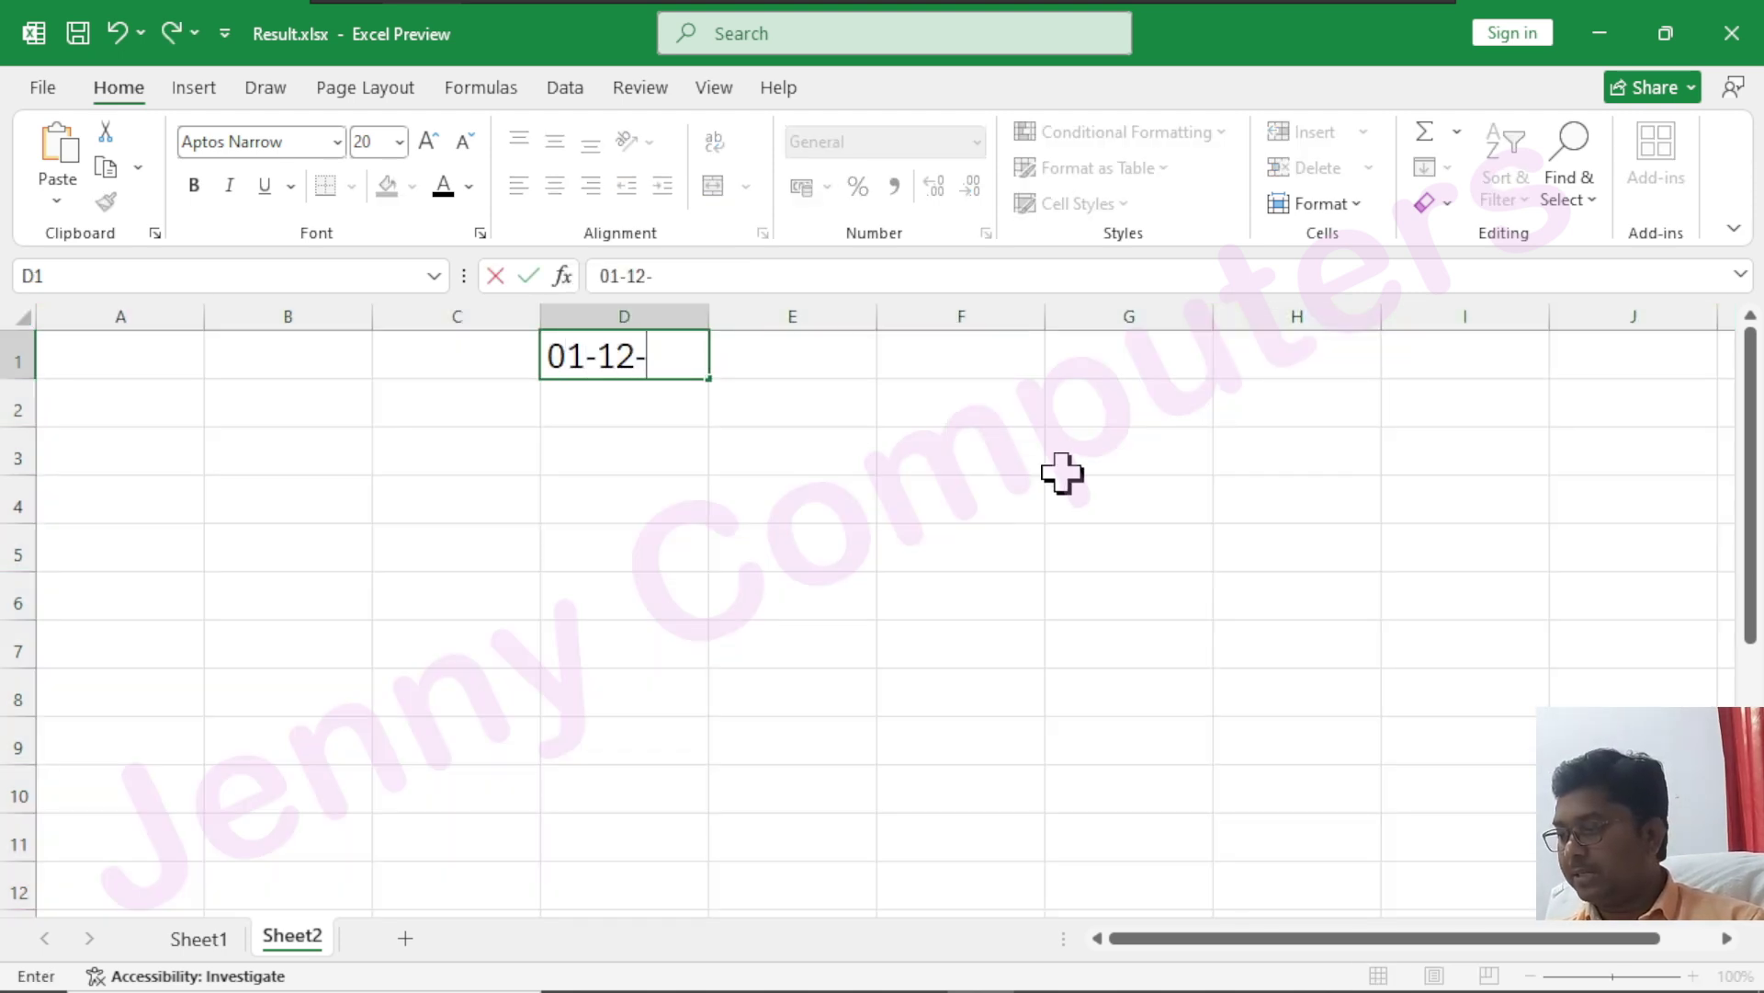
pyautogui.write('2024')
pyautogui.press('Return')
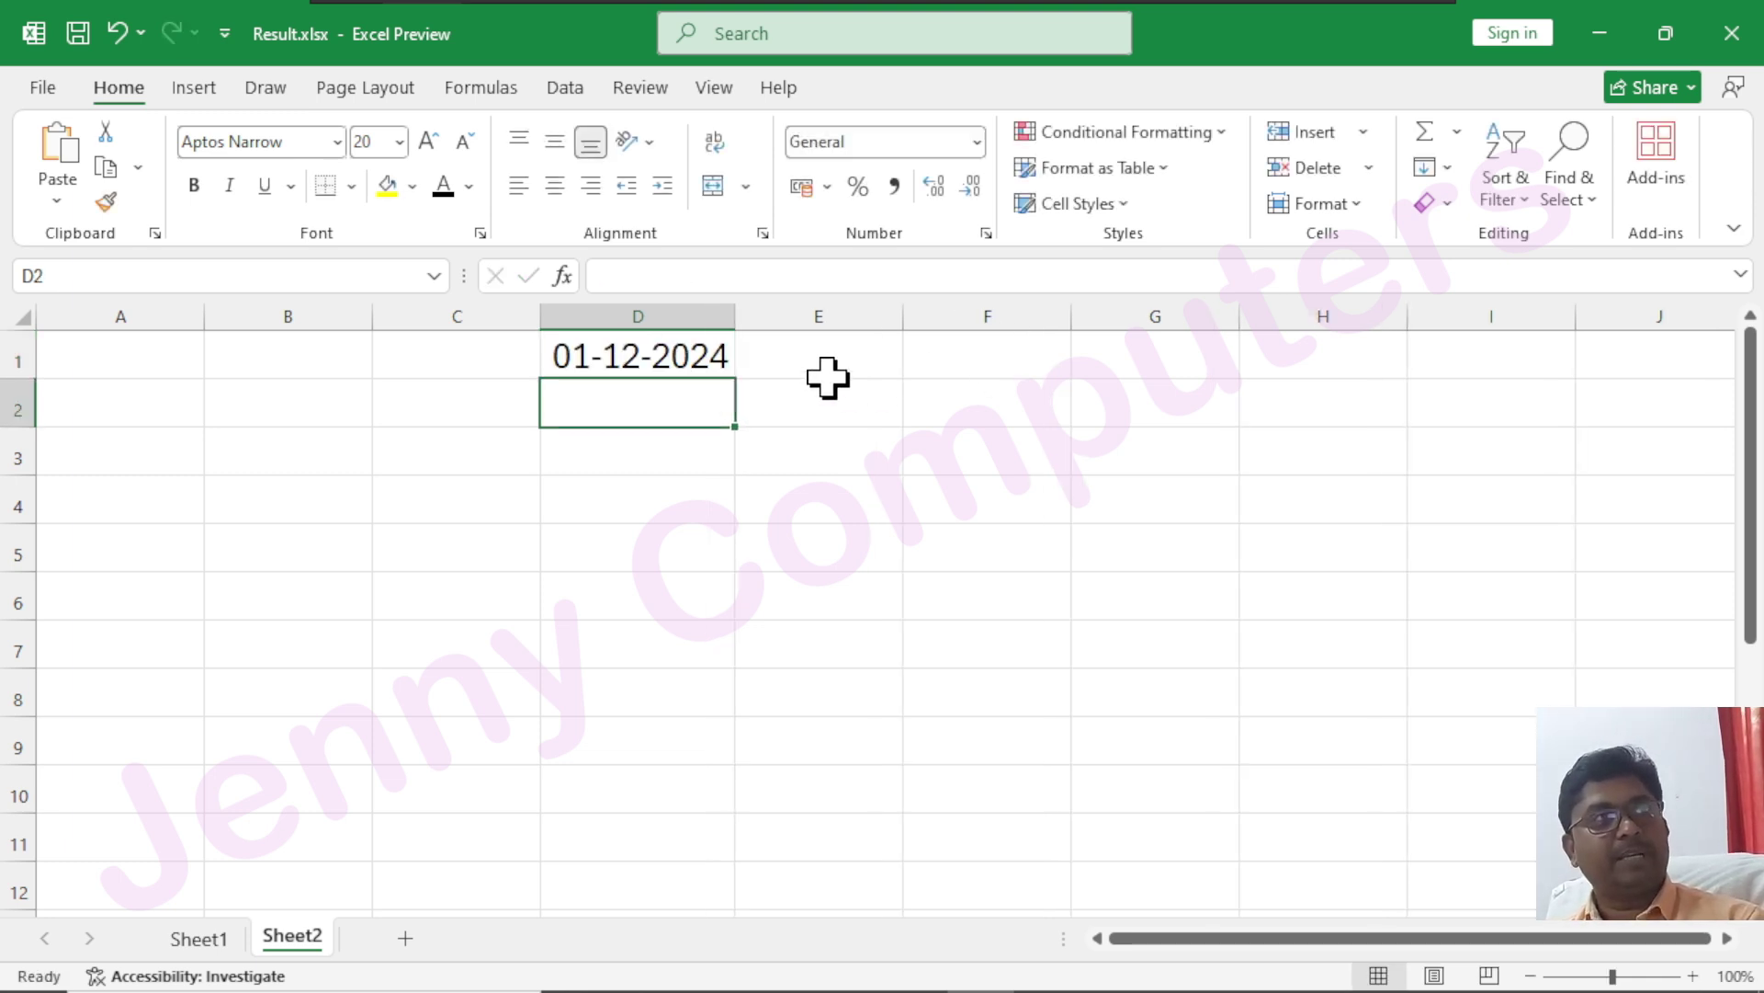
pyautogui.click(693, 352)
pyautogui.moveTo(744, 381); pyautogui.dragTo(762, 855)
pyautogui.scroll(20, 662, 729)
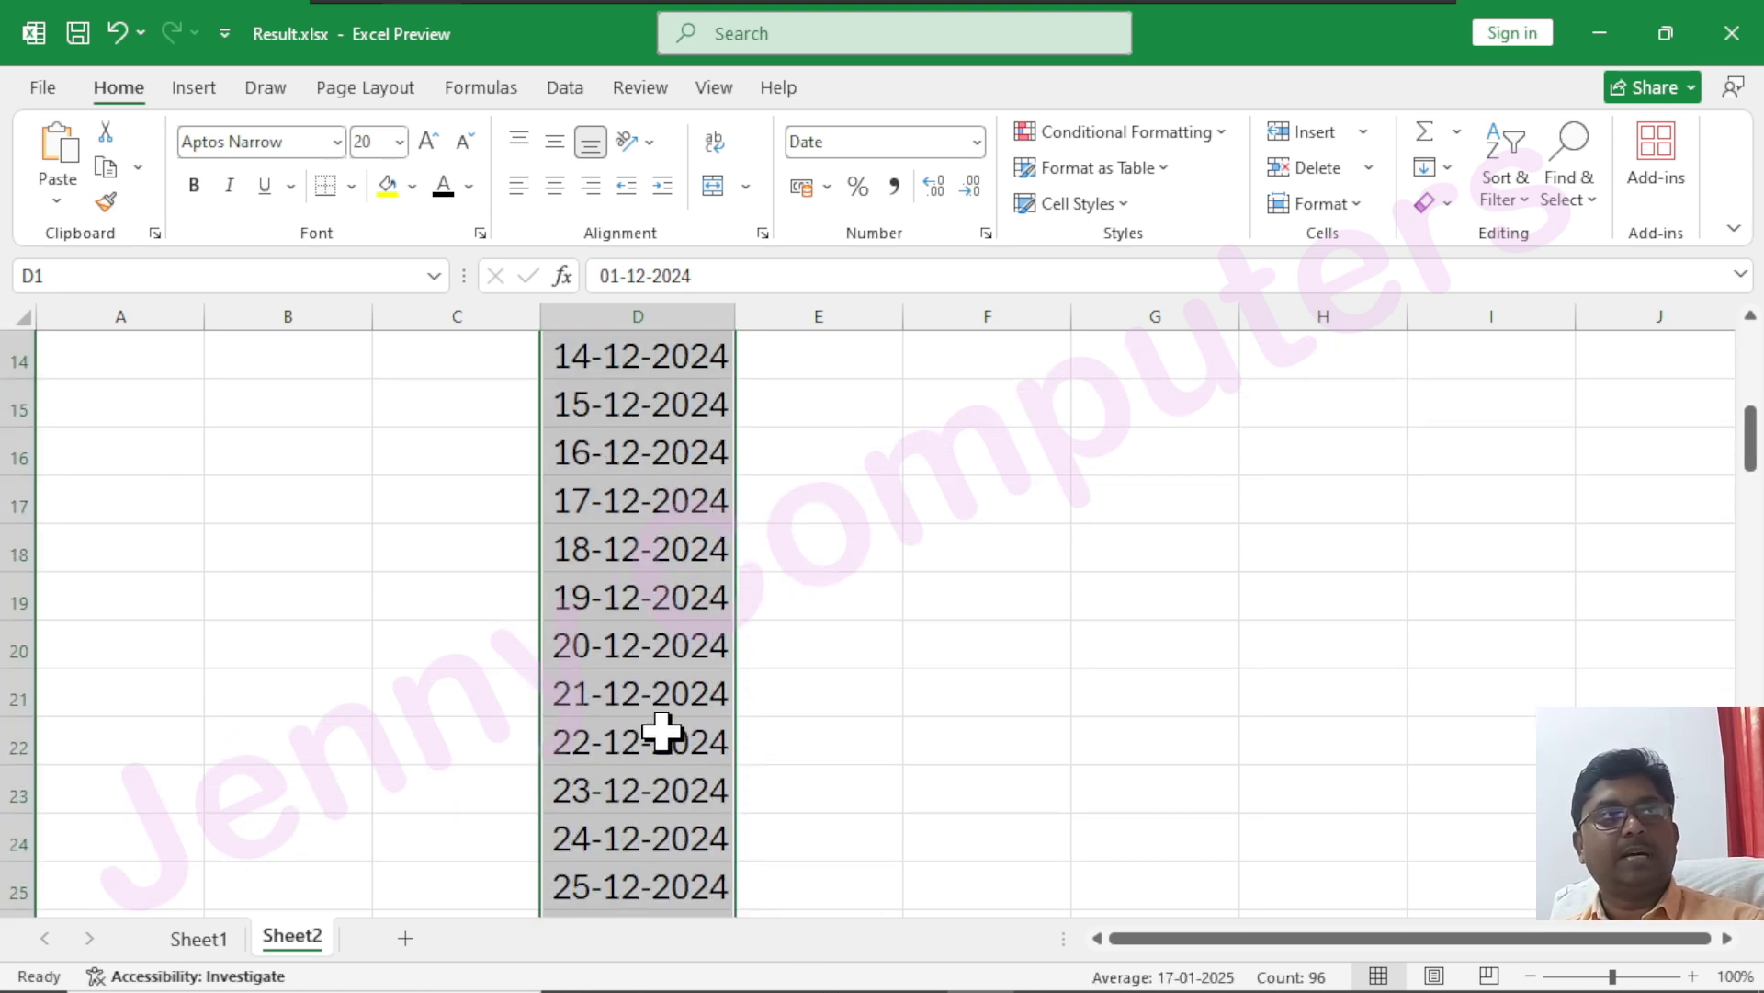
pyautogui.scroll(5, 662, 730)
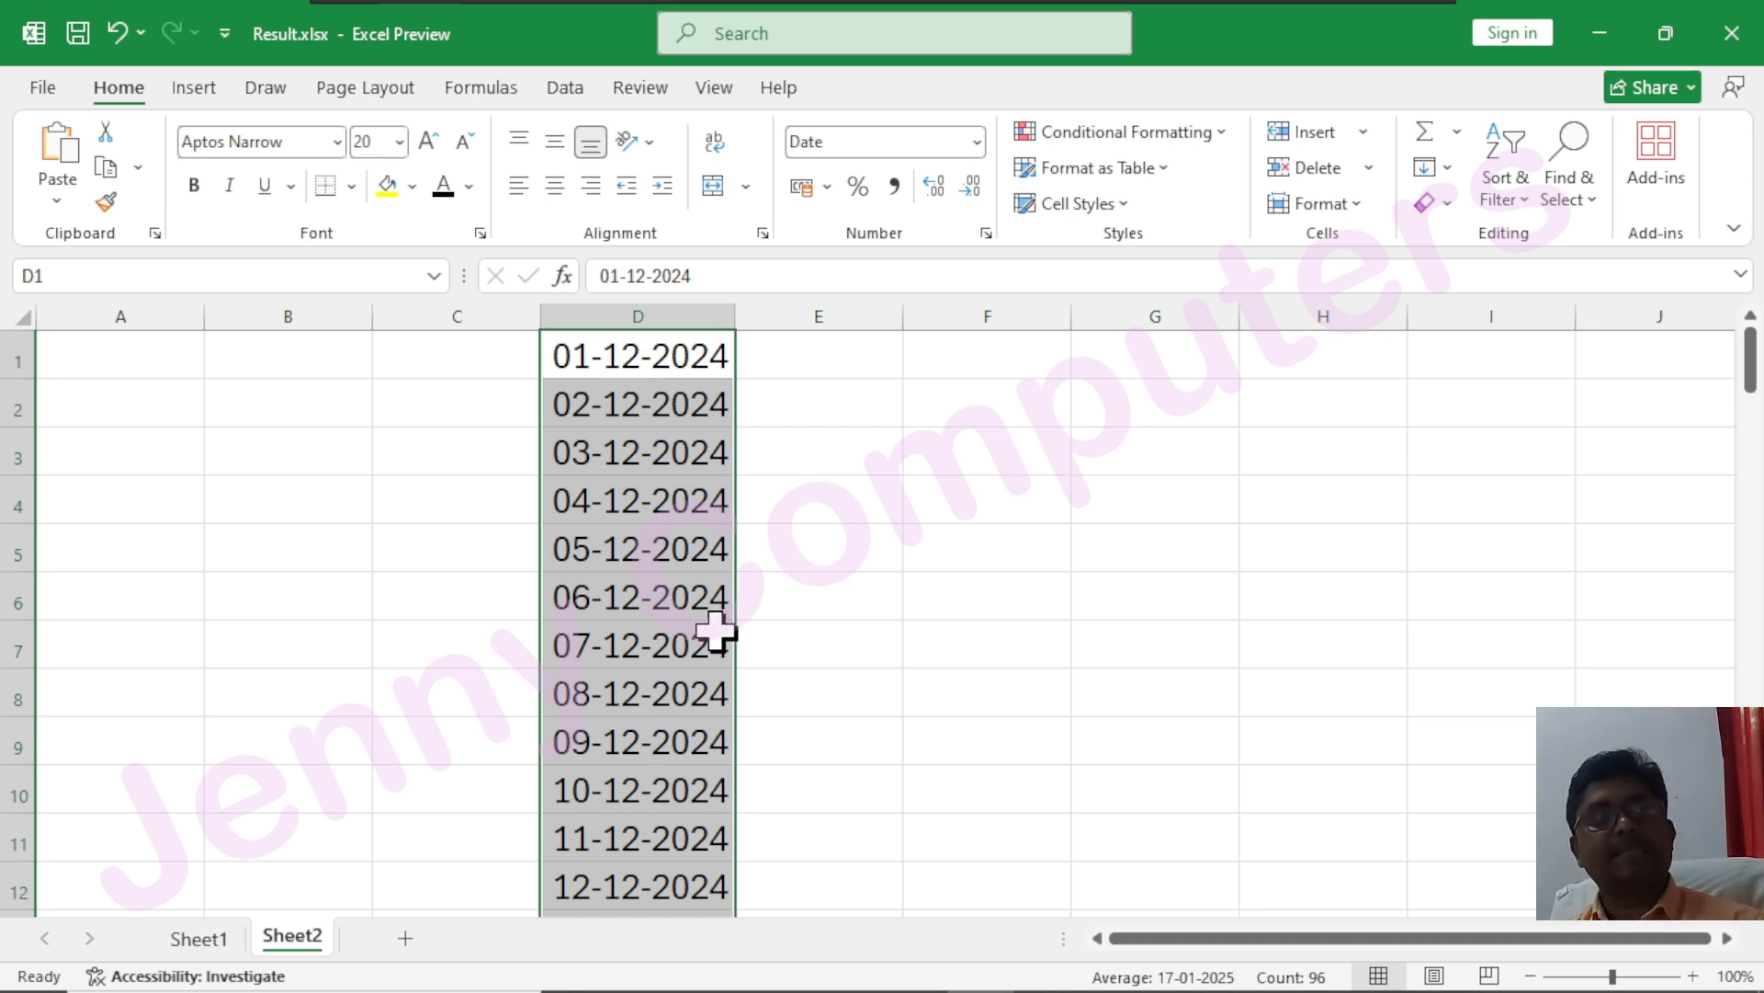
# - Highlight the dates in D1:D96 that occur Today with Light Red Fill with Dark Red Text
pyautogui.click(1229, 138)
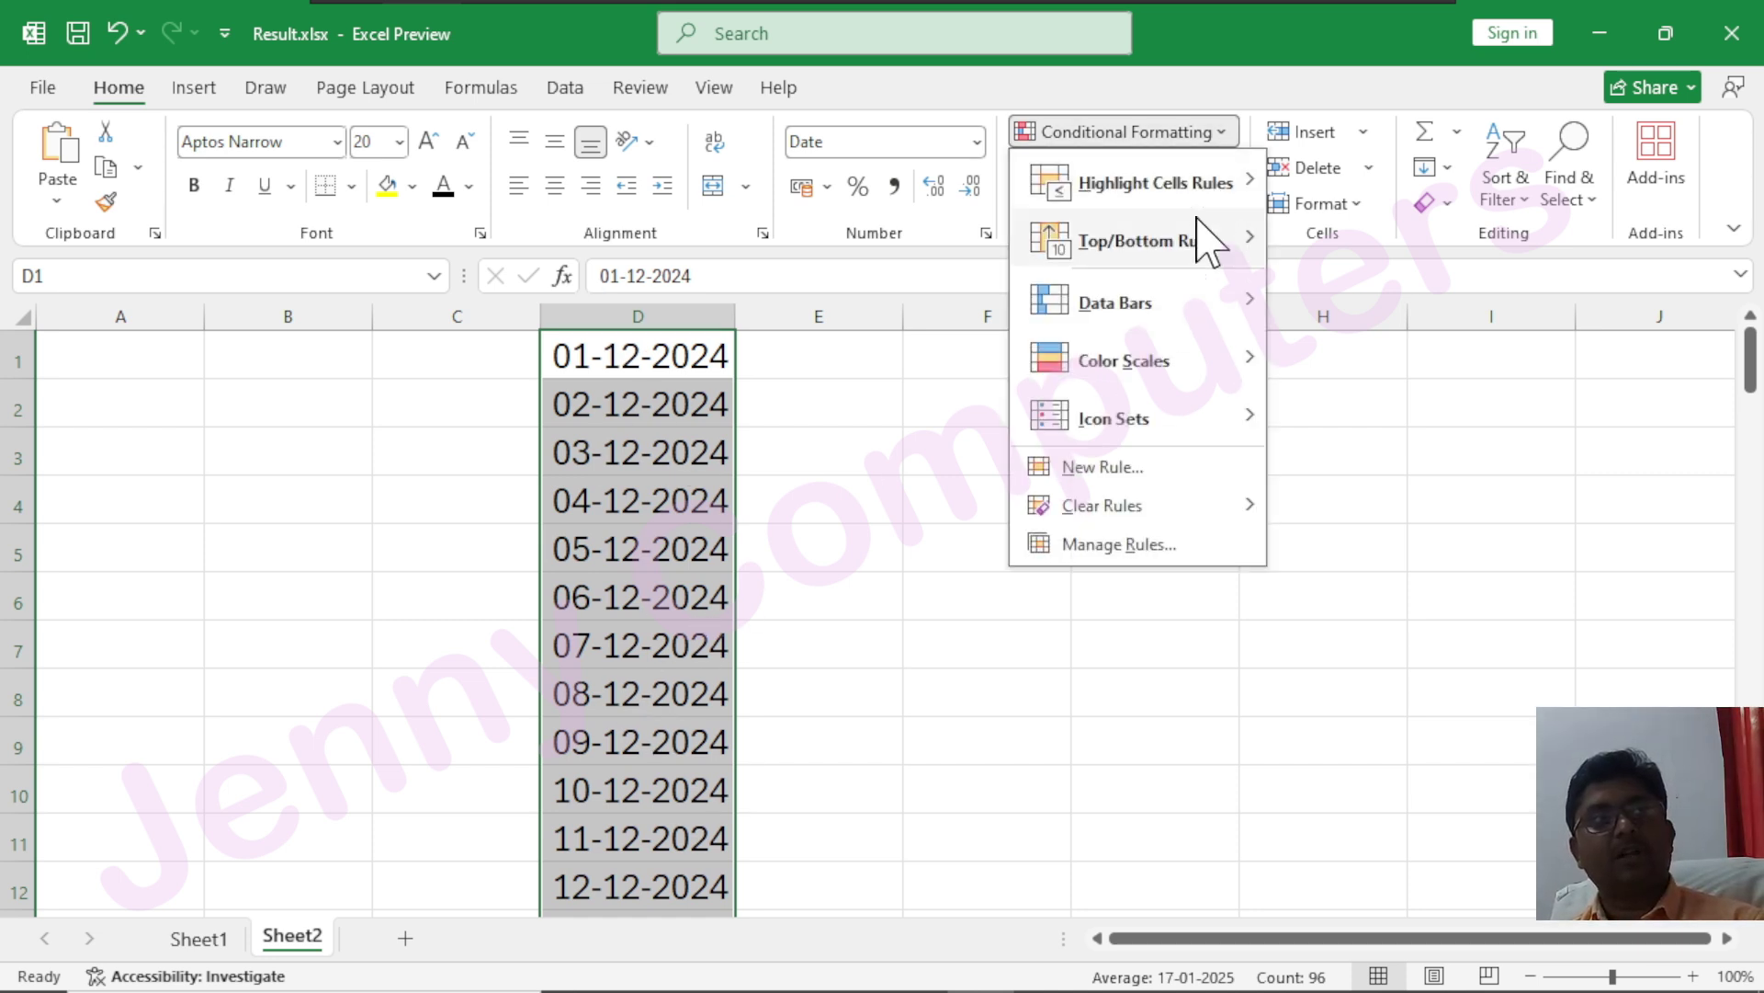
pyautogui.moveTo(1158, 198)
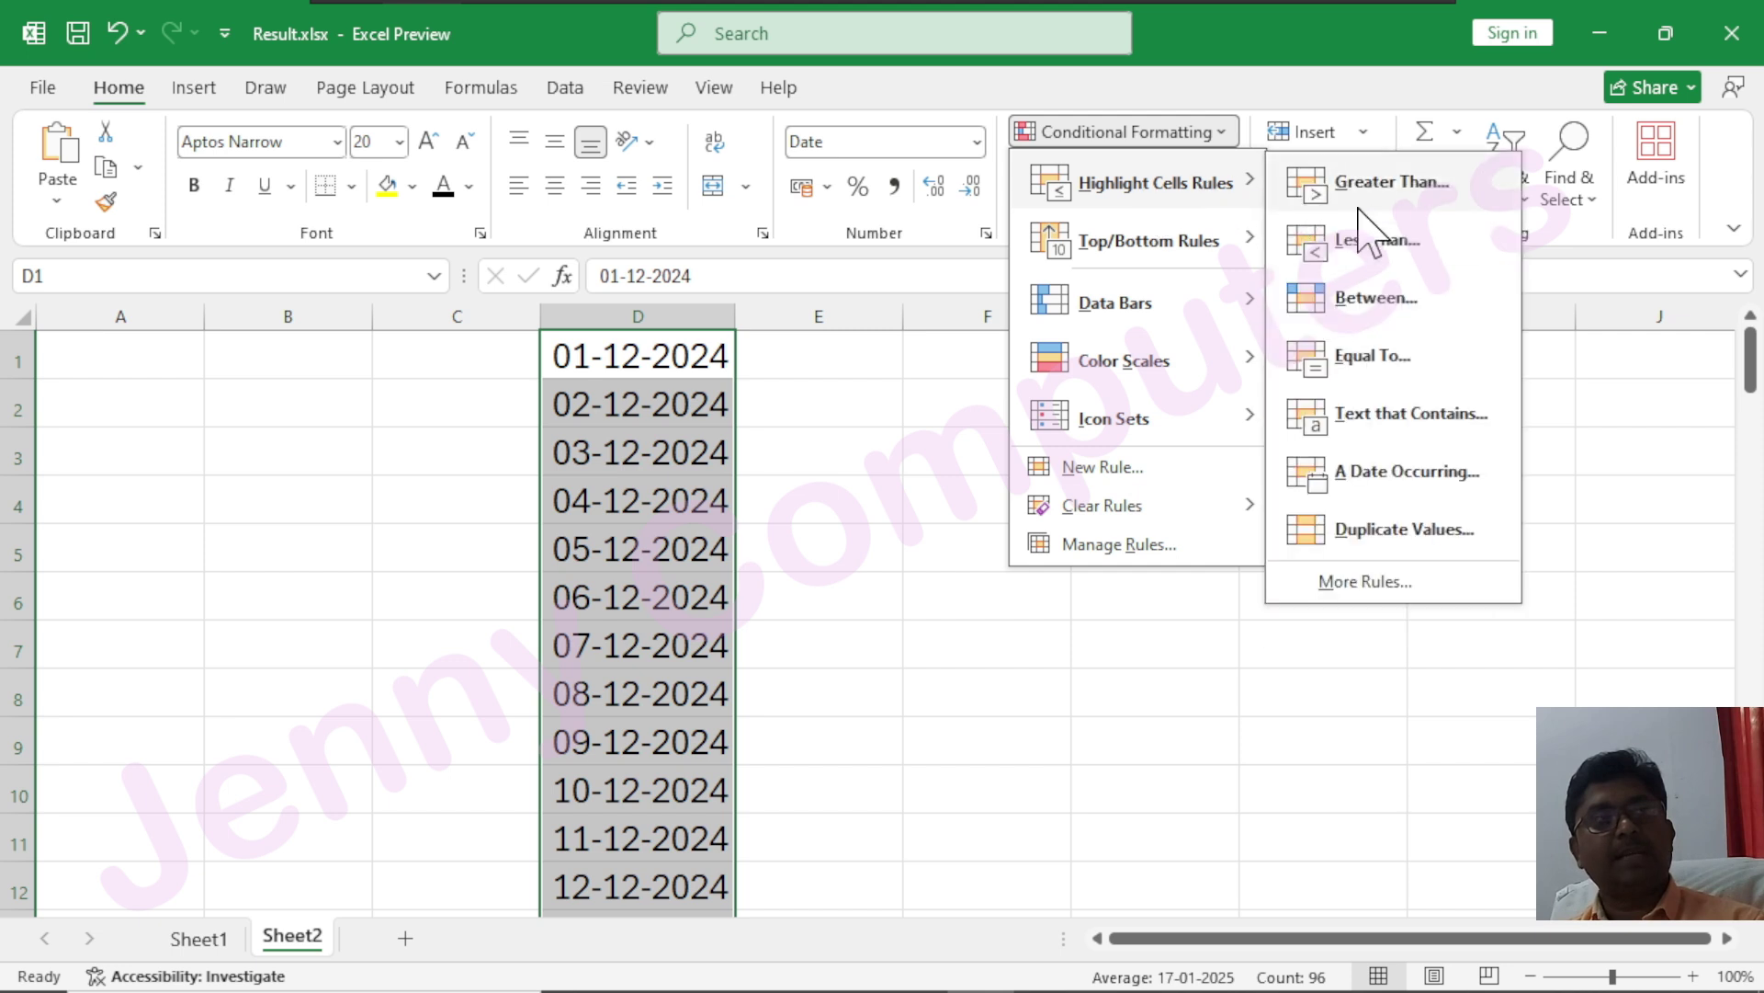
pyautogui.click(1406, 471)
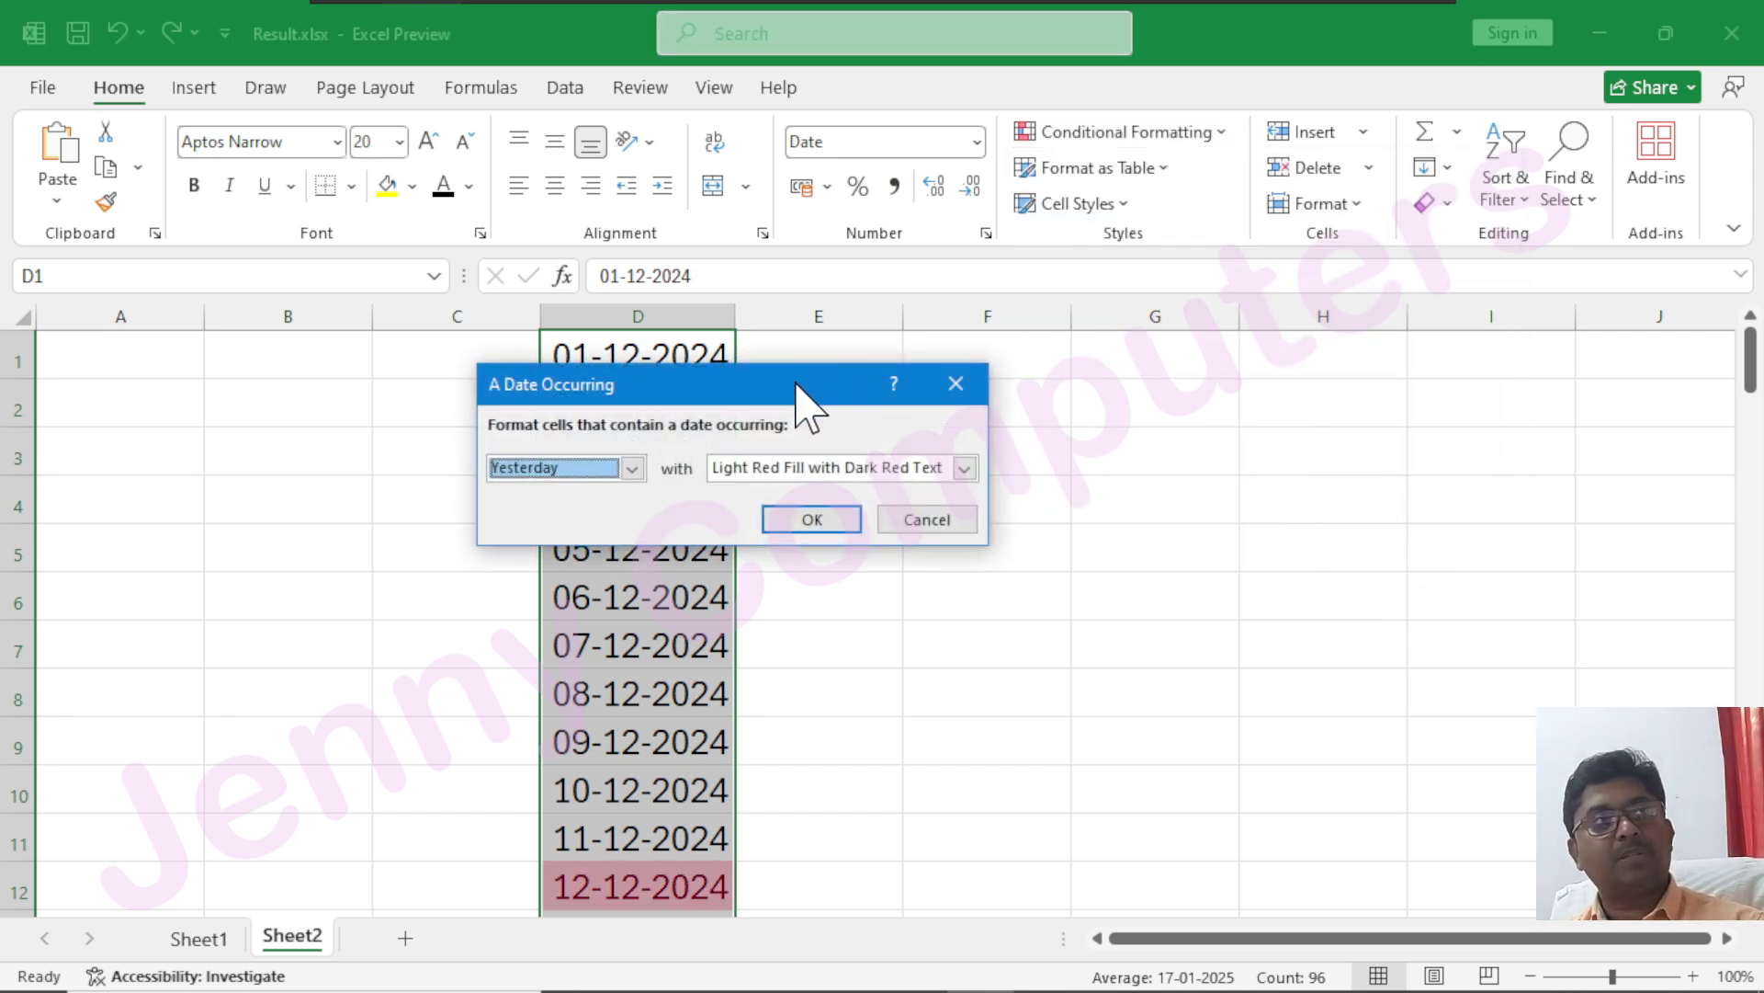
pyautogui.moveTo(796, 386); pyautogui.dragTo(1099, 367)
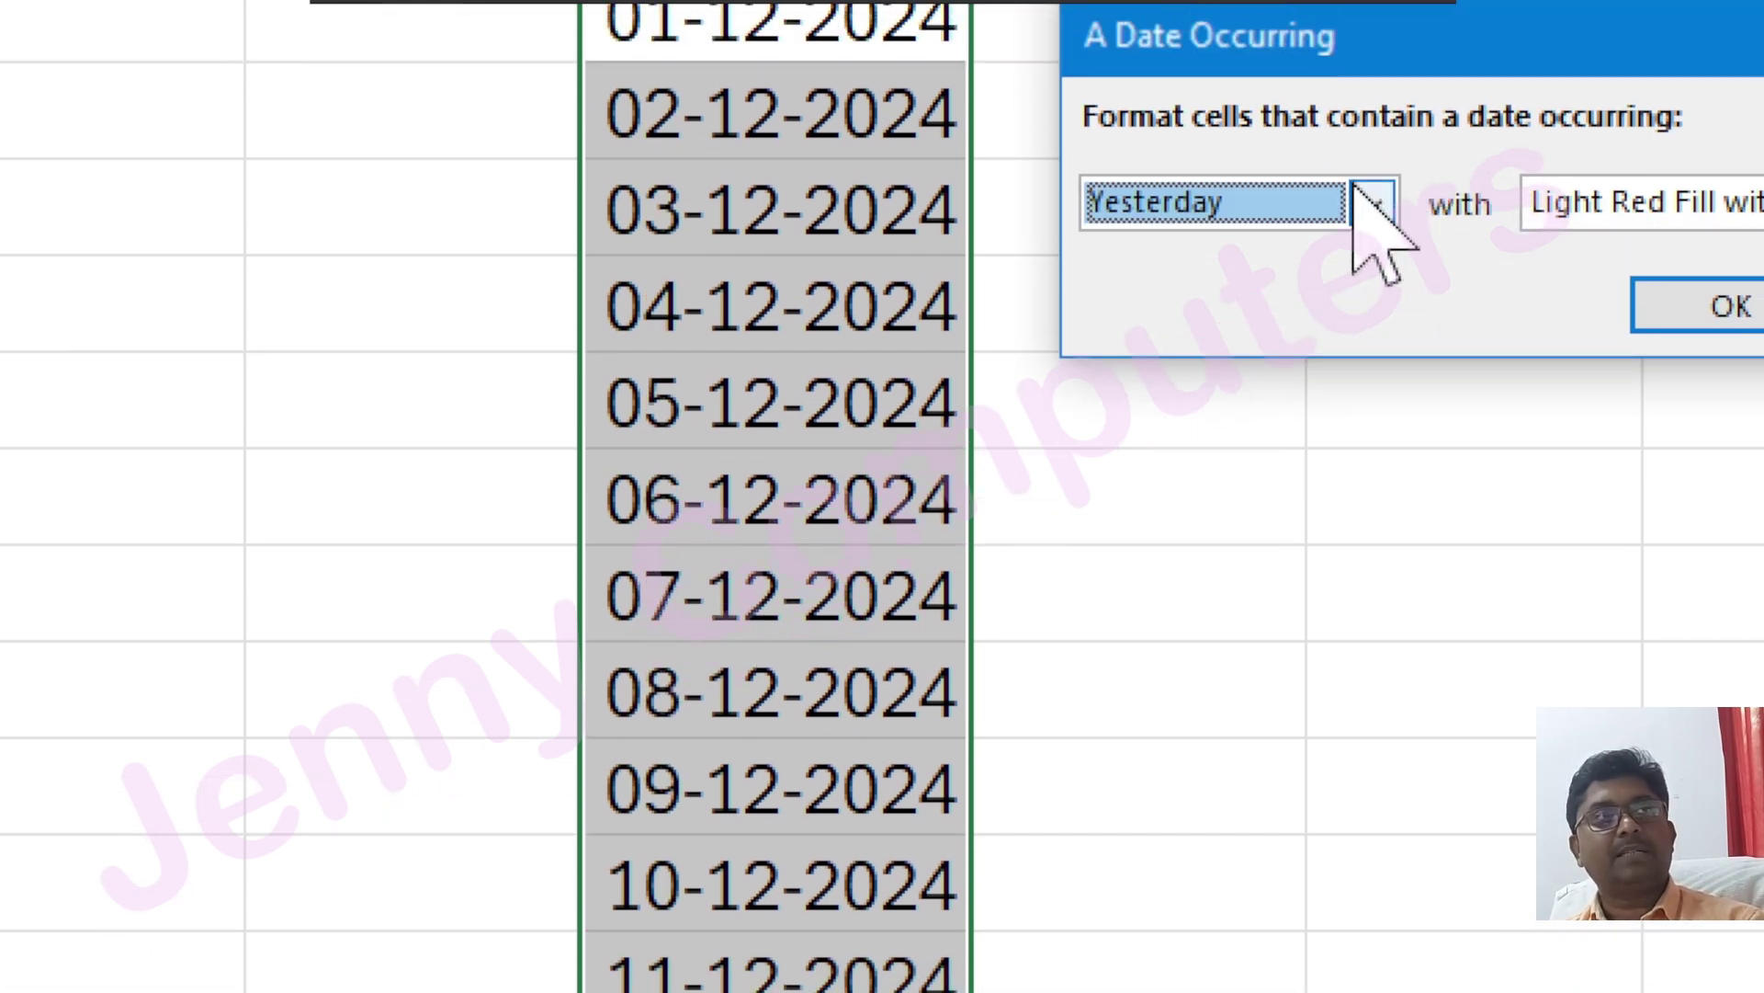
pyautogui.click(1369, 203)
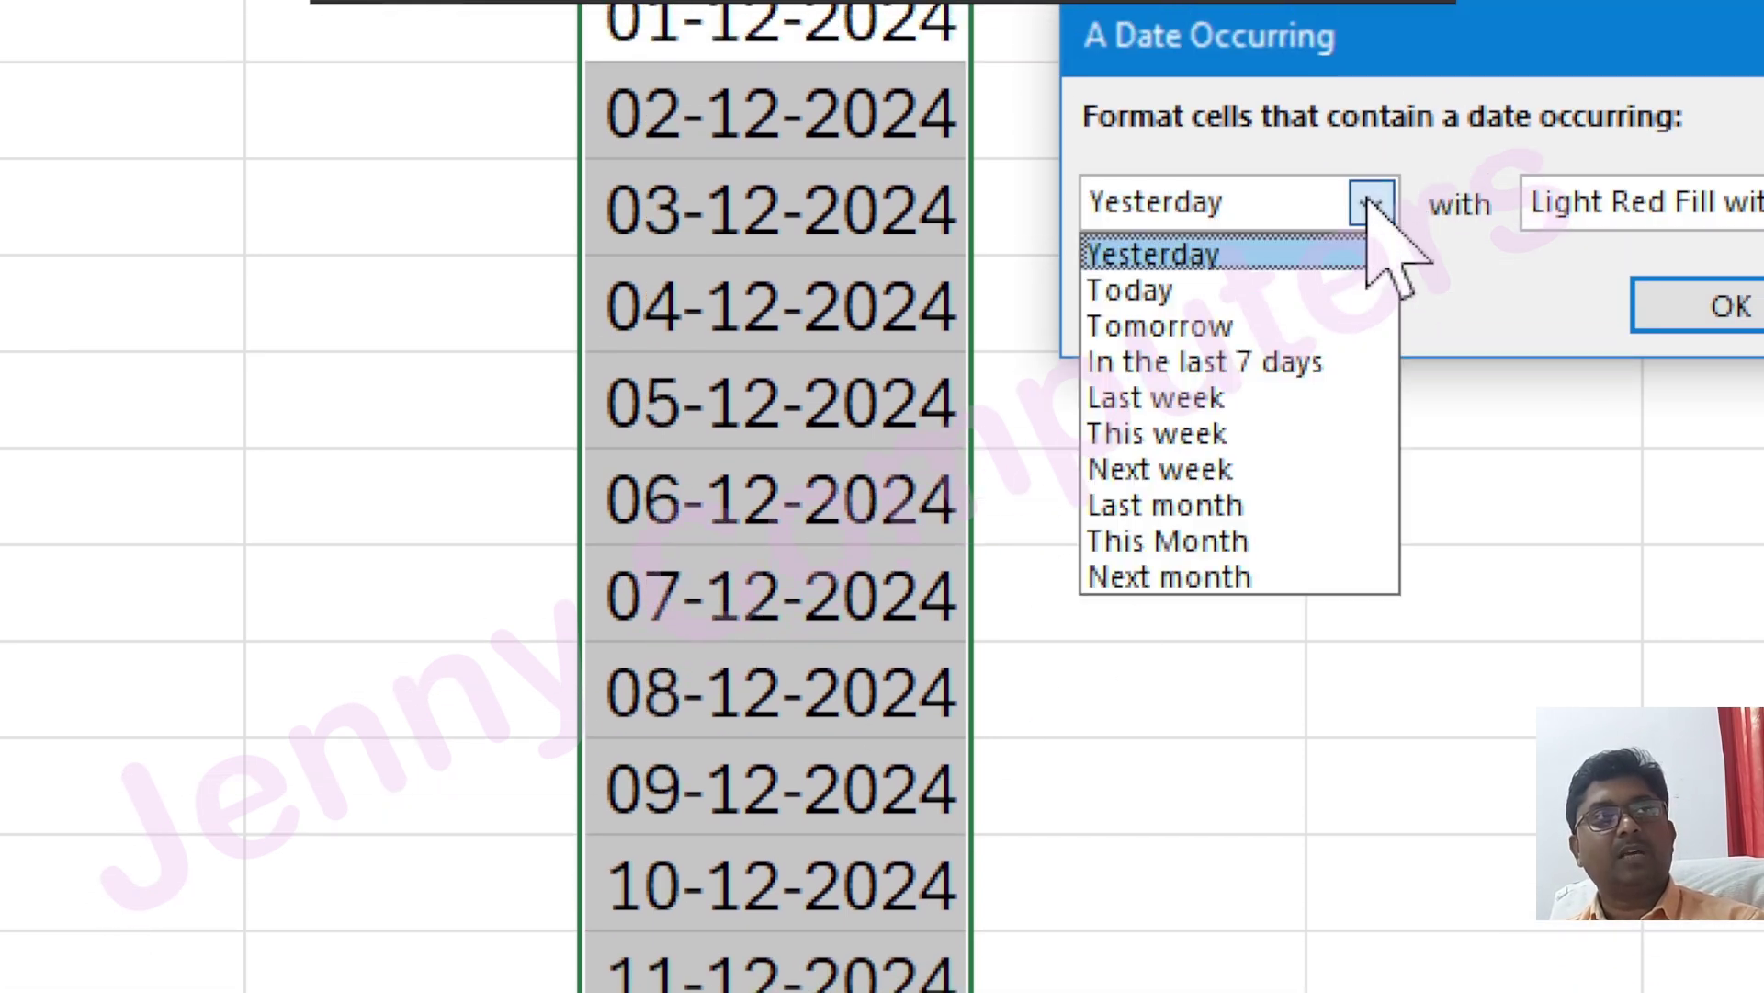
pyautogui.click(1199, 292)
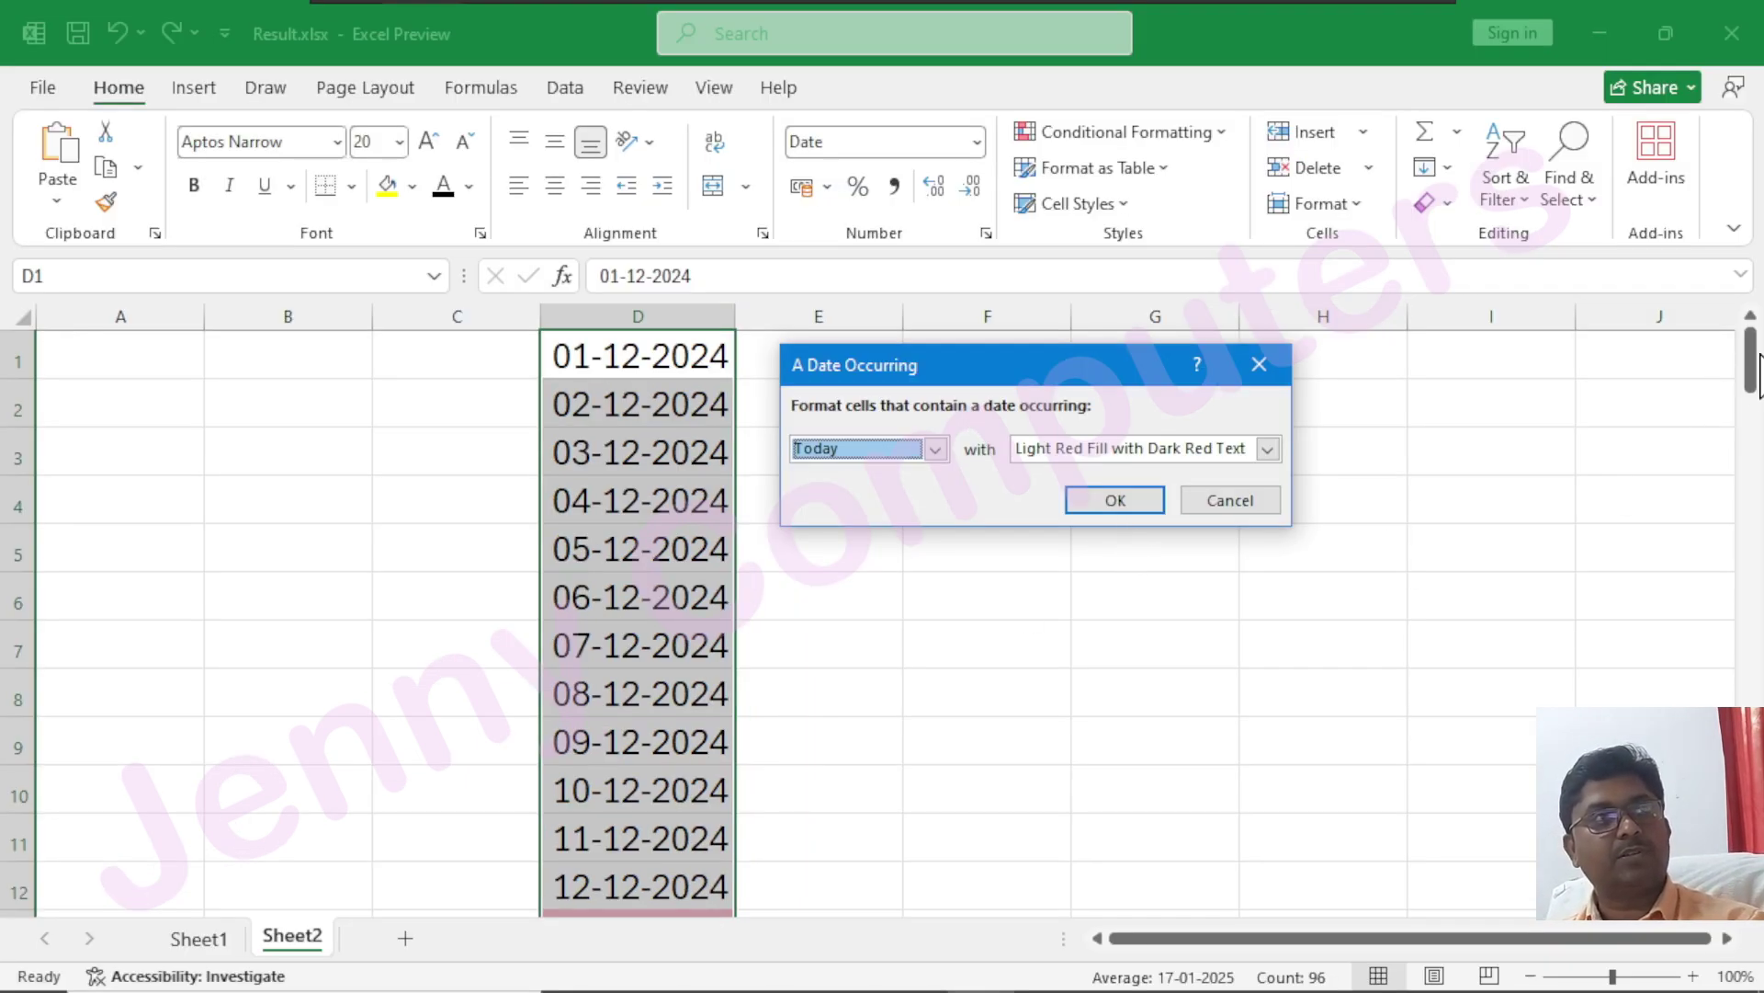
pyautogui.click(1114, 500)
pyautogui.scroll(-2, 907, 583)
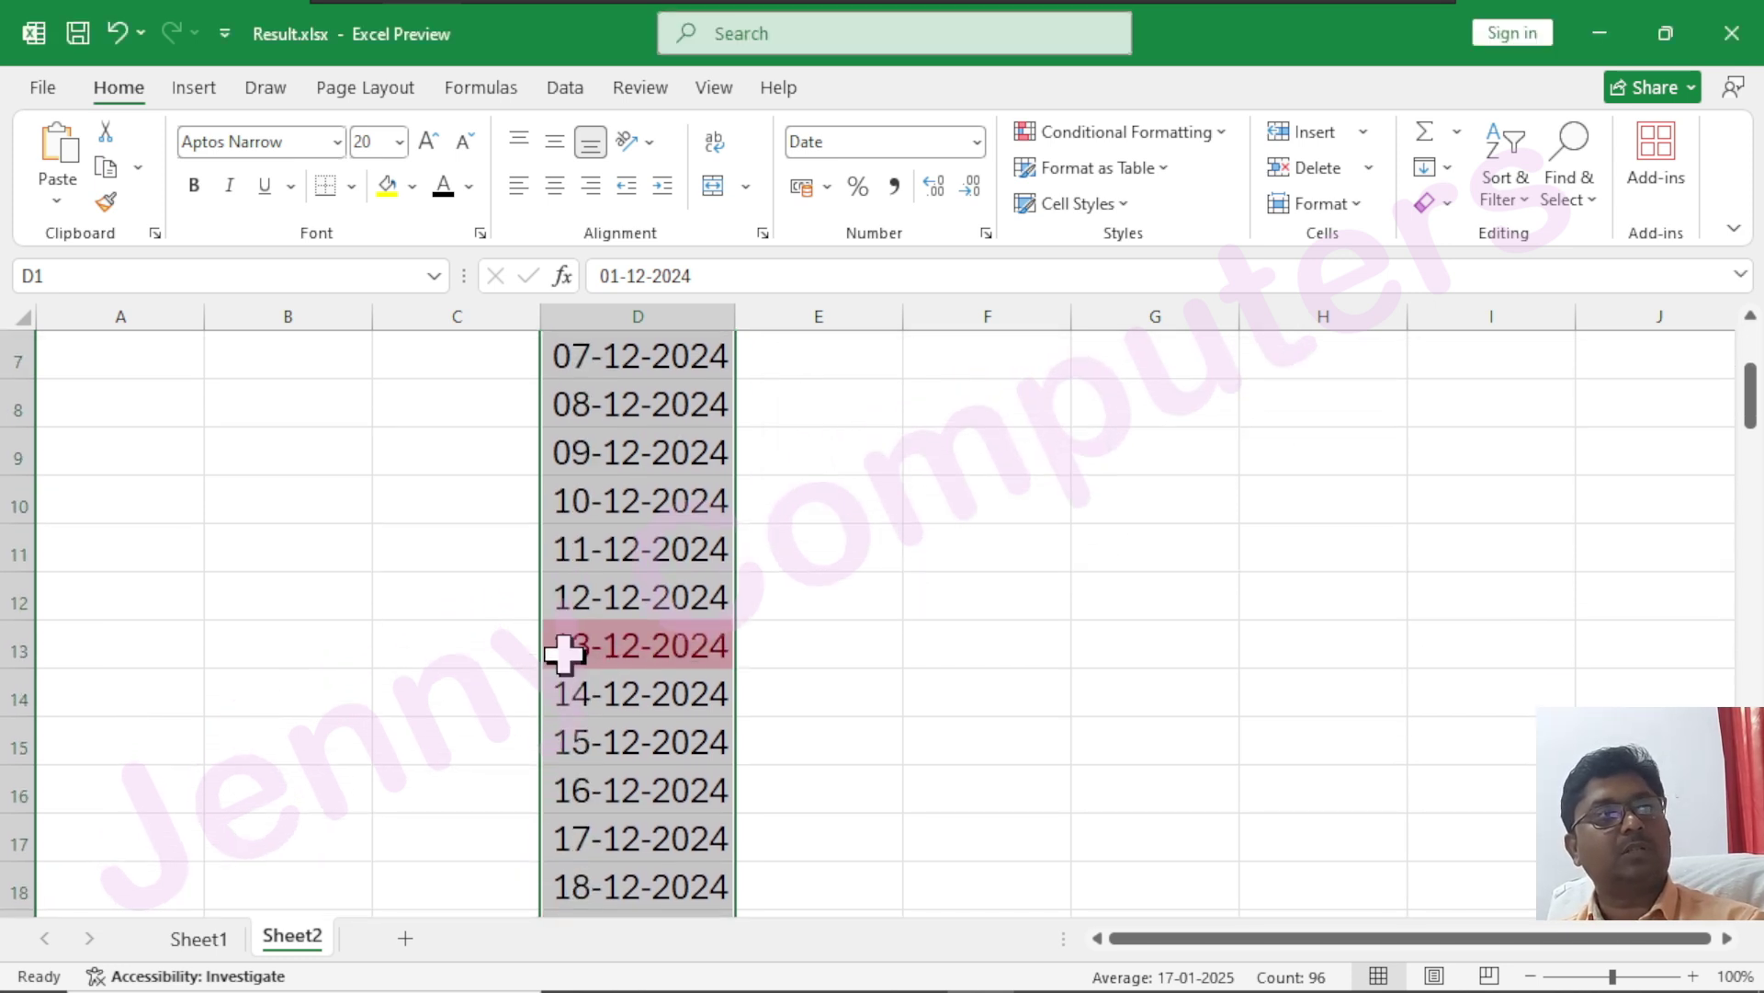
# - Preview the A Date Occurring rule on the dates with Tomorrow, In the last 7 days, Last week and This week, and cancel it
pyautogui.click(1214, 134)
pyautogui.moveTo(1231, 210)
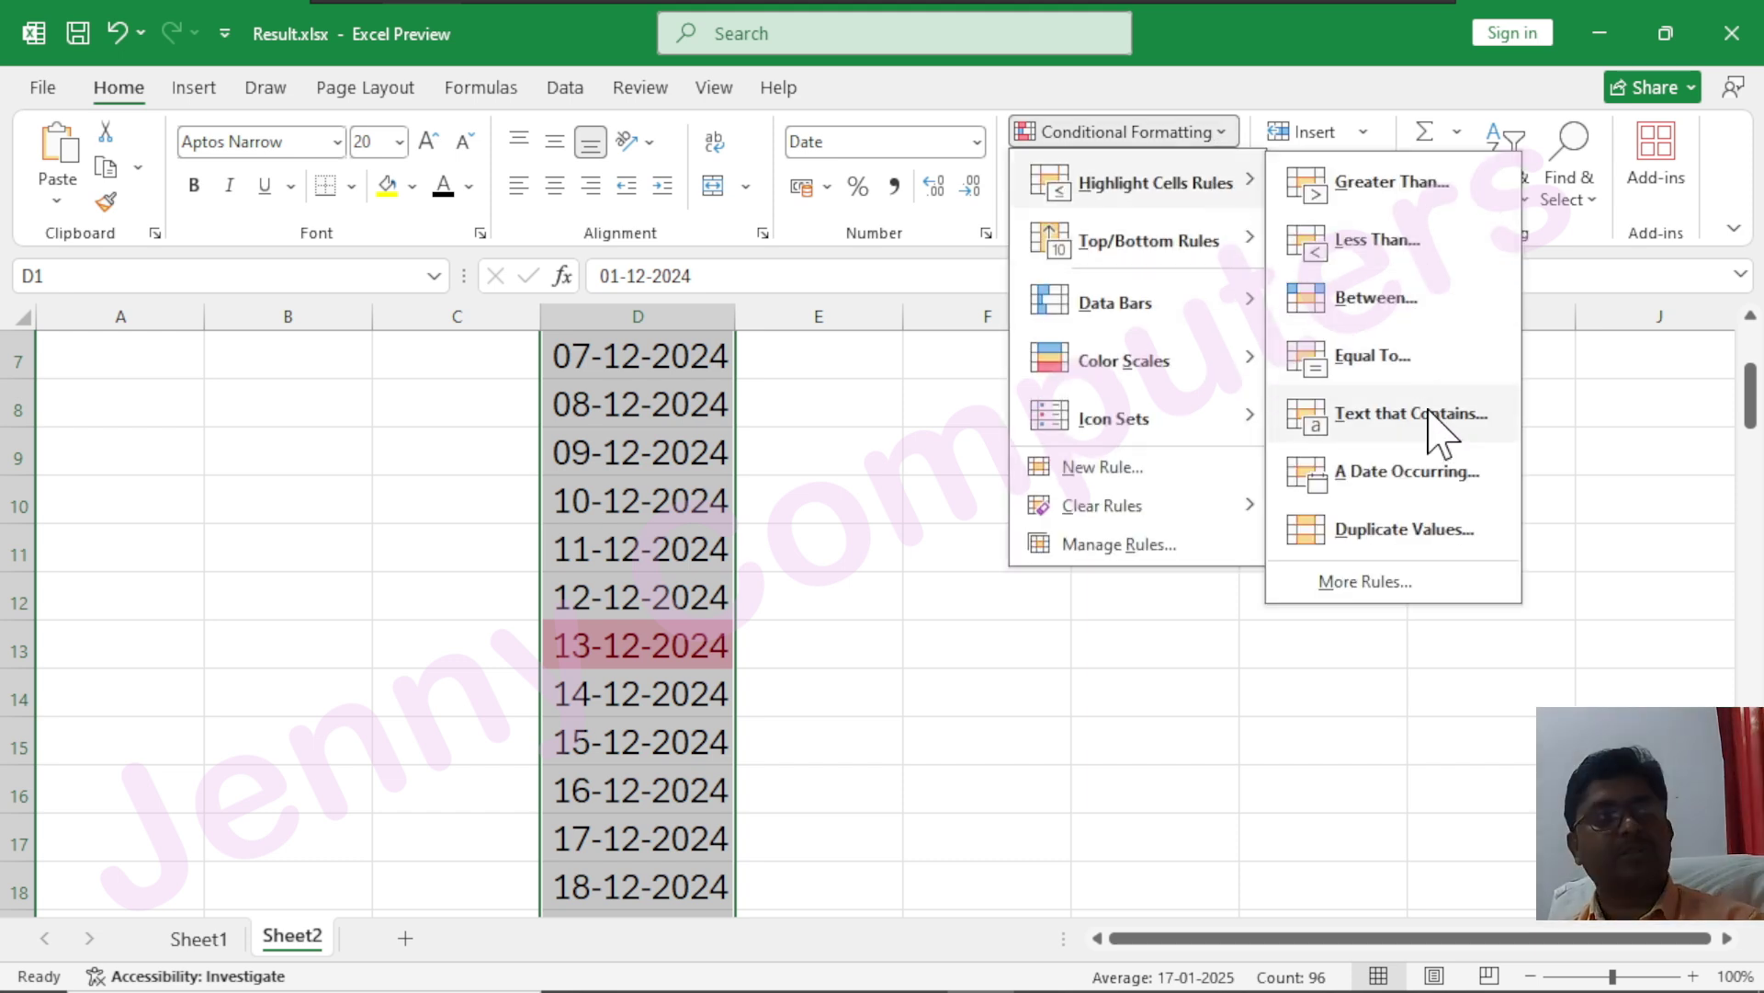
pyautogui.click(1429, 473)
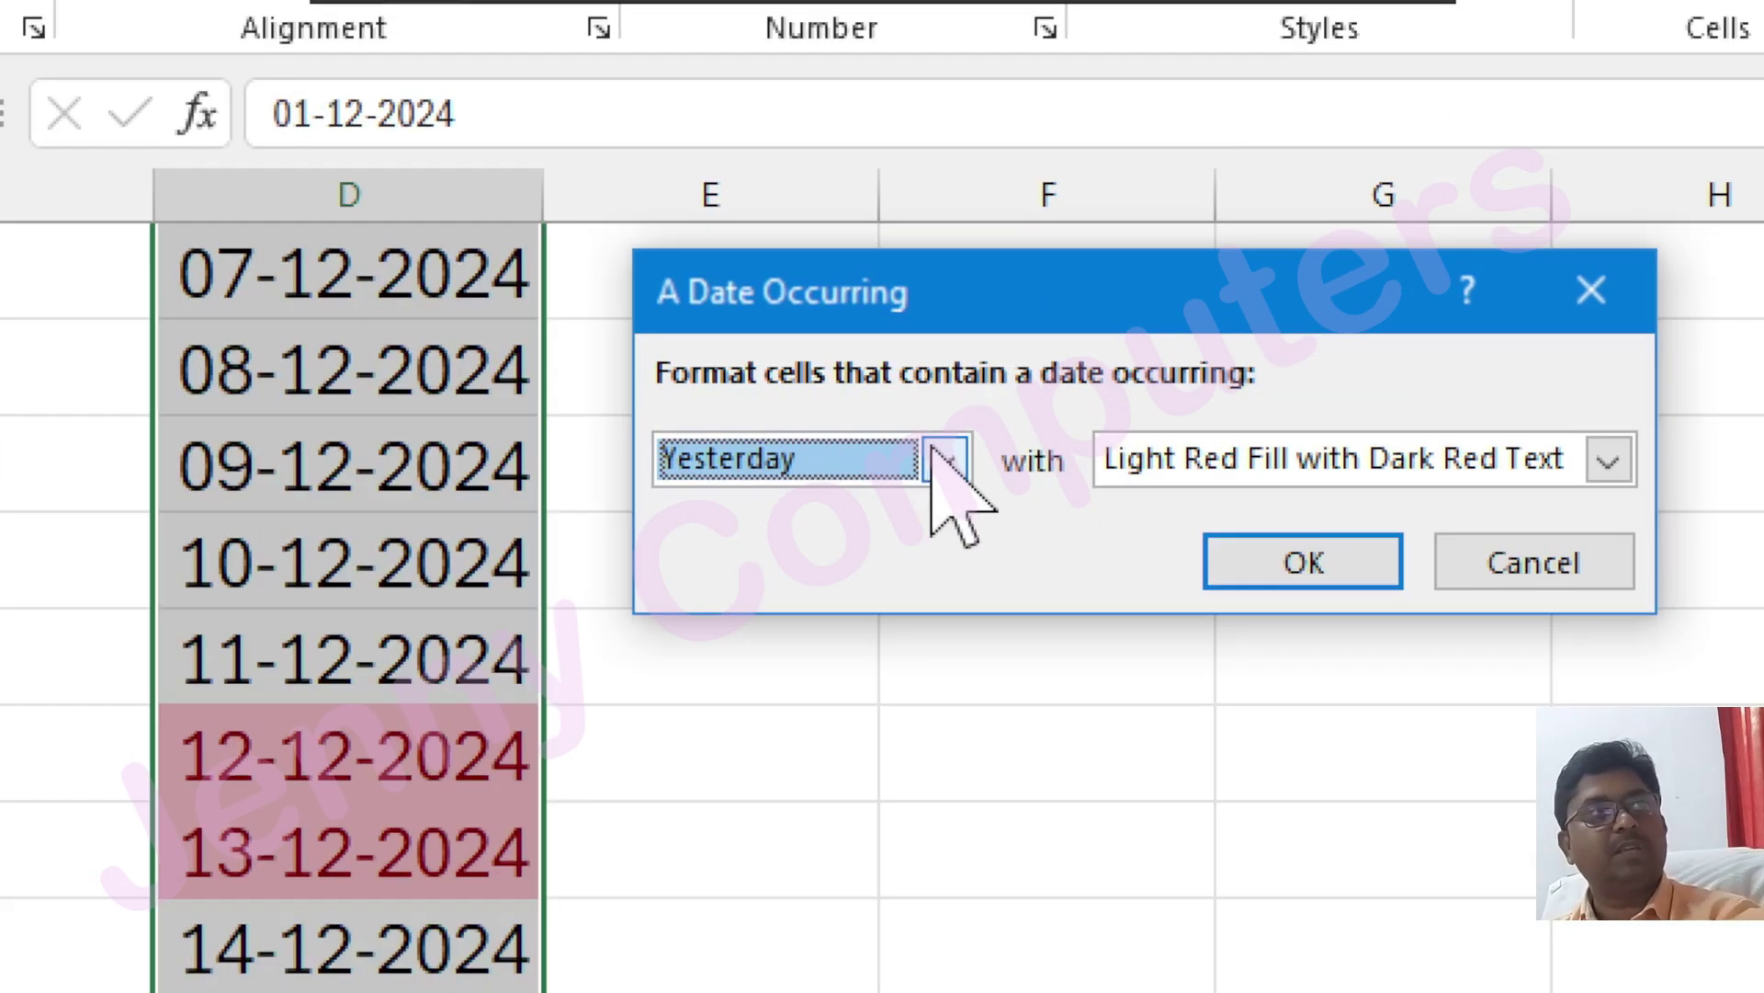
pyautogui.click(936, 448)
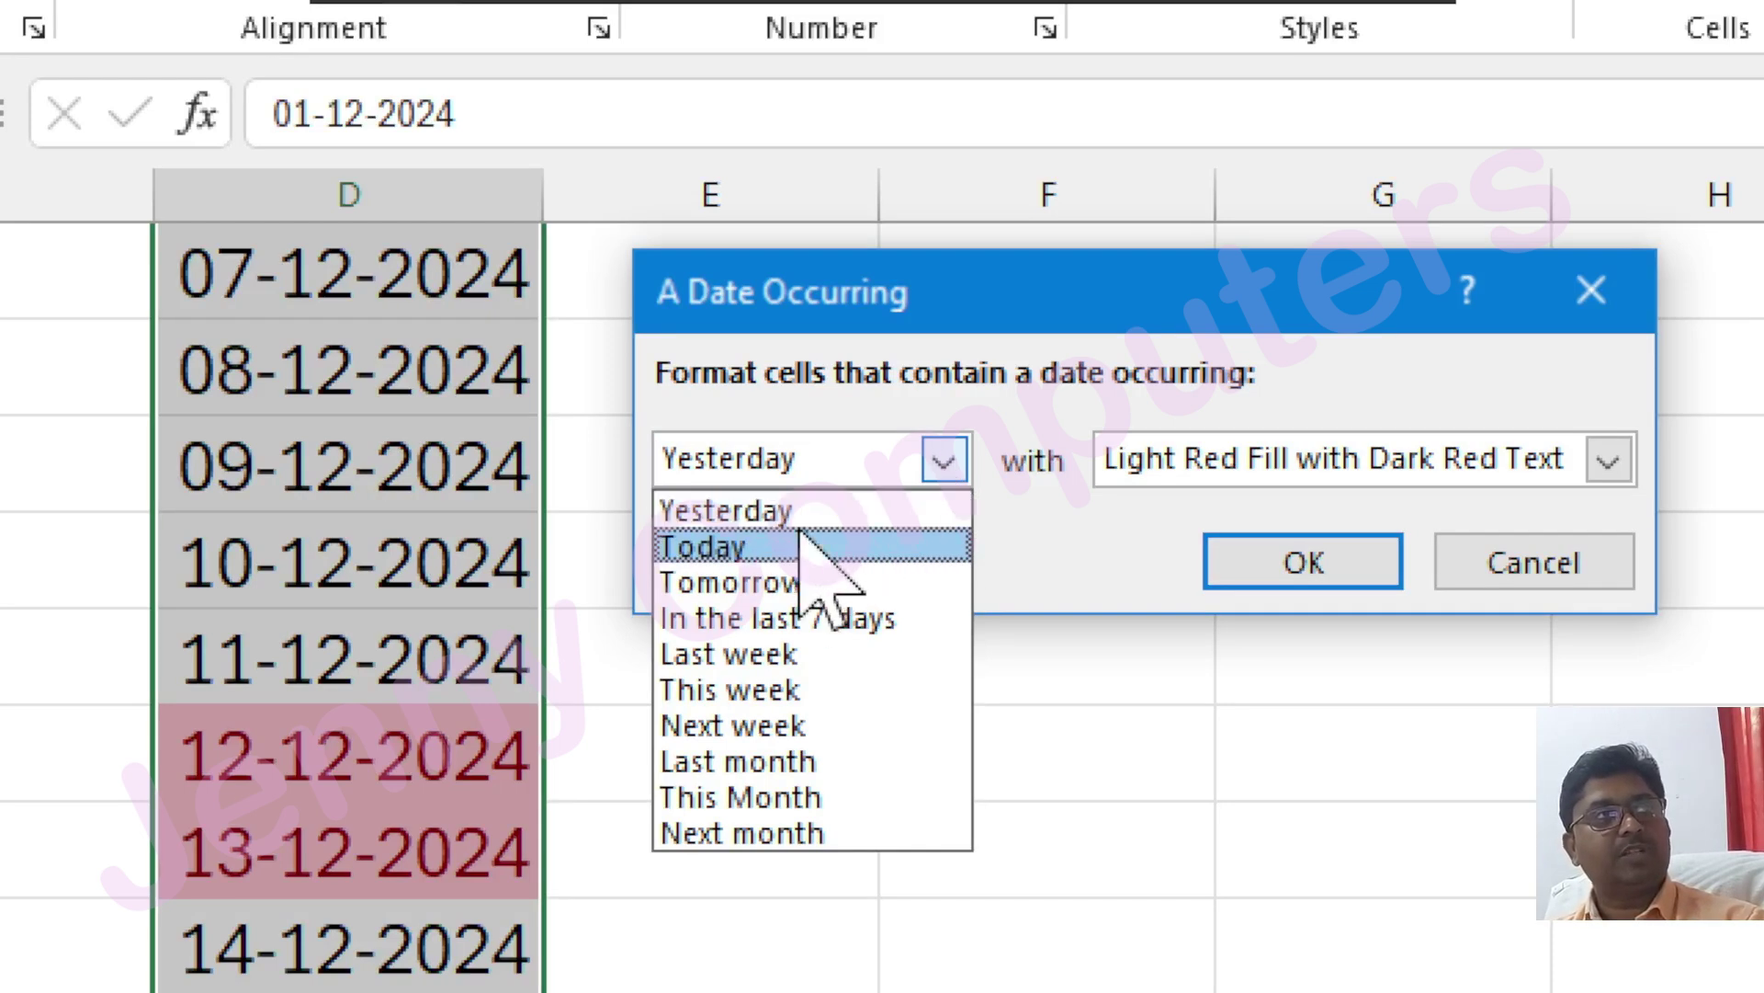
pyautogui.click(813, 591)
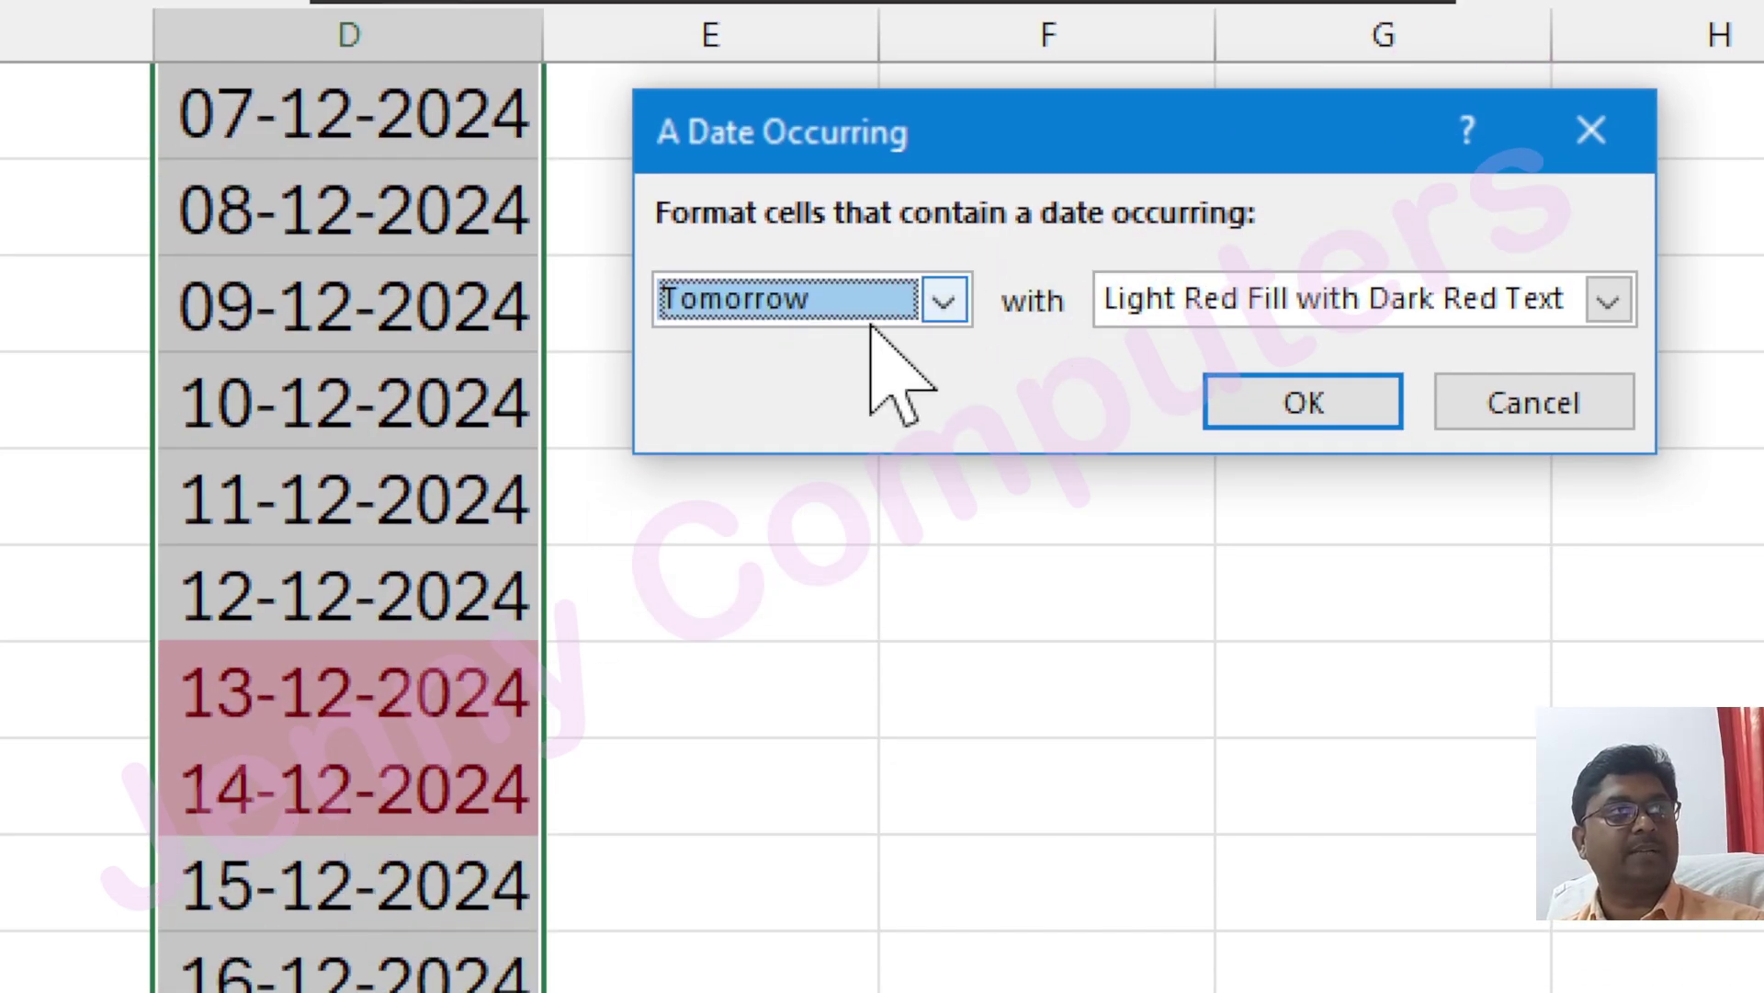
pyautogui.click(951, 303)
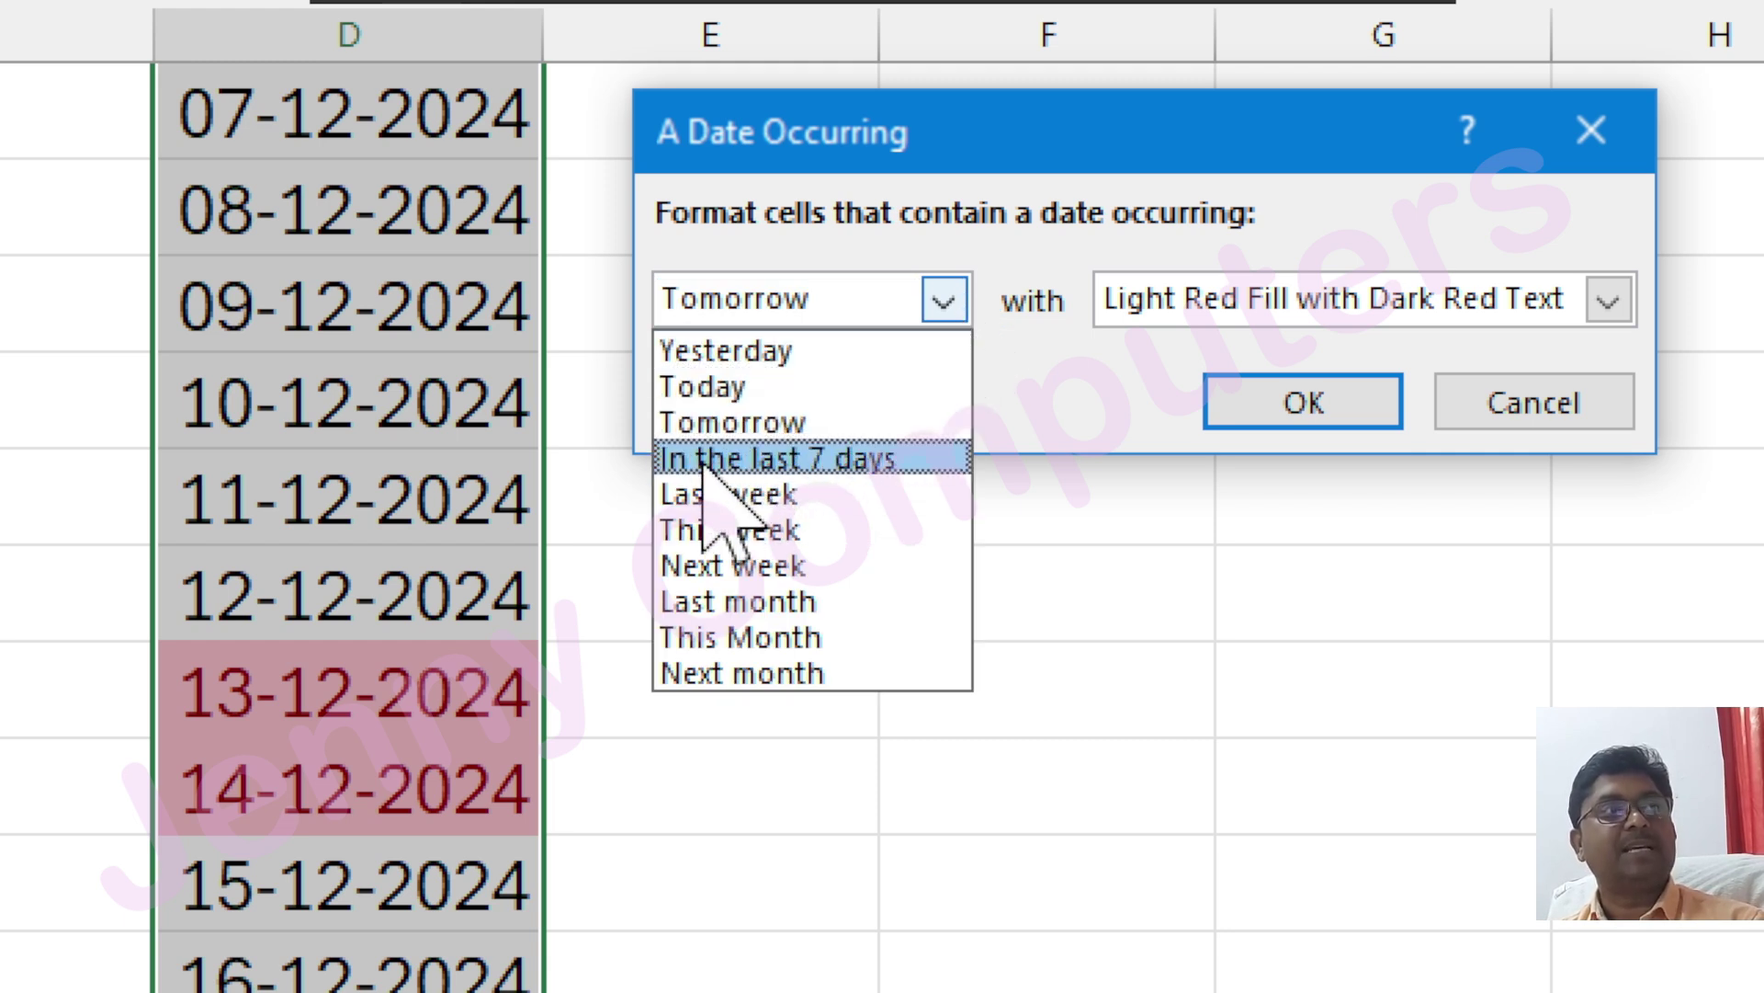
pyautogui.click(802, 470)
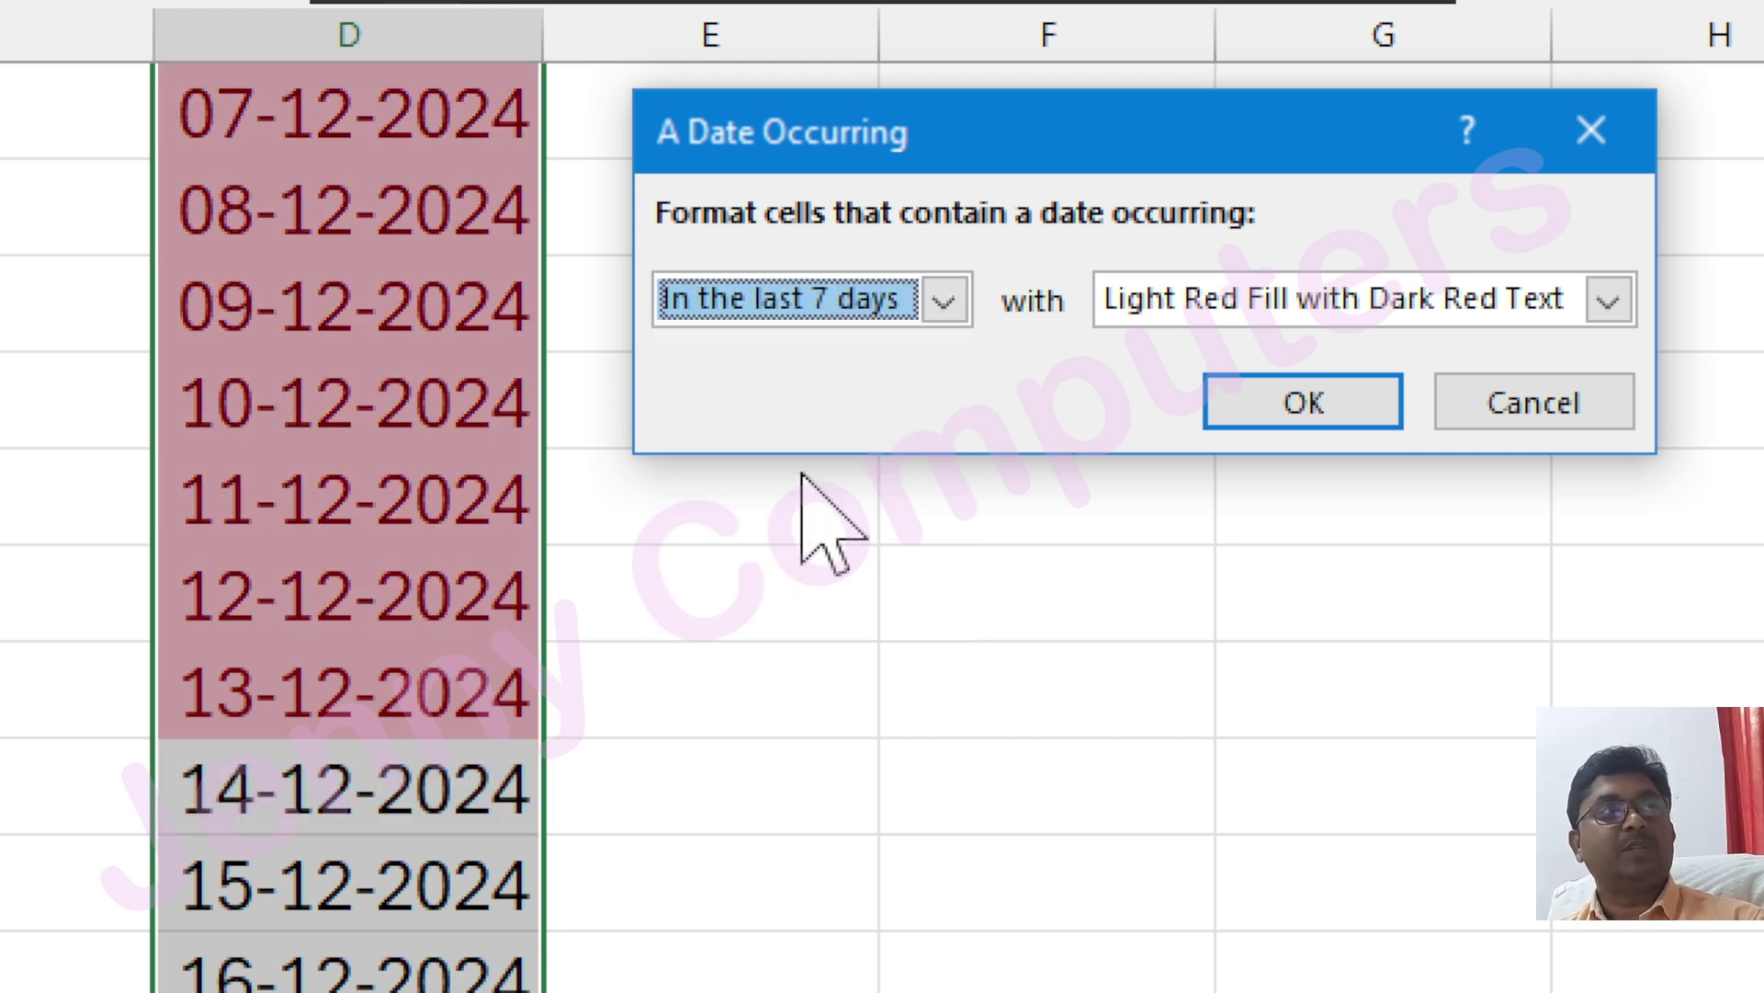
pyautogui.click(735, 311)
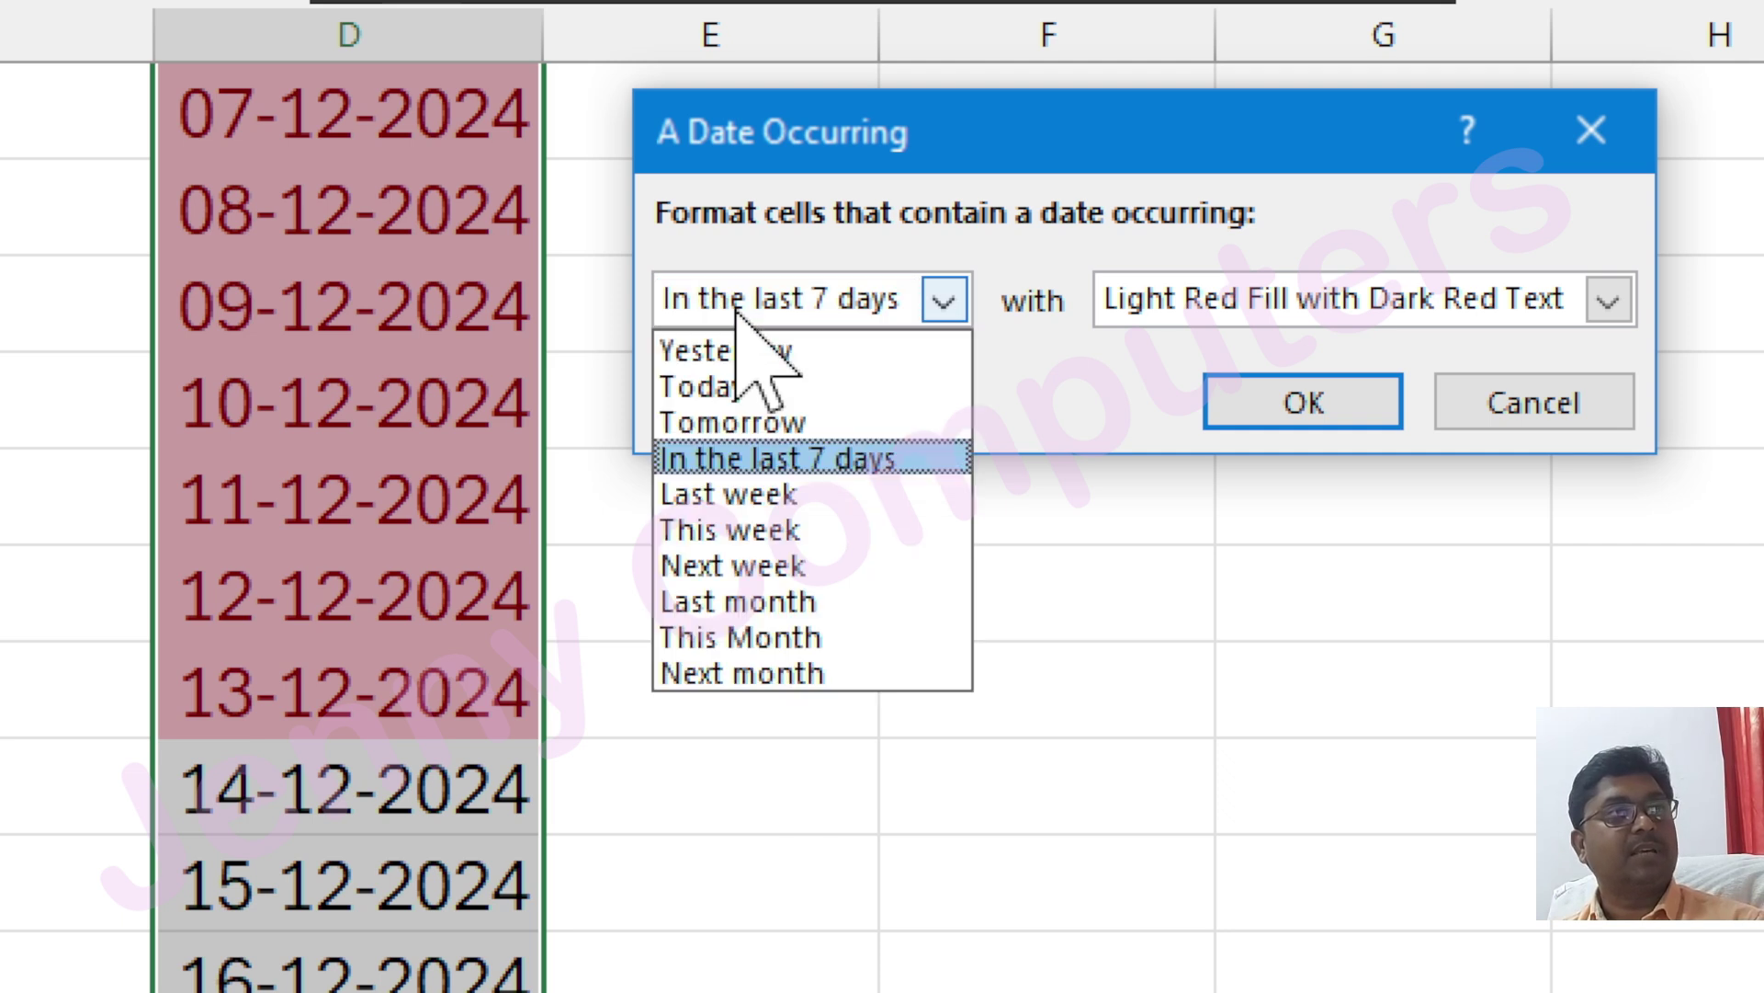
pyautogui.click(798, 494)
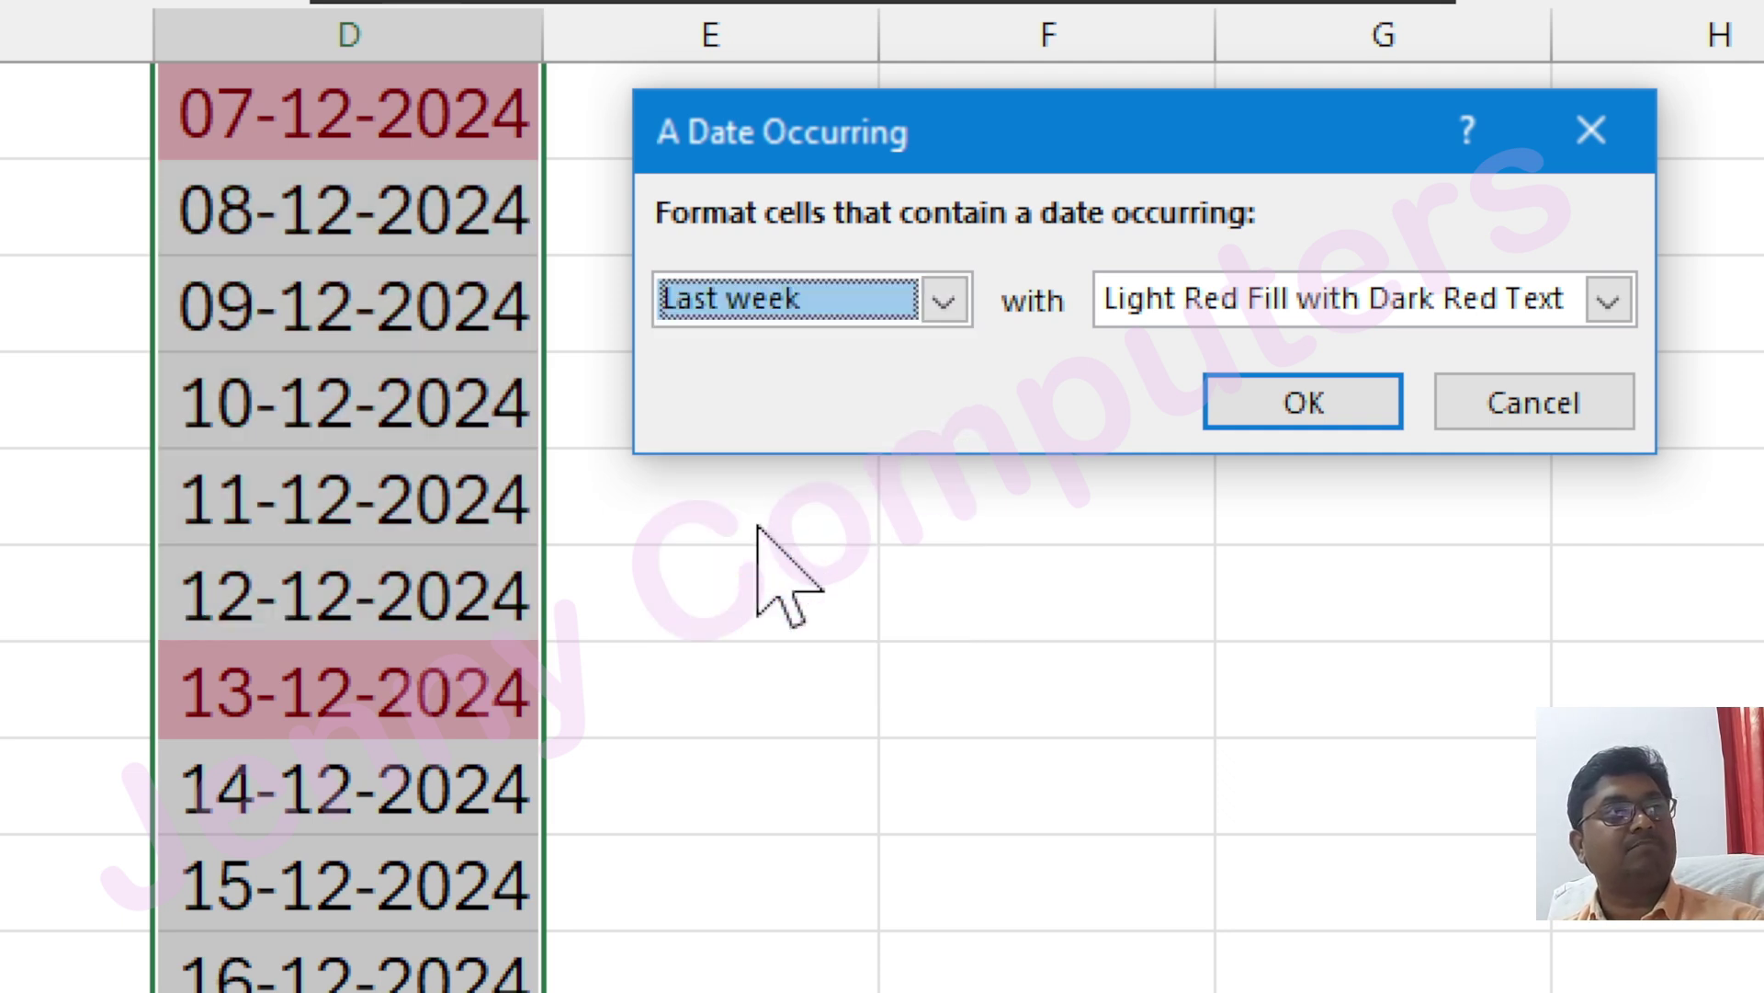
pyautogui.click(869, 317)
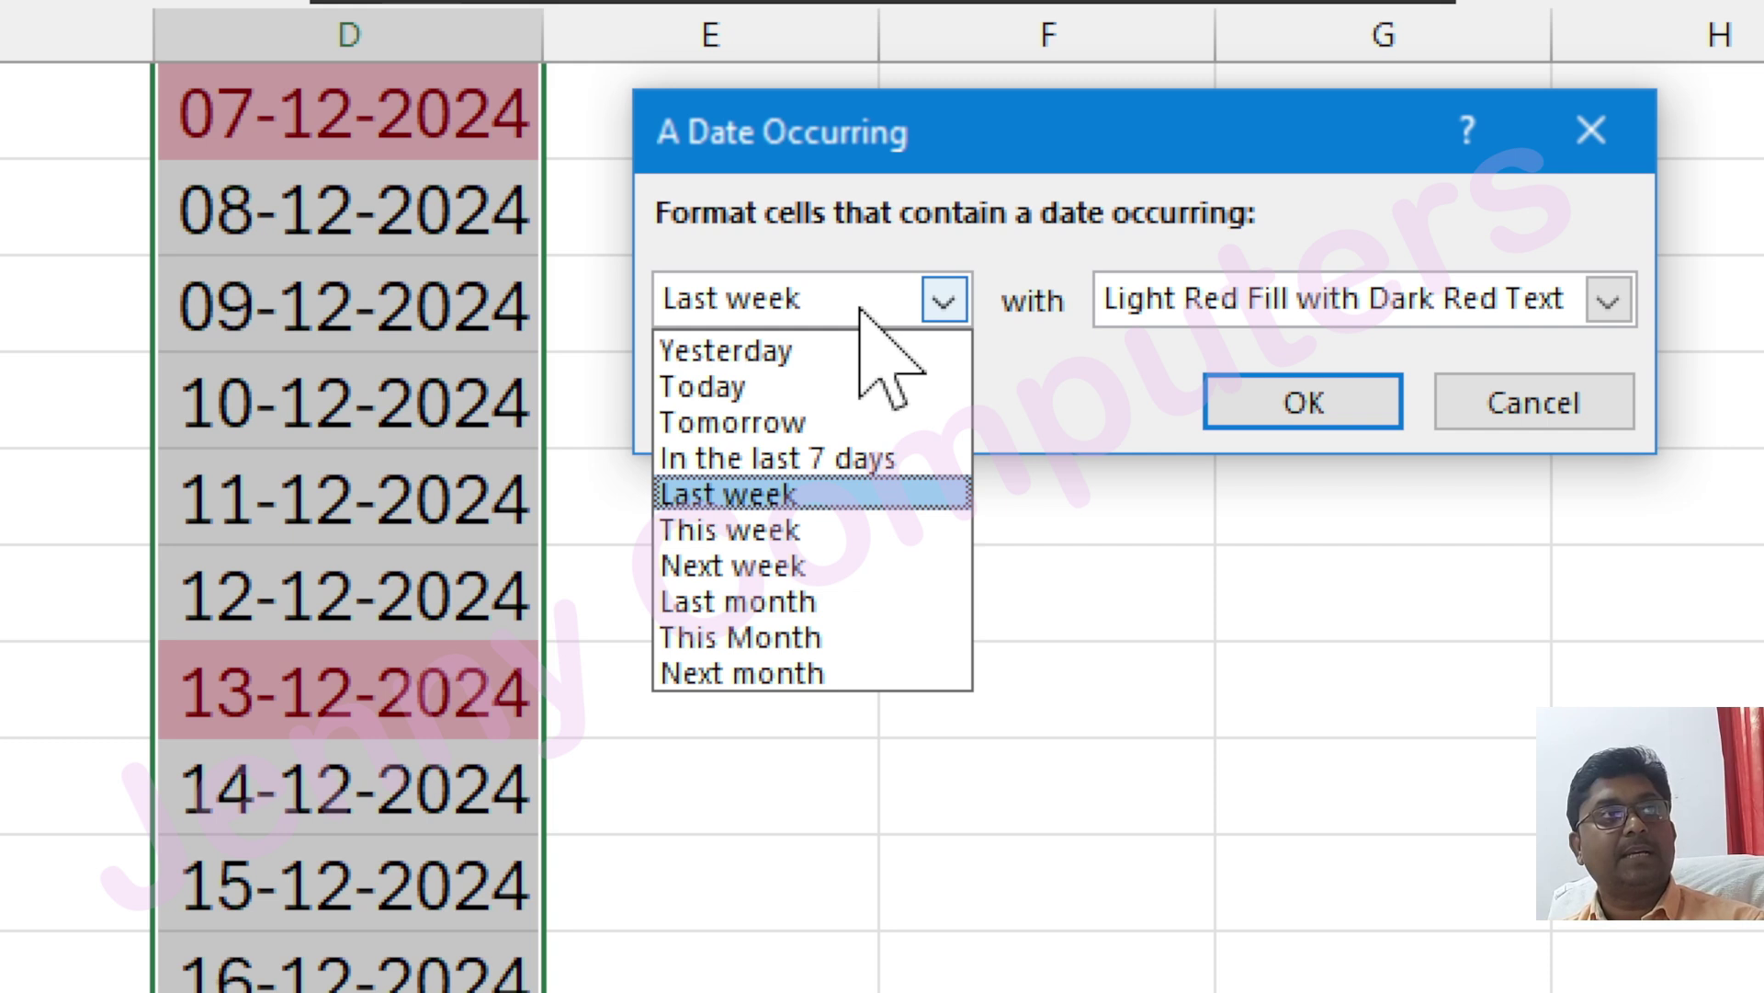
pyautogui.click(831, 533)
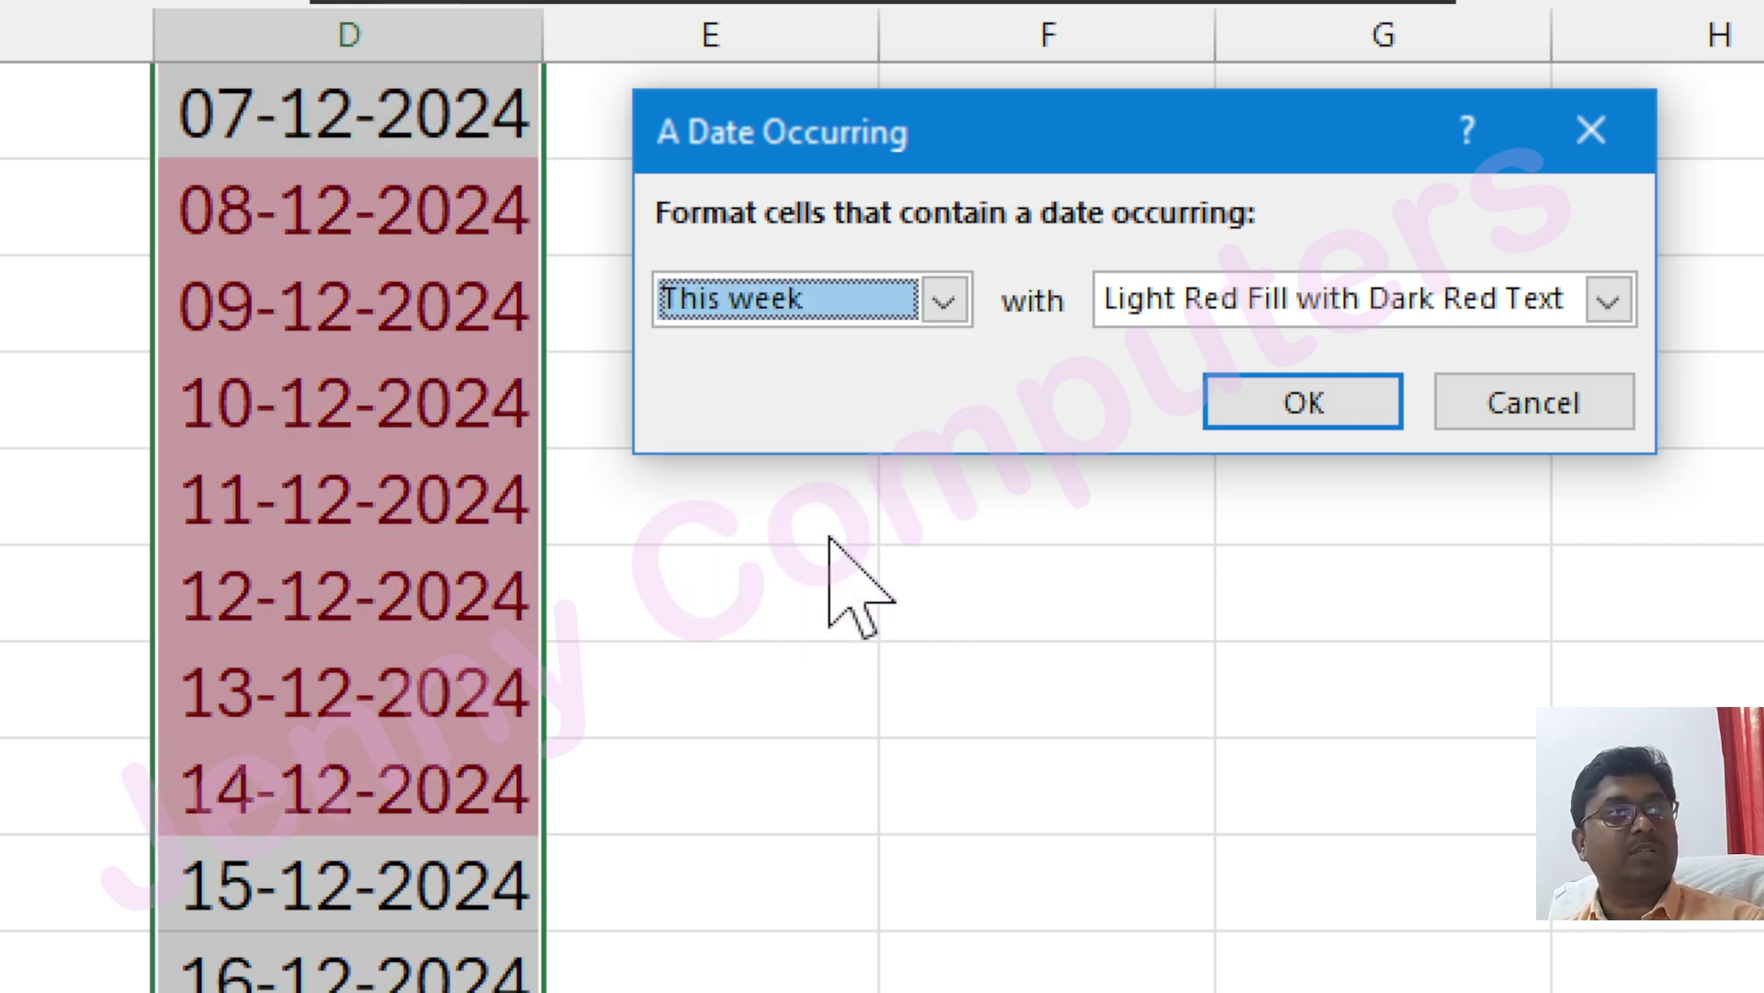
pyautogui.click(827, 317)
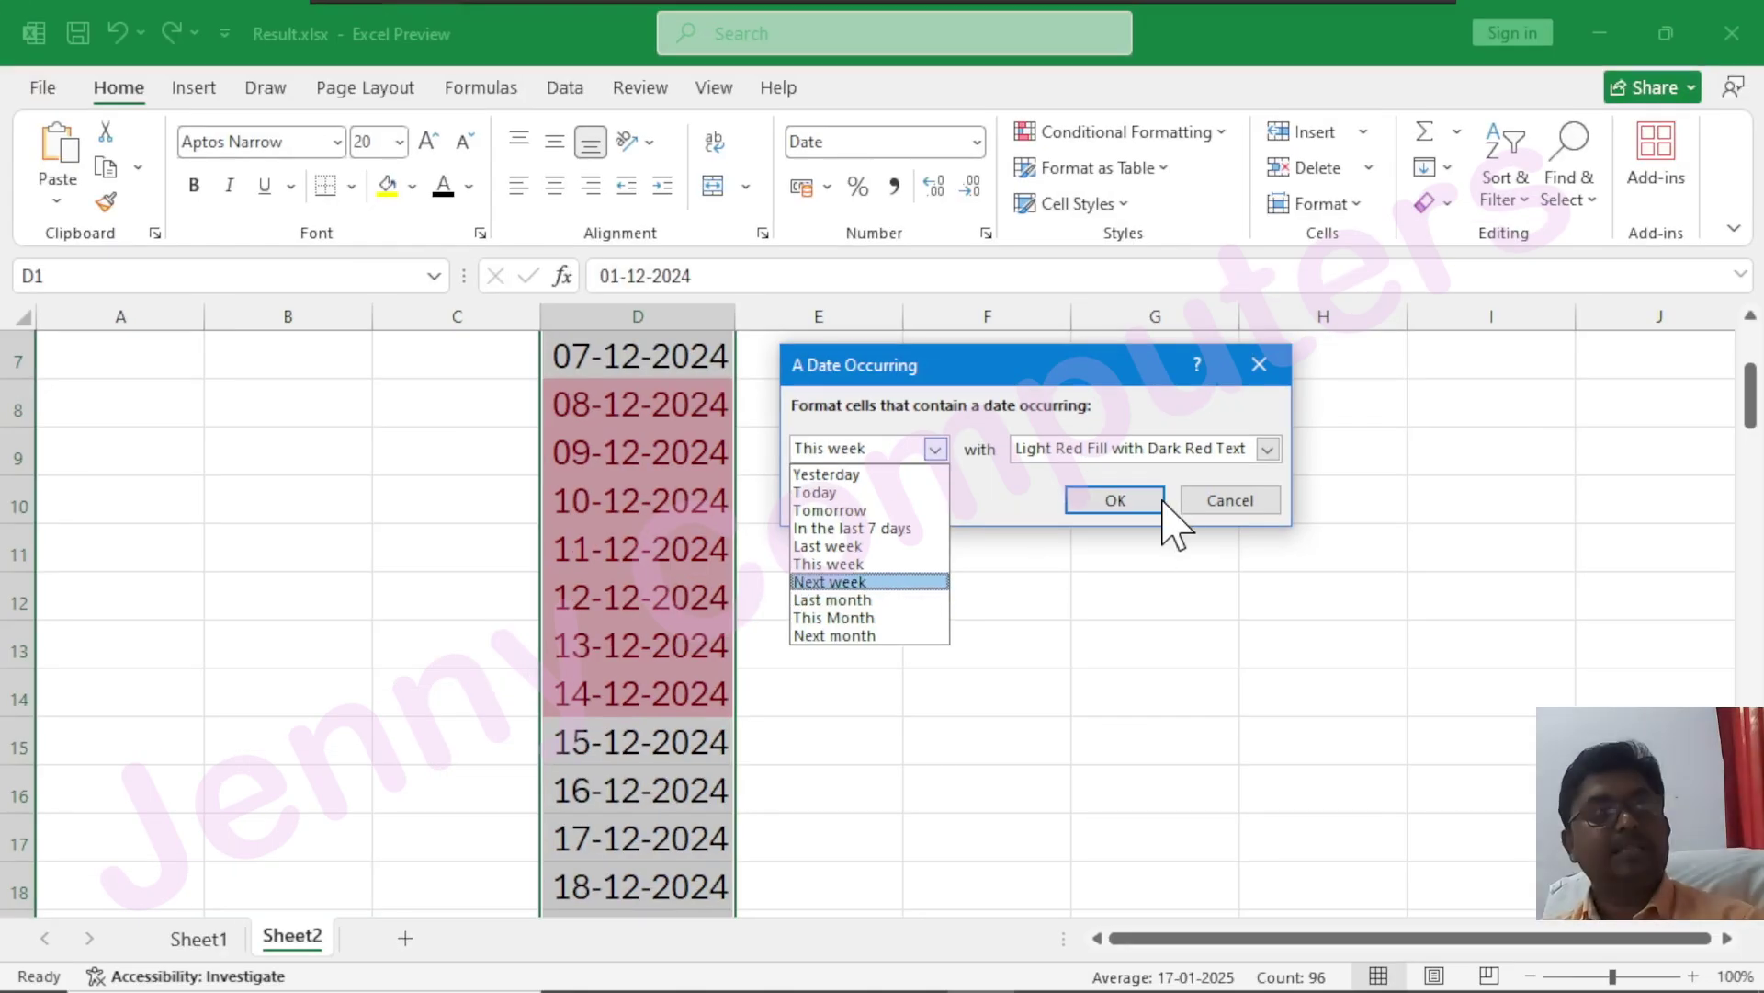
pyautogui.click(1489, 411)
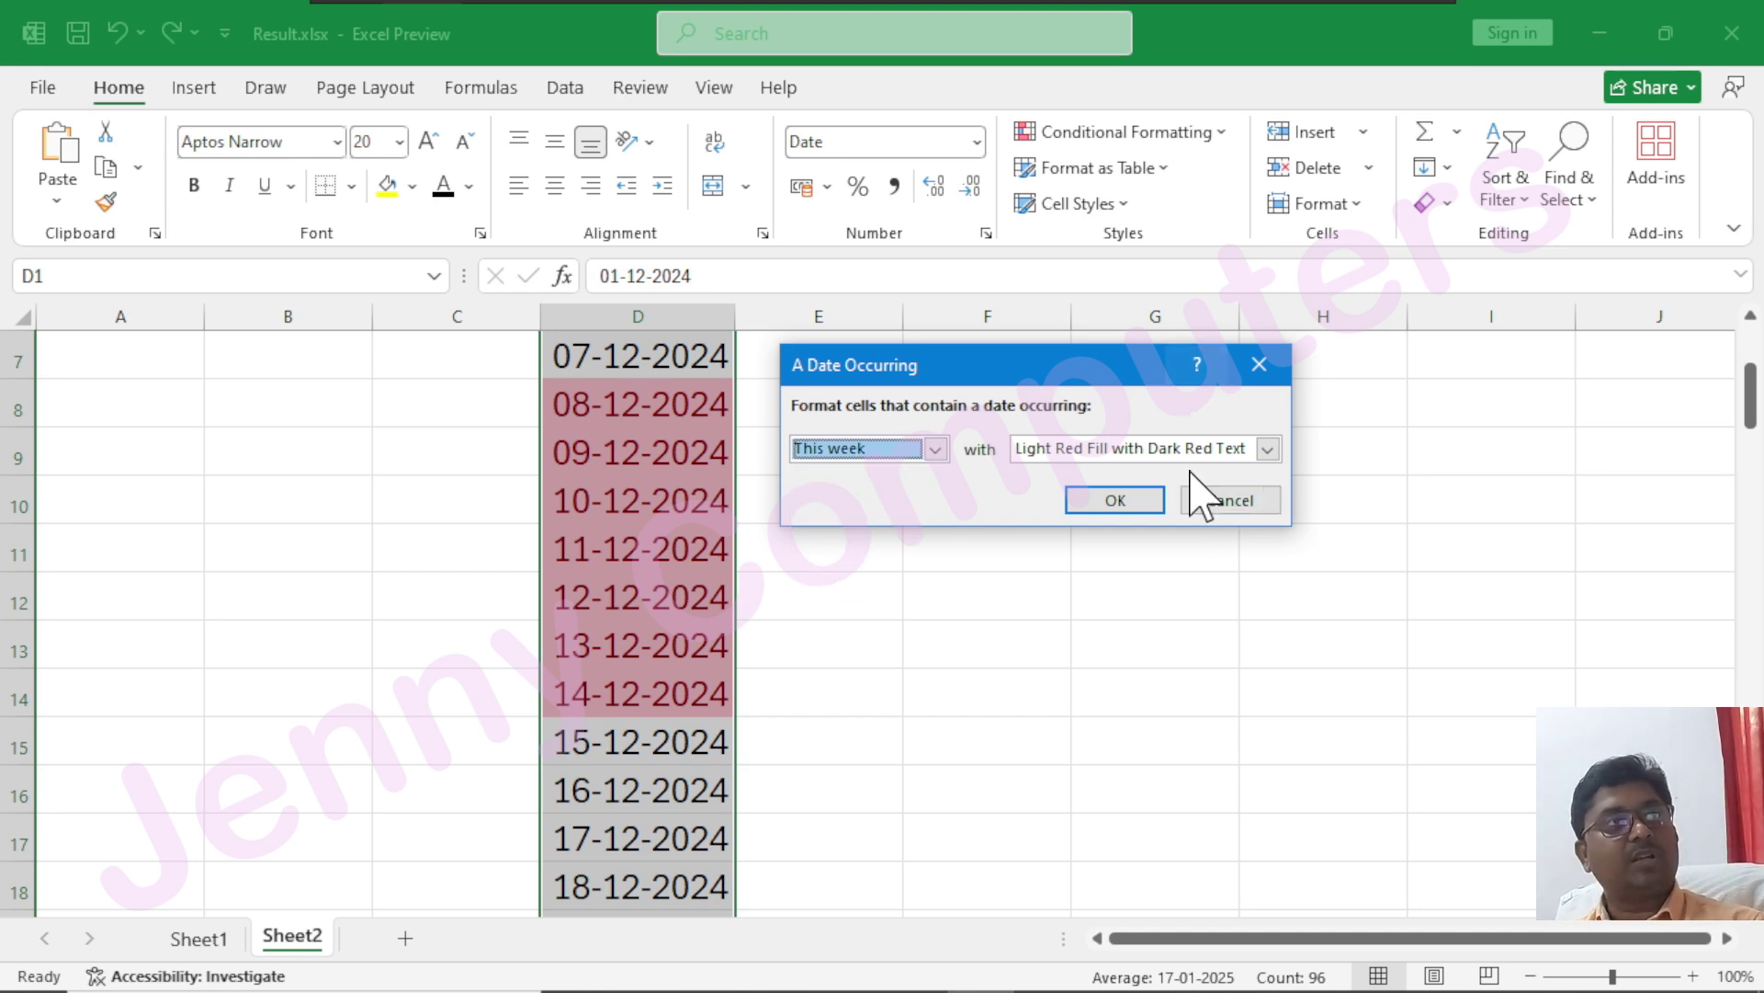
pyautogui.click(1199, 496)
# - Return to Sheet1 and replace the student name in C7 with the same name as in C4 to test duplicate highlighting
pyautogui.click(1211, 133)
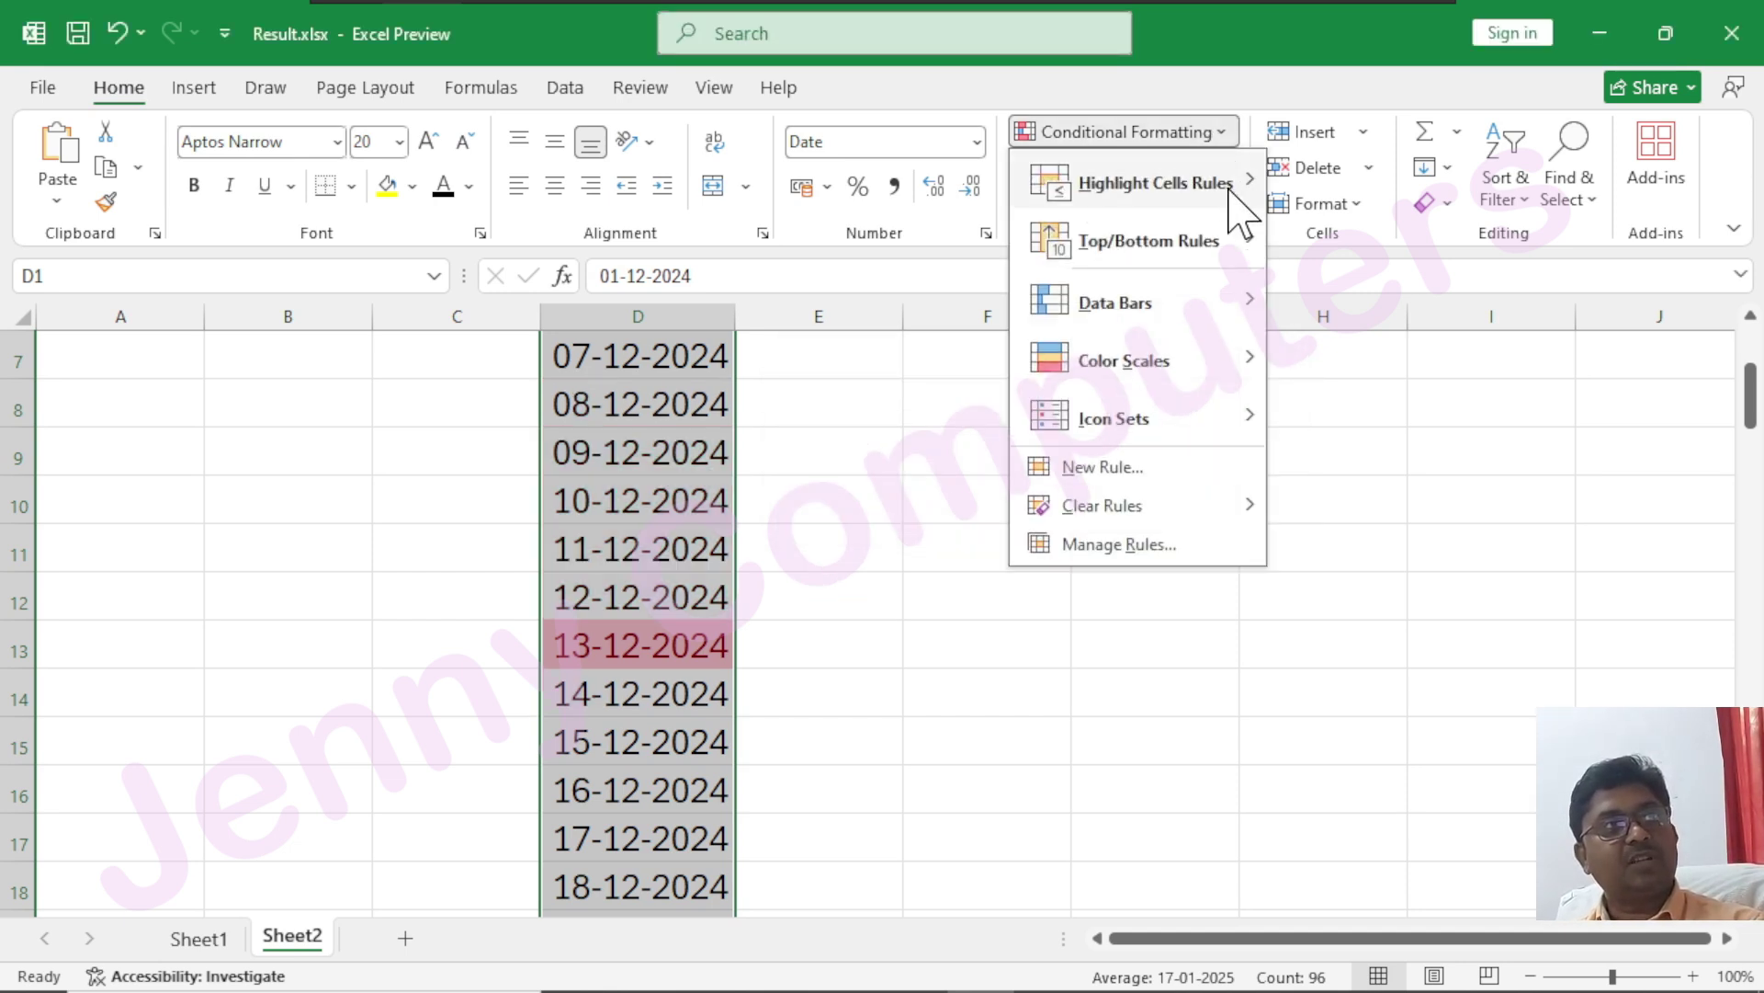
pyautogui.moveTo(1241, 198)
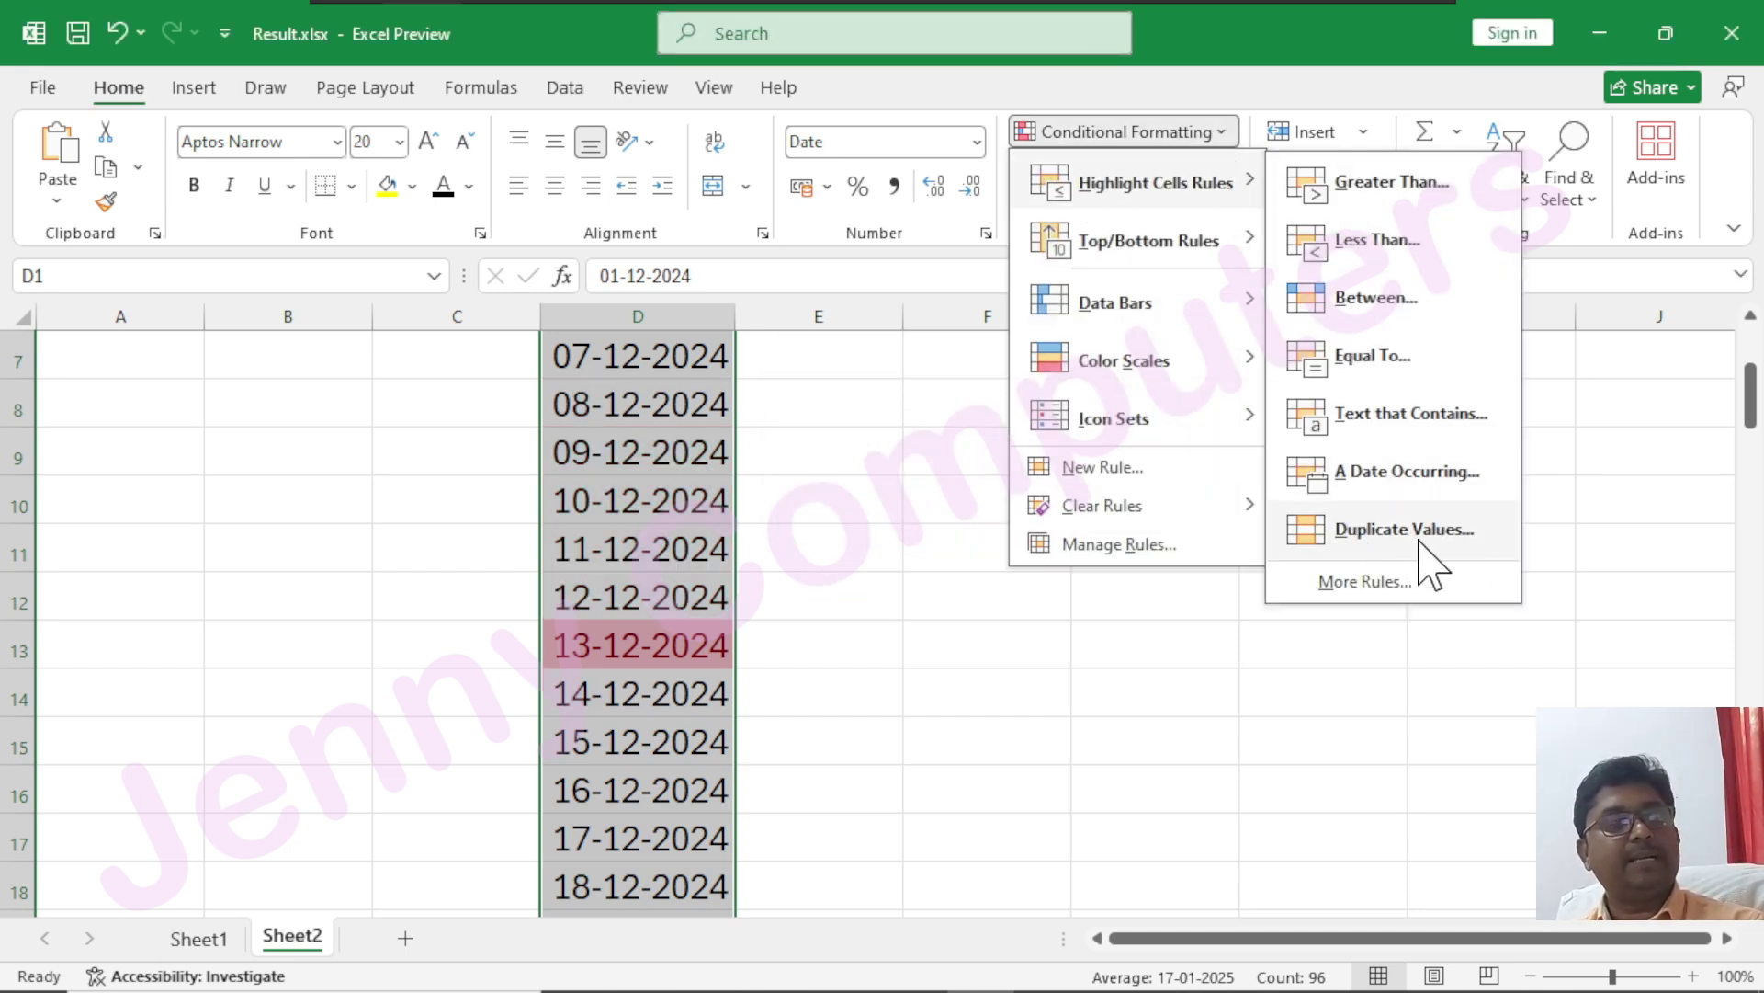
pyautogui.click(188, 942)
pyautogui.click(193, 939)
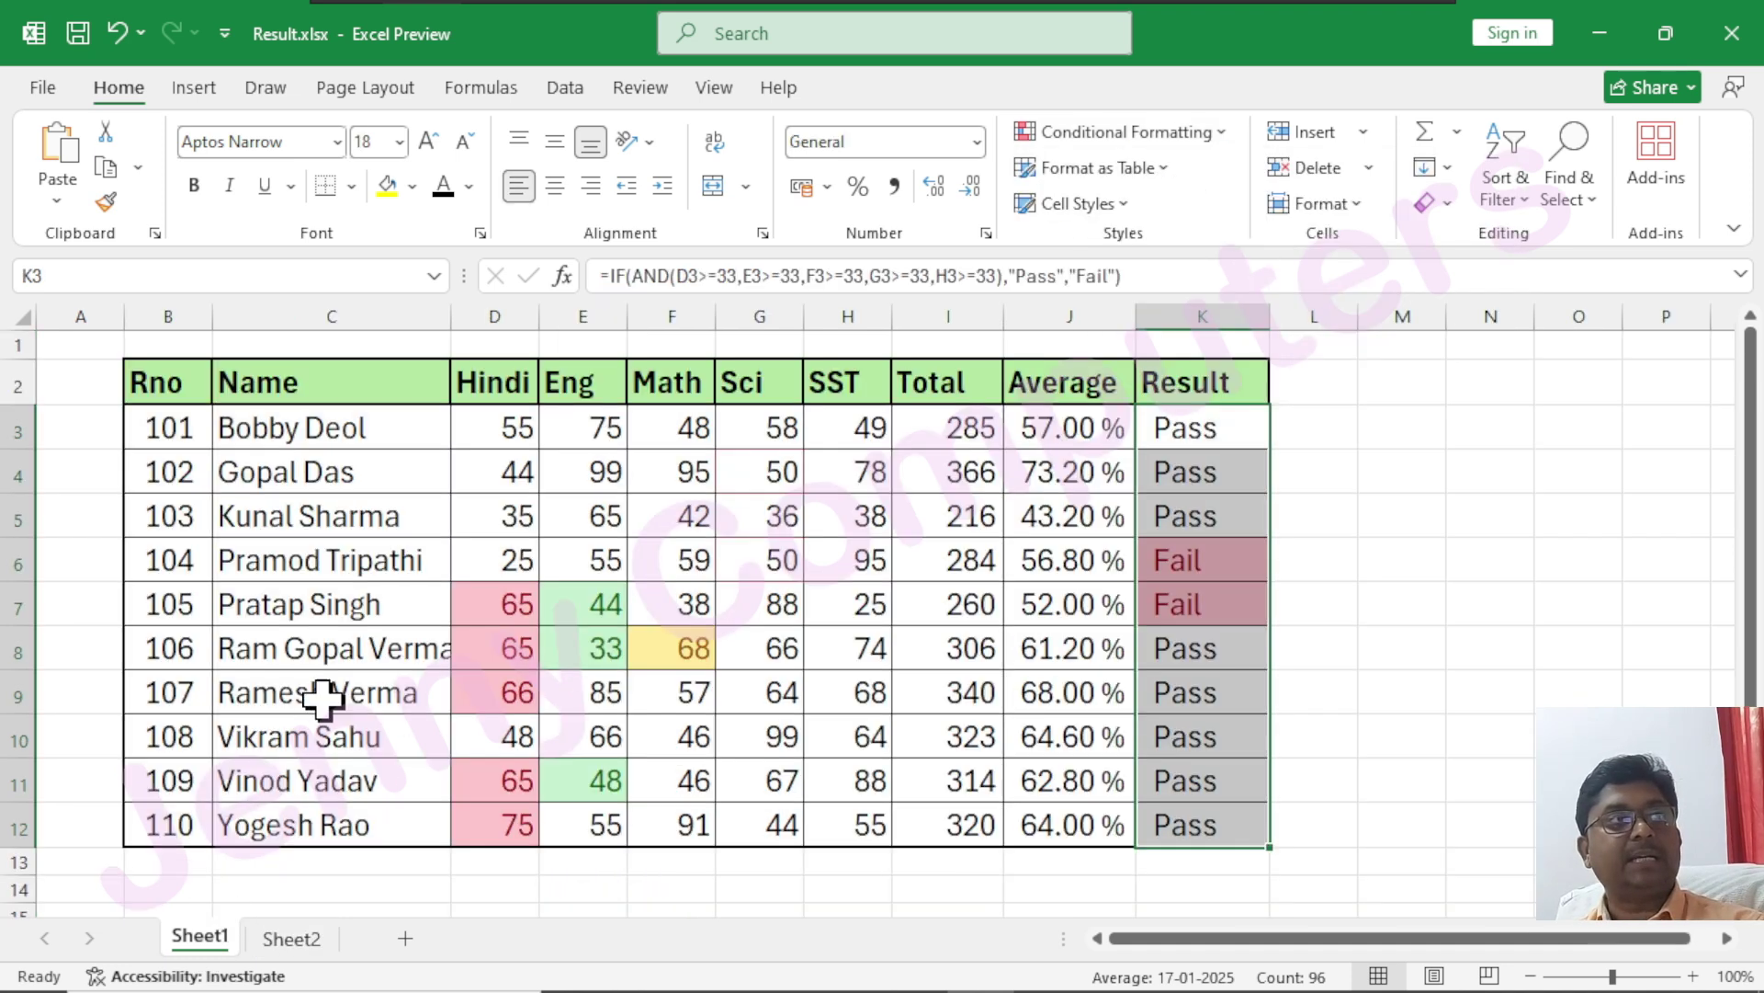
pyautogui.click(596, 574)
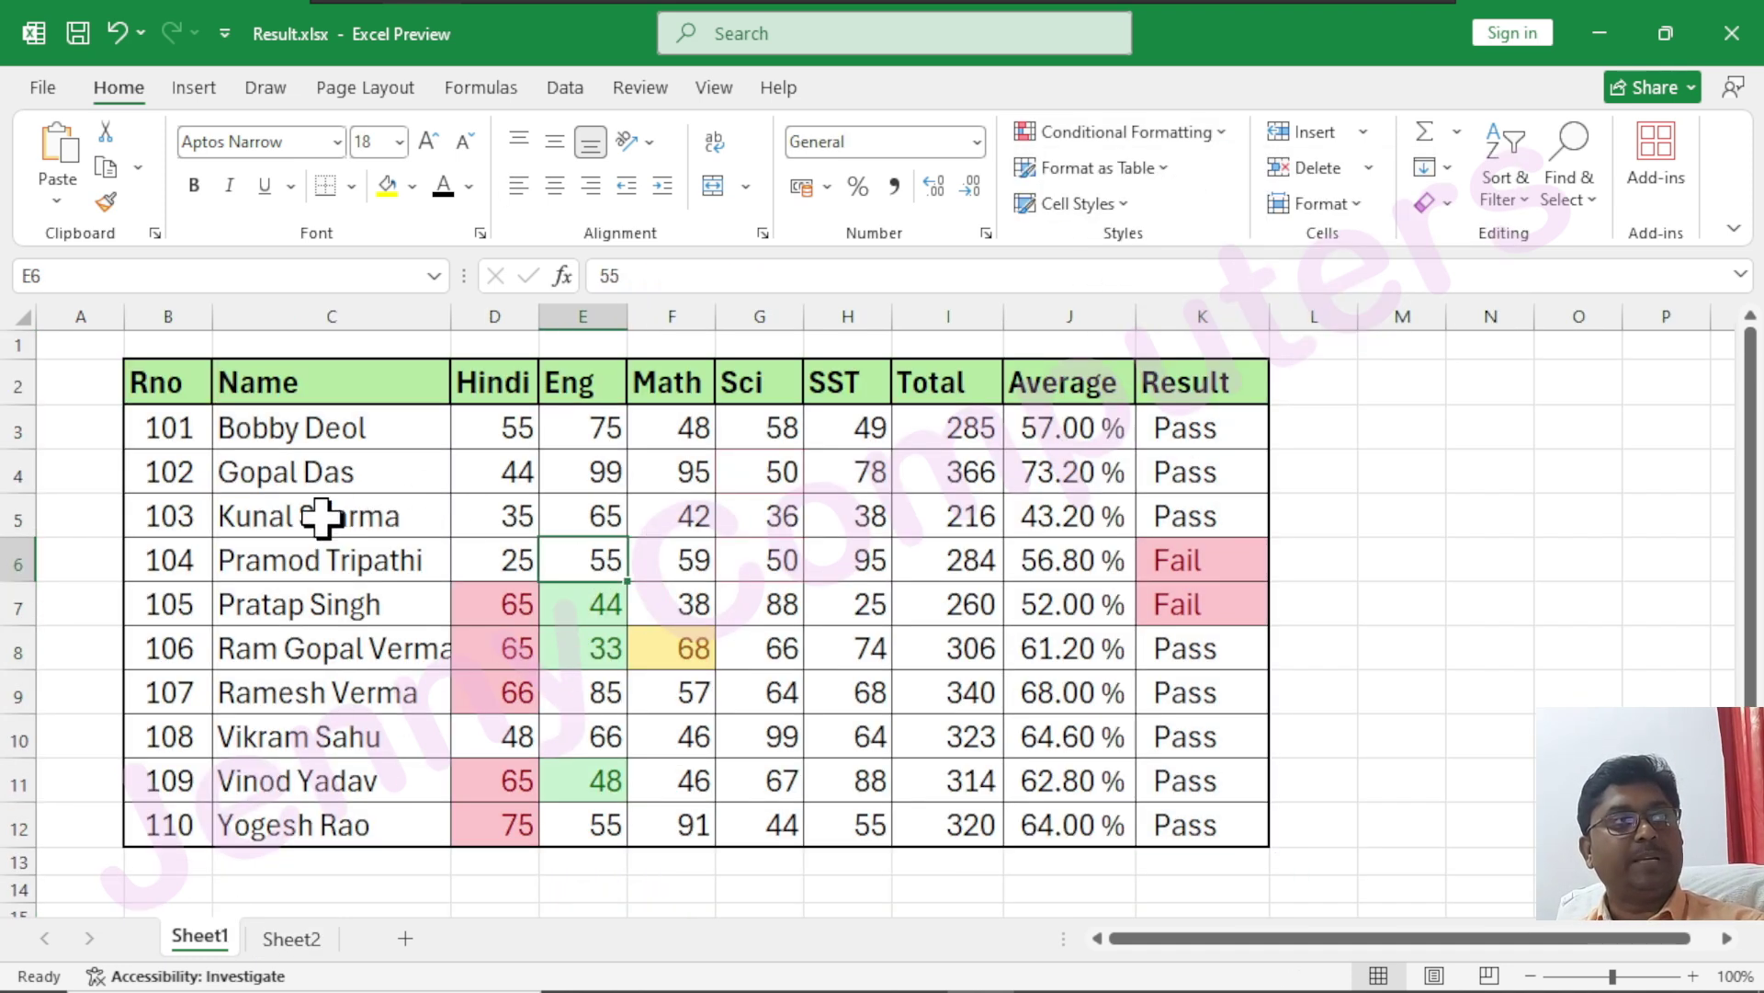
pyautogui.click(251, 608)
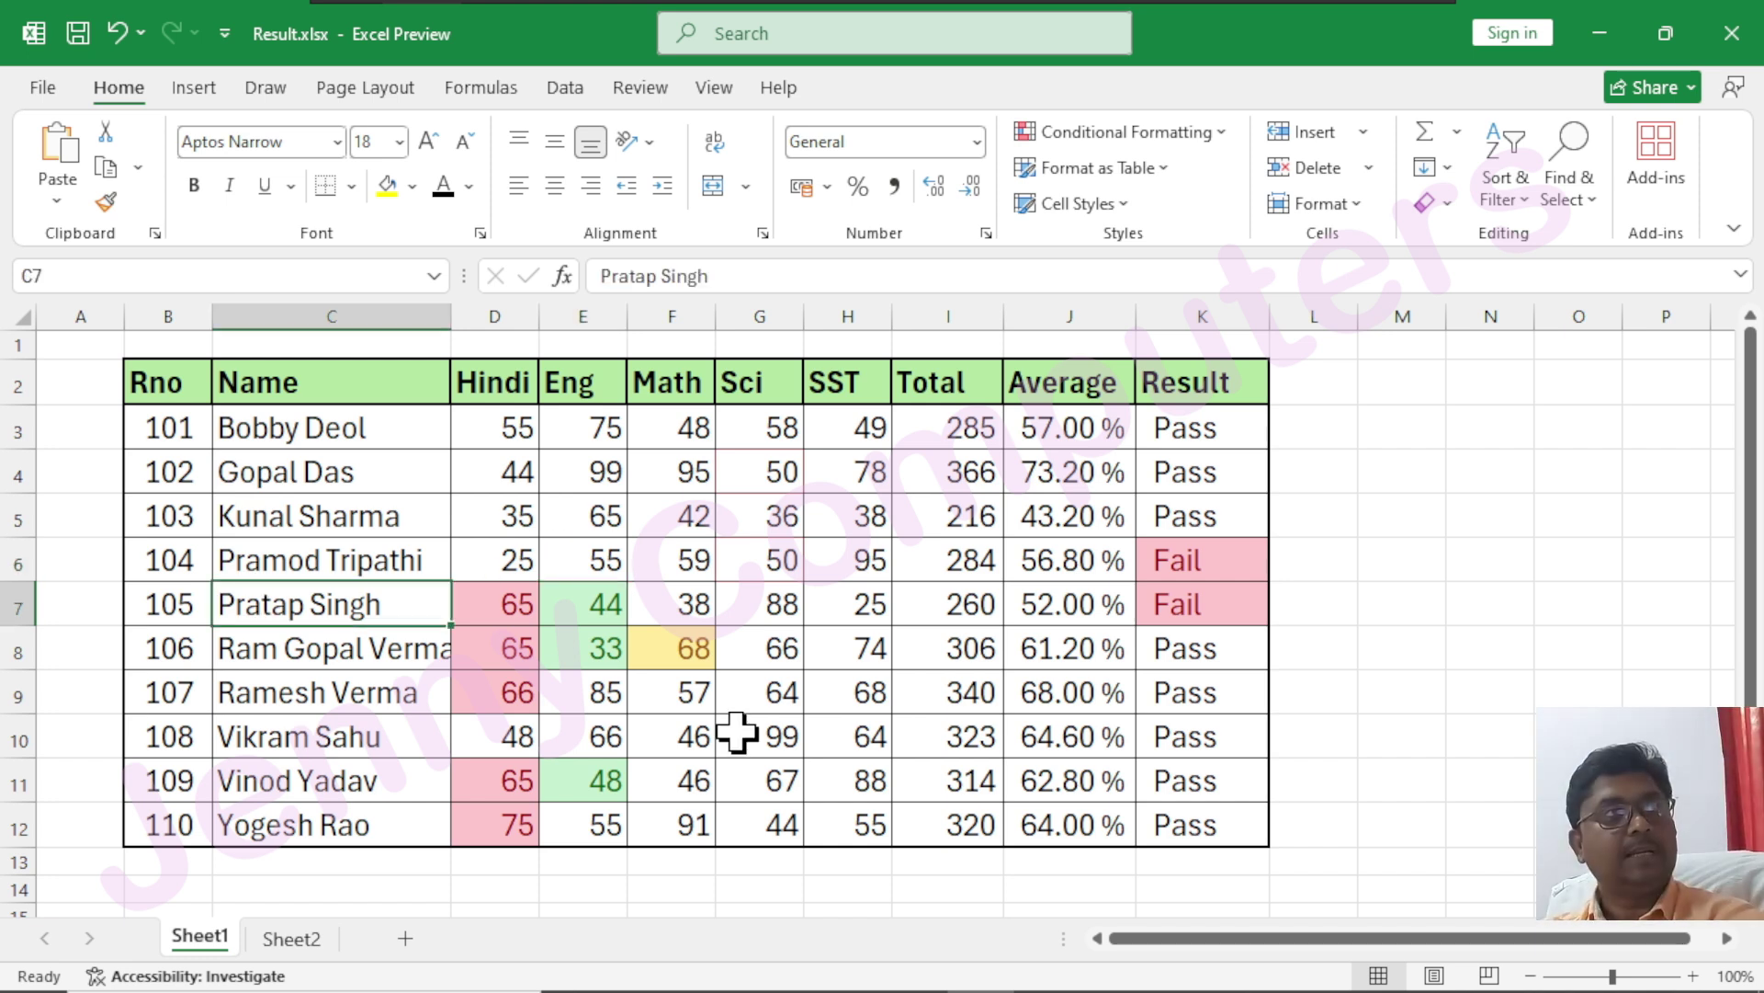
pyautogui.write('f')
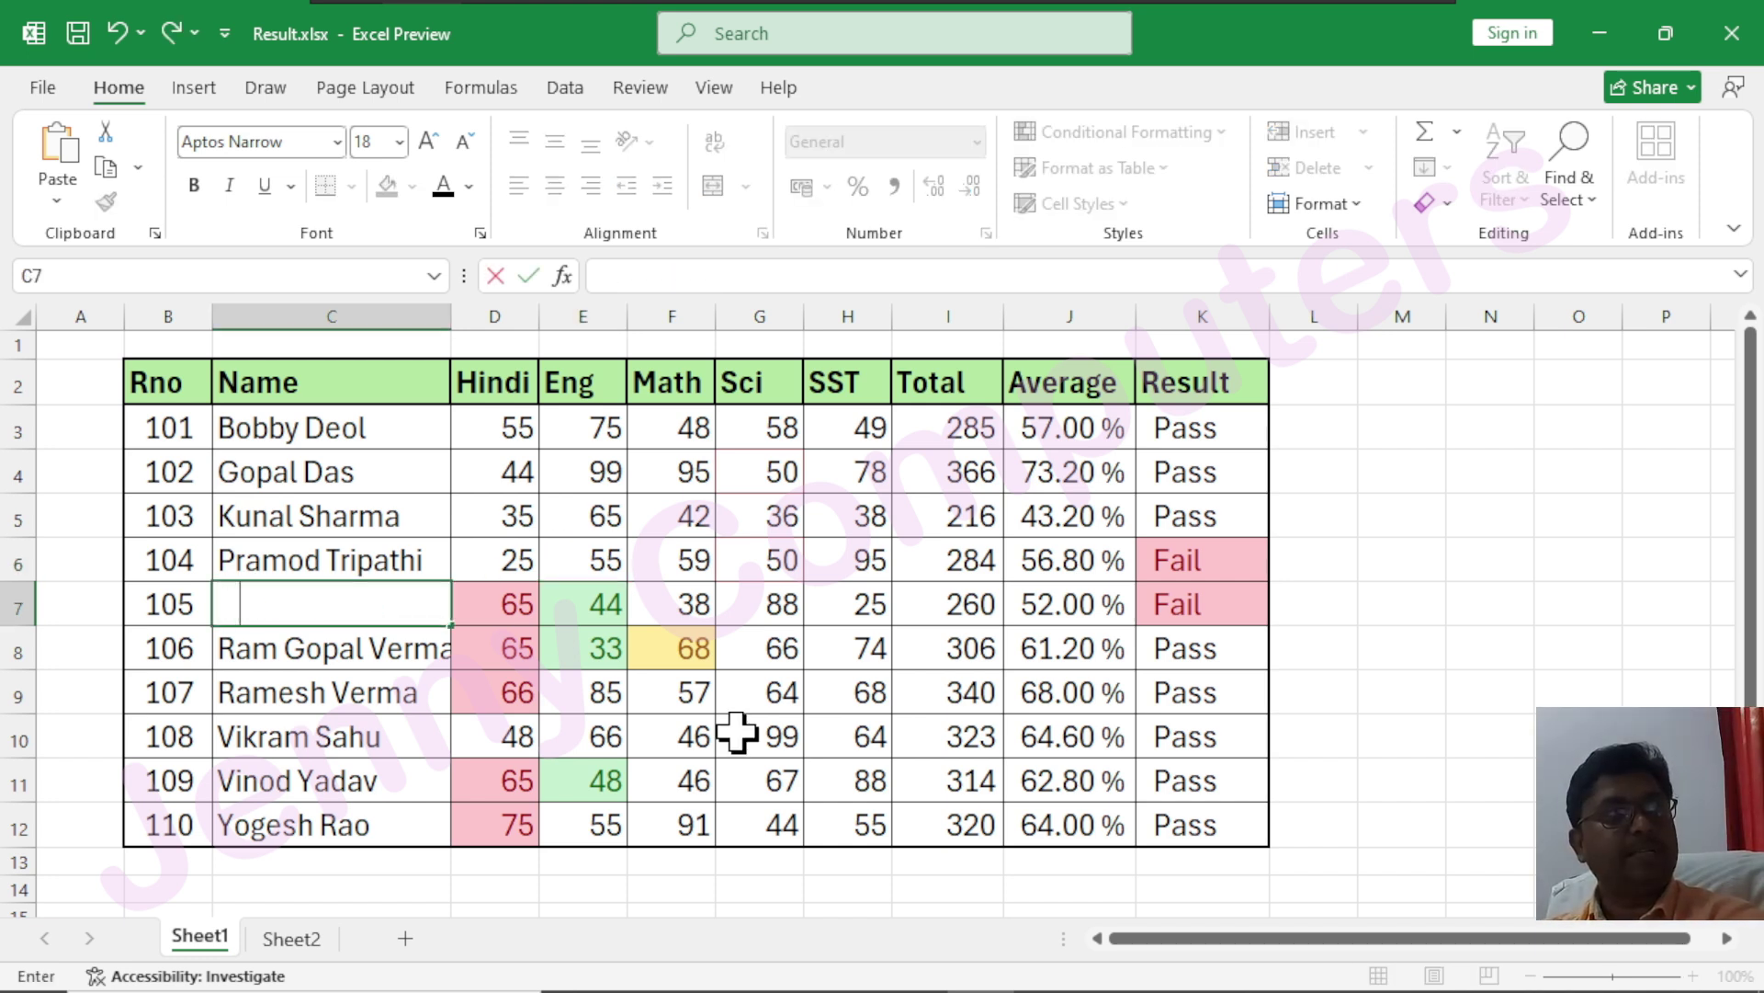
pyautogui.write('Gop')
pyautogui.press('Return')
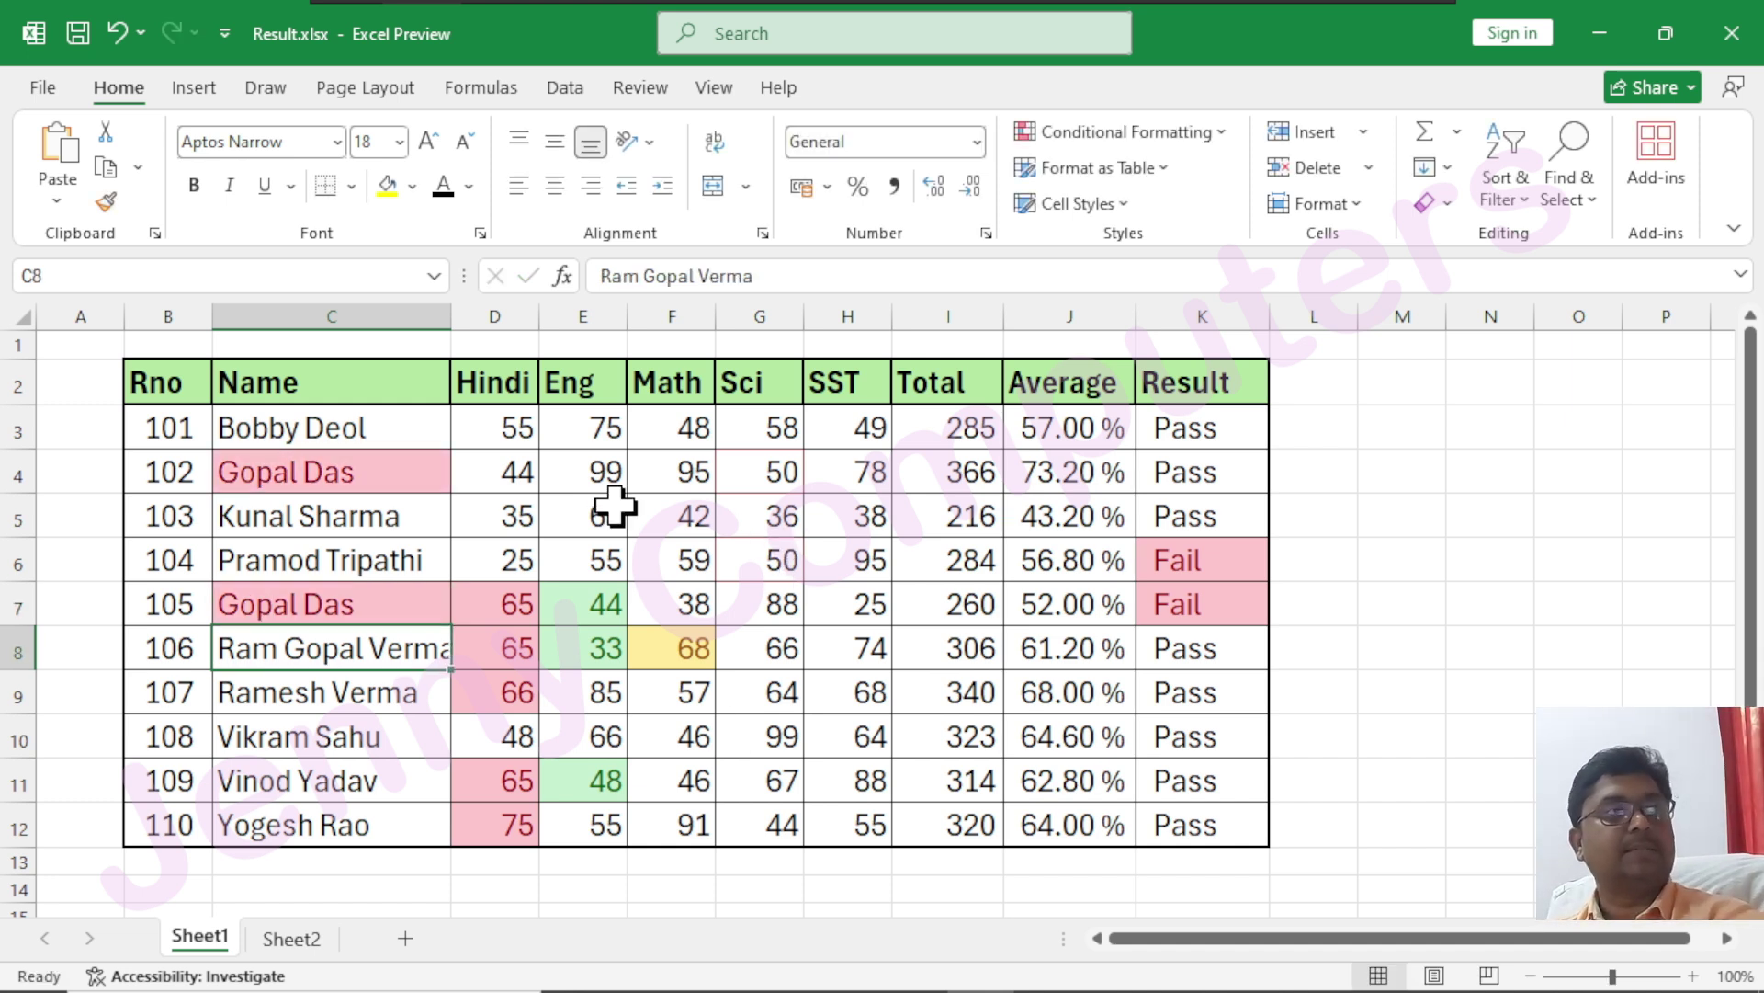
# - Clear the formats of the student names in C3:C12 without deleting the names, and enlarge their font to size 18
pyautogui.click(358, 468)
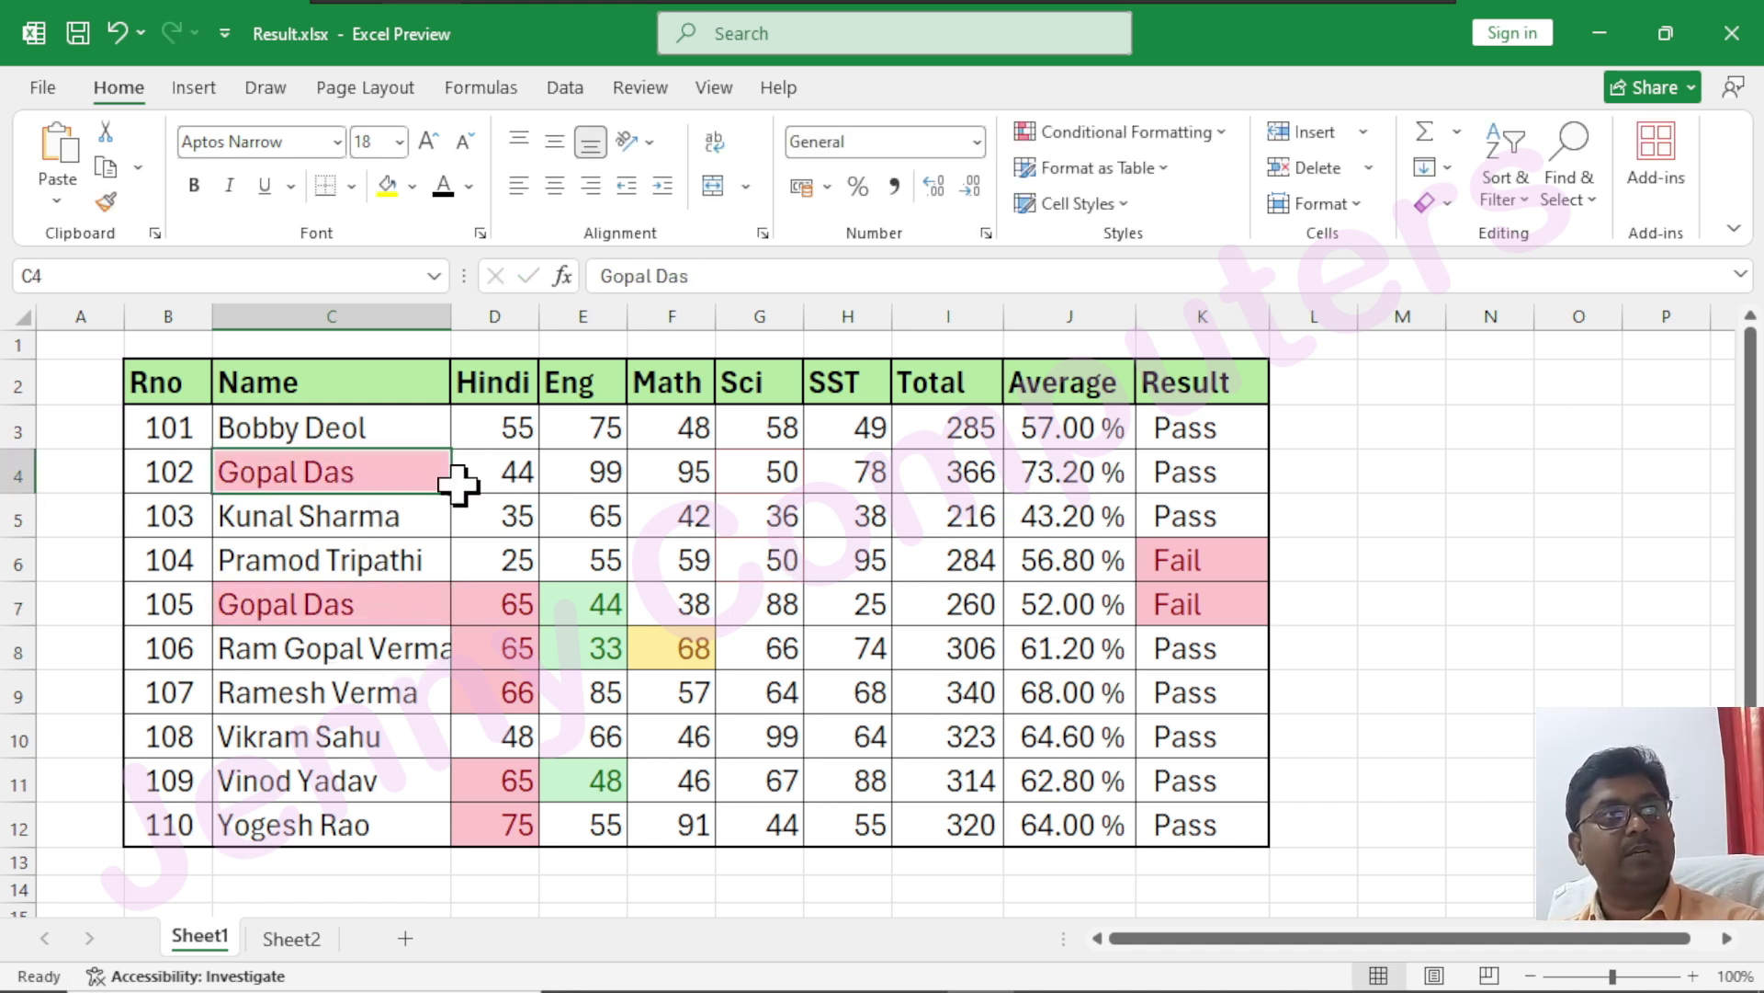
pyautogui.moveTo(324, 427); pyautogui.dragTo(354, 827)
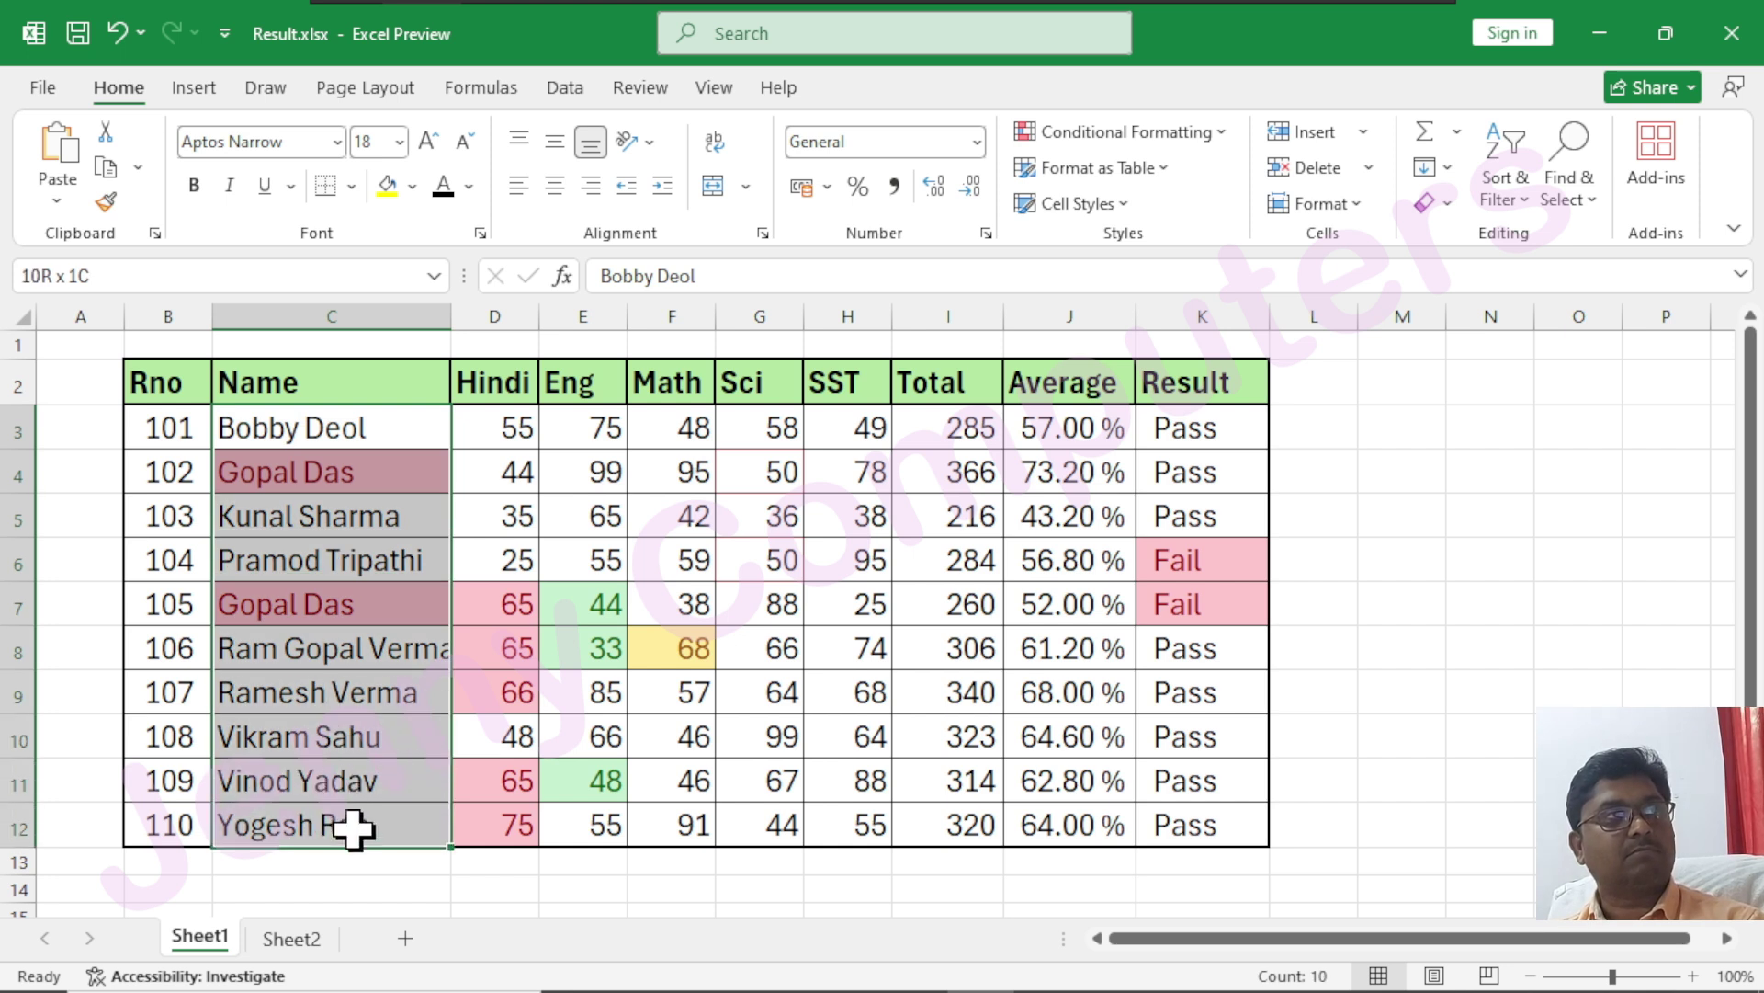
pyautogui.click(1435, 206)
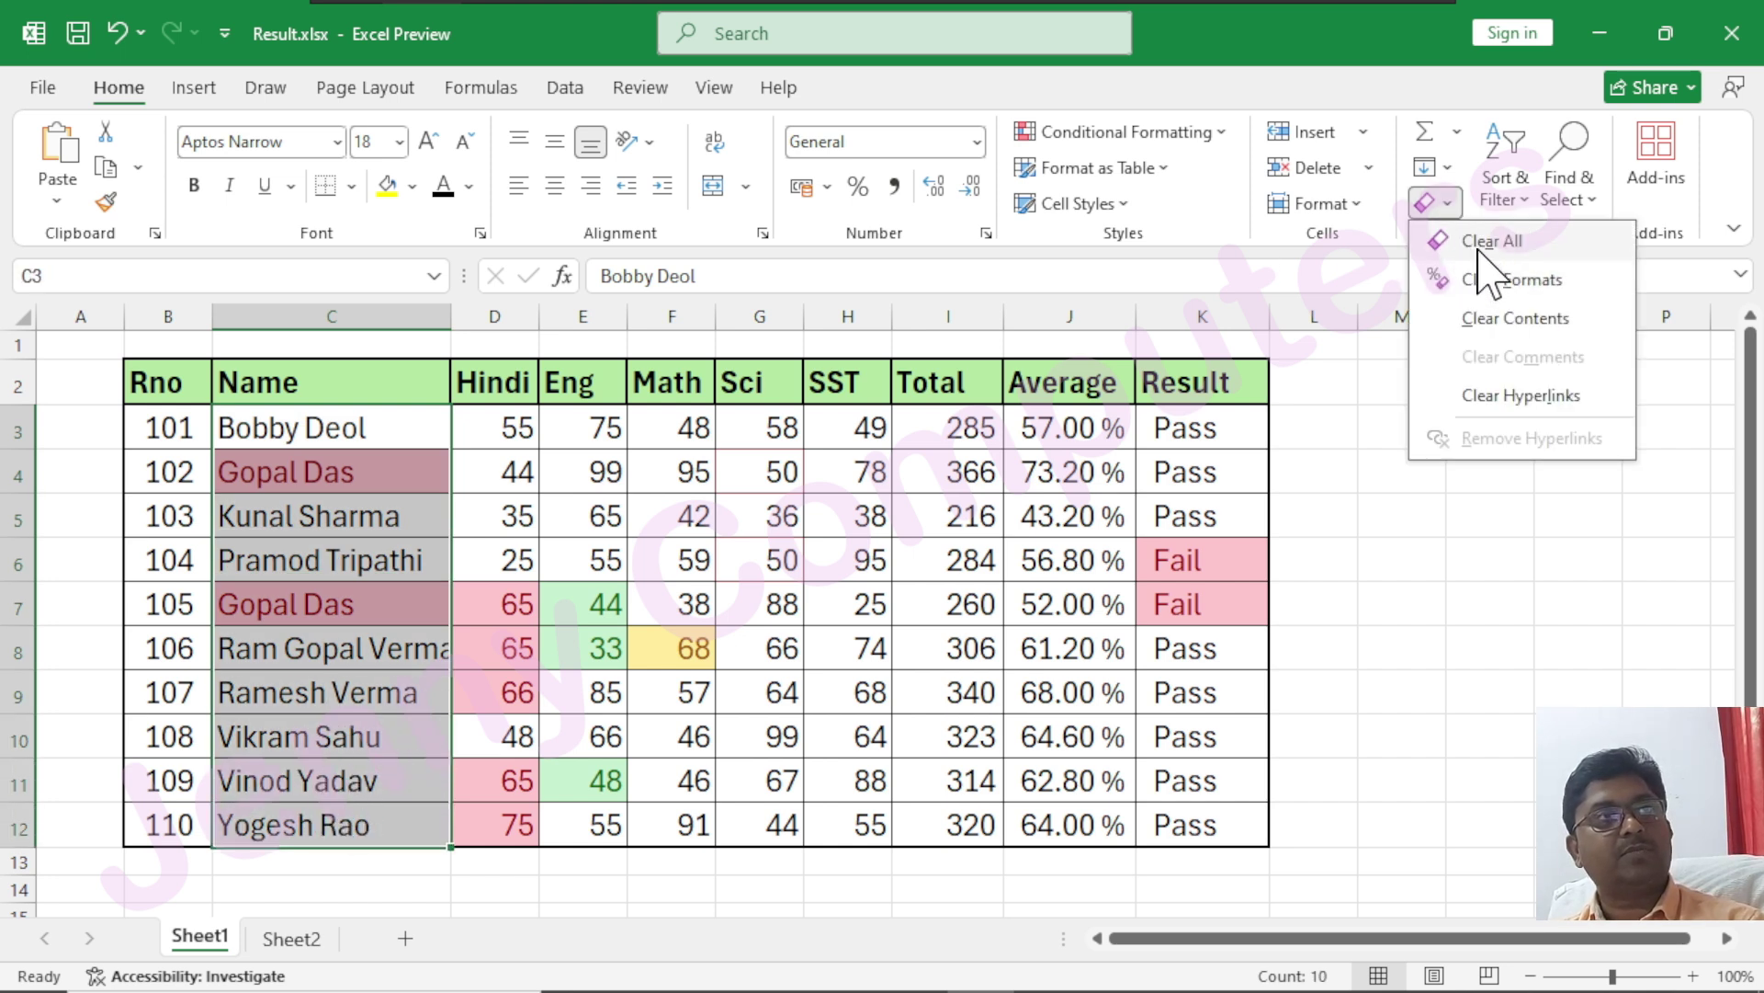
pyautogui.click(1489, 243)
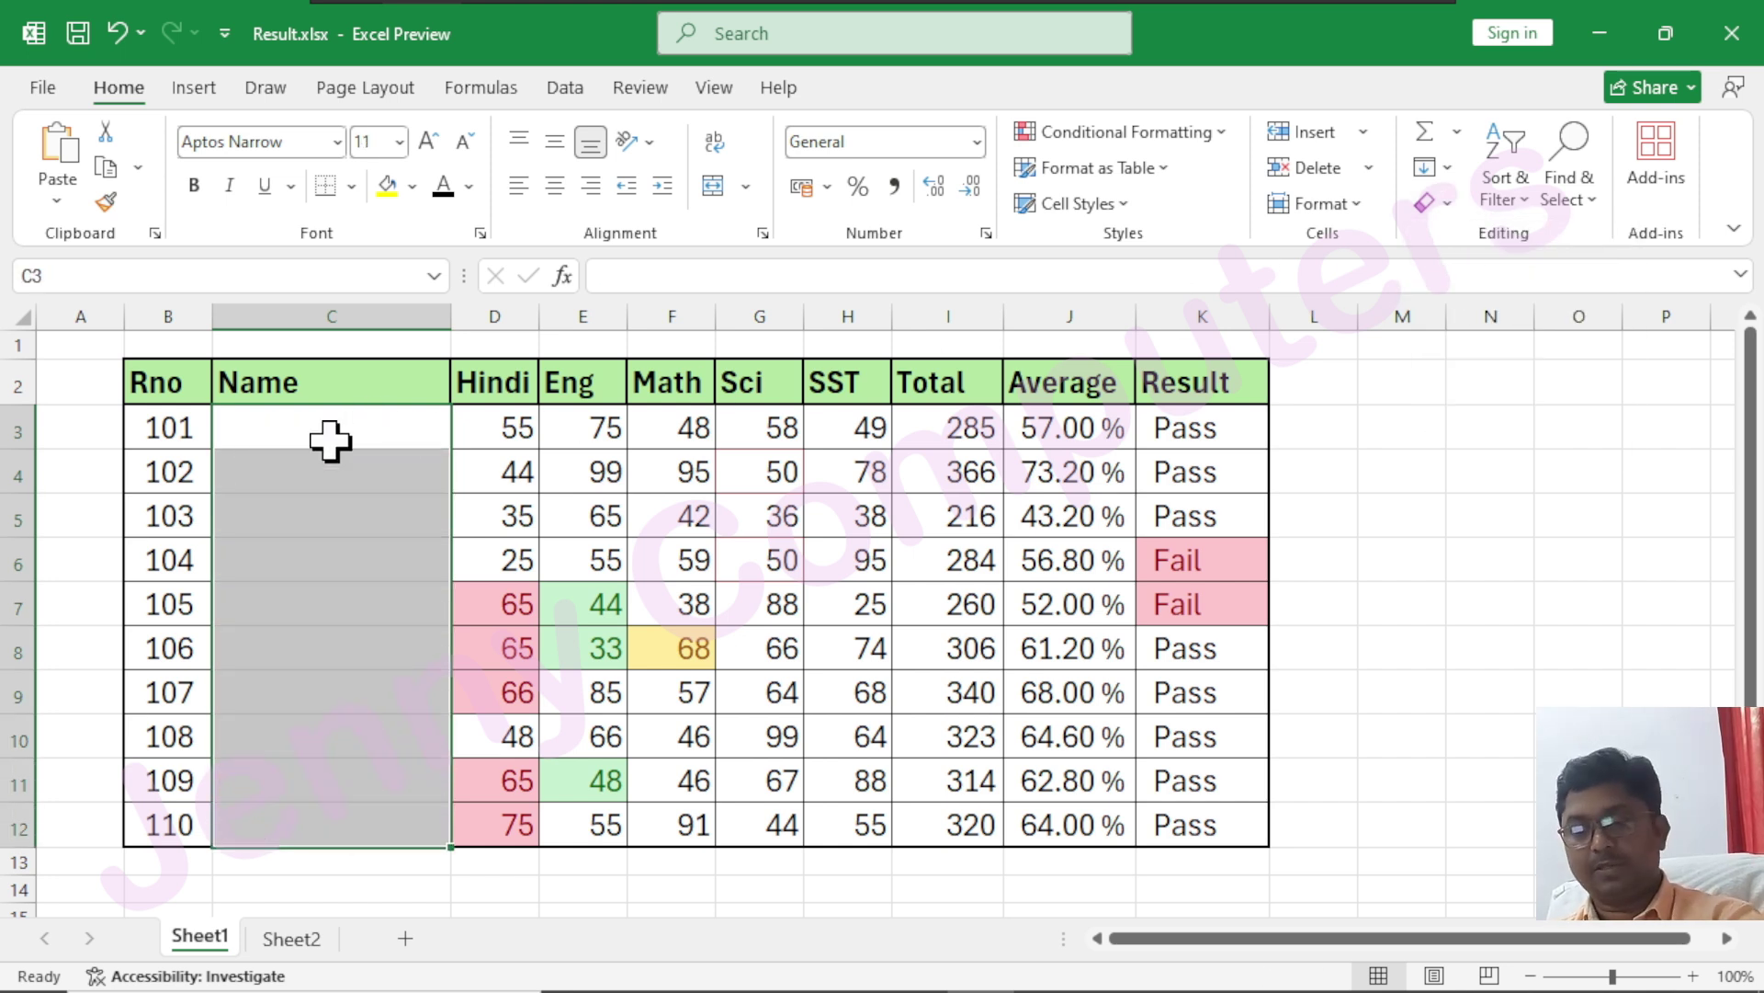
pyautogui.hotkey('ctrl', 'z')
pyautogui.click(1439, 210)
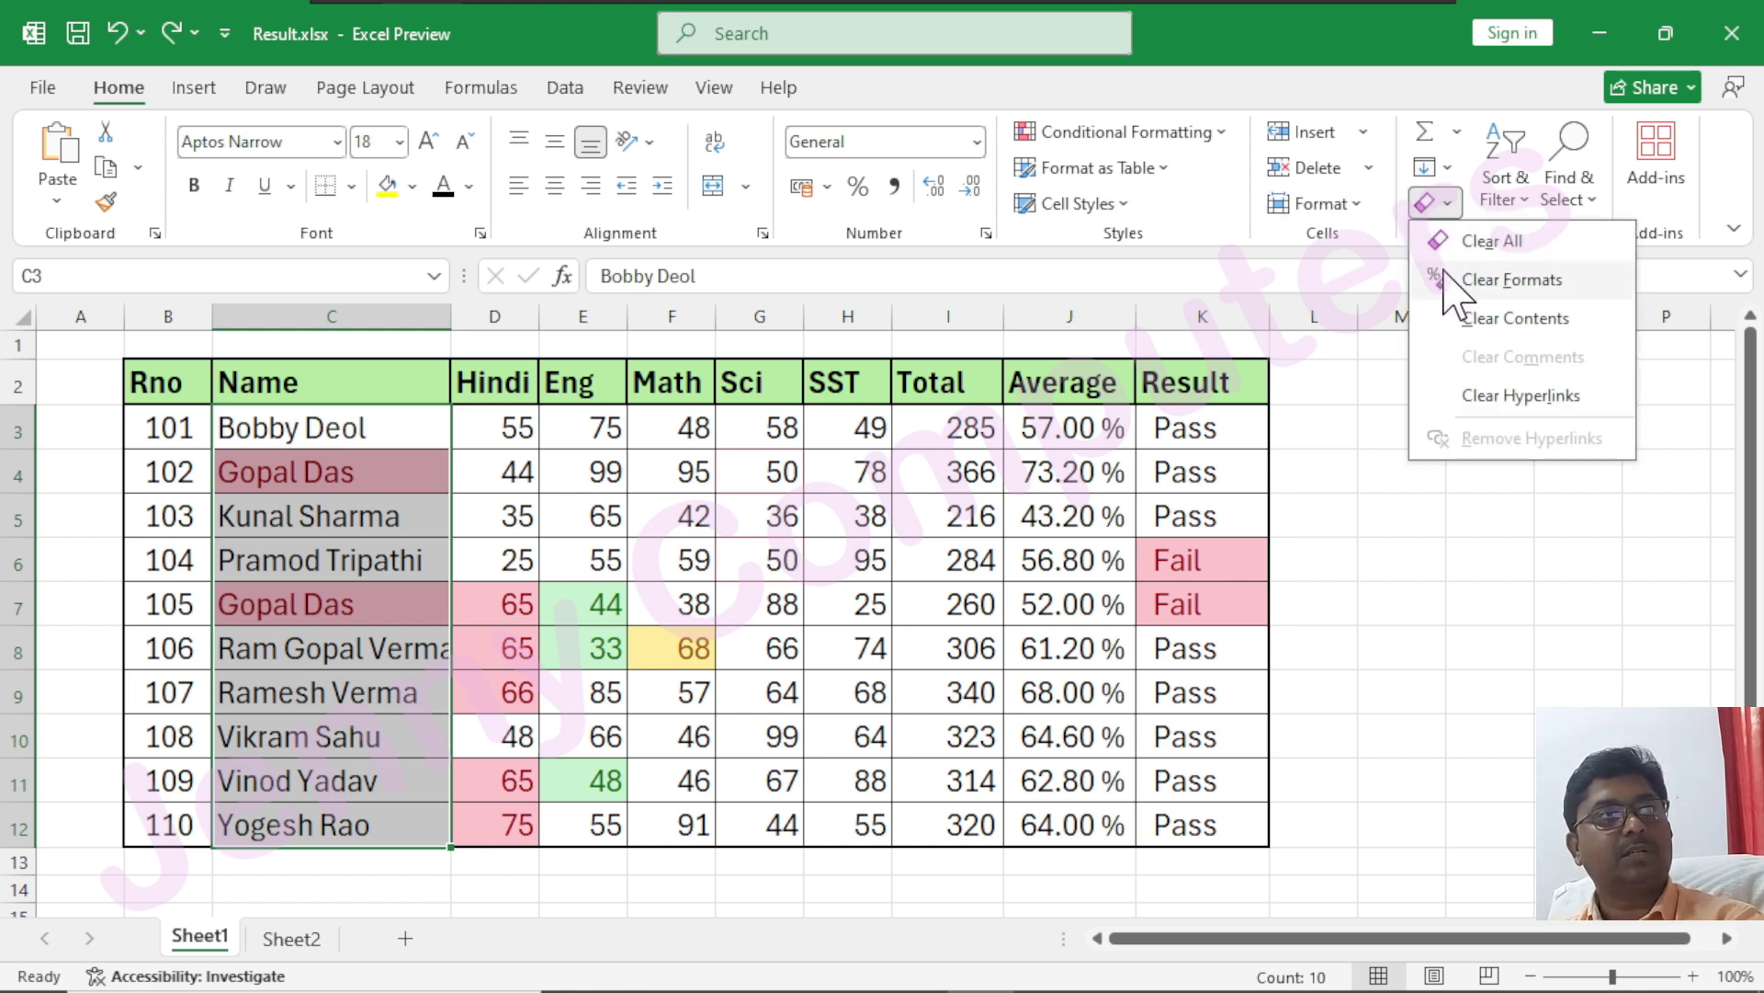
pyautogui.click(1512, 280)
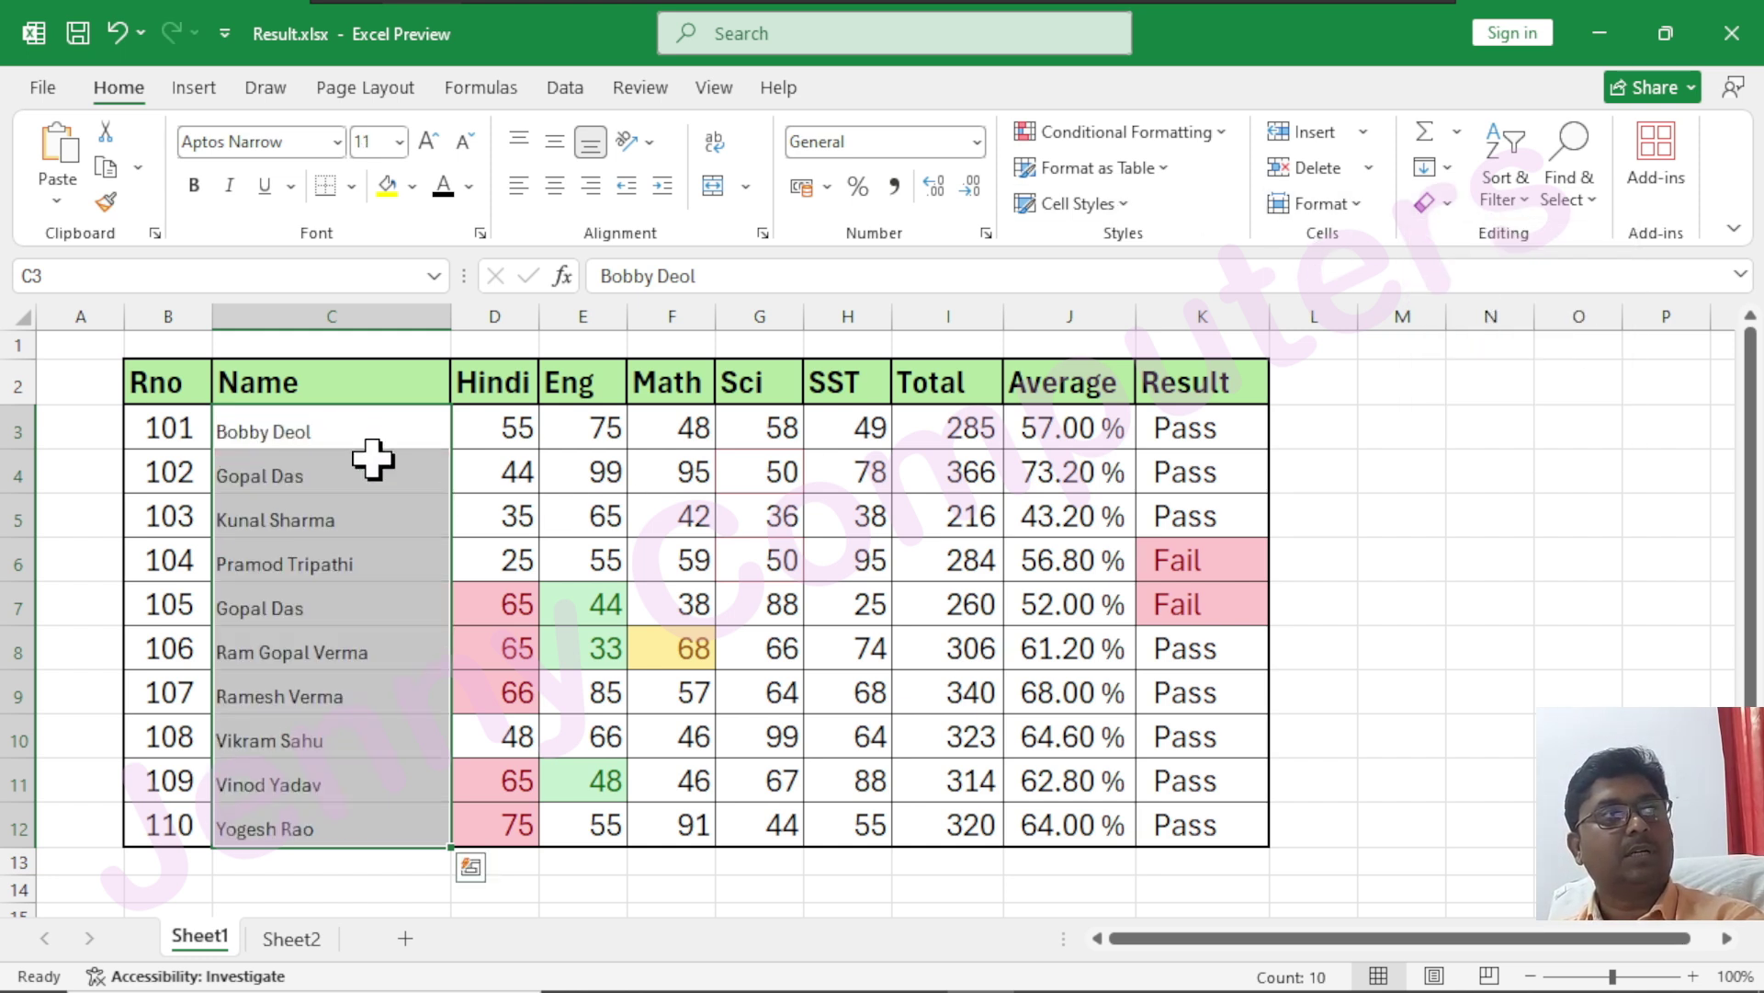
pyautogui.click(428, 140)
pyautogui.click(428, 141)
pyautogui.click(428, 141)
pyautogui.click(428, 141)
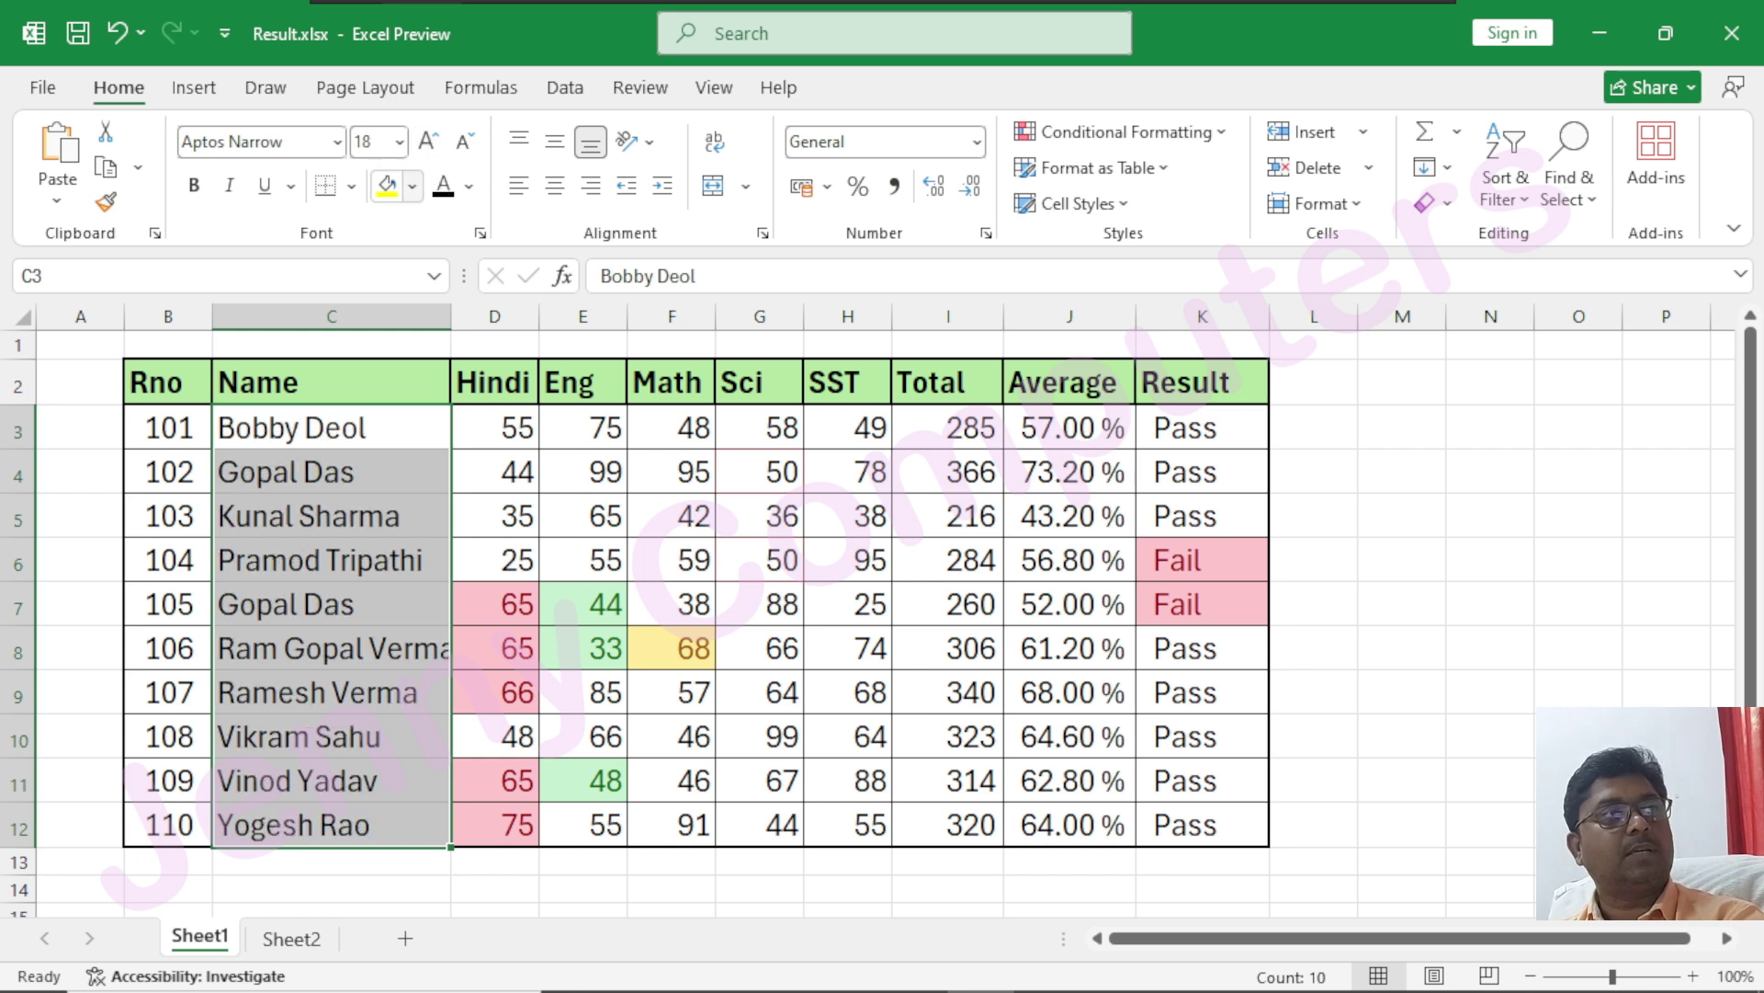
# - Highlight the Unique names in C3:C12 with Light Red Fill with Dark Red Text, using the Duplicate Values rule
pyautogui.moveTo(283, 496); pyautogui.dragTo(245, 481)
pyautogui.click(287, 603)
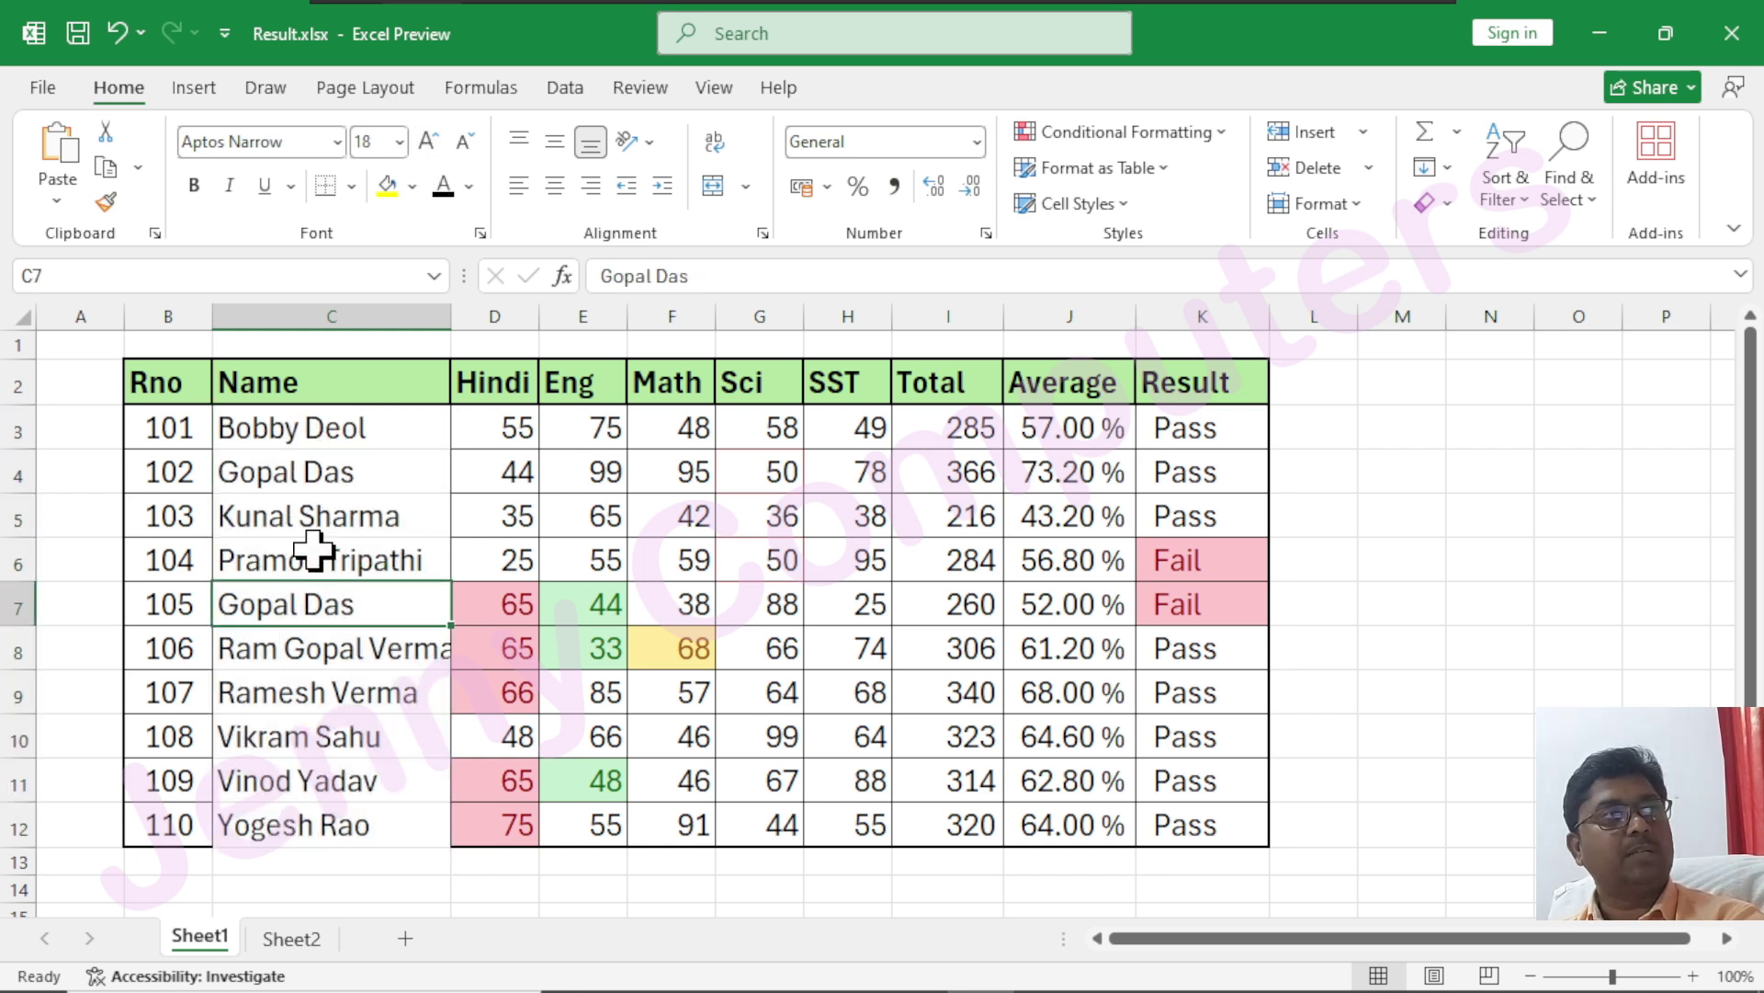
pyautogui.moveTo(316, 425); pyautogui.dragTo(342, 844)
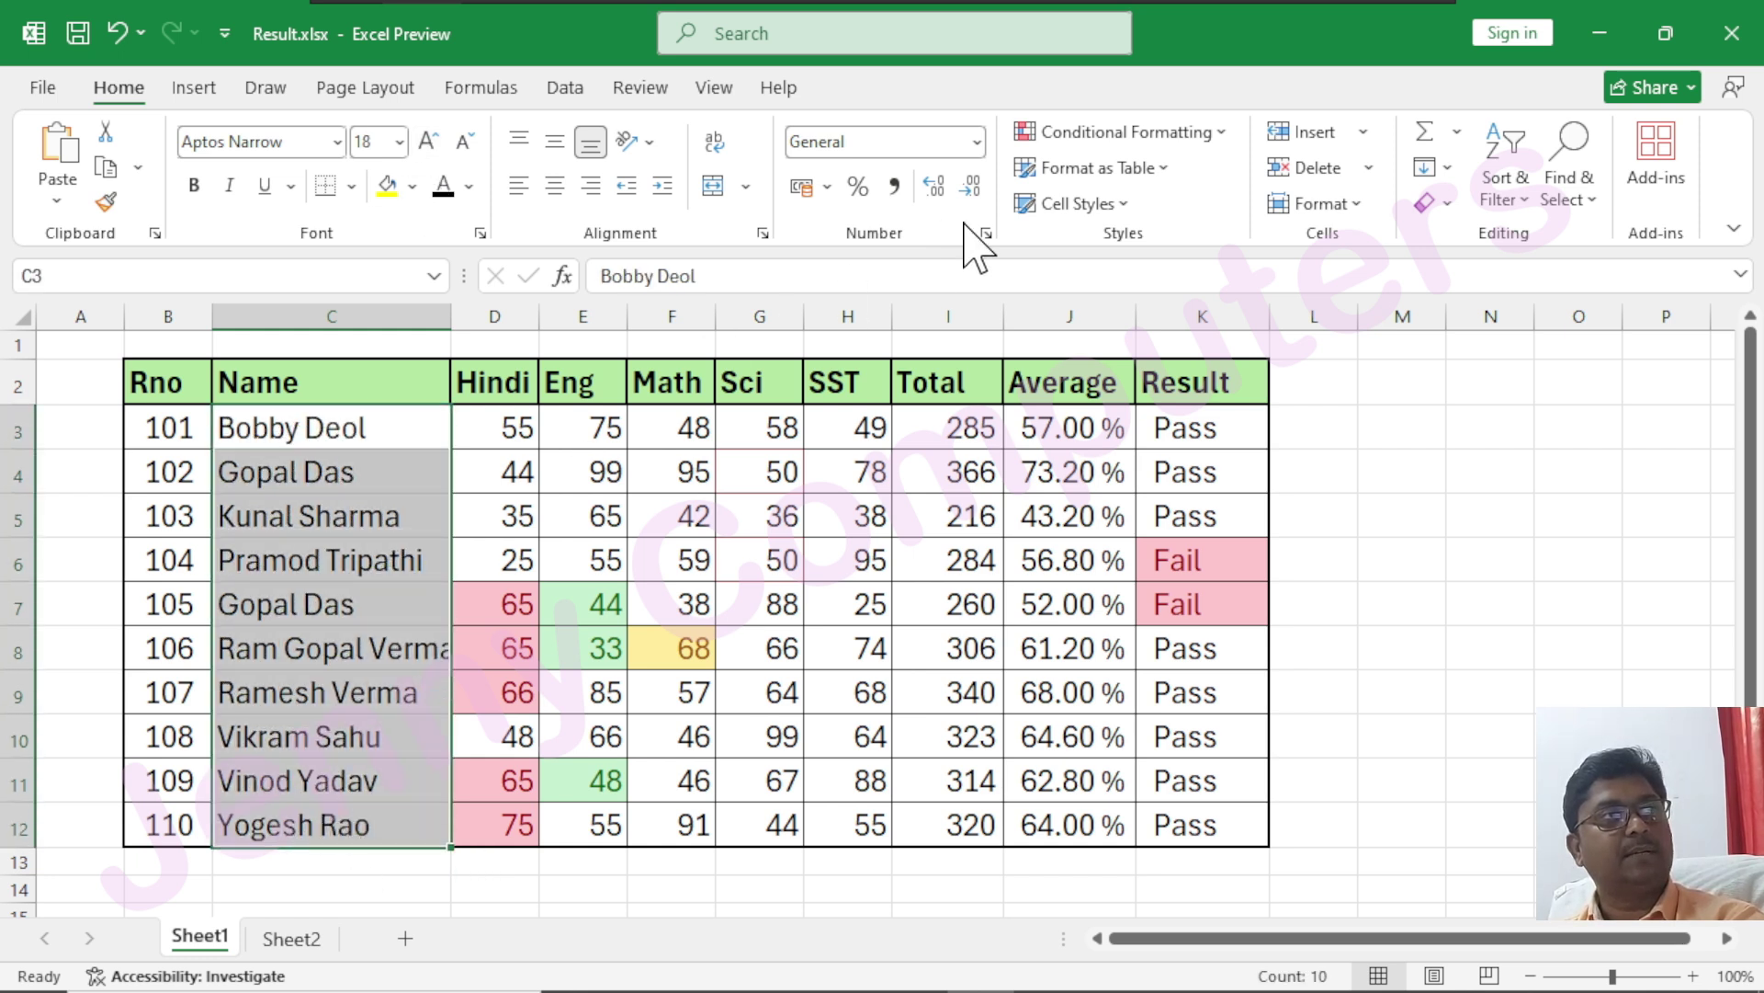
pyautogui.click(1209, 134)
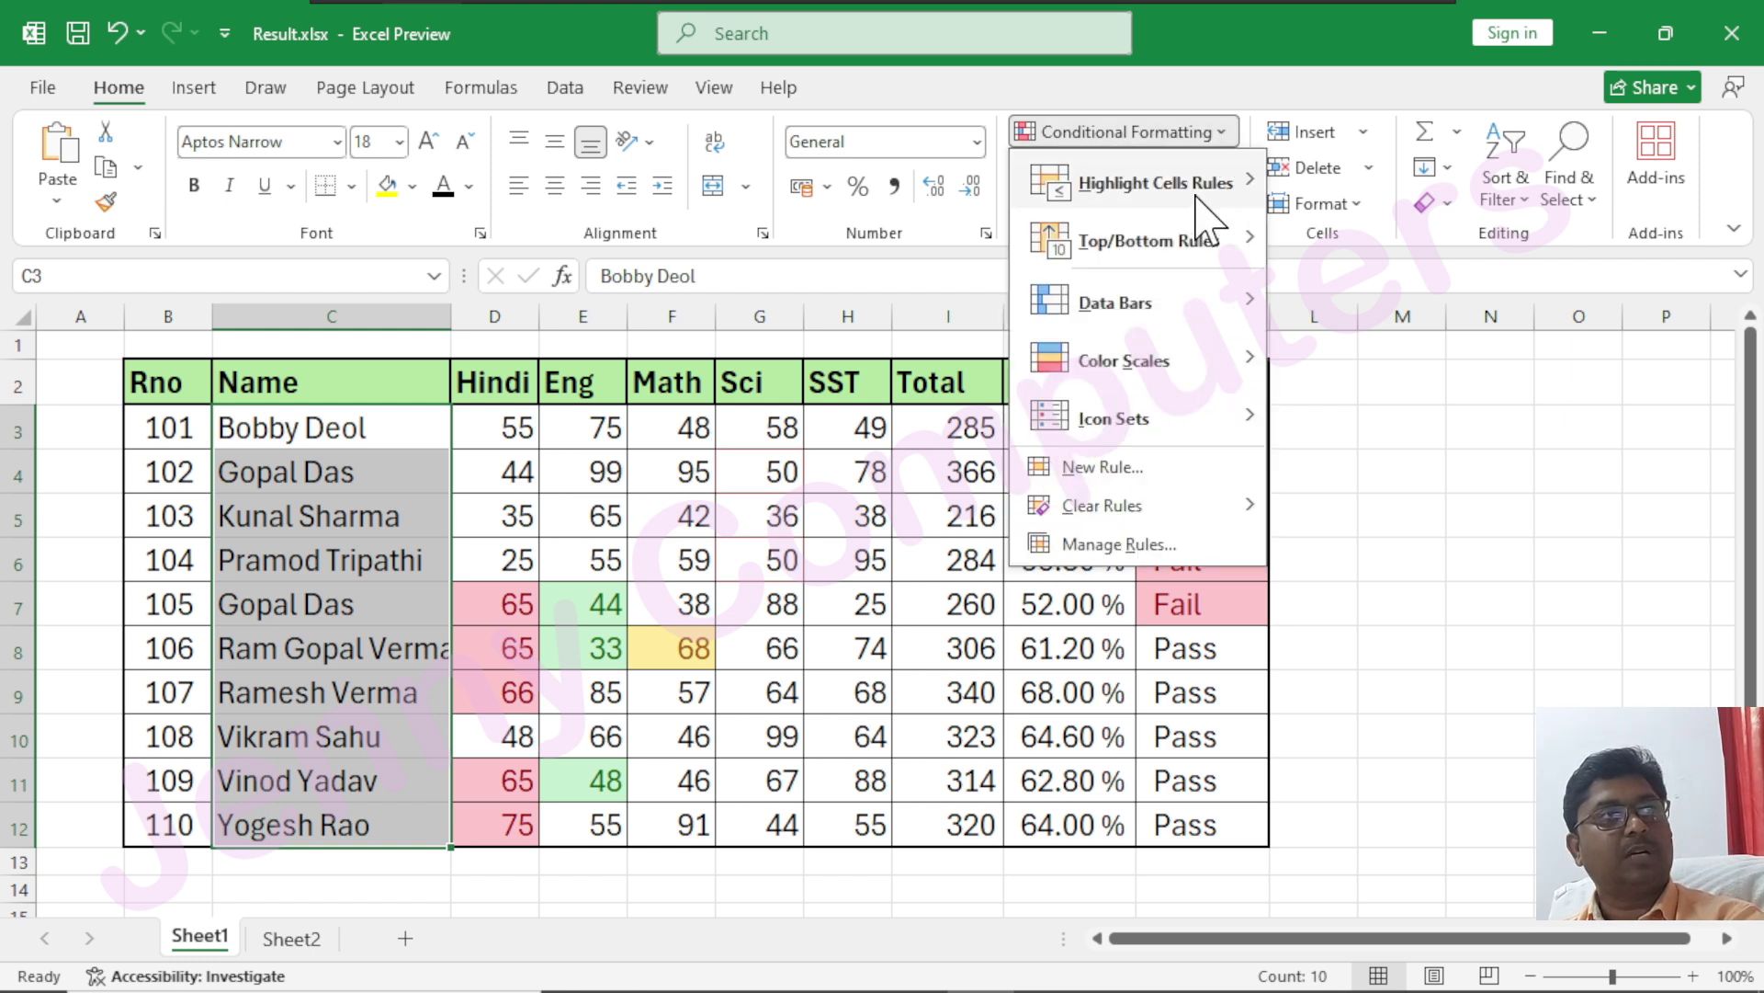
pyautogui.moveTo(1196, 196)
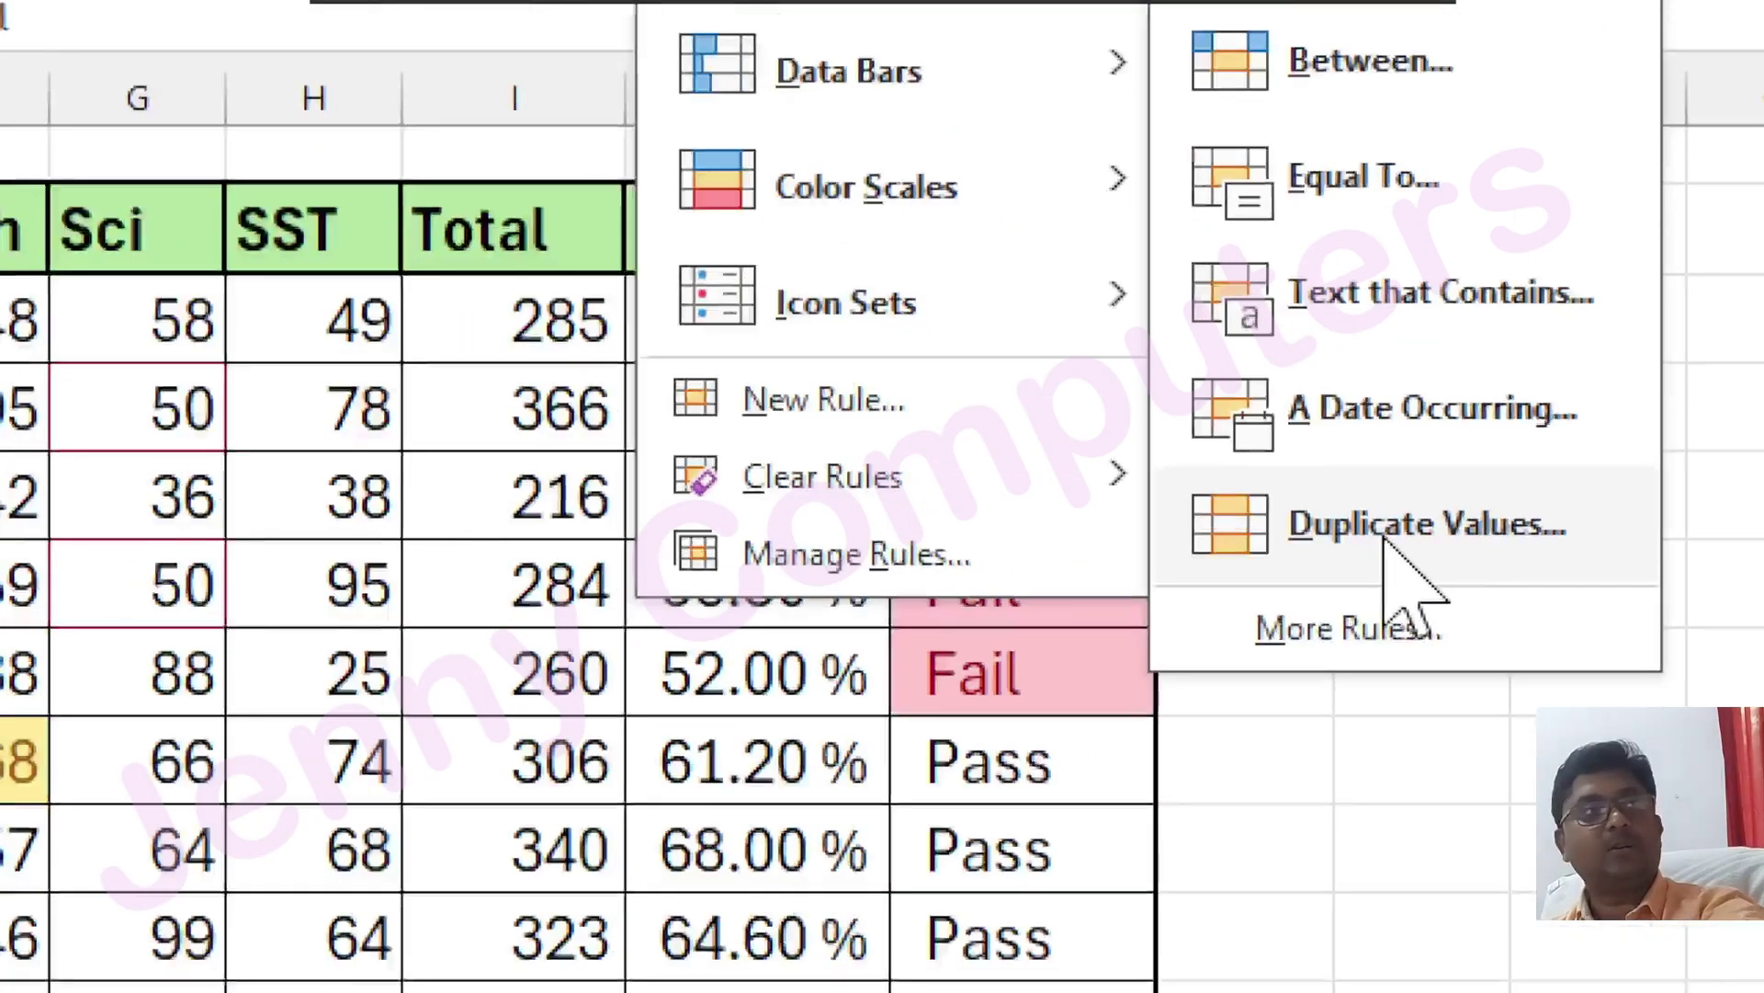
pyautogui.click(1383, 538)
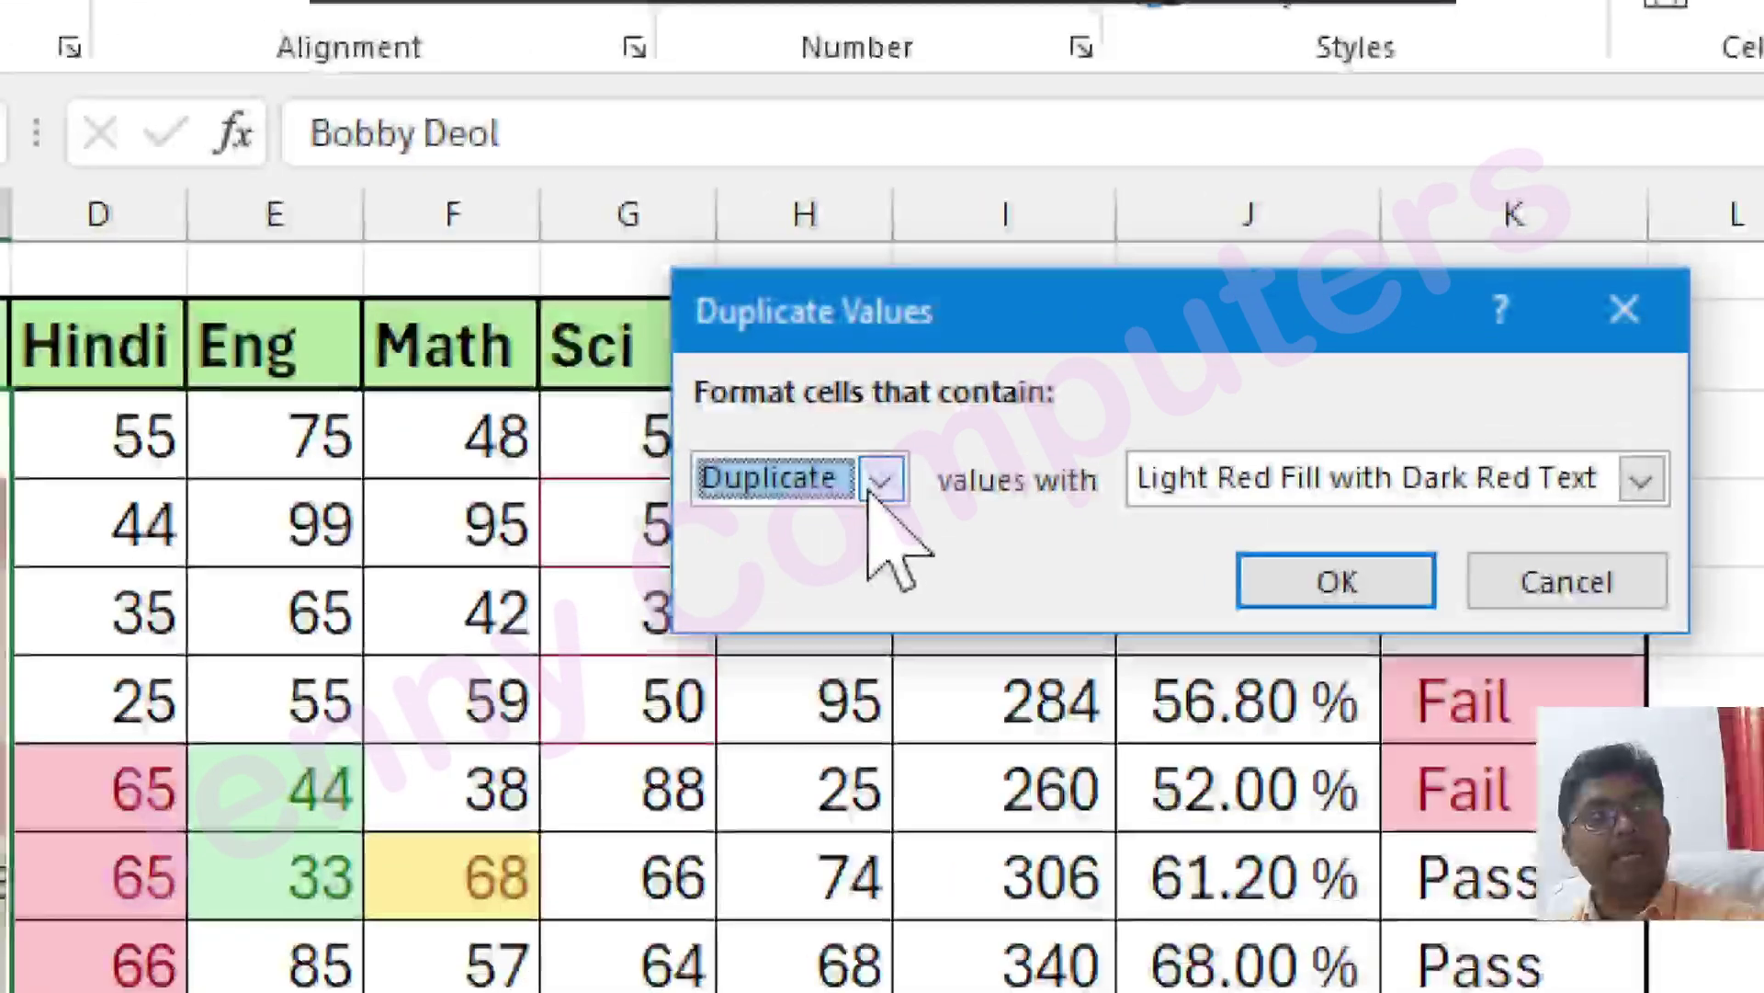
pyautogui.click(884, 450)
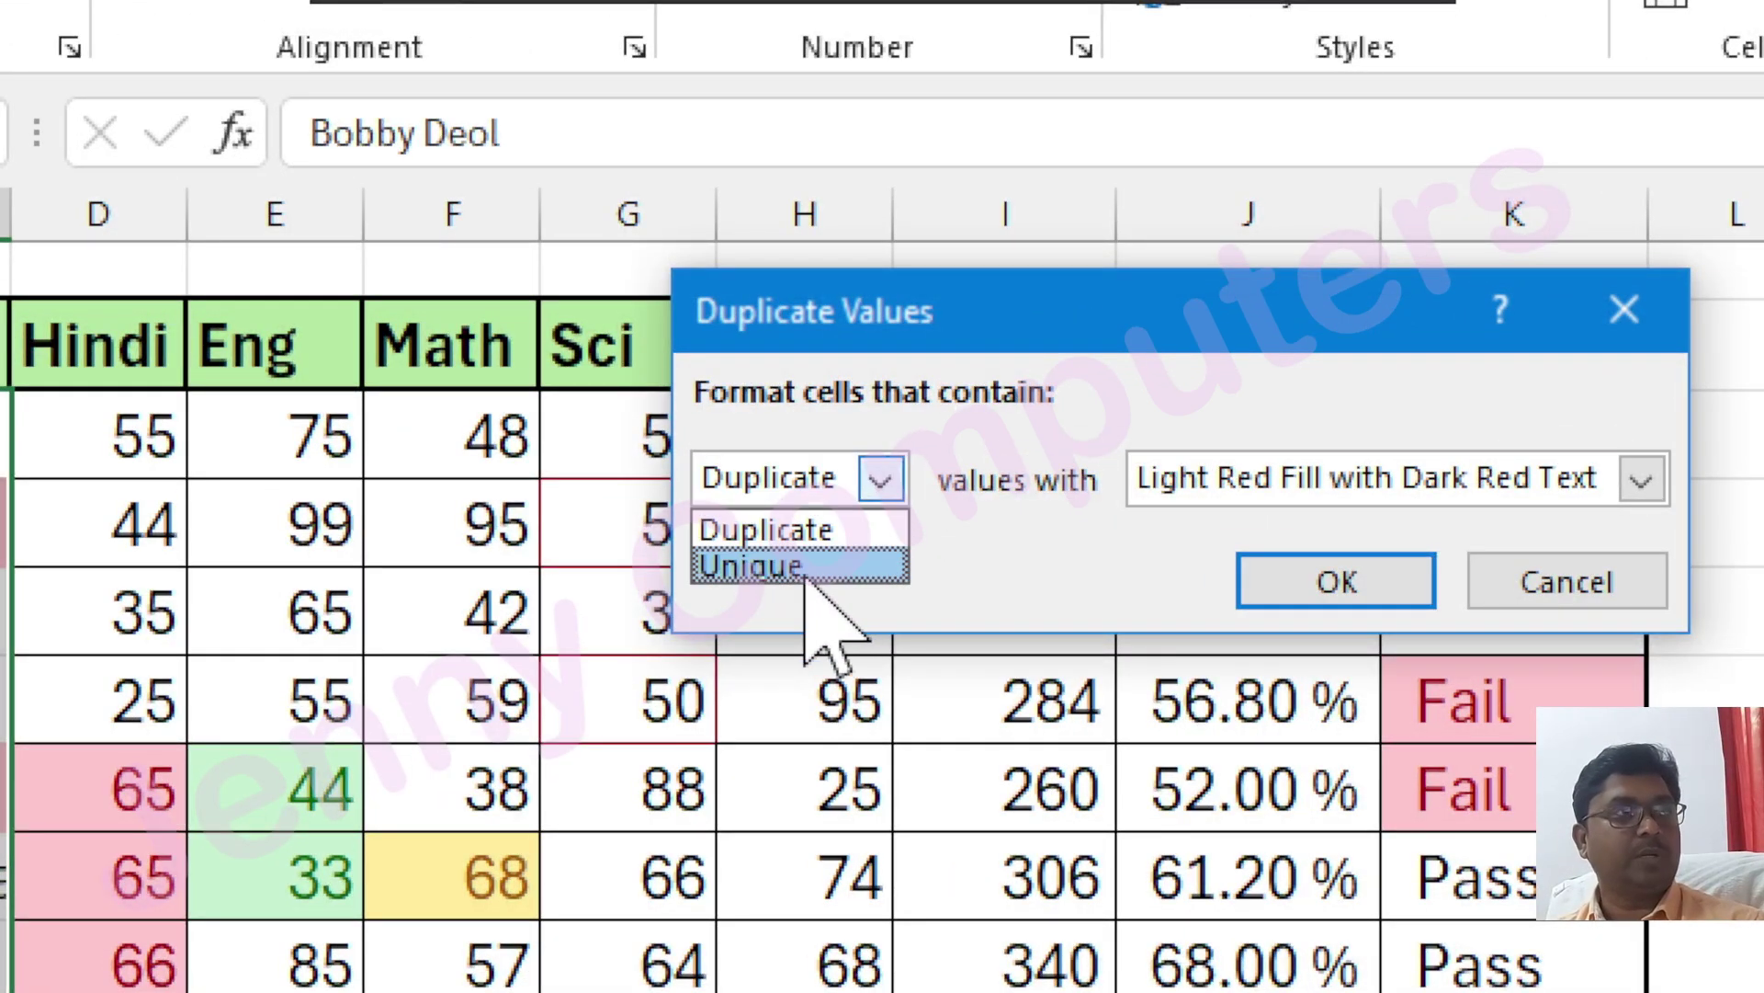
pyautogui.click(832, 531)
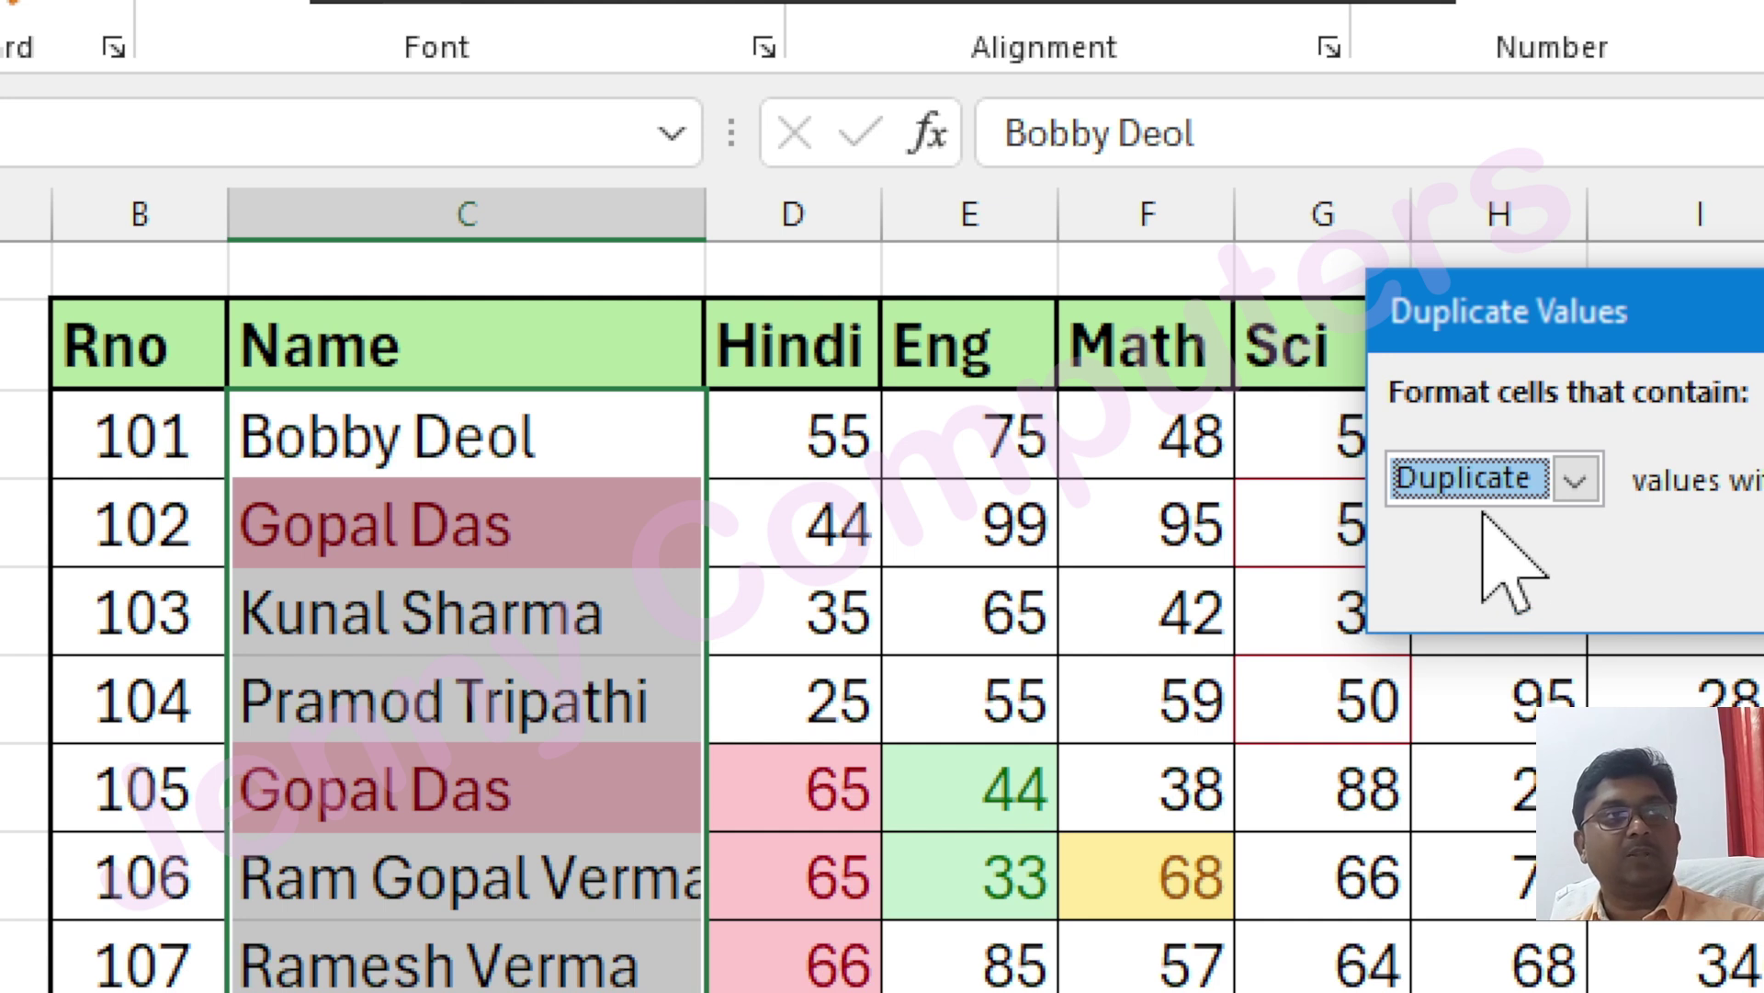
pyautogui.click(1553, 482)
pyautogui.click(1496, 564)
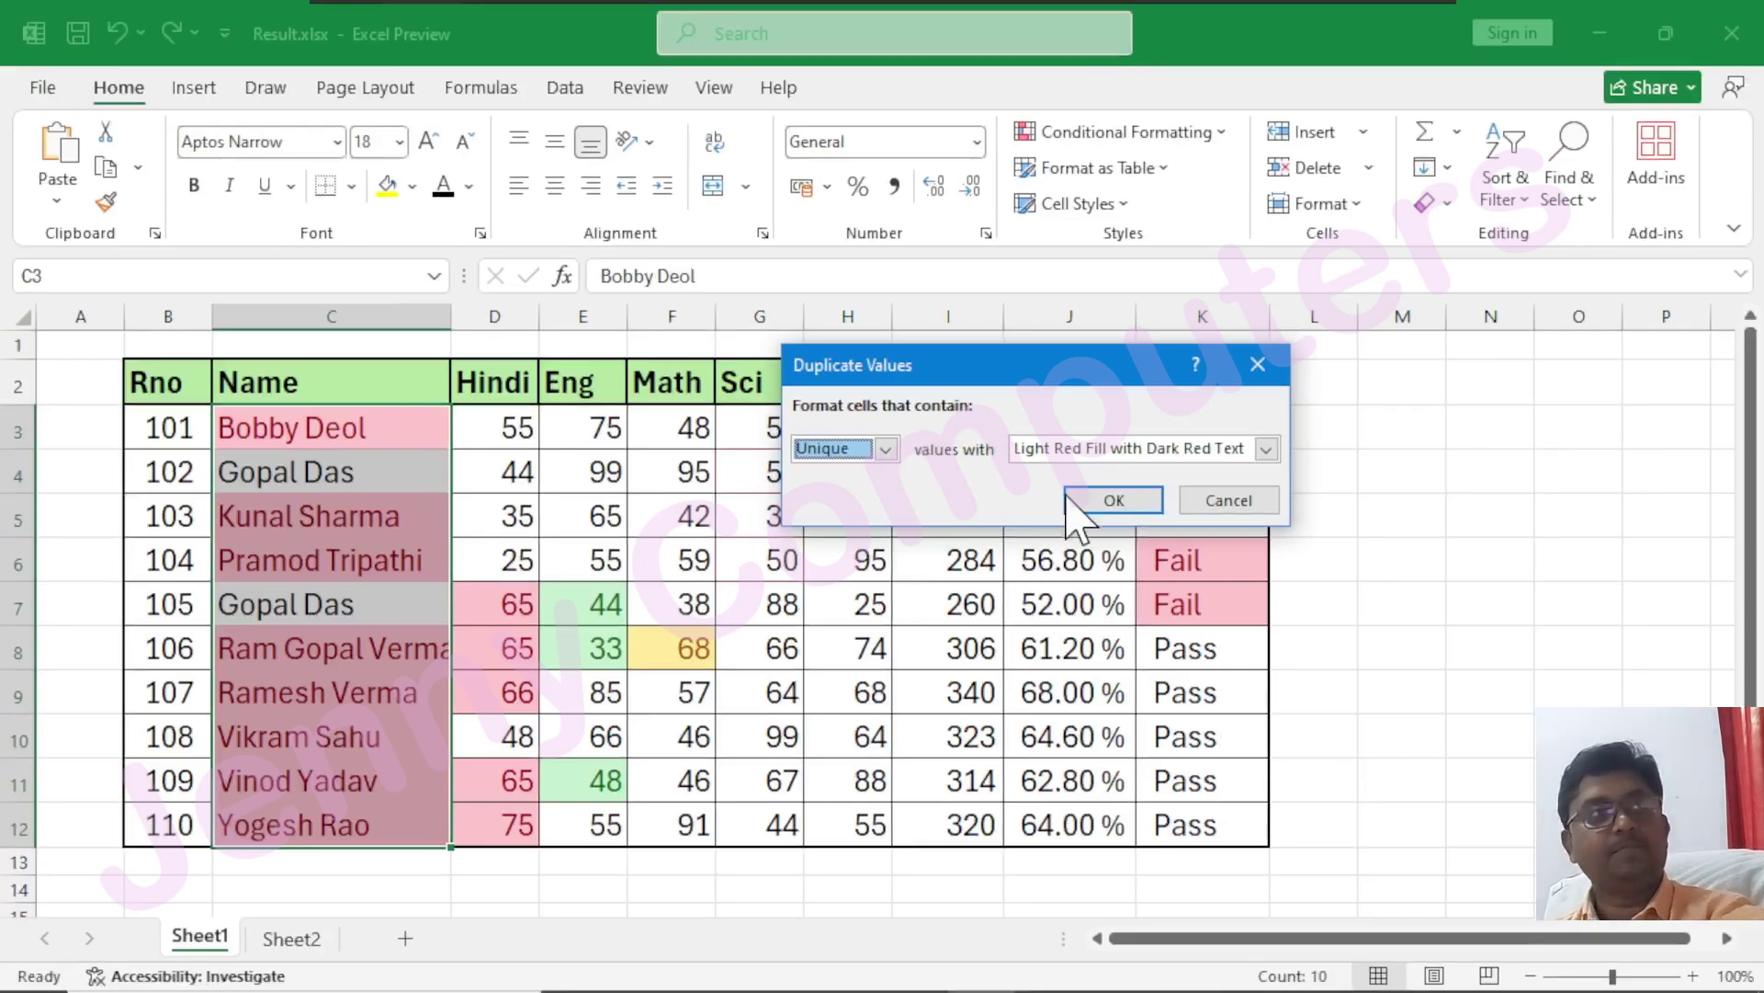
pyautogui.click(1746, 581)
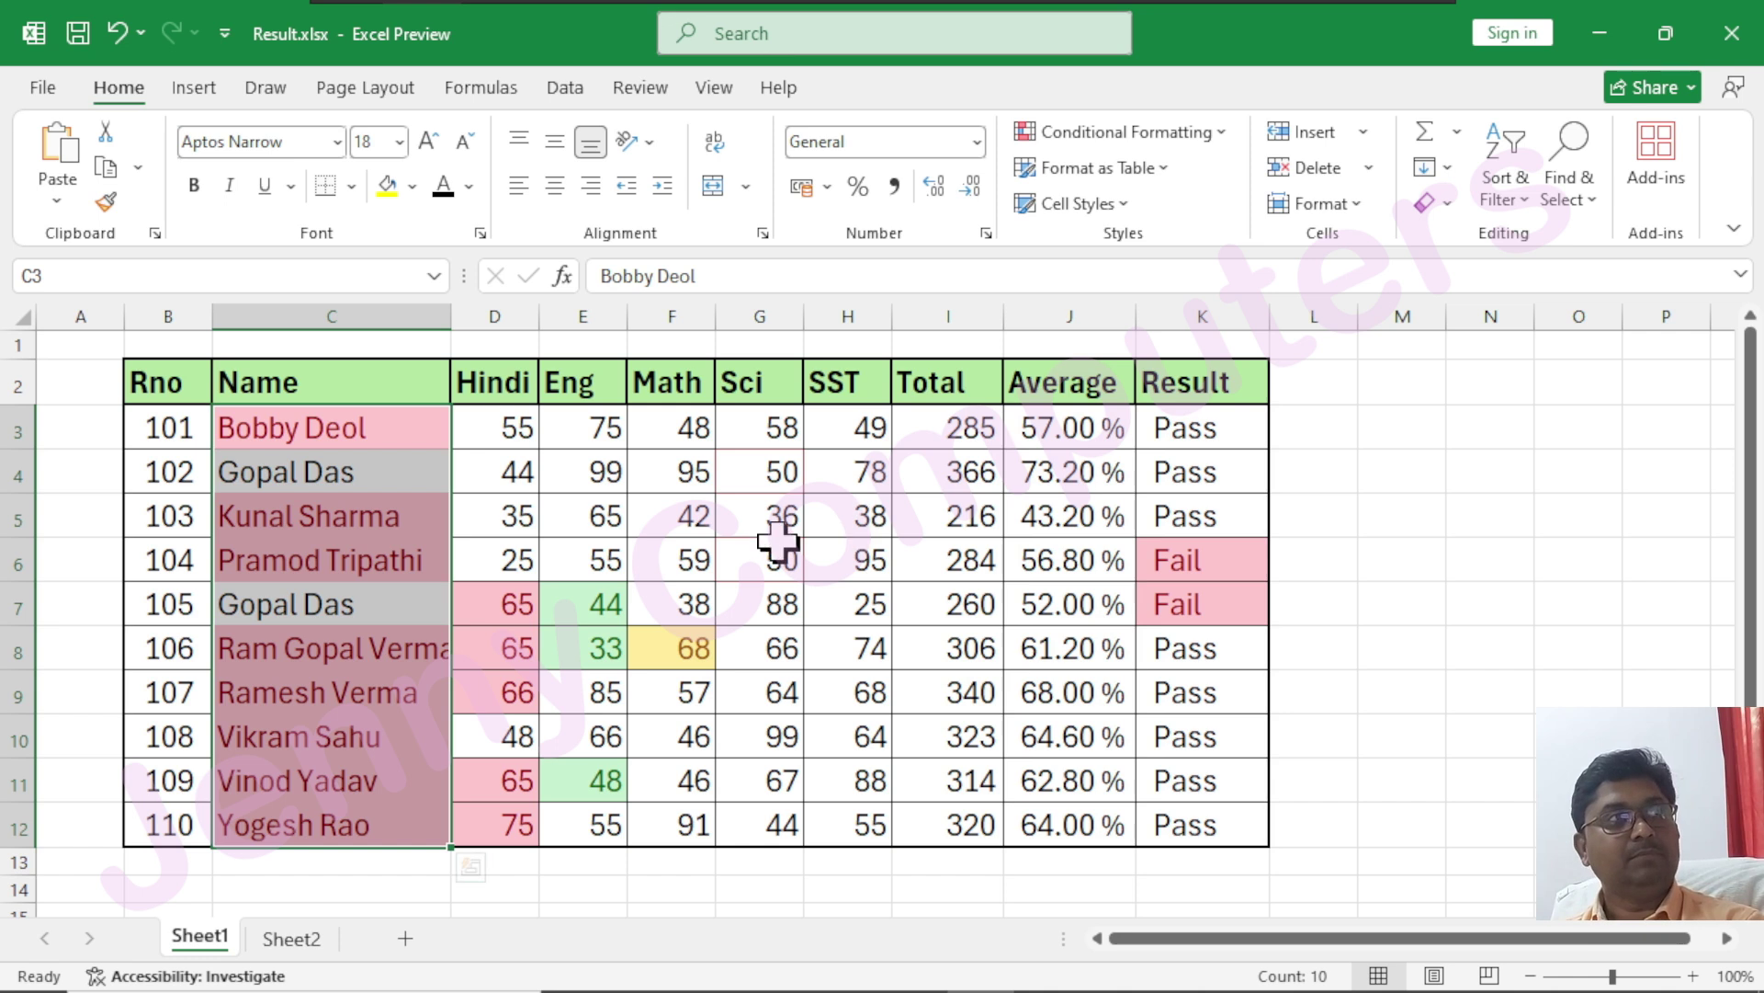
pyautogui.click(781, 551)
pyautogui.click(1220, 133)
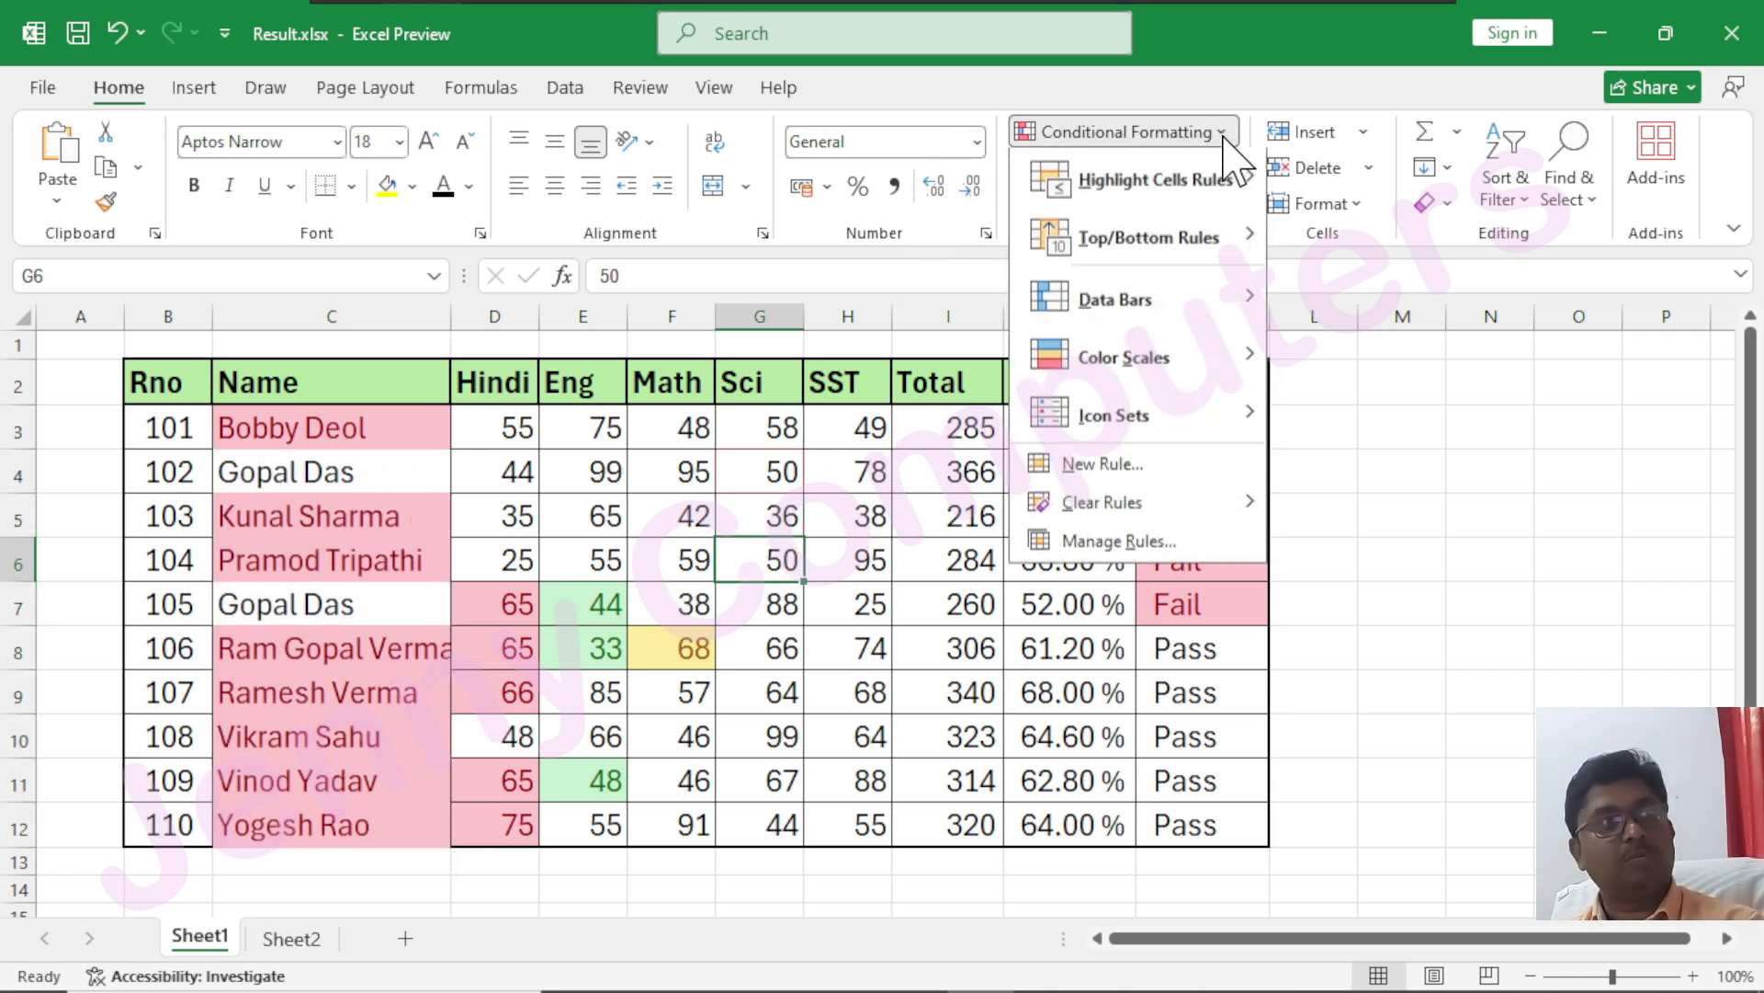
pyautogui.moveTo(1122, 245)
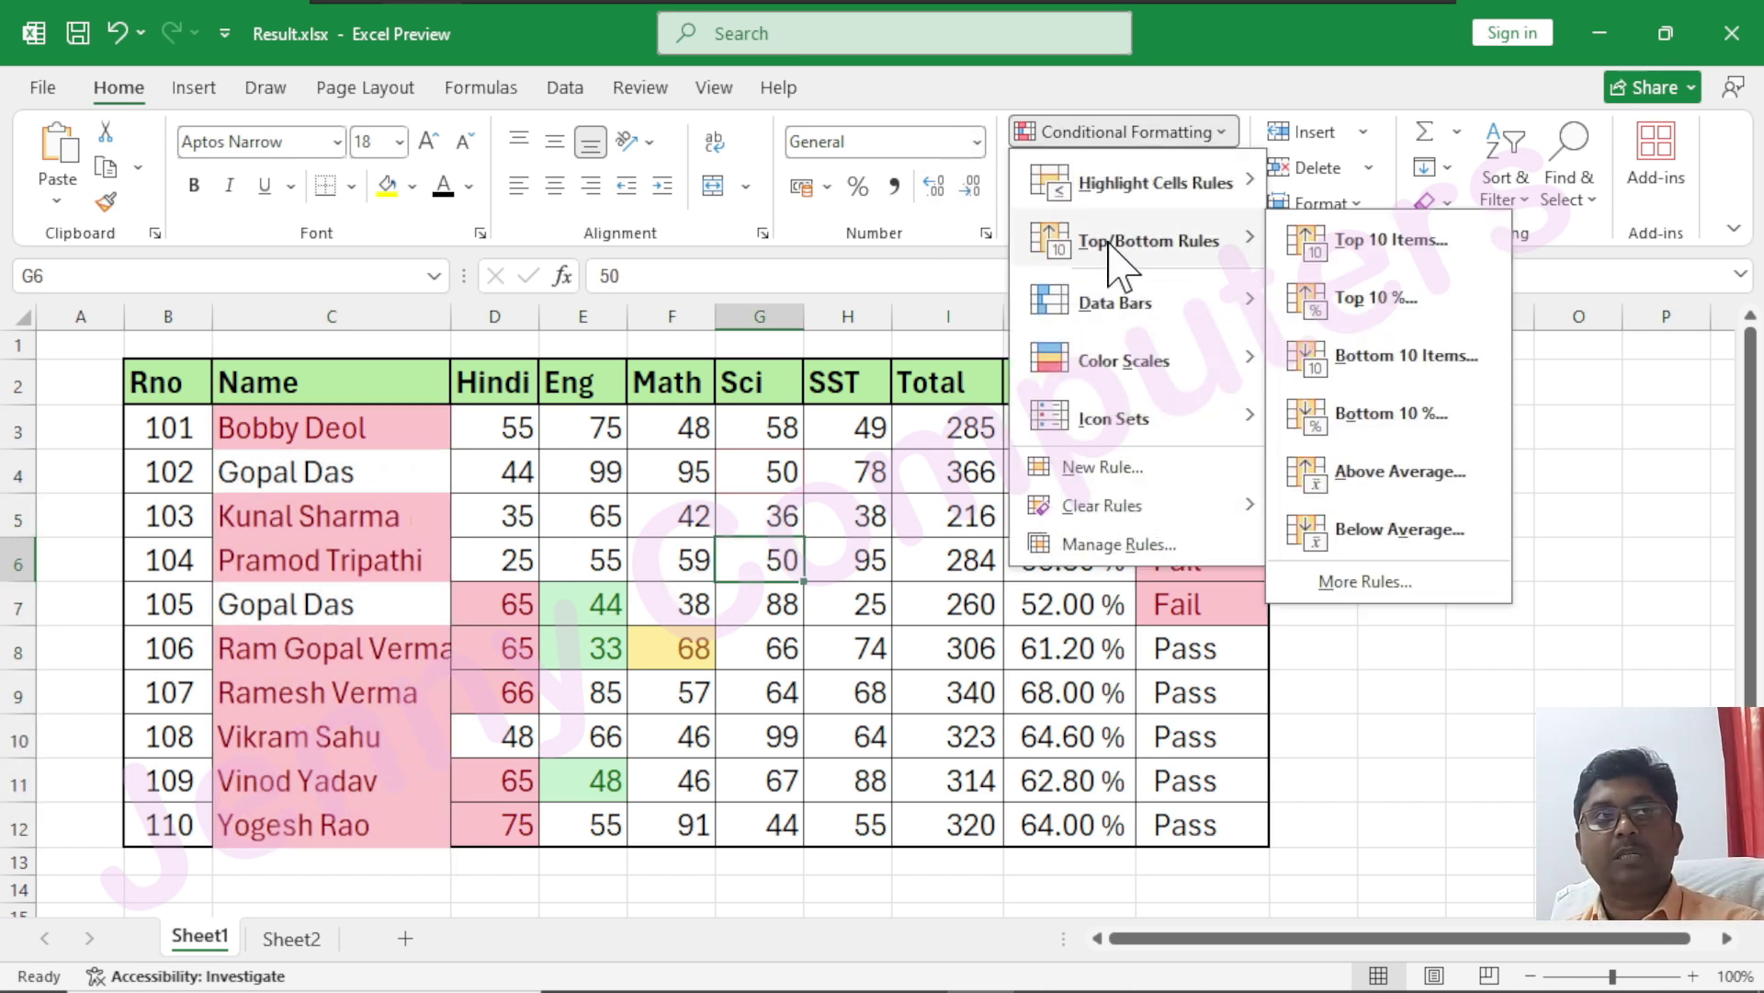
pyautogui.moveTo(1140, 308)
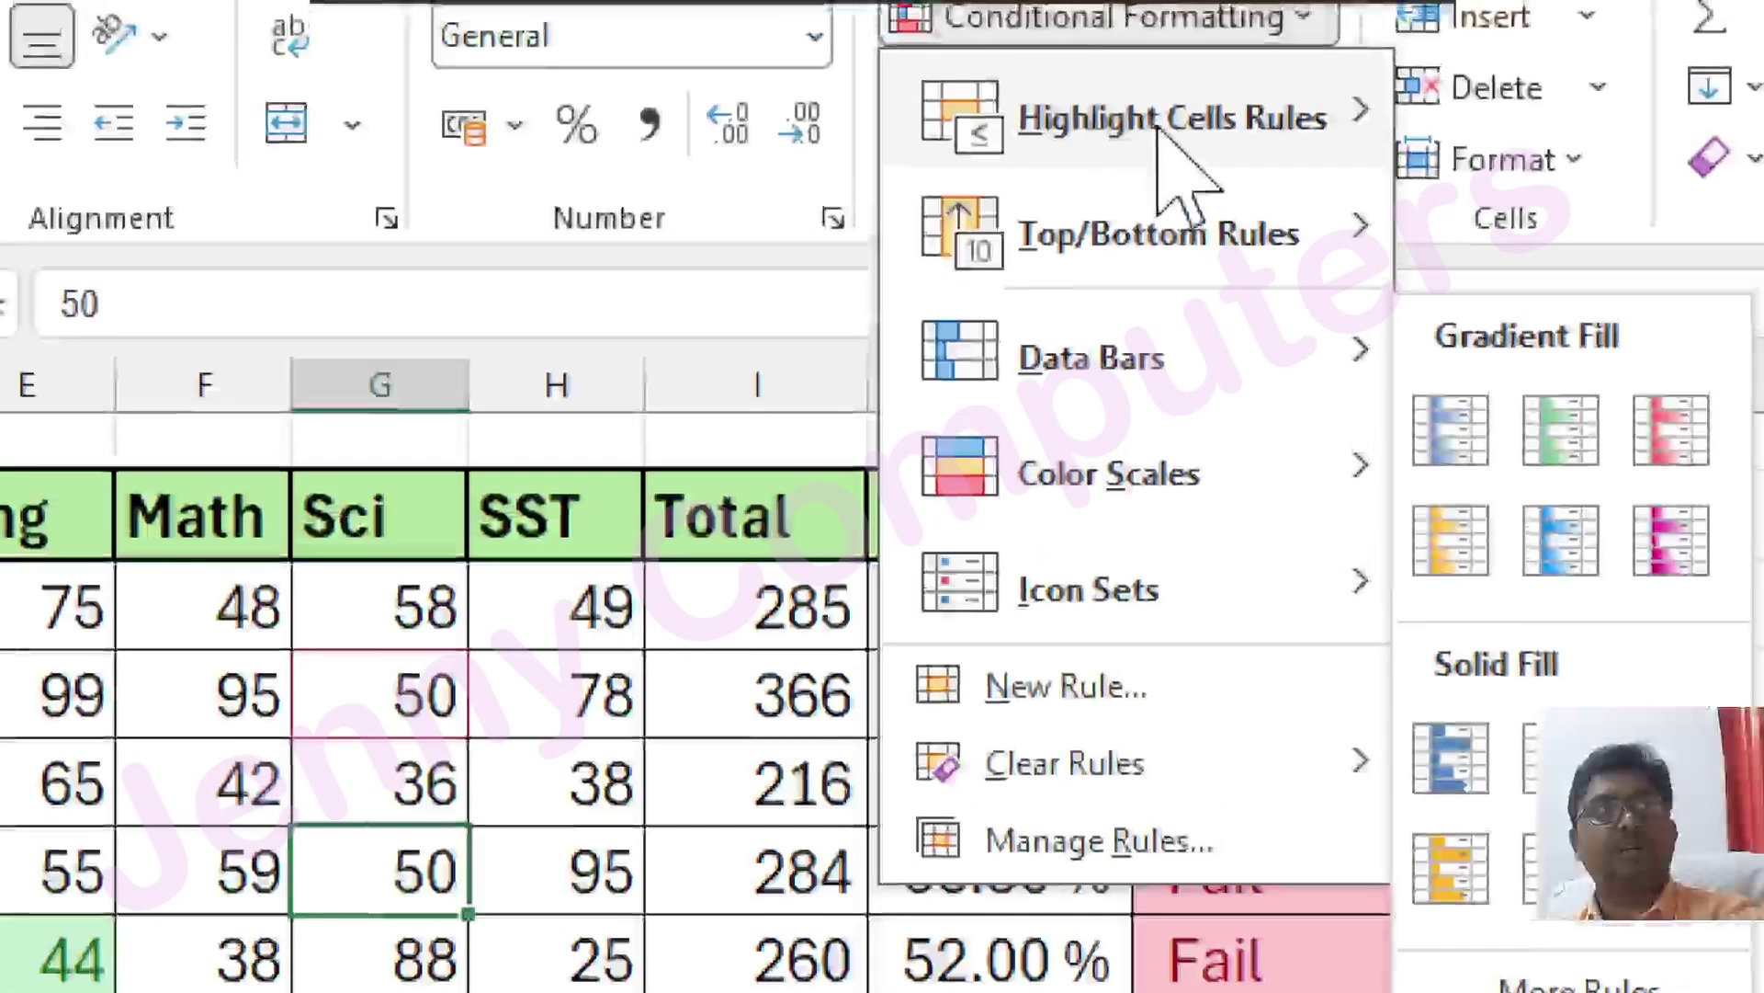
pyautogui.moveTo(1167, 237)
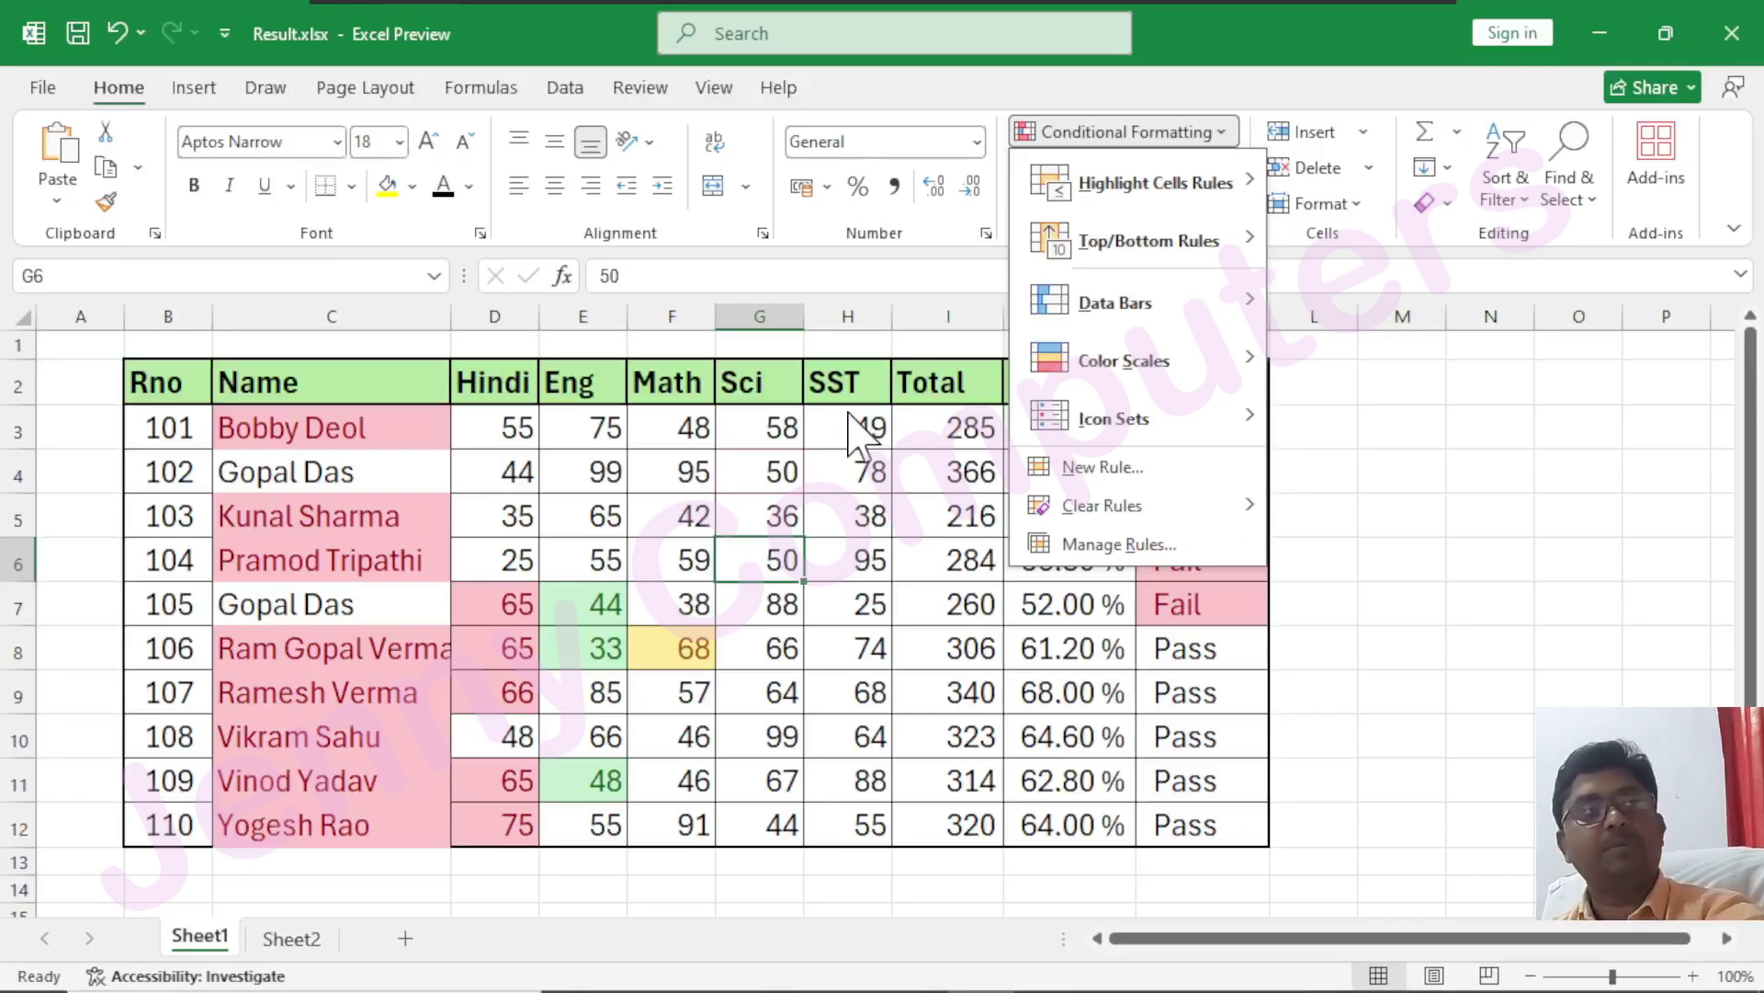
pyautogui.click(375, 642)
pyautogui.click(853, 428)
# - Preview Data Bars, Color Scales and Icon Sets on the totals in I3:I12 without applying any of them
pyautogui.moveTo(958, 426); pyautogui.dragTo(990, 834)
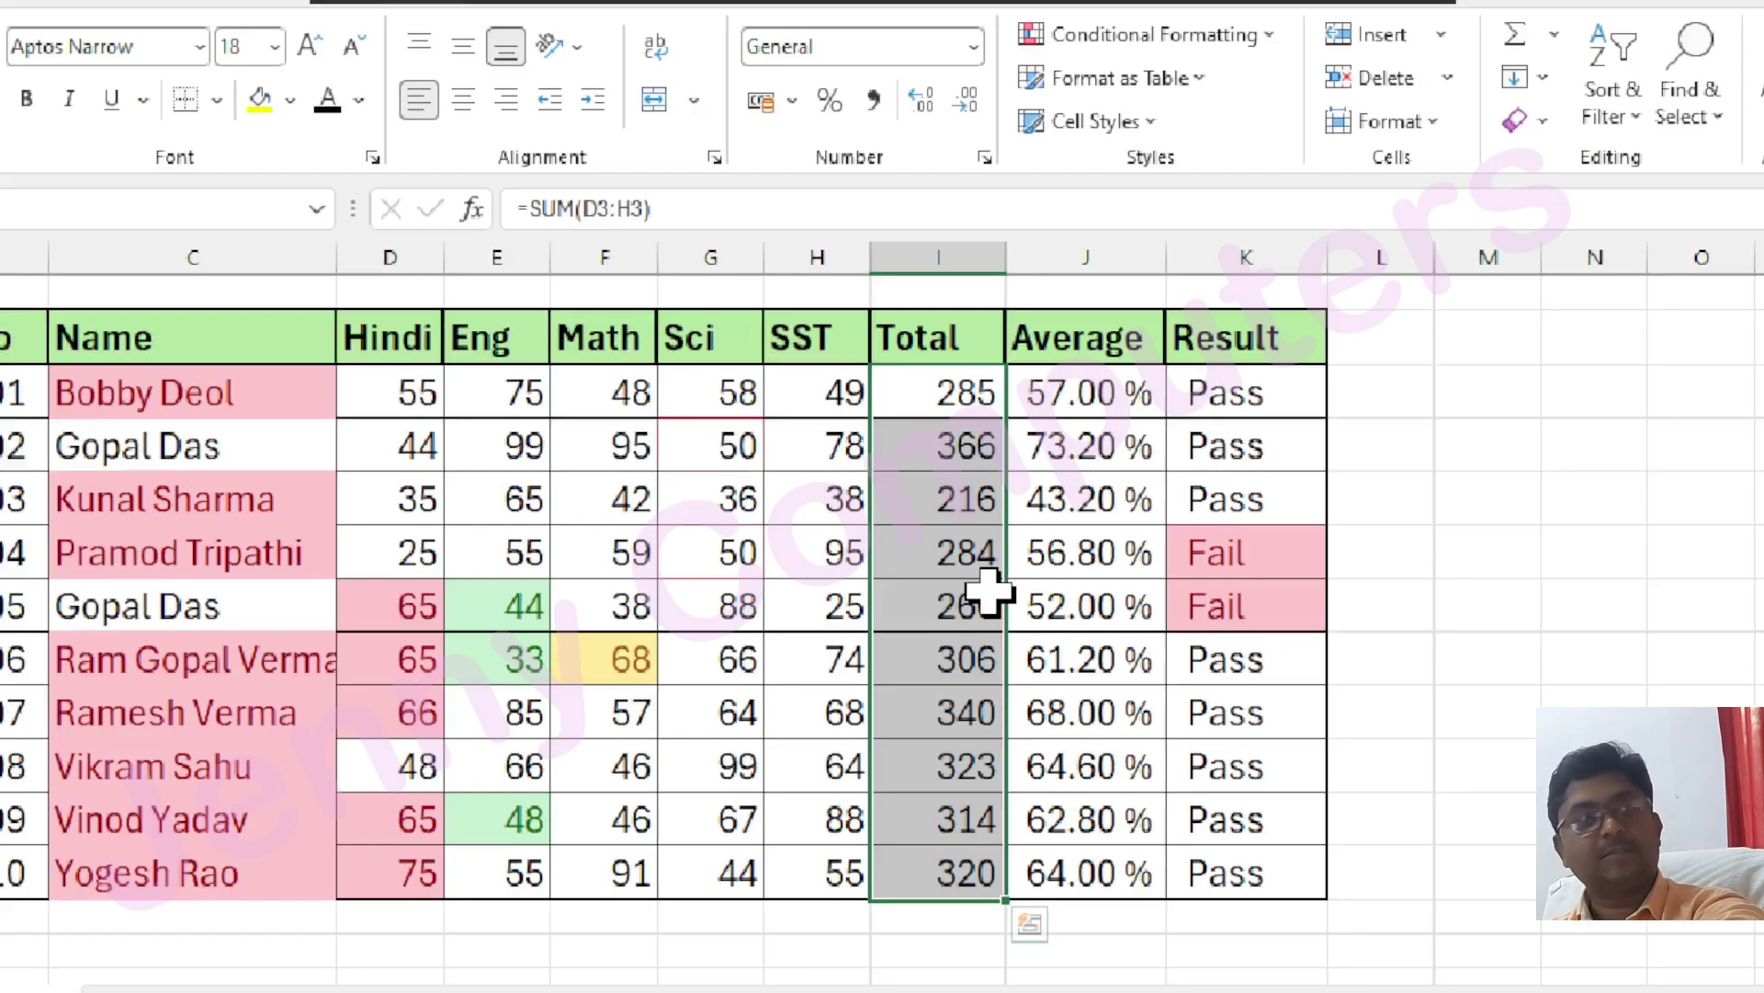
pyautogui.hotkey('ctrl', 'q')
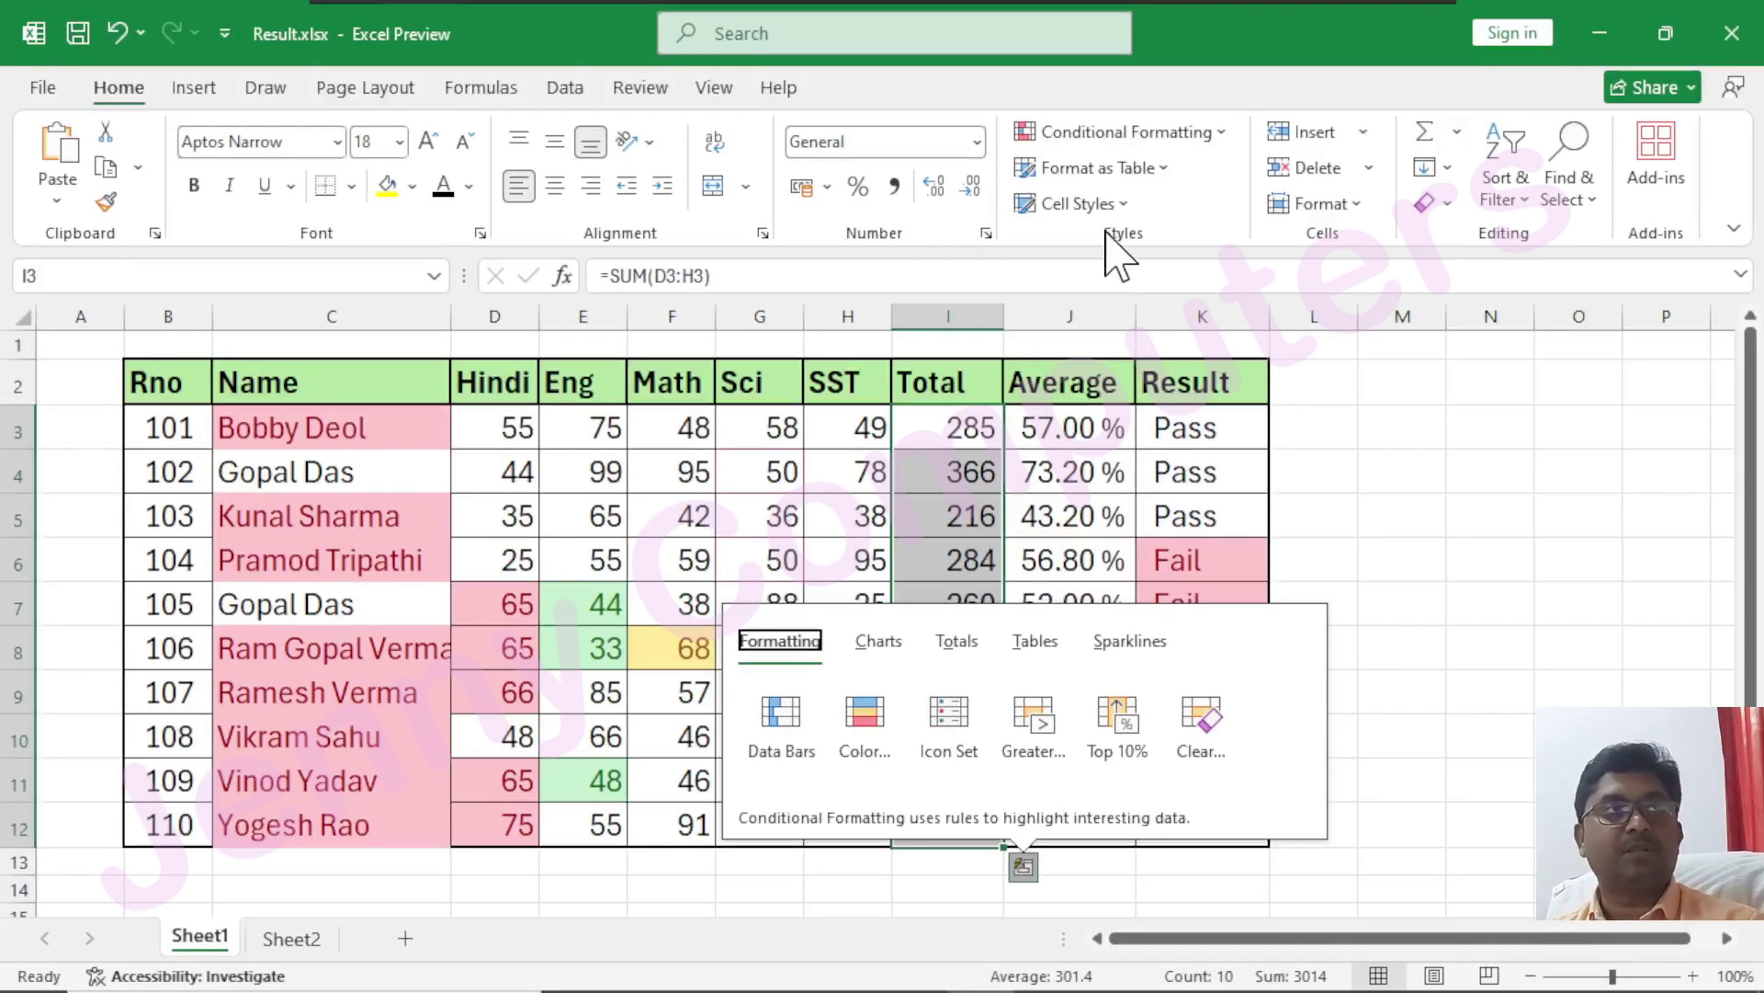
pyautogui.click(1223, 133)
pyautogui.moveTo(1241, 241)
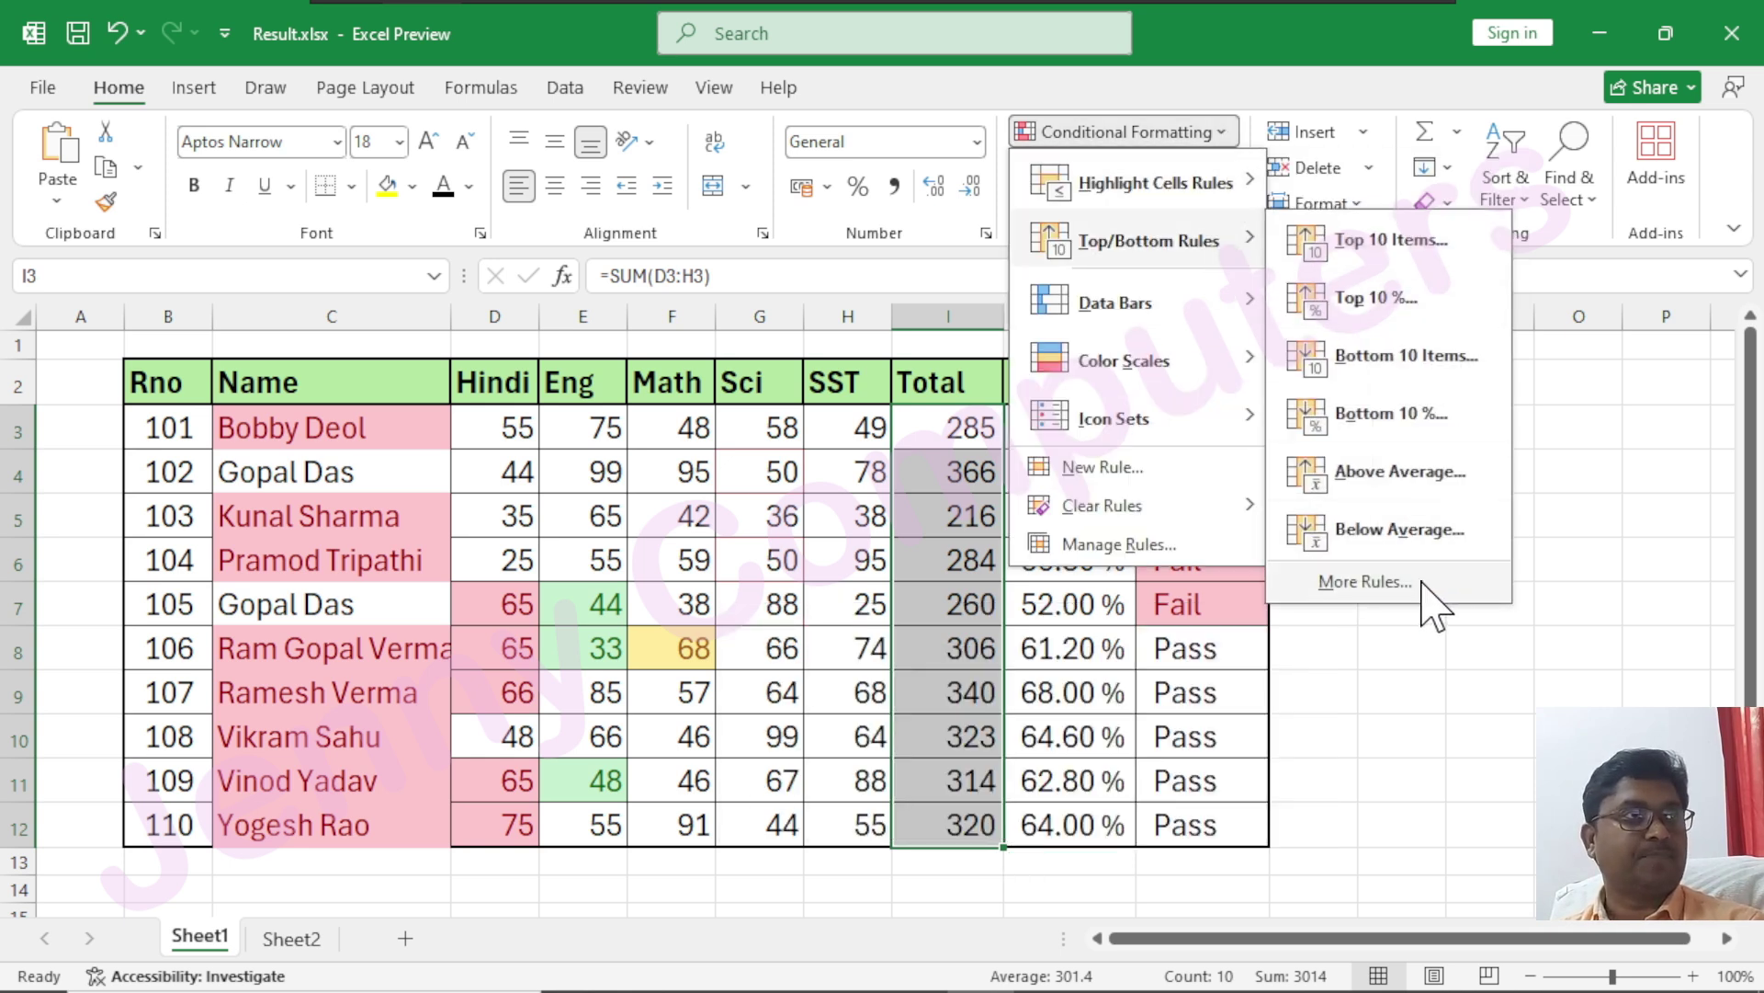
pyautogui.moveTo(1098, 312)
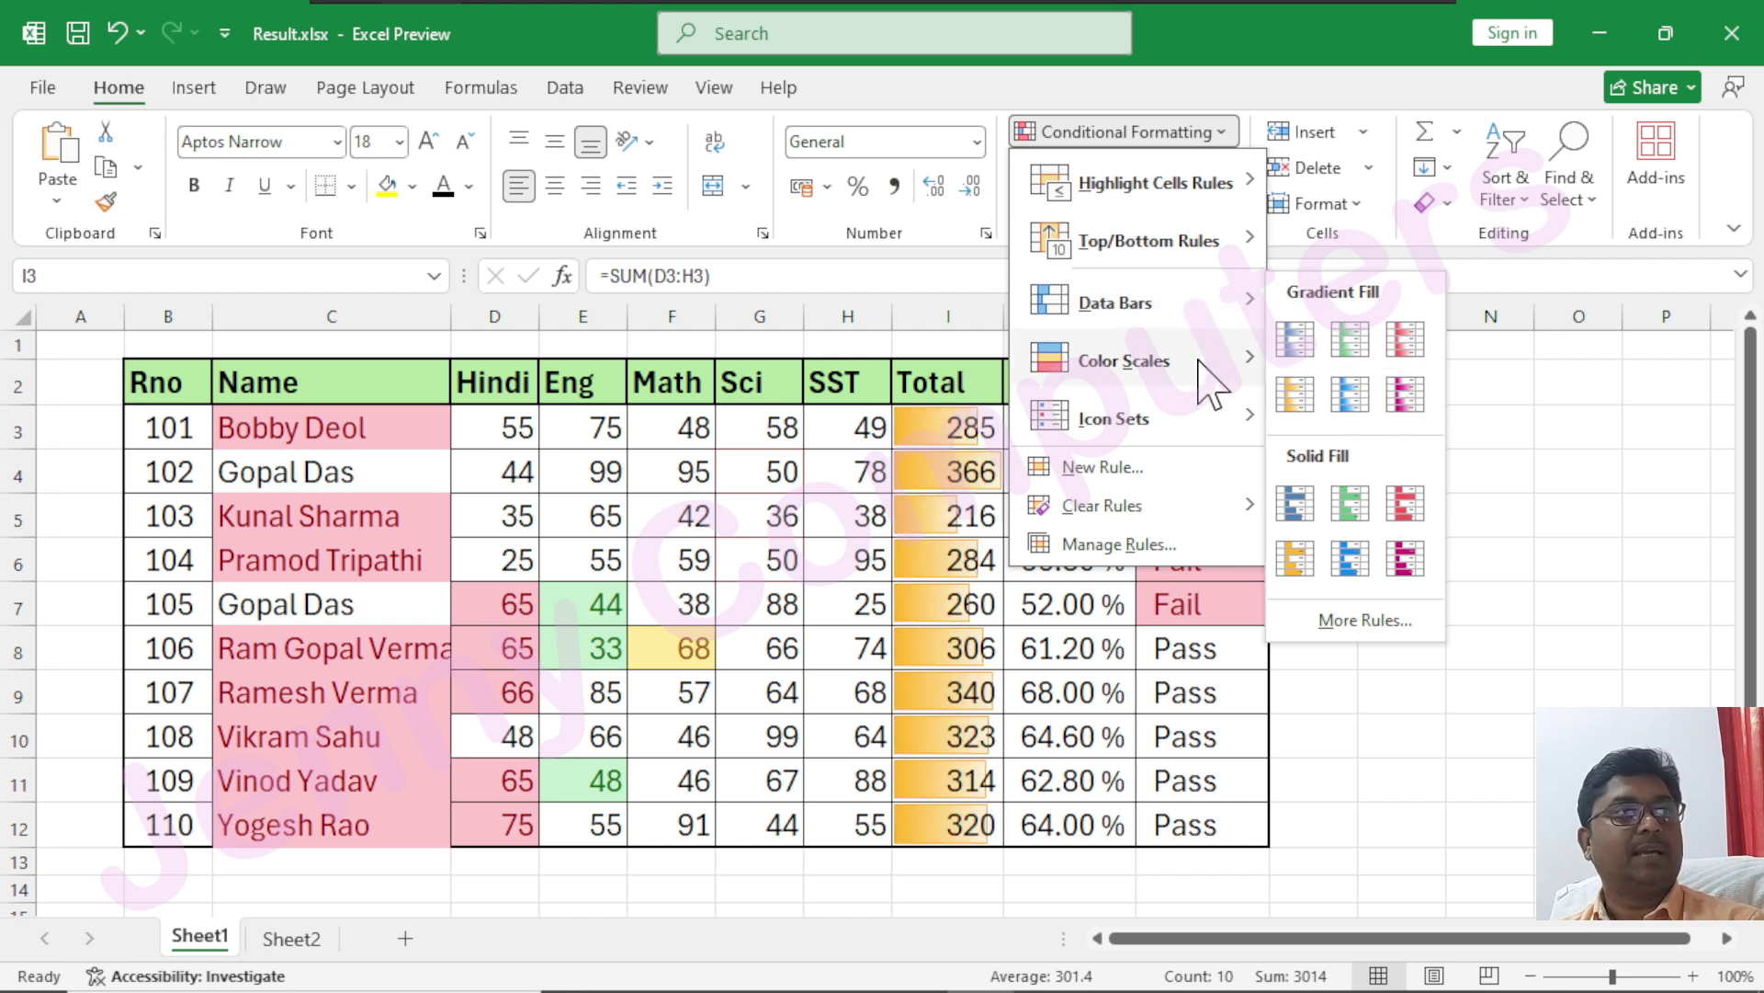
pyautogui.moveTo(1209, 382)
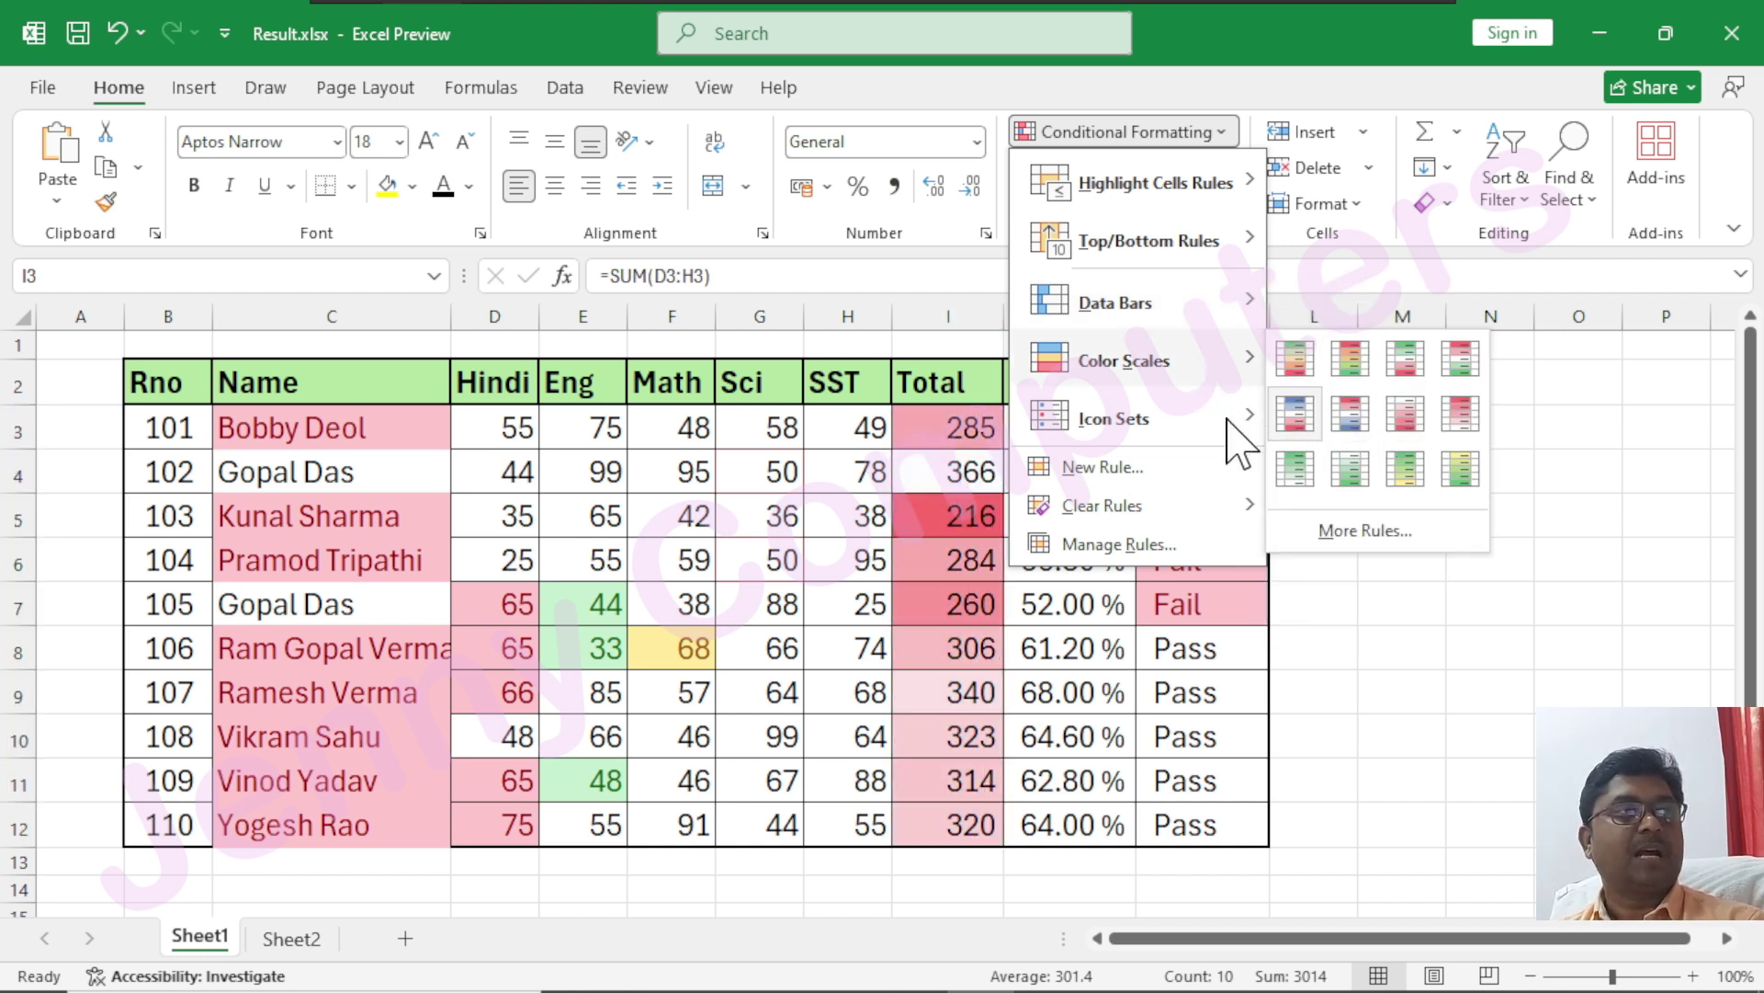
pyautogui.moveTo(1207, 422)
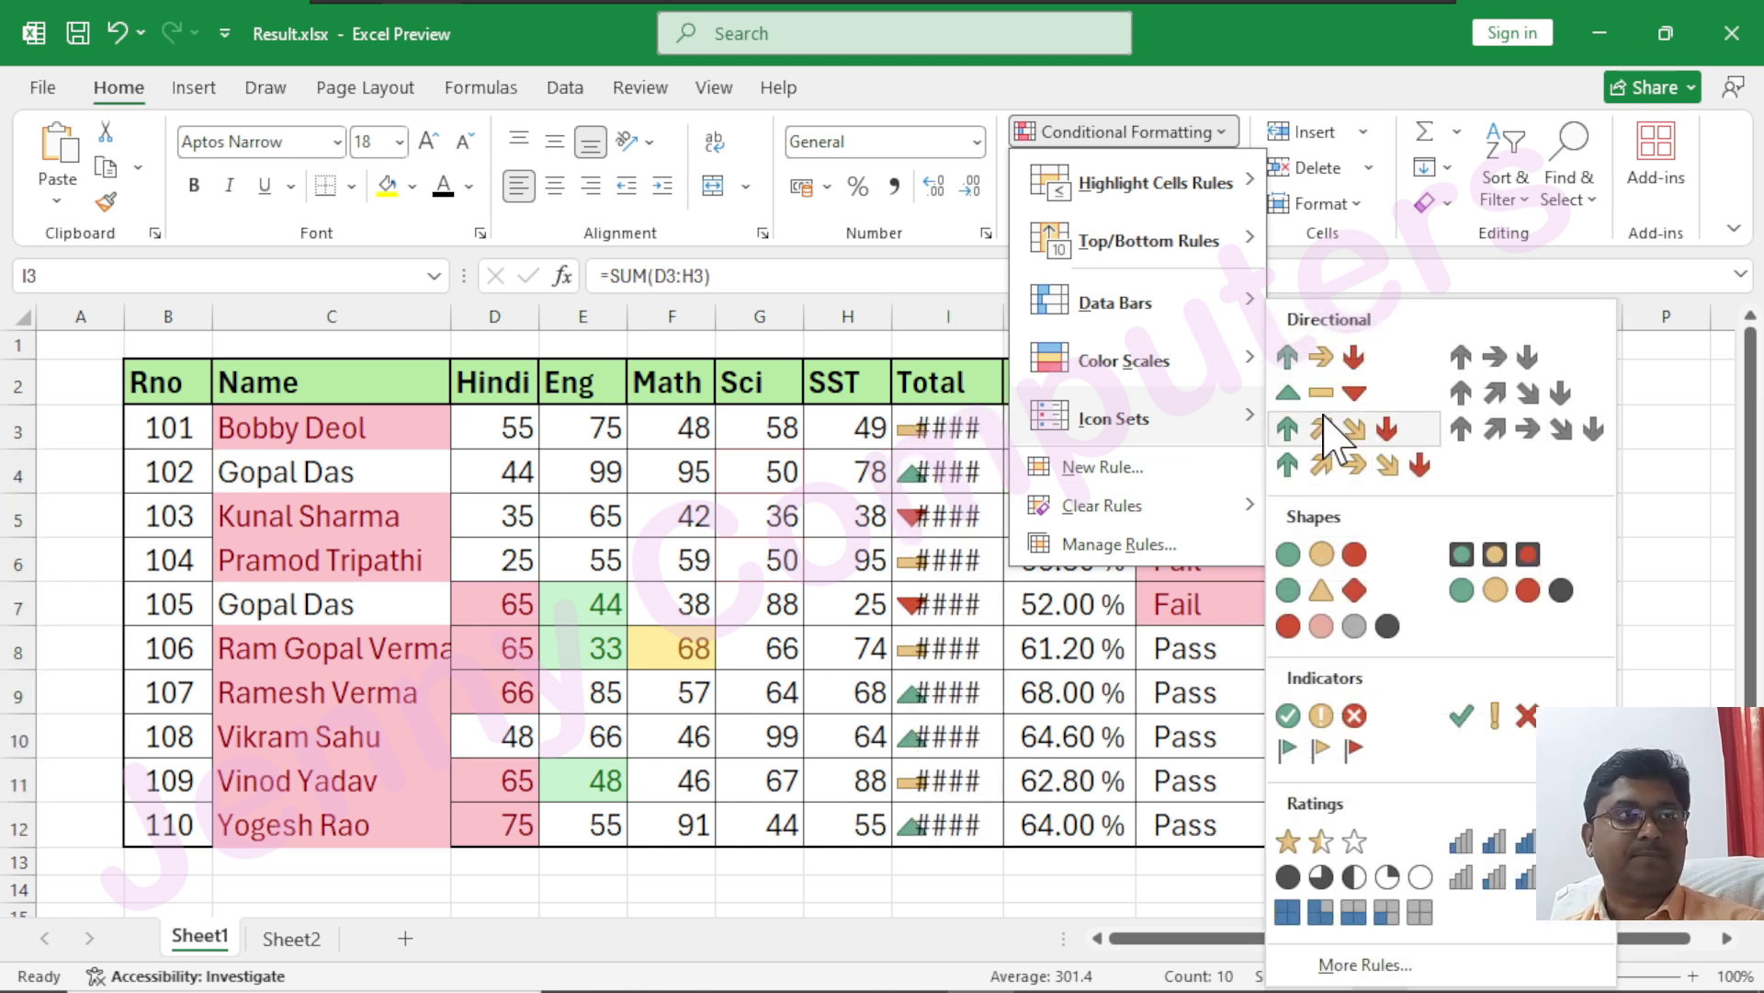
pyautogui.click(901, 327)
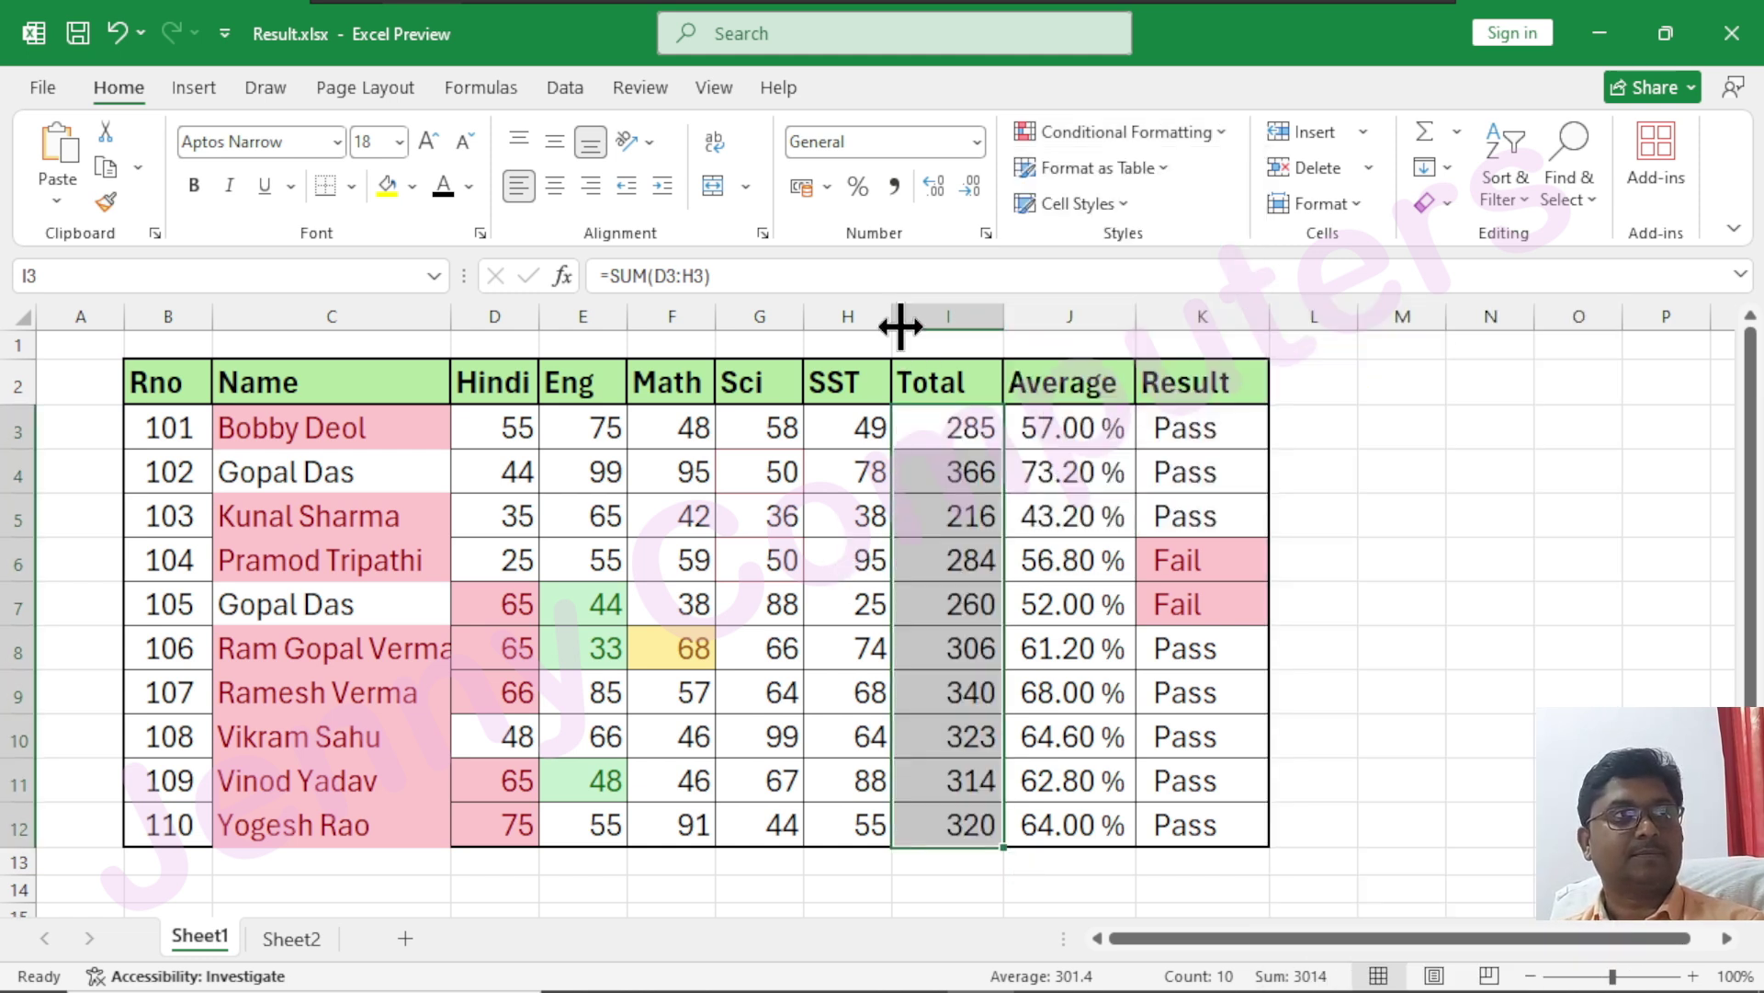
# - Widen the Total column to roughly twice its width and select the totals in I3:I12
pyautogui.moveTo(994, 315); pyautogui.dragTo(1132, 316)
pyautogui.moveTo(1015, 441); pyautogui.dragTo(1047, 825)
# - Review the Conditional Formatting options, including Icon Sets, Clear Rules and Manage Rules, and the Format as Table styles without applying any
pyautogui.click(1210, 135)
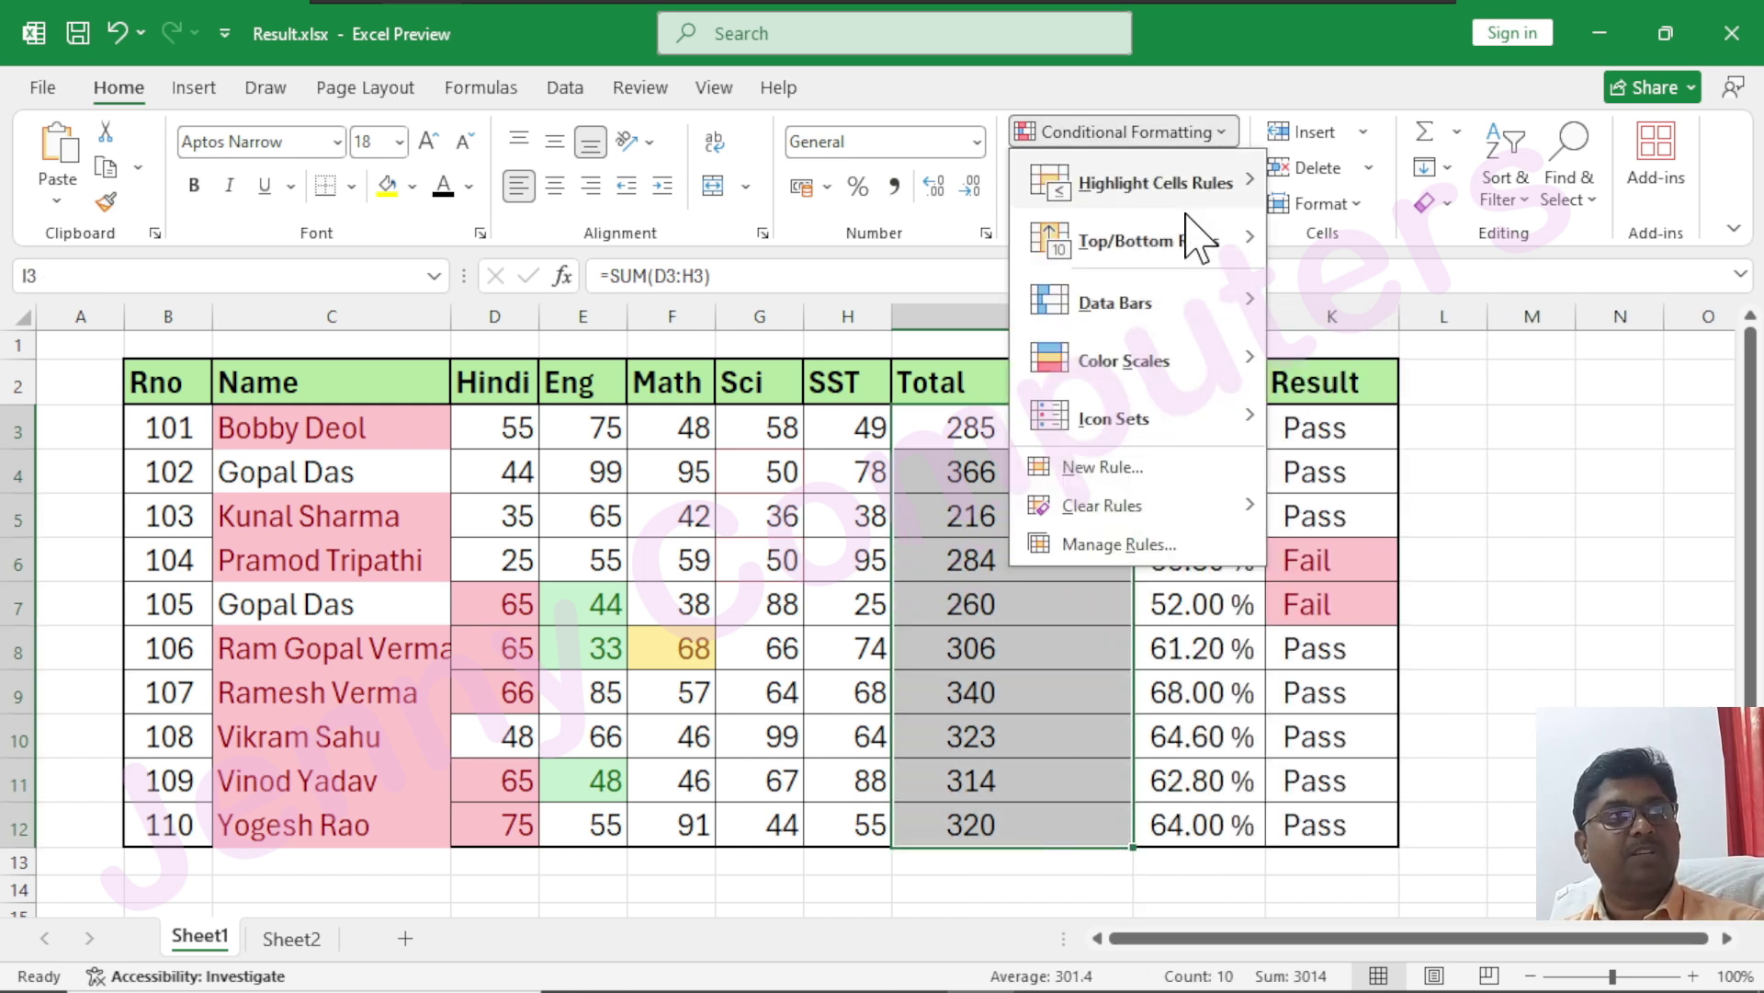
pyautogui.moveTo(1166, 440)
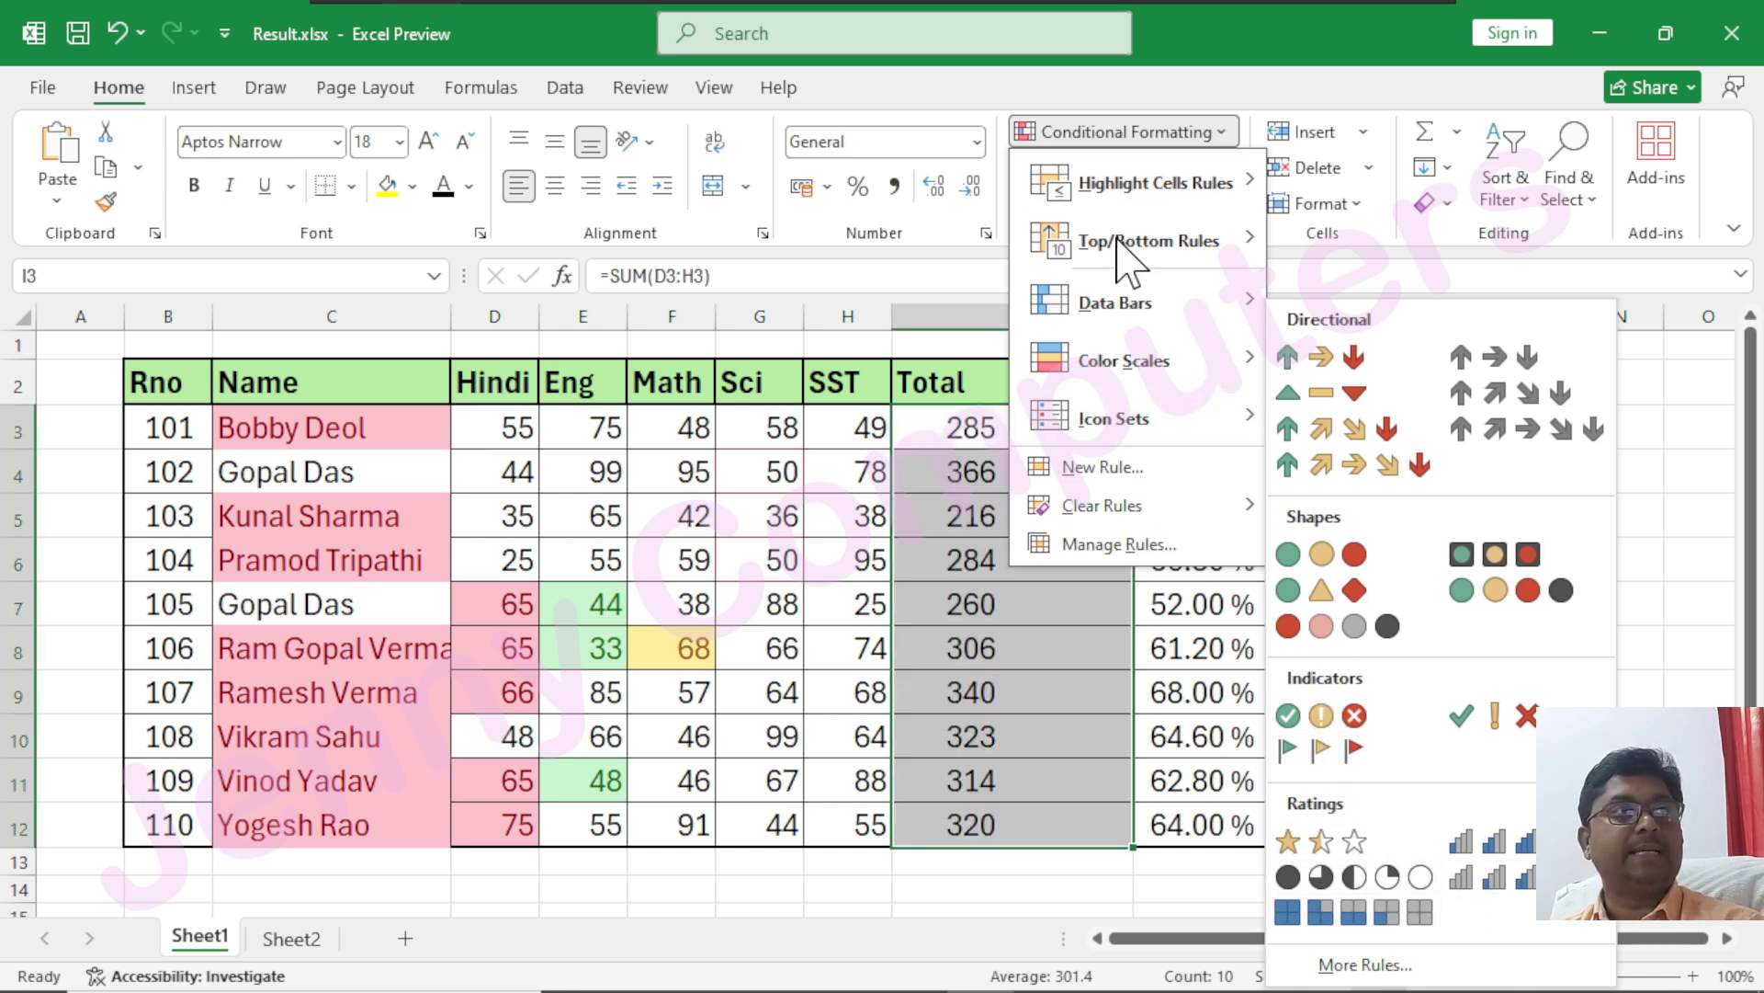
pyautogui.moveTo(1140, 227)
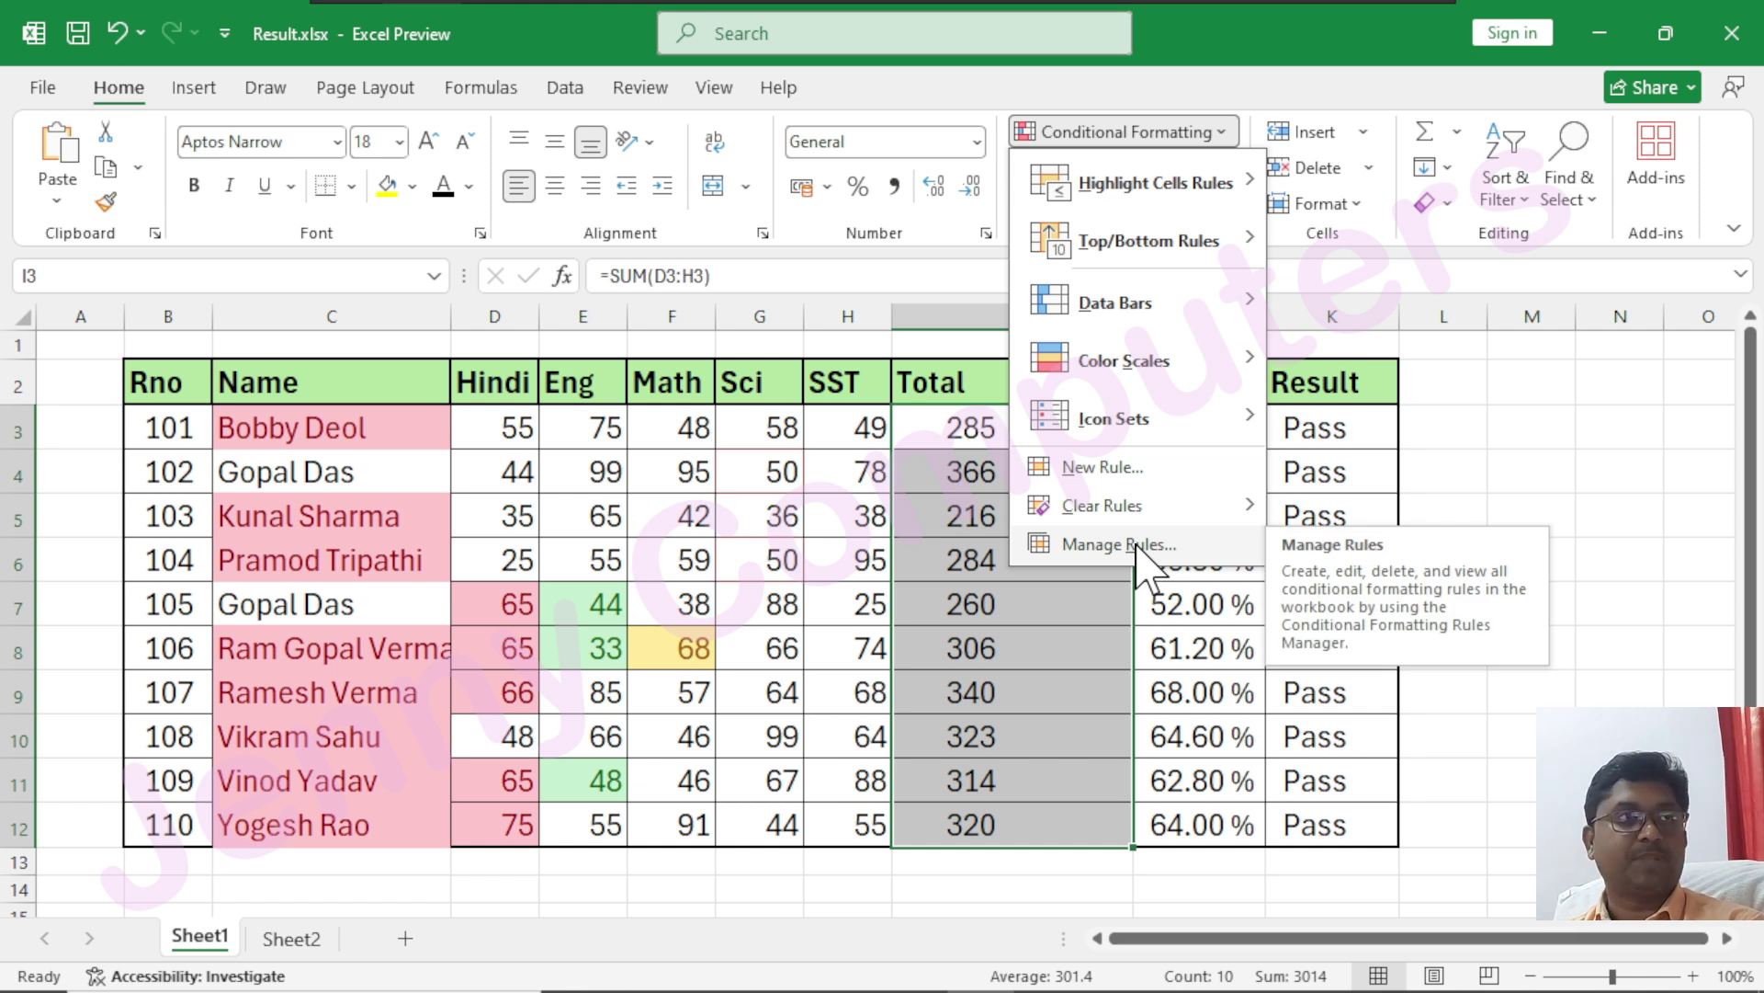
pyautogui.moveTo(1093, 511)
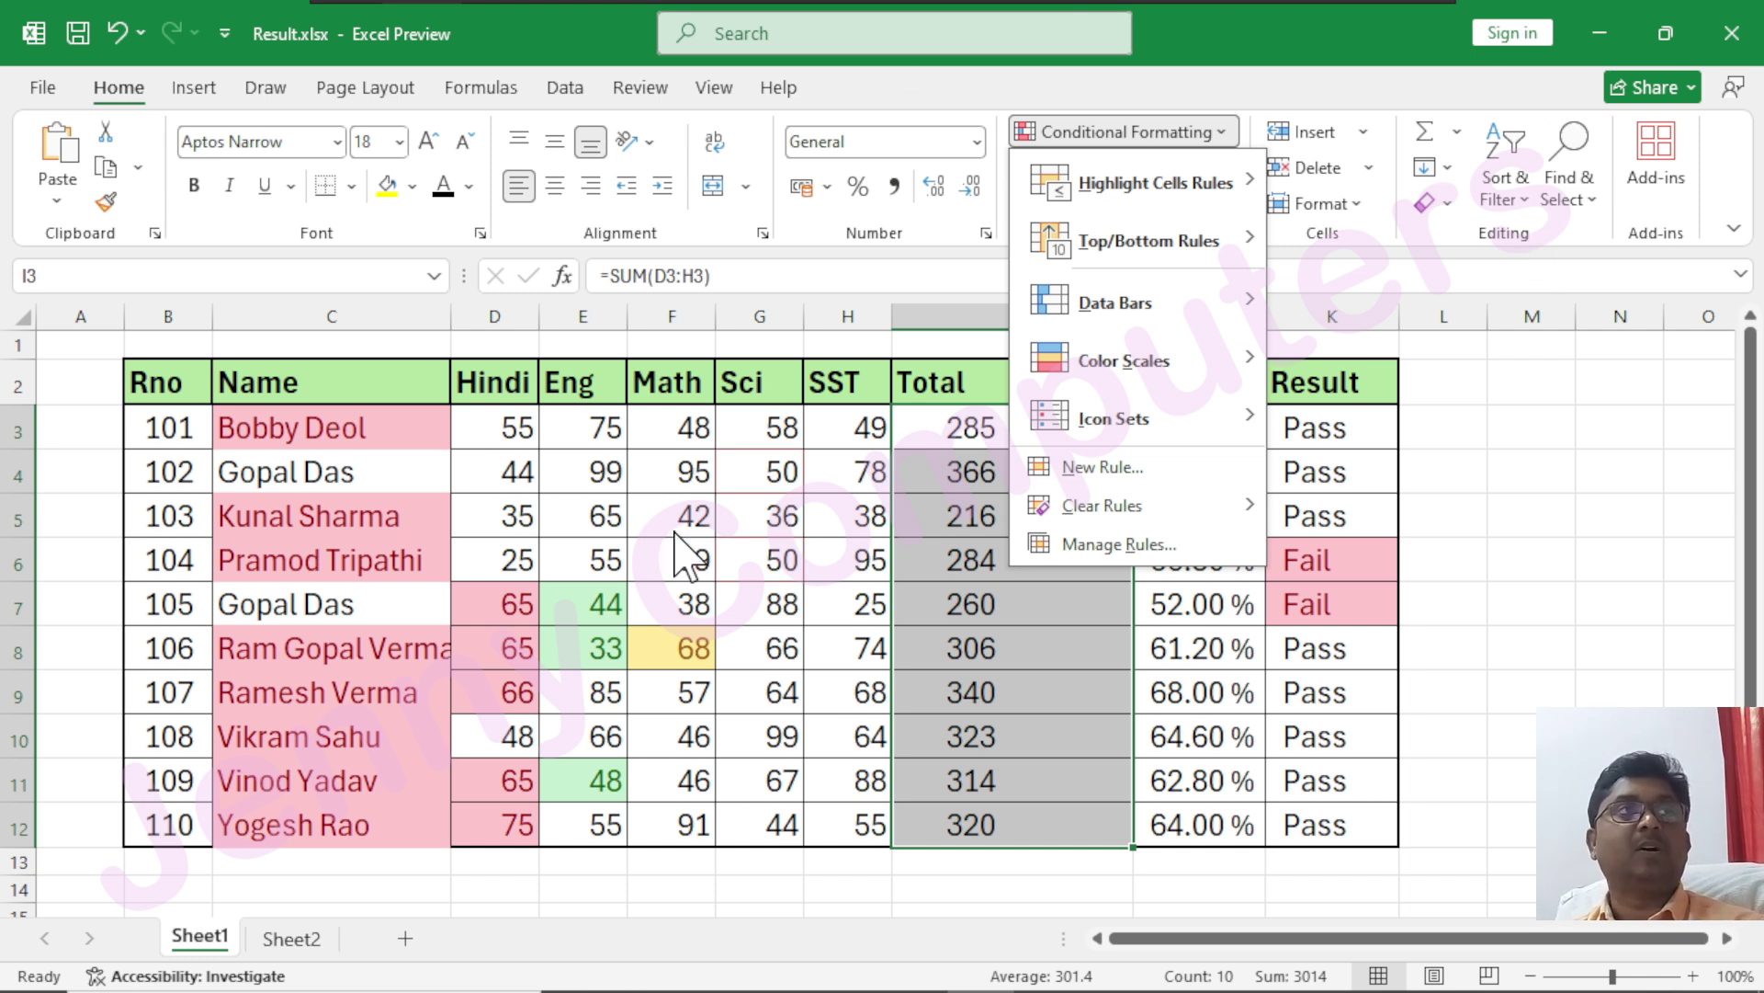
pyautogui.click(722, 497)
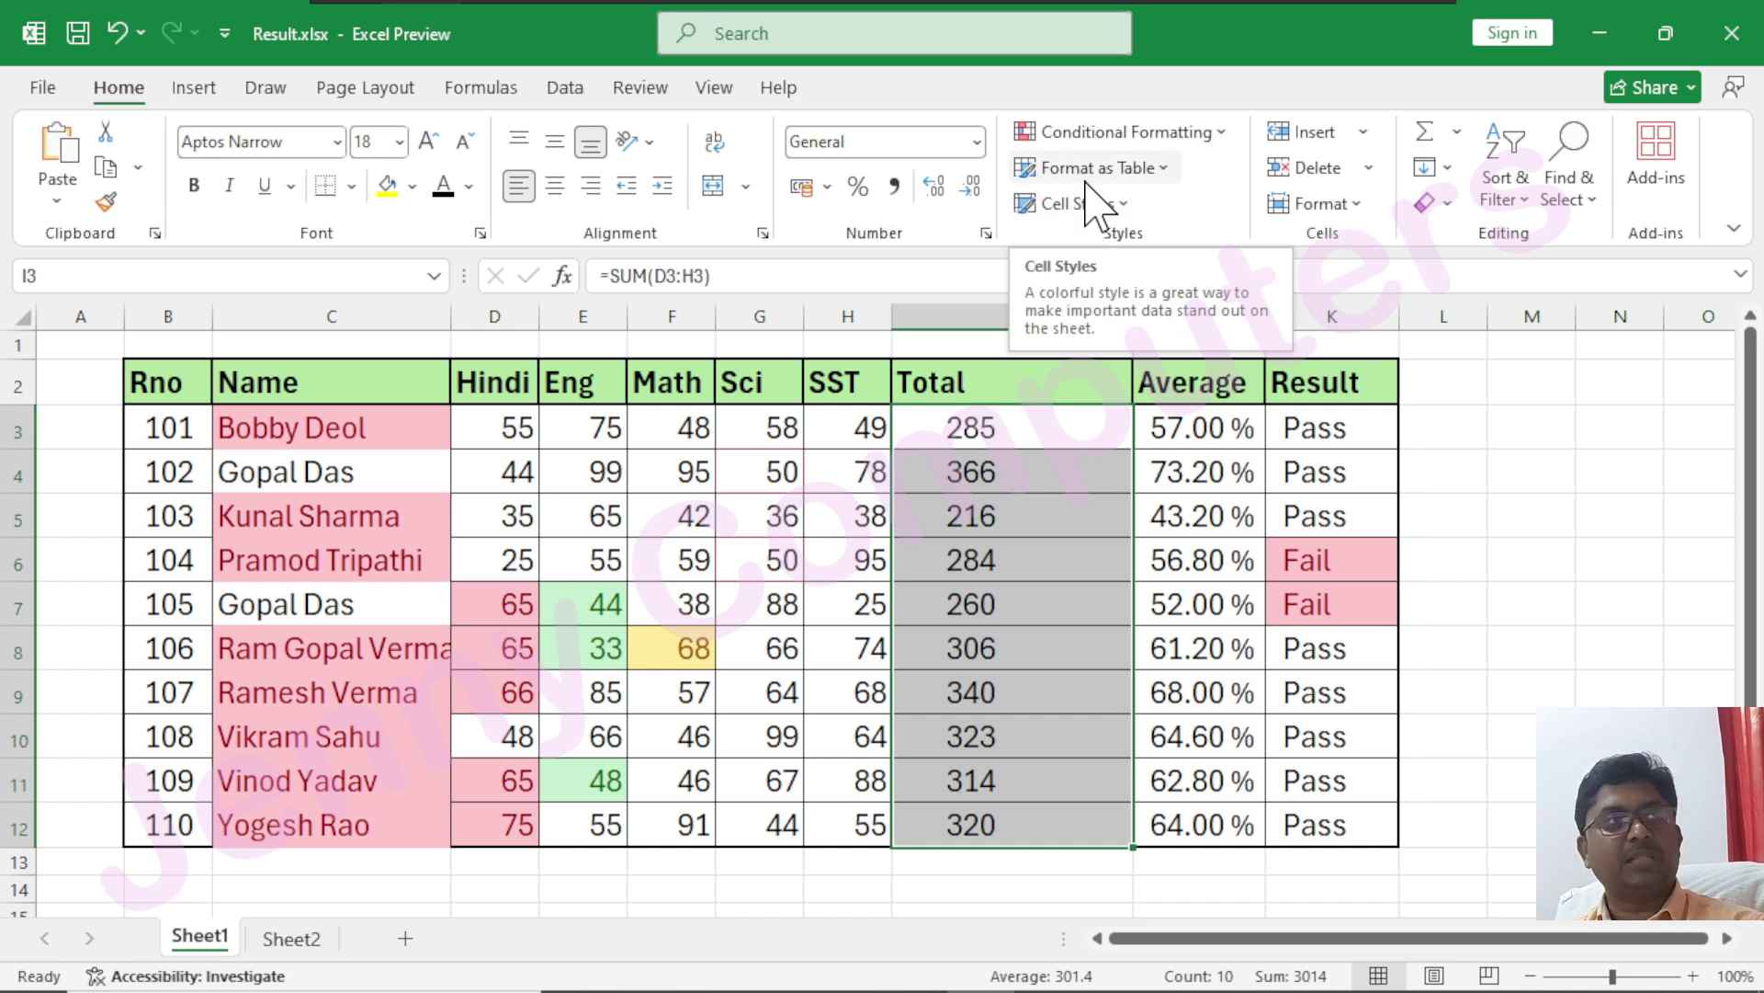
pyautogui.click(1167, 184)
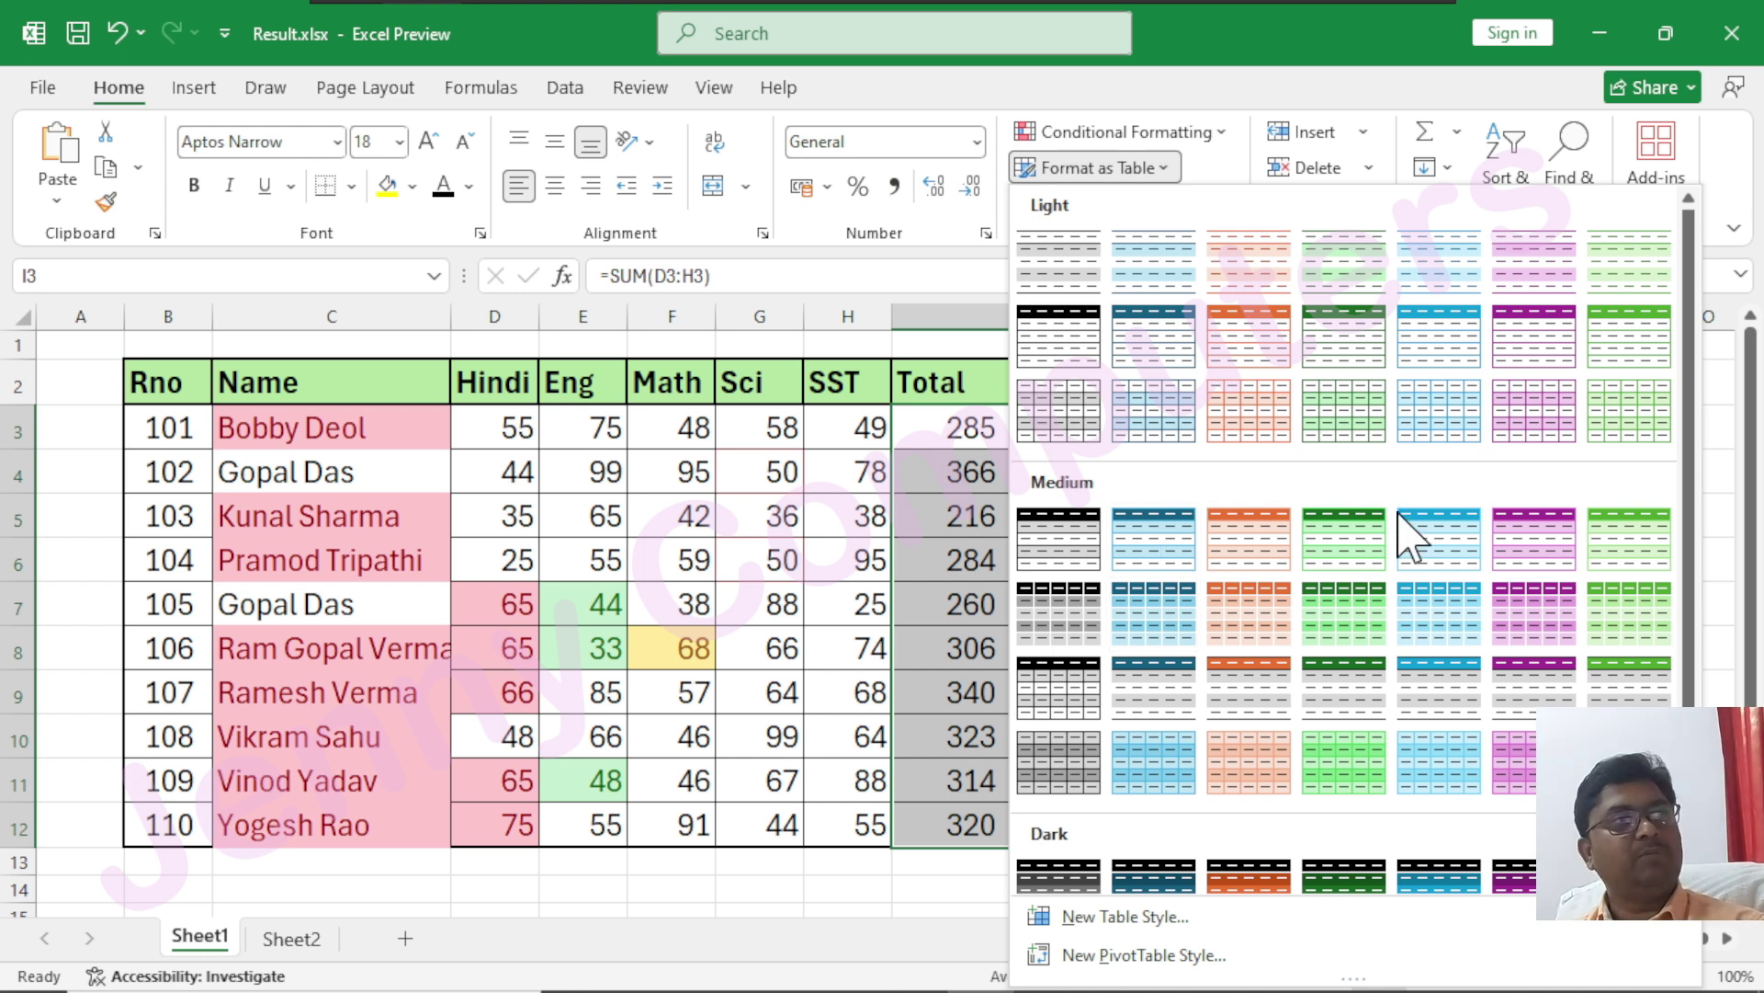
pyautogui.scroll(-2, 1429, 653)
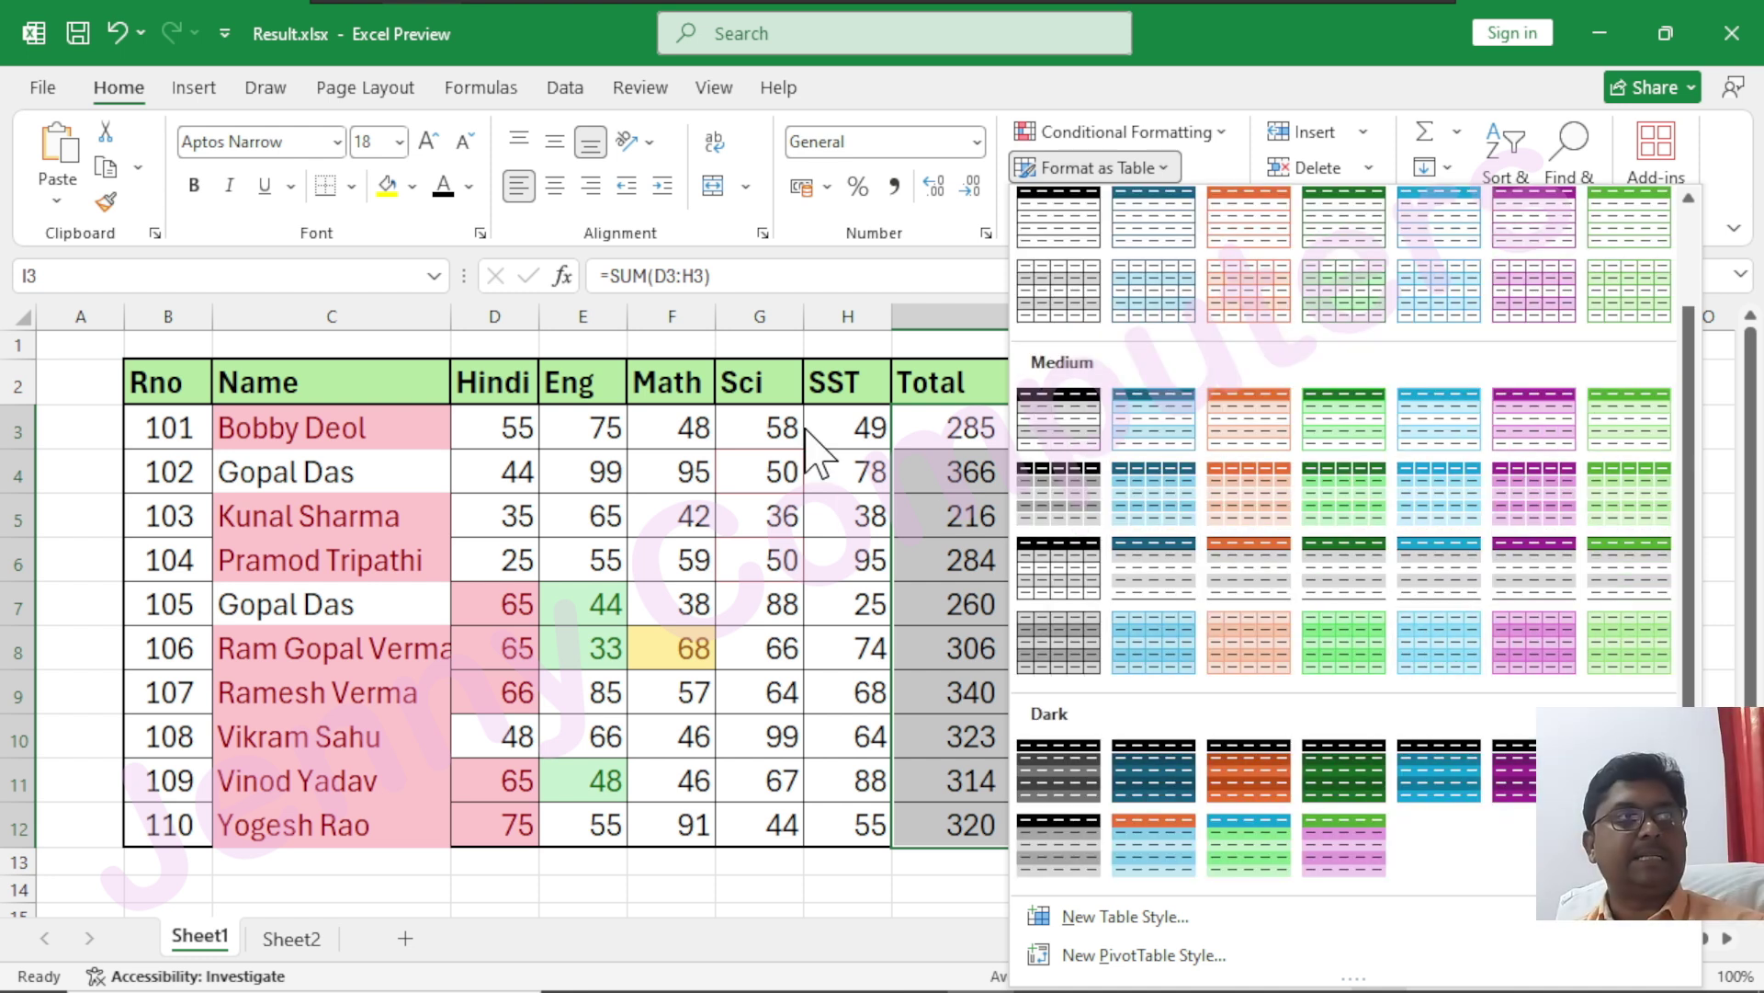
pyautogui.click(809, 524)
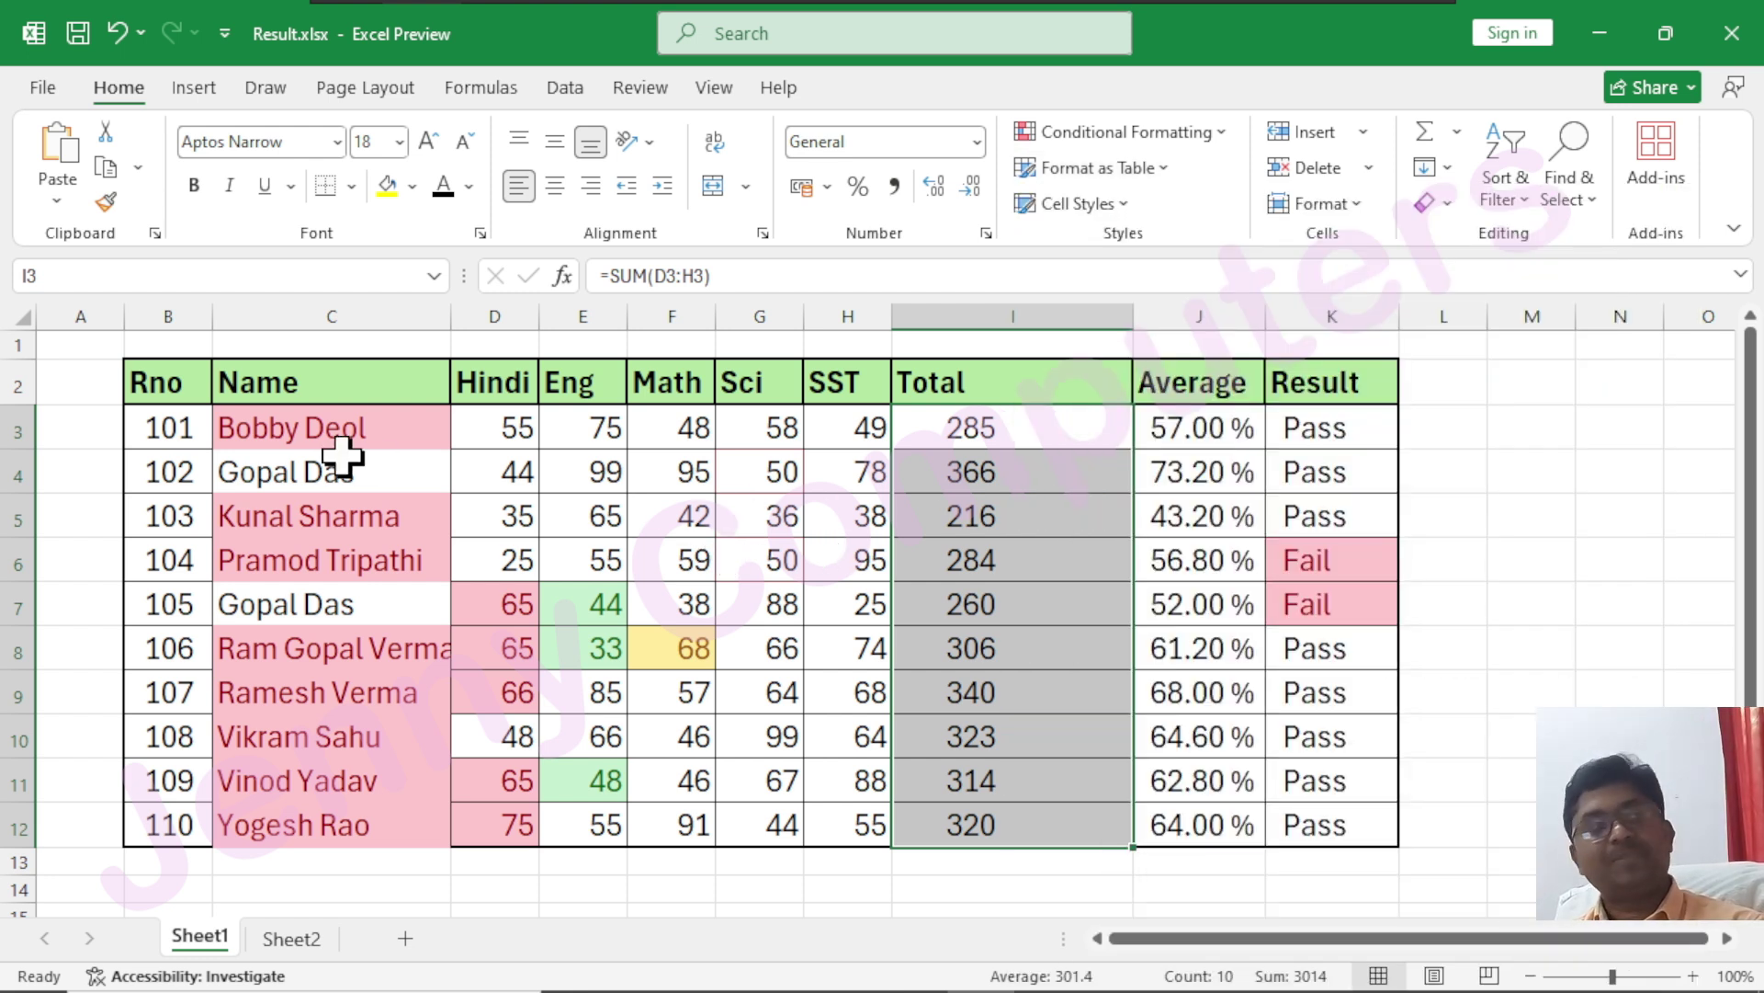
# - Clear all formatting, including the conditional highlights, from the student records in B3:K12 while keeping their contents
pyautogui.moveTo(159, 428); pyautogui.dragTo(1339, 835)
pyautogui.click(907, 696)
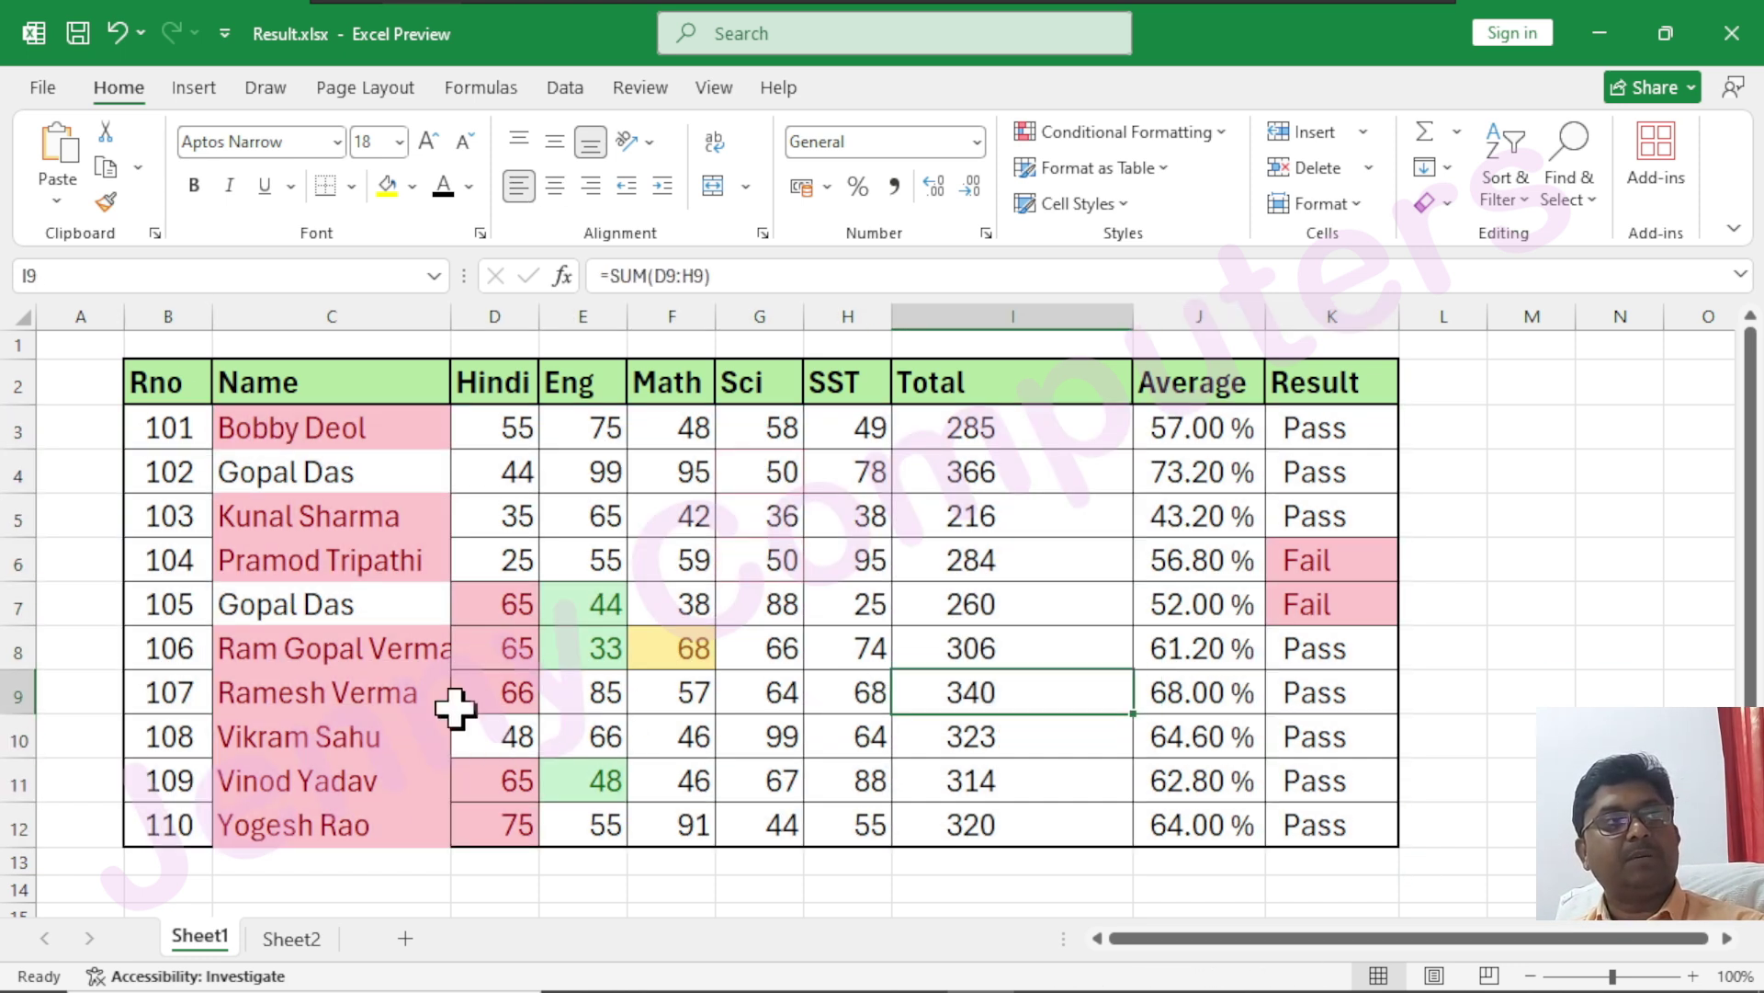
pyautogui.click(163, 430)
pyautogui.moveTo(653, 473); pyautogui.dragTo(1336, 839)
pyautogui.click(1434, 202)
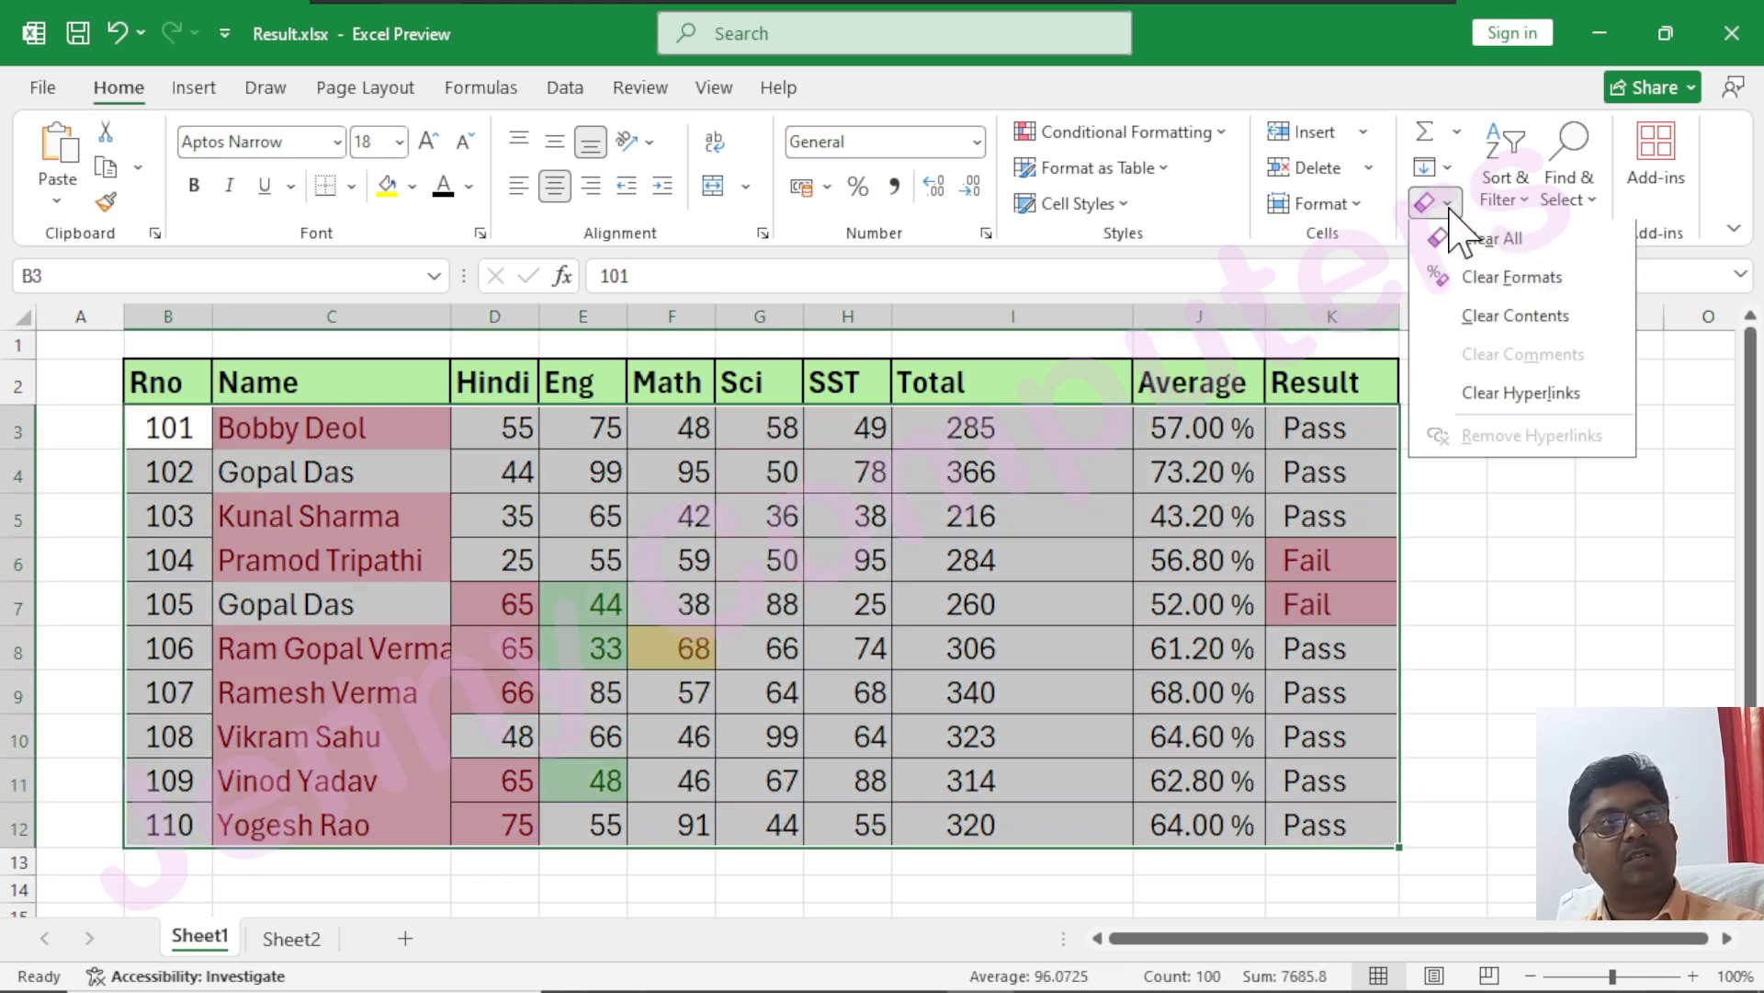
pyautogui.click(1551, 283)
pyautogui.click(680, 558)
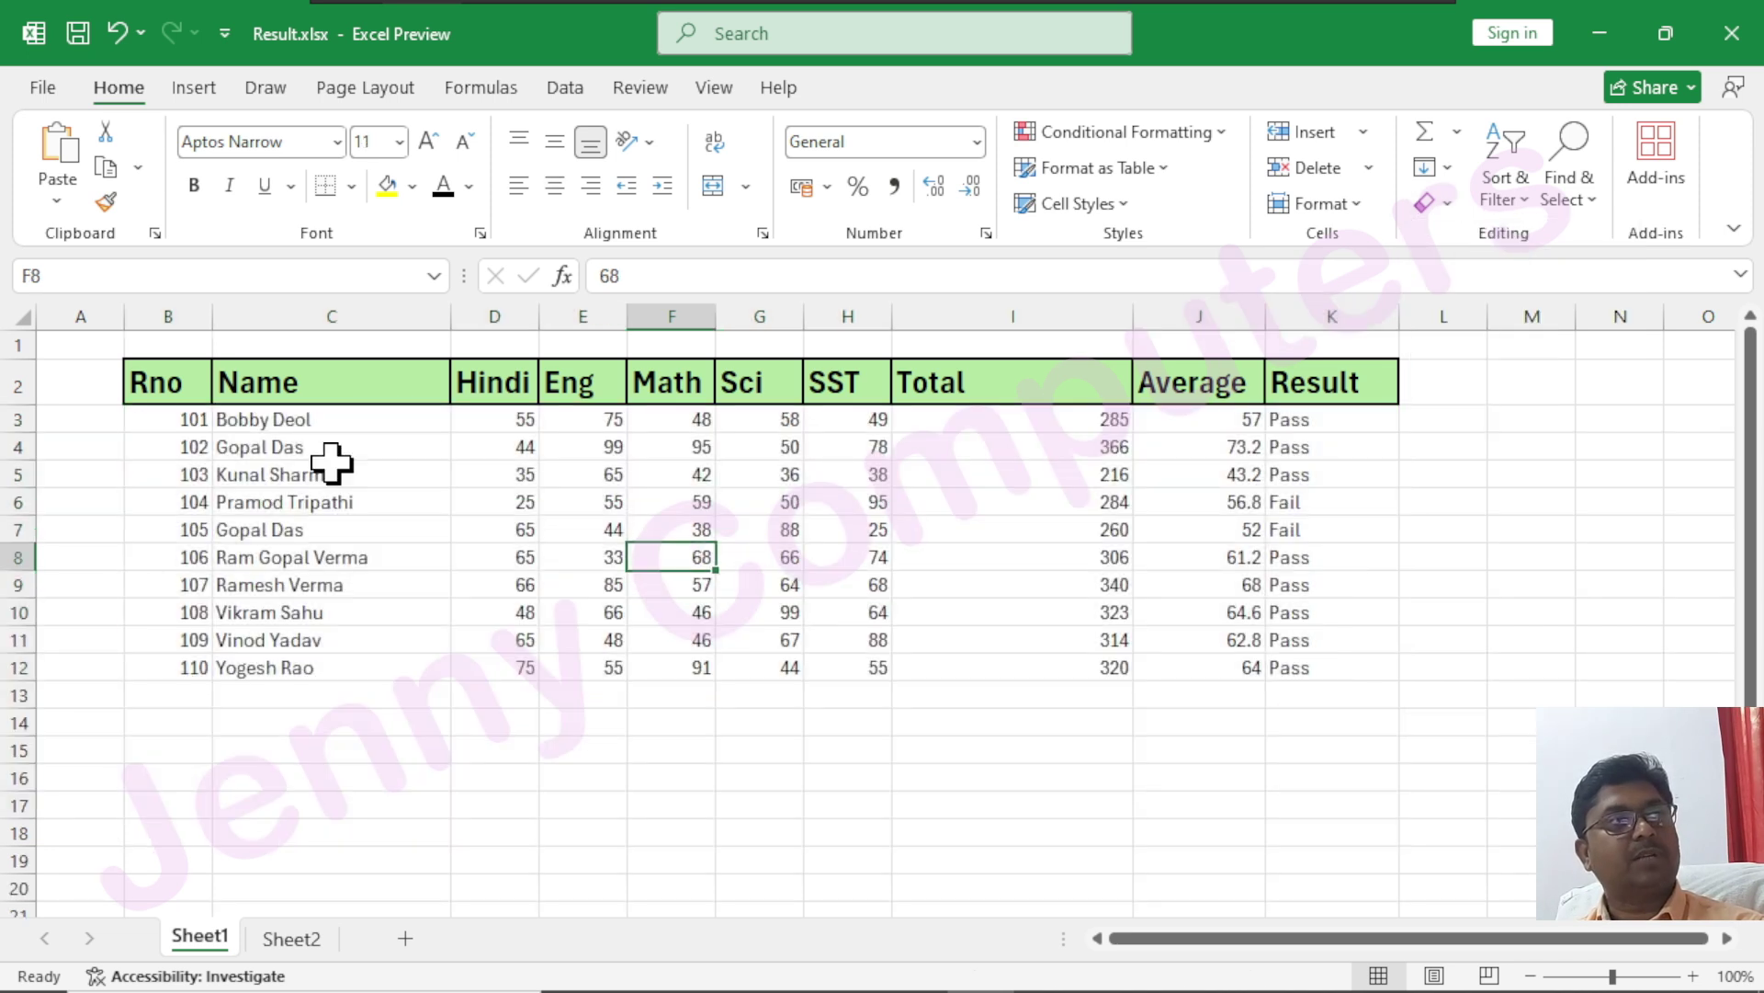
# - Increase the font size of B3:K12 to 18 and apply All Borders to the range
pyautogui.moveTo(142, 418); pyautogui.dragTo(1363, 663)
pyautogui.click(421, 138)
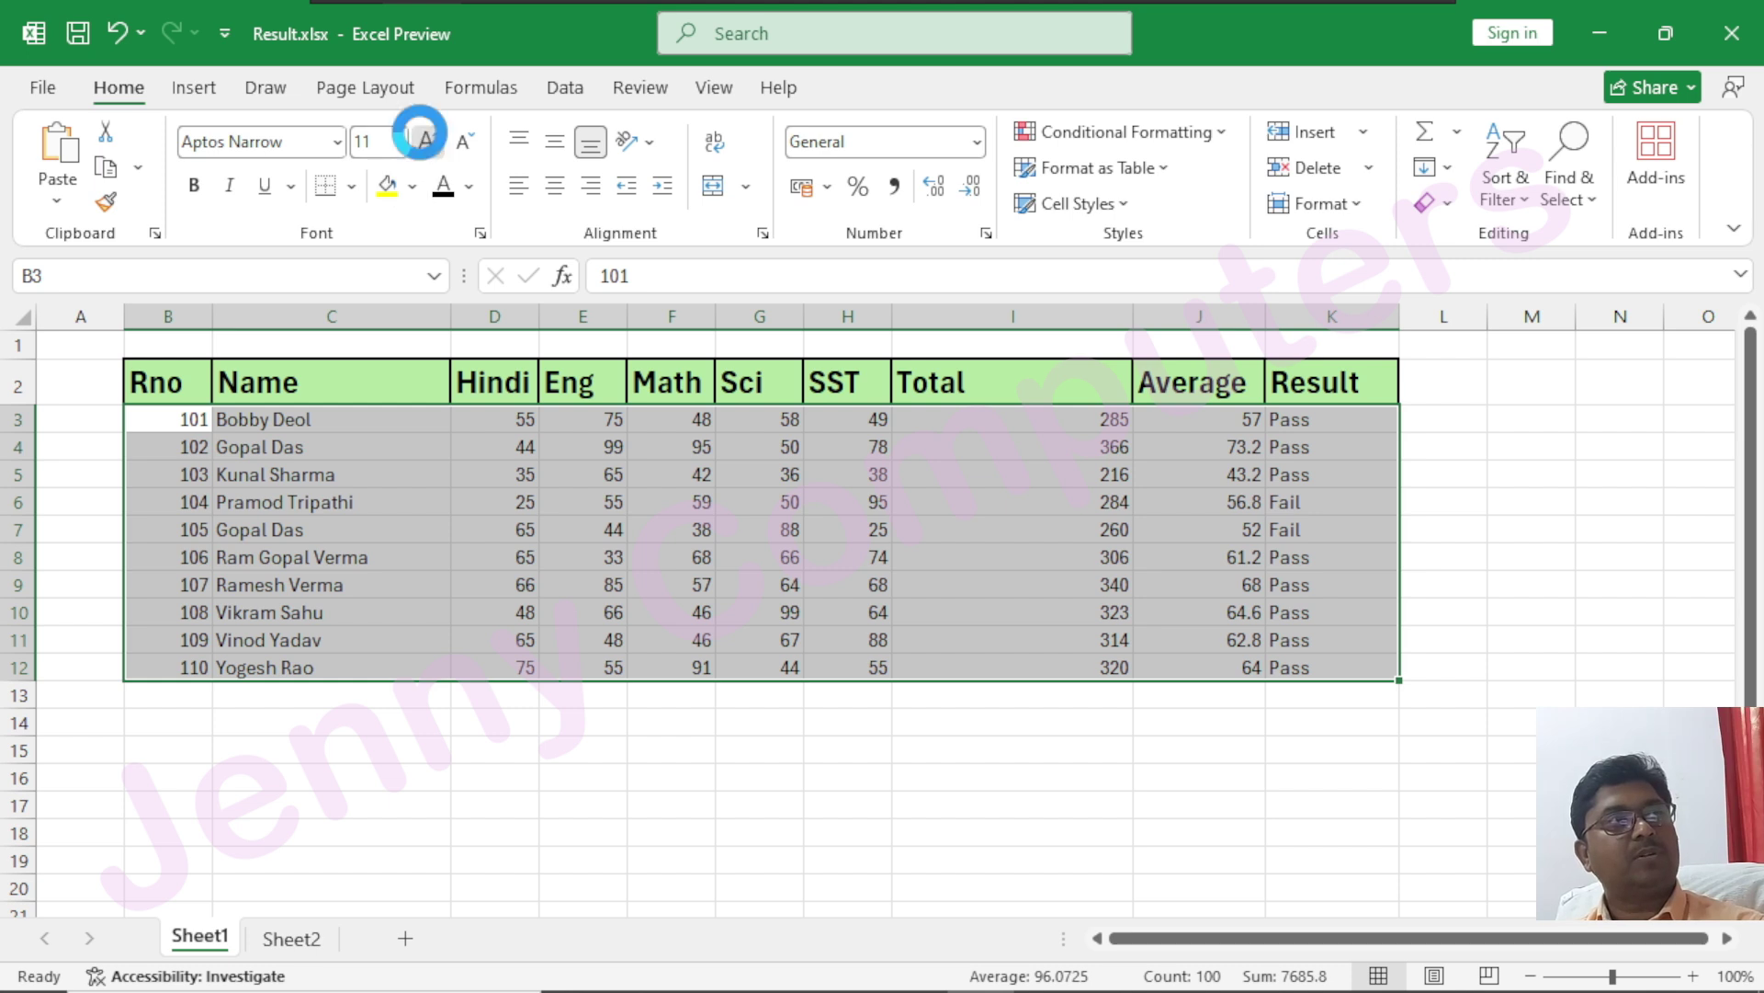
pyautogui.click(420, 139)
pyautogui.click(421, 140)
pyautogui.click(421, 140)
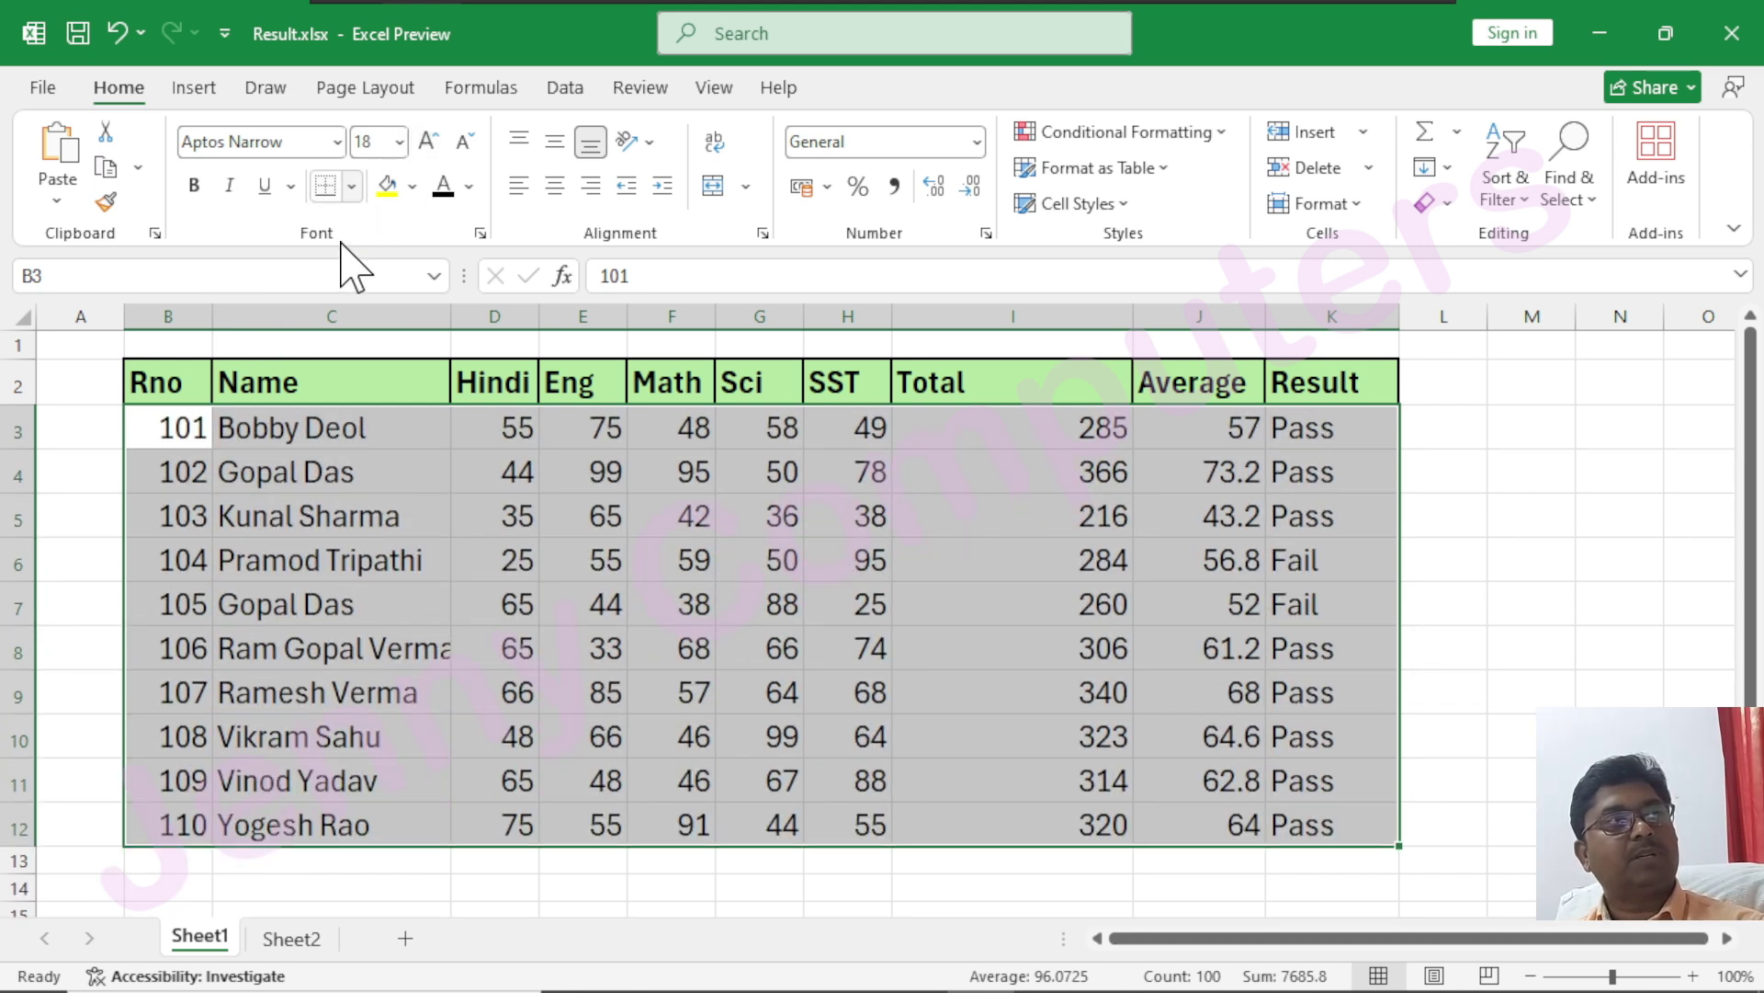
pyautogui.click(351, 187)
pyautogui.click(374, 460)
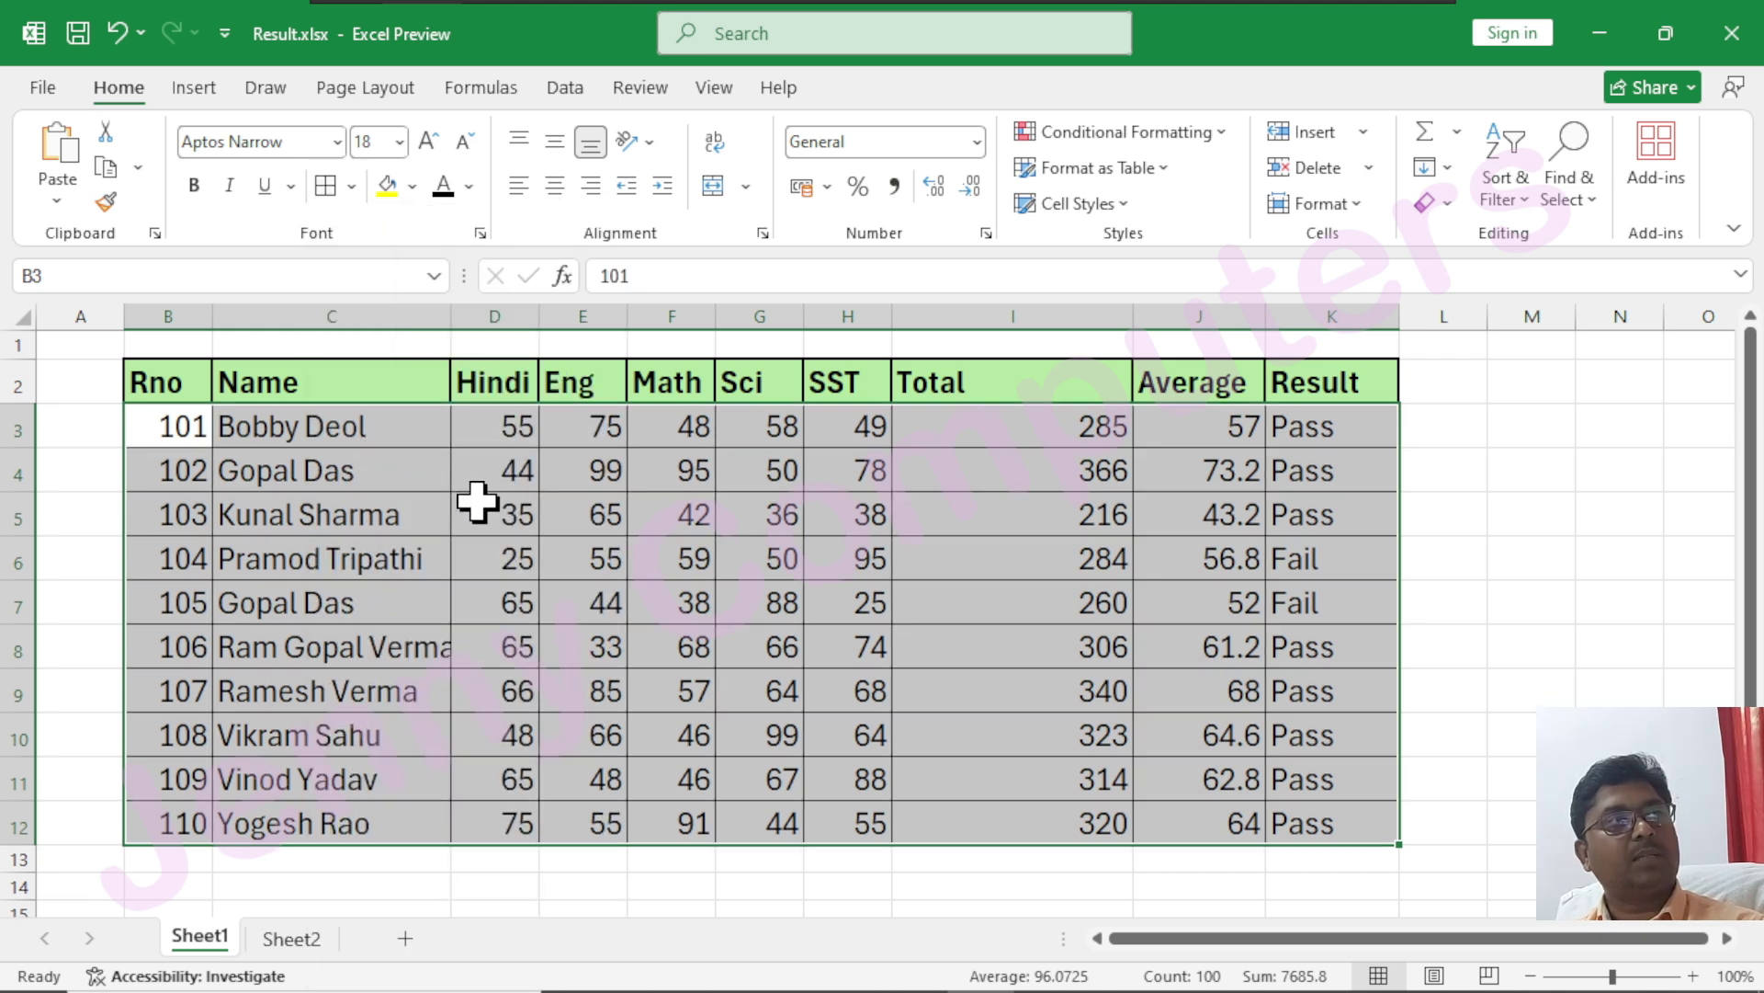
pyautogui.click(488, 511)
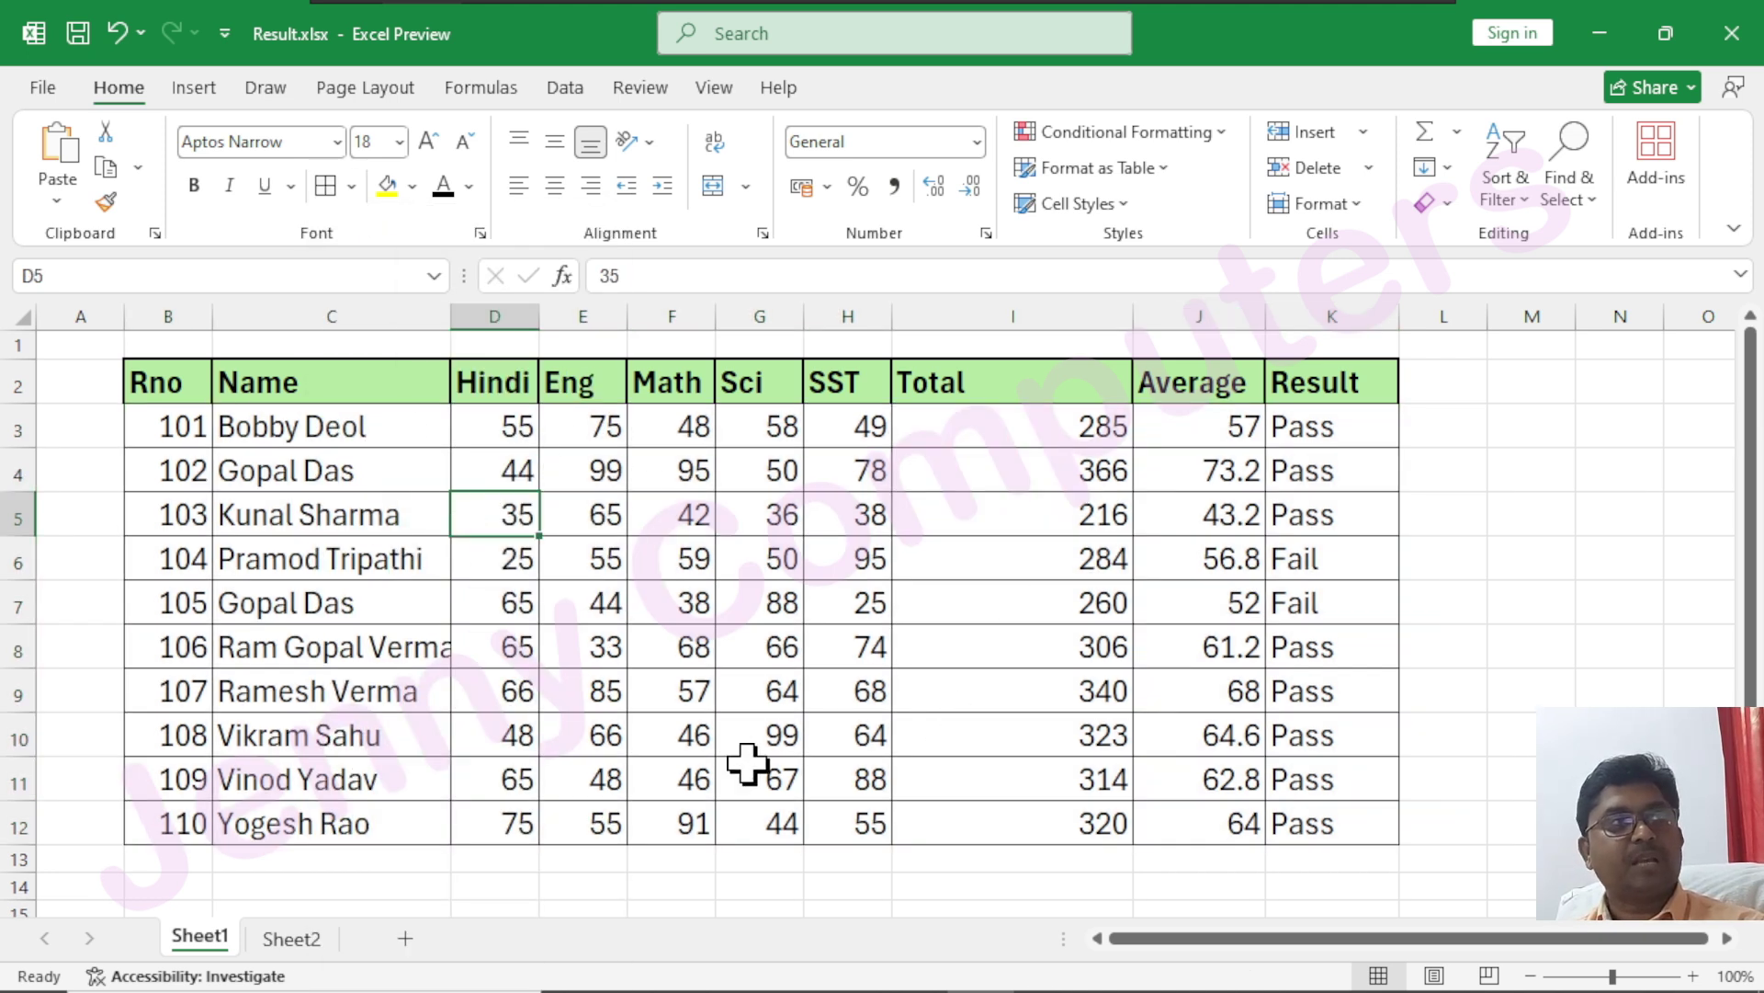
# - Enter roll number 111 in B13, directly below the last student record
pyautogui.scroll(-2, 516, 591)
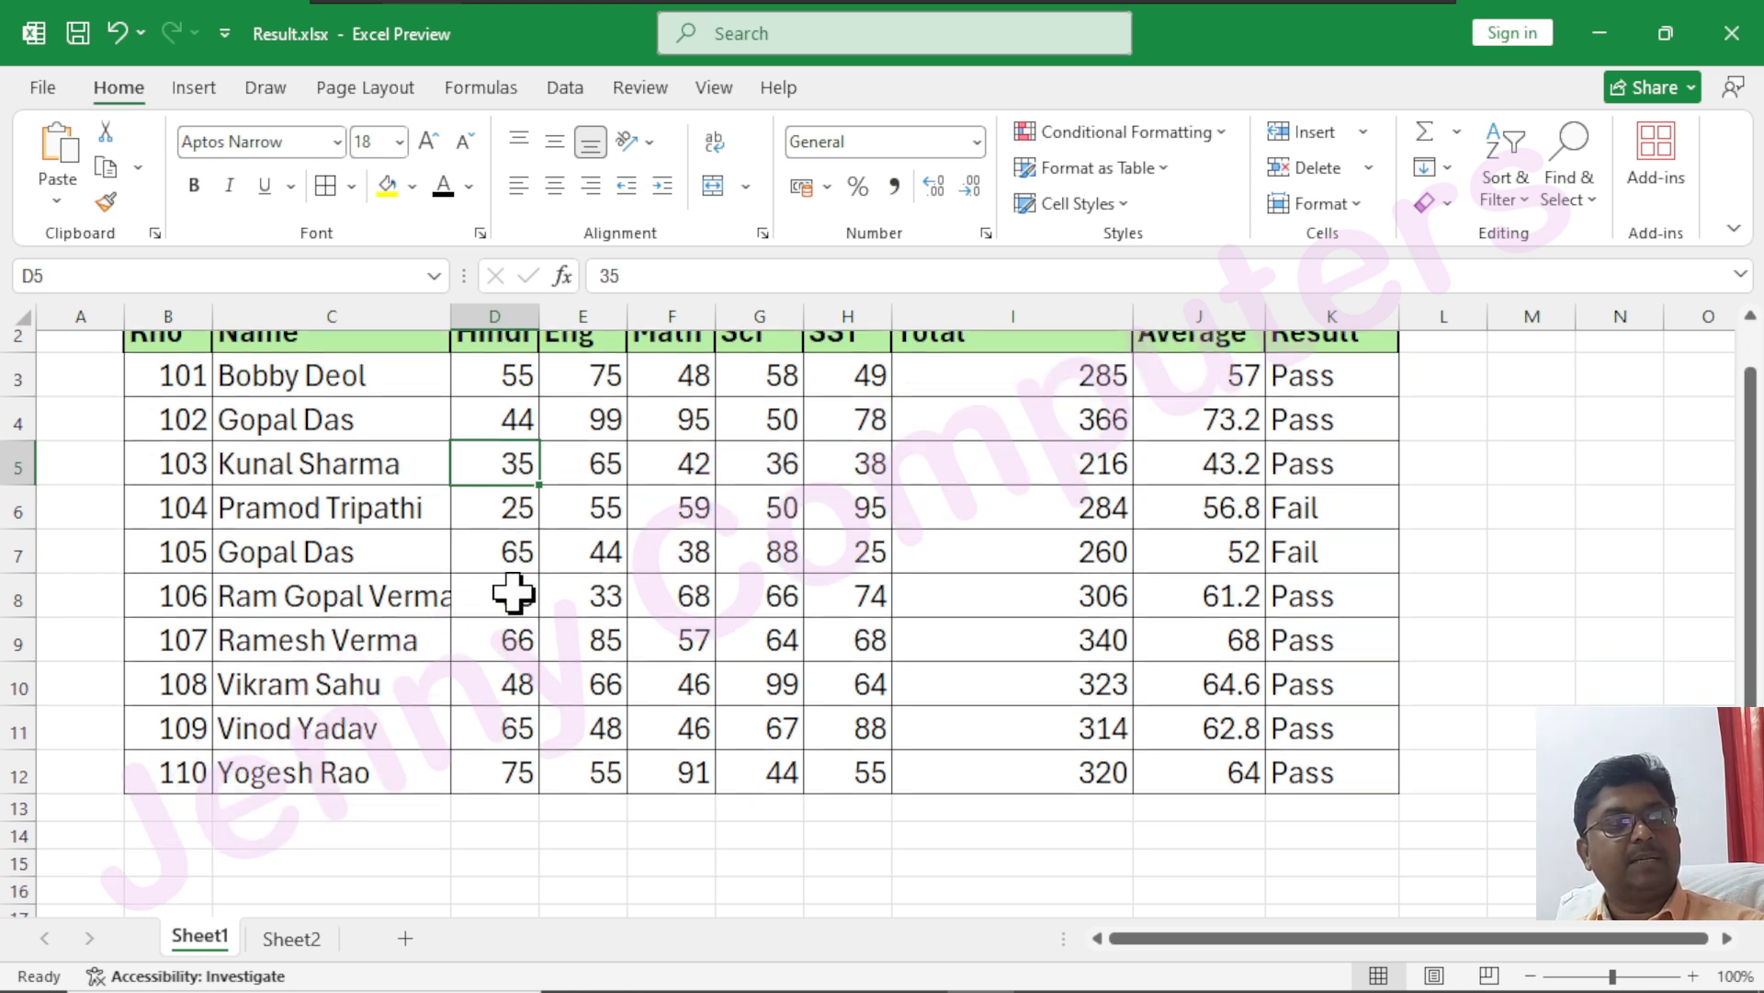
pyautogui.click(177, 694)
pyautogui.write('111')
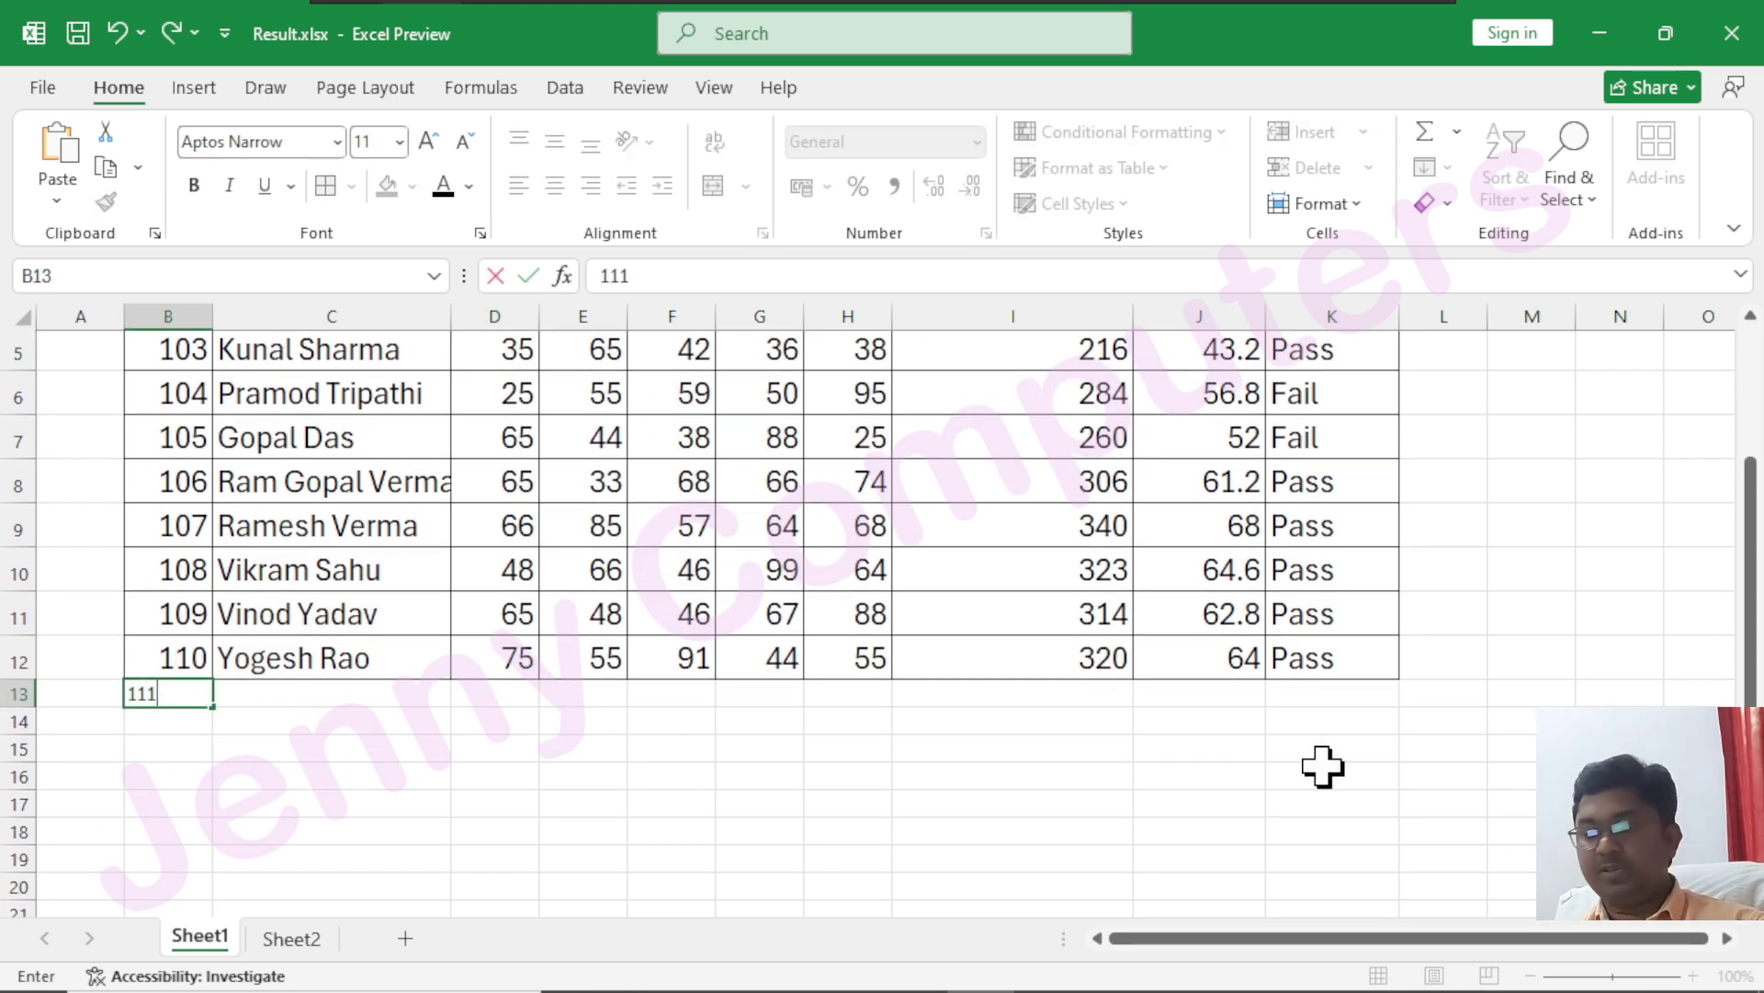
pyautogui.press('Tab')
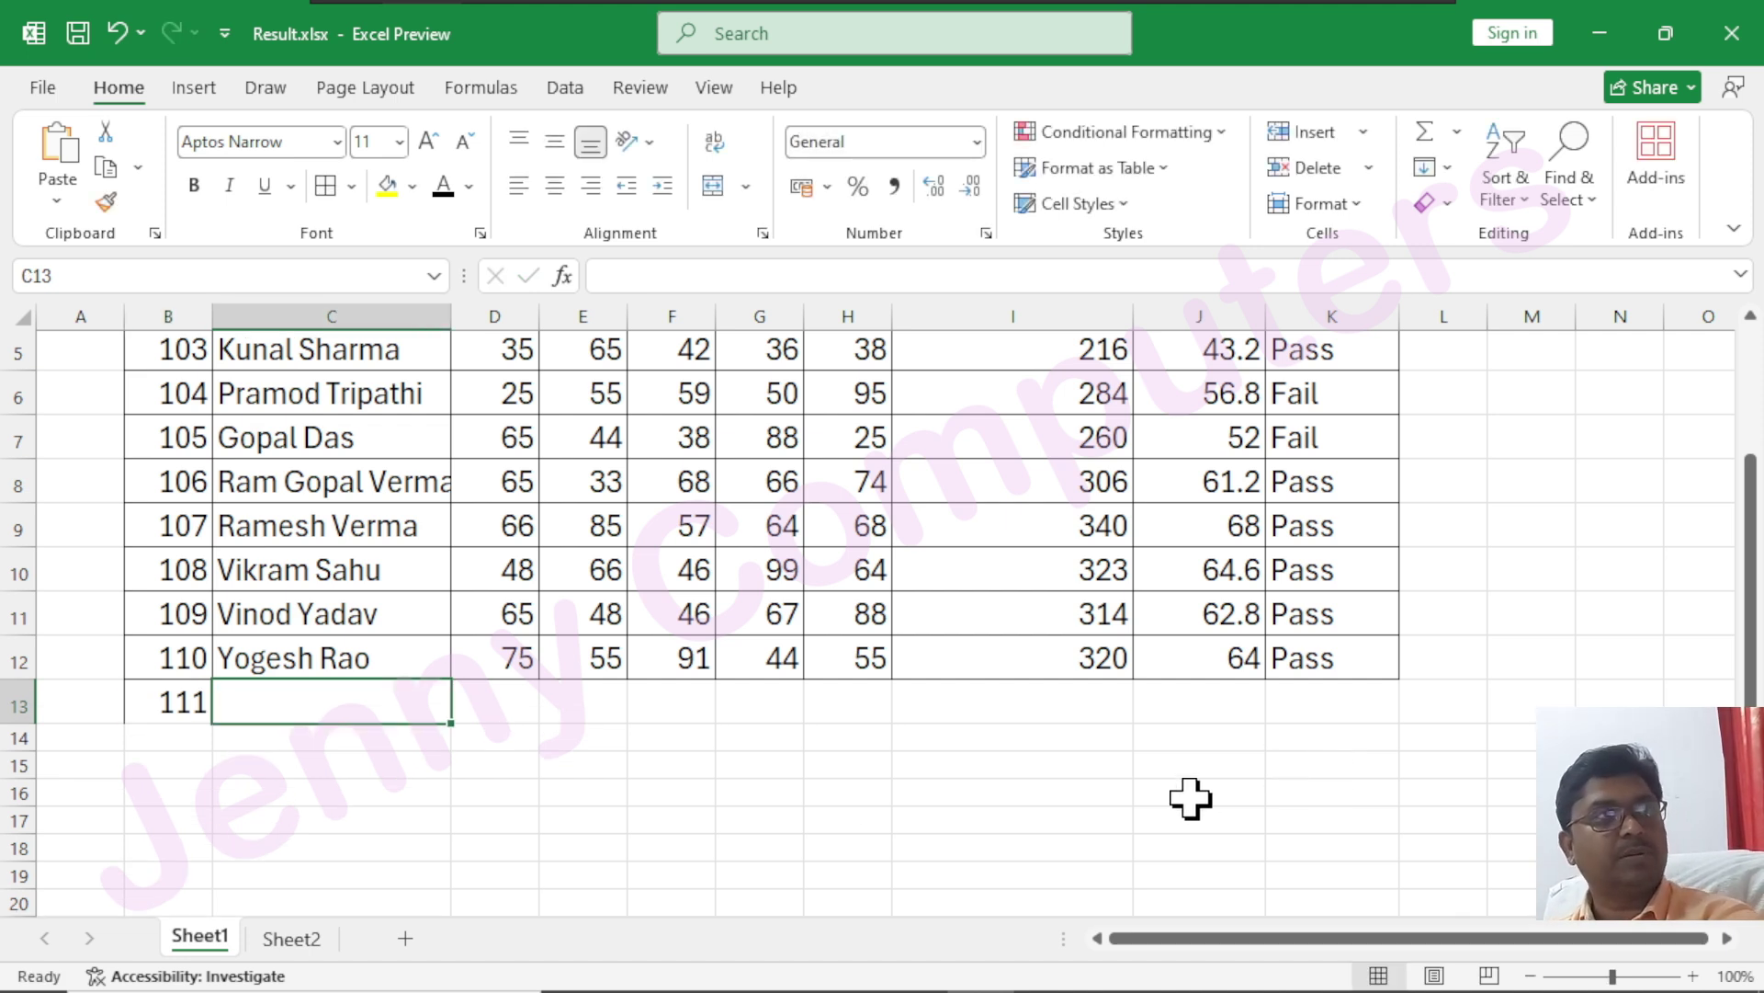
# - Add a new worksheet, set all its cells to font size 22 and widen all columns to roughly three times their width
pyautogui.click(294, 937)
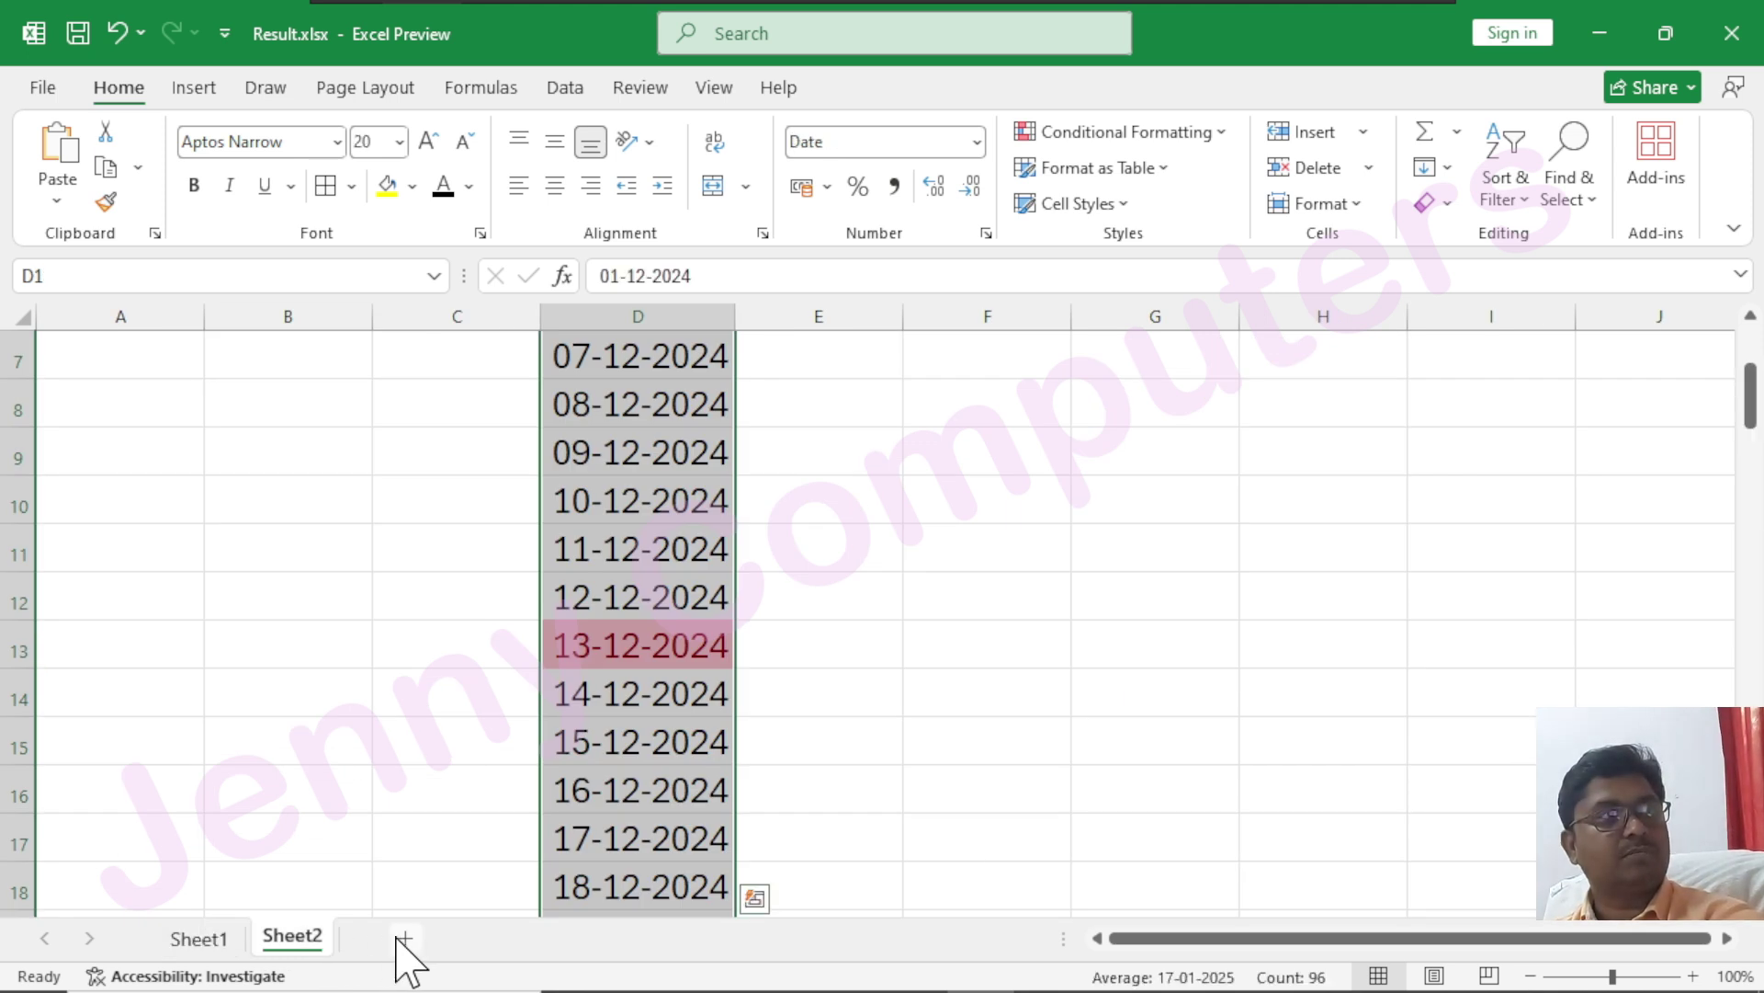
pyautogui.click(405, 939)
pyautogui.click(20, 318)
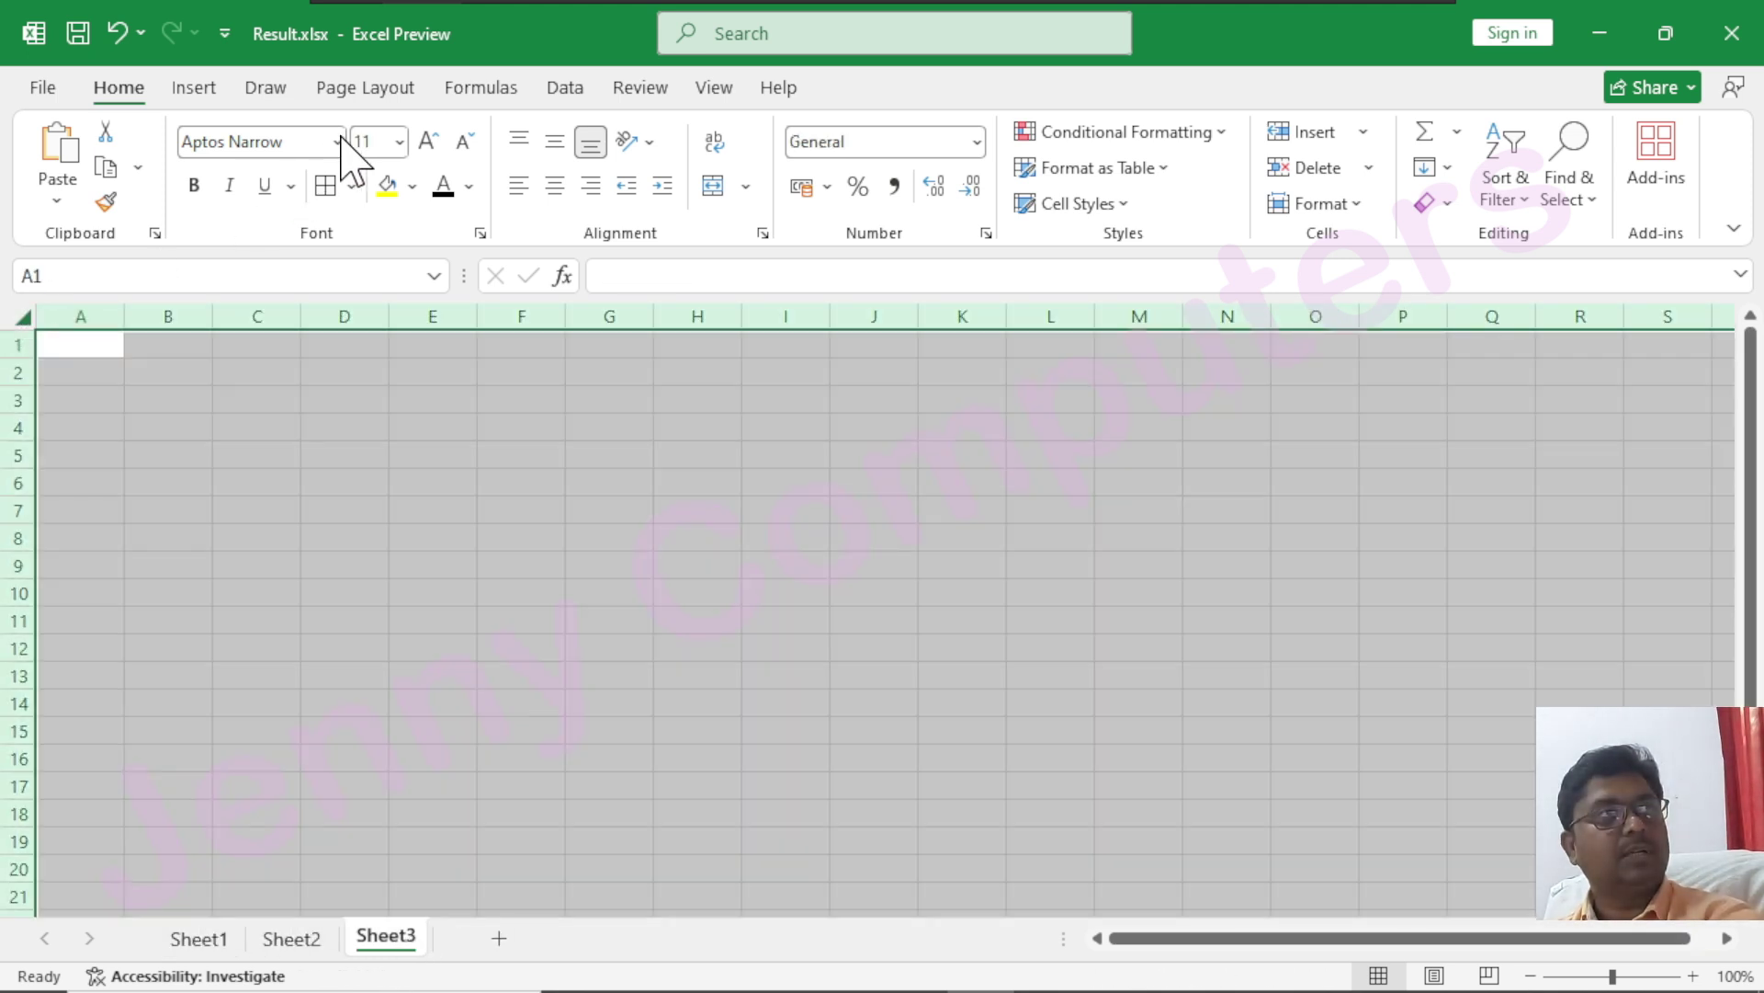
pyautogui.click(398, 142)
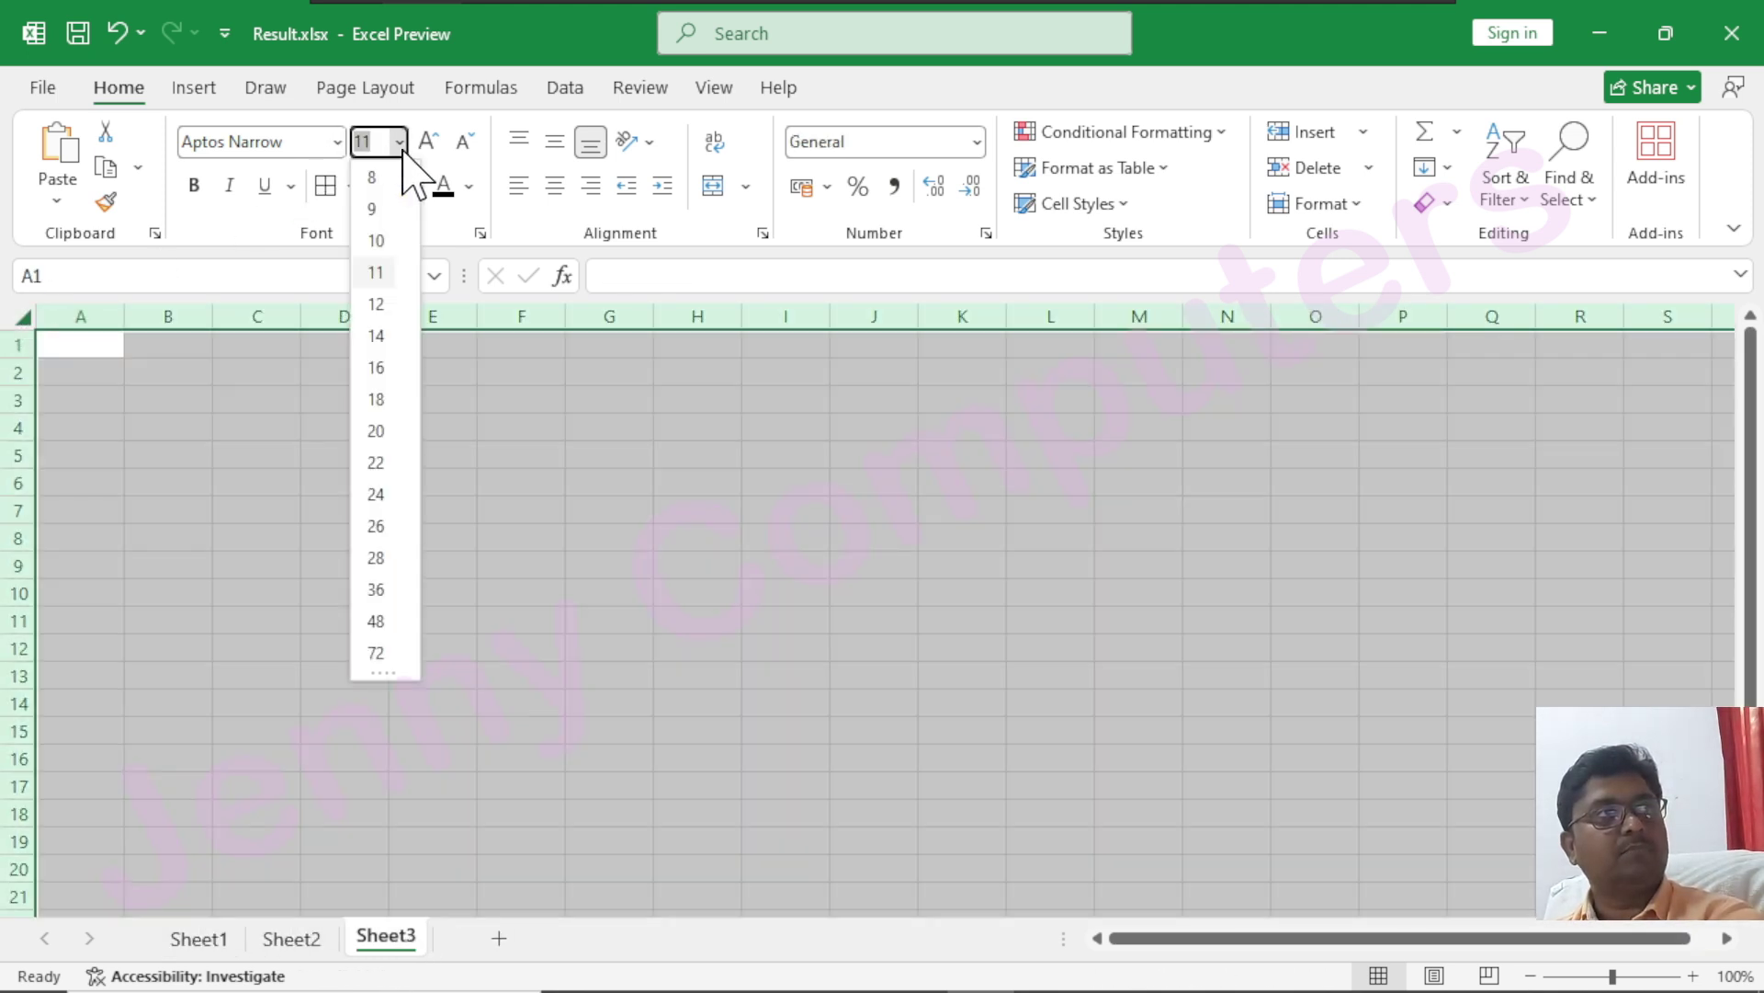
pyautogui.moveTo(127, 317); pyautogui.dragTo(318, 331)
pyautogui.click(268, 361)
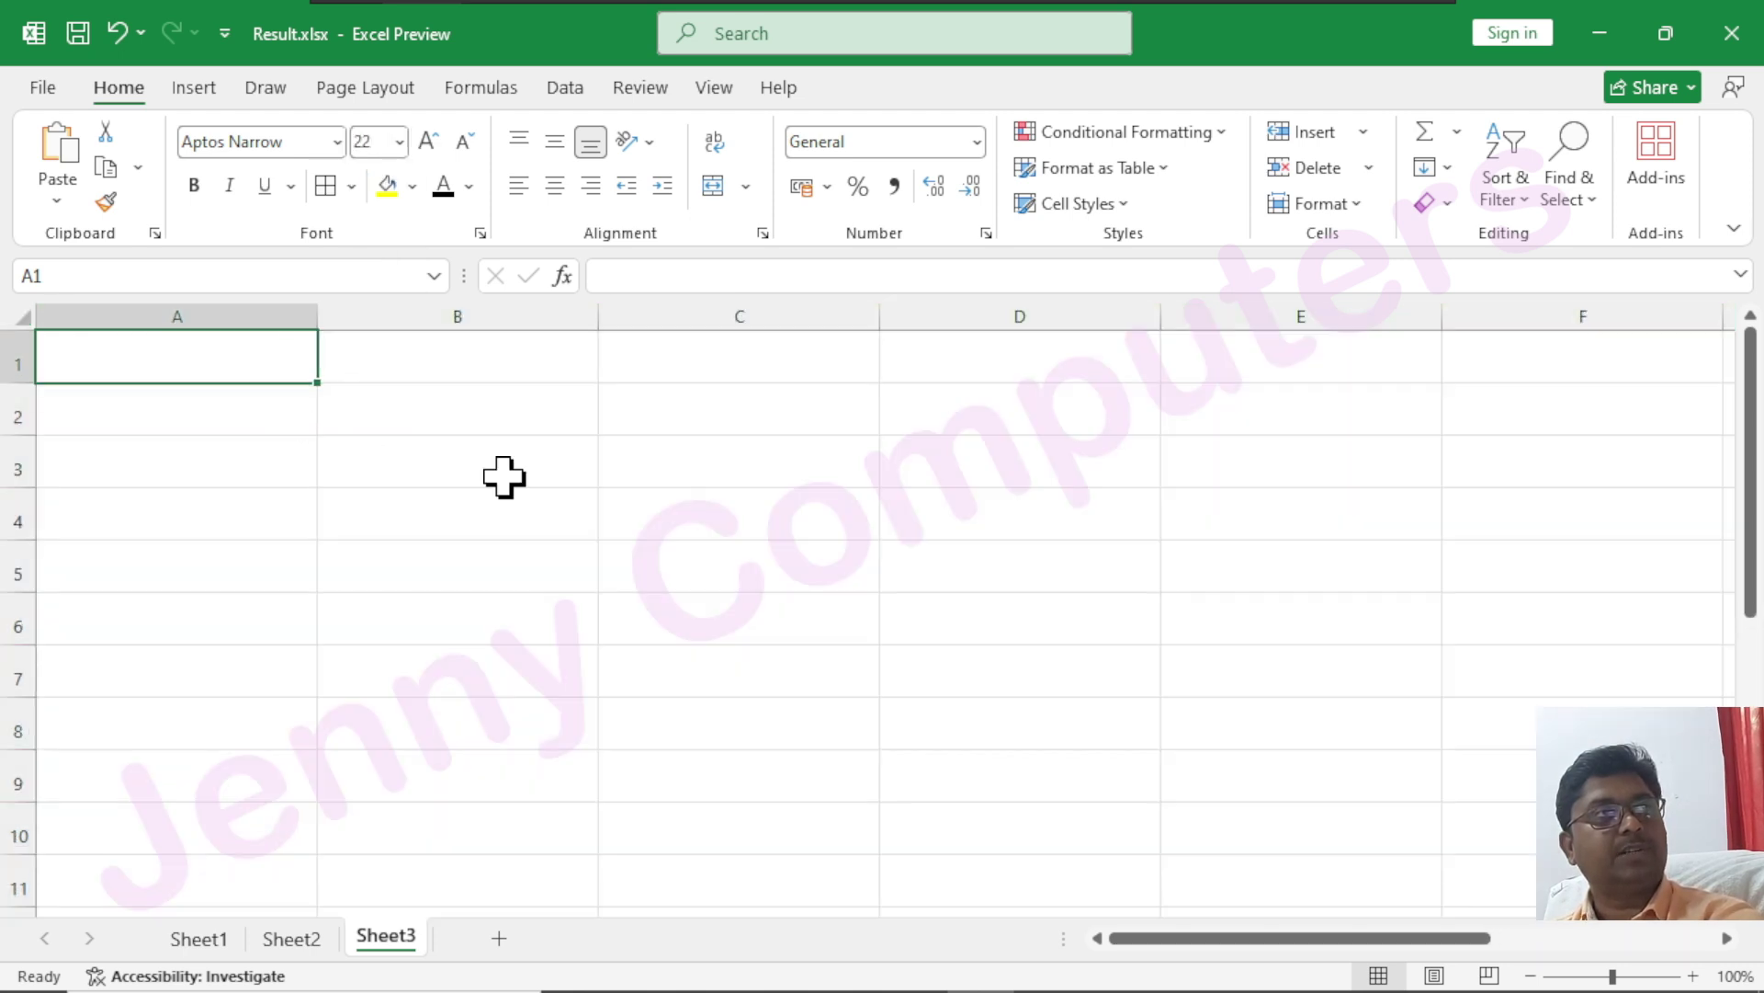
# - Enter the headers Name, Hindi and Eng in A1:C1
pyautogui.write('N')
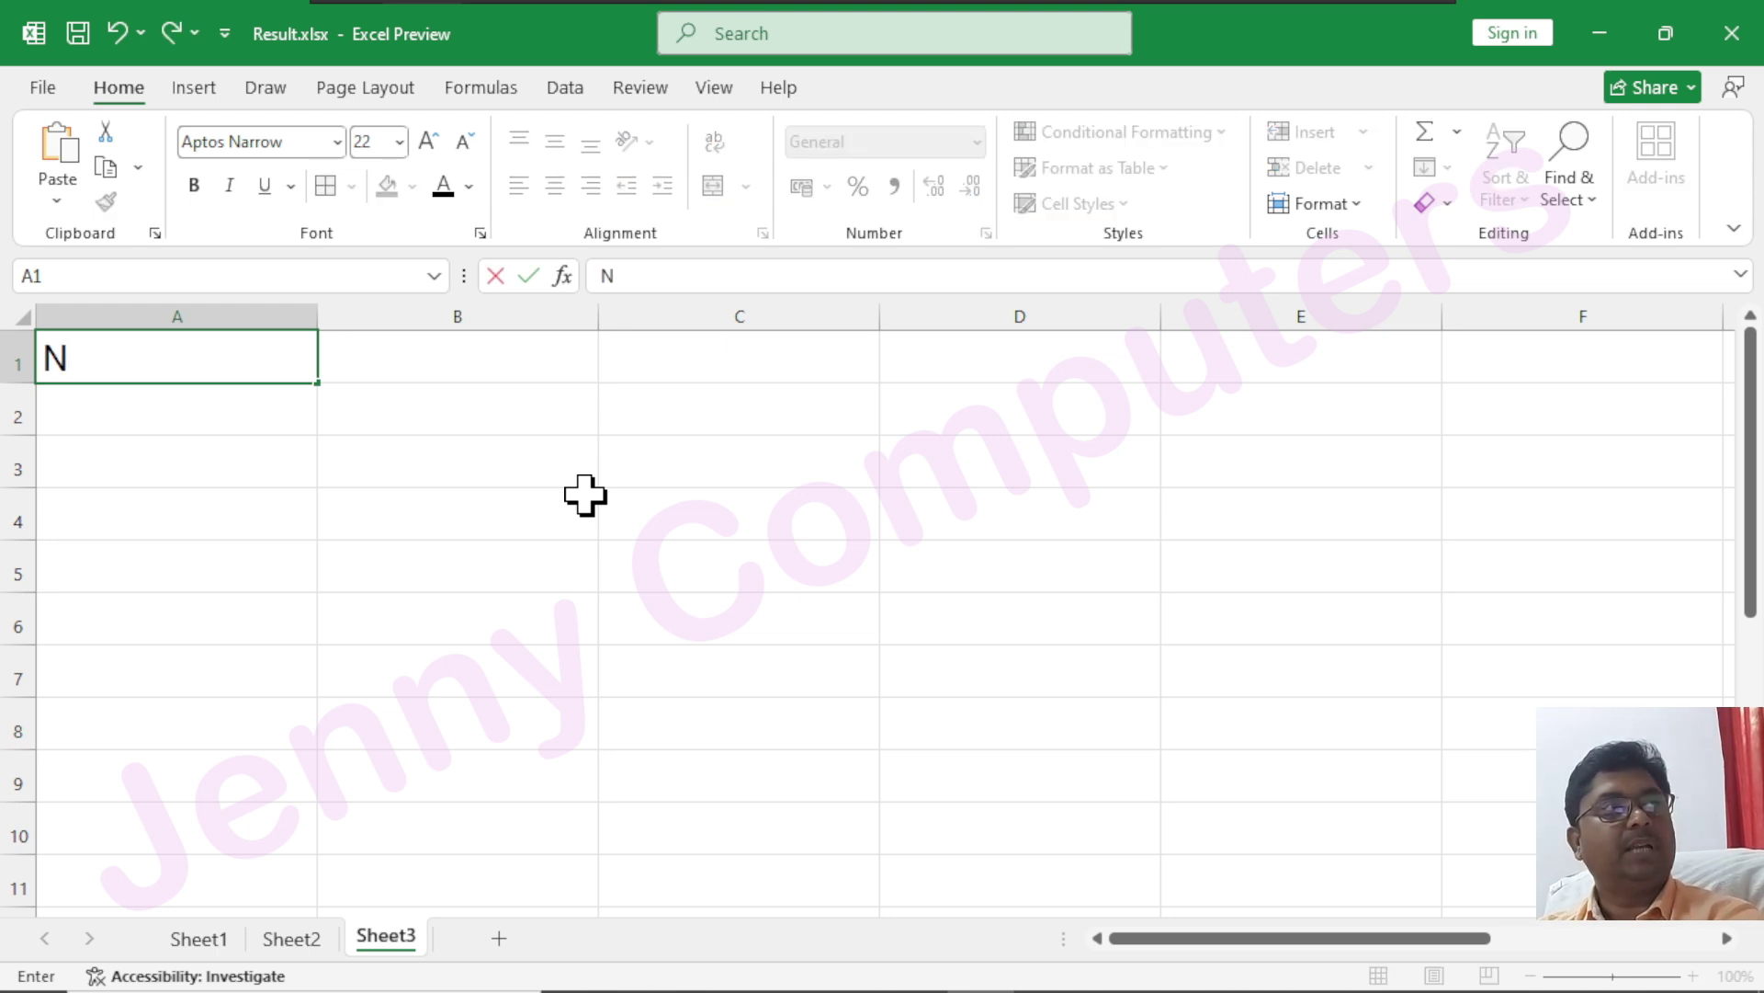
pyautogui.press('BackSpace')
pyautogui.write('Name')
pyautogui.press('Tab')
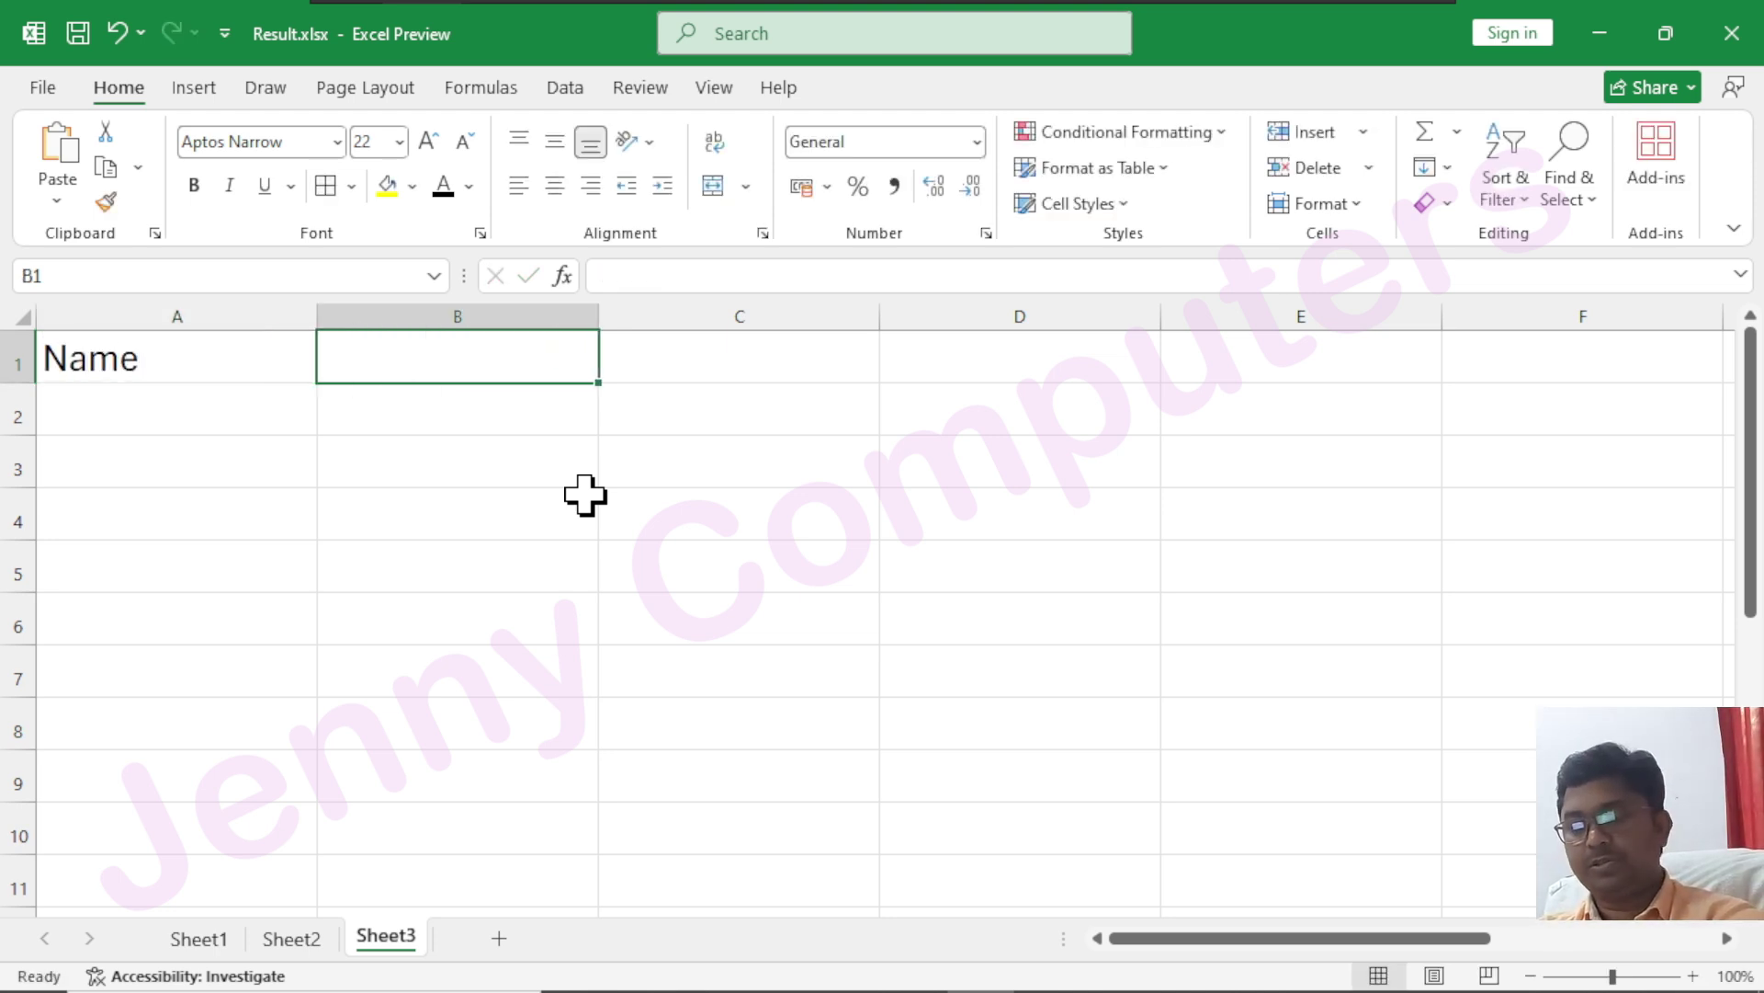
pyautogui.write('Hindi')
pyautogui.press('Tab')
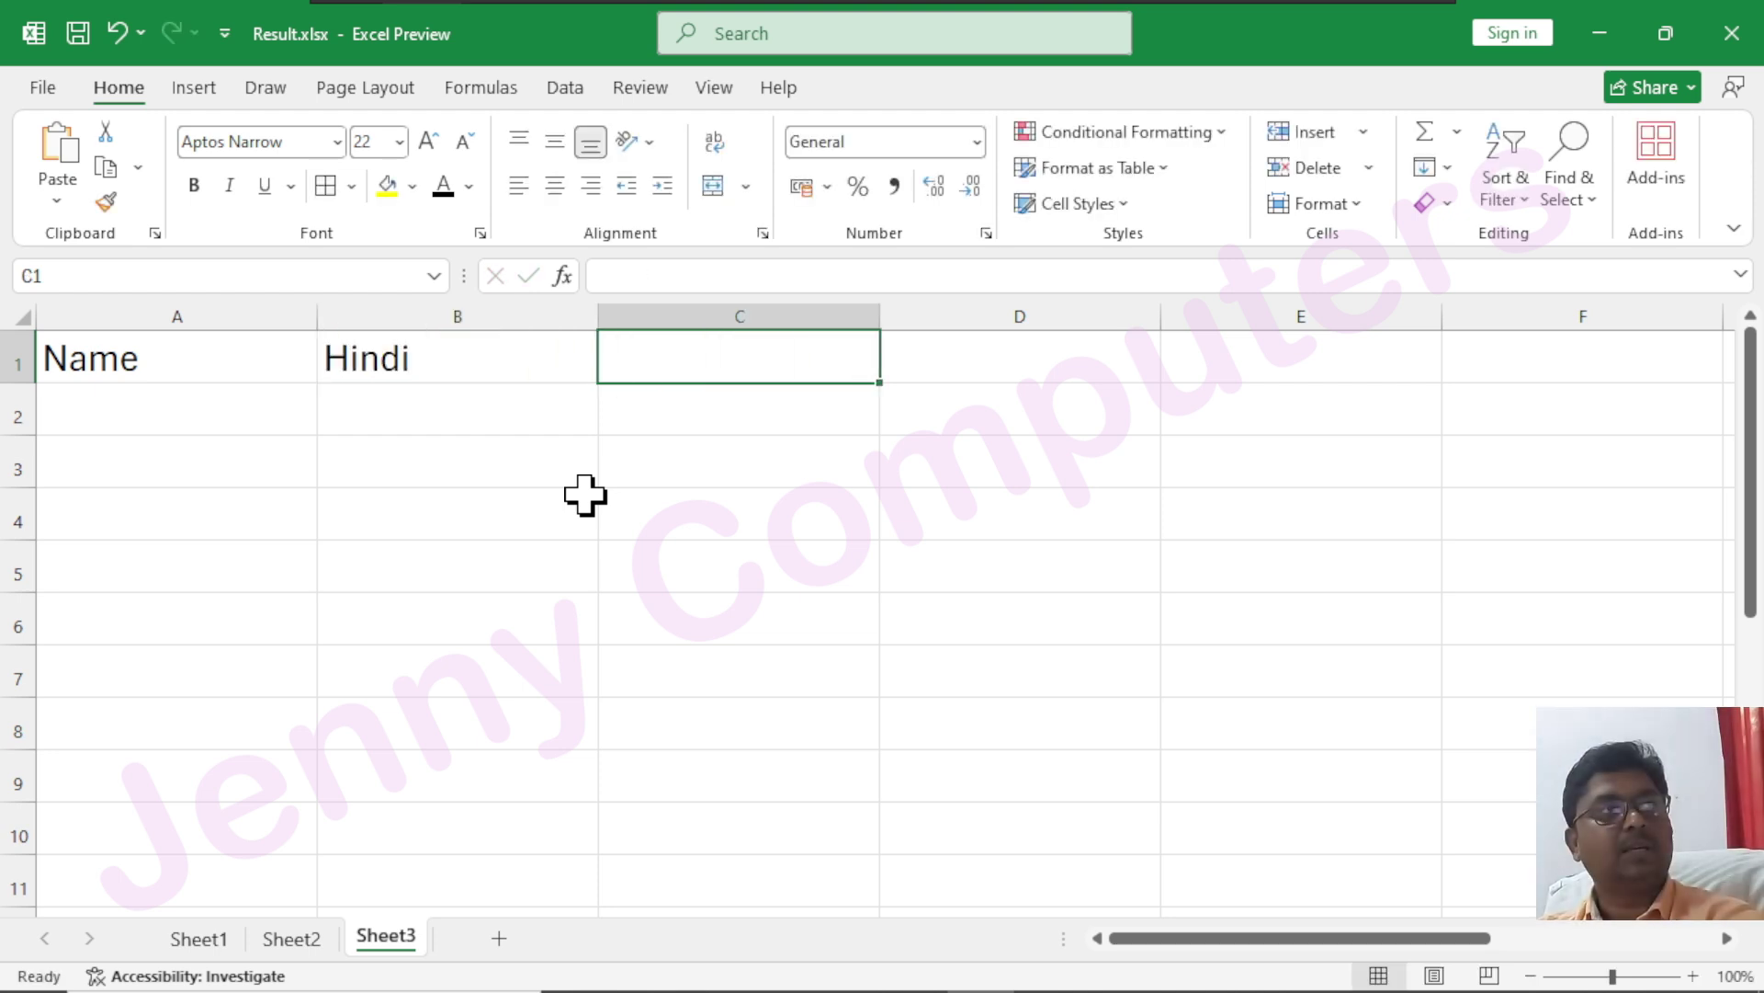
pyautogui.write('Eng')
pyautogui.press('Return')
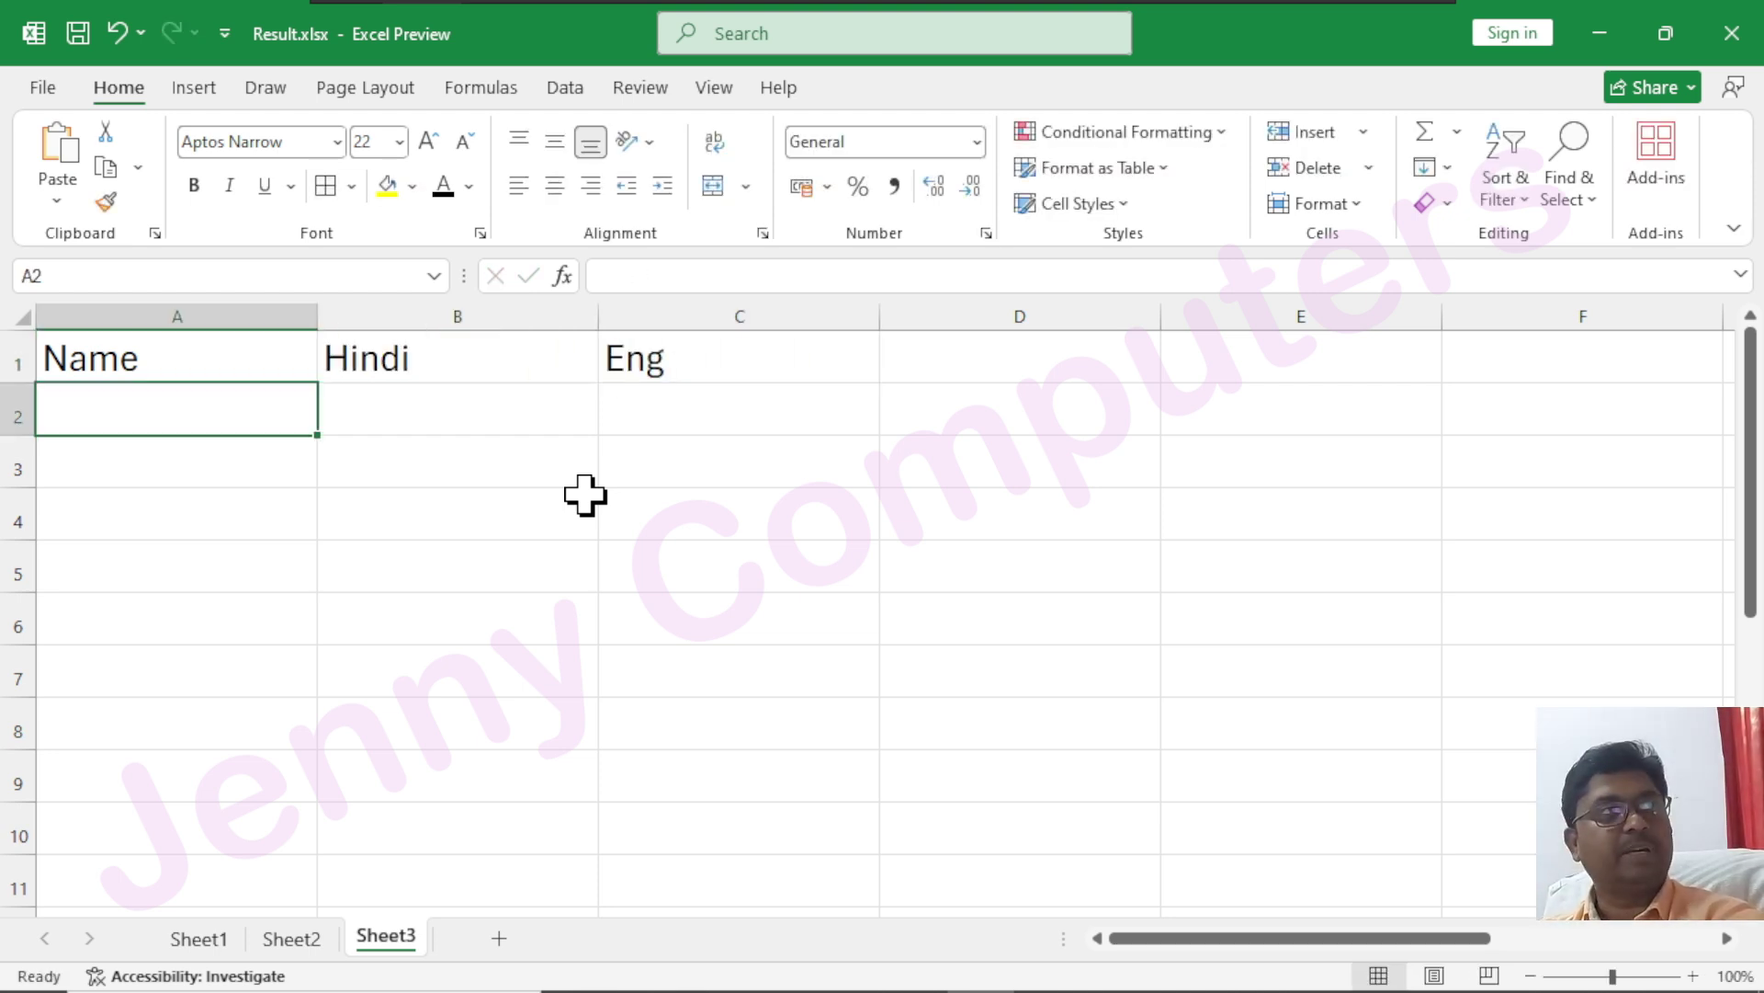
# - Fill the header cells A1:C1 with light orange and apply Thick Outside Borders around them
pyautogui.moveTo(234, 368); pyautogui.dragTo(658, 367)
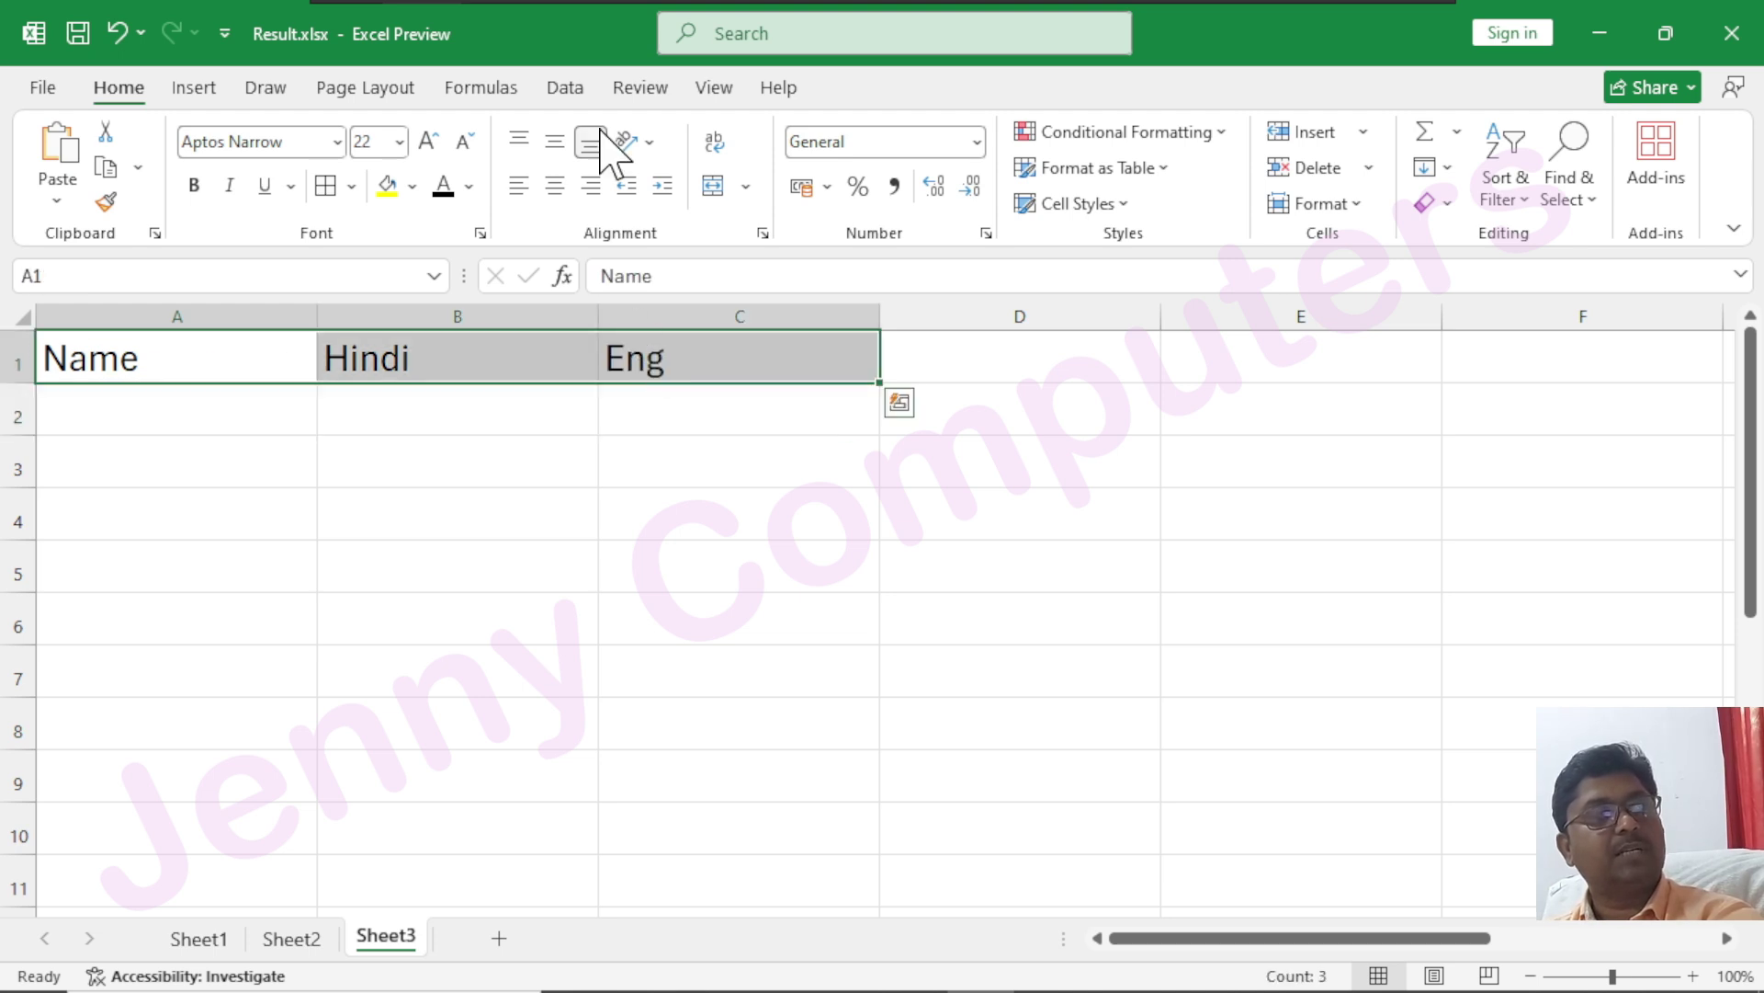
pyautogui.click(412, 187)
pyautogui.click(583, 377)
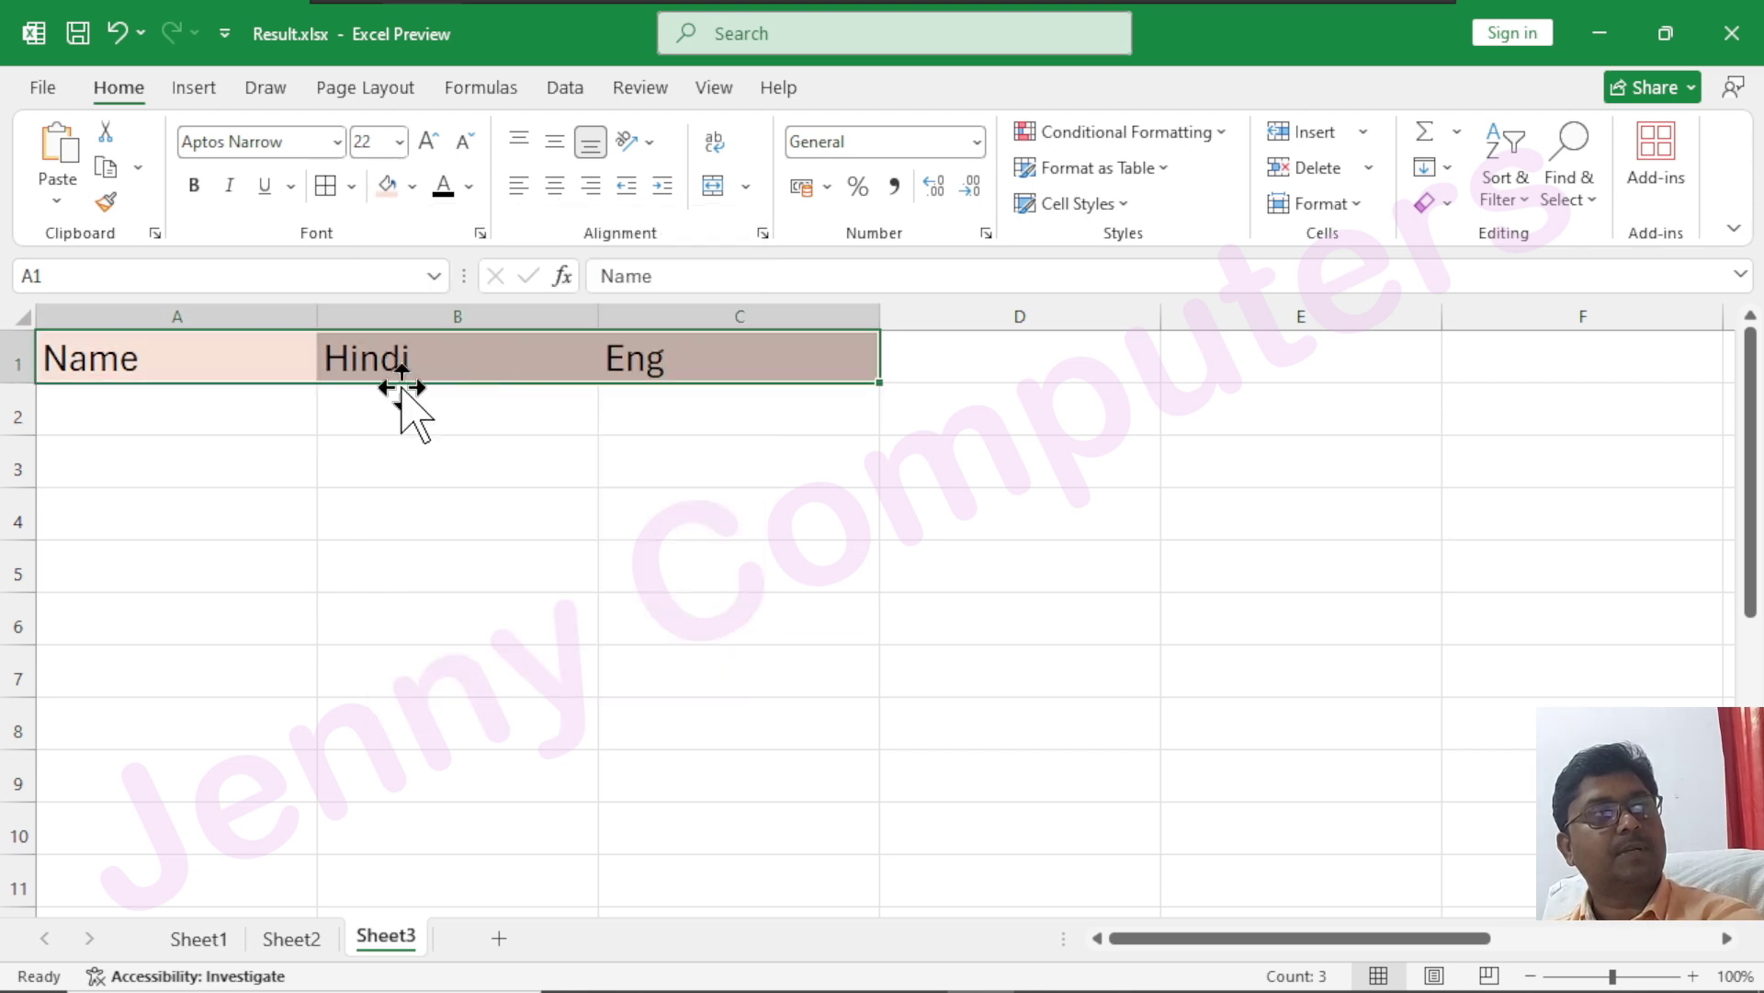
pyautogui.click(351, 186)
pyautogui.click(361, 534)
# - Apply All Borders to the header row and the empty row below it, A1:C2
pyautogui.moveTo(160, 410); pyautogui.dragTo(543, 406)
pyautogui.moveTo(248, 367); pyautogui.dragTo(677, 402)
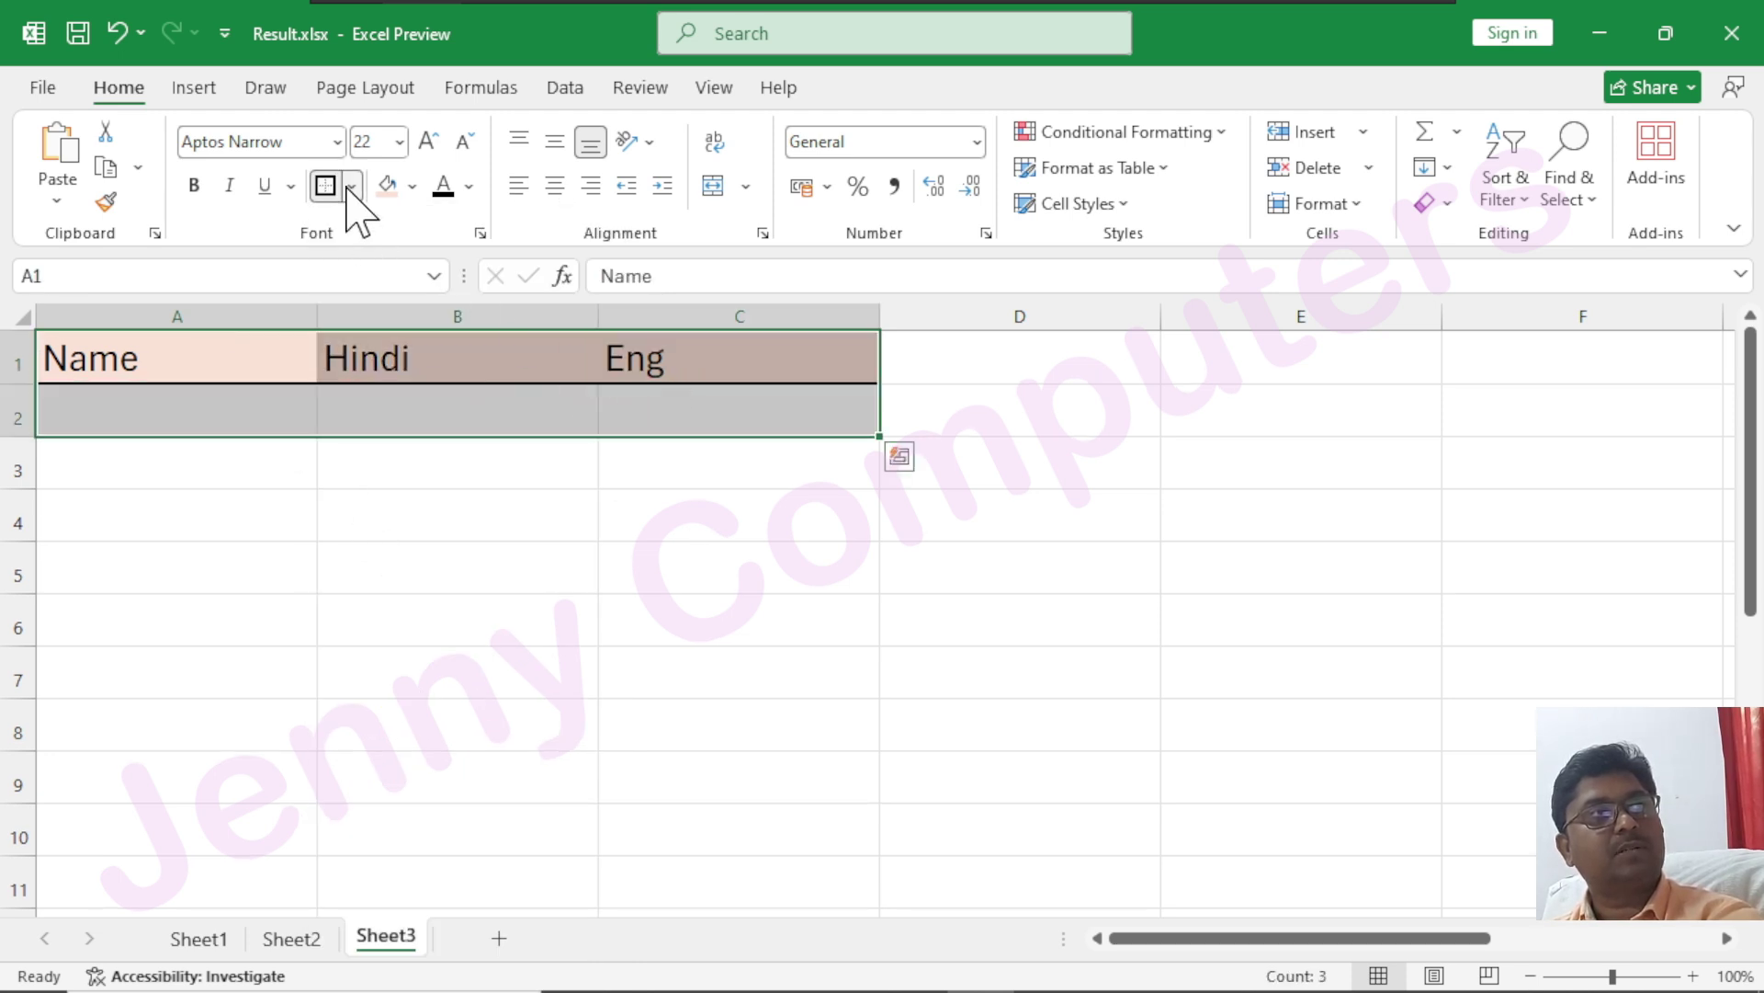
pyautogui.click(351, 187)
pyautogui.click(363, 462)
# - Apply Thick Outside Borders individually to the header cells A1, B1 and C1
pyautogui.moveTo(193, 355); pyautogui.dragTo(655, 343)
pyautogui.click(248, 350)
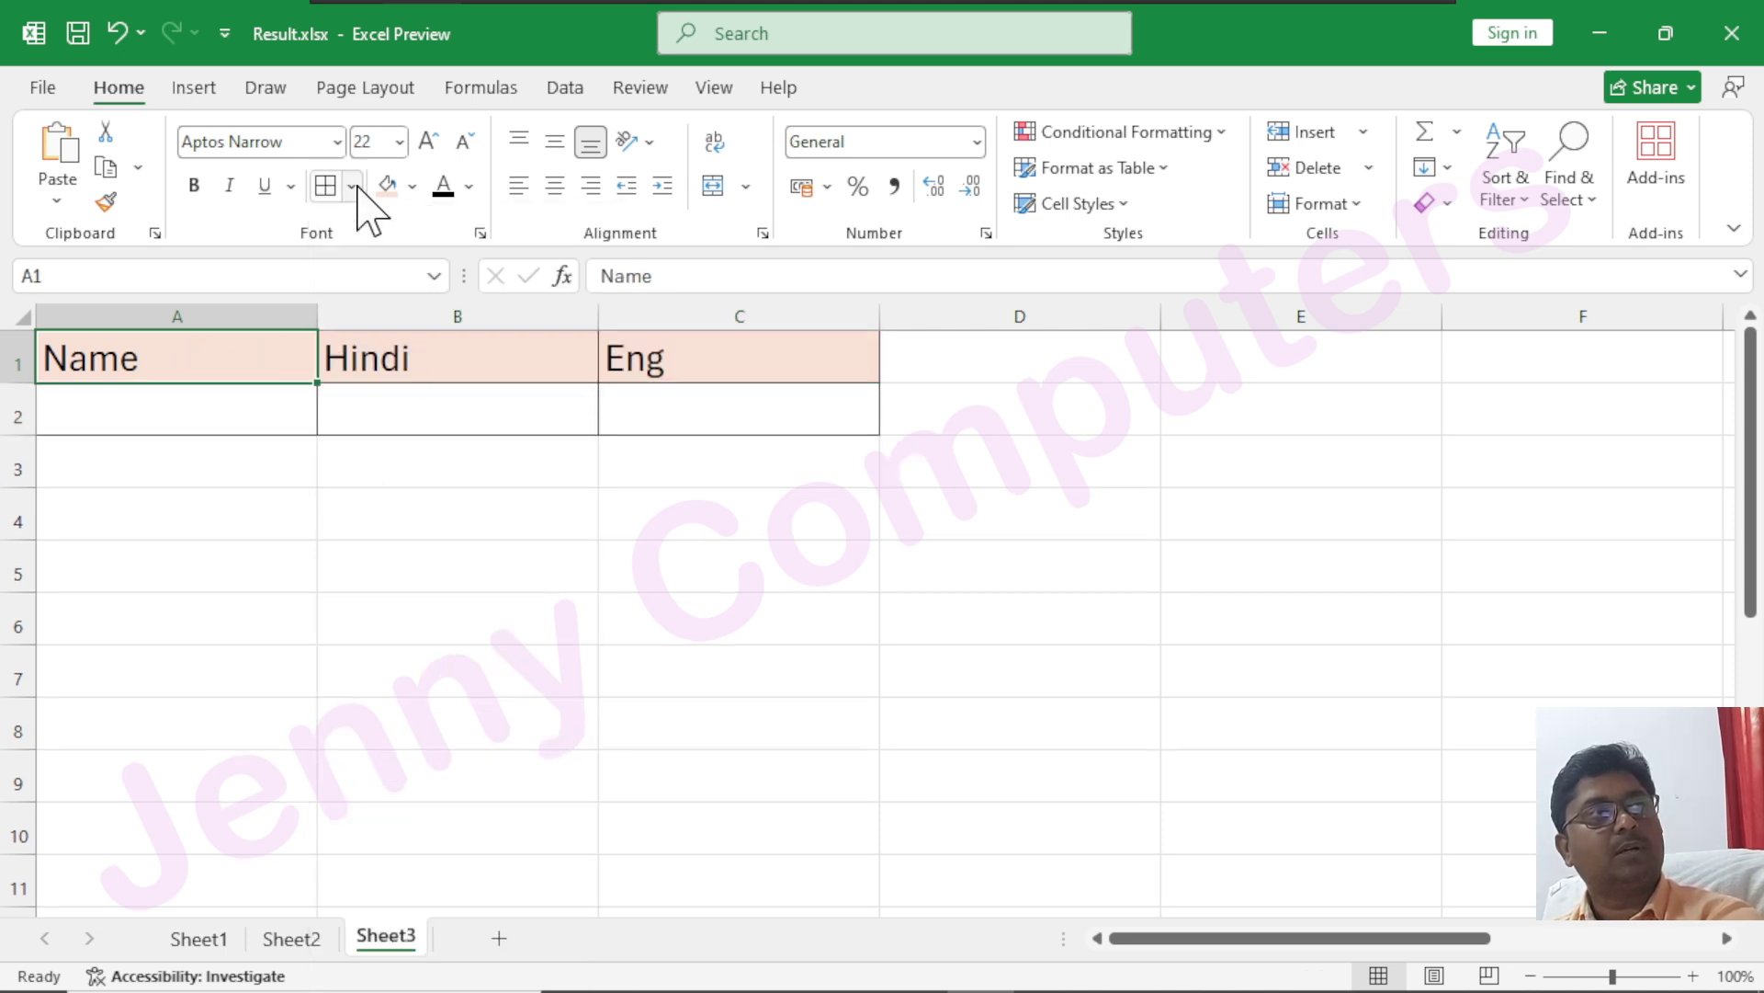
pyautogui.click(351, 187)
pyautogui.click(413, 543)
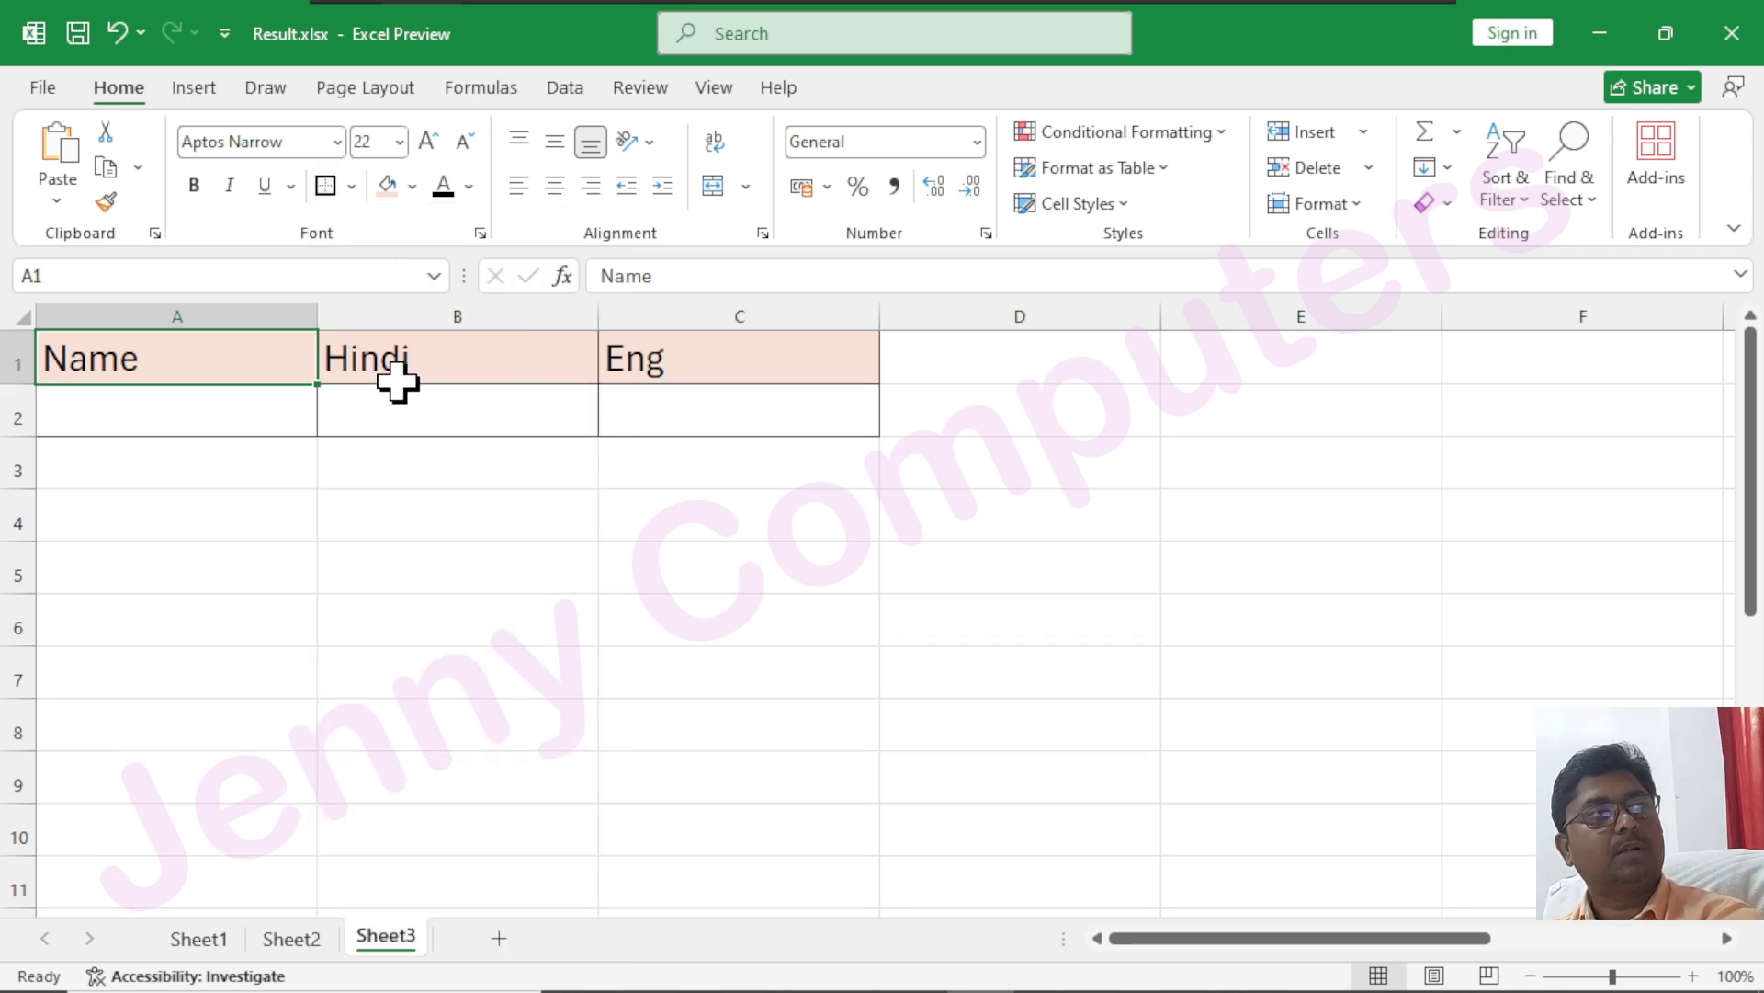
pyautogui.click(395, 372)
pyautogui.click(606, 342)
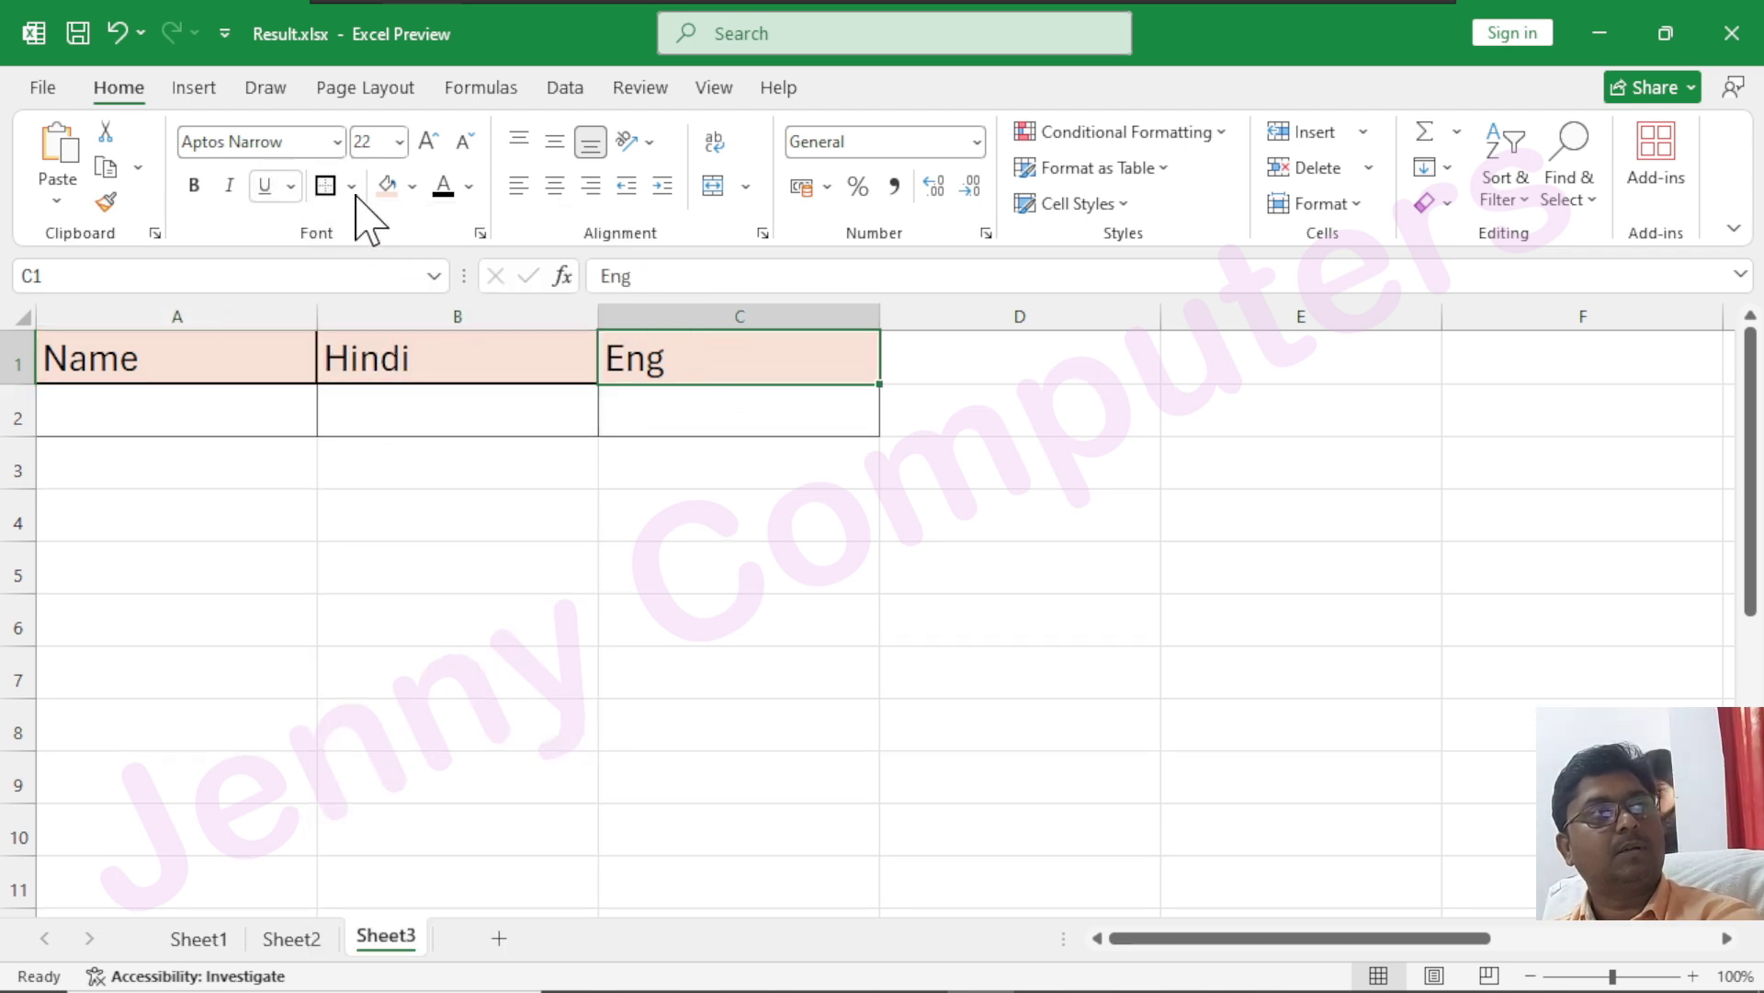
# - Fill row 2 with the first student's name, Hindi mark 55 and Eng mark 88
pyautogui.click(264, 409)
pyautogui.write('Ganesh')
pyautogui.press('Tab')
pyautogui.write('551')
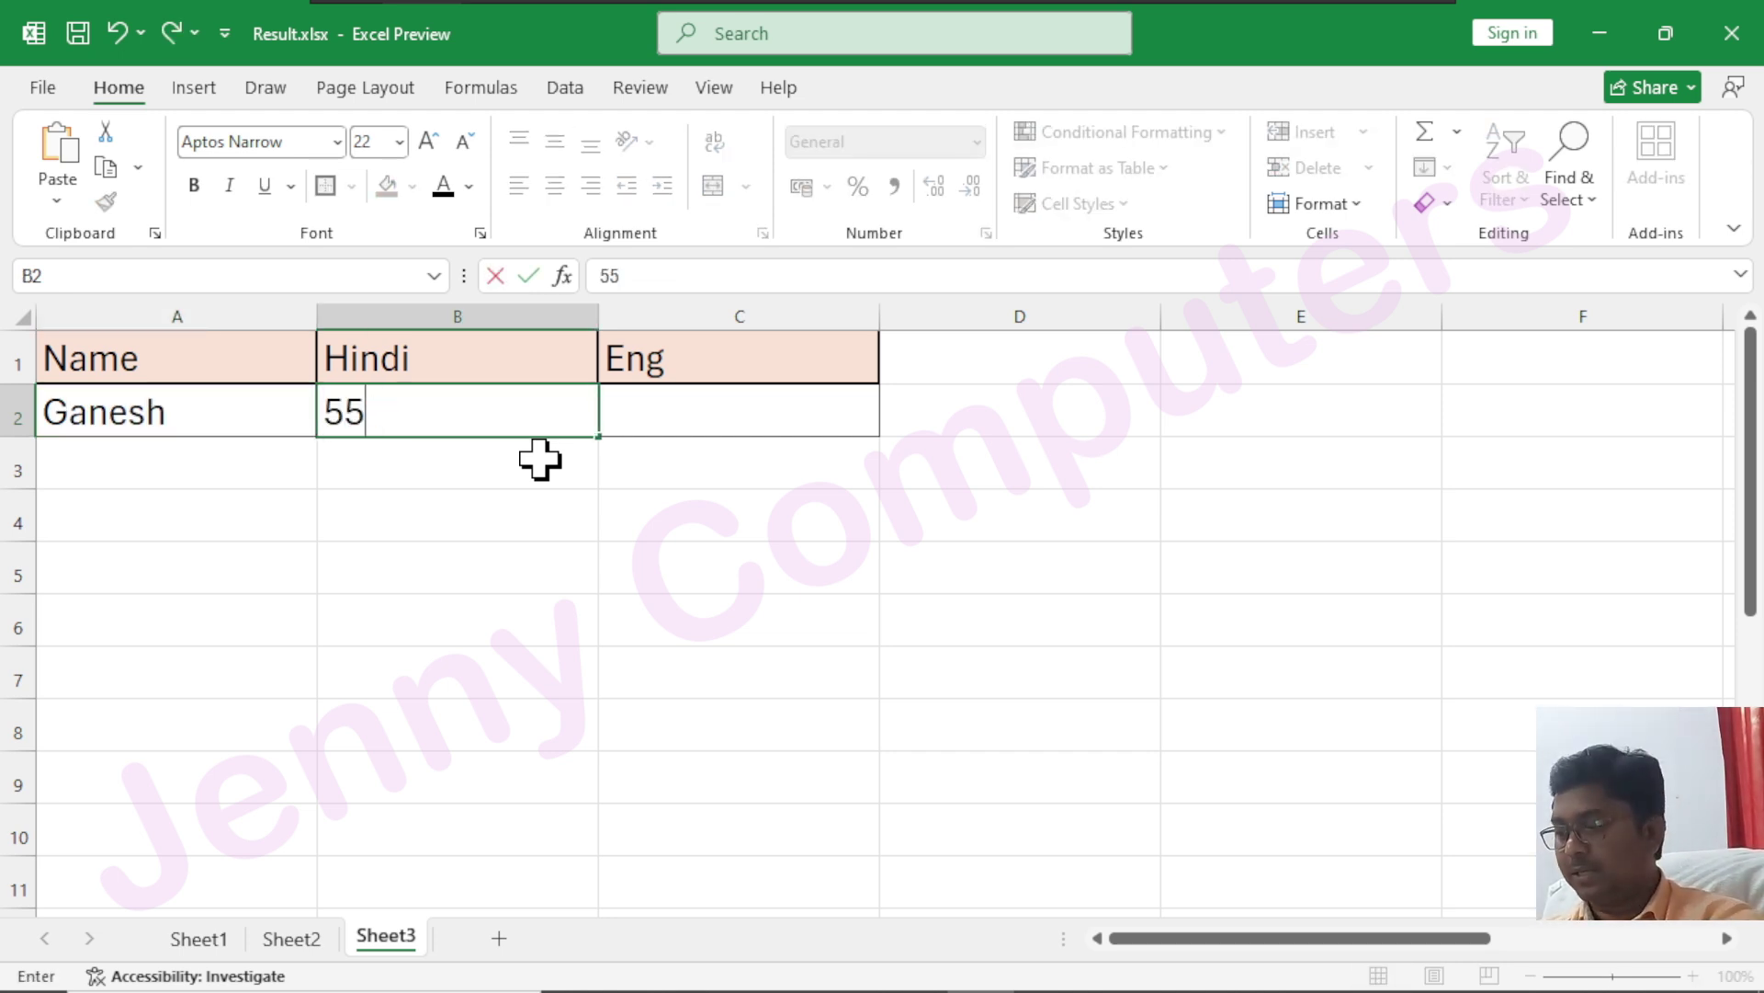
pyautogui.press('Tab')
pyautogui.write('88')
pyautogui.press('Down')
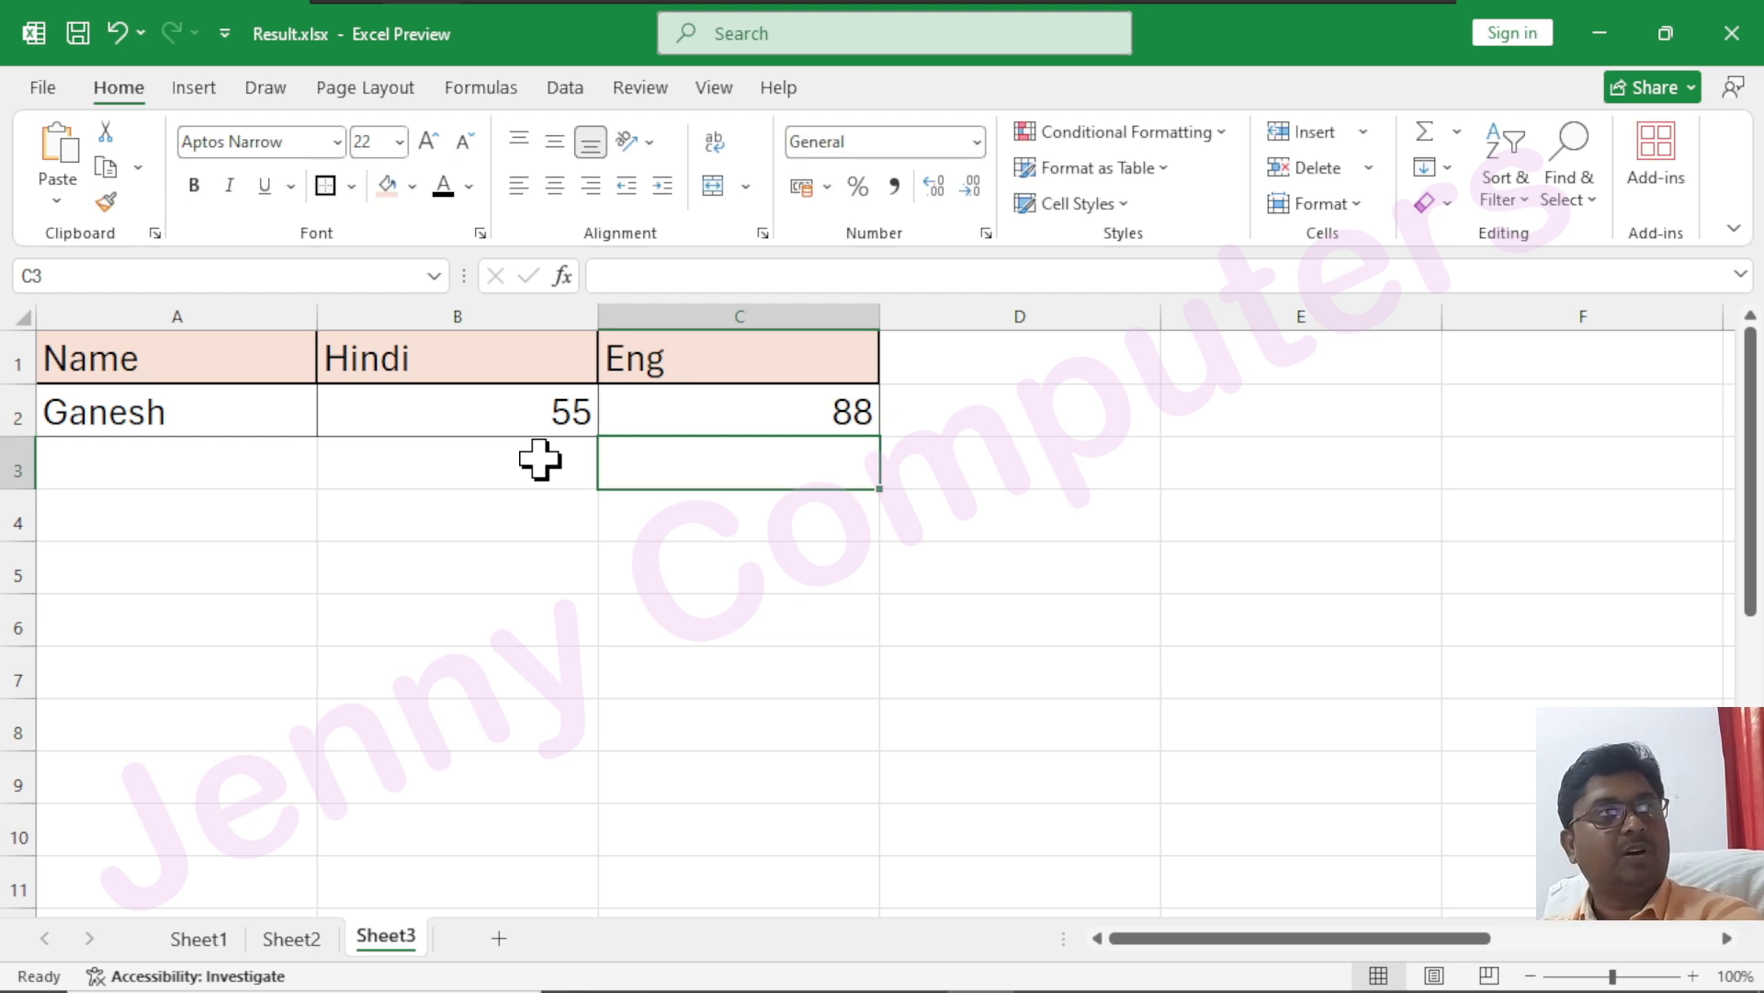
# - Fill row 3 with the second student's name, Hindi mark 65 and Eng mark 77
pyautogui.press('Home')
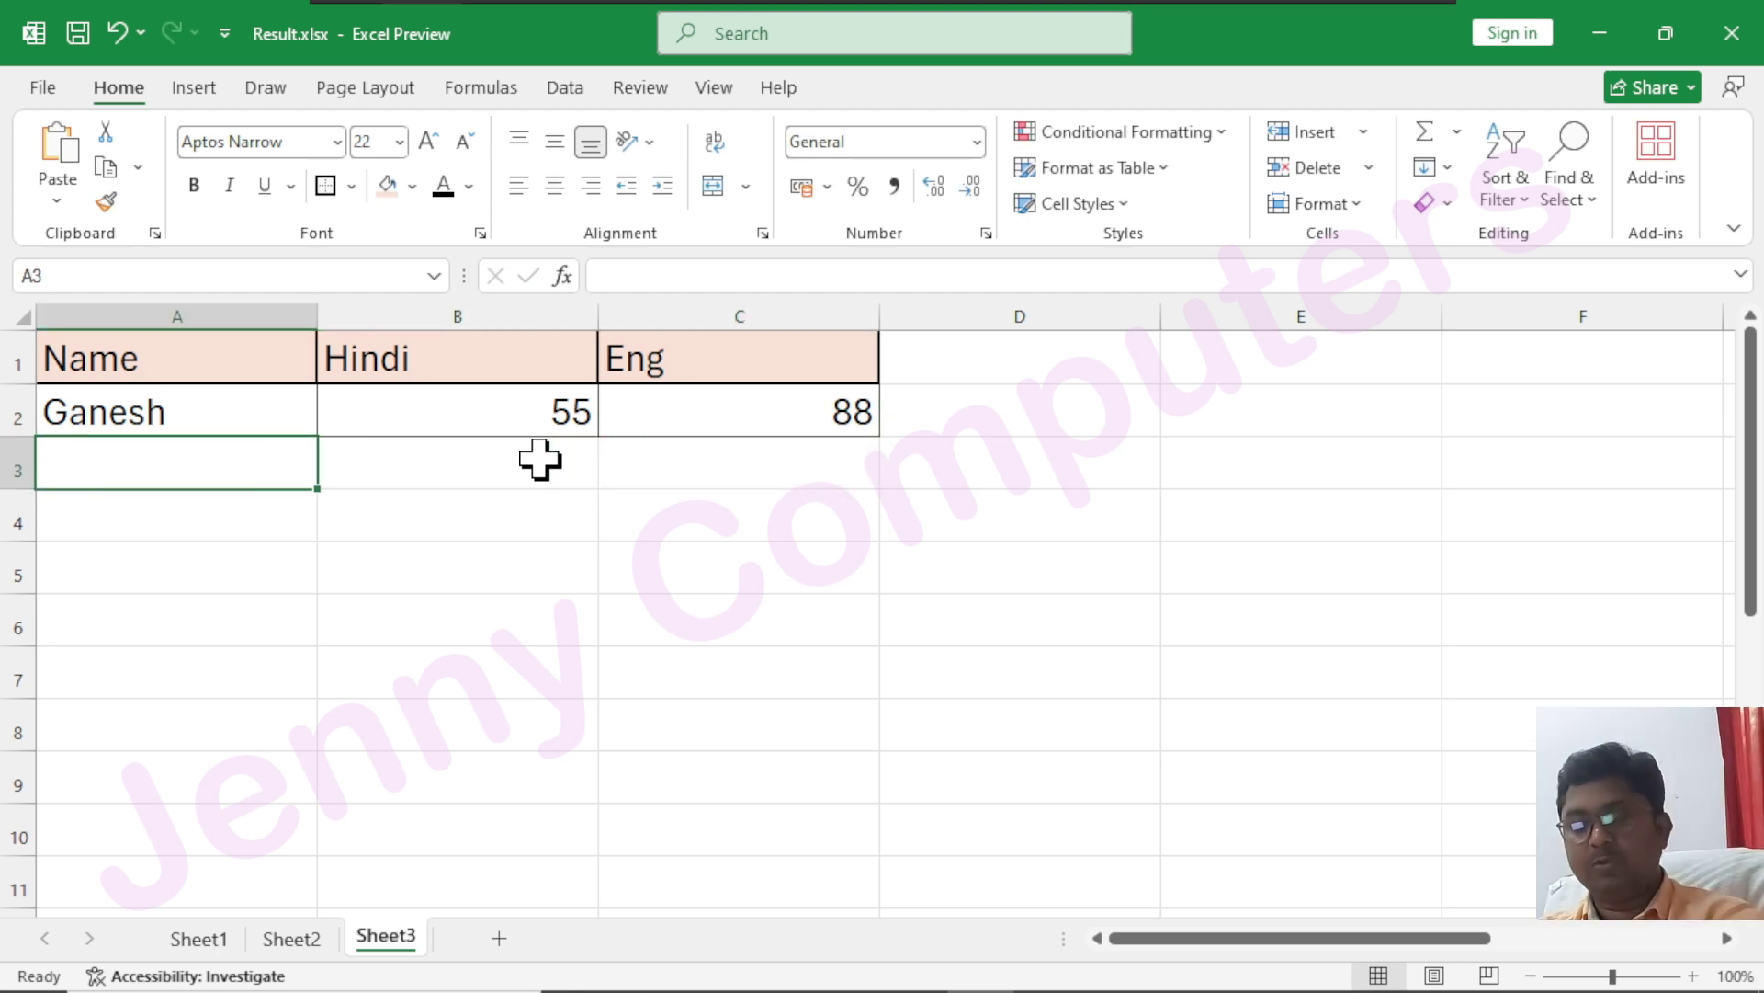
pyautogui.write('Ramesh')
pyautogui.press('Tab')
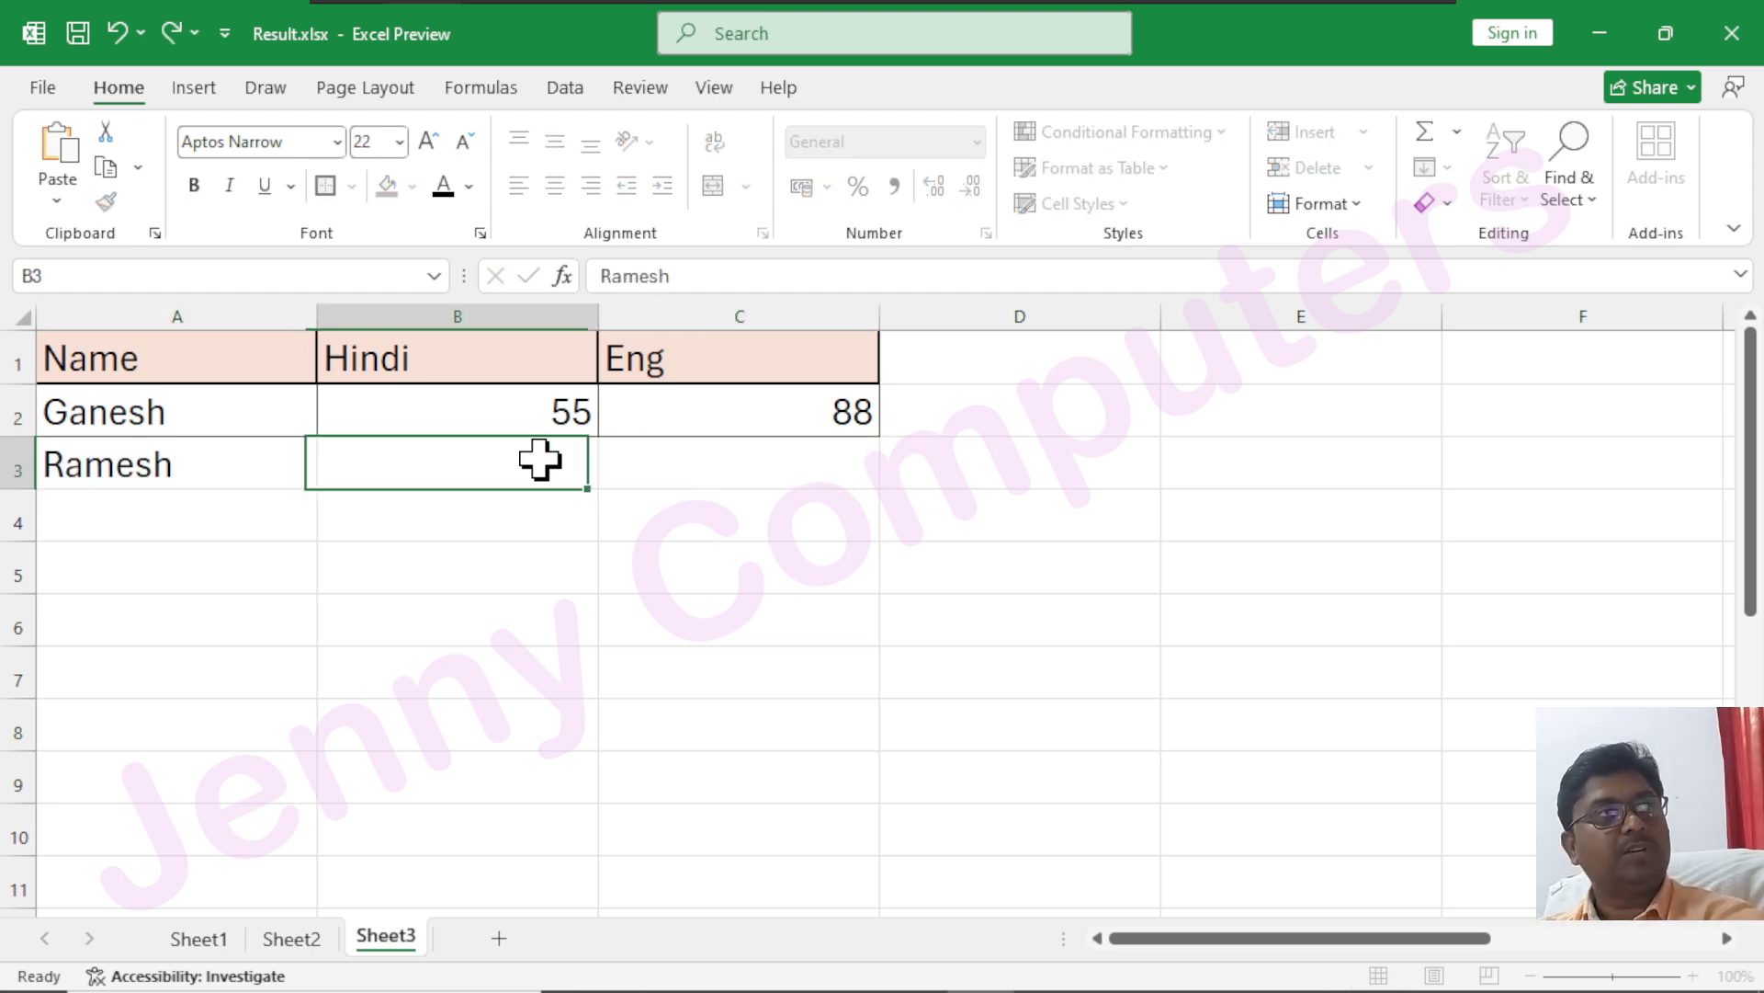
pyautogui.write('65')
pyautogui.press('Tab')
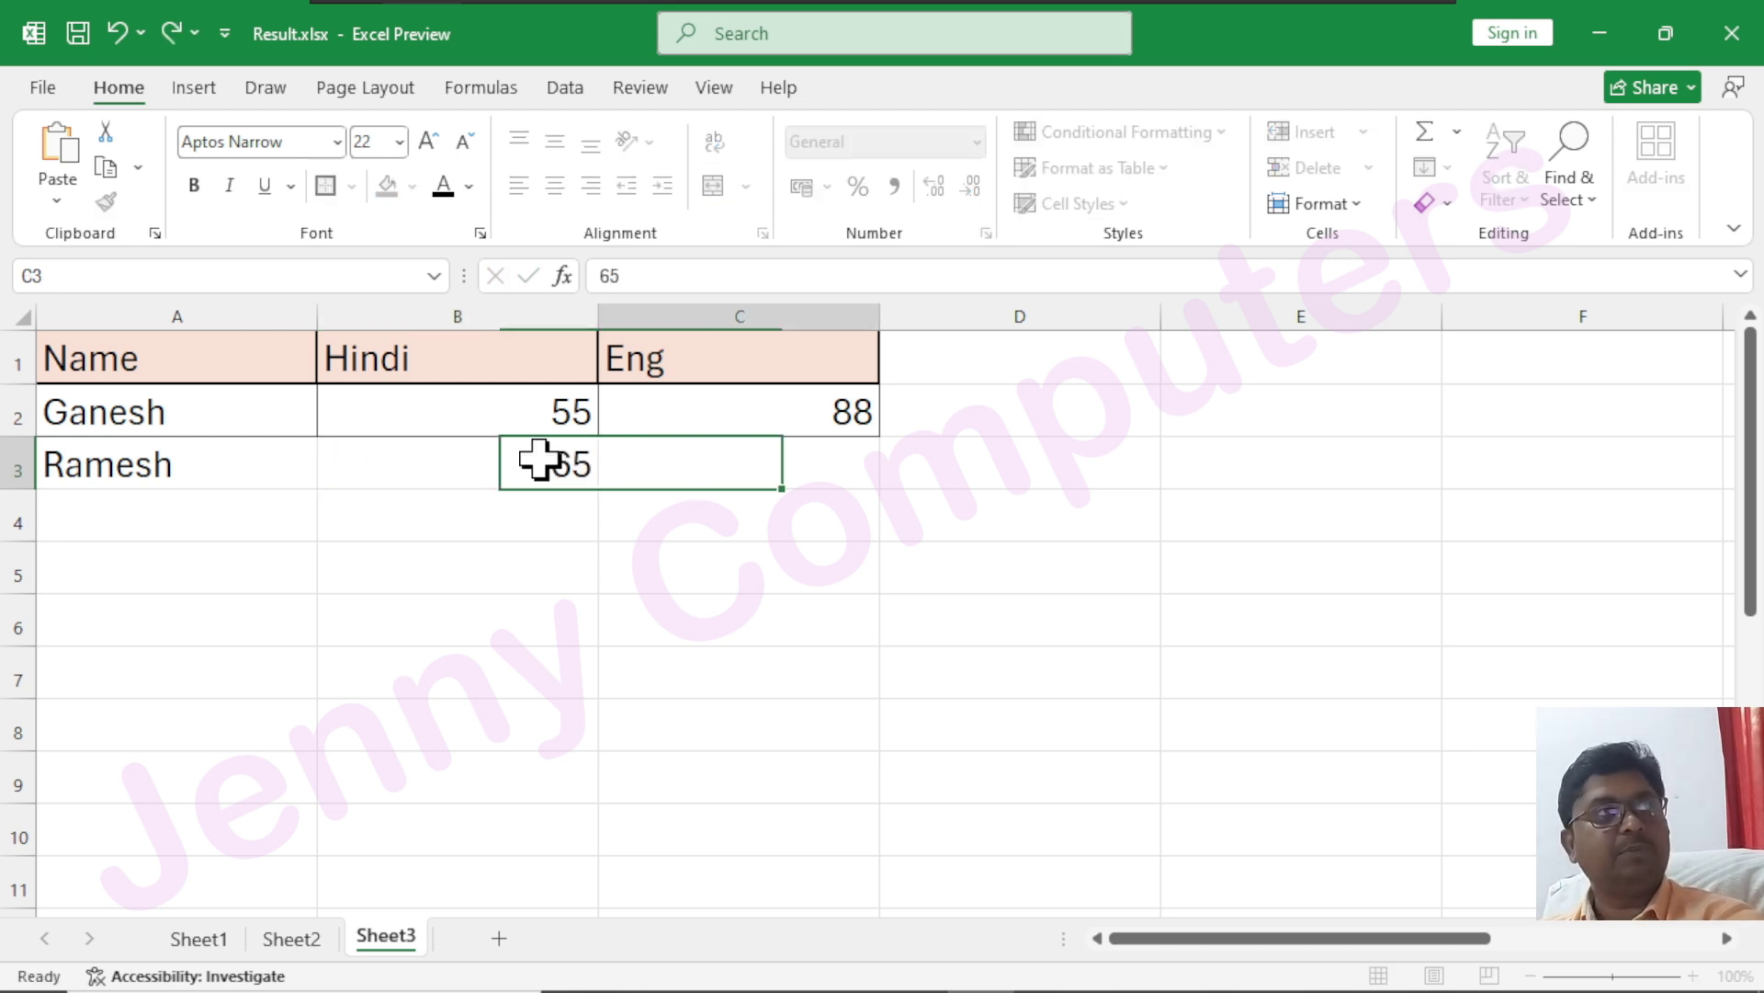
pyautogui.write('7')
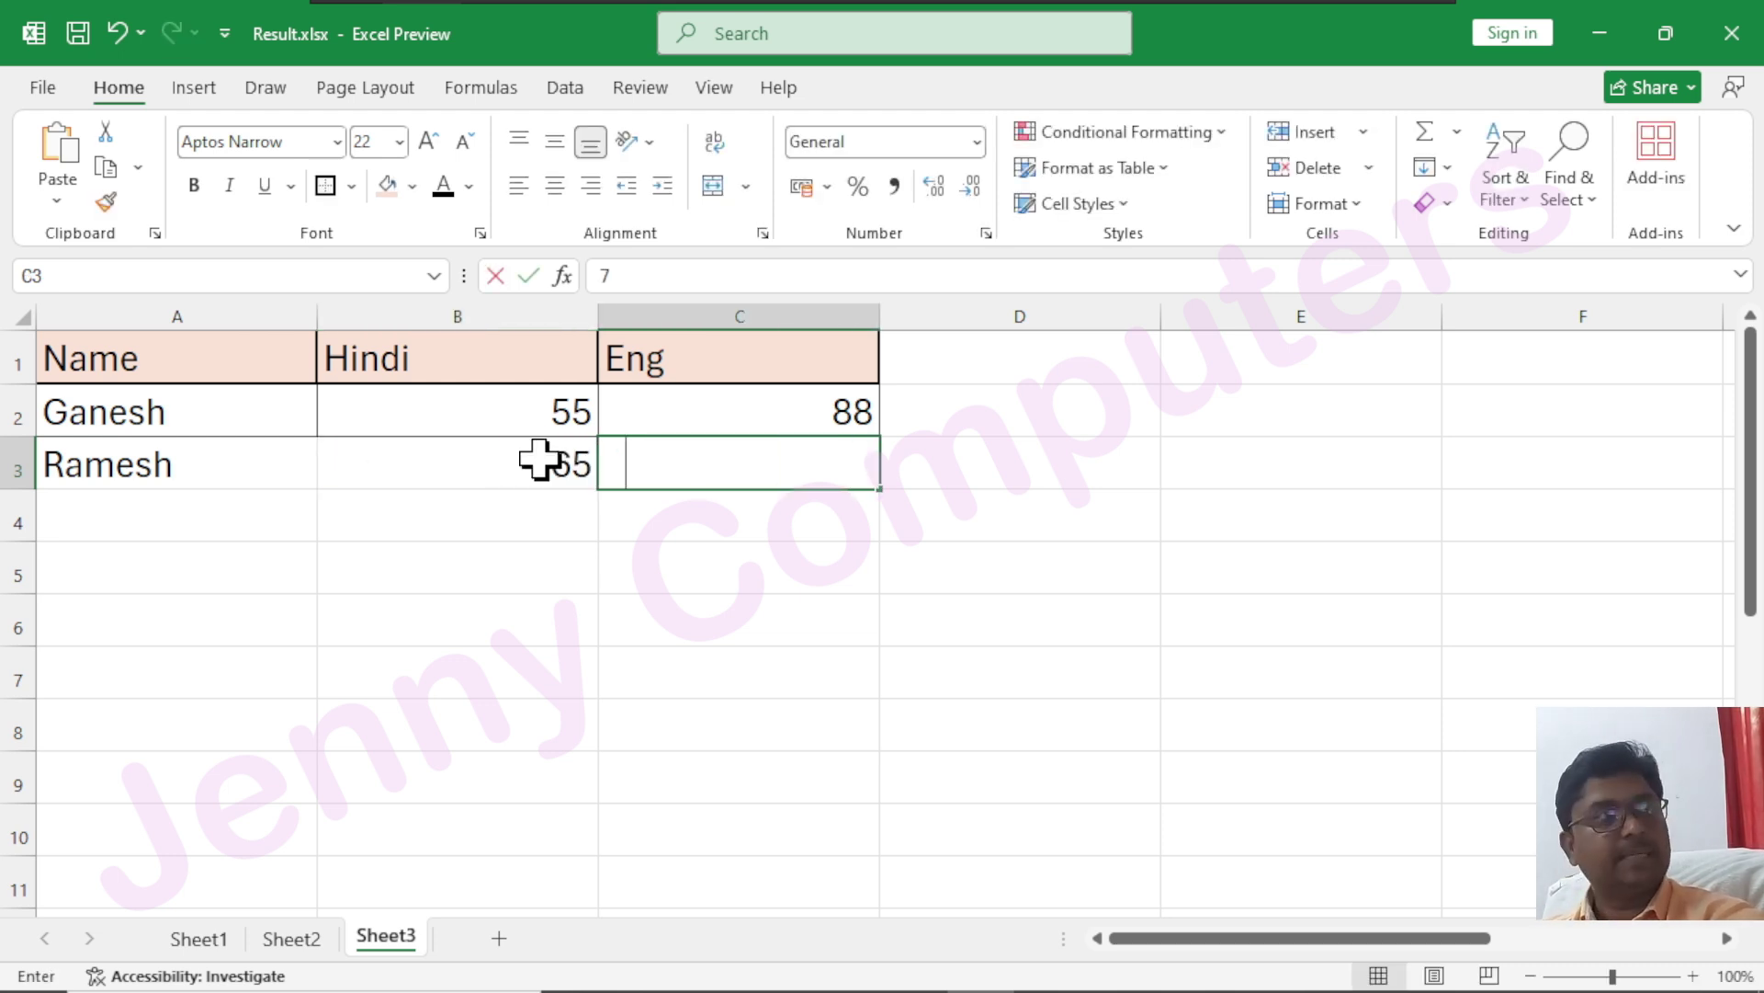
pyautogui.write('7')
pyautogui.press('Return')
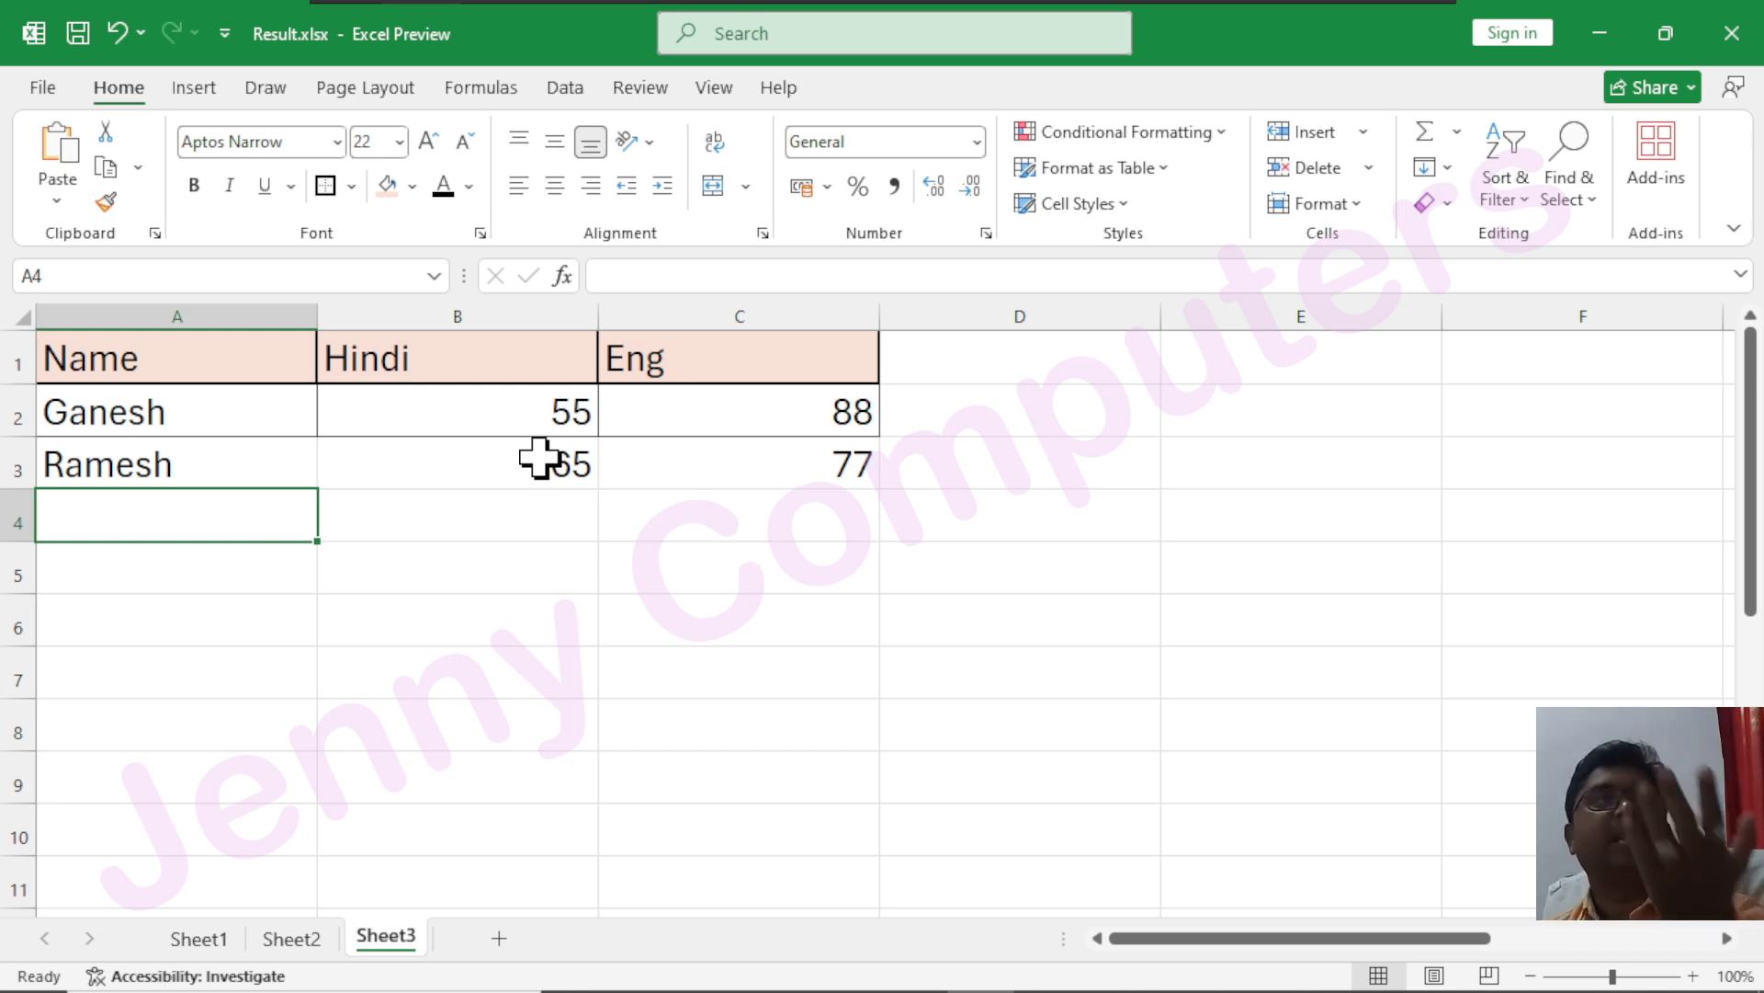
# - Enter the headers Name, Hindi and Engl in A6:C6 and select A6:C7
pyautogui.click(247, 638)
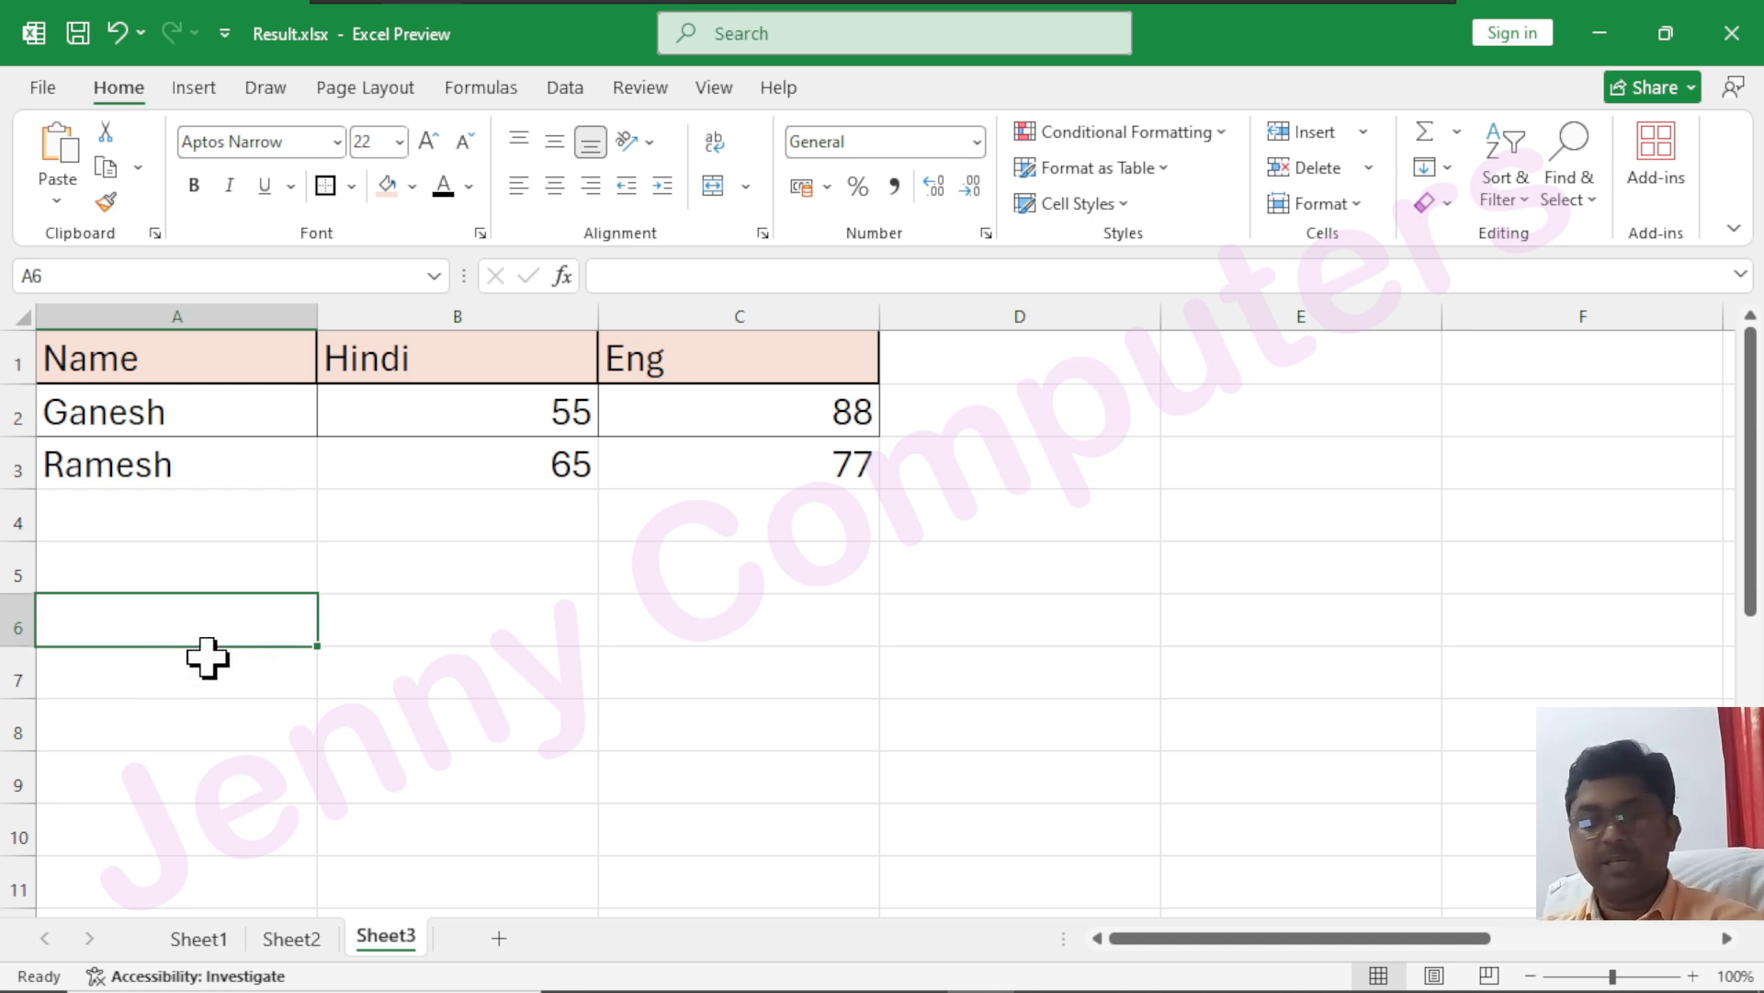
pyautogui.write('Name')
pyautogui.press('Tab')
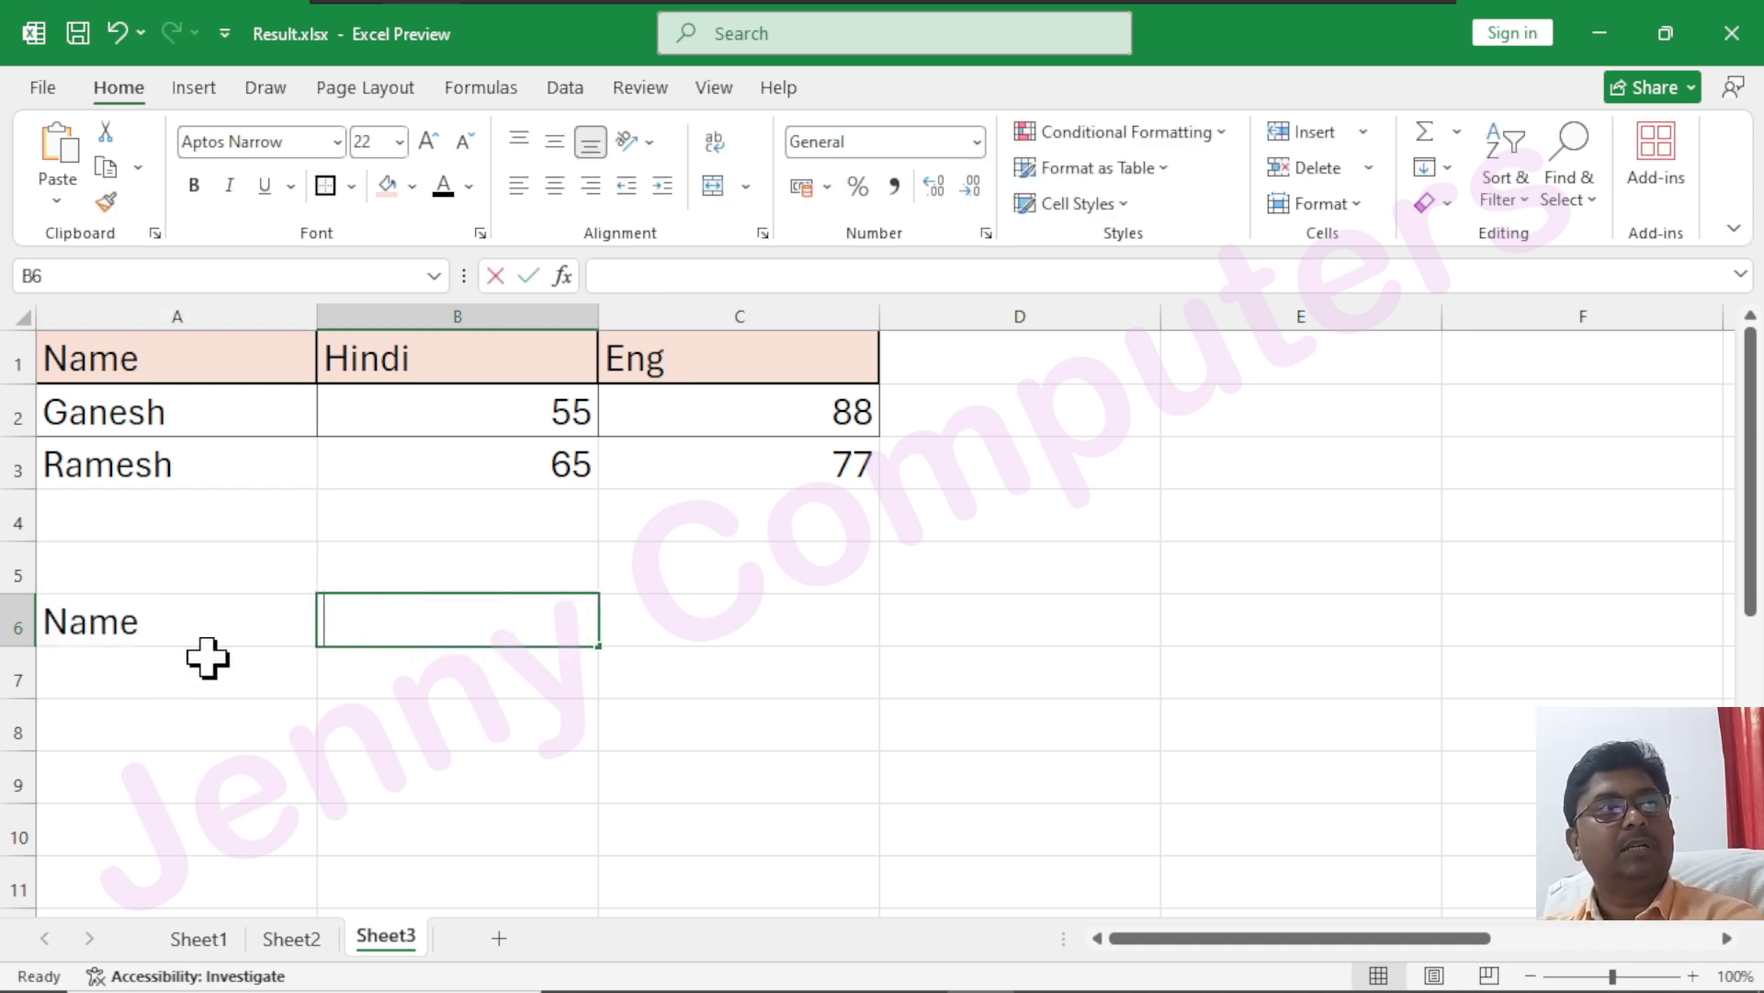
pyautogui.write('Hindi')
pyautogui.press('Tab')
pyautogui.write('Engl')
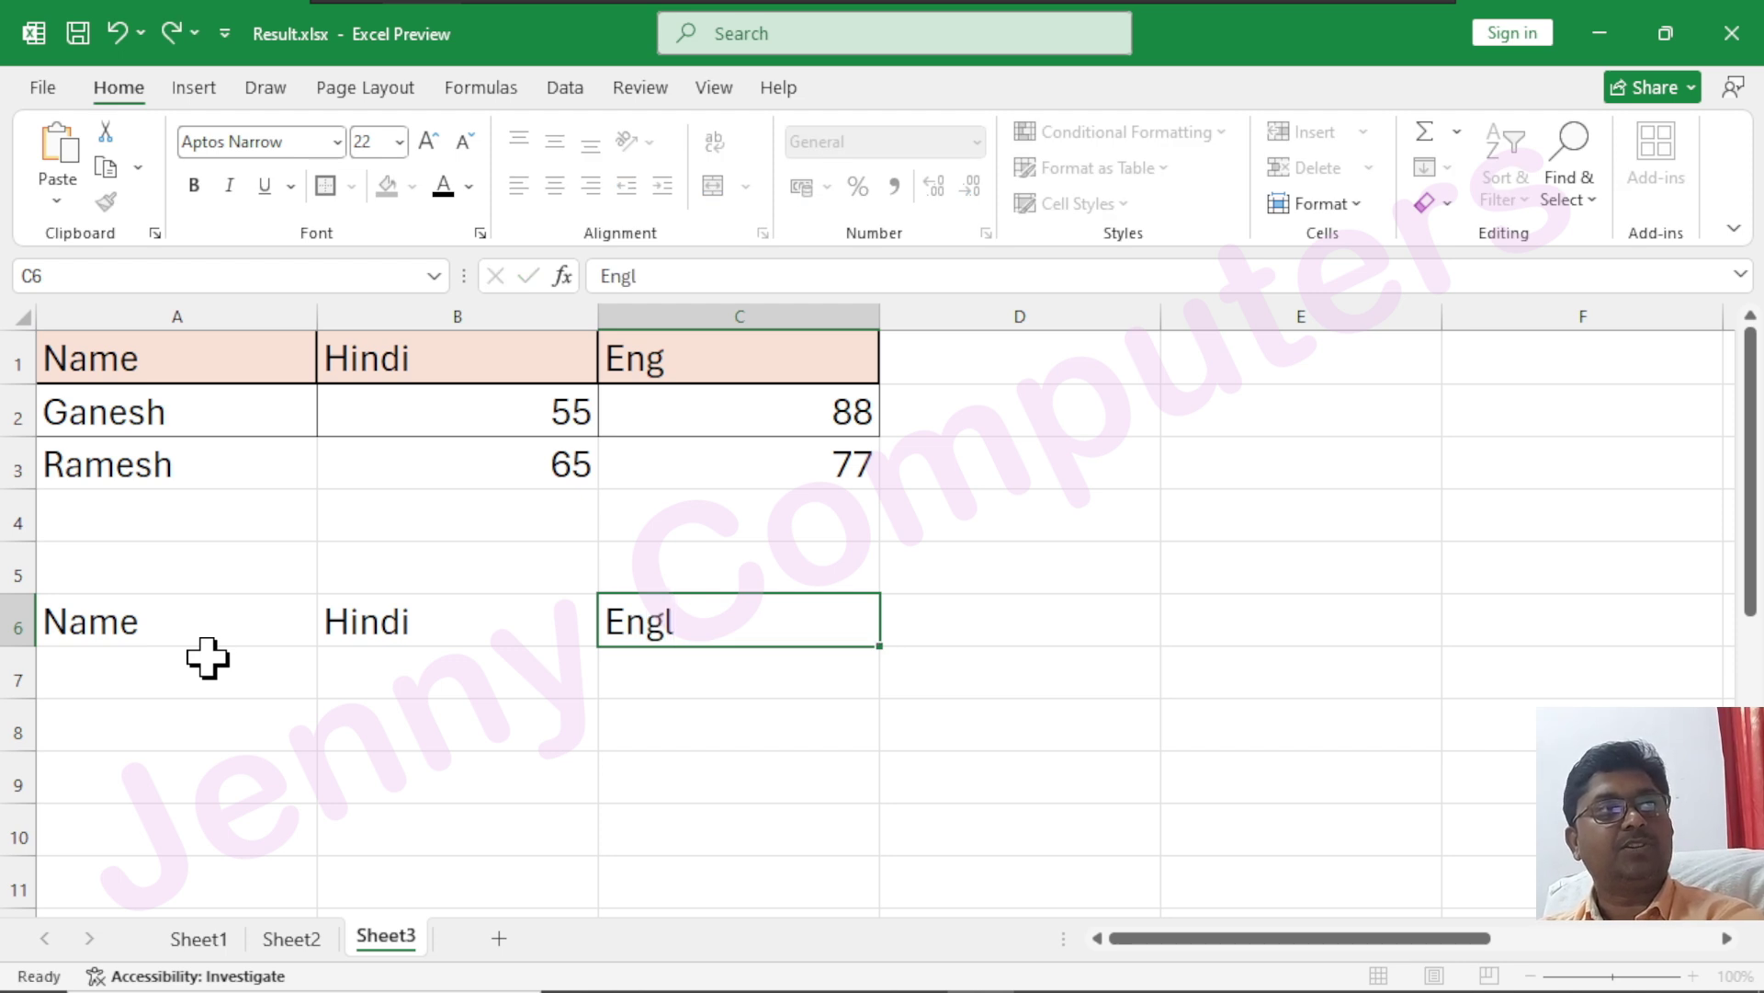
pyautogui.press('Return')
pyautogui.moveTo(160, 619); pyautogui.dragTo(780, 673)
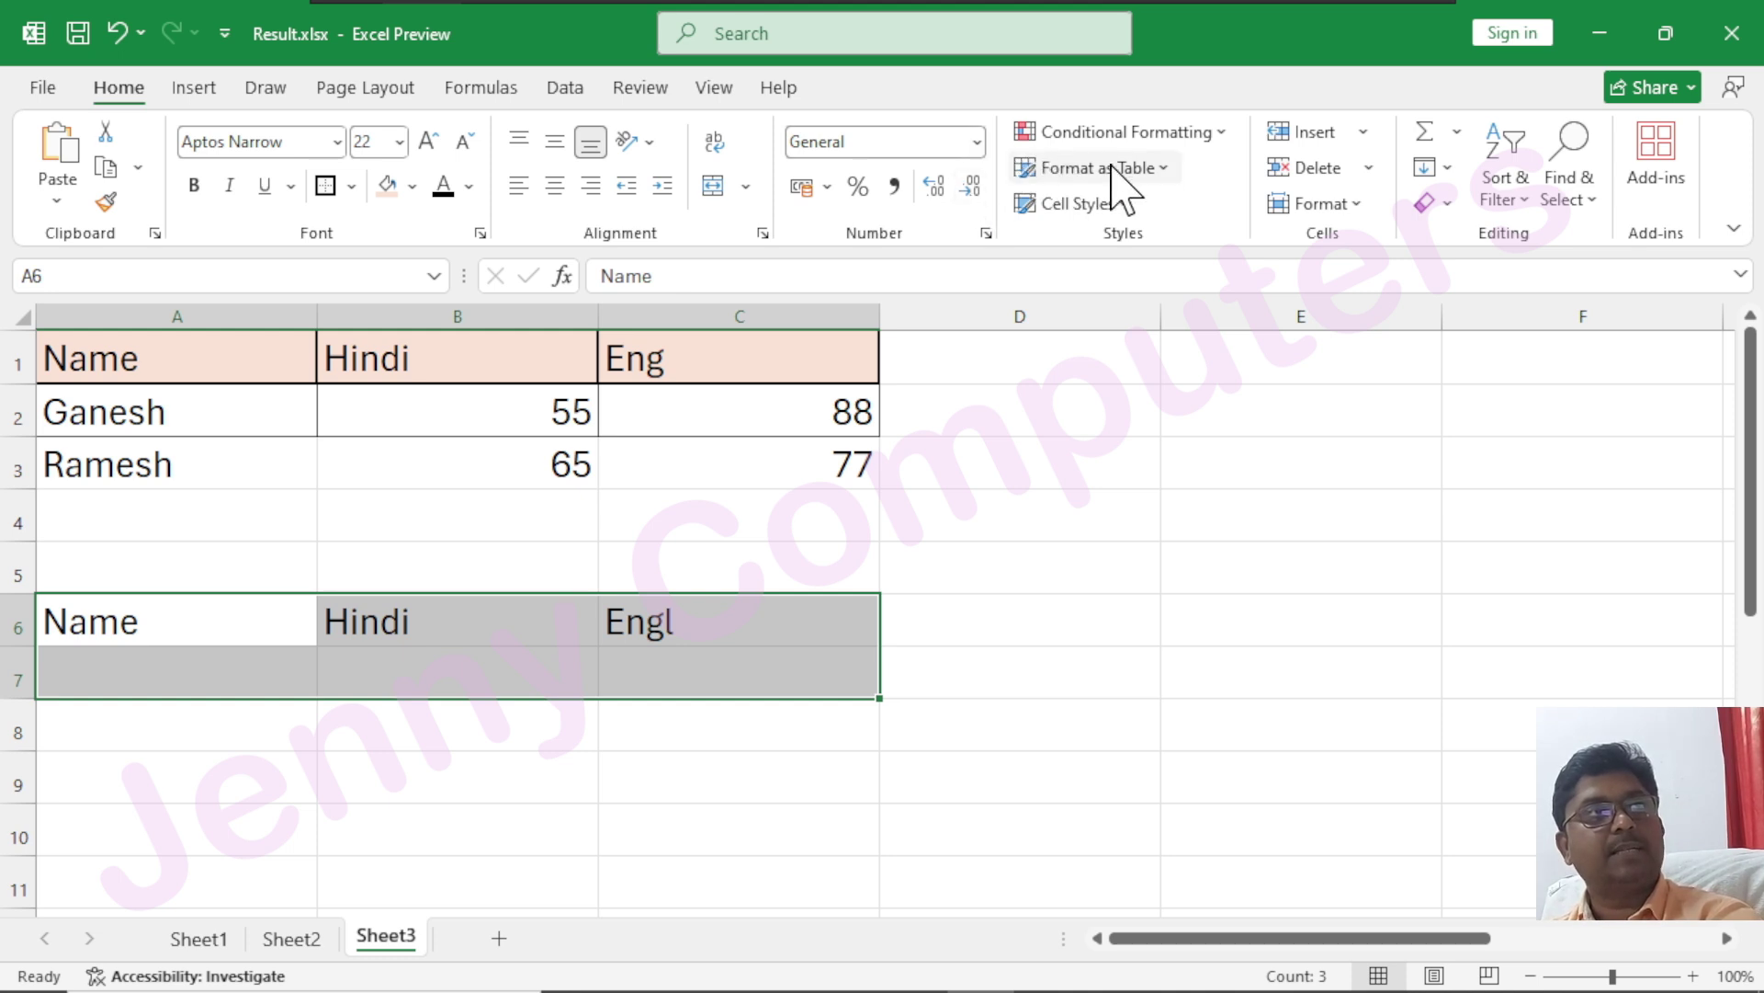
# - Format A6:C7 as a table with headers, using the orange Light style that has a solid header row
pyautogui.click(1165, 174)
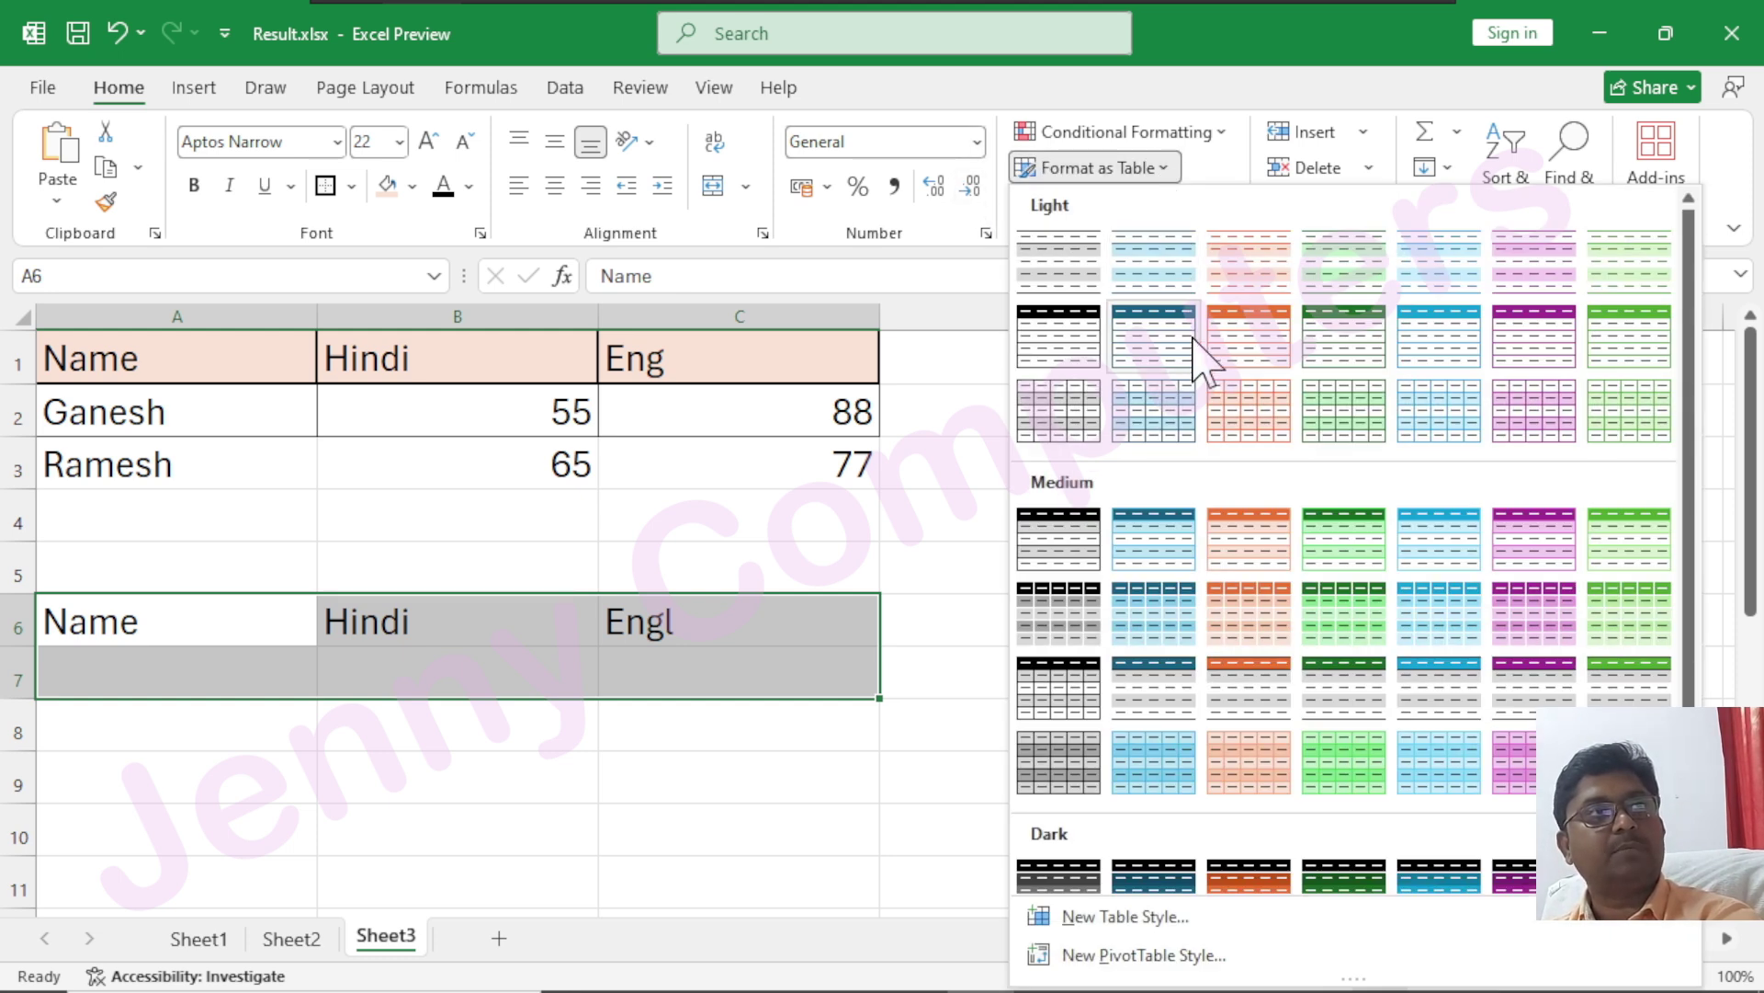
pyautogui.click(1252, 346)
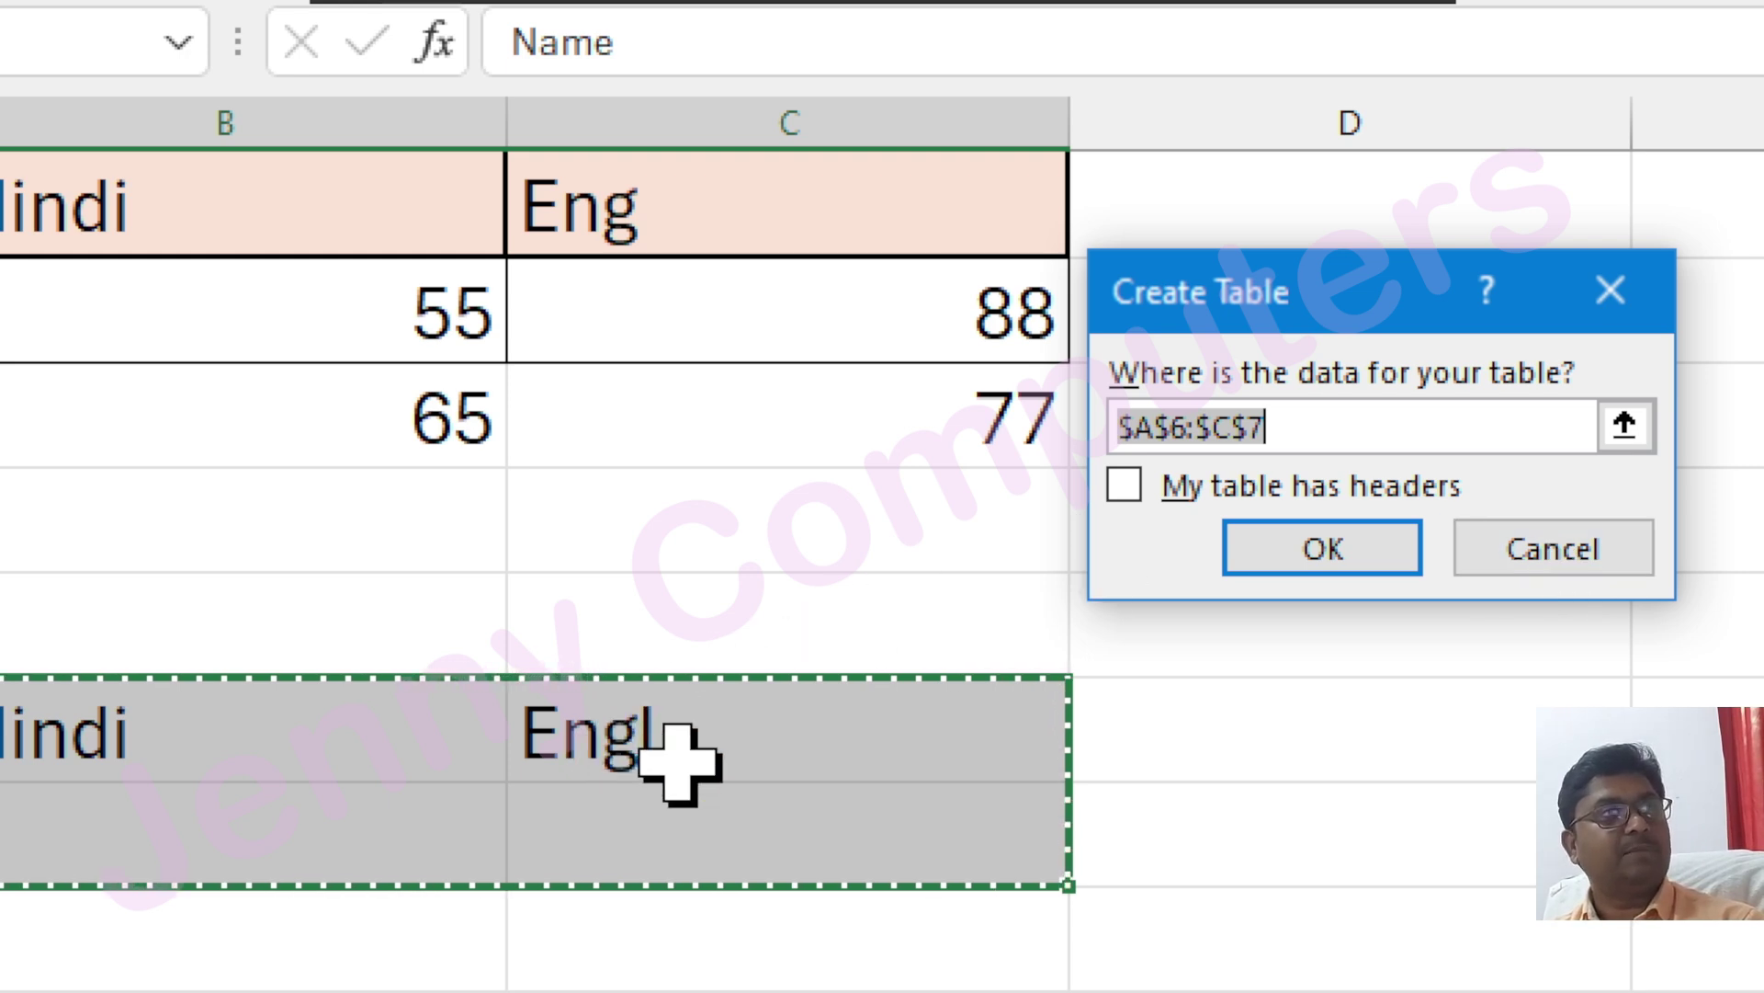
pyautogui.click(1129, 487)
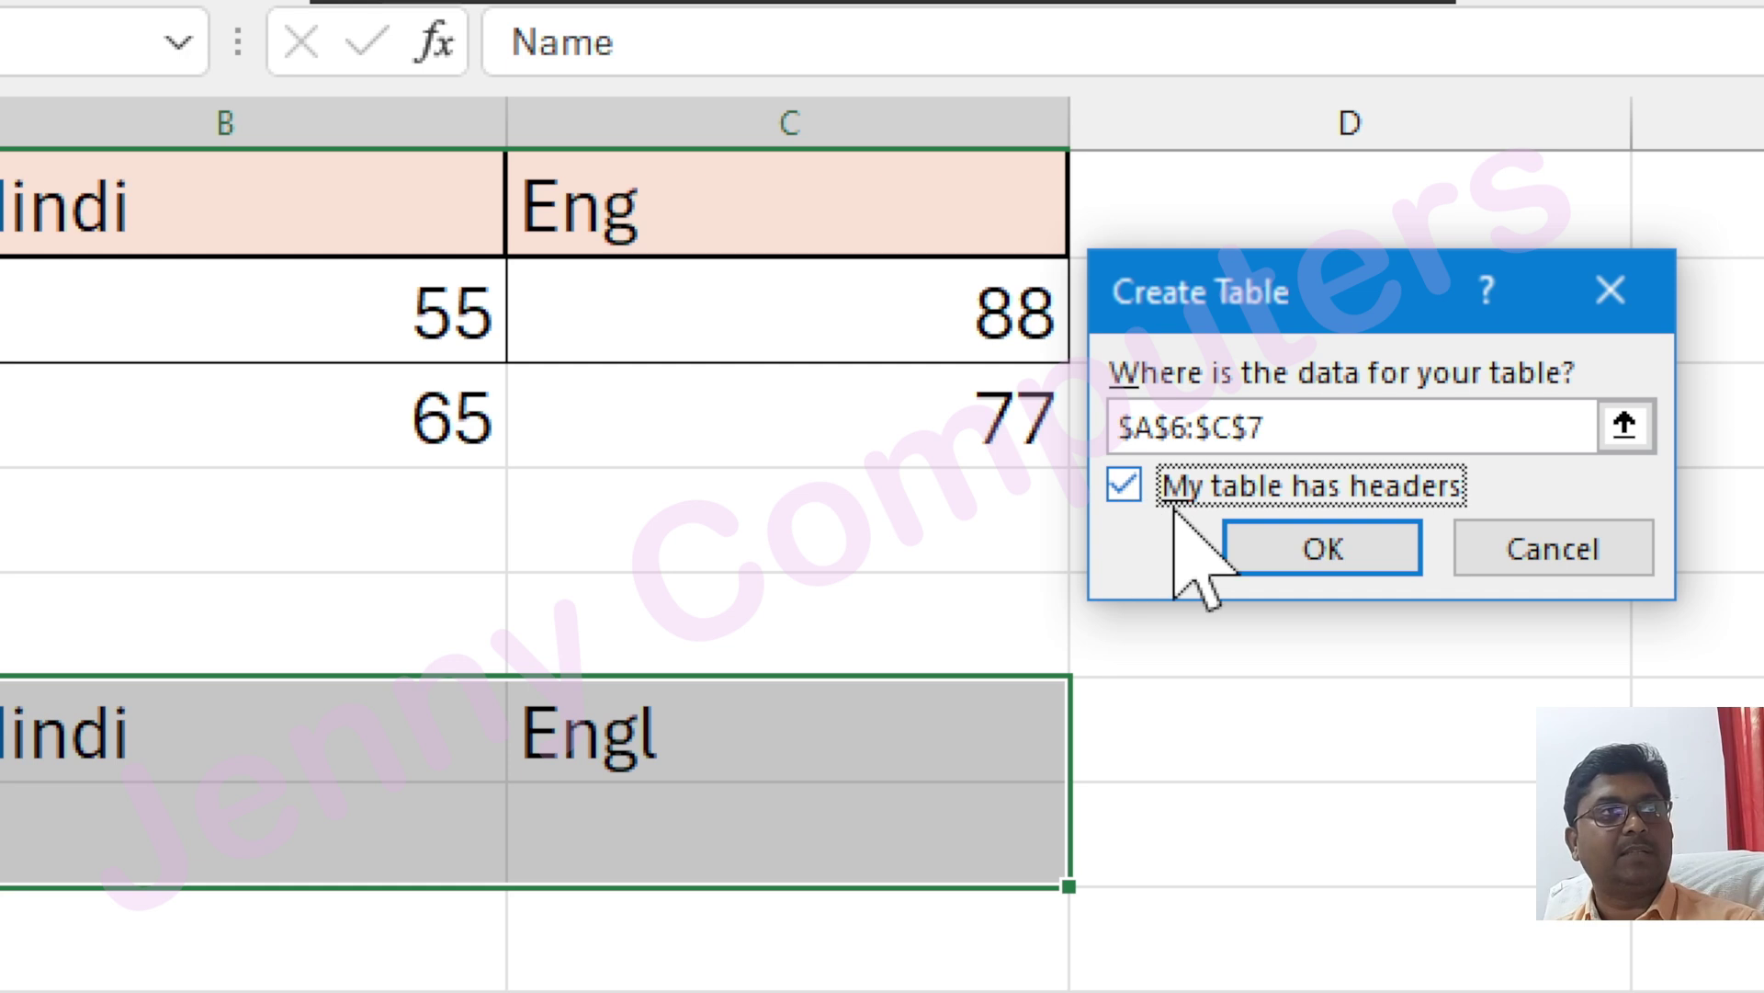
pyautogui.click(1303, 547)
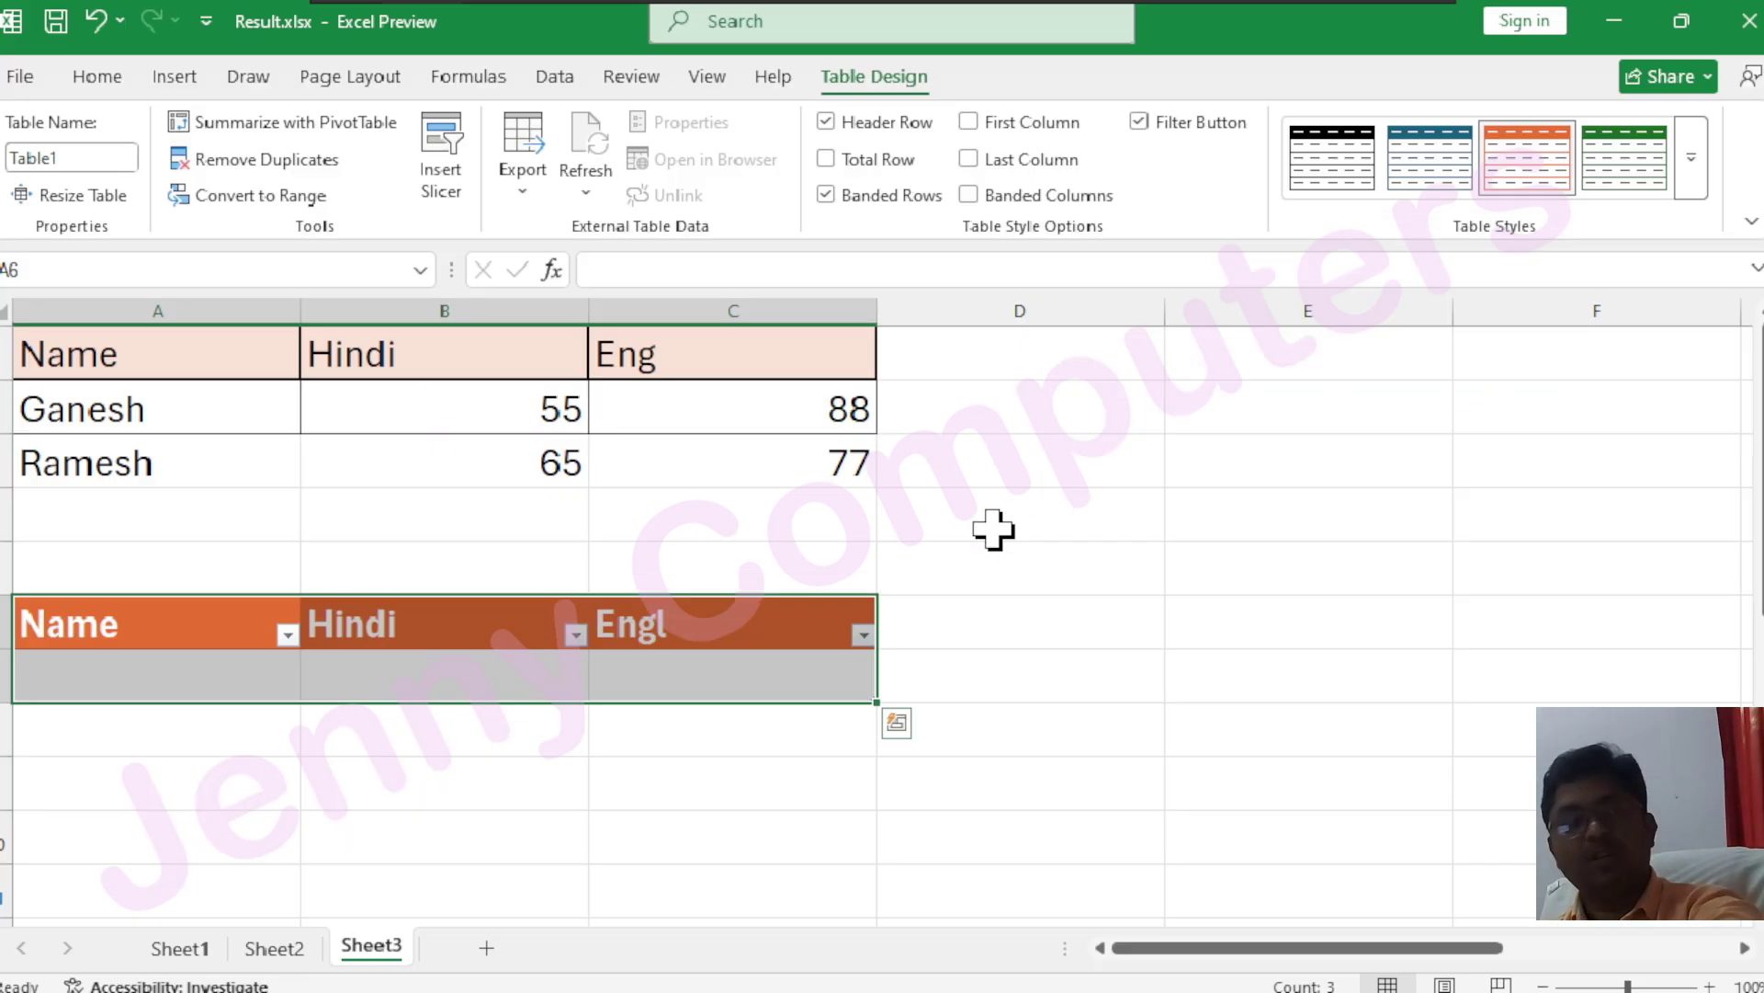
pyautogui.click(1109, 926)
pyautogui.click(81, 862)
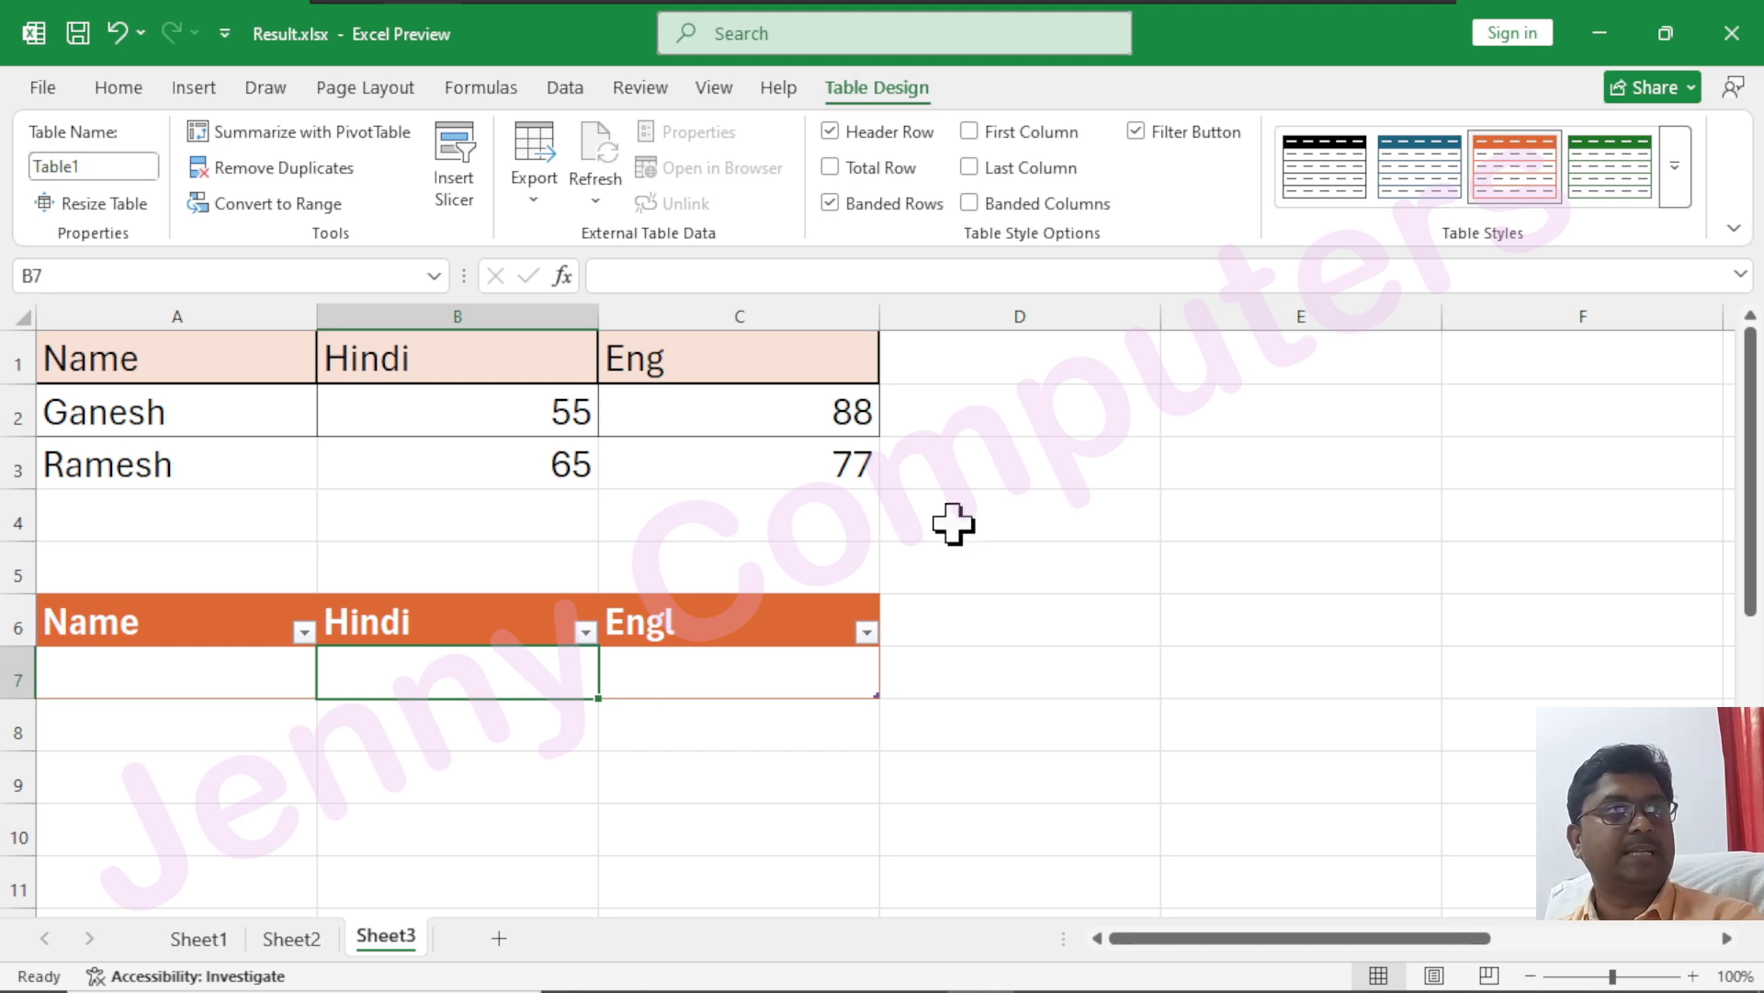
# - Fill row 7 of the formatted table with the first student's name, Hindi mark 55 and Engl mark 88
pyautogui.click(143, 676)
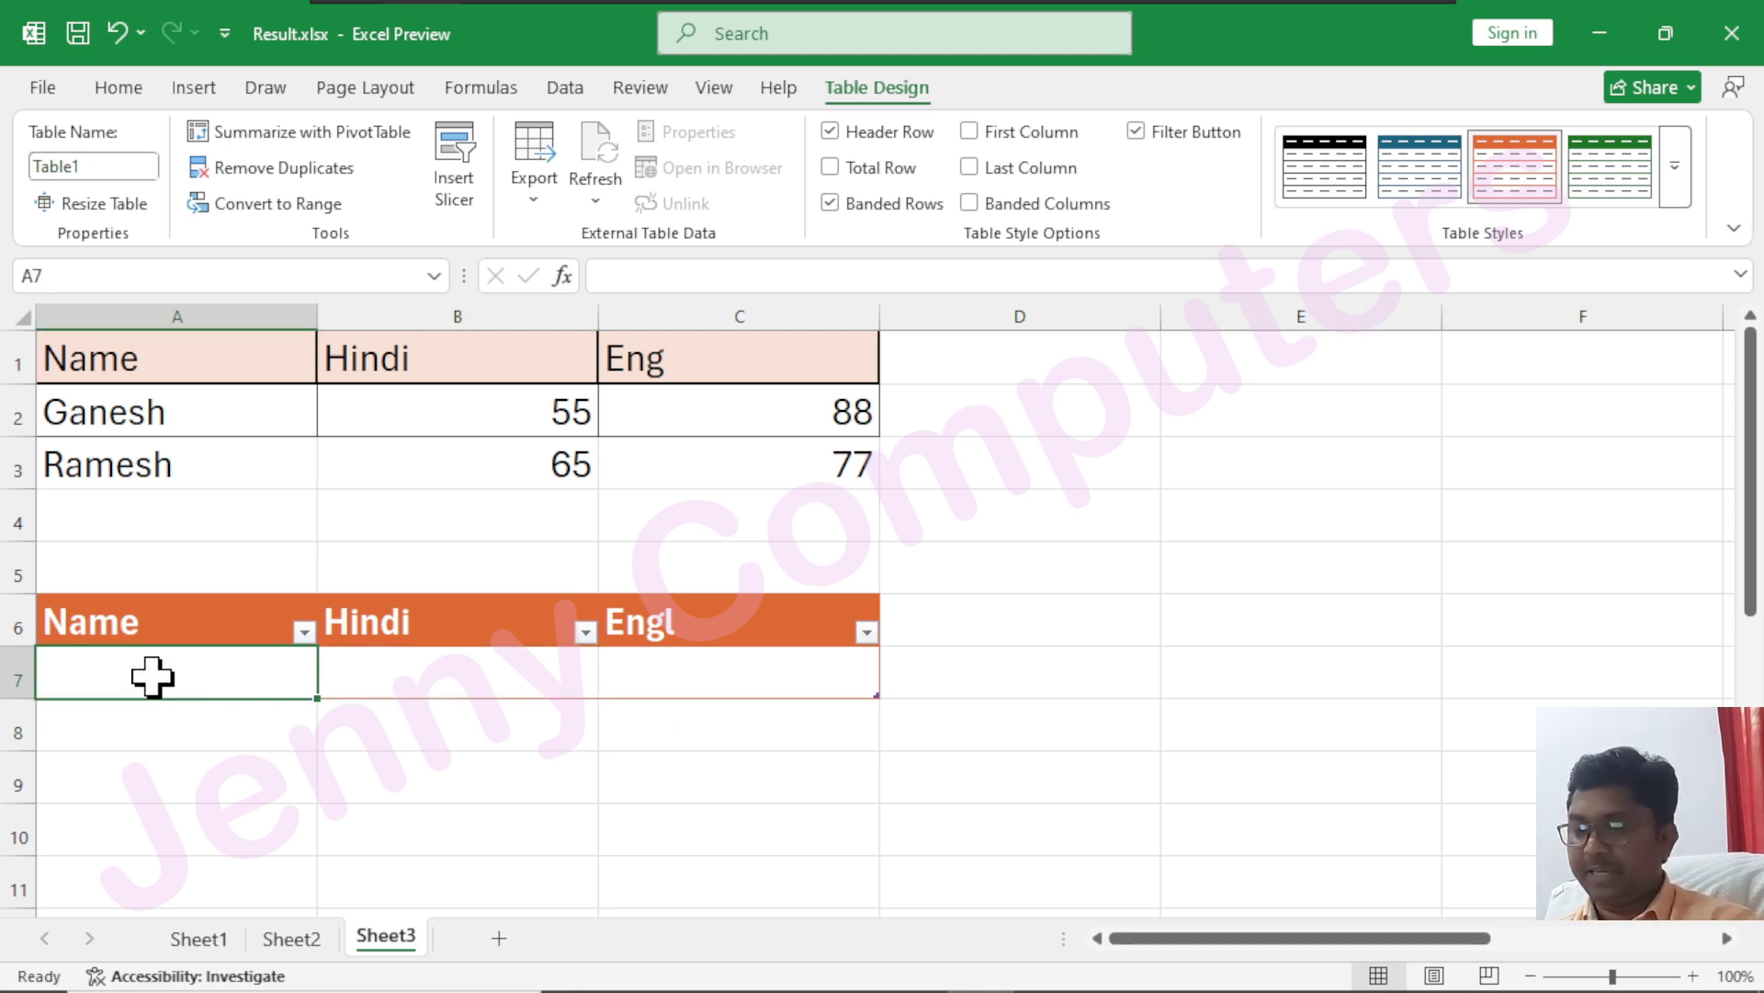
pyautogui.write('Ganesh')
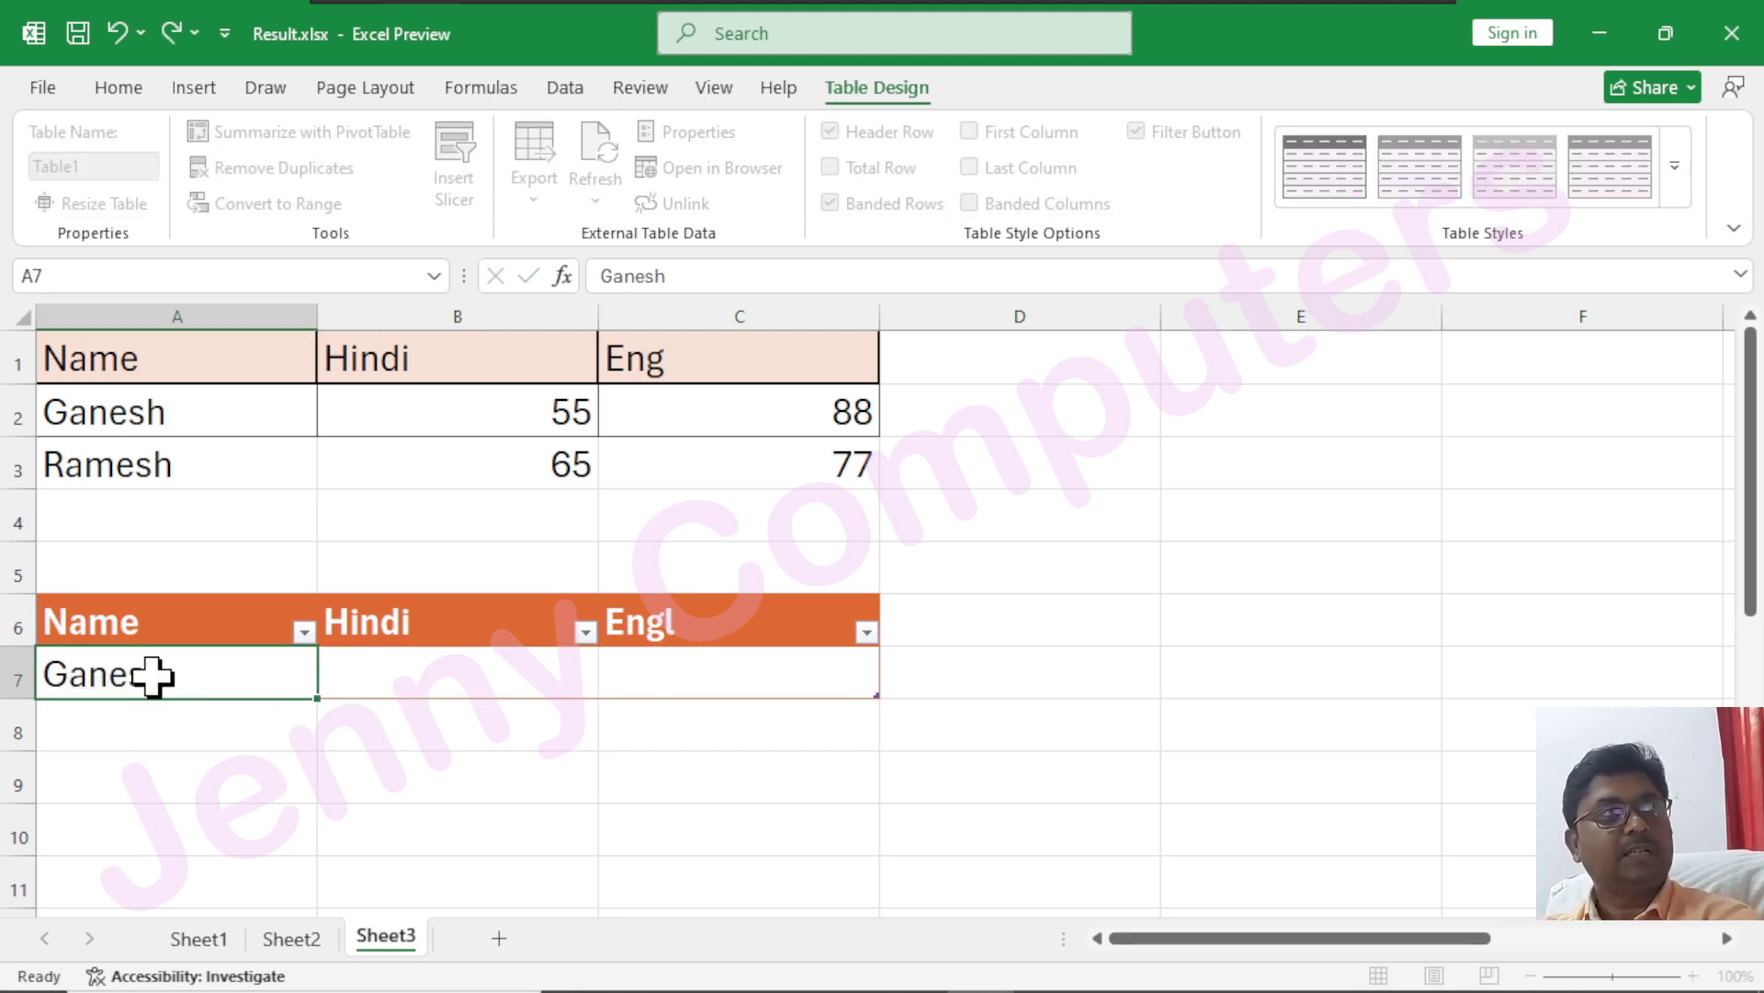
pyautogui.press('Tab')
pyautogui.write('55')
pyautogui.press('Tab')
pyautogui.write('88')
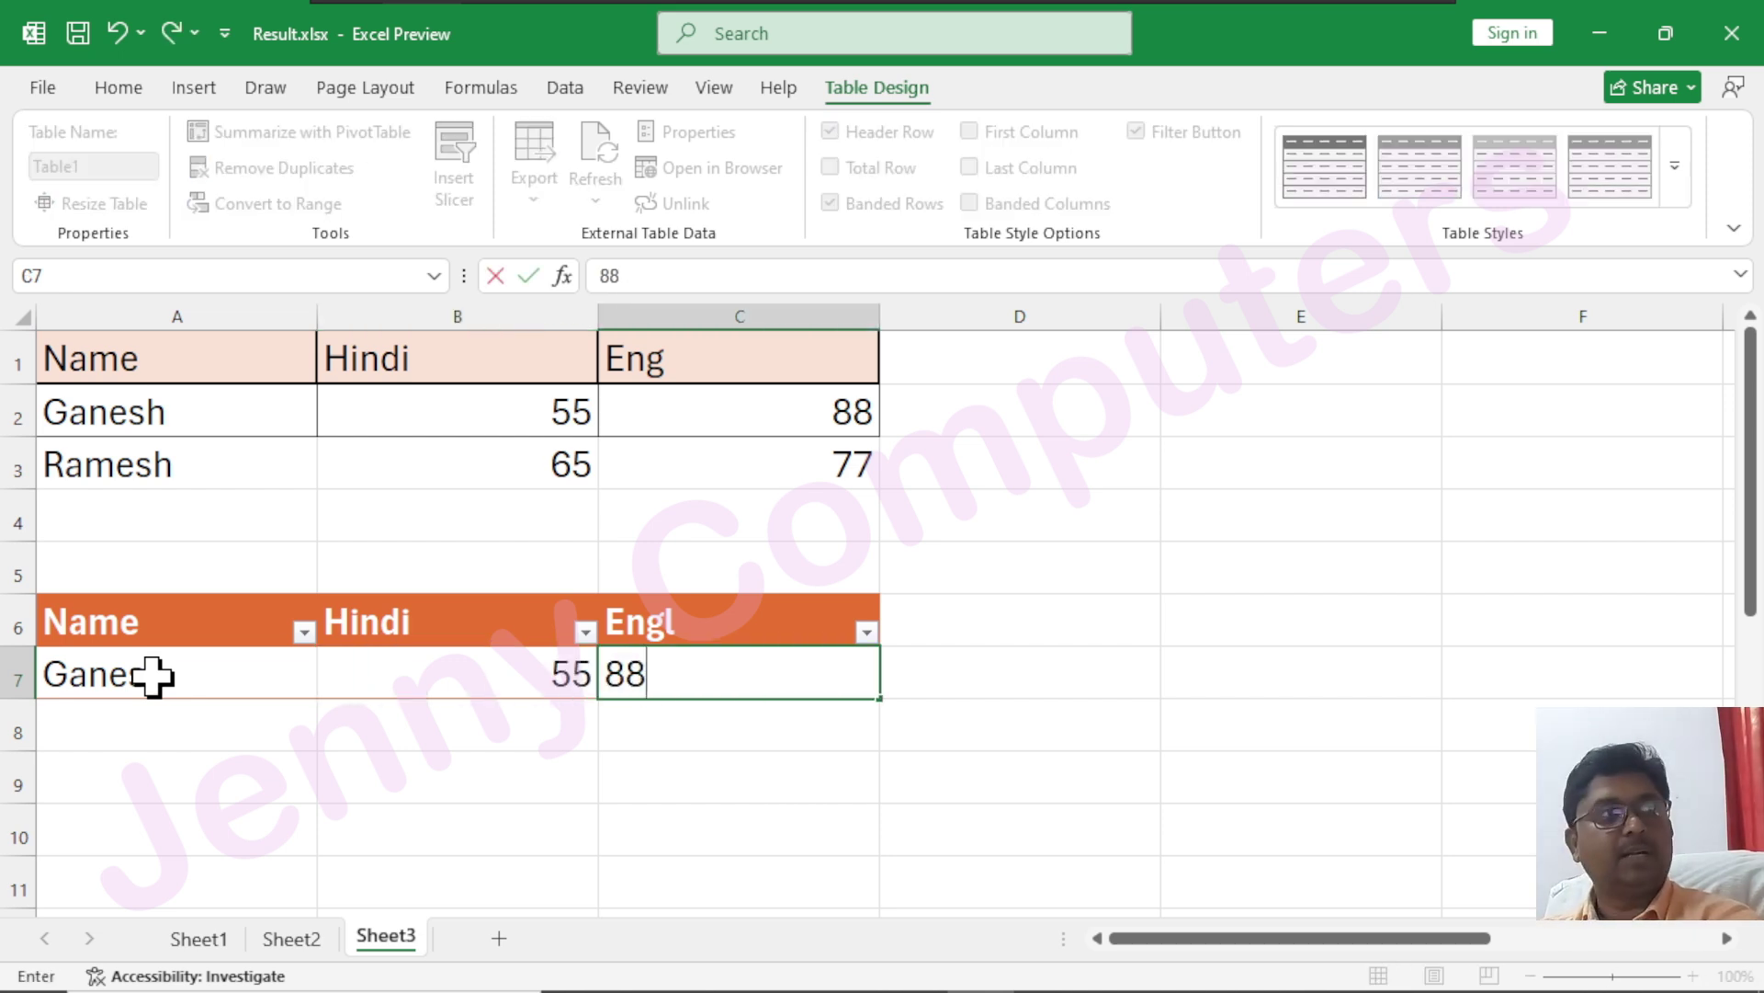
pyautogui.press('Return')
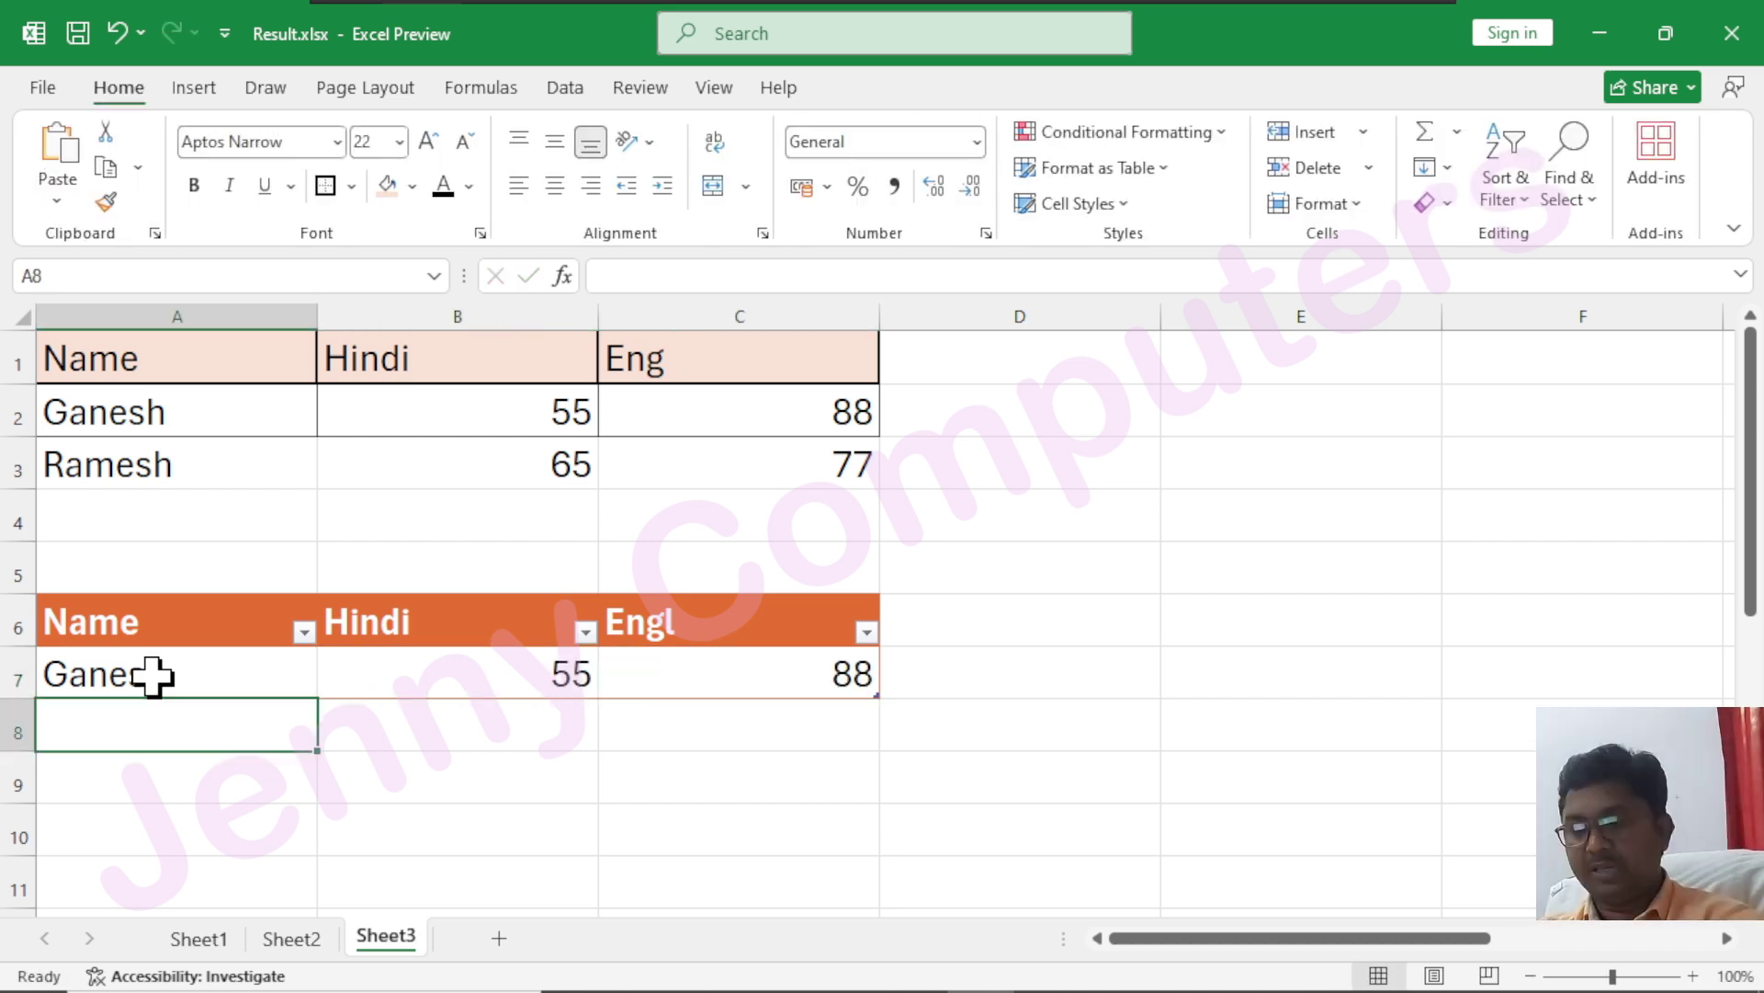
# - Add the second student in row 8 of the formatted table with Hindi mark 45 and Engl mark 678
pyautogui.write('Ramesh')
pyautogui.press('Tab')
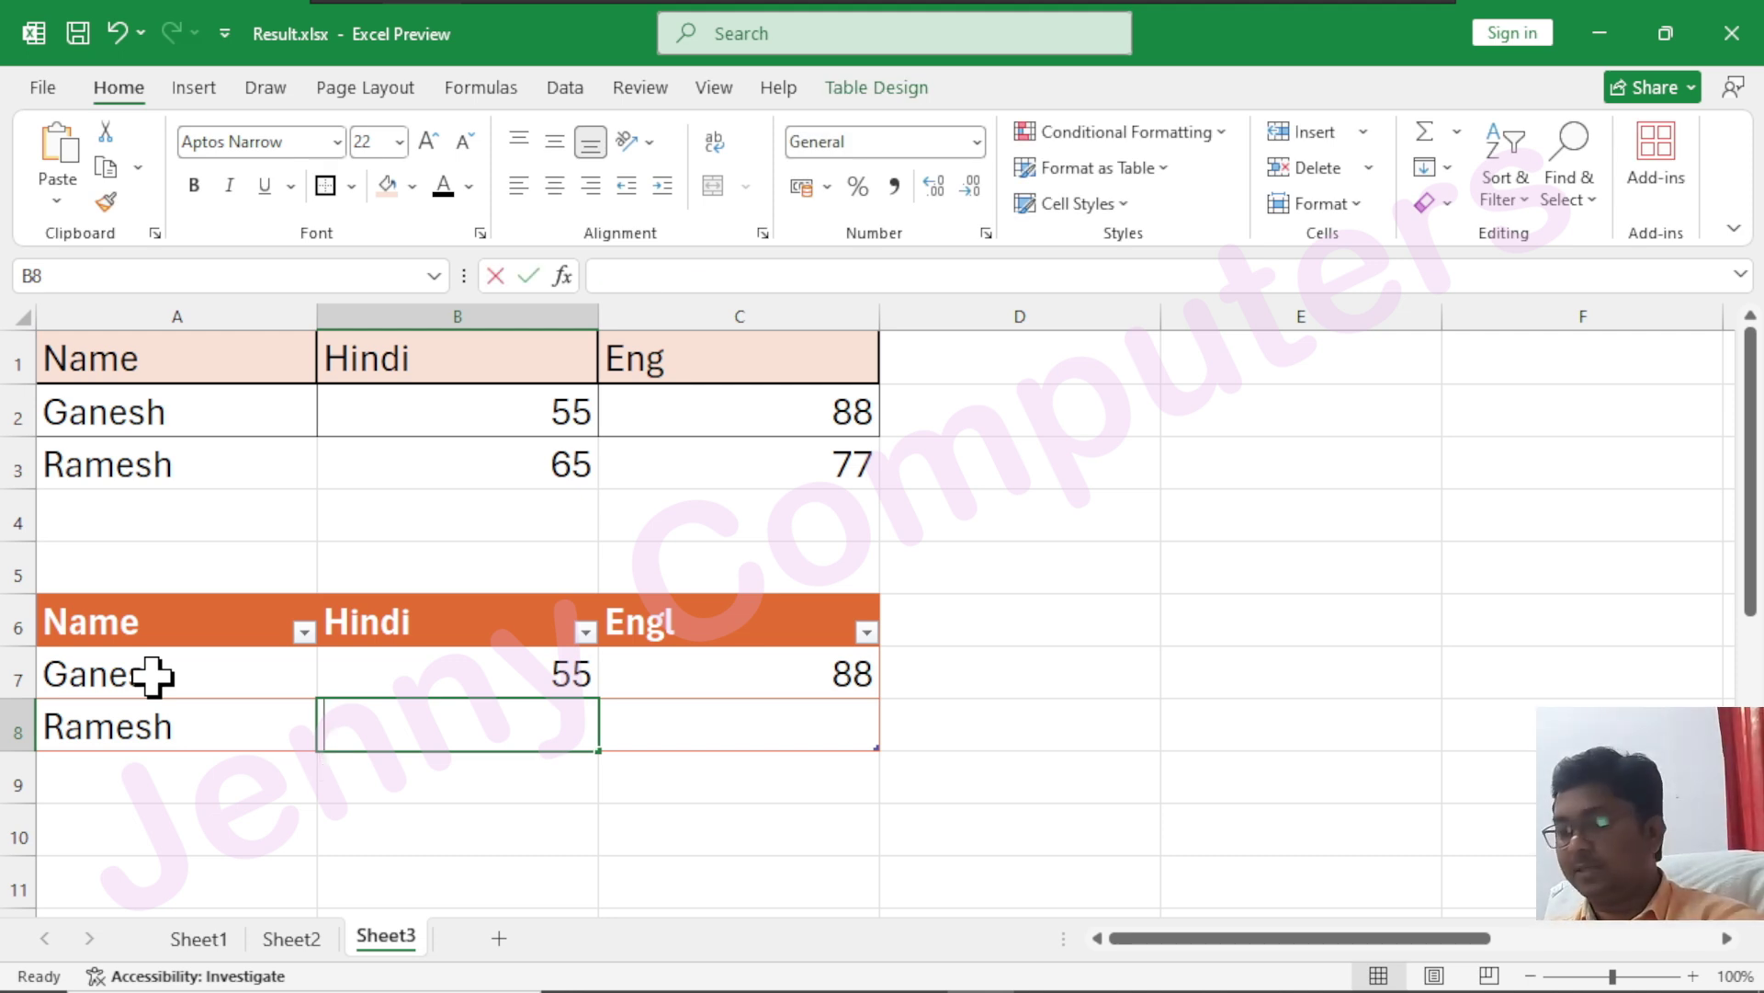
pyautogui.write('45')
pyautogui.press('Tab')
pyautogui.write('678')
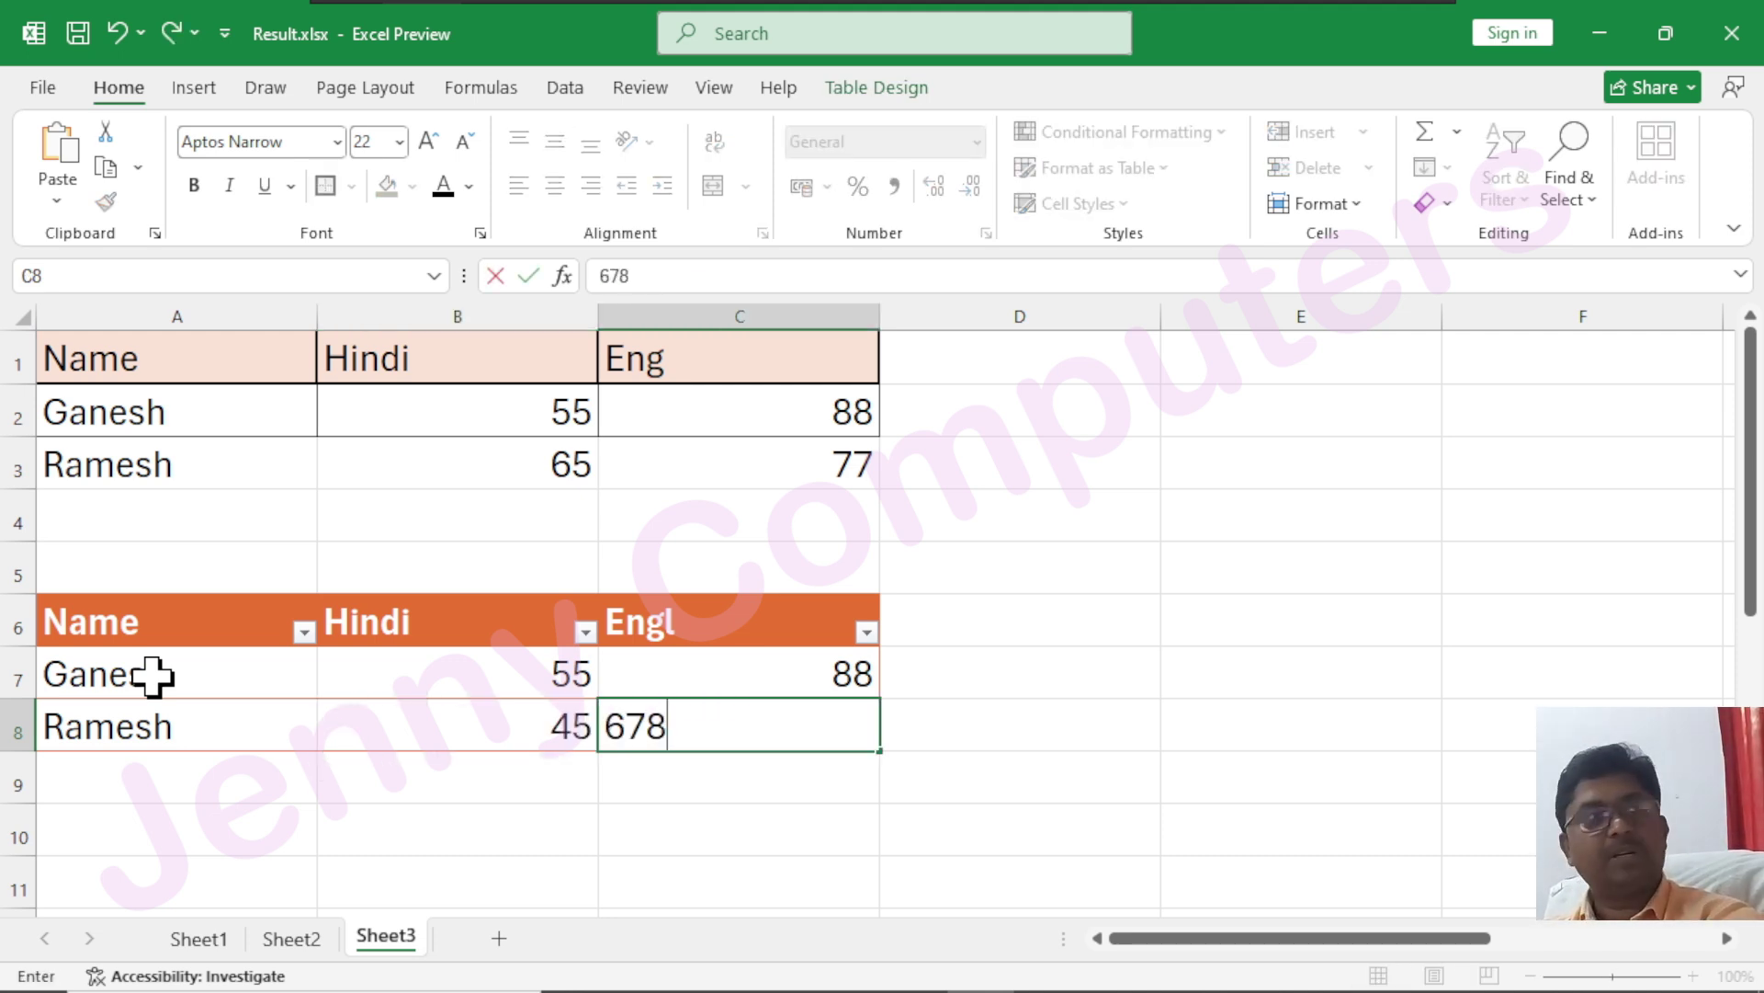
pyautogui.press('Return')
# - Enter the third student's name in A9 so the formatted table extends by another row
pyautogui.press('Left')
pyautogui.press('Left')
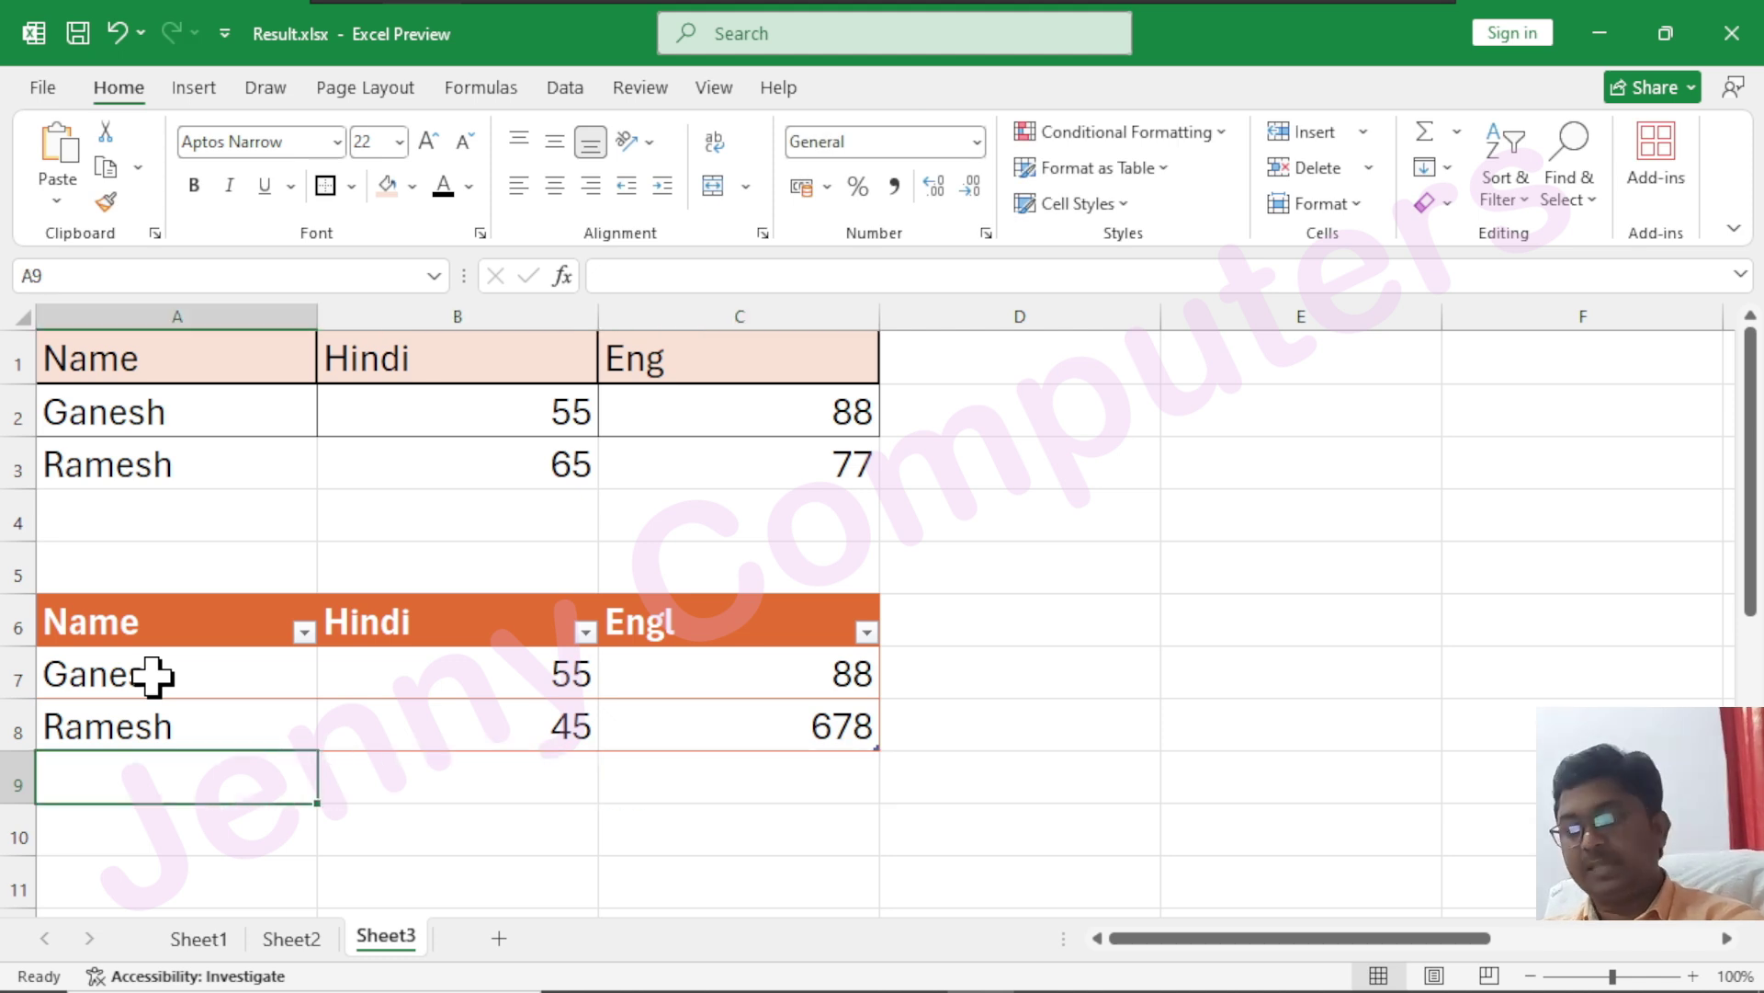
pyautogui.write('Dinesh')
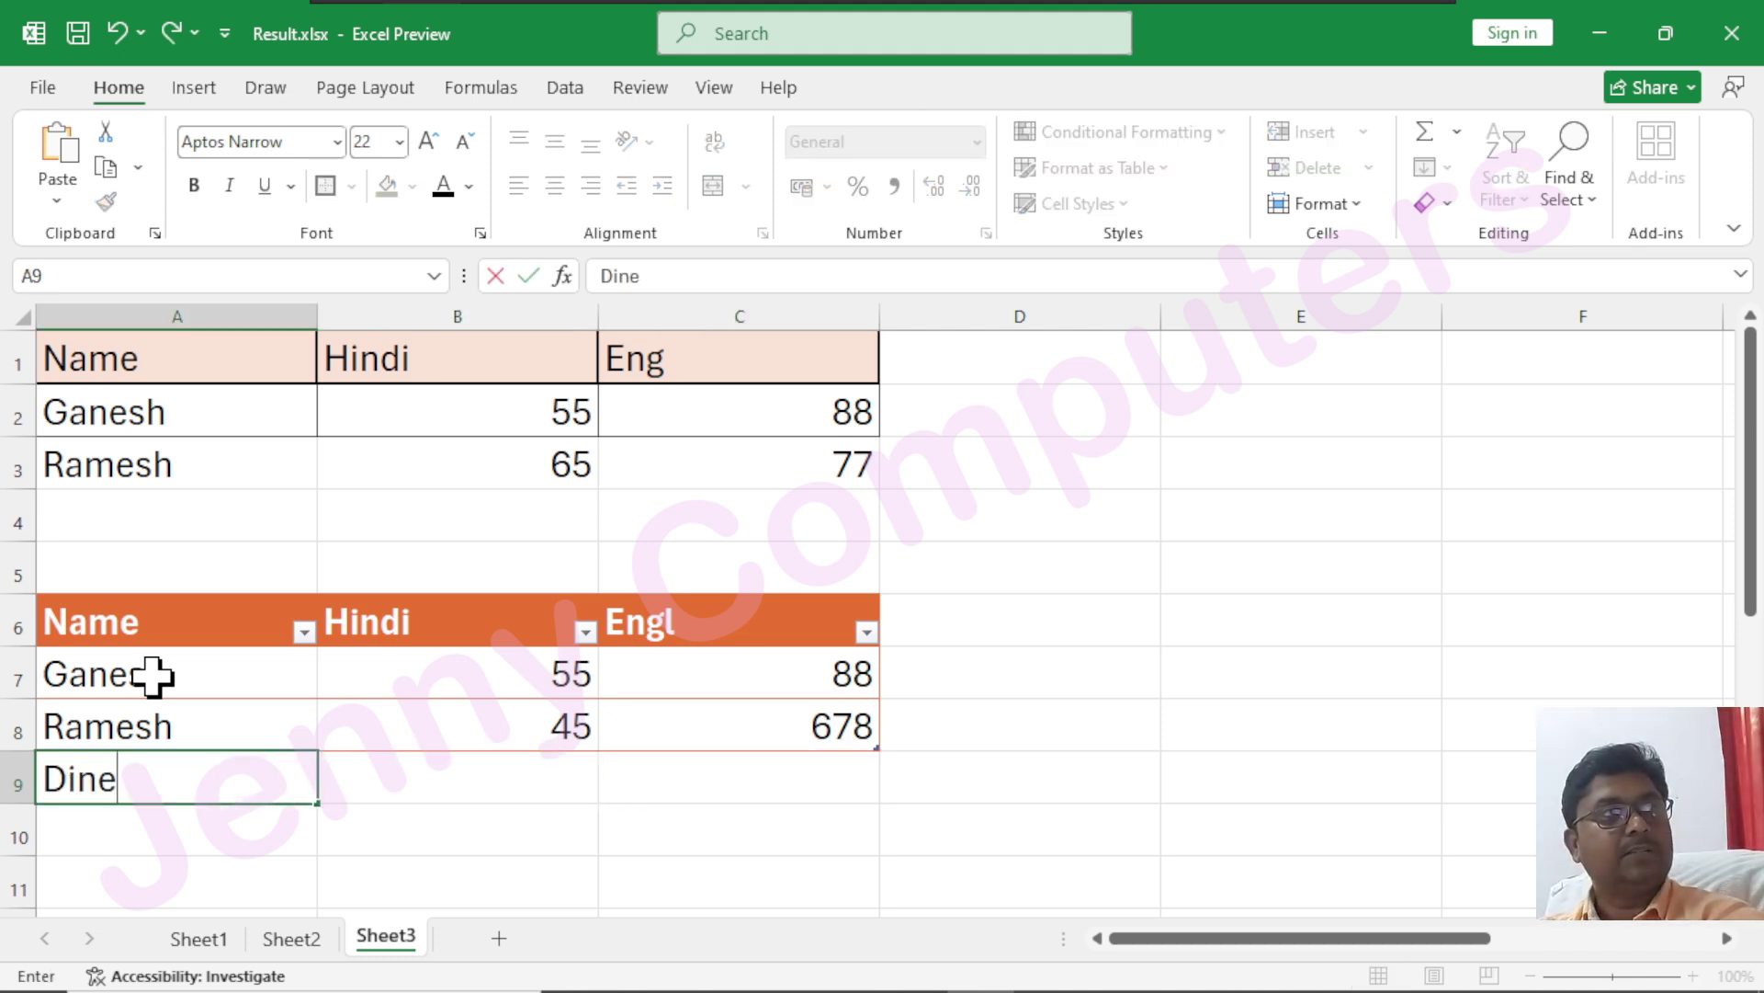
pyautogui.press('Tab')
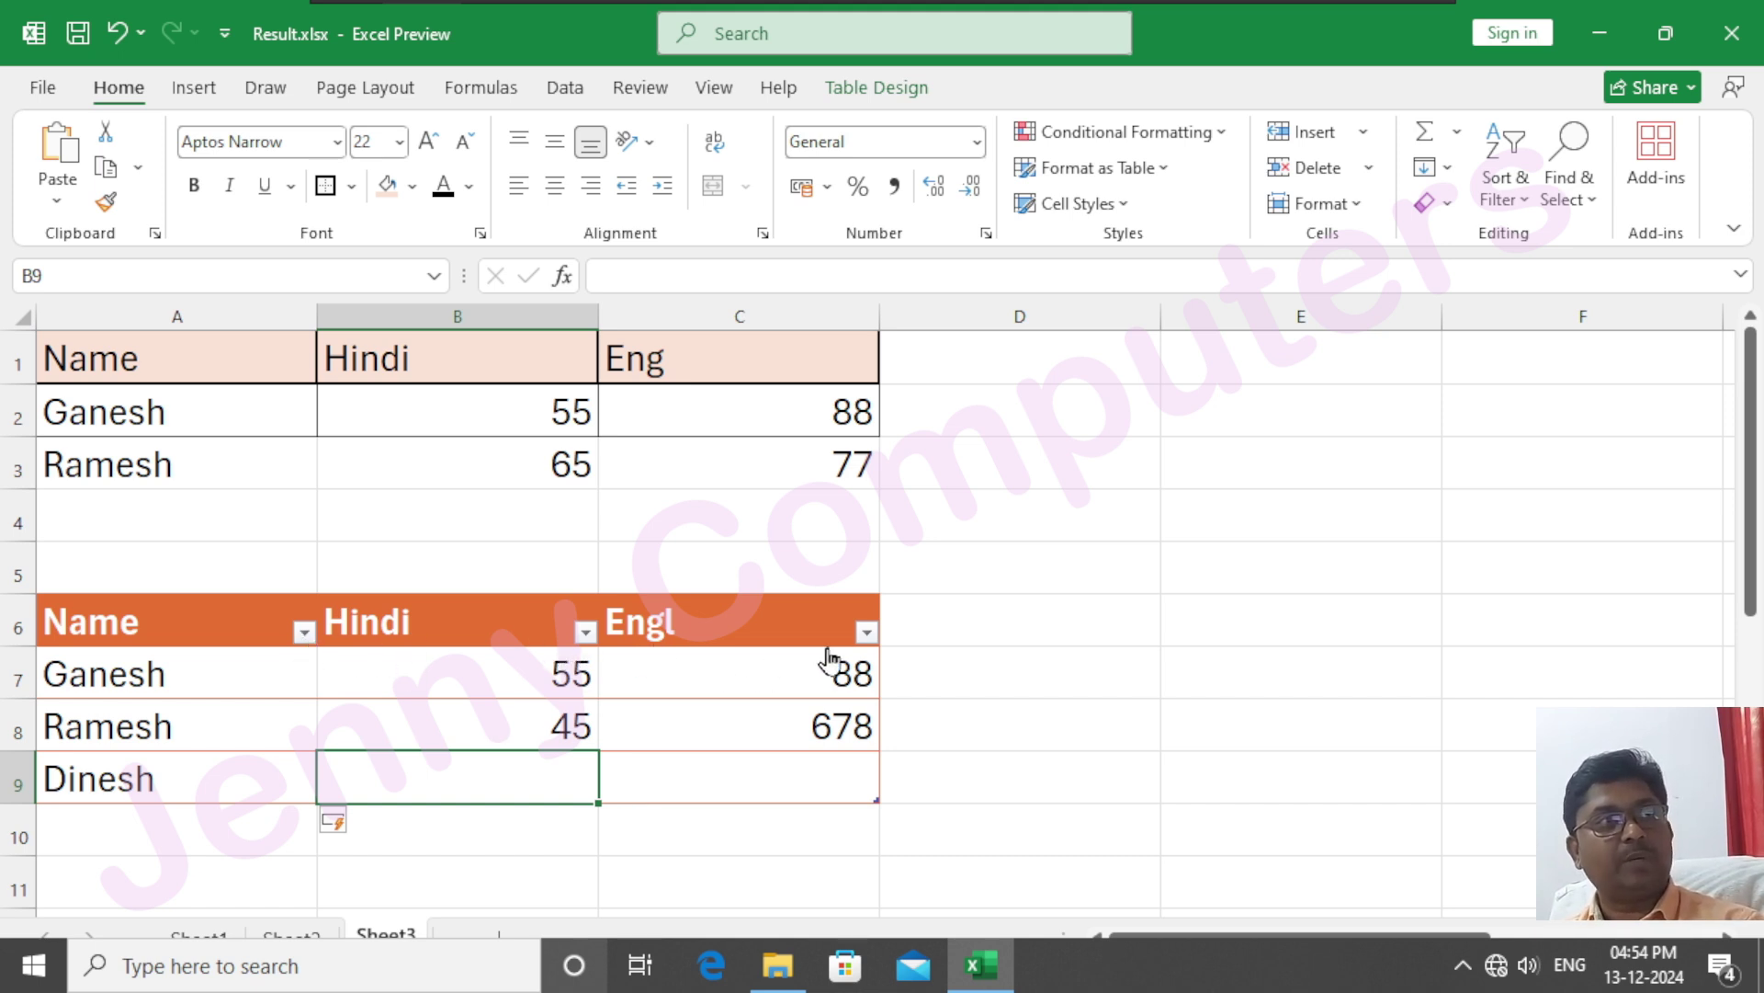
# - Examine the Name column's sort and filter options and preview other table styles on the formatted table
pyautogui.click(304, 631)
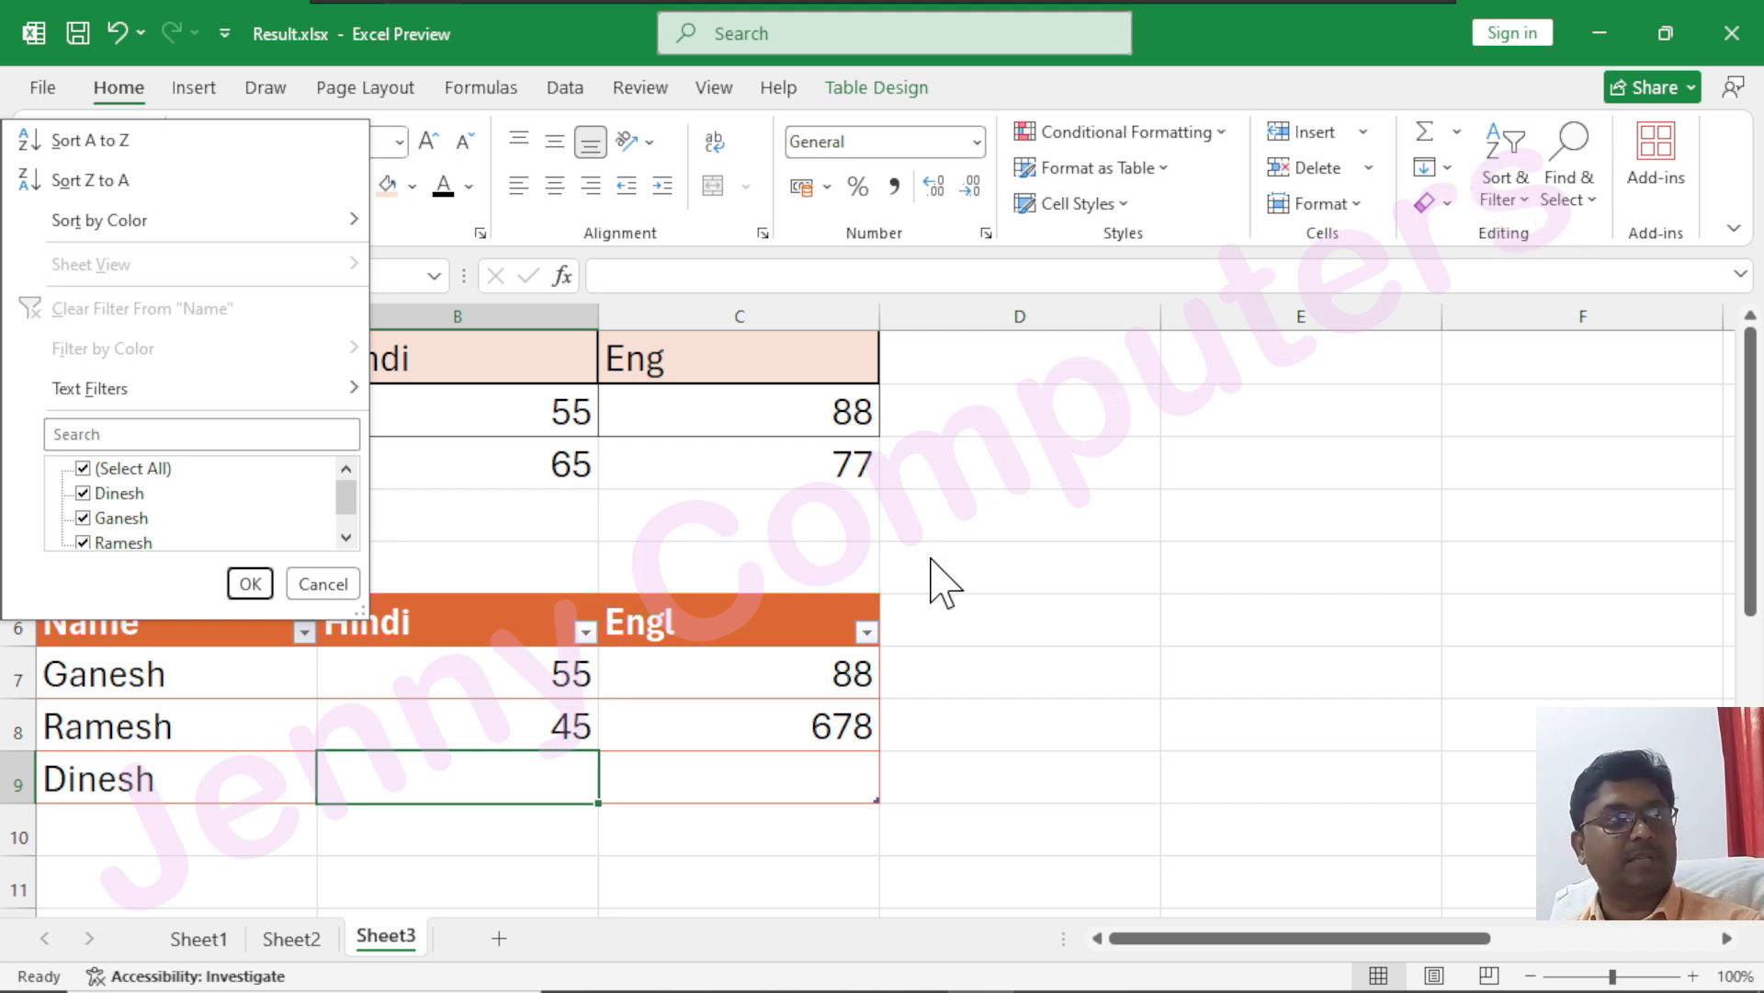
pyautogui.press('Escape')
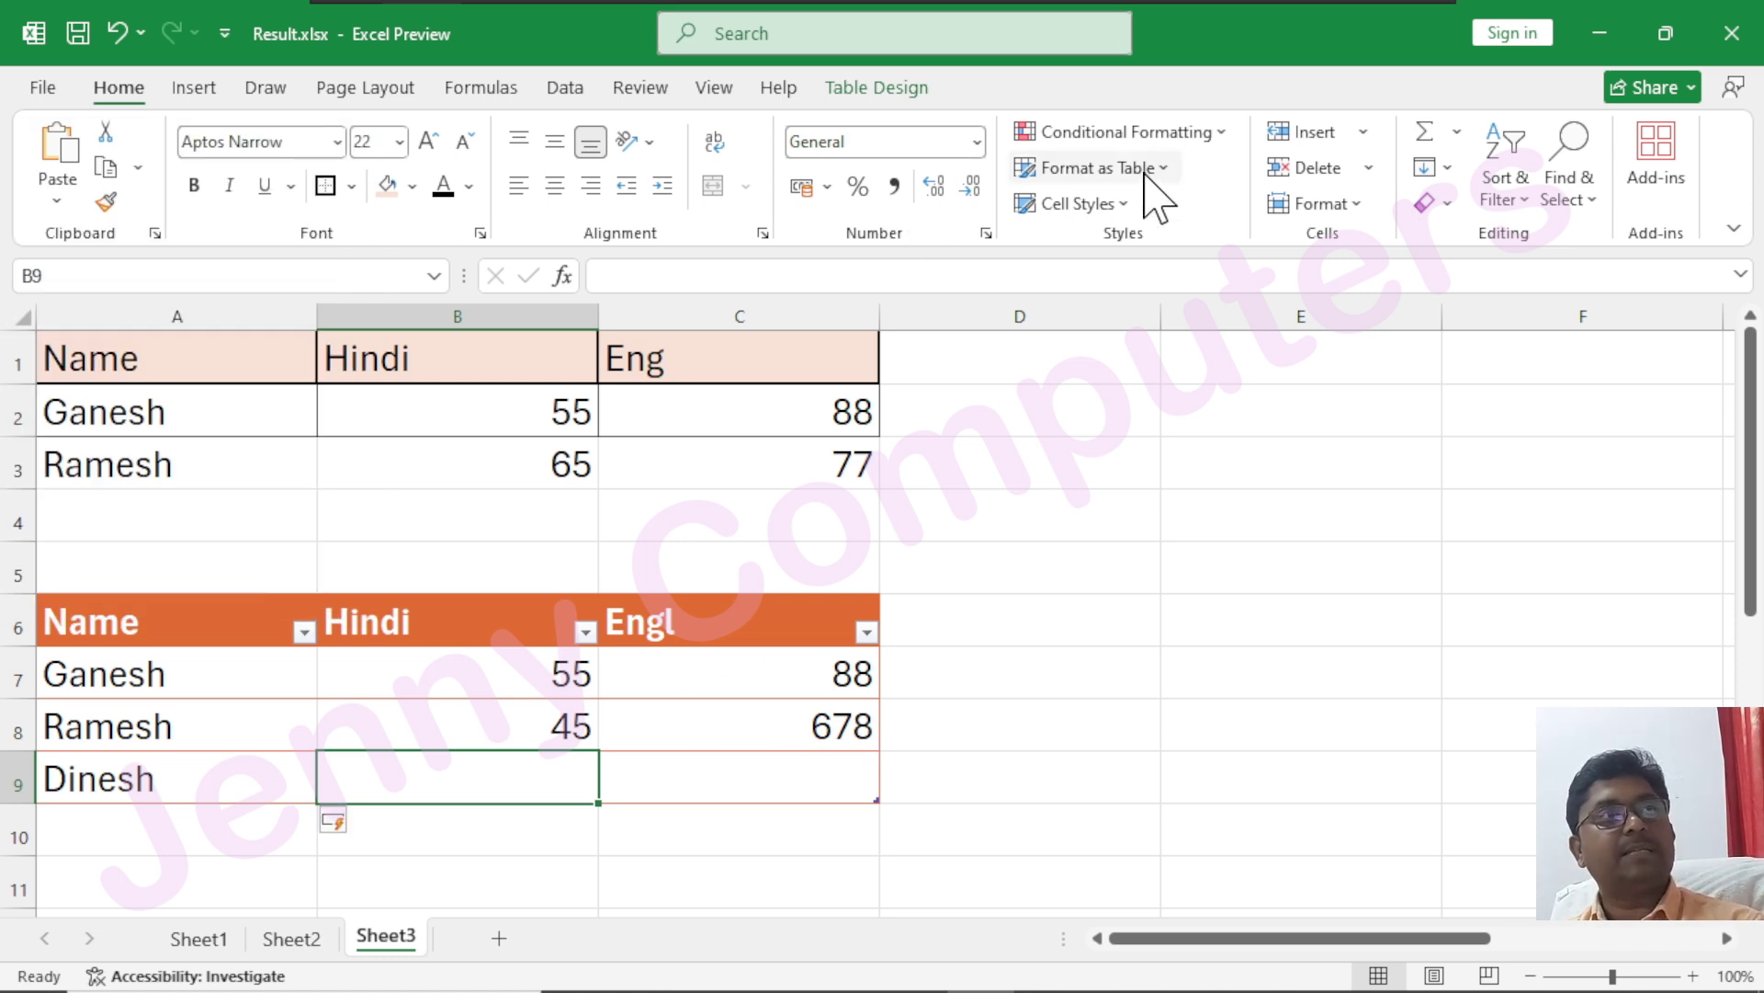
pyautogui.click(1164, 167)
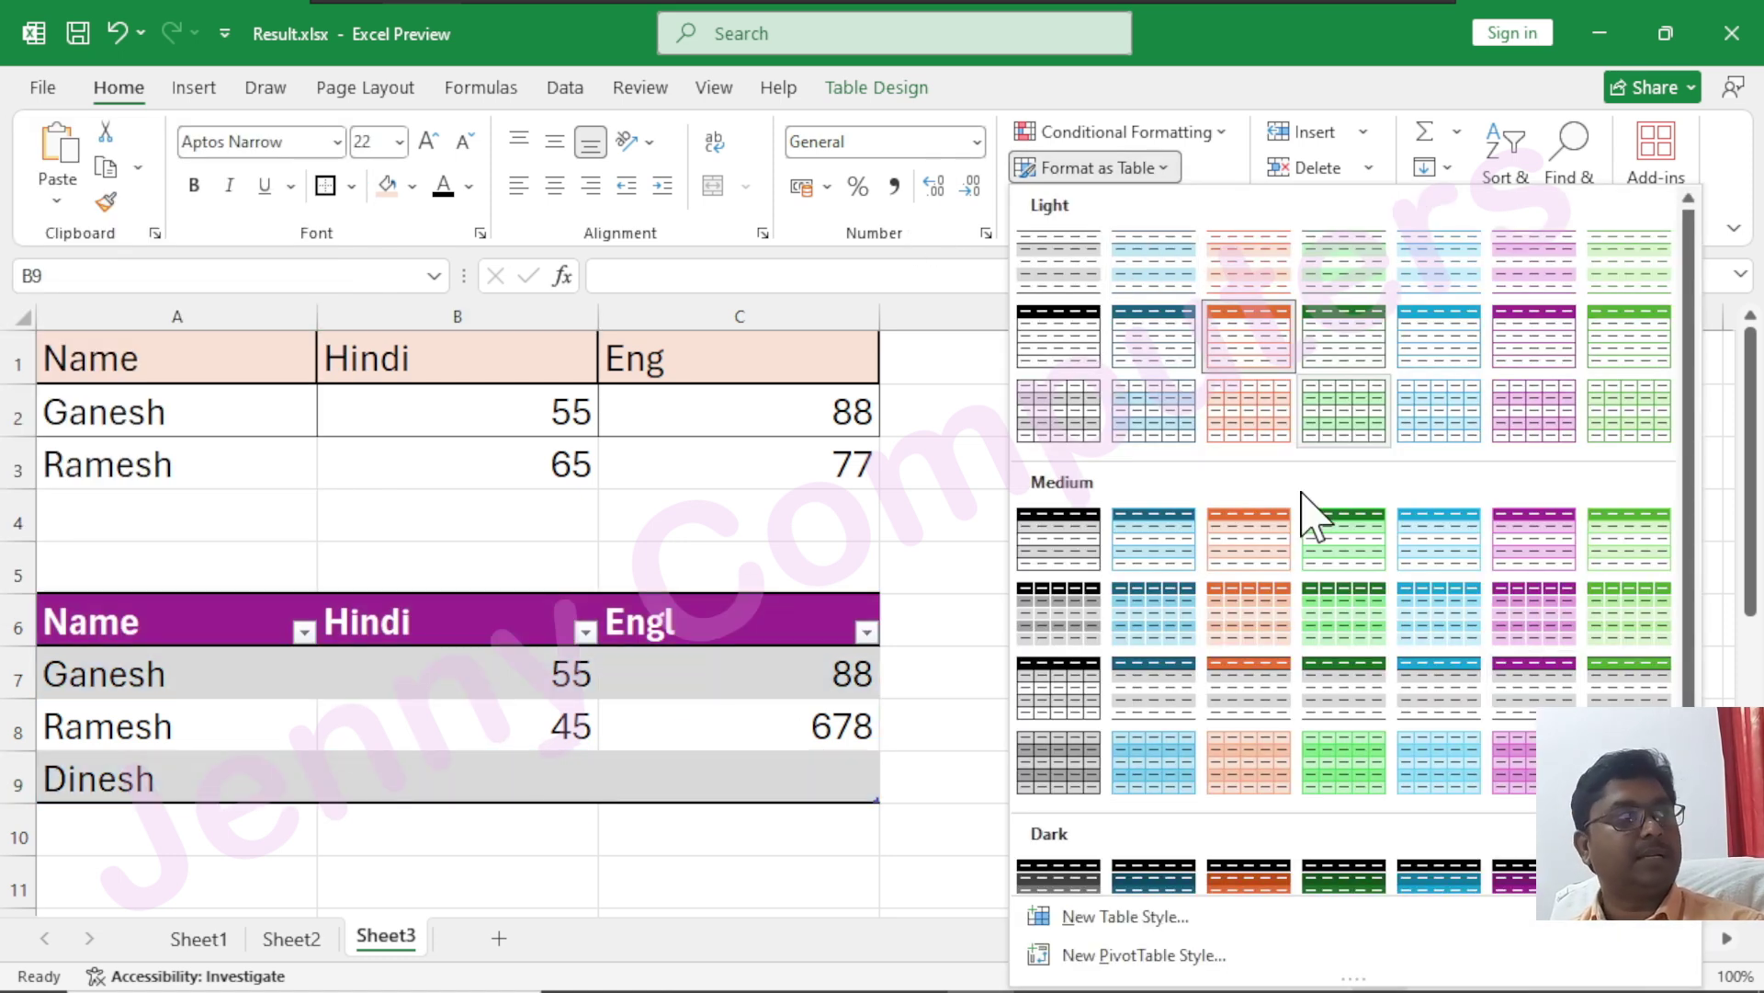
pyautogui.click(1250, 538)
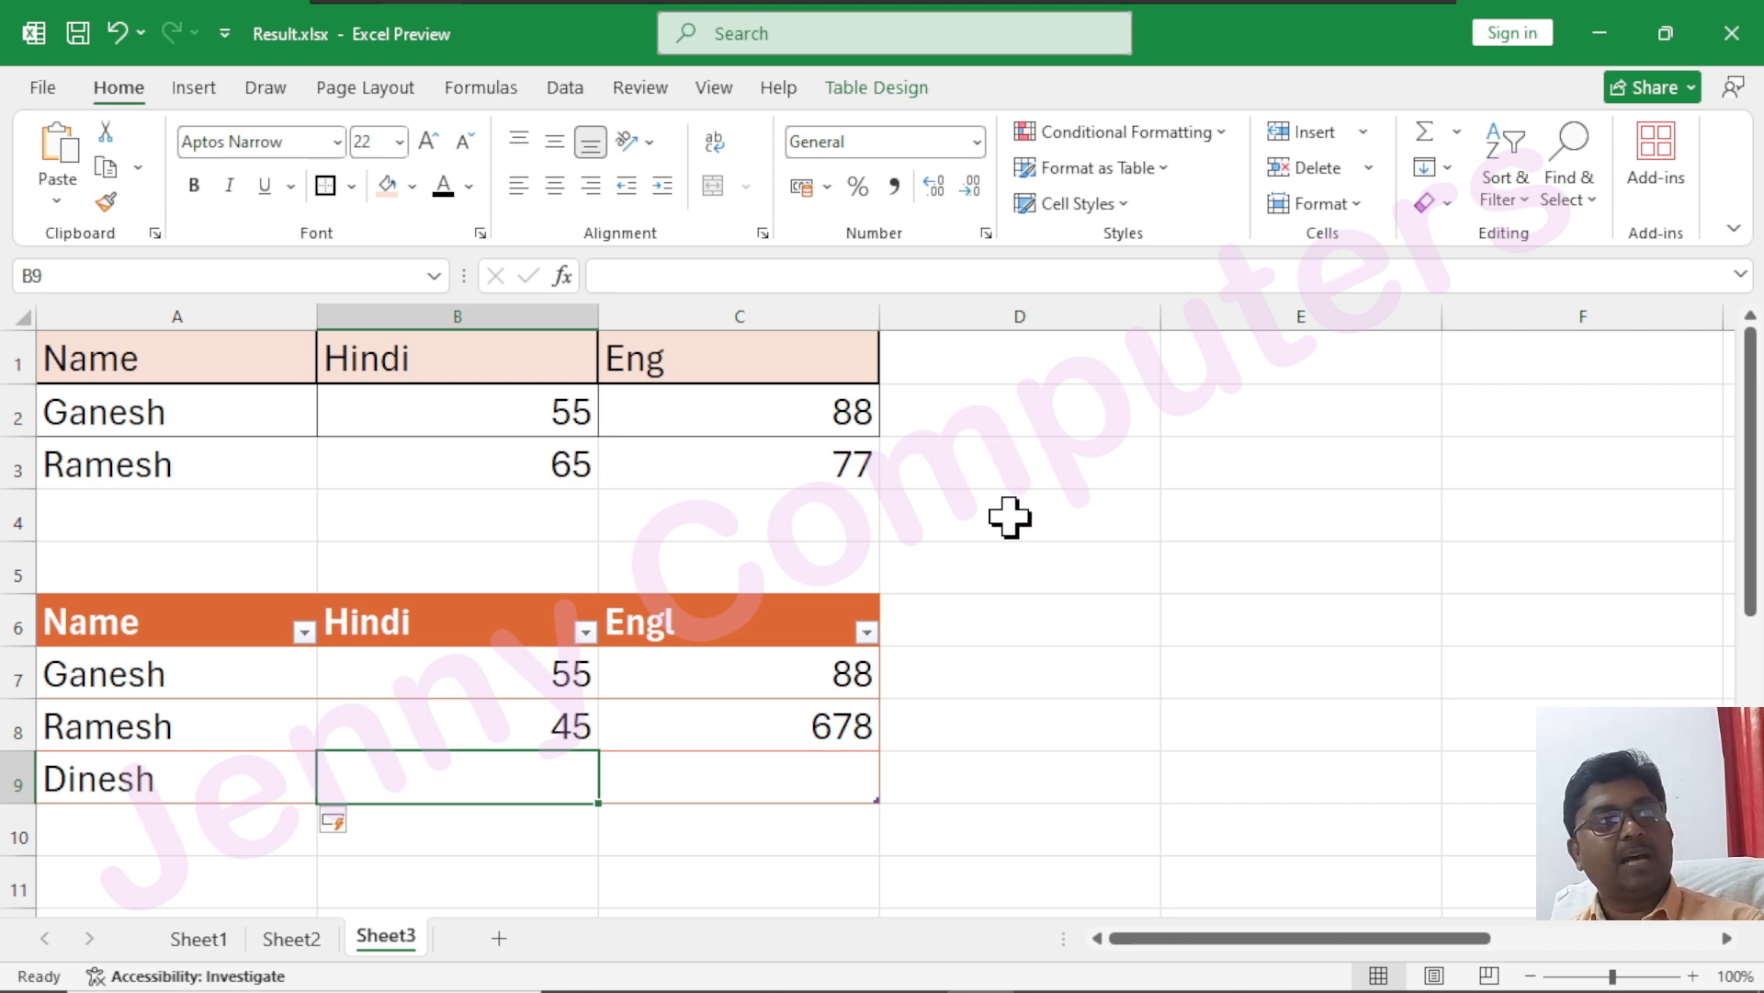
pyautogui.click(1009, 517)
# - Apply the Bad cell style to cell D7 on Sheet1
pyautogui.click(290, 938)
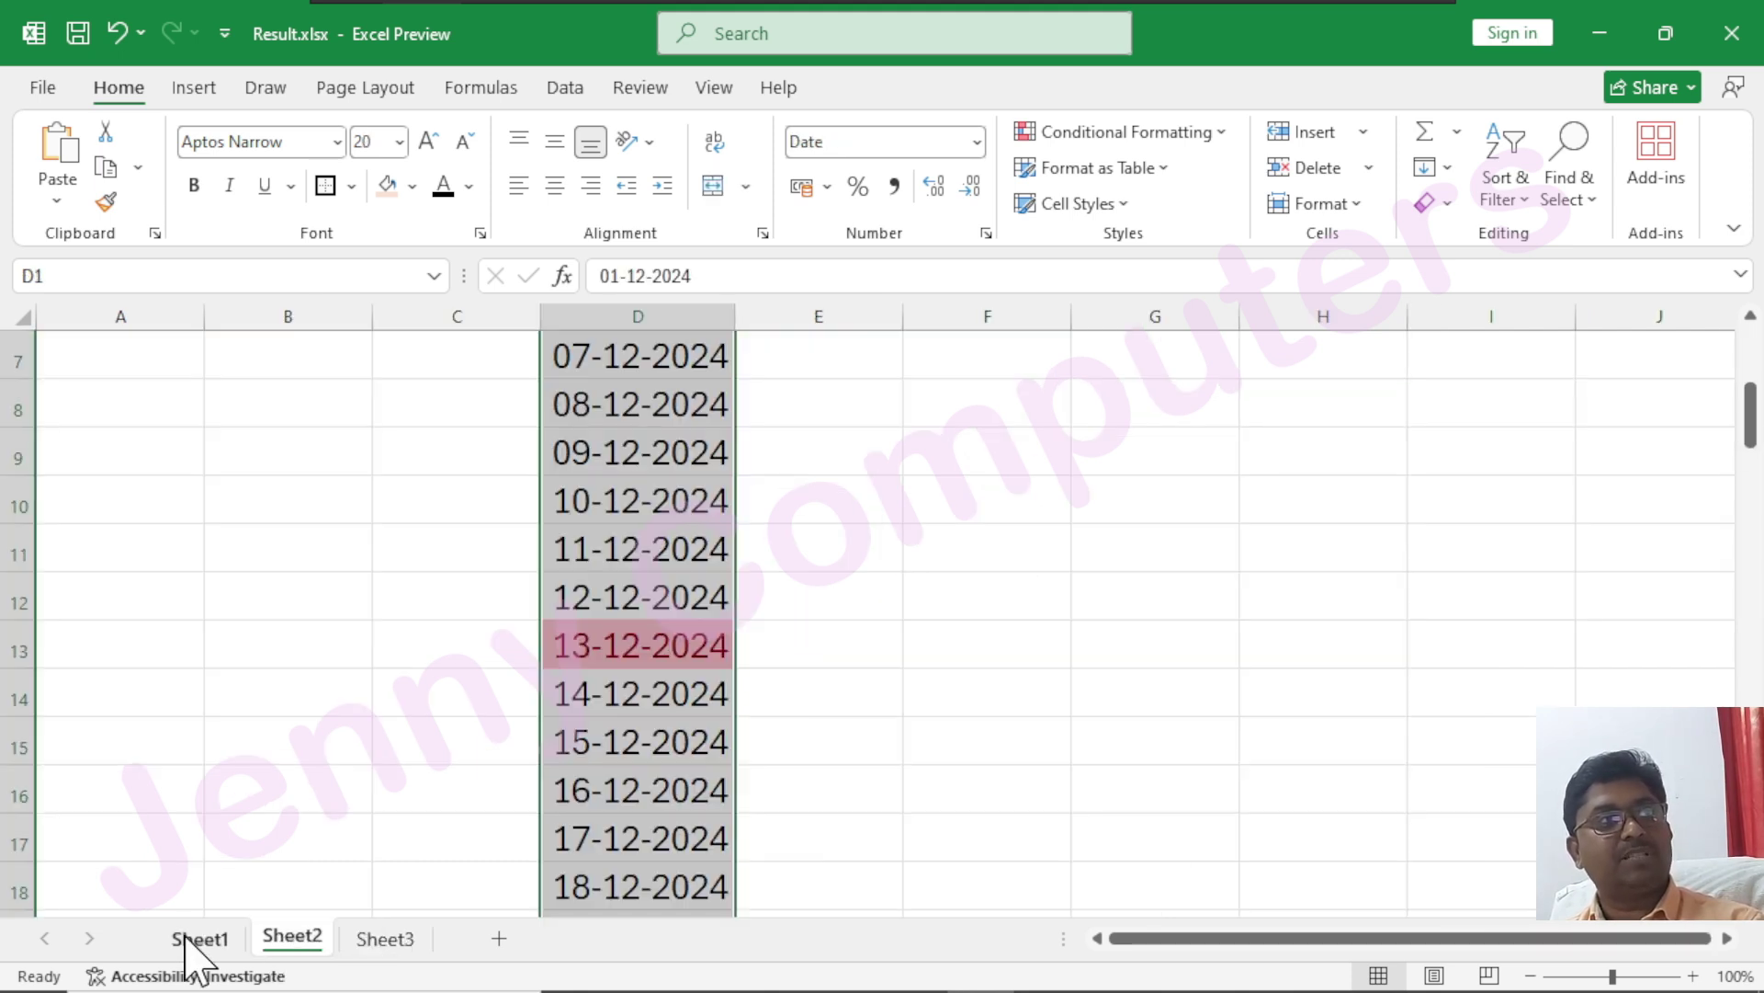
pyautogui.click(198, 938)
pyautogui.click(480, 449)
pyautogui.scroll(1, 729, 516)
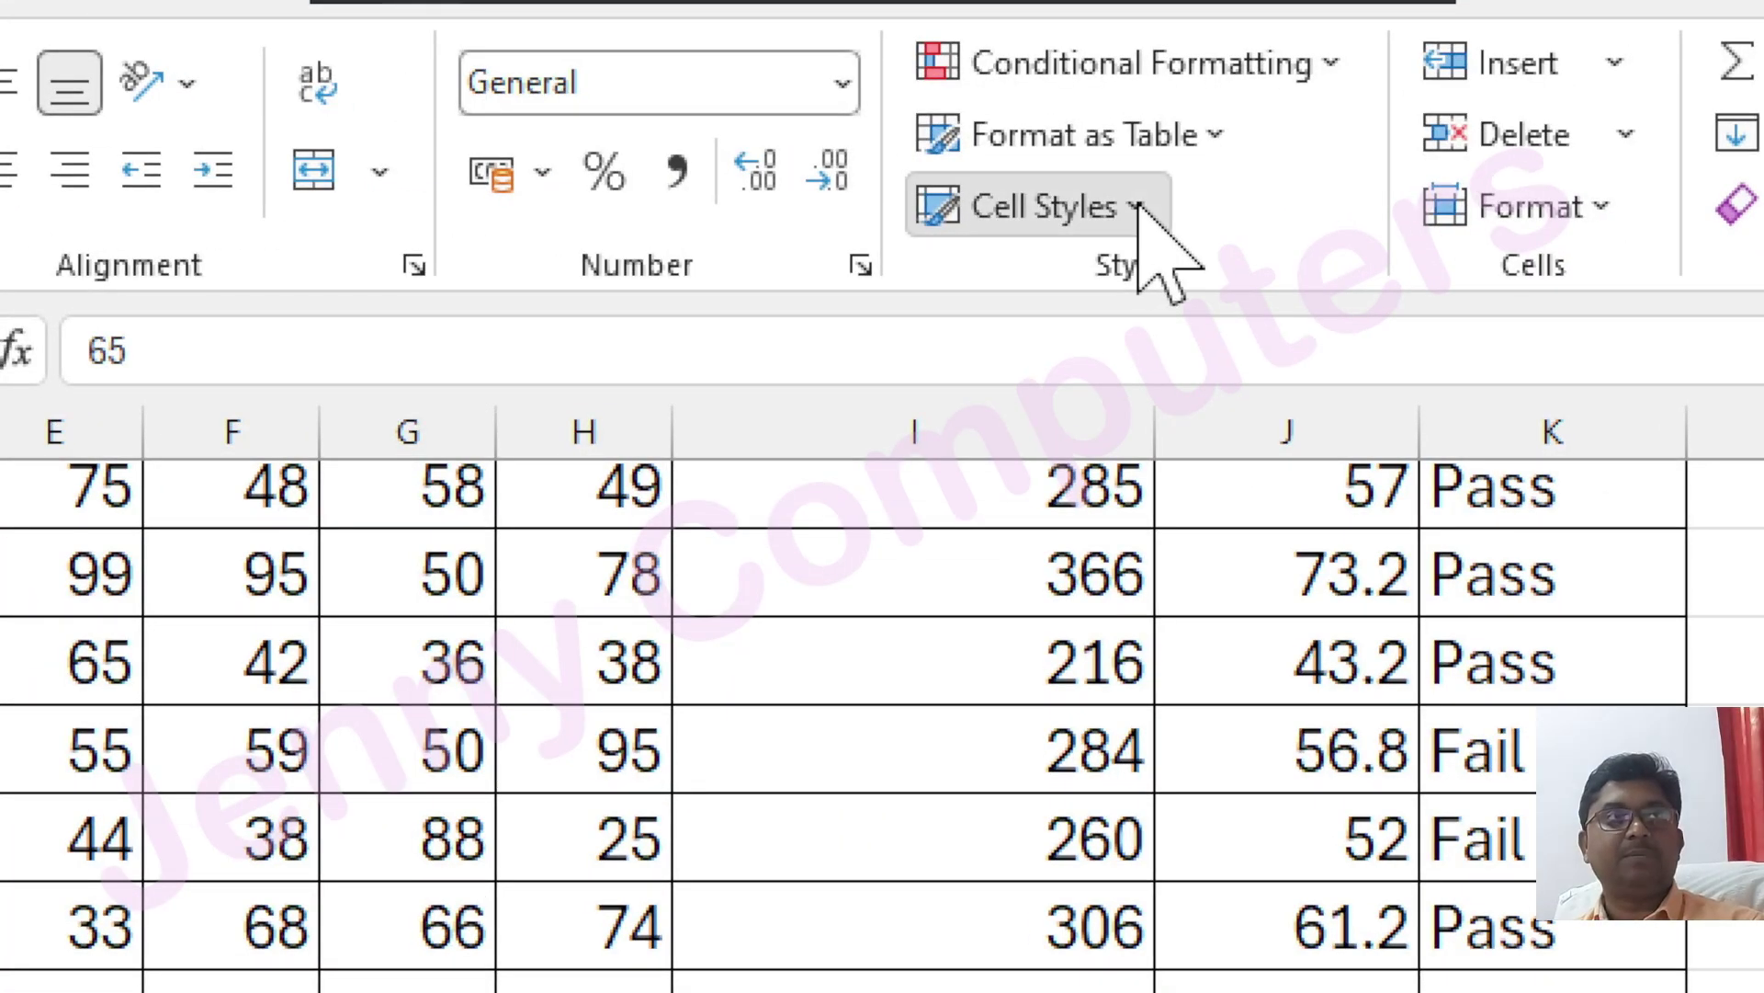
pyautogui.click(1139, 209)
pyautogui.click(999, 355)
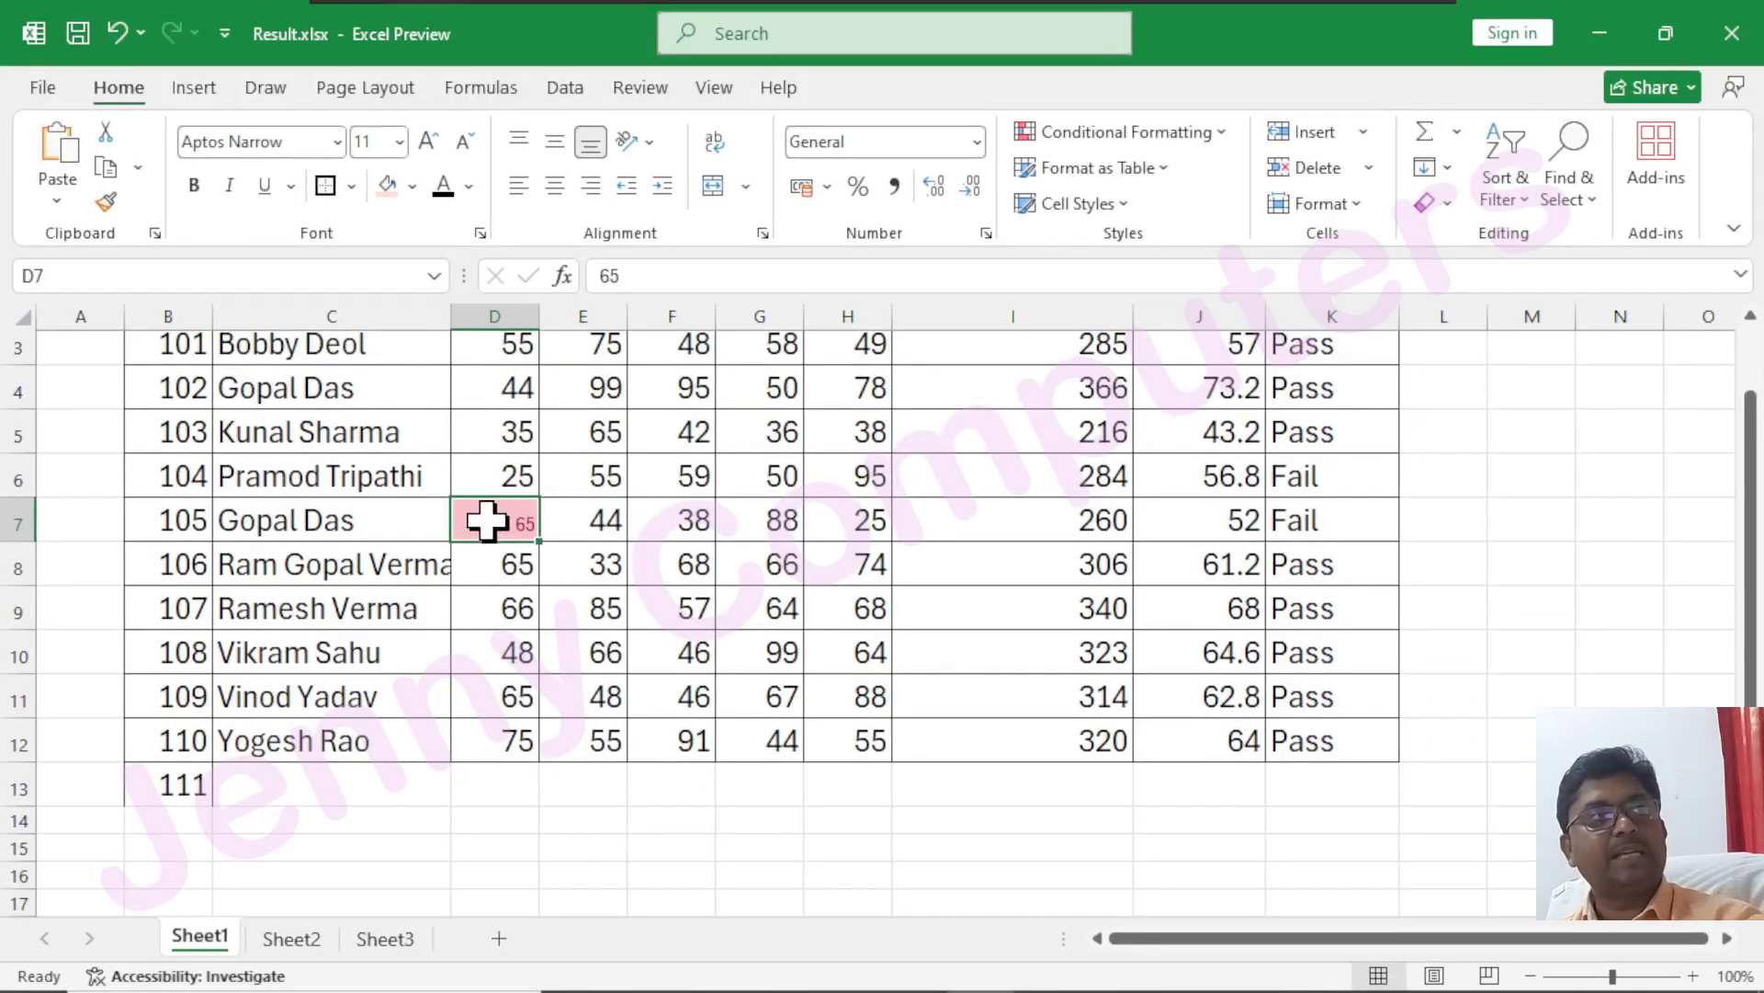
# - Apply the 40% - Accent3 cell style to F7 and the 40% - Accent6 cell style to F9
pyautogui.click(678, 519)
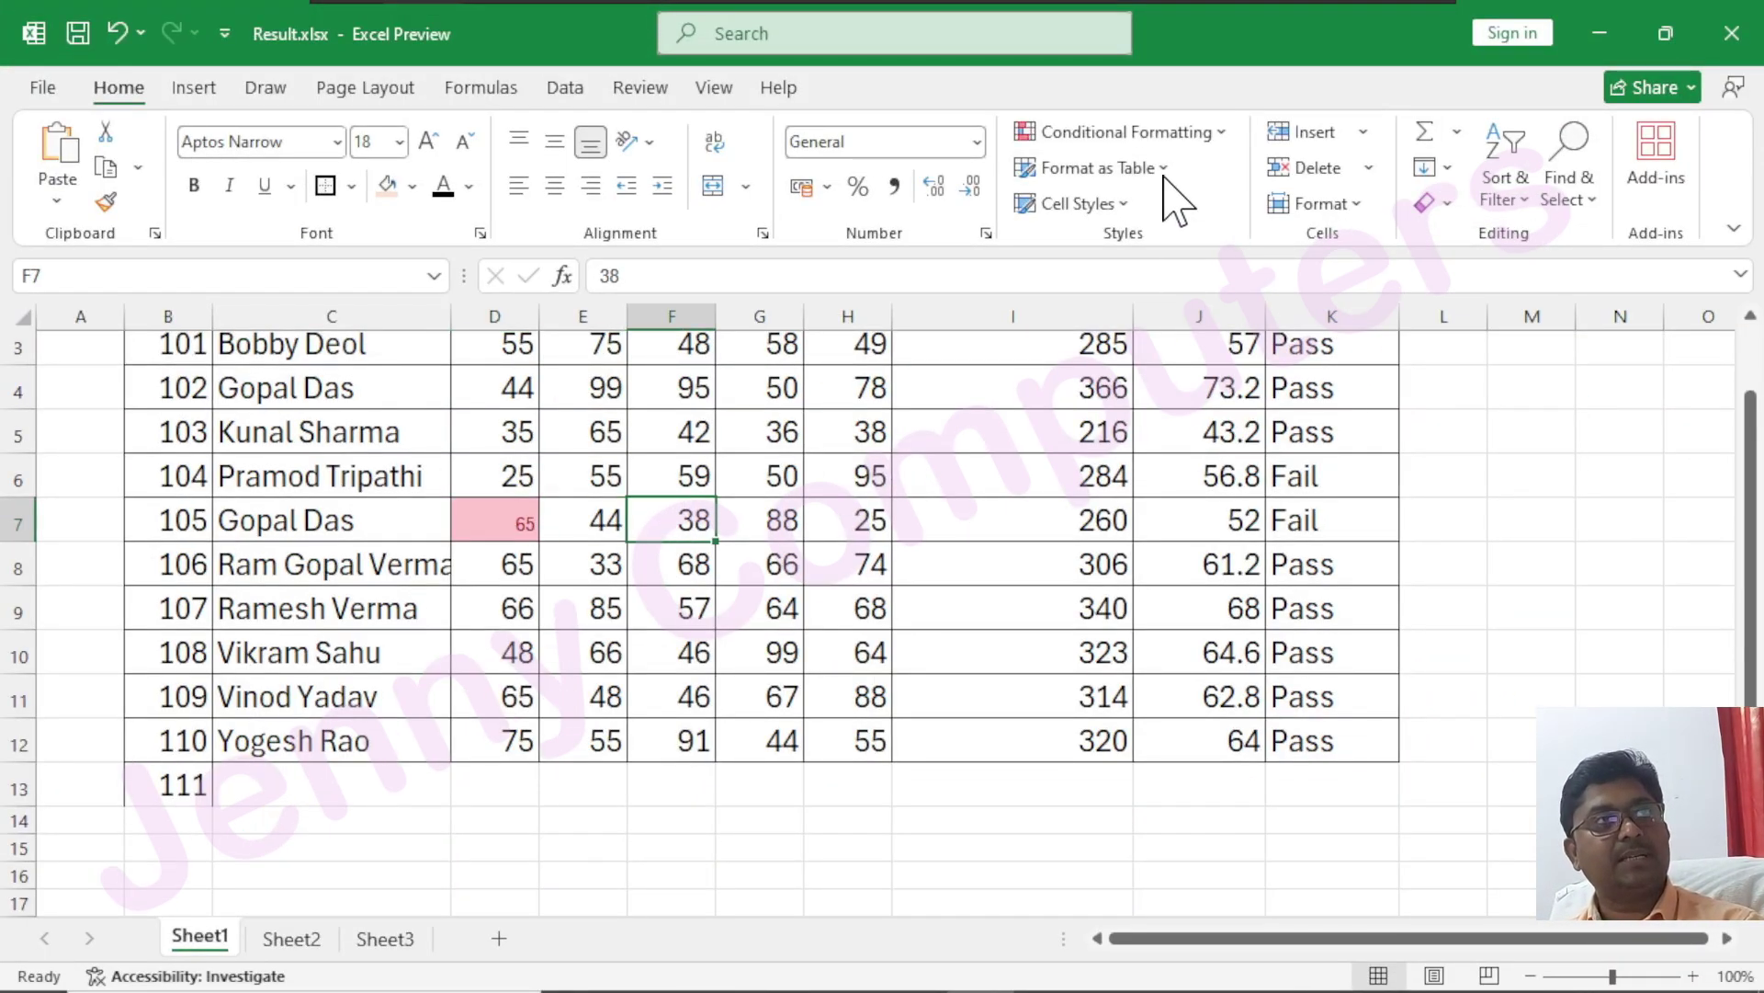
pyautogui.click(1129, 206)
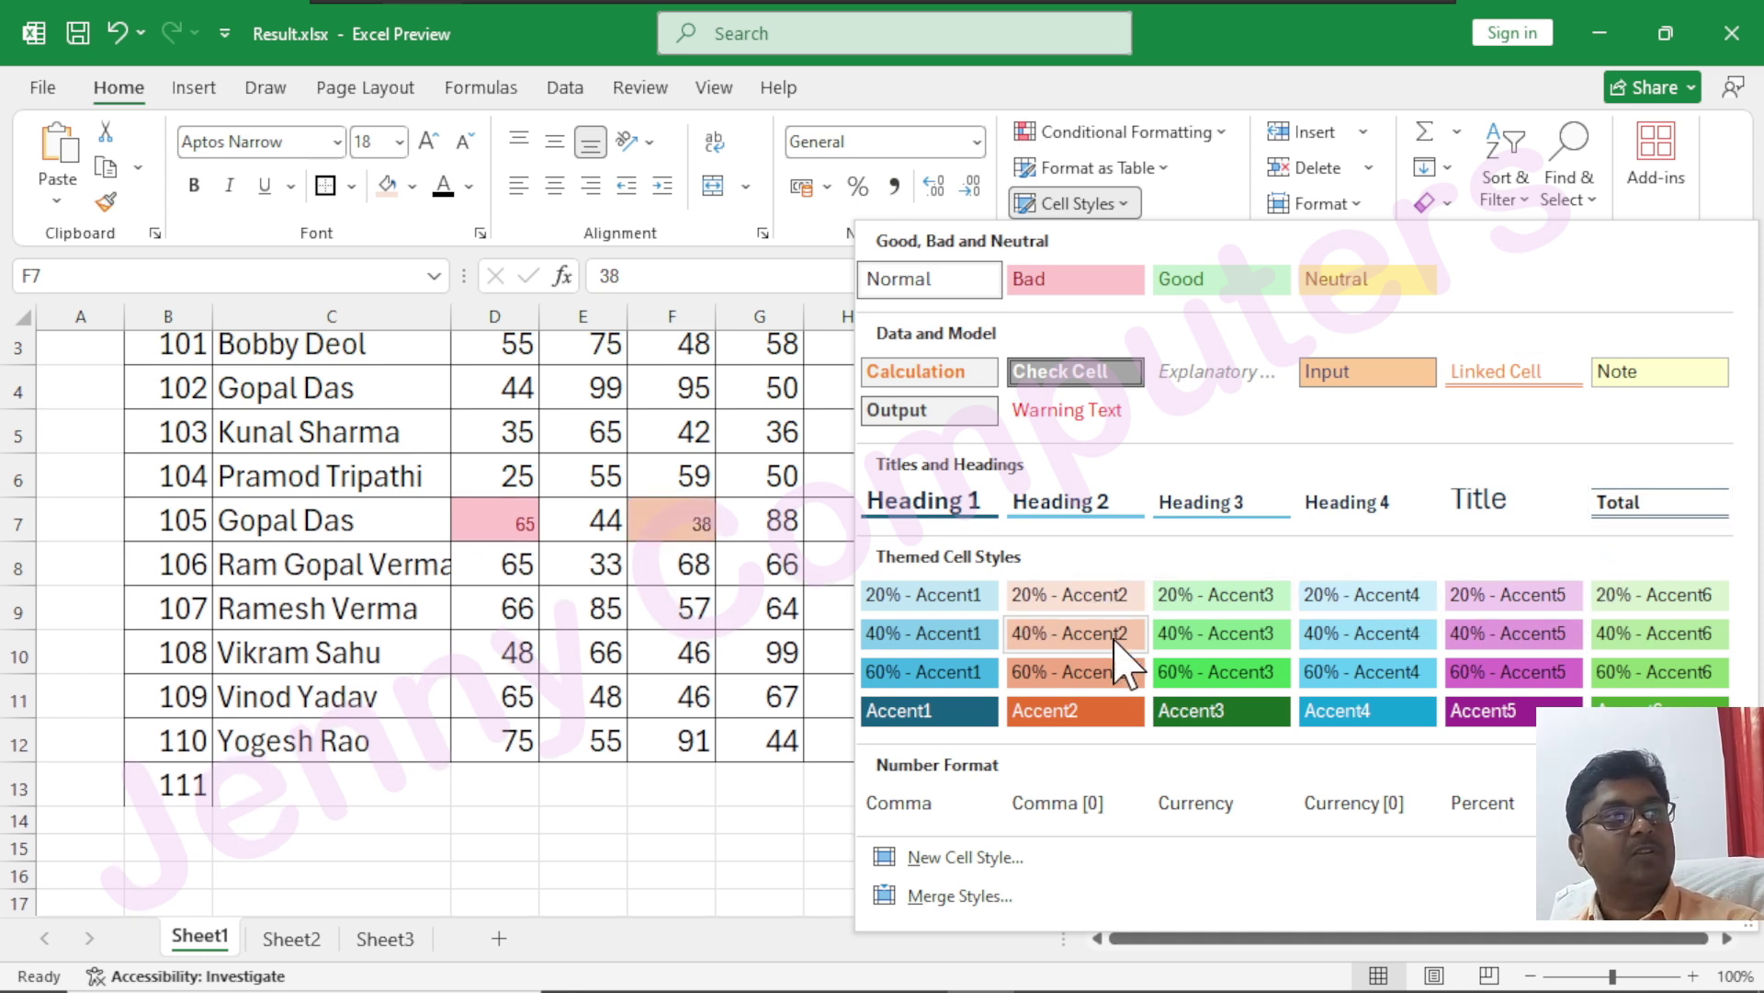
pyautogui.click(1170, 644)
pyautogui.click(676, 606)
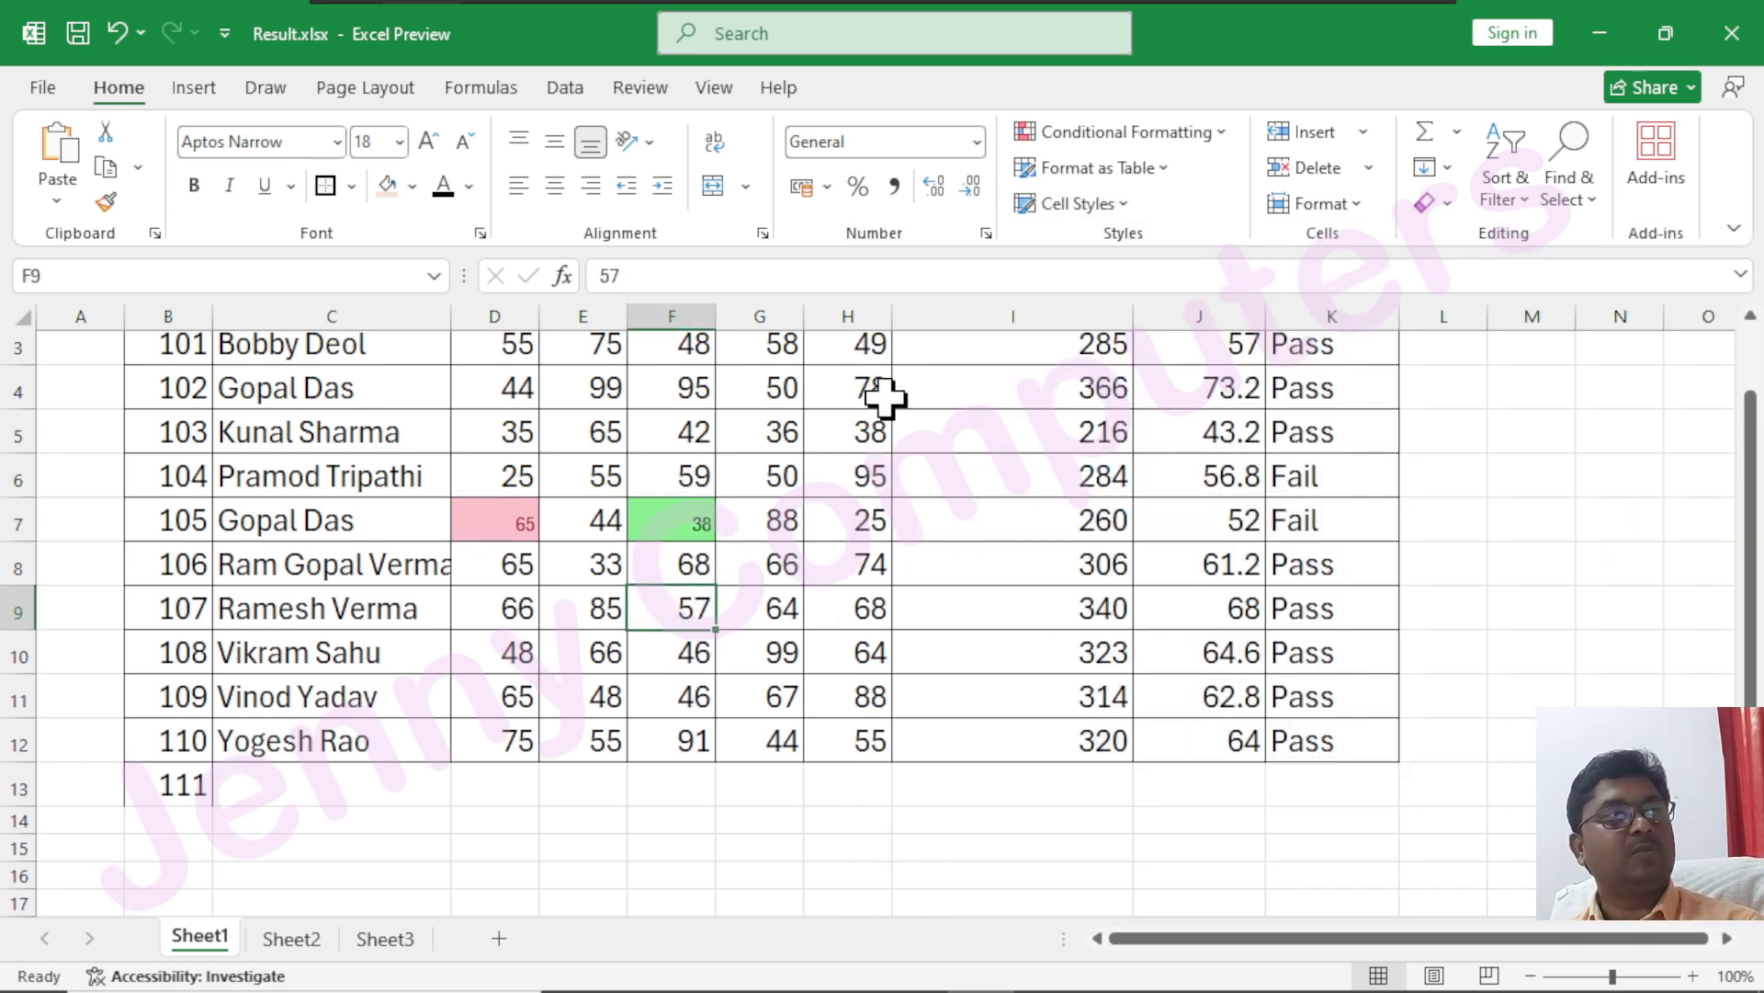
pyautogui.click(1119, 206)
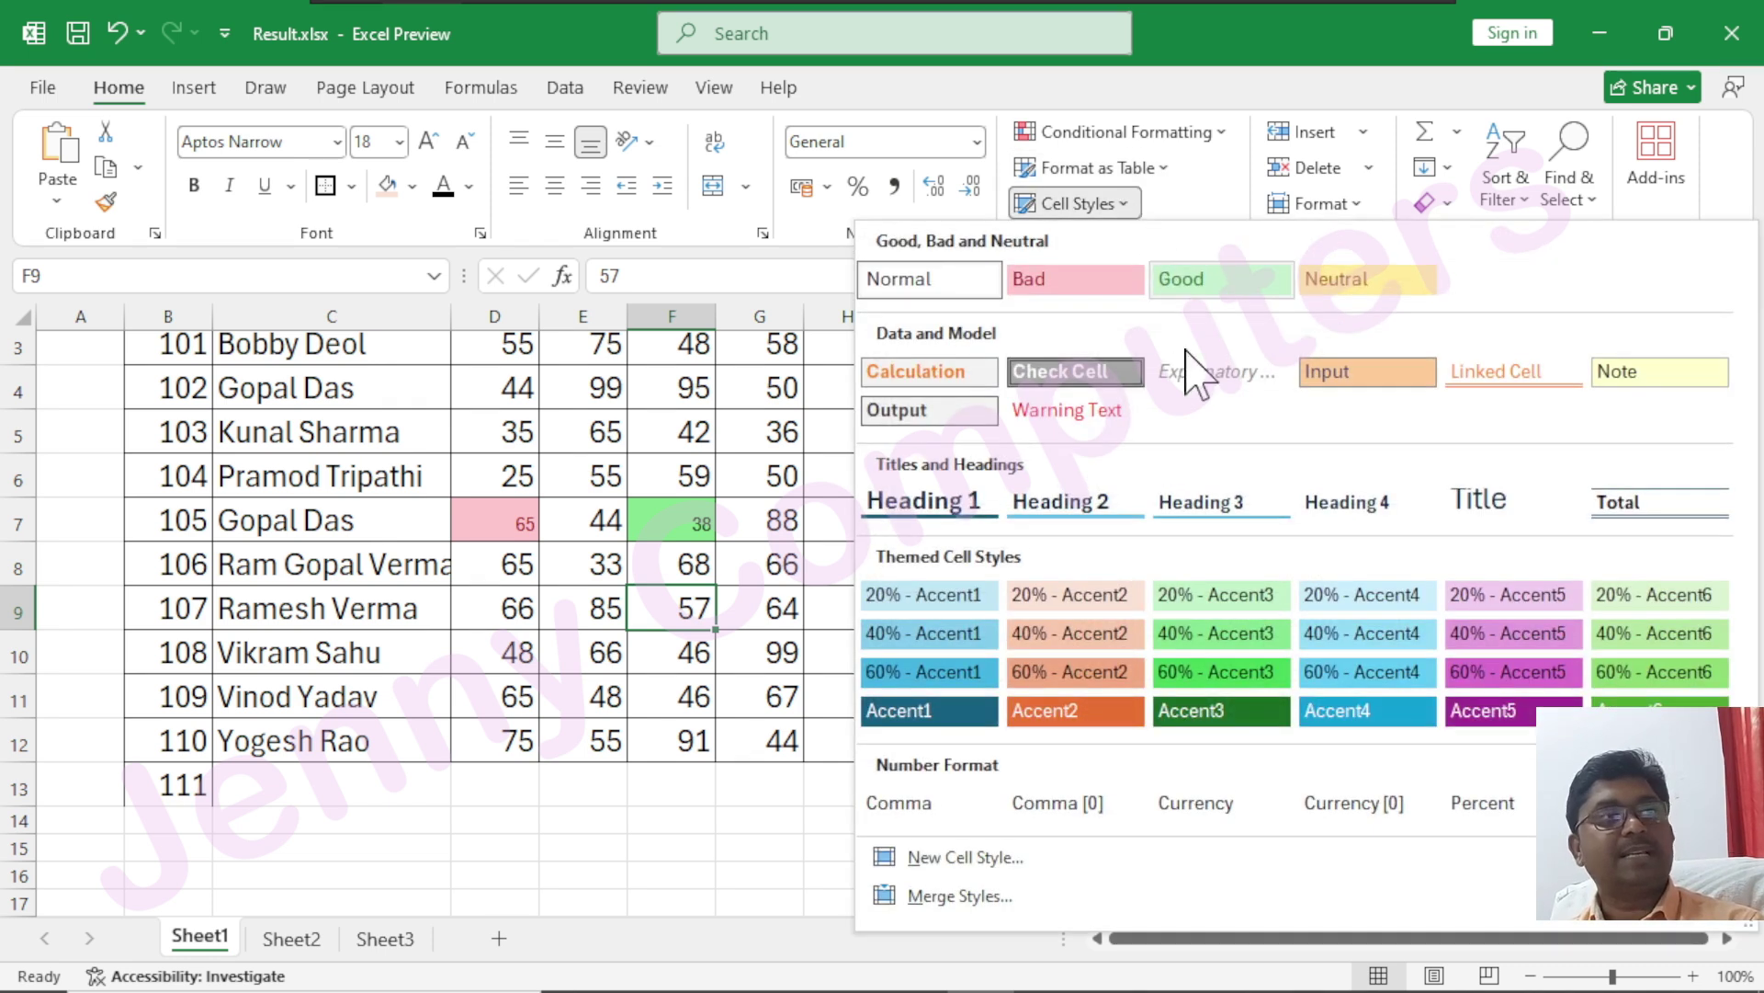
pyautogui.click(1631, 636)
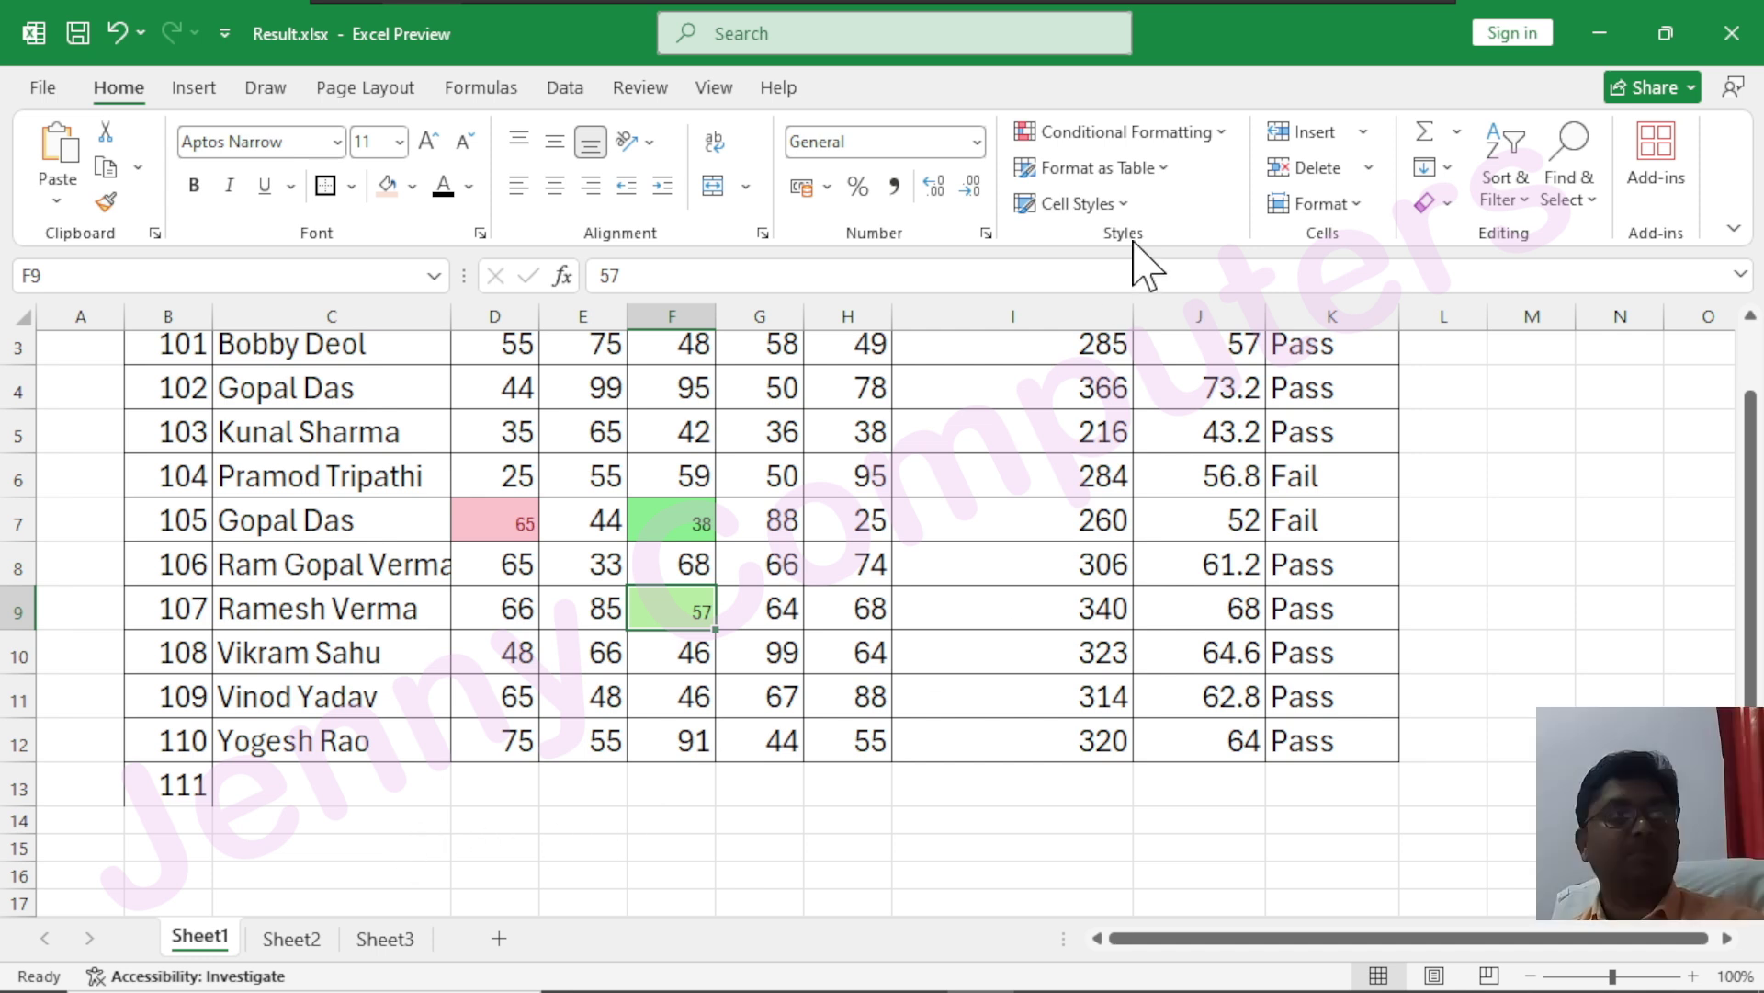
# - Add a new worksheet and enlarge the font size of all its cells to 24
pyautogui.scroll(-2, 551, 733)
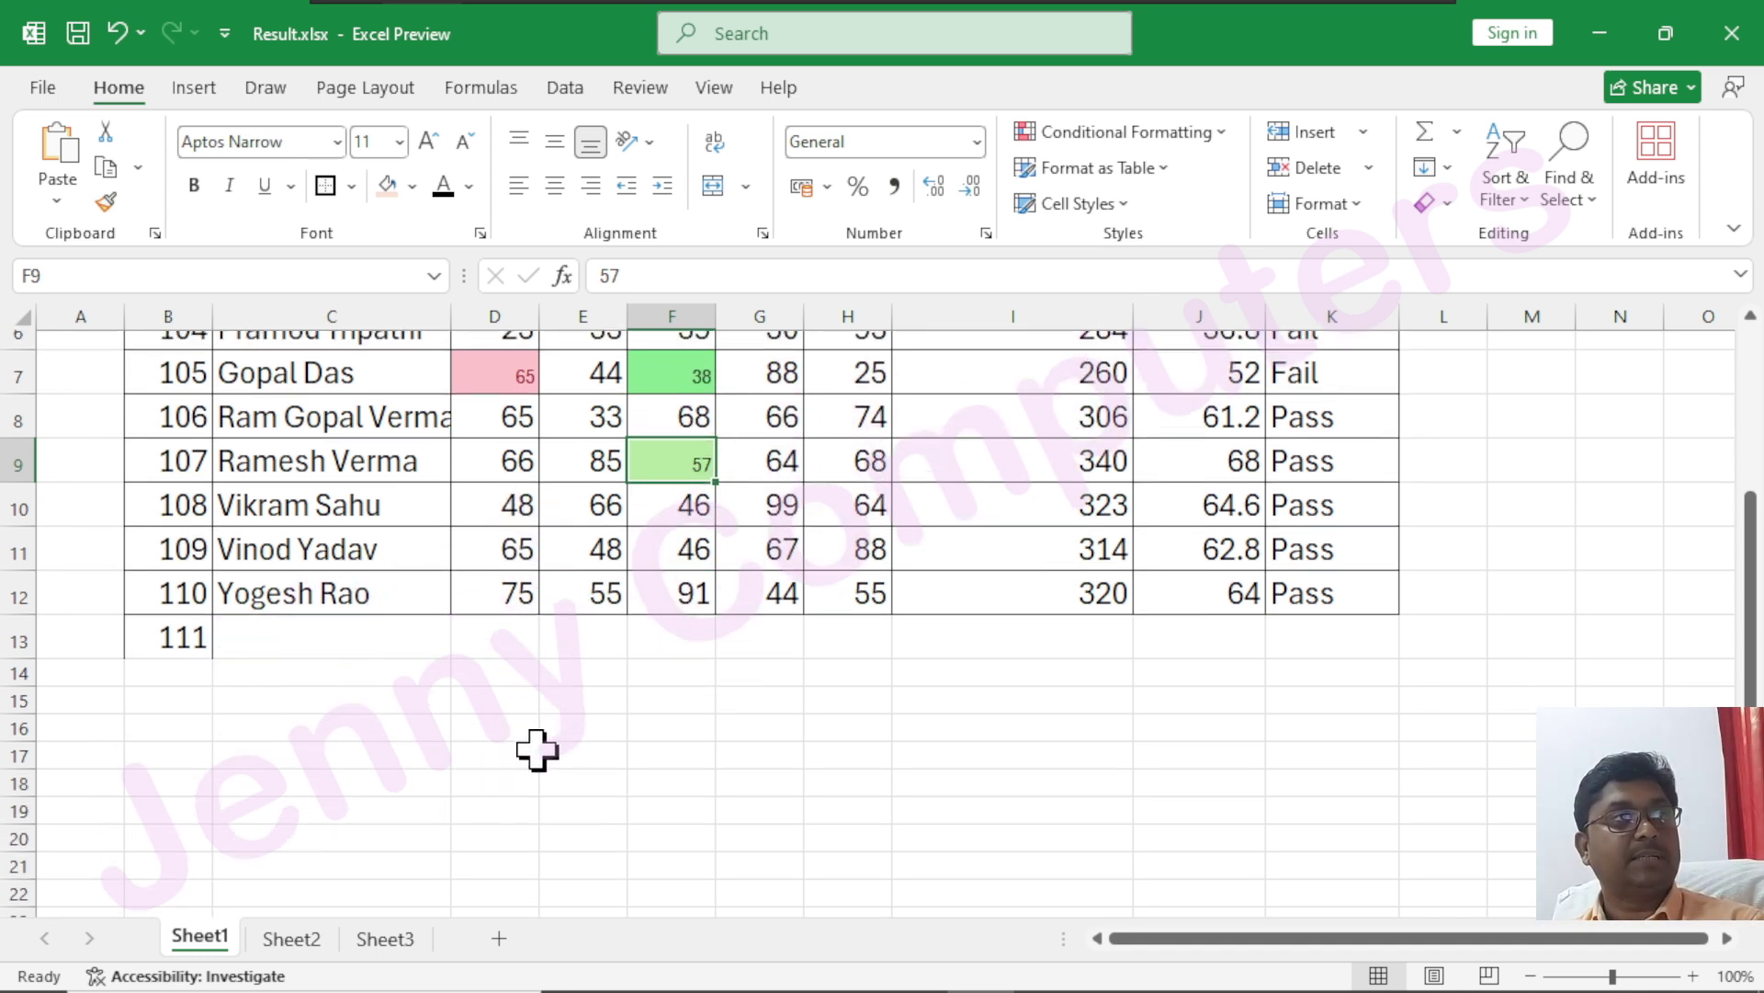
pyautogui.click(501, 937)
pyautogui.click(19, 317)
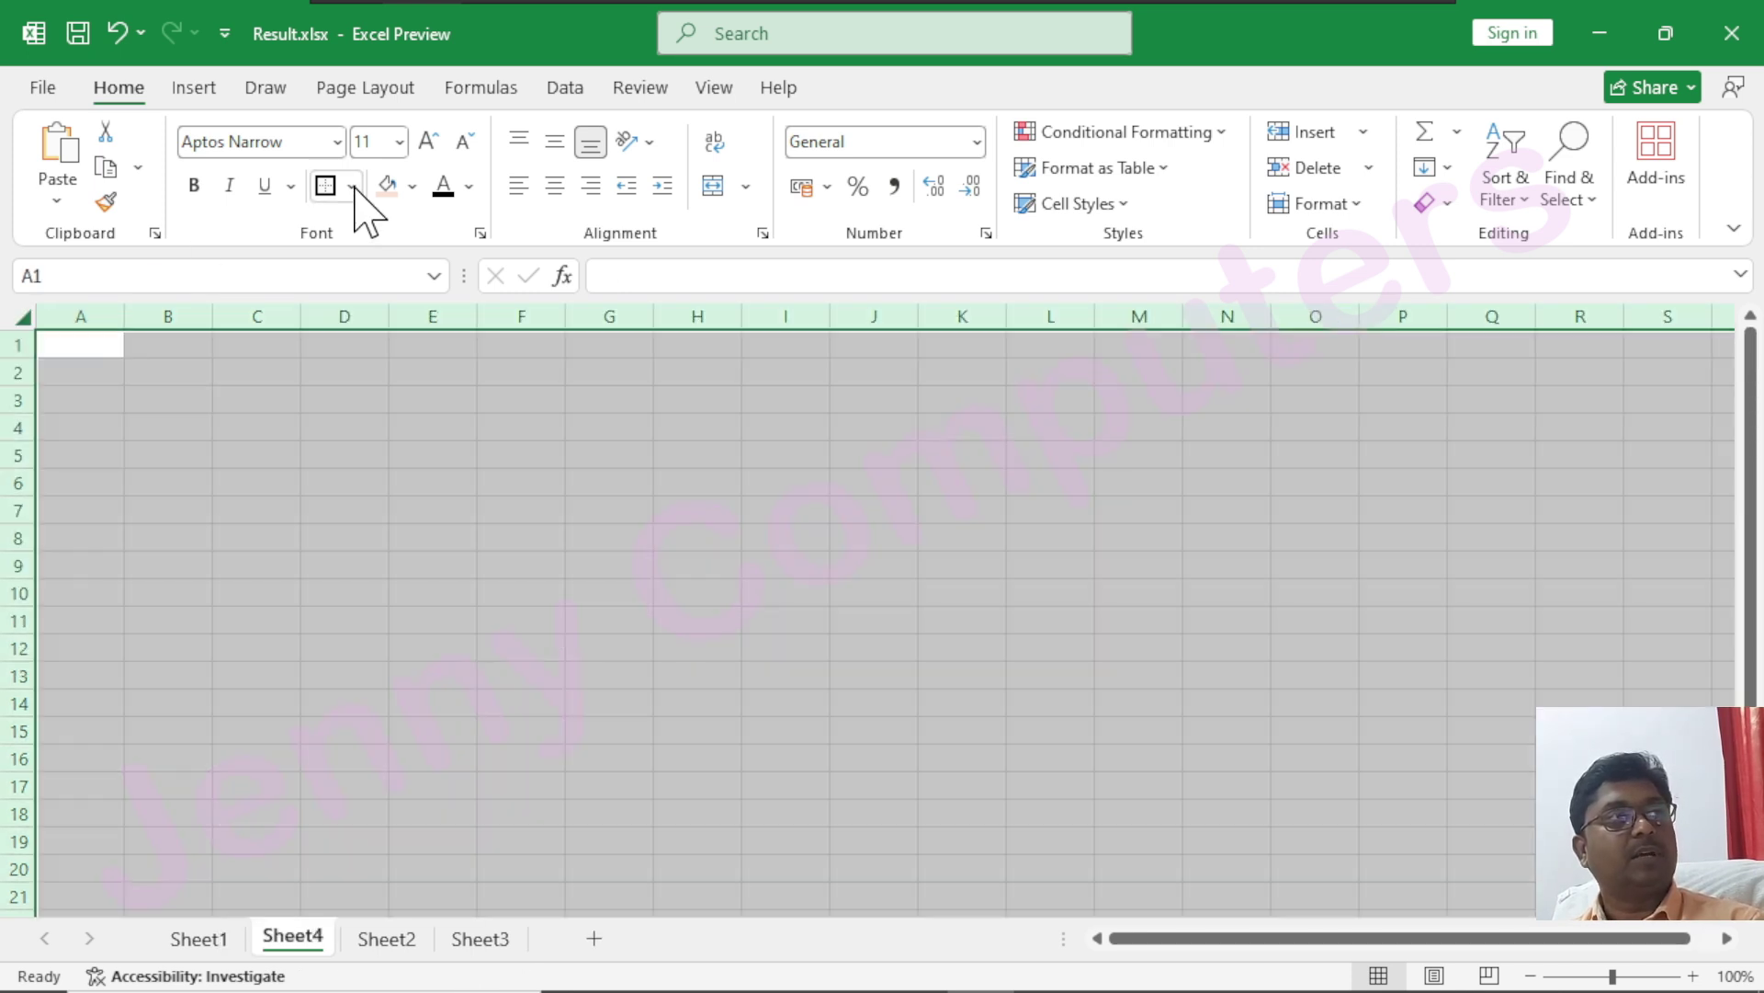
pyautogui.click(429, 140)
pyautogui.click(428, 140)
pyautogui.click(428, 141)
pyautogui.click(428, 140)
pyautogui.click(428, 140)
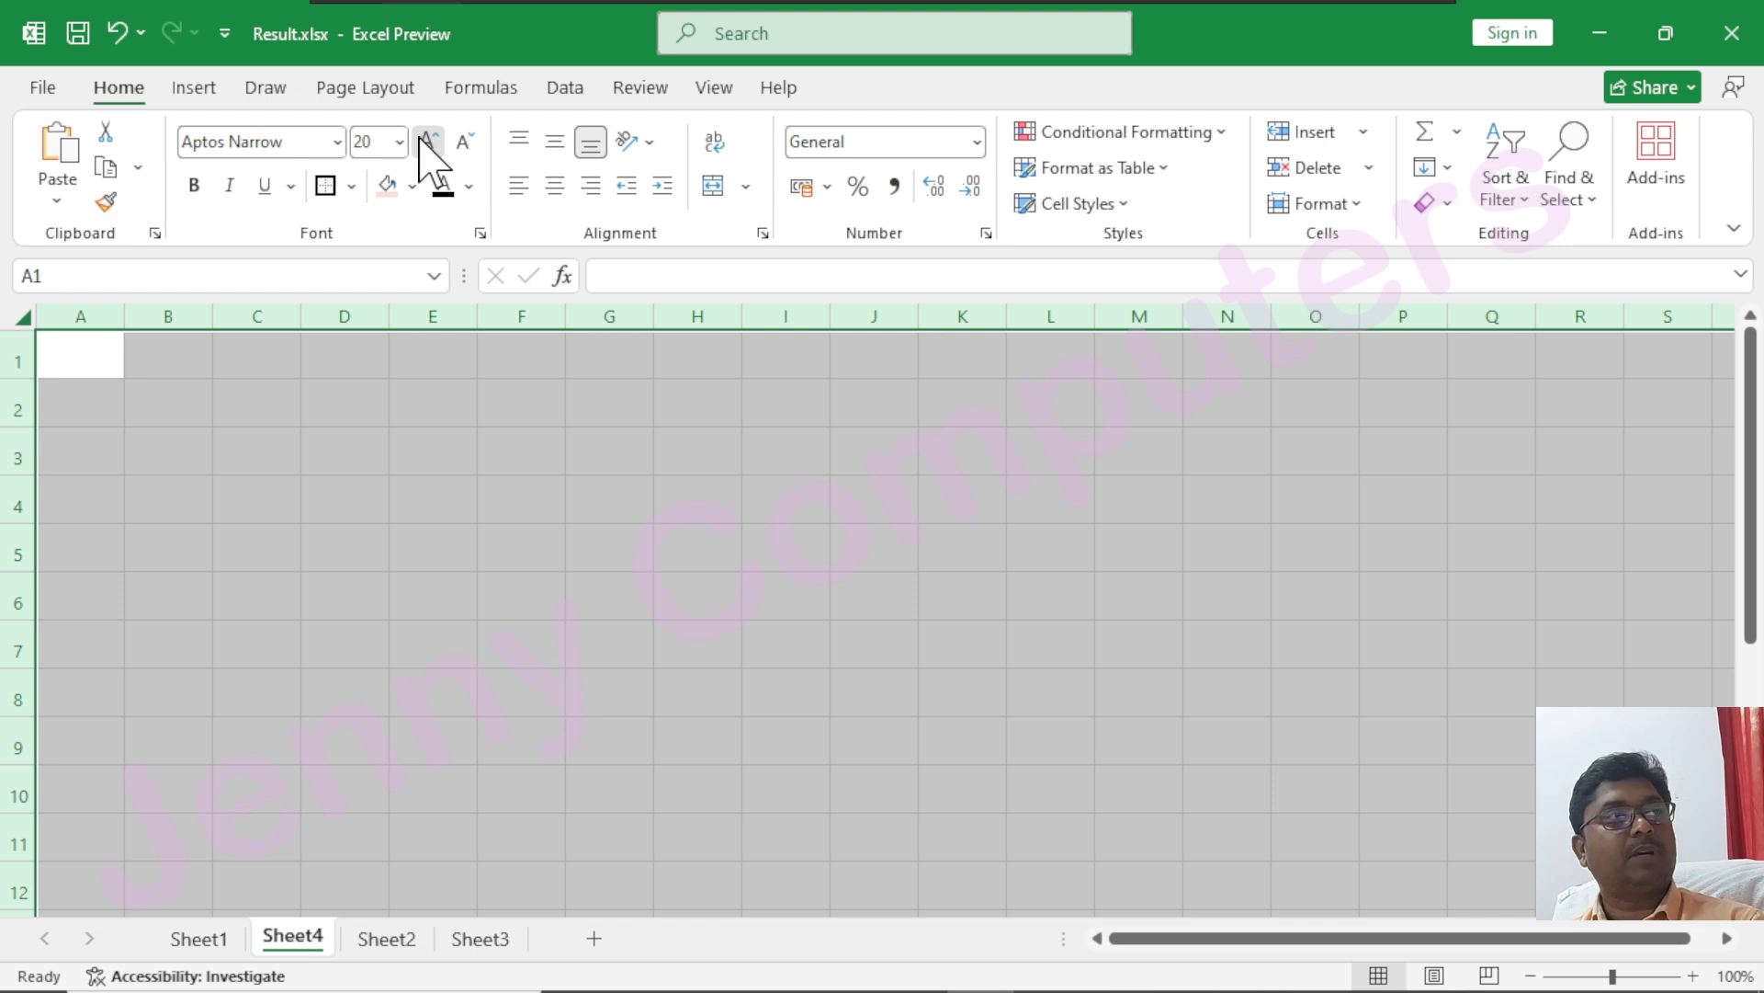
pyautogui.click(428, 140)
# - Widen column E slightly and fill cell E2 with the lightest green theme color
pyautogui.click(425, 401)
pyautogui.moveTo(477, 316); pyautogui.dragTo(511, 313)
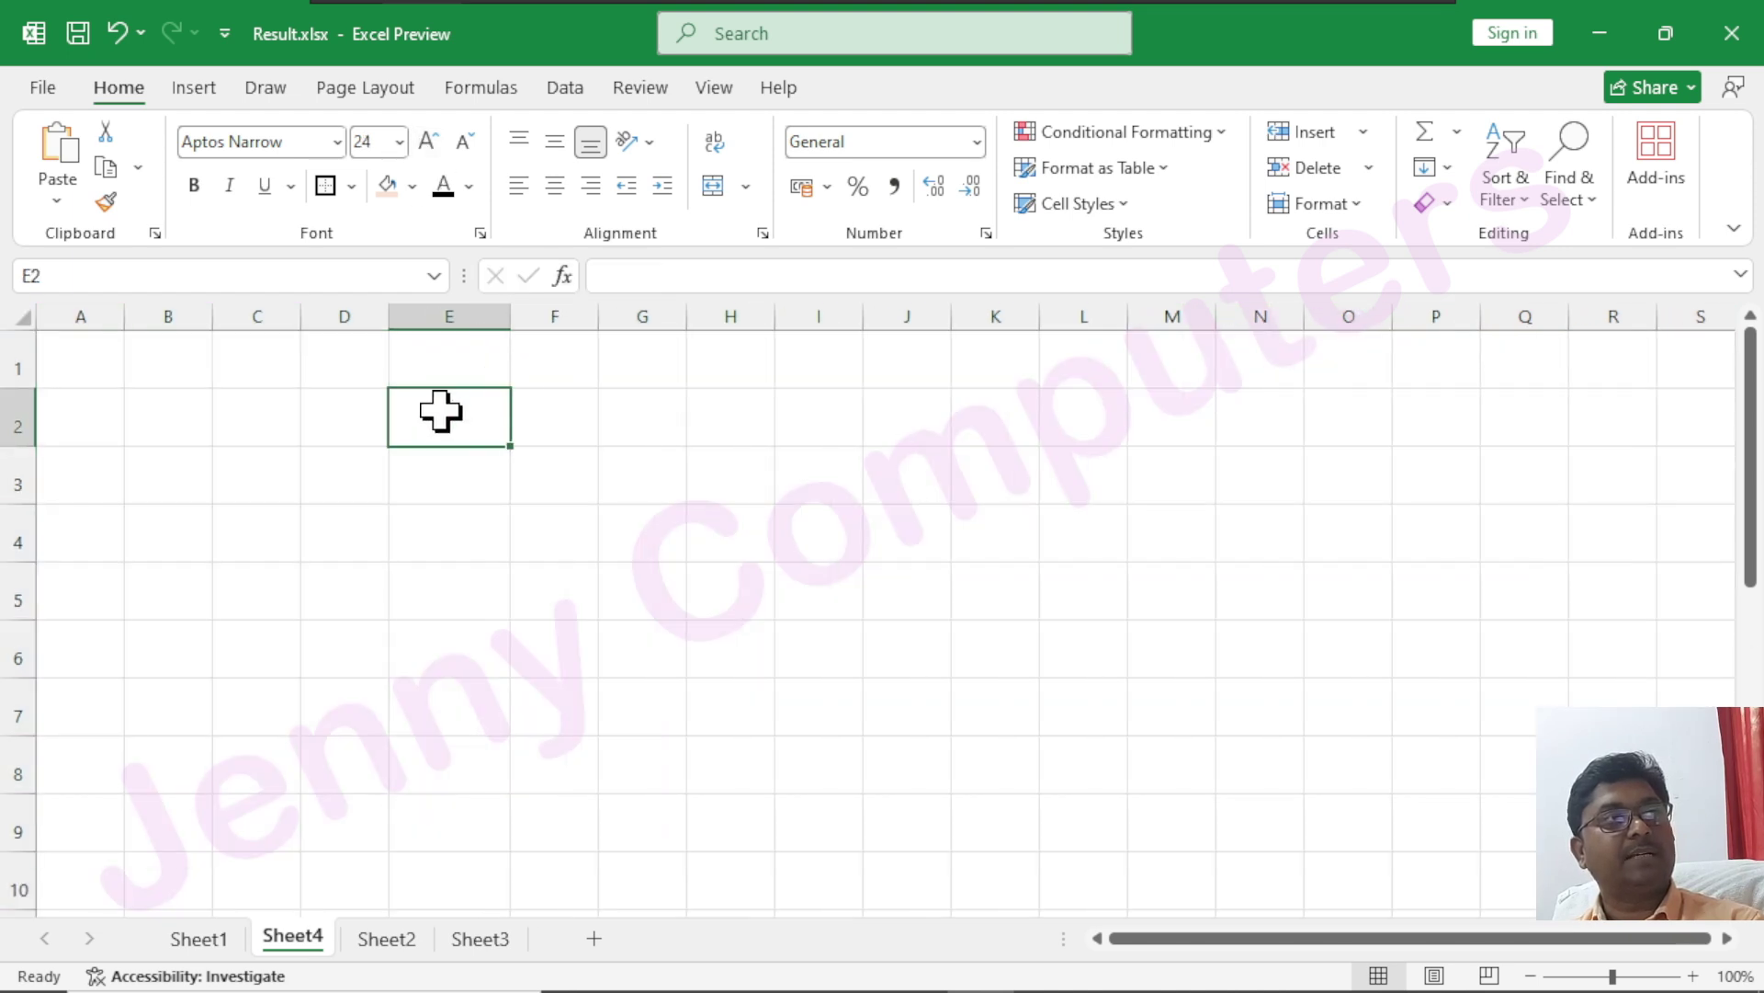
pyautogui.click(413, 187)
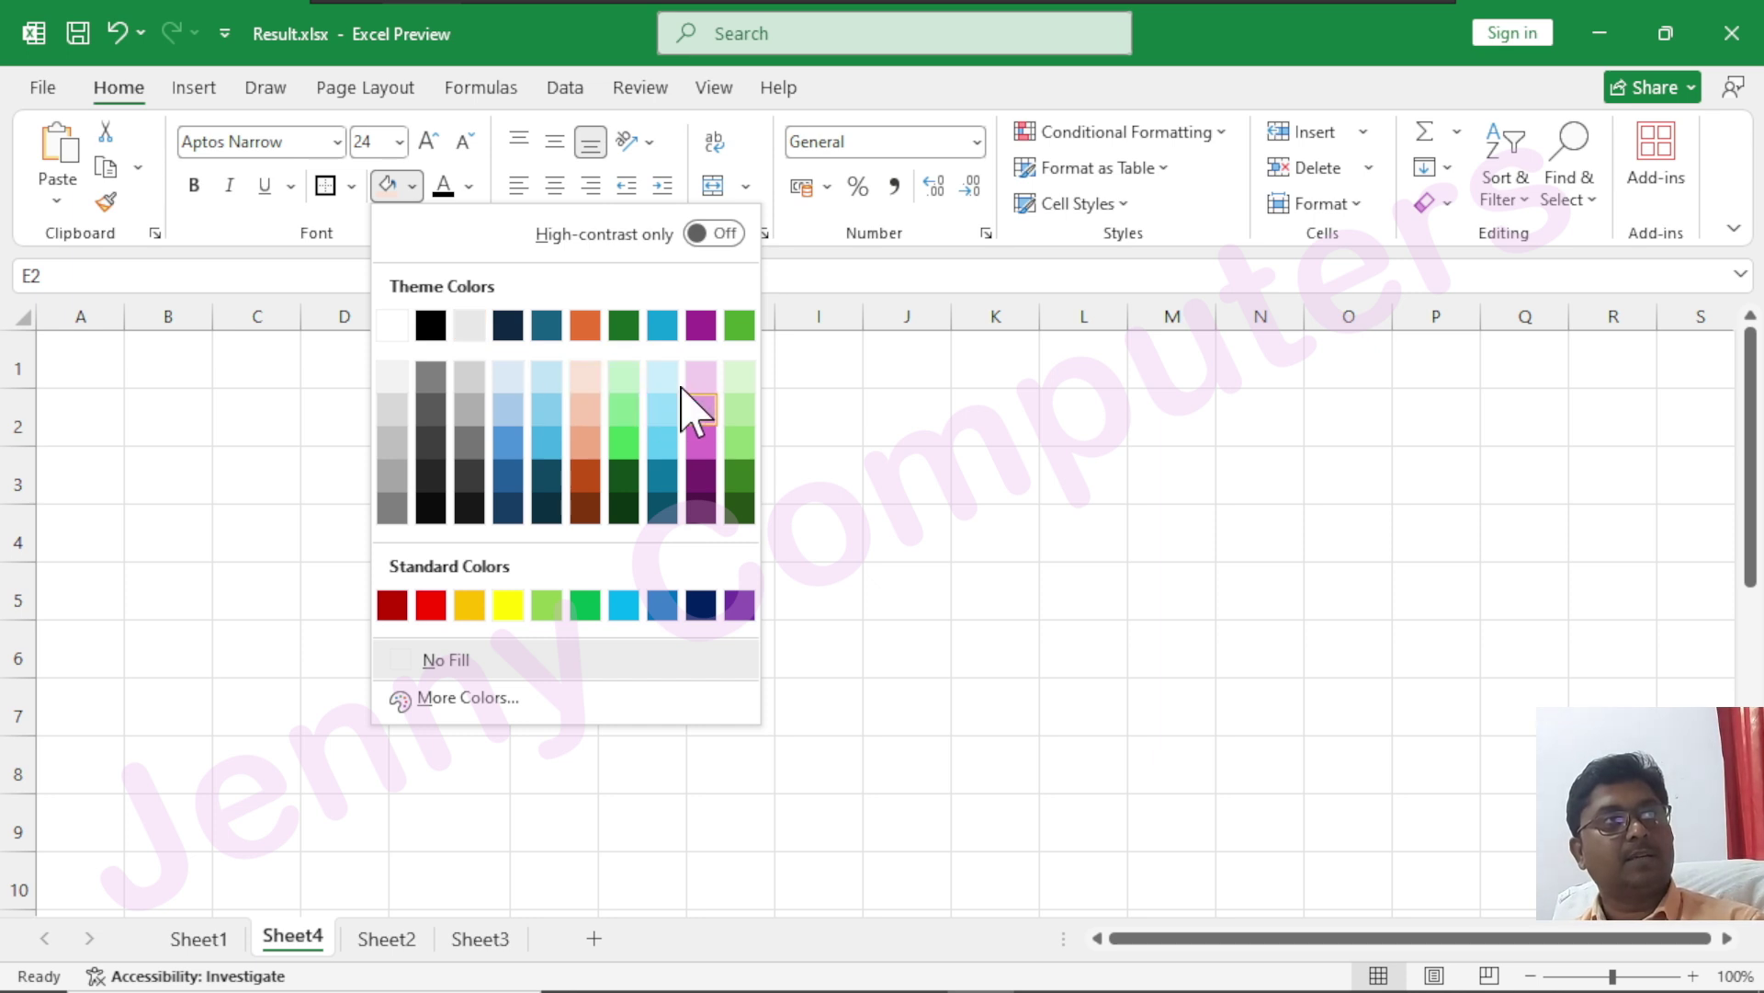
pyautogui.click(621, 377)
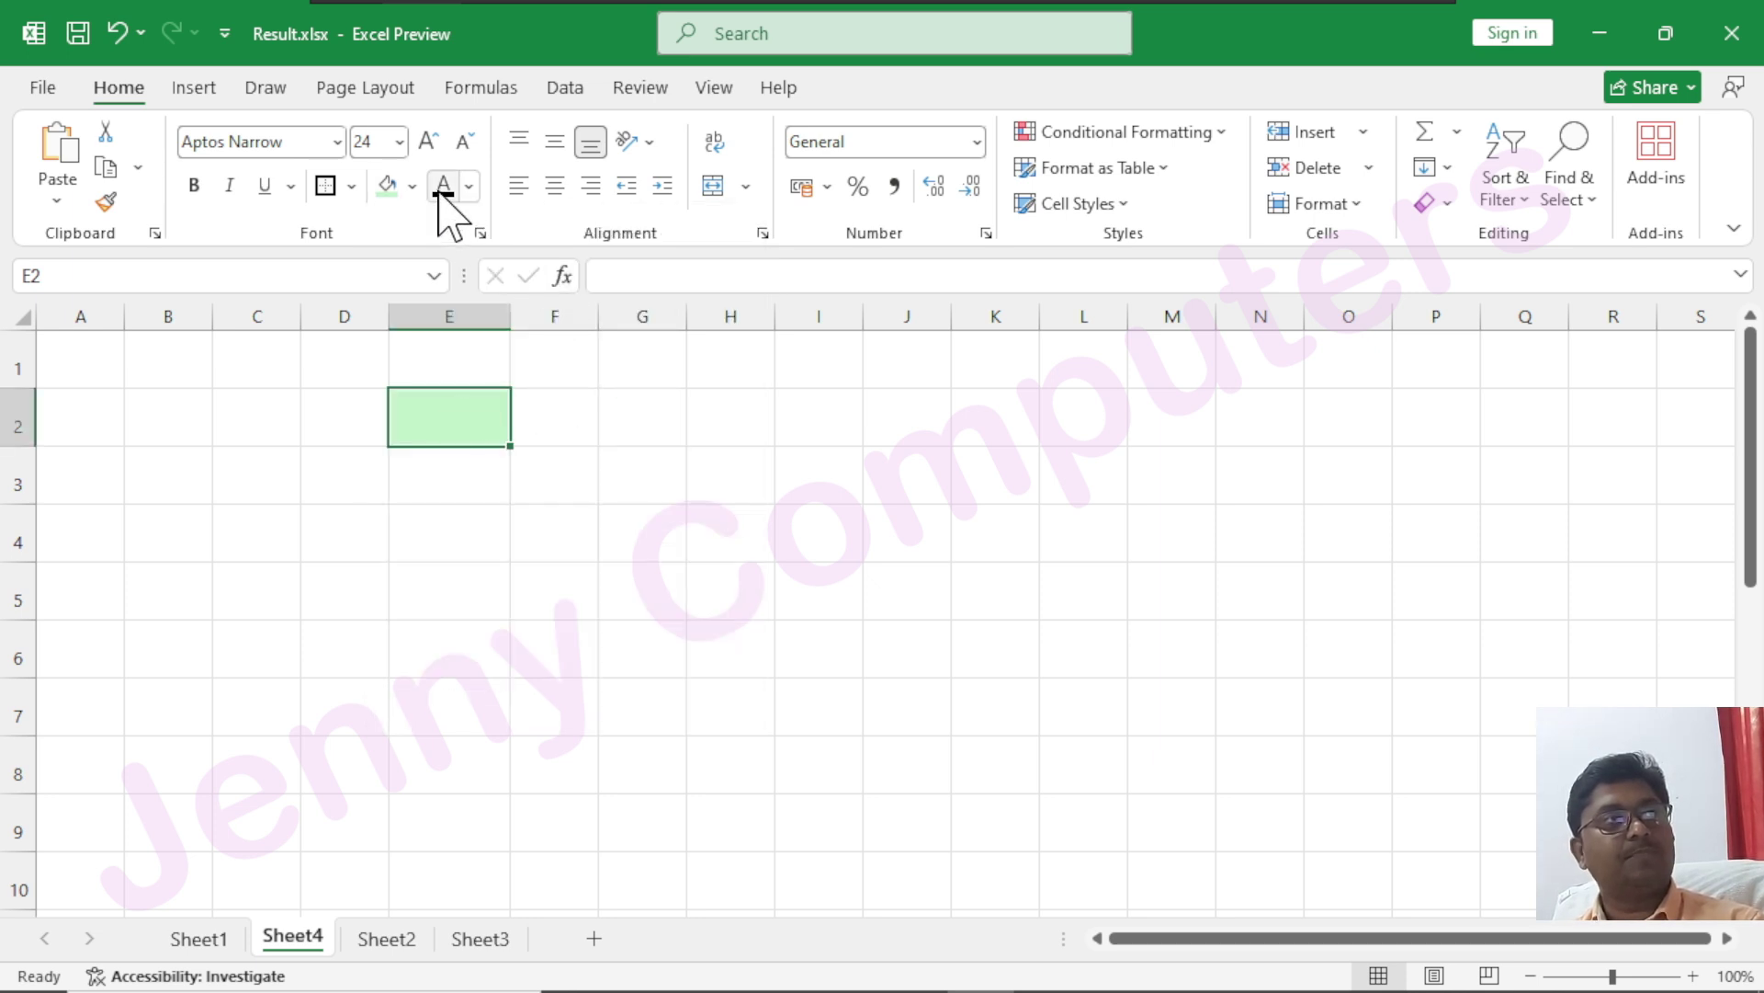
# - Set the font color of E2 to light purple and enter 55 in the cell
pyautogui.click(469, 189)
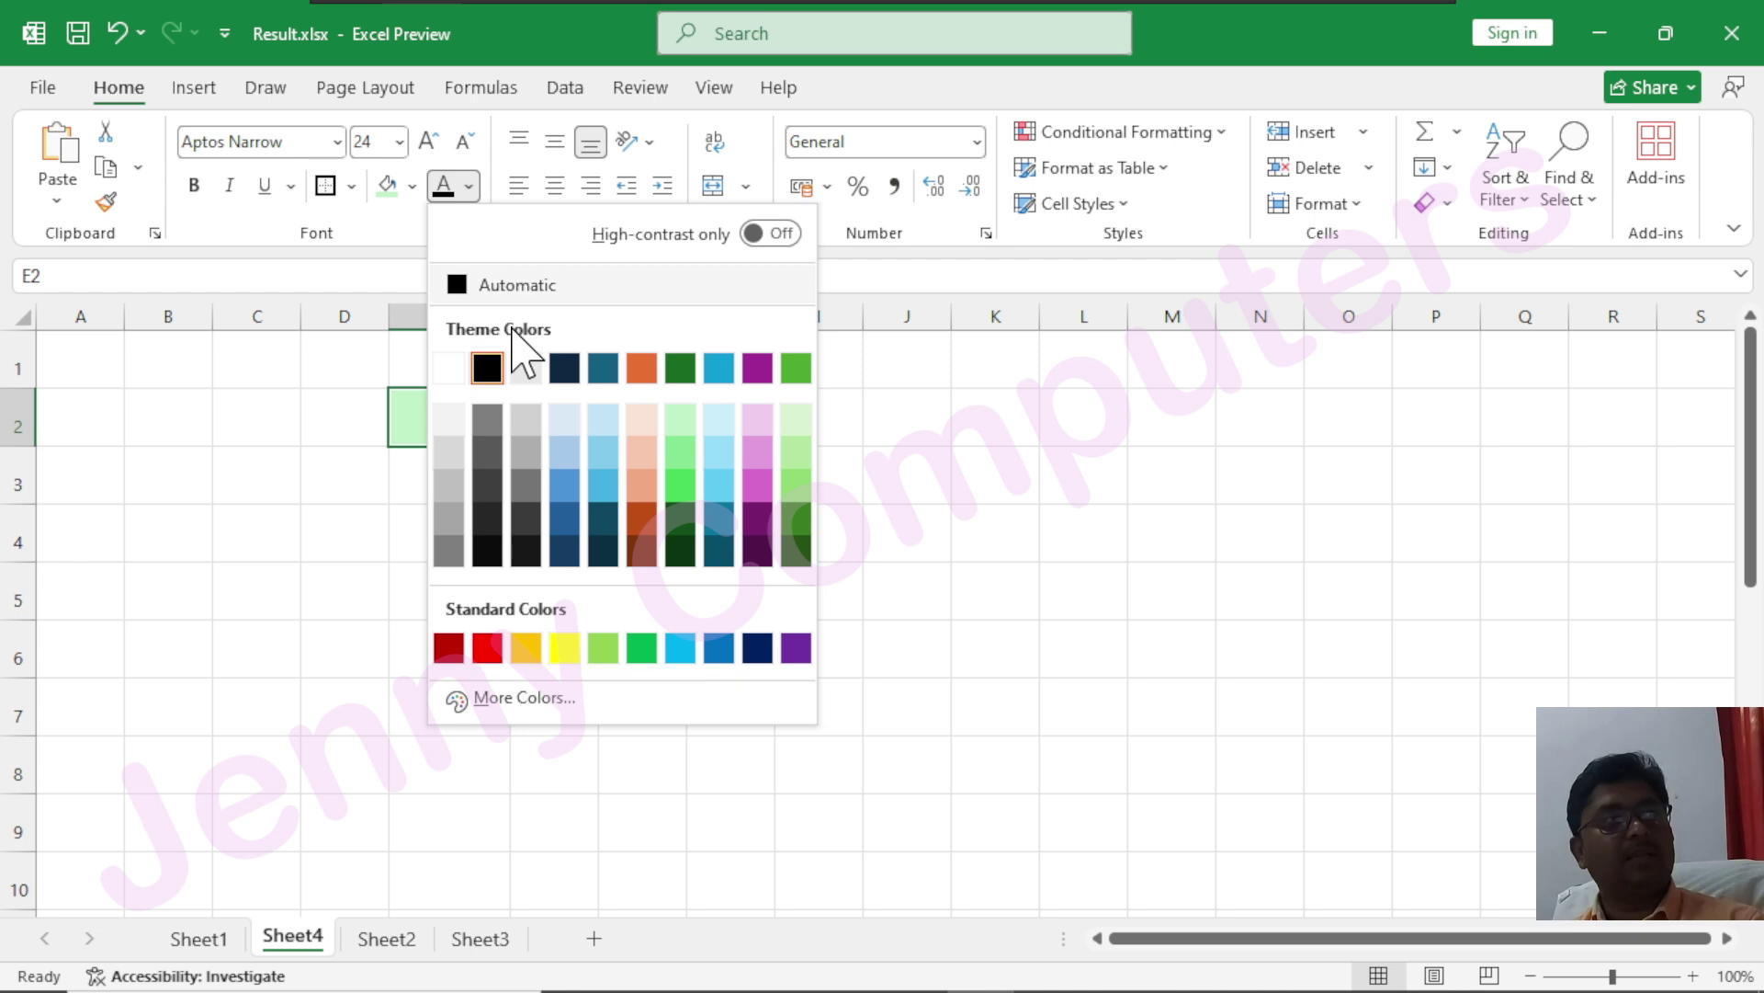
pyautogui.click(758, 484)
pyautogui.write('55')
pyautogui.press('Return')
# - Widen column E further and apply an outside border to cell E2
pyautogui.moveTo(515, 319); pyautogui.dragTo(575, 359)
pyautogui.click(469, 410)
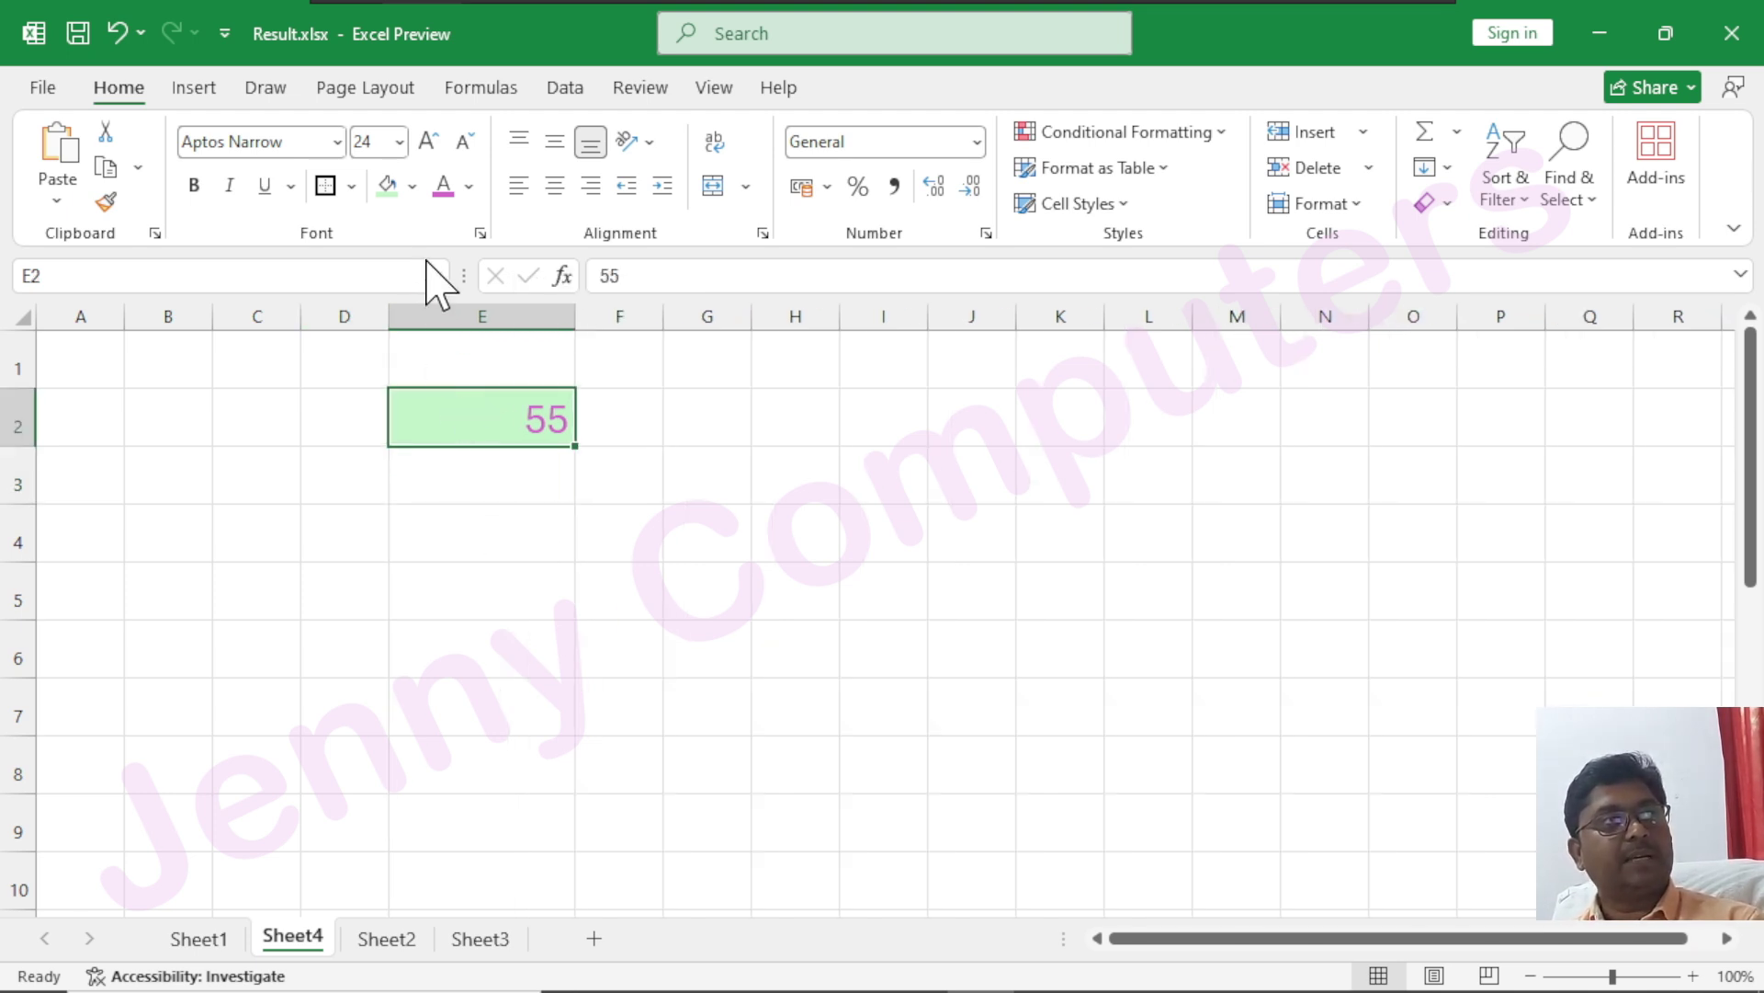
pyautogui.click(327, 185)
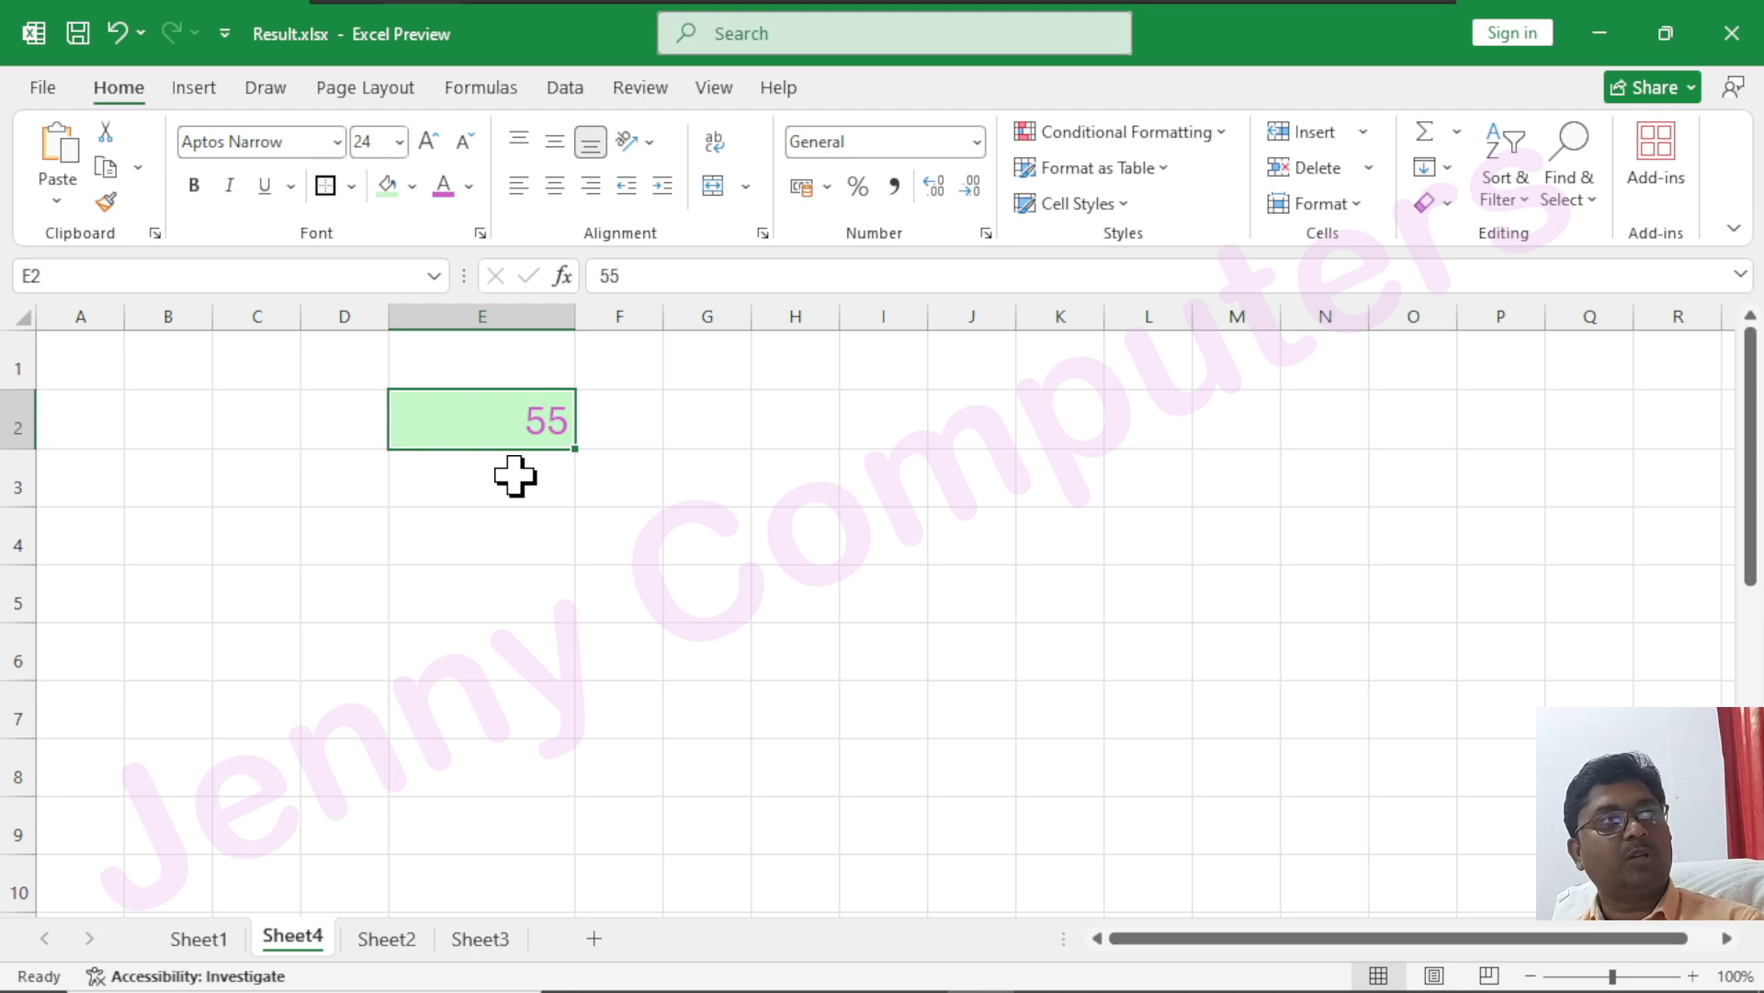
# - Make the contents of cell E2 bold and save its formatting as a new cell style under the suggested name Style 1
pyautogui.click(194, 186)
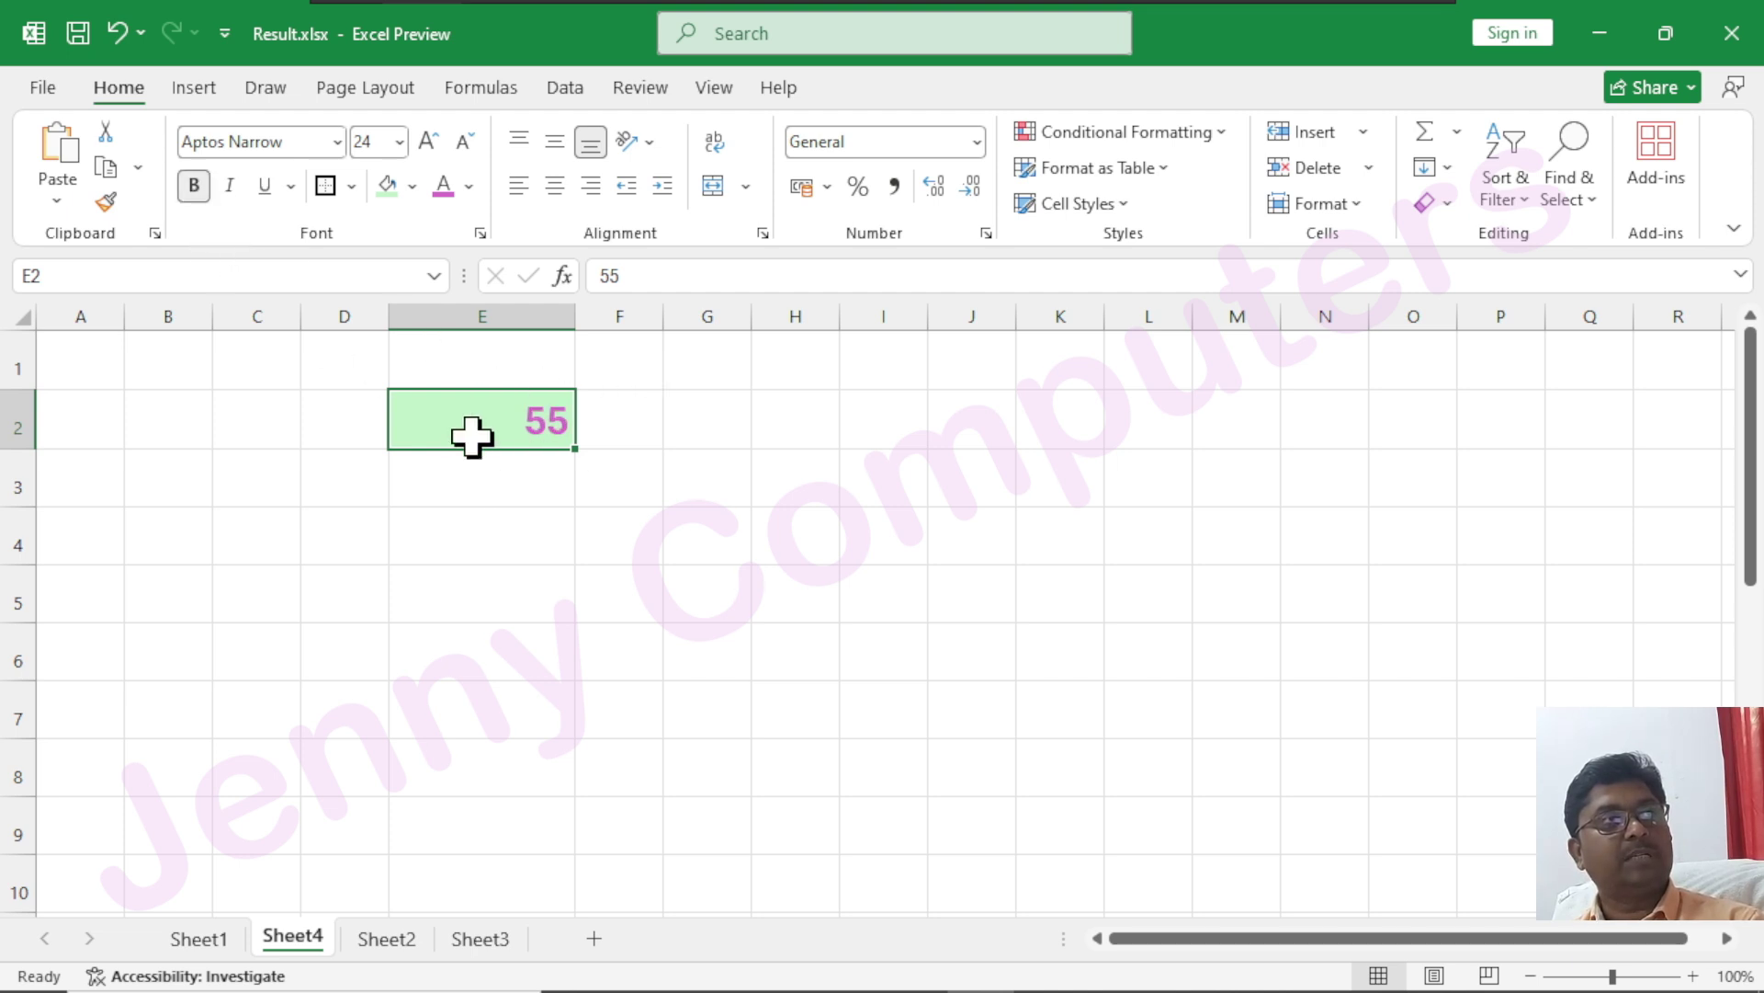
pyautogui.click(500, 553)
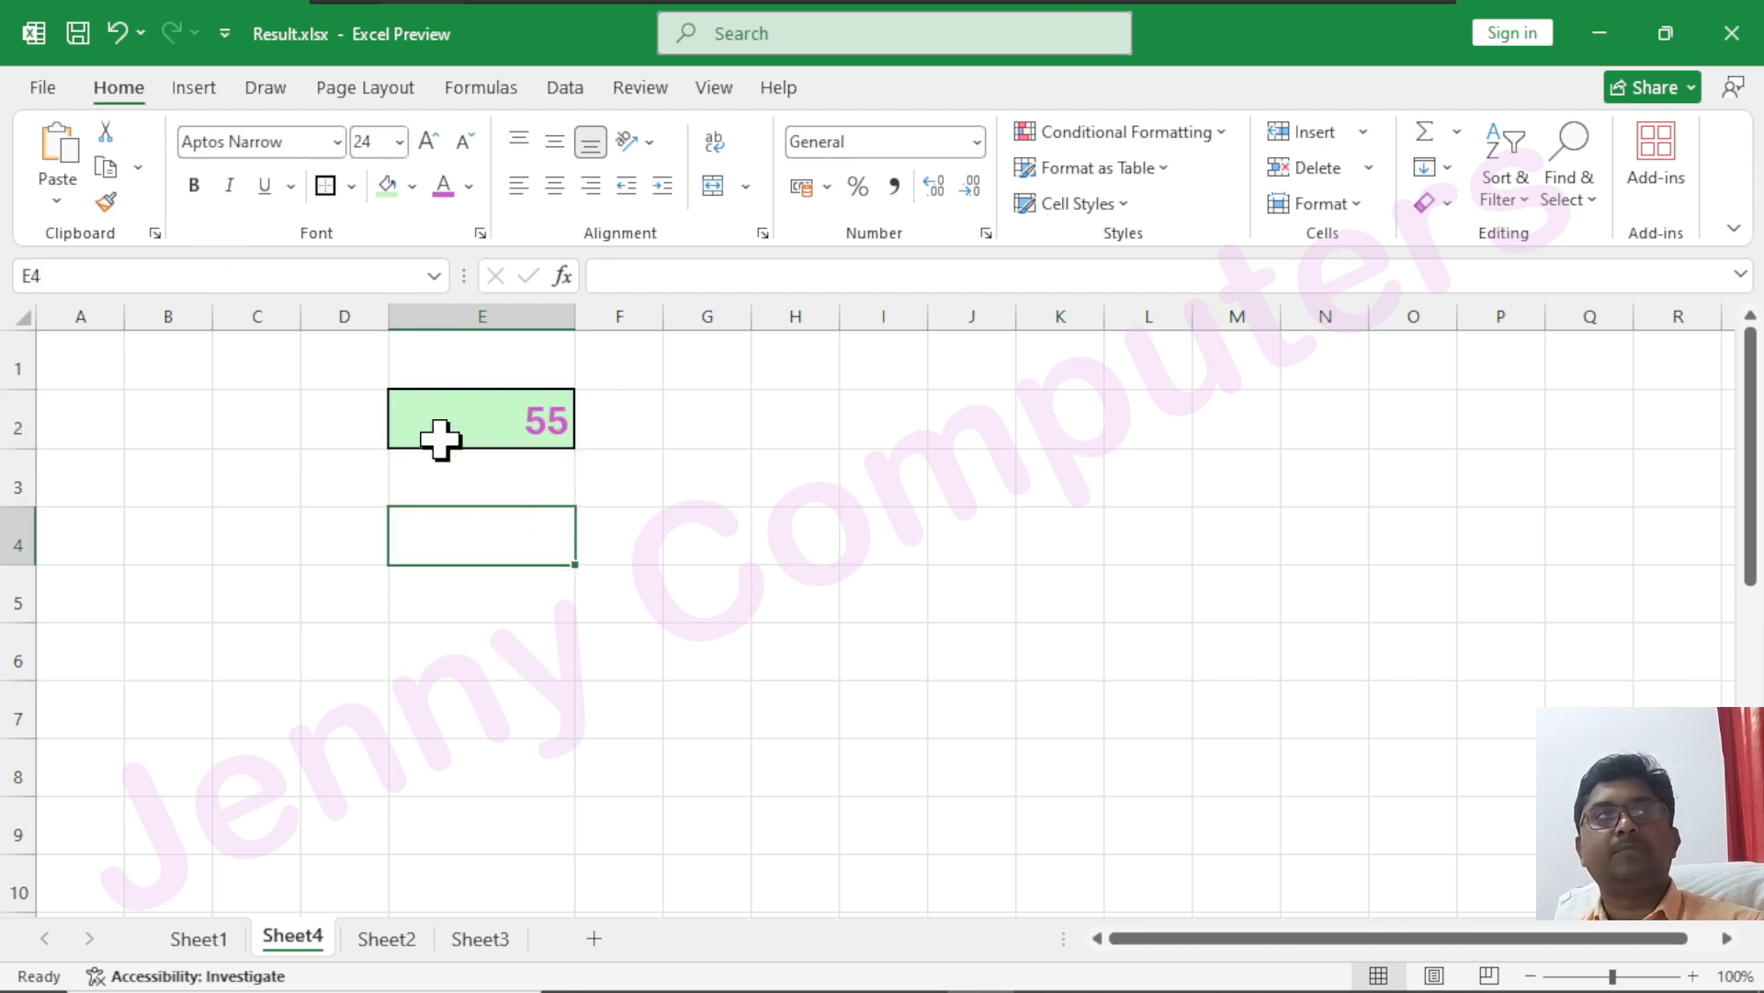
pyautogui.click(441, 415)
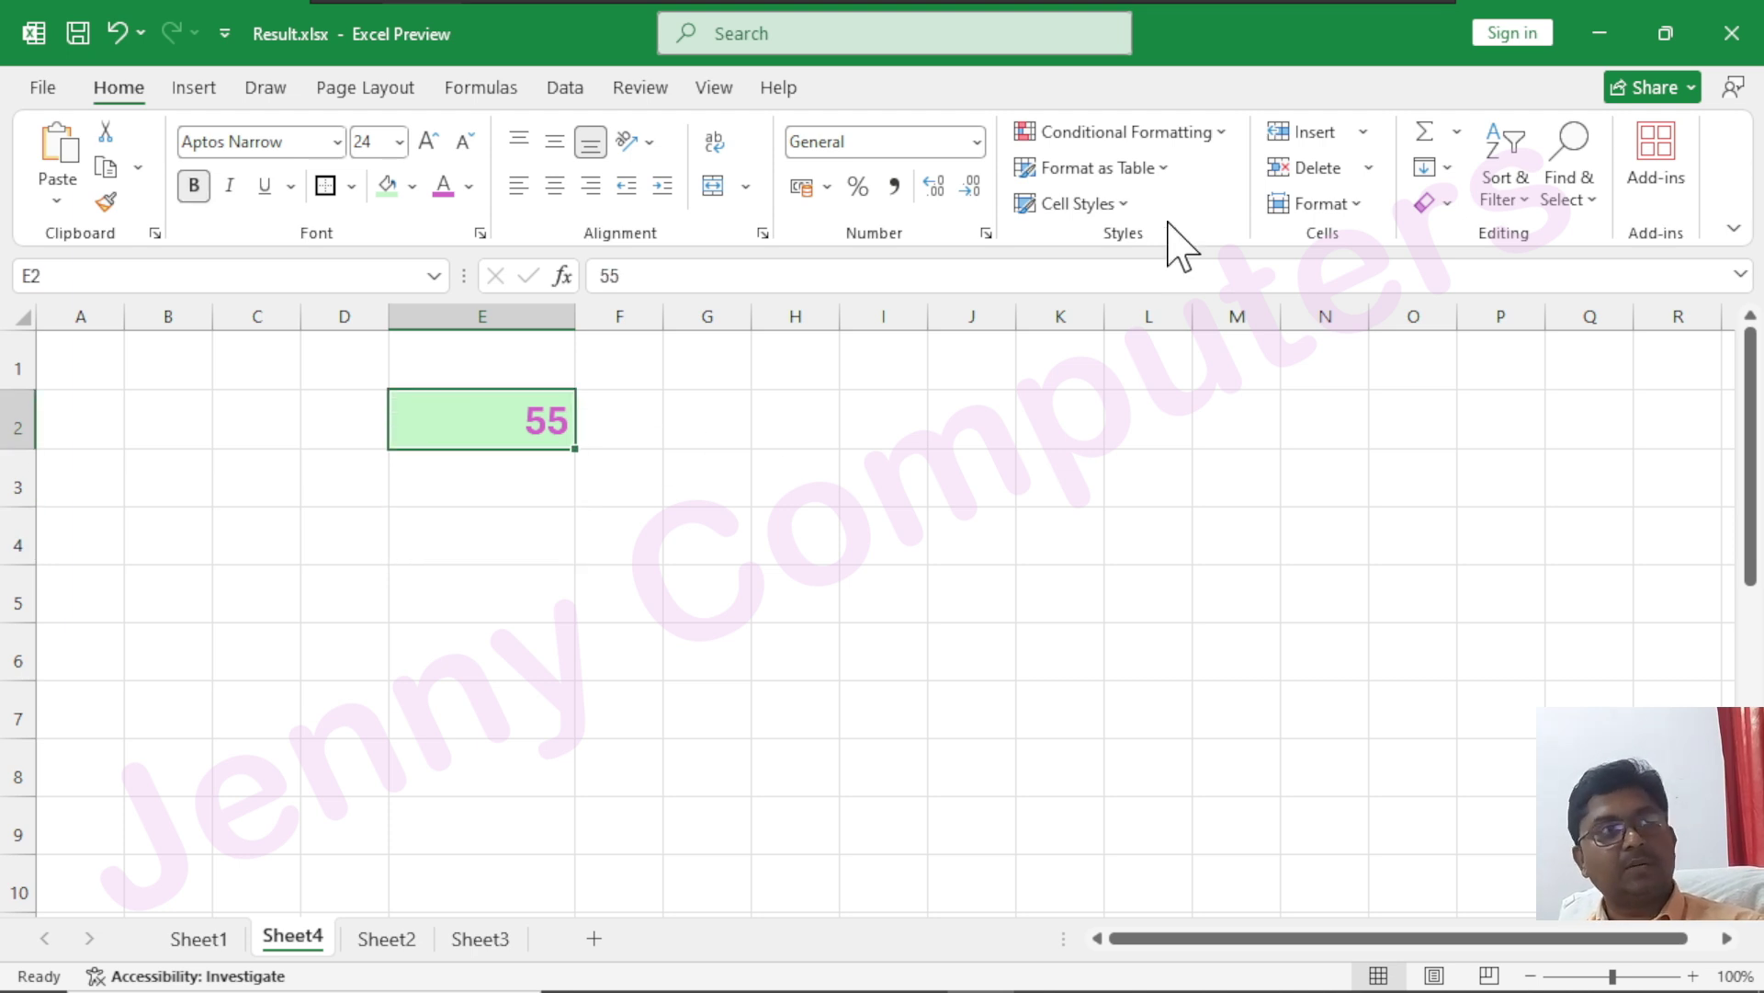
pyautogui.click(1123, 203)
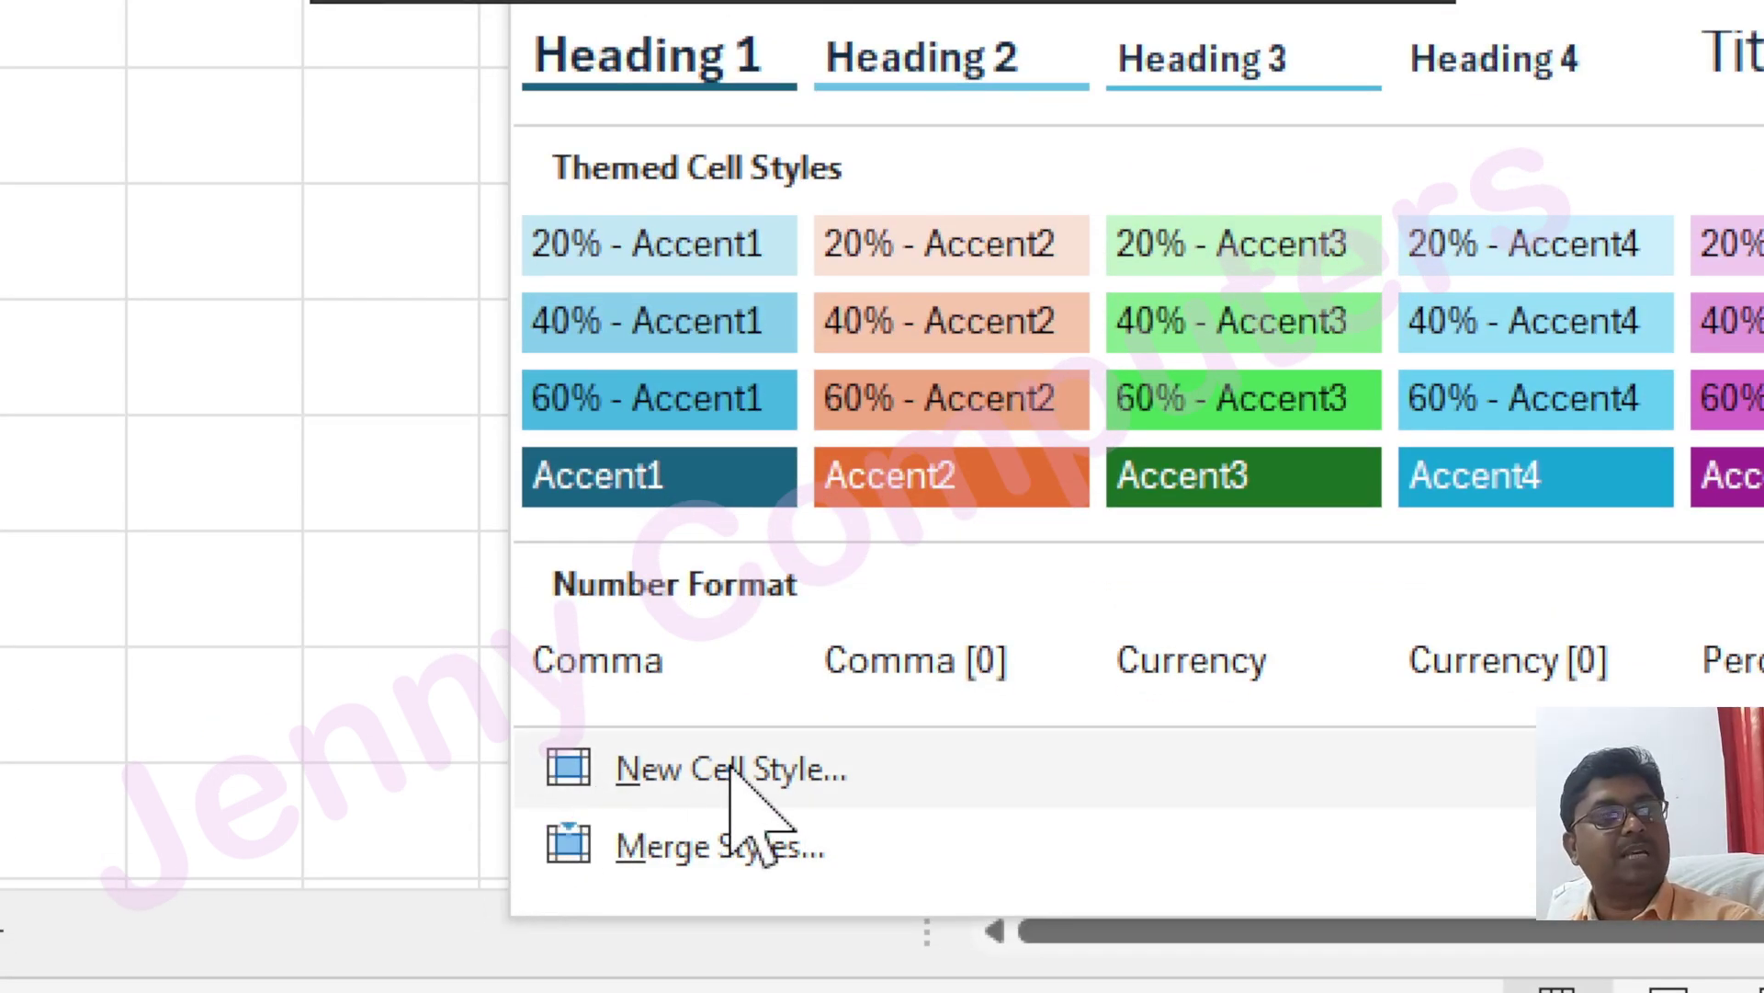
pyautogui.click(731, 770)
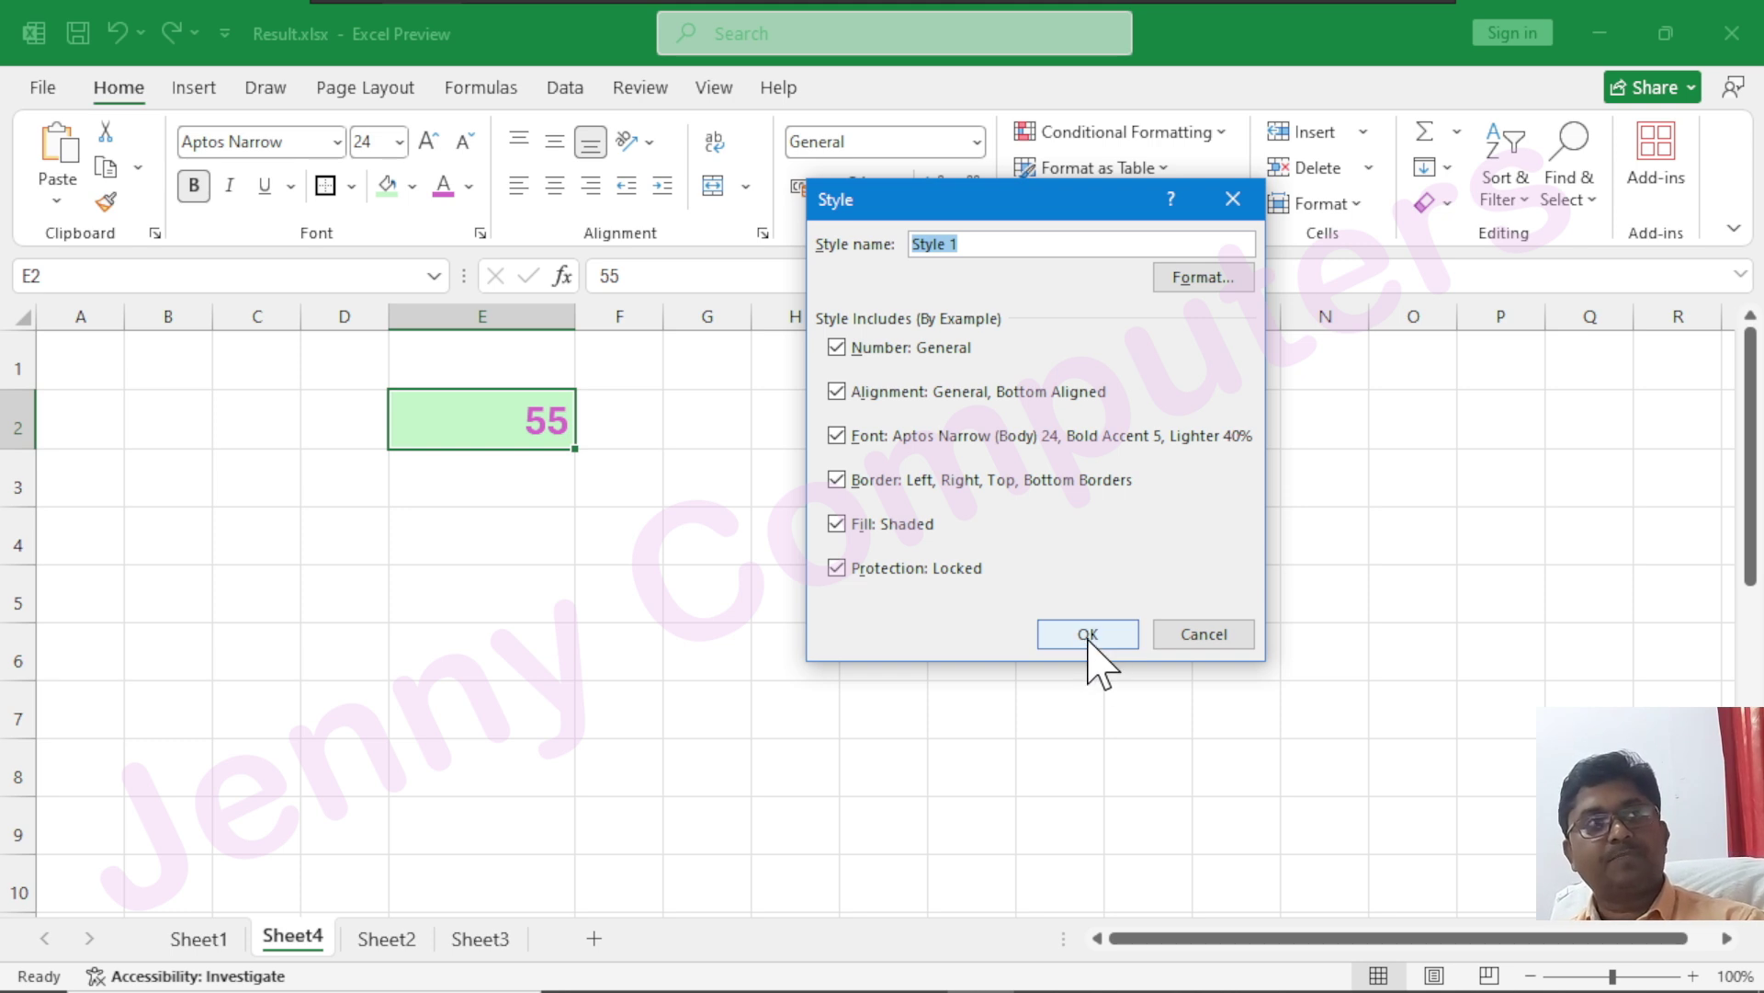
pyautogui.click(1089, 636)
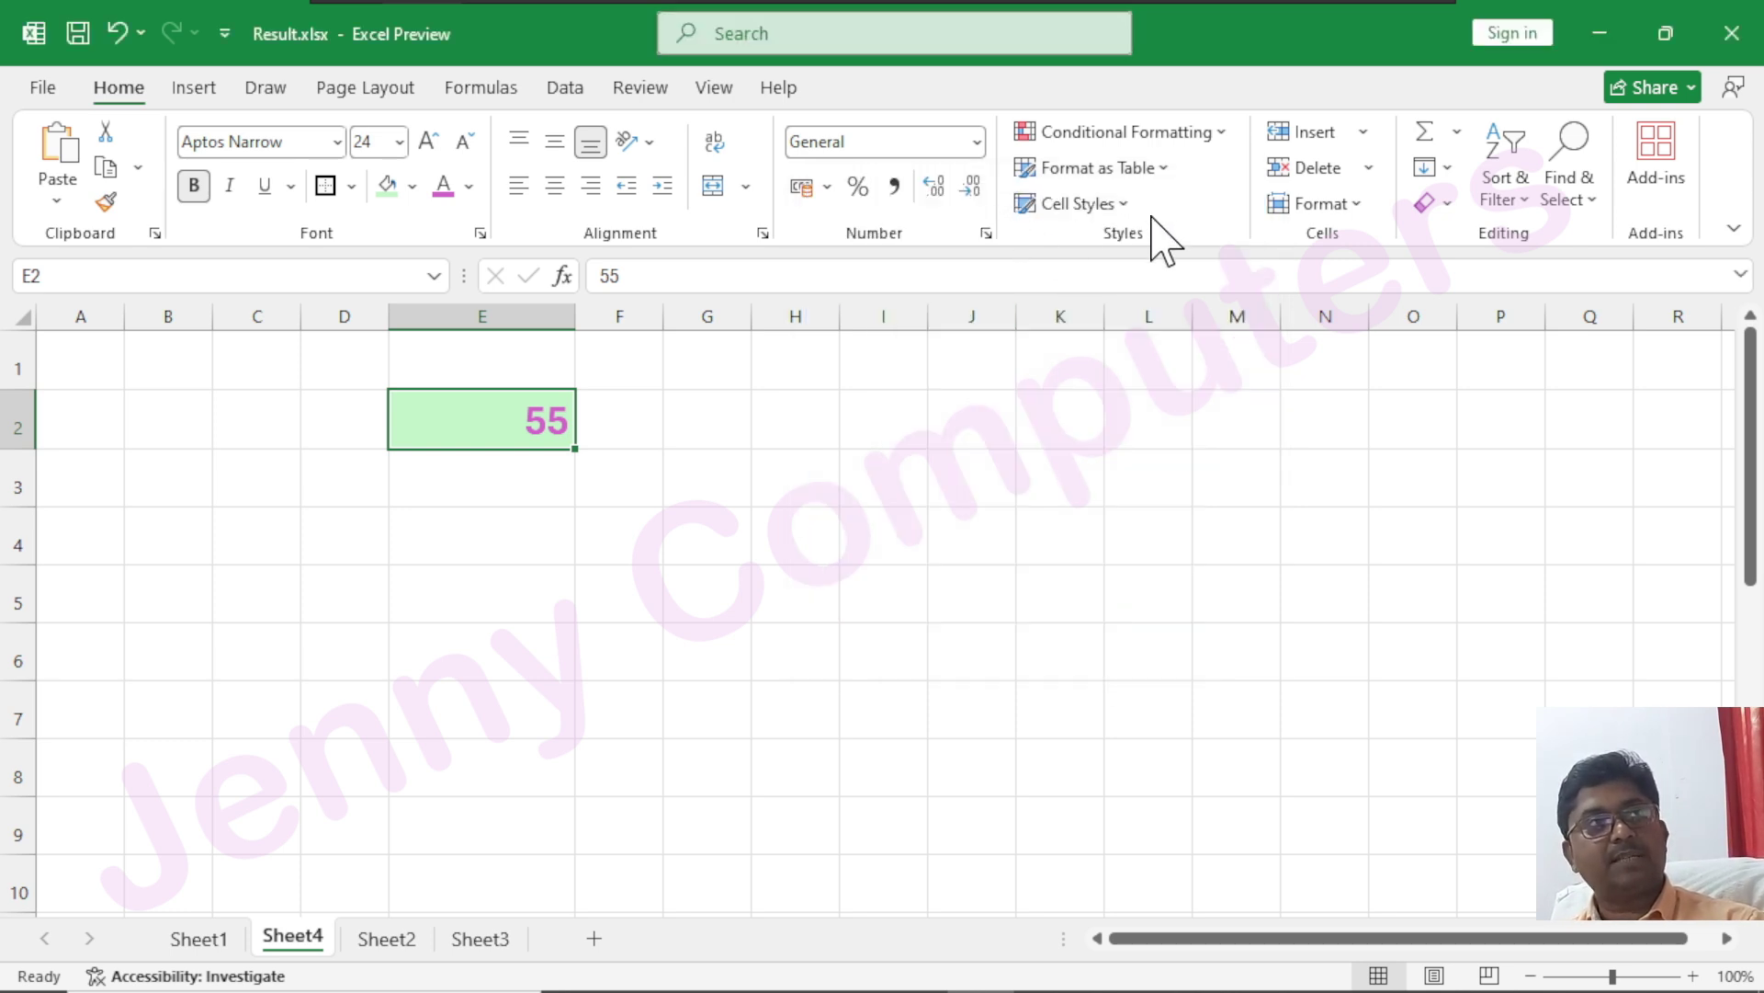
# - Apply the custom cell style Style 1 to cells E2 and E4, and enter ee in E4
pyautogui.click(1129, 207)
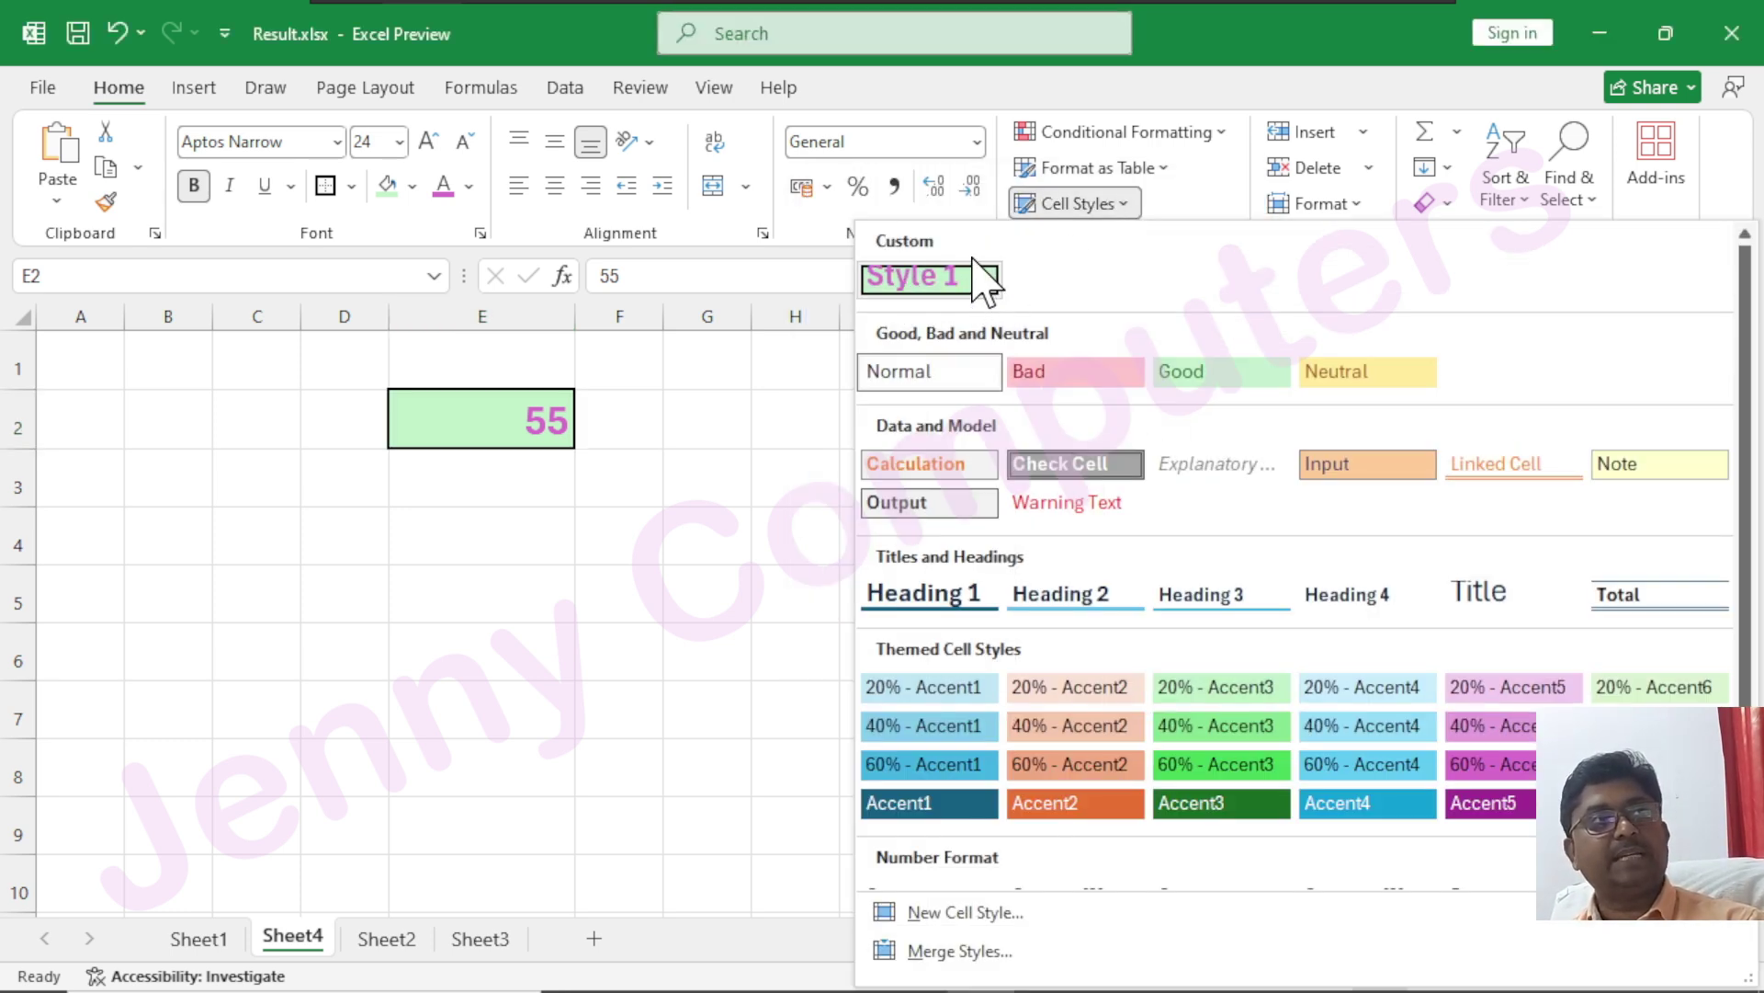
pyautogui.click(924, 276)
pyautogui.click(498, 542)
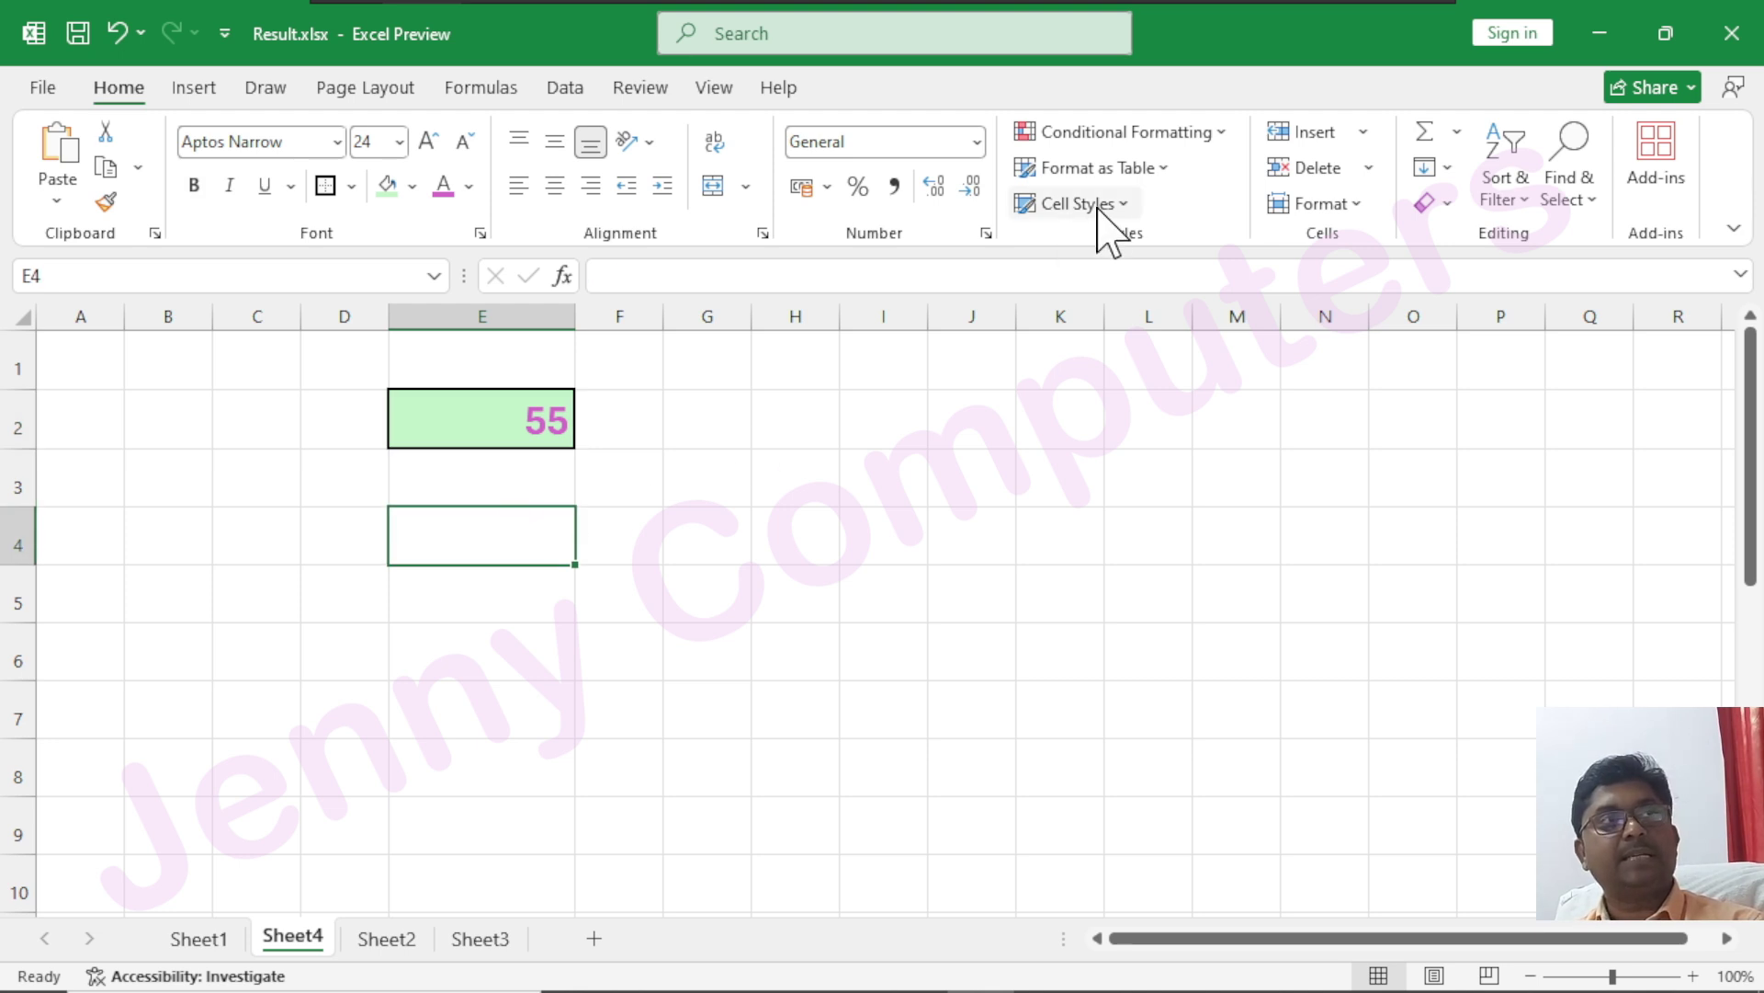
pyautogui.click(1131, 206)
pyautogui.click(913, 272)
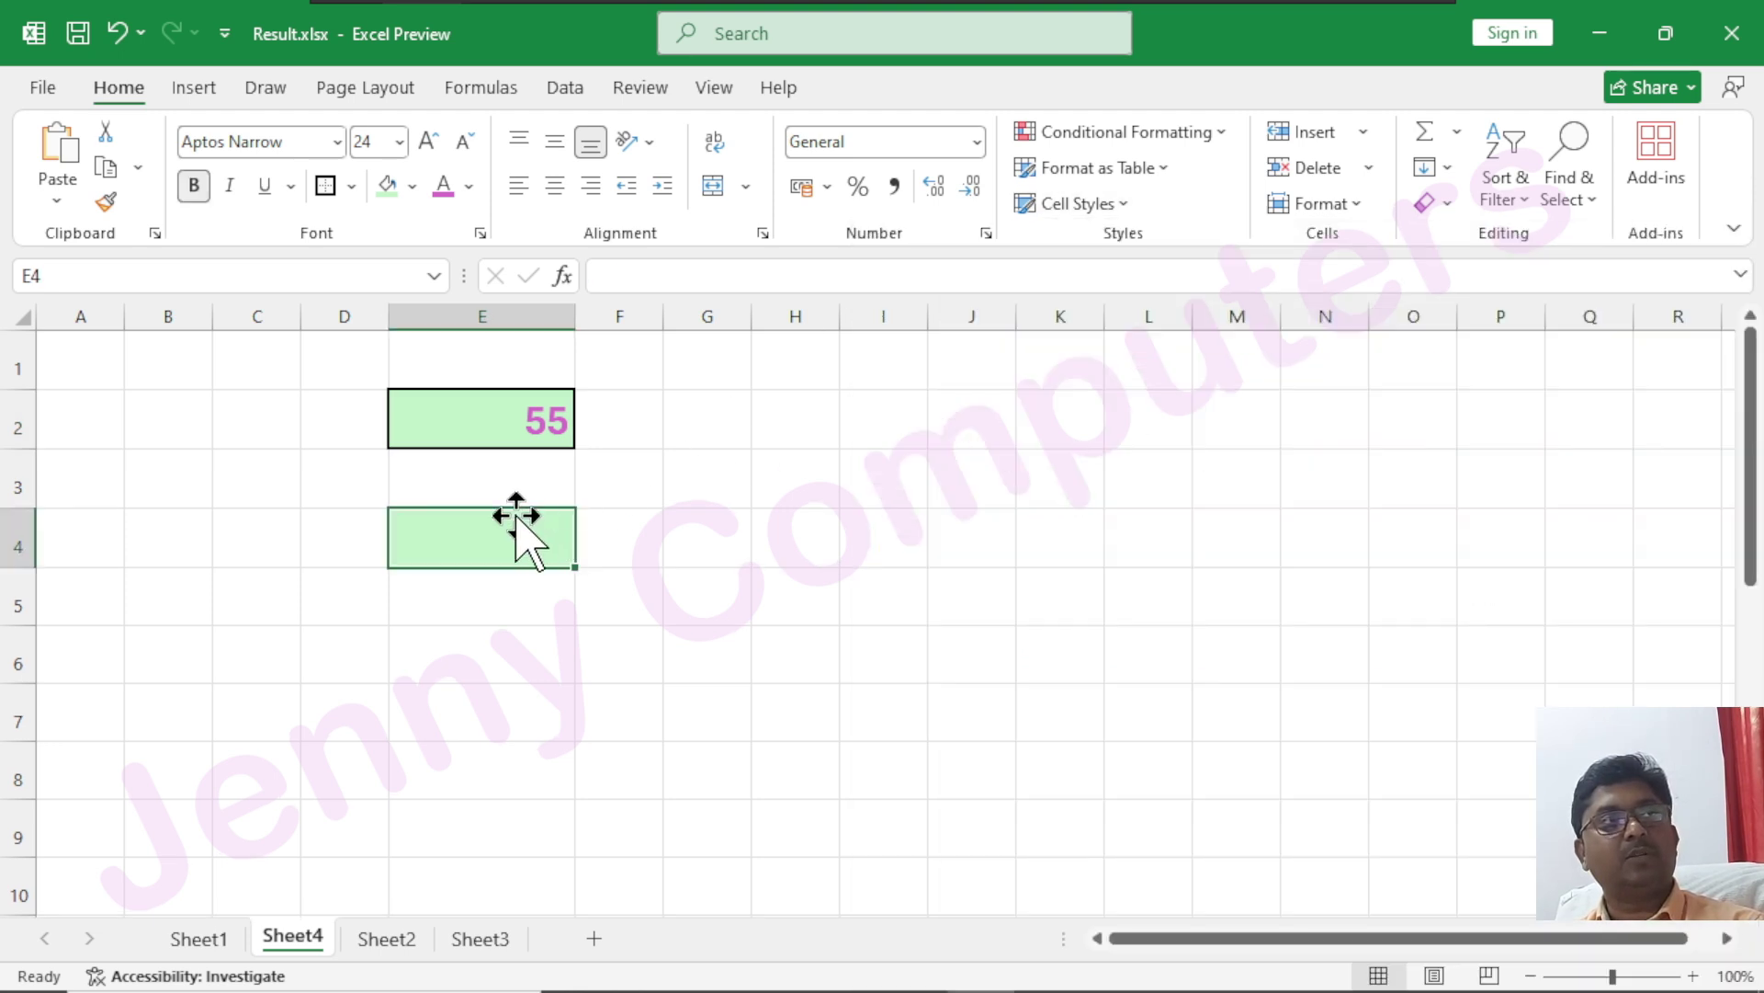
pyautogui.write('ee')
pyautogui.click(556, 696)
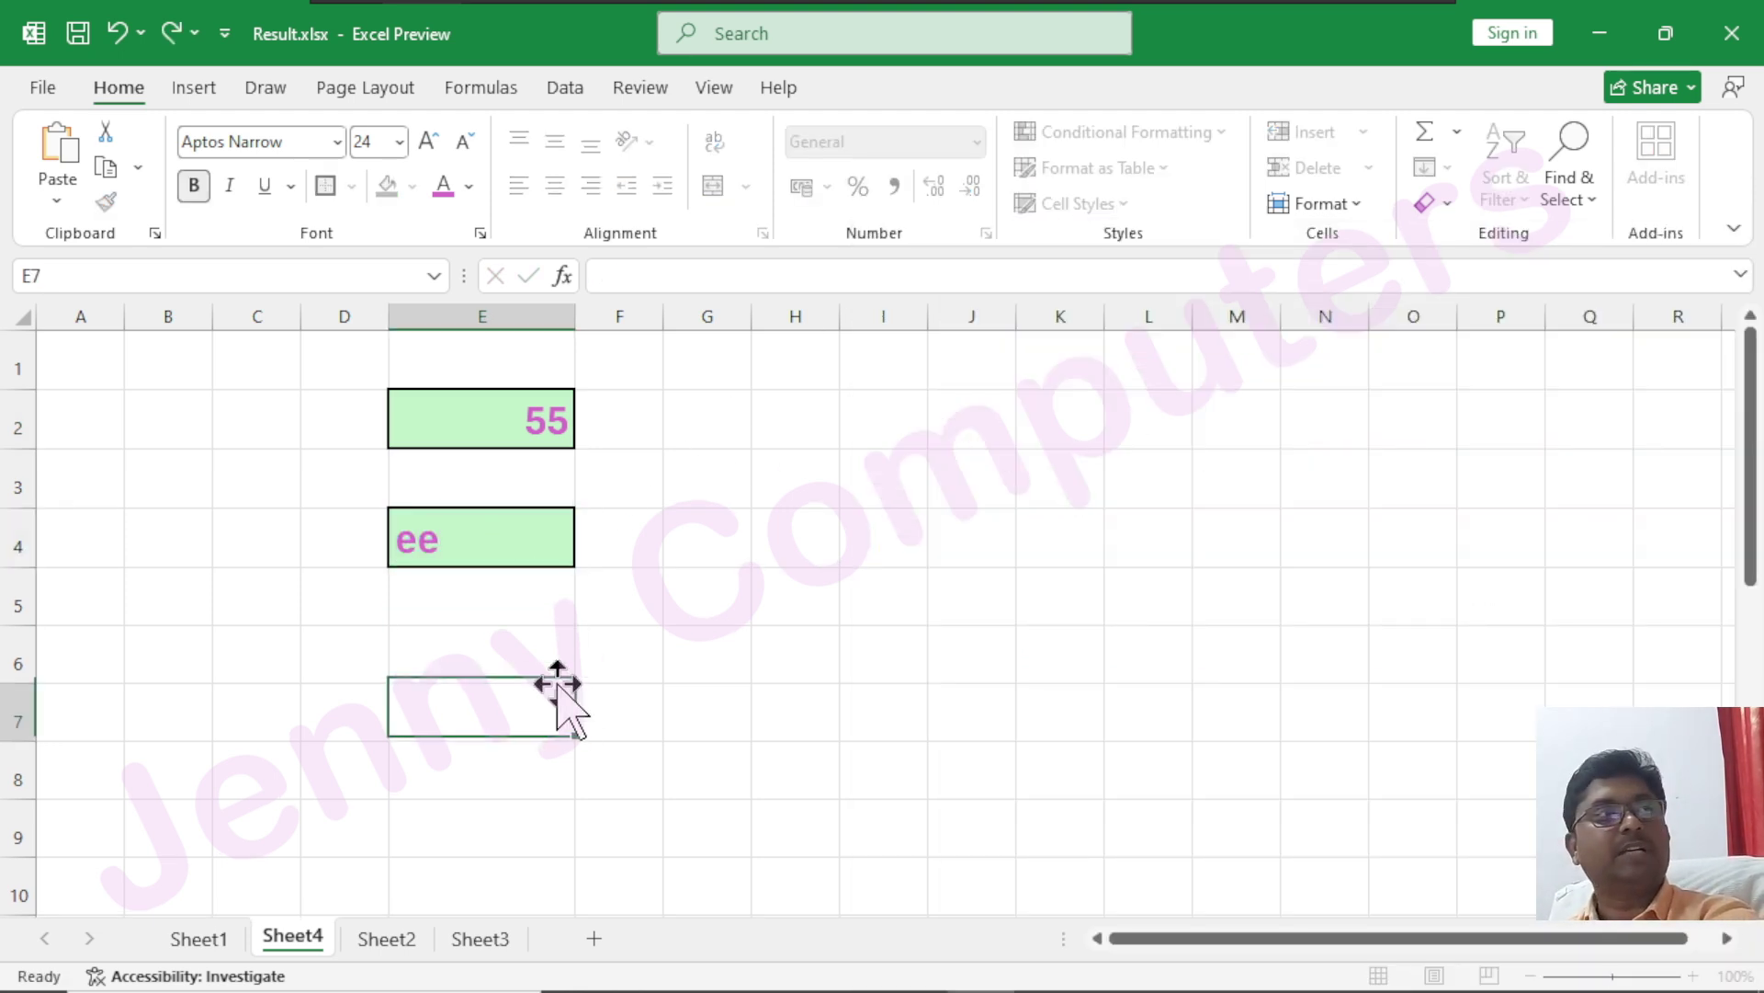
# - Apply the custom cell style Style 1 to cell E7 and enter 55 in it
pyautogui.click(1130, 205)
pyautogui.click(988, 276)
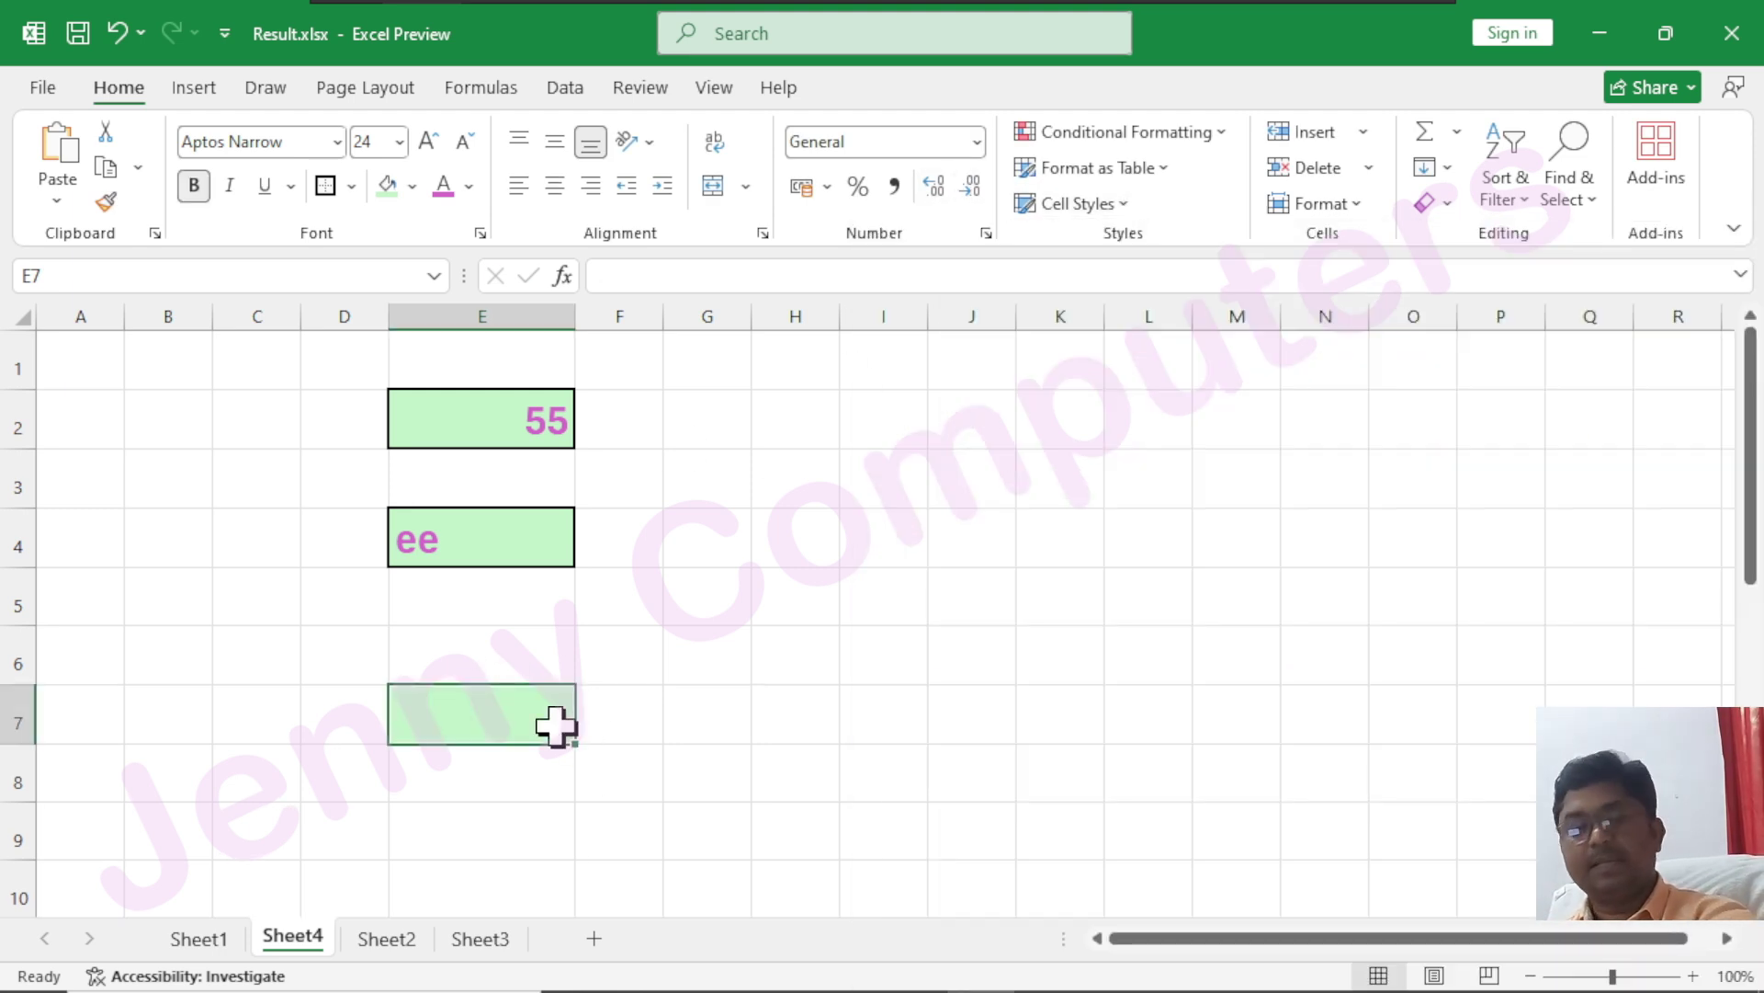
pyautogui.write('55')
pyautogui.click(691, 726)
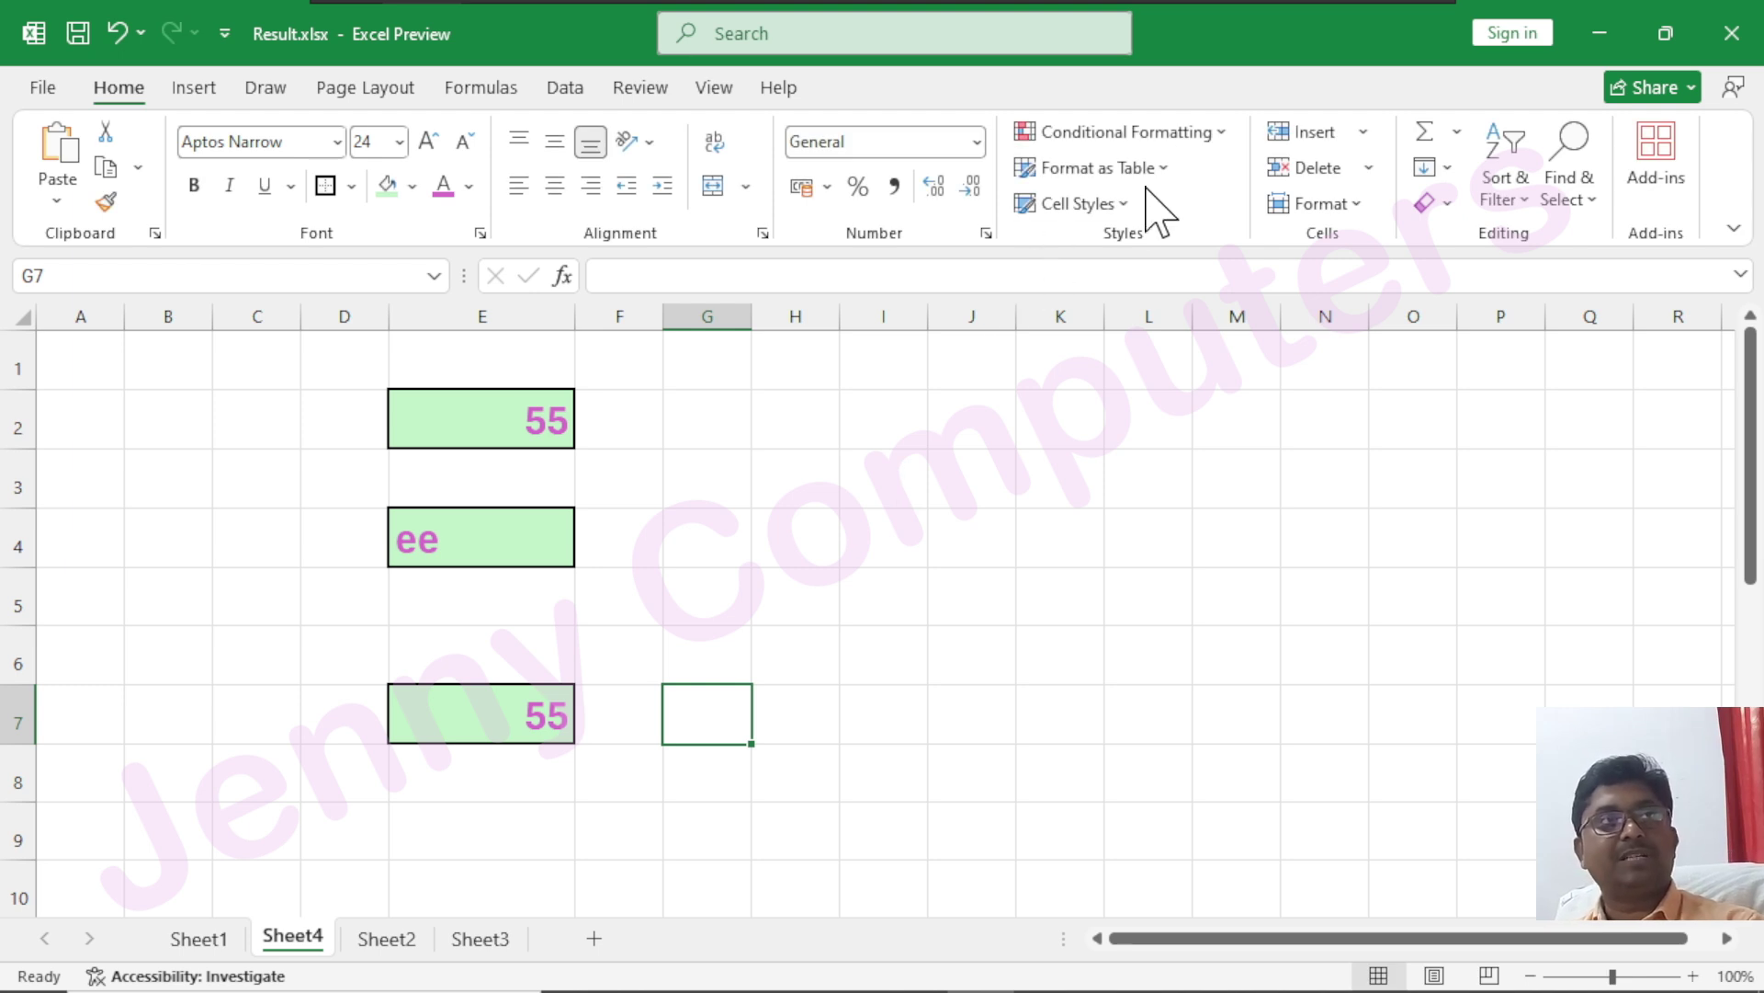
pyautogui.click(1128, 204)
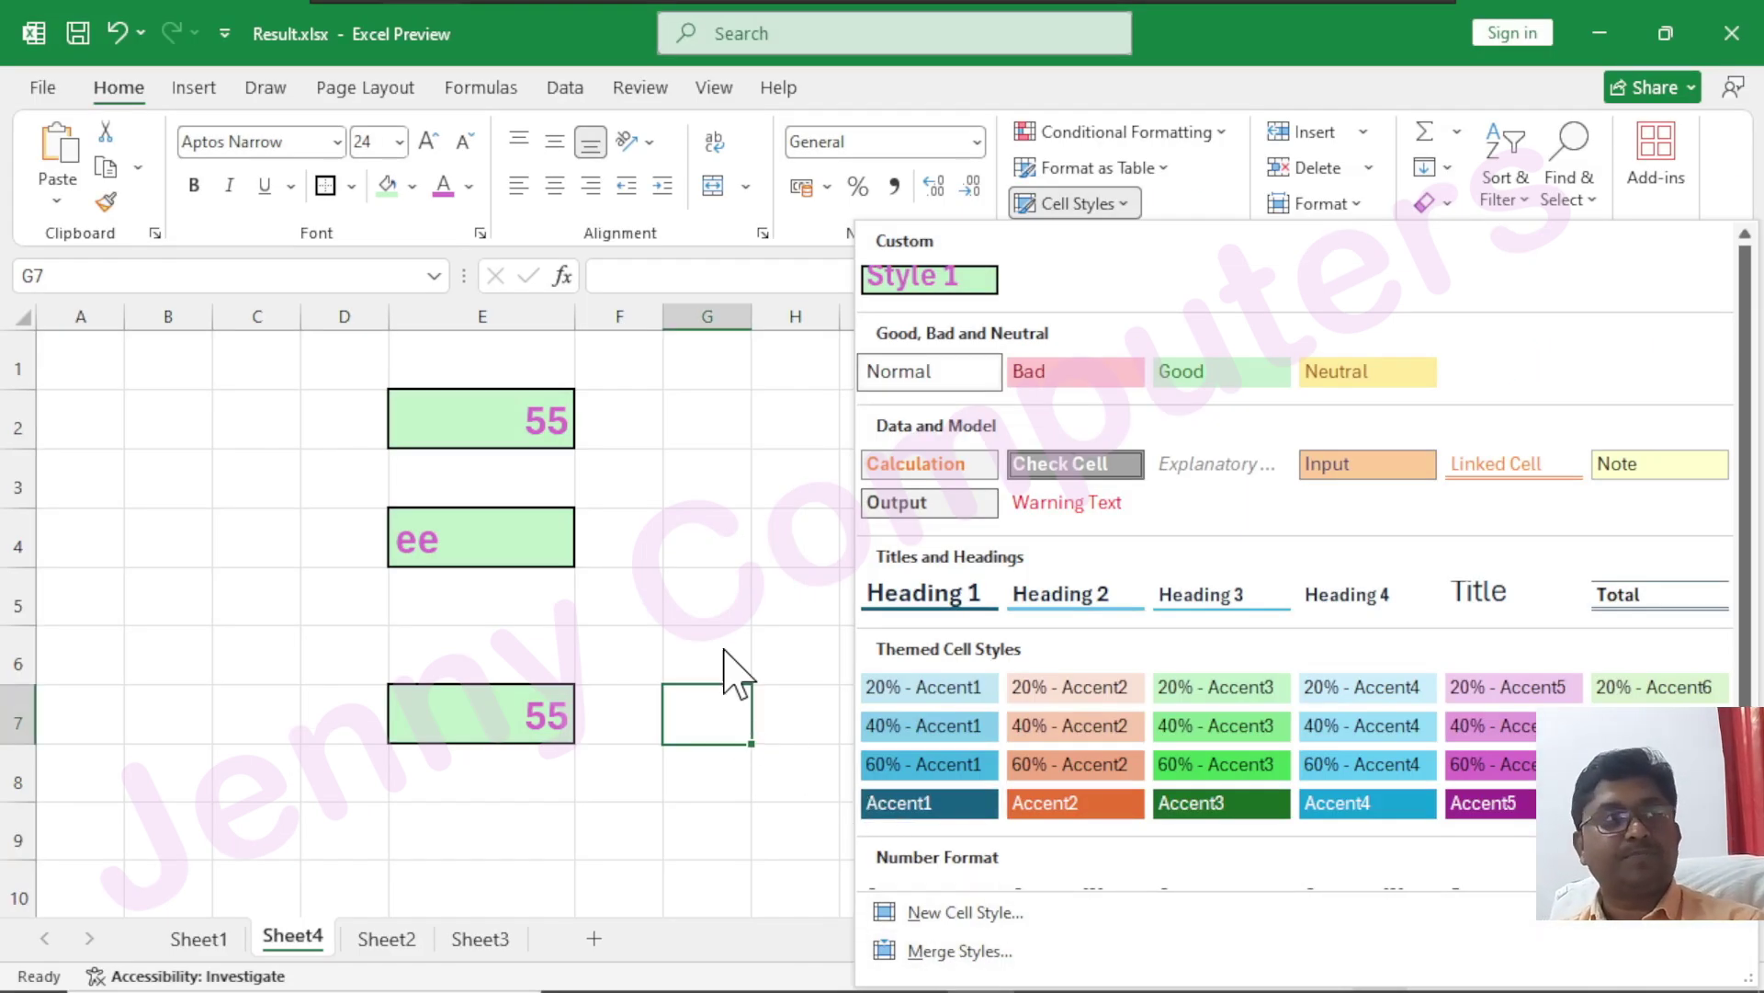
pyautogui.click(411, 306)
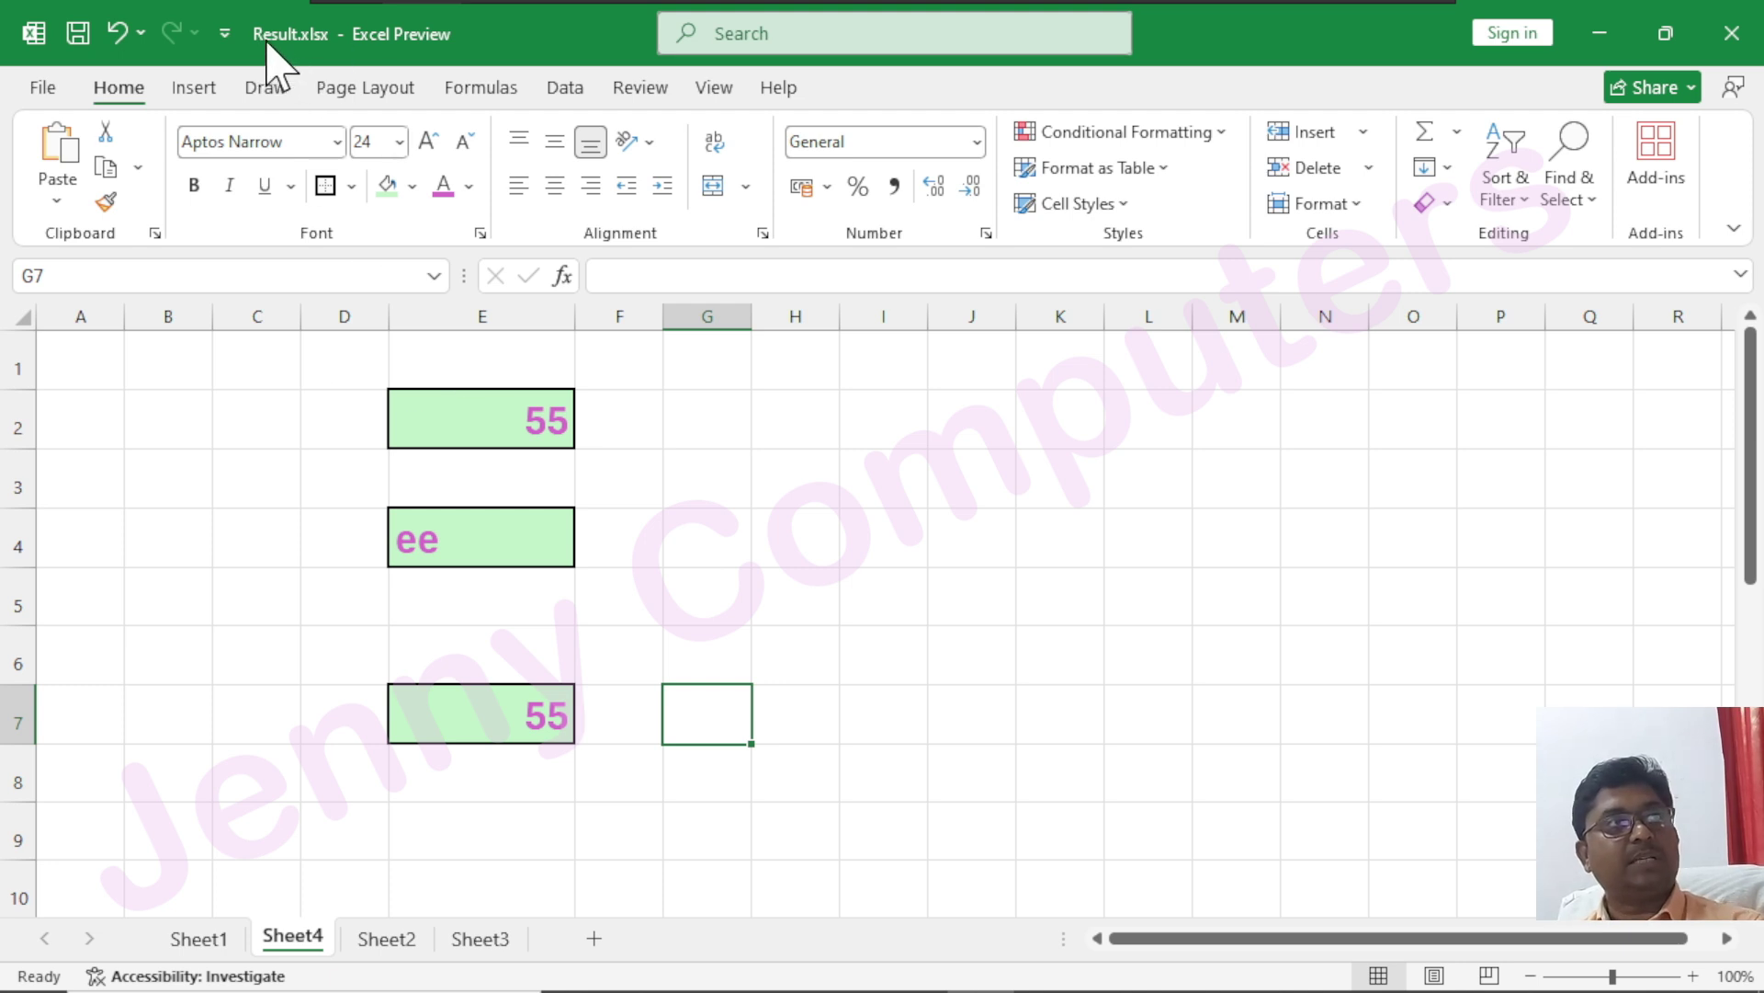
pyautogui.click(1124, 206)
pyautogui.click(705, 368)
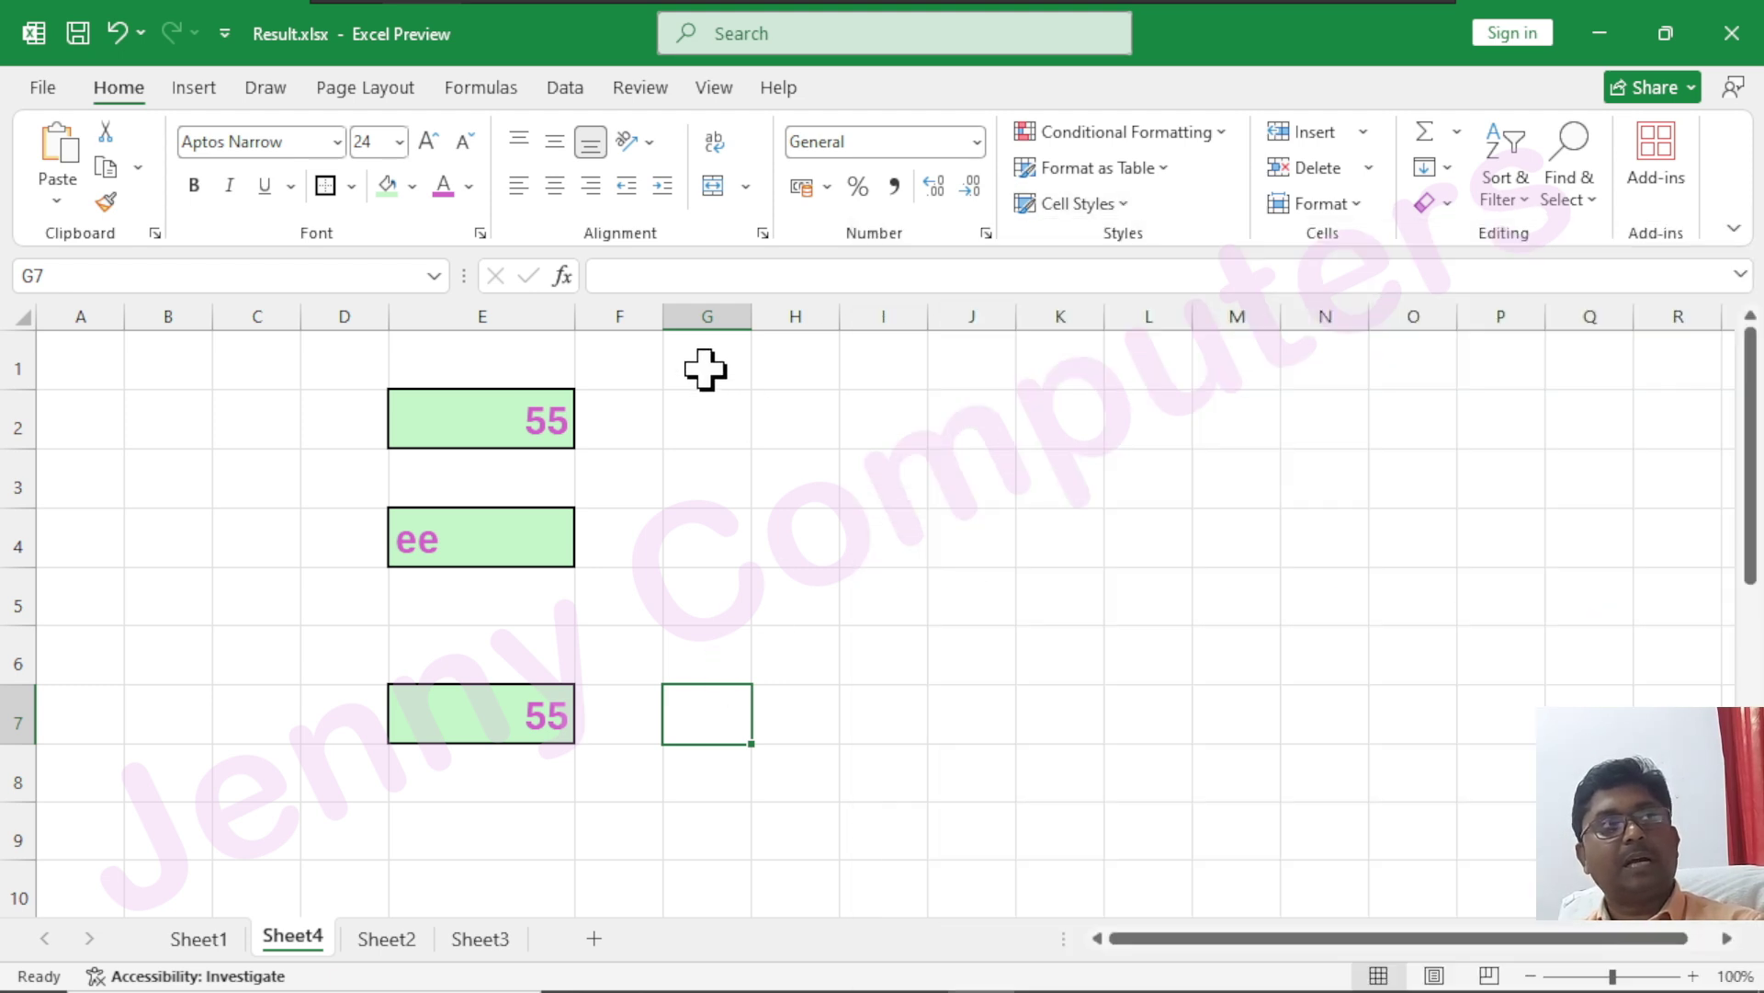
# - Create a new blank workbook alongside Result.xlsx
pyautogui.click(43, 87)
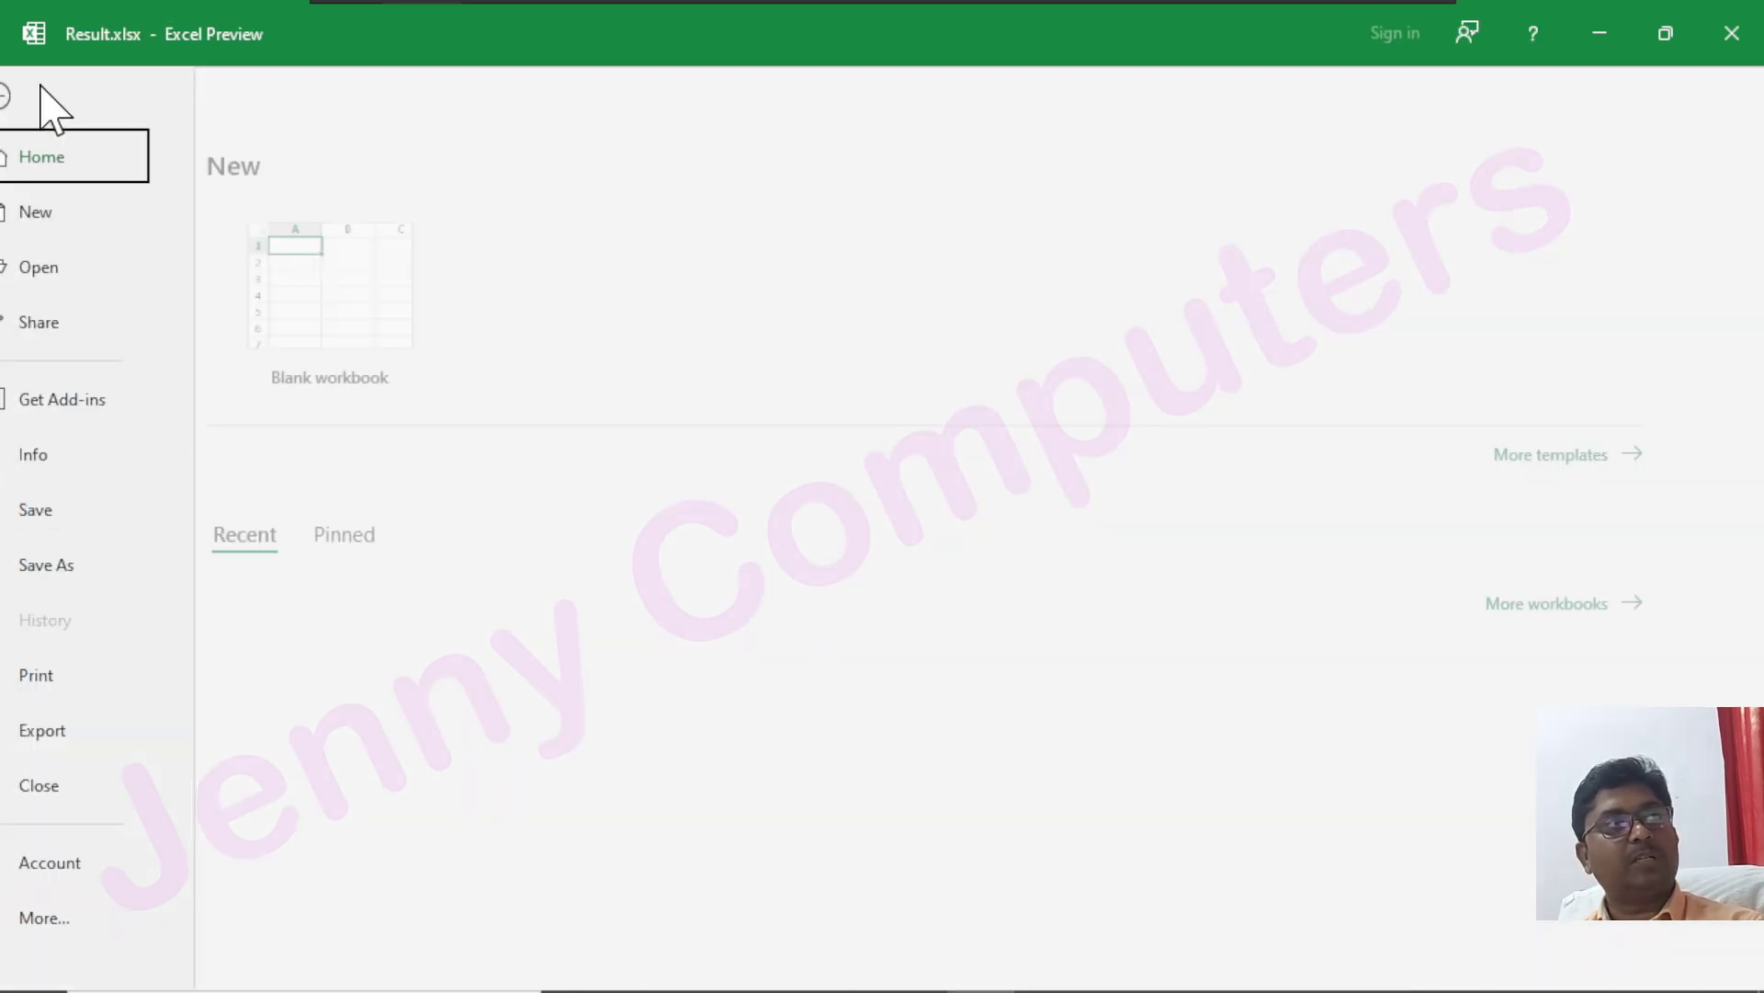
pyautogui.click(48, 216)
pyautogui.click(386, 294)
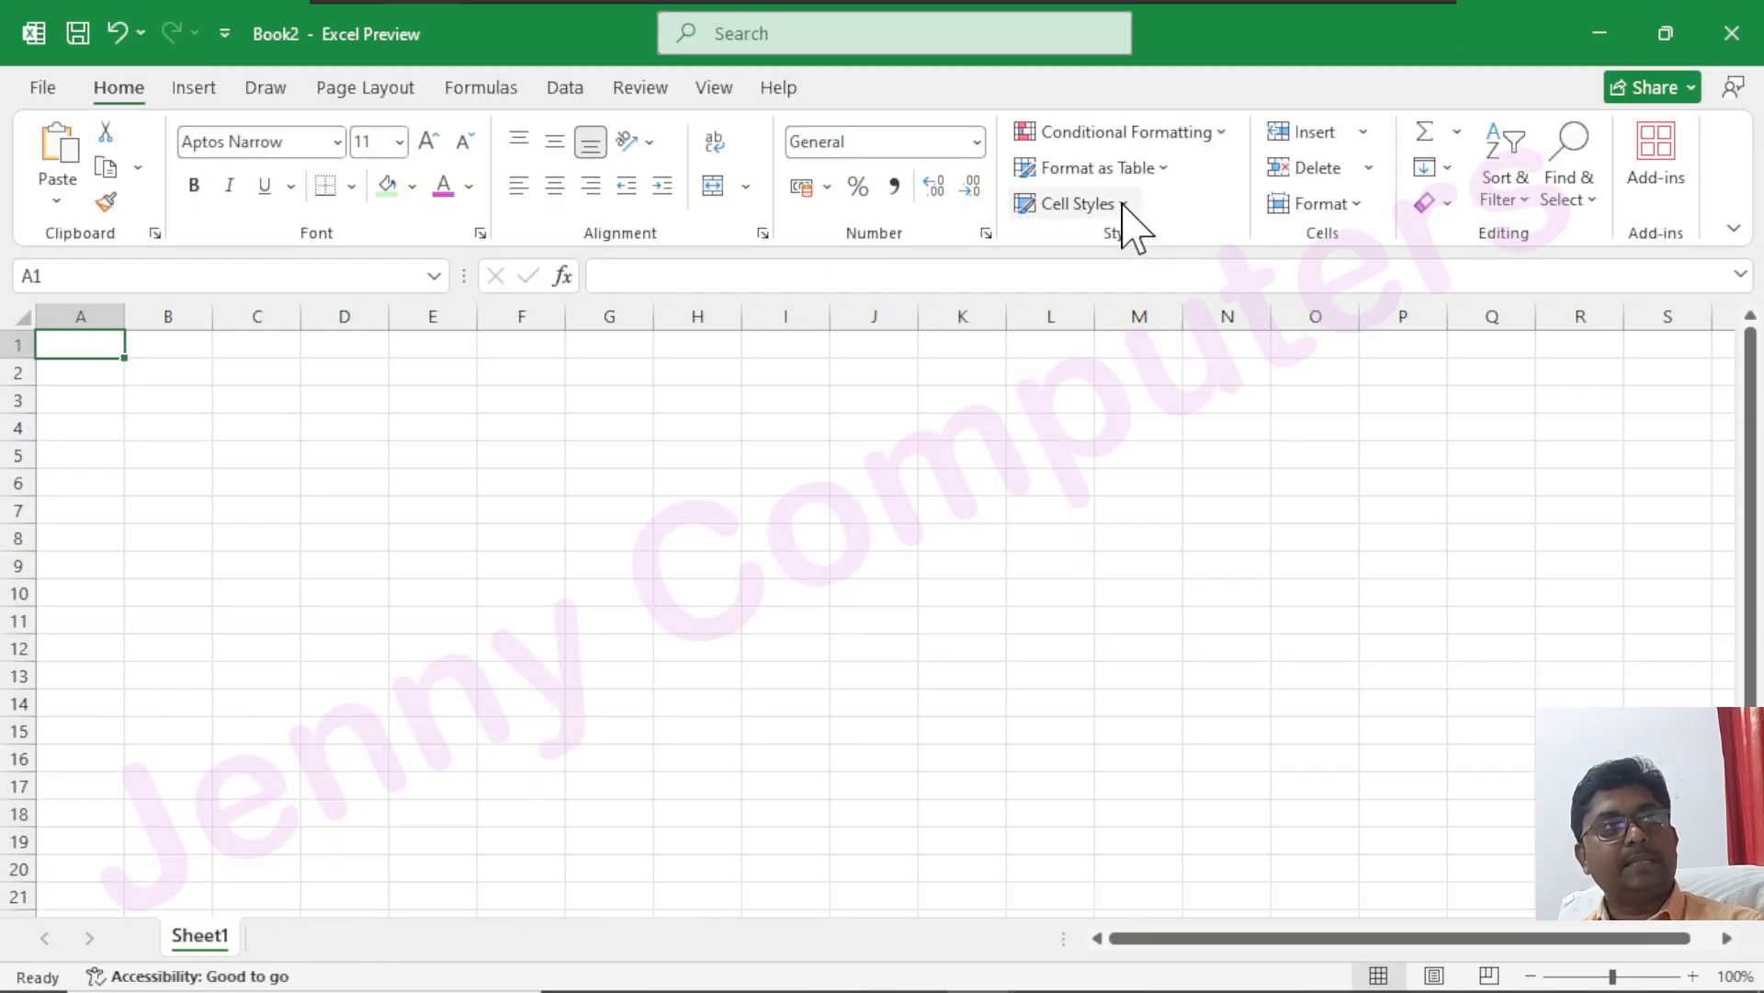
pyautogui.click(1121, 204)
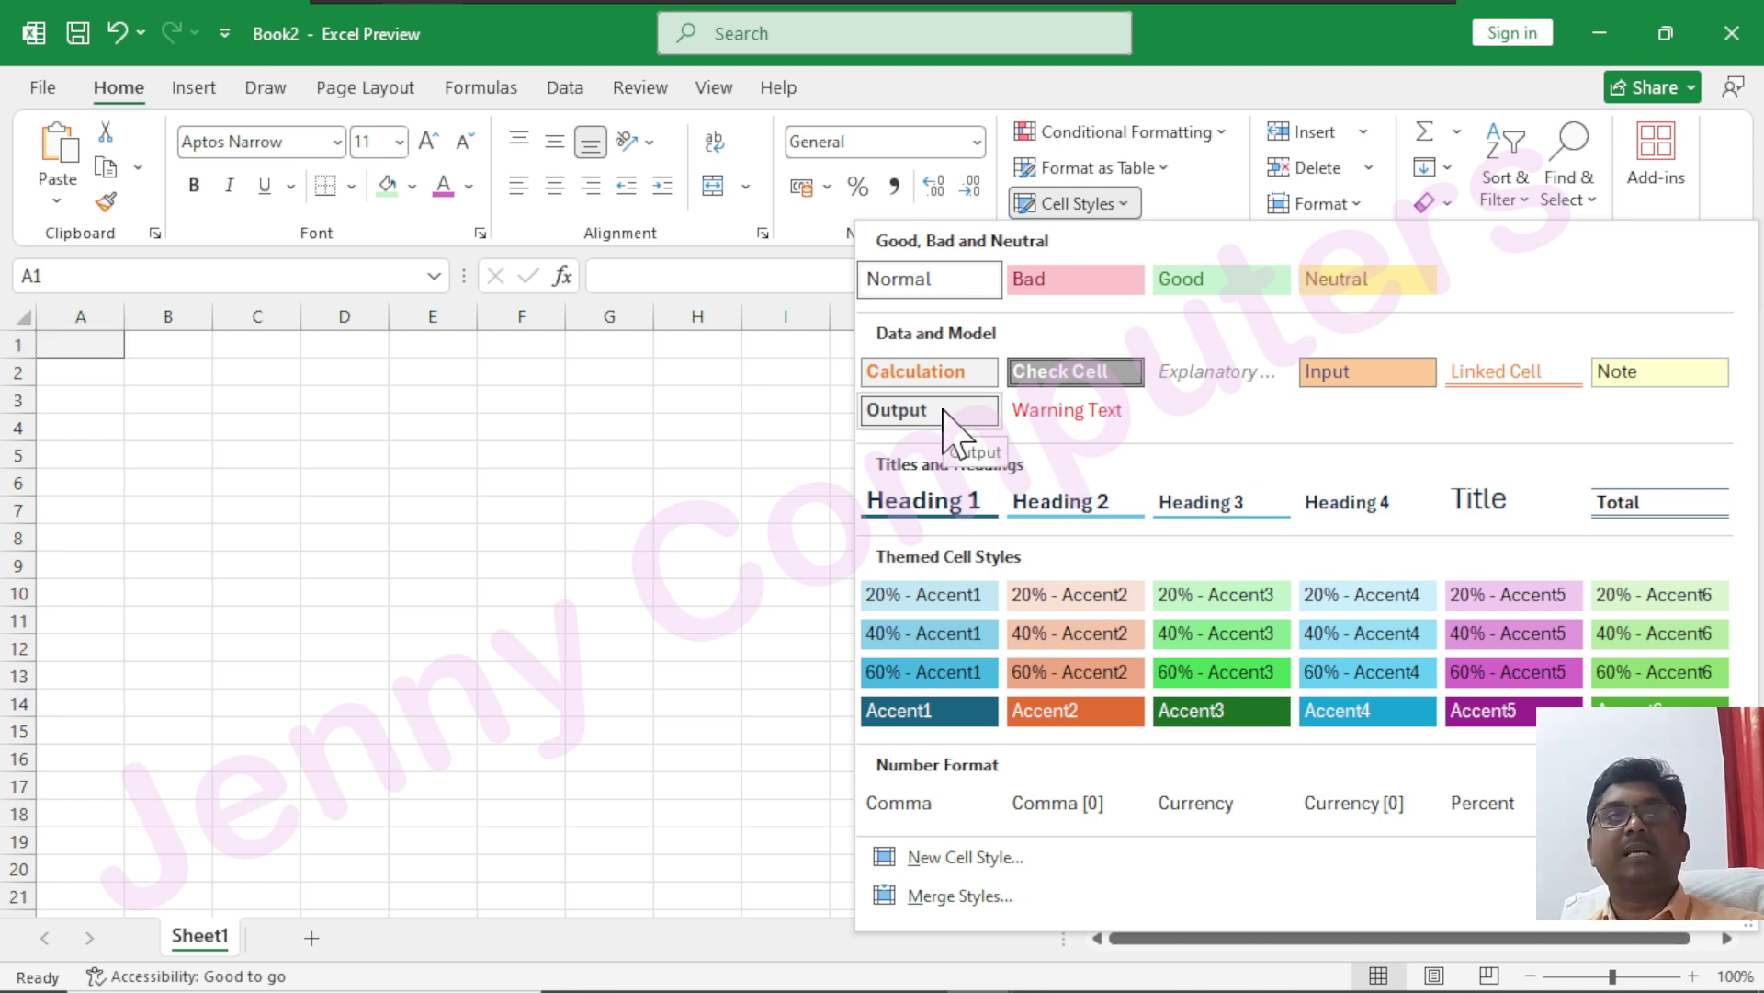
pyautogui.moveTo(1195, 44); pyautogui.dragTo(1259, 570)
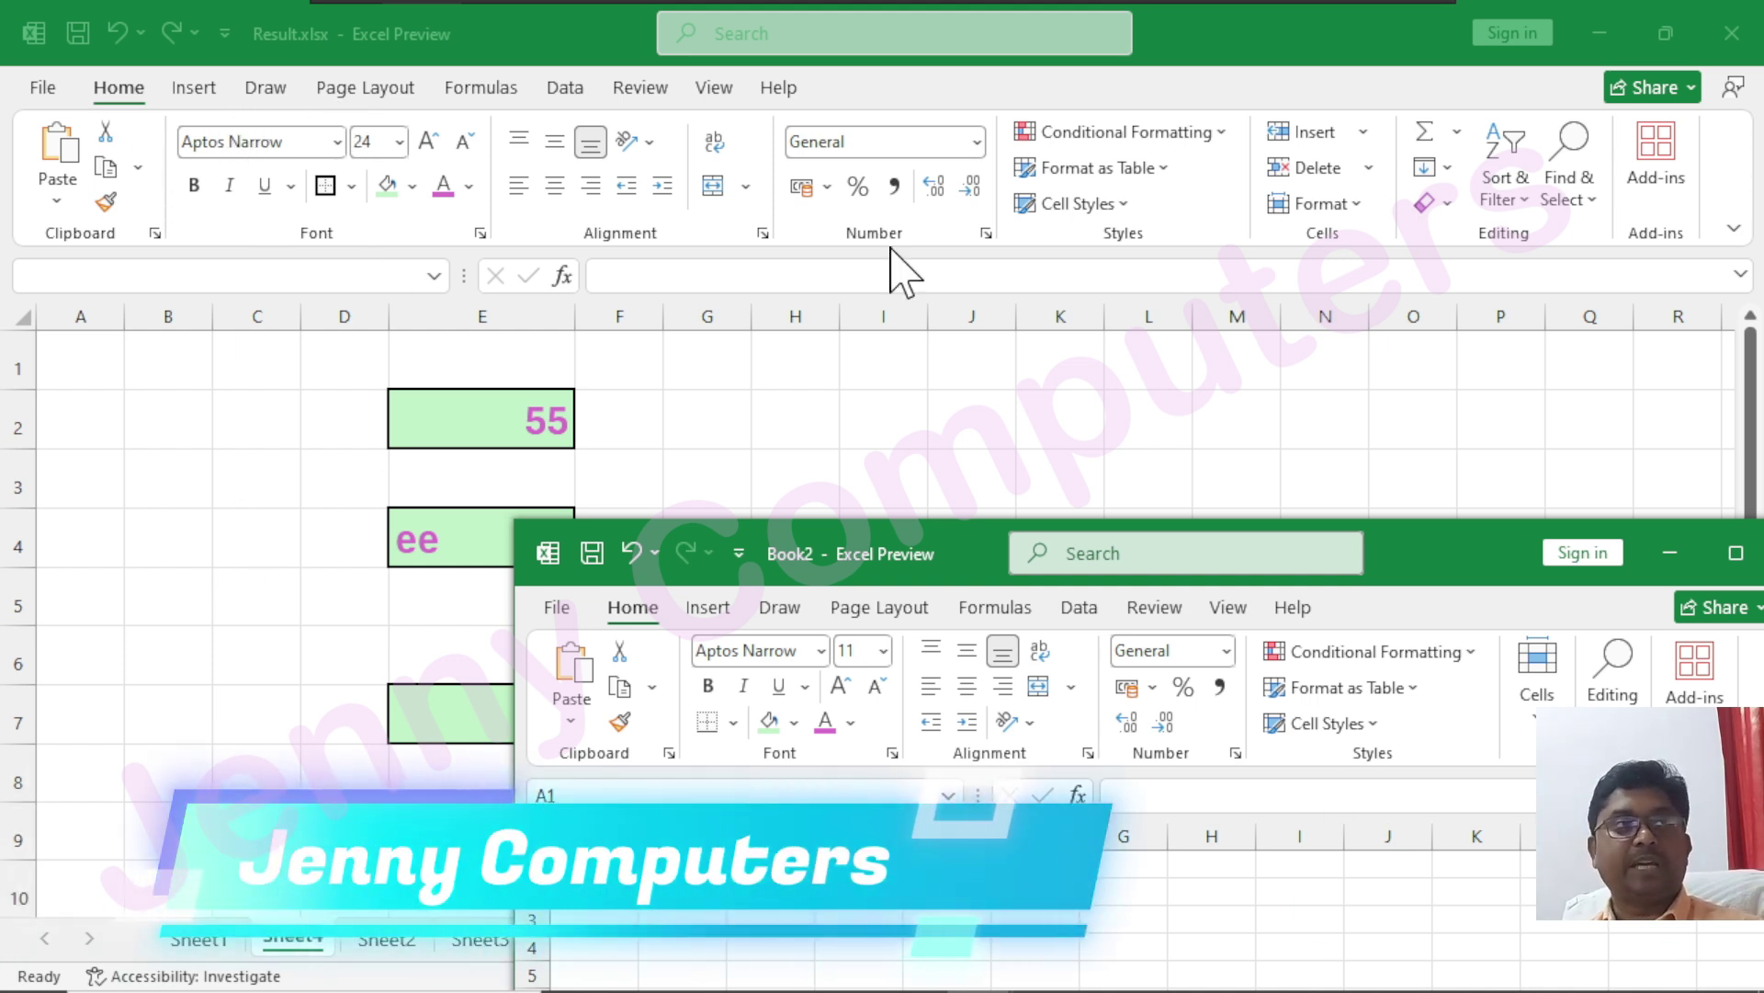
pyautogui.moveTo(1398, 570); pyautogui.dragTo(948, 167)
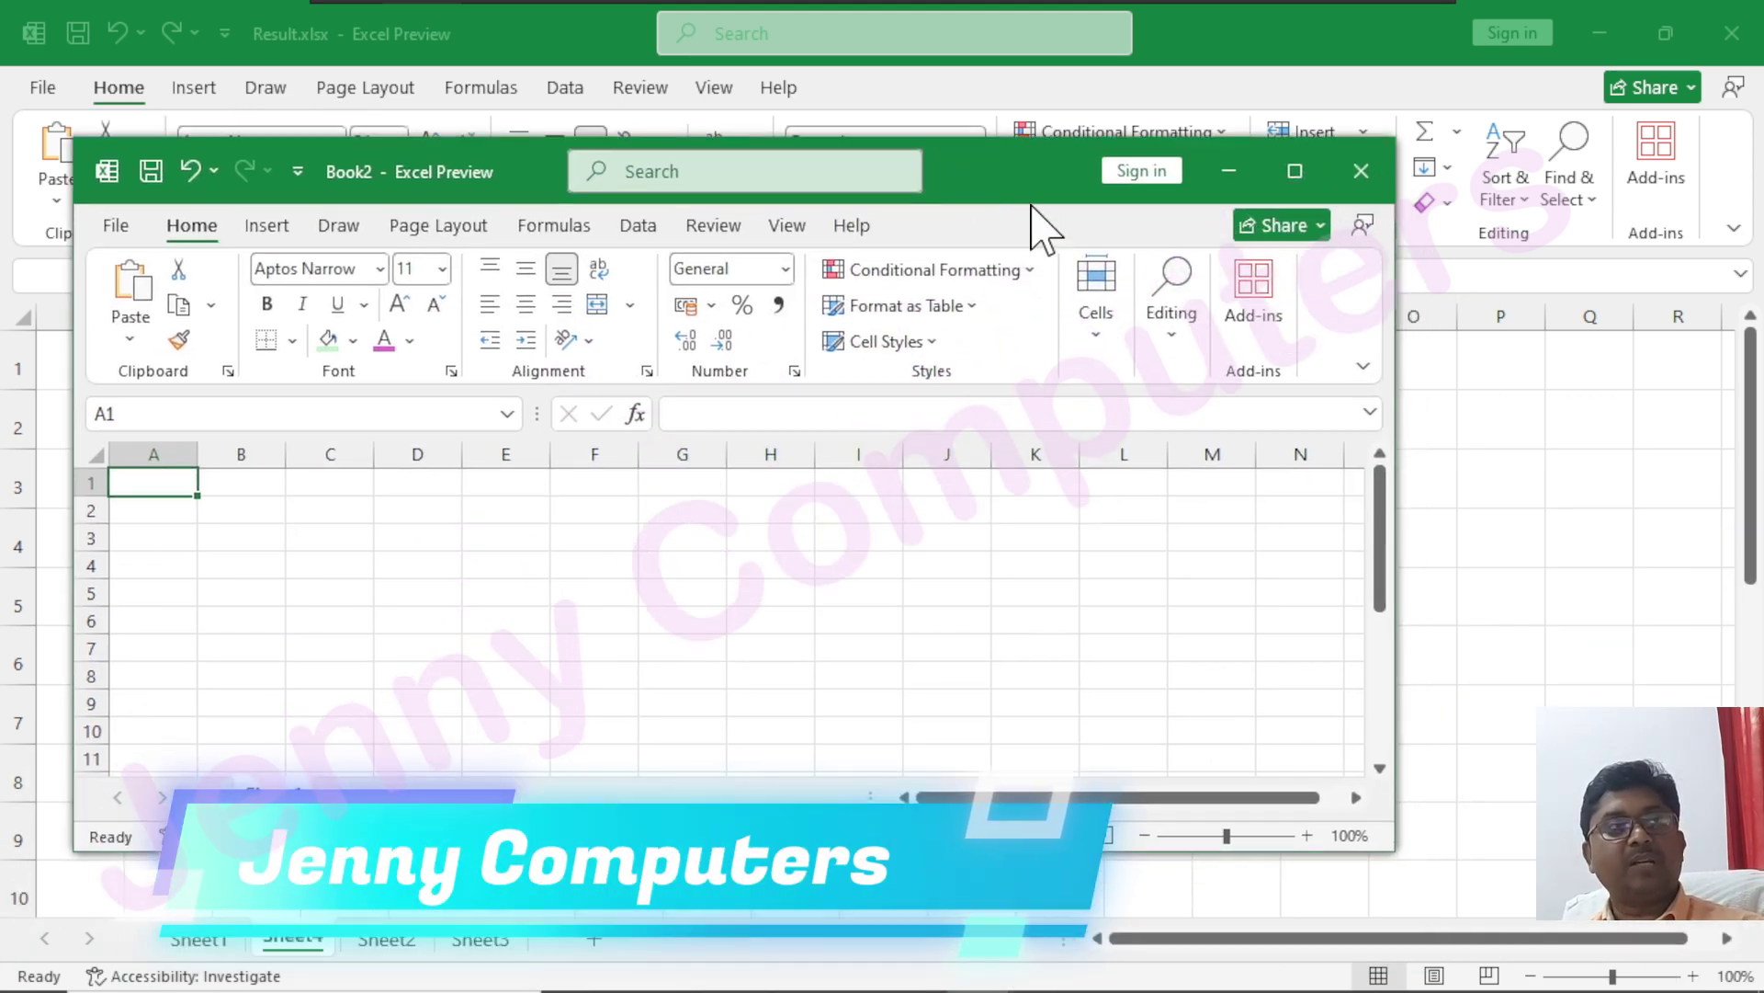
pyautogui.click(1292, 175)
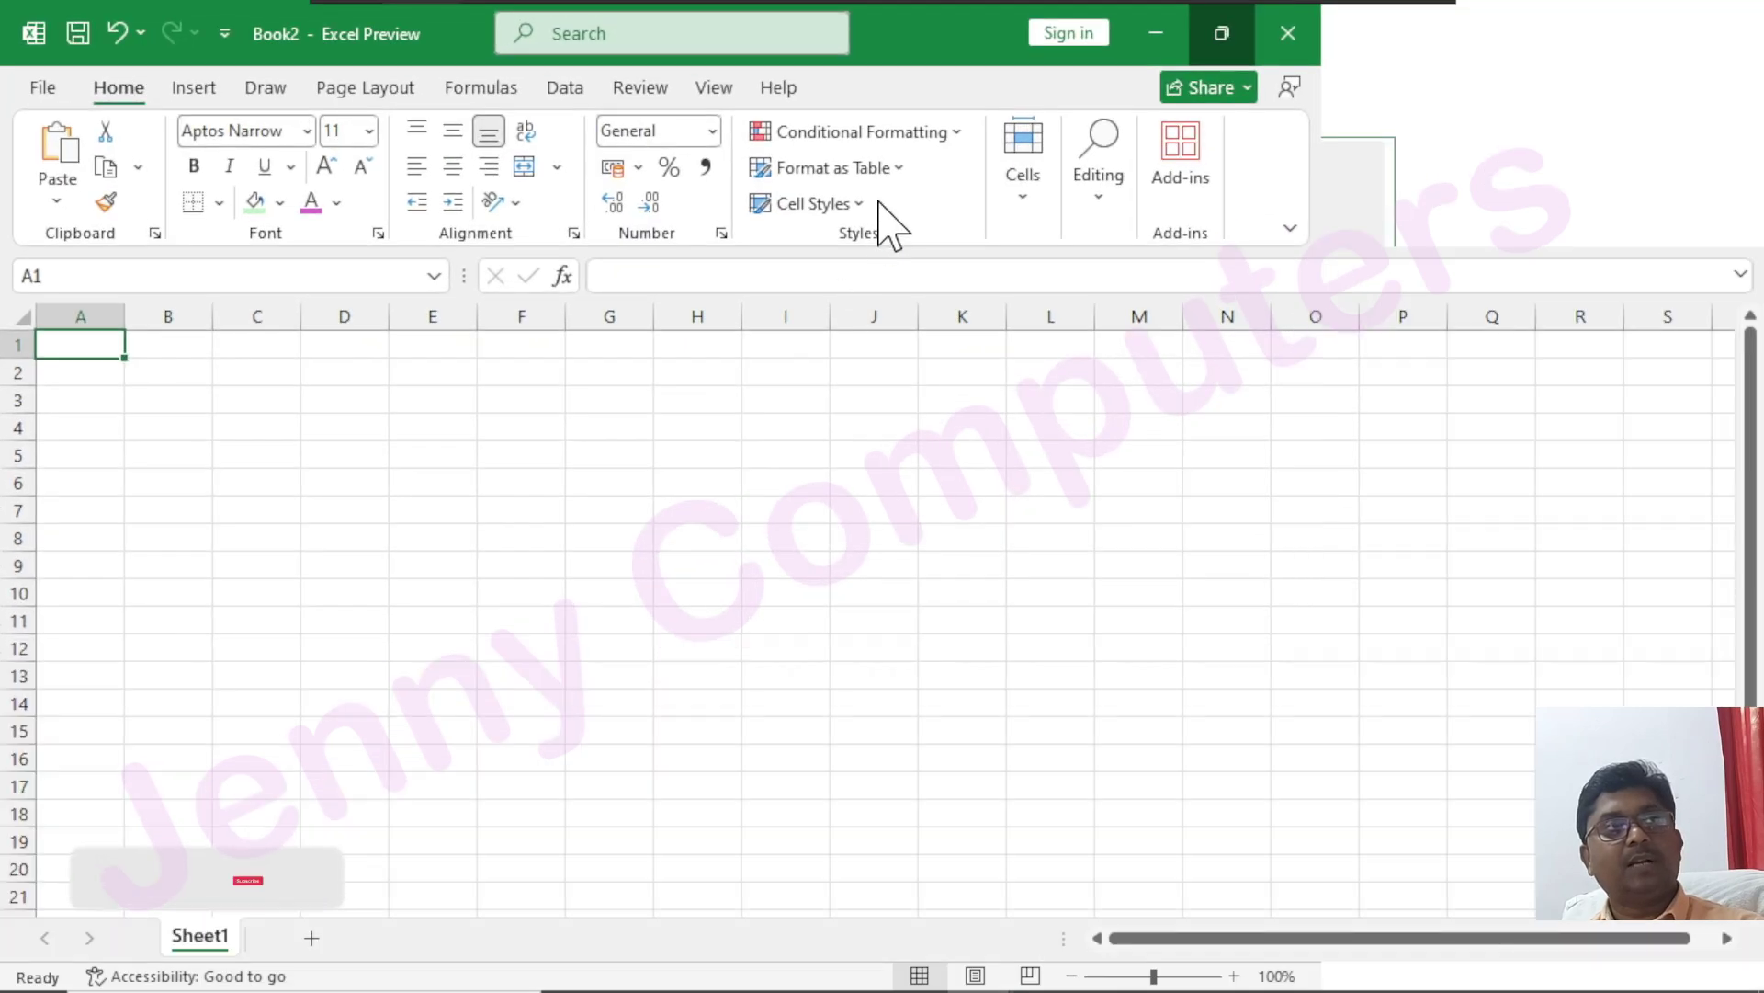
# - Merge the cell styles of Result.xlsx into the new workbook and check its cell style gallery
pyautogui.click(1130, 209)
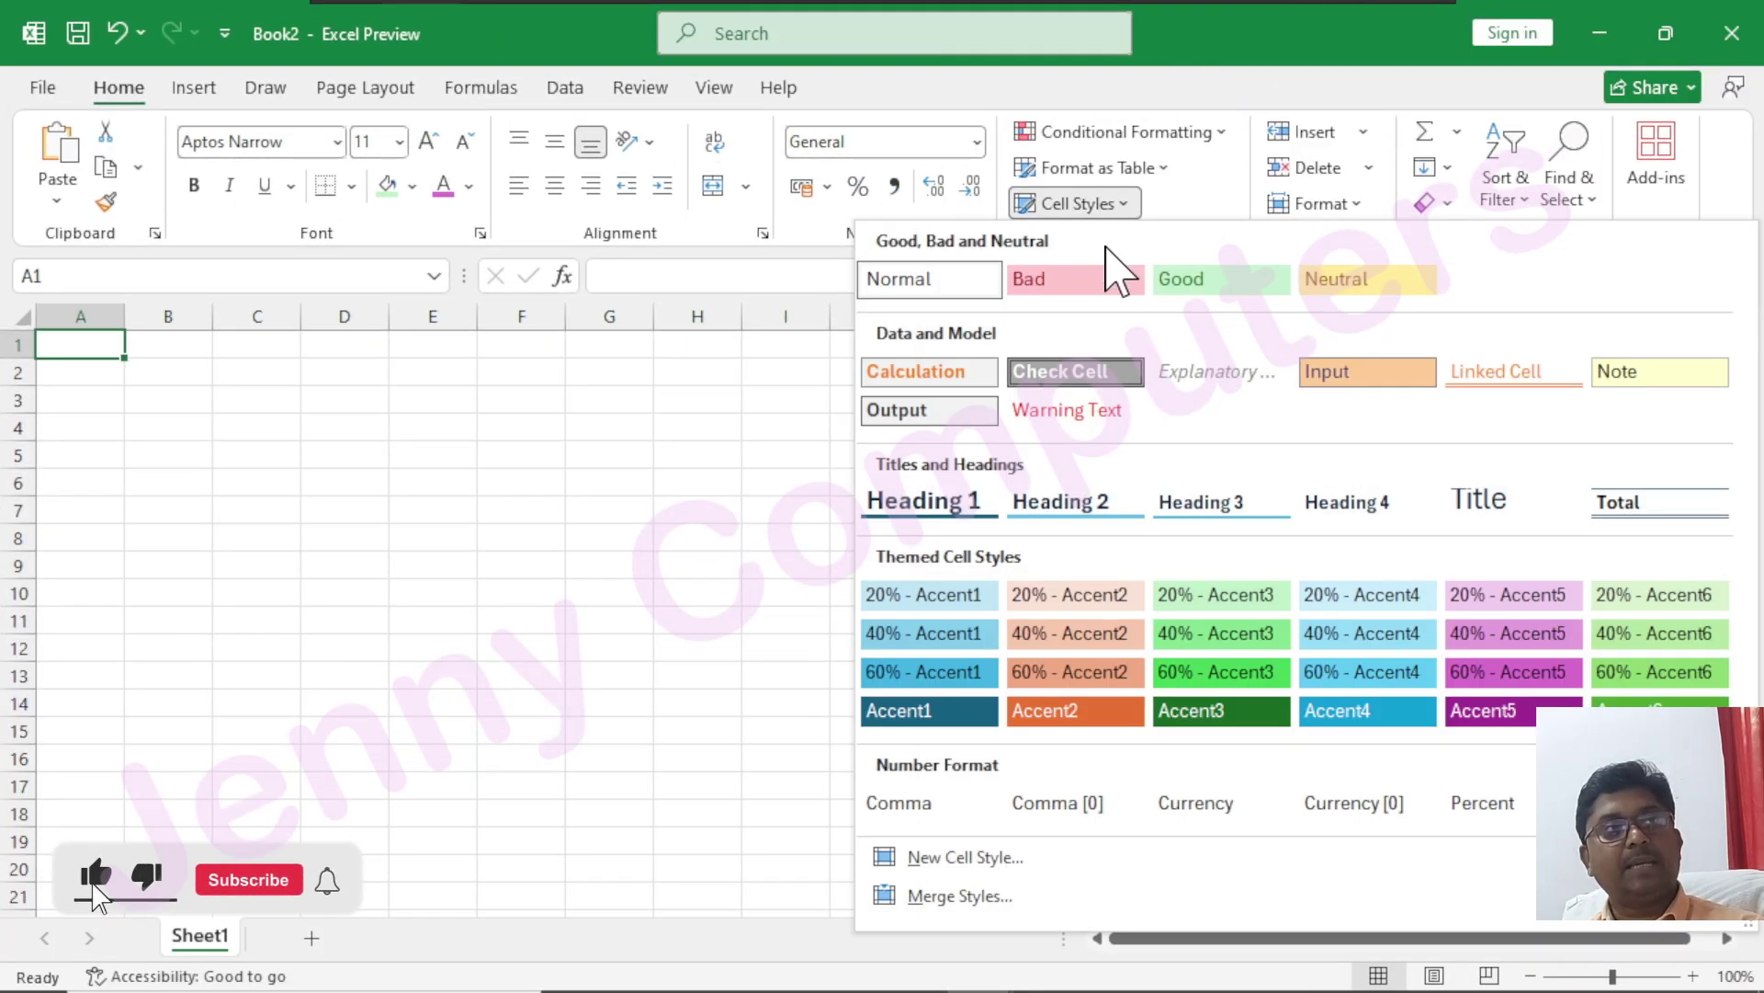
pyautogui.click(929, 896)
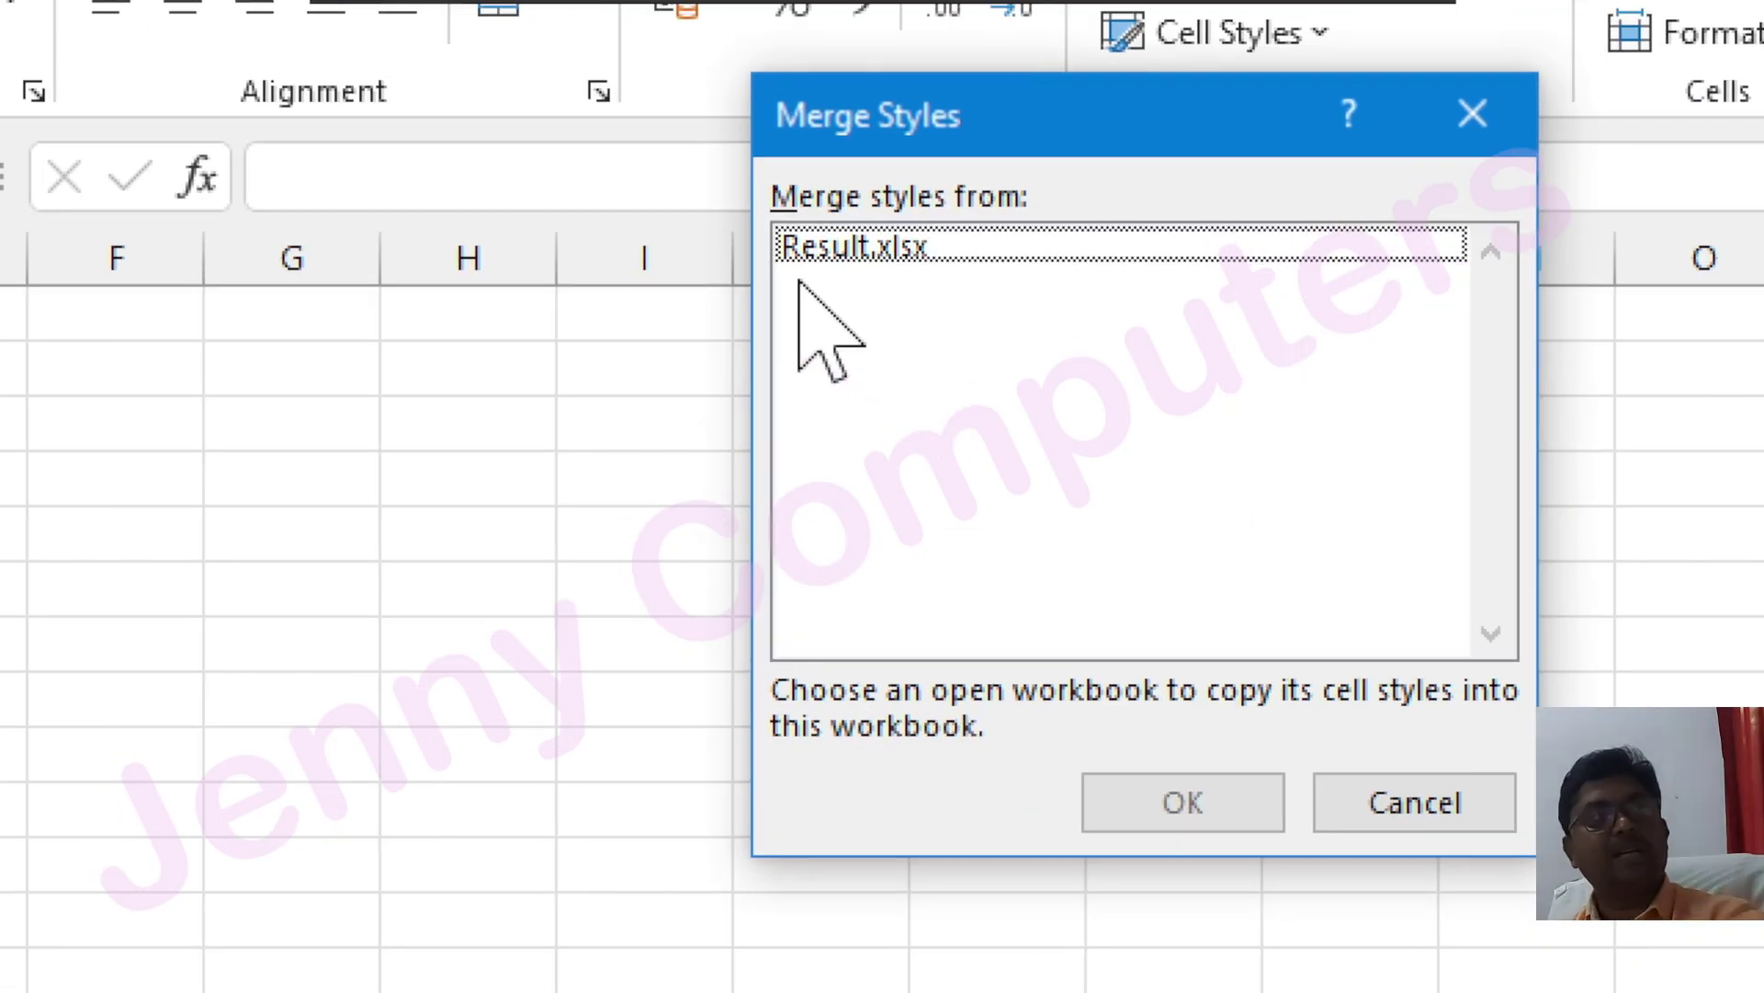
pyautogui.click(869, 250)
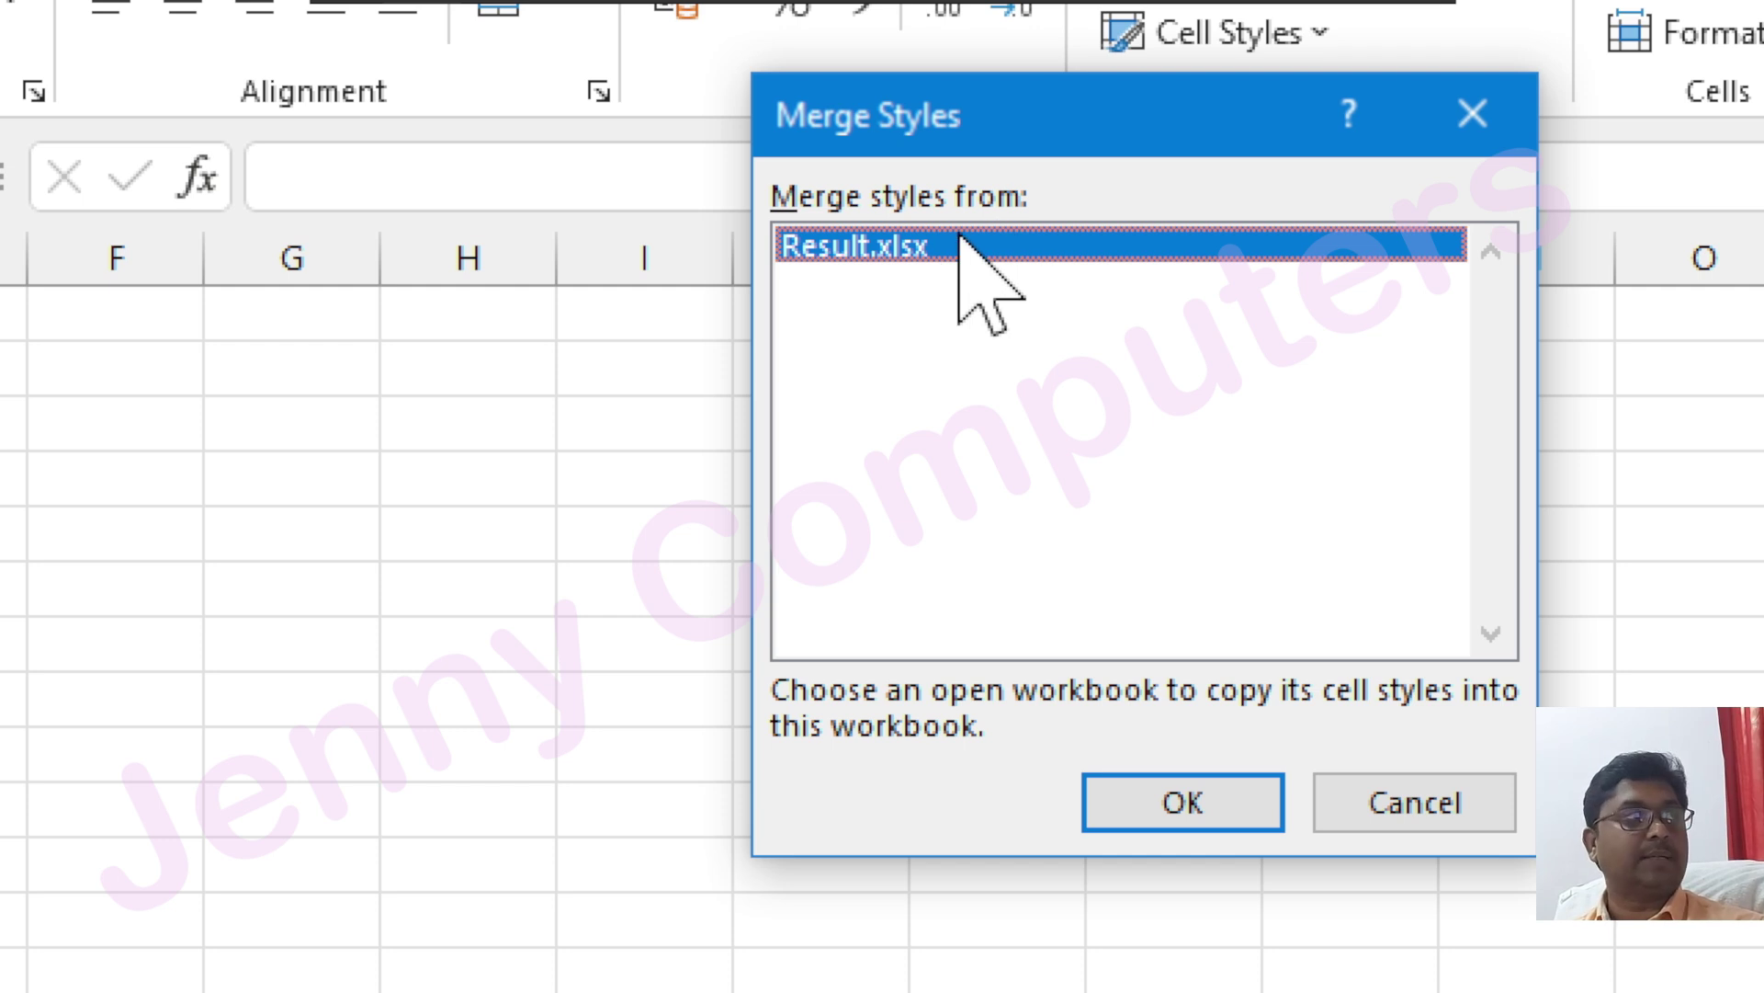
pyautogui.click(1194, 820)
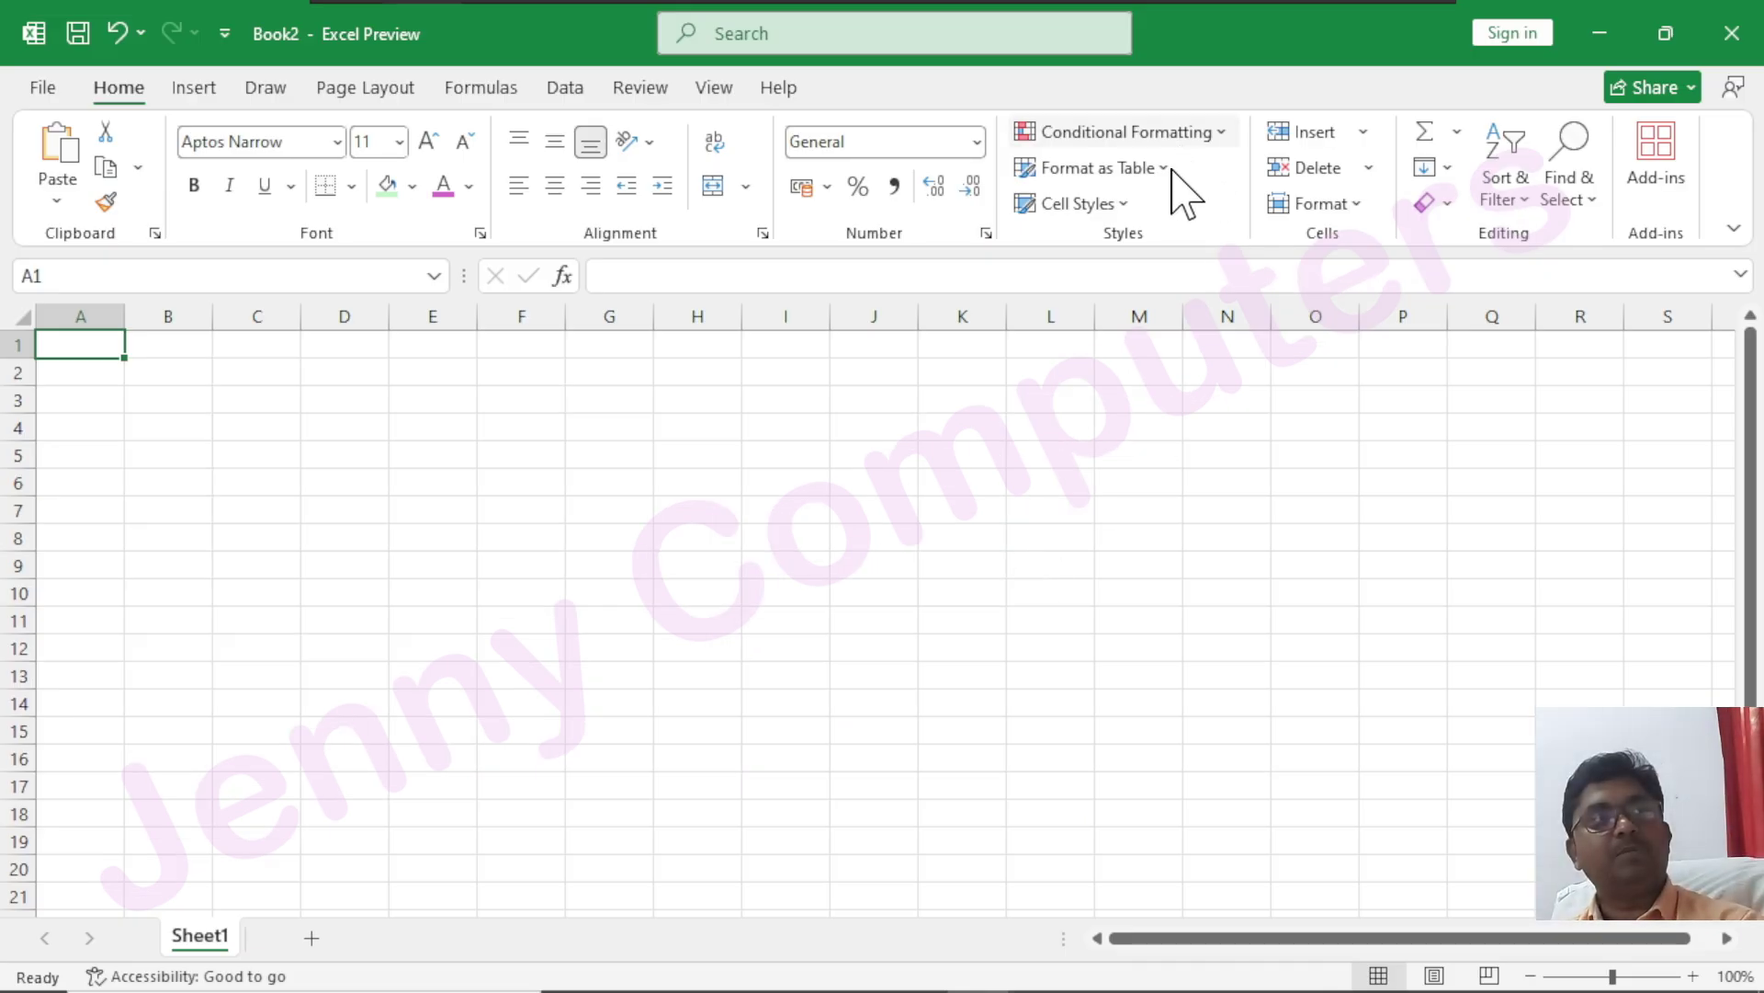
pyautogui.click(1129, 202)
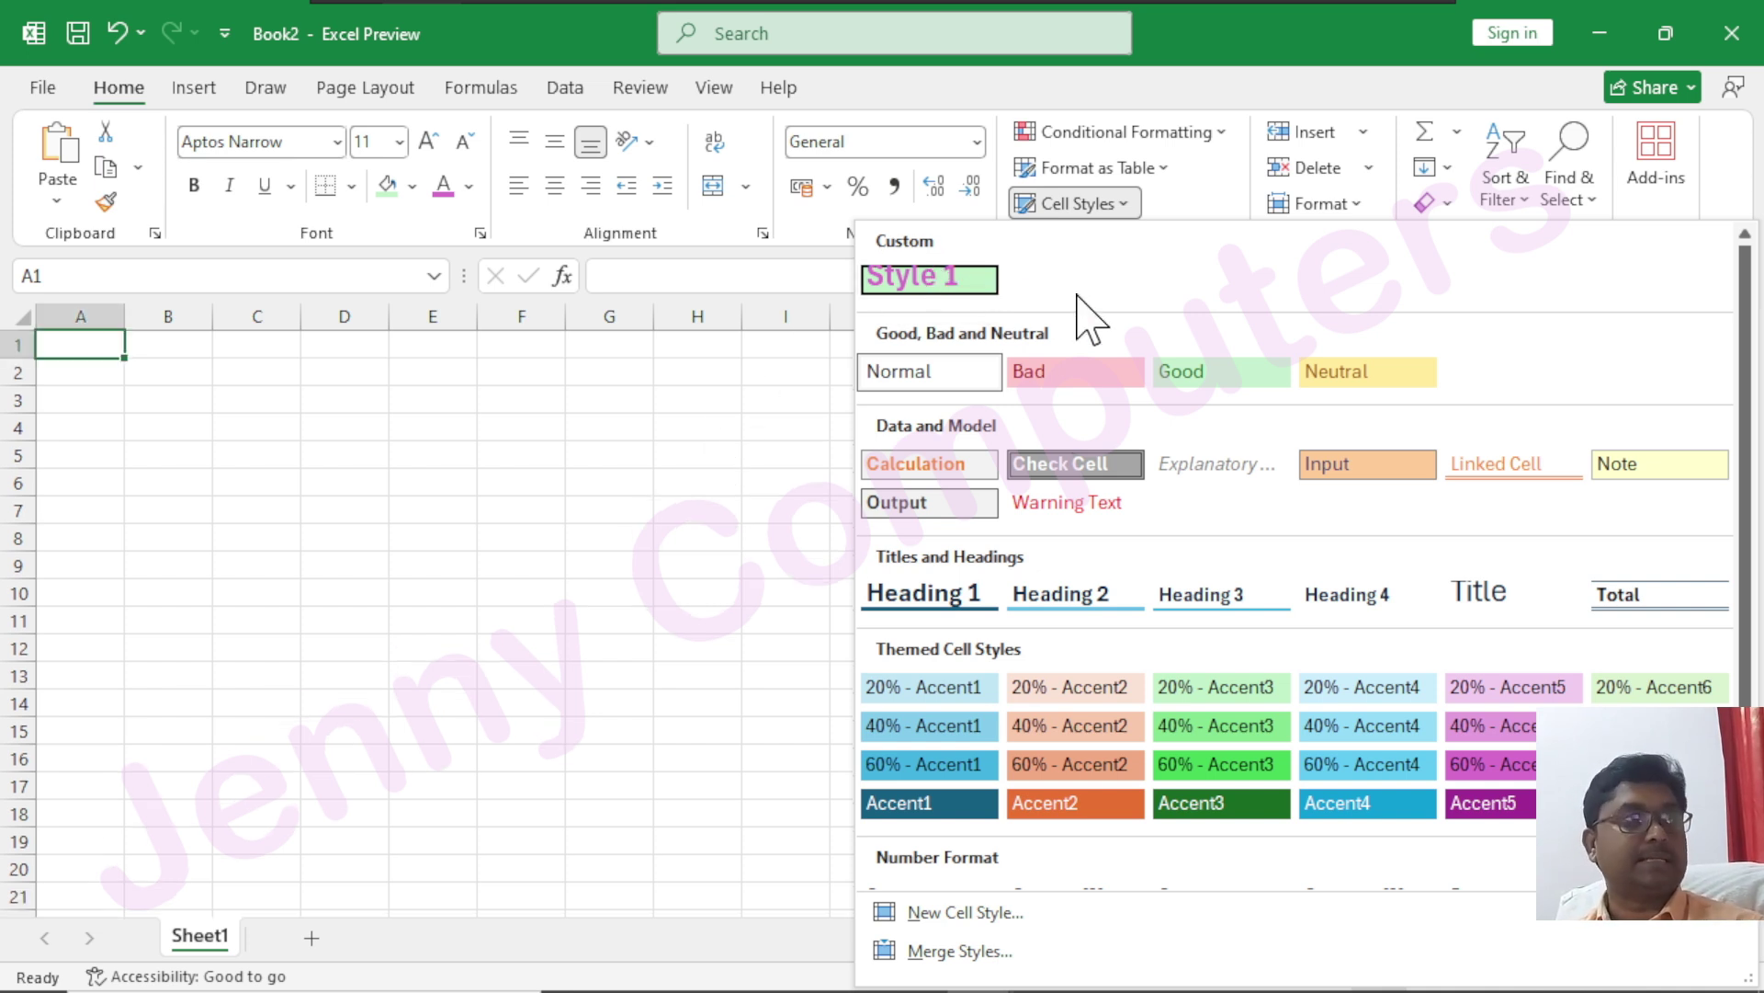
pyautogui.moveTo(1213, 46); pyautogui.dragTo(1341, 453)
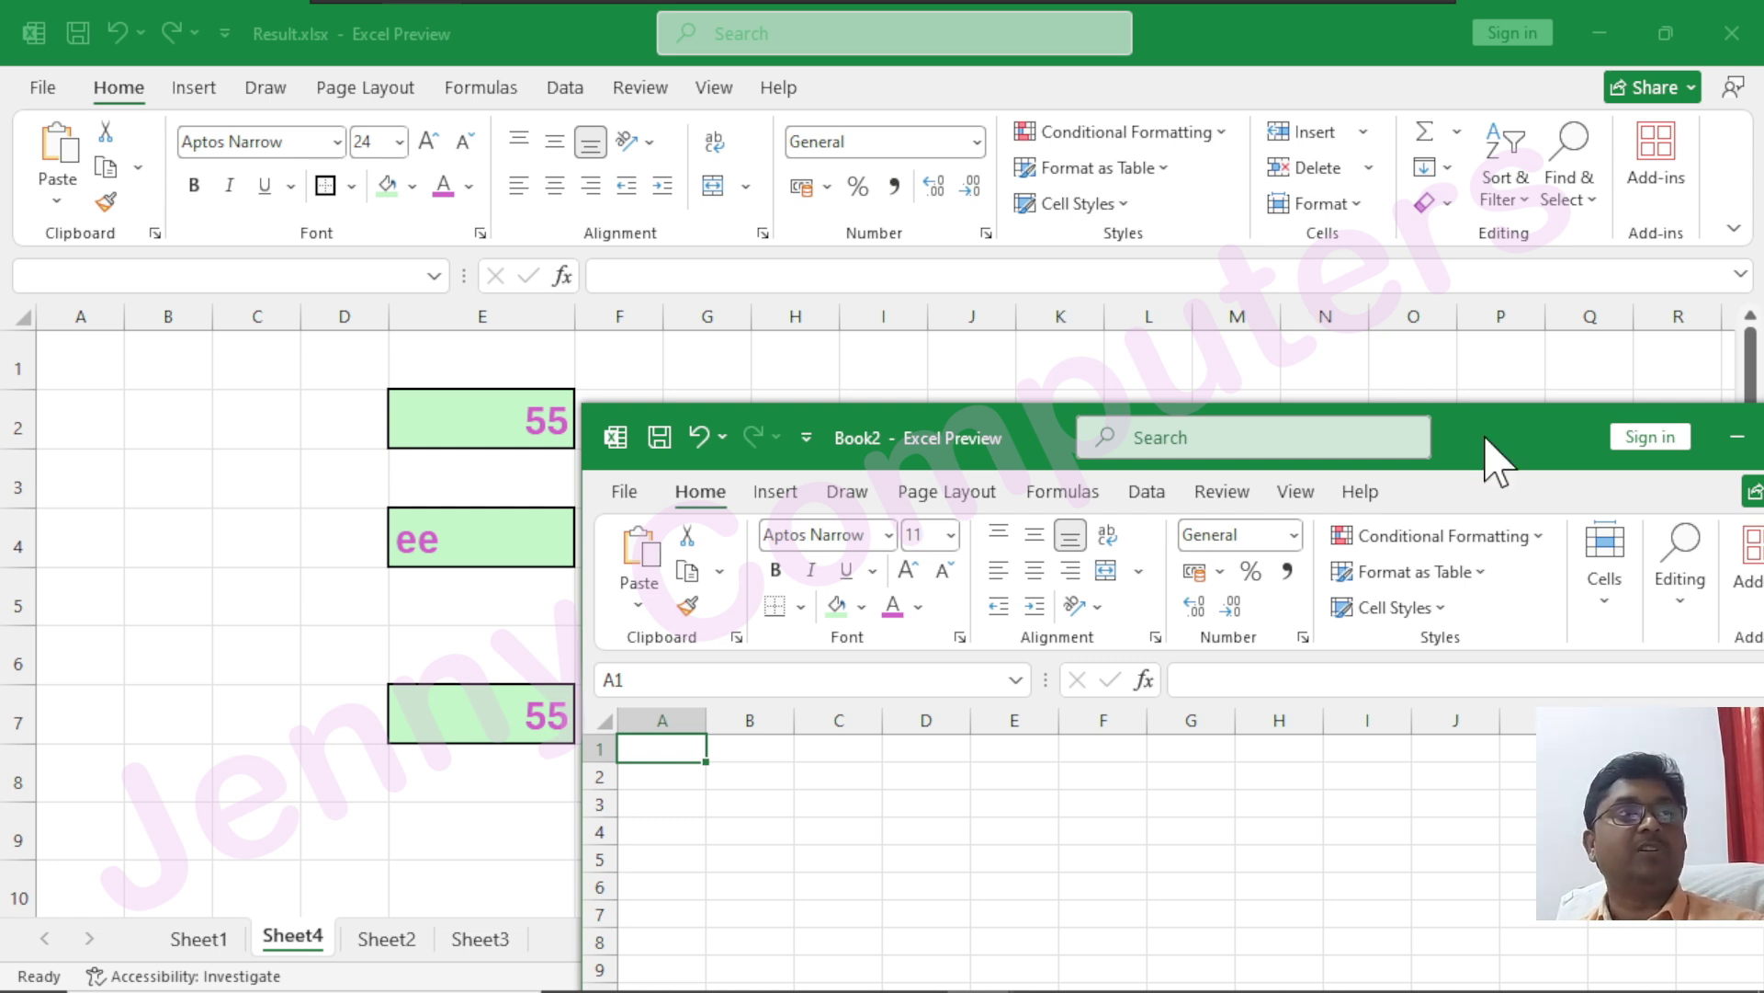
pyautogui.doubleClick(1498, 459)
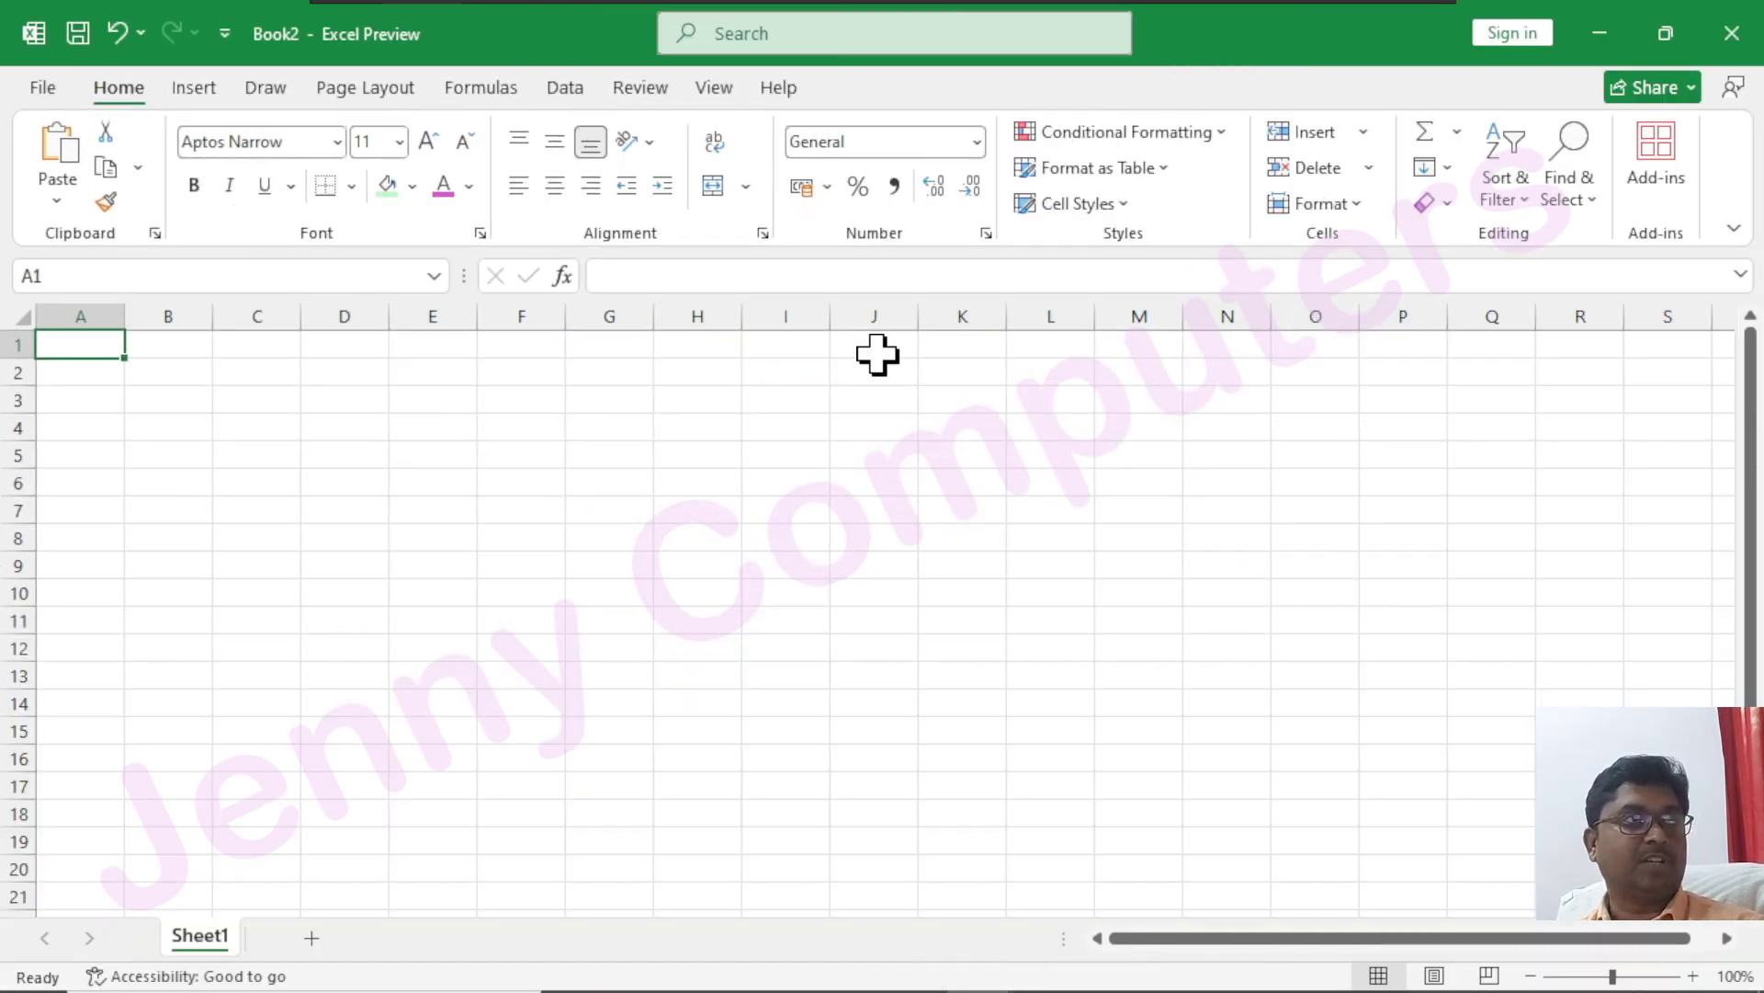